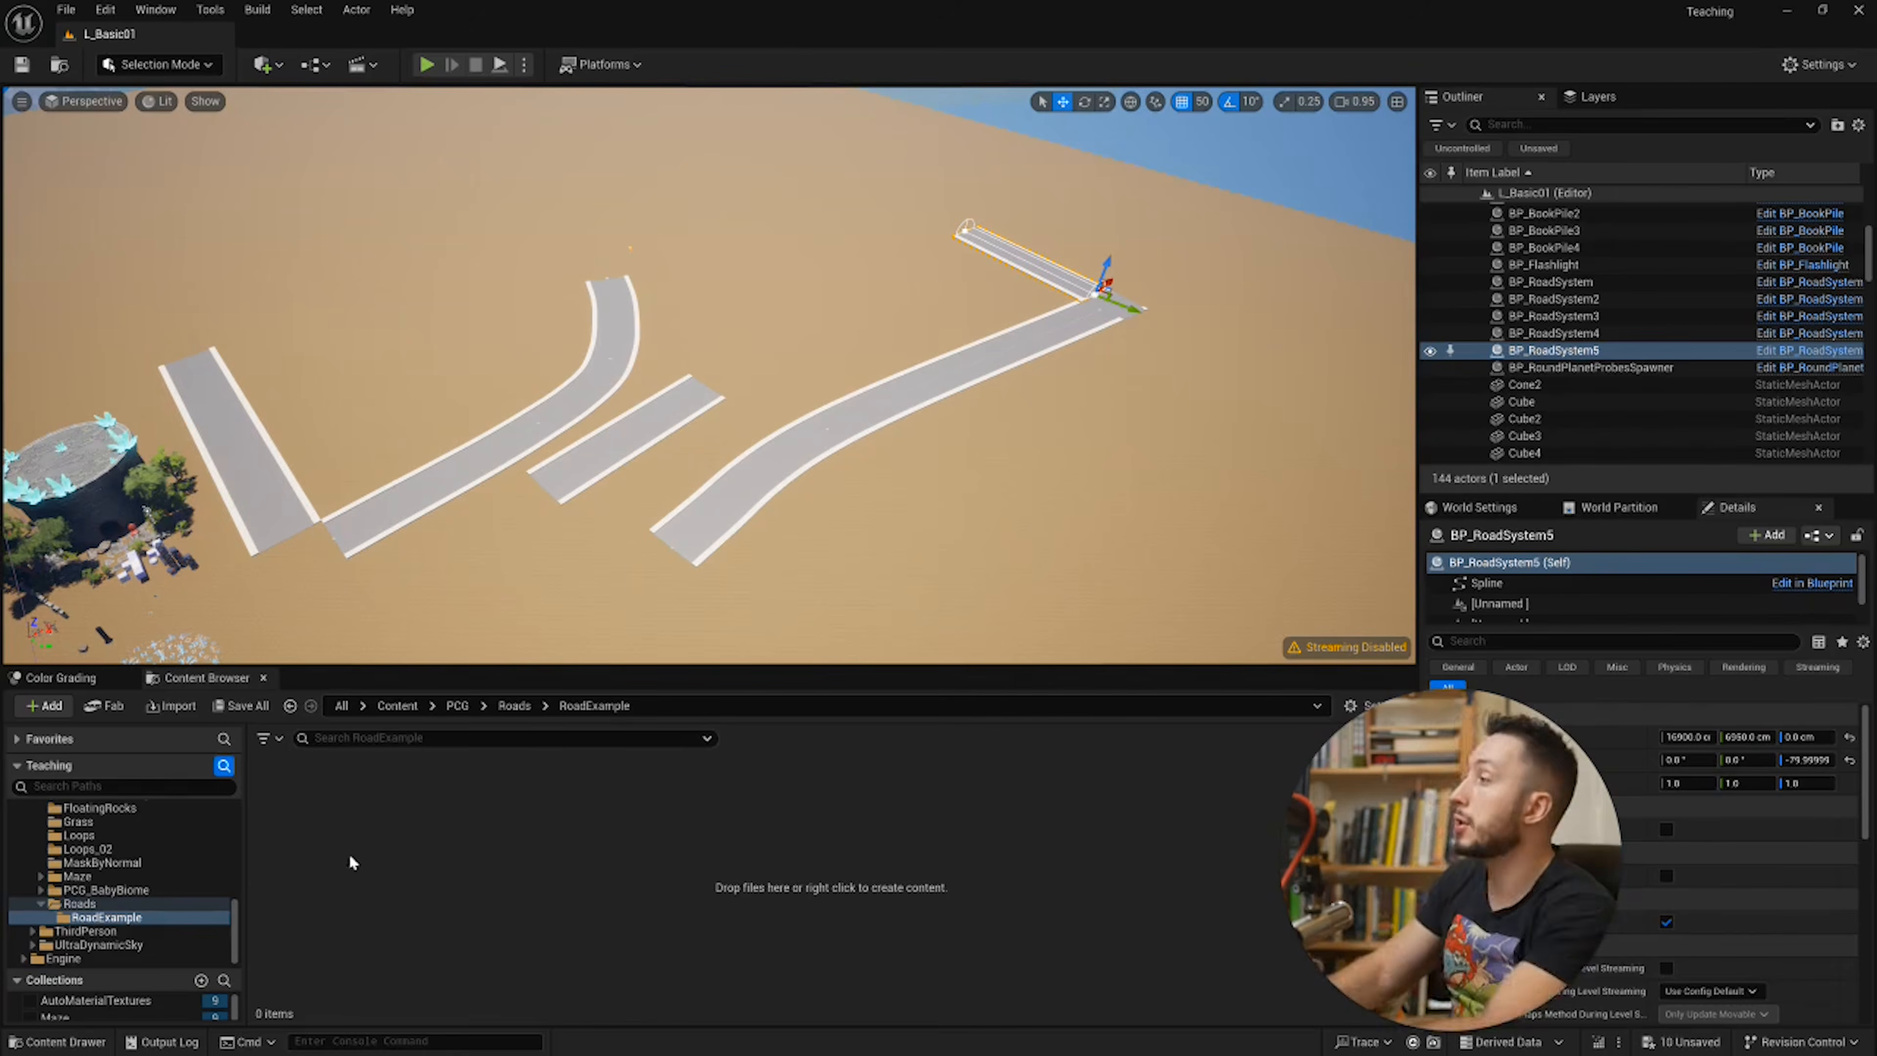
Step: Create an Actor Blueprint class named BP_Roads in the RoadExample folder
right_click(361, 850)
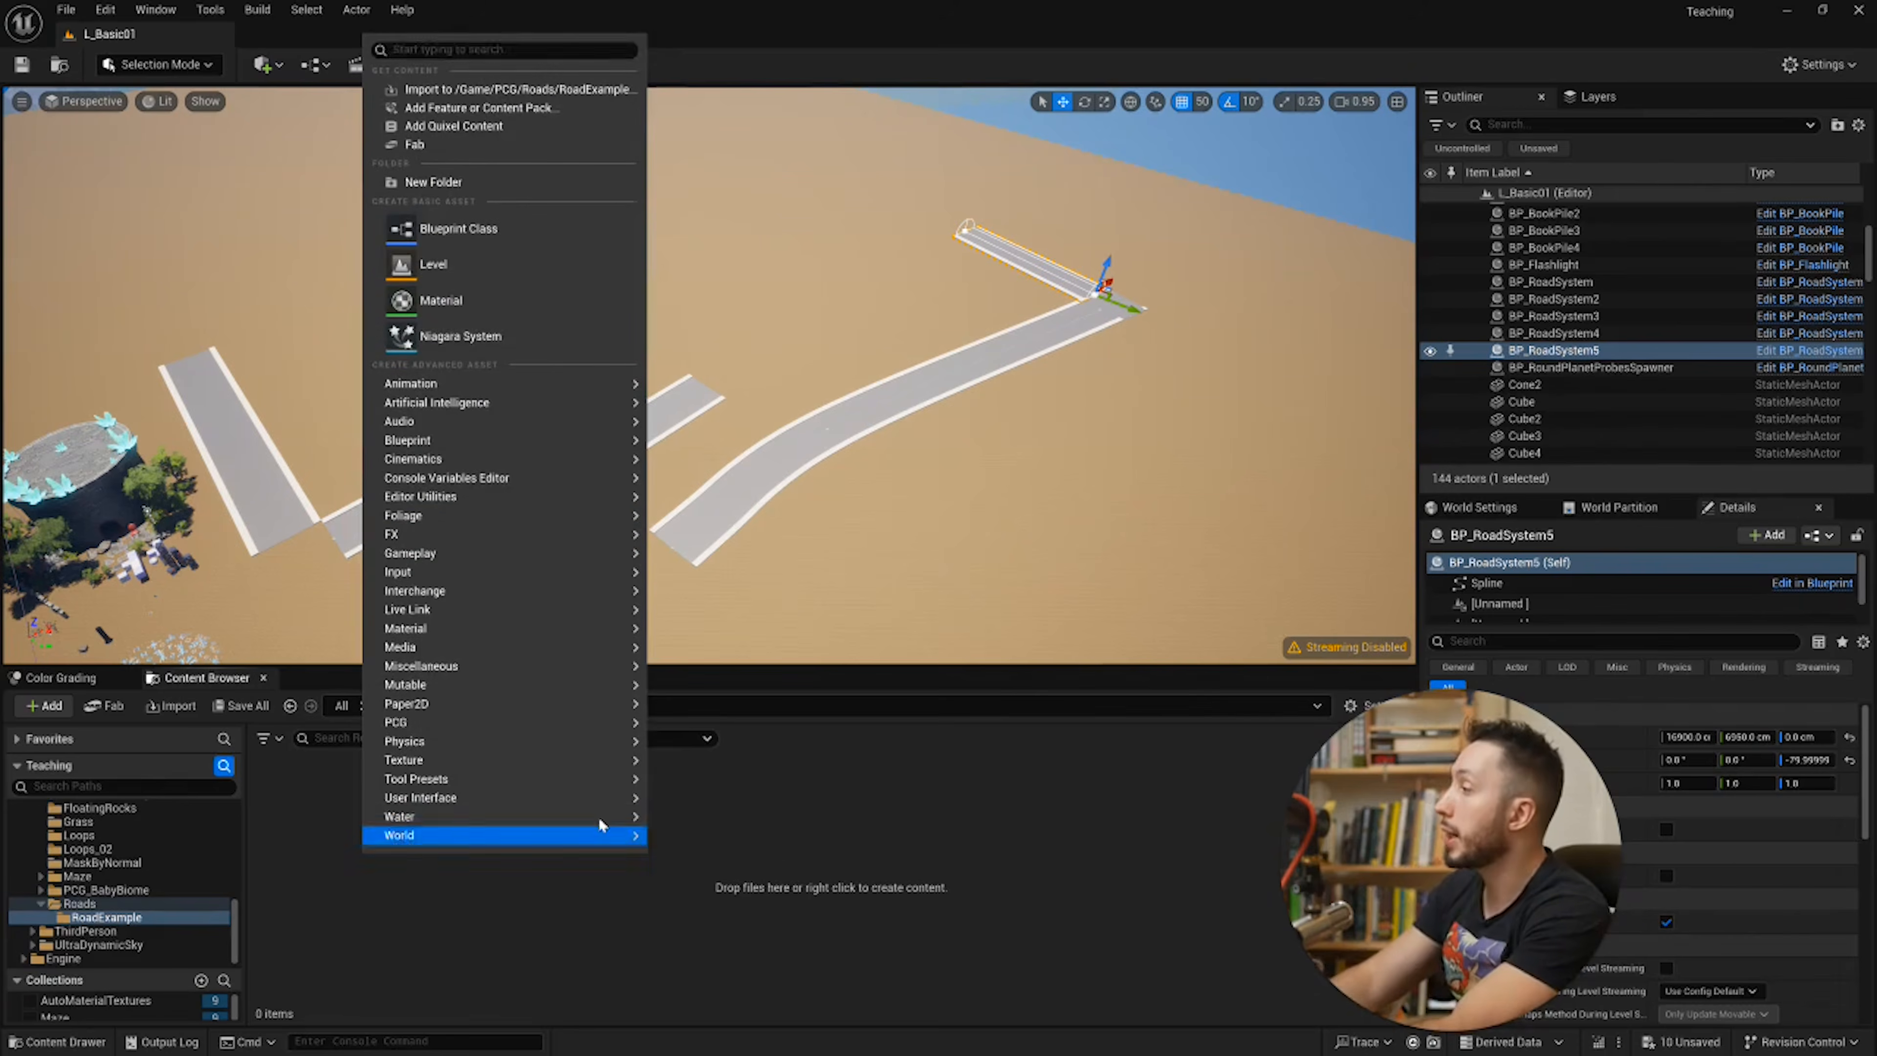
left_click(522, 231)
left_click(822, 418)
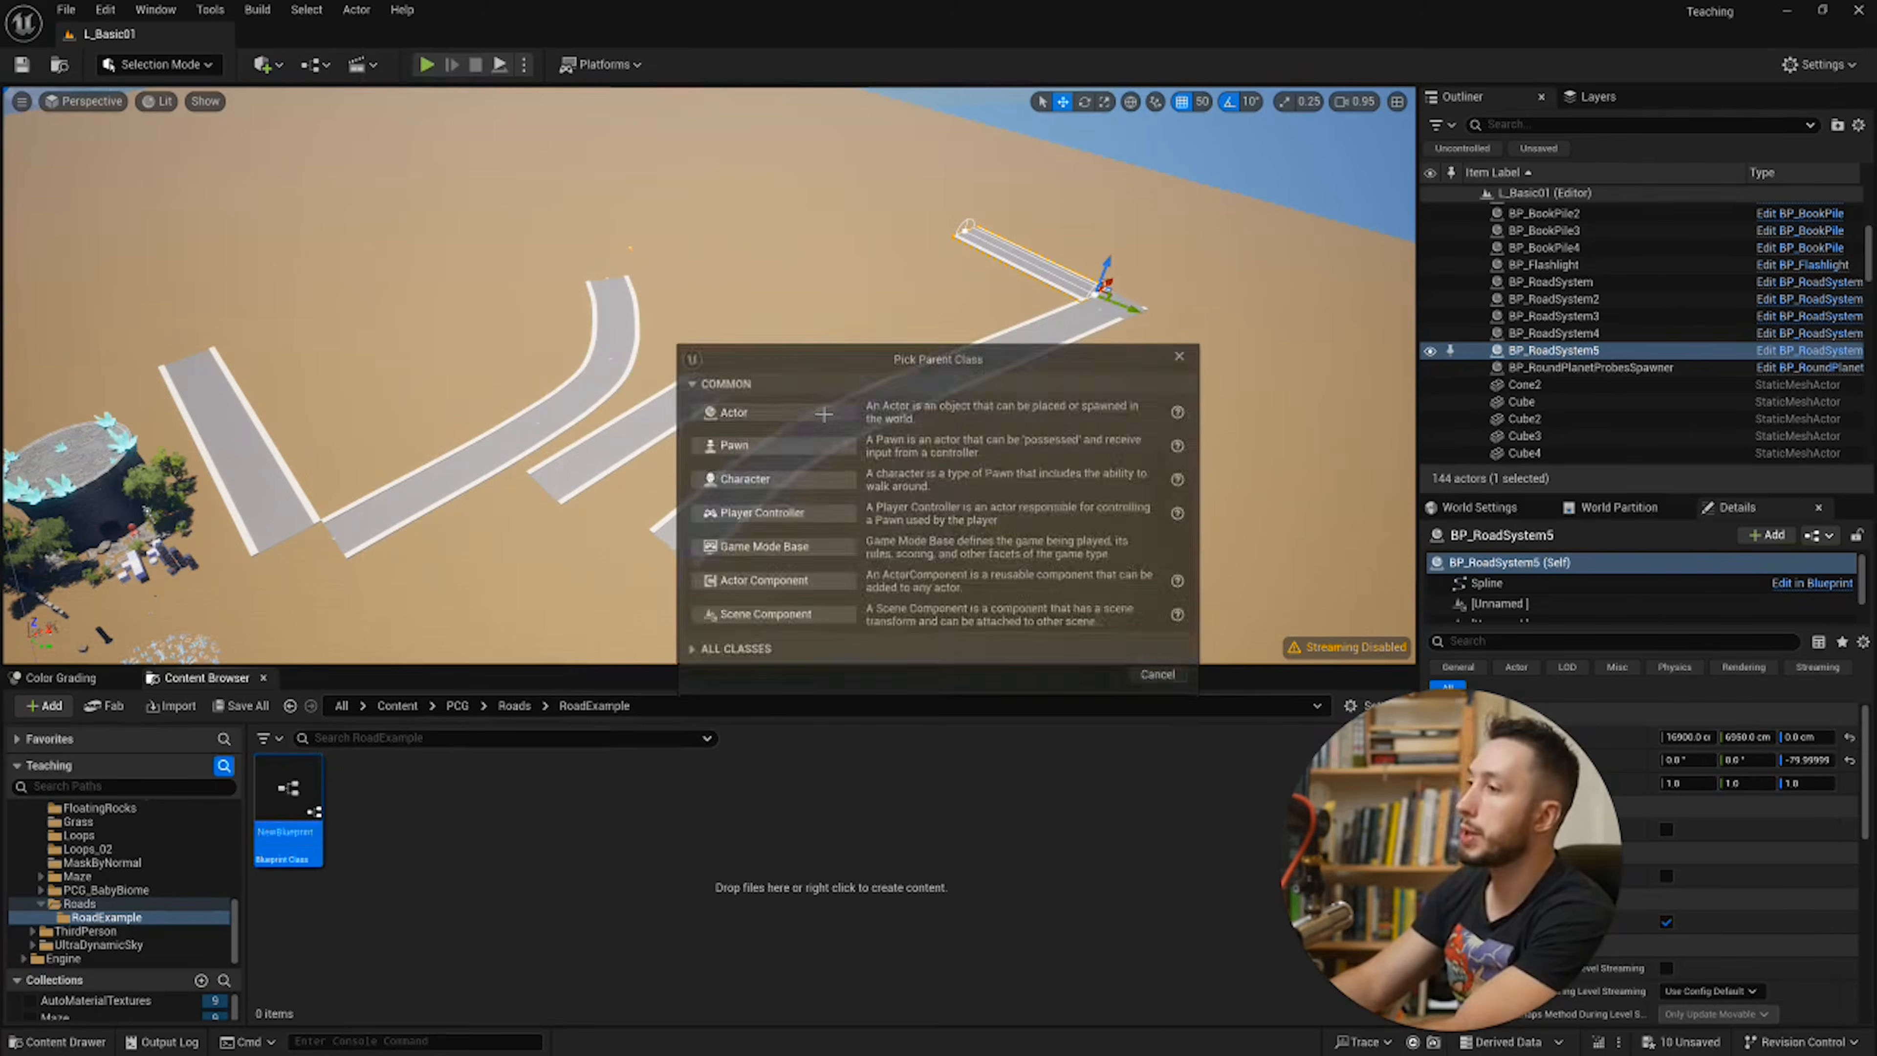
type("BP")
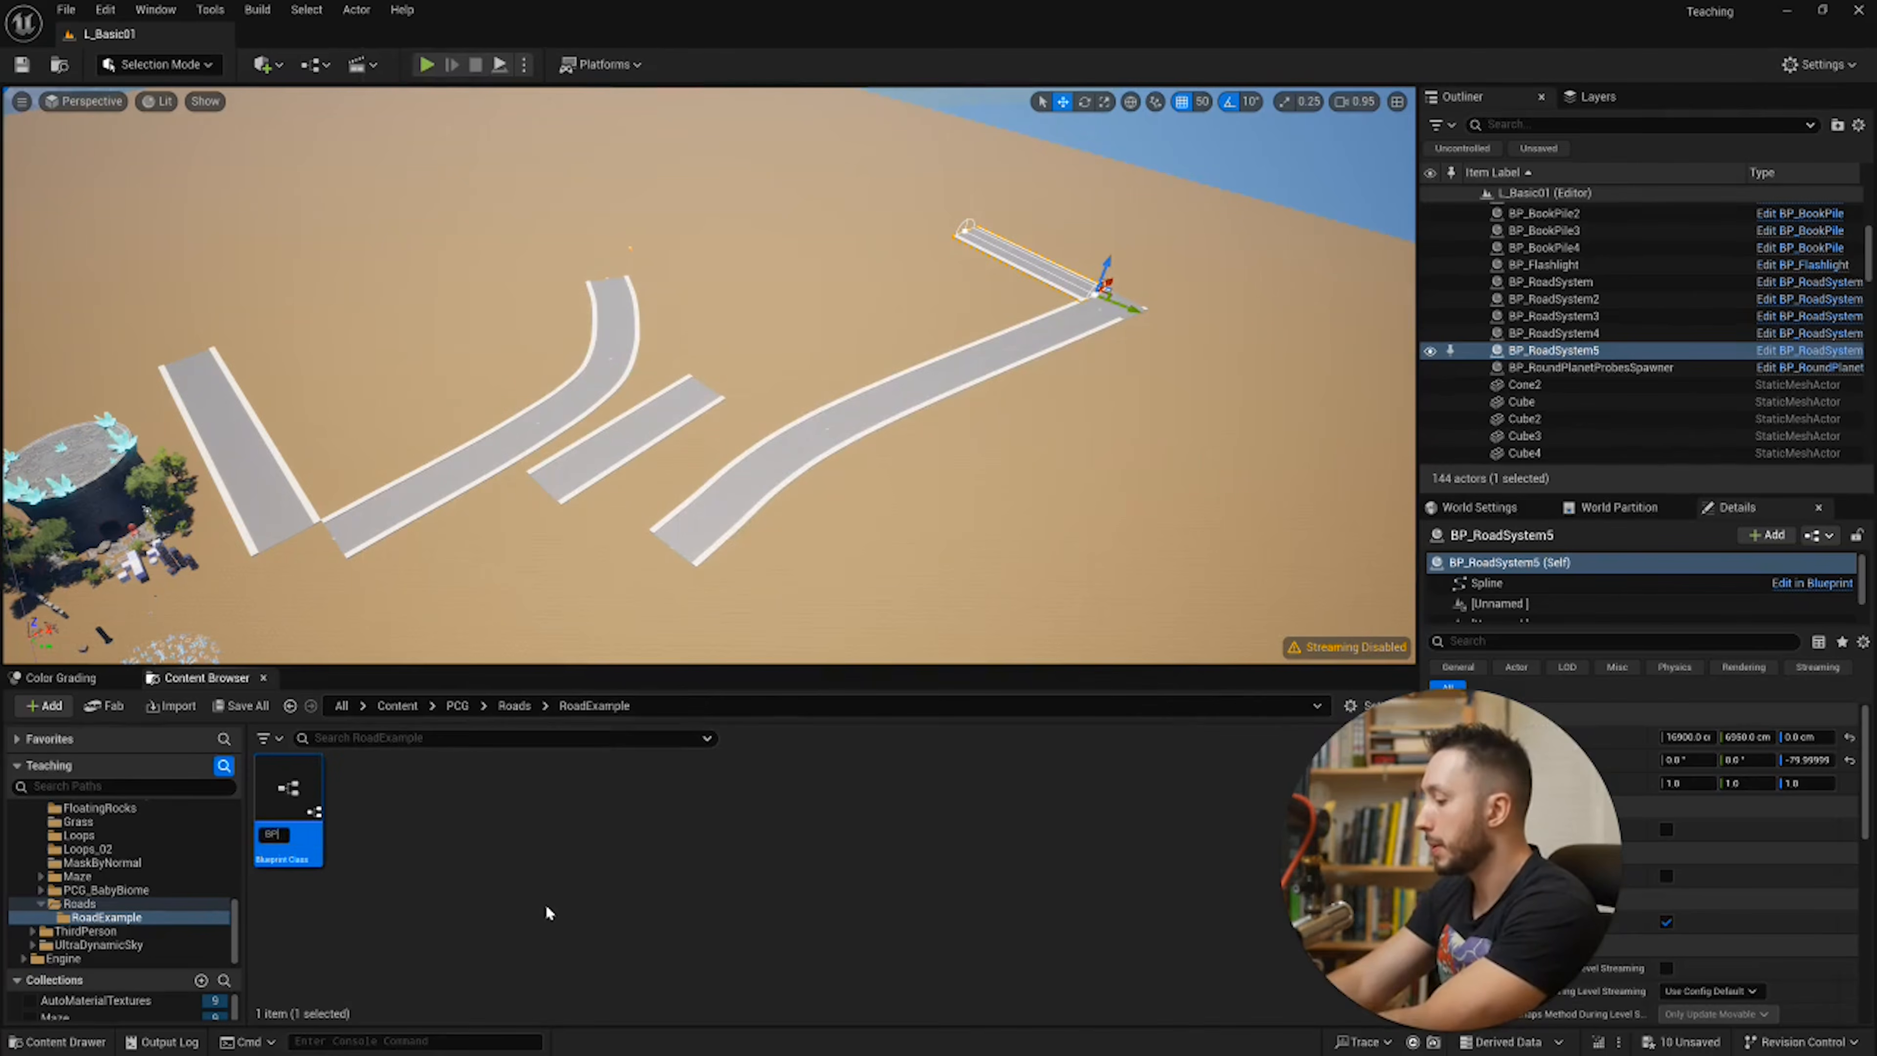
type("_Roads")
key("Return")
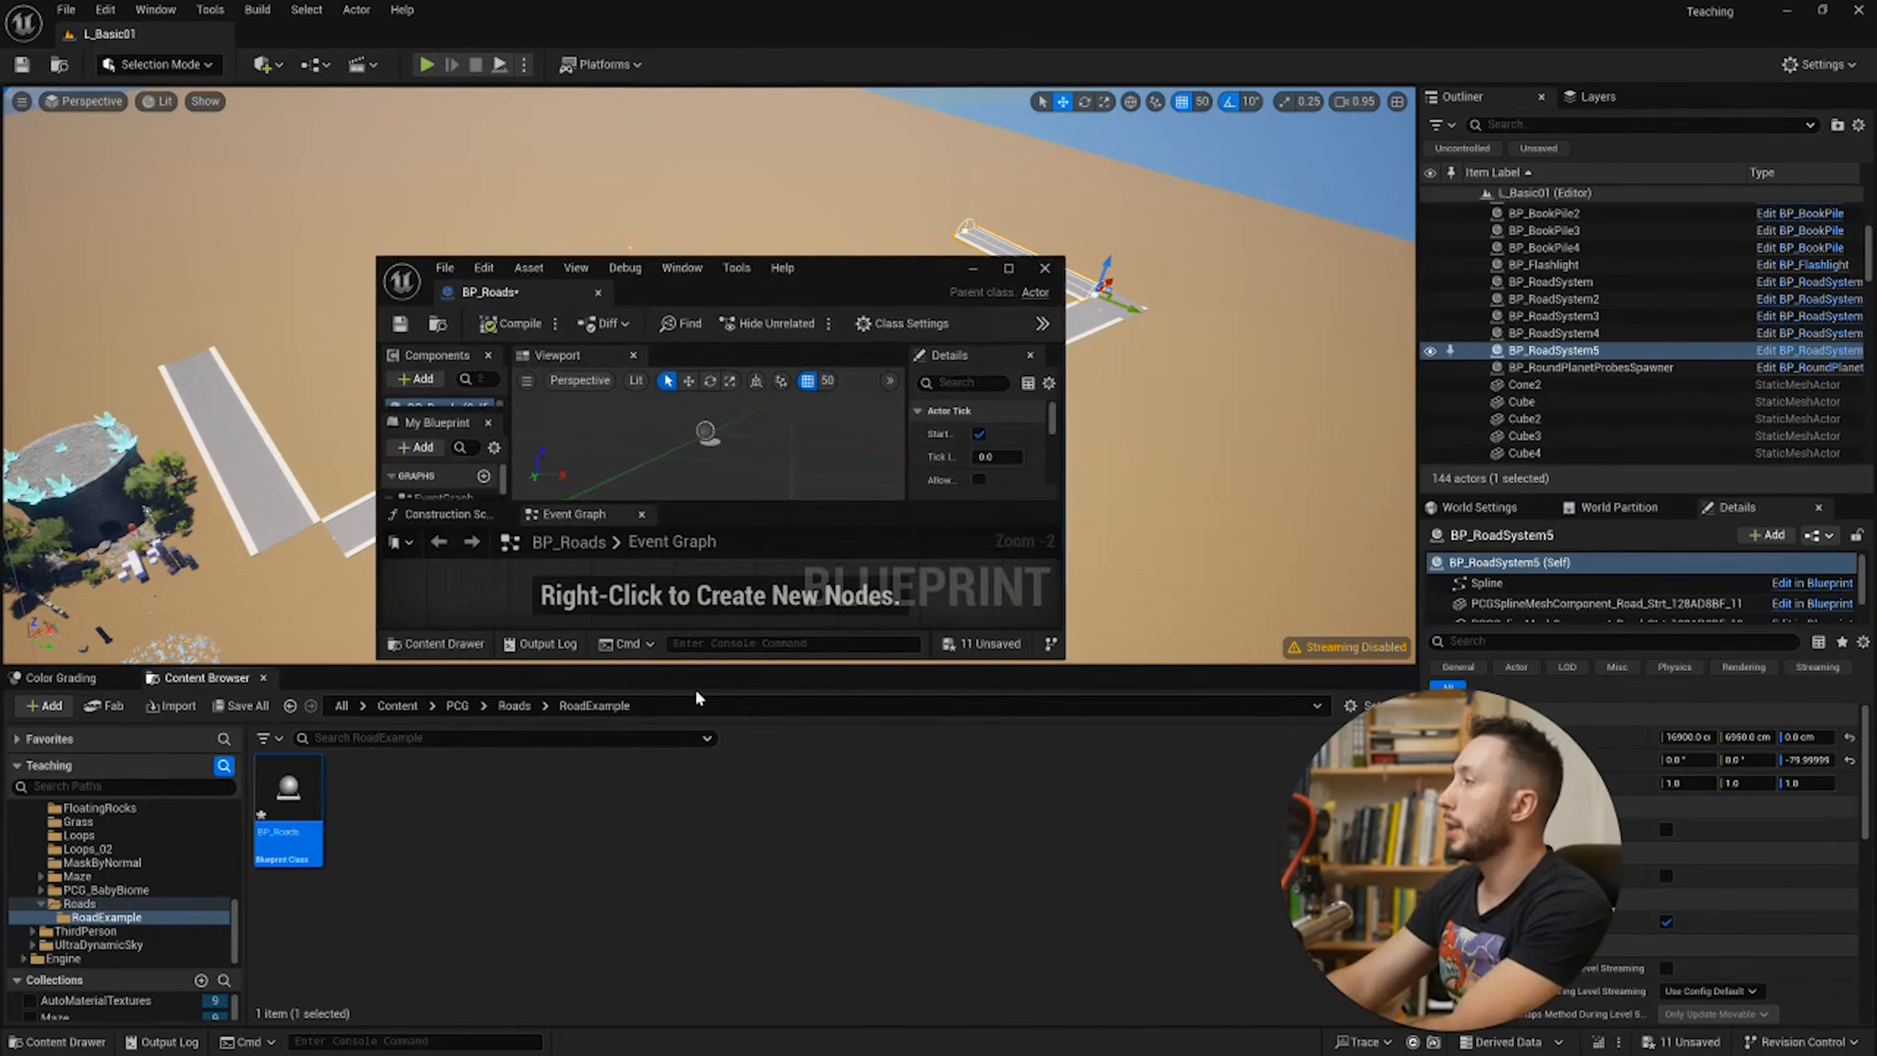
Step: Maximize the BP_Roads editor, open its Construction Script, and add a Spline component that replaces the default scene root
left_click(1009, 275)
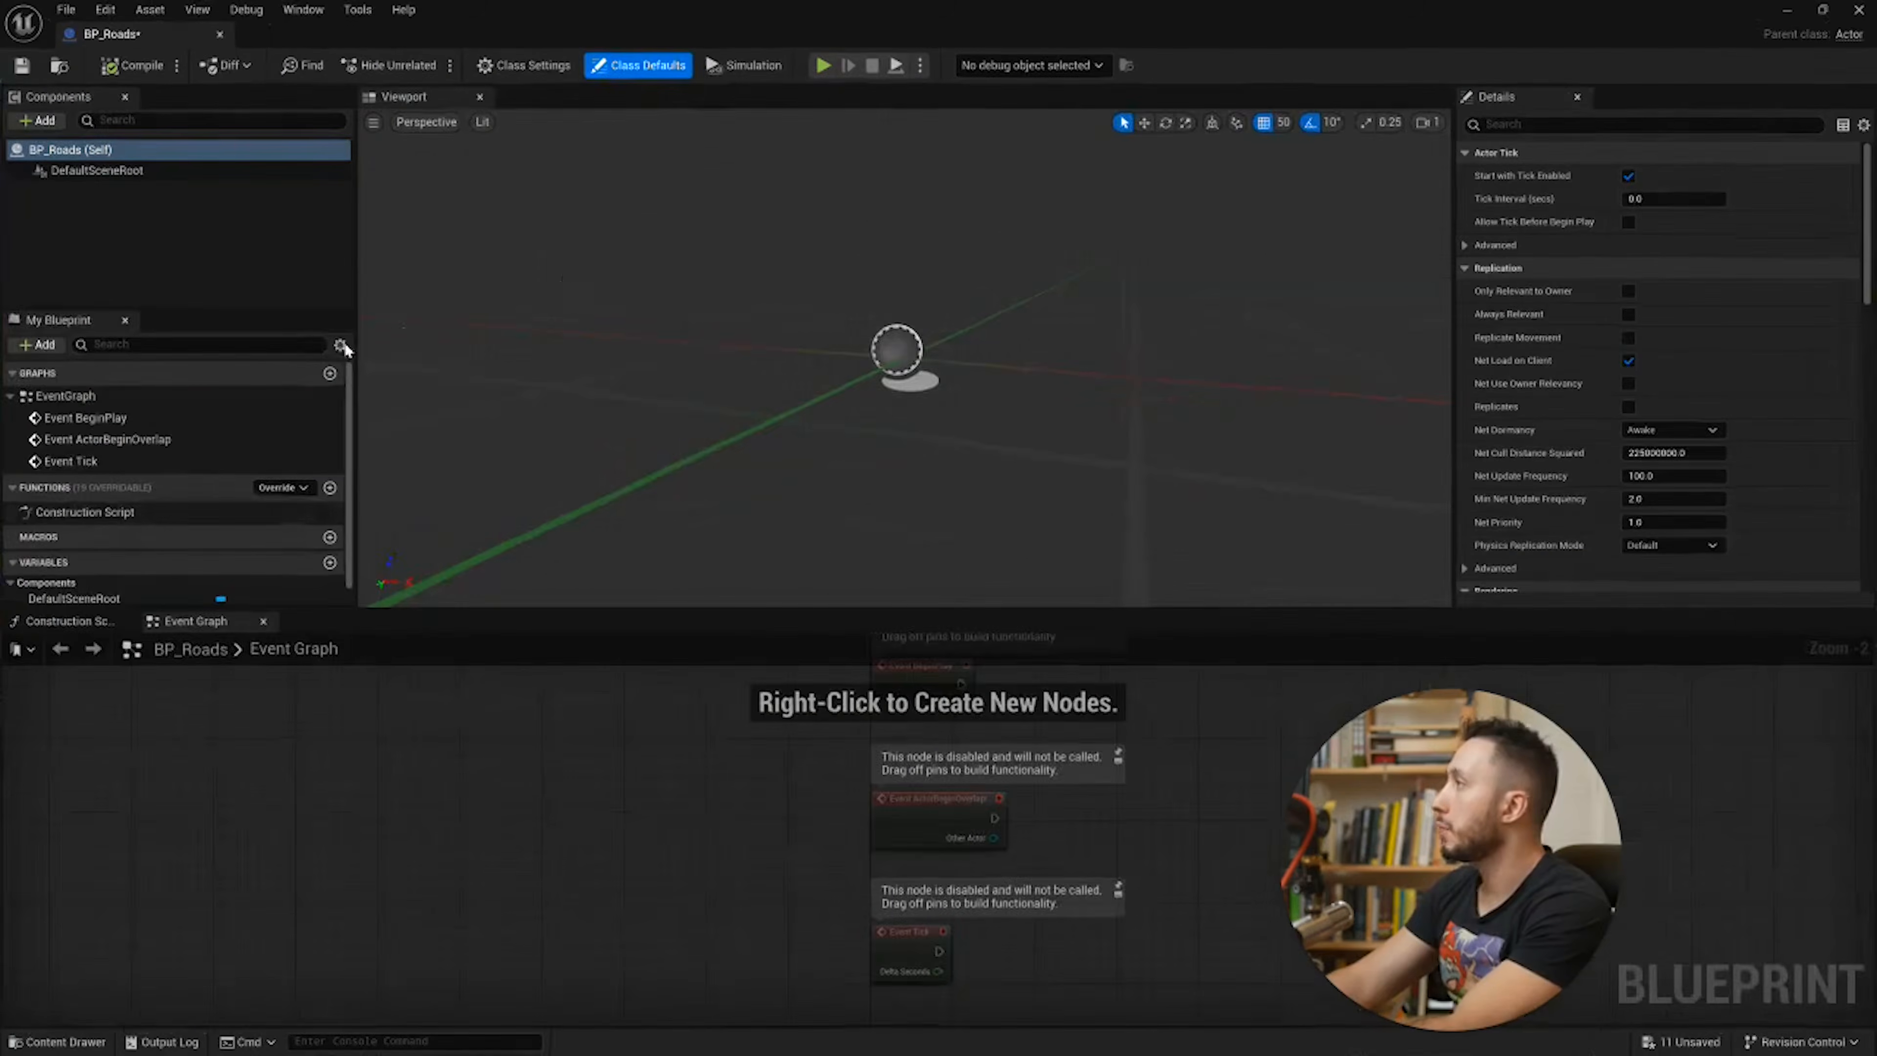
double_click(222, 512)
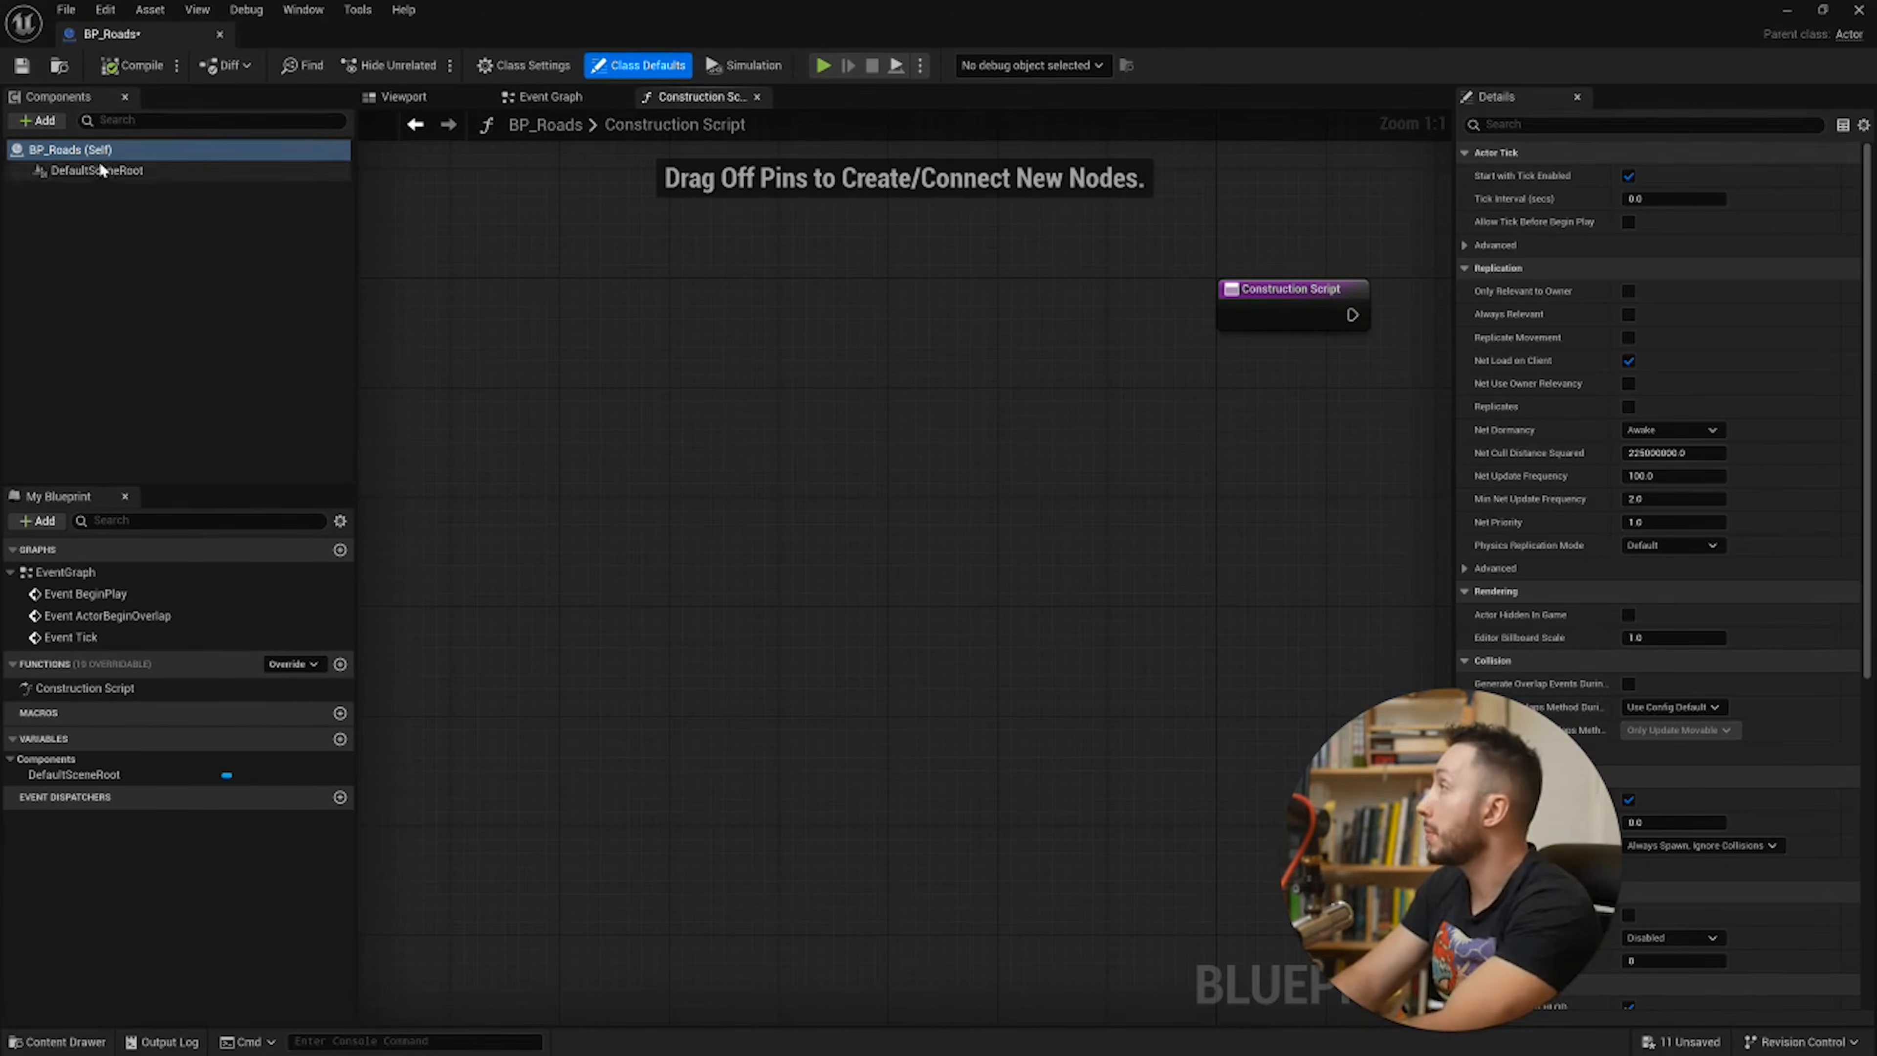
left_click(37, 120)
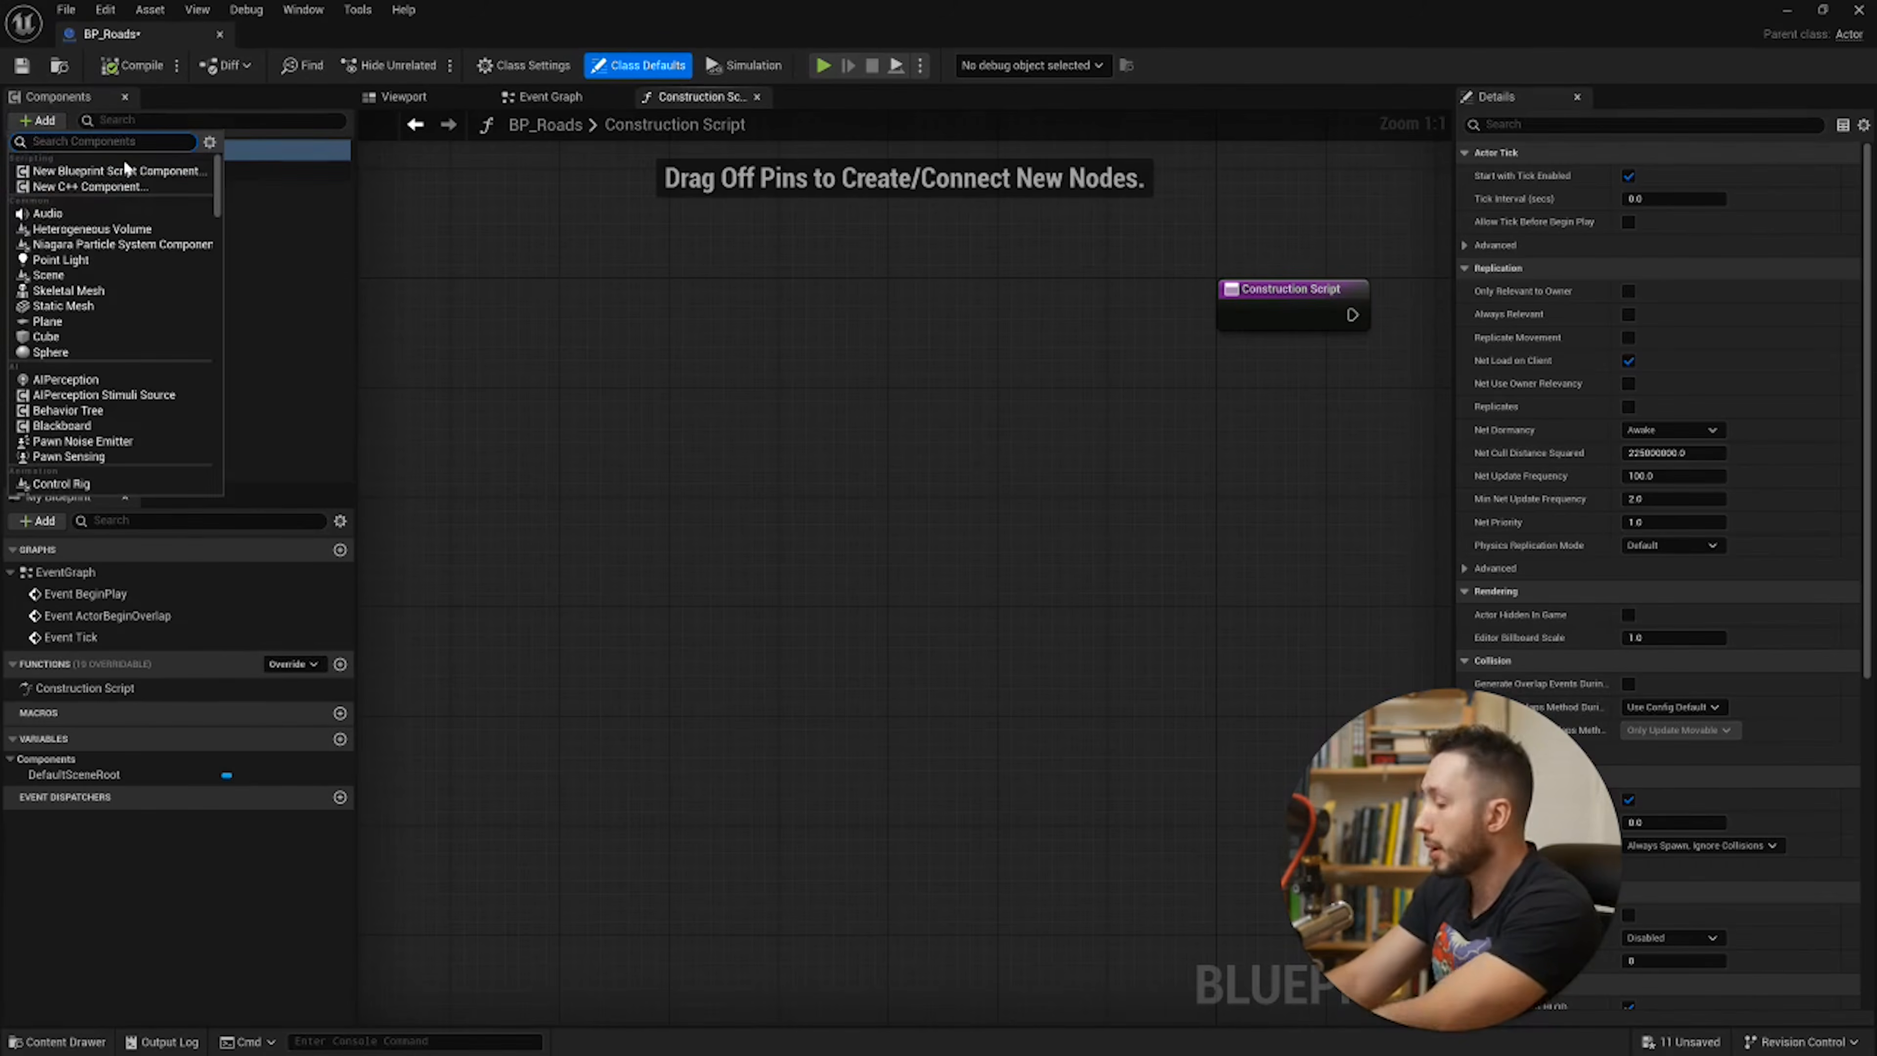
type("spline")
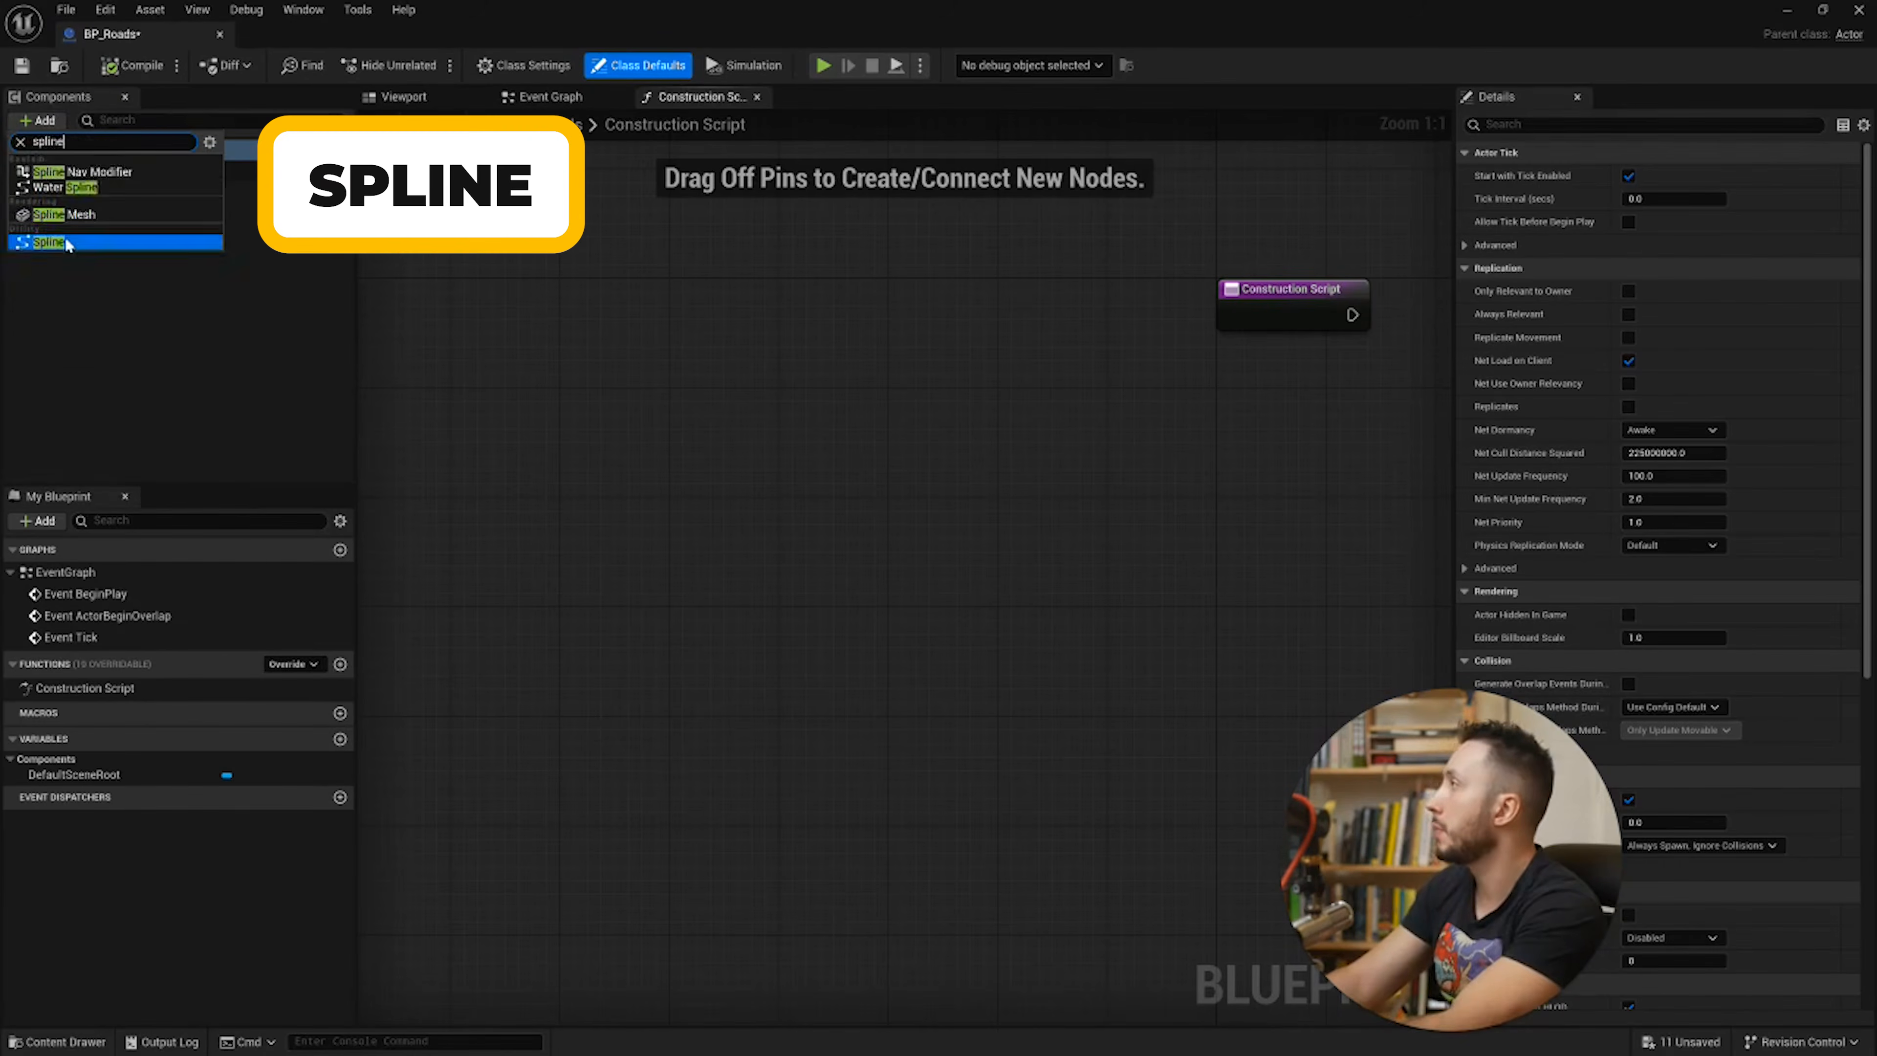
left_click(65, 238)
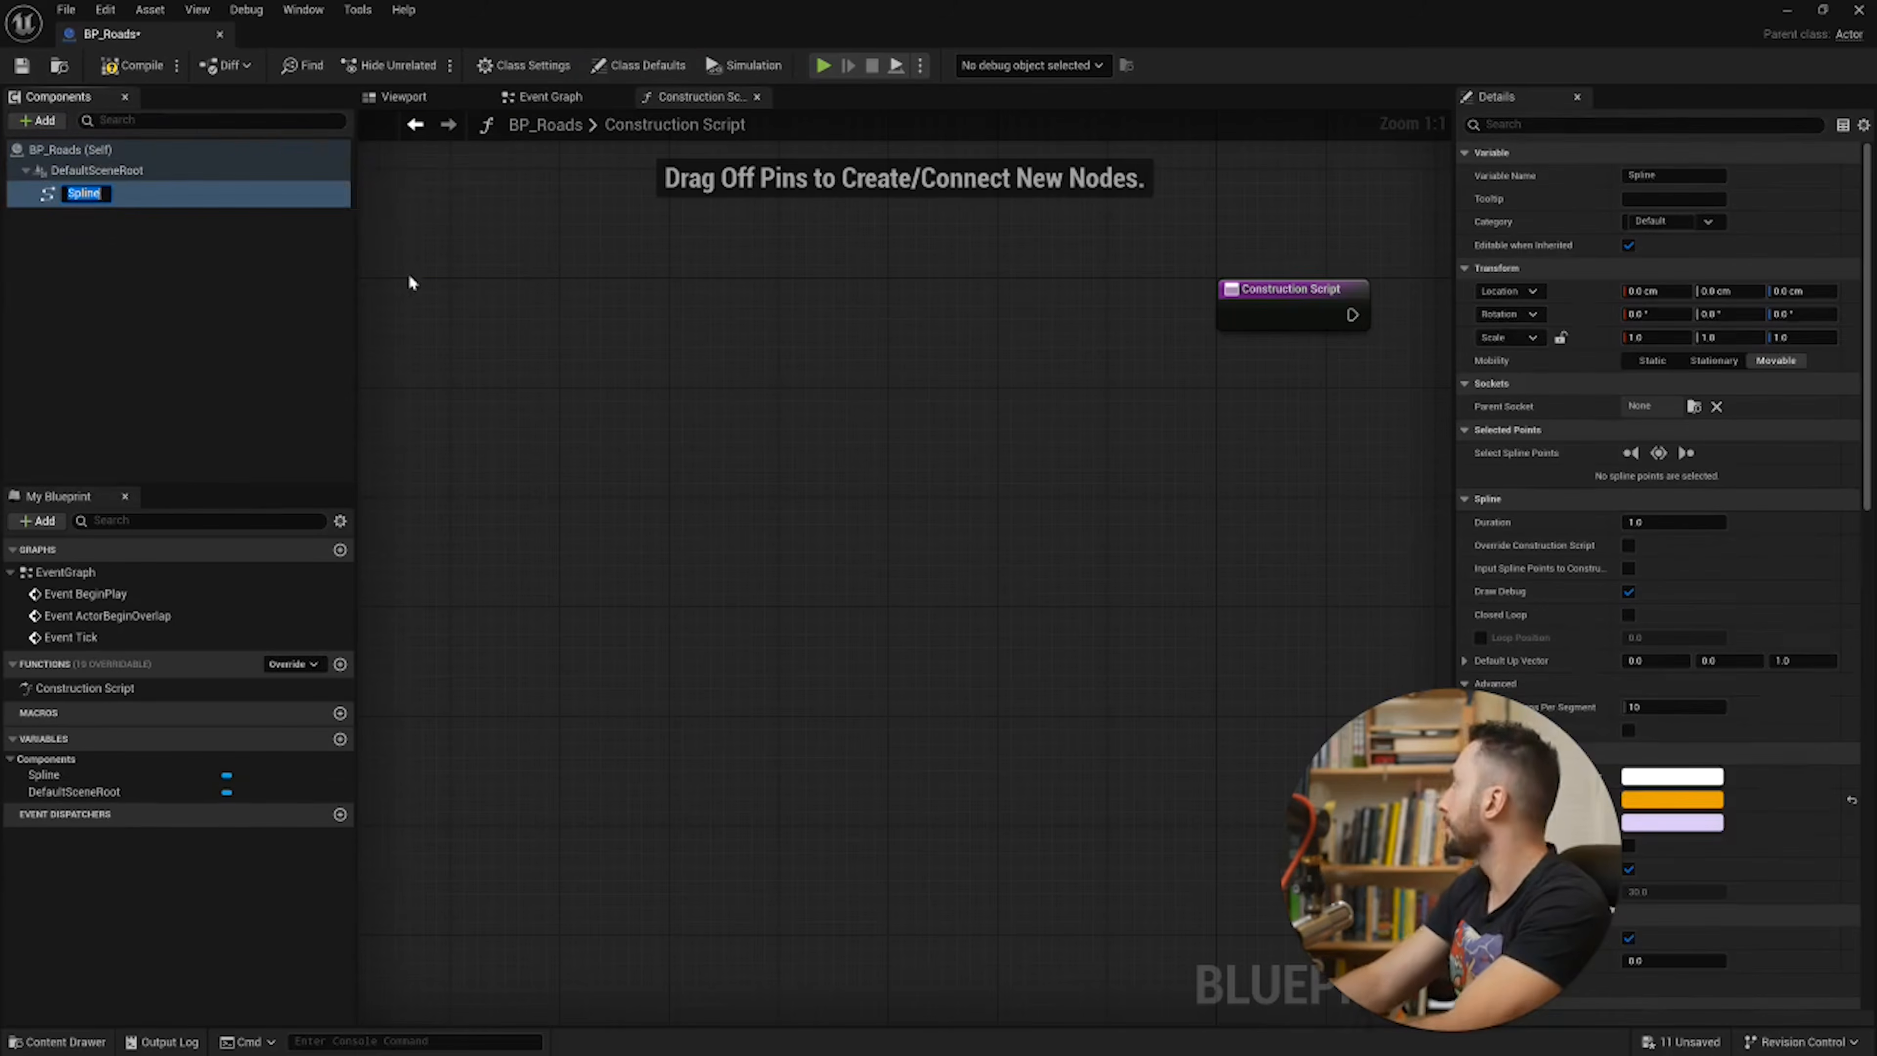
left_click_drag(71, 192, 88, 177)
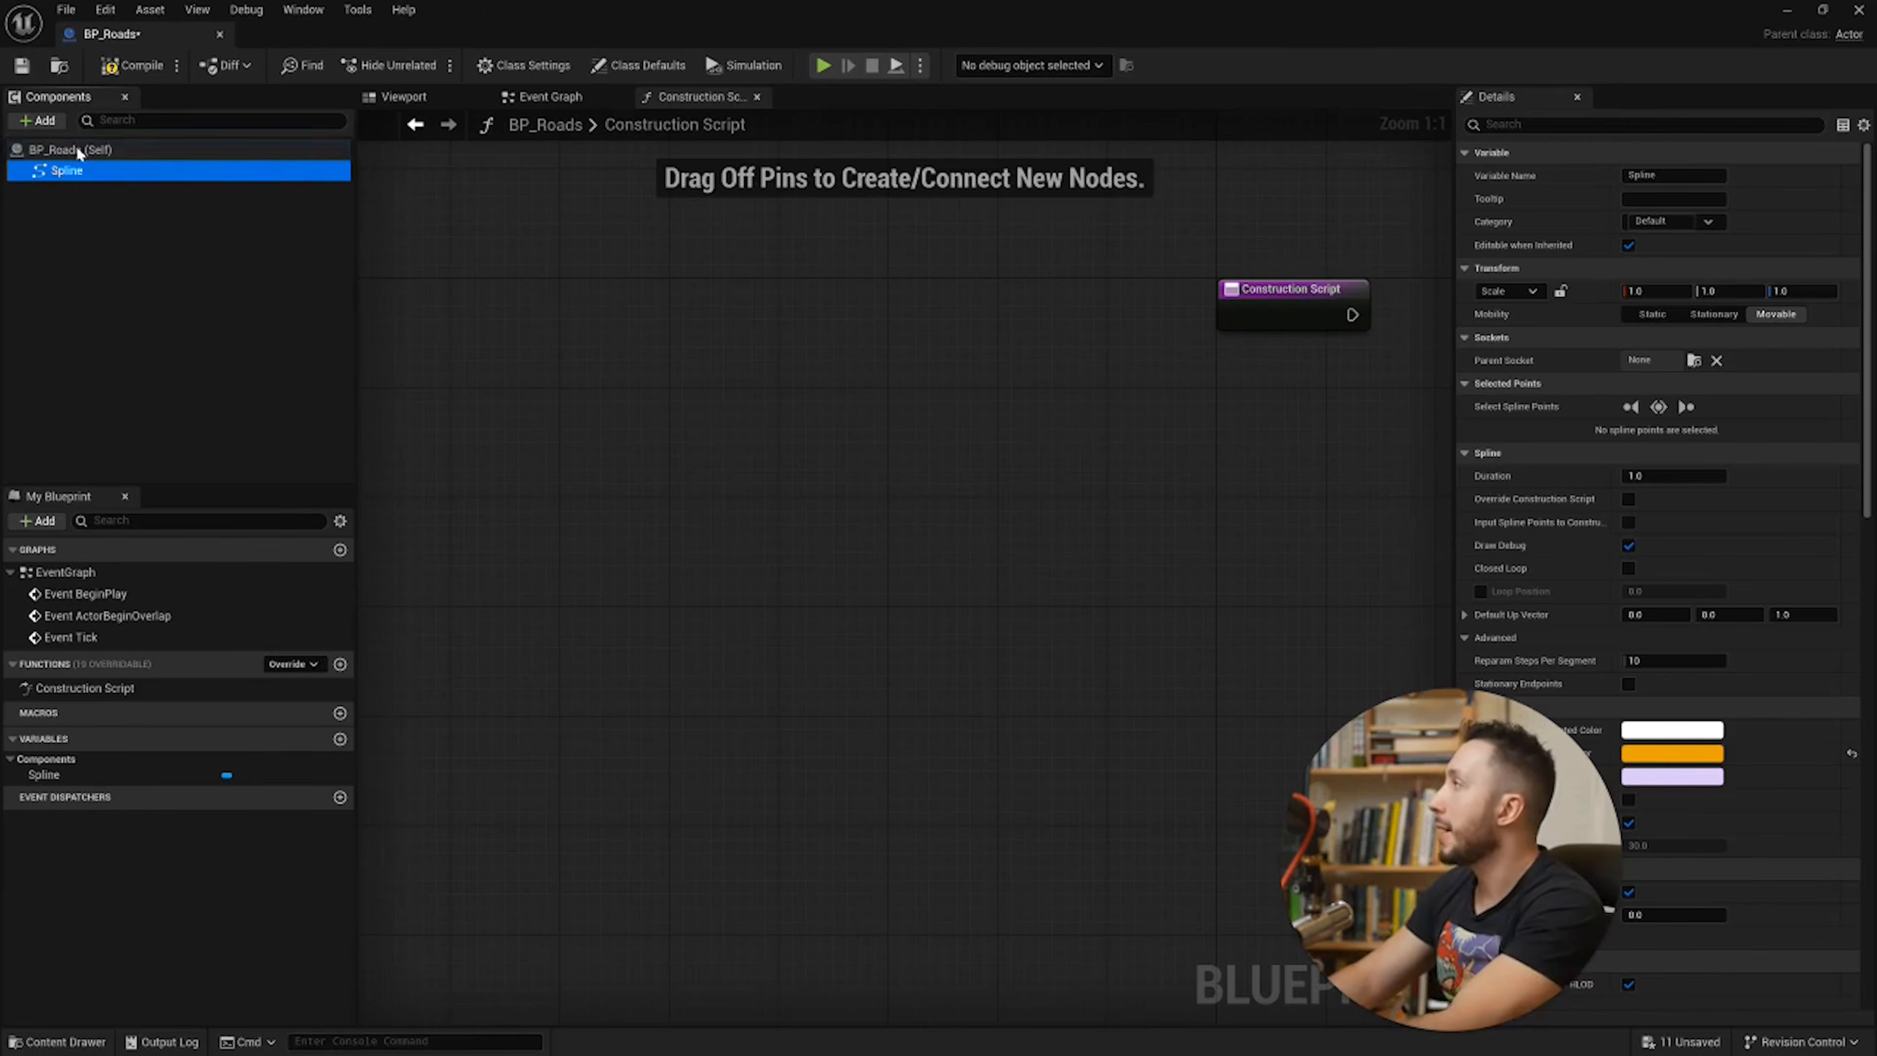
Step: Add a PCG component to the BP_Roads Blueprint
left_click(38, 119)
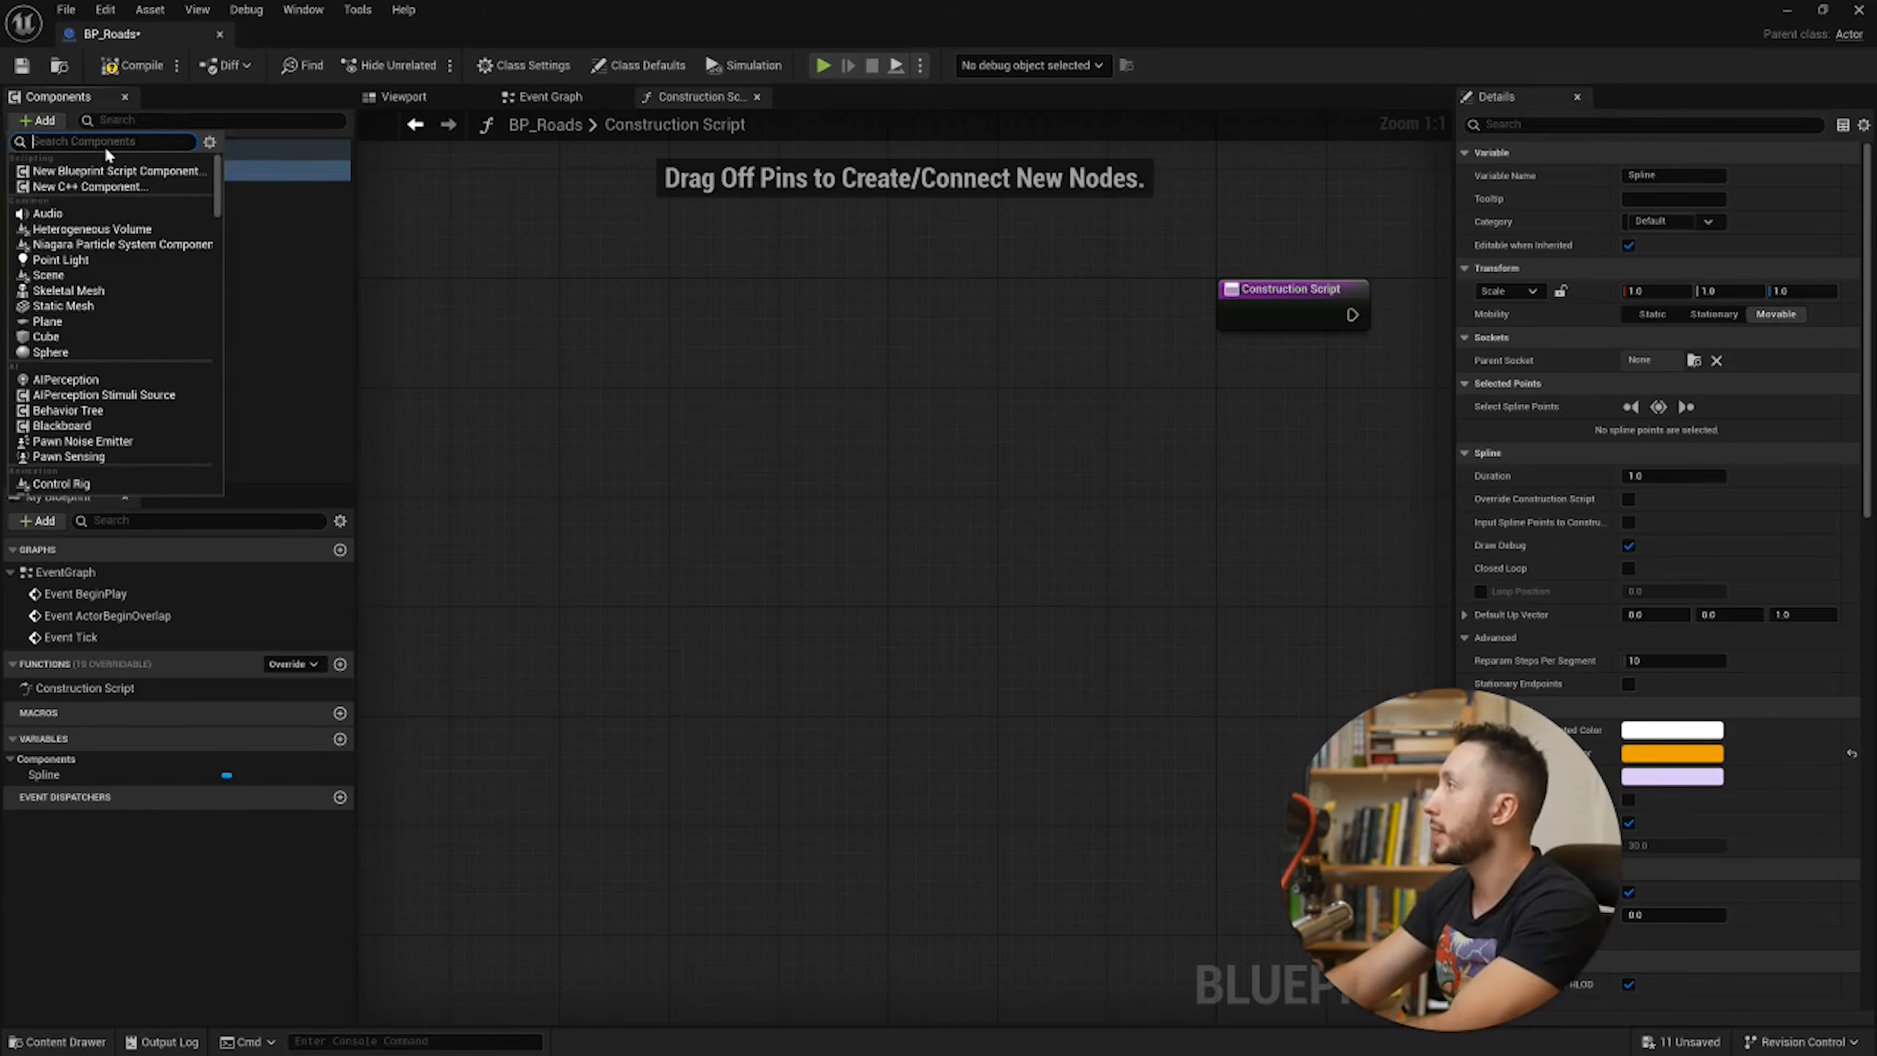
type("pcg")
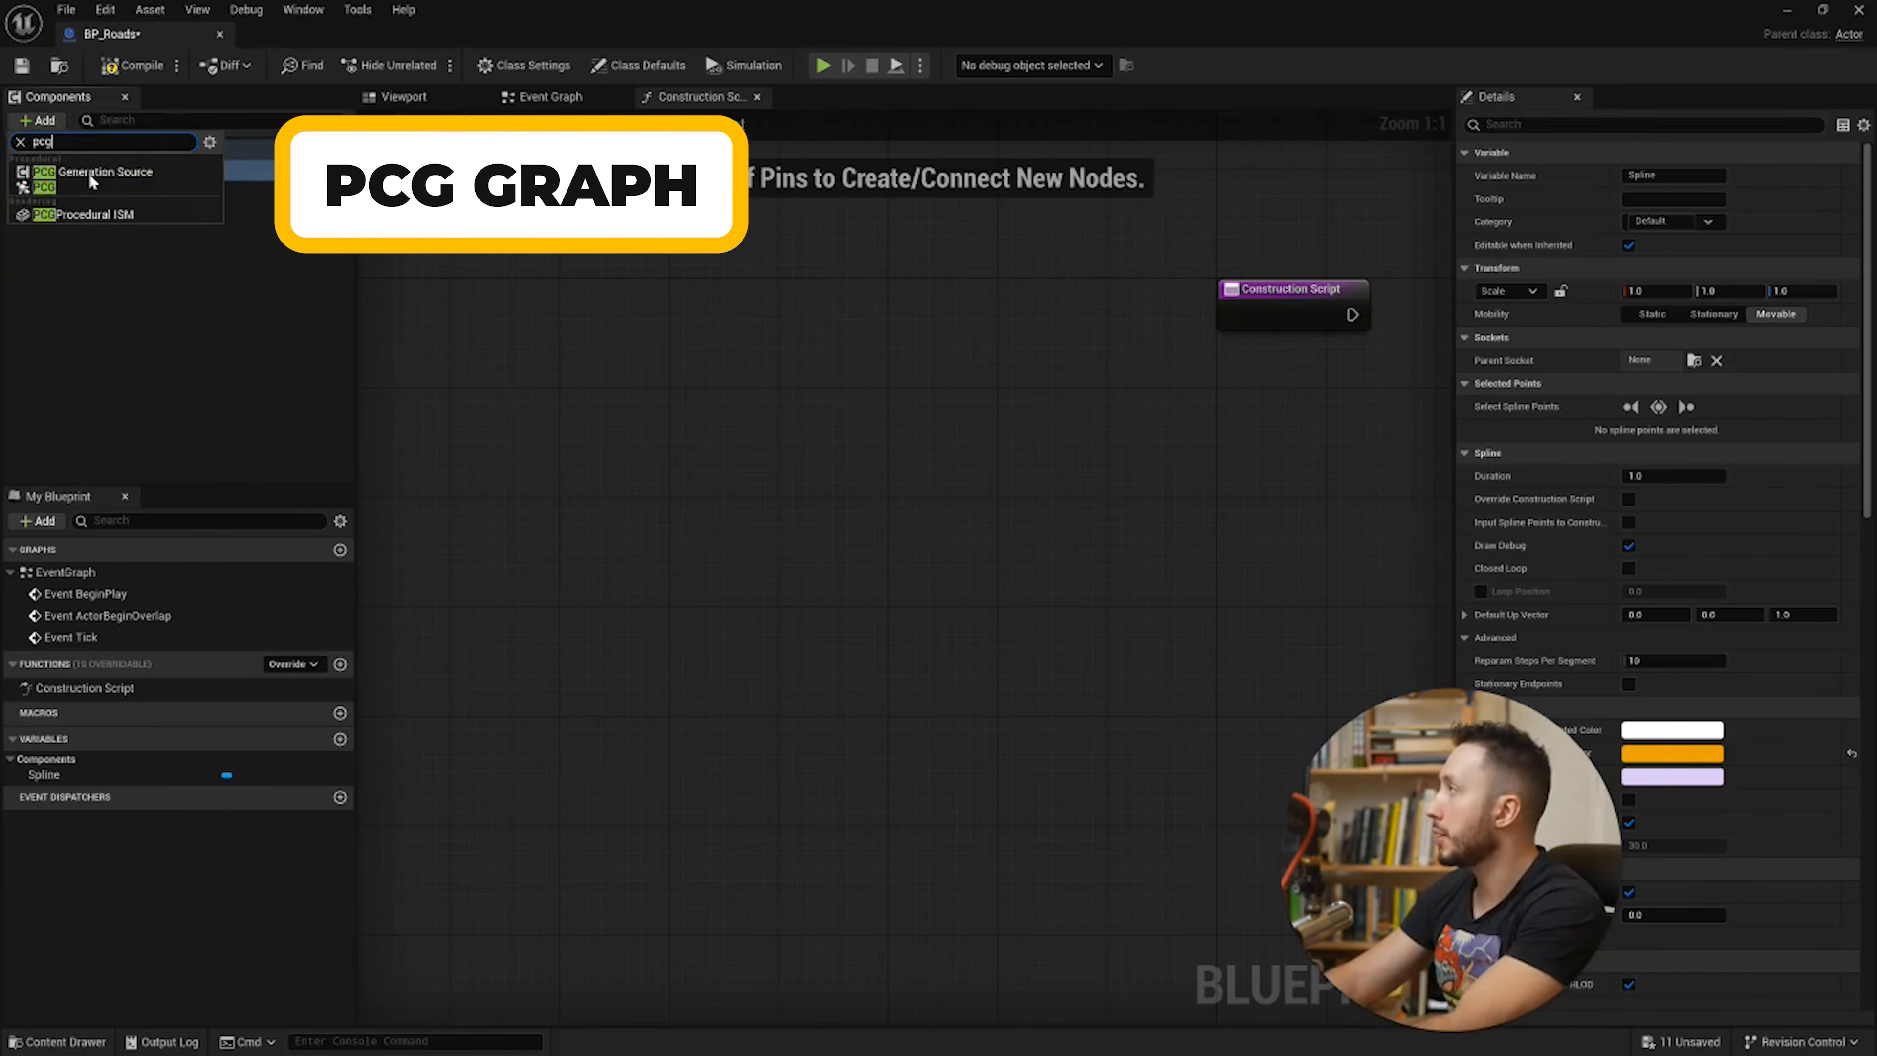
left_click(68, 191)
left_click(122, 243)
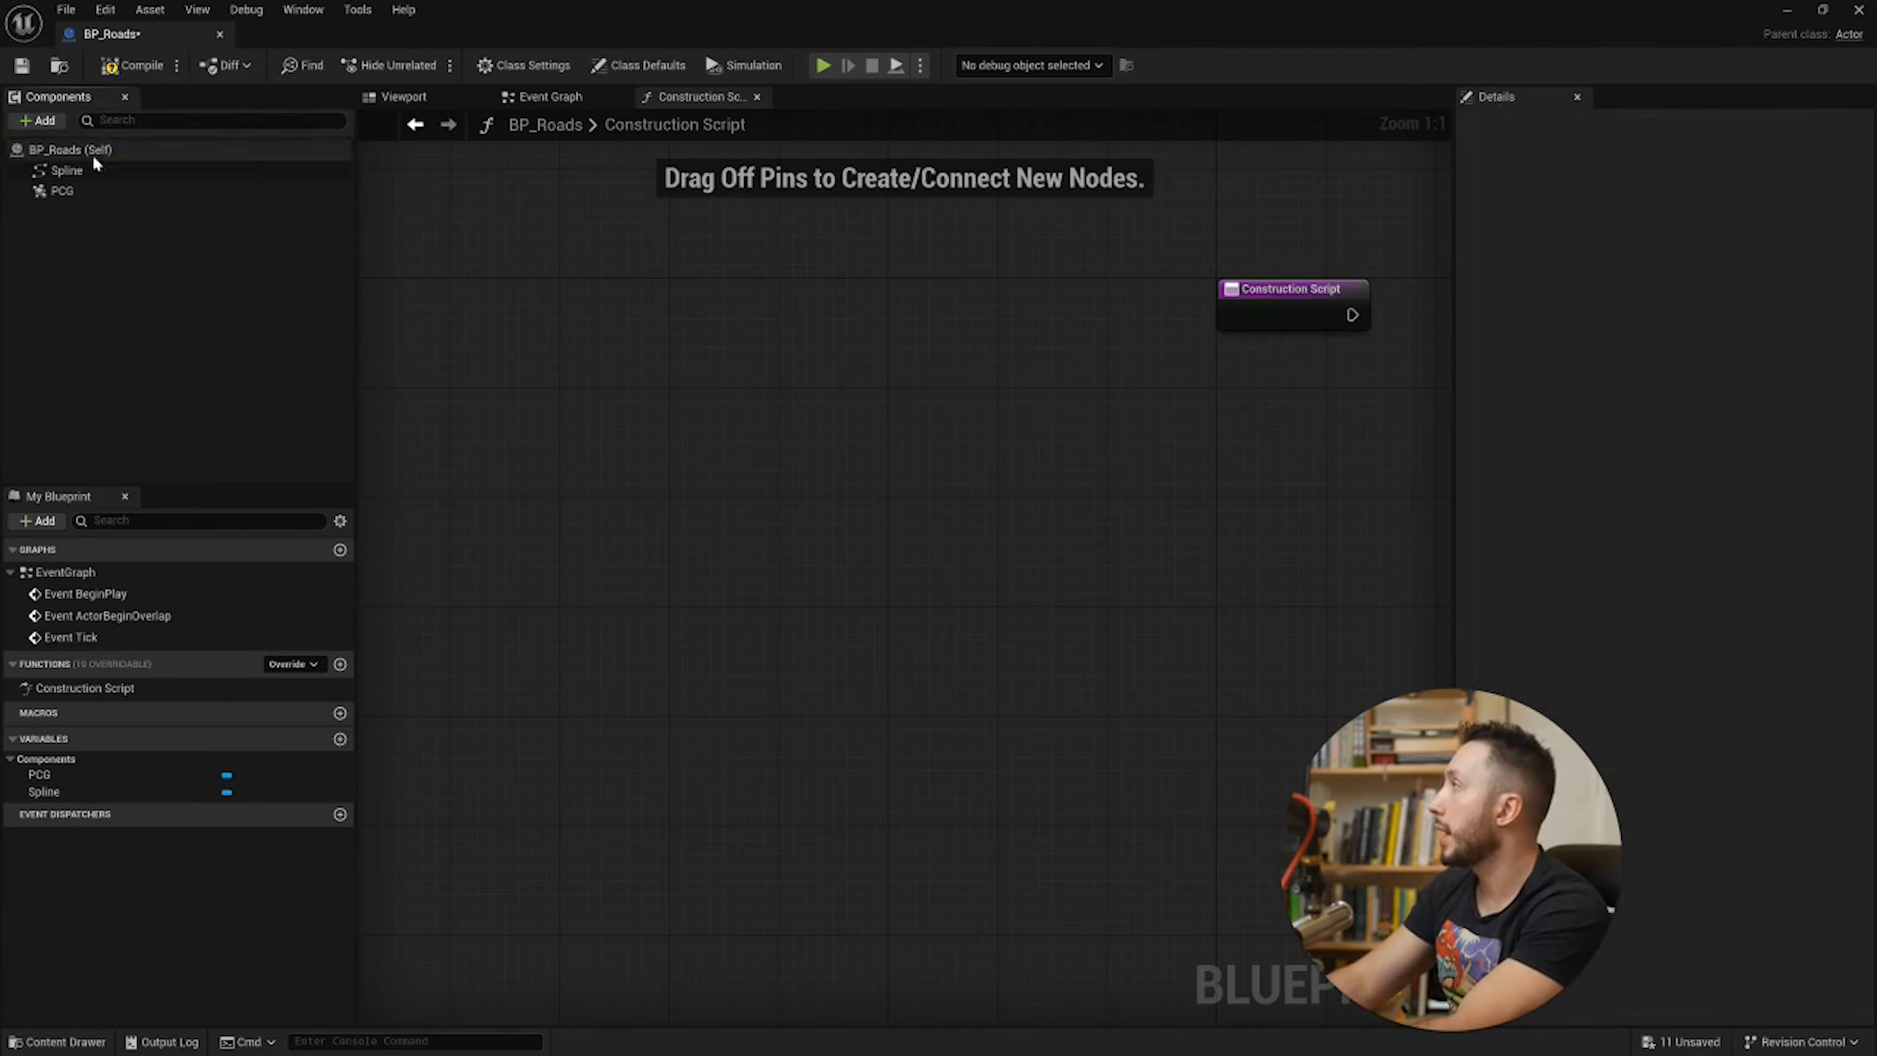
Step: Move the Blueprint window aside and place a BP_Roads instance on open ground in the level, away from the existing roads
left_click(87, 172)
left_click_drag(771, 25, 330, 639)
right_click_drag(521, 574, 521, 574)
left_click_drag(511, 635, 990, 670)
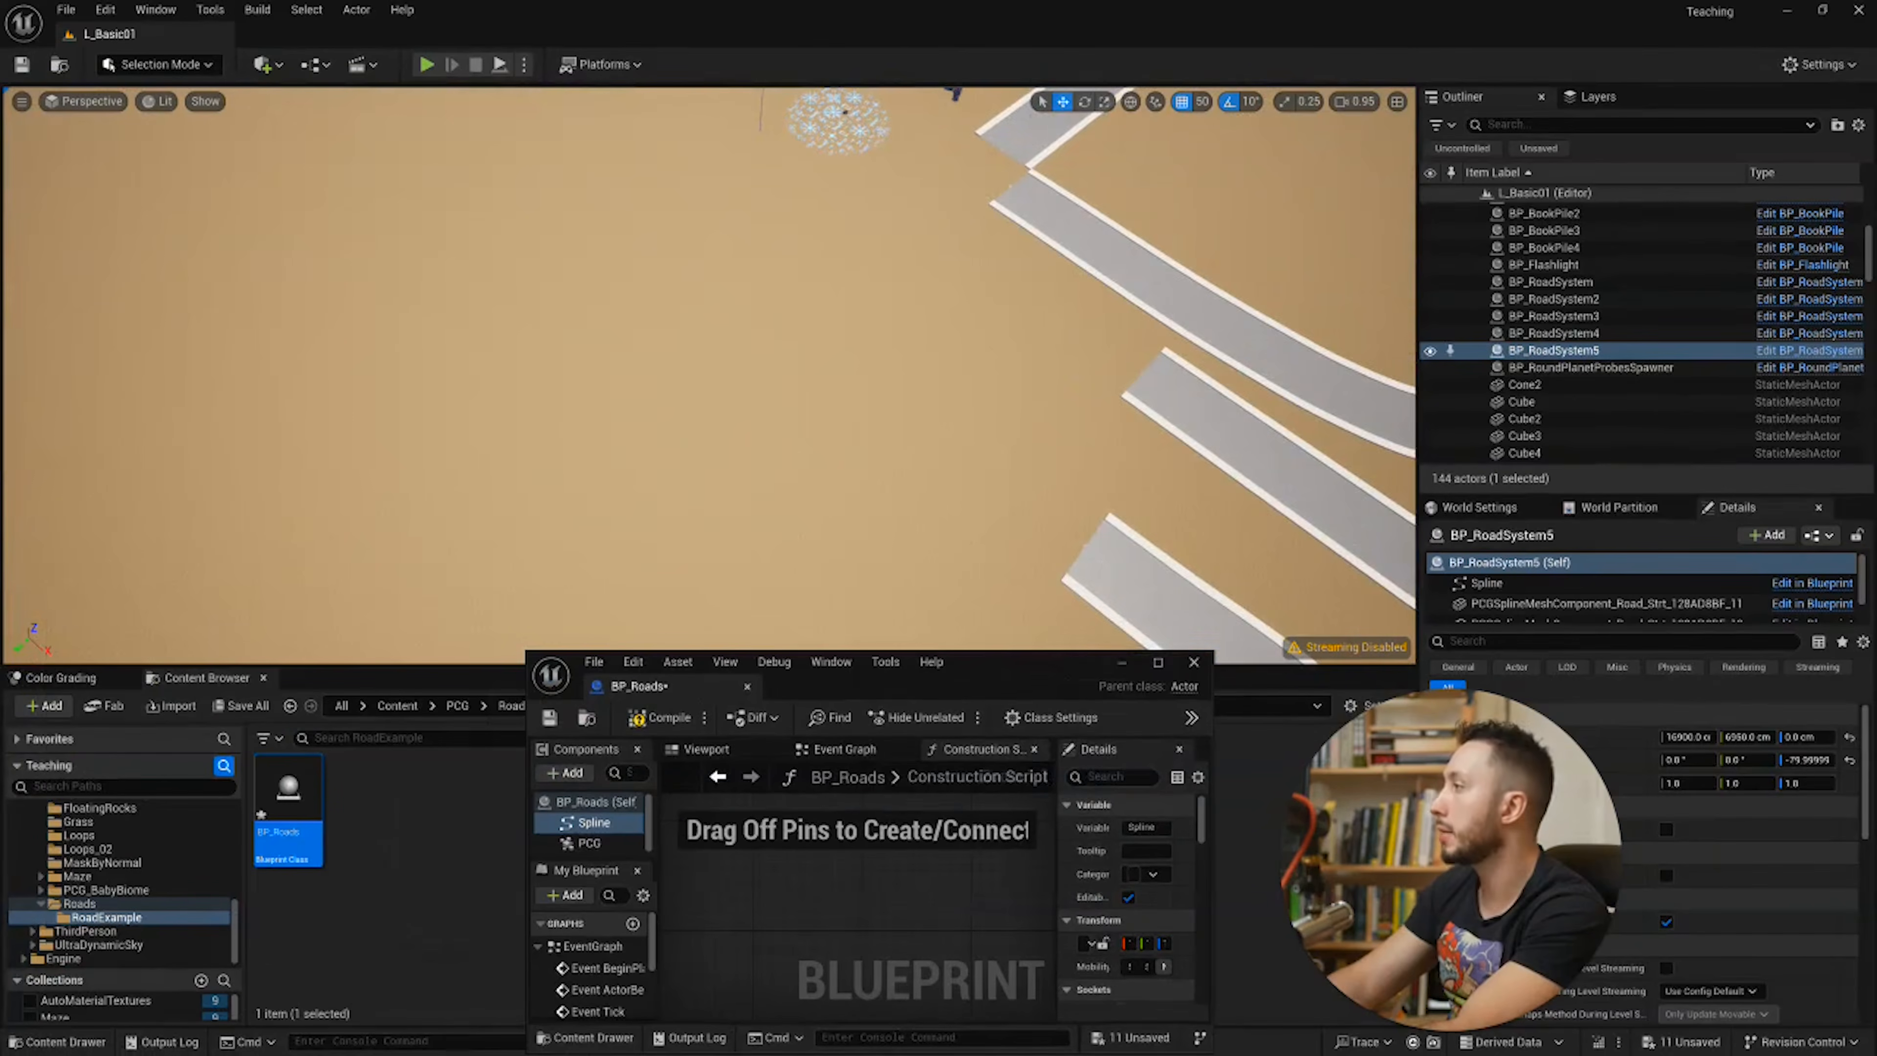
right_click_drag(987, 577, 886, 573)
left_click_drag(288, 809, 736, 410)
mouse_move(735, 410)
right_mouse_down()
mouse_move(709, 318)
mouse_move(683, 369)
mouse_move(739, 385)
right_mouse_up()
Step: Arrange and enlarge the Blueprint window beside the placed actor, and widen its details area with the Spline component selected
left_click_drag(944, 679, 1540, 52)
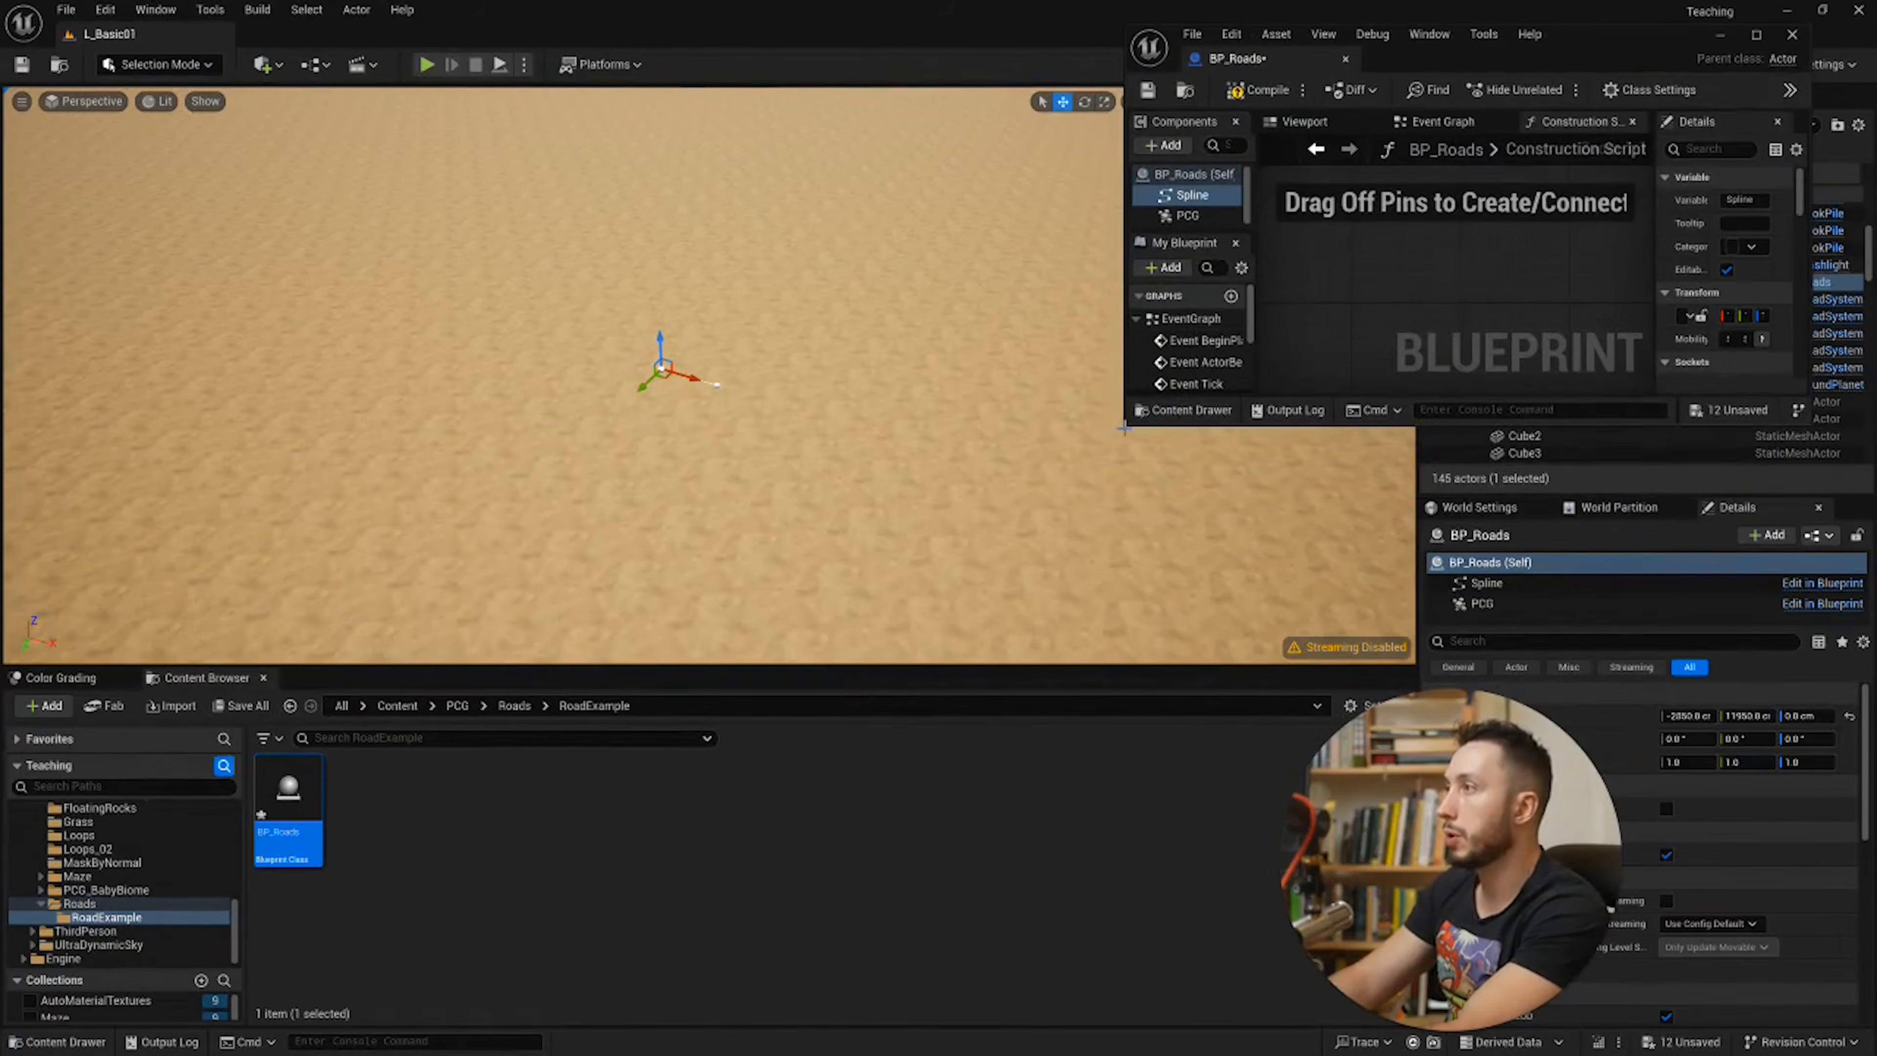
left_click_drag(1126, 424, 792, 987)
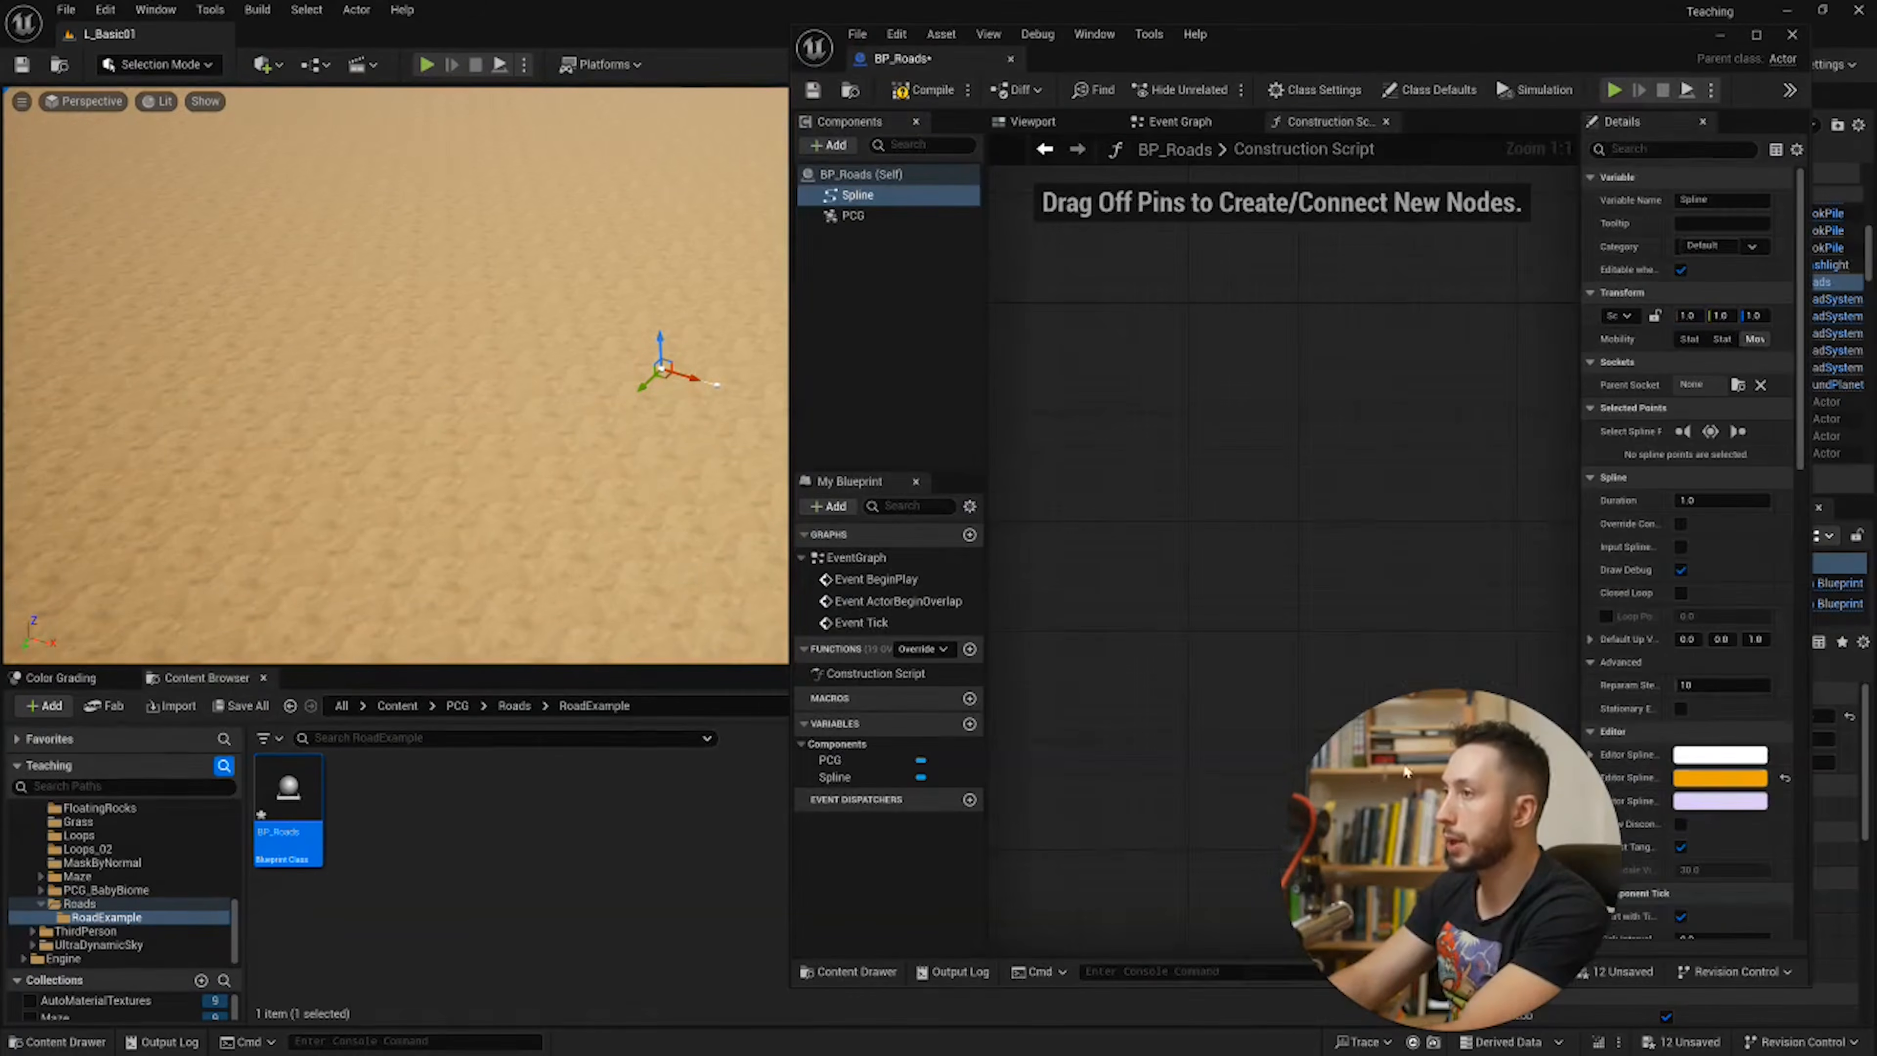
left_click_drag(1582, 895, 1452, 908)
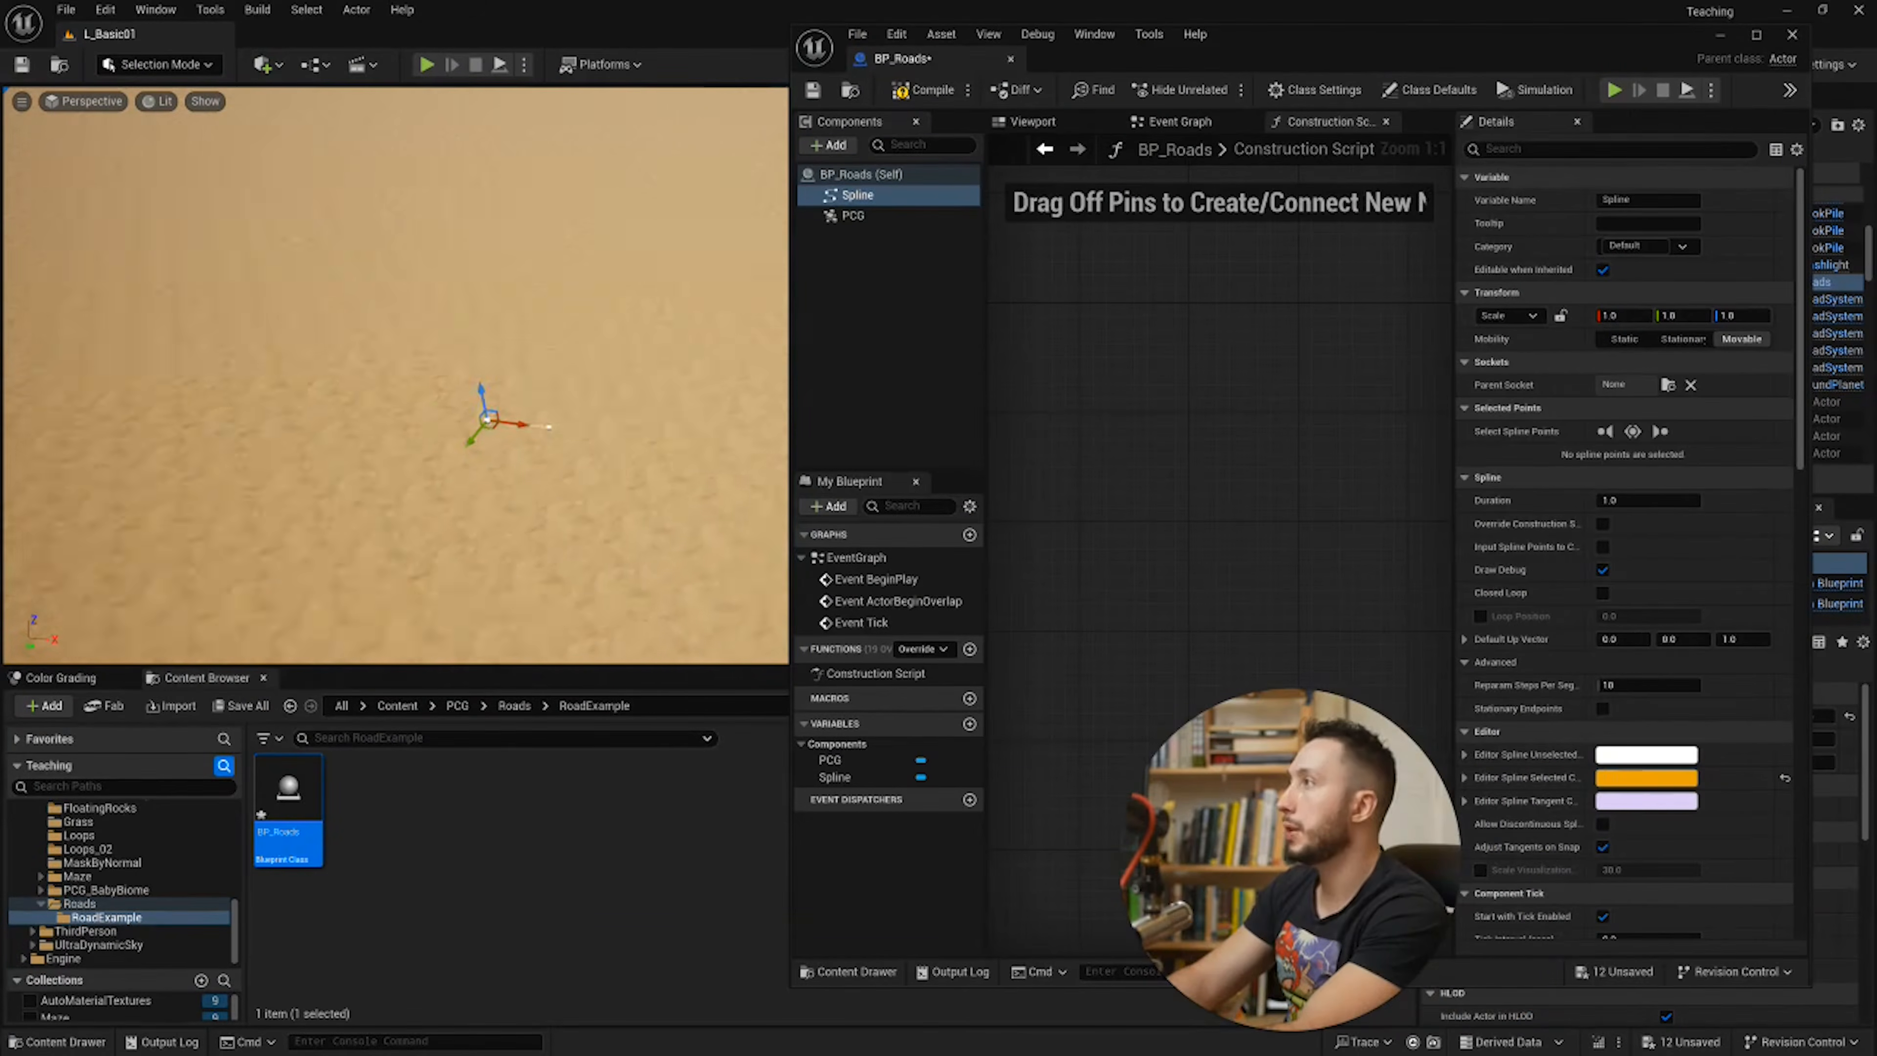
left_click(853, 215)
left_click(846, 195)
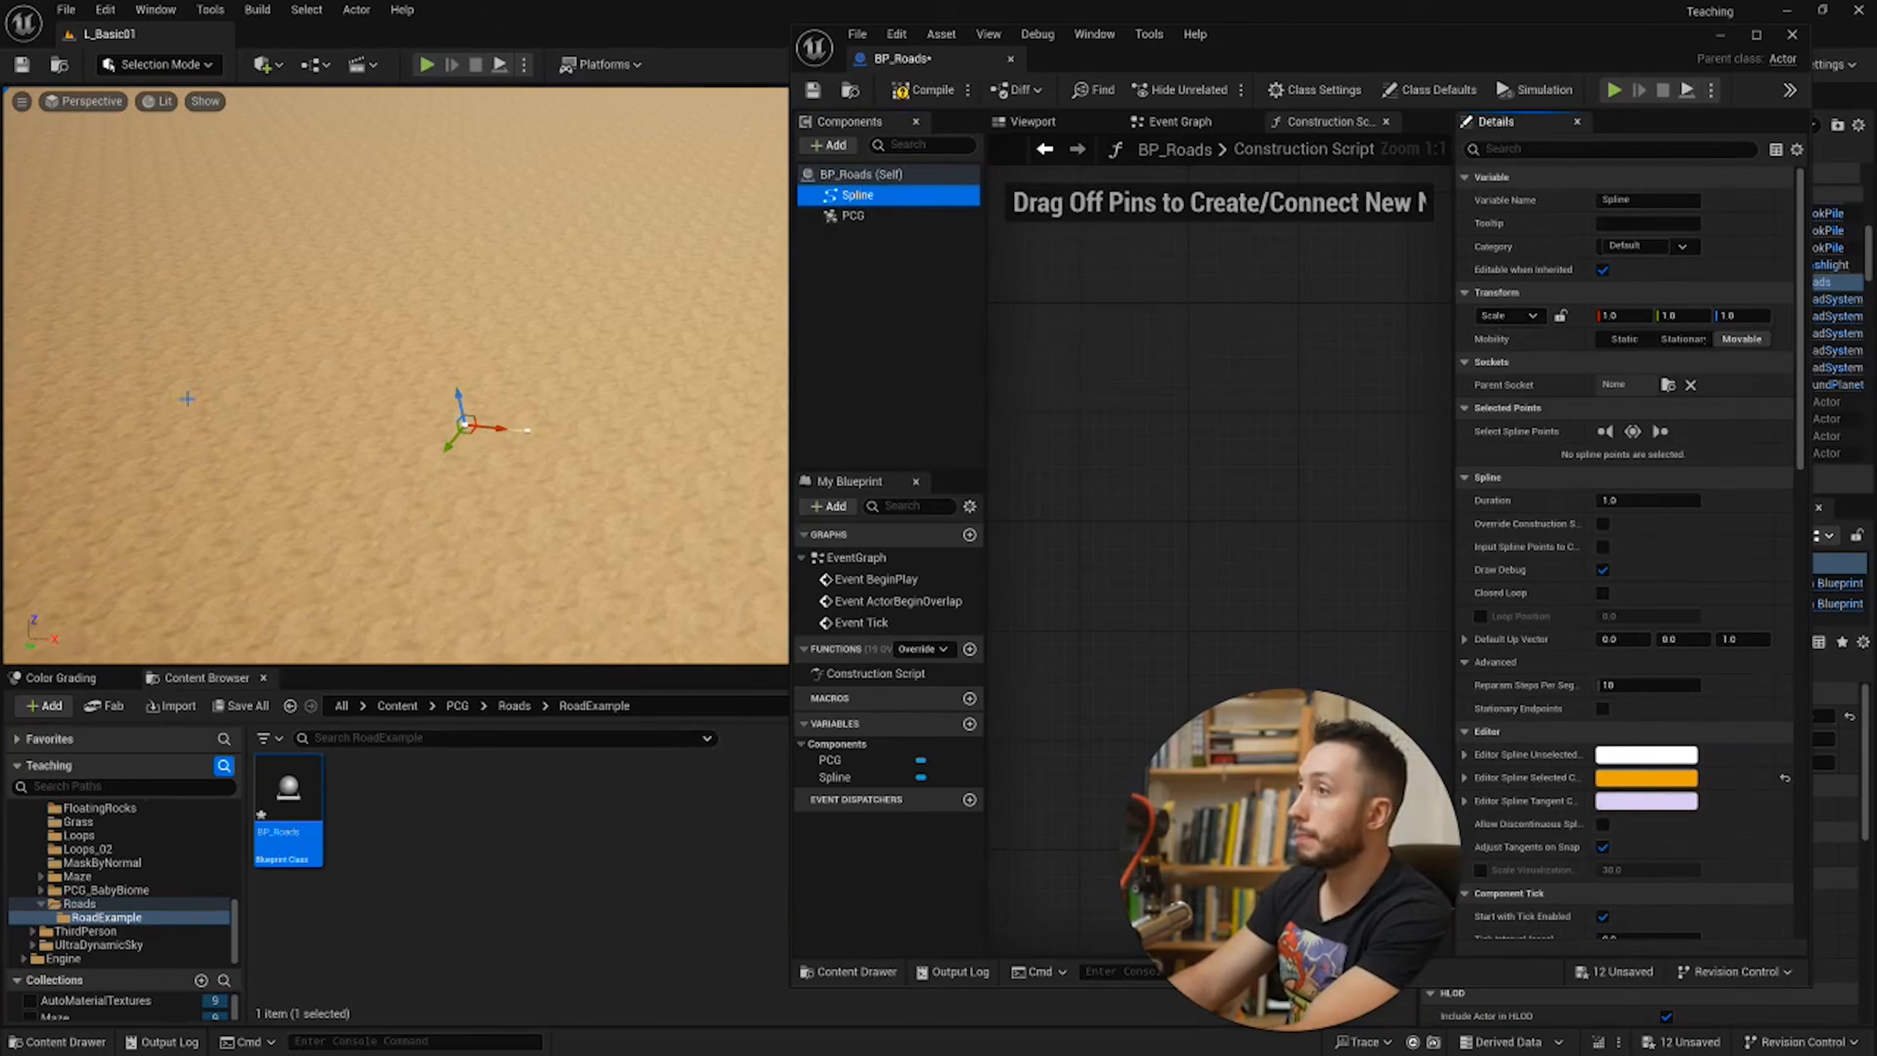
left_click_drag(1452, 902, 1370, 902)
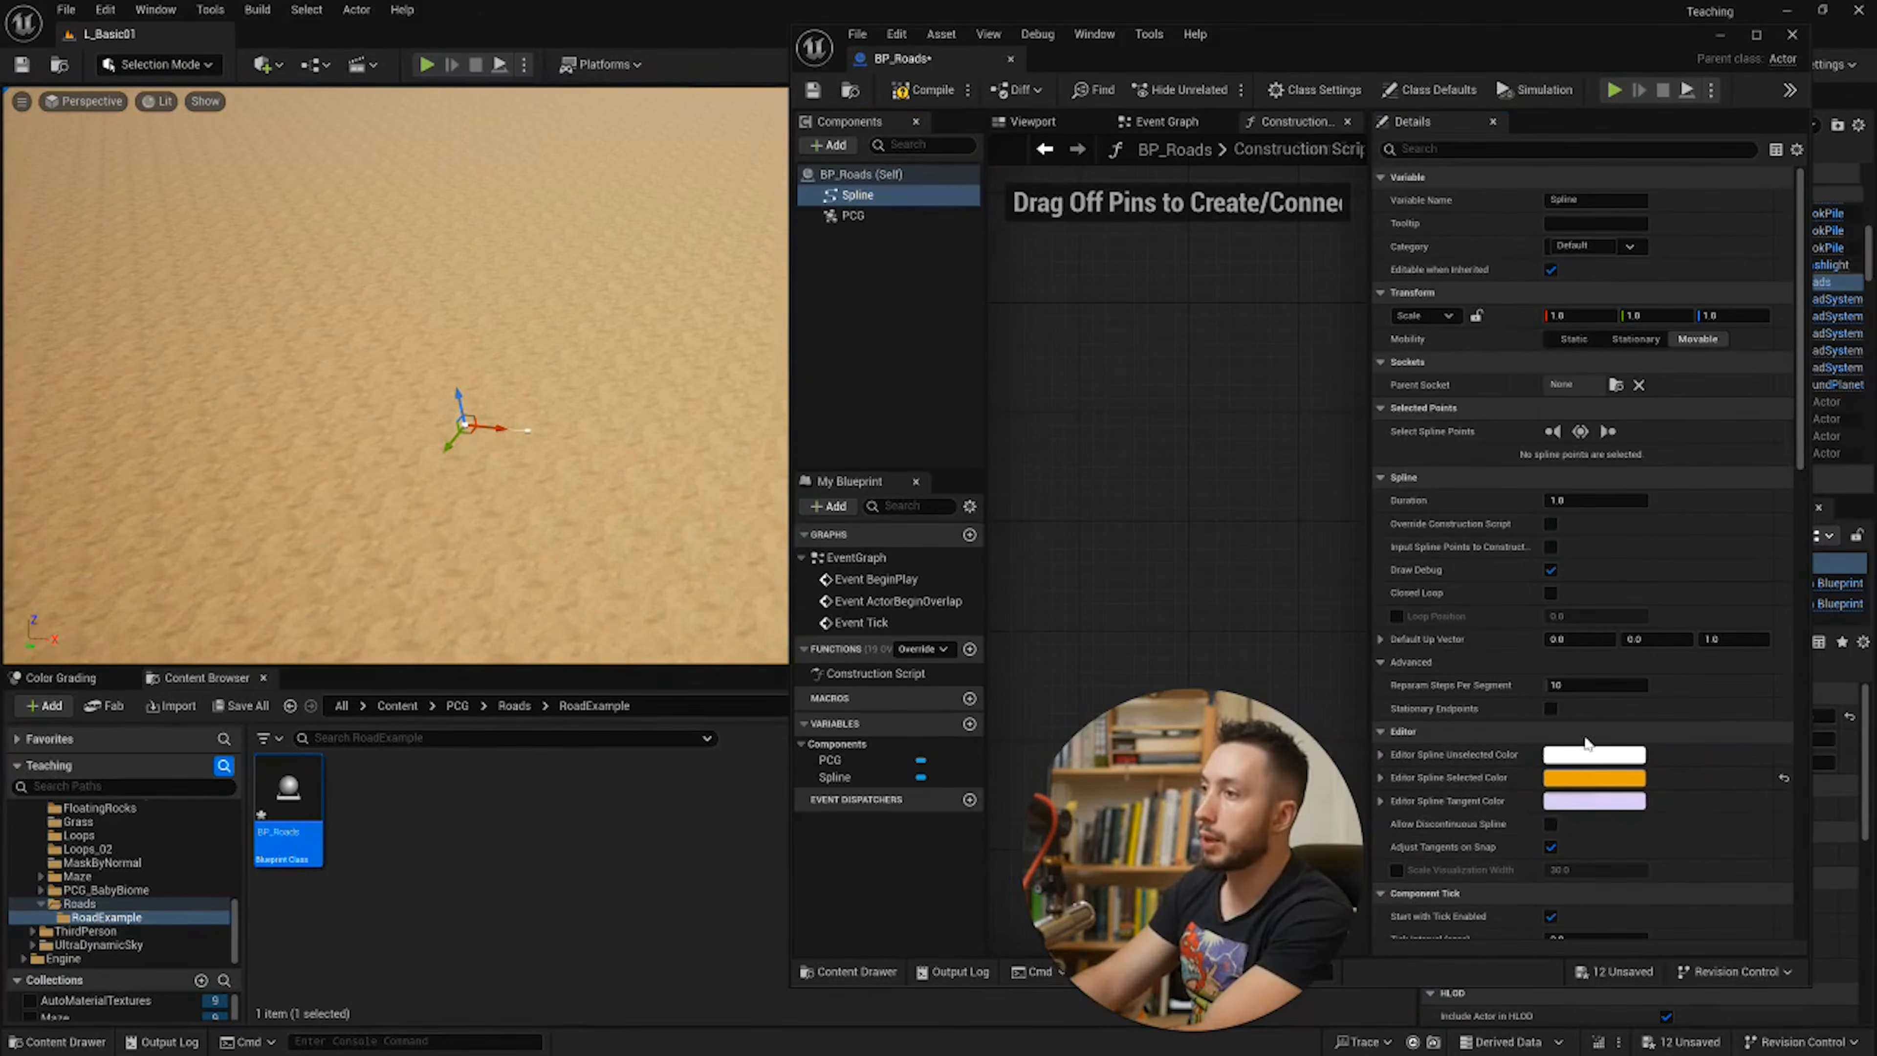
Step: Enable Scale Visualization Width on the Spline component and set it to 350
scroll(1585, 741, "down", 2)
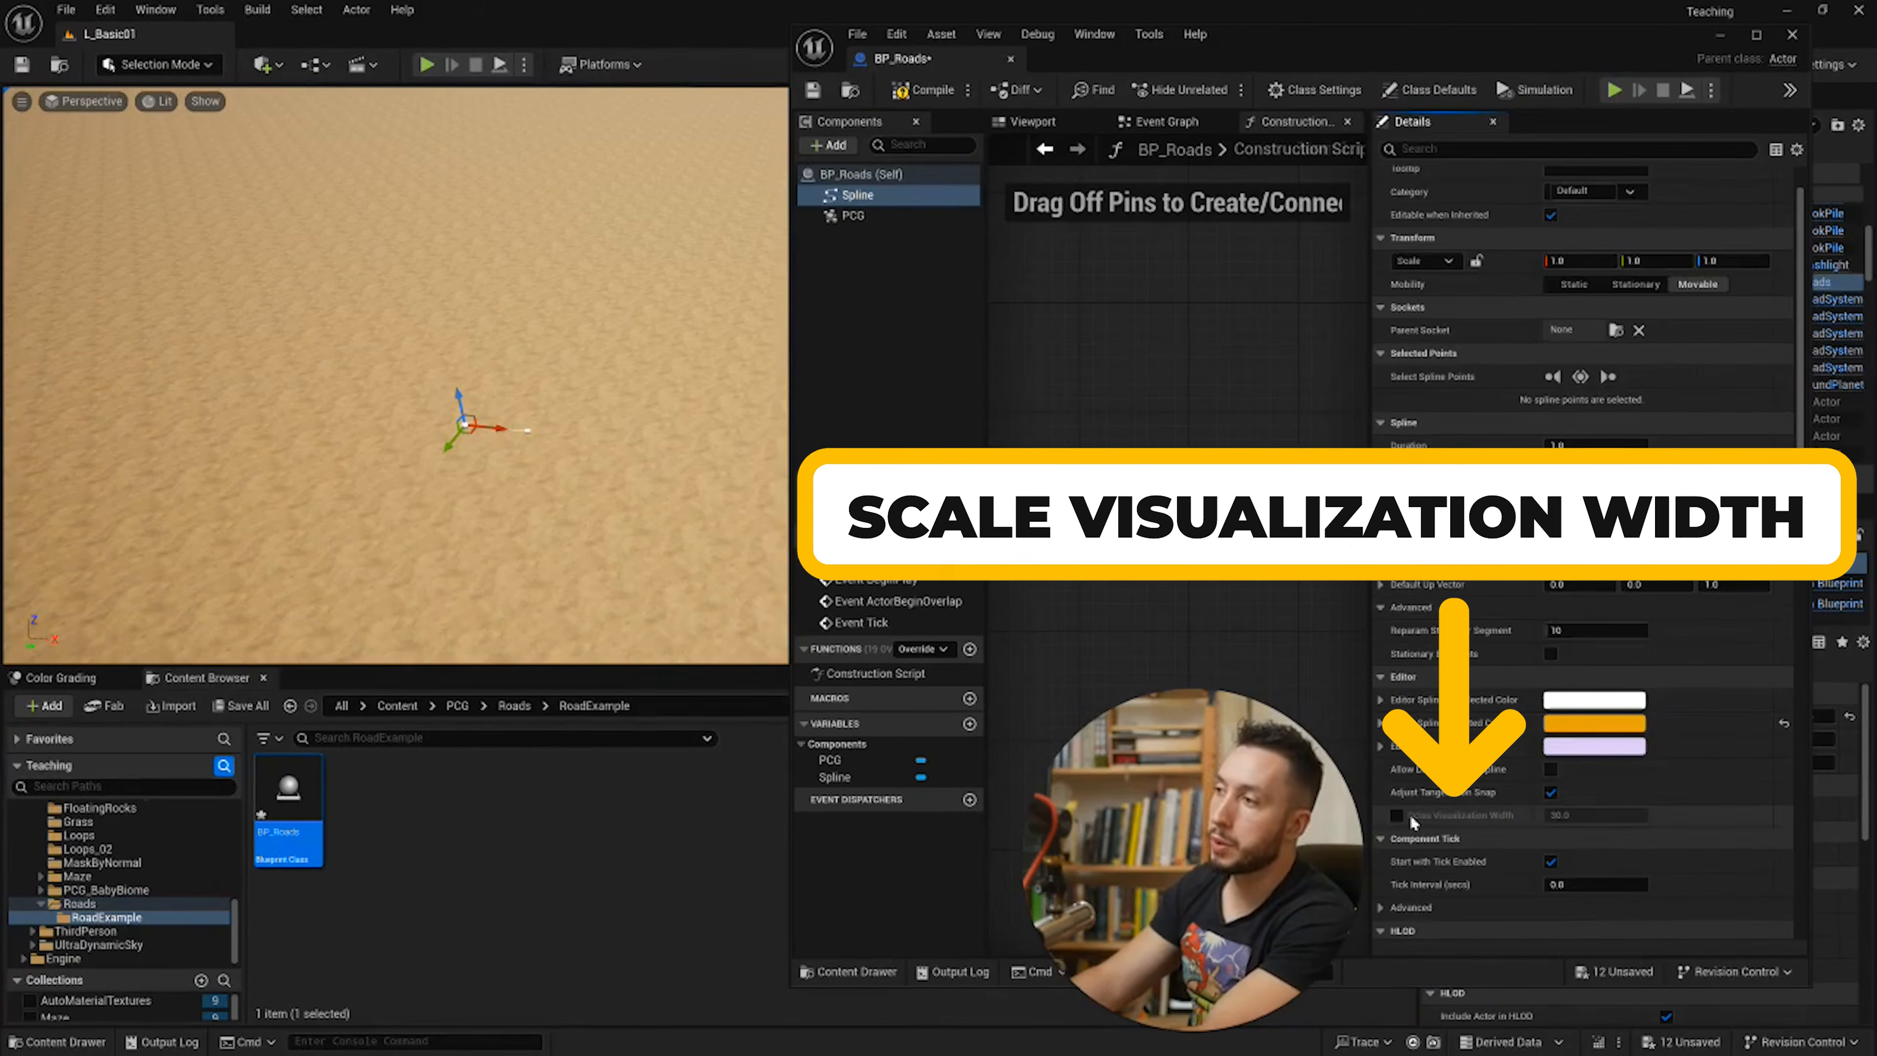
left_click(1396, 814)
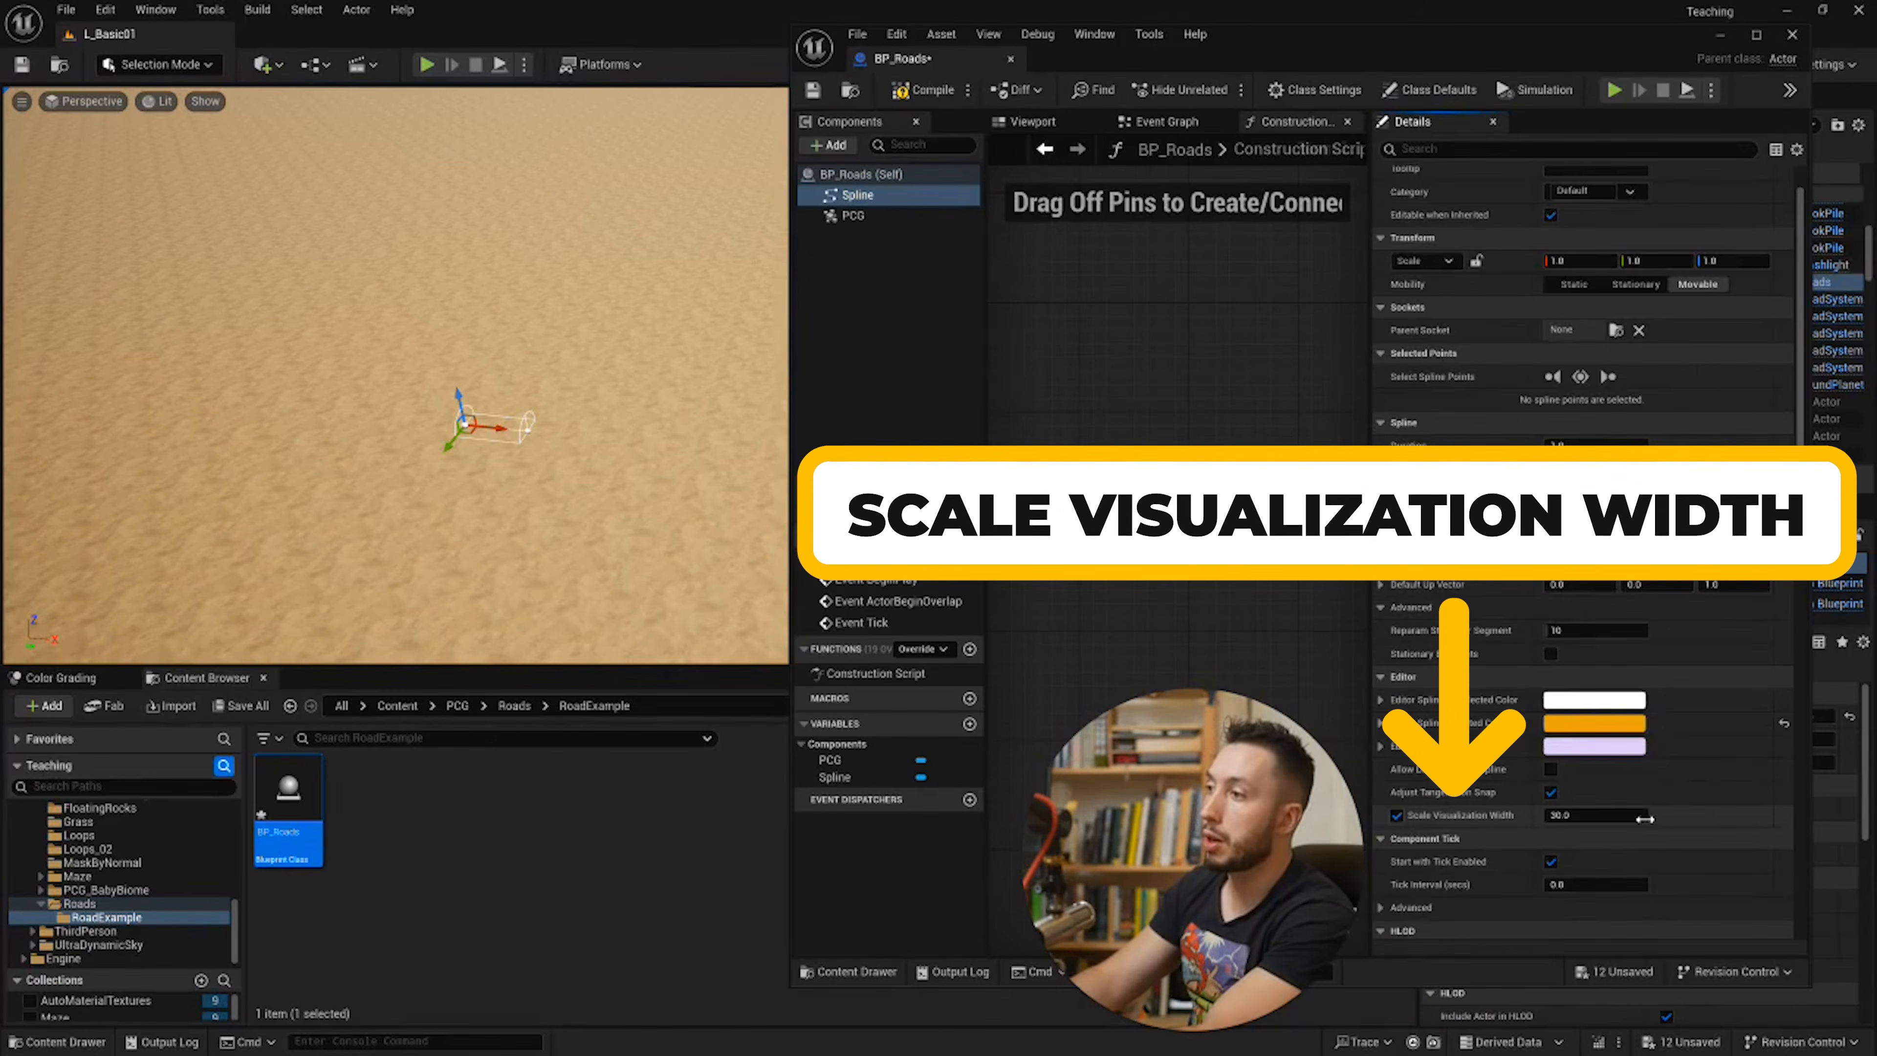
left_click_drag(1593, 815, 1642, 815)
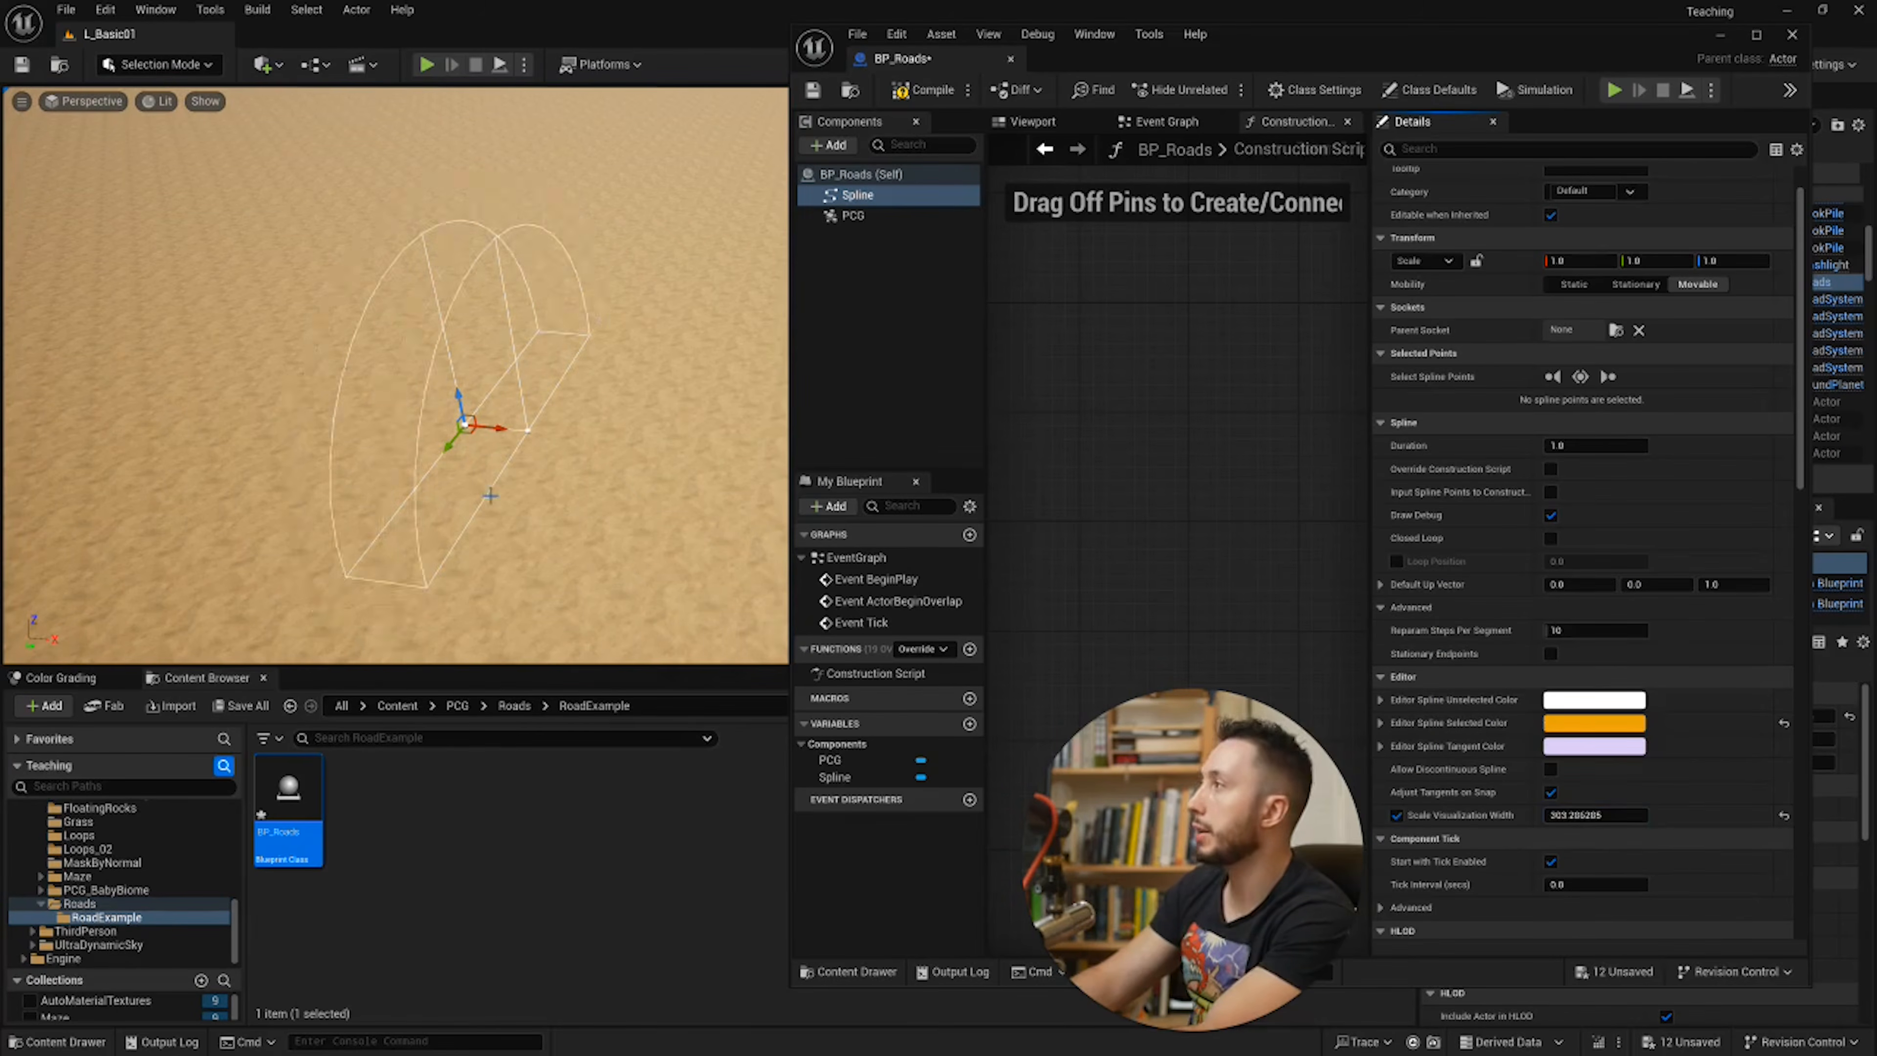
mouse_move(490, 496)
right_mouse_down()
mouse_move(543, 414)
mouse_move(487, 503)
mouse_move(547, 532)
mouse_move(458, 544)
mouse_move(503, 477)
right_mouse_up()
key("w")
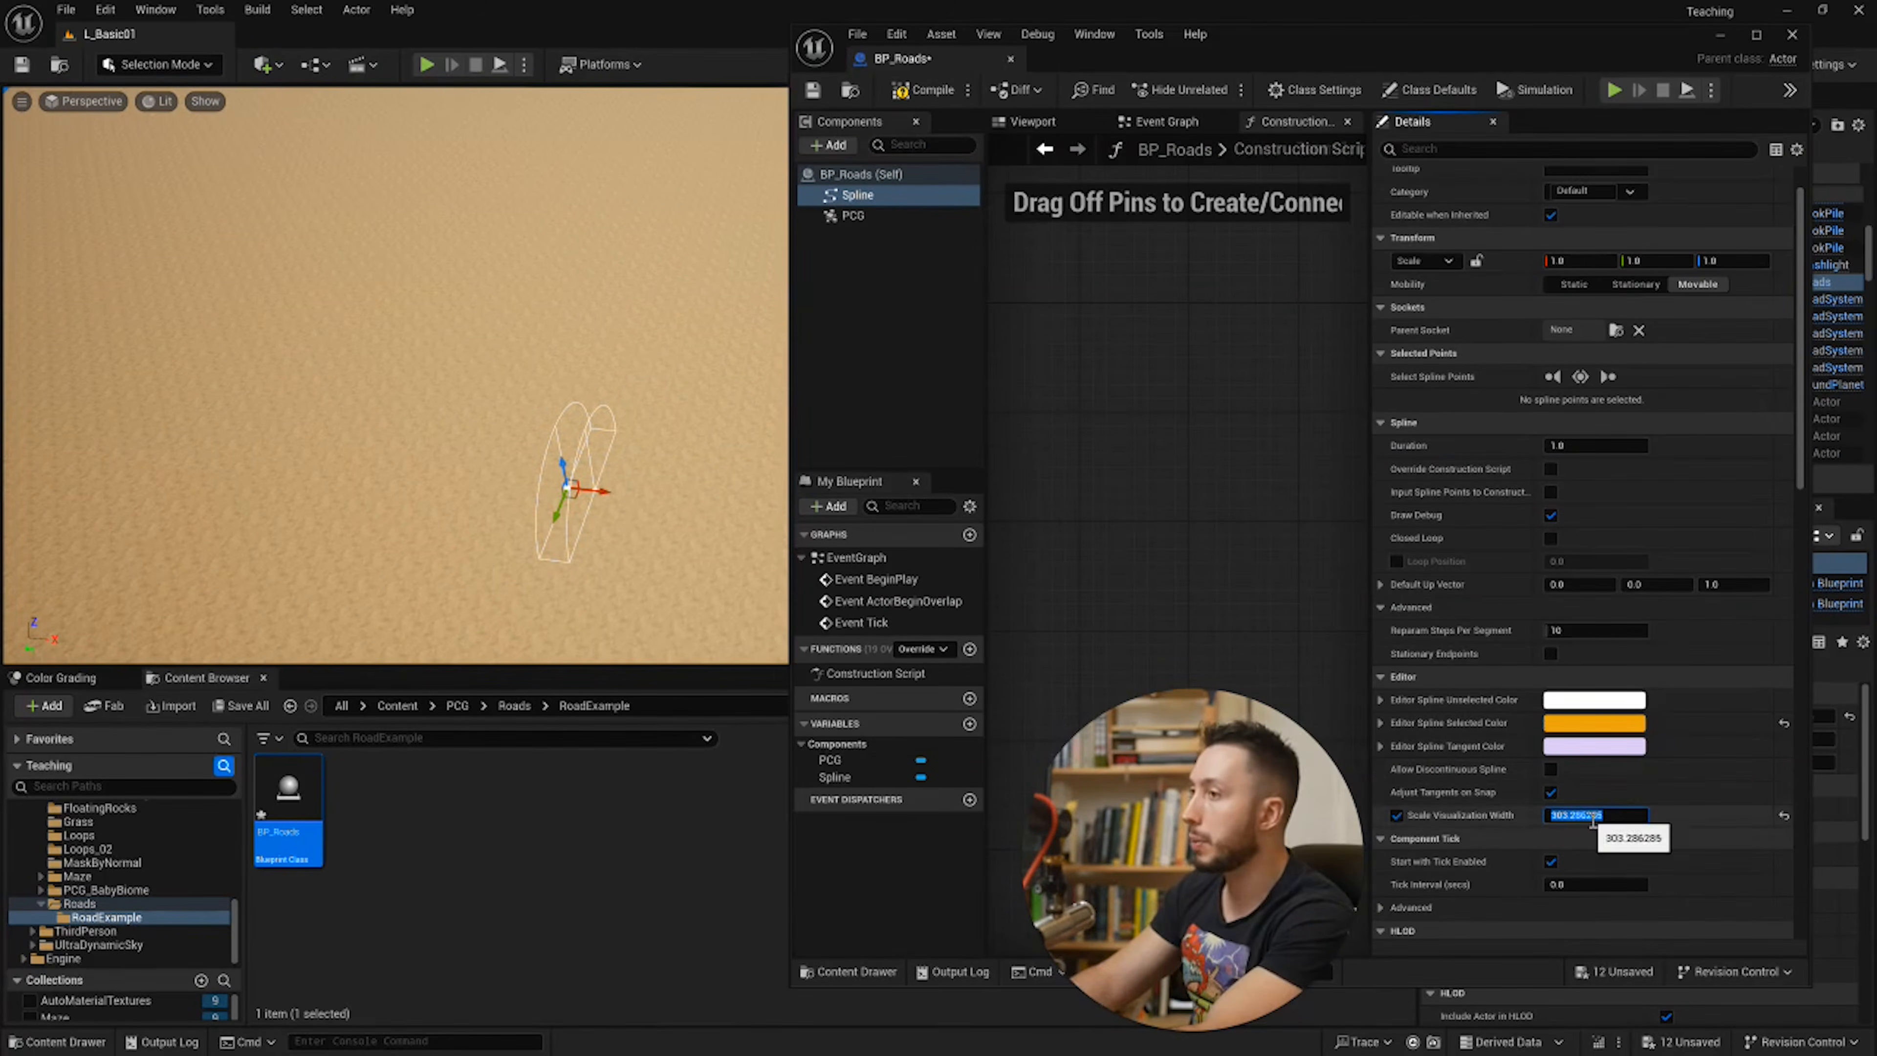
left_click(1583, 810)
type("35")
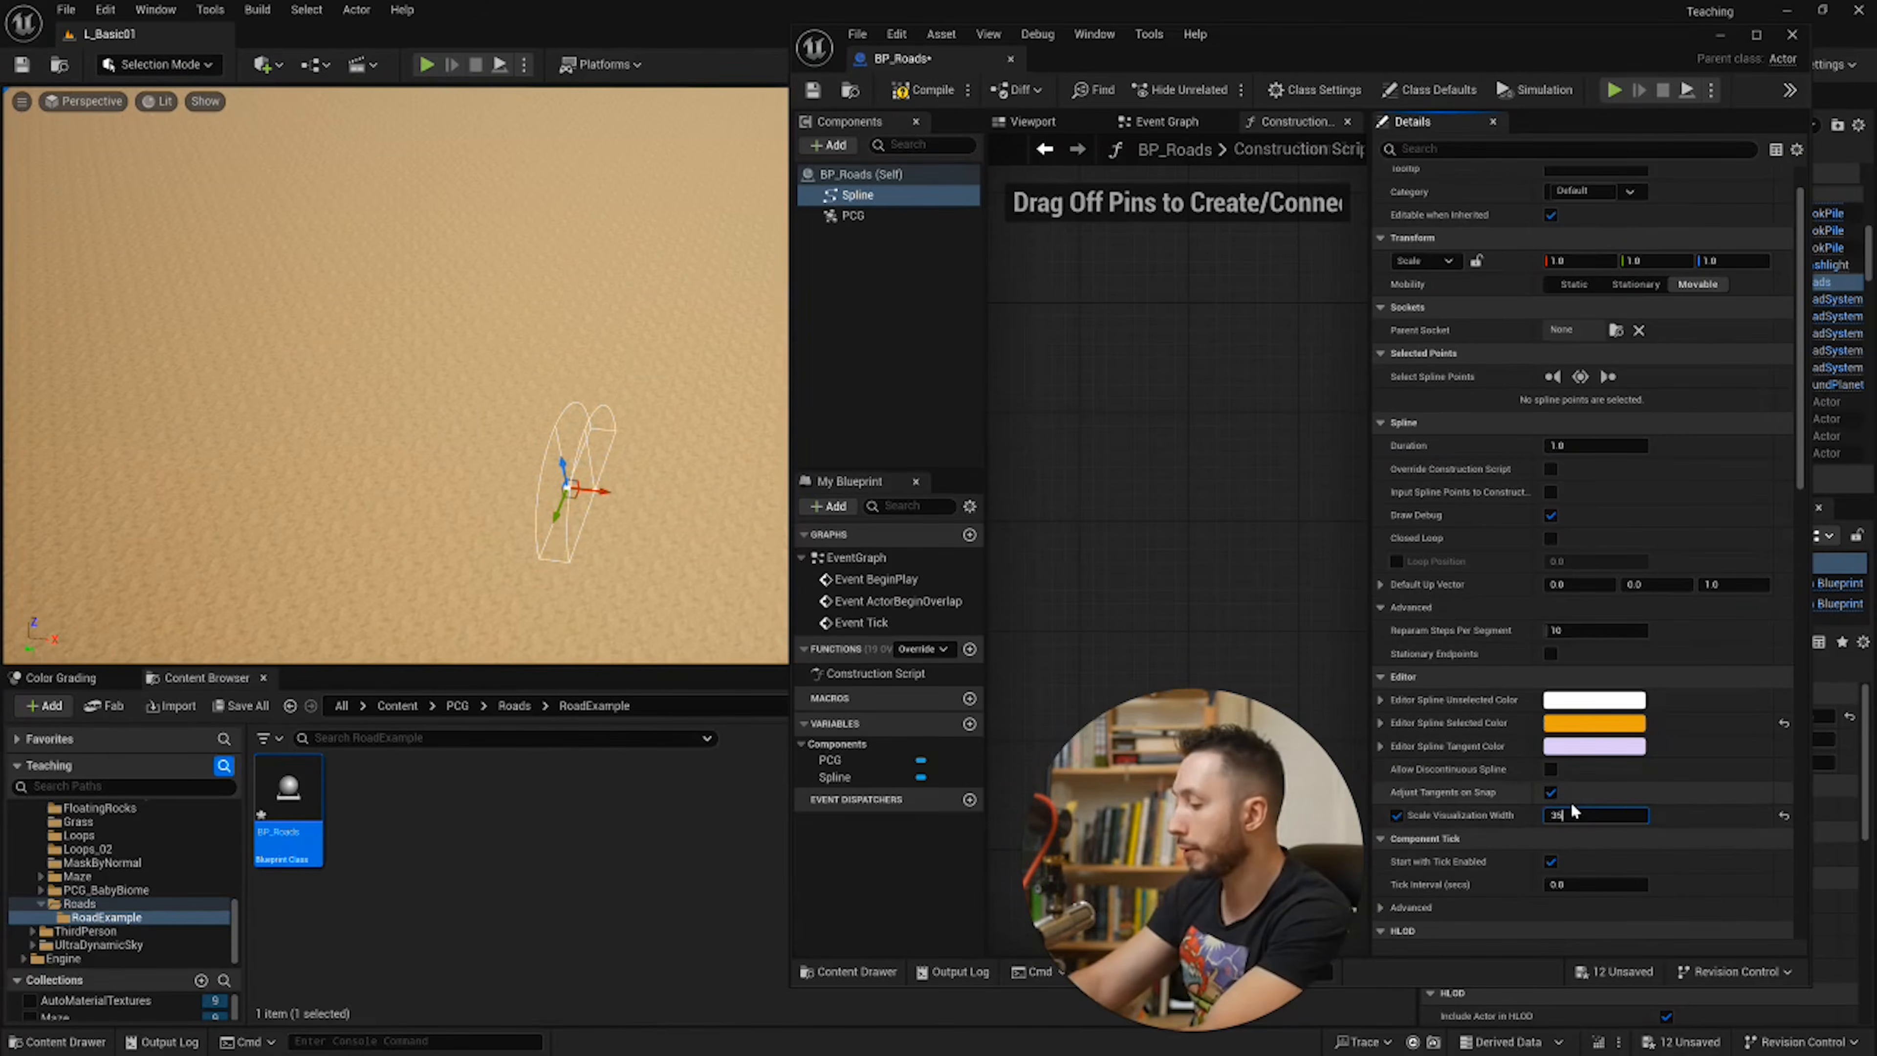
type("0")
key("Return")
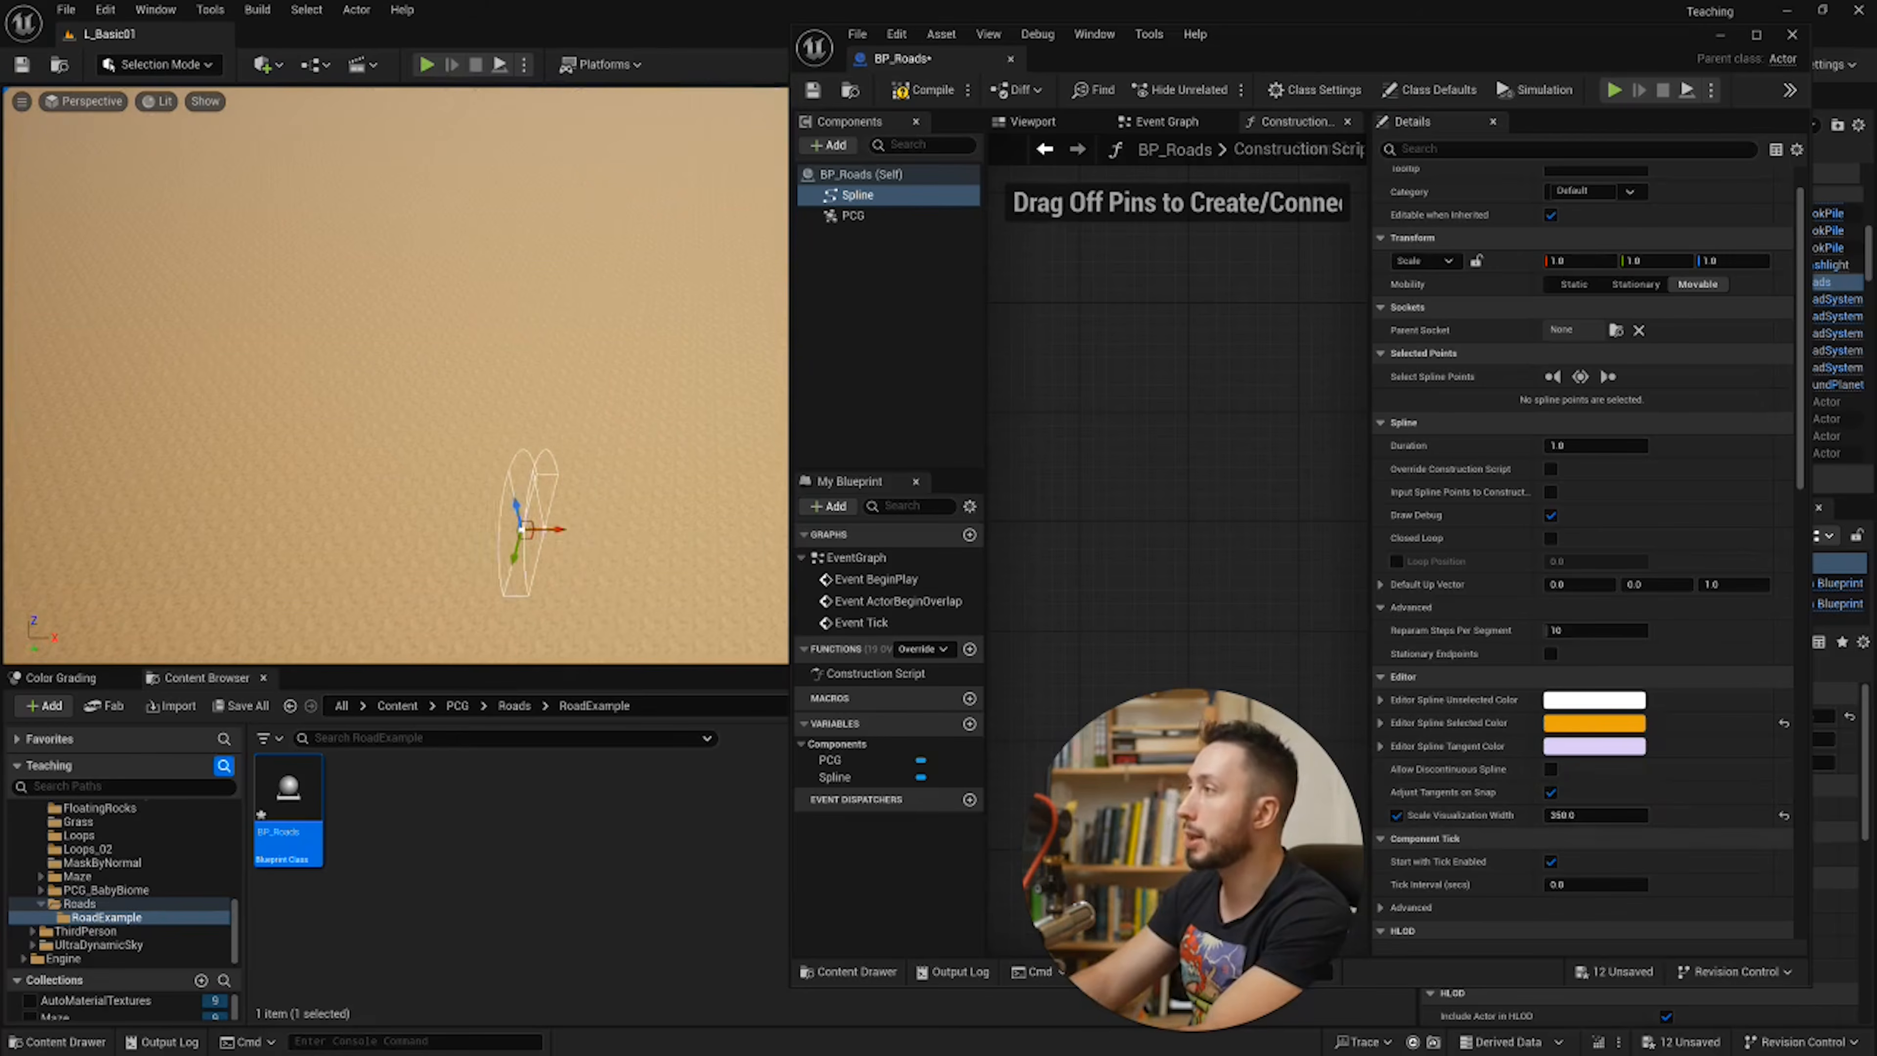
Step: Open the Blueprint's component viewport and examine the settings of the spline's end and start points
left_click(617, 579)
left_click(599, 534)
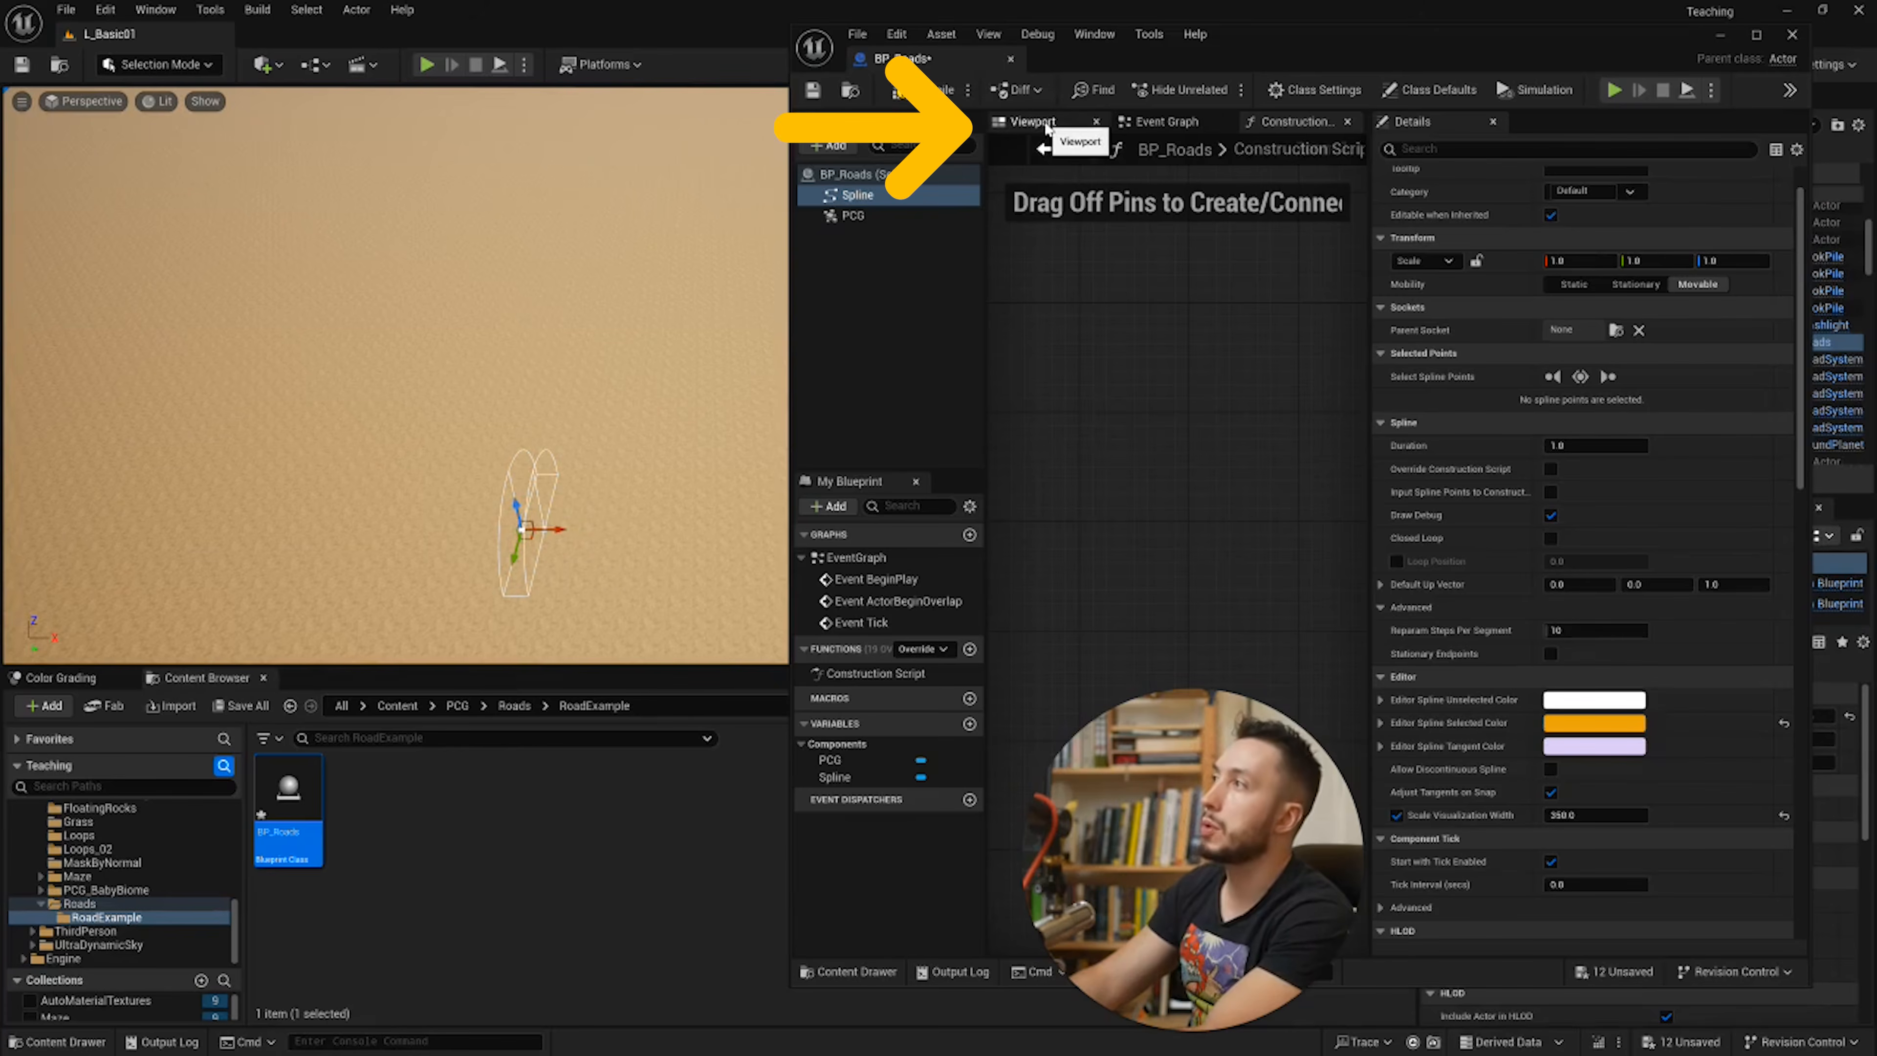
left_click(1034, 122)
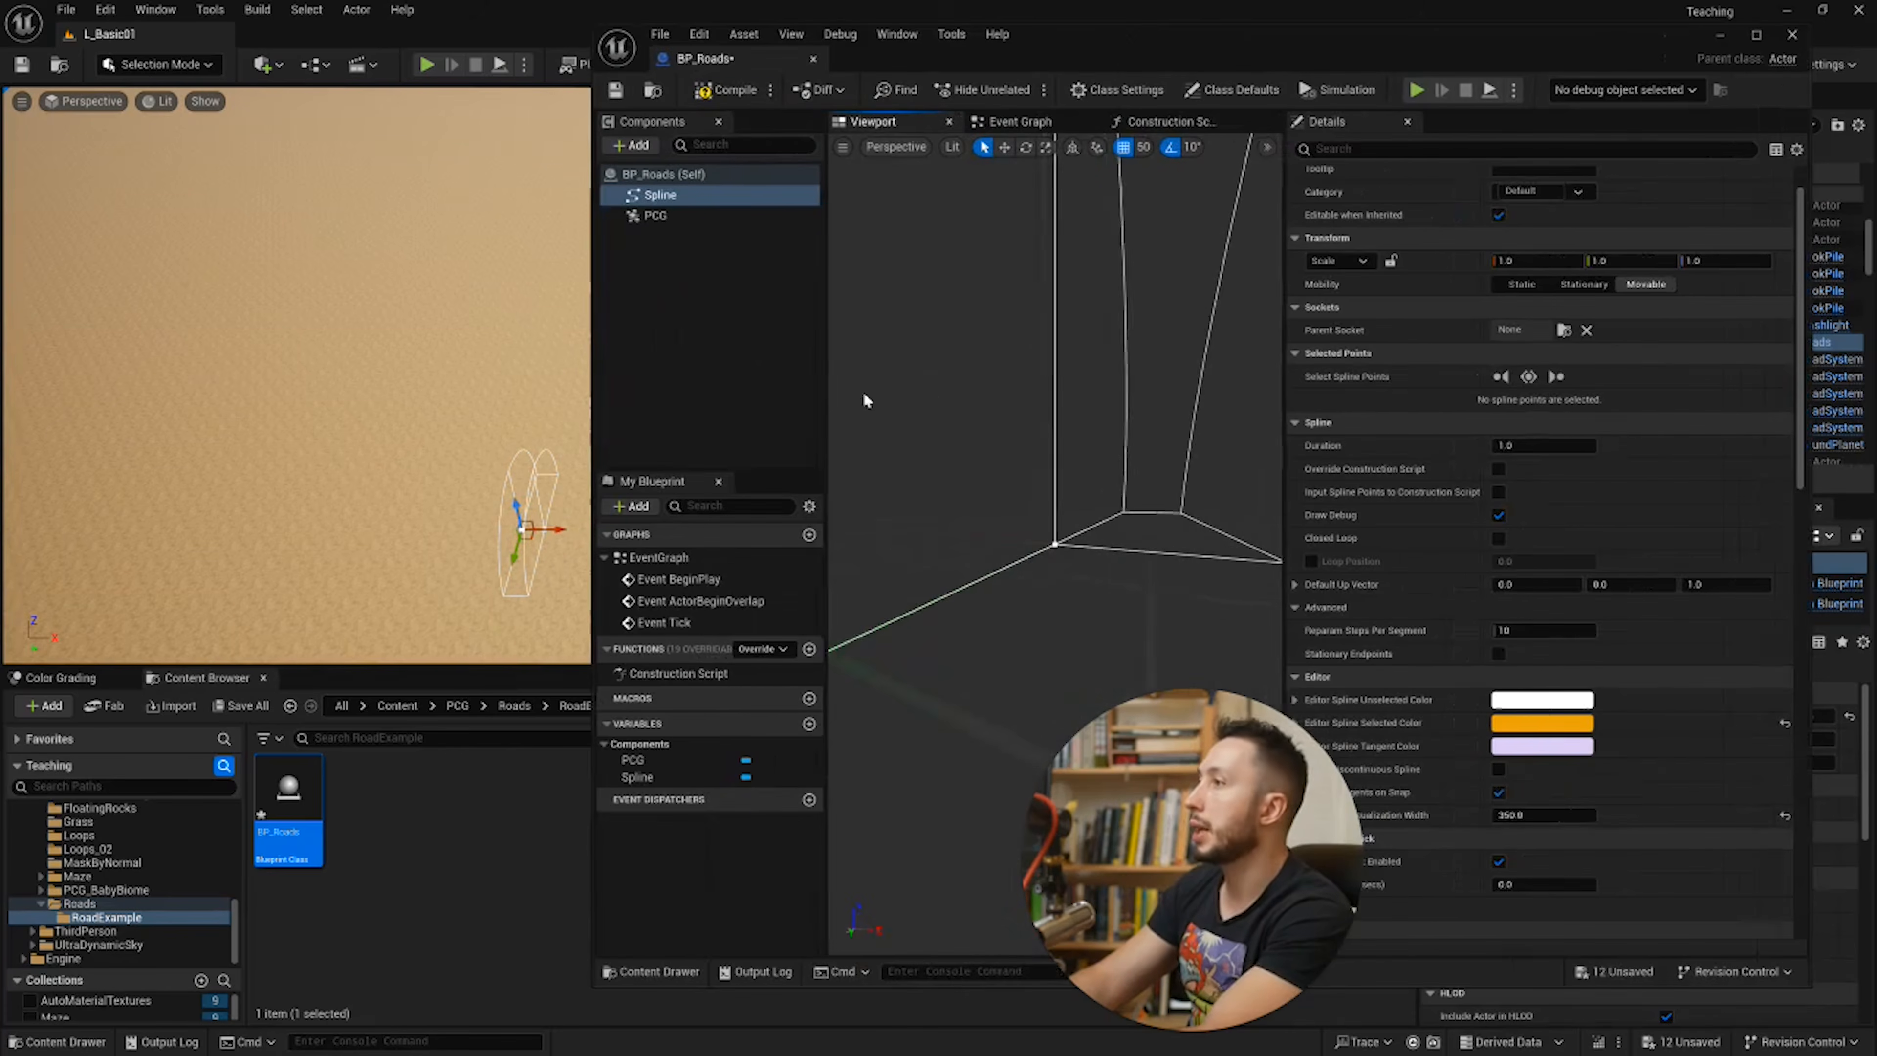
scroll(977, 443, "down", 6)
left_click_drag(1035, 463, 1072, 479, "alt")
left_click(1074, 544)
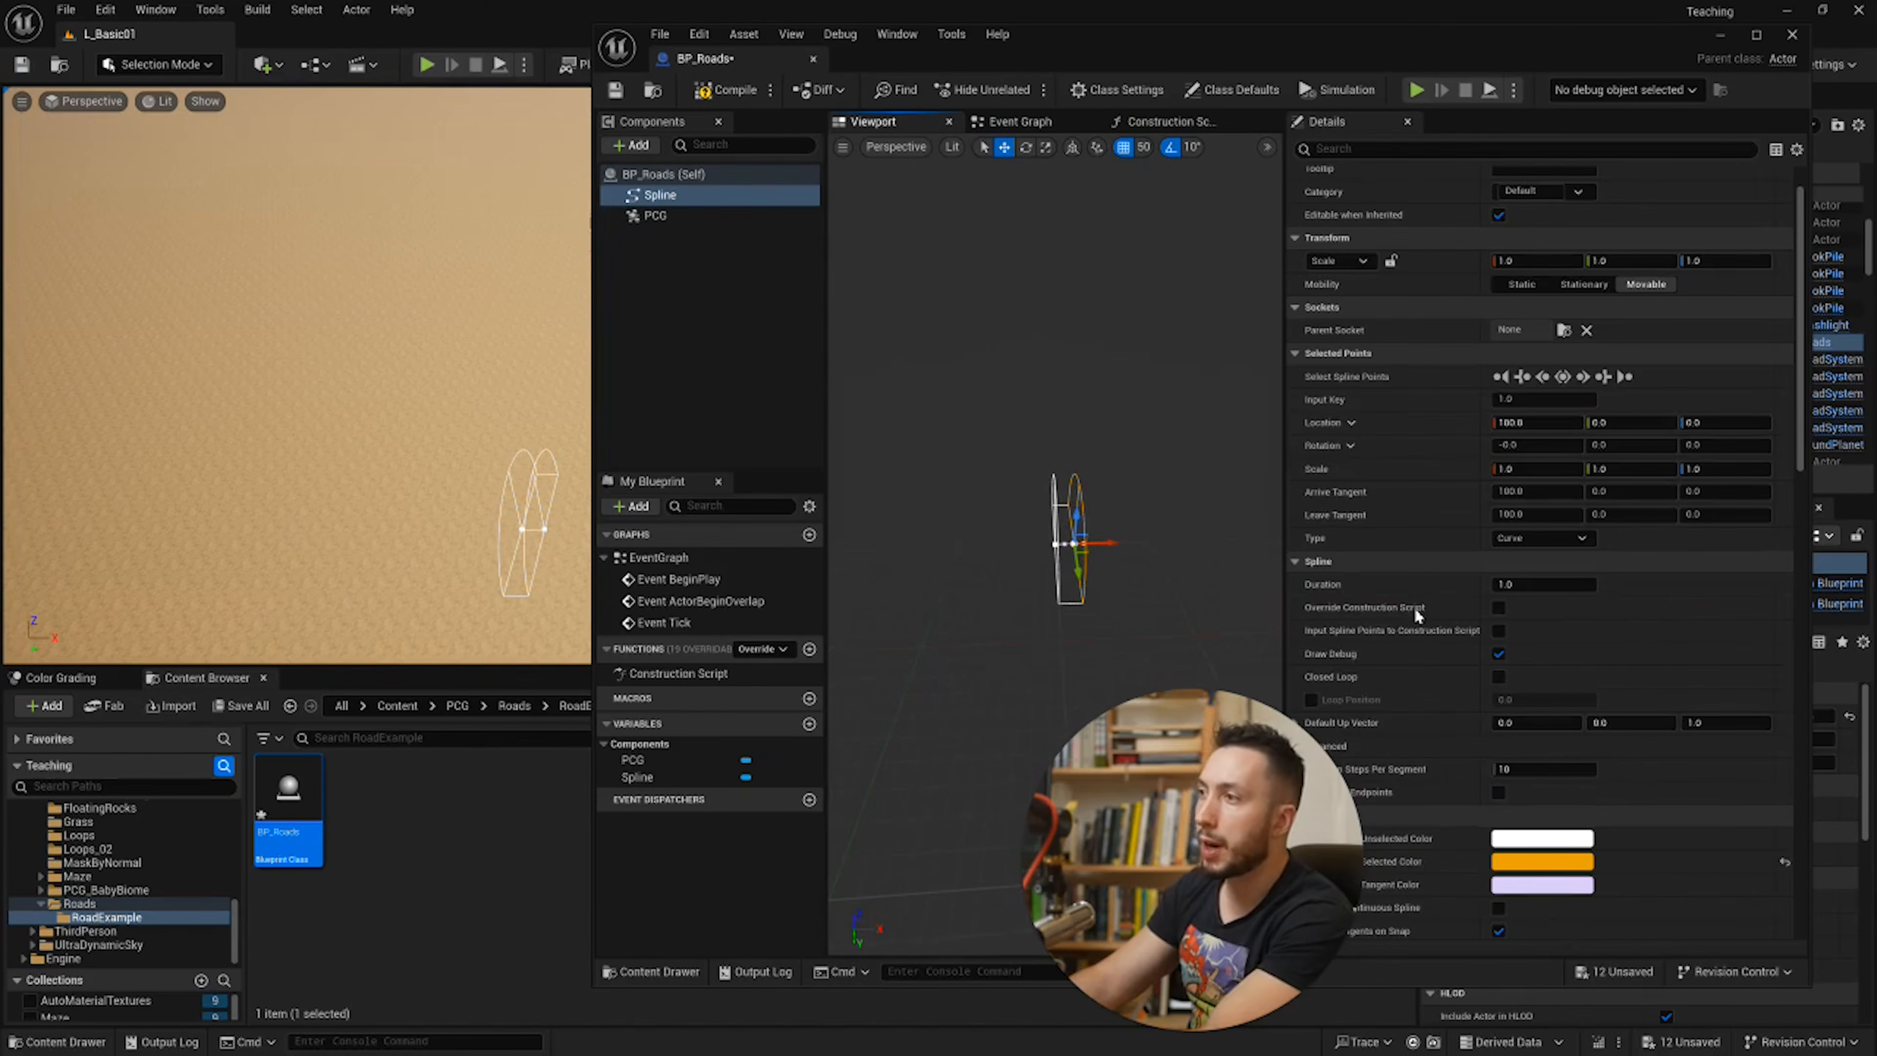
scroll(1585, 669, "up", 2)
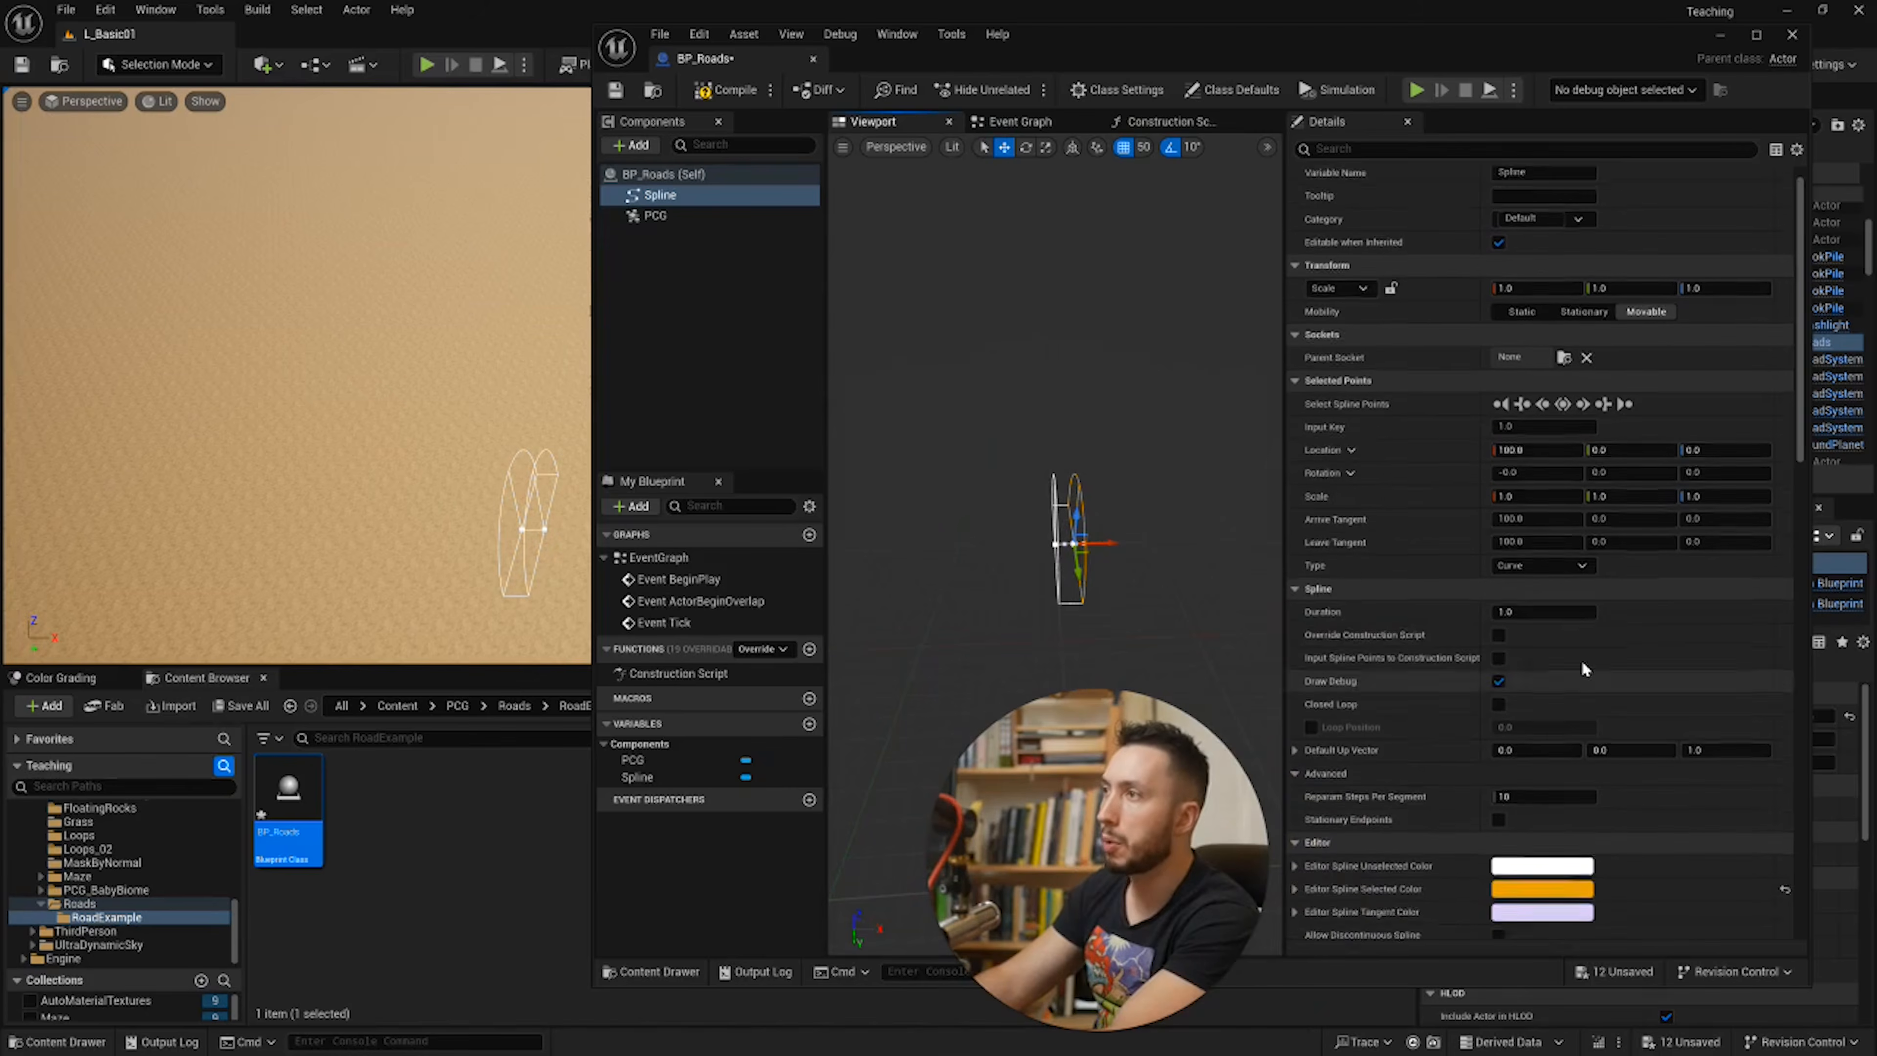
left_click(1053, 543)
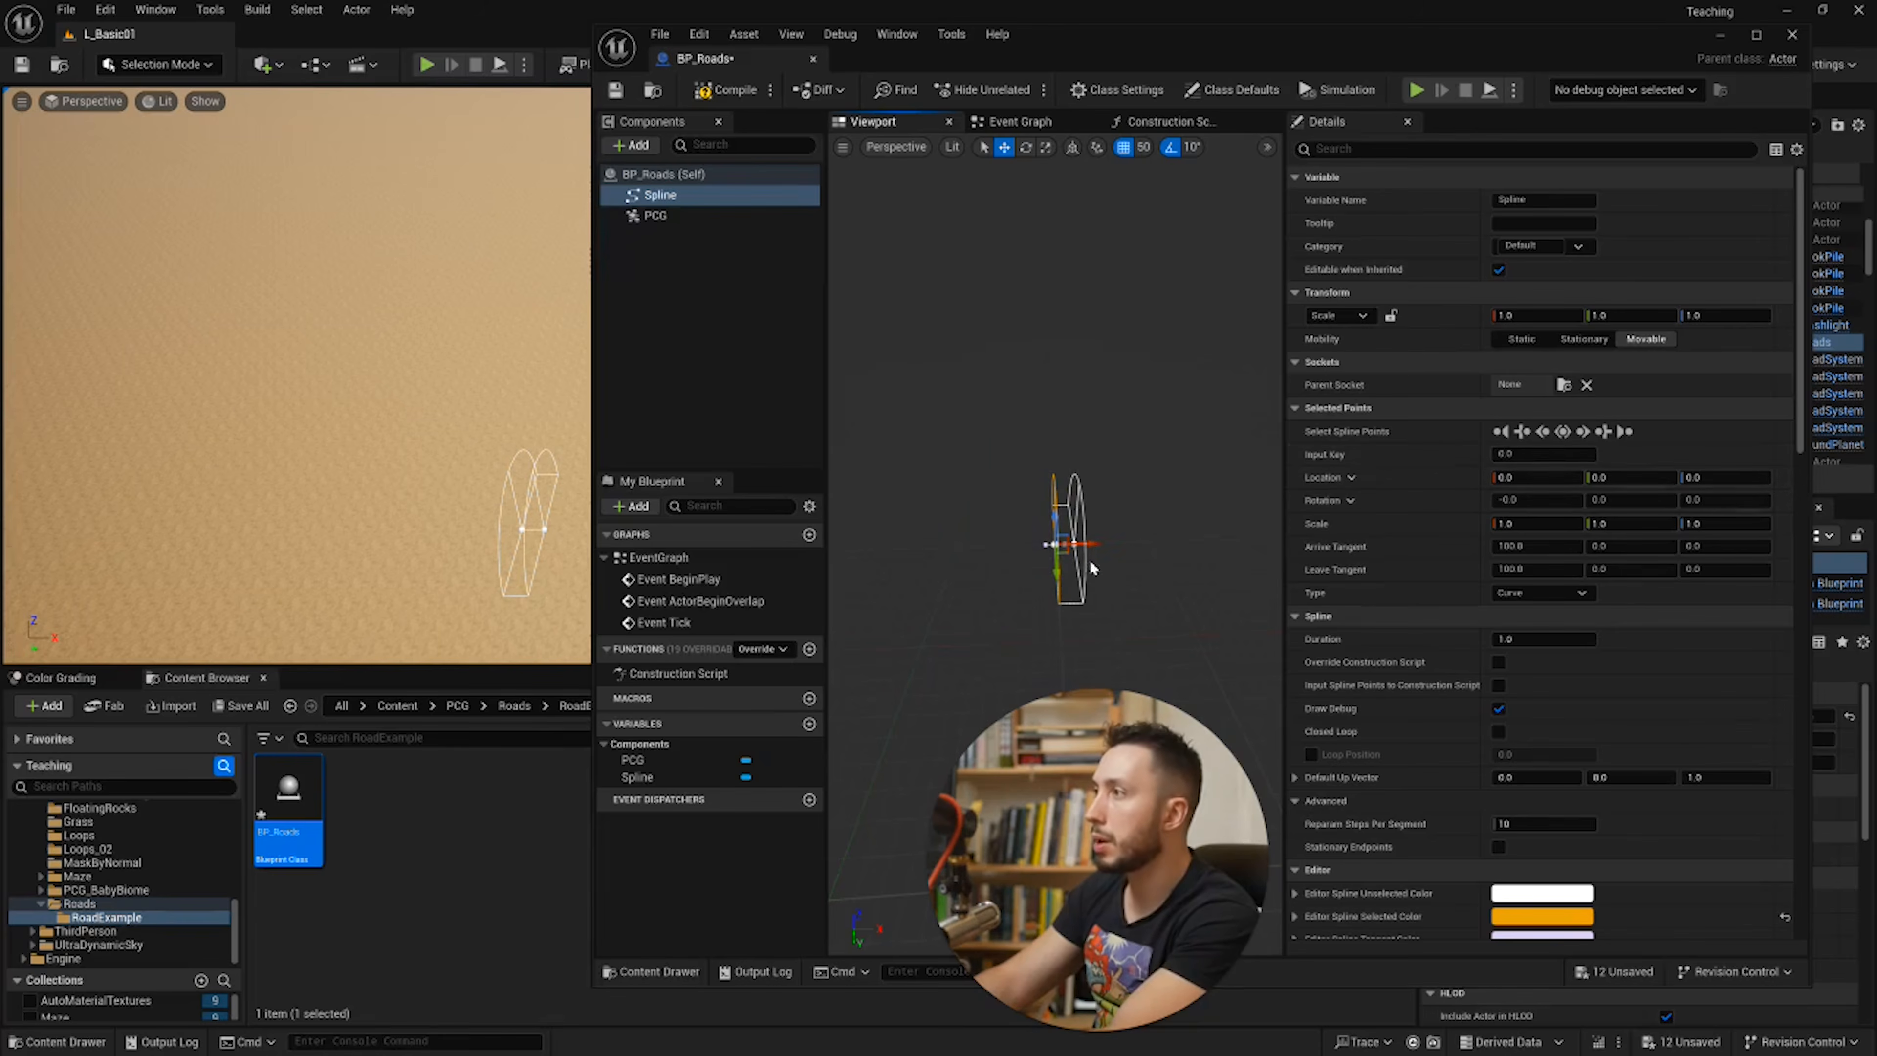
Step: Move the spline's end point along the X axis to 2300 and compile the Blueprint
left_click(1074, 543)
left_click_drag(1104, 544, 1279, 541)
scroll(1160, 518, "down", 3)
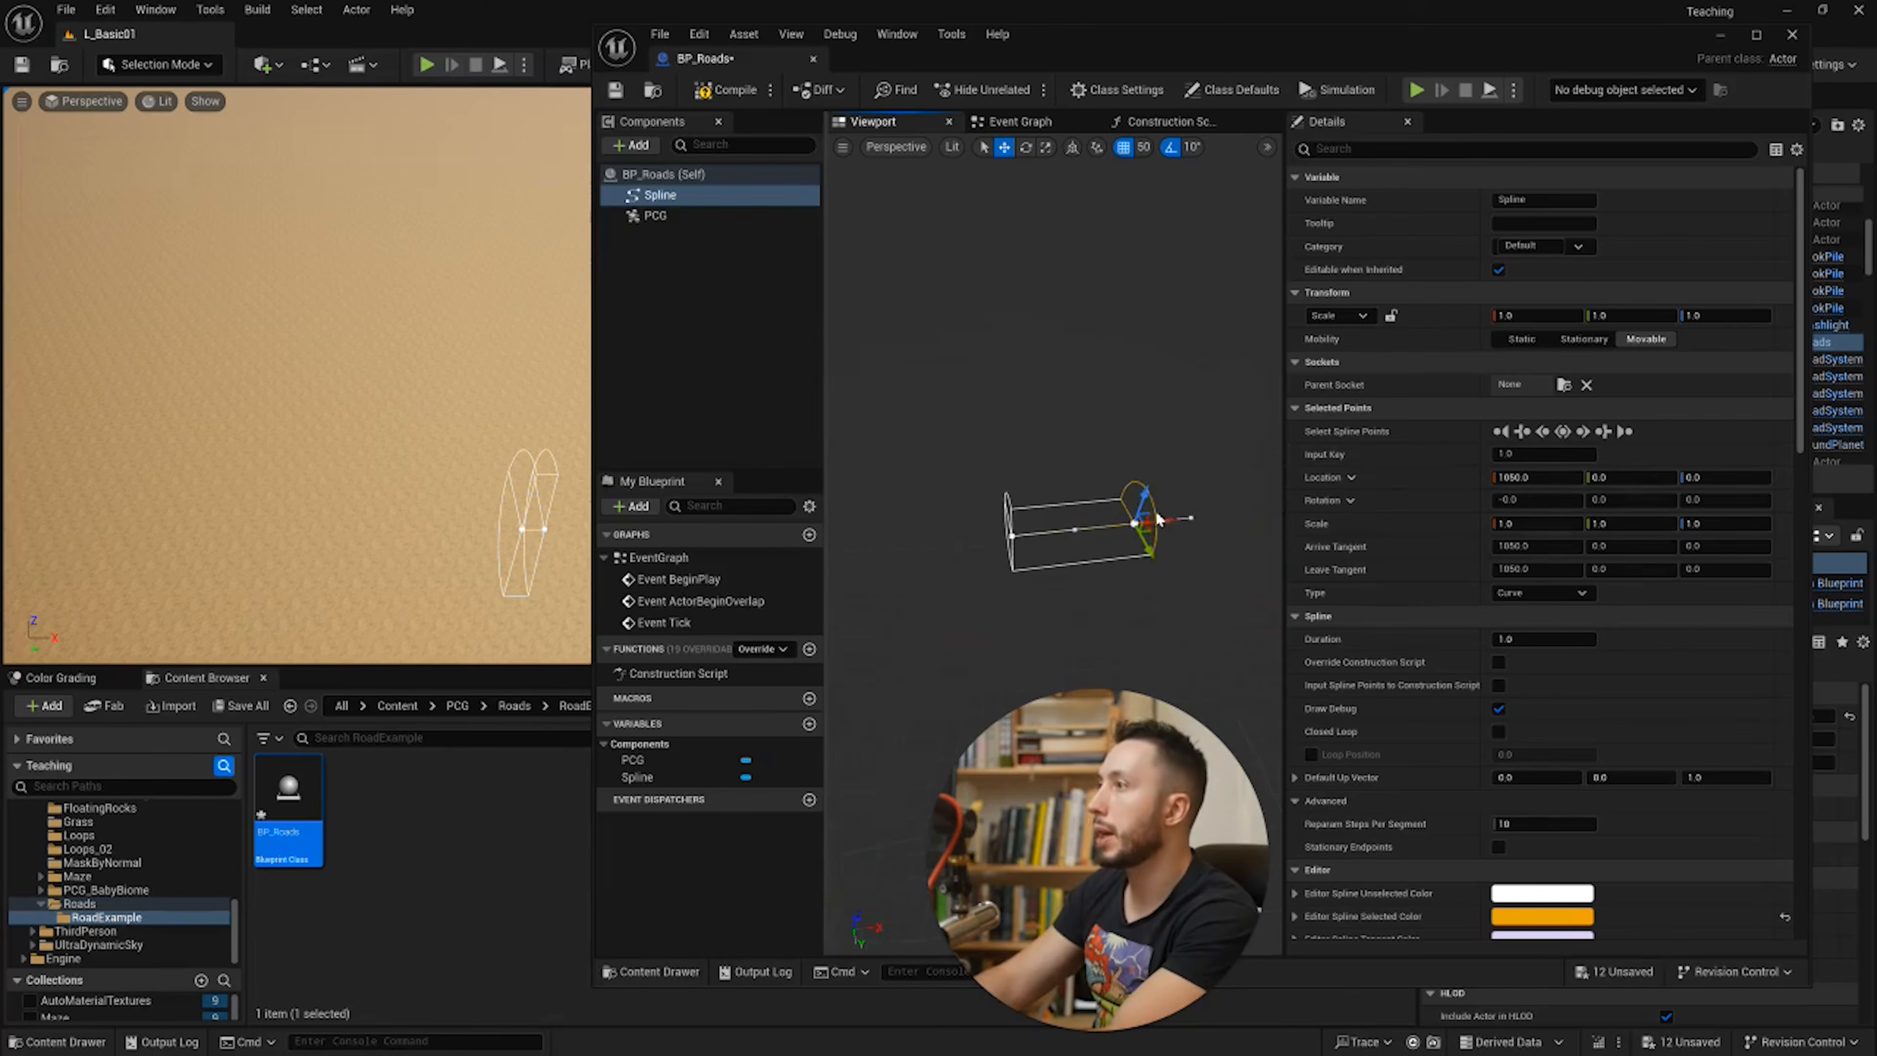
left_click_drag(1165, 521, 1283, 505)
right_click_drag(1283, 504, 1202, 494)
right_click_drag(516, 488, 491, 507)
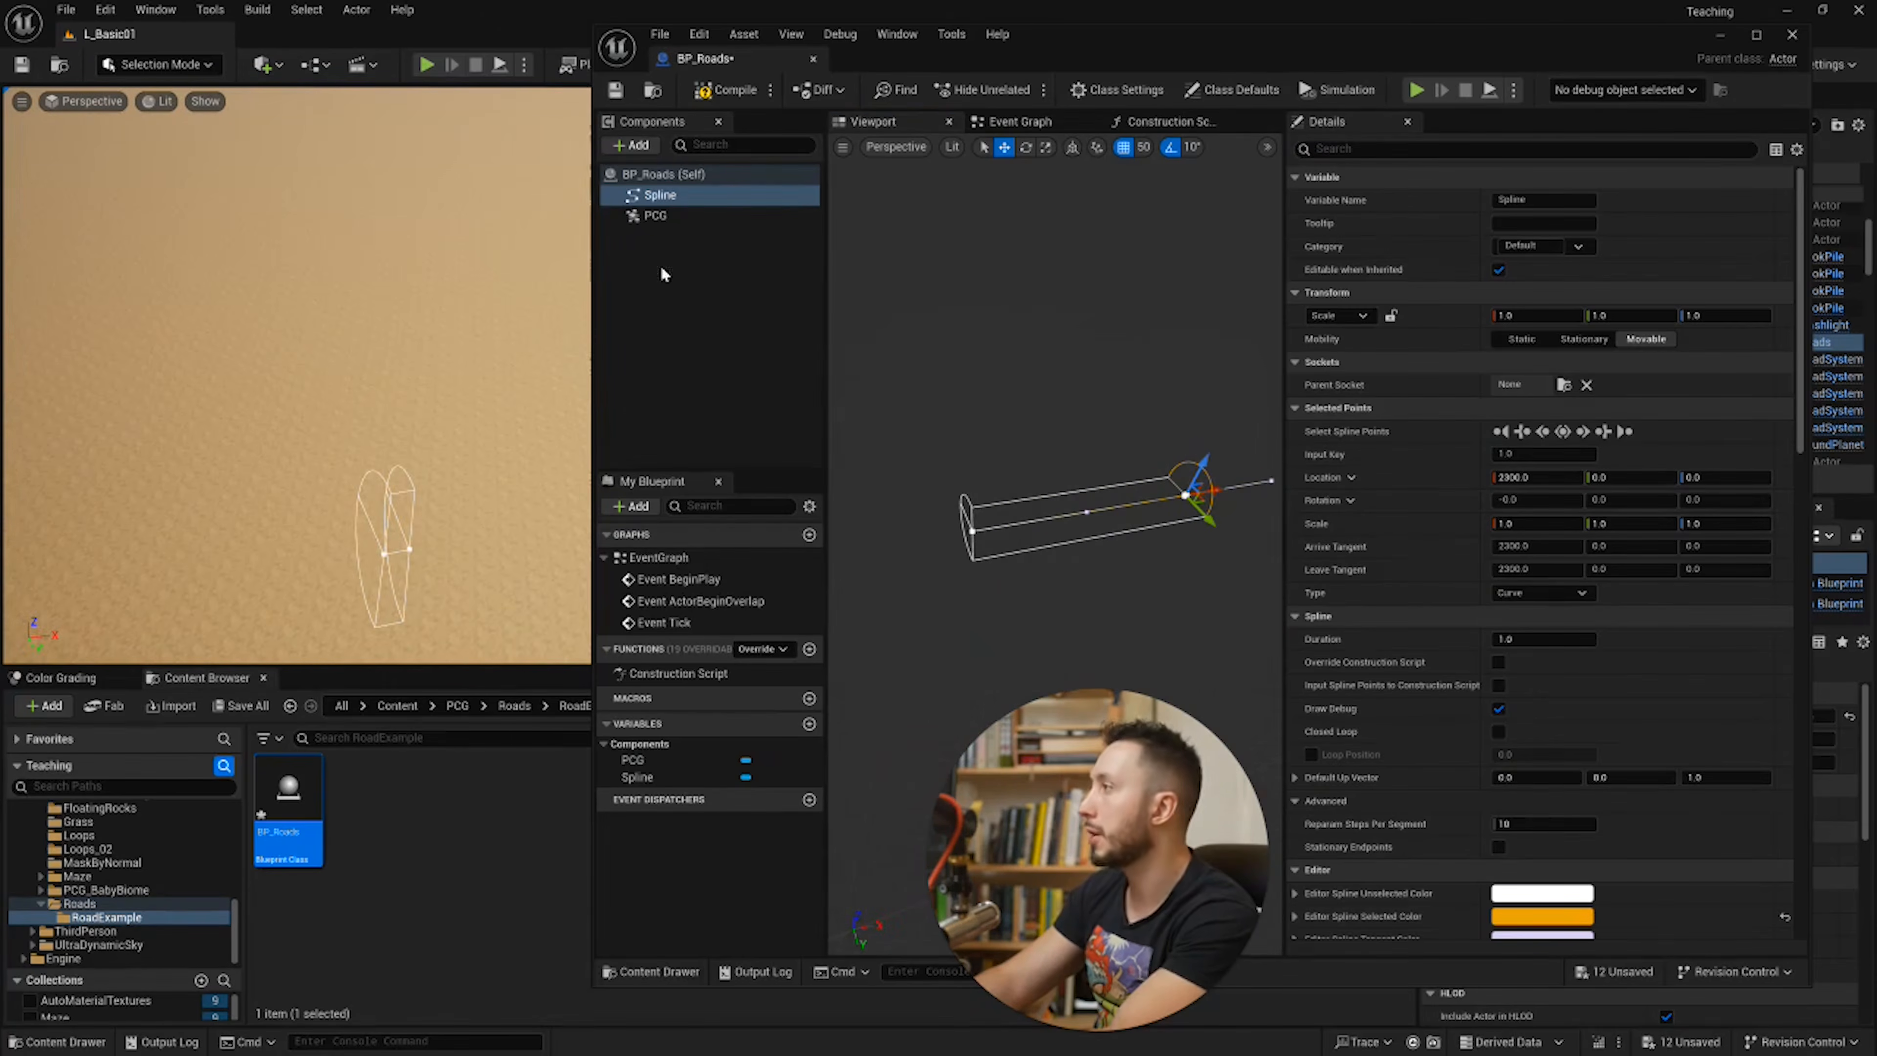
left_click(708, 89)
mouse_move(473, 325)
right_mouse_down()
mouse_move(525, 307)
mouse_move(465, 303)
mouse_move(497, 341)
right_mouse_up()
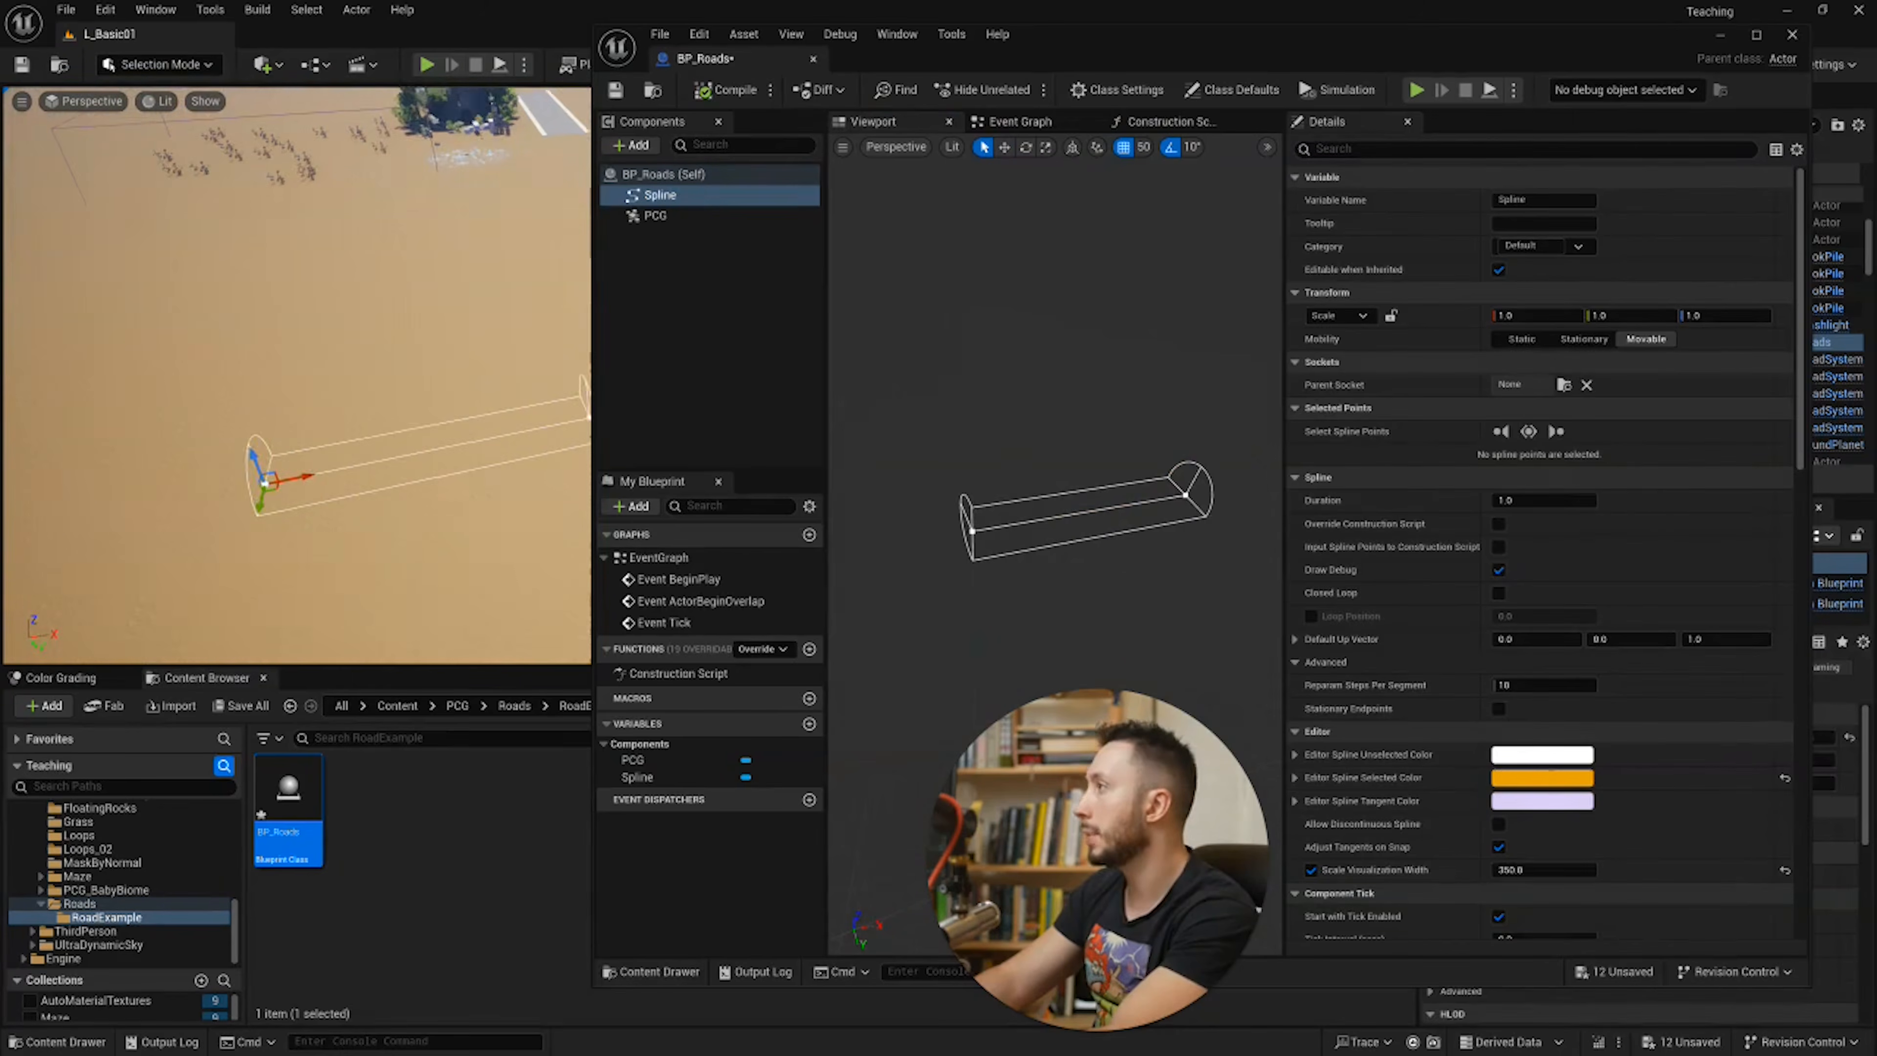
Step: Pull the spline's end point back to X 1400, recompile BP_Roads, and move its window clear of the level view
left_click(1185, 492)
left_click(737, 91)
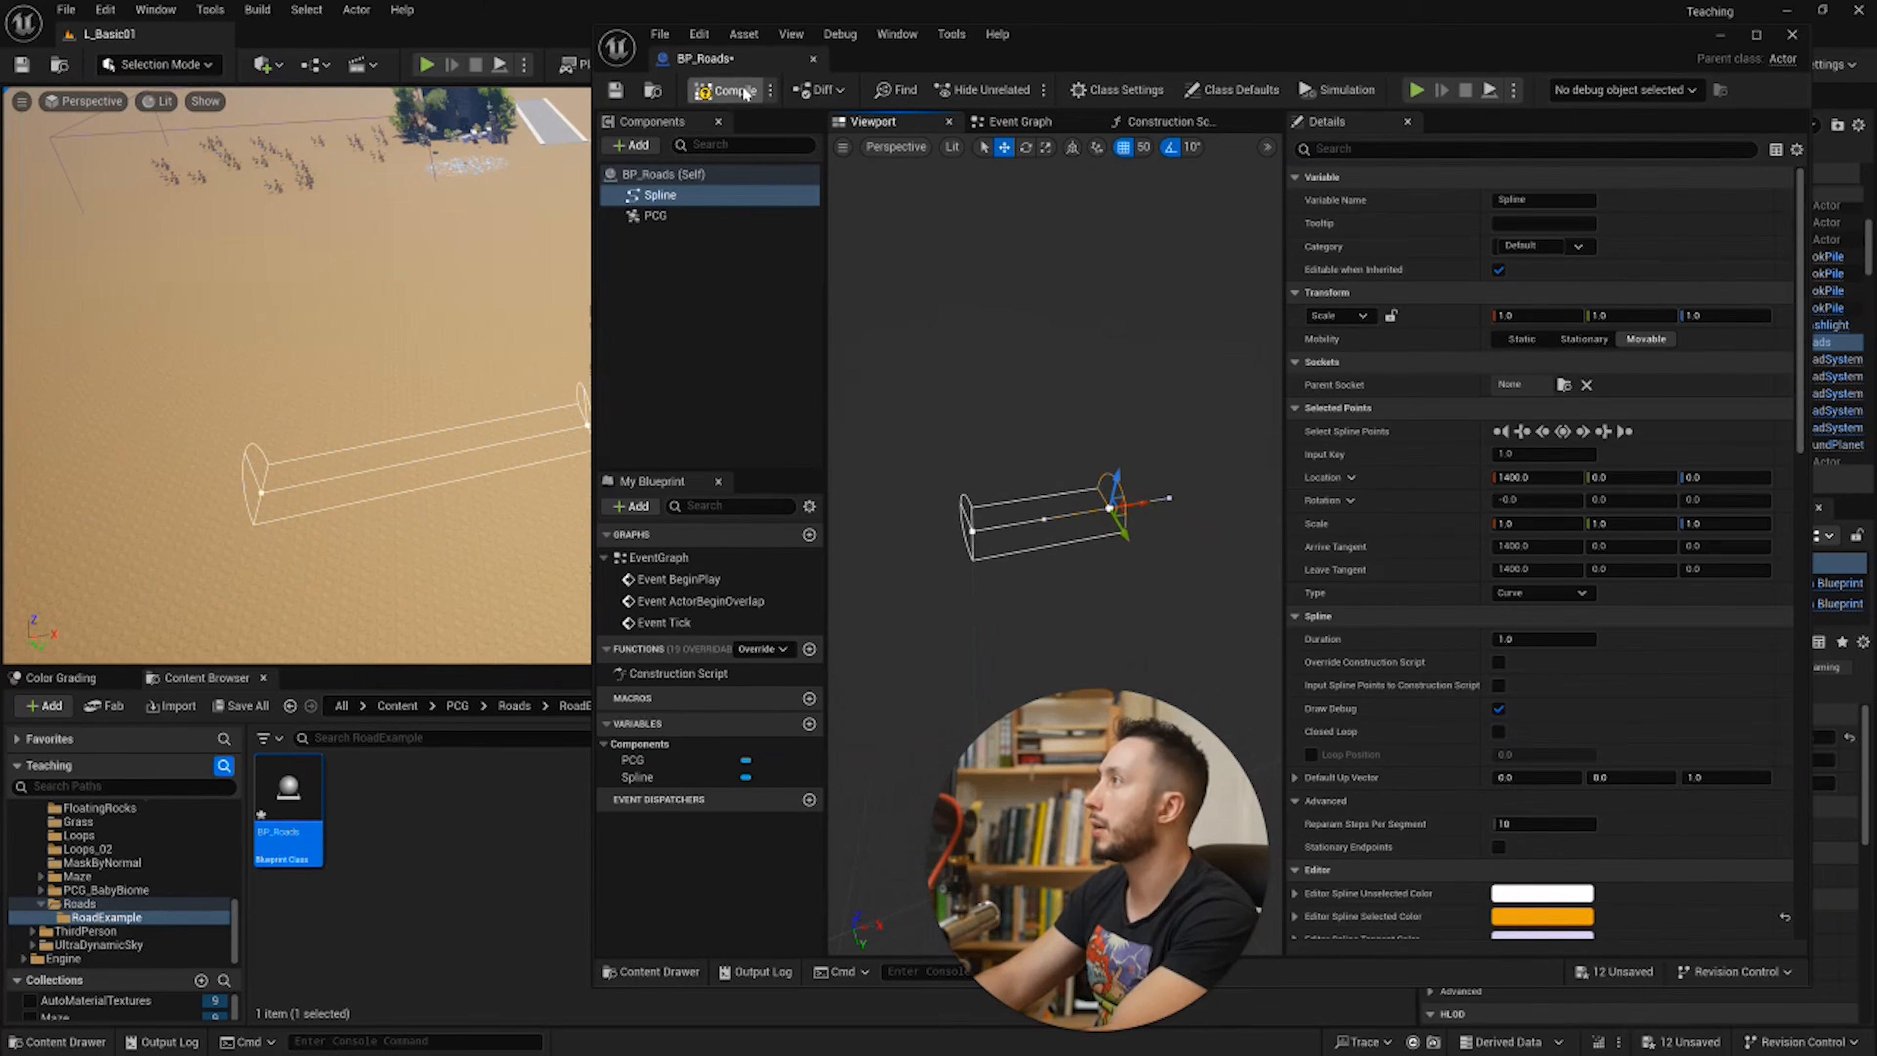
mouse_move(457, 410)
right_mouse_down()
mouse_move(540, 425)
mouse_move(429, 410)
right_mouse_up()
left_click_drag(1565, 61, 1590, 888)
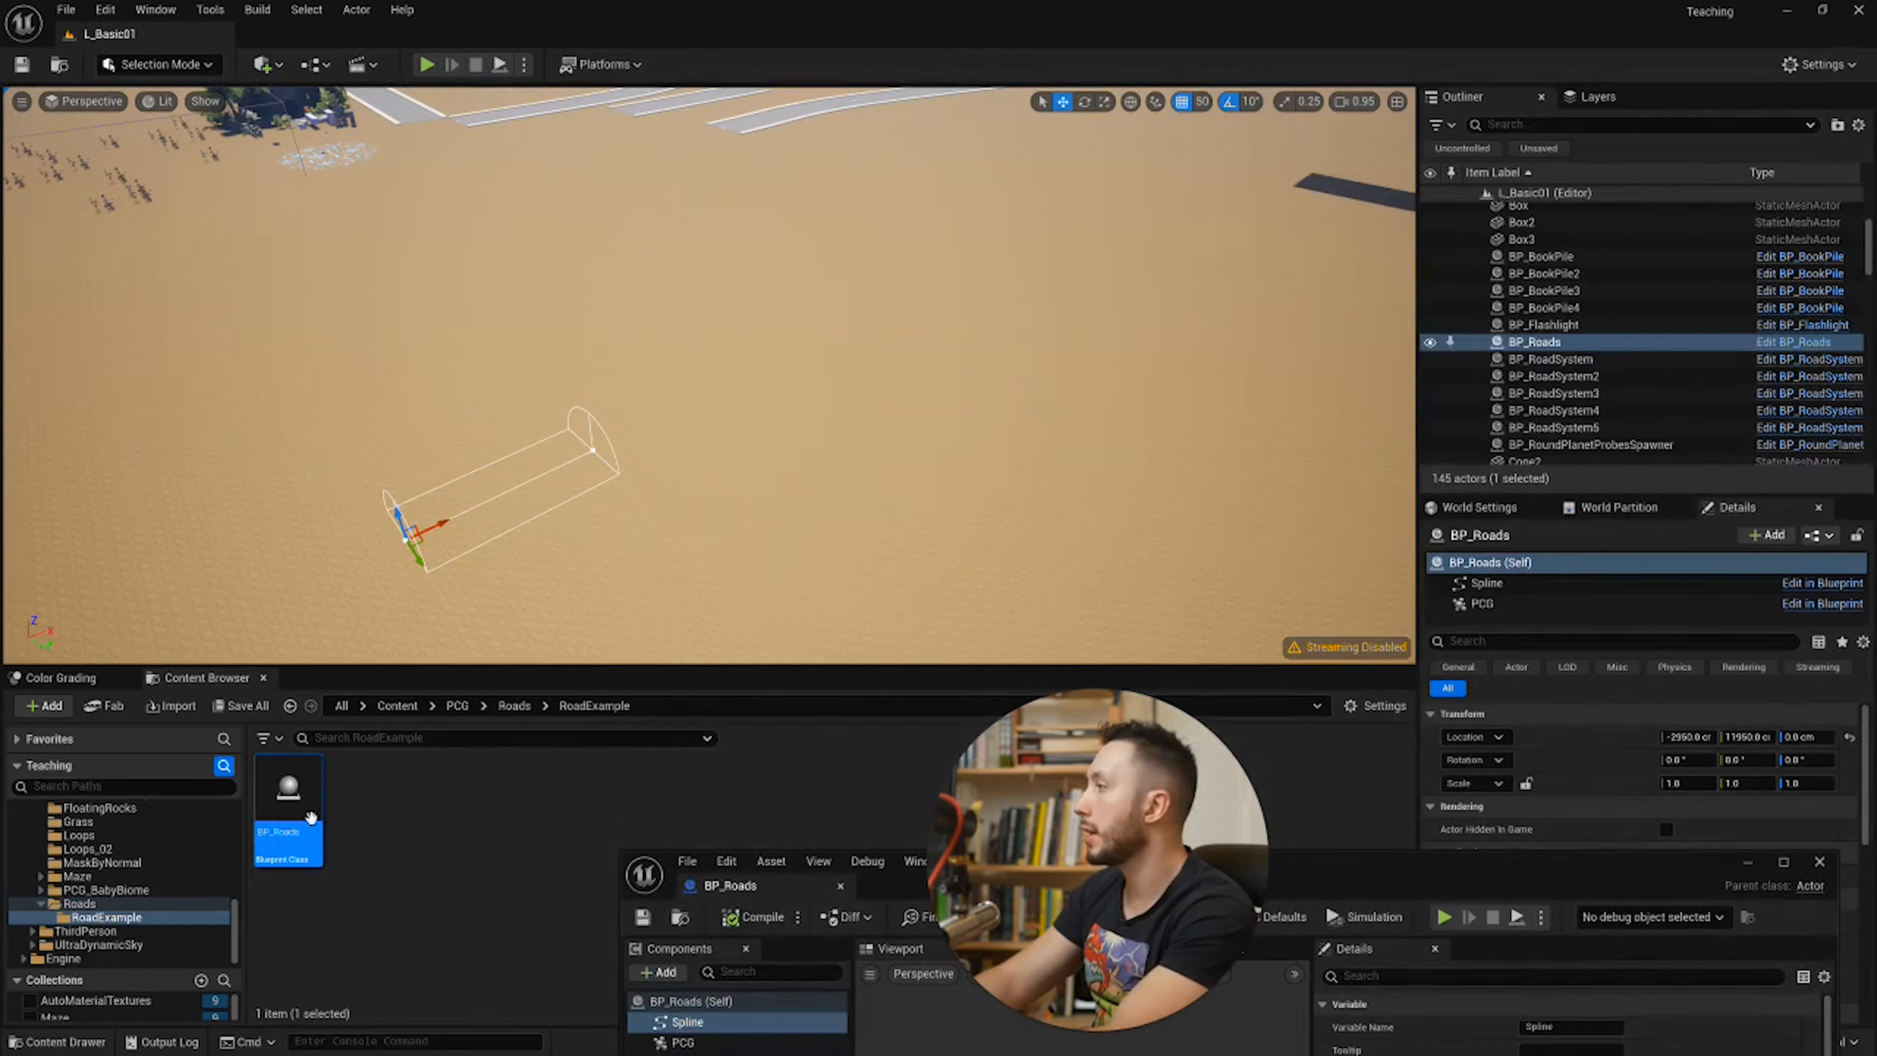
Step: Place a second BP_Roads actor in the level, delete it, and reselect the original road spline
left_click_drag(310, 817, 711, 515)
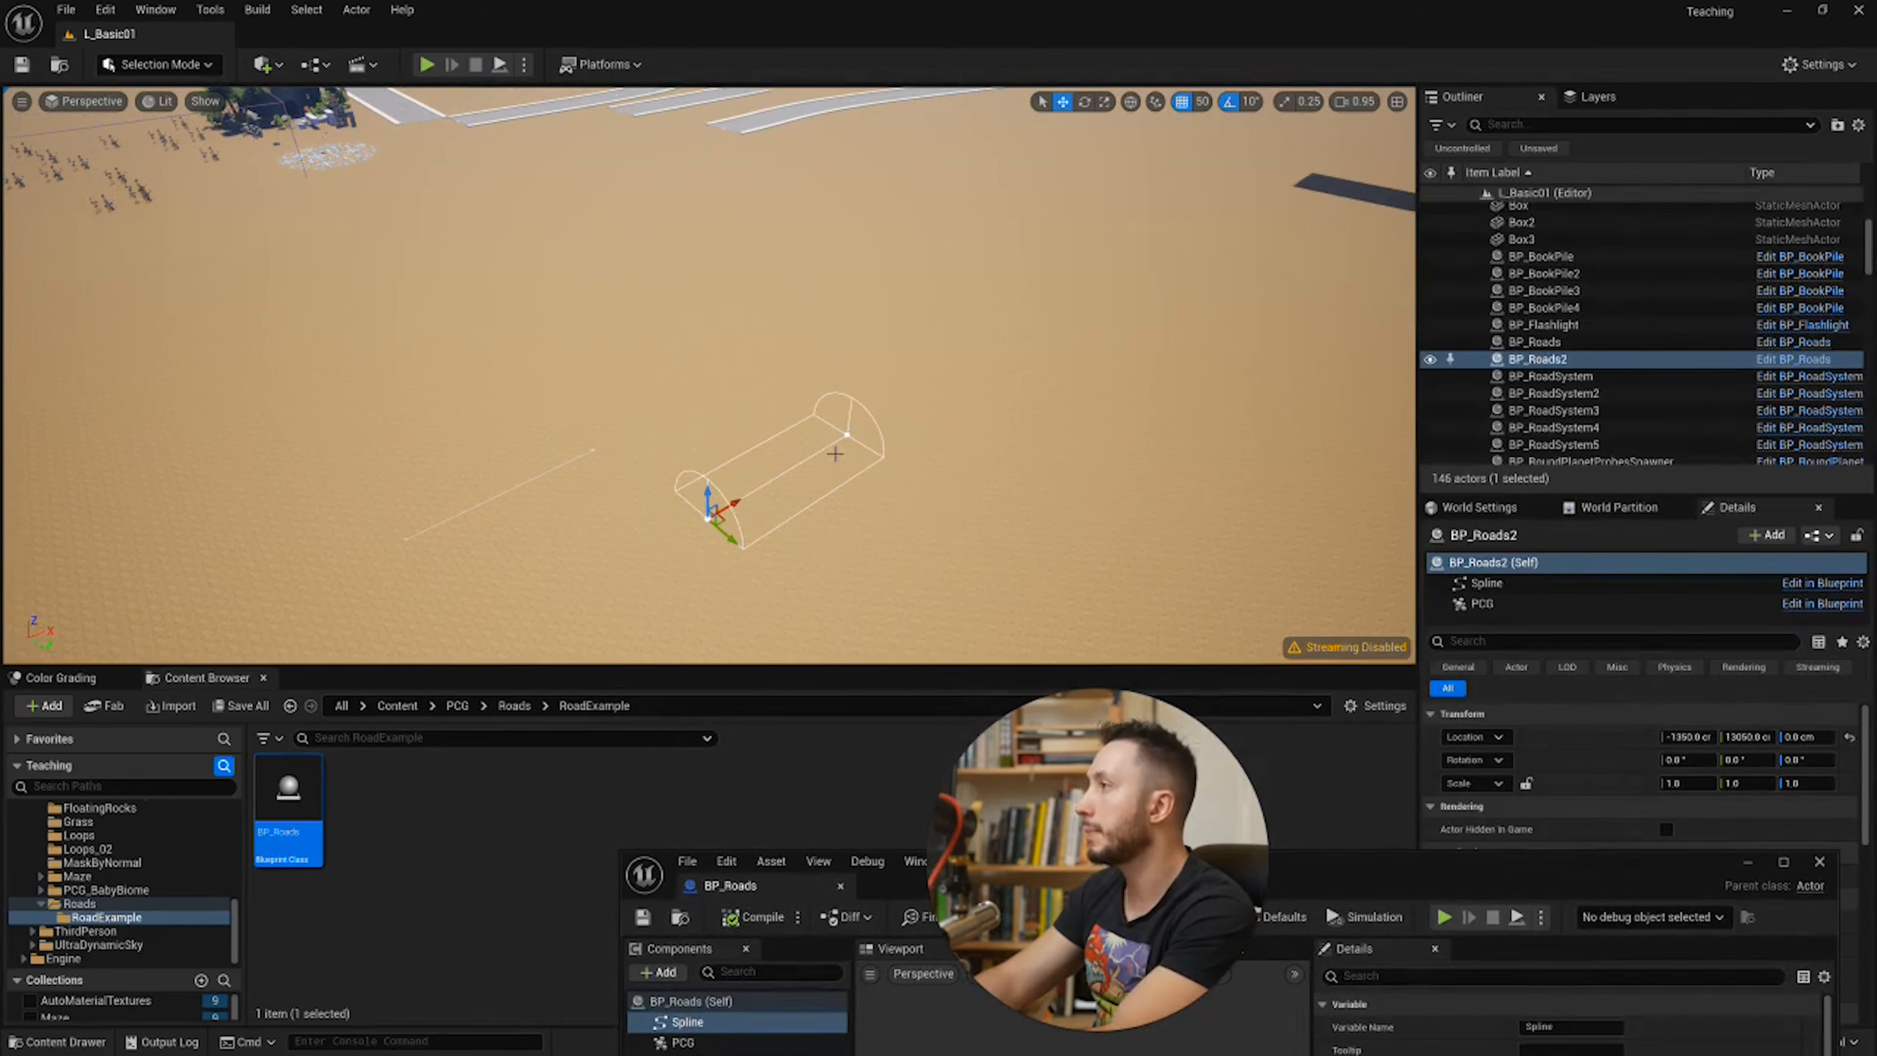
key("Delete")
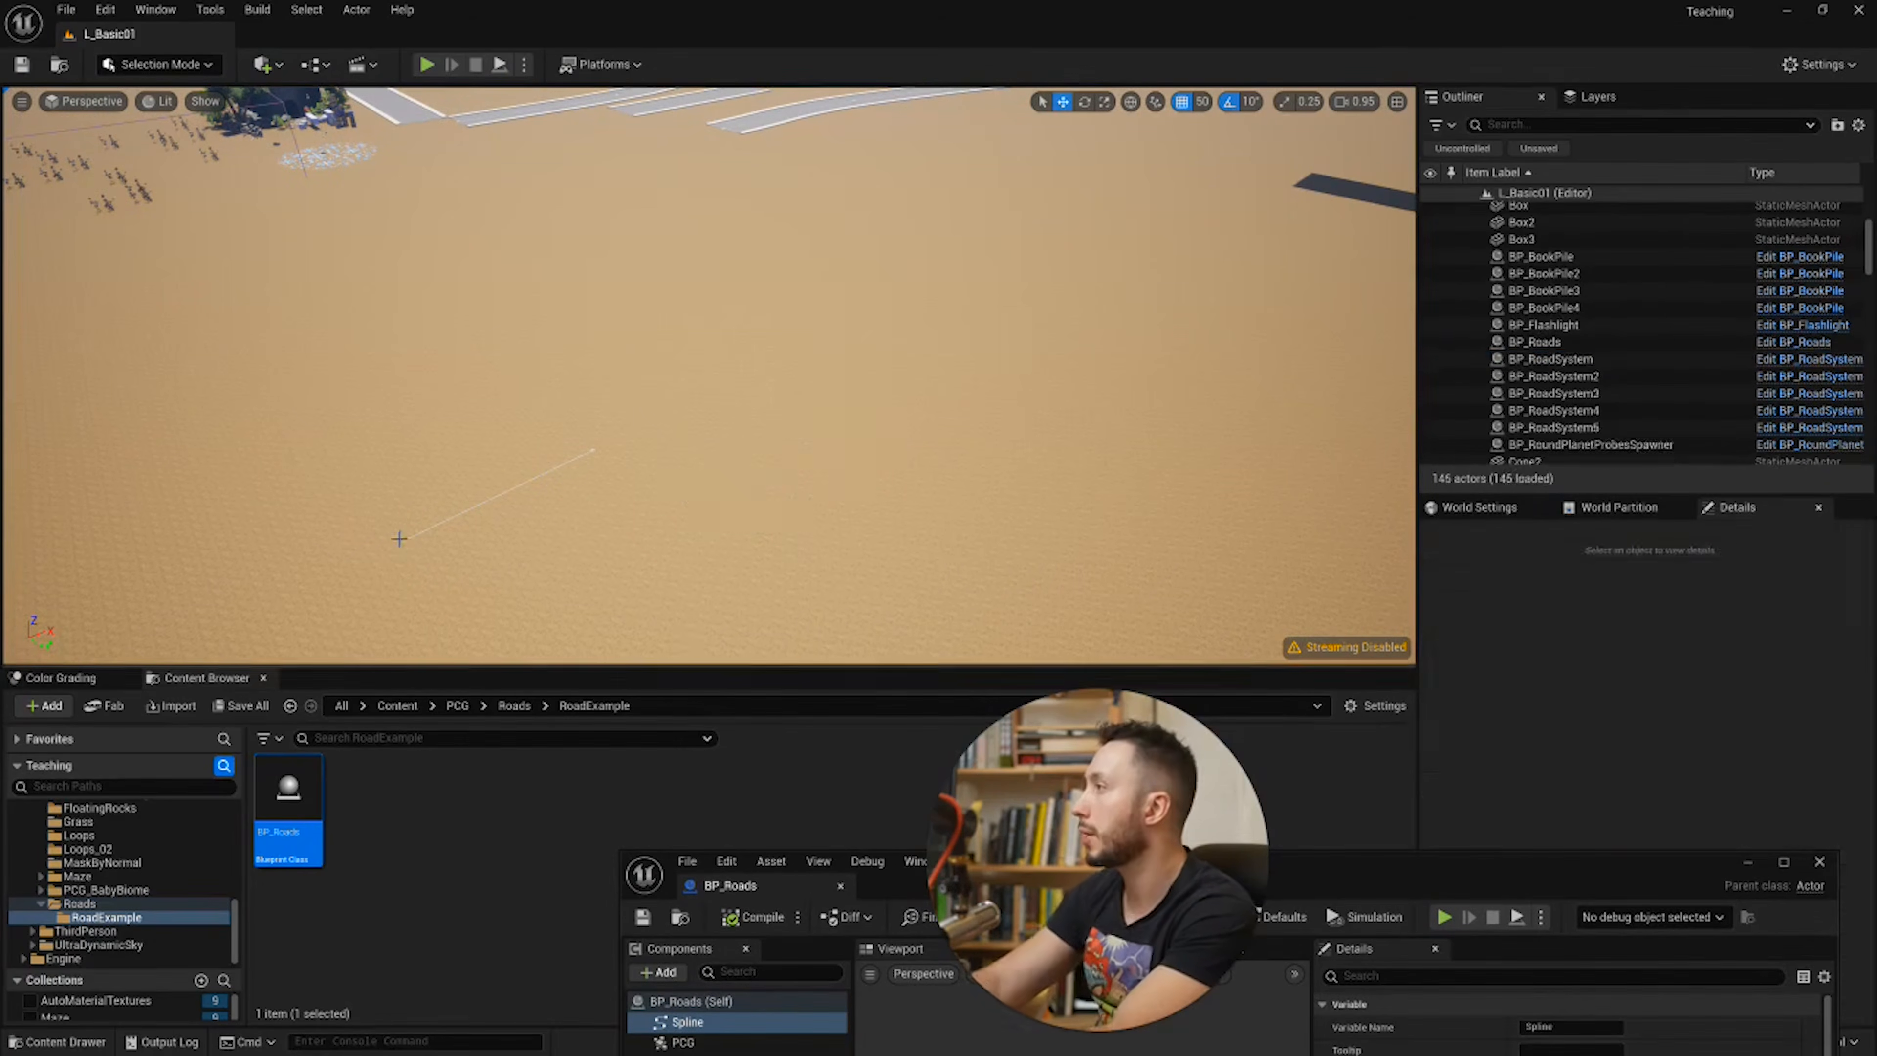
left_click(405, 540)
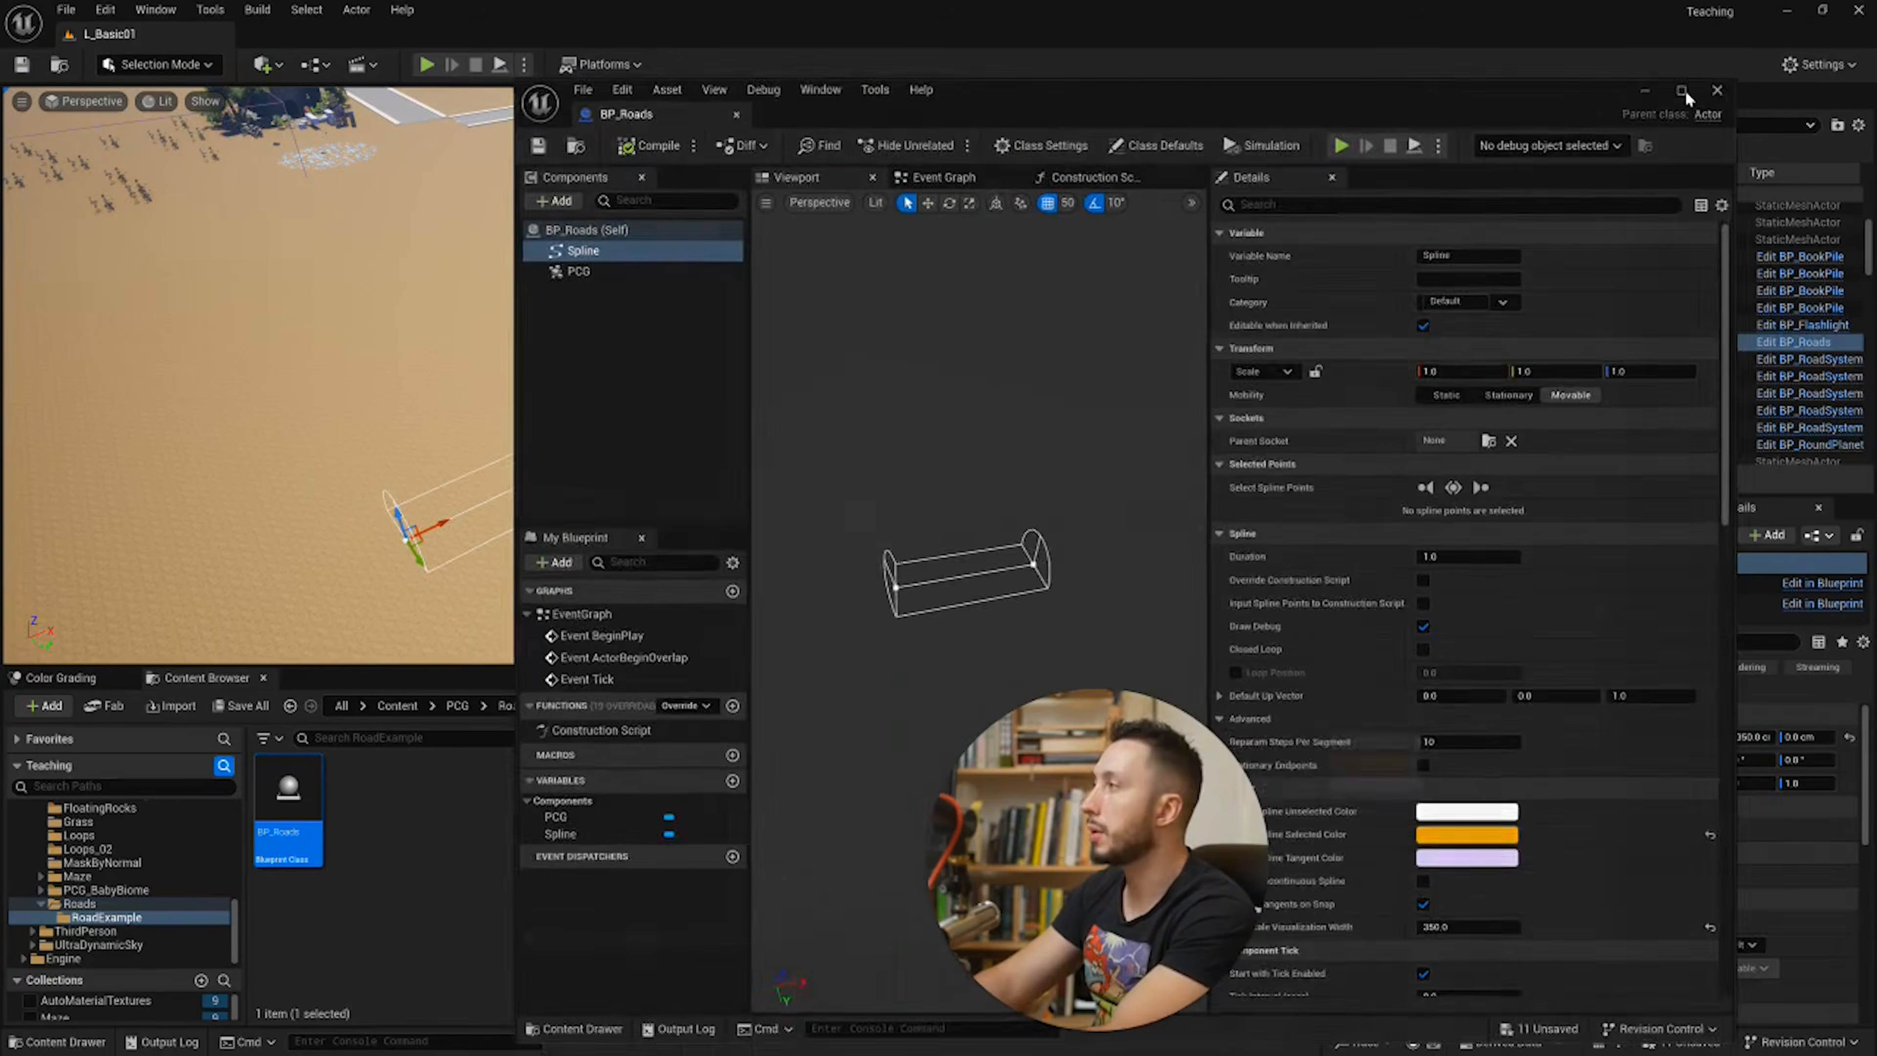
Step: Enlarge the BP_Roads Blueprint and examine the PCG component's settings, including its graph assignment
left_click(1677, 90)
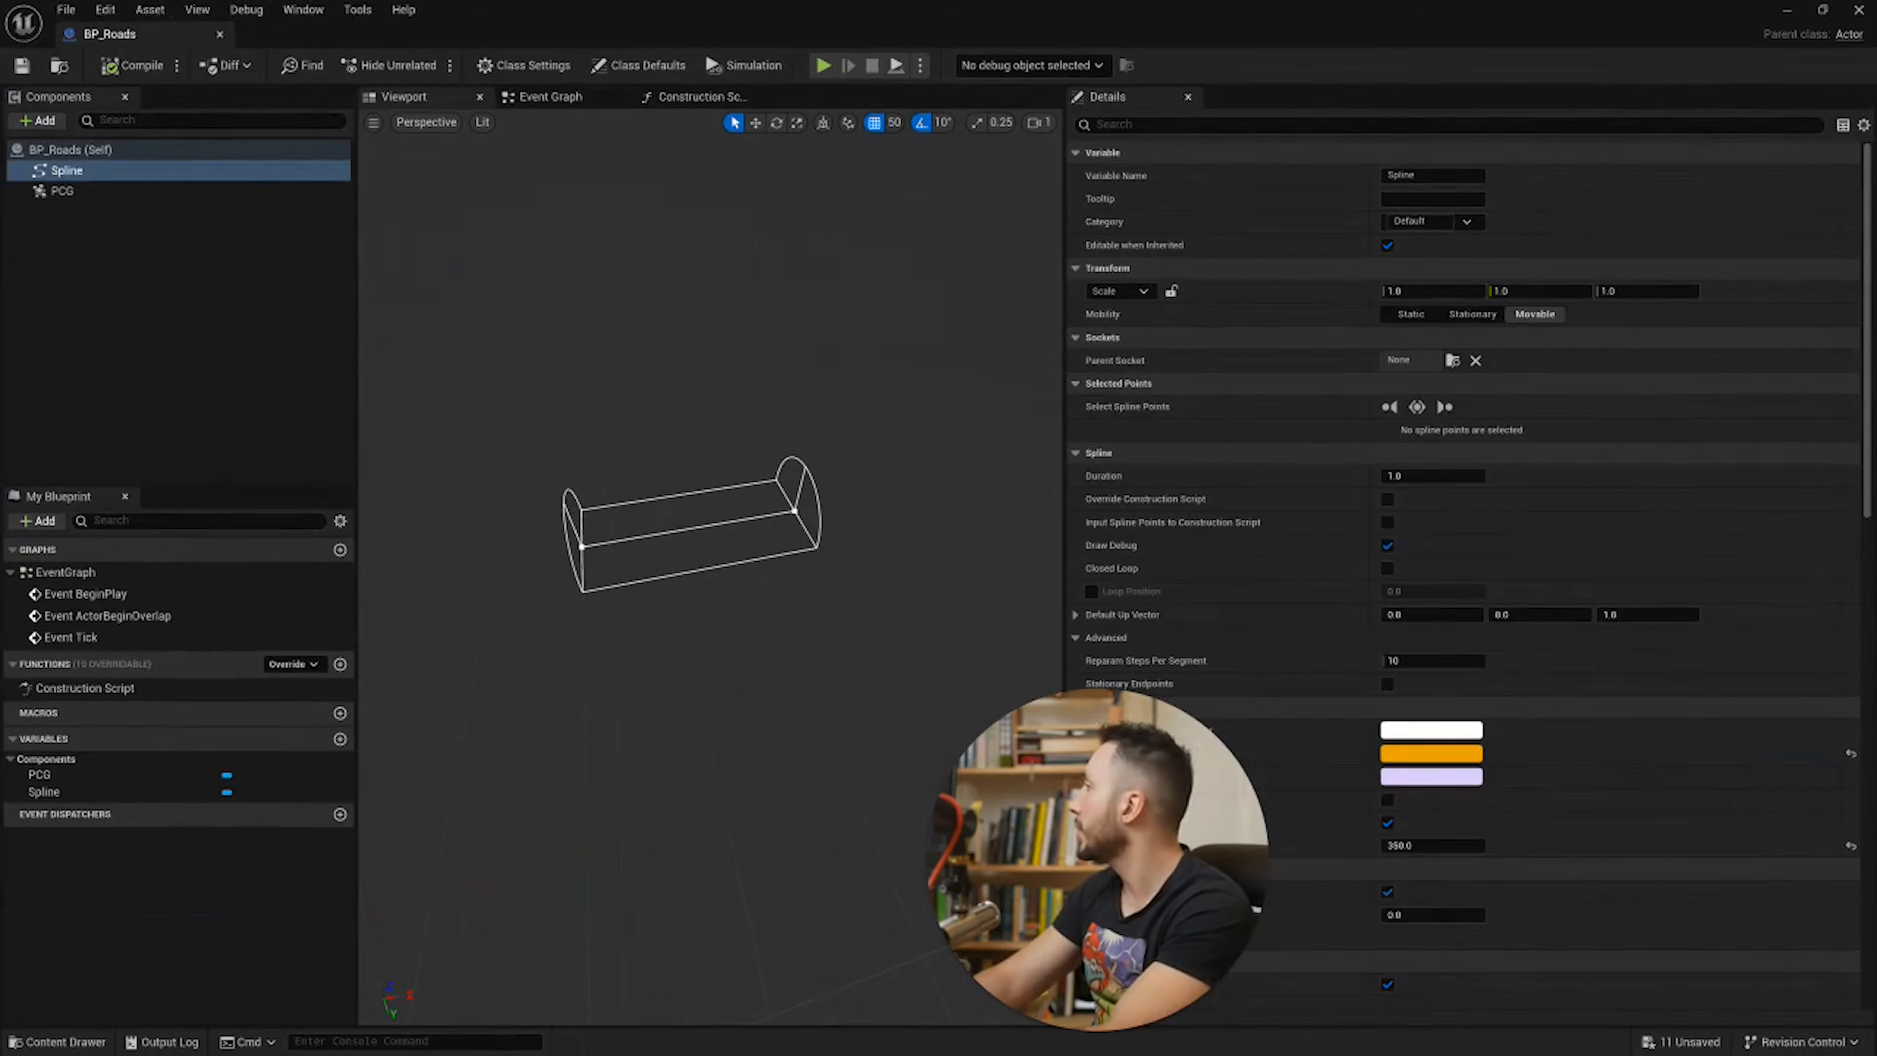
left_click(129, 190)
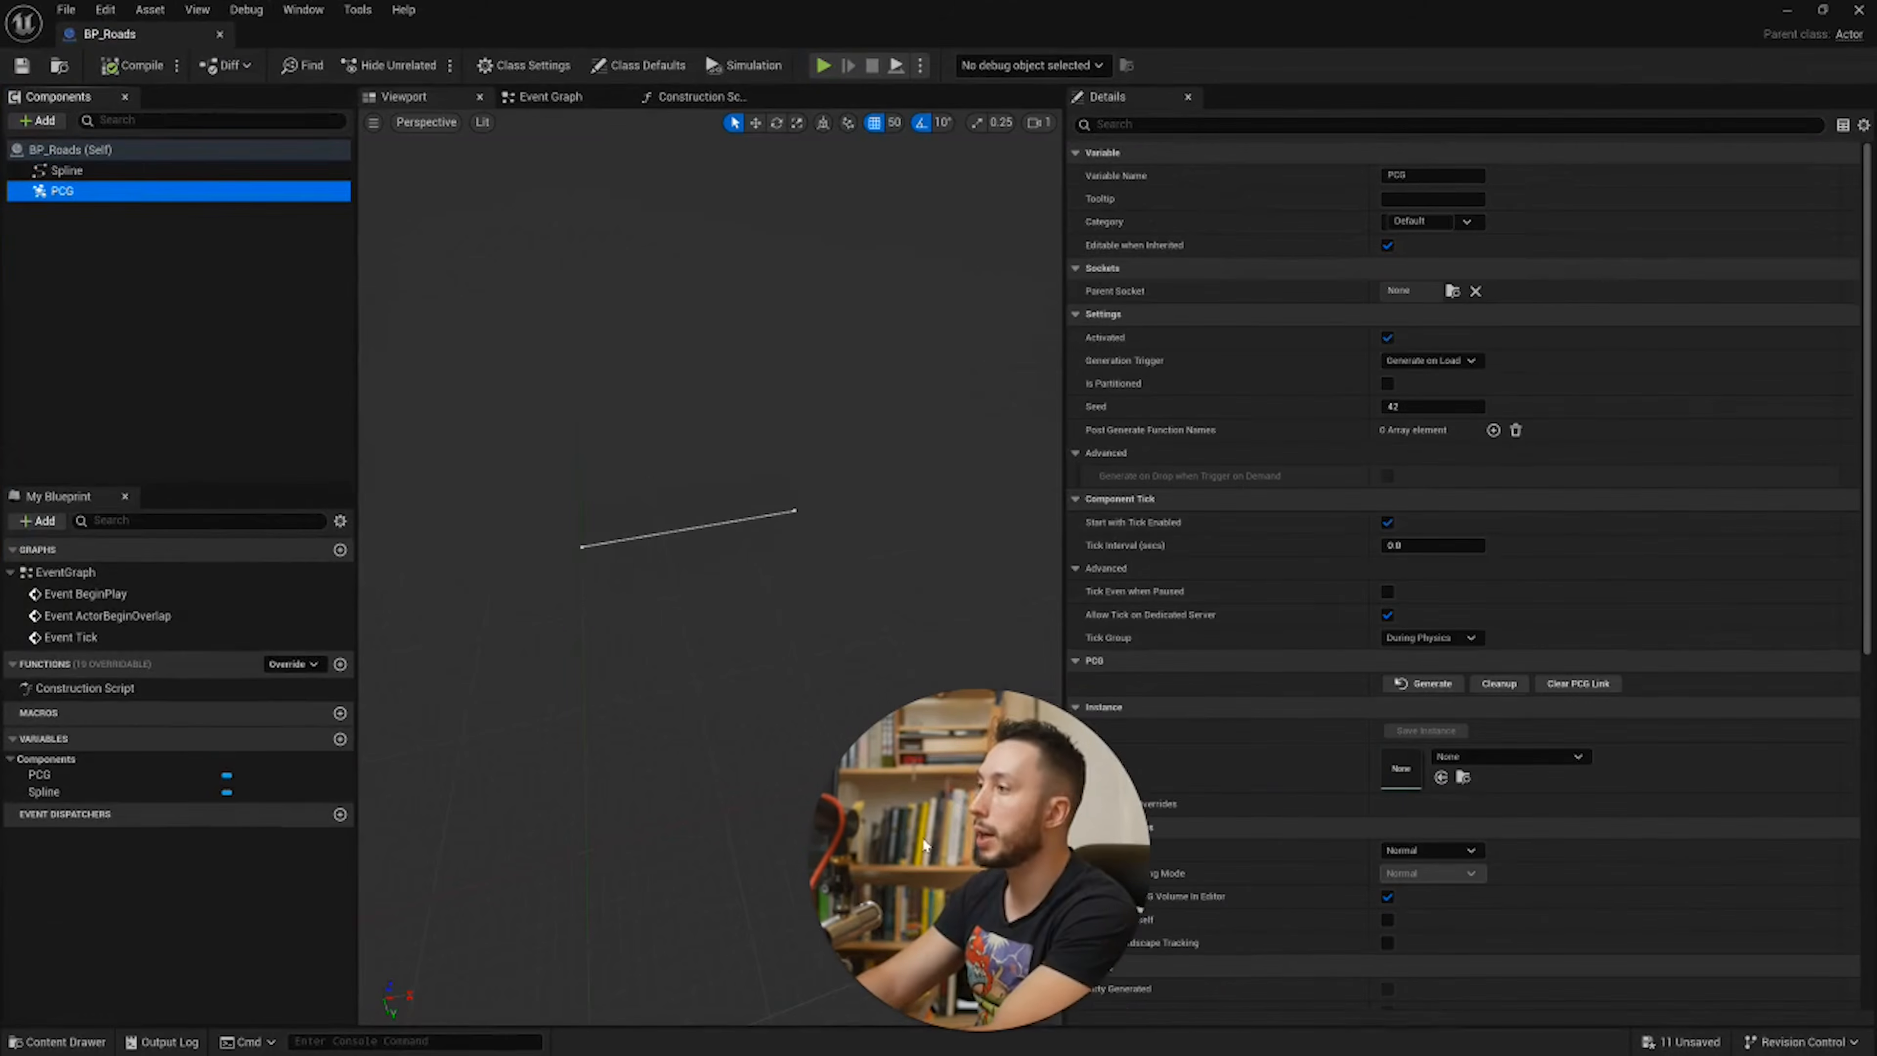
left_click_drag(1065, 671, 1186, 671)
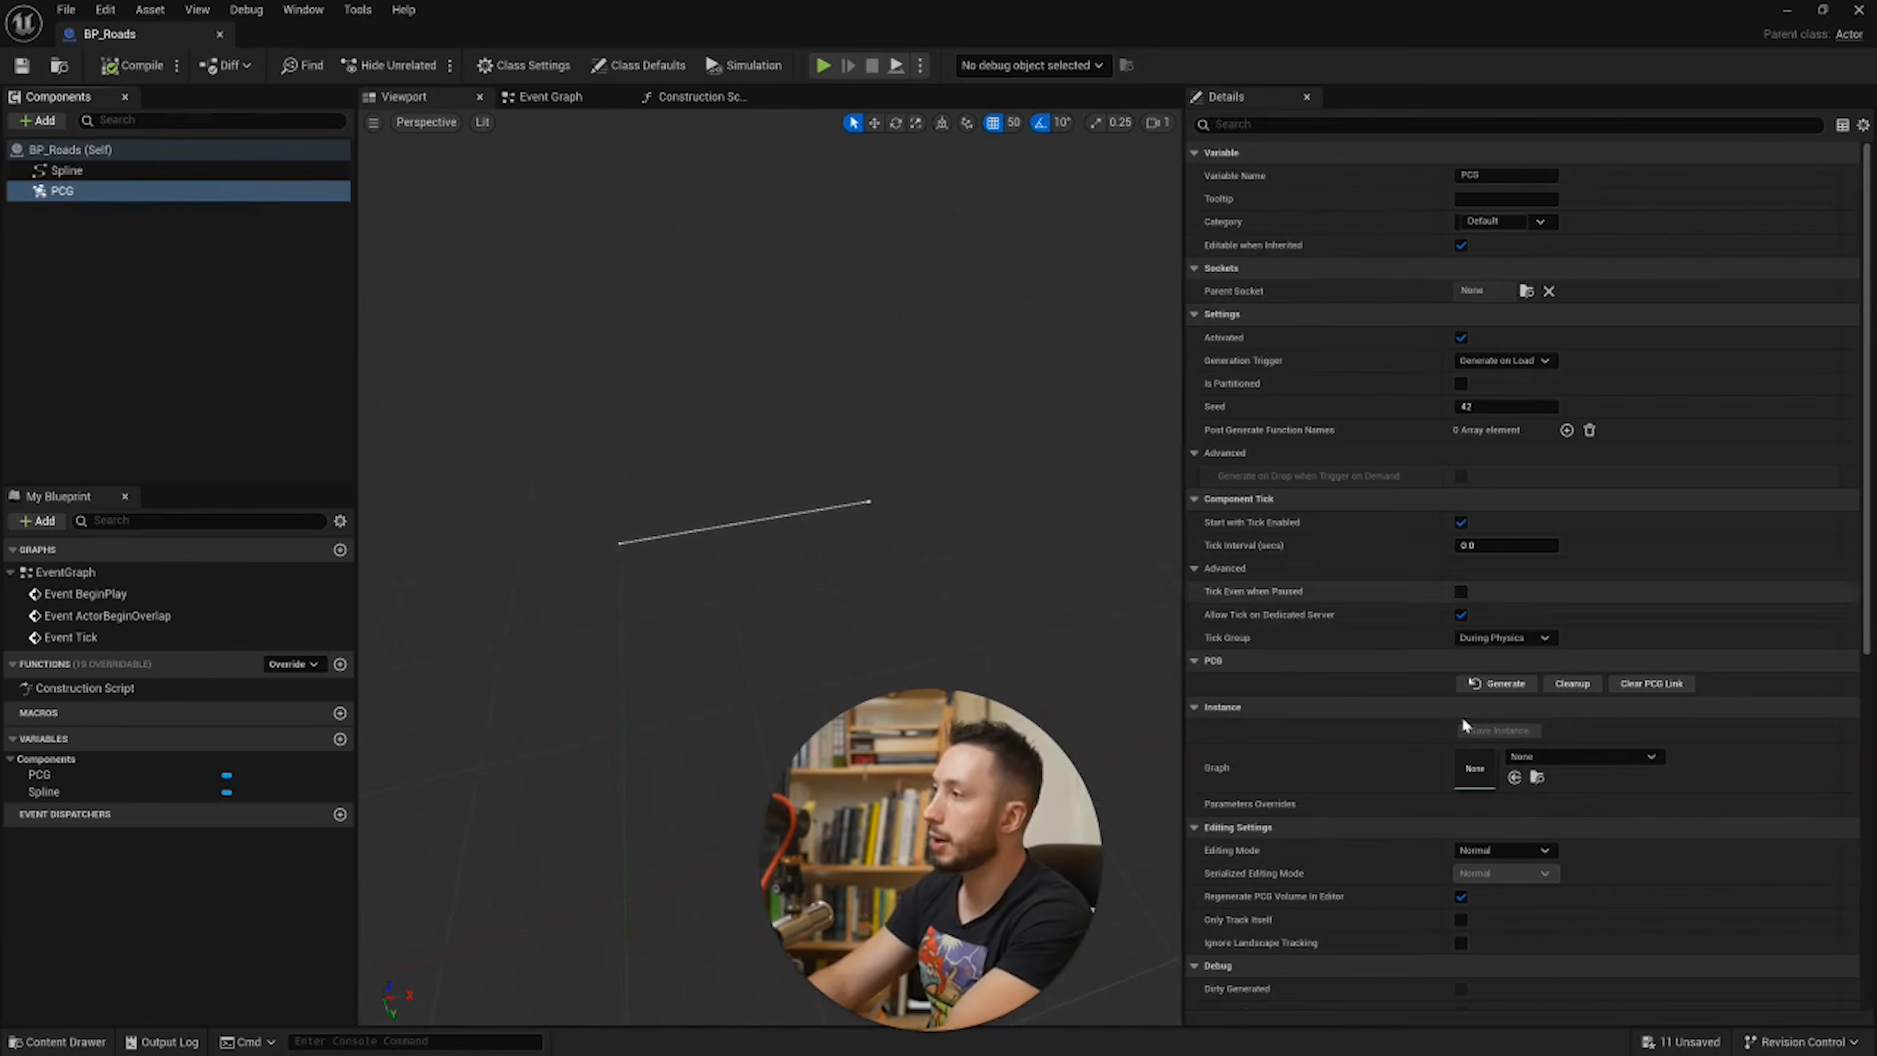
left_click(1784, 12)
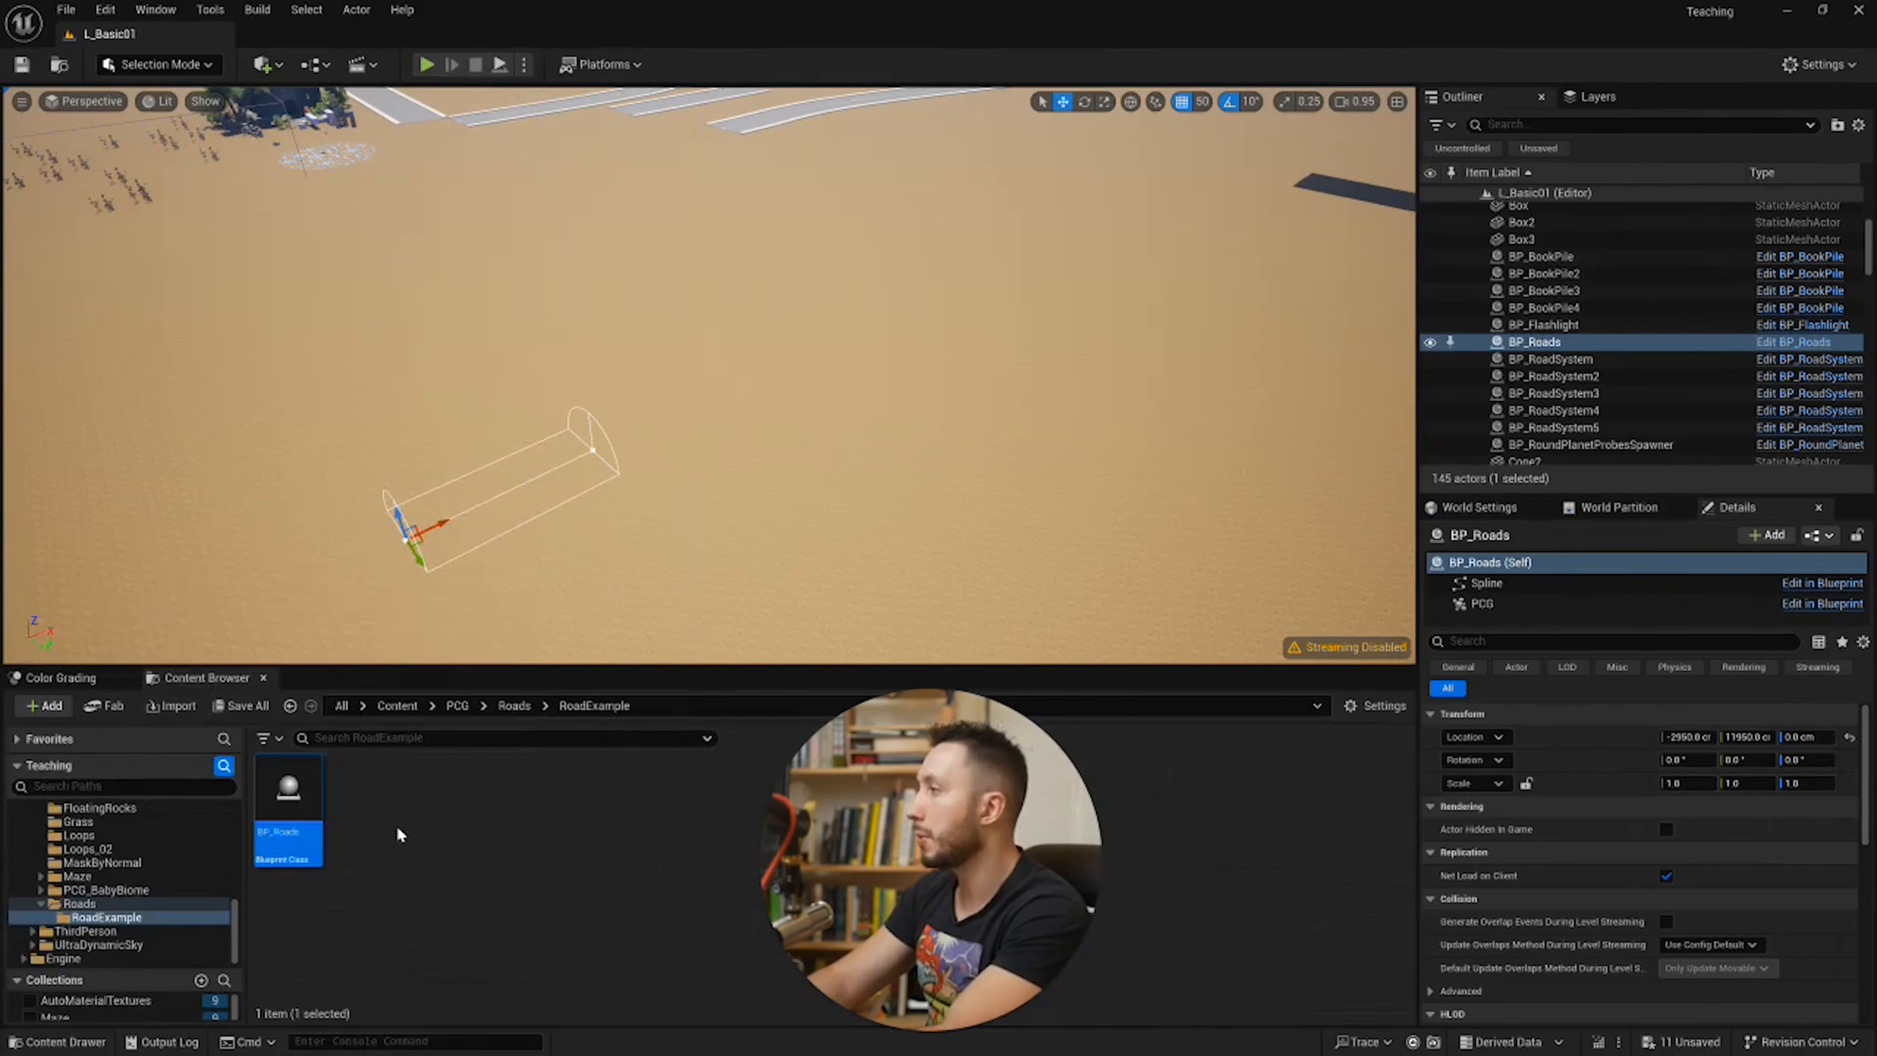
Step: Create a PCG Graph in the RoadExample folder and name it PCG_RoadBuild
right_click(397, 833)
mouse_move(493, 703)
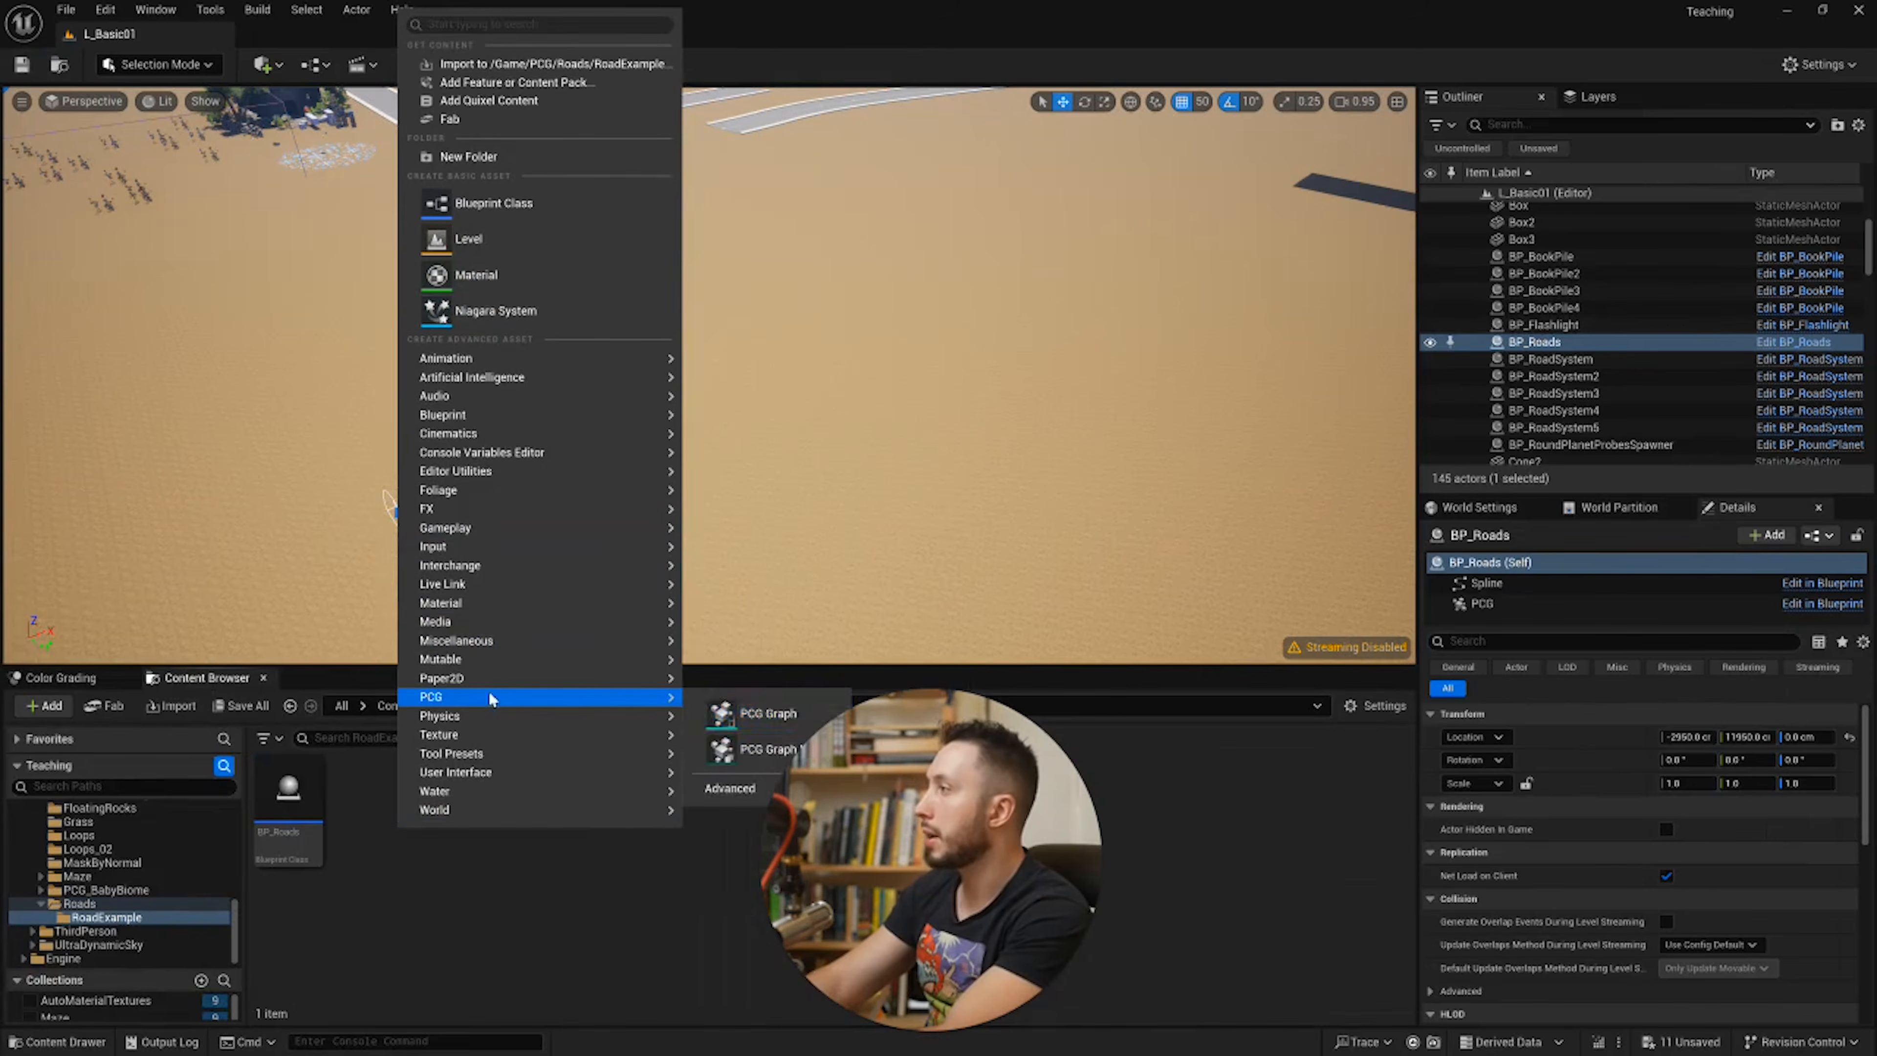
left_click(767, 711)
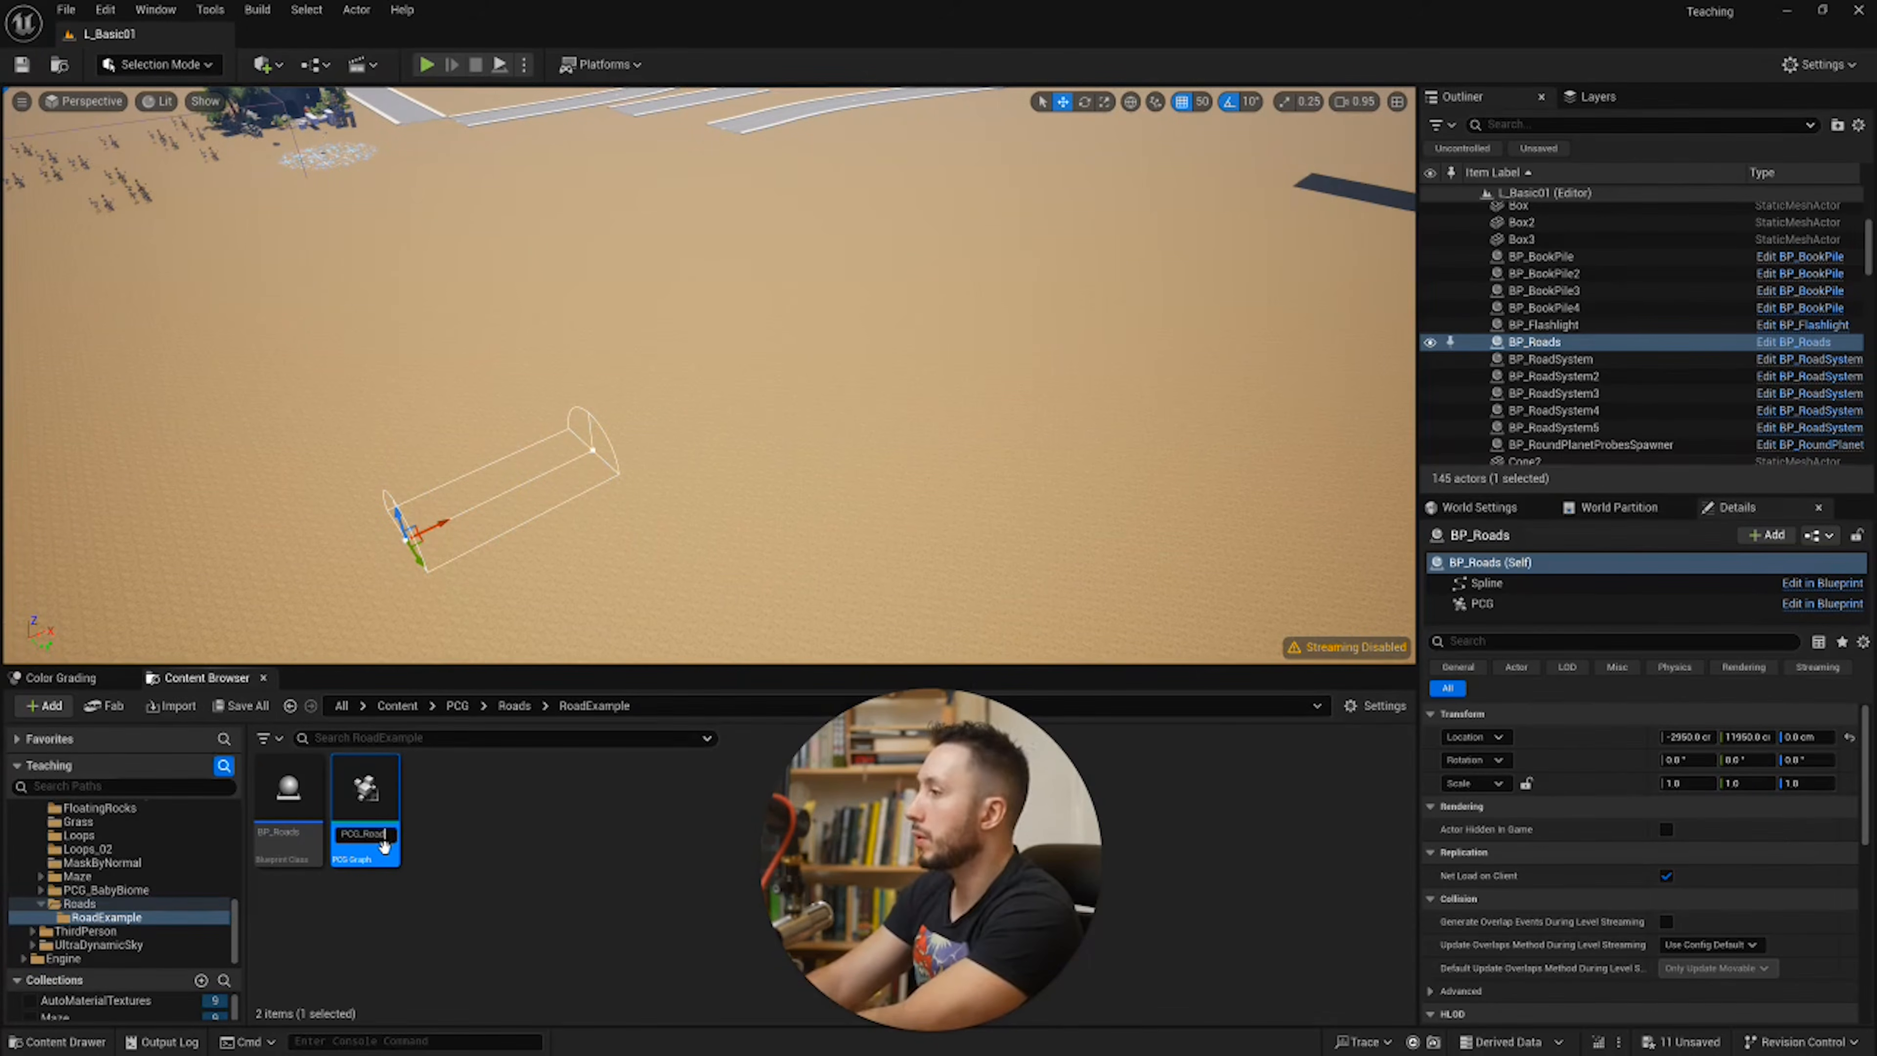
key("Return")
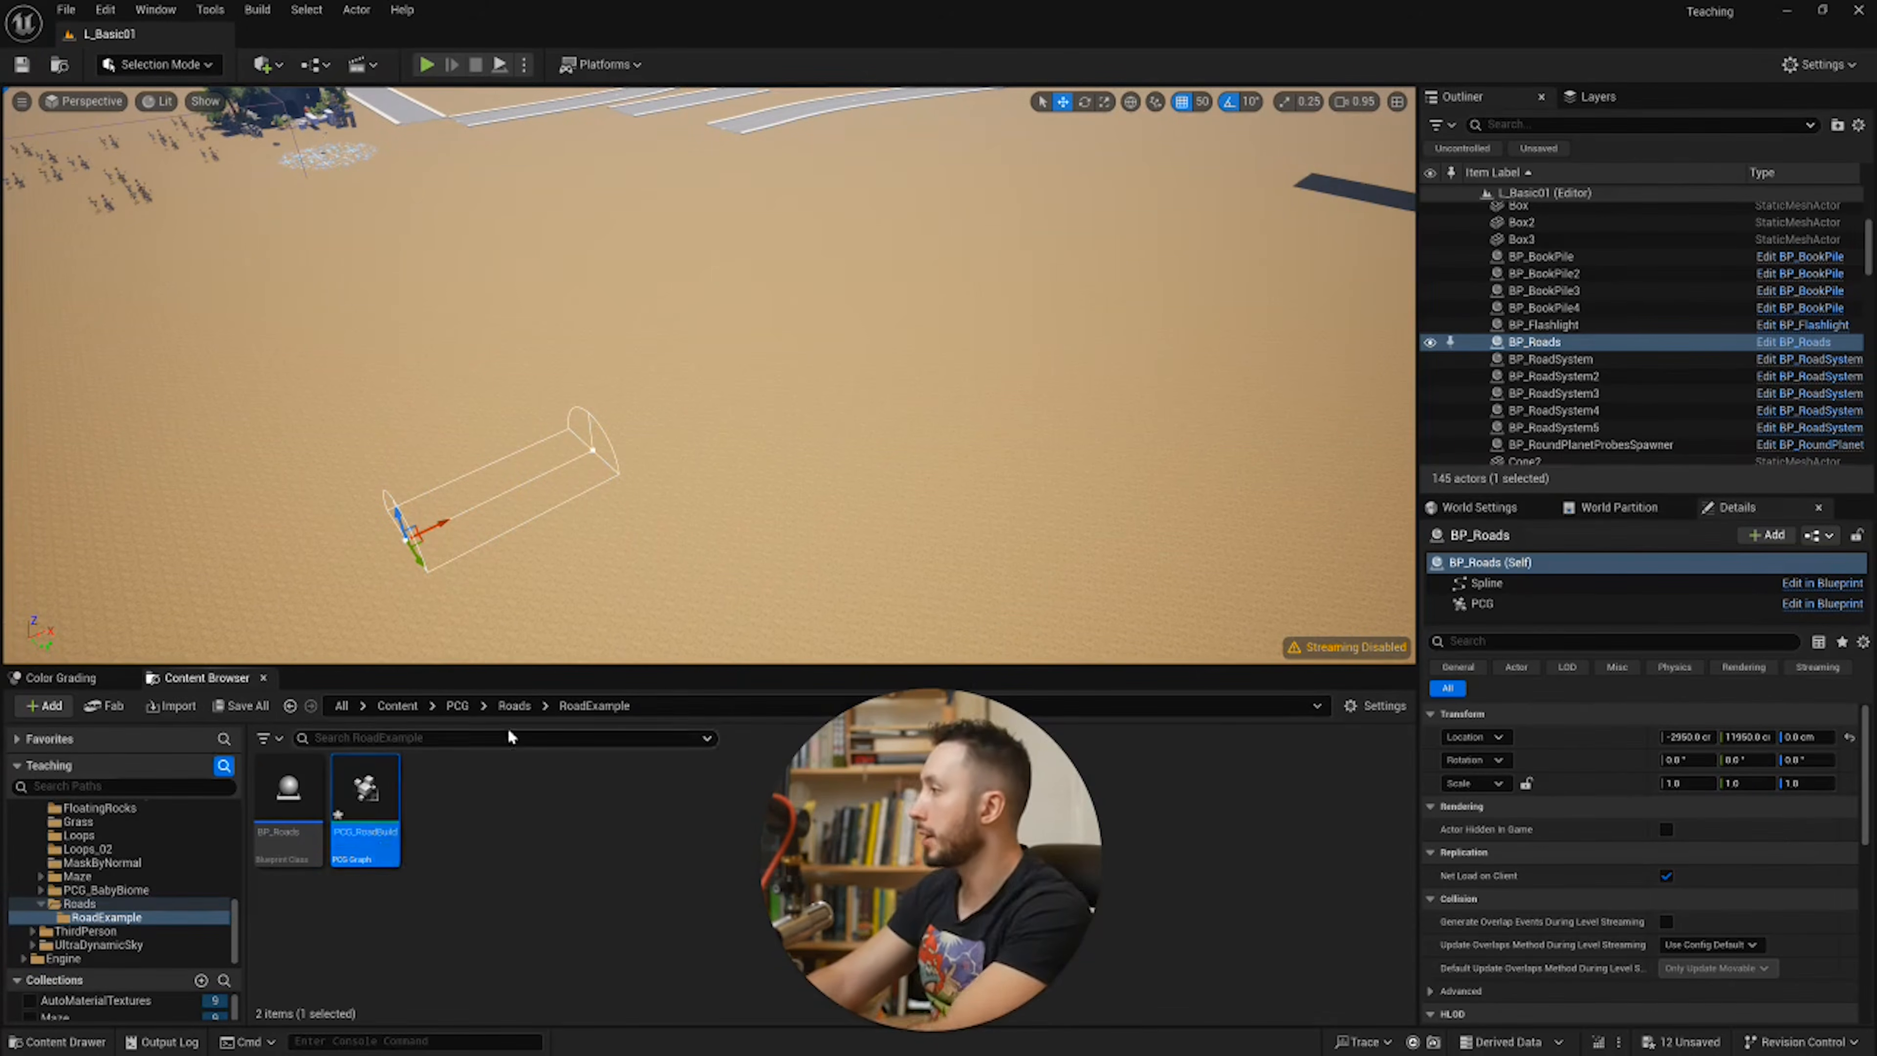
Step: Assign PCG_RoadBuild as the graph of the PCG component in BP_Roads and compile the Blueprint
double_click(319, 812)
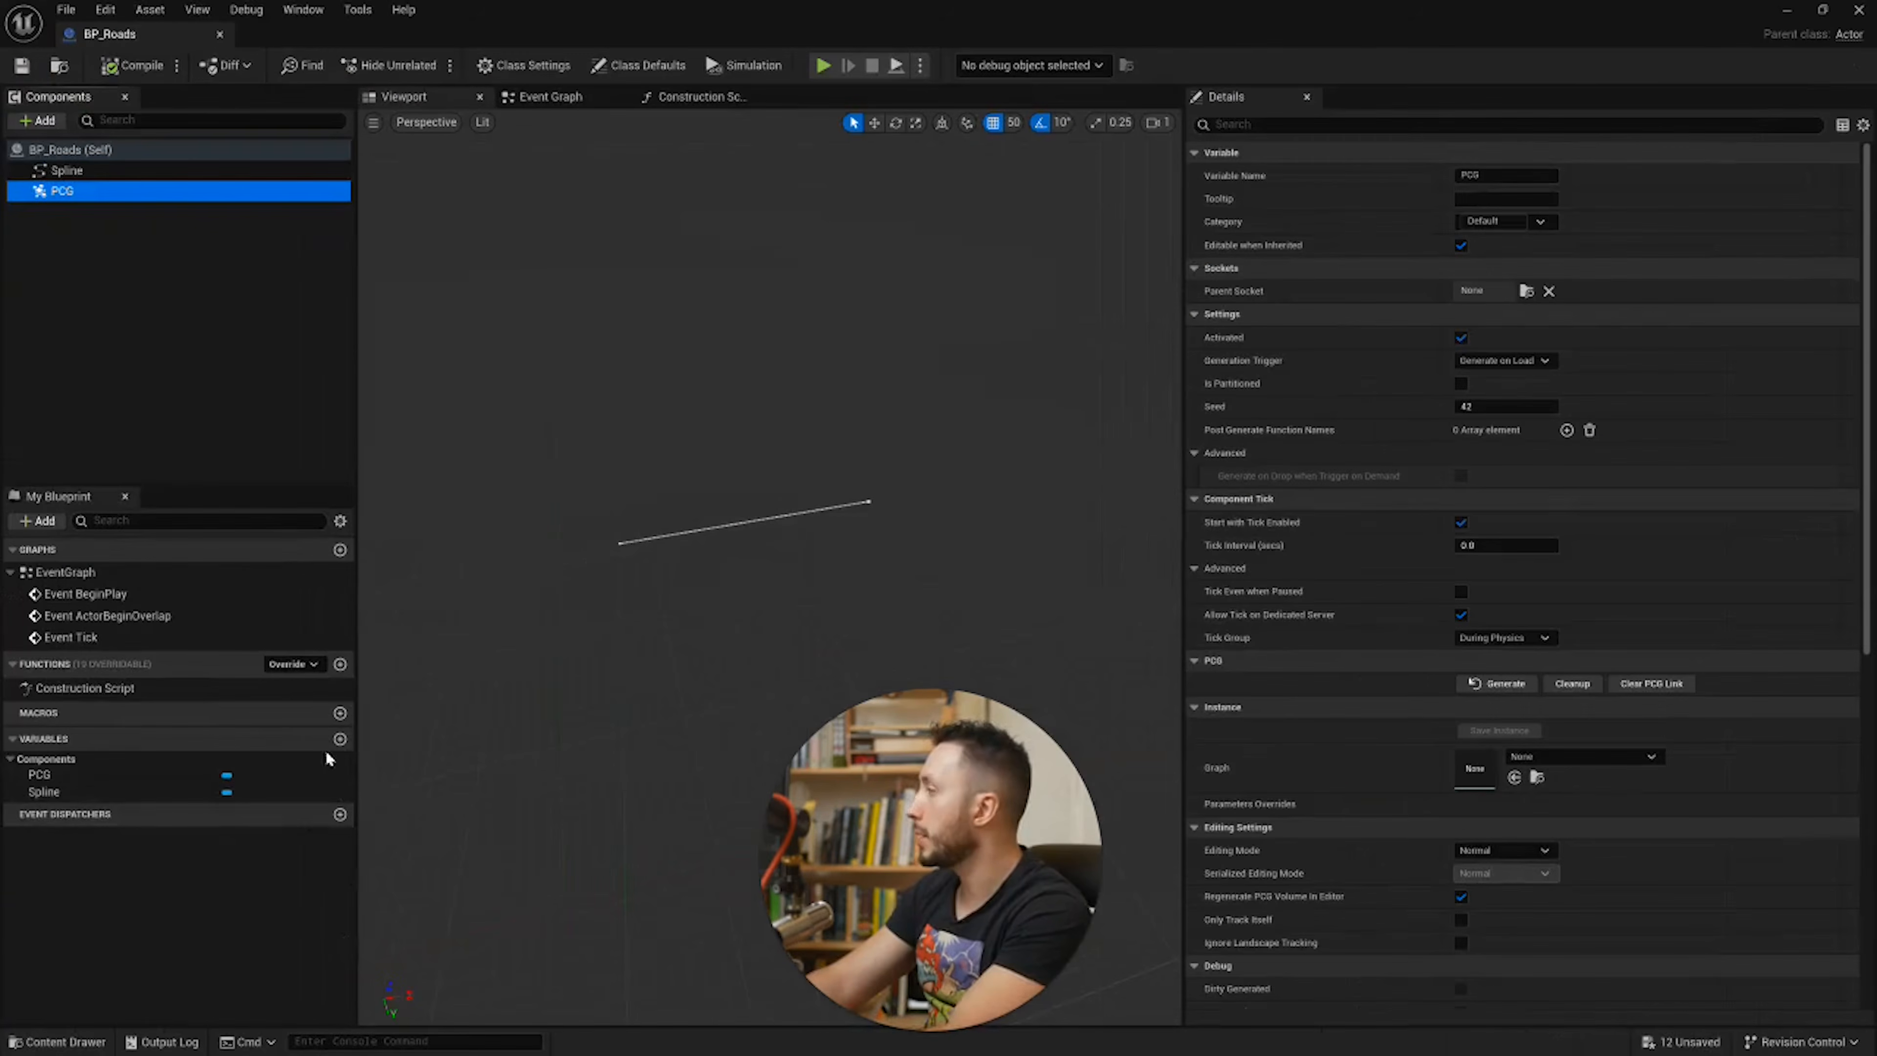
left_click_drag(868, 8, 1056, 133)
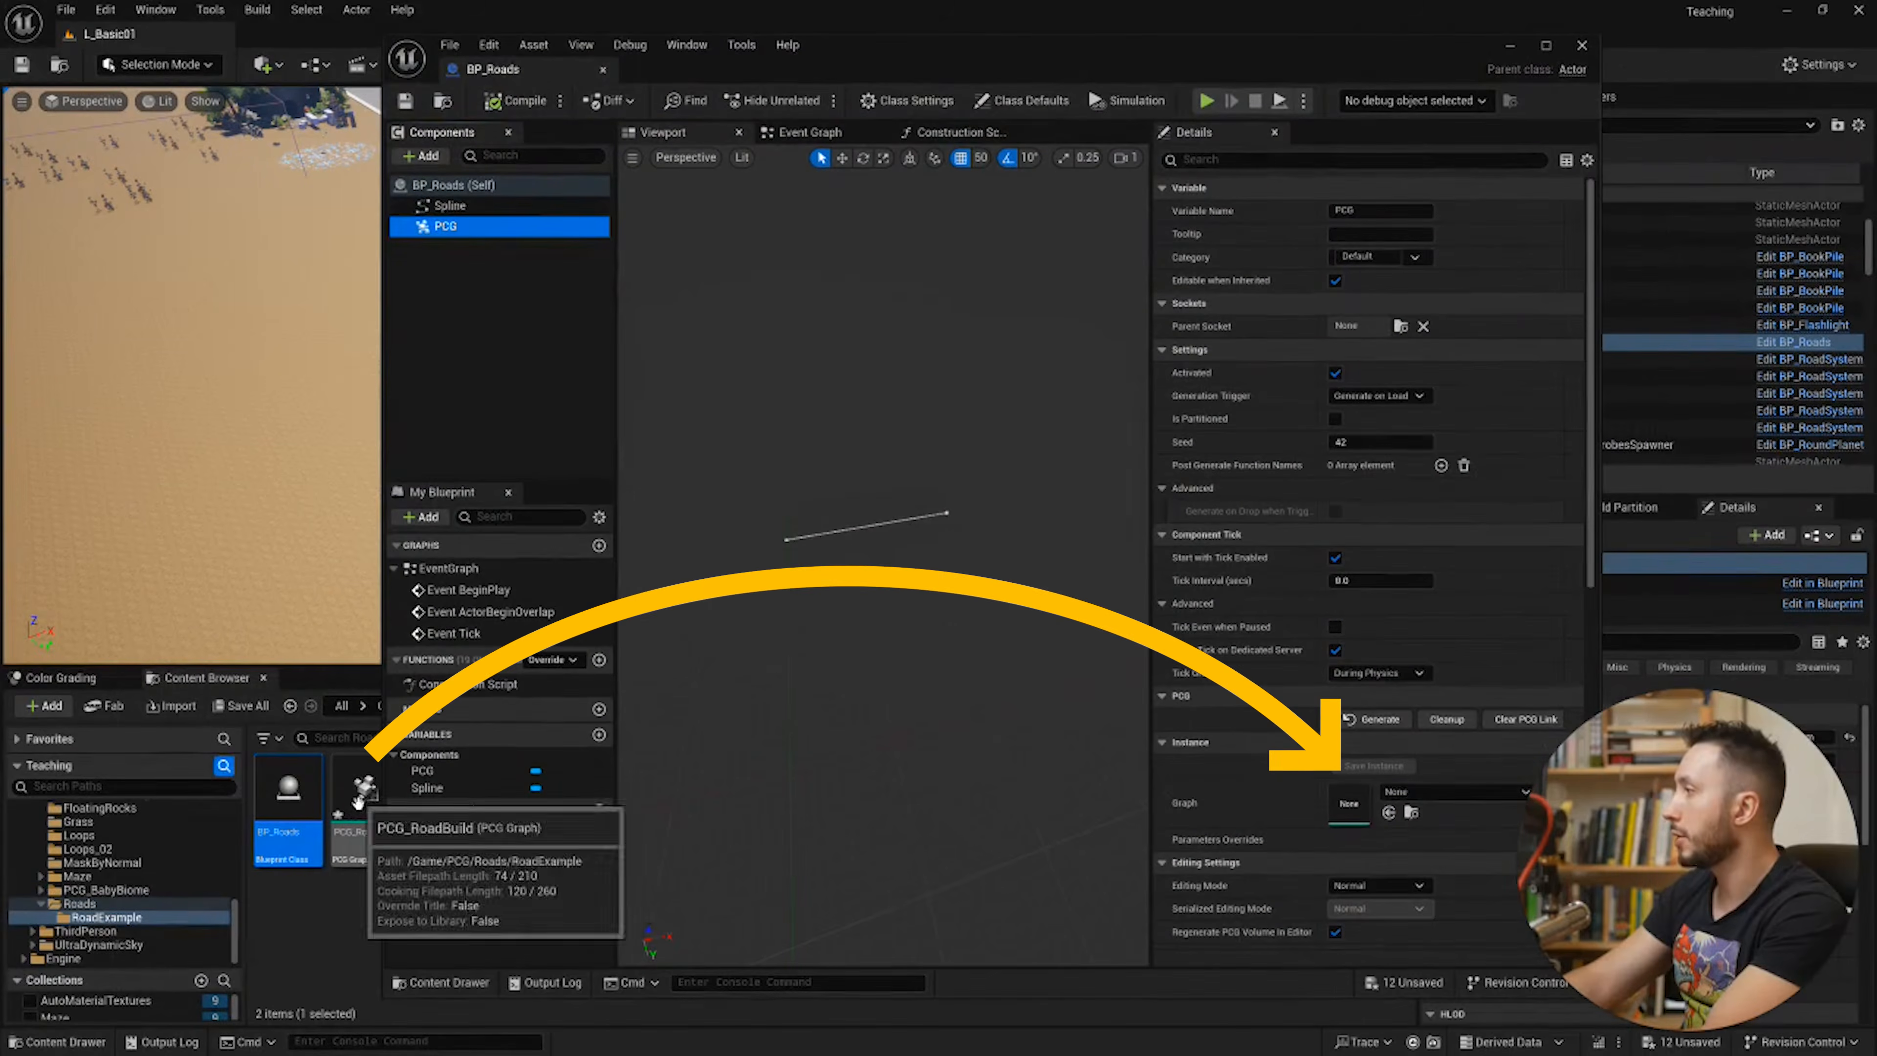
left_click_drag(360, 801, 1351, 792)
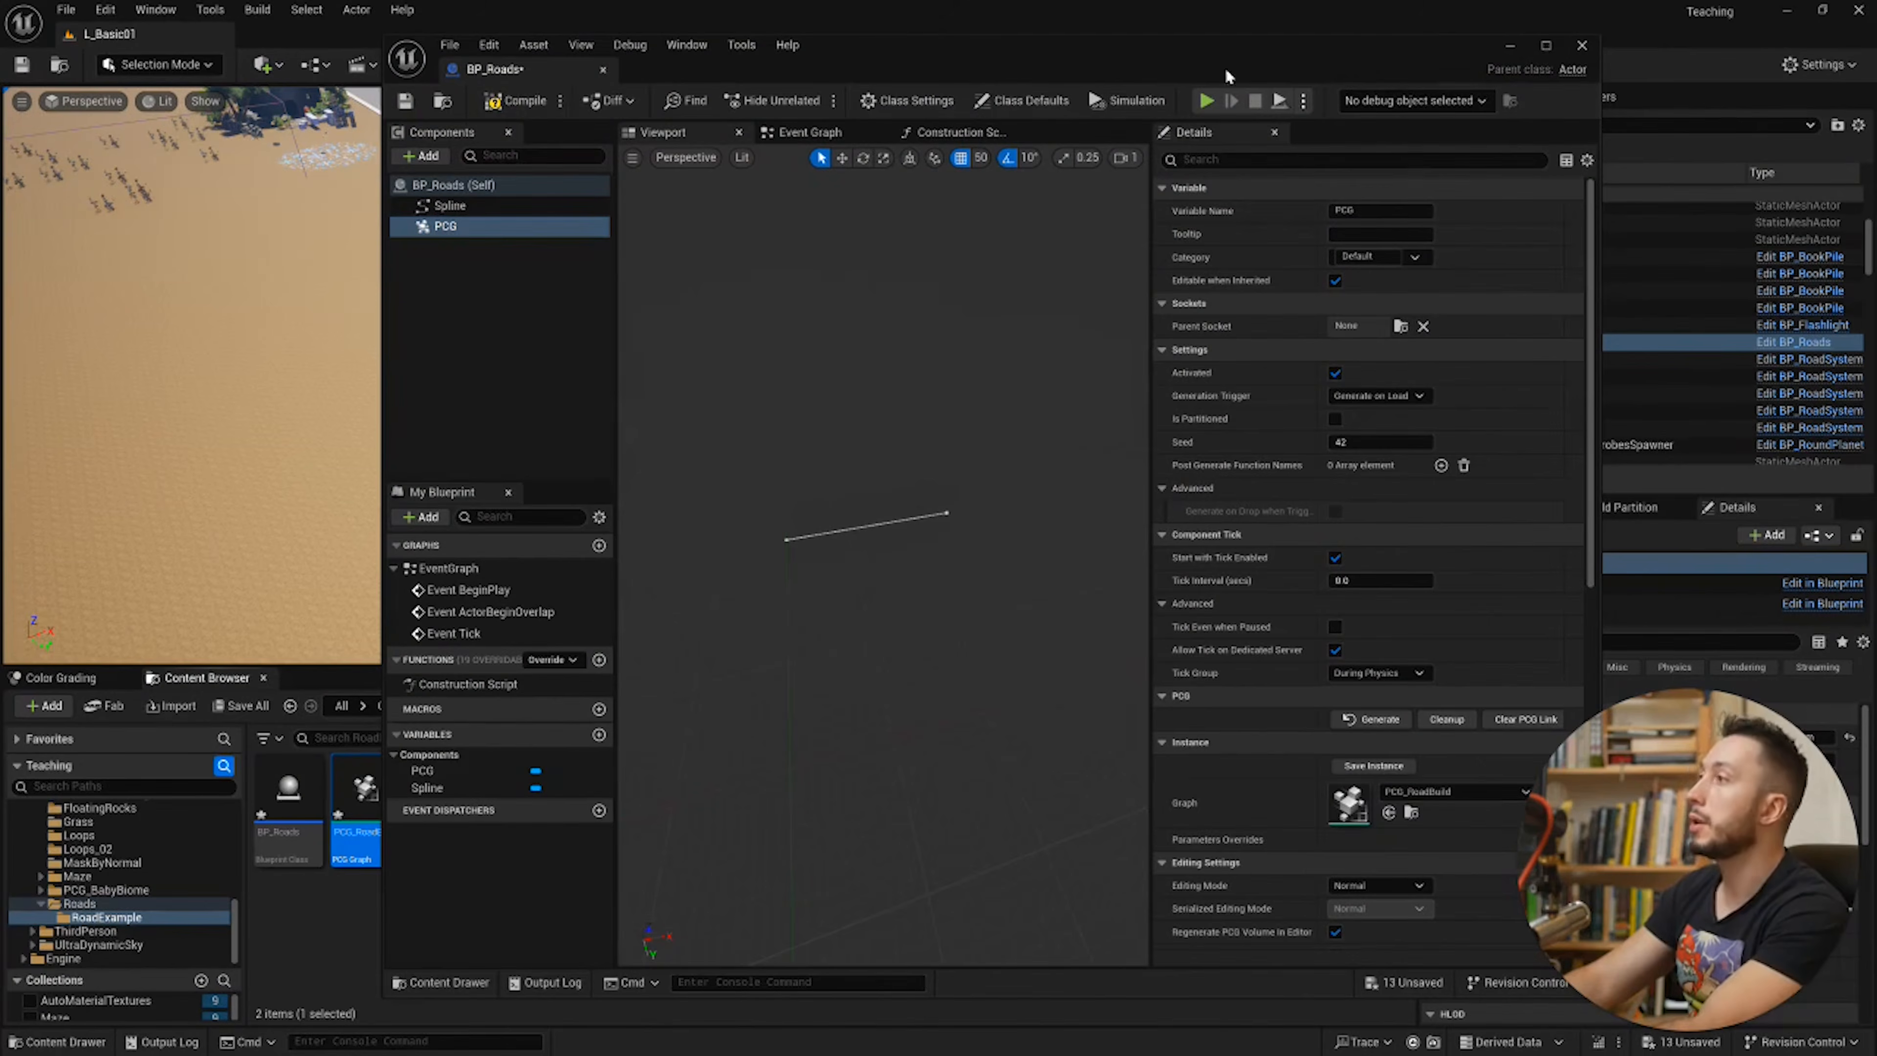
left_click_drag(1225, 75, 1066, 192)
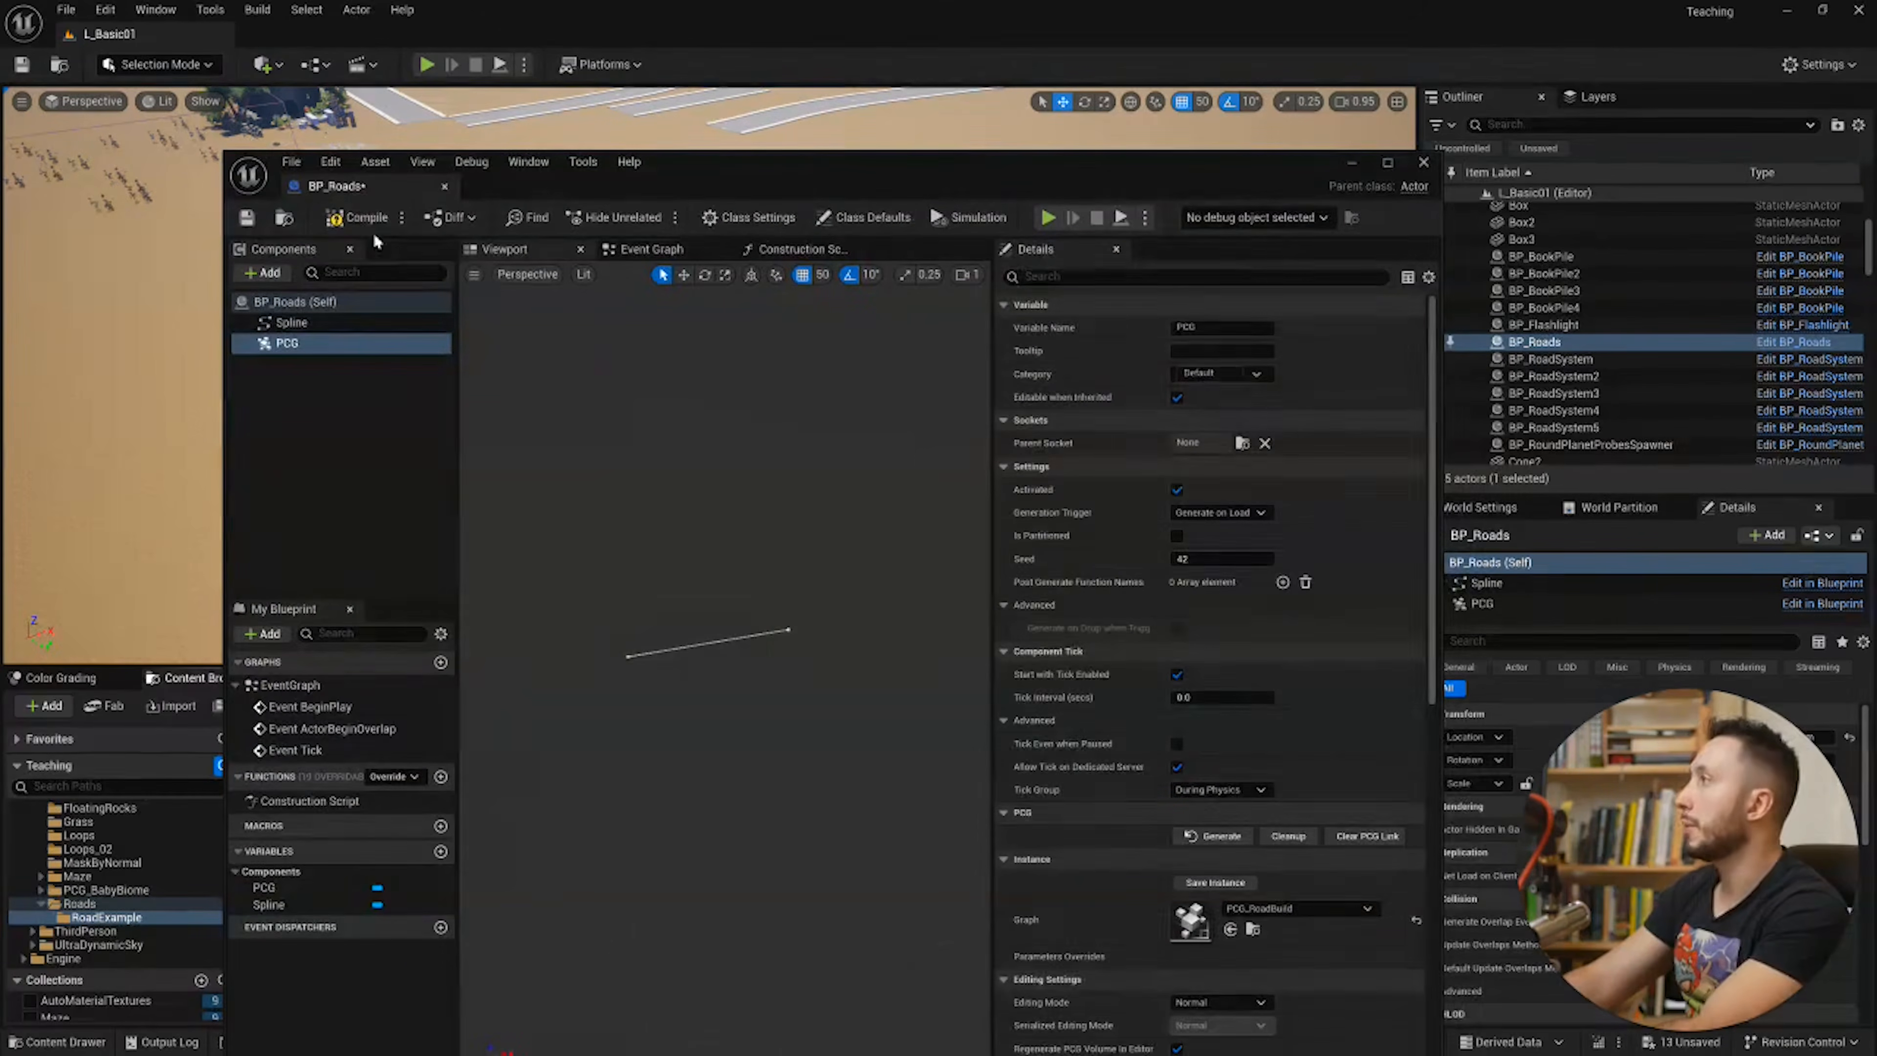
left_click(364, 219)
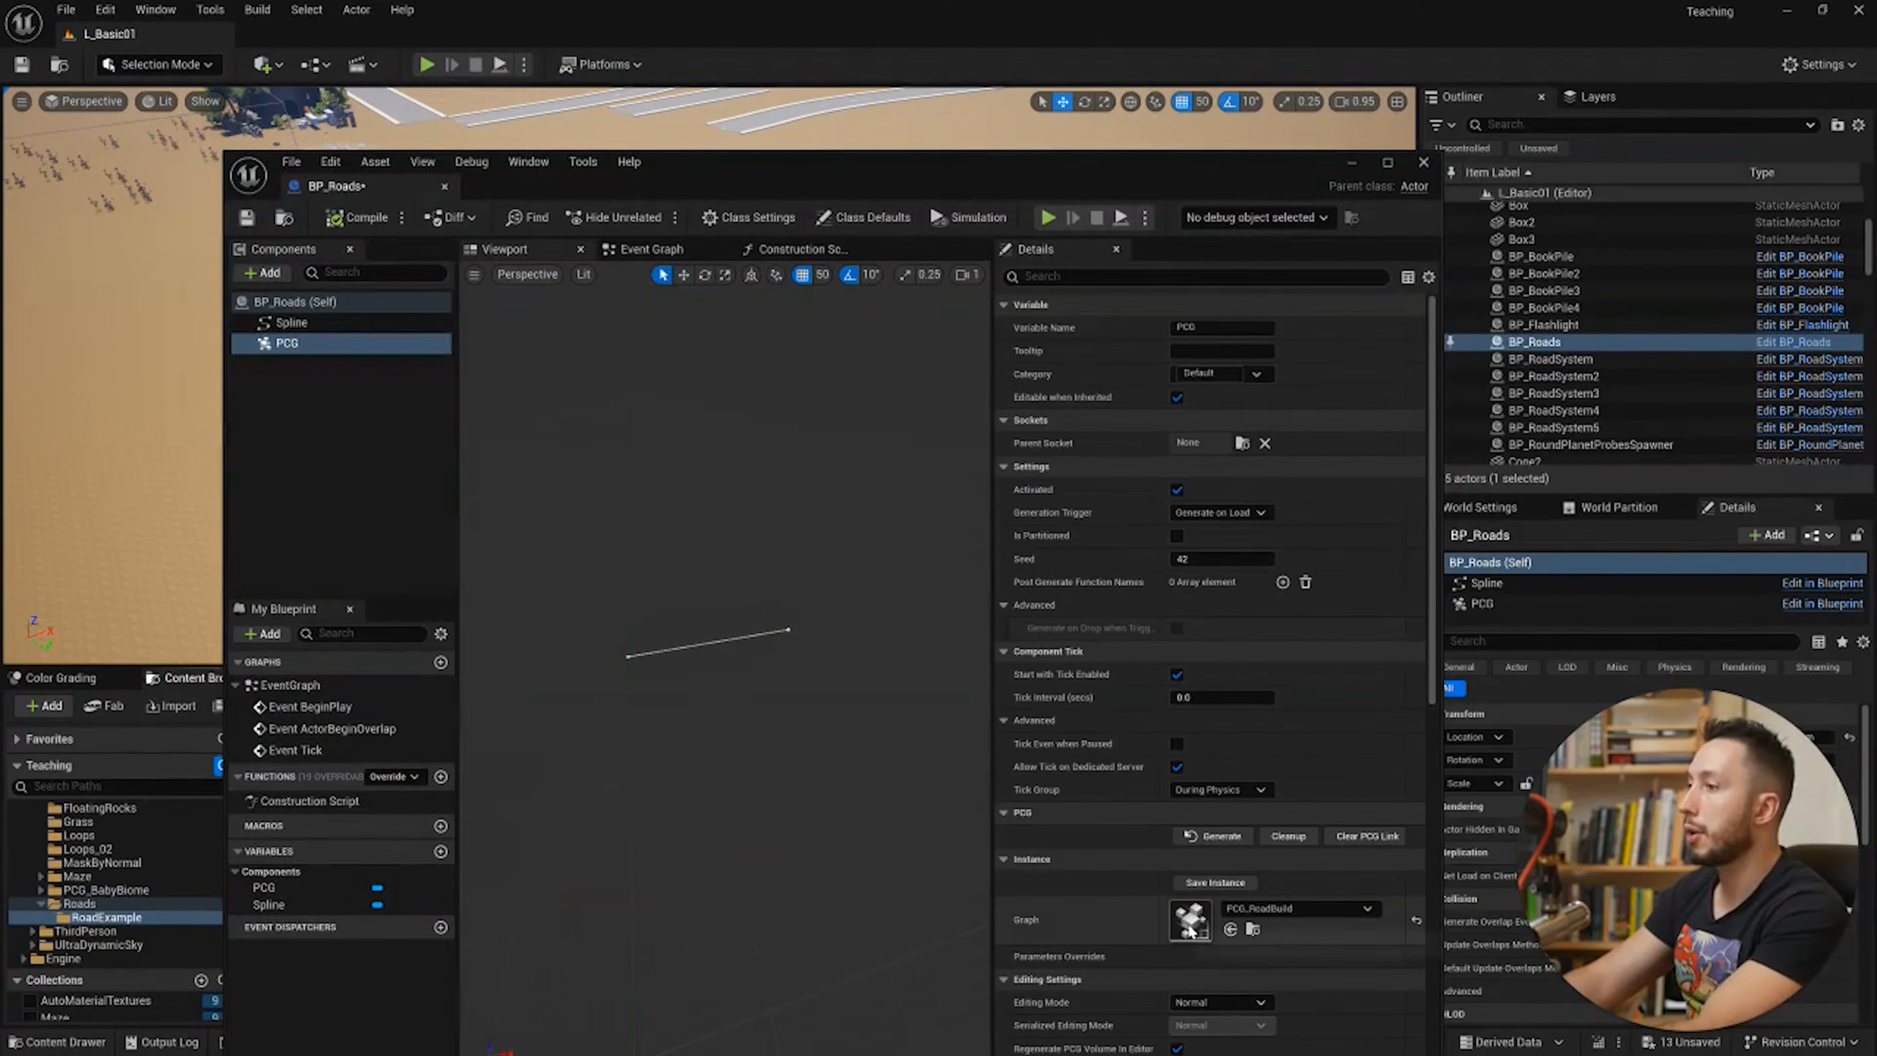
Step: Open the PCG_RoadBuild graph at full size and add a Get Spline Data node below the Input node
left_click_drag(775, 256, 525, 189)
left_click(1387, 163)
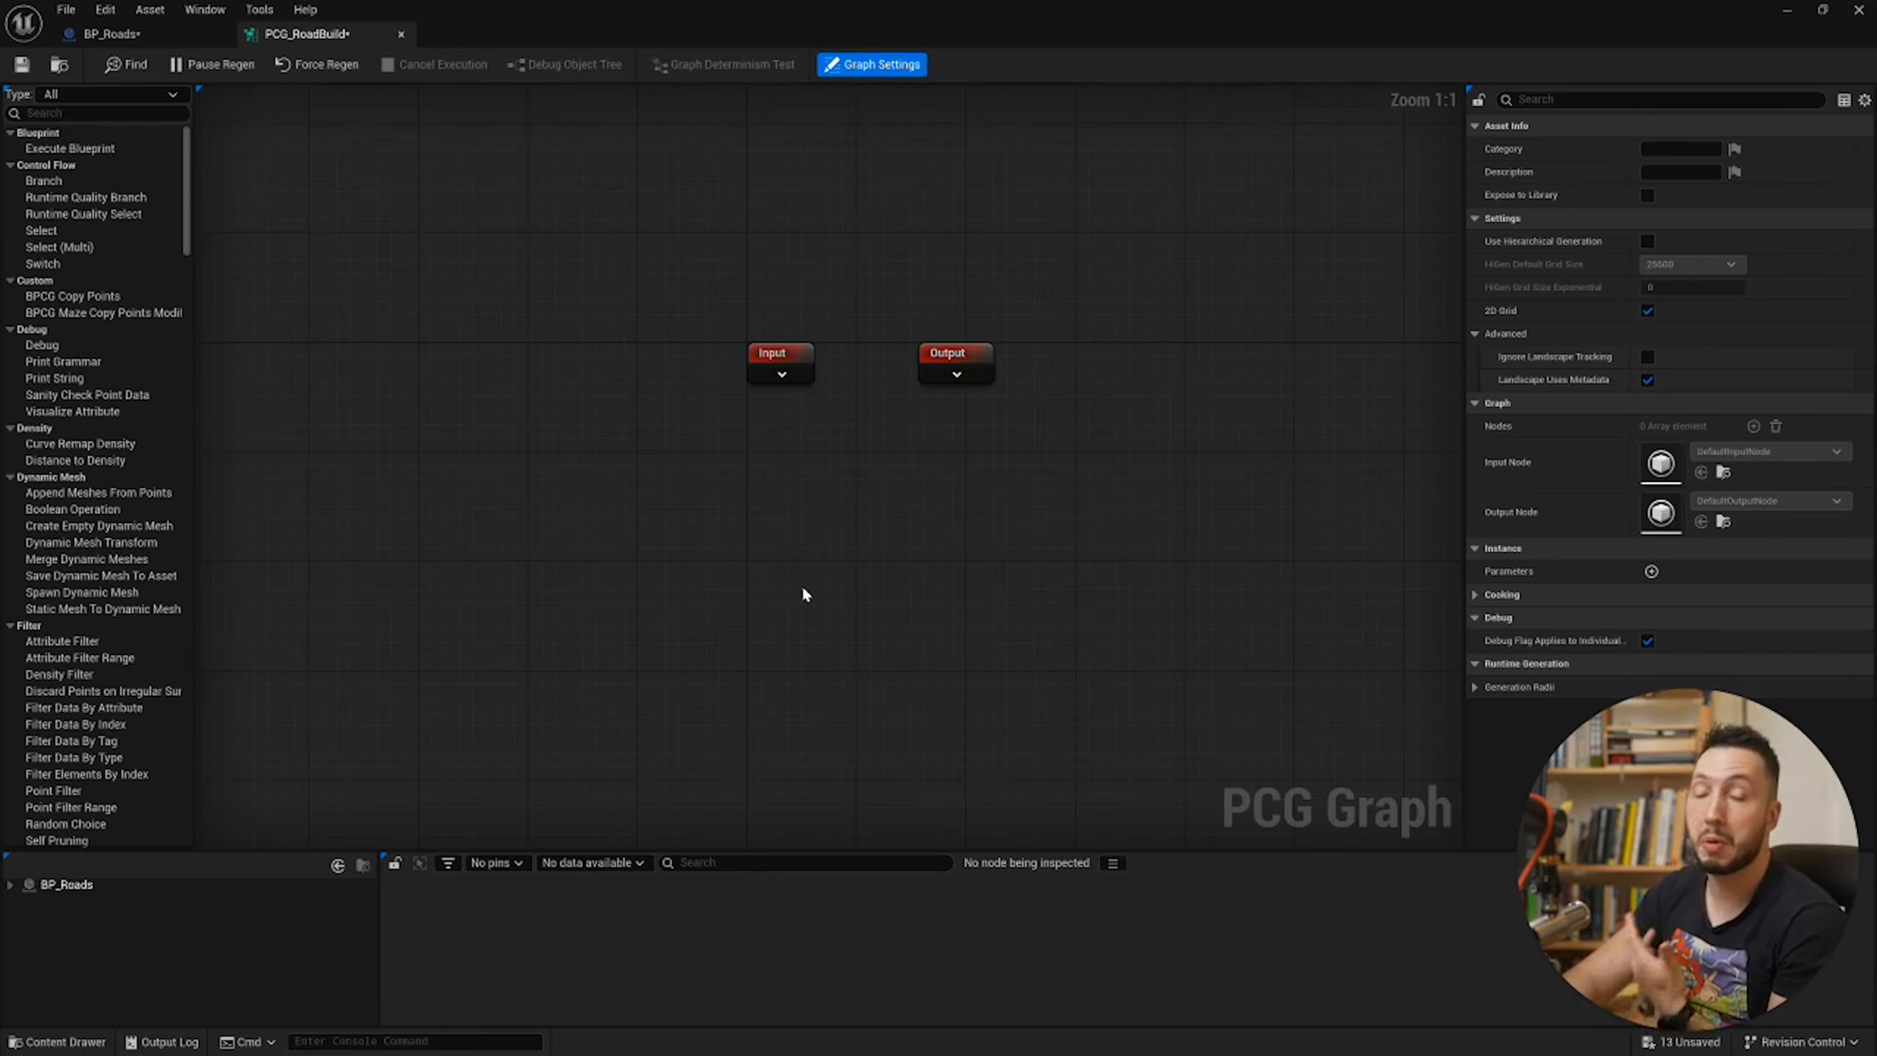
right_click(855, 493)
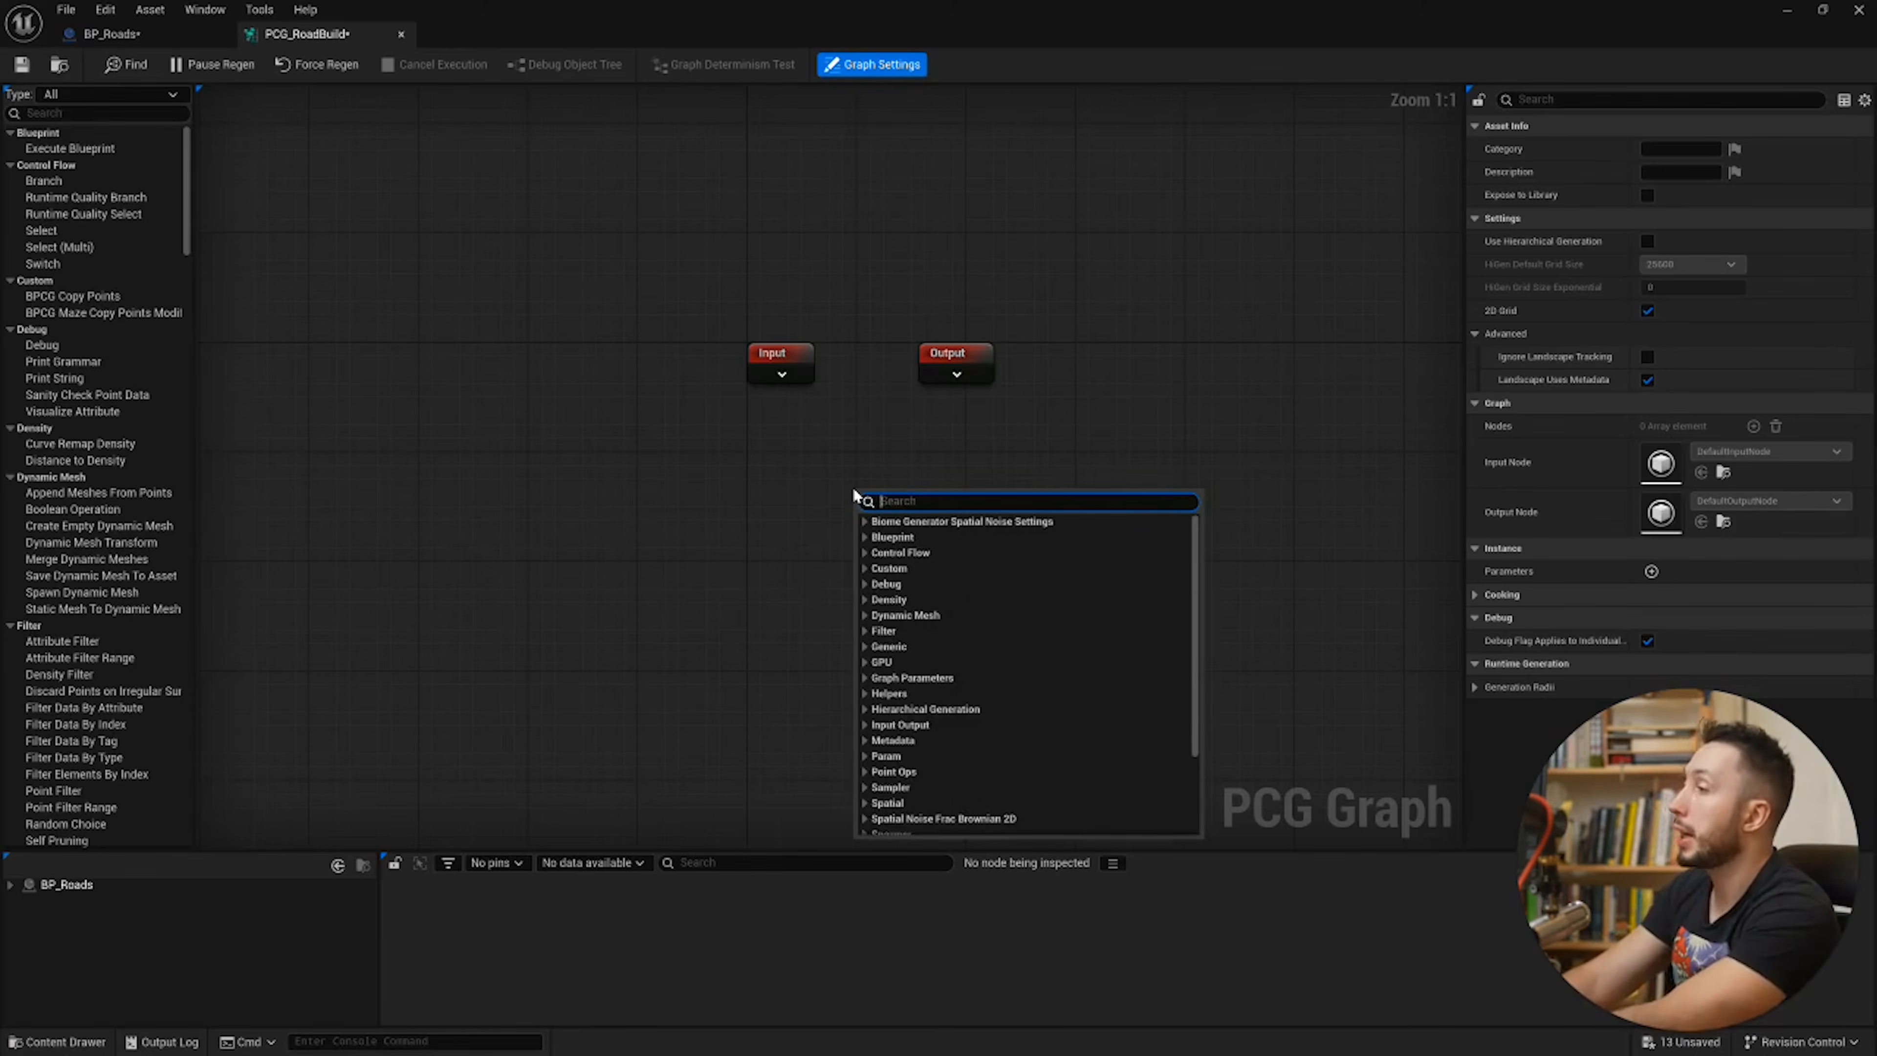
type("get spline")
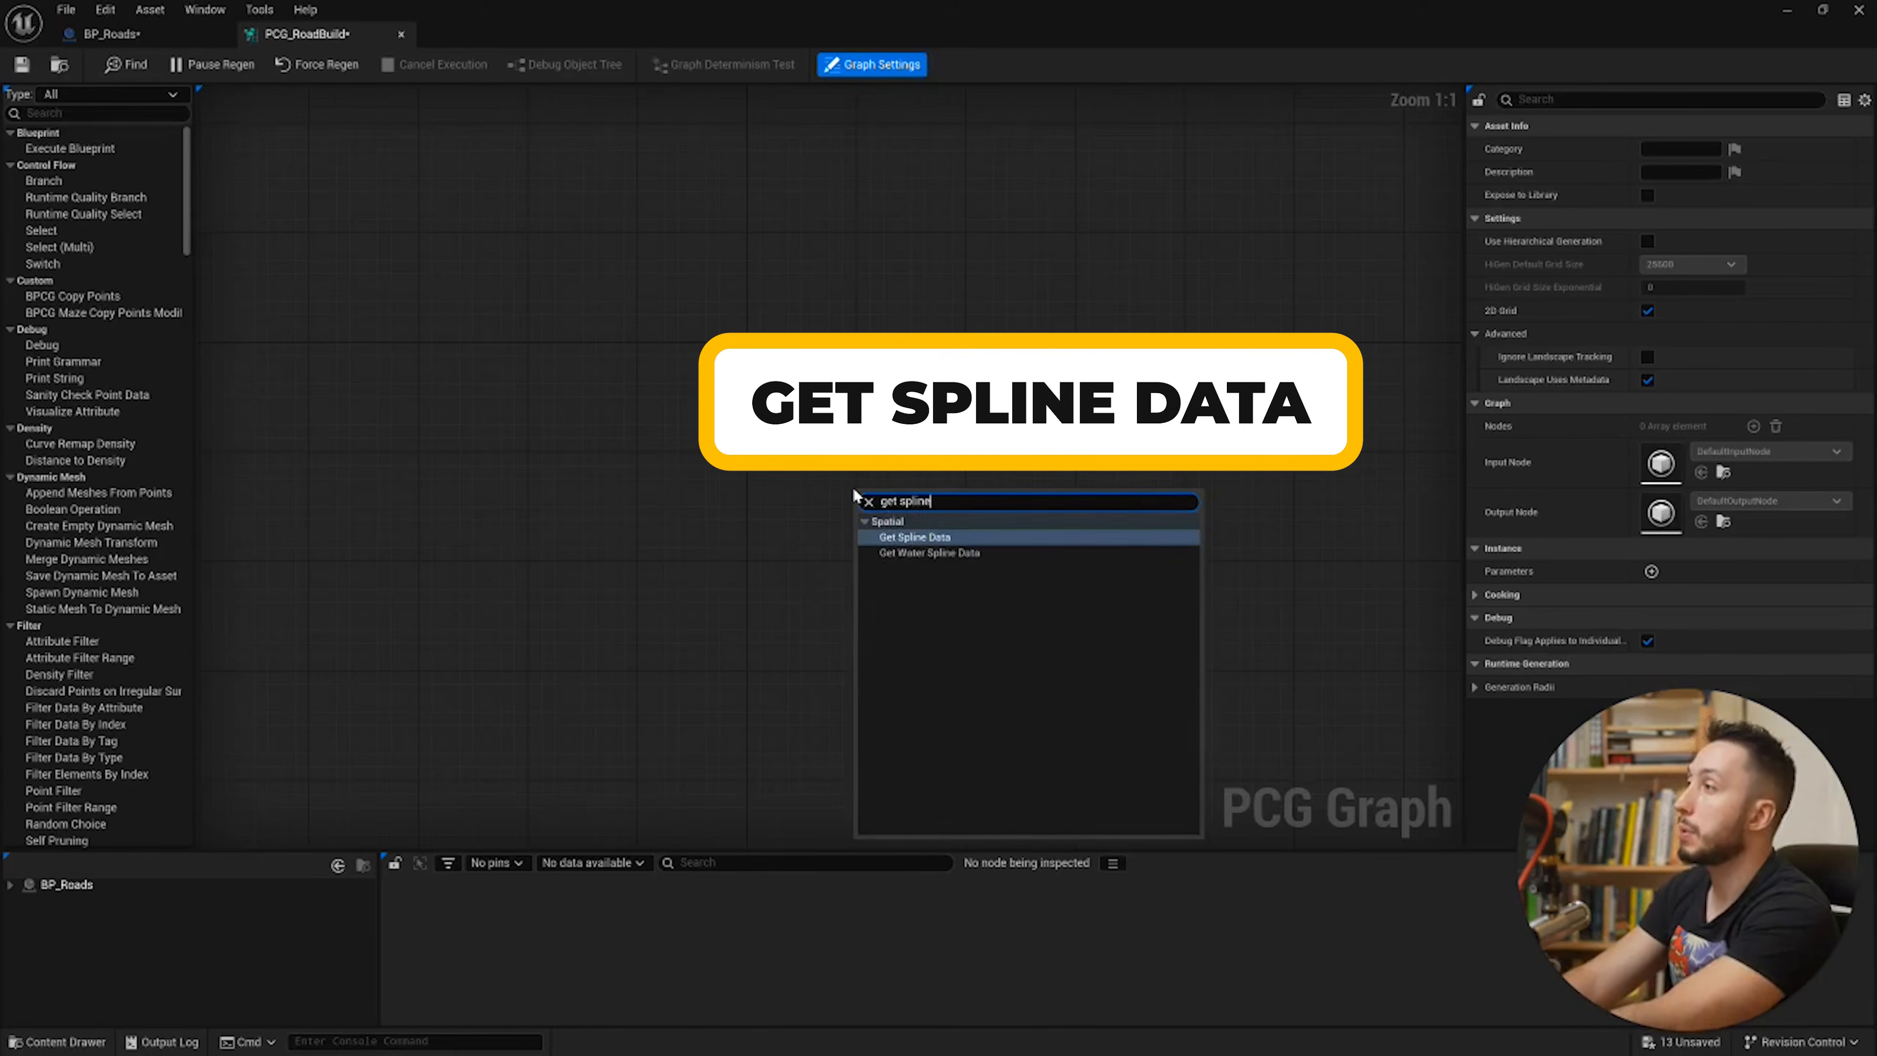
left_click(950, 538)
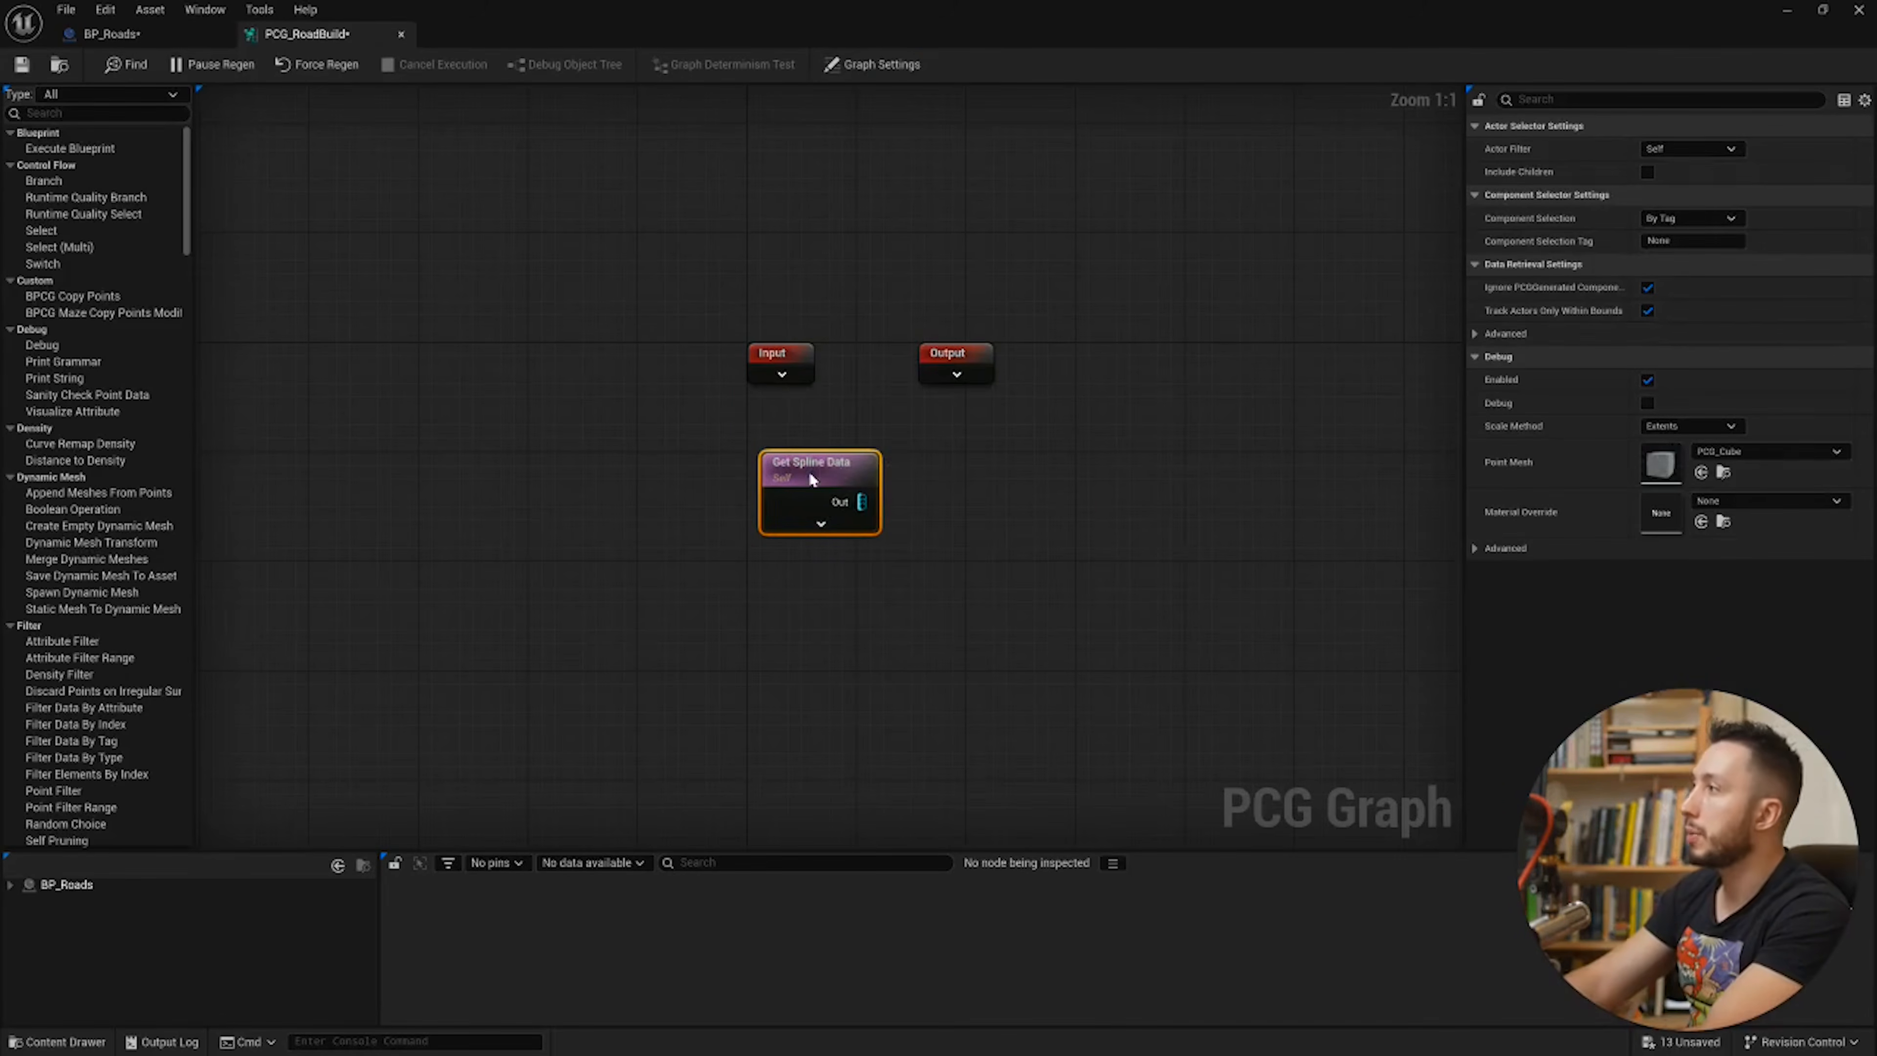
left_click_drag(811, 472, 826, 473)
Step: Inspect the Get Spline Data node's point attributes for the PCG component of BP_Roads
key("a")
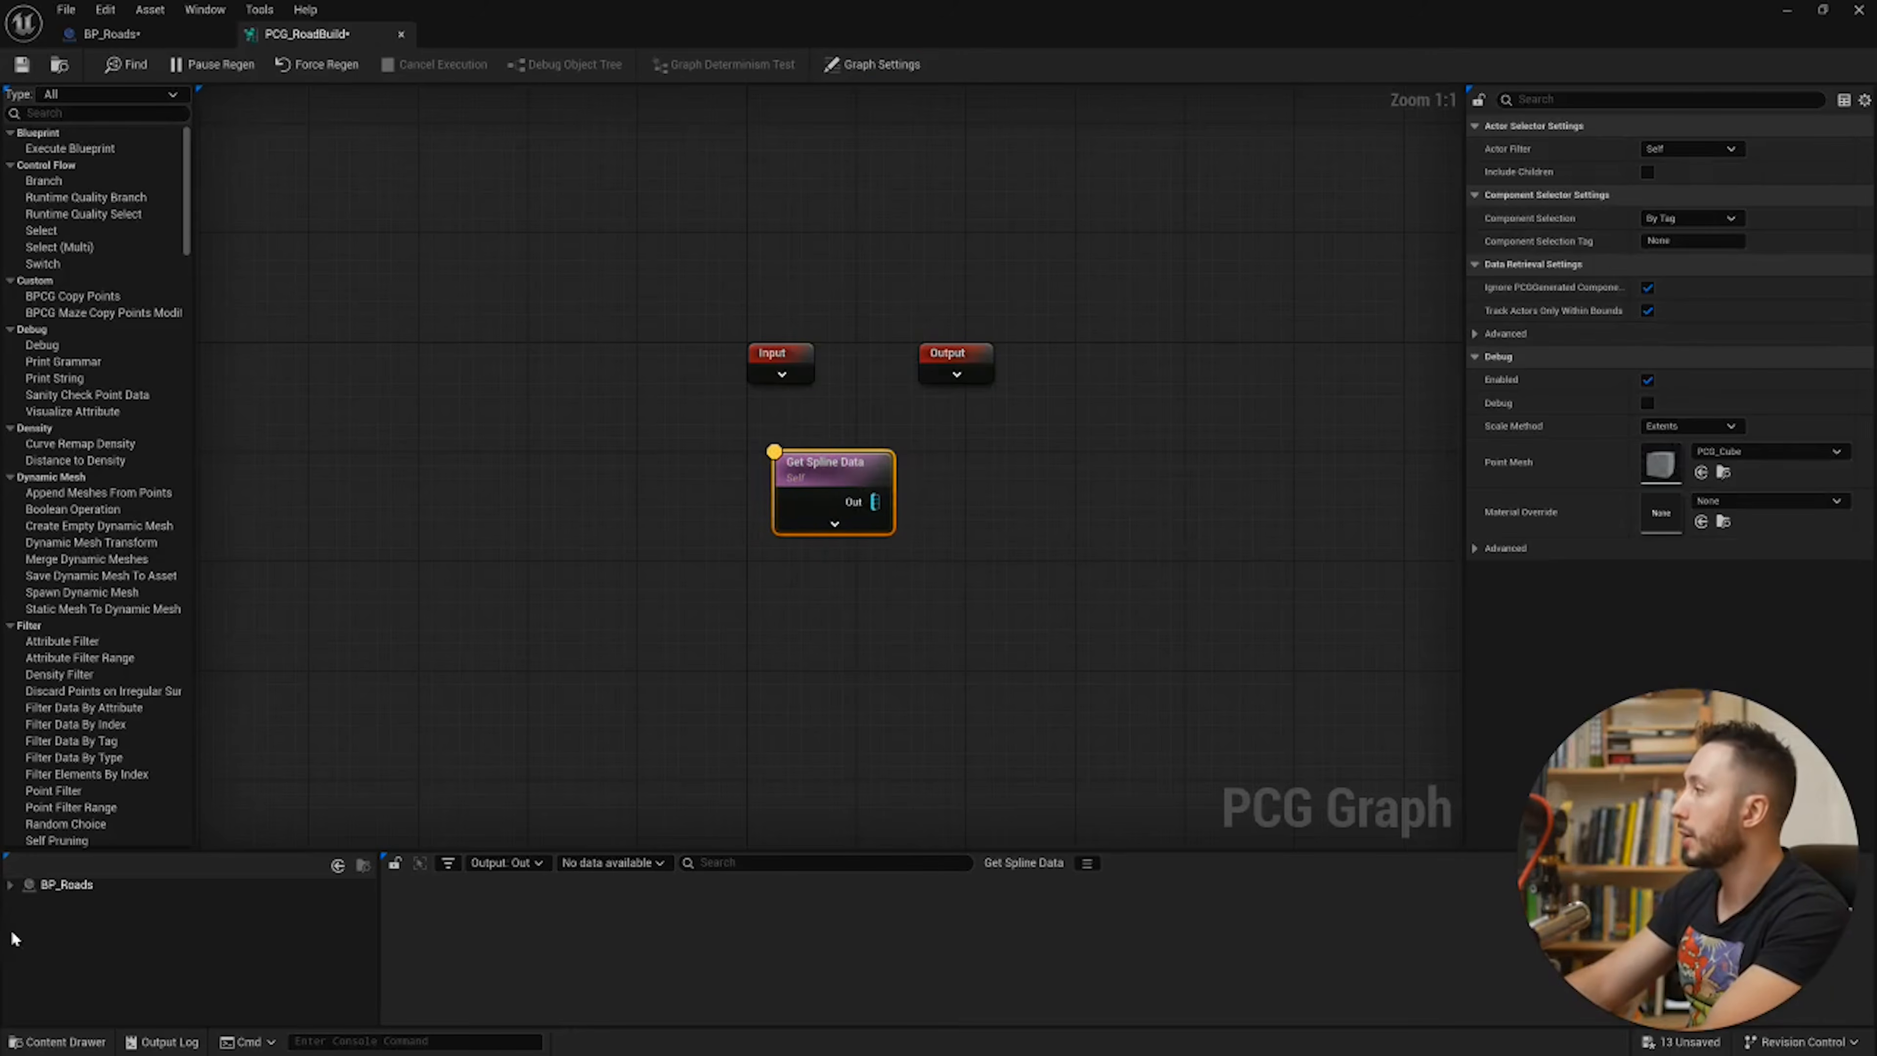
left_click(11, 885)
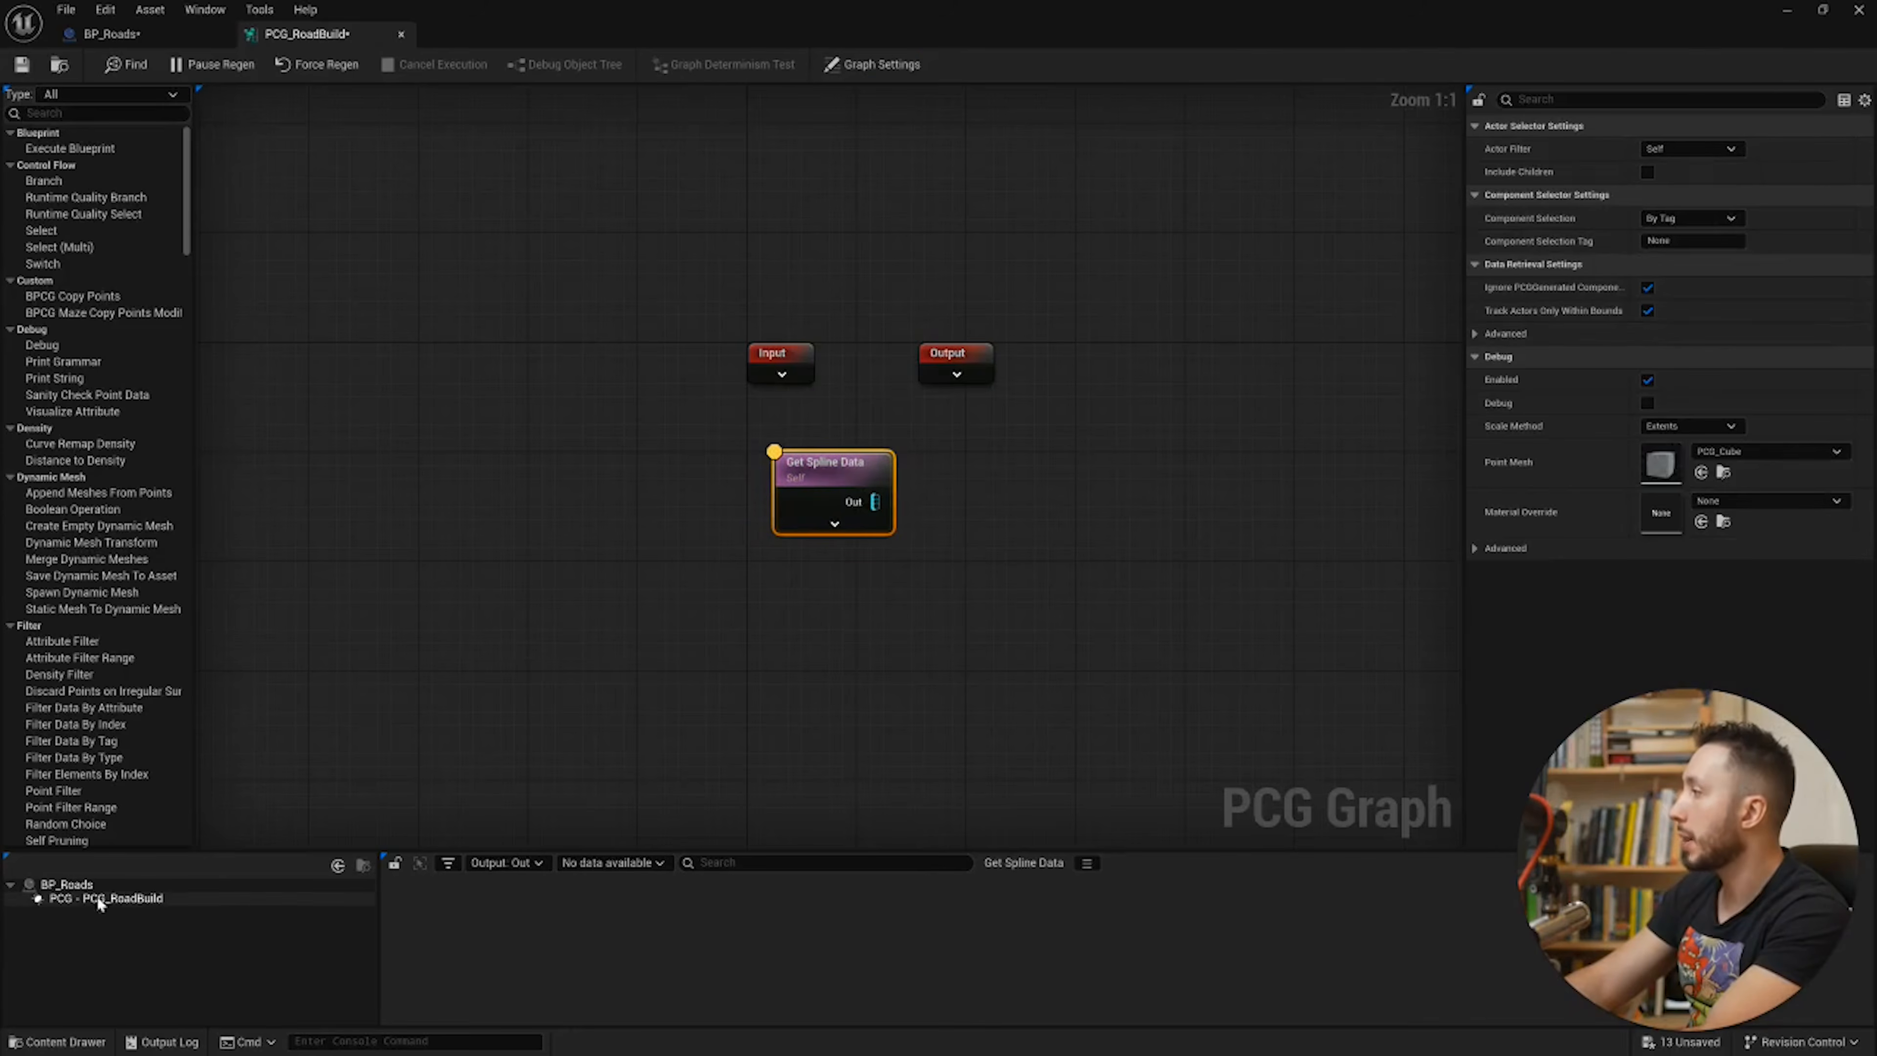
left_click(126, 900)
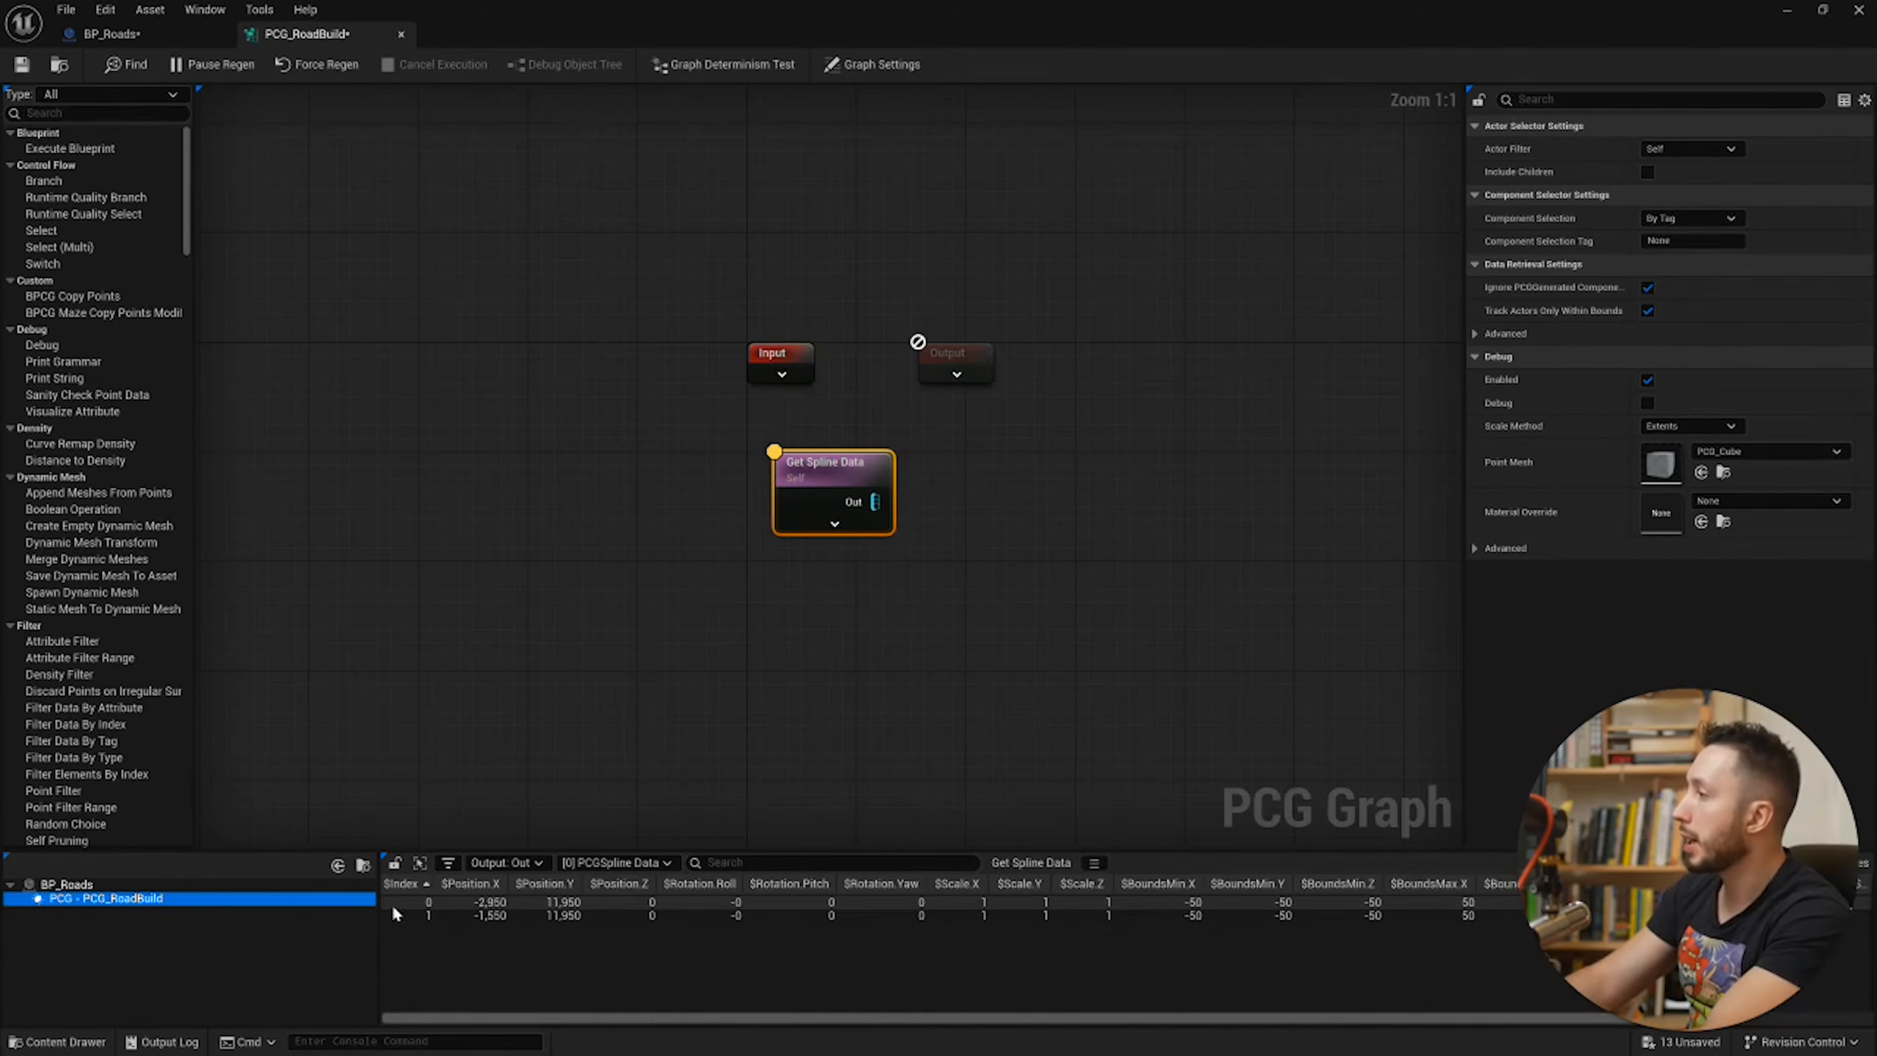
left_click_drag(671, 1020, 547, 1035)
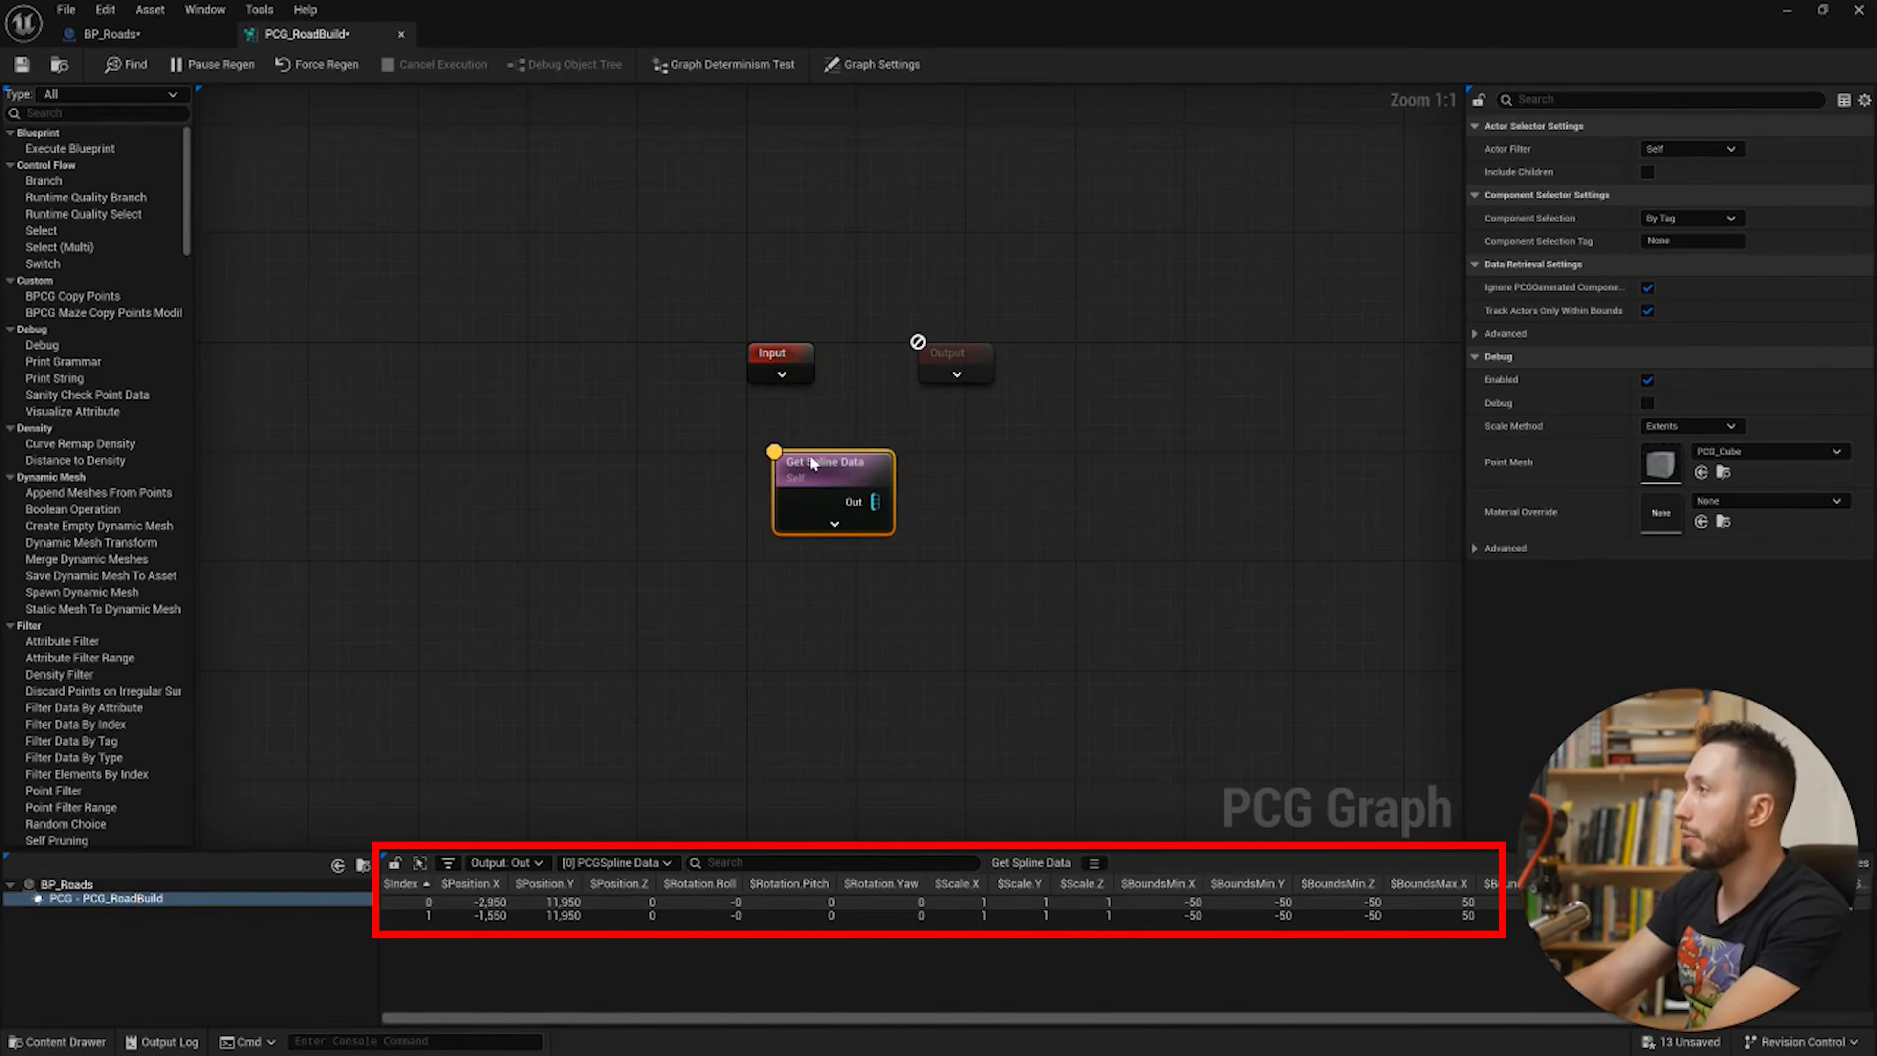
Step: Toggle inspection of the Get Spline Data node off and on, and compare its data for BP_Roads and its PCG component
key("a")
key("a")
key("a")
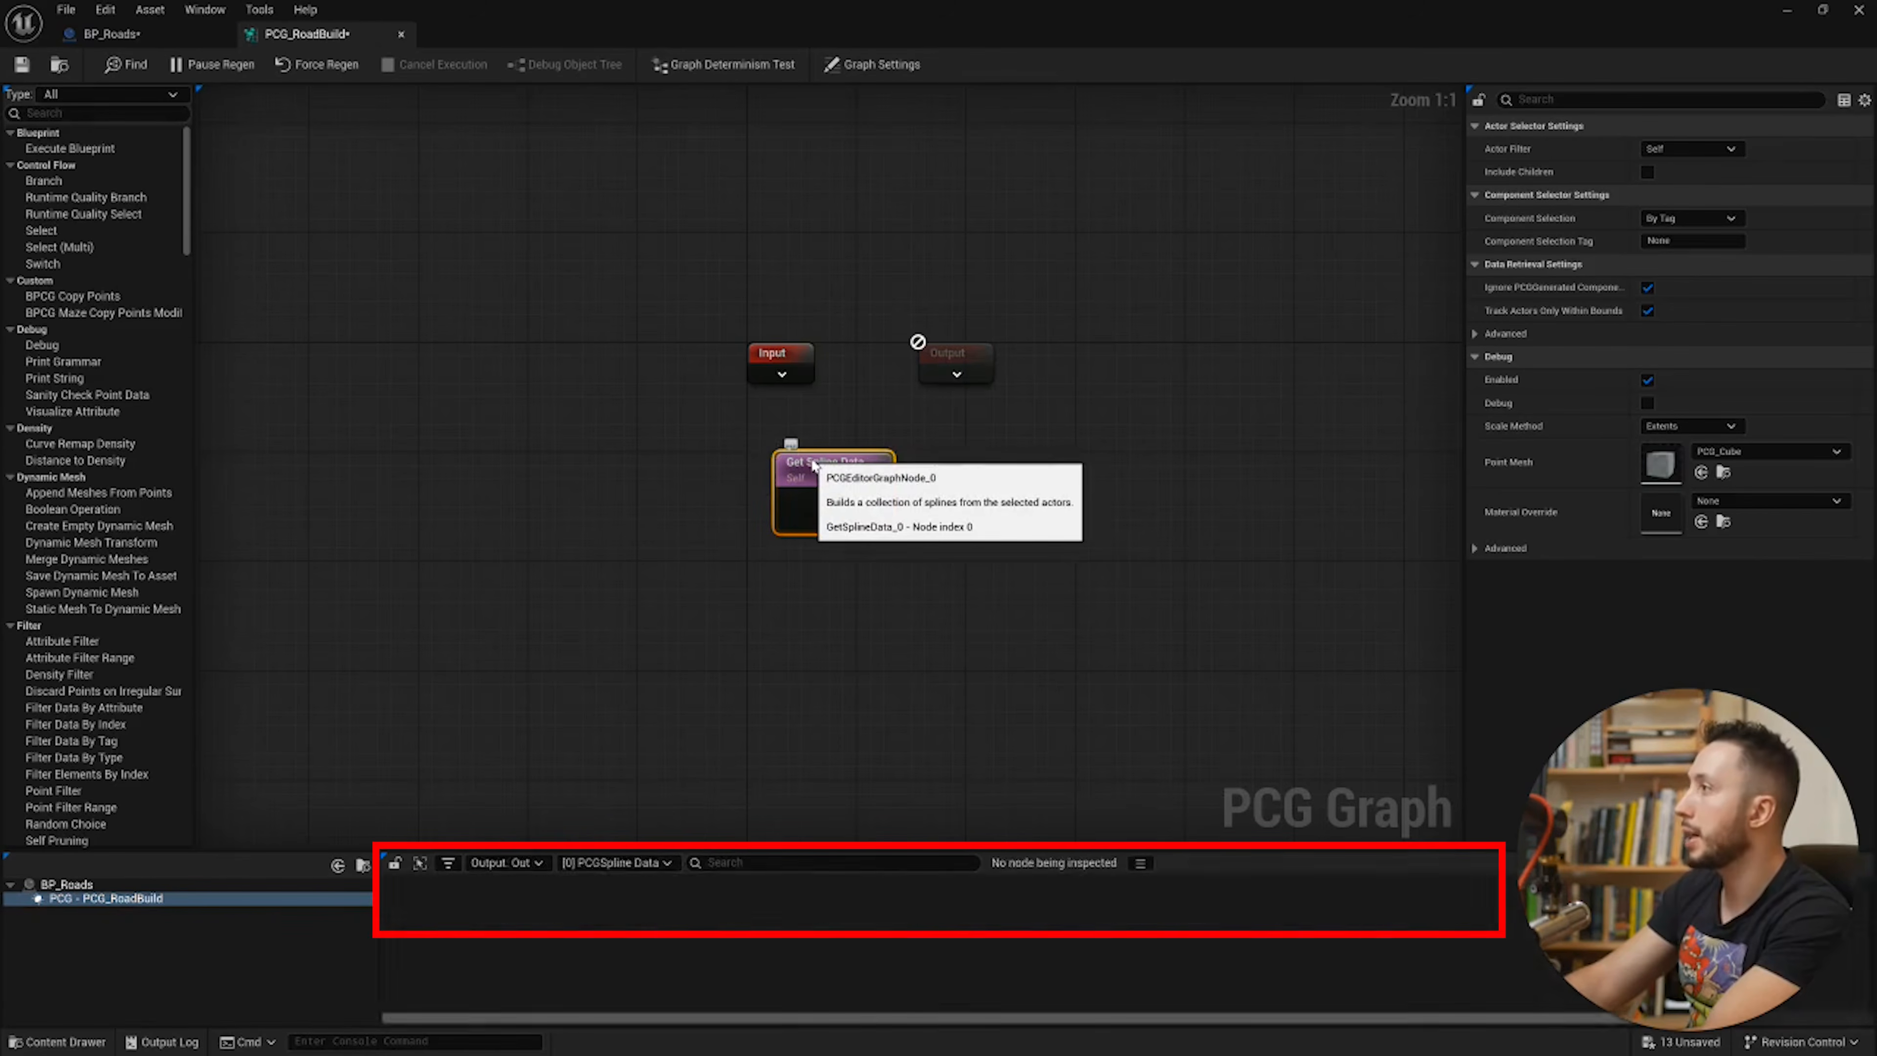
key("a")
key("a")
key("a")
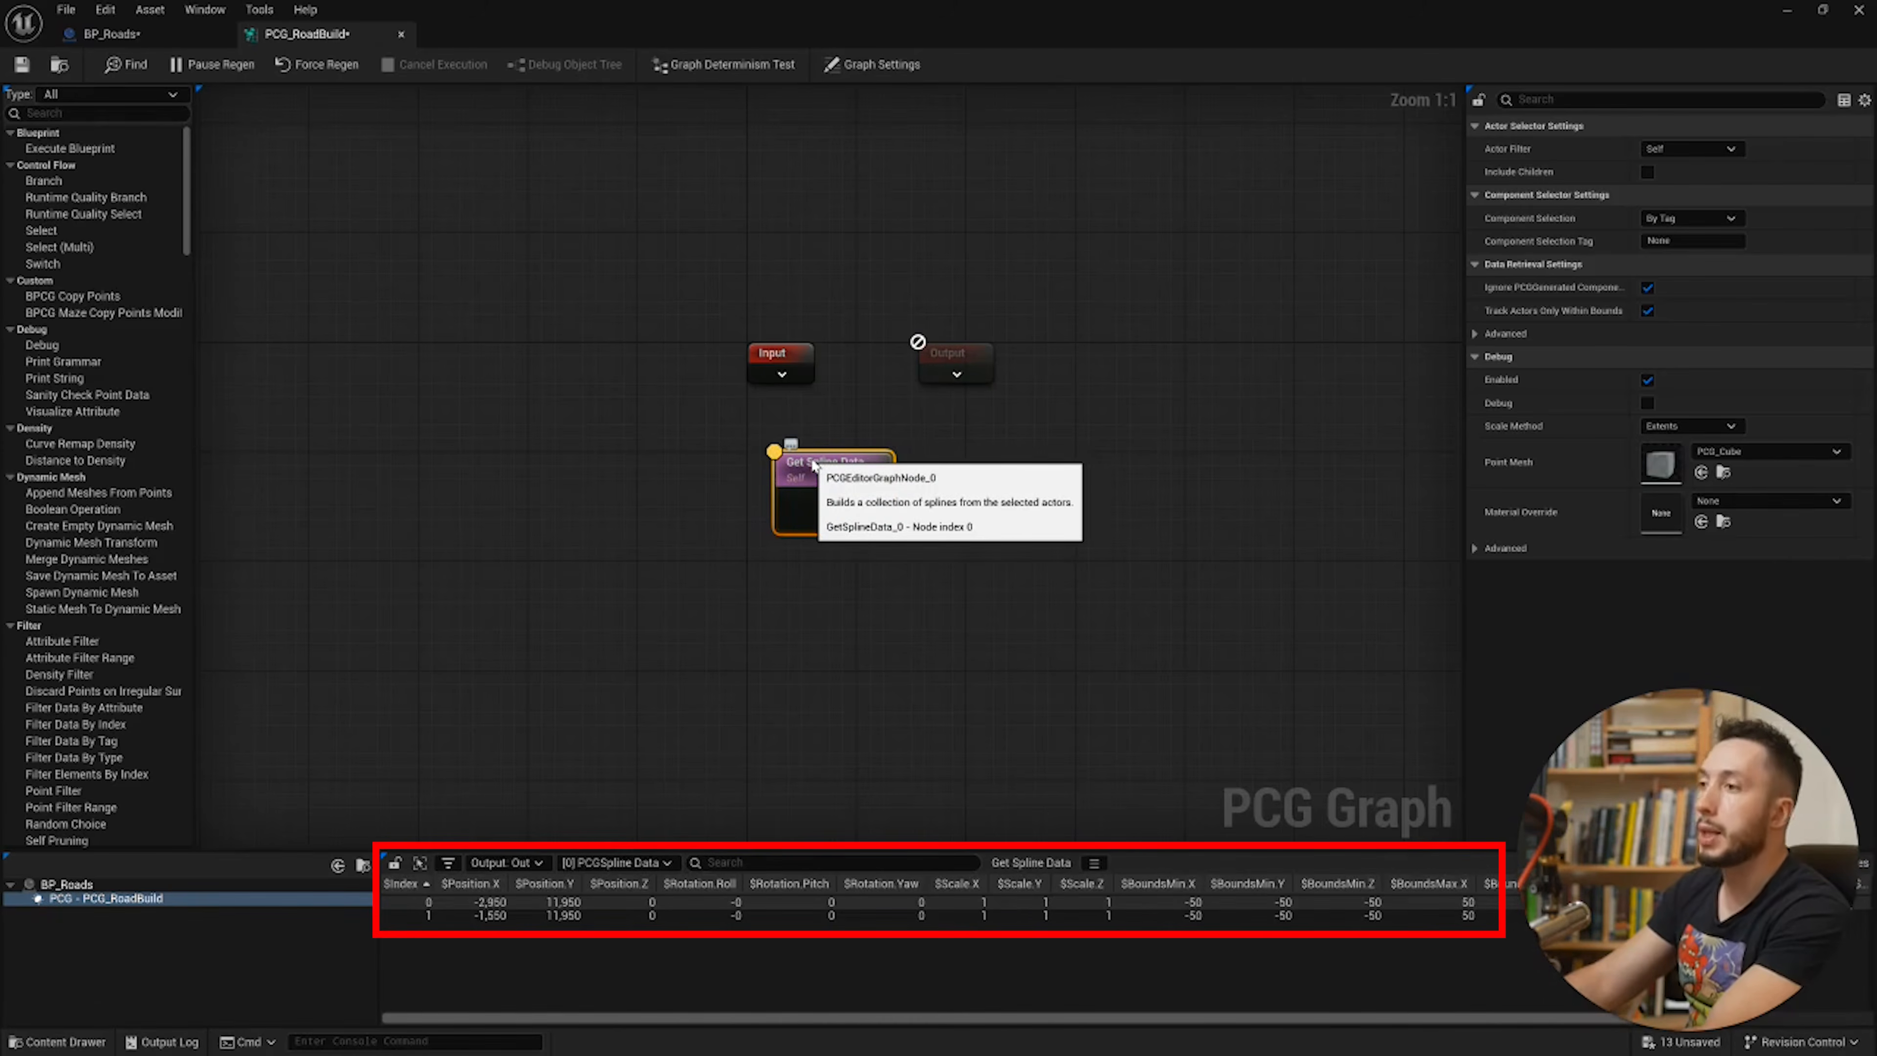
key("a")
key("a")
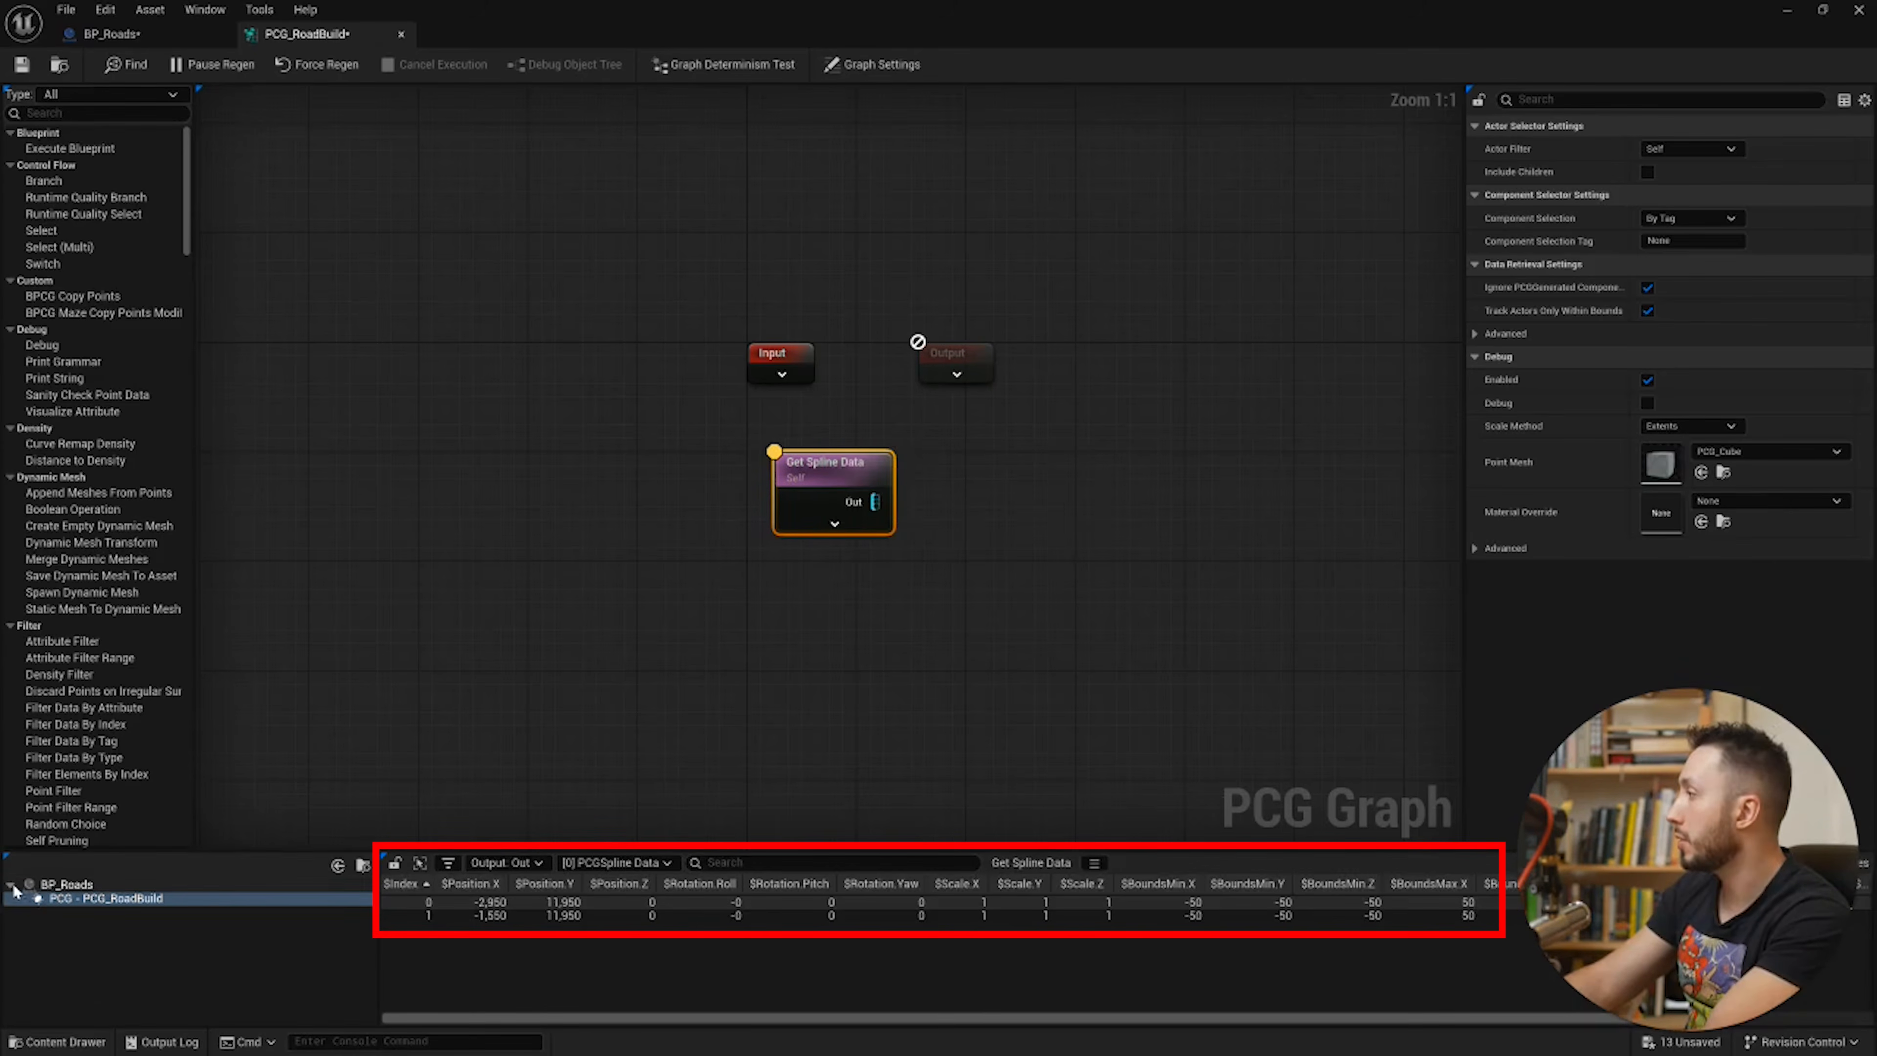
left_click(68, 885)
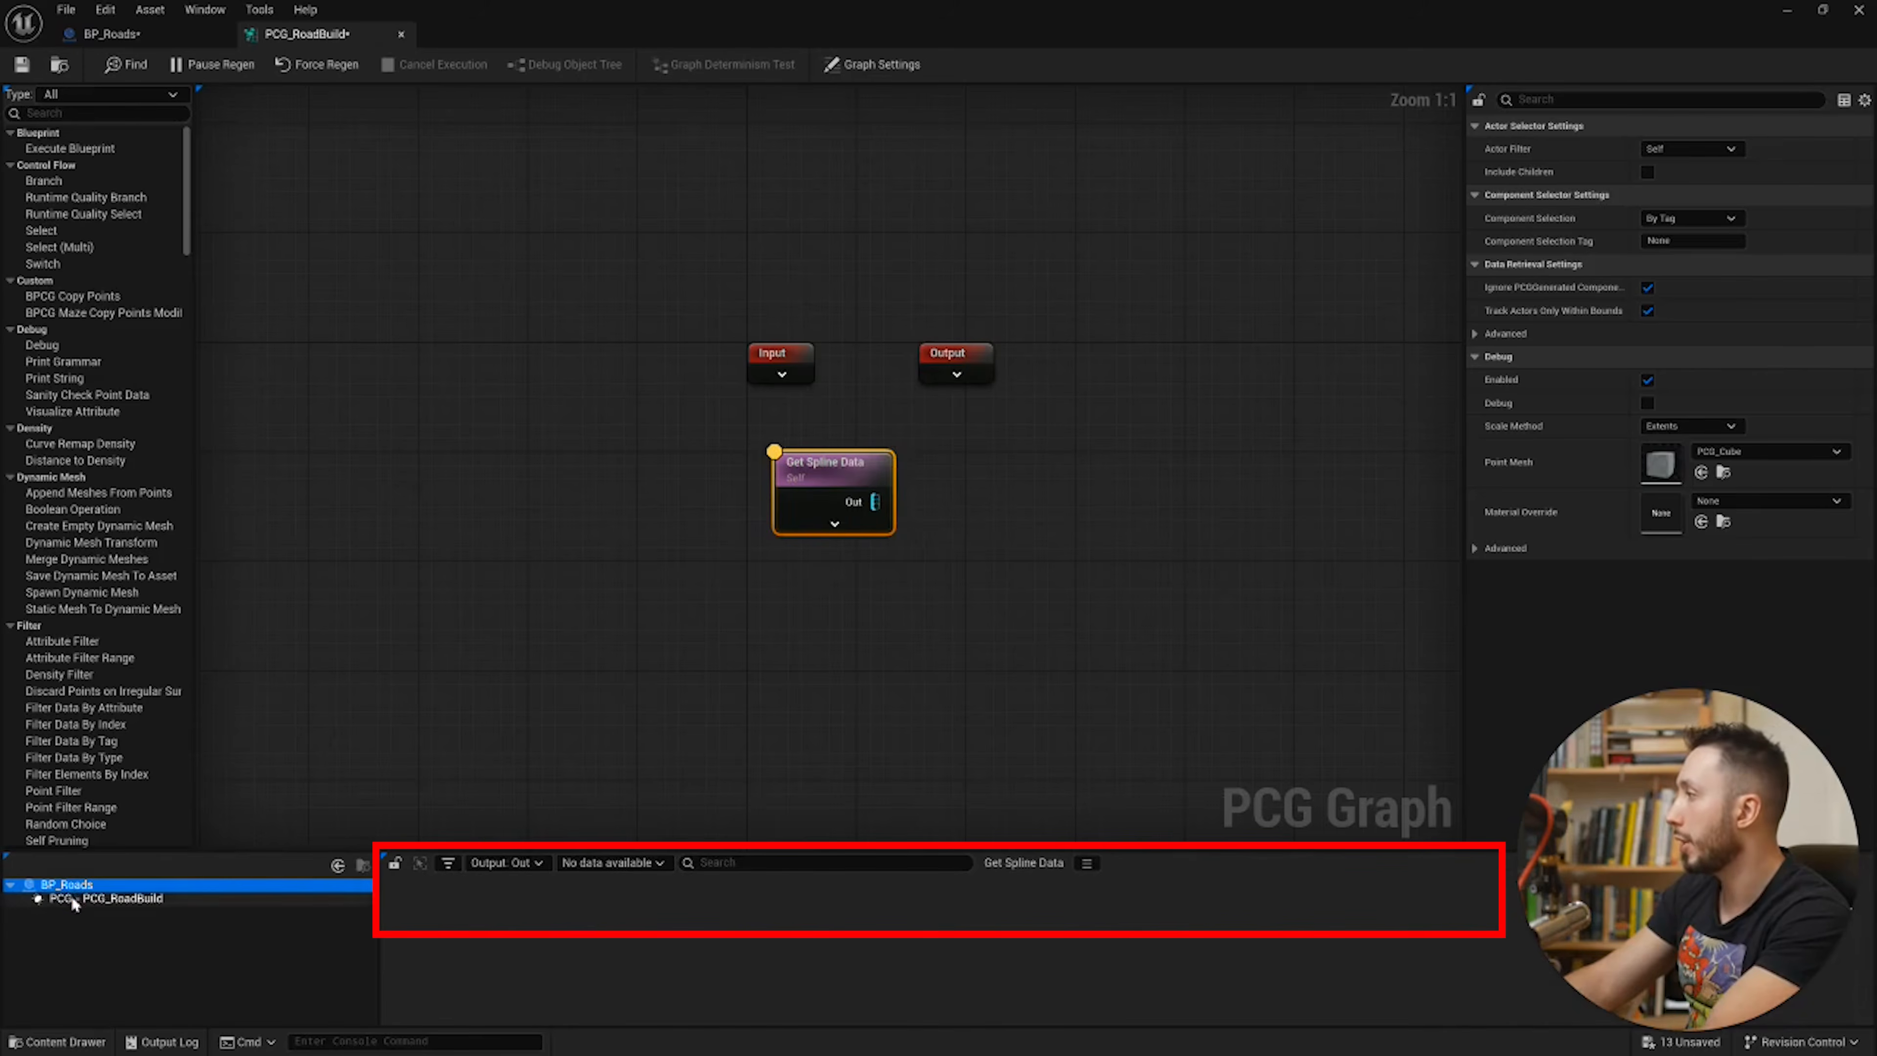
left_click(74, 899)
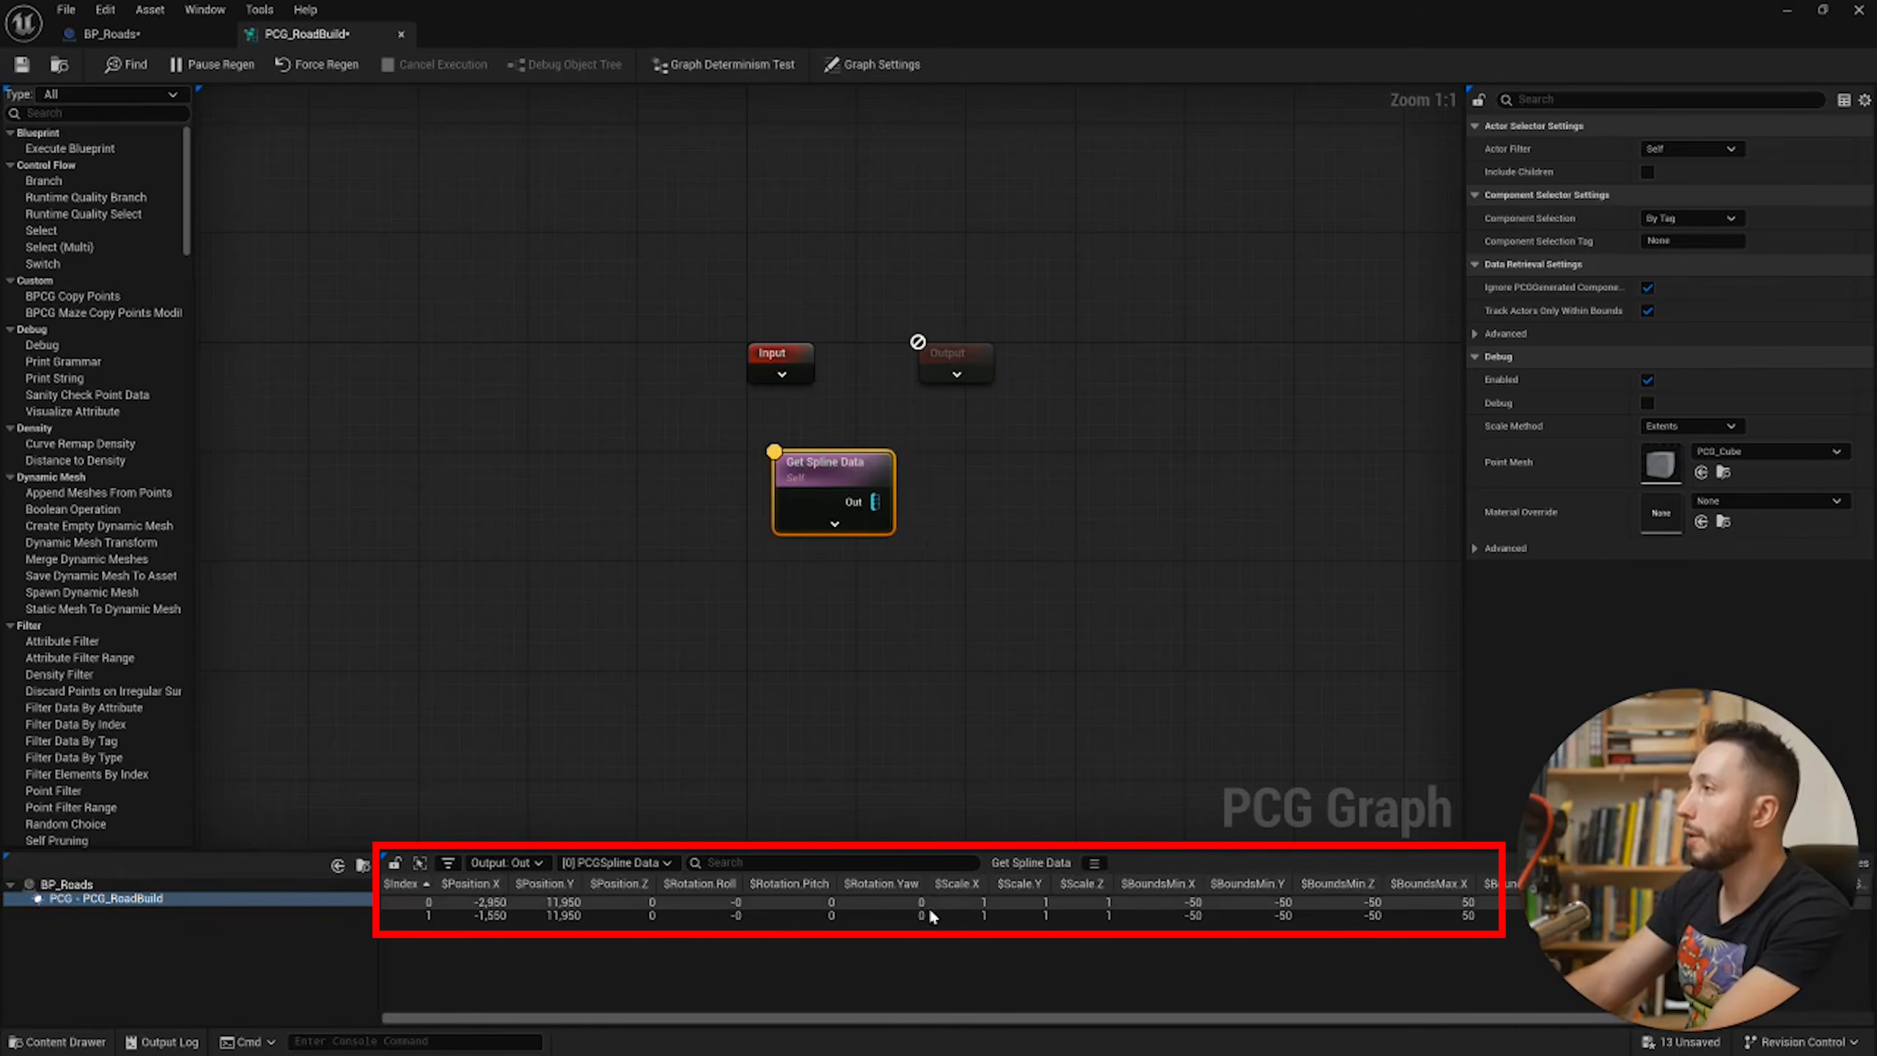
Step: Check the spline in the BP_Roads Blueprint and return to the PCG_RoadBuild graph
left_click(231, 32)
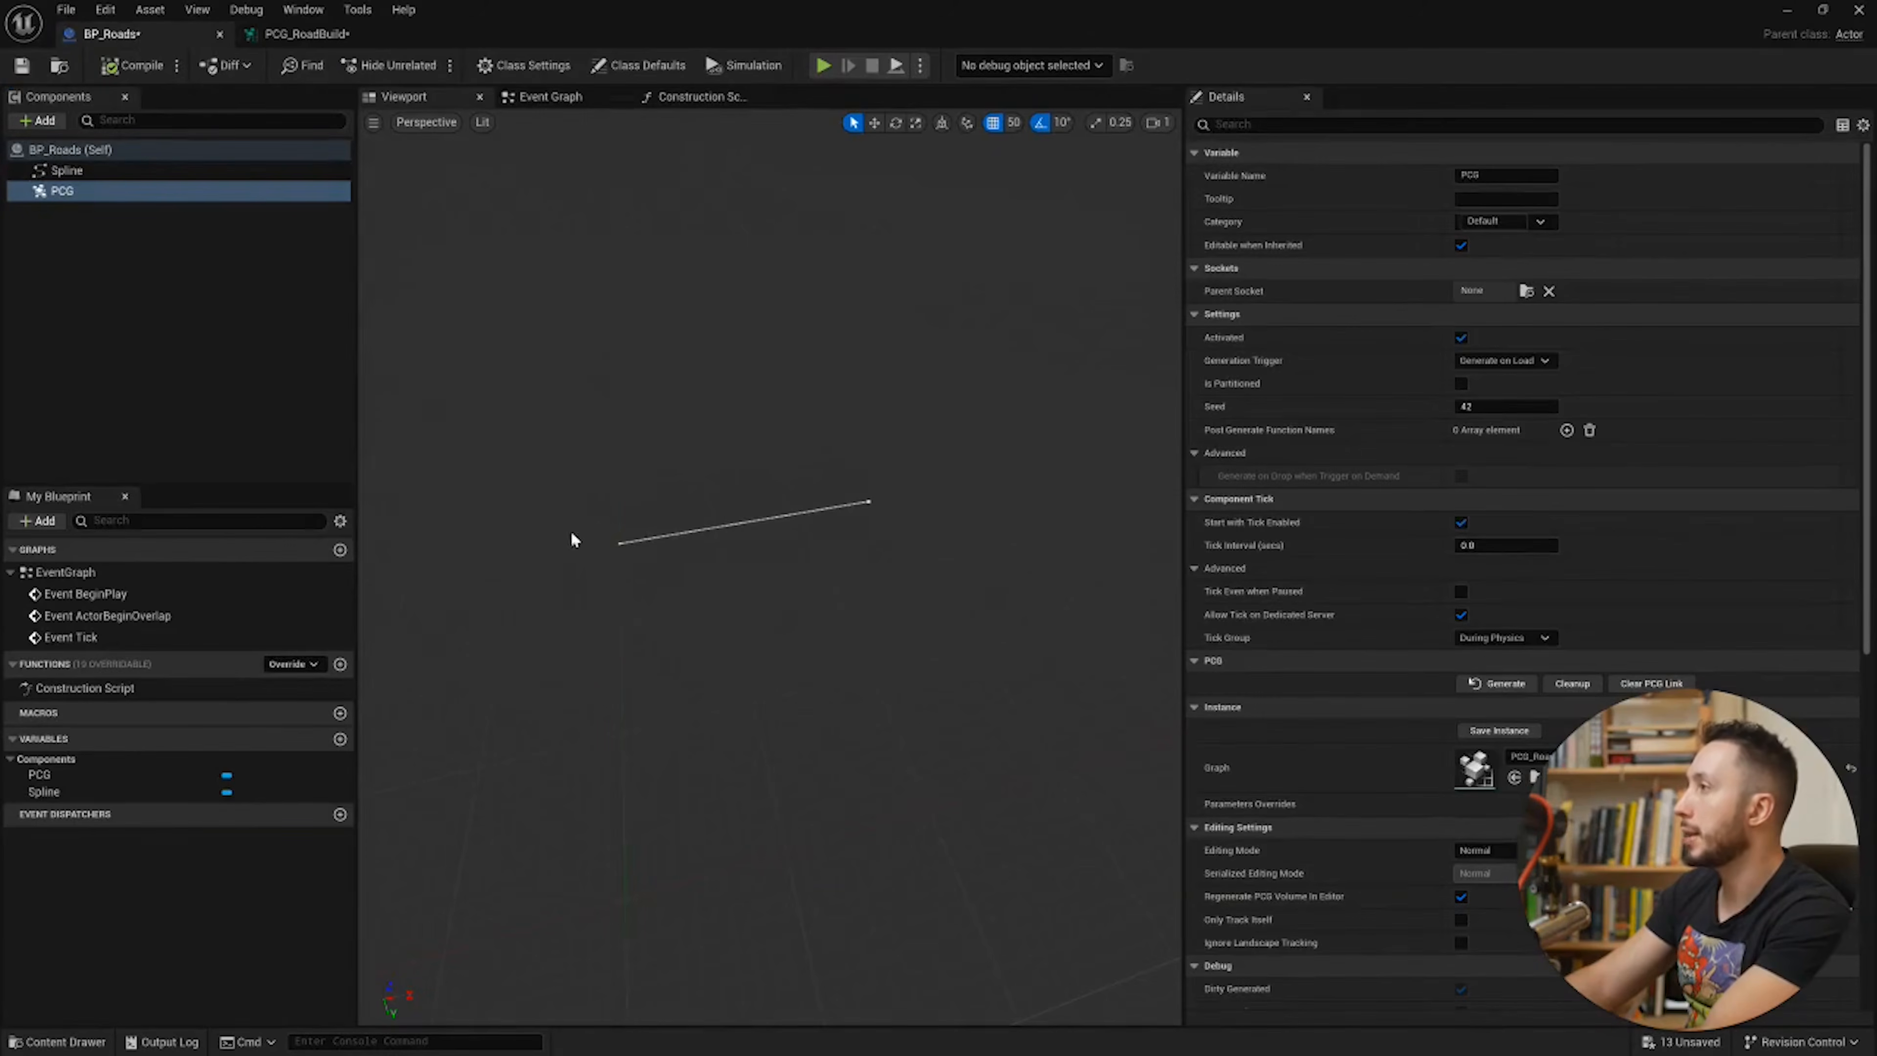
left_click(292, 34)
right_click_drag(960, 541, 737, 558)
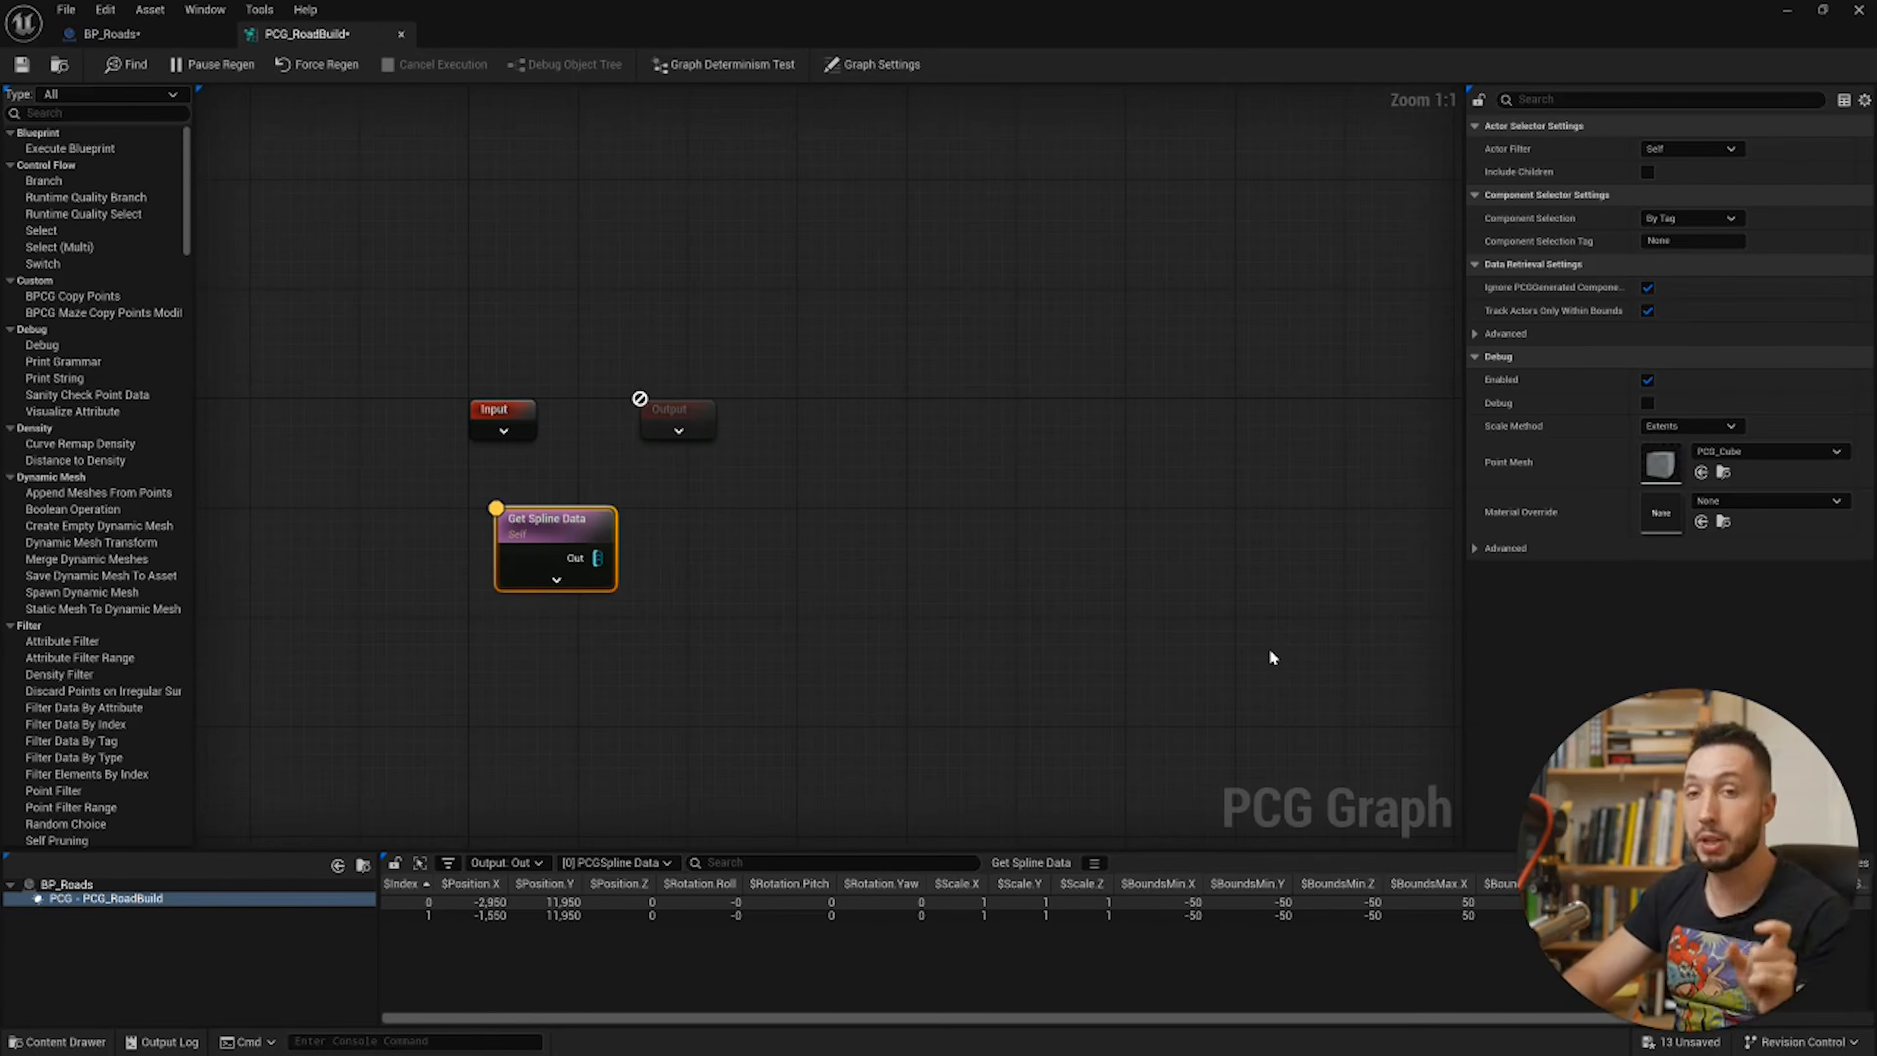
Step: Uncover the level view to look at the placed road spline, and restore the PCG_RoadBuild graph to full size
left_click_drag(594, 561, 692, 558)
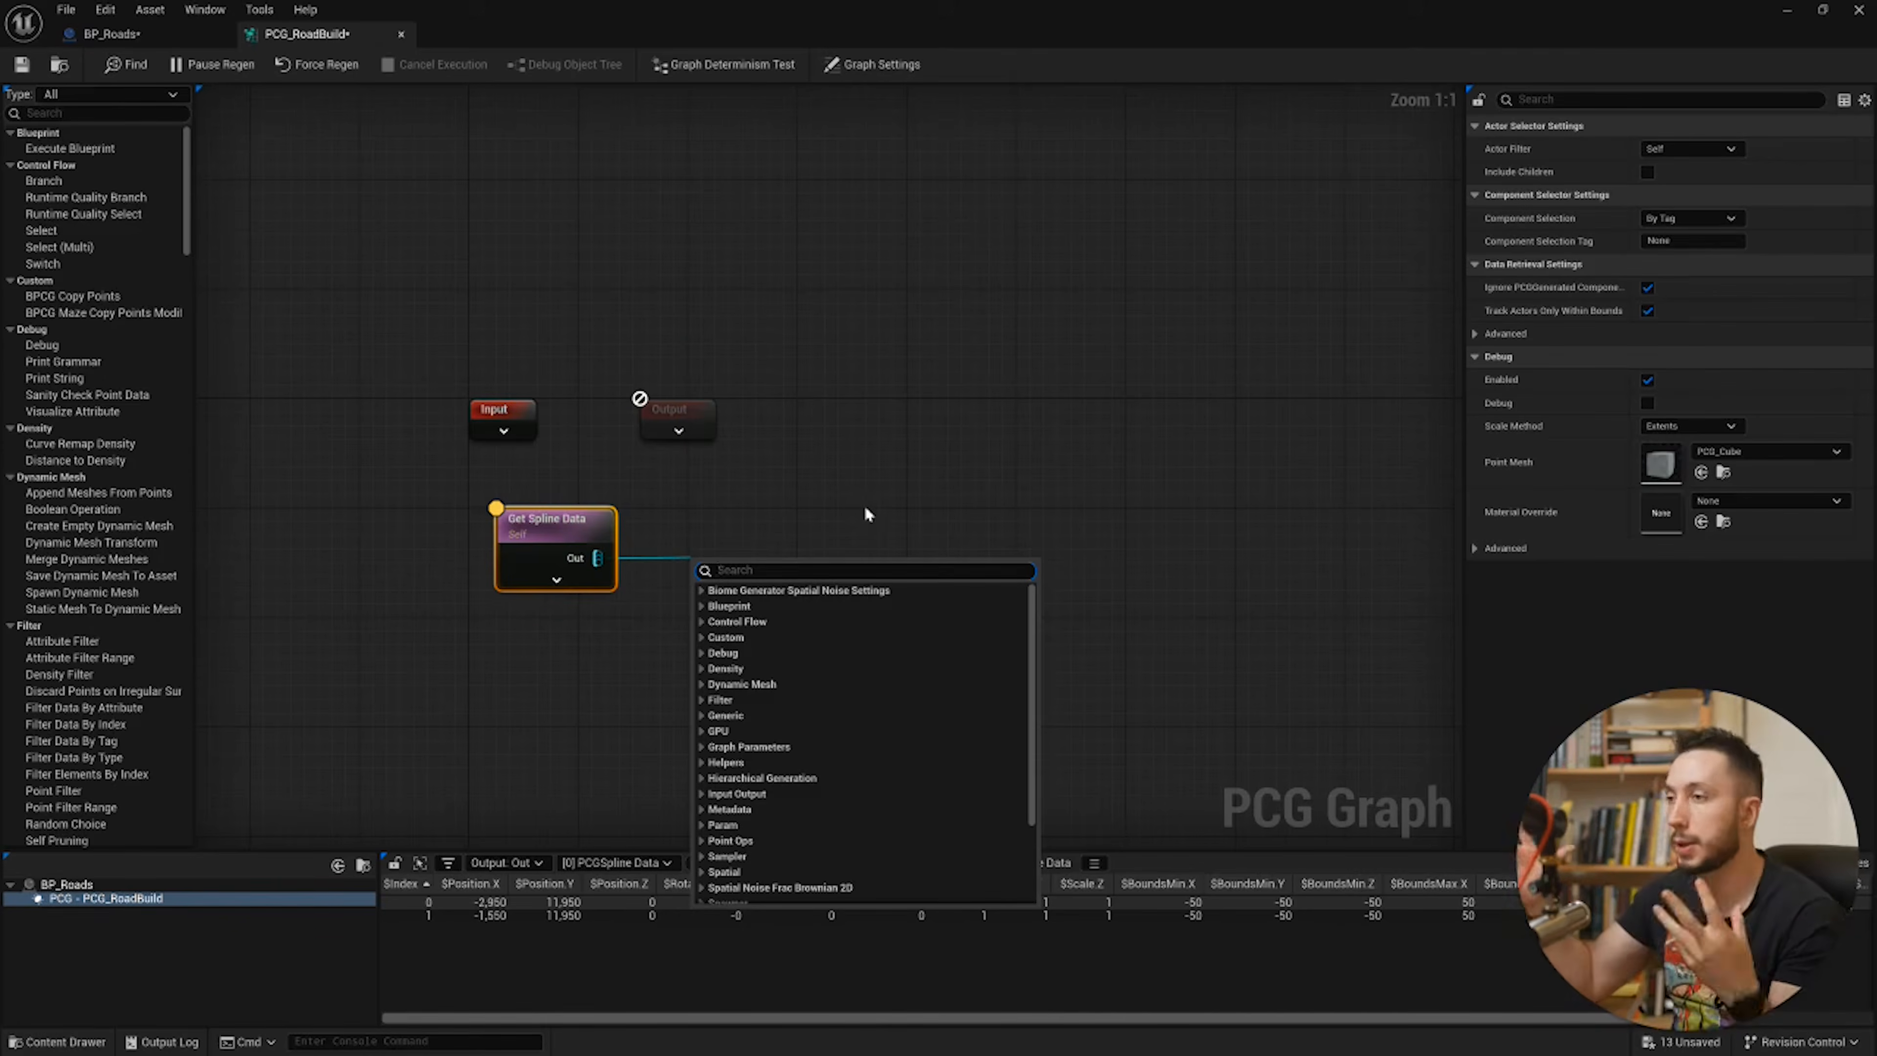
left_click_drag(632, 31, 1410, 494)
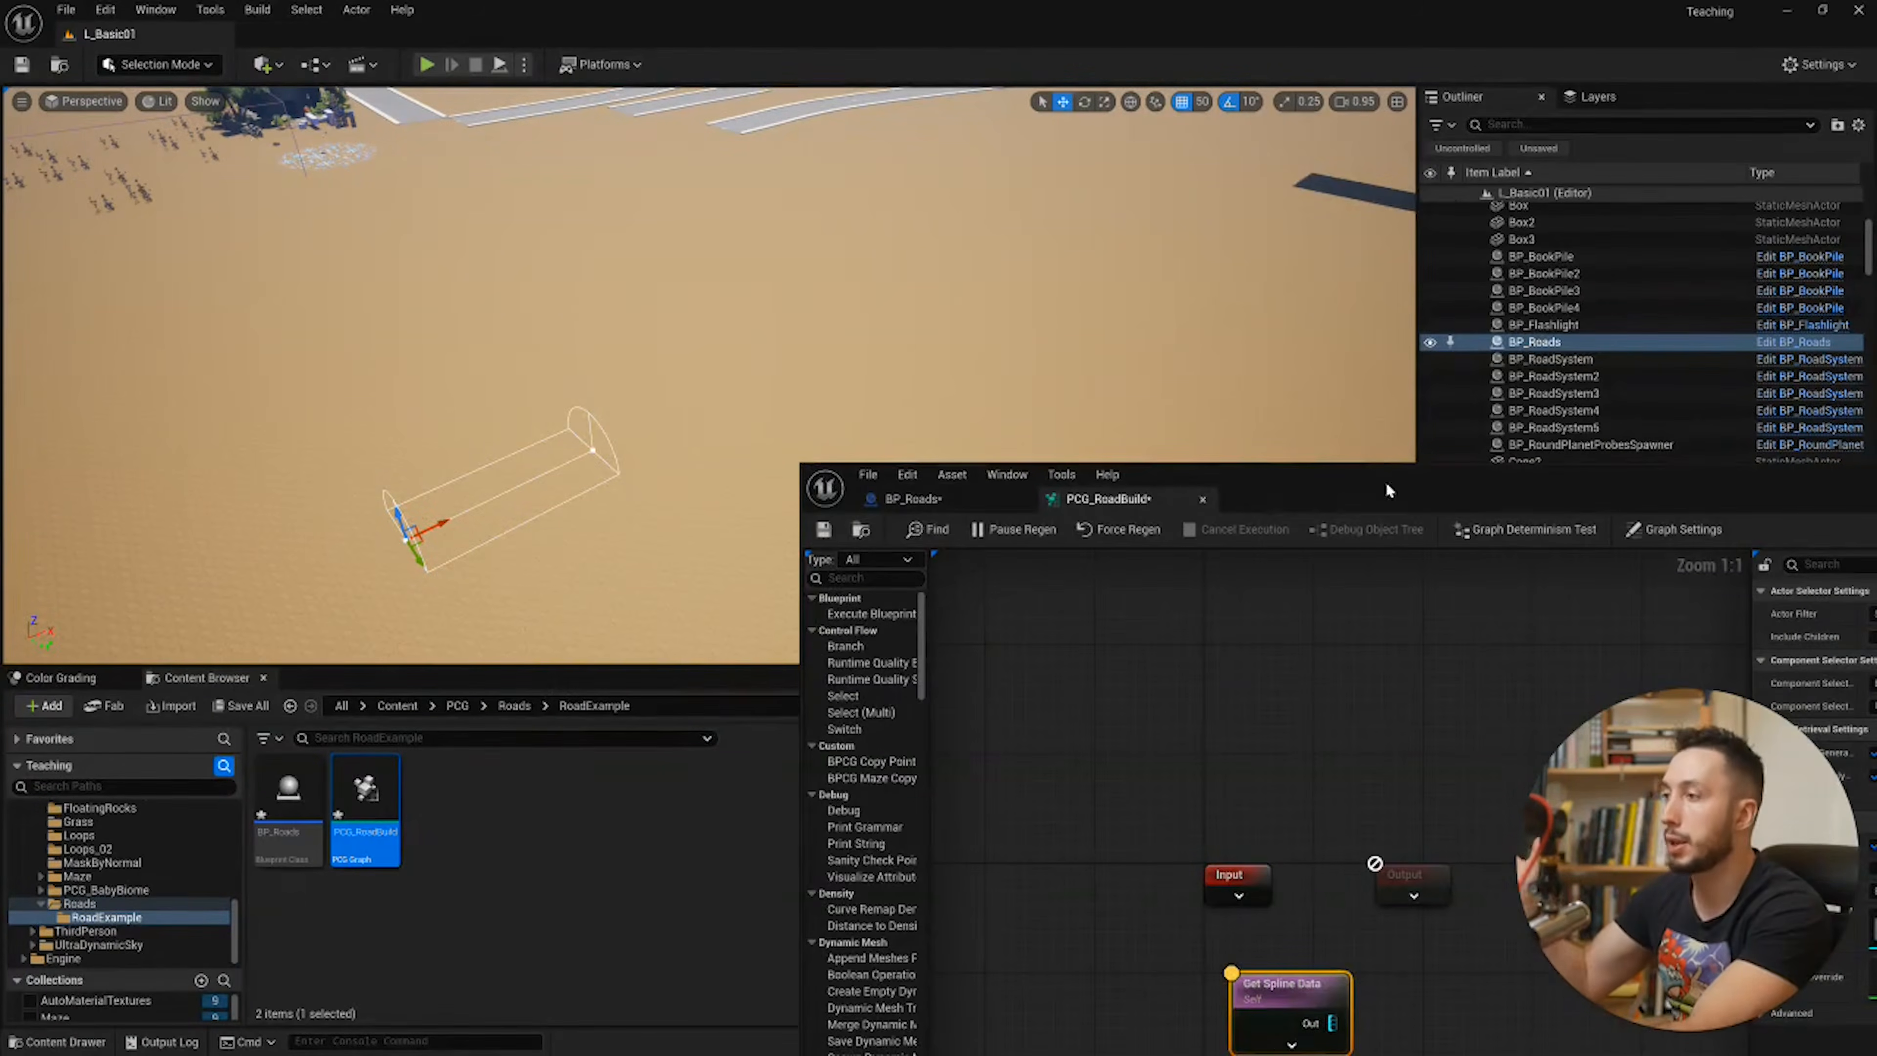
left_click_drag(1430, 487, 859, 196)
left_click(1404, 188)
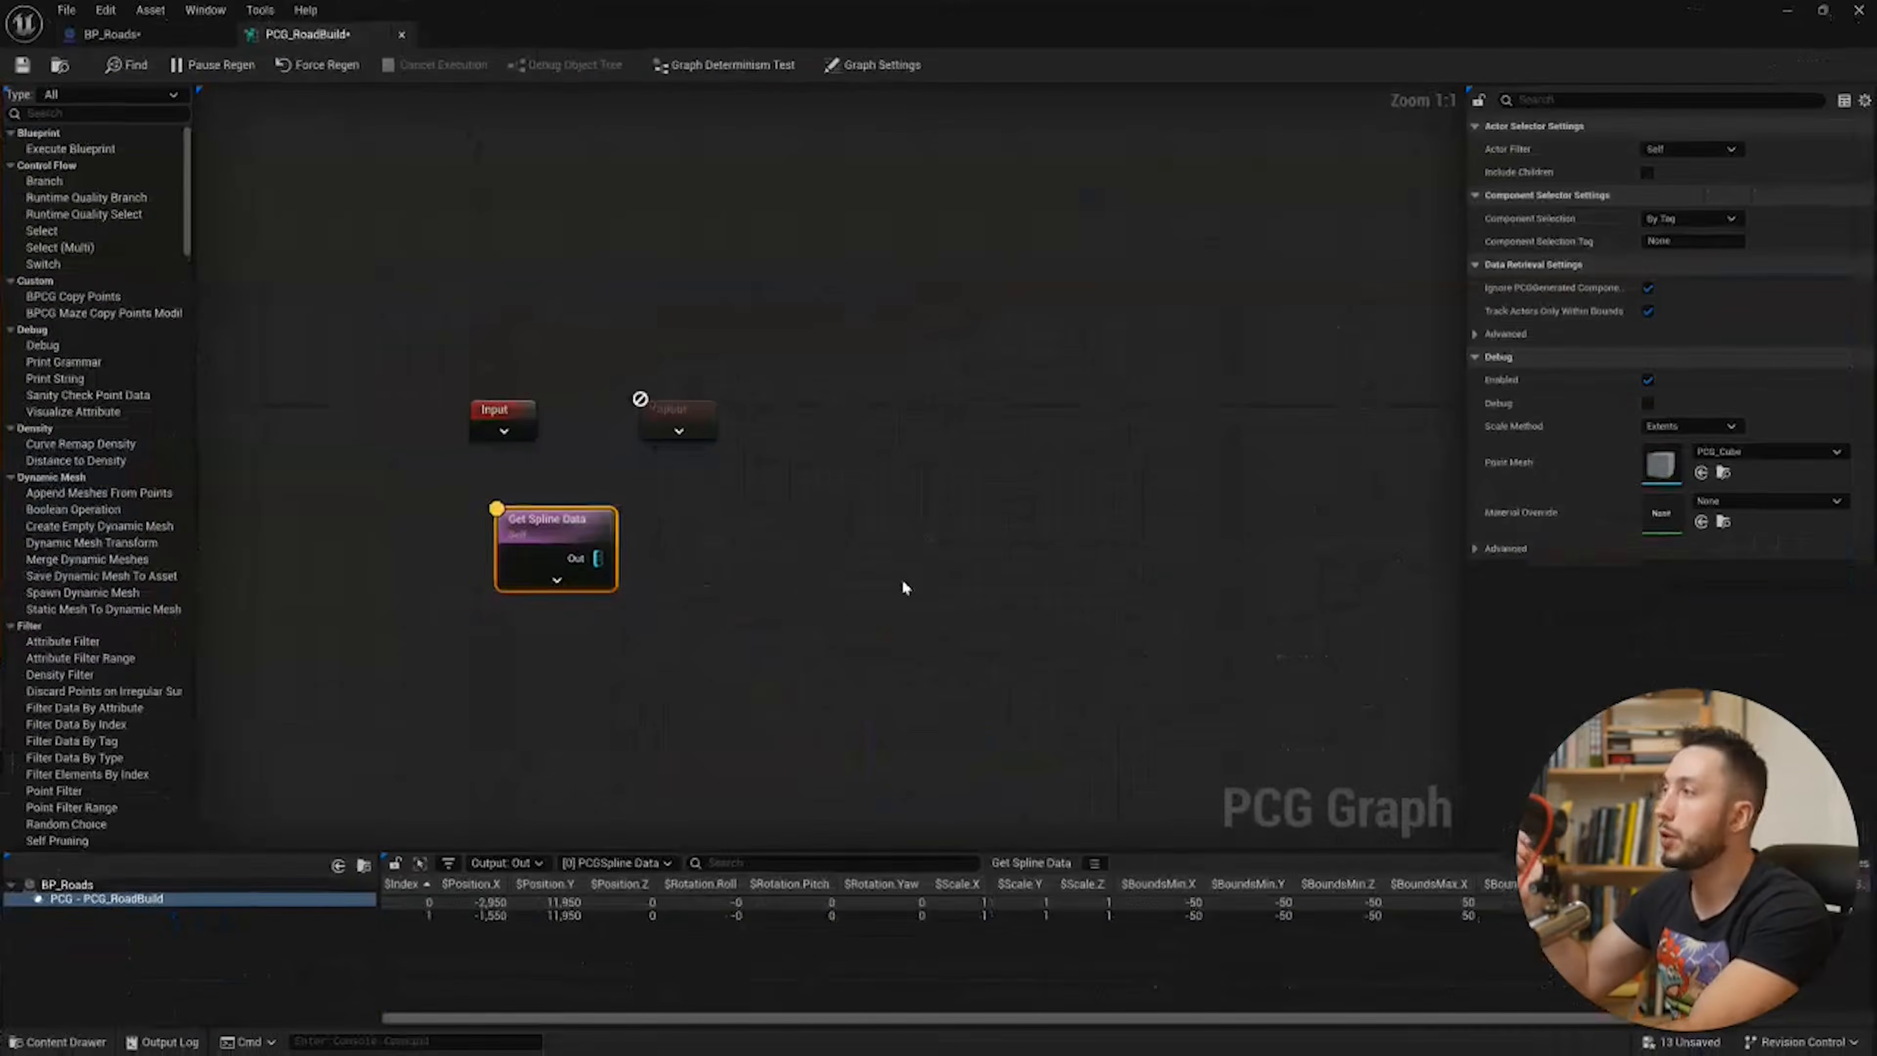
right_click(877, 571)
left_click_drag(591, 554, 676, 554)
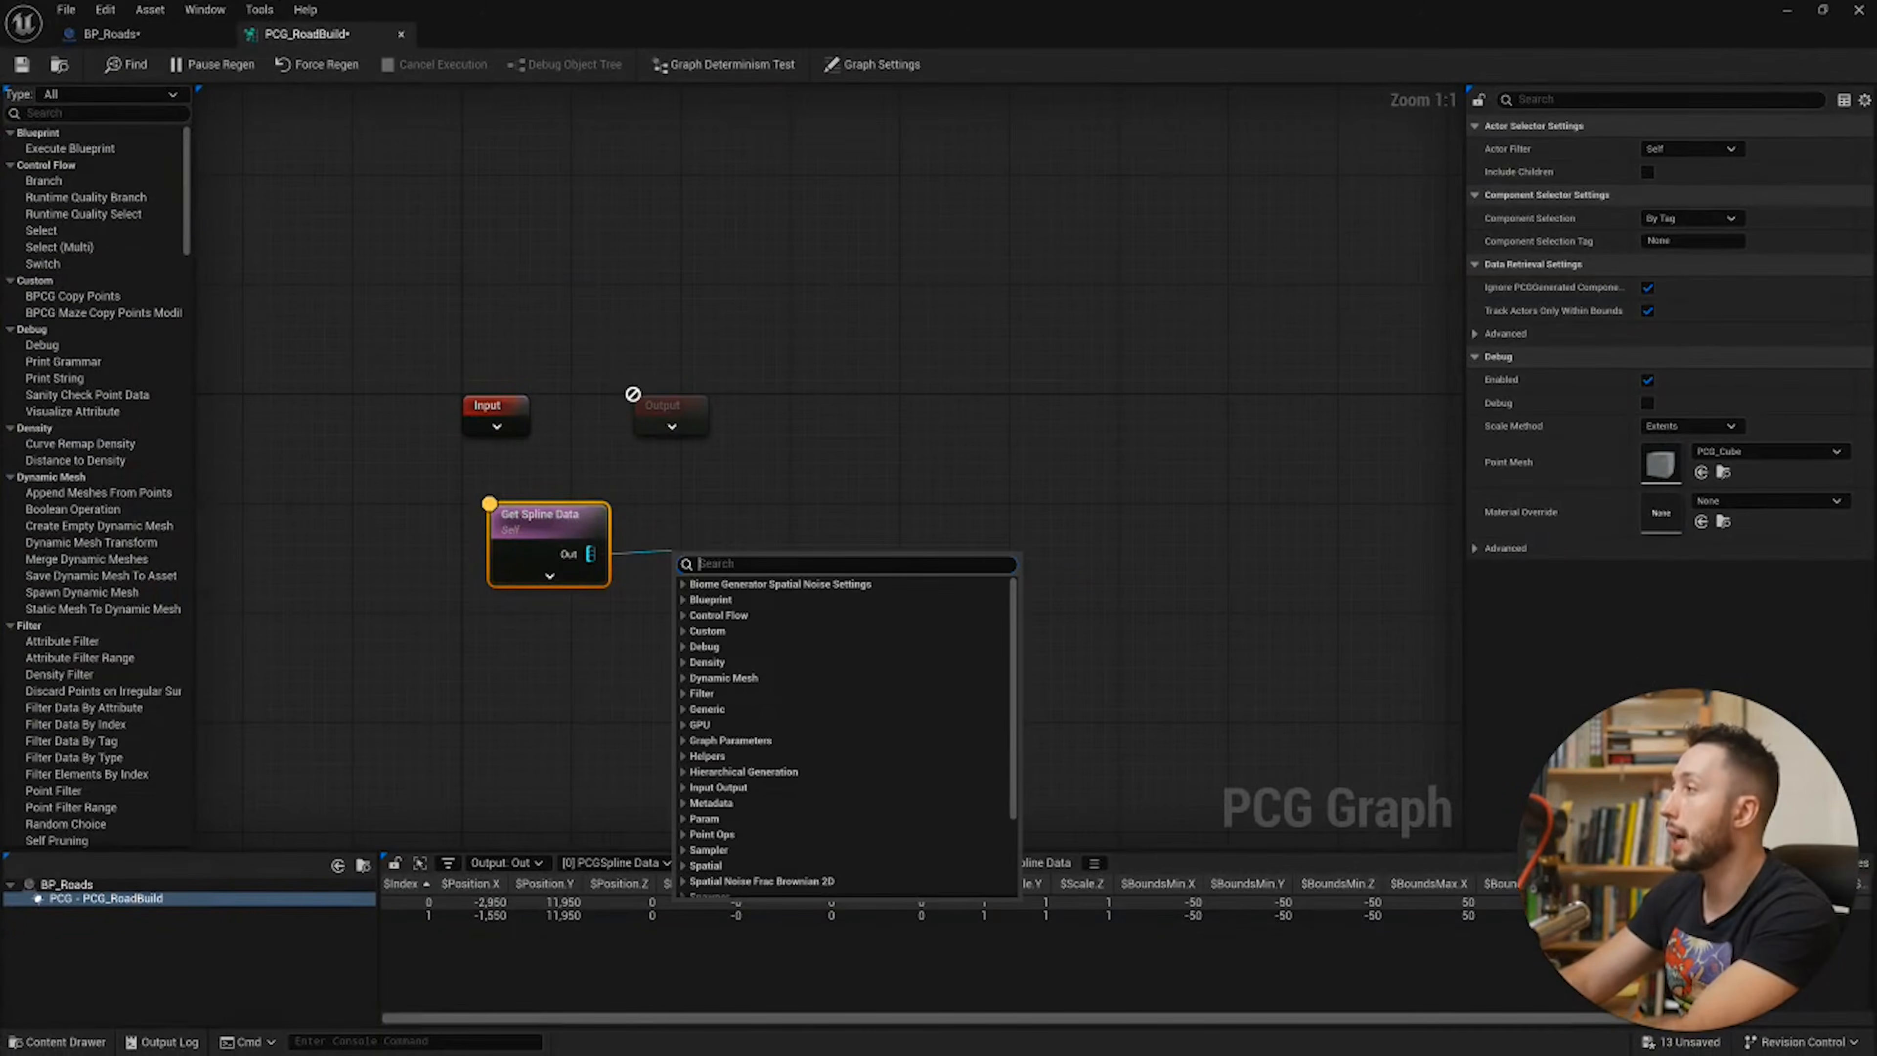
key("Escape")
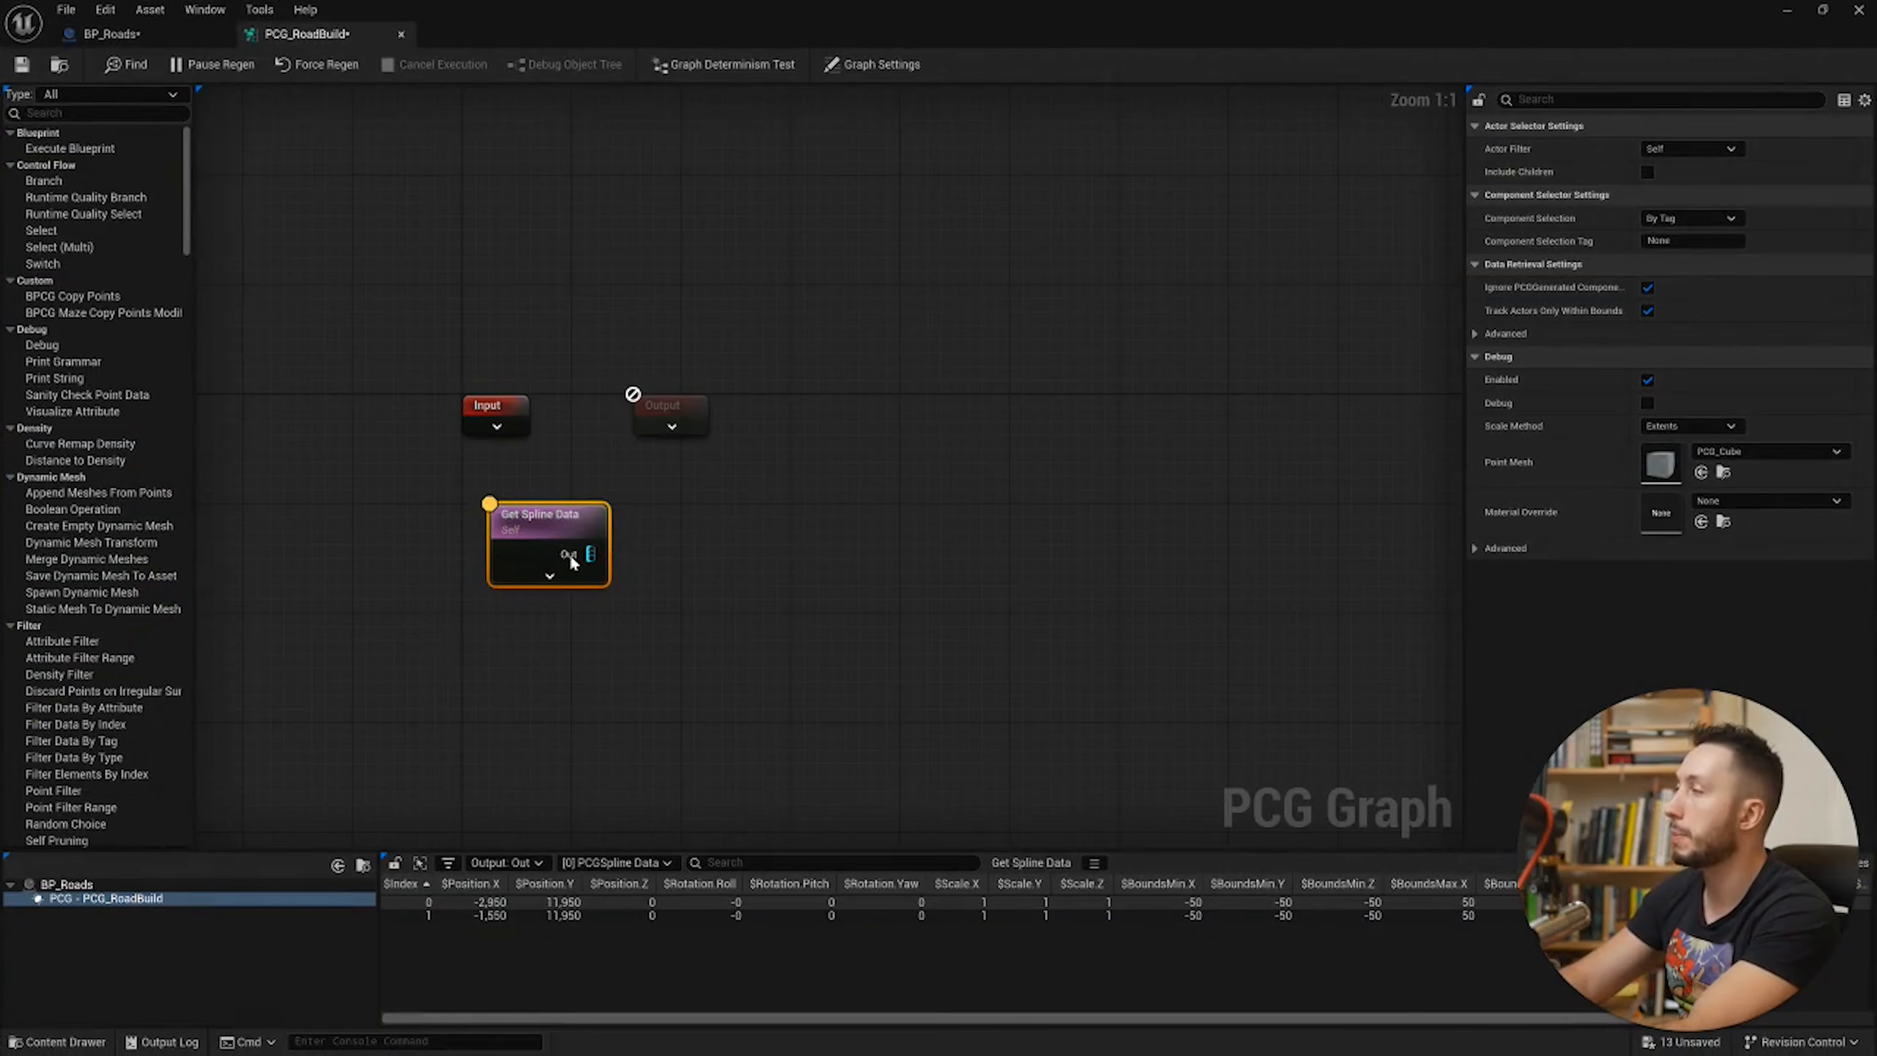
Step: Add a Spawn Spline Mesh node fed by the output of Get Spline Data
left_click_drag(590, 553, 686, 556)
type("s")
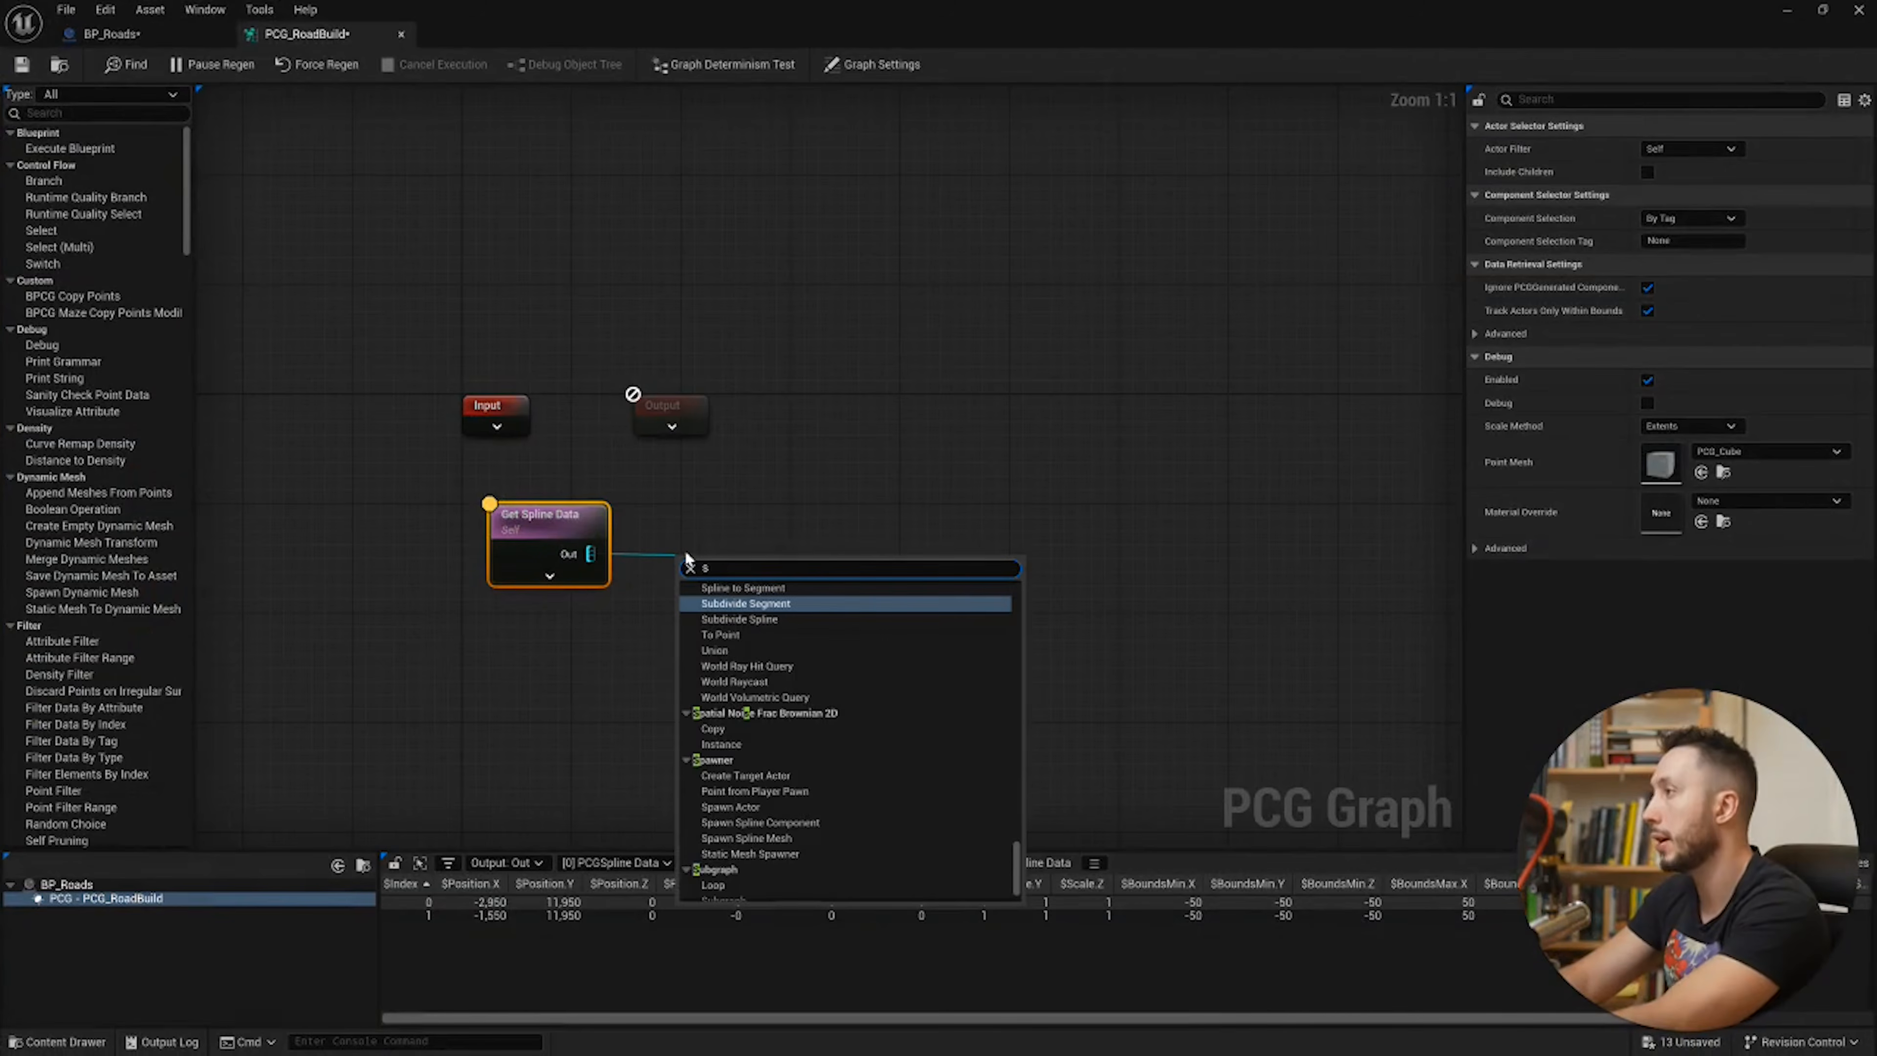
type("pawn spline")
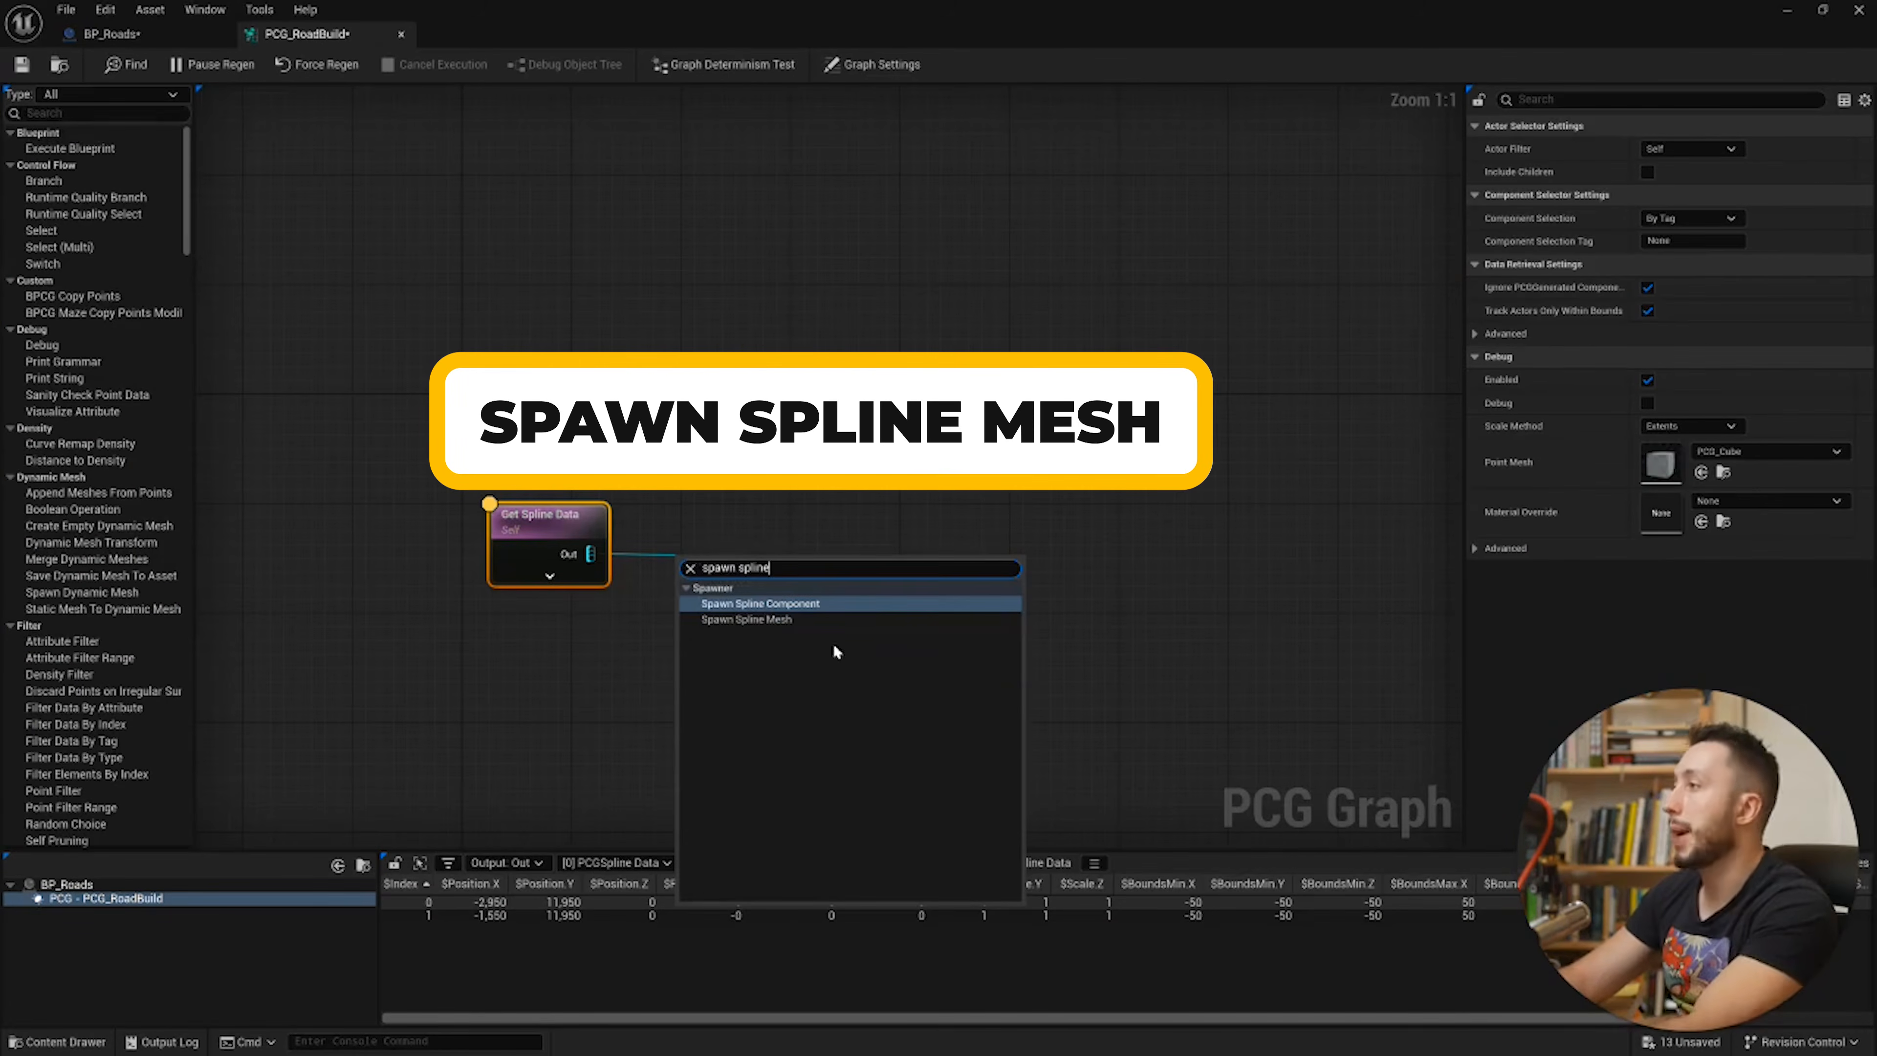
left_click(794, 619)
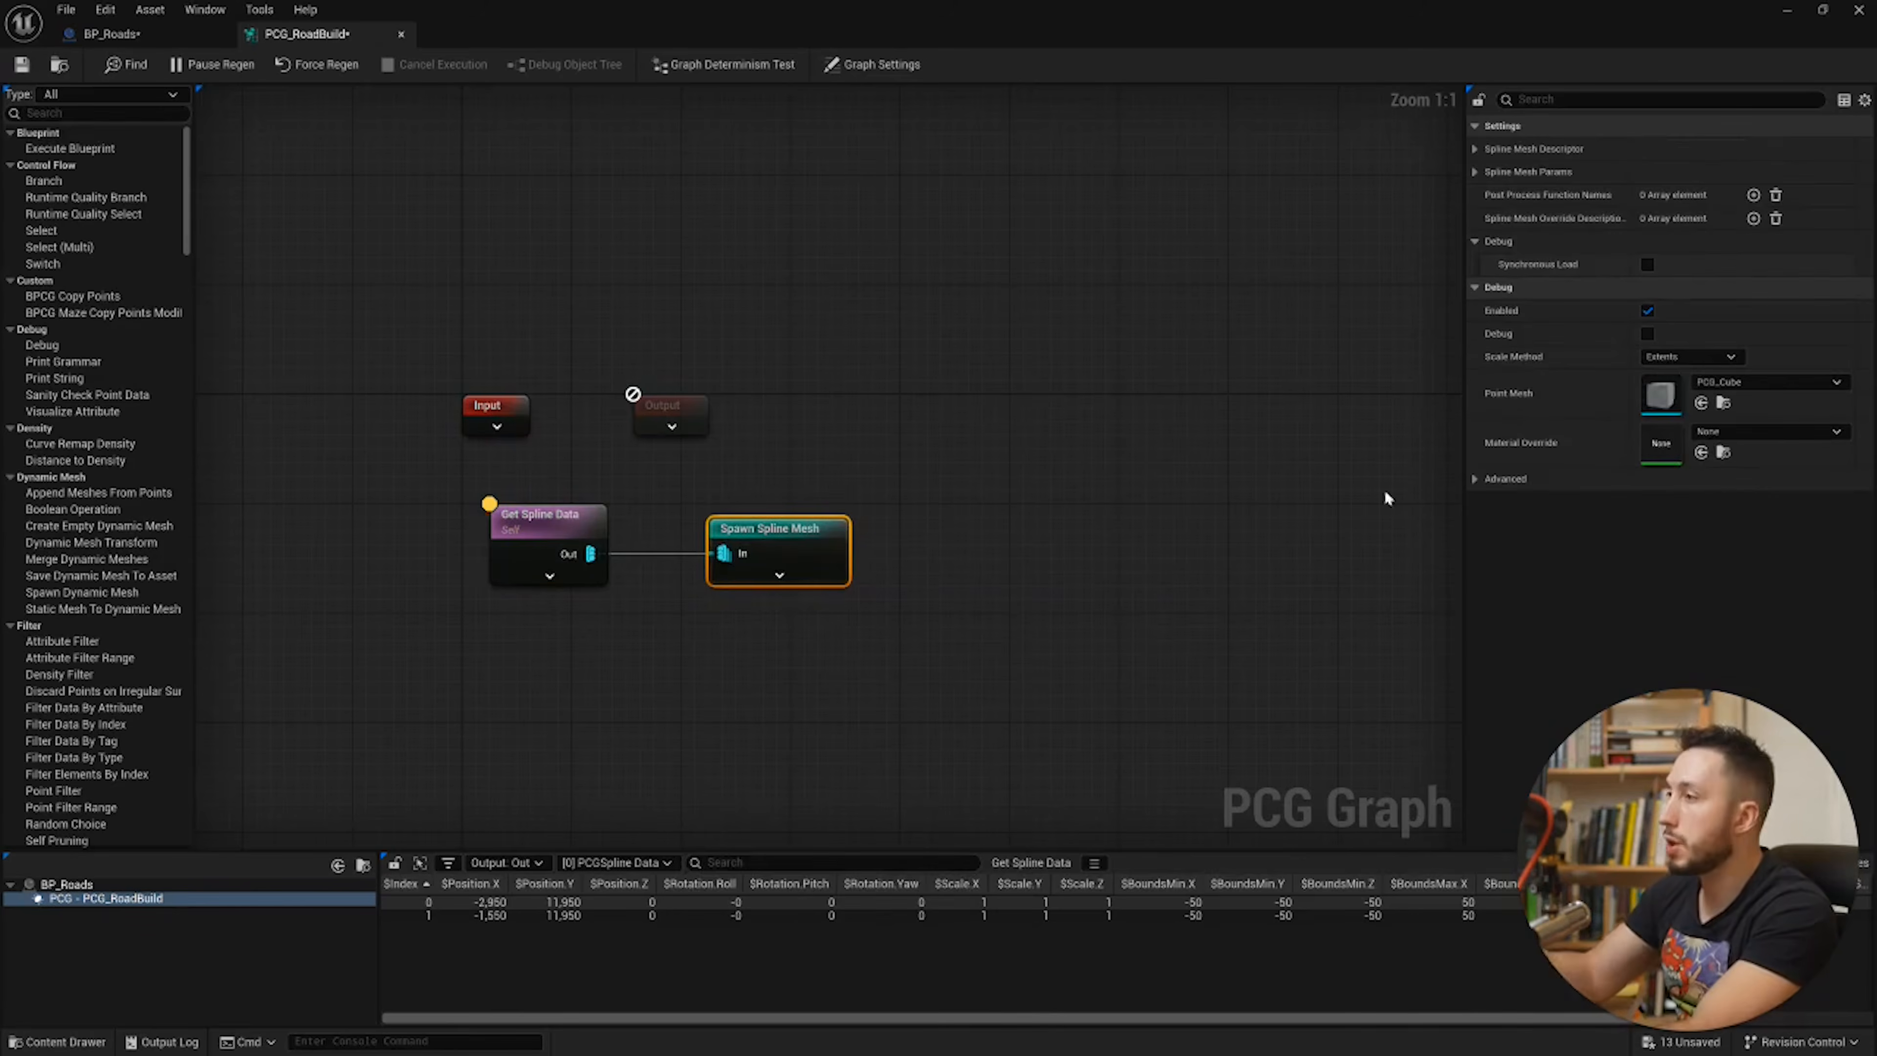
Step: Assign the Road_Strt mesh from the project's generated assets as the static mesh in the Spawn Spline Mesh node's Spline Mesh Descriptor
left_click(1474, 171)
left_click(1473, 172)
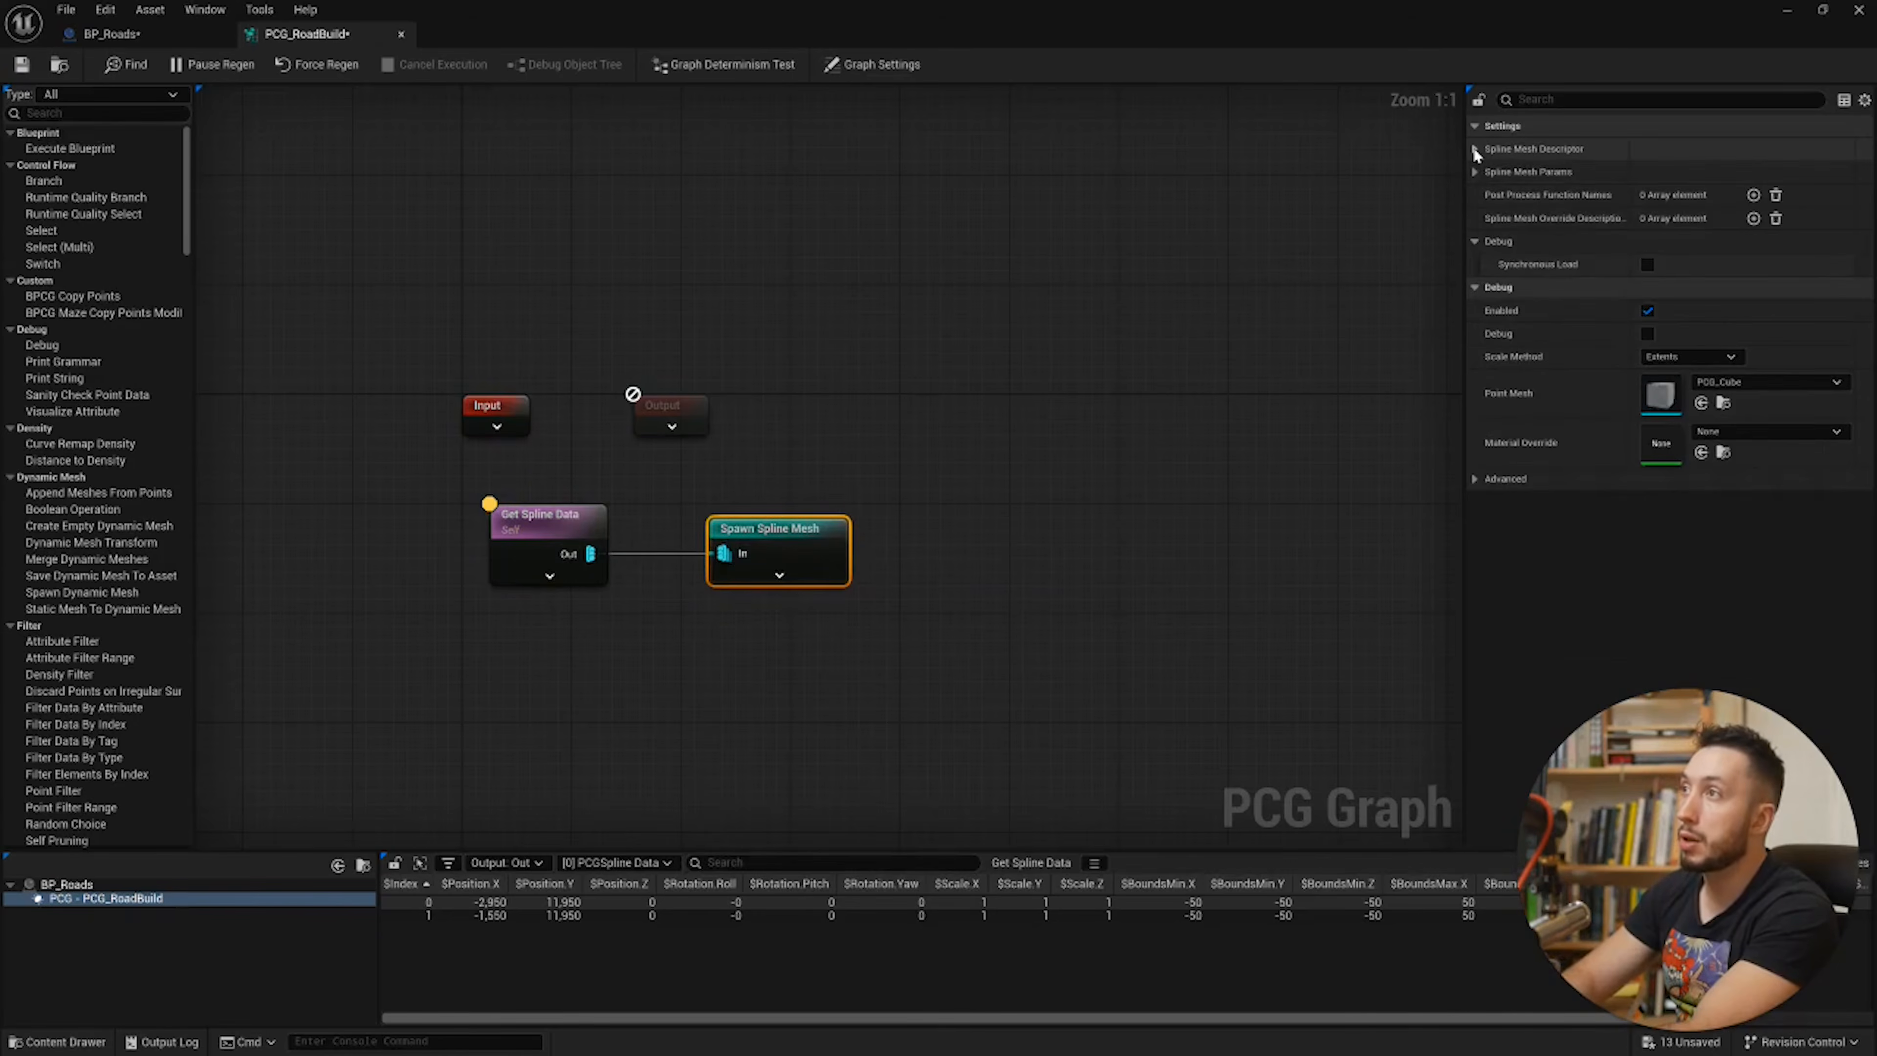
left_click(1474, 148)
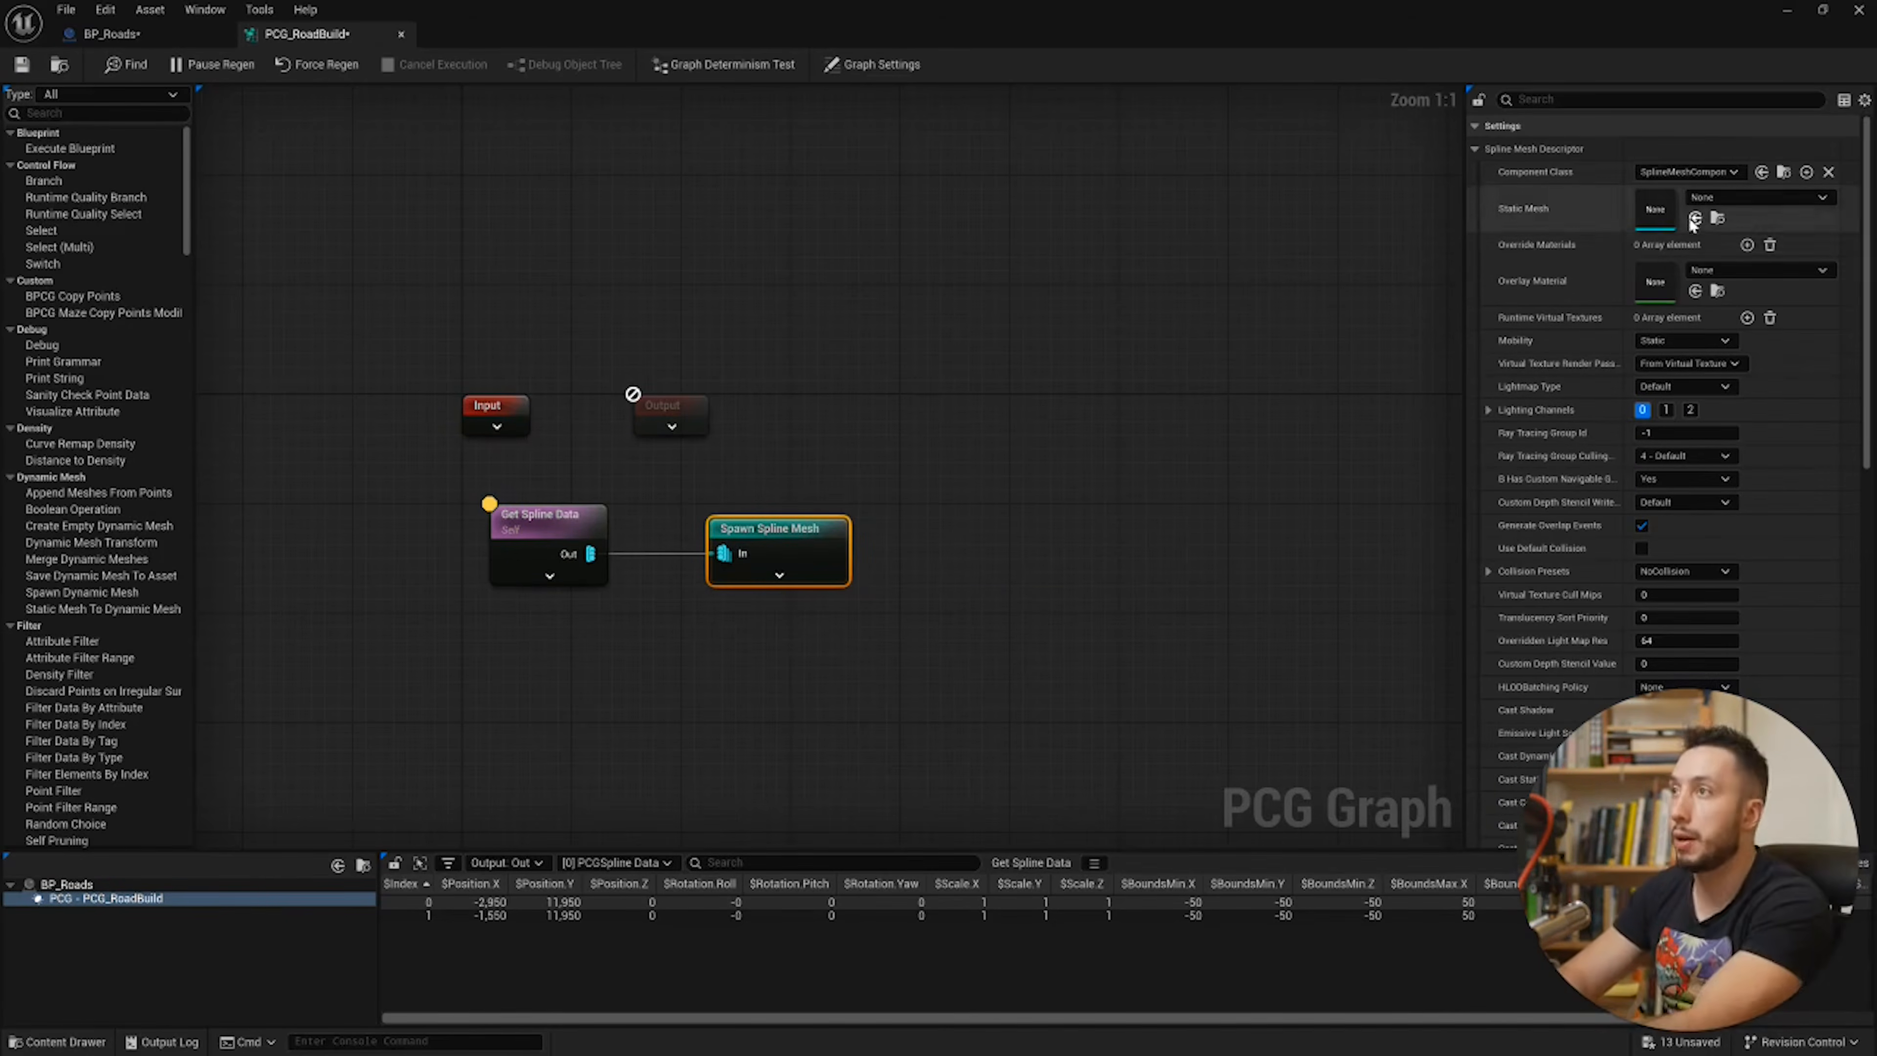
left_click_drag(1577, 35, 1476, 94)
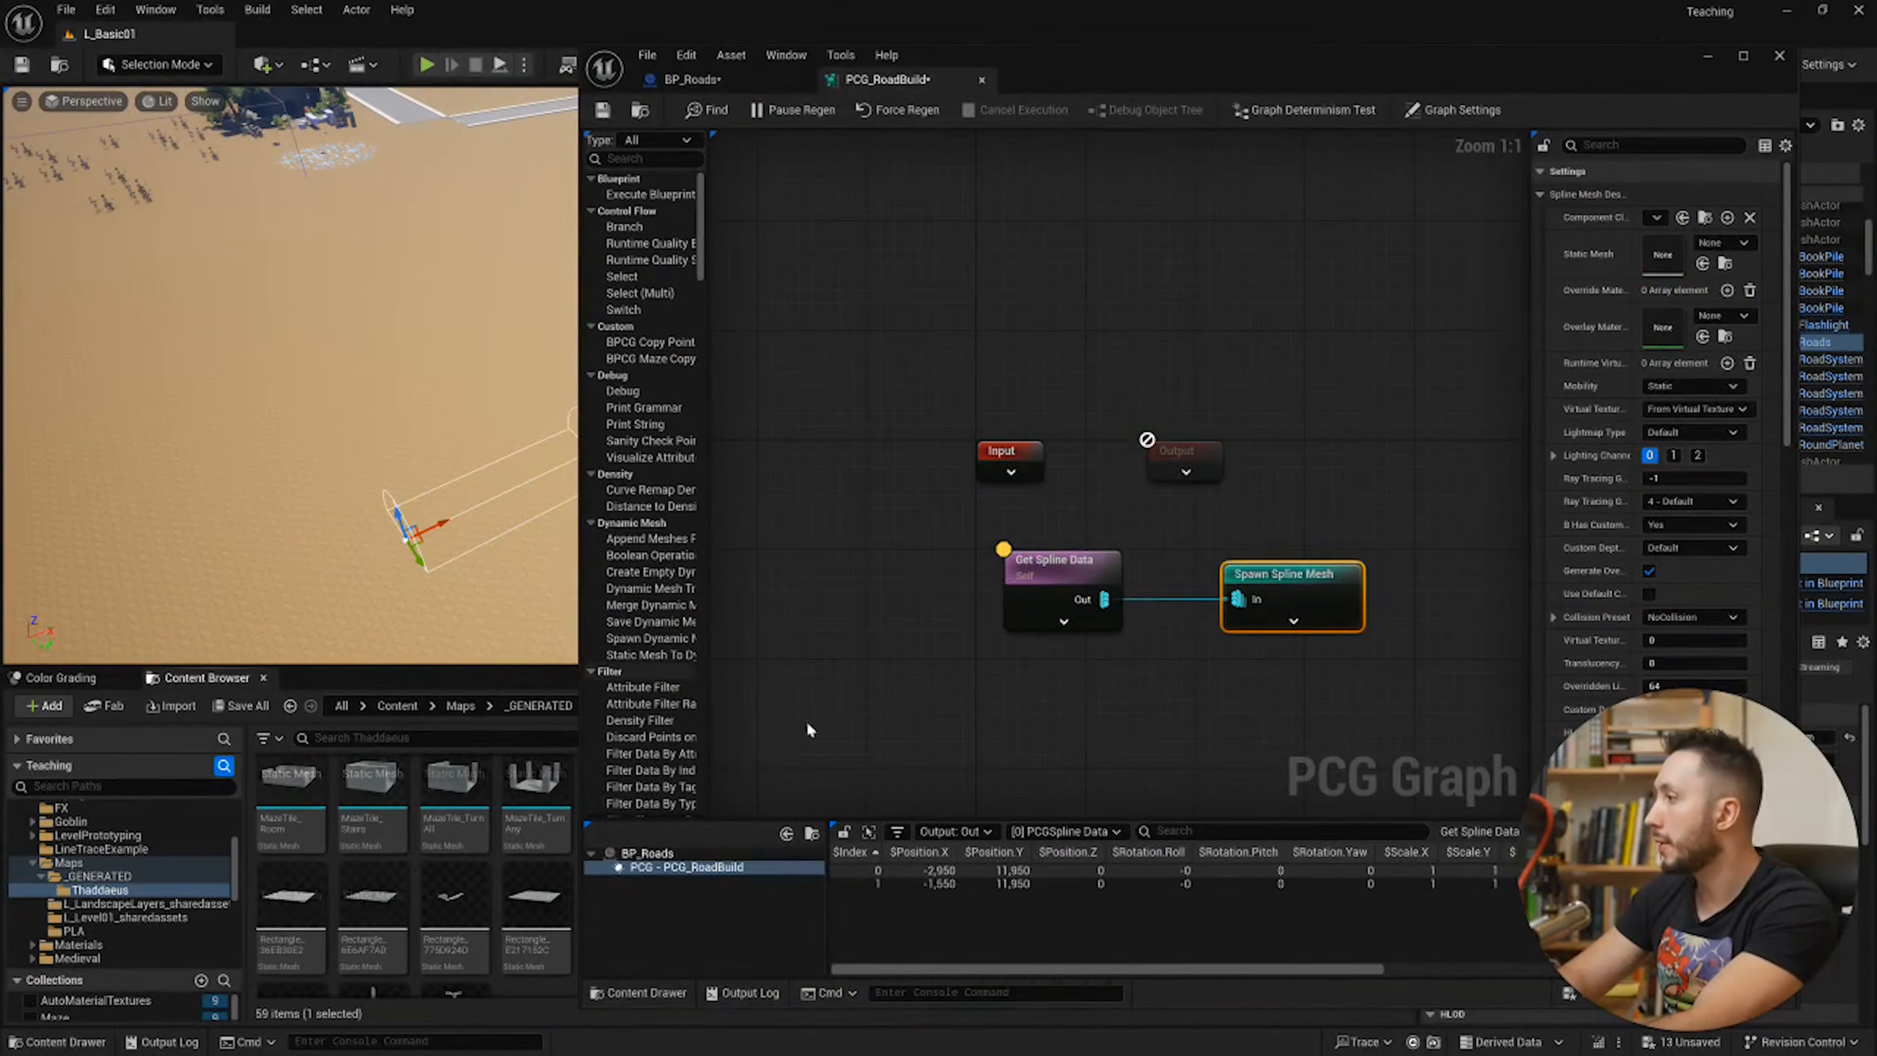
left_click_drag(836, 1006, 860, 695)
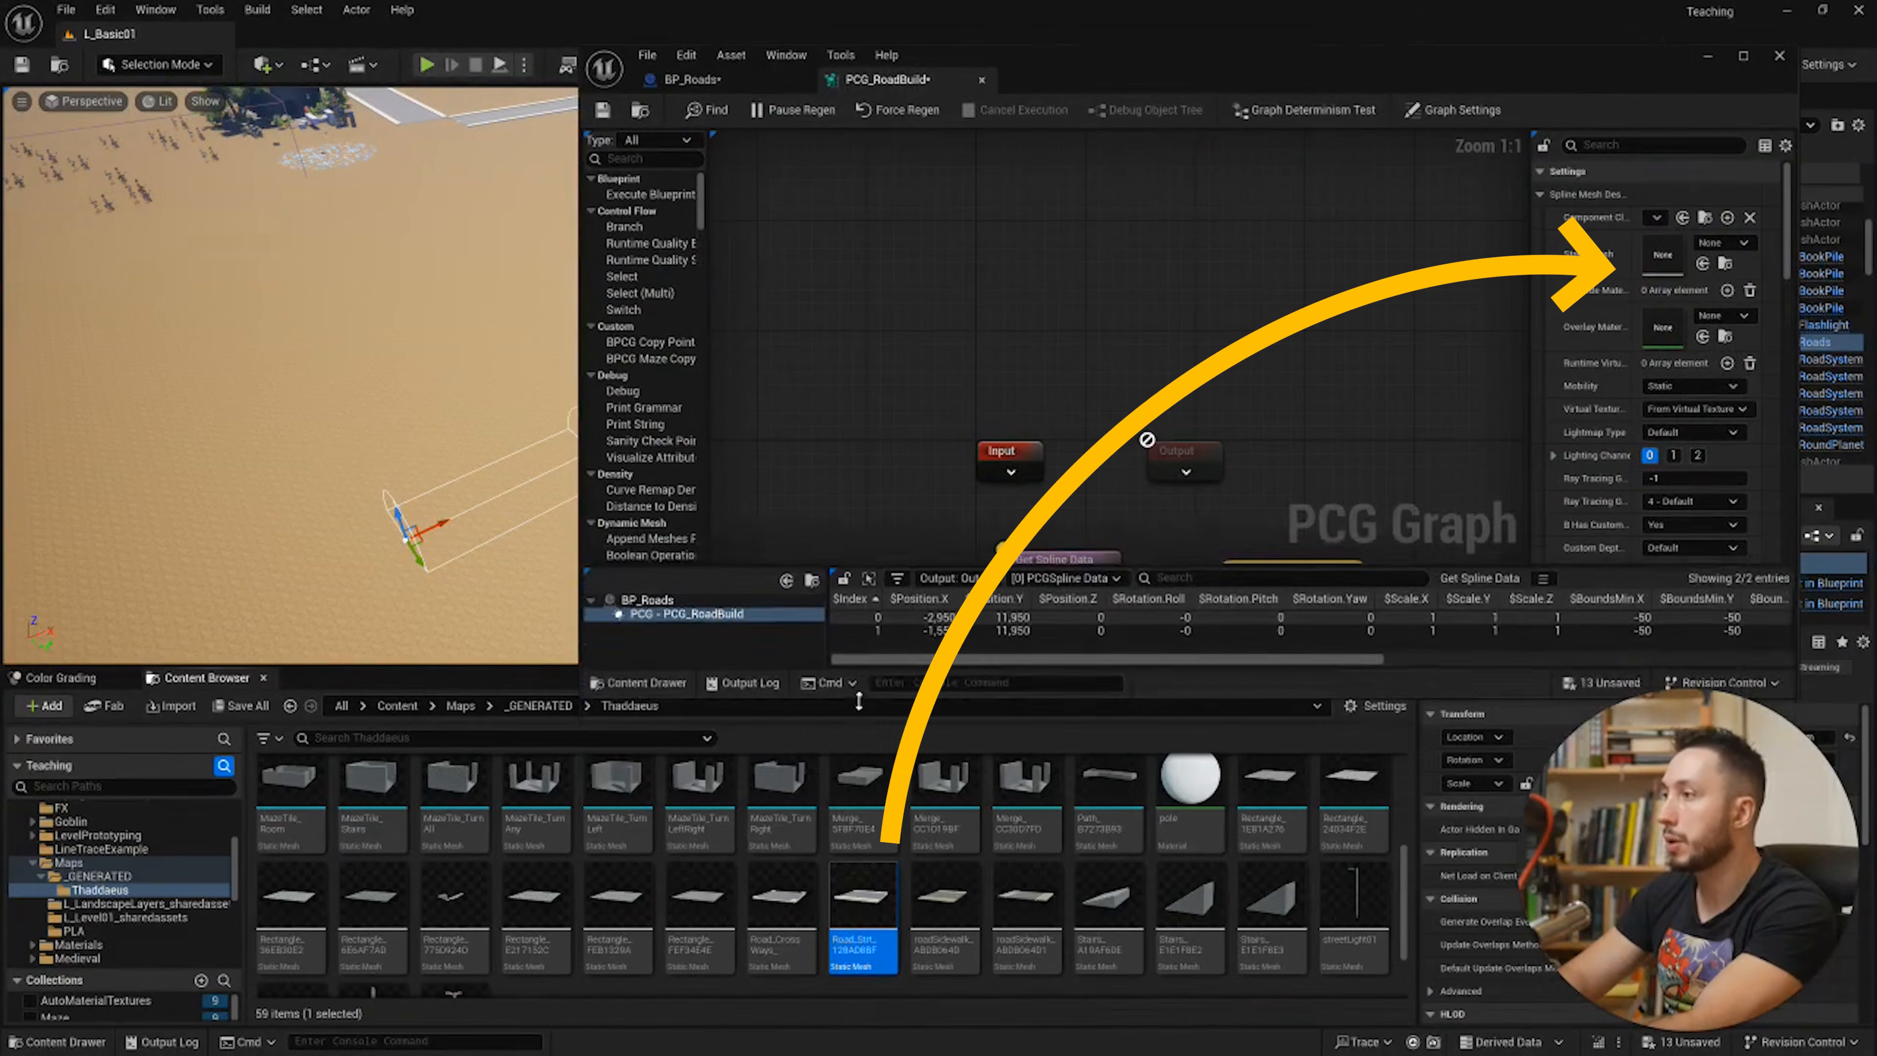
left_click_drag(862, 902, 1675, 263)
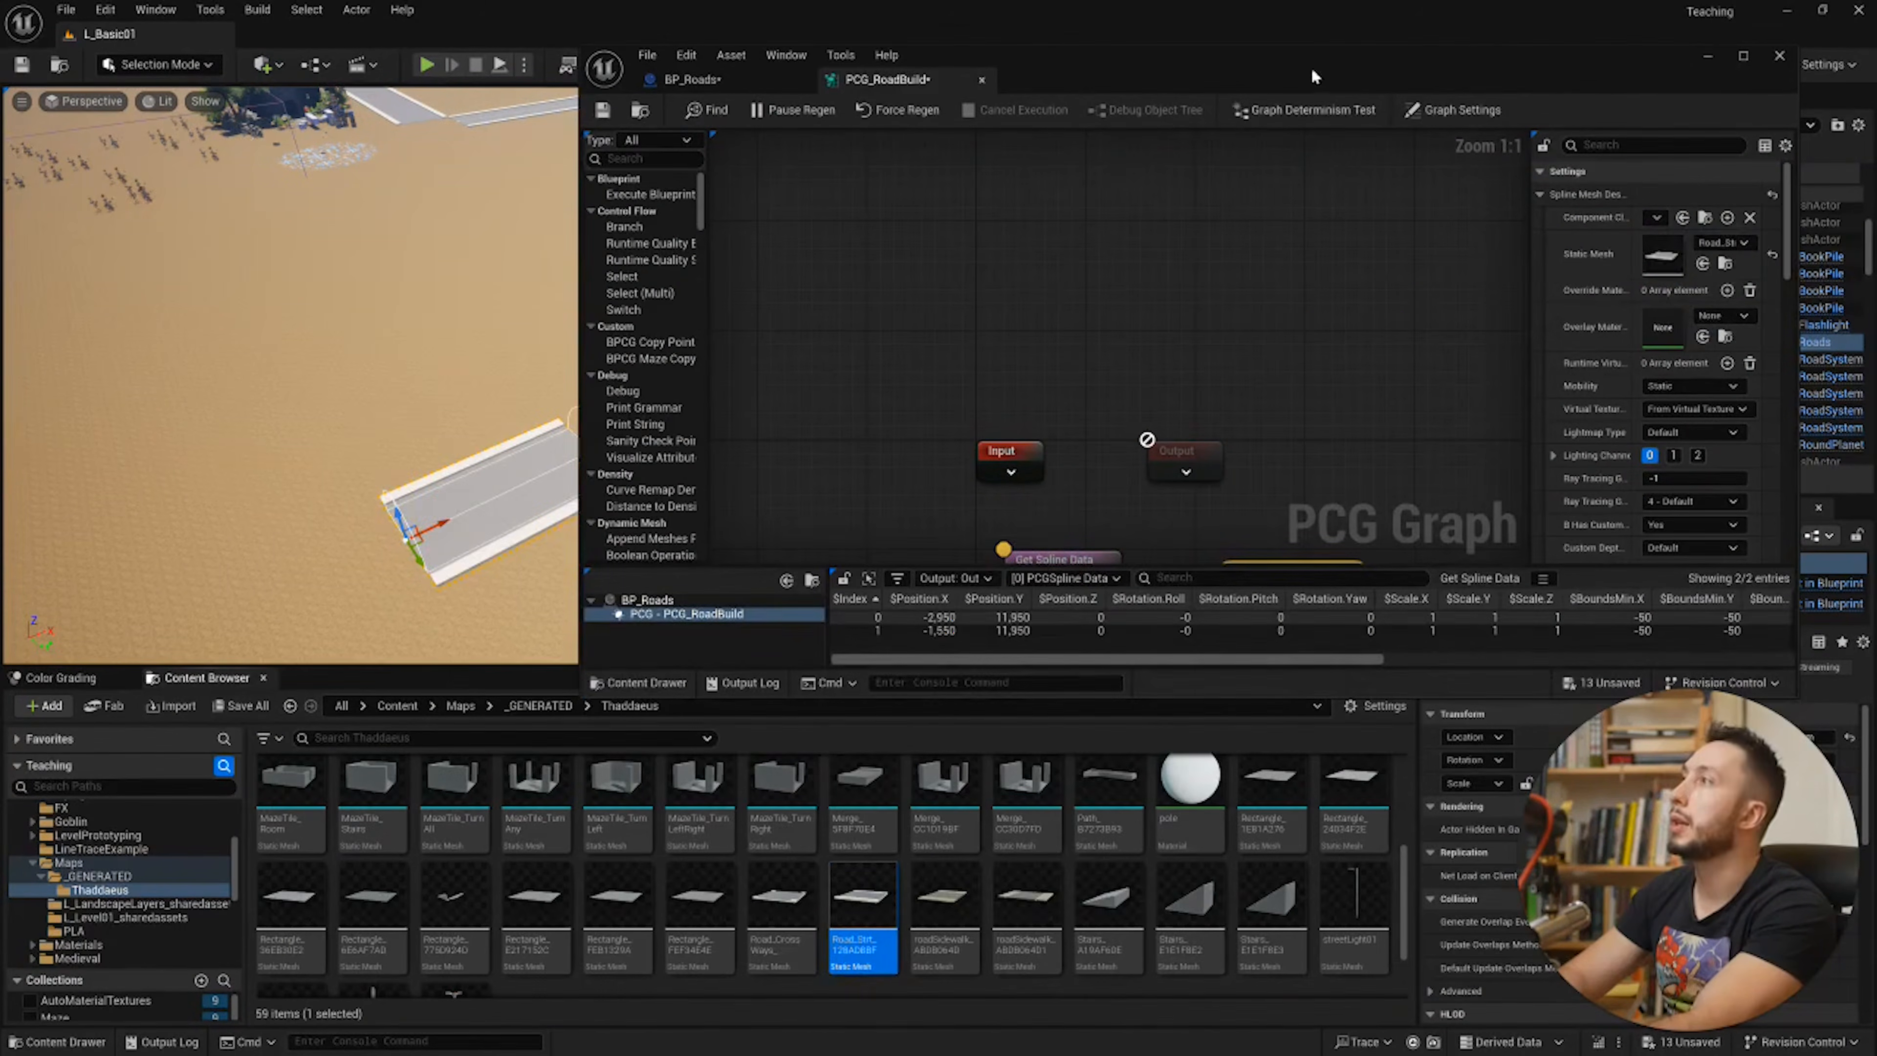
Step: Uncover the level view, extend the road spline's end point to X -1,000, and restore the PCG_RoadBuild graph to full size
left_click_drag(1315, 72, 1362, 348)
right_click_drag(812, 243, 798, 289)
right_click_drag(414, 444, 480, 484)
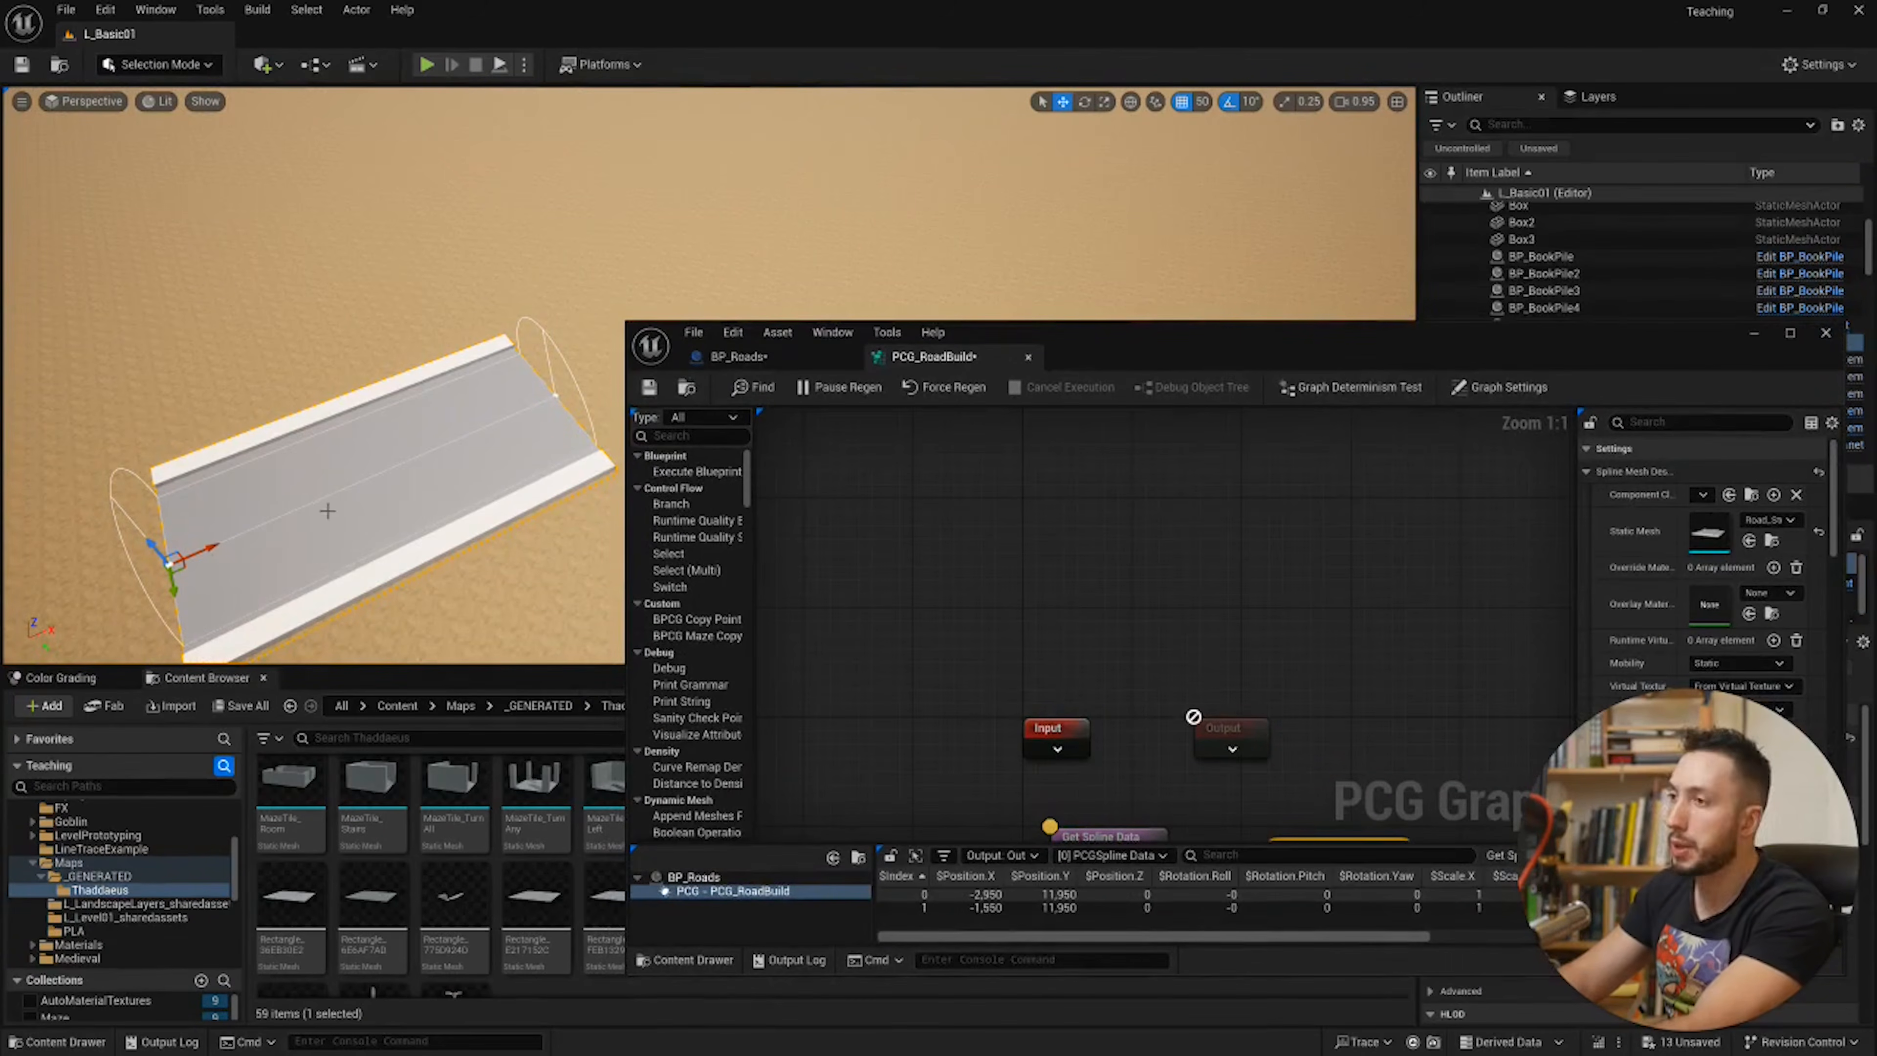
right_click_drag(395, 544, 414, 484)
left_click(421, 465)
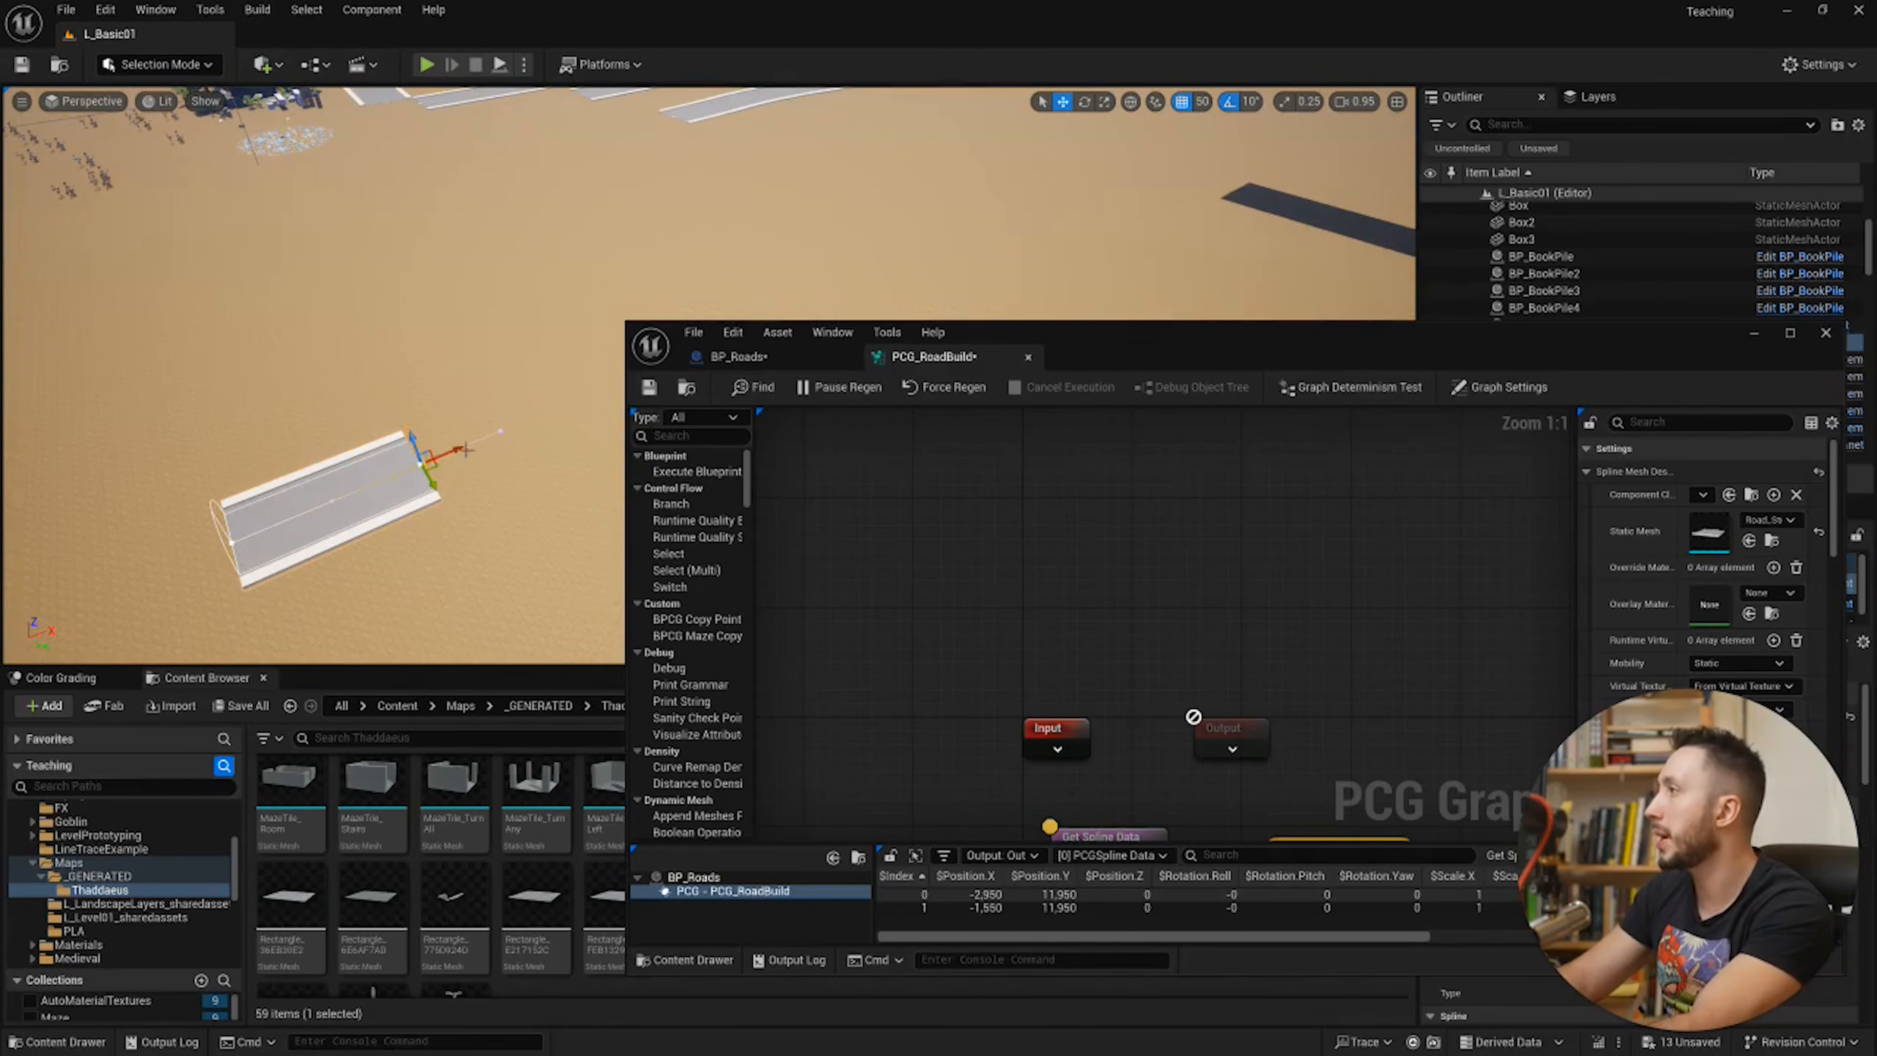
mouse_move(460, 450)
left_mouse_down()
mouse_move(591, 398)
mouse_move(488, 433)
left_mouse_up()
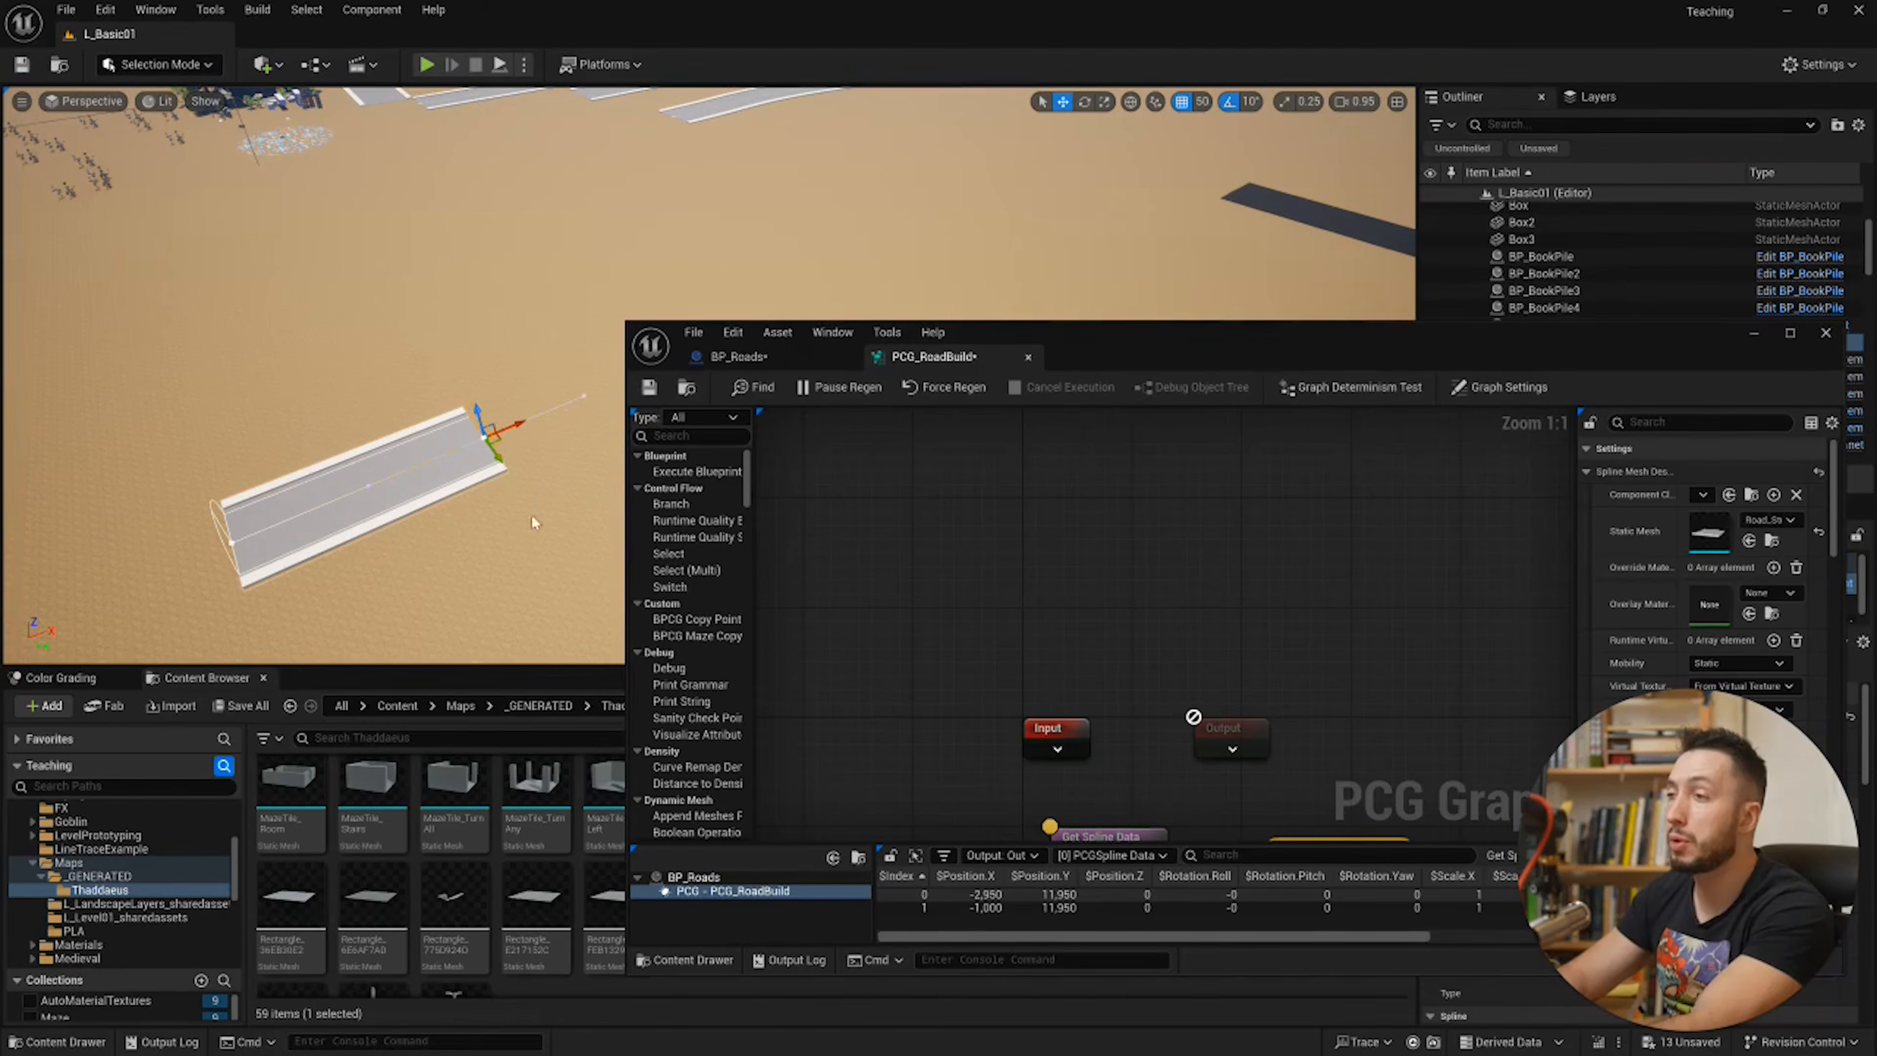
left_click_drag(1263, 341, 1059, 255)
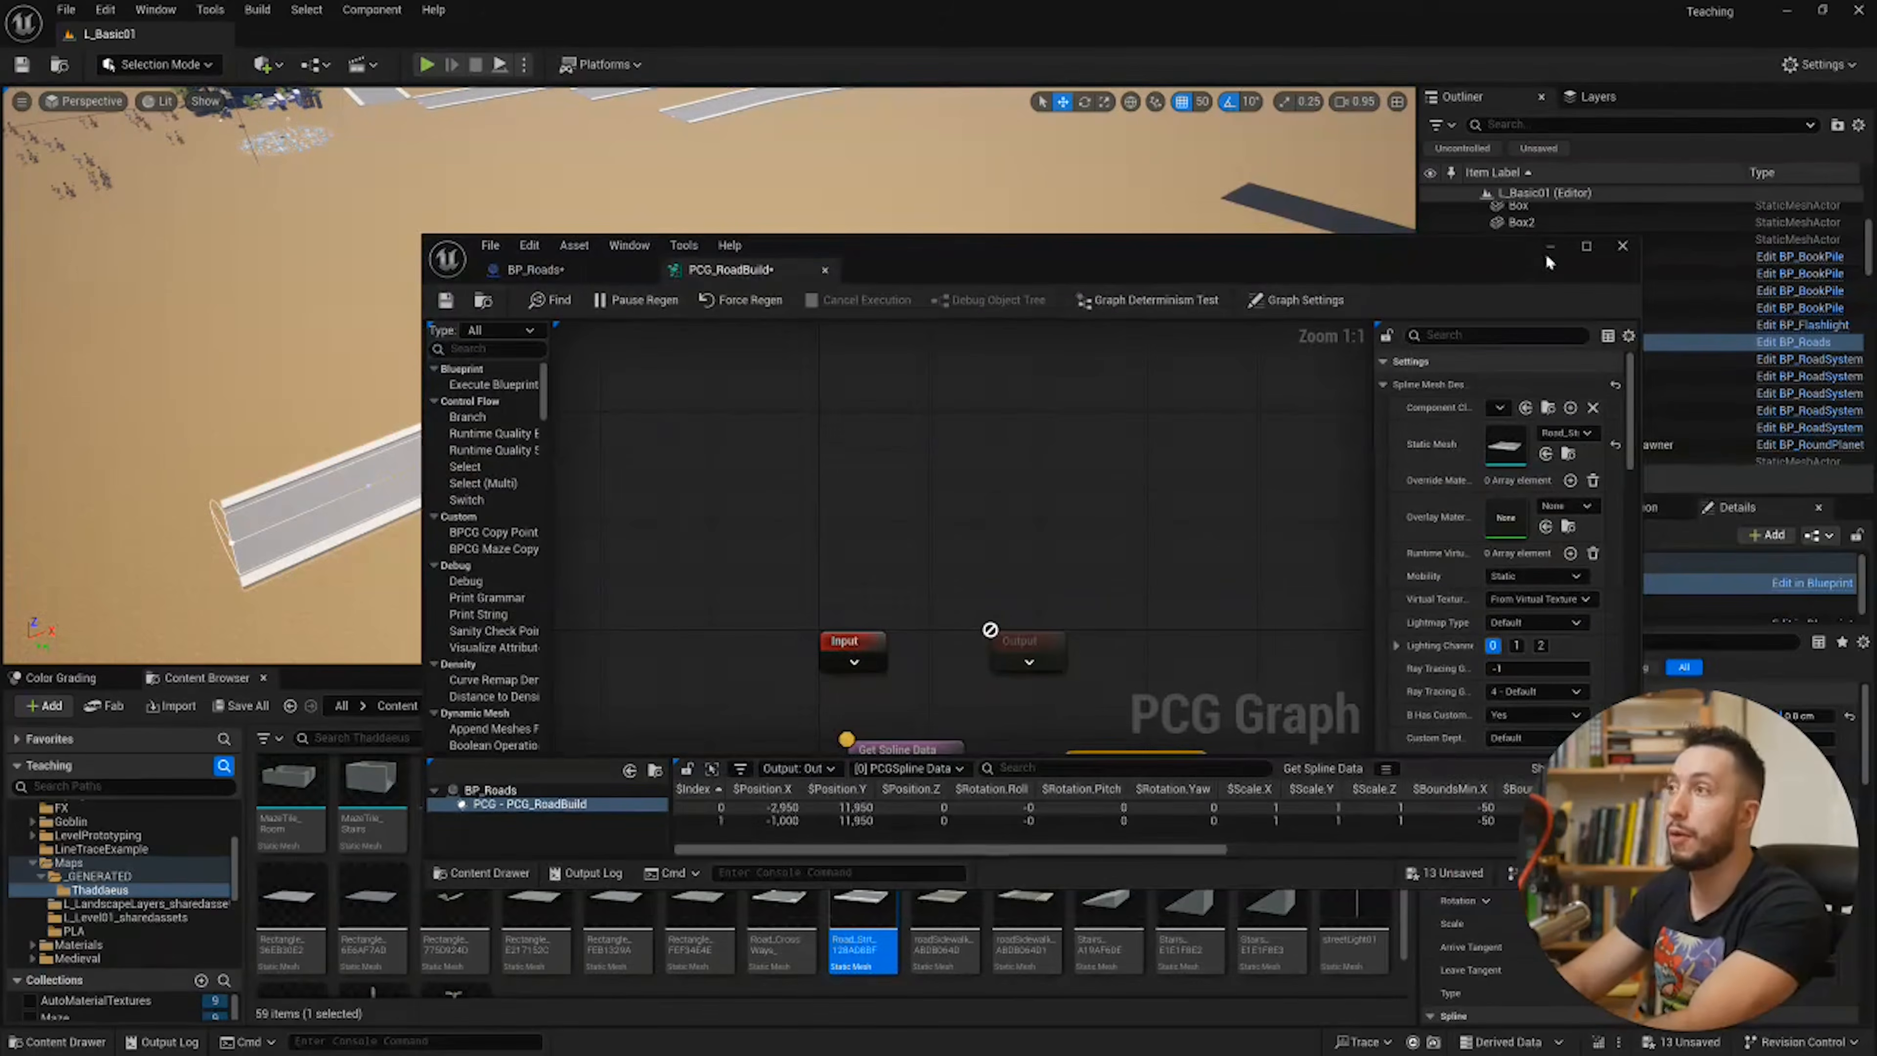
left_click(1585, 246)
Step: Move the Spawn Spline Mesh node farther from Get Spline Data and break the link between them
right_click_drag(706, 645, 779, 653)
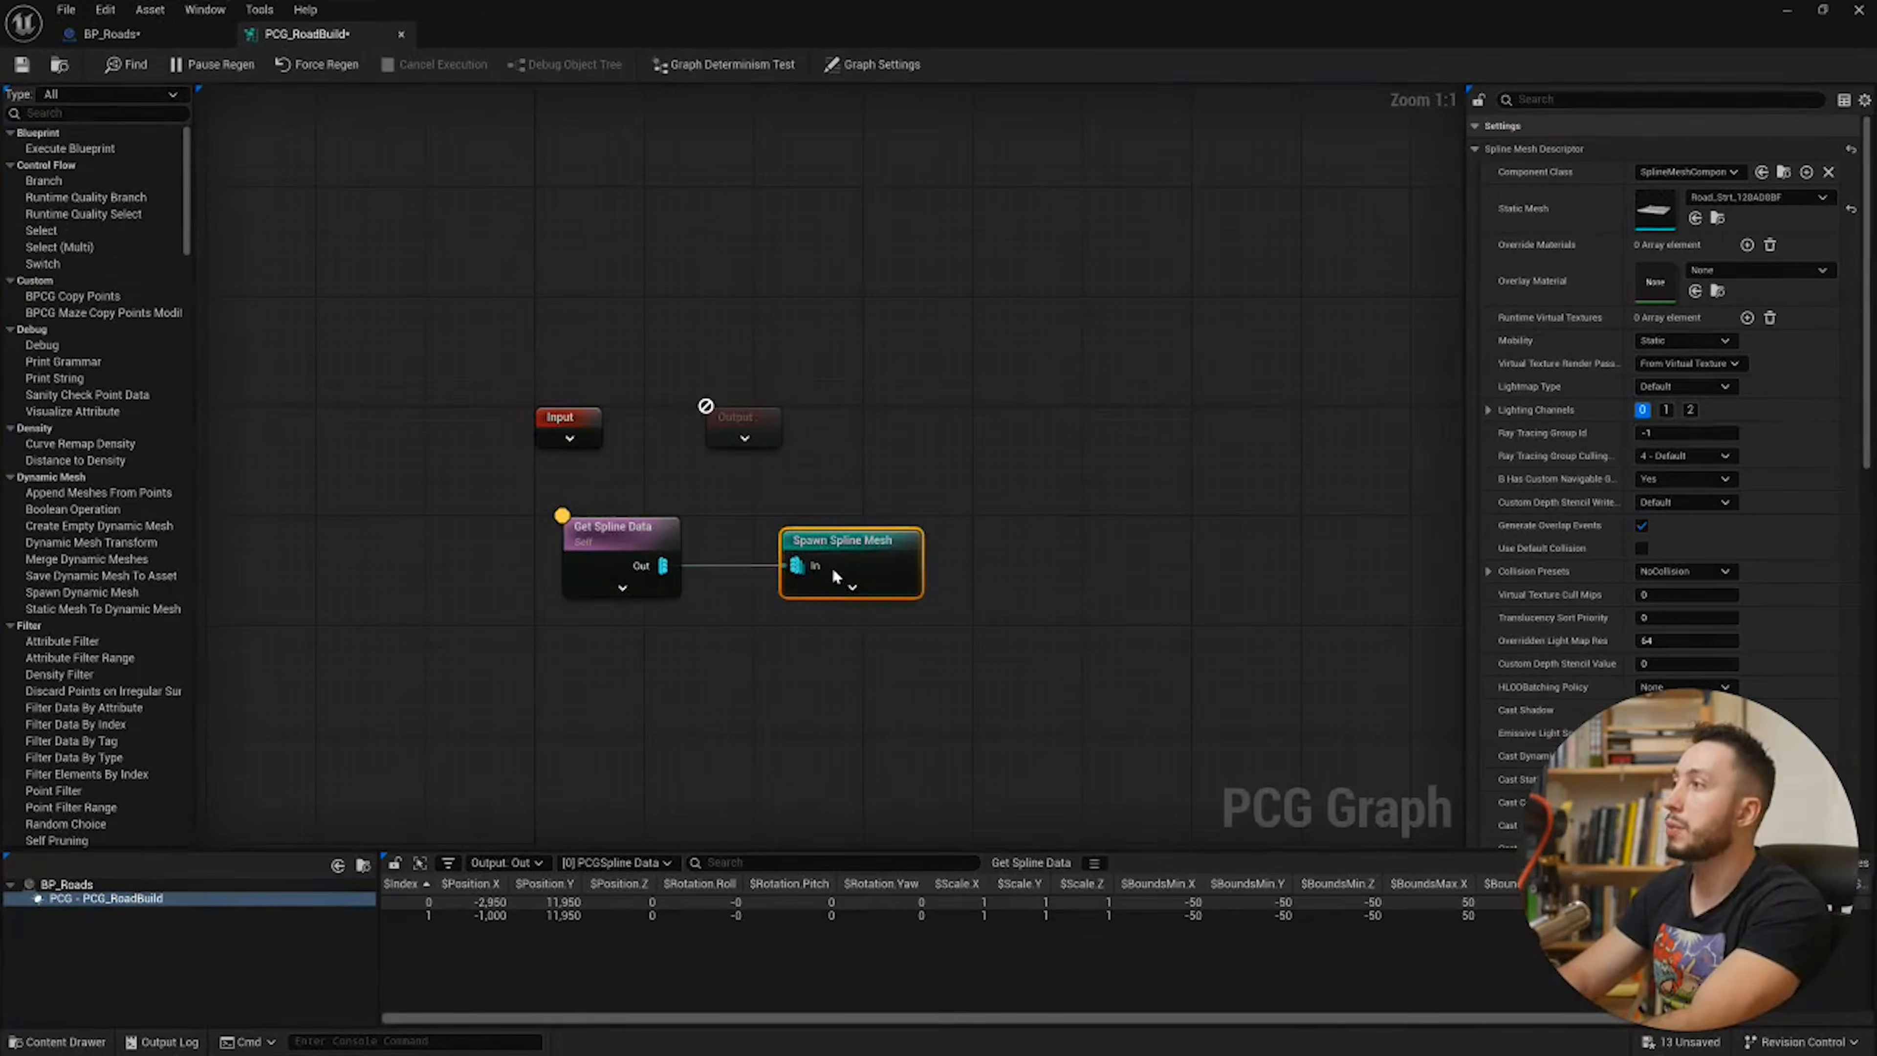
left_click_drag(836, 571, 1017, 573)
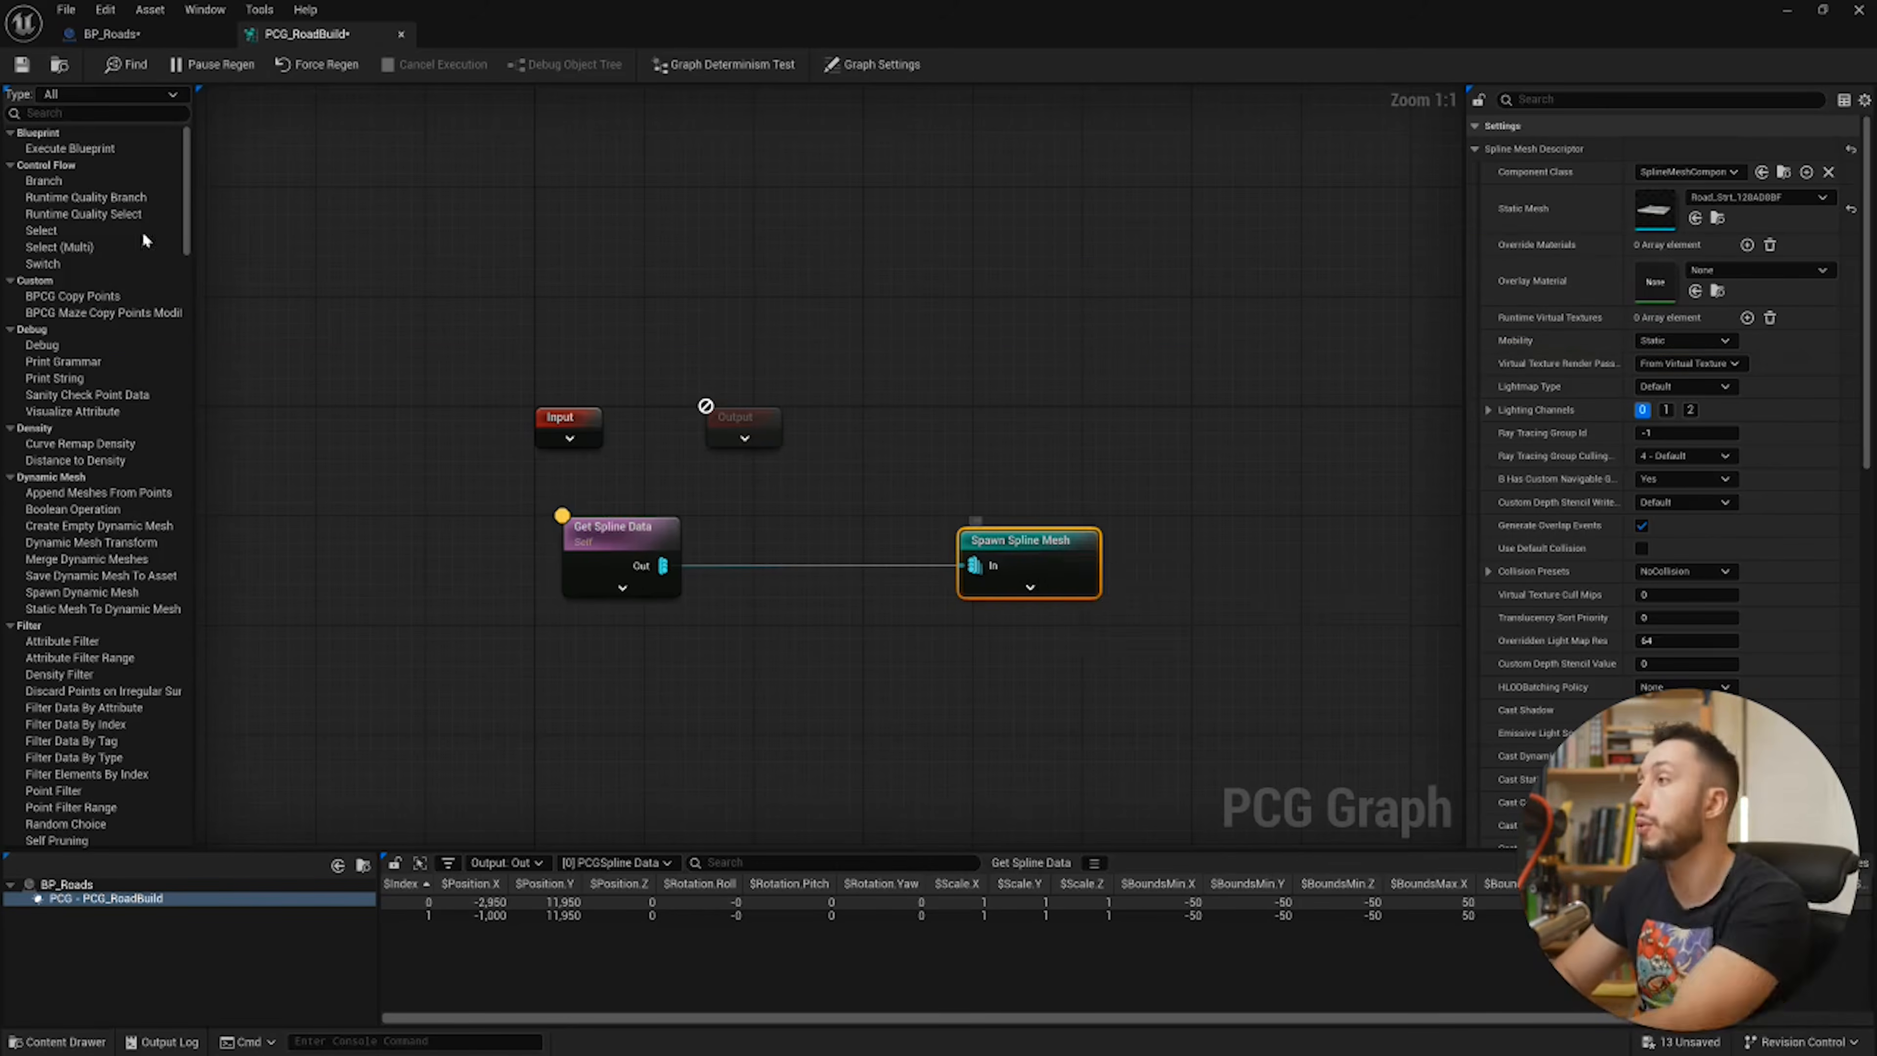
left_click(663, 566, "alt")
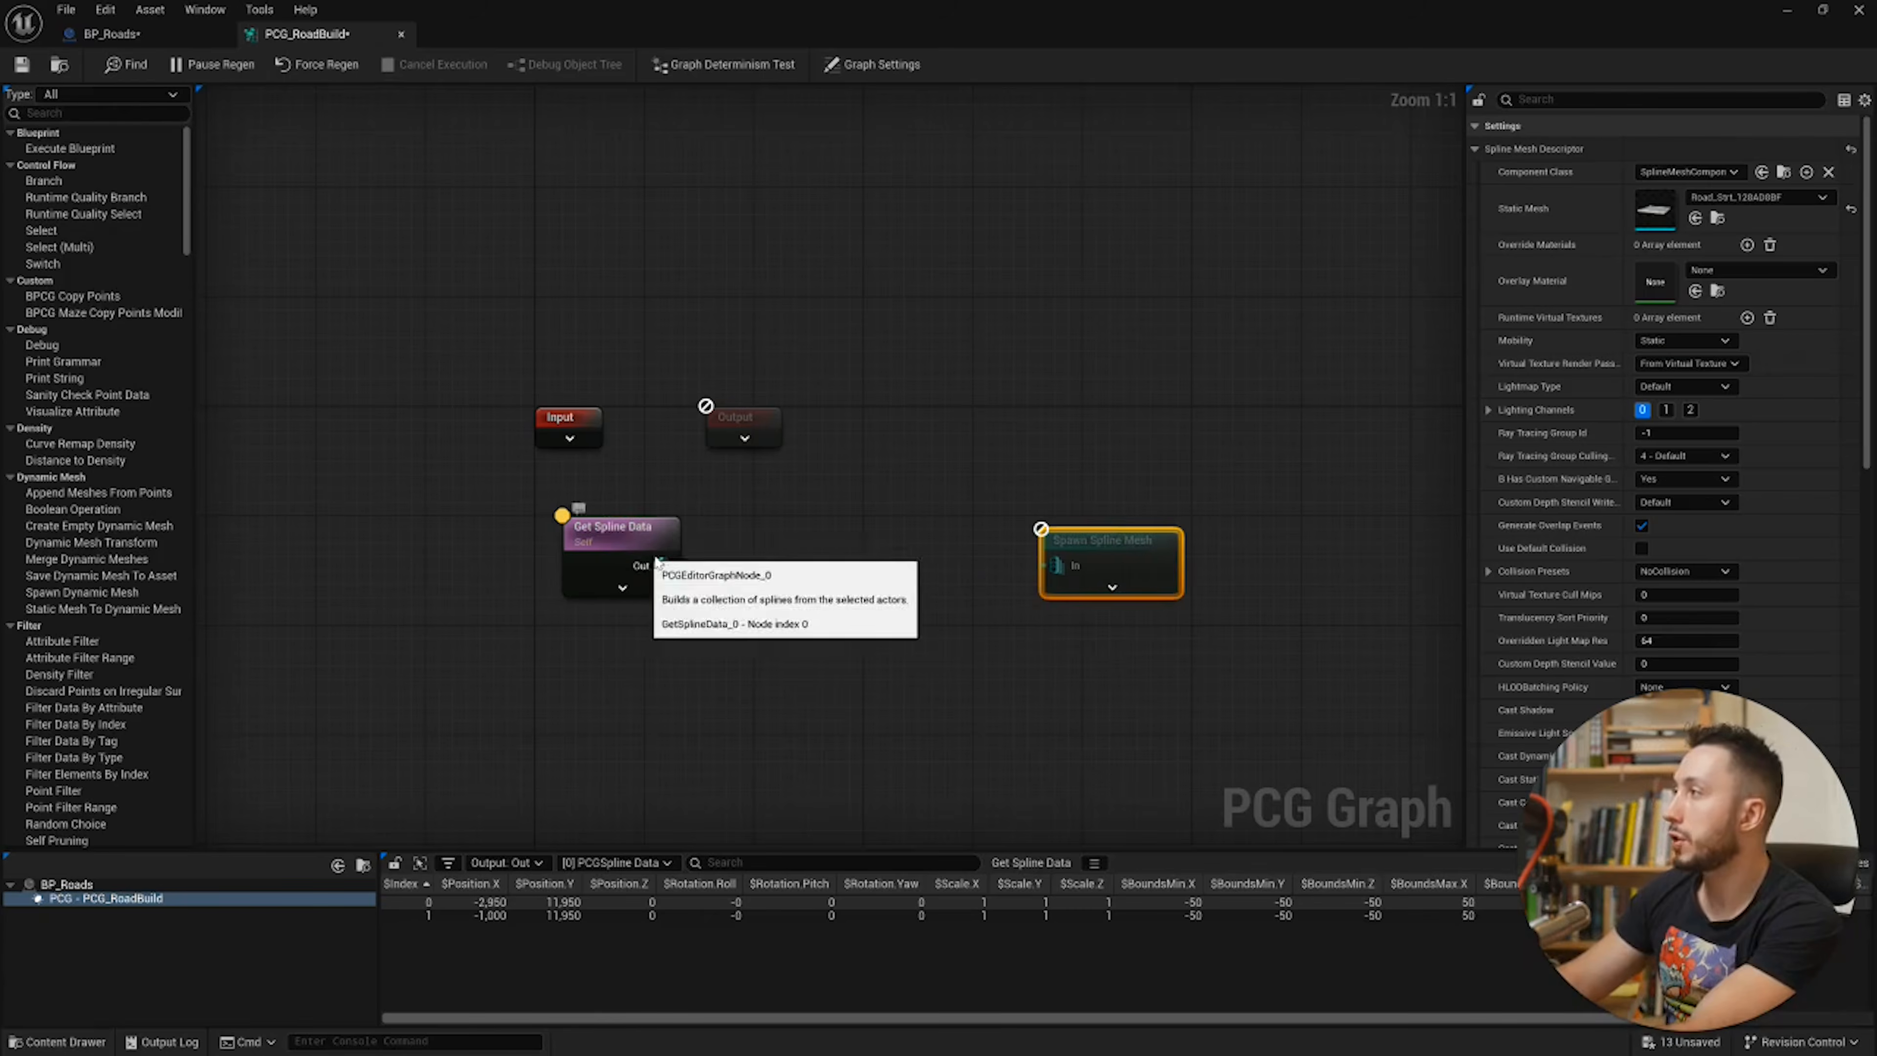
Step: Add a Spline Sampler node fed by Get Spline Data, and move Spawn Spline Mesh away to leave room for another node
left_click_drag(666, 567, 788, 551)
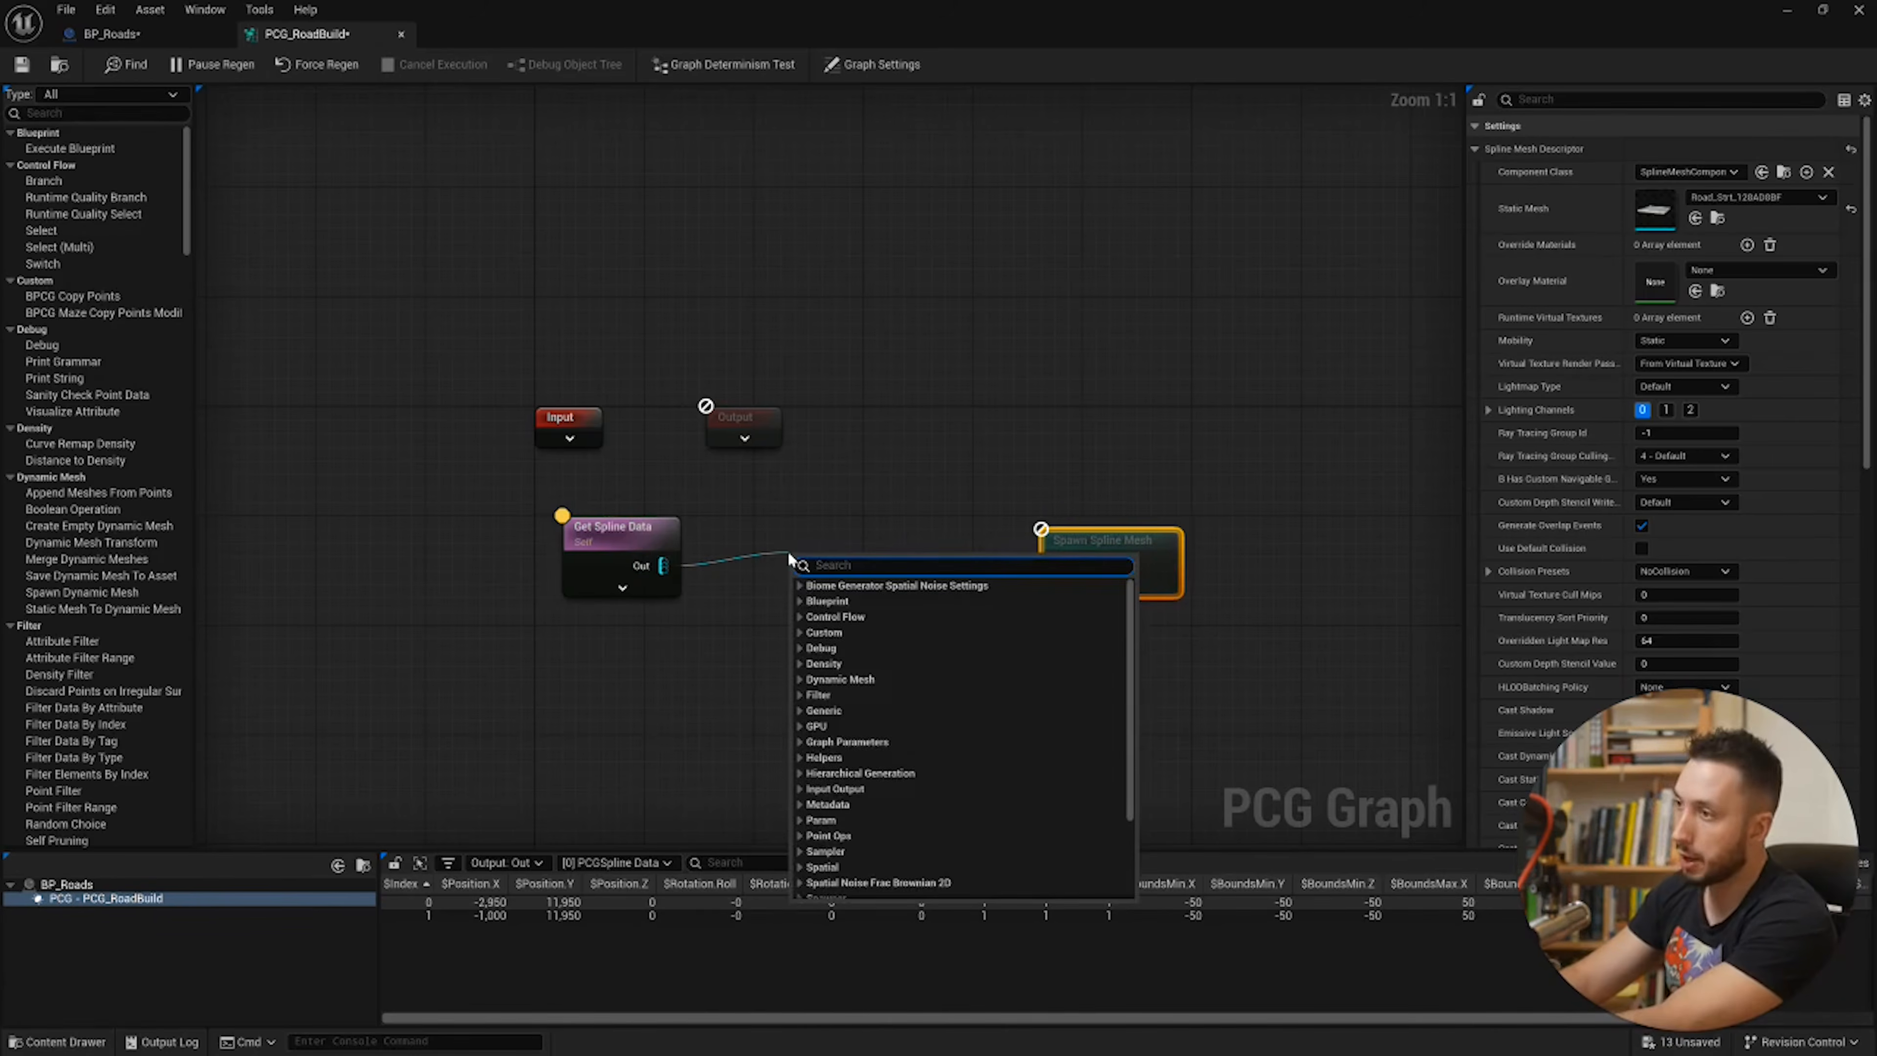
type("splin sam")
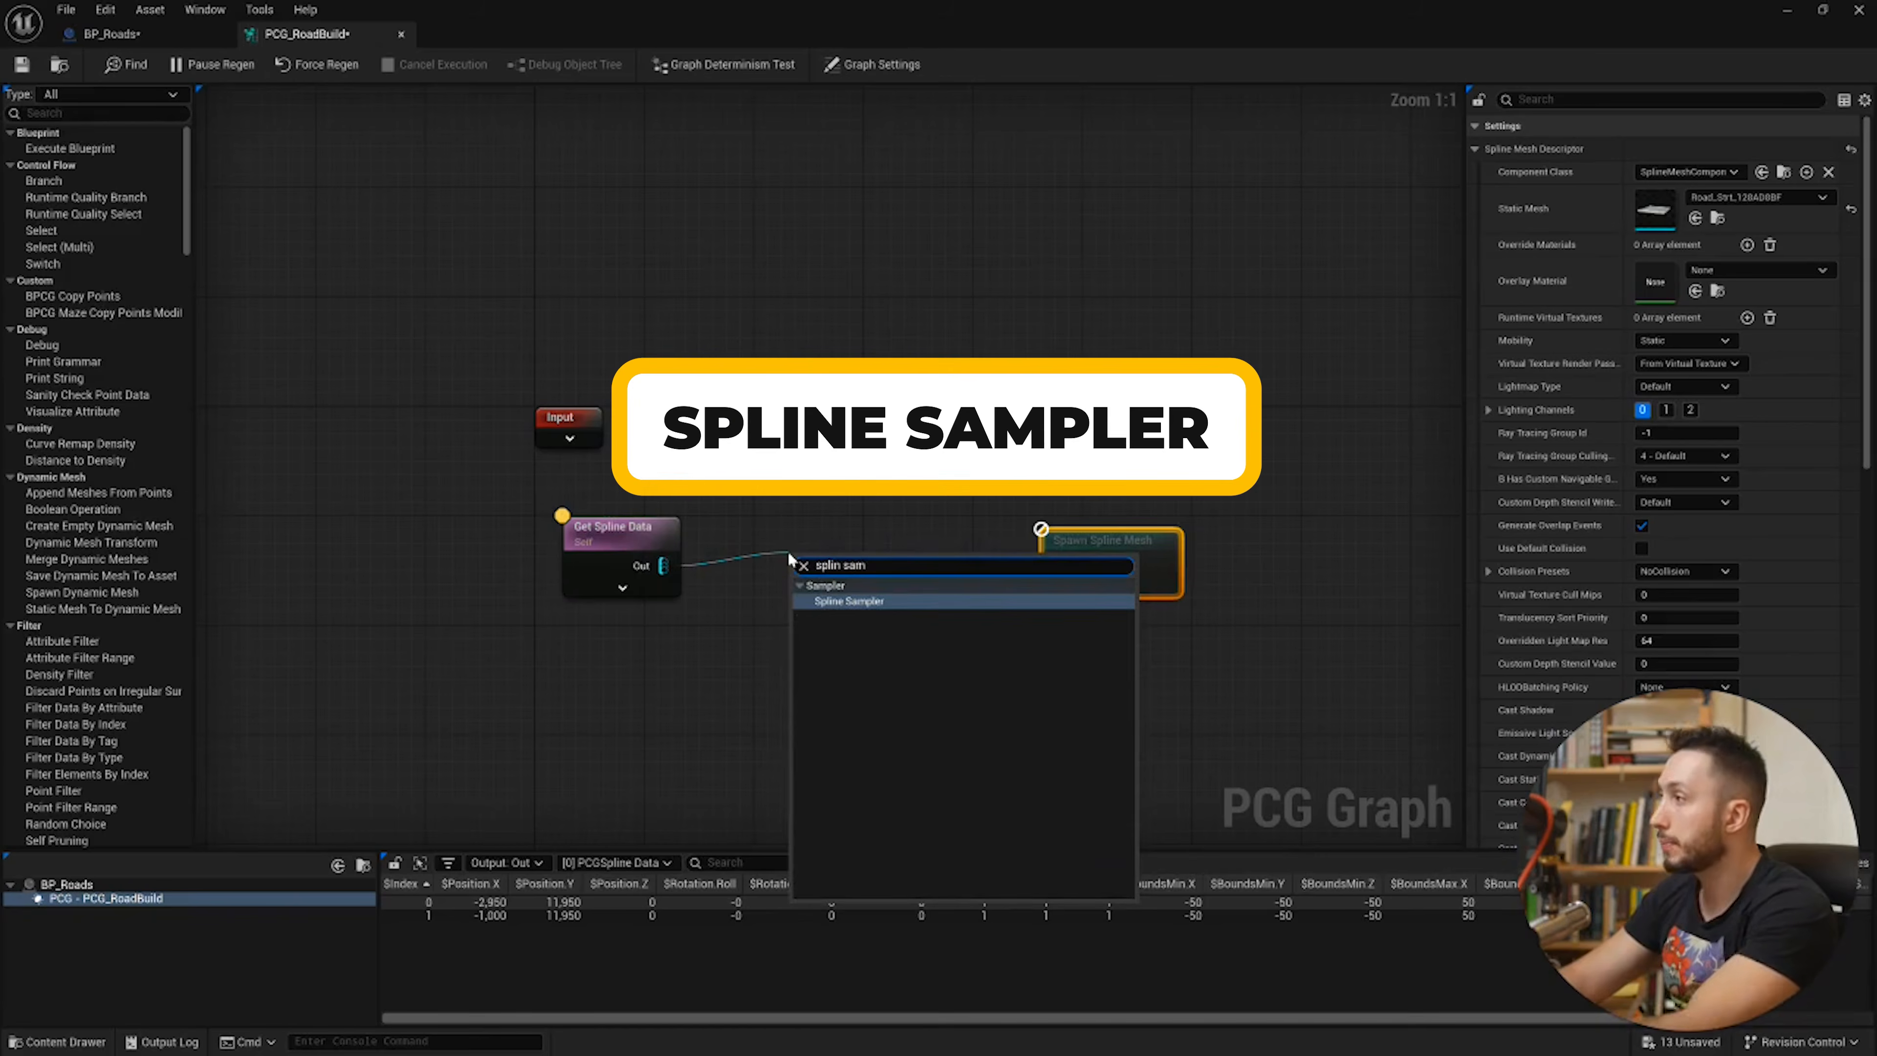
key("Return")
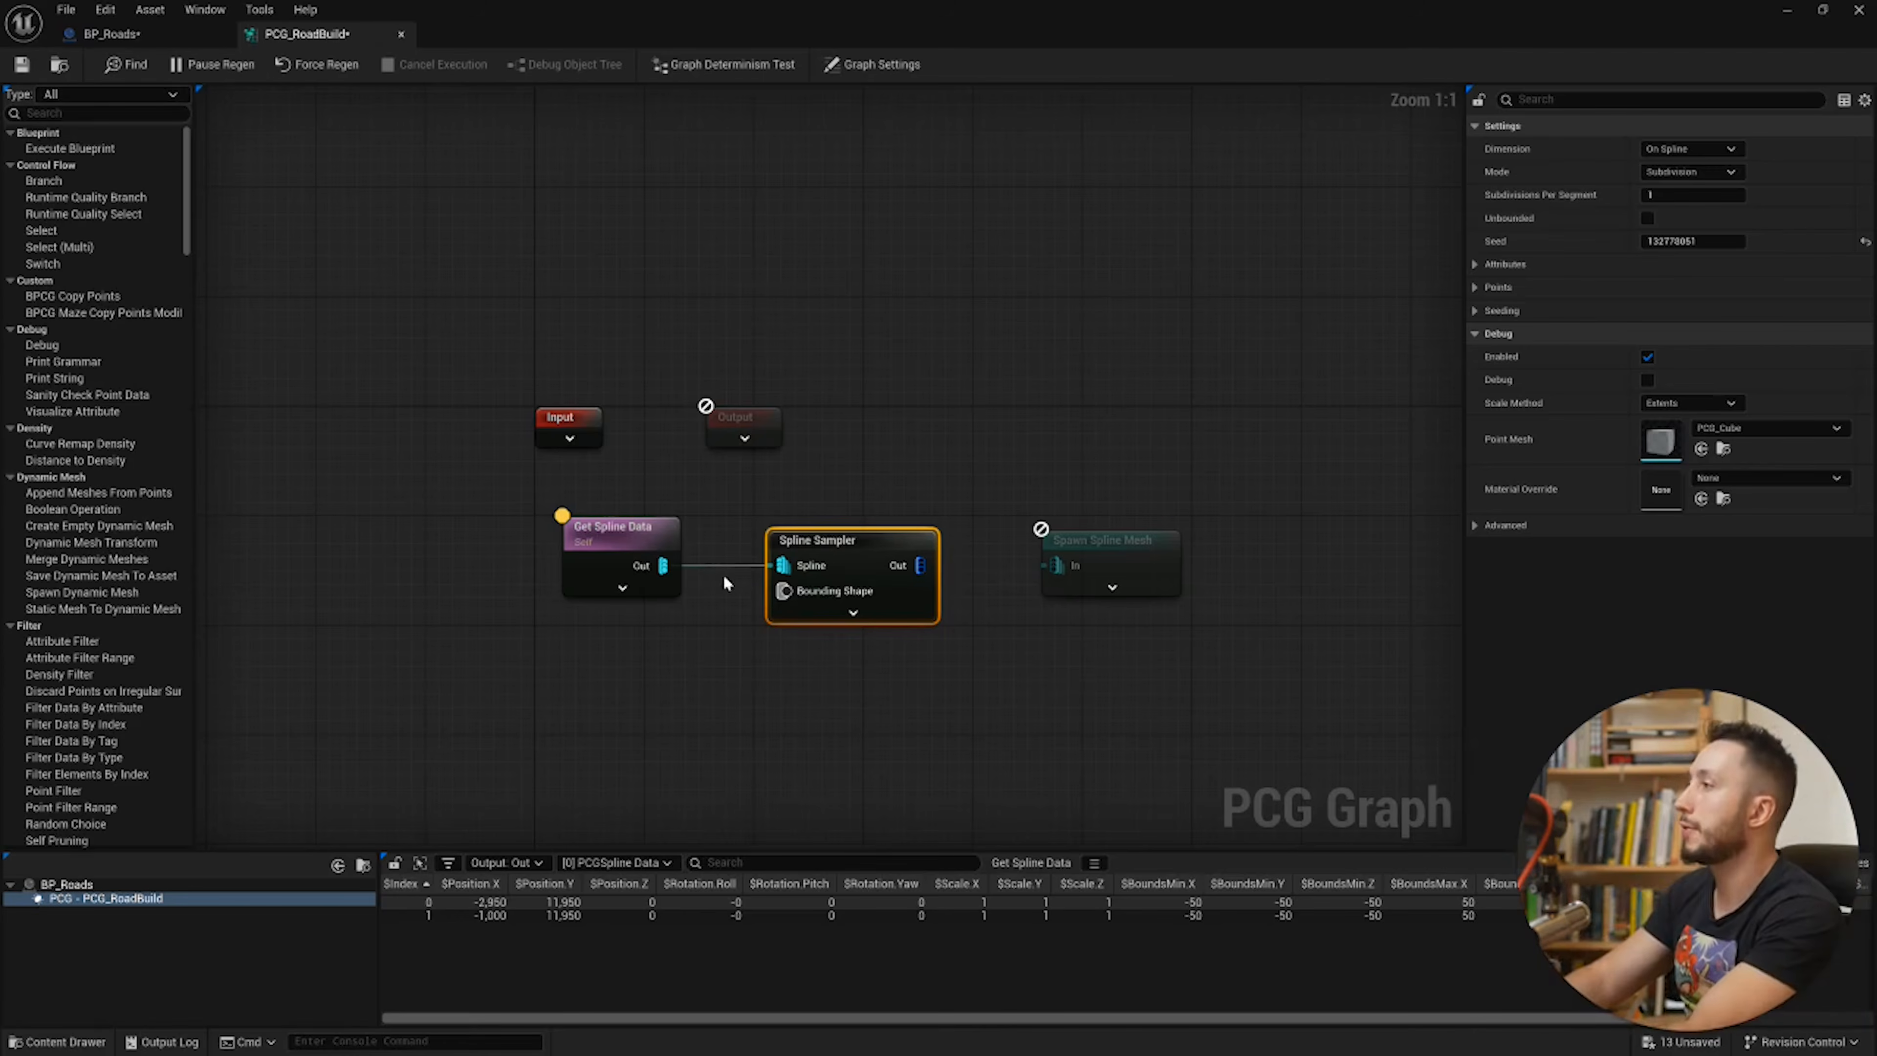
right_click_drag(1070, 561, 822, 550)
scroll(816, 553, "down", 1)
left_click_drag(911, 528, 1125, 525)
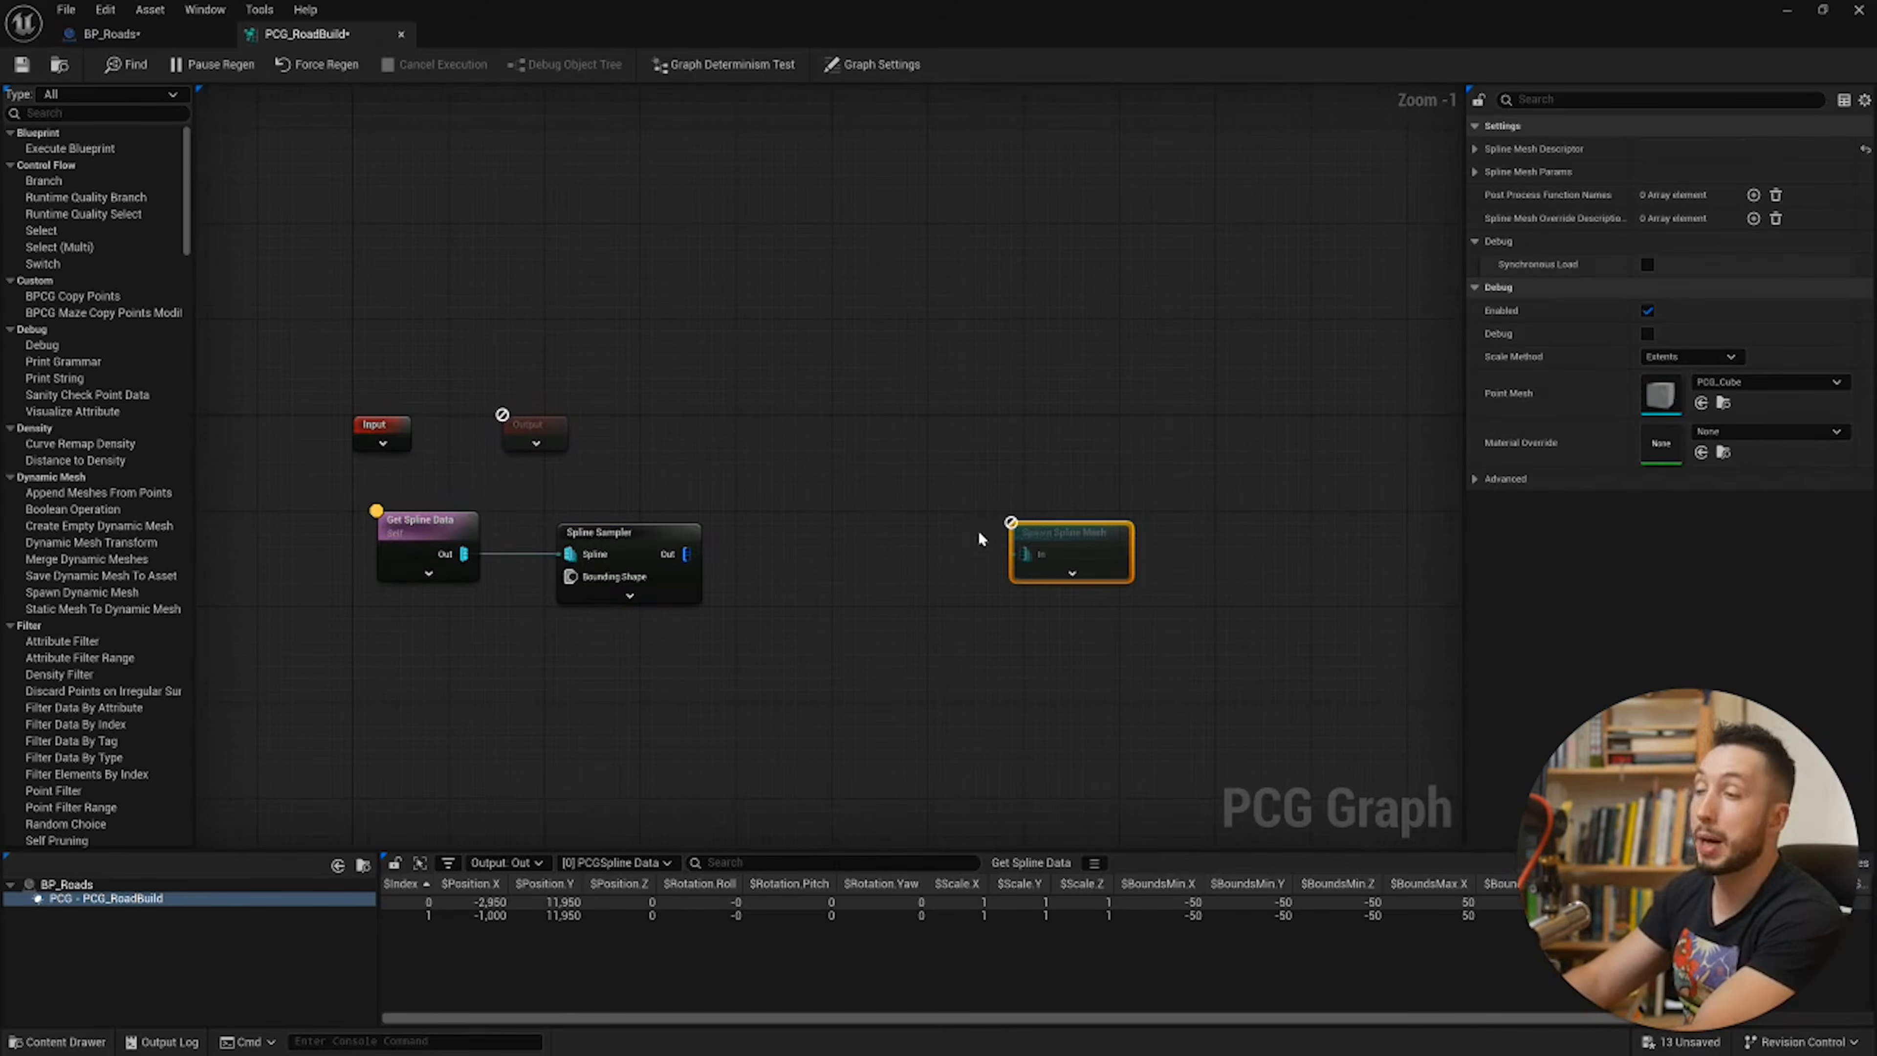
Step: Add a Create Spline node fed by the output of the Spline Sampler
right_click_drag(981, 536, 1080, 531)
scroll(944, 571, "down", 1)
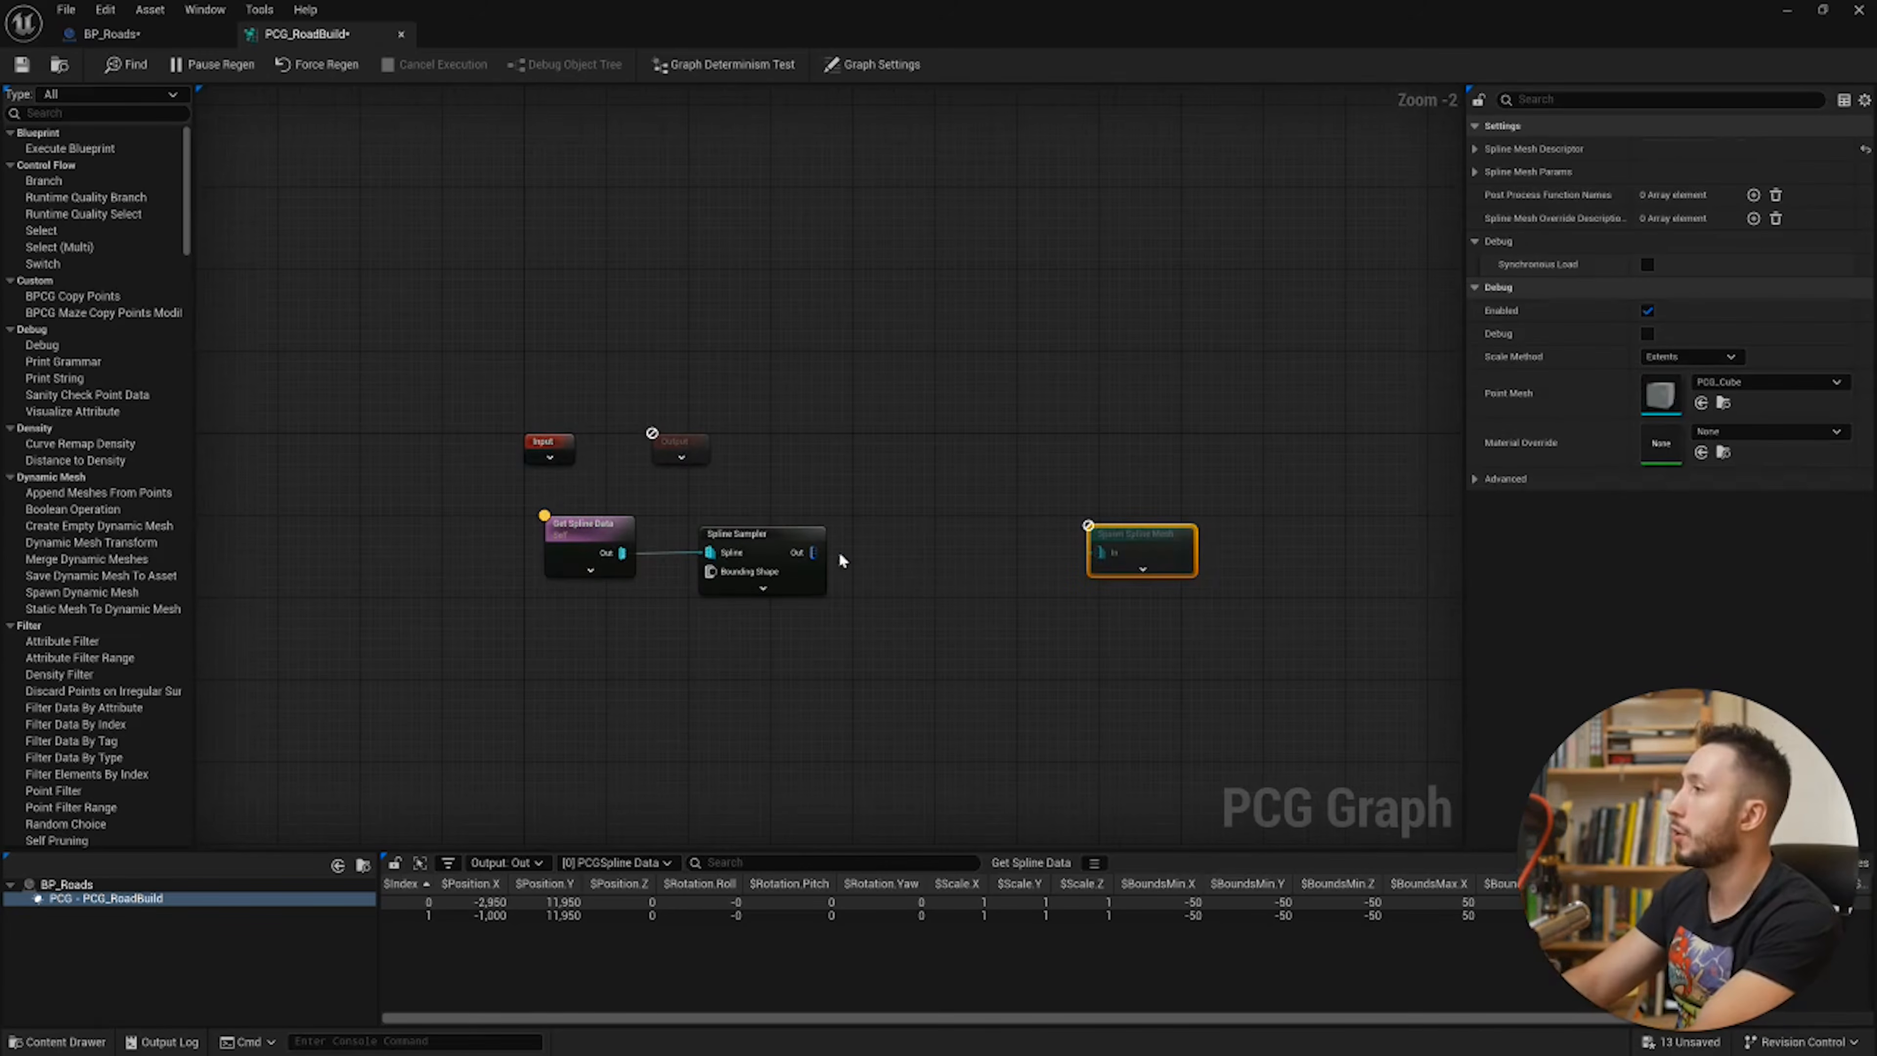
left_click_drag(813, 552, 912, 556)
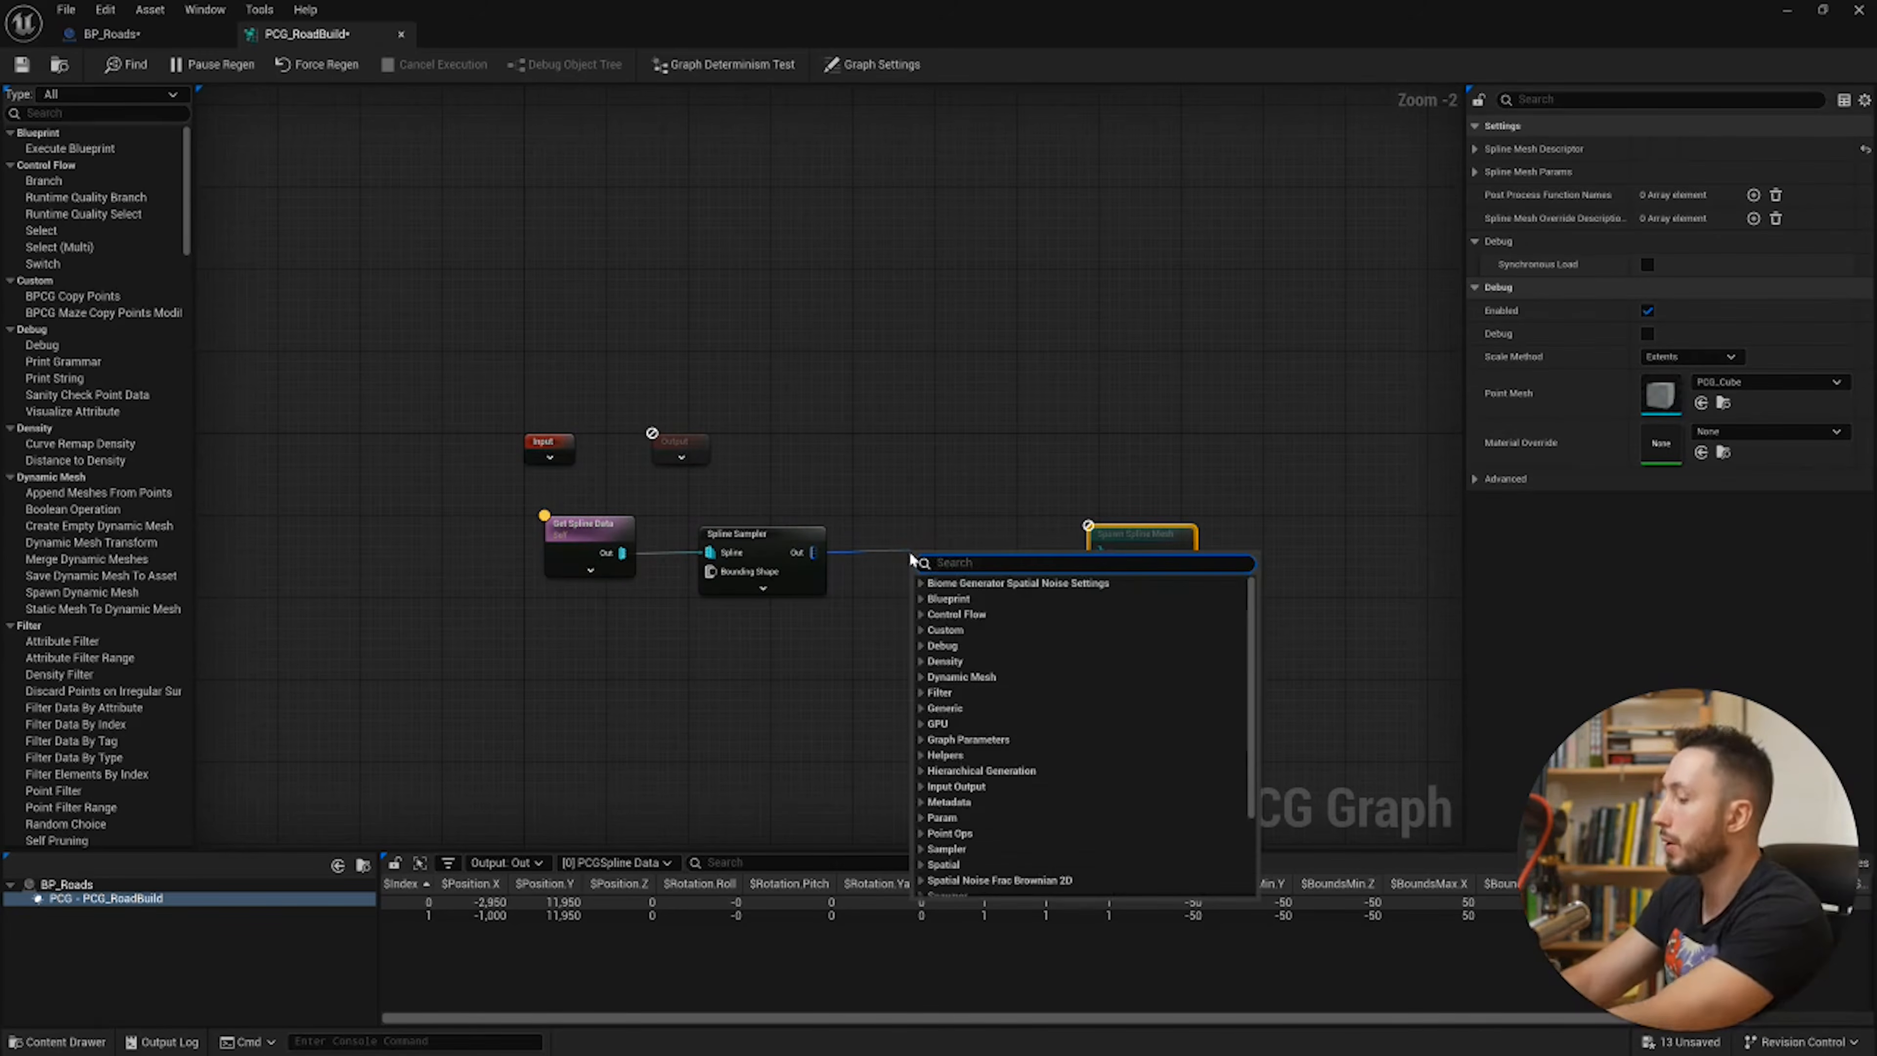
type("creat")
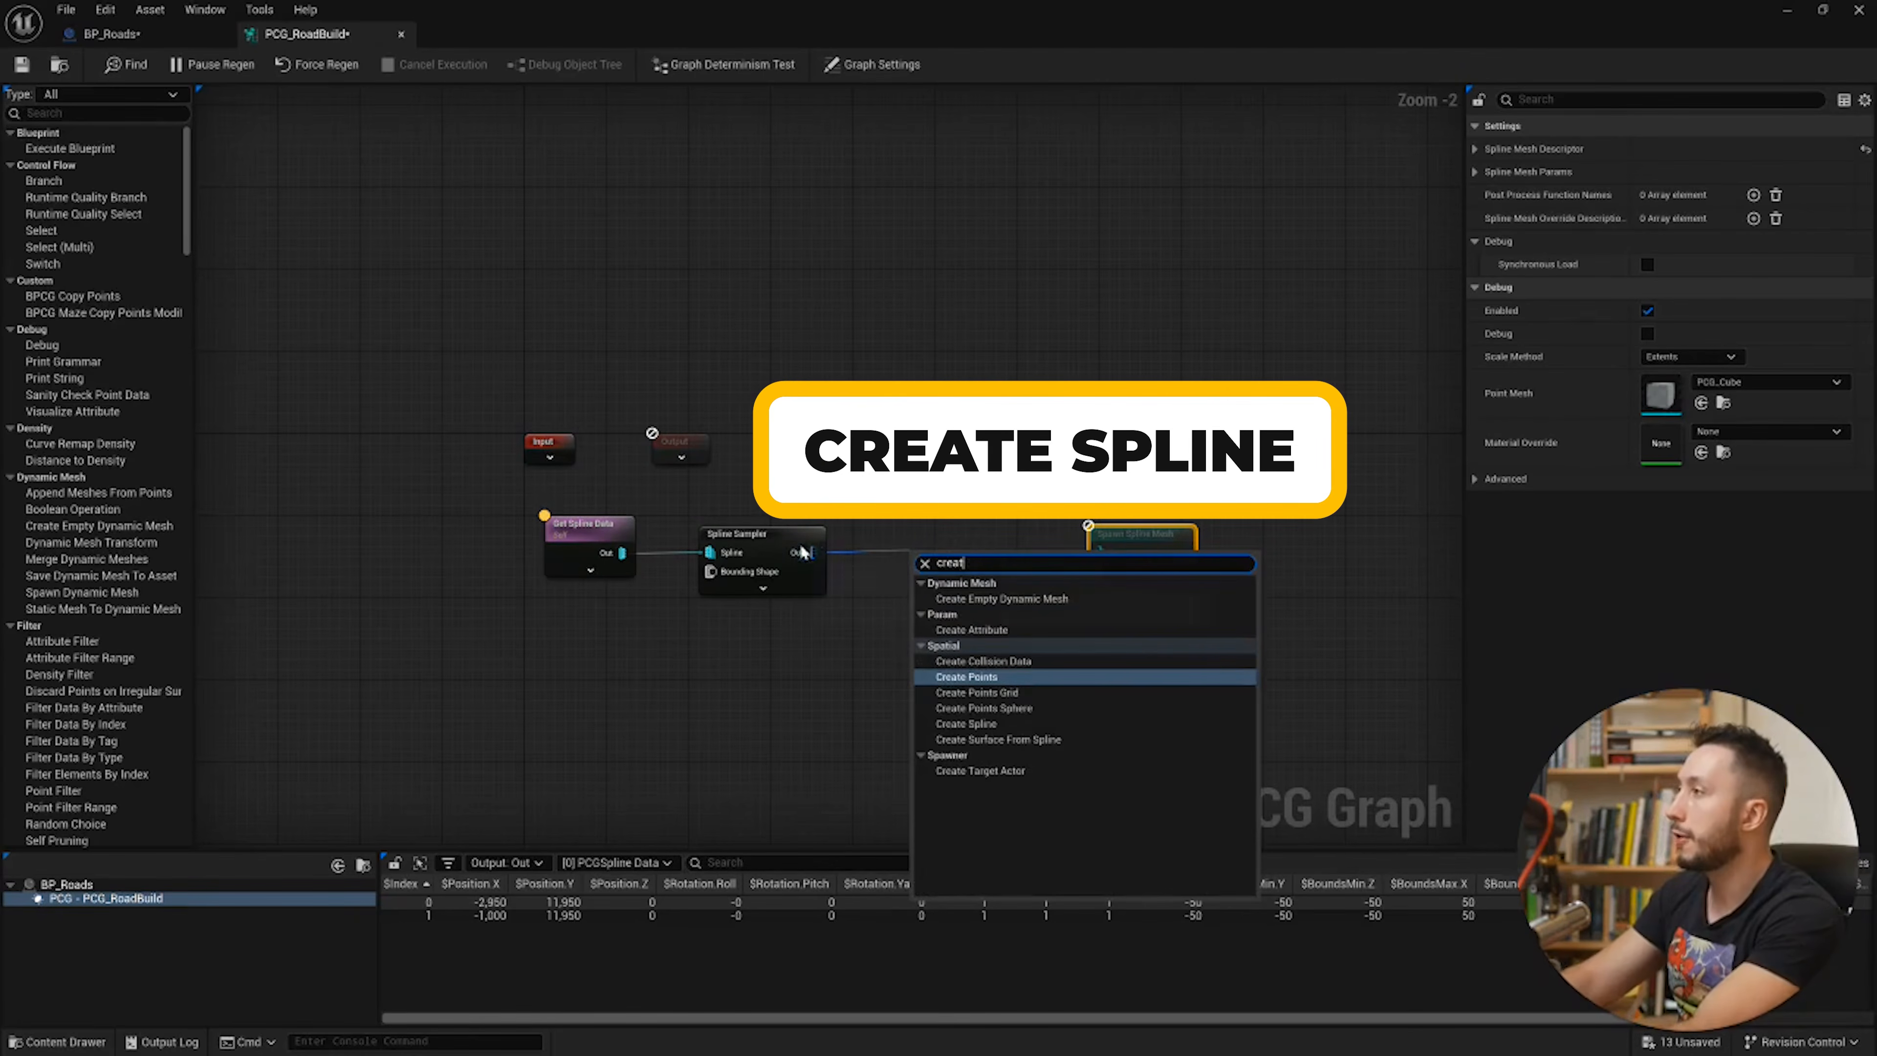
left_click(966, 724)
Step: Inspect the Spline Sampler's point data and compare it with the data of Get Spline Data and Create Spline
left_click(761, 542)
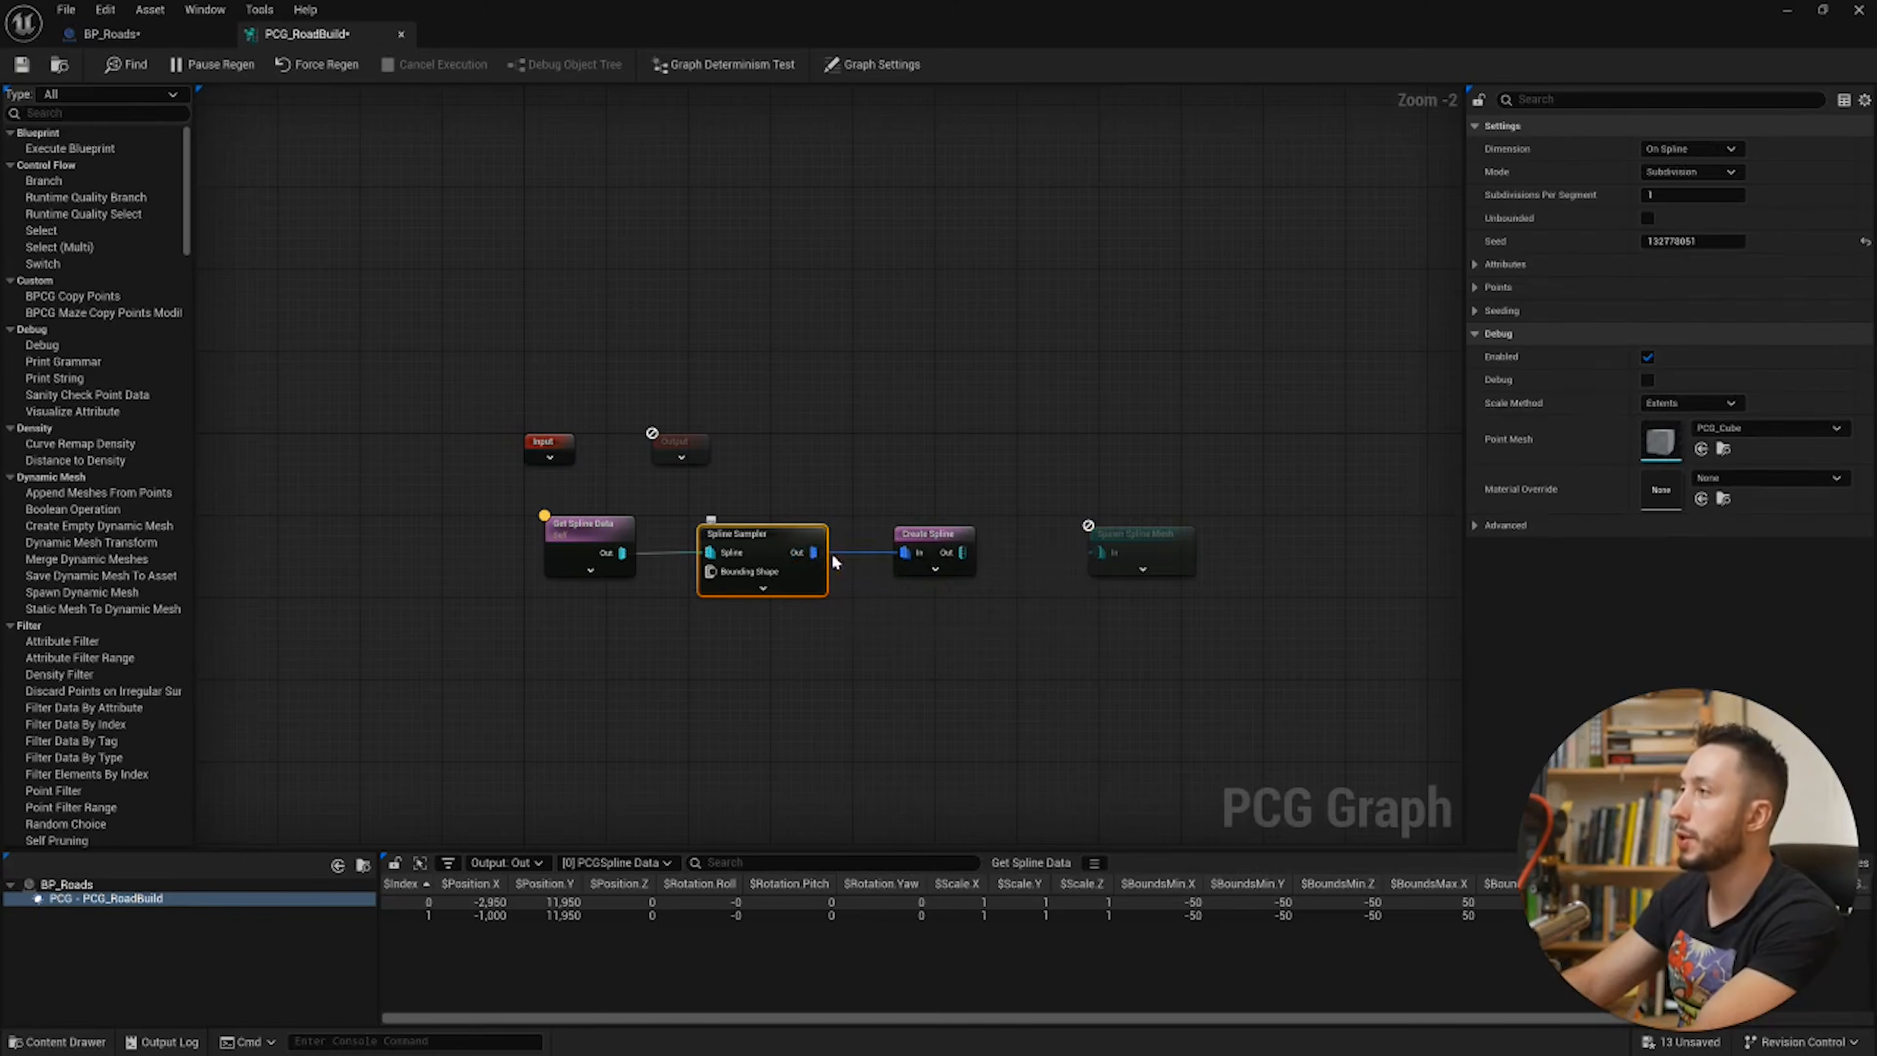
key("a")
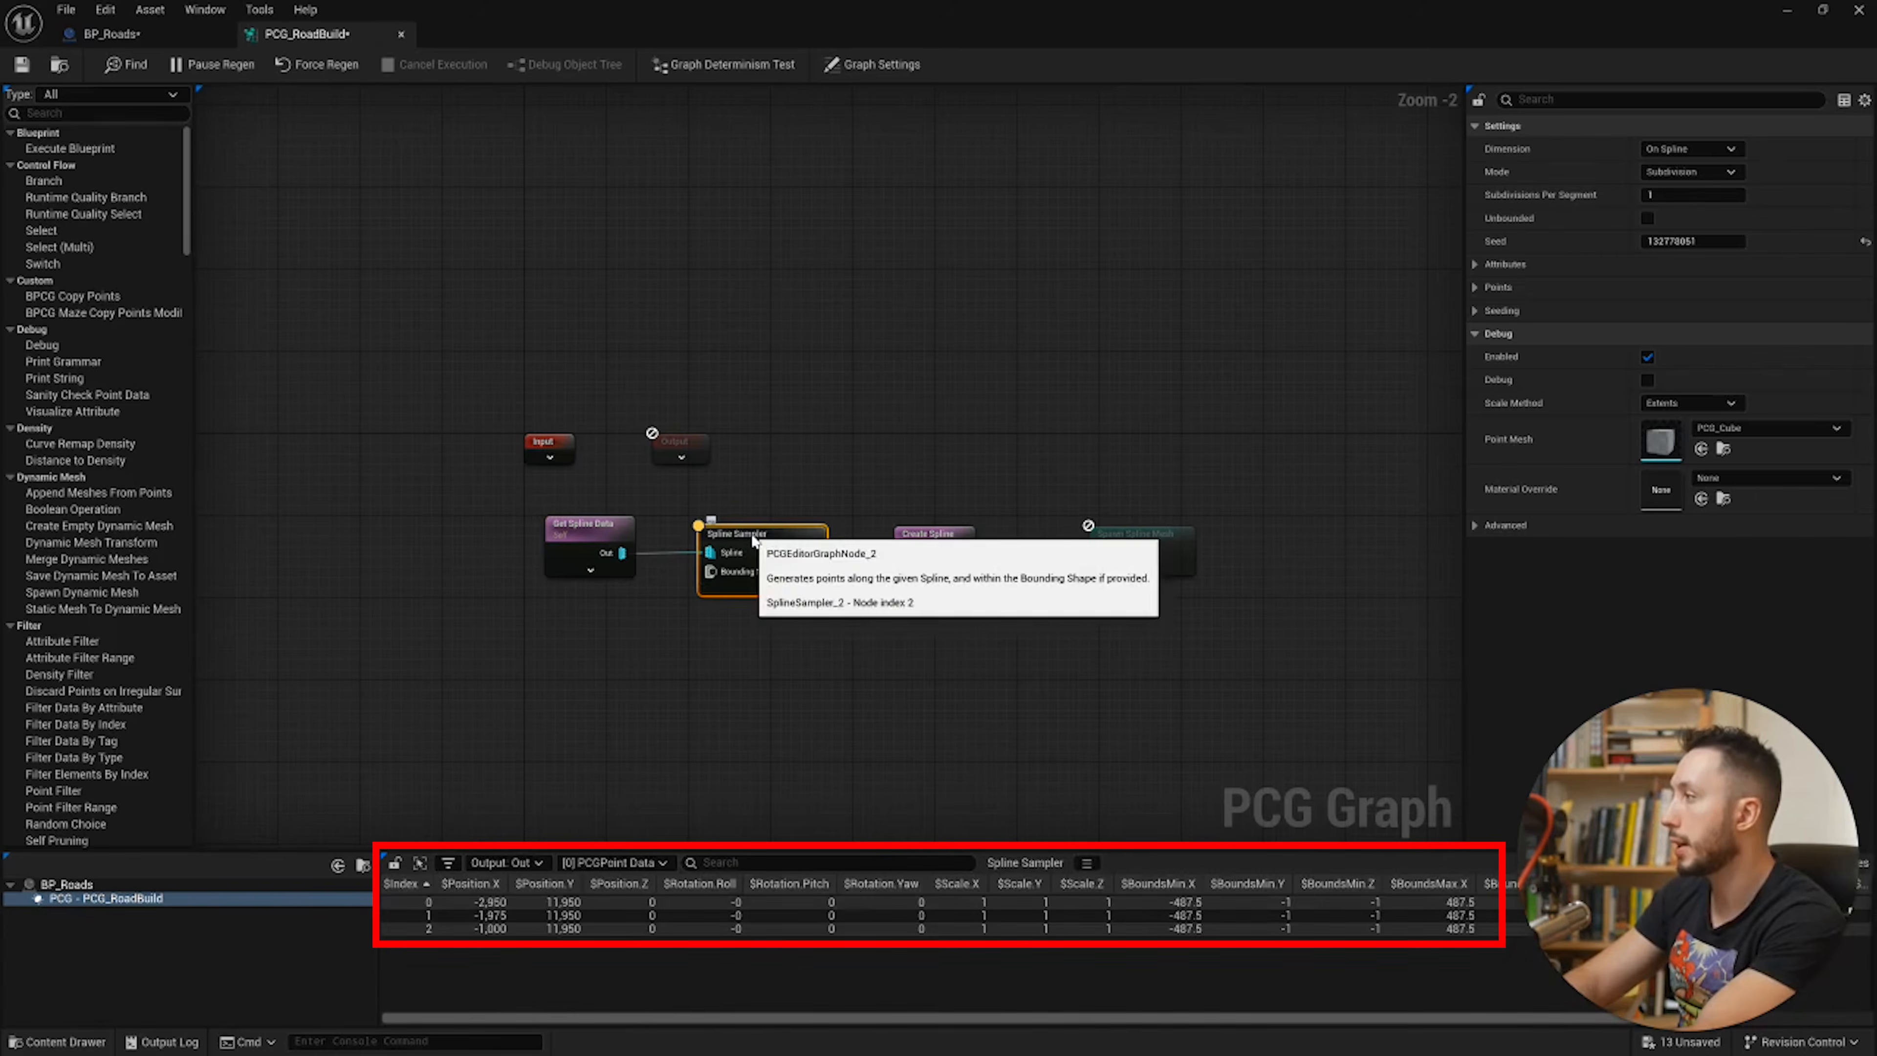
left_click(596, 520)
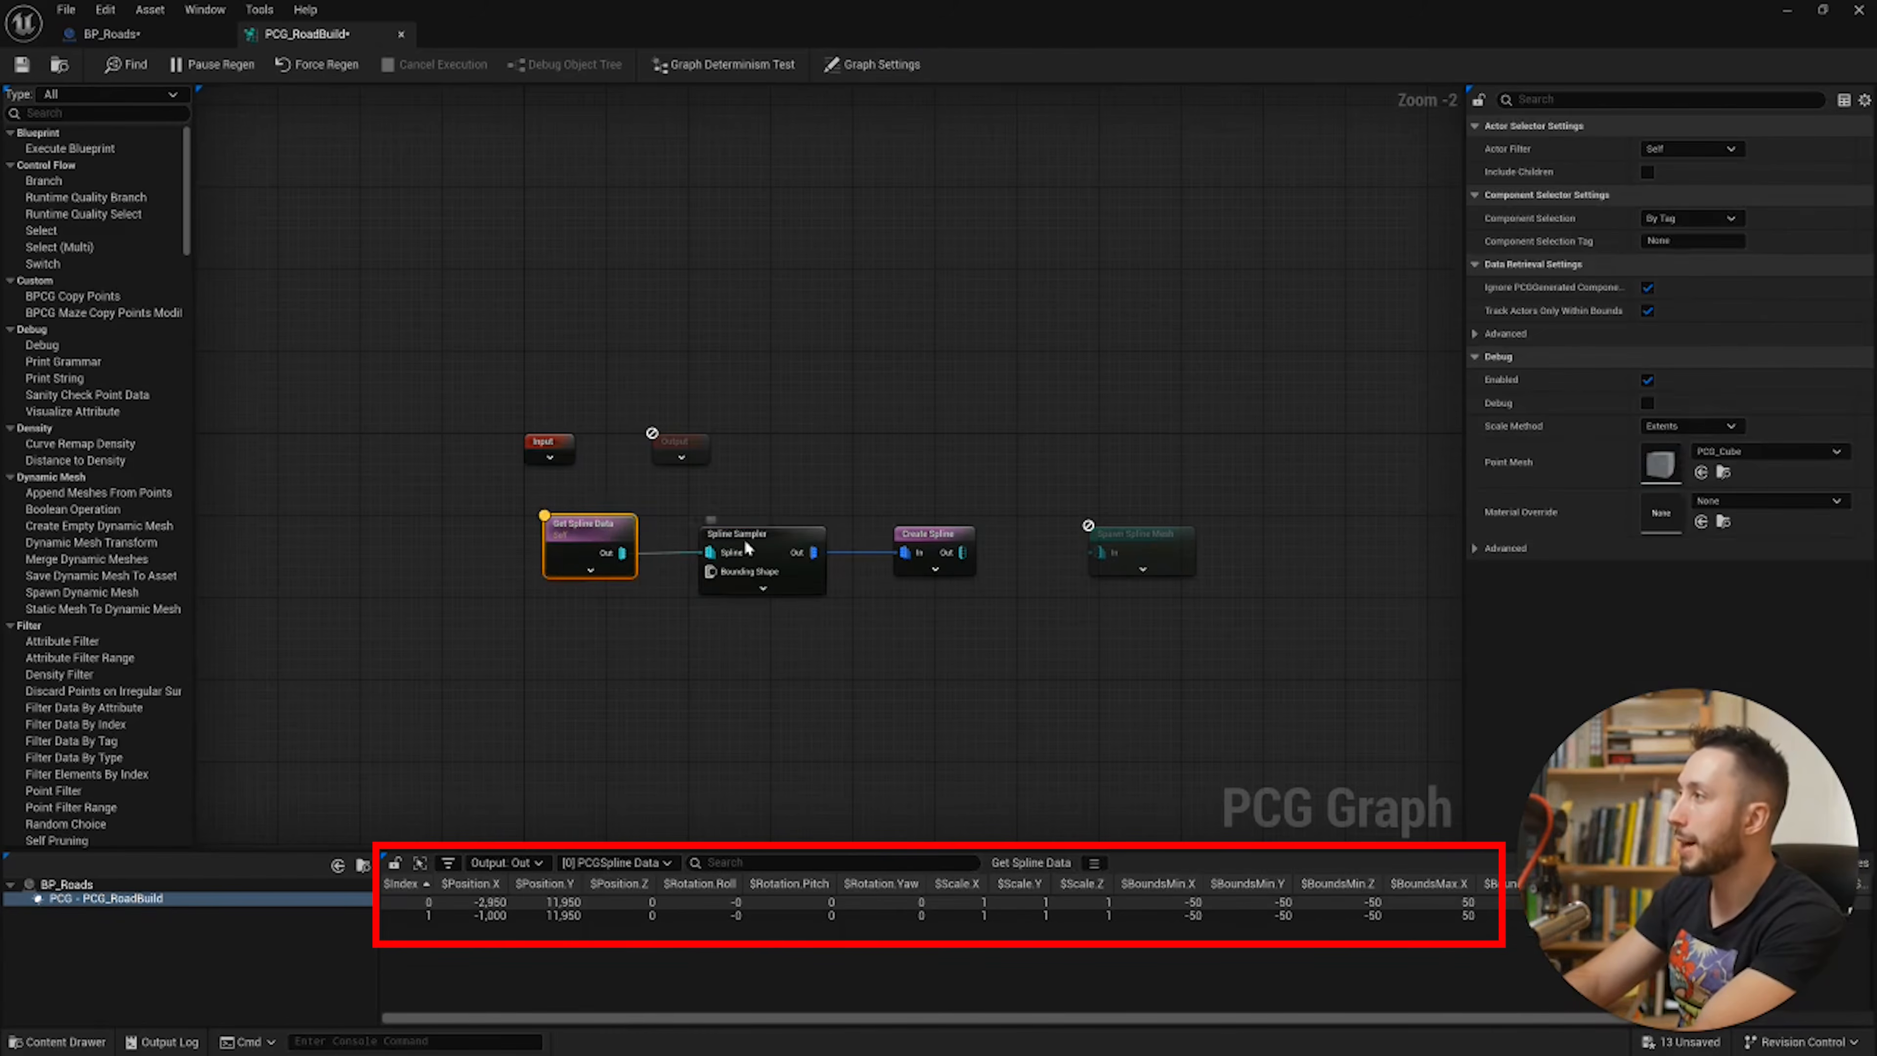
left_click(722, 542)
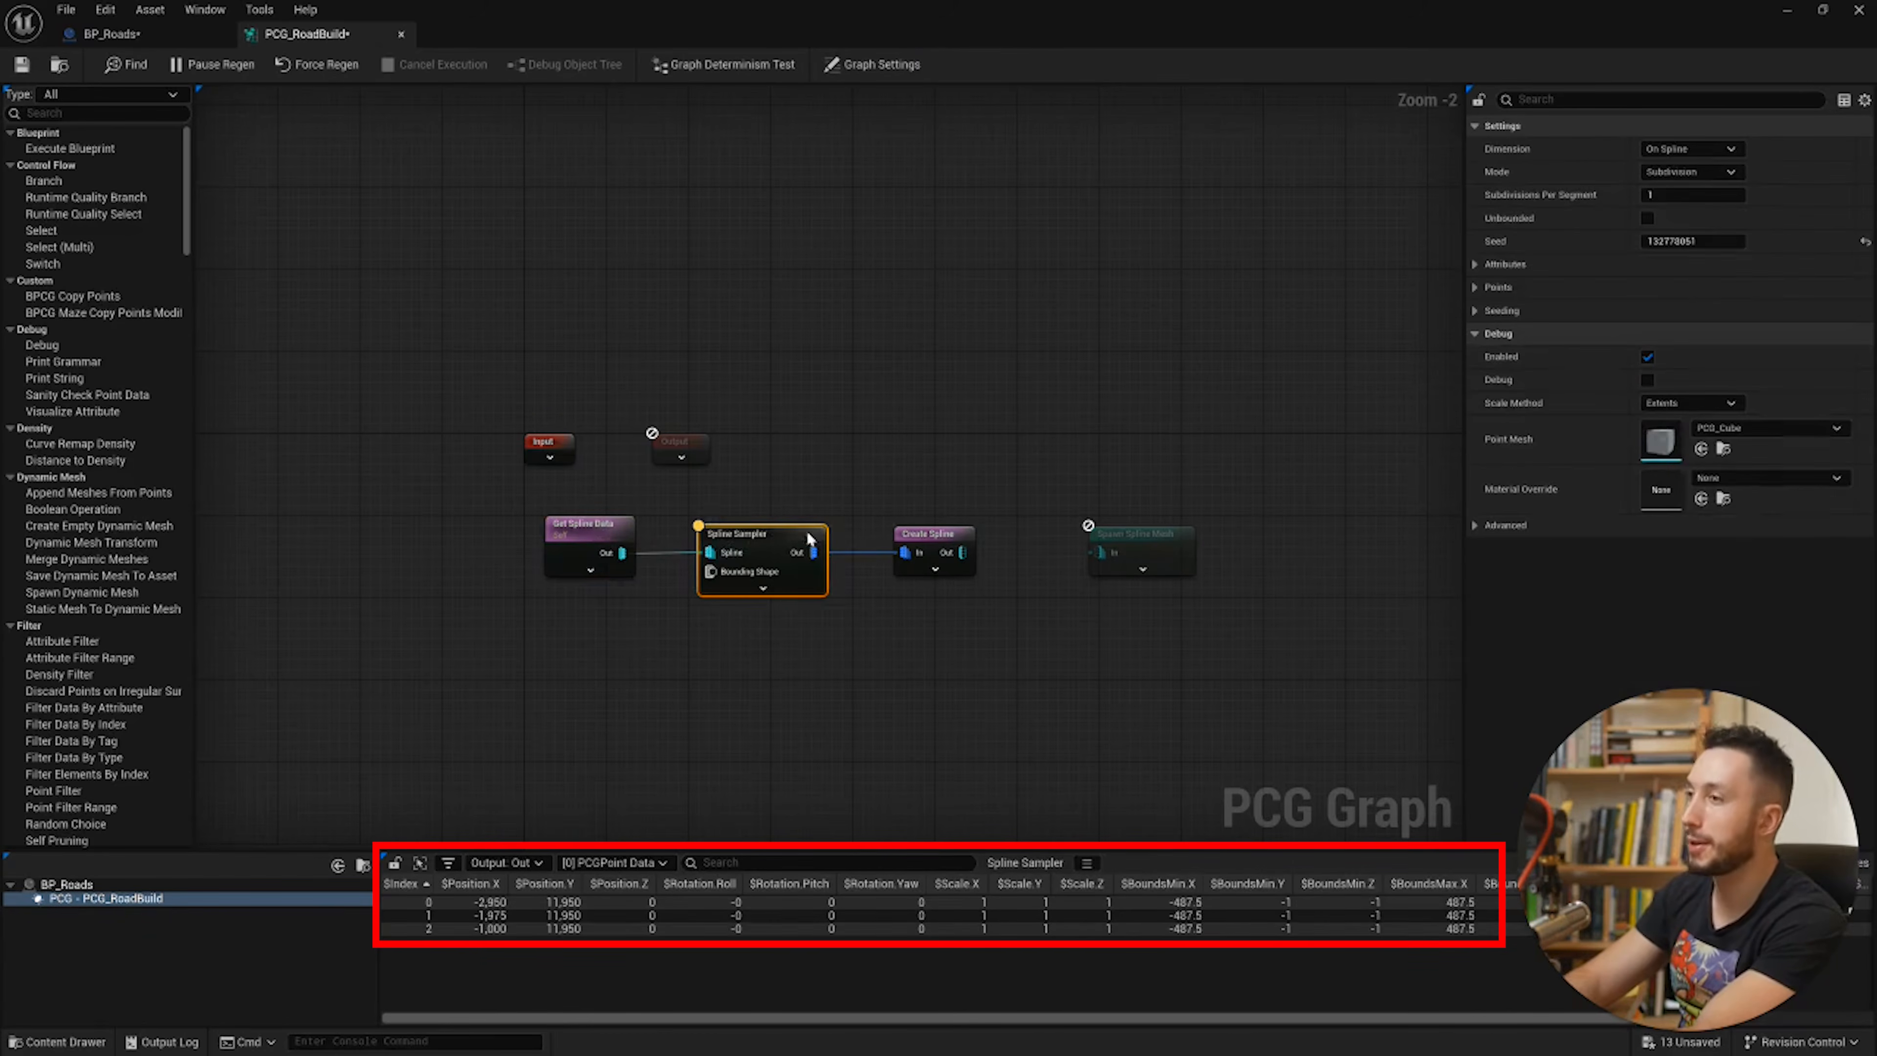
left_click(920, 568)
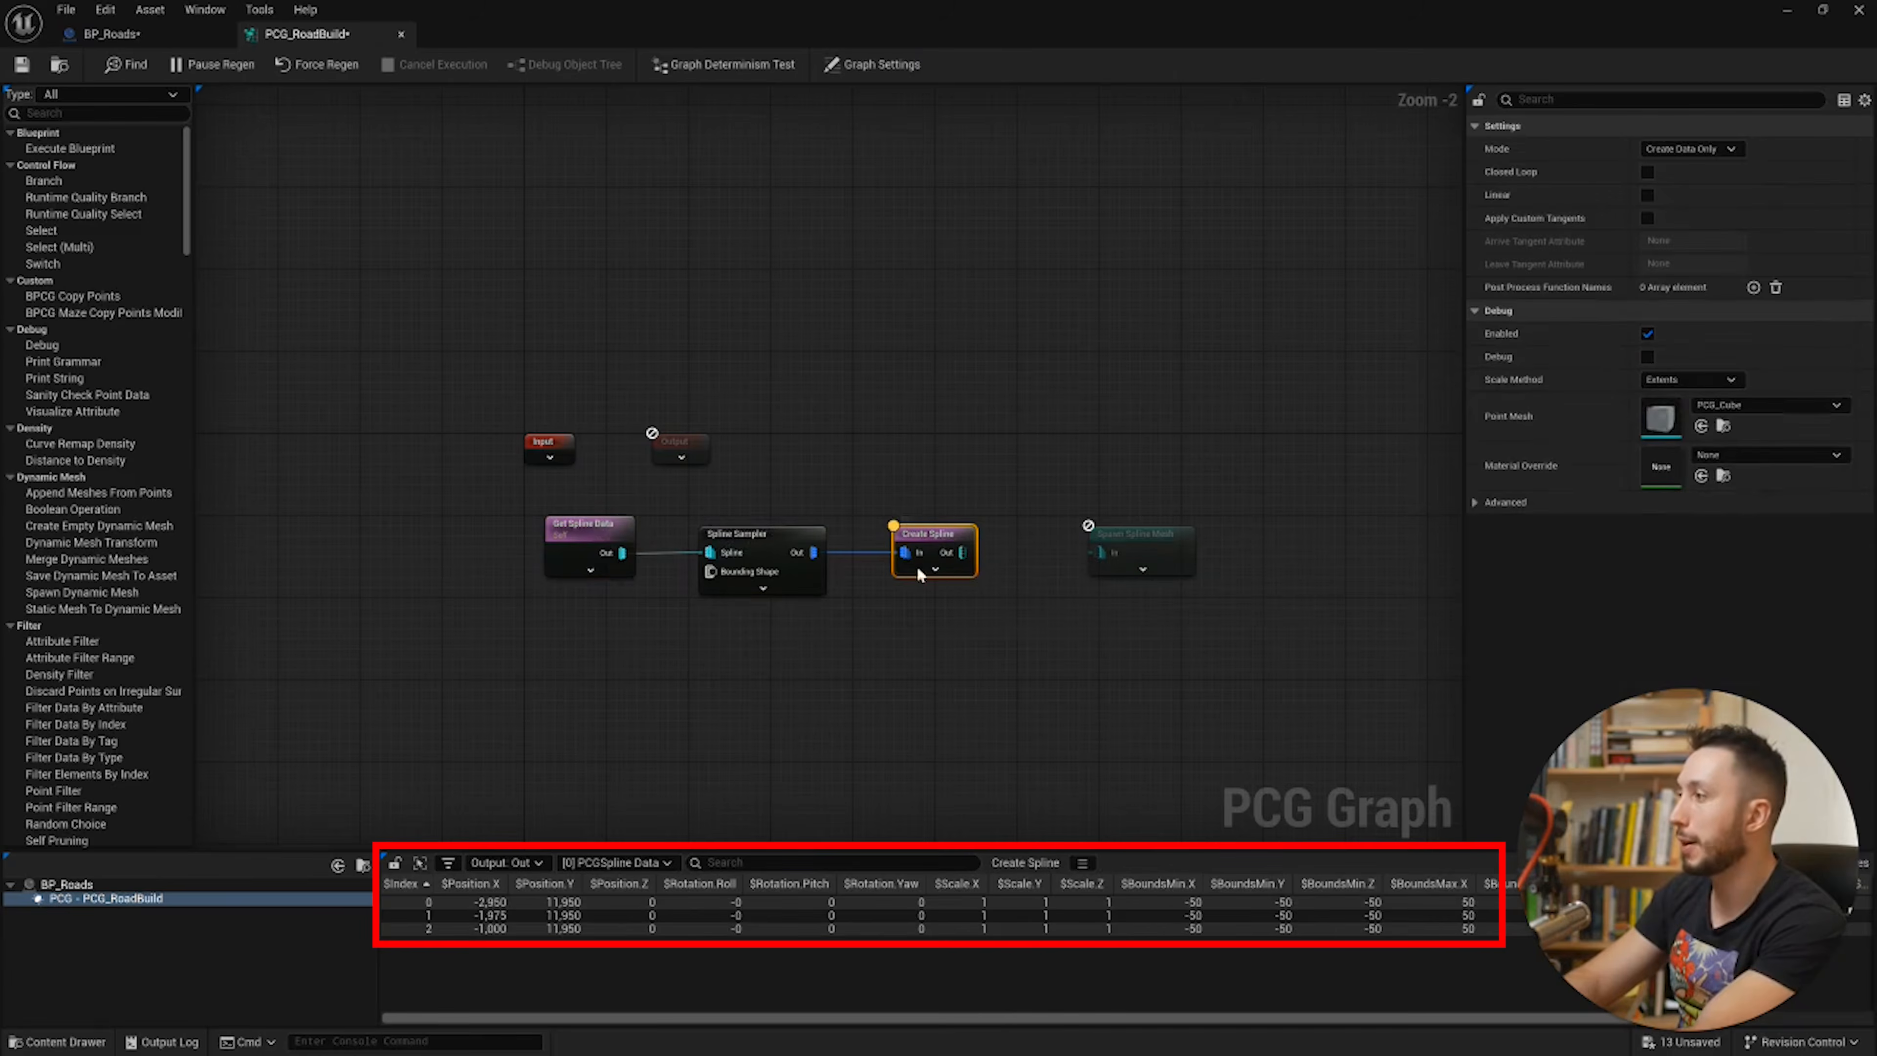
Step: Connect Create Spline's output to Spawn Spline Mesh, check the road in the level, and return to the full-size graph
left_click_drag(1100, 552, 961, 552)
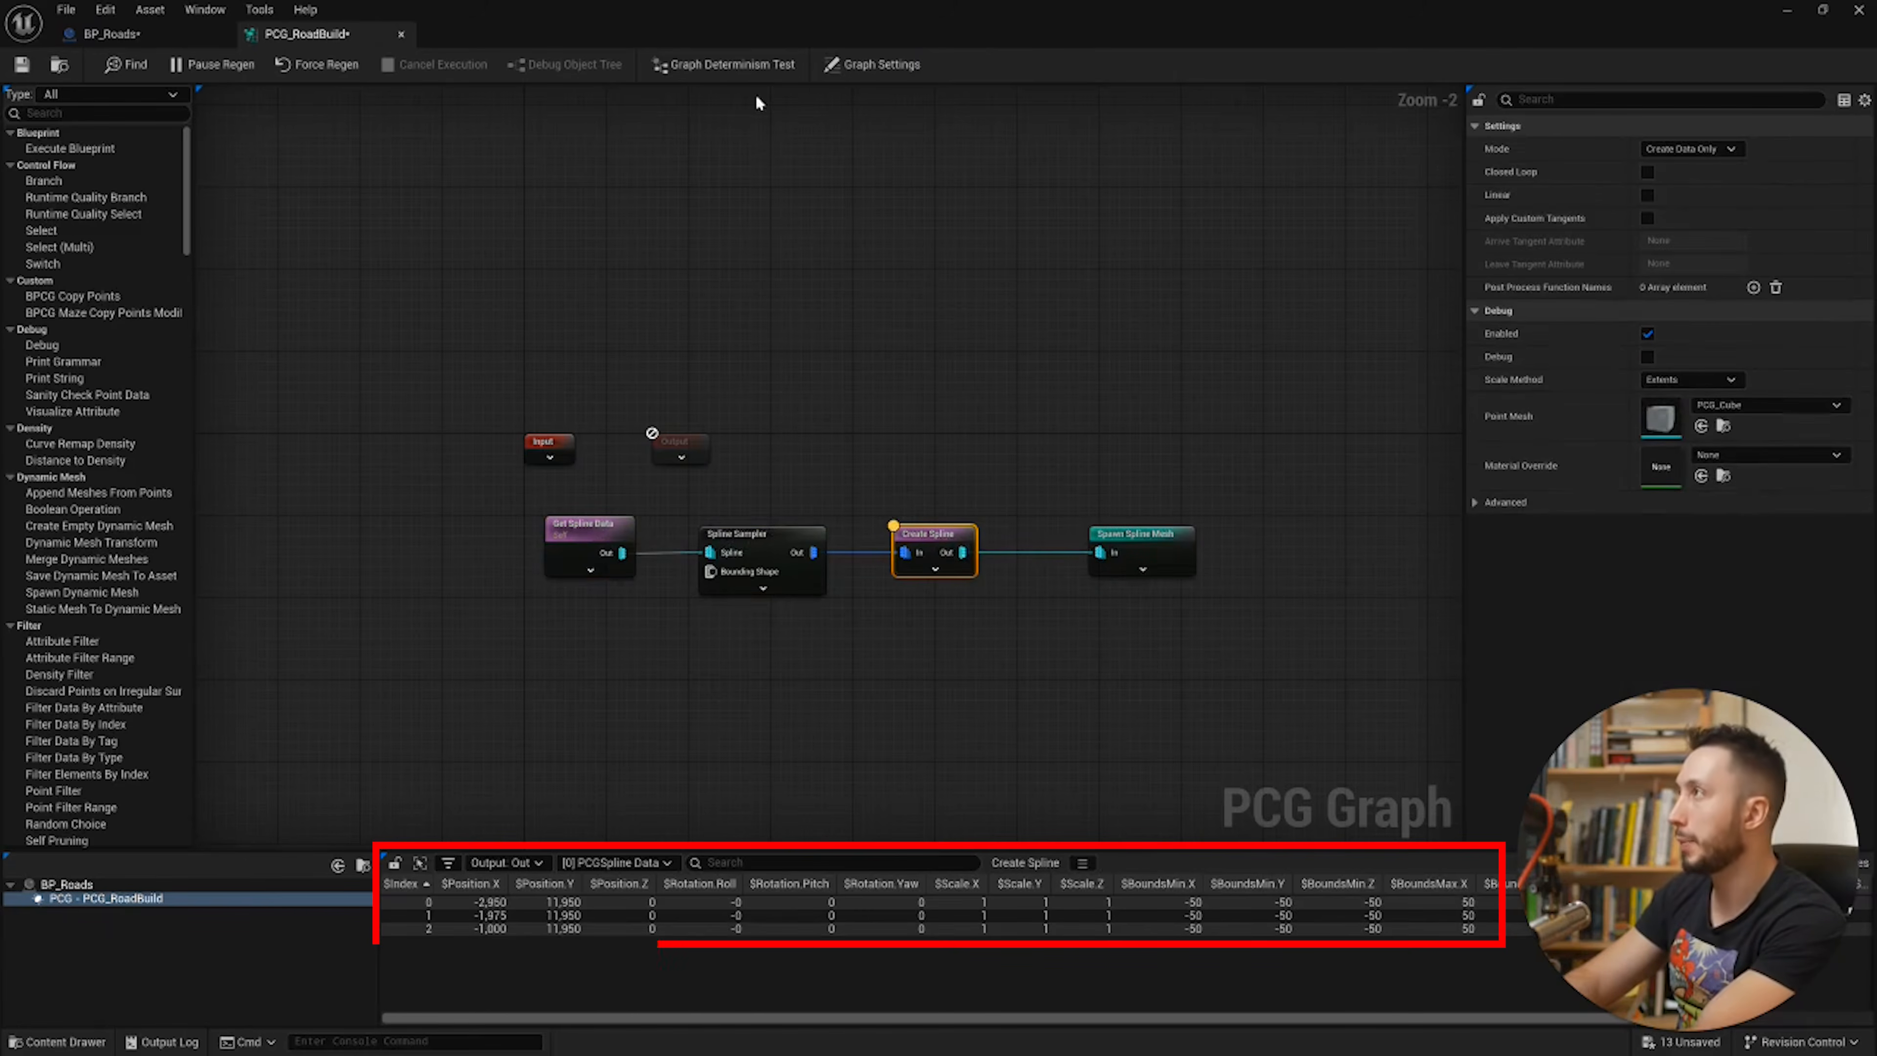
left_click_drag(752, 9, 1286, 439)
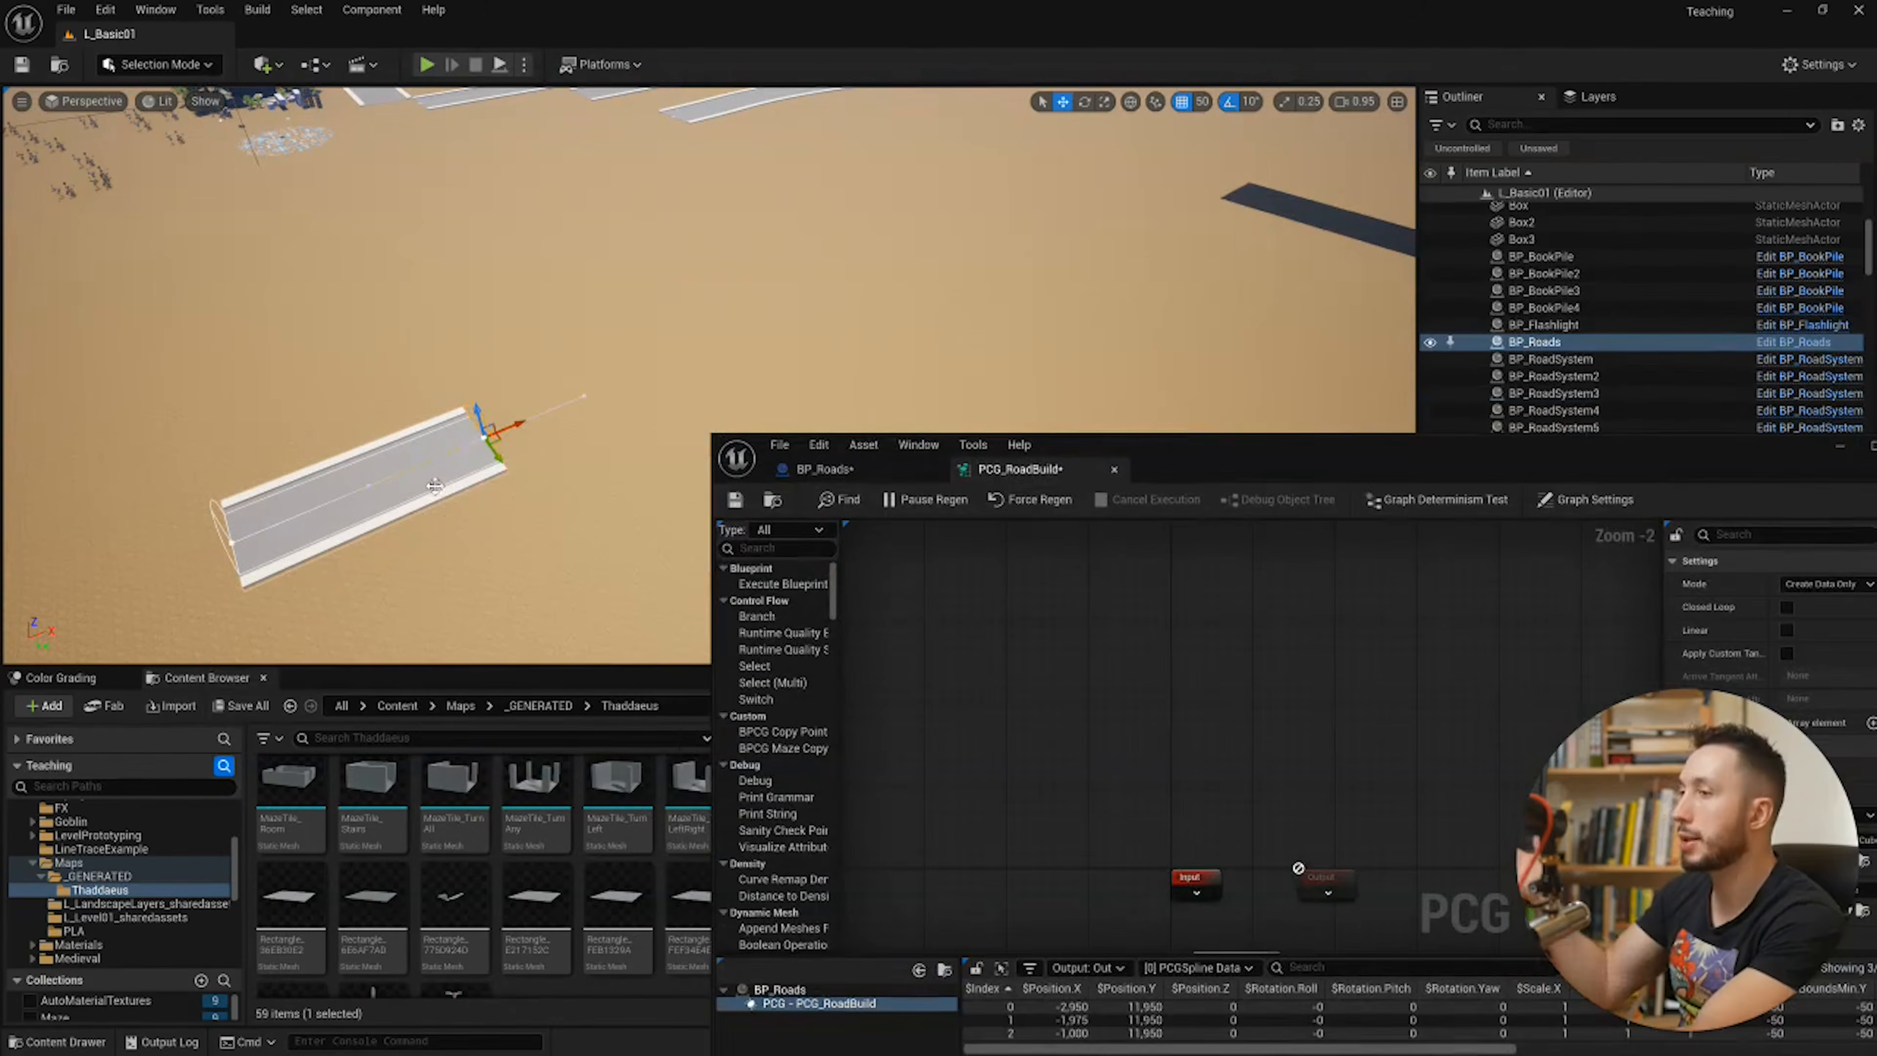
left_click_drag(1150, 440, 769, 255)
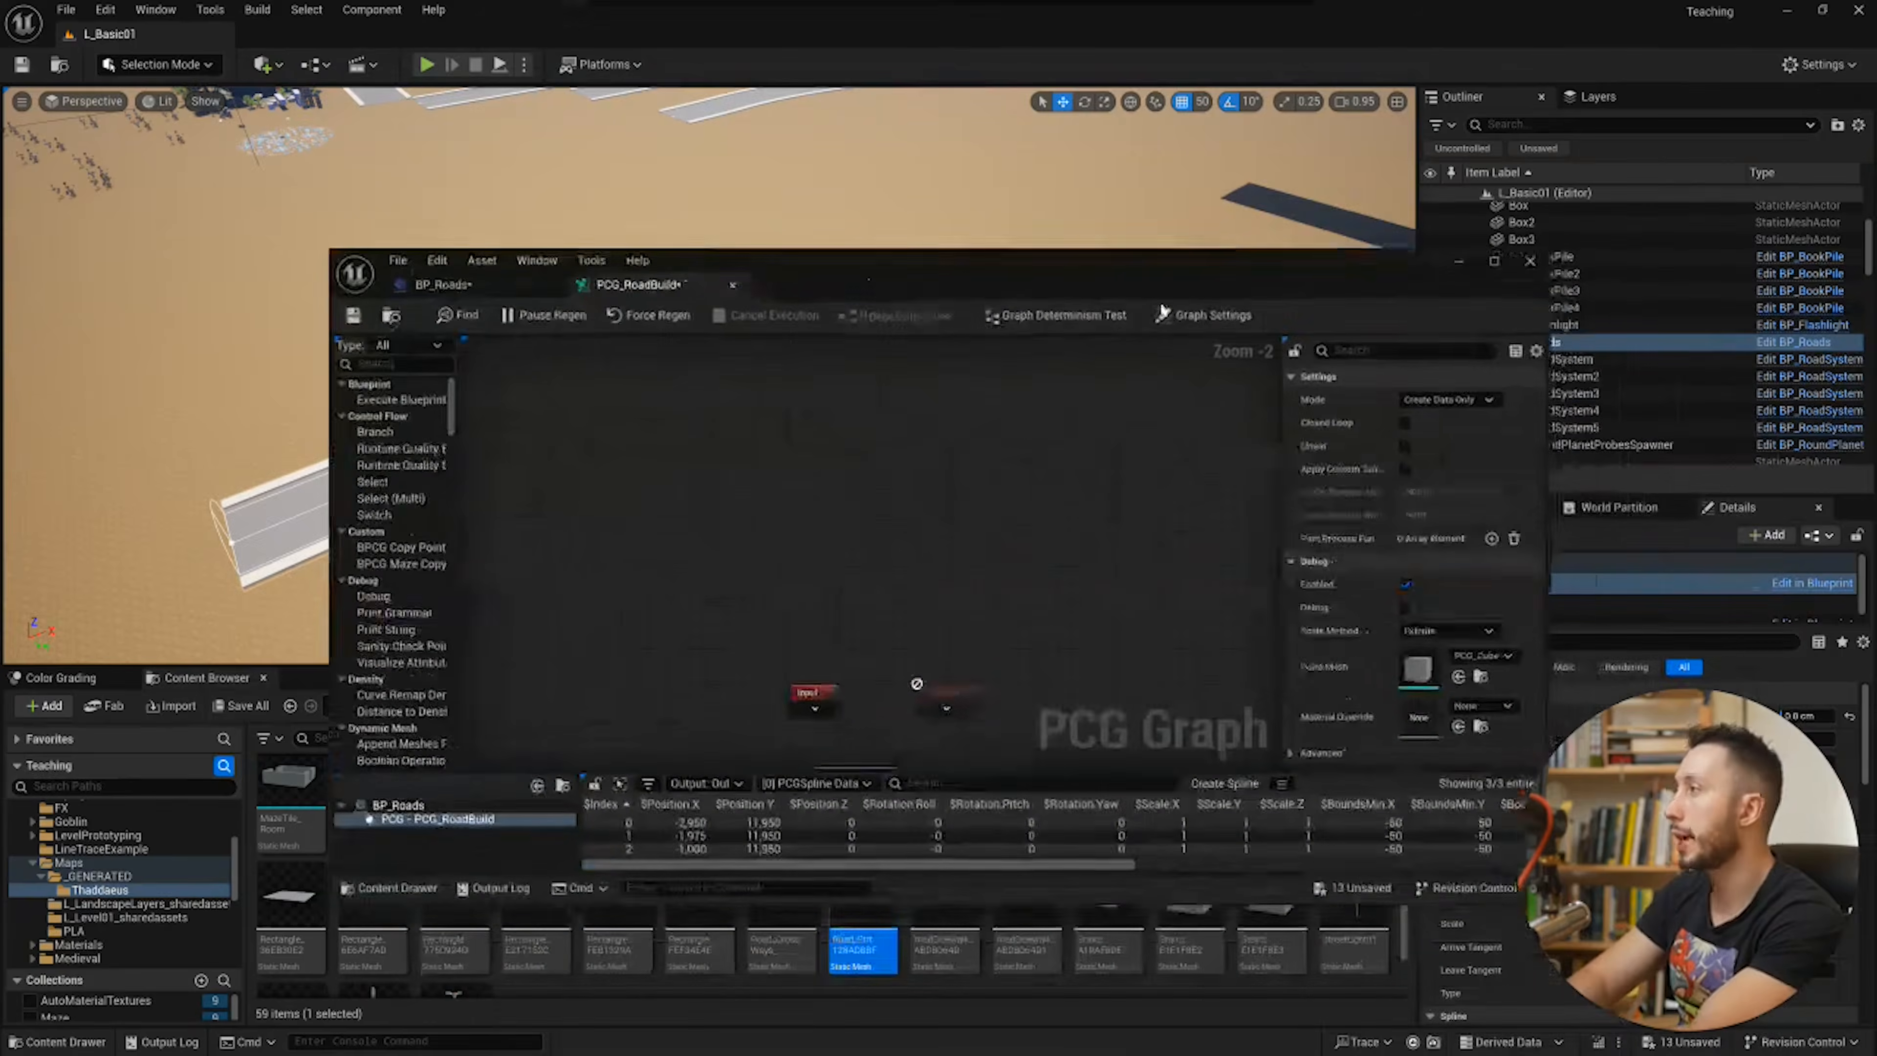
double_click(1152, 273)
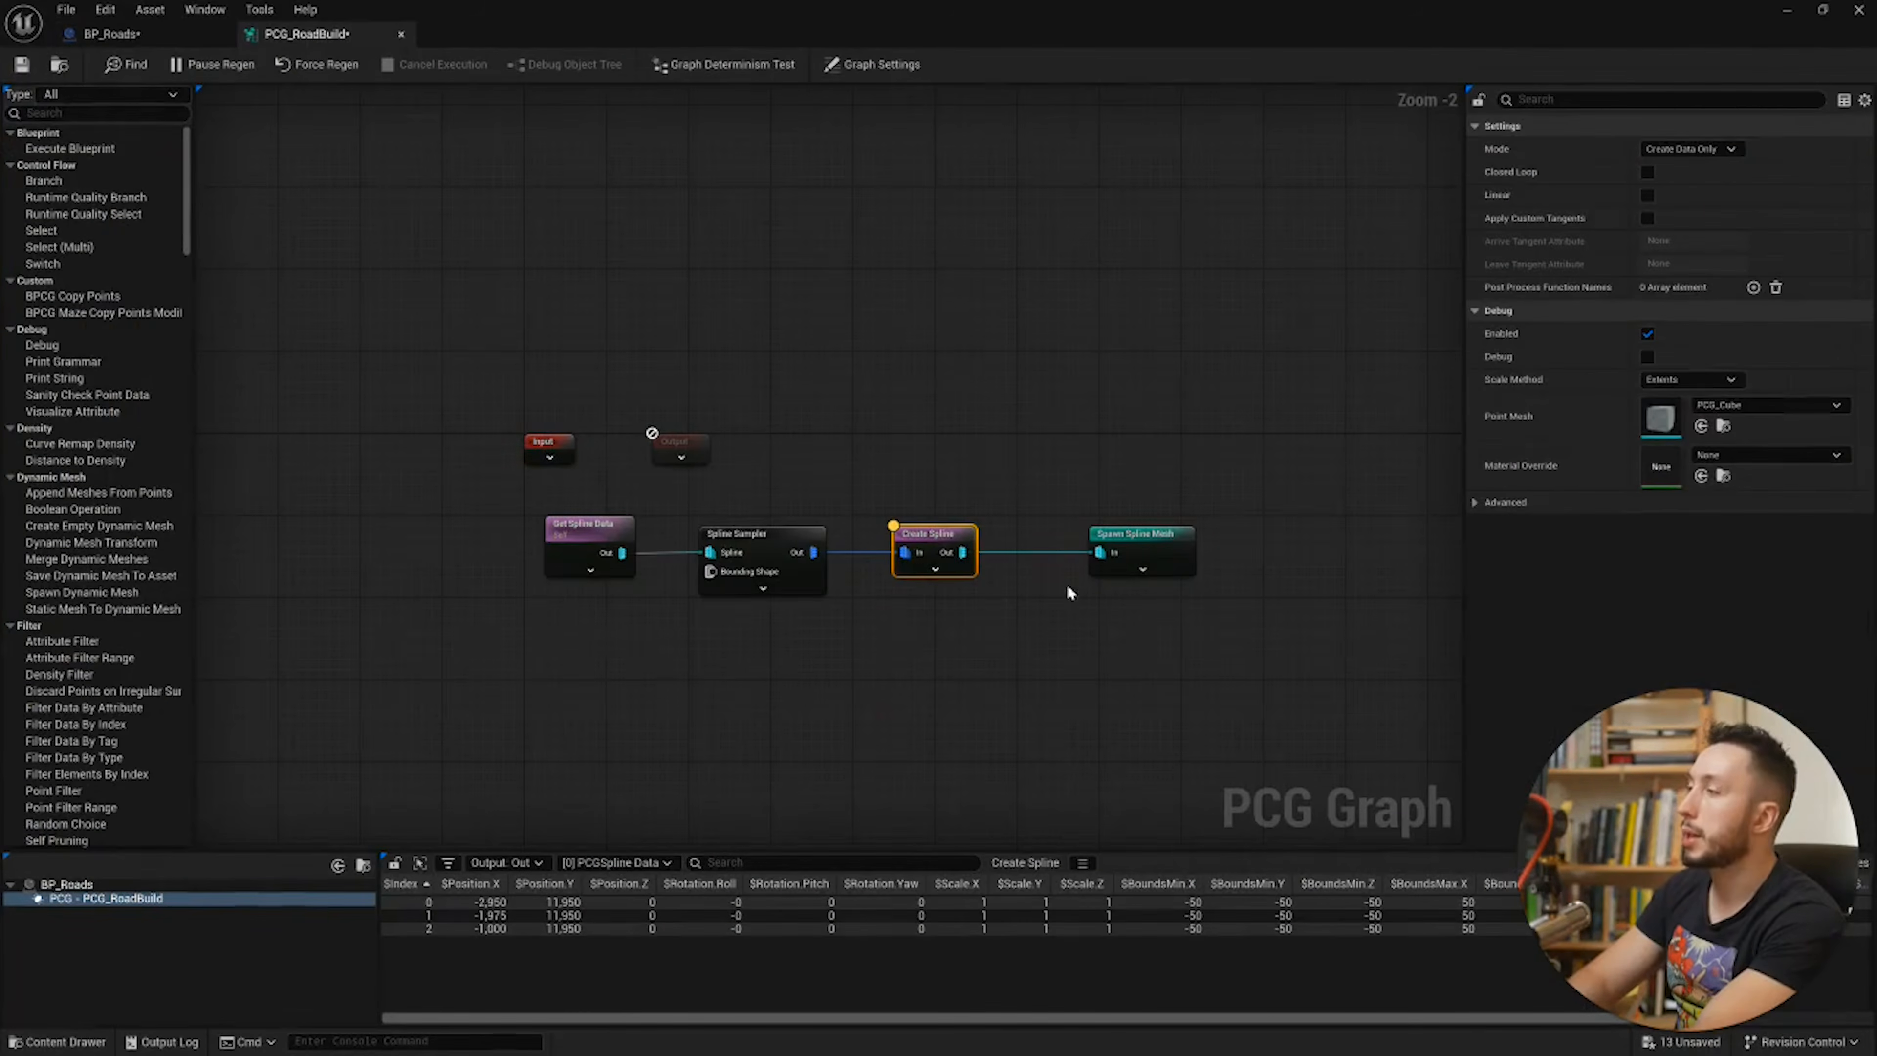
Step: Review the Spline Sampler's settings, then uncover the level view and drag out the road spline's end point to lengthen the road
left_click(748, 541)
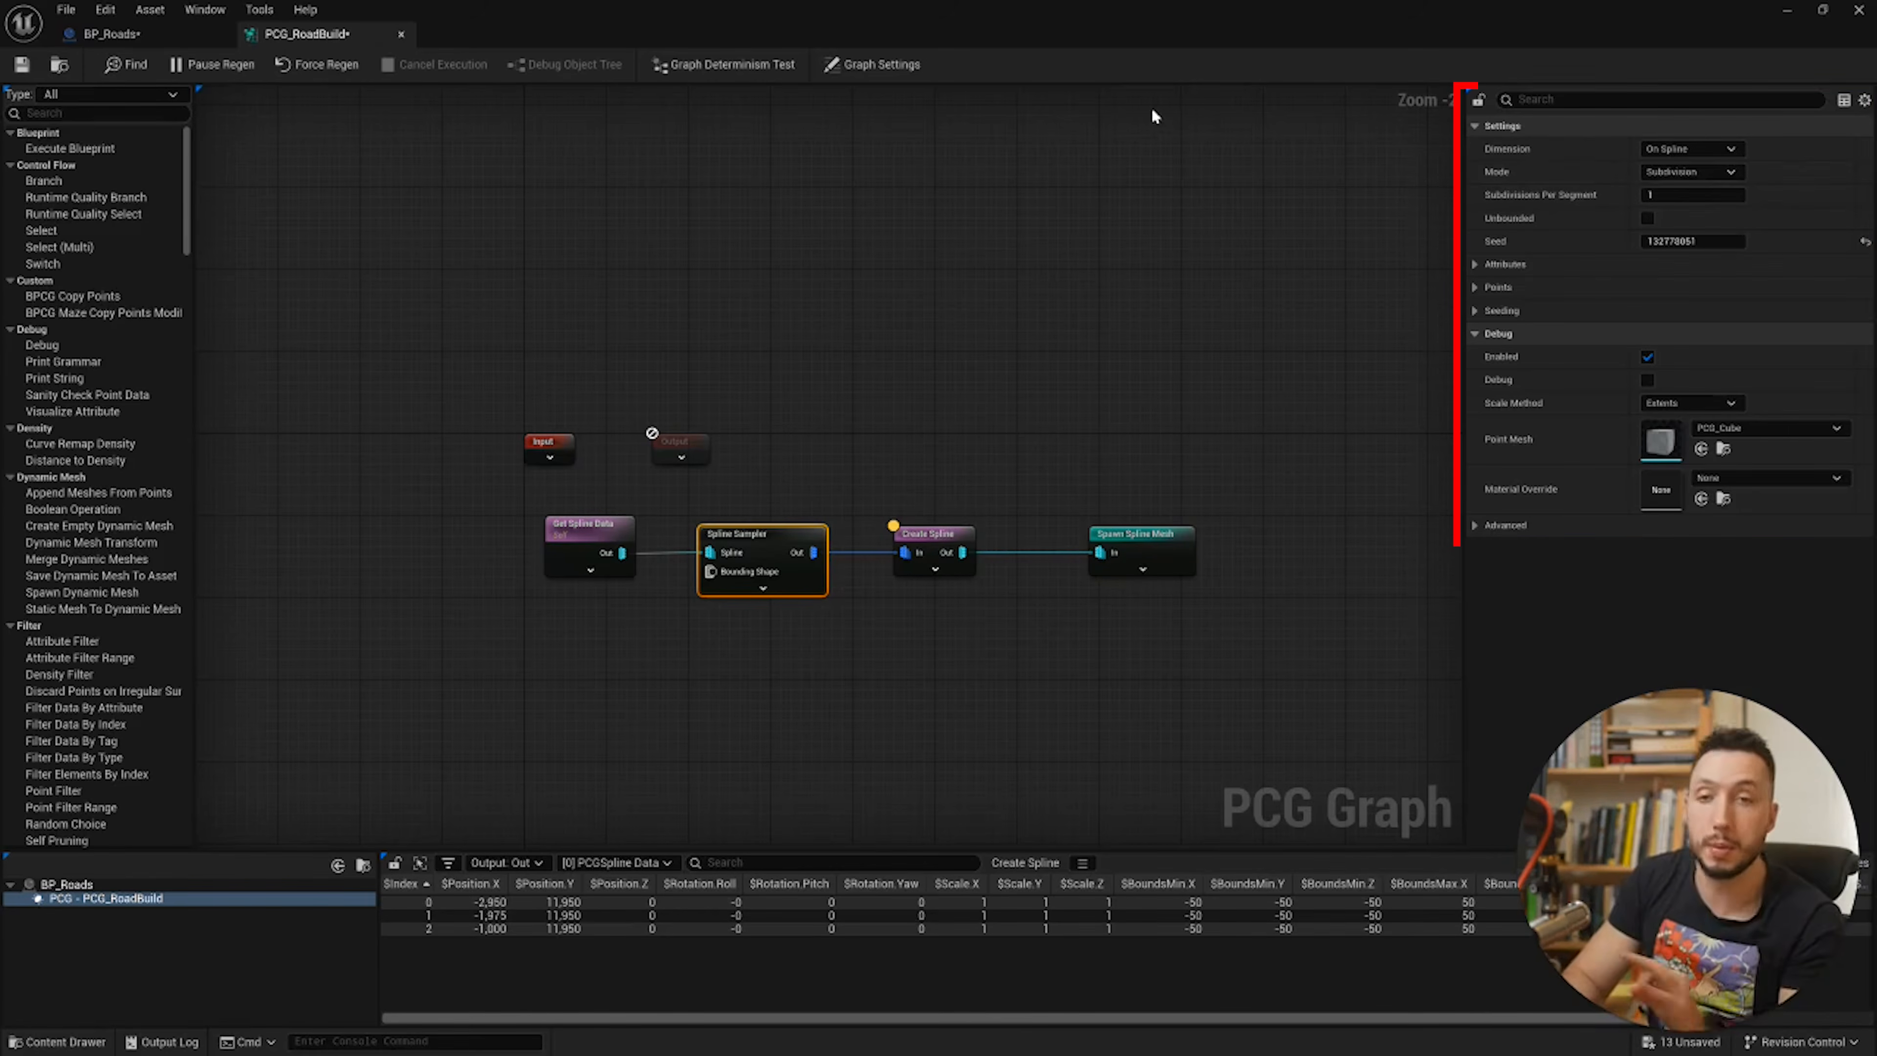
left_click_drag(1270, 12, 1521, 637)
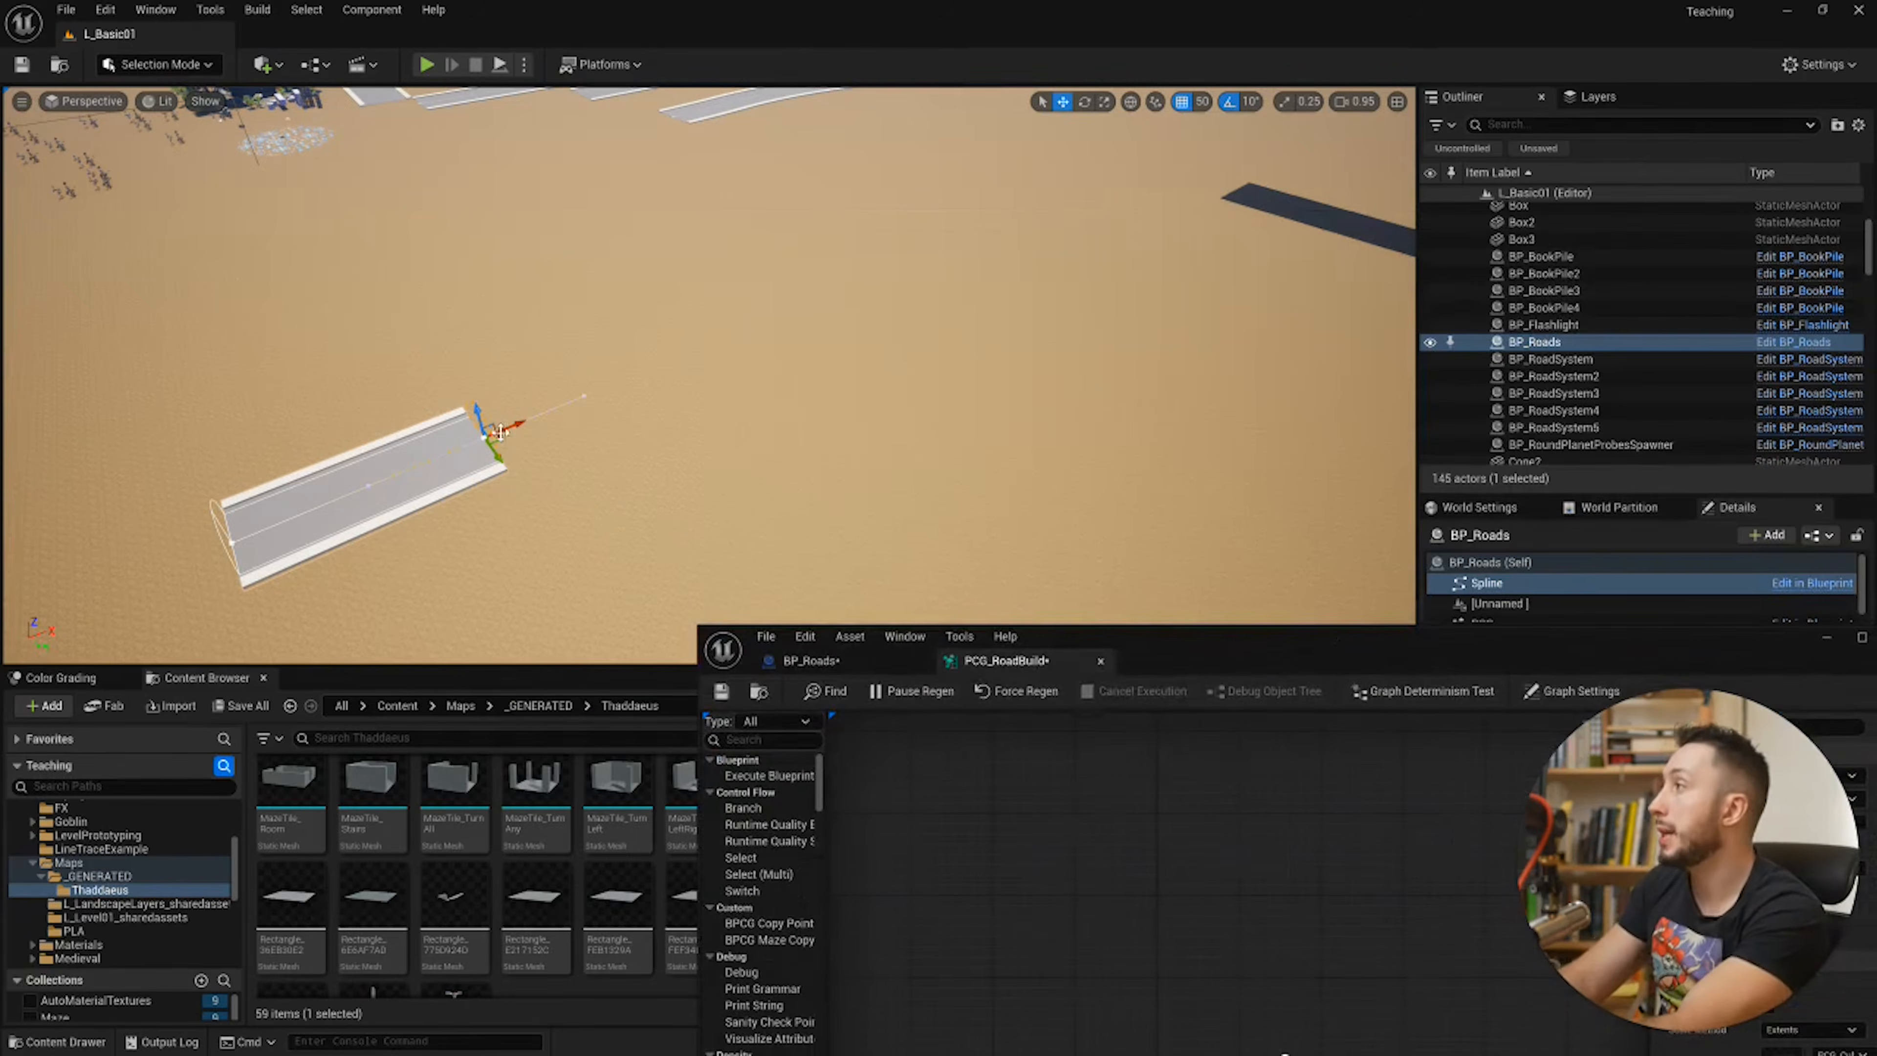
left_click_drag(510, 427, 993, 214)
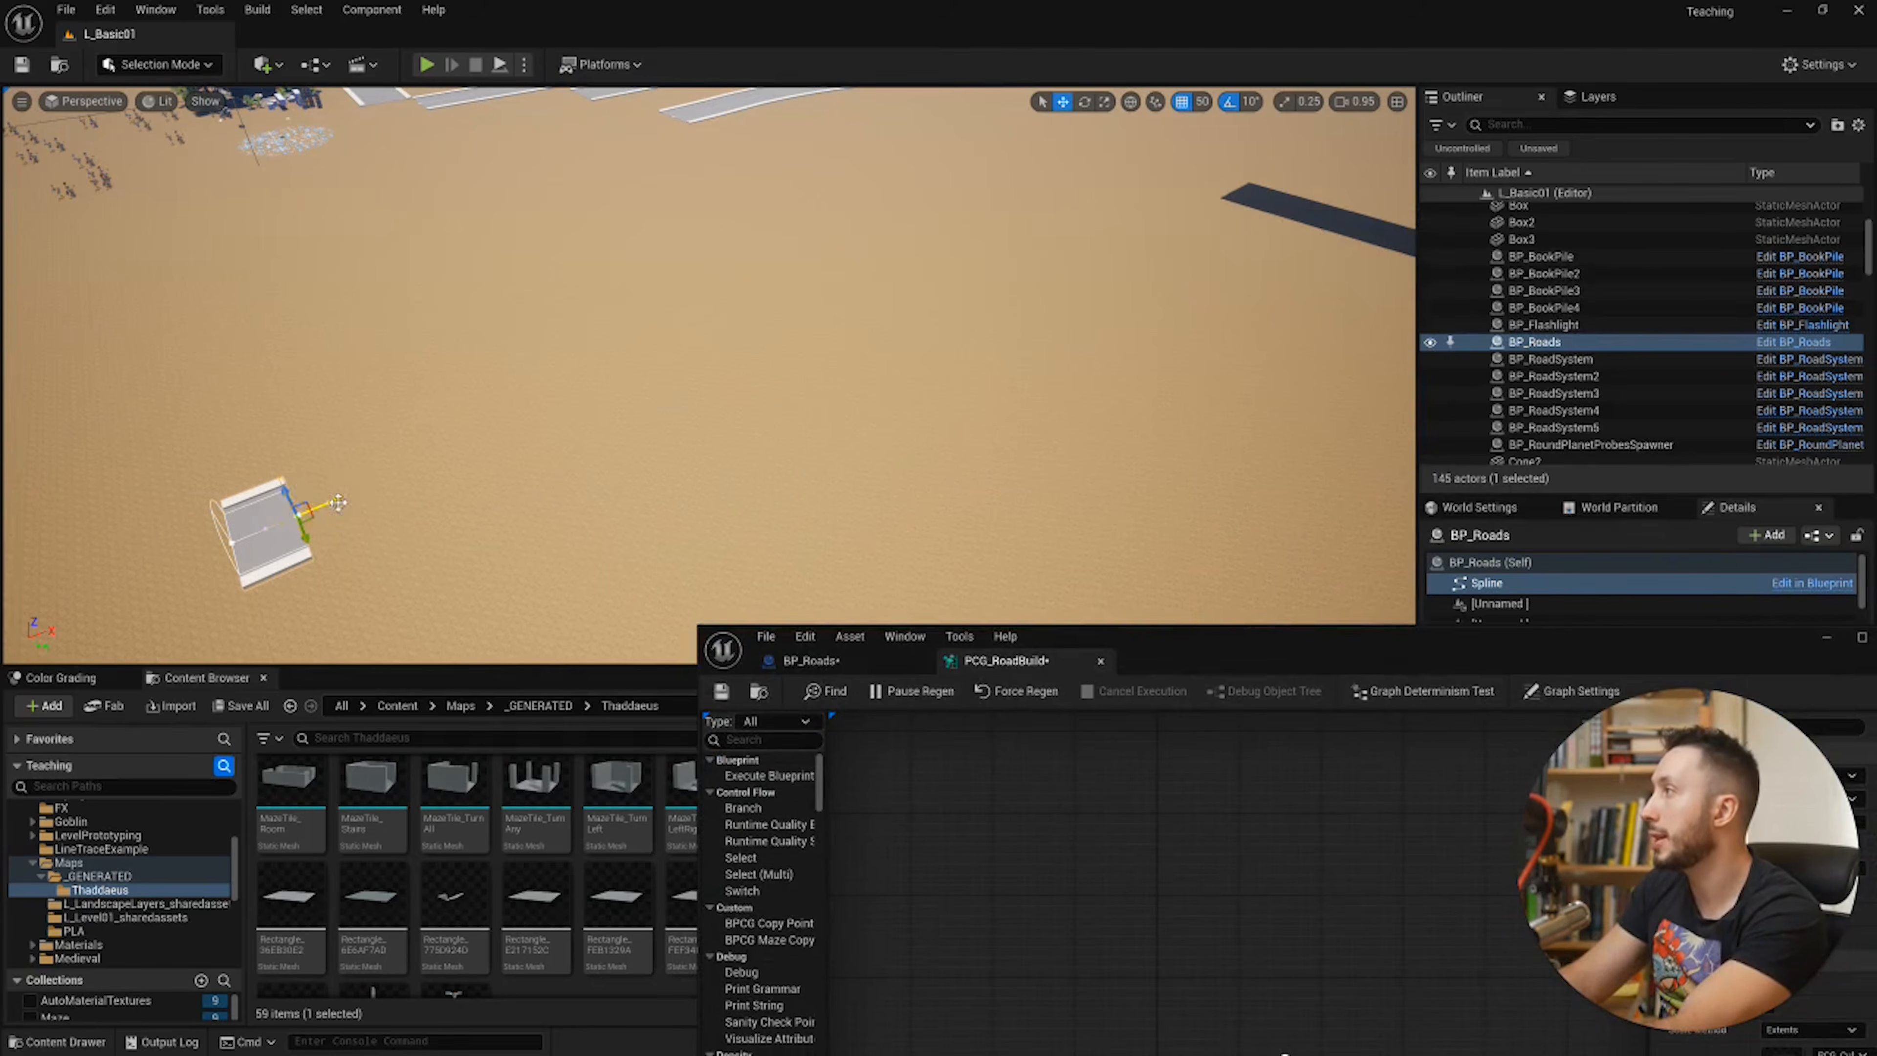
left_click_drag(340, 496, 797, 409)
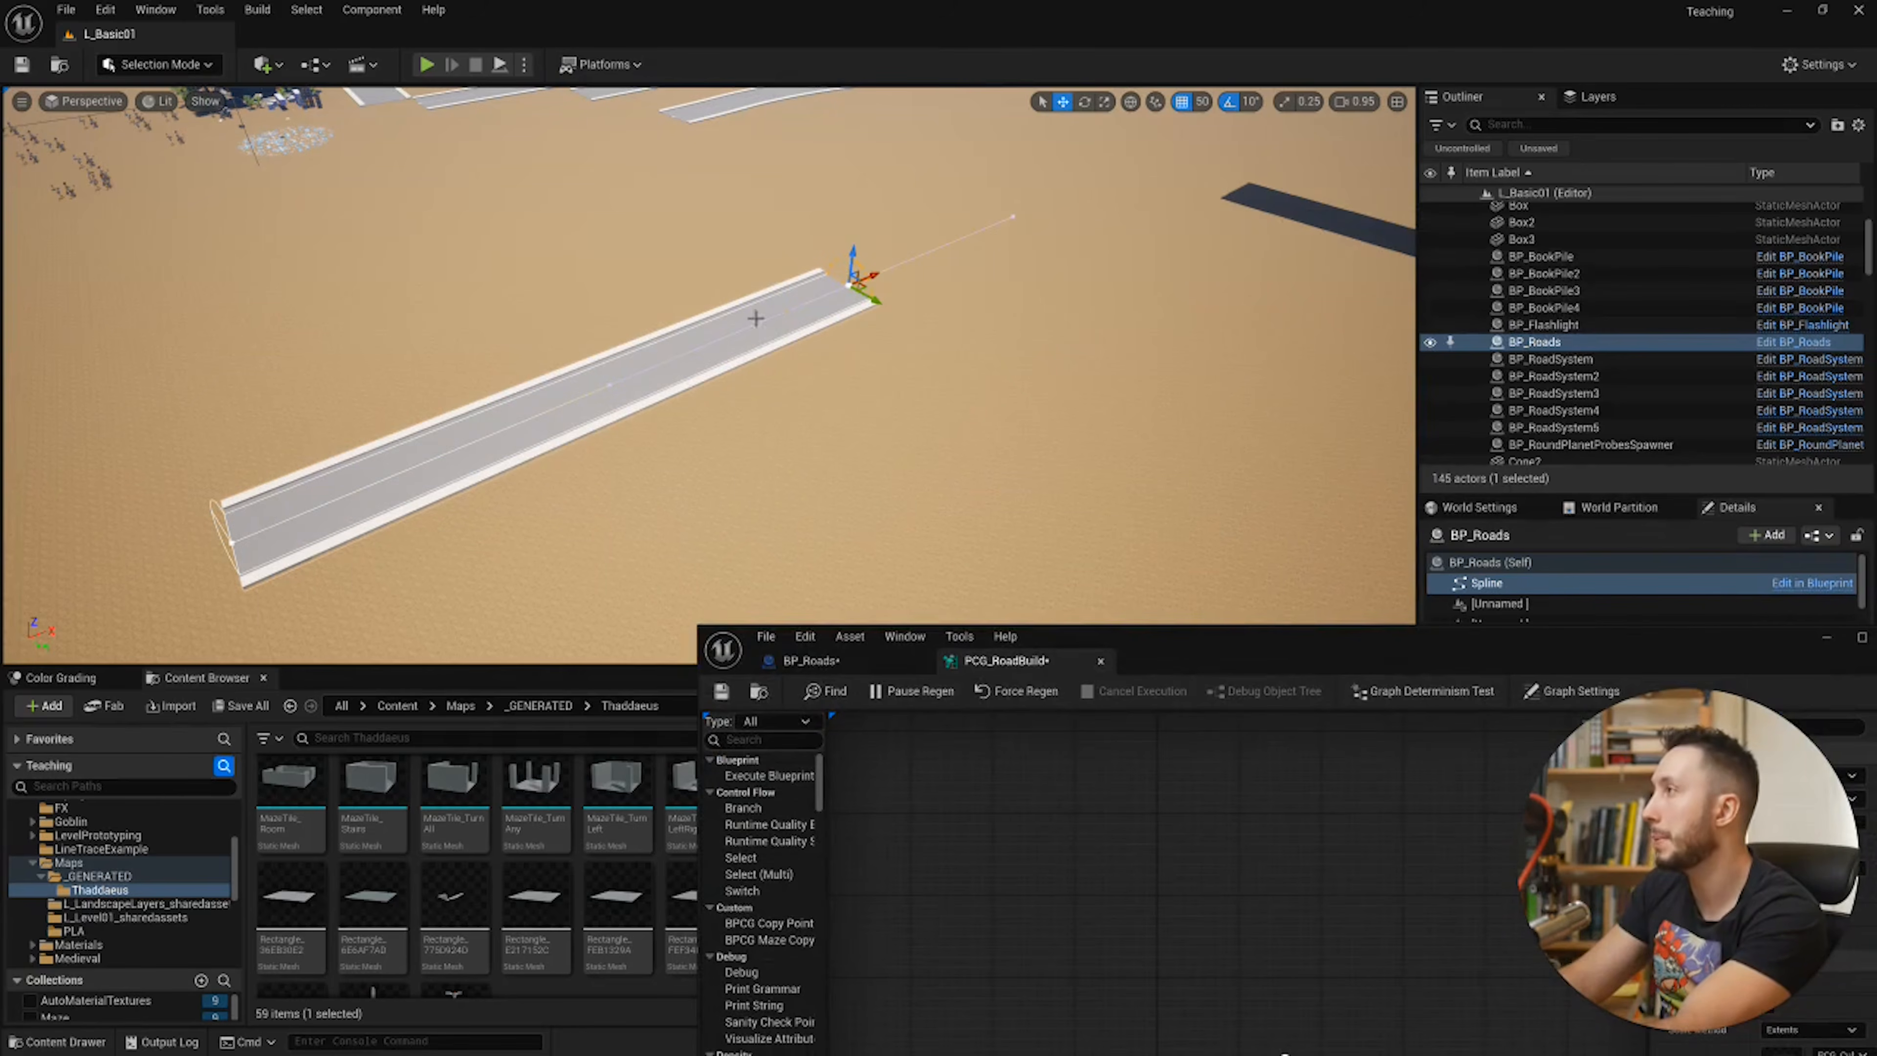
Step: Set the Spline Sampler to Distance mode with a Distance Increment of 800, enlarging the point data list to check the sampled points
double_click(1534, 635)
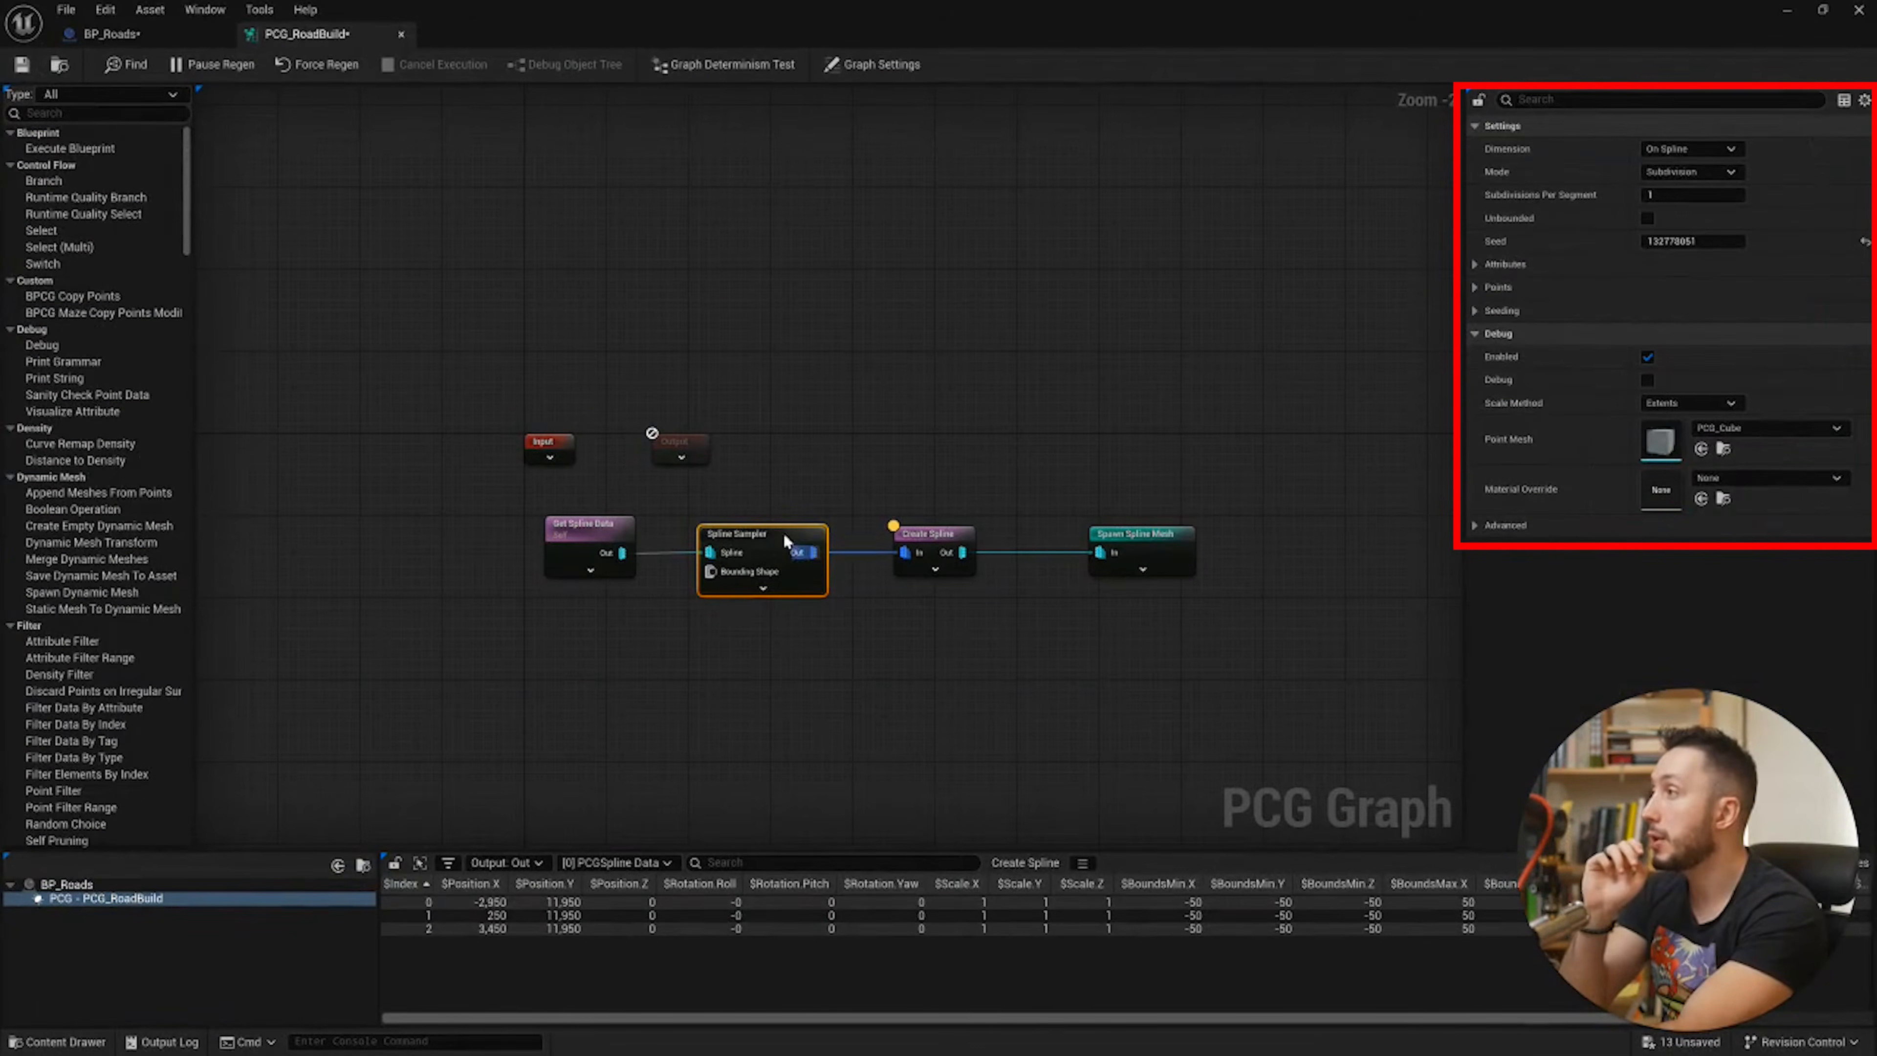
left_click(1692, 173)
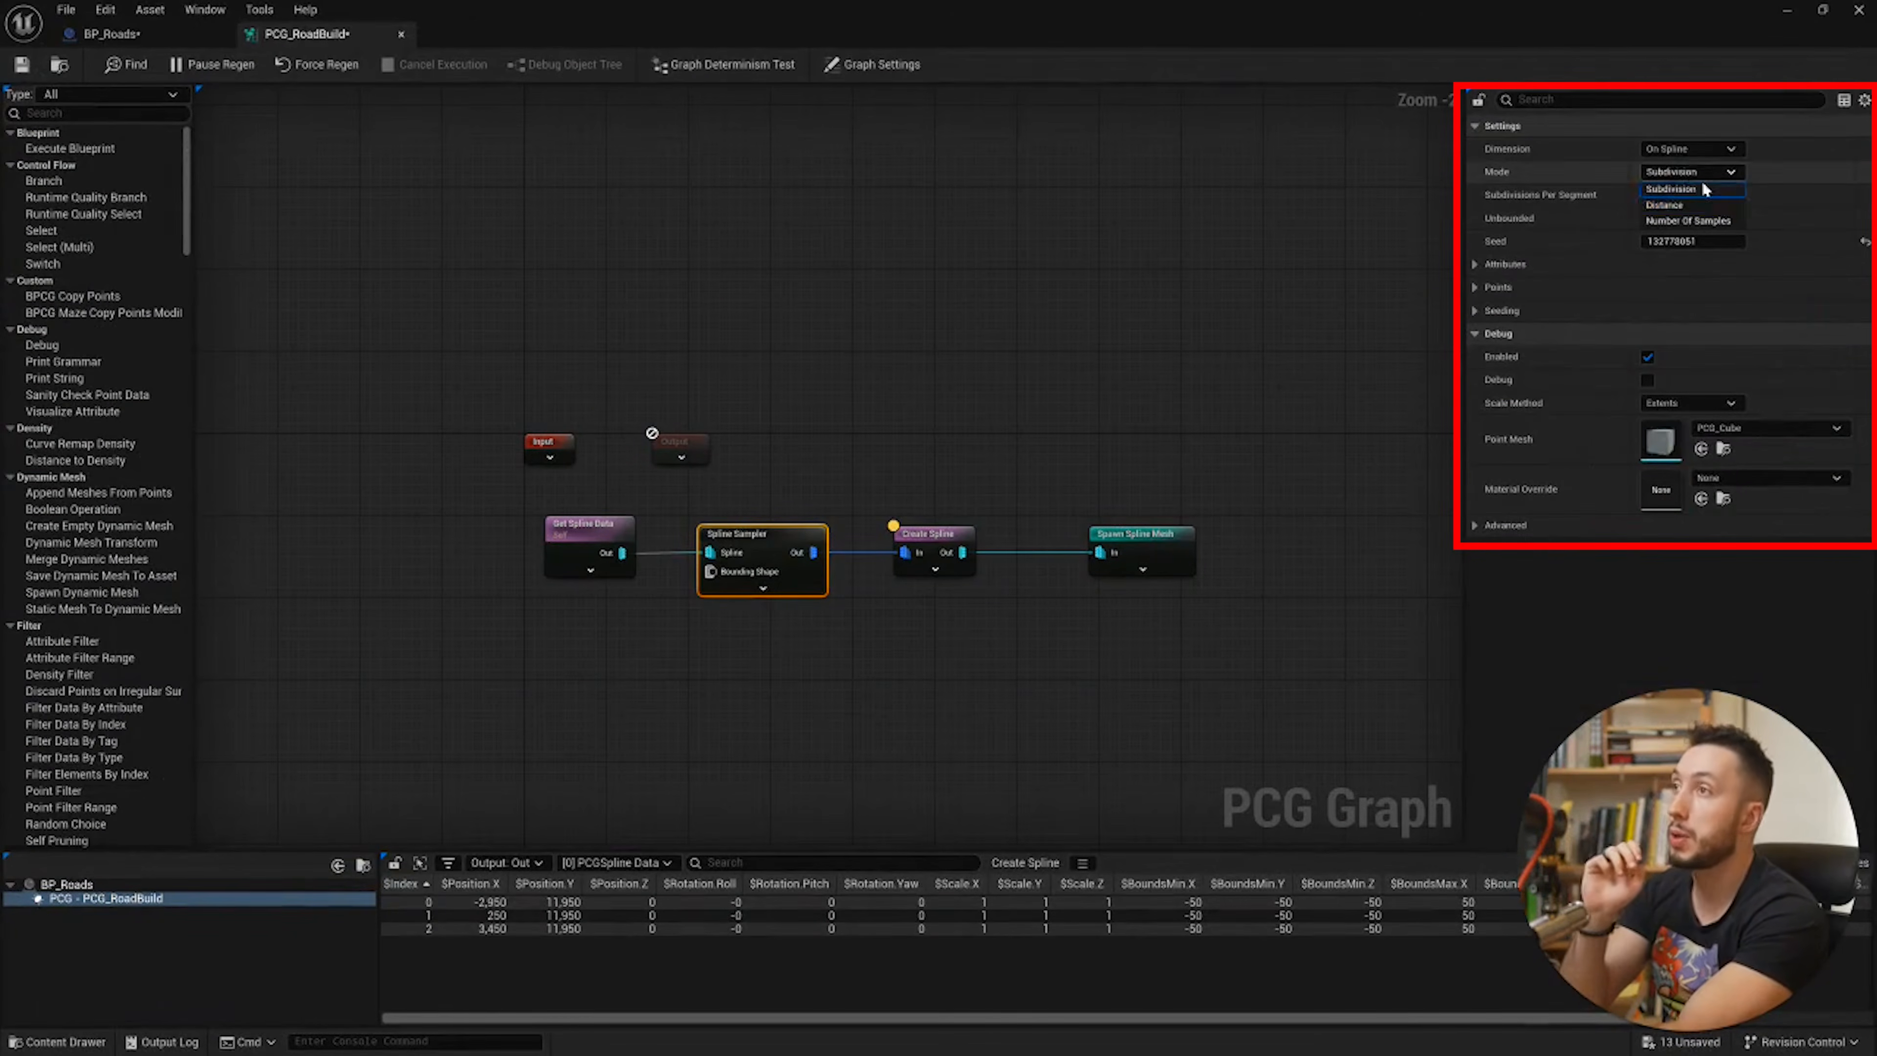
left_click(1722, 206)
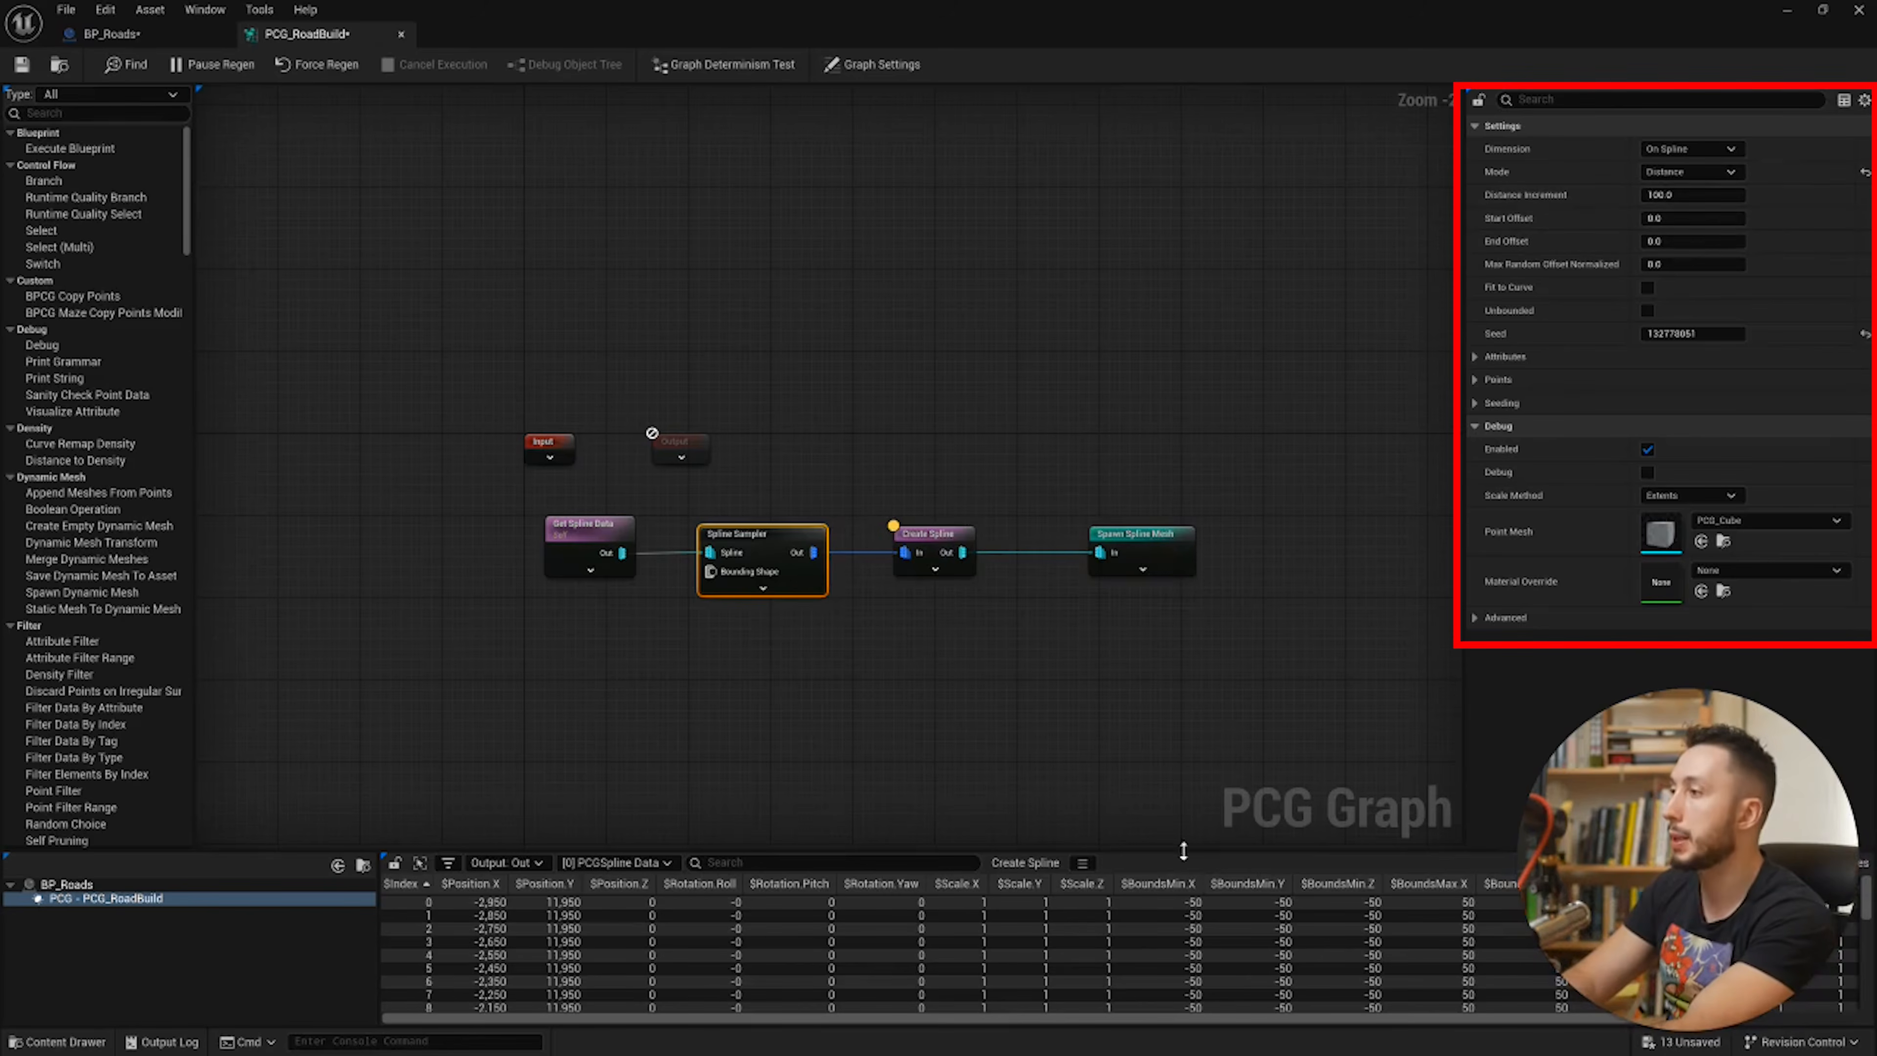
left_click_drag(1183, 850, 1310, 645)
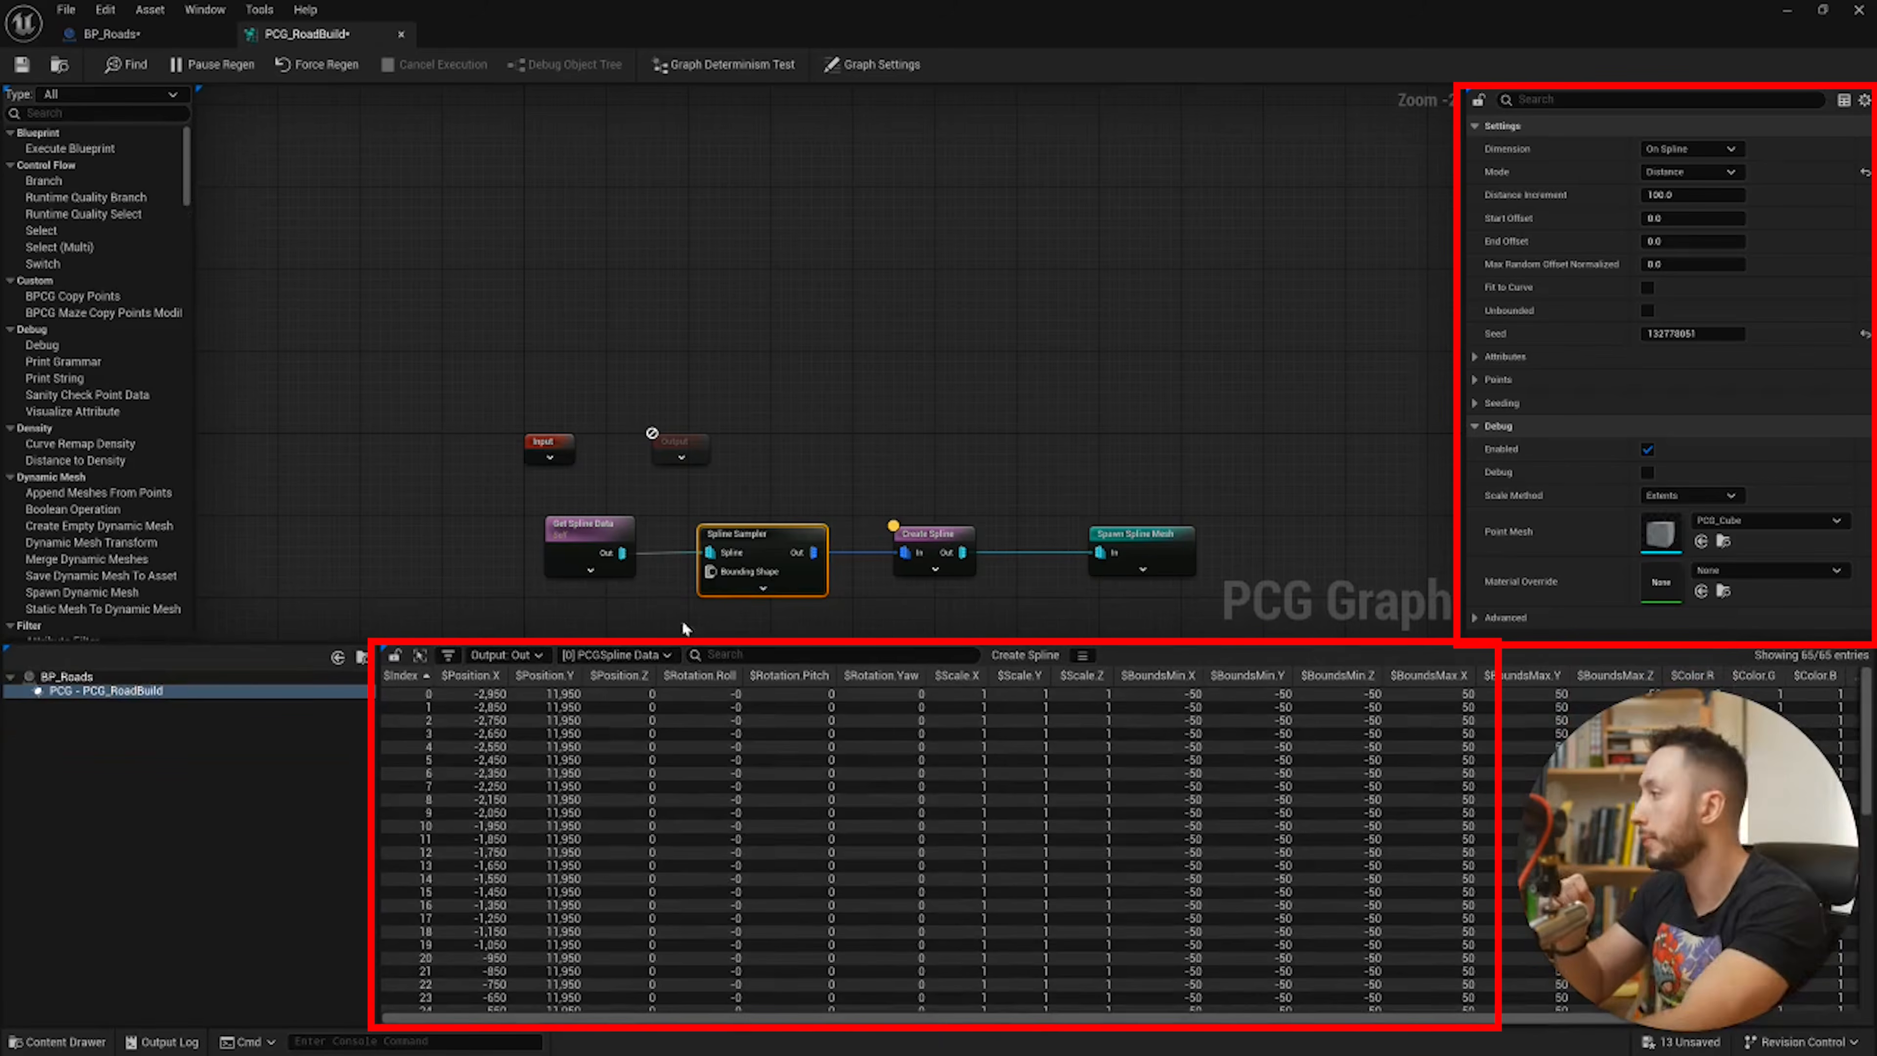
left_click(1692, 195)
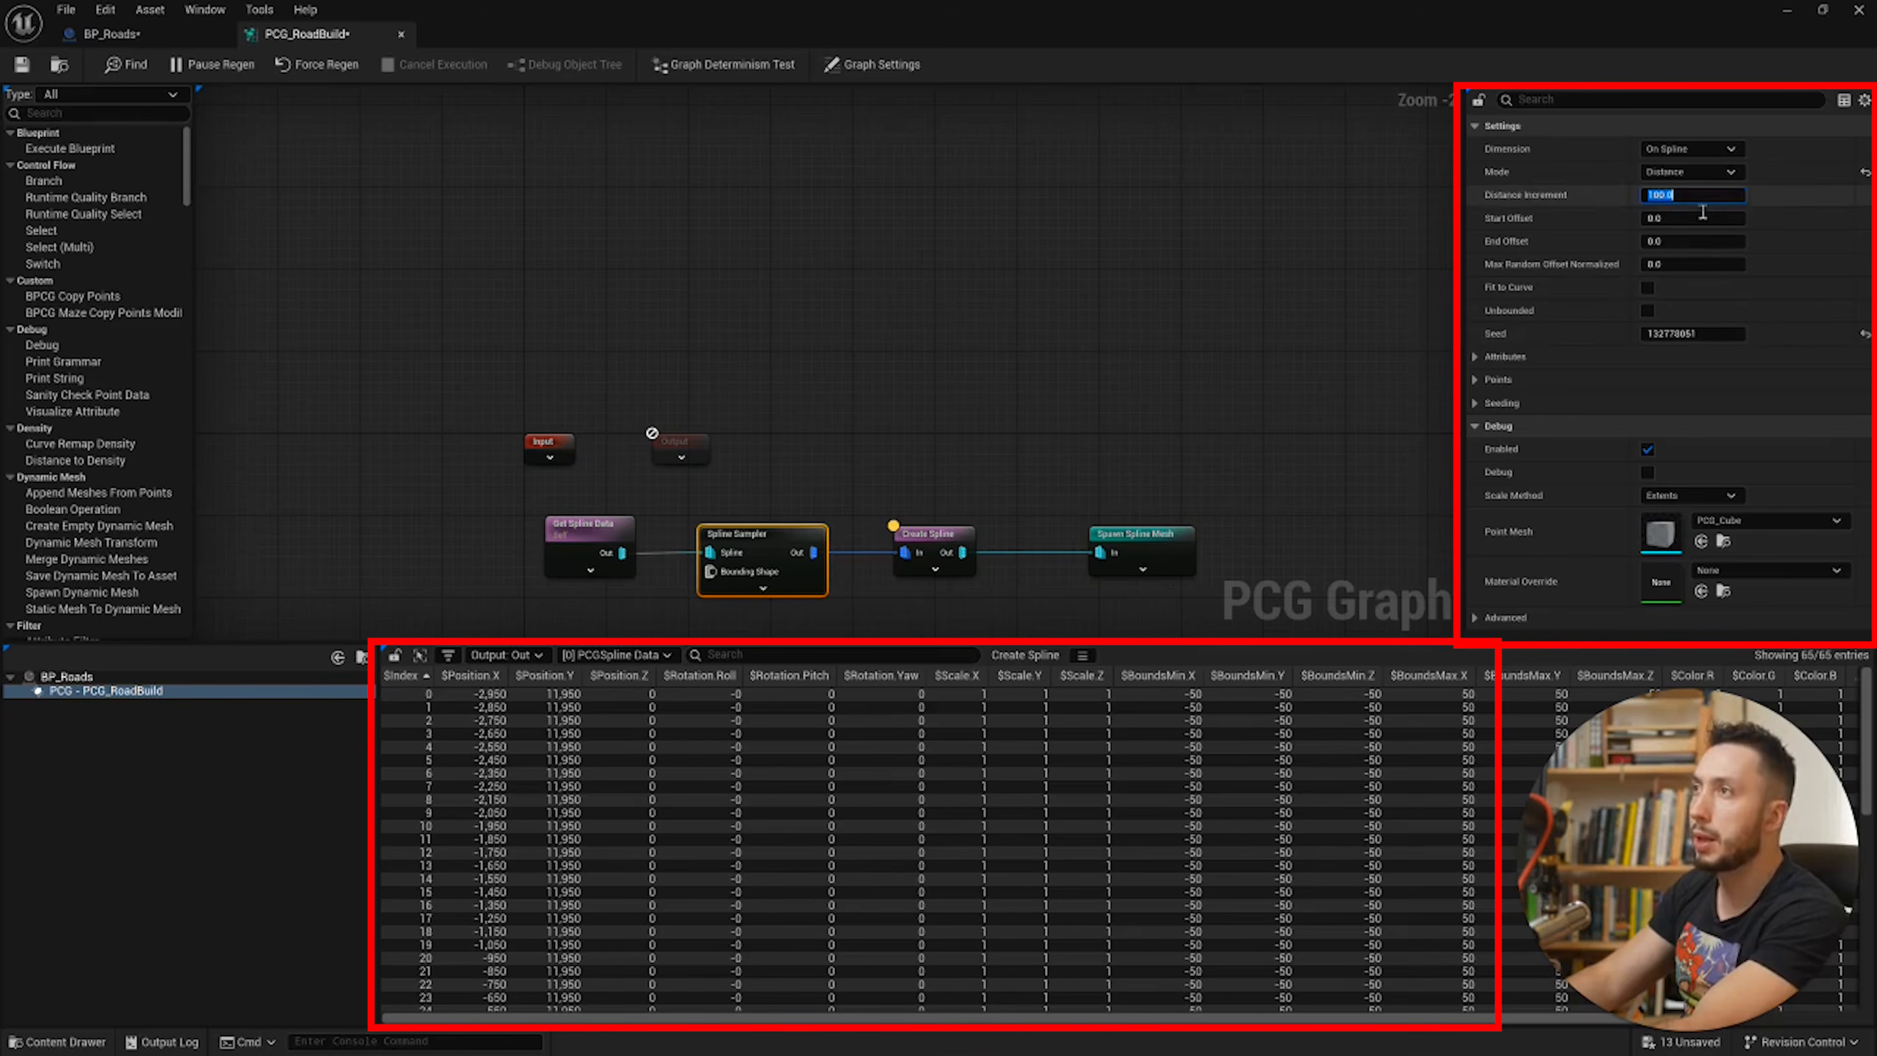
type("800")
key("Return")
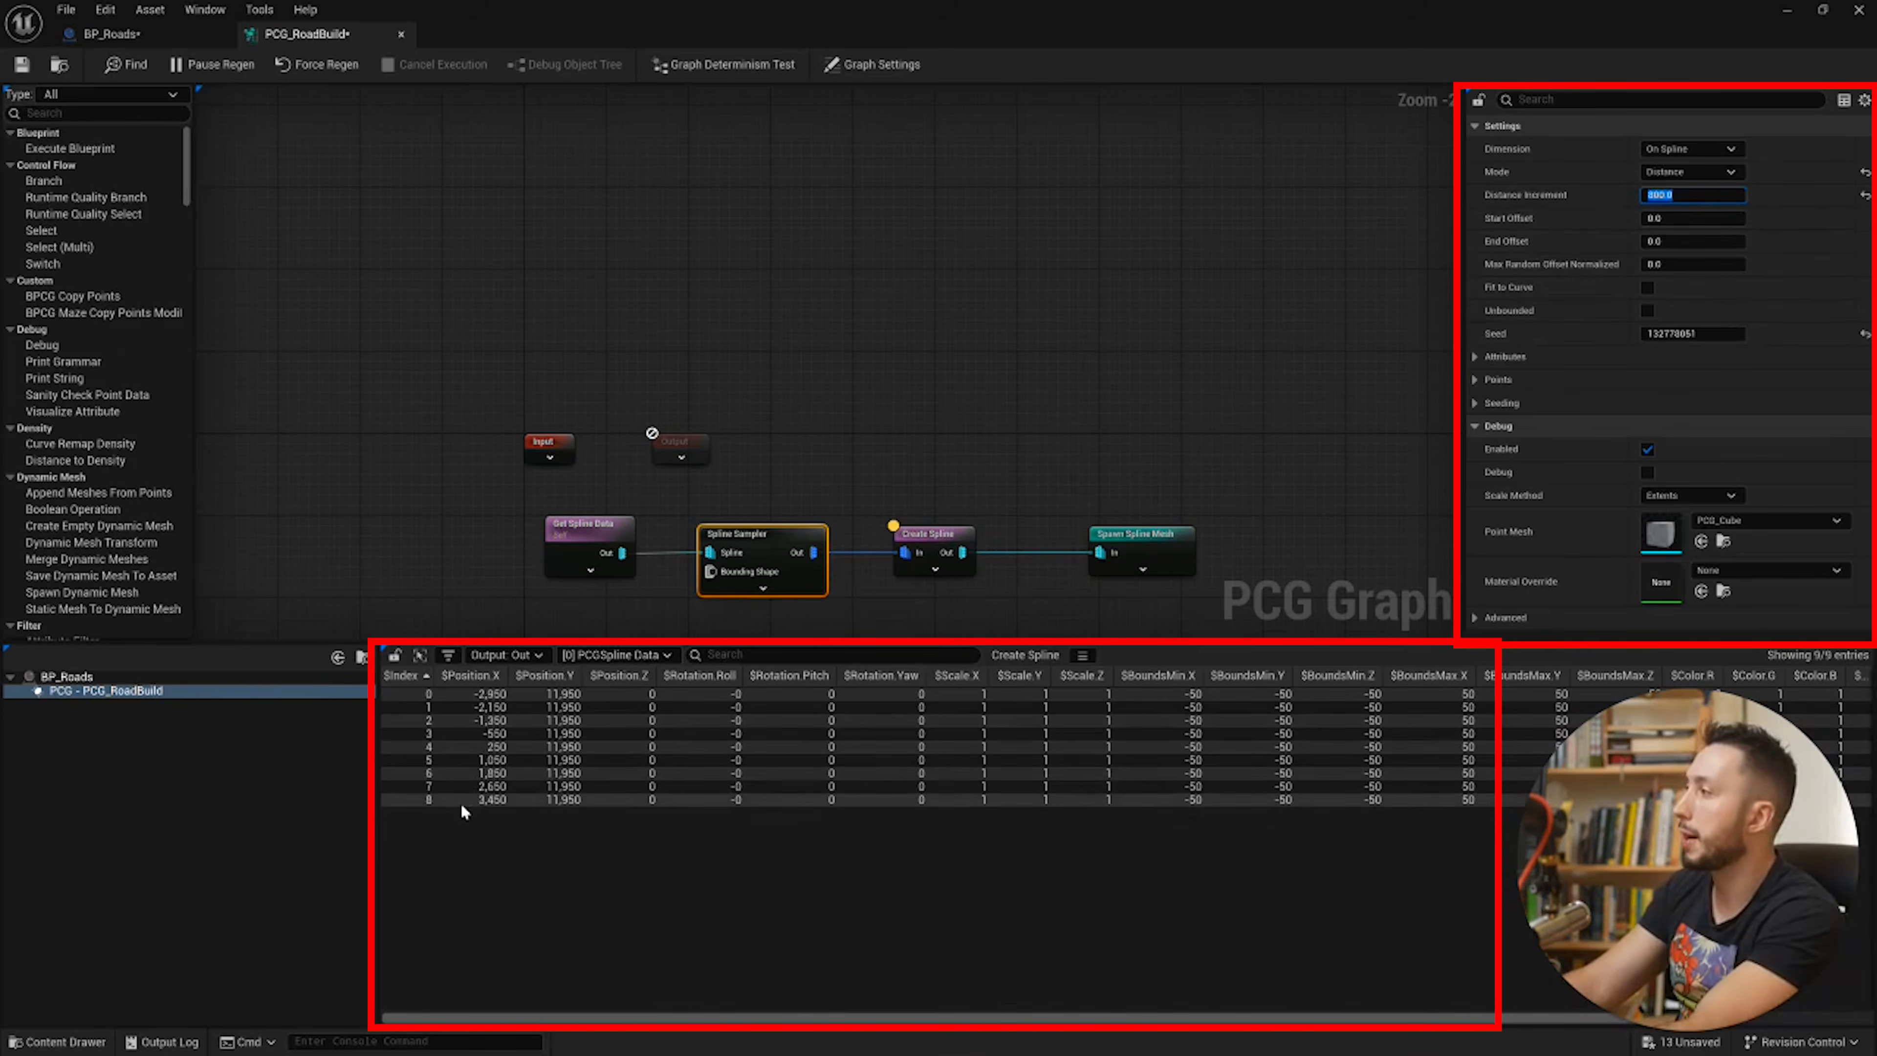
Step: Shrink the PCG_RoadBuild window and place it below the level view so the road and the point data are both visible
mouse_move(897, 32)
left_mouse_down()
mouse_move(964, 170)
mouse_move(1068, 116)
mouse_move(1022, 359)
mouse_move(648, 394)
left_mouse_up()
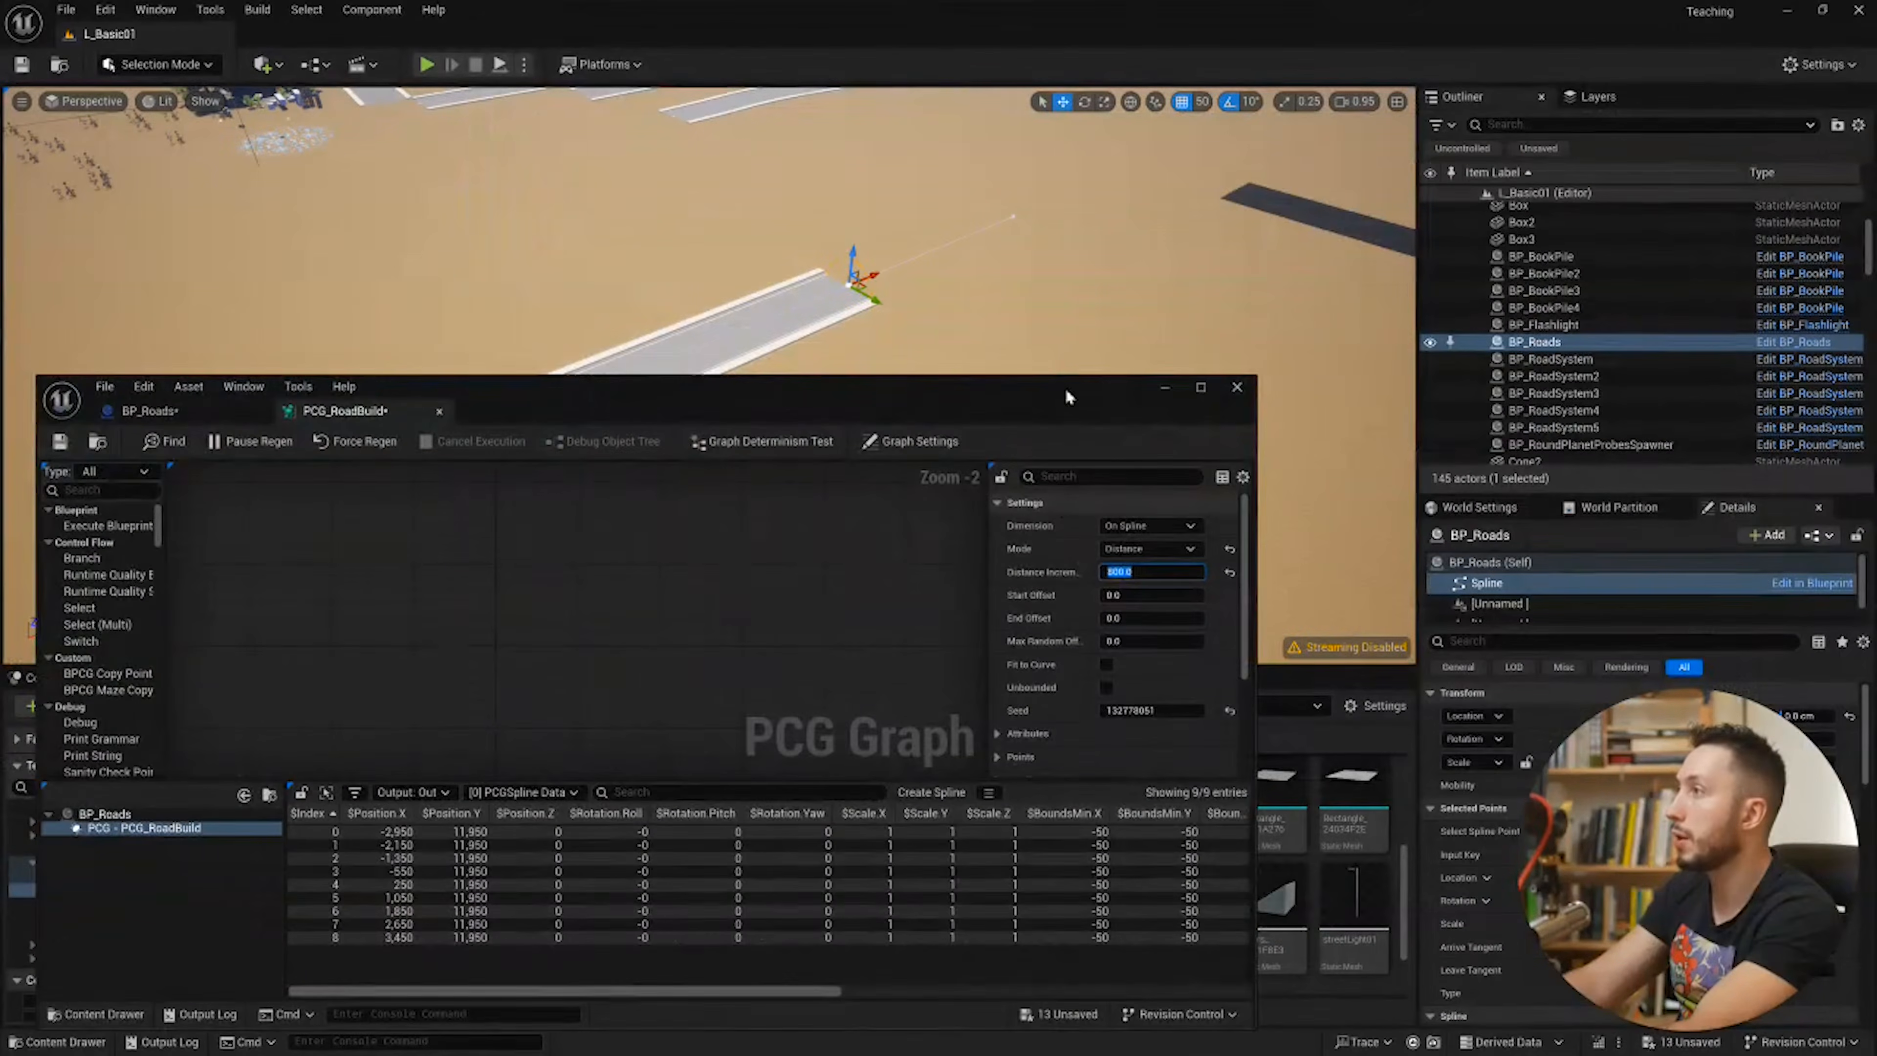
left_click_drag(1068, 379, 820, 690)
left_click_drag(814, 624, 714, 524)
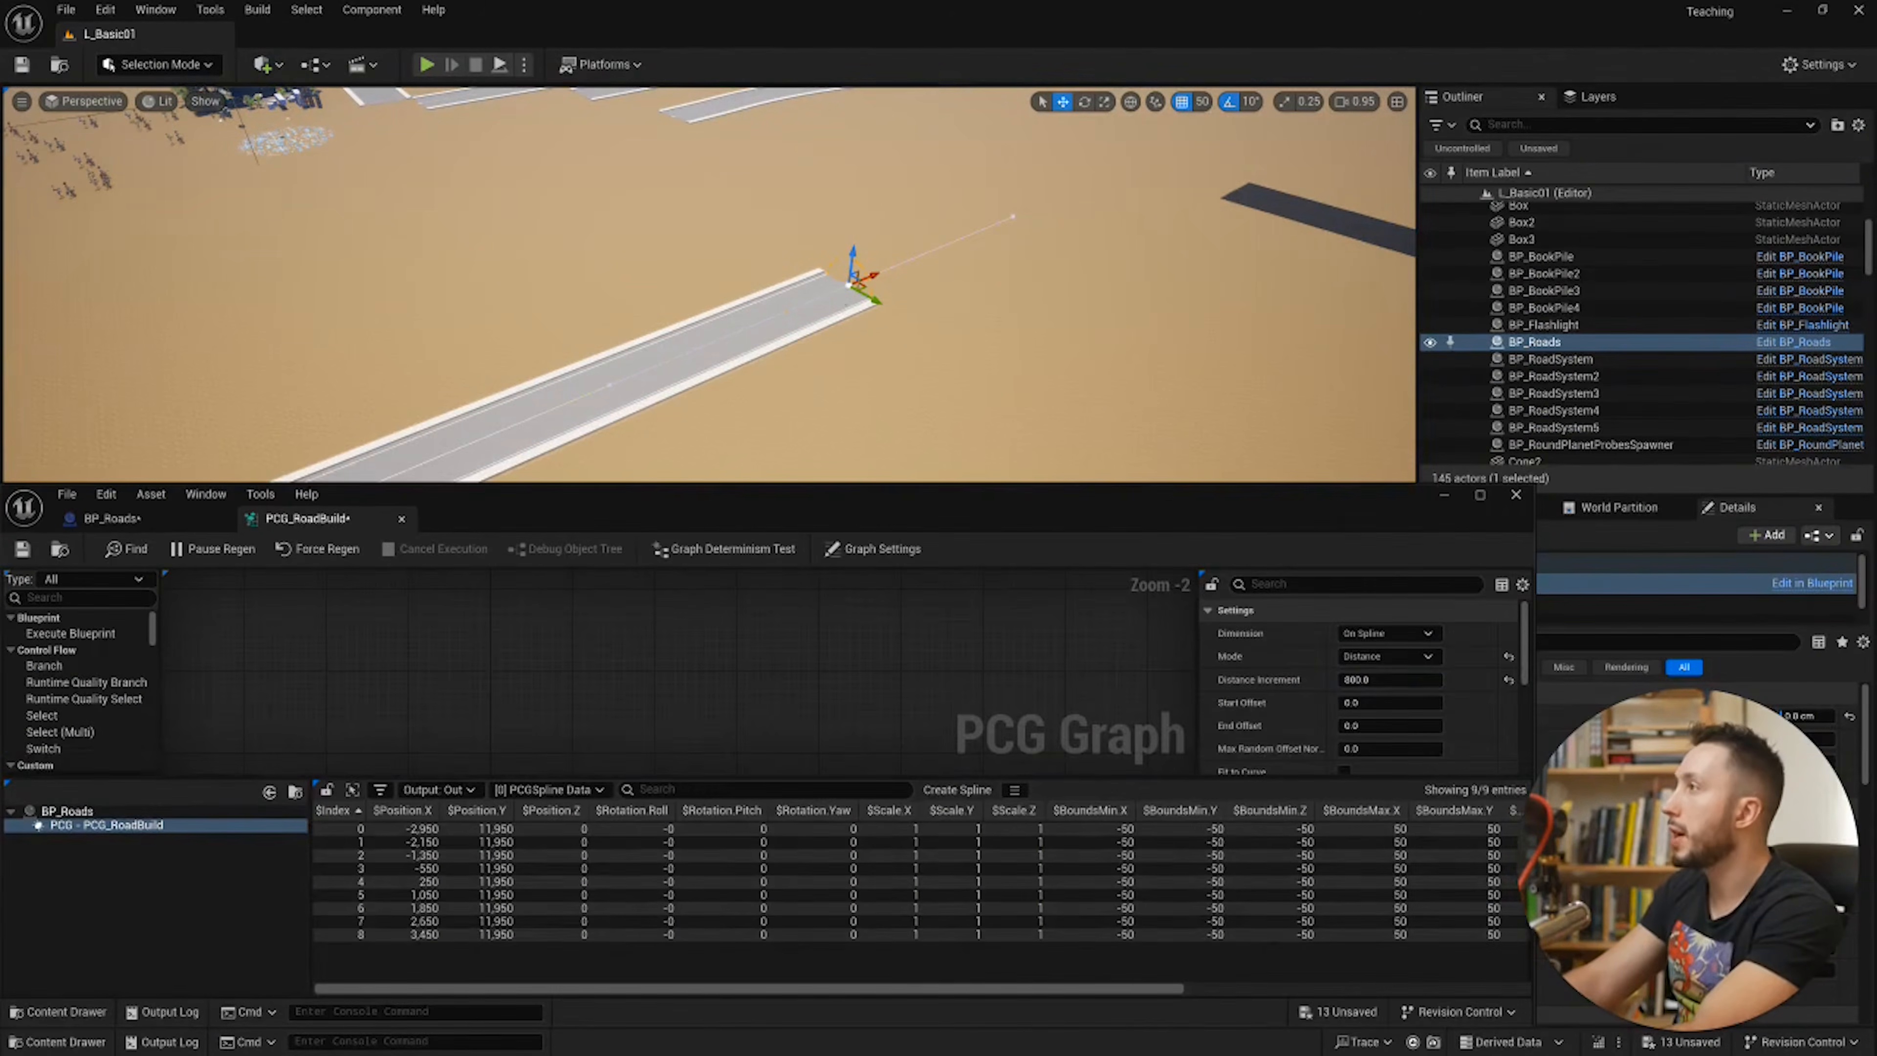
Step: Lengthen the road by moving its spline end point outward, and pull it partly back to compare the sampled points
right_click_drag(959, 300, 887, 285)
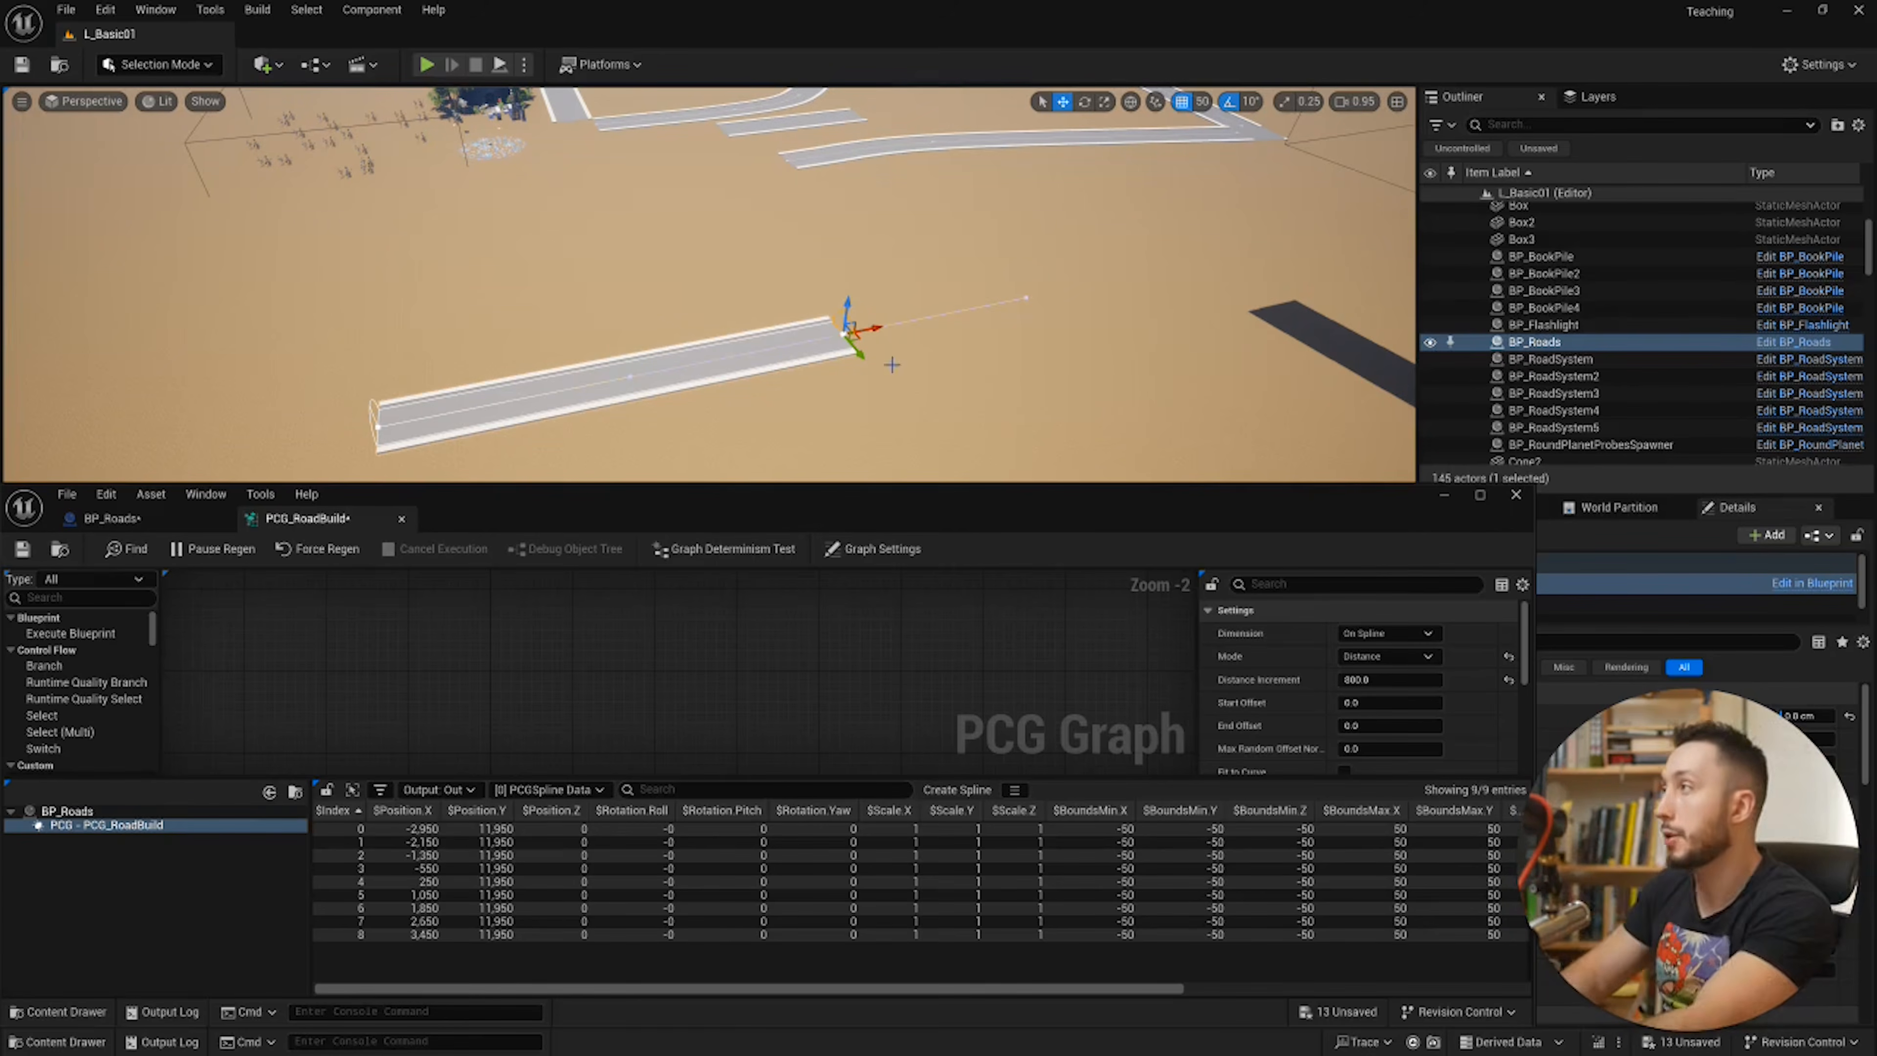
left_click_drag(876, 328, 1012, 299)
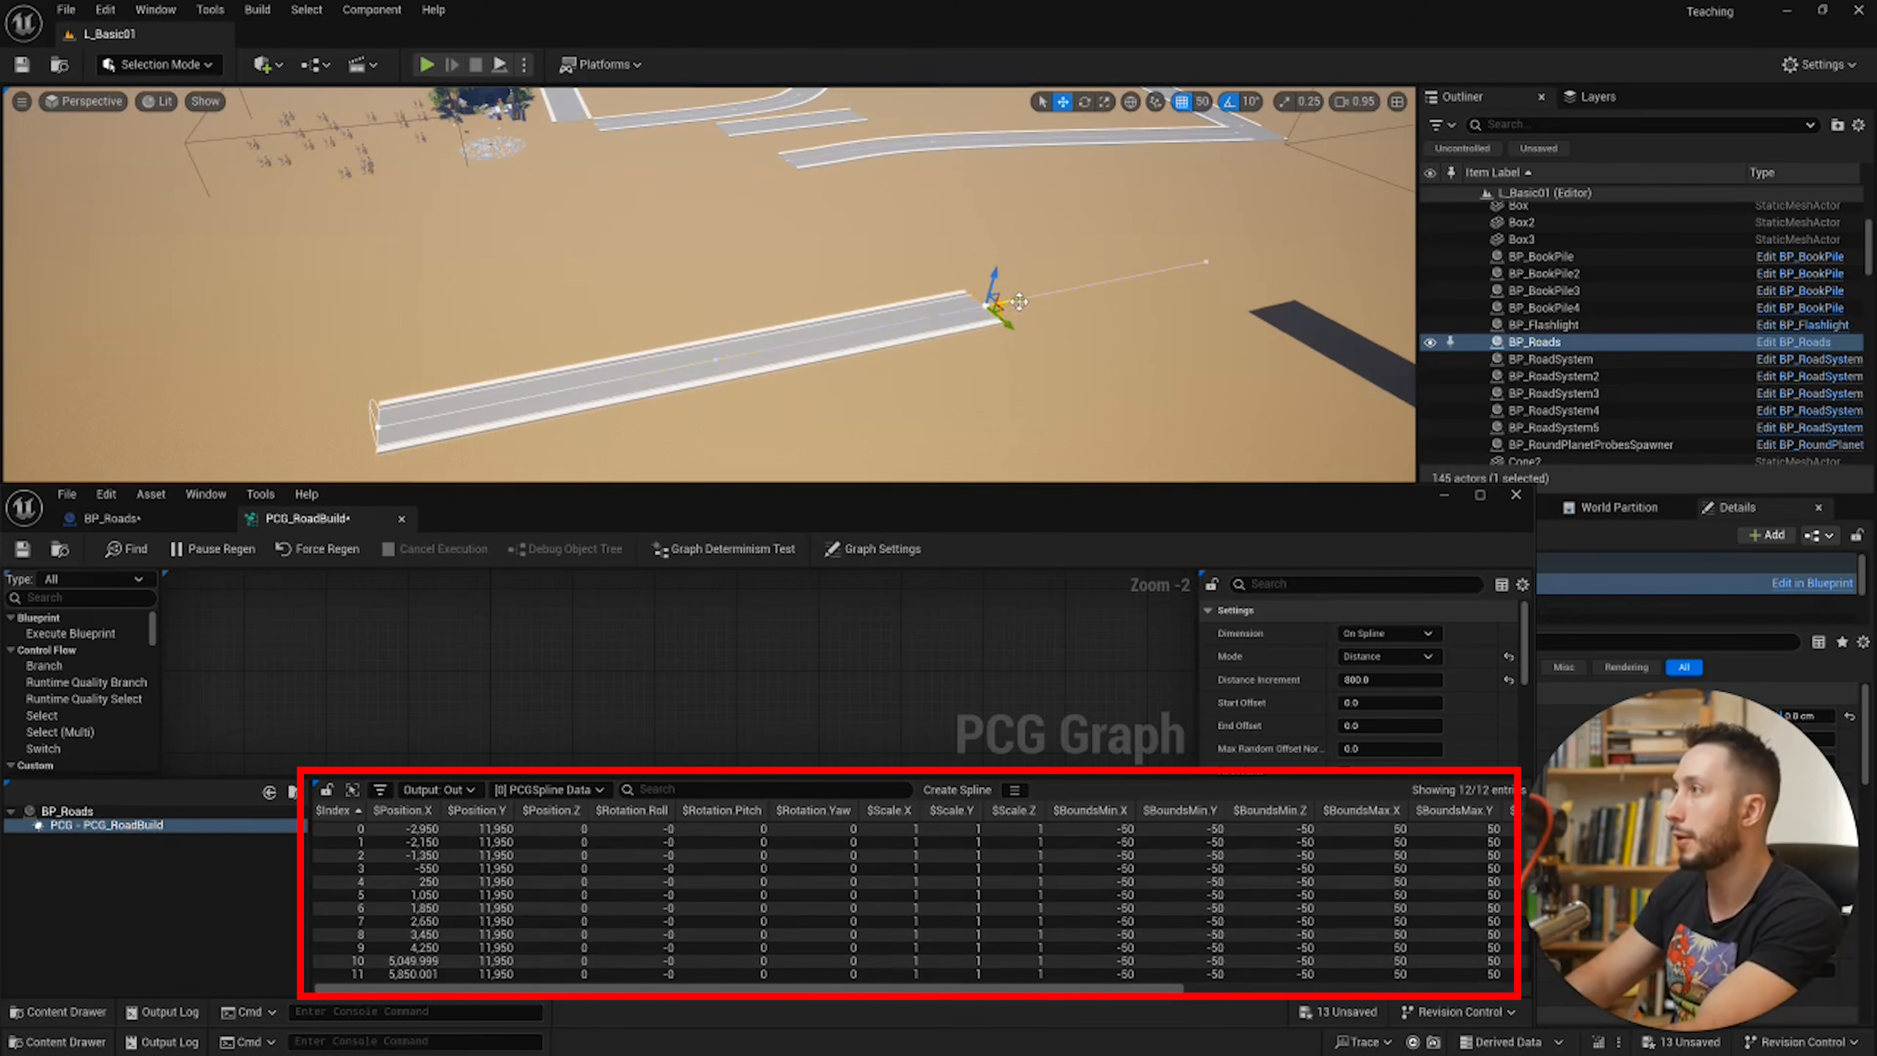
left_click_drag(1018, 301, 947, 310)
scroll(1350, 688, "down", 3)
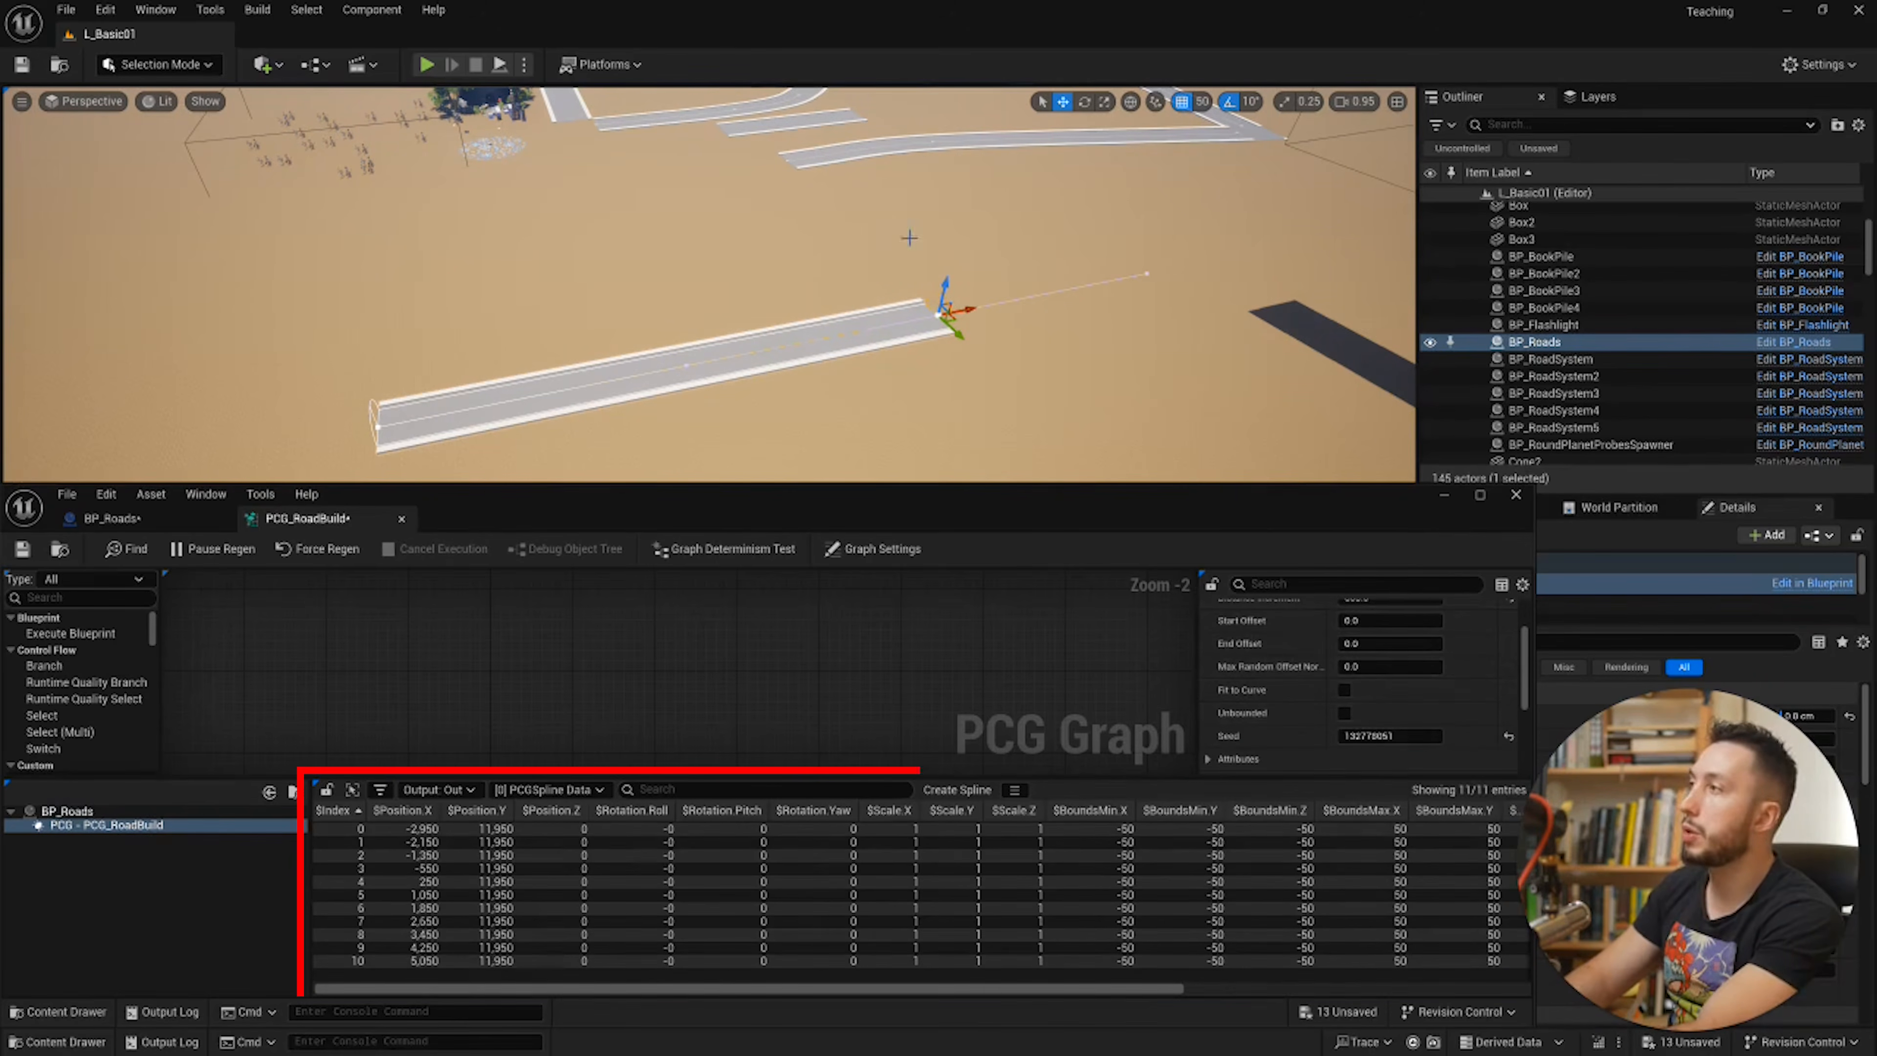
scroll(1068, 763, "up", 1)
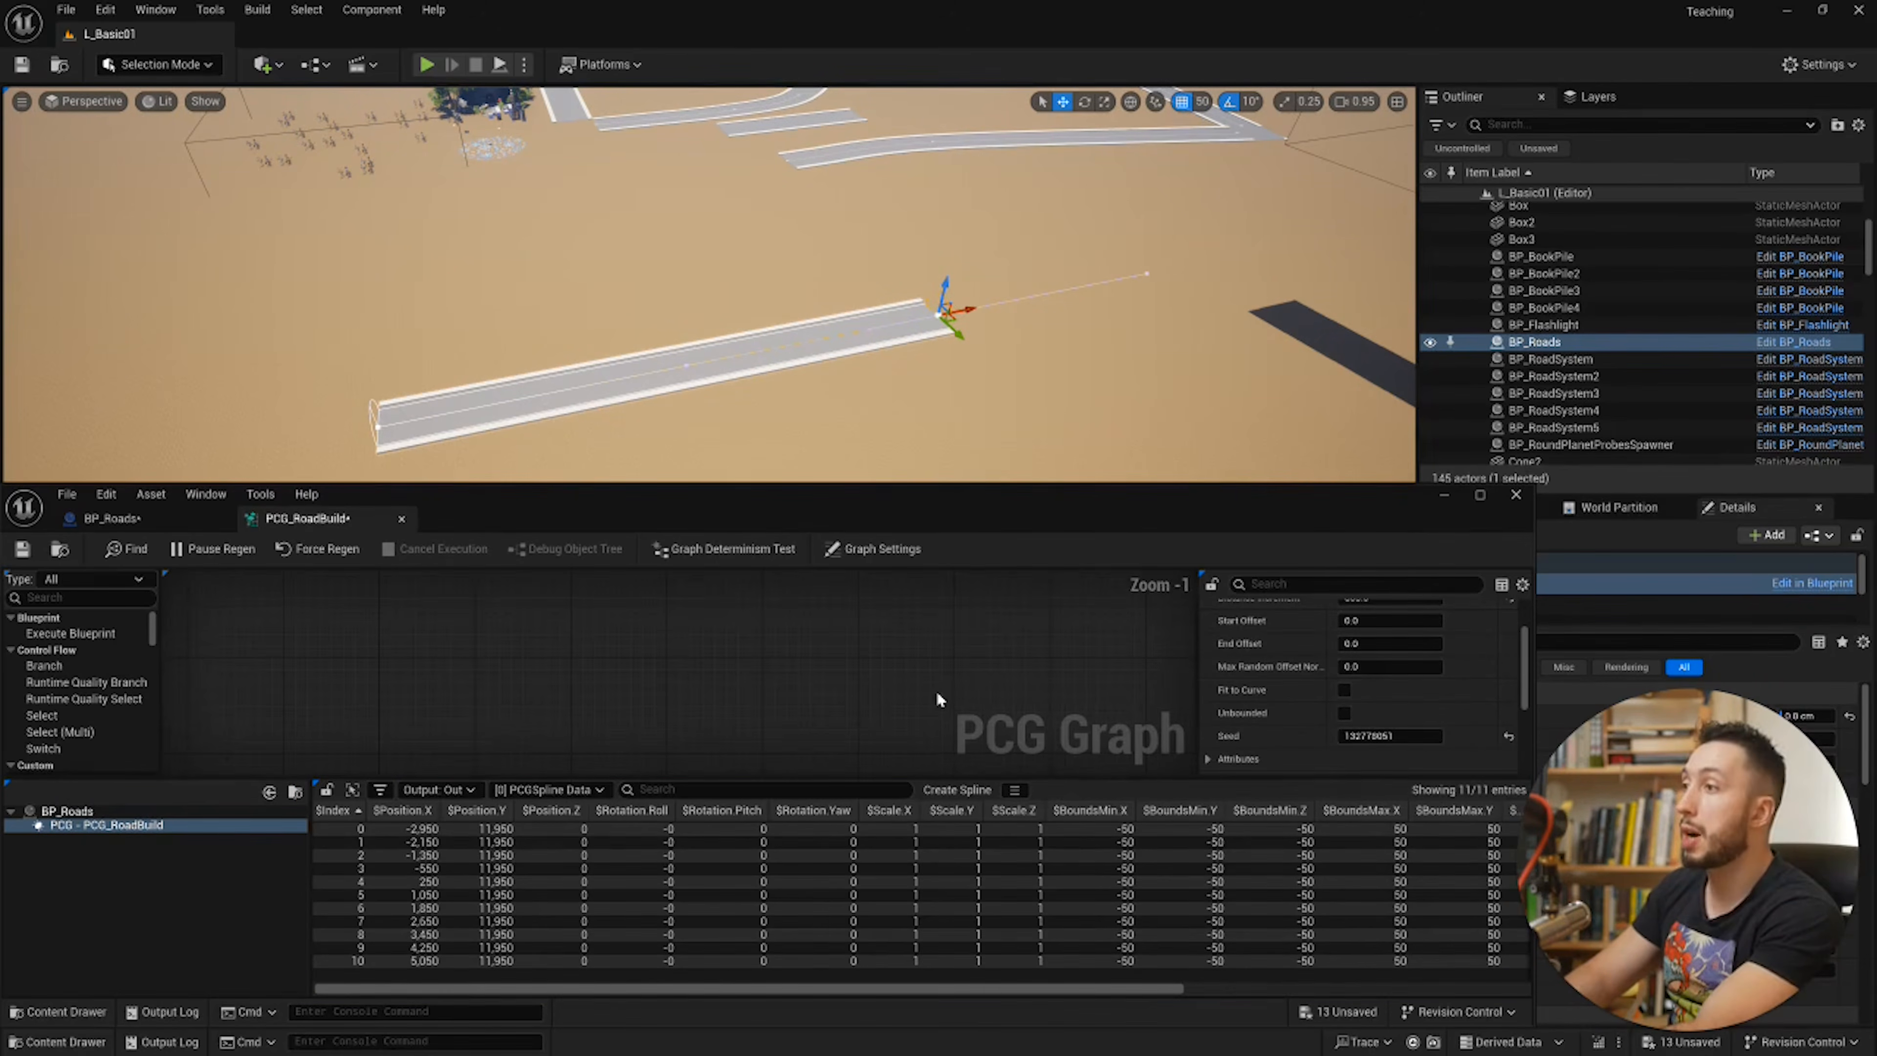
Step: Try Fit to Curve while lengthening the road, turn it off, and extend the spline end in small moves to compare the coverage
left_click(1344, 689)
left_click_drag(966, 310, 1038, 296)
left_click(1344, 689)
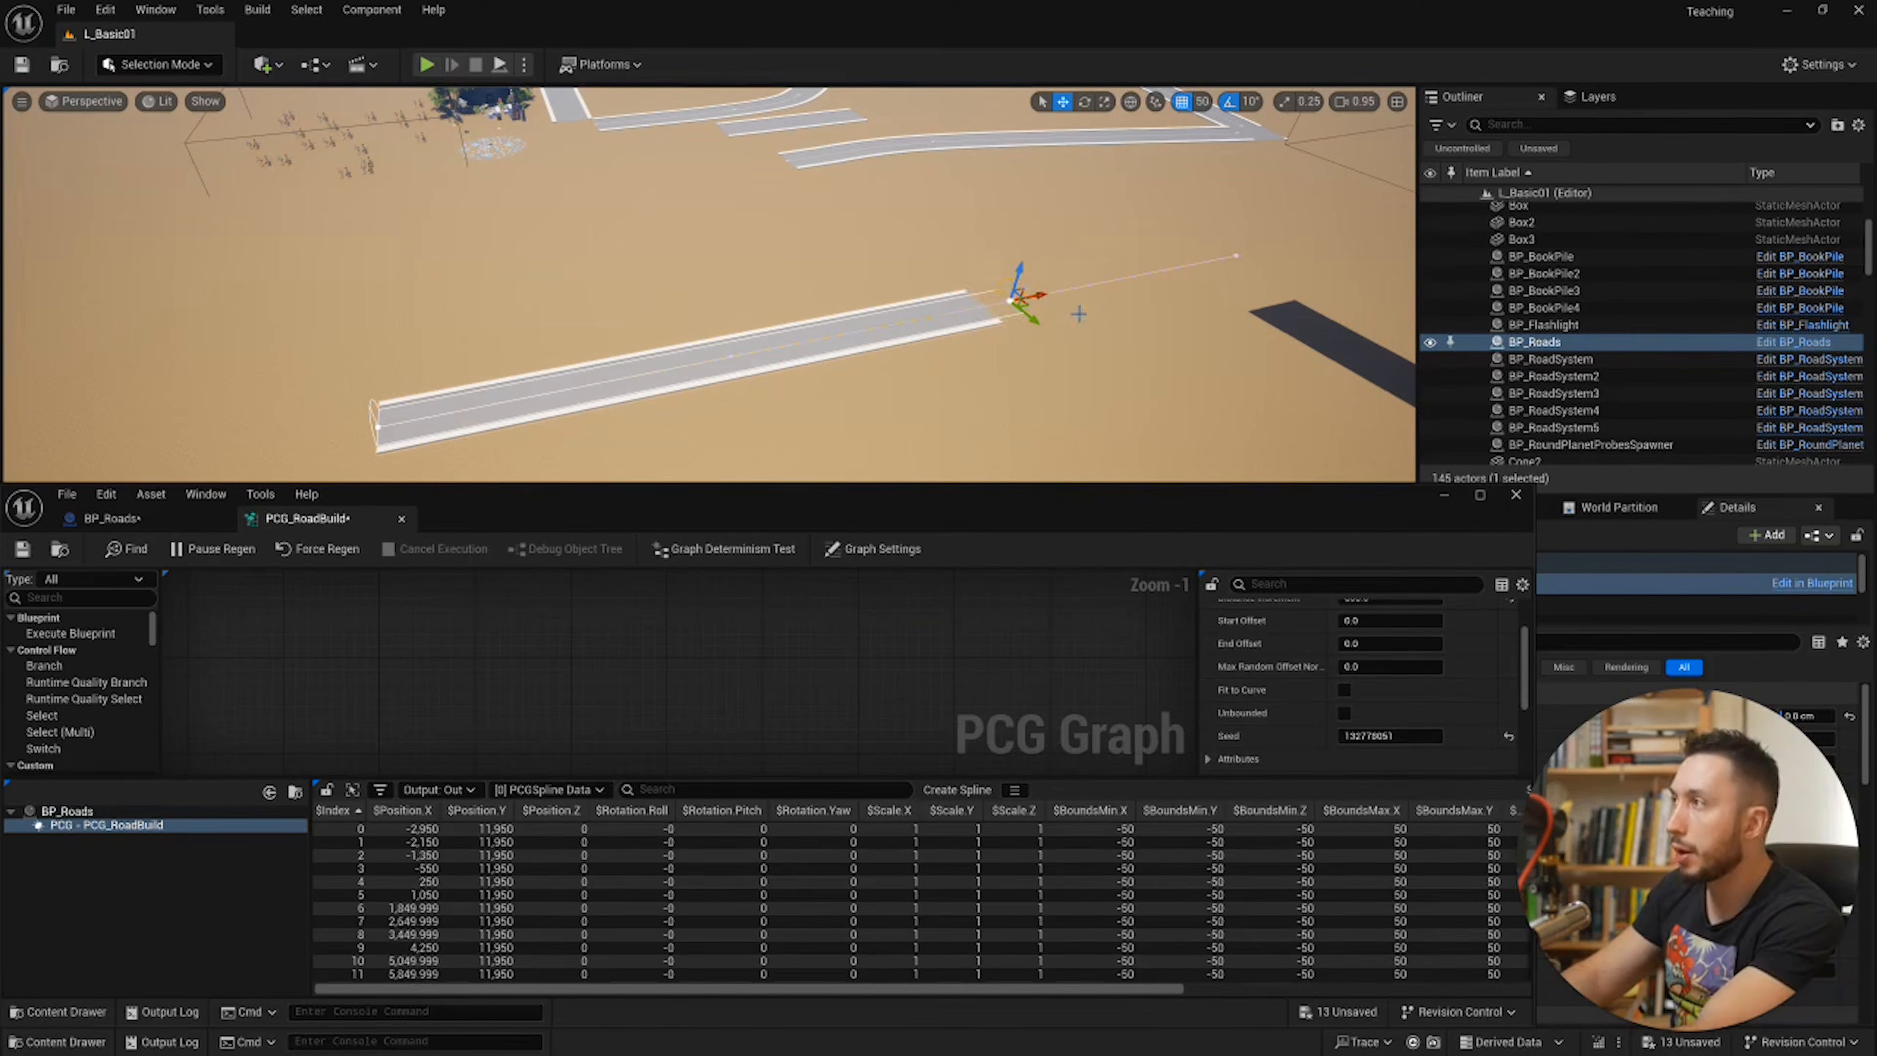
right_click_drag(1140, 307, 1189, 316)
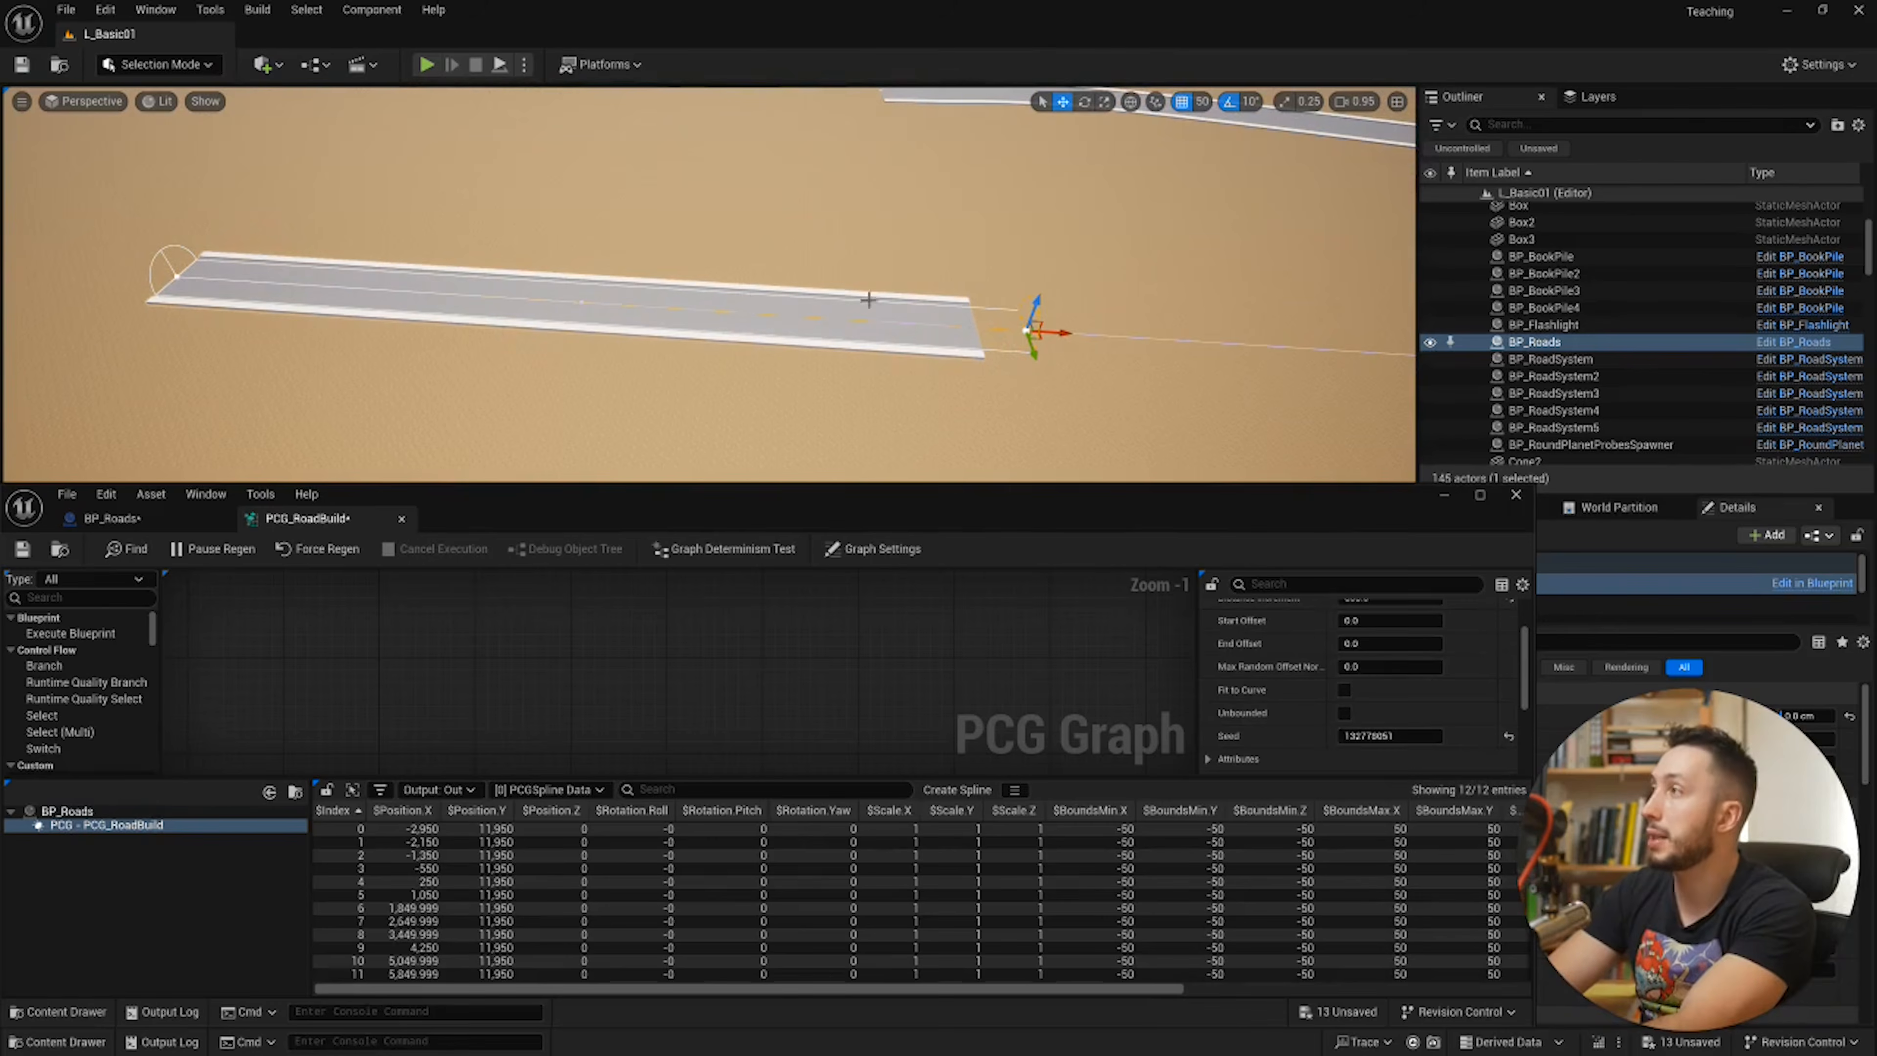
left_click_drag(1064, 337, 1083, 338)
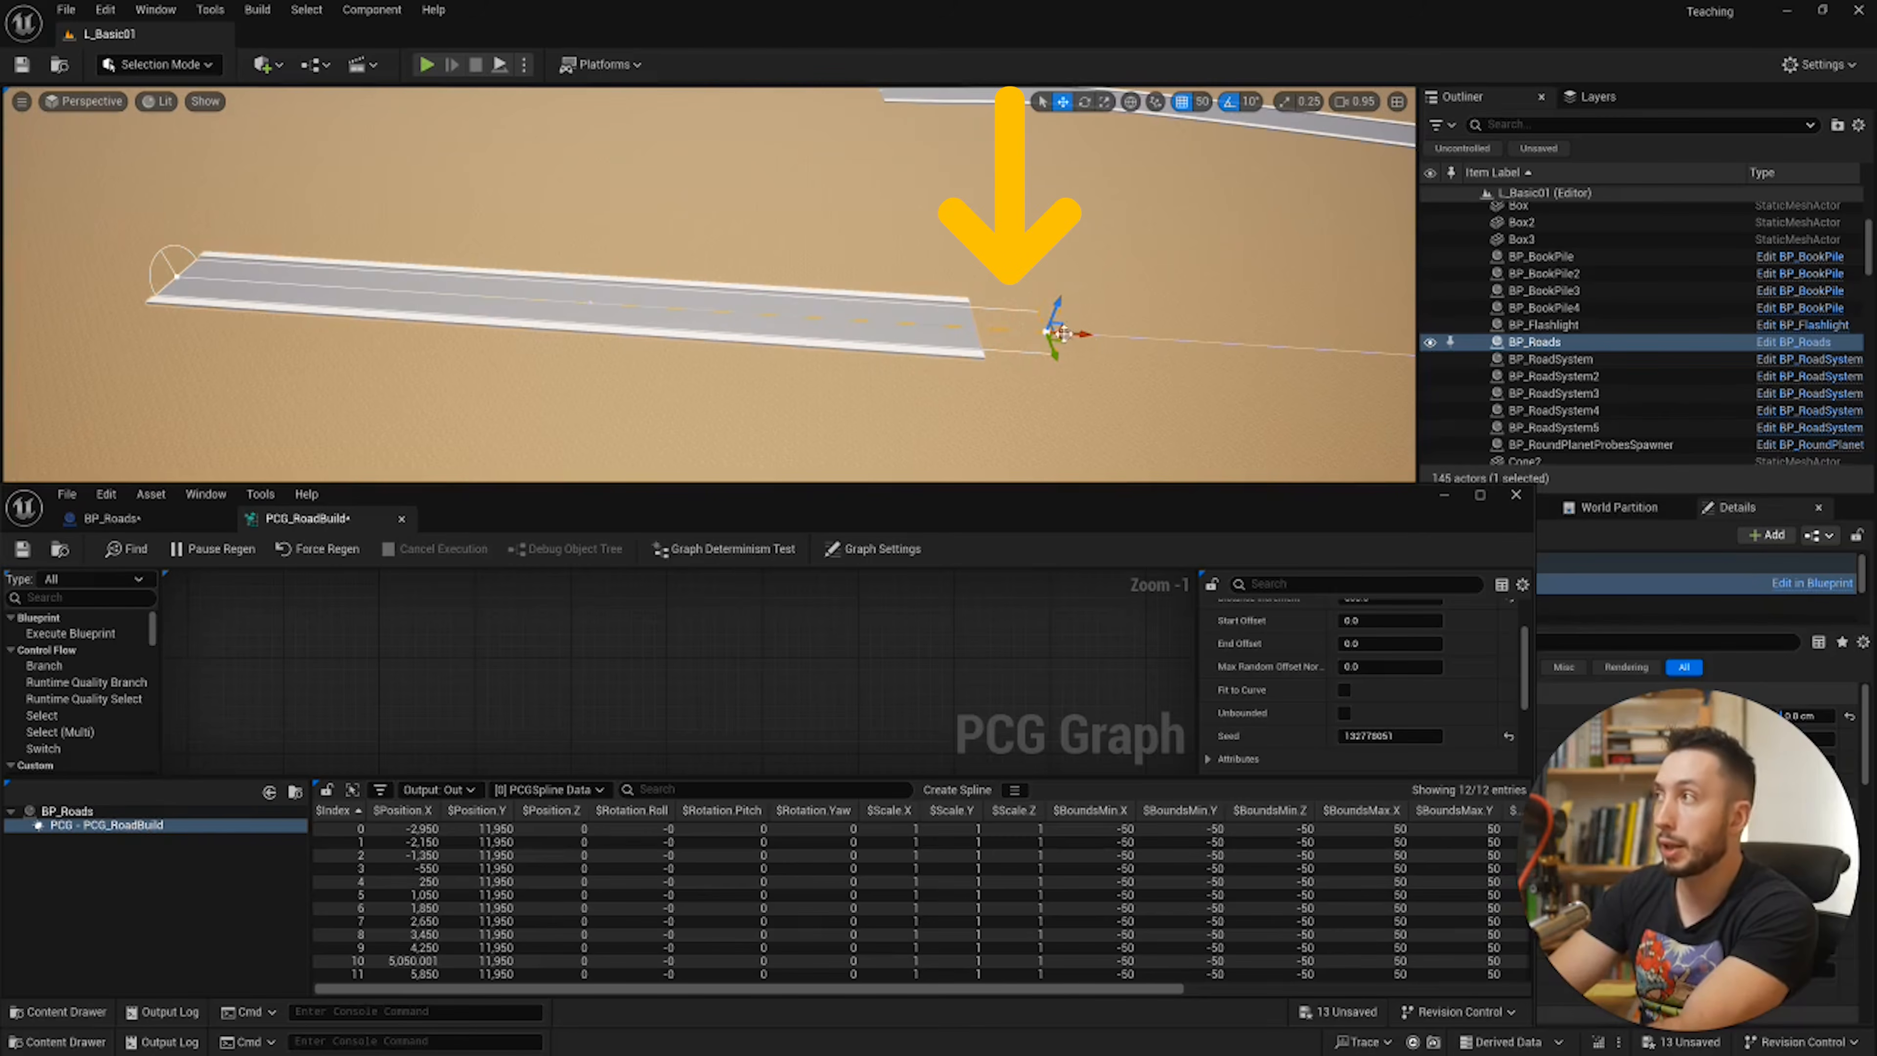
left_click_drag(1080, 335, 1096, 338)
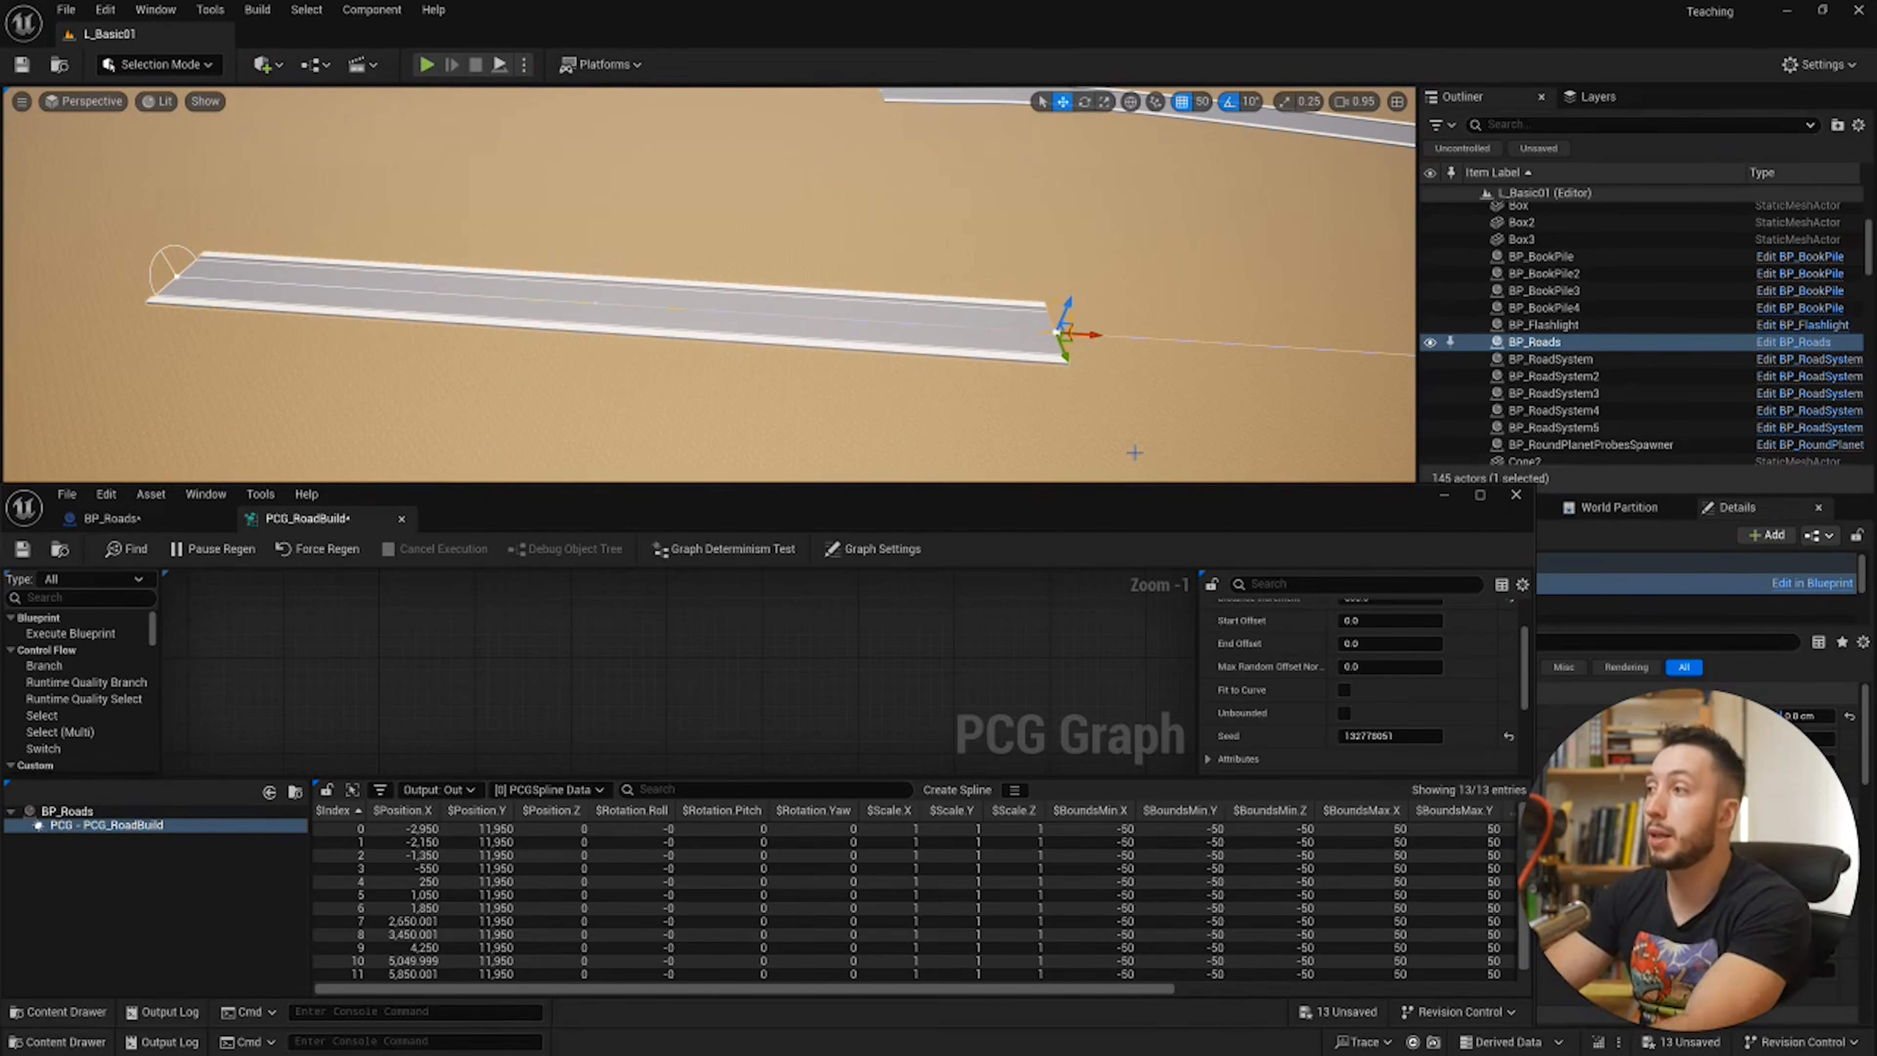
Step: Enable Fit to Curve on the Spline Sampler and shorten the road by pulling the spline's end point back toward its start
left_click(1343, 690)
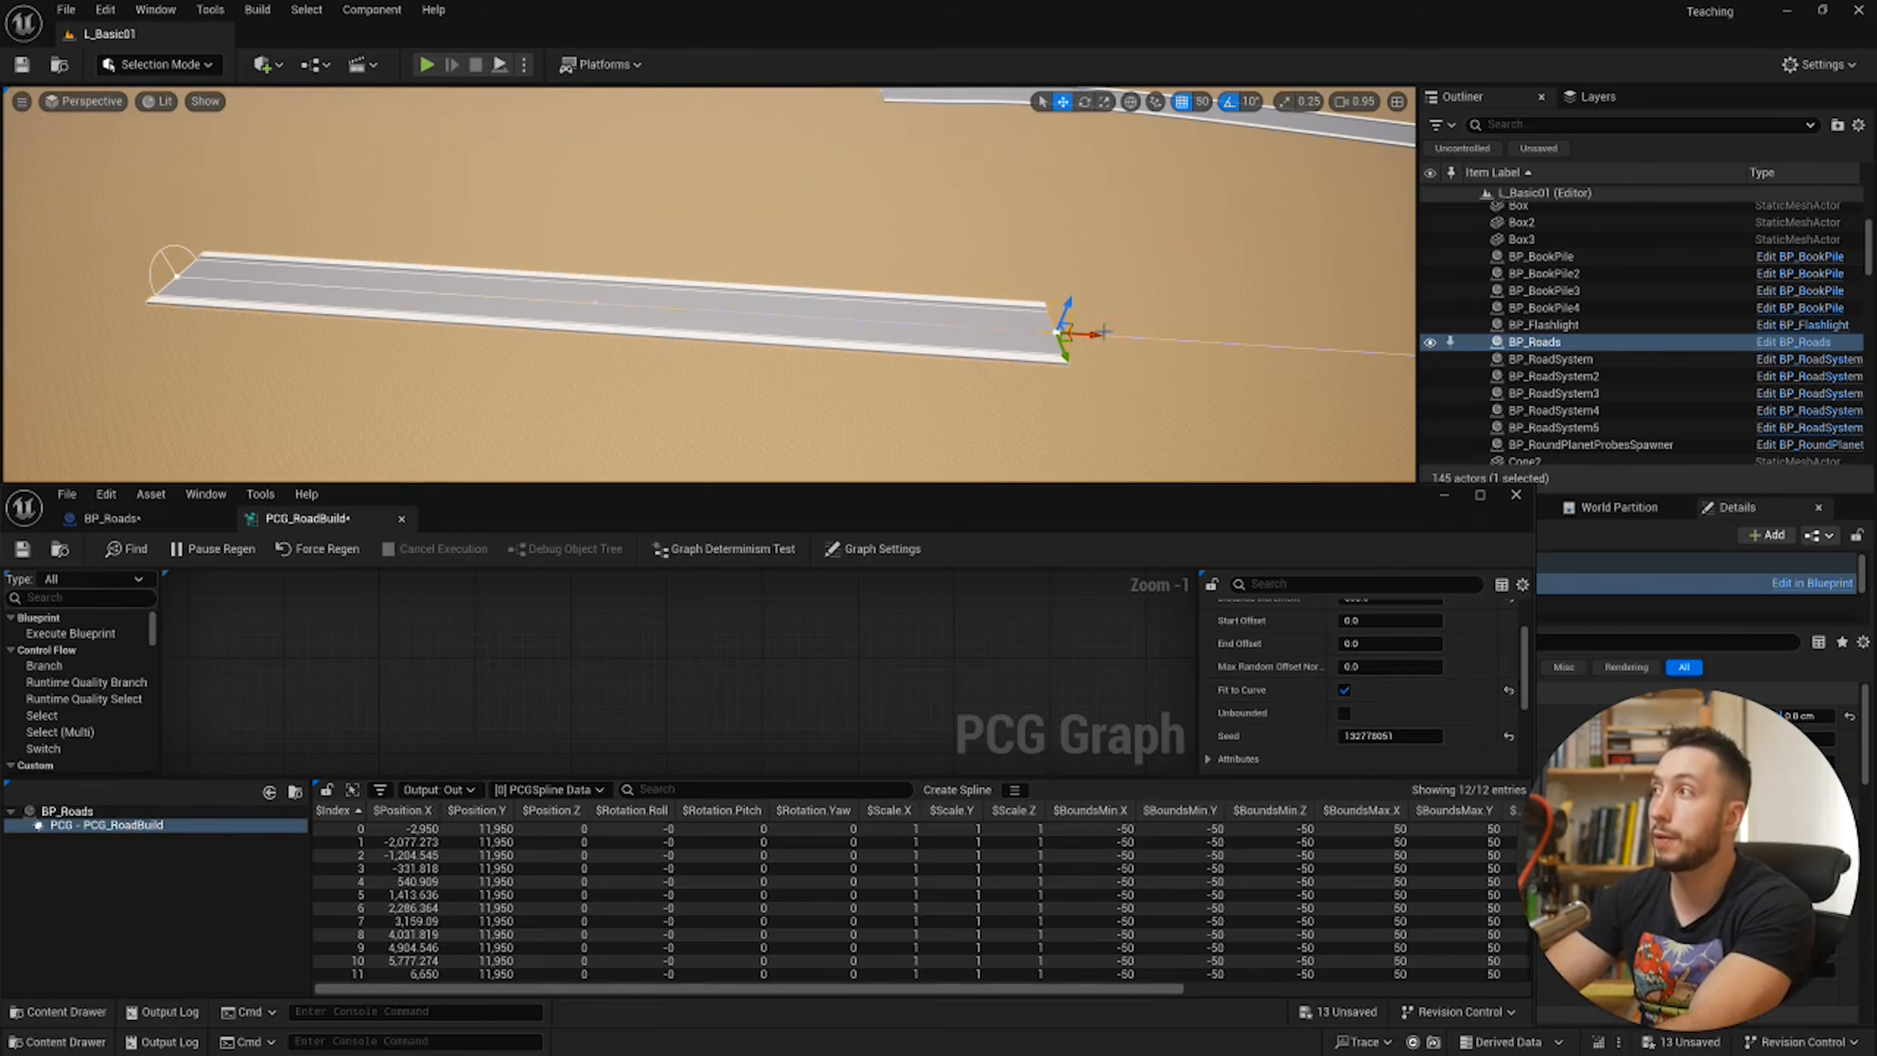
mouse_move(1097, 334)
left_mouse_down()
mouse_move(1114, 336)
mouse_move(1060, 335)
left_mouse_up()
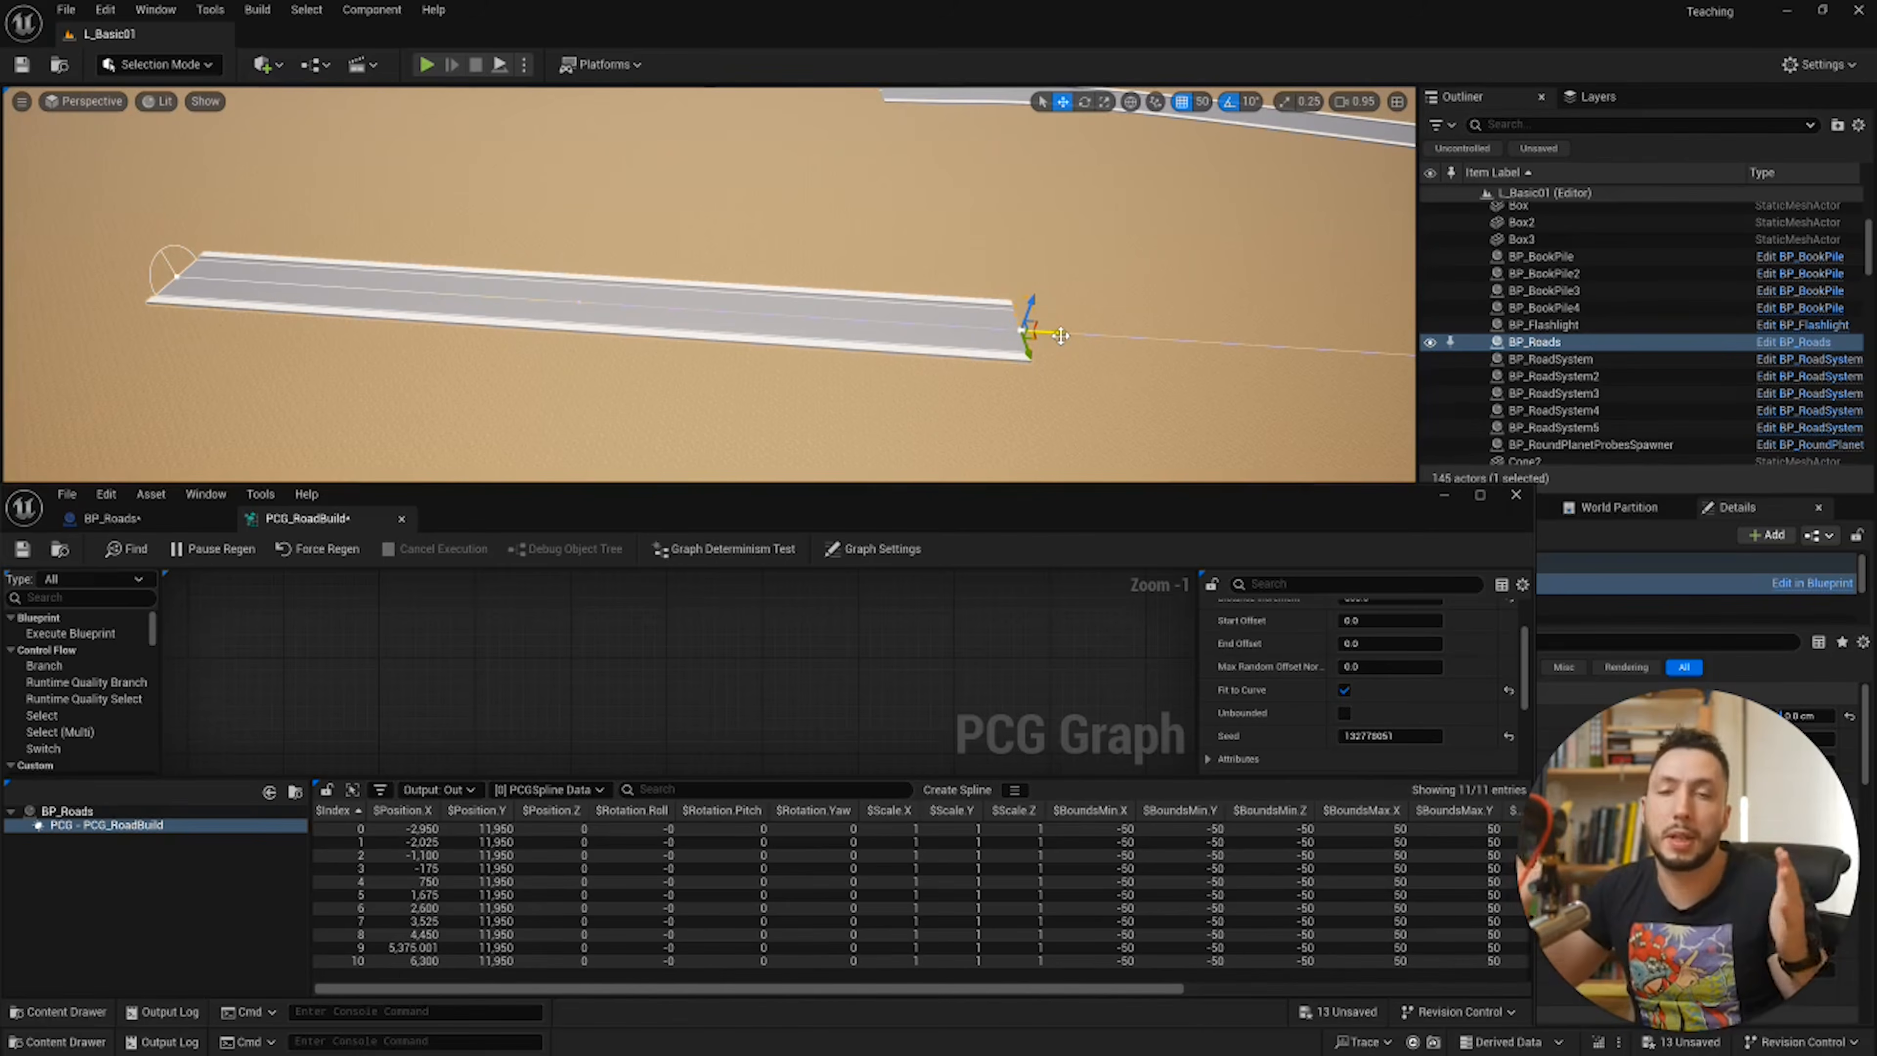
scroll(1299, 647, "up", 2)
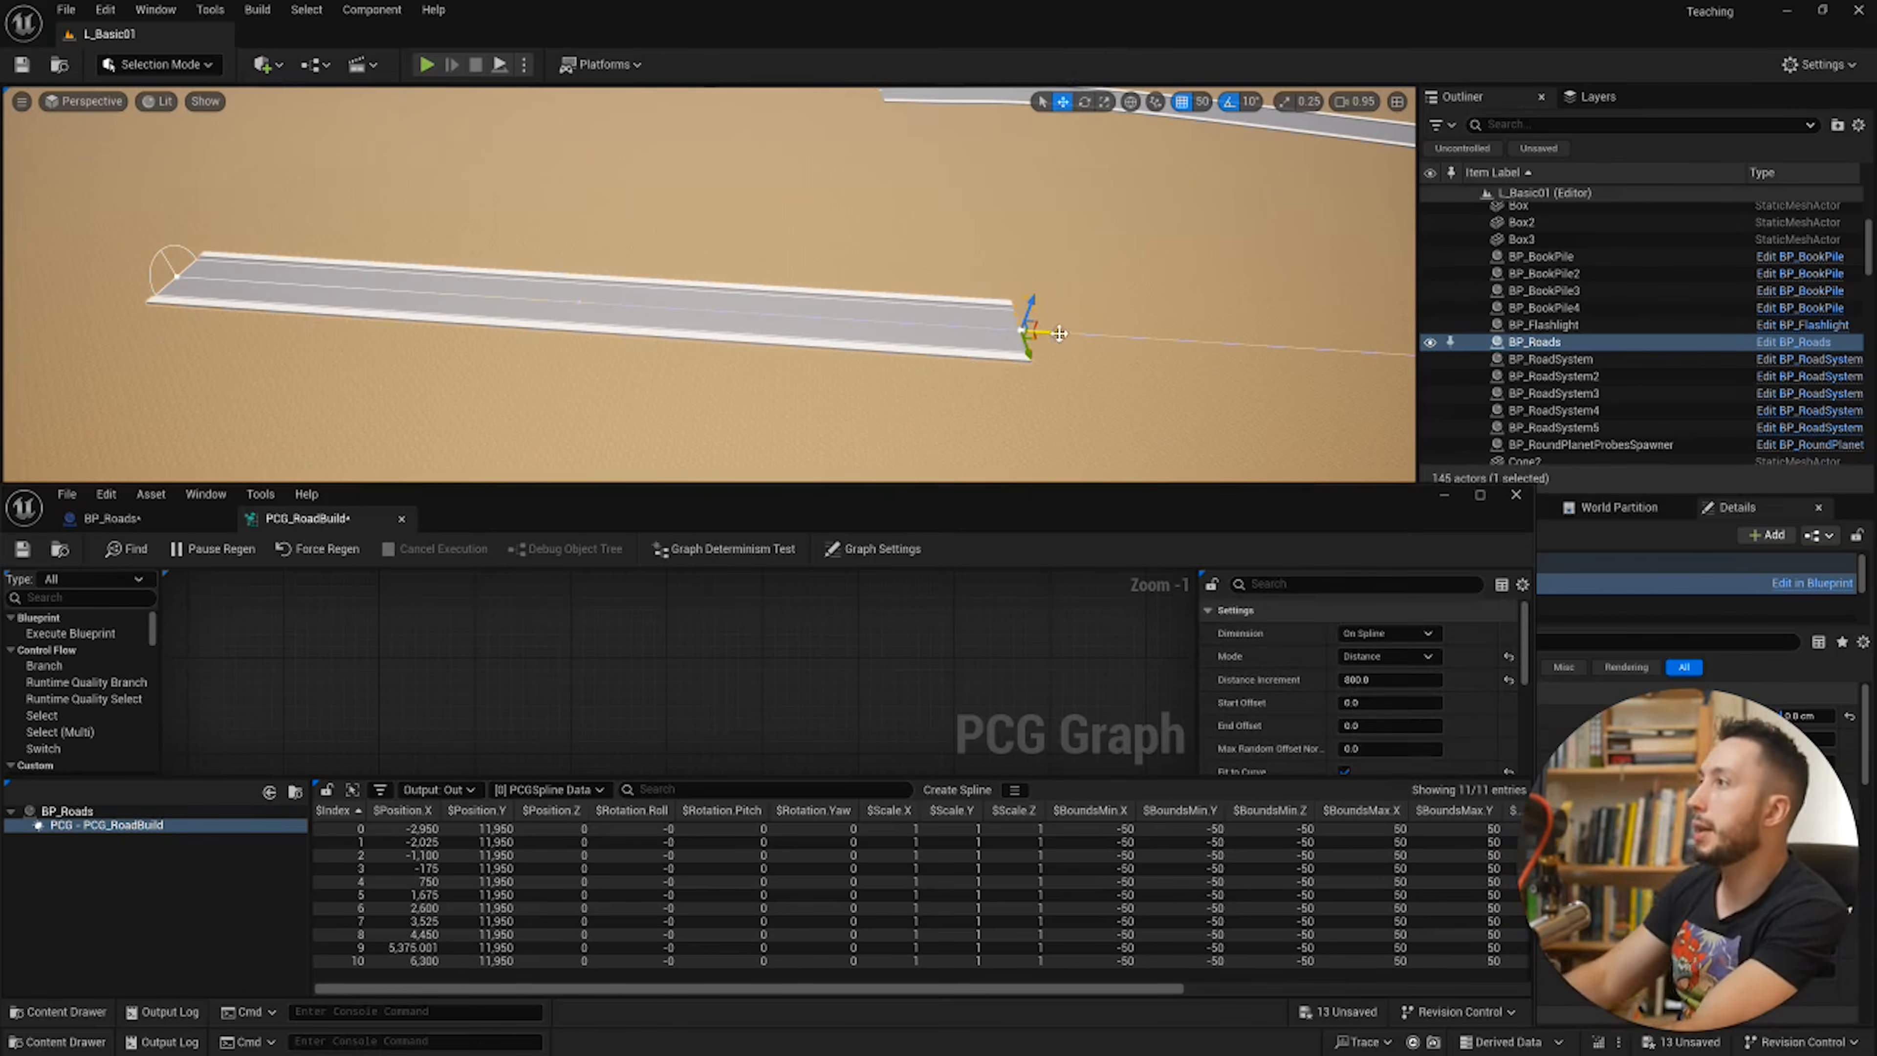
left_click_drag(1060, 335, 1020, 332)
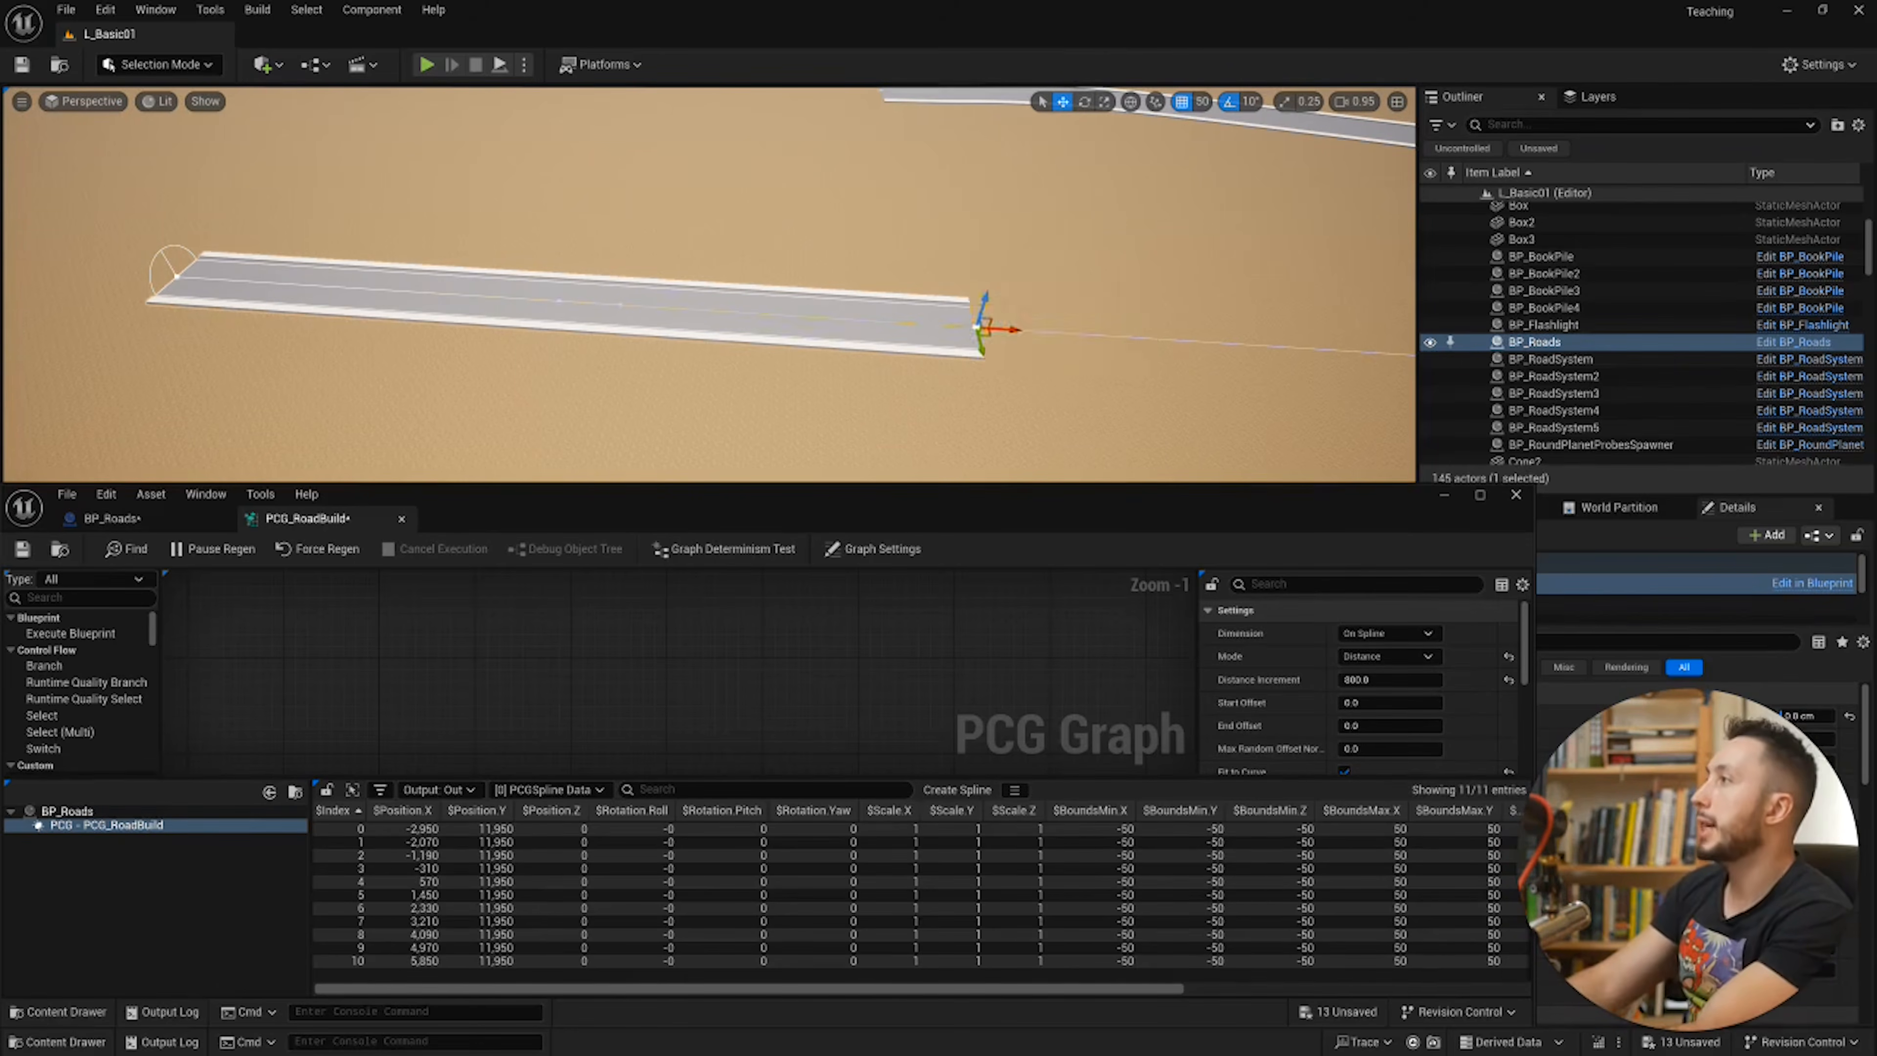
right_click_drag(1019, 331, 982, 276)
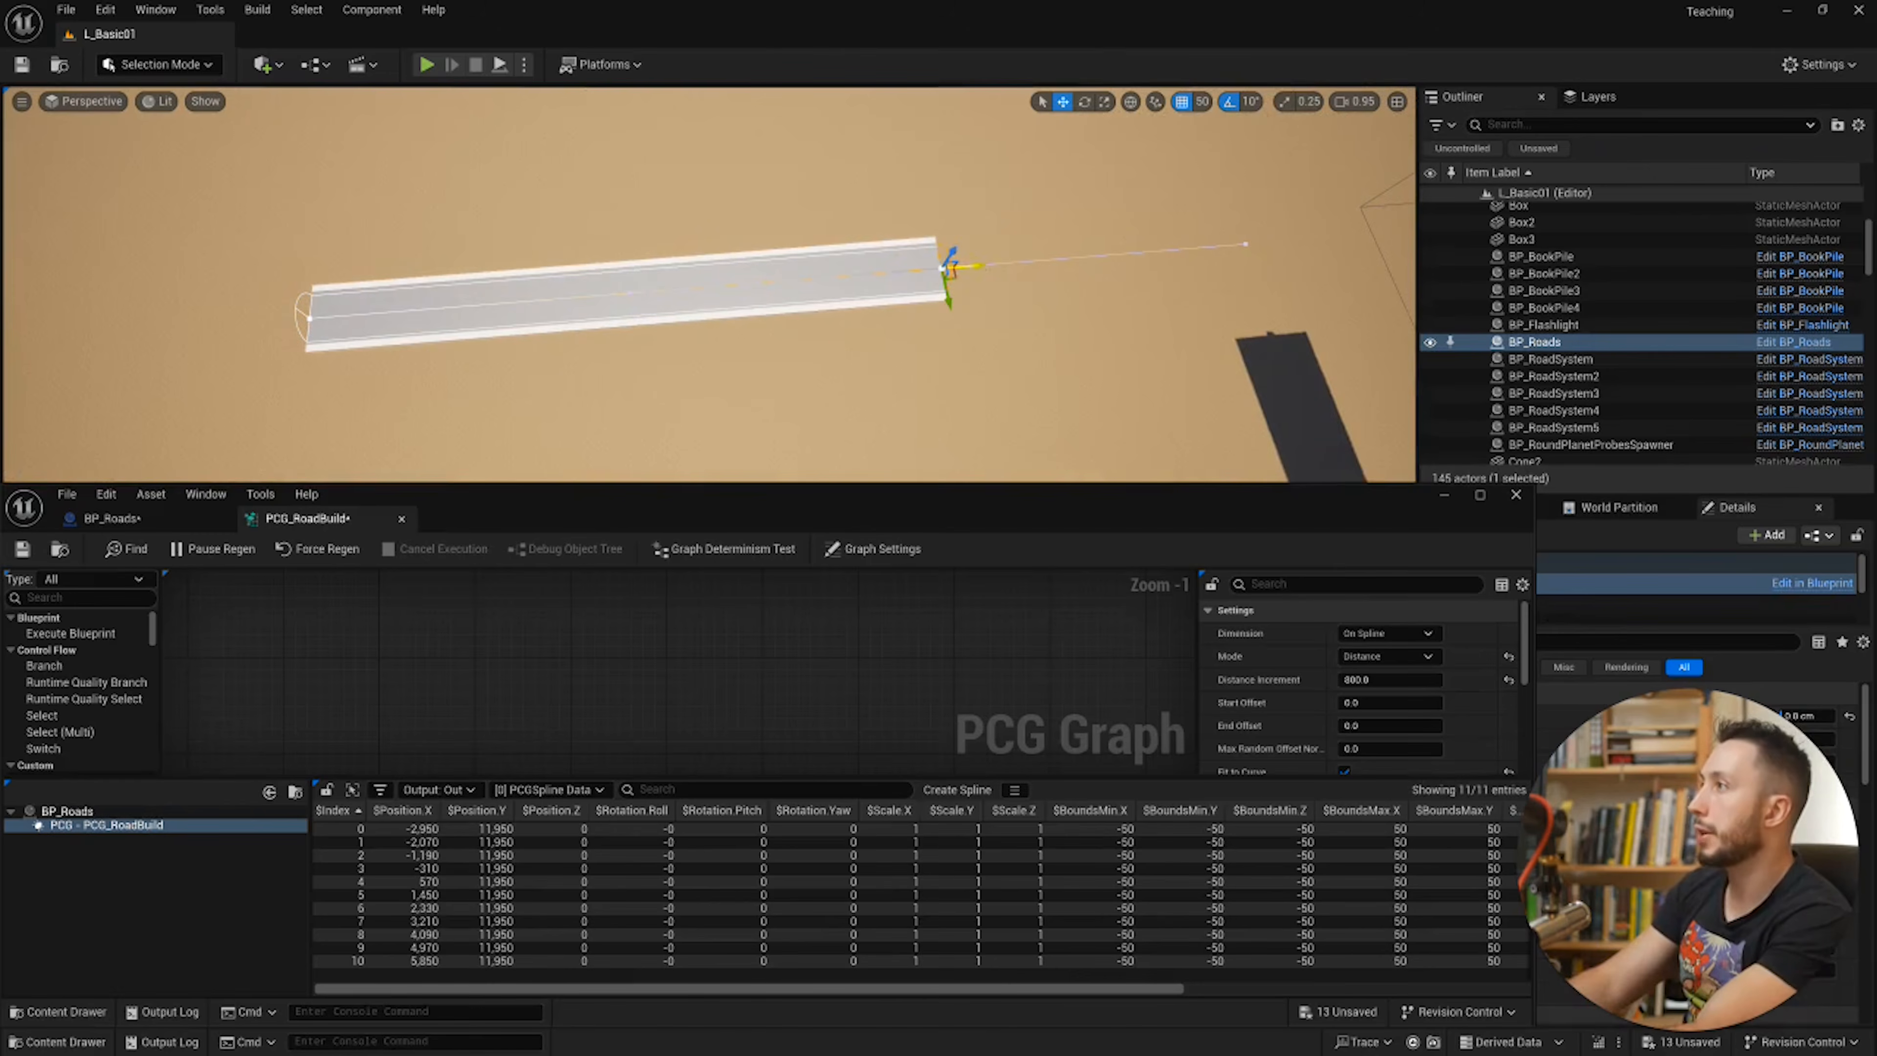
left_click_drag(969, 266, 797, 280)
Step: Bend the road by moving its spline end point sideways about 1,900 units and rotating the start point about 30 degrees
mouse_move(797, 280)
right_mouse_down()
mouse_move(747, 275)
mouse_move(791, 270)
right_mouse_up()
mouse_move(744, 356)
right_mouse_down()
mouse_move(761, 362)
mouse_move(743, 355)
right_mouse_up()
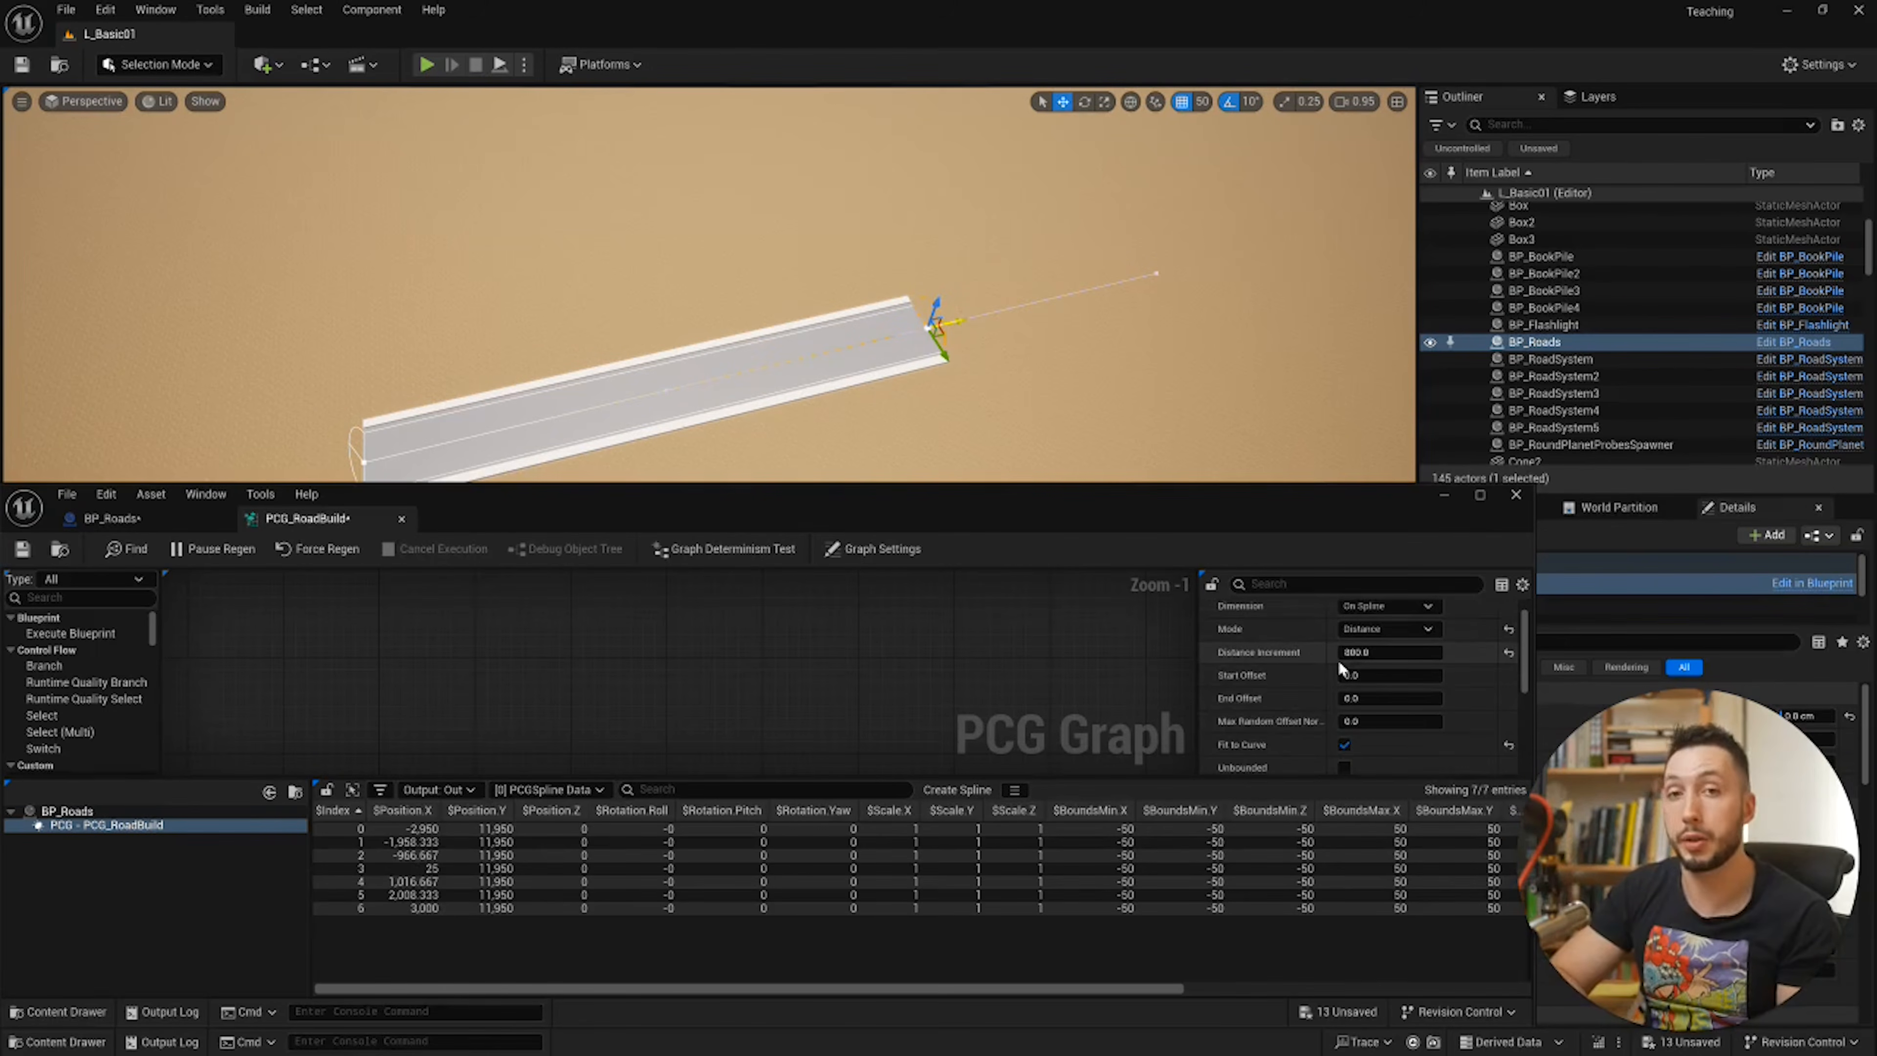
key("s")
mouse_move(1182, 304)
right_mouse_down()
mouse_move(1183, 333)
mouse_move(1182, 304)
right_mouse_up()
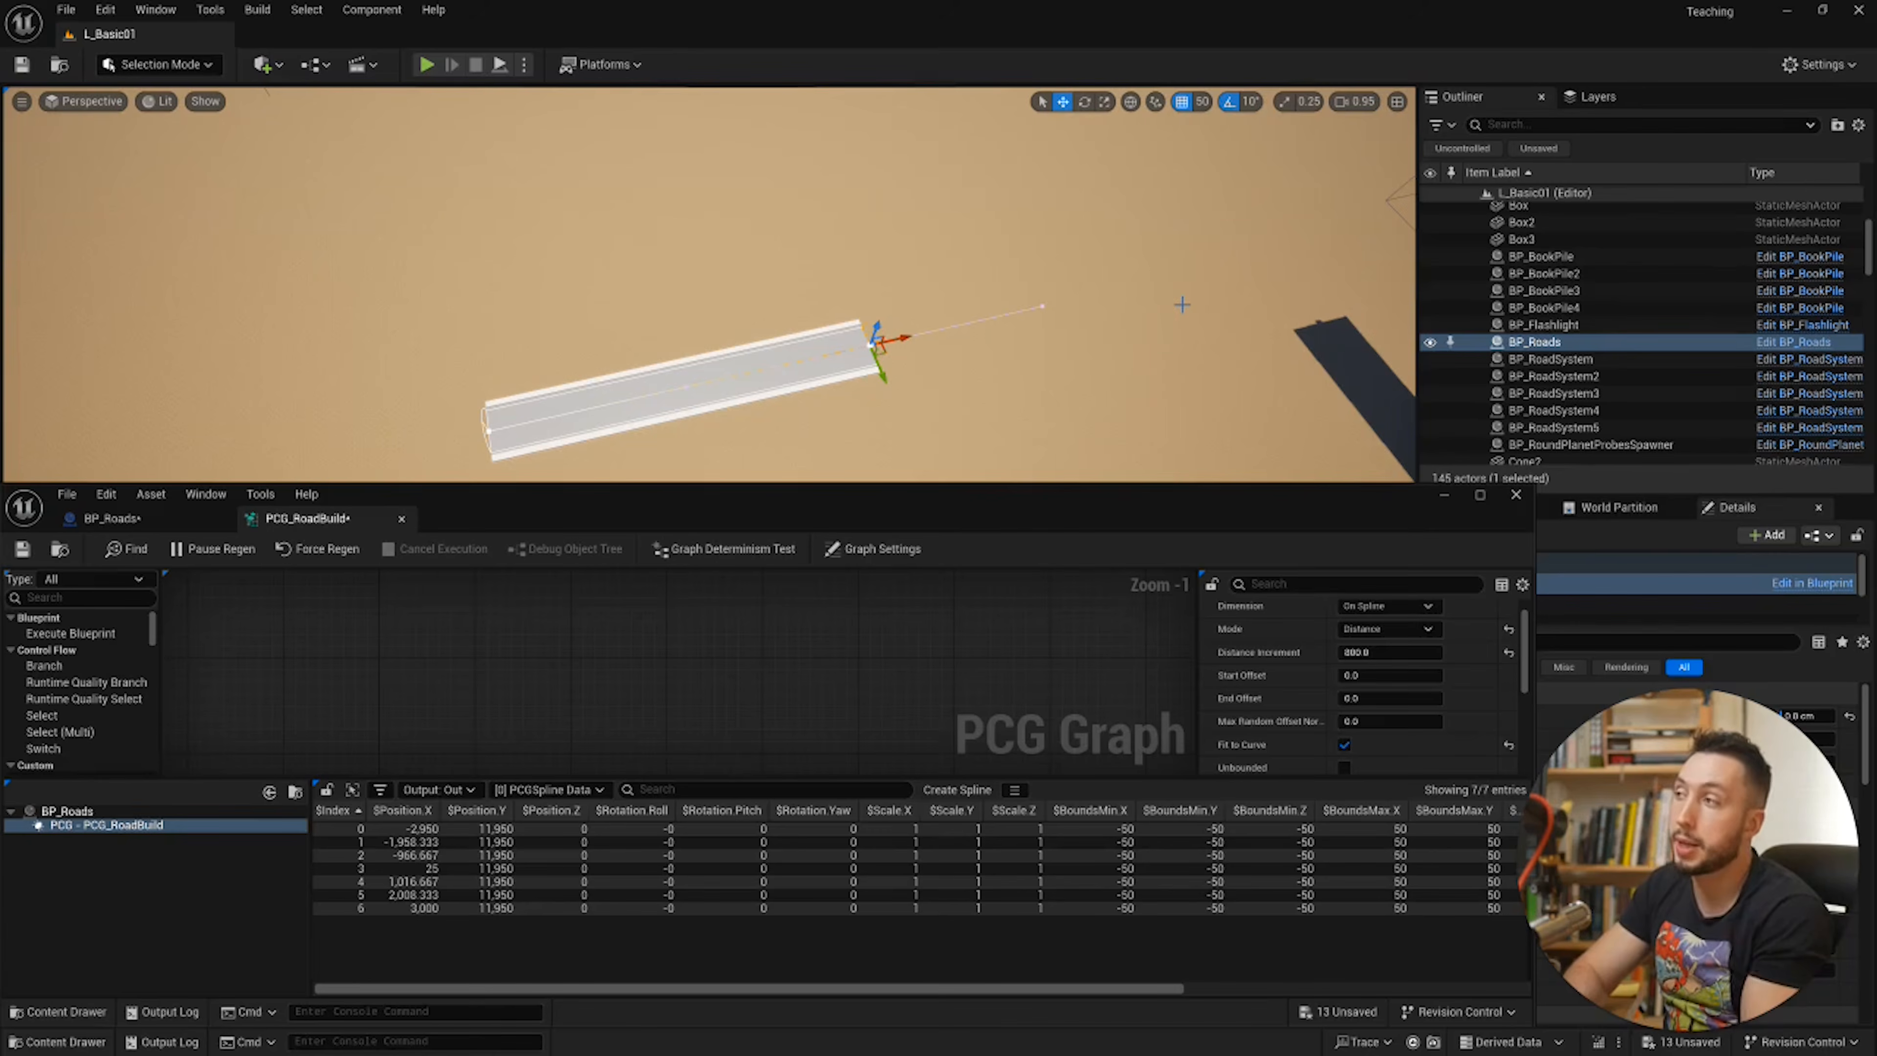
left_click_drag(880, 372, 877, 299)
key("e")
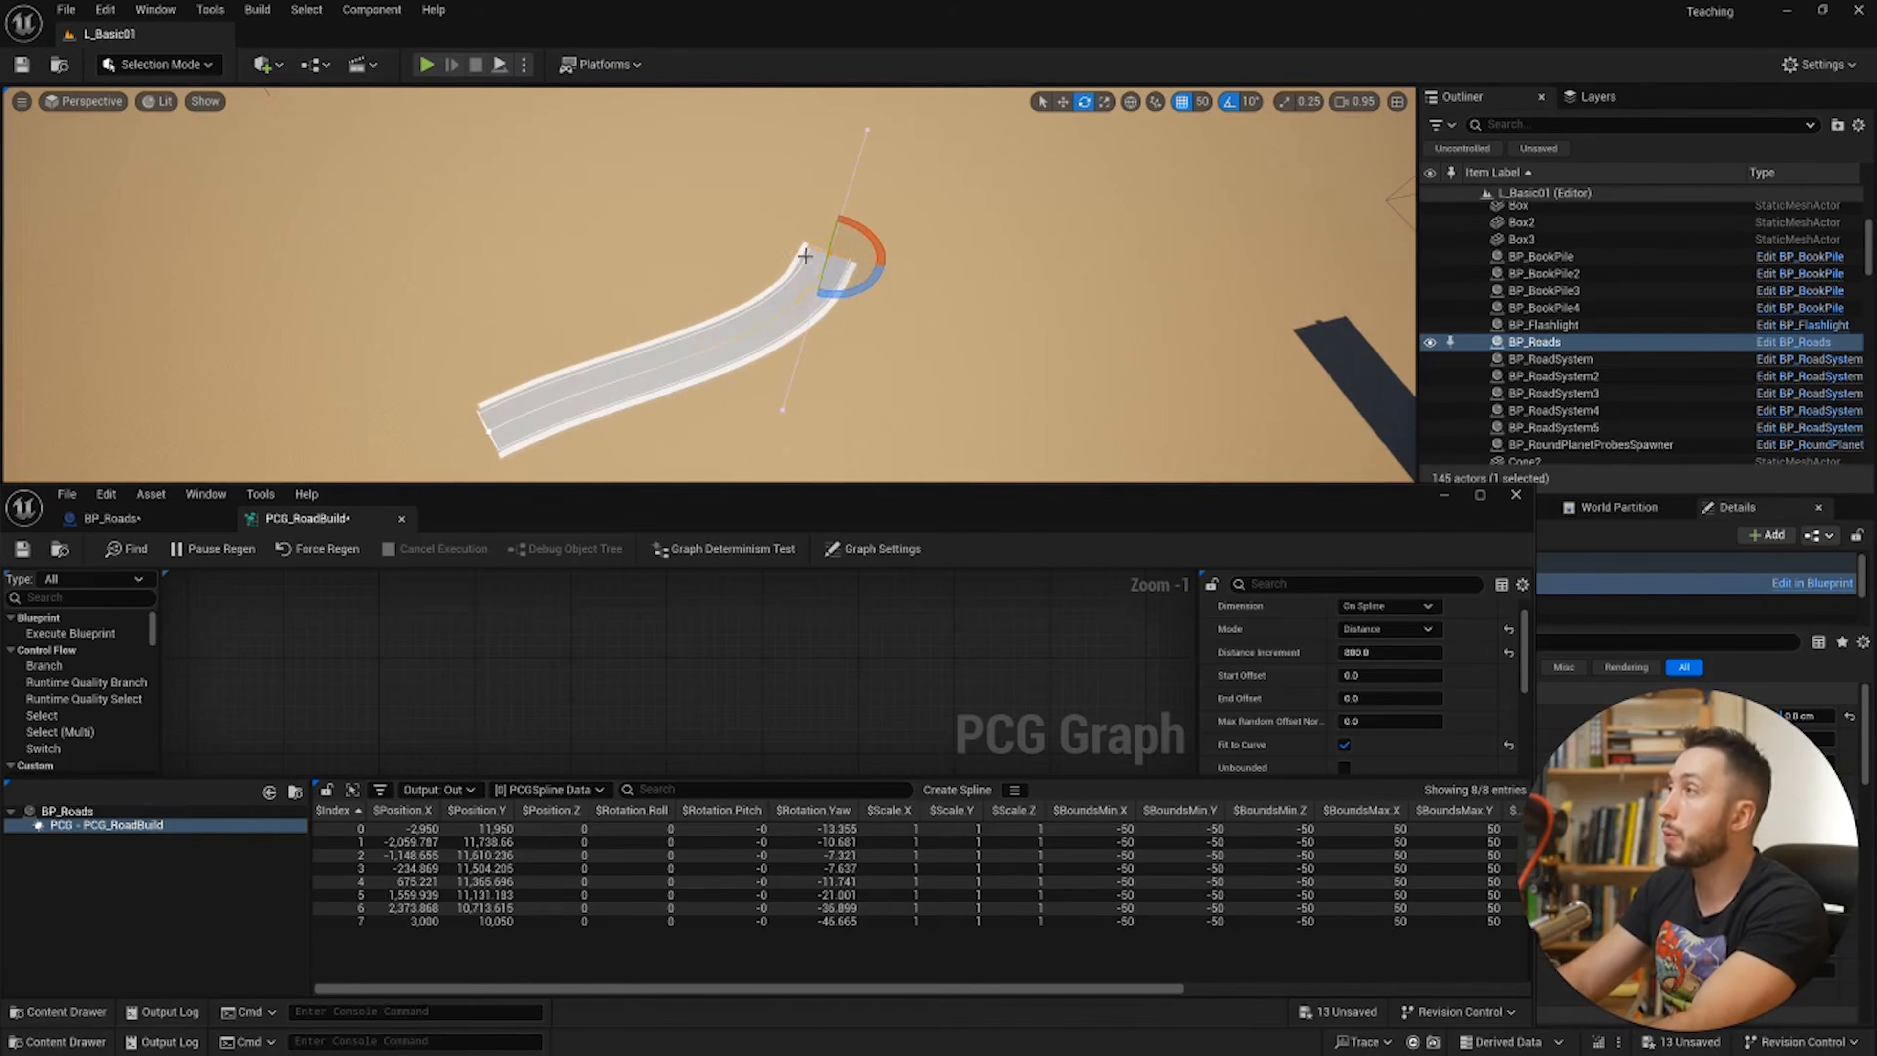
left_click(489, 429)
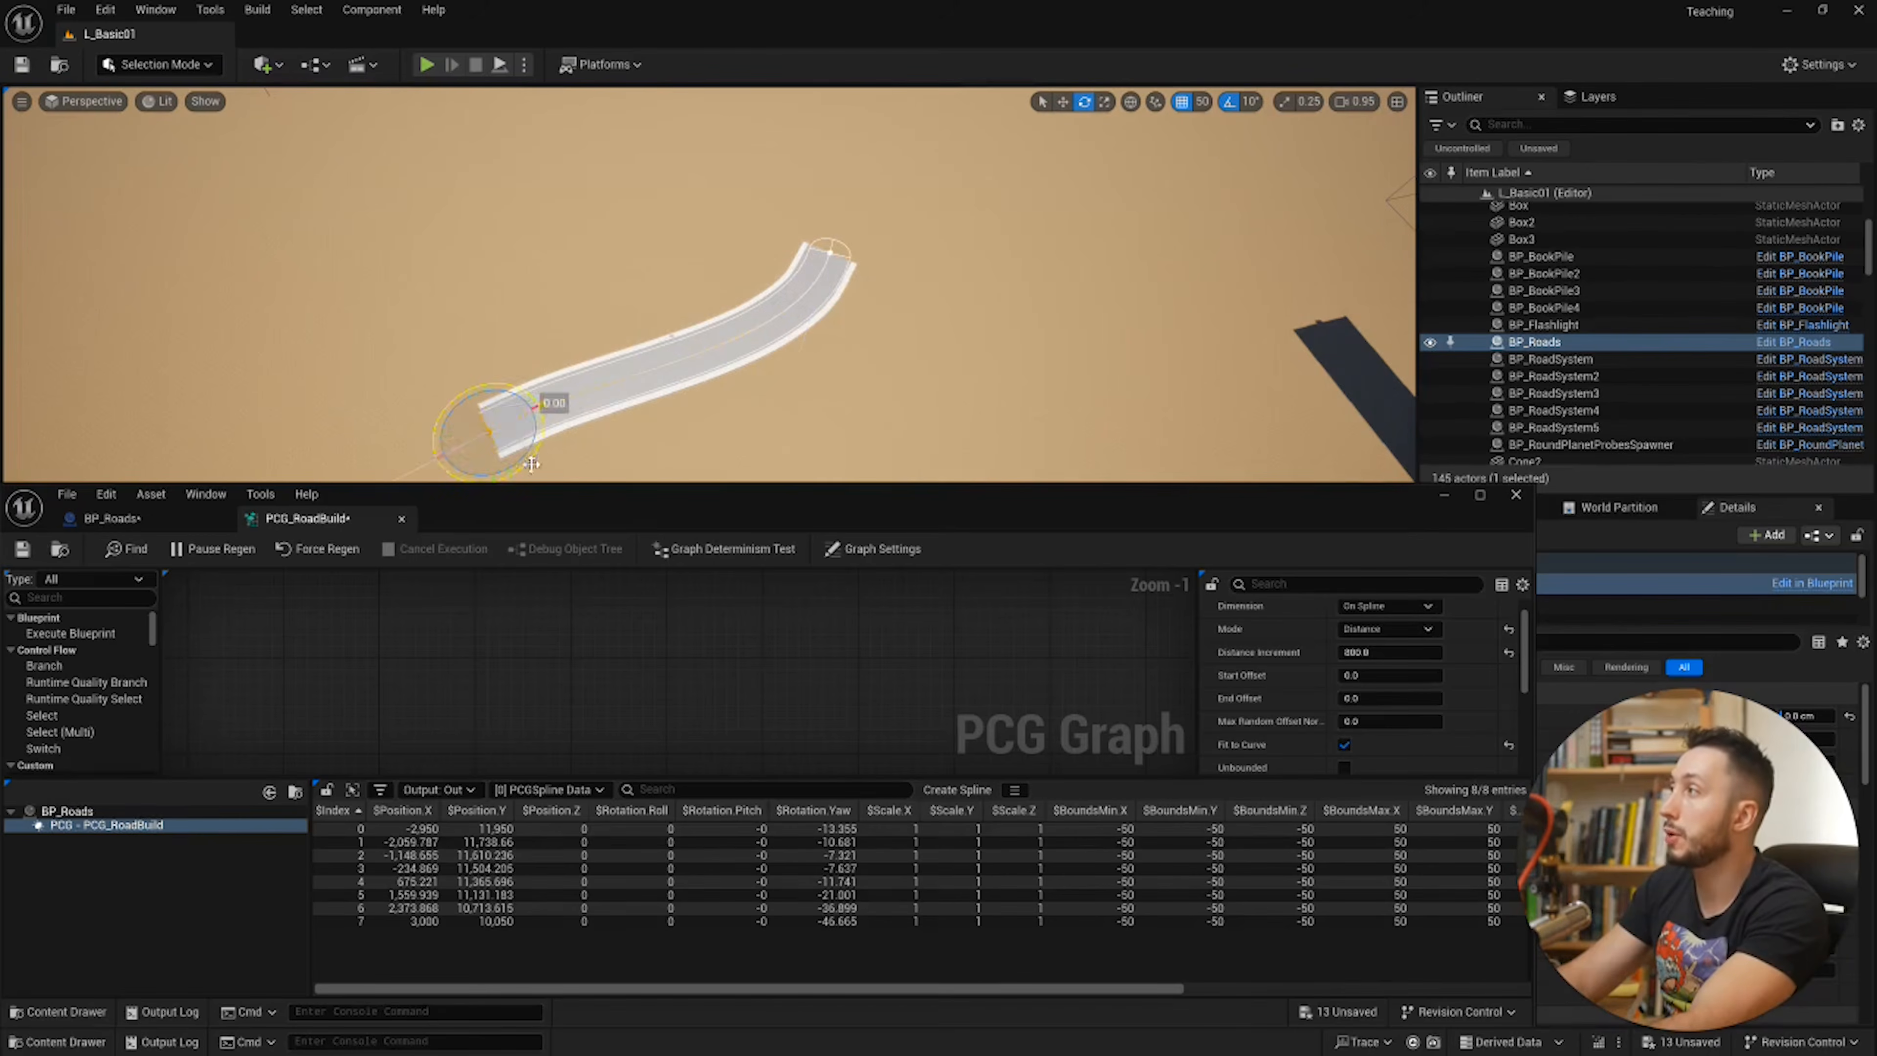
left_click_drag(517, 436, 769, 346)
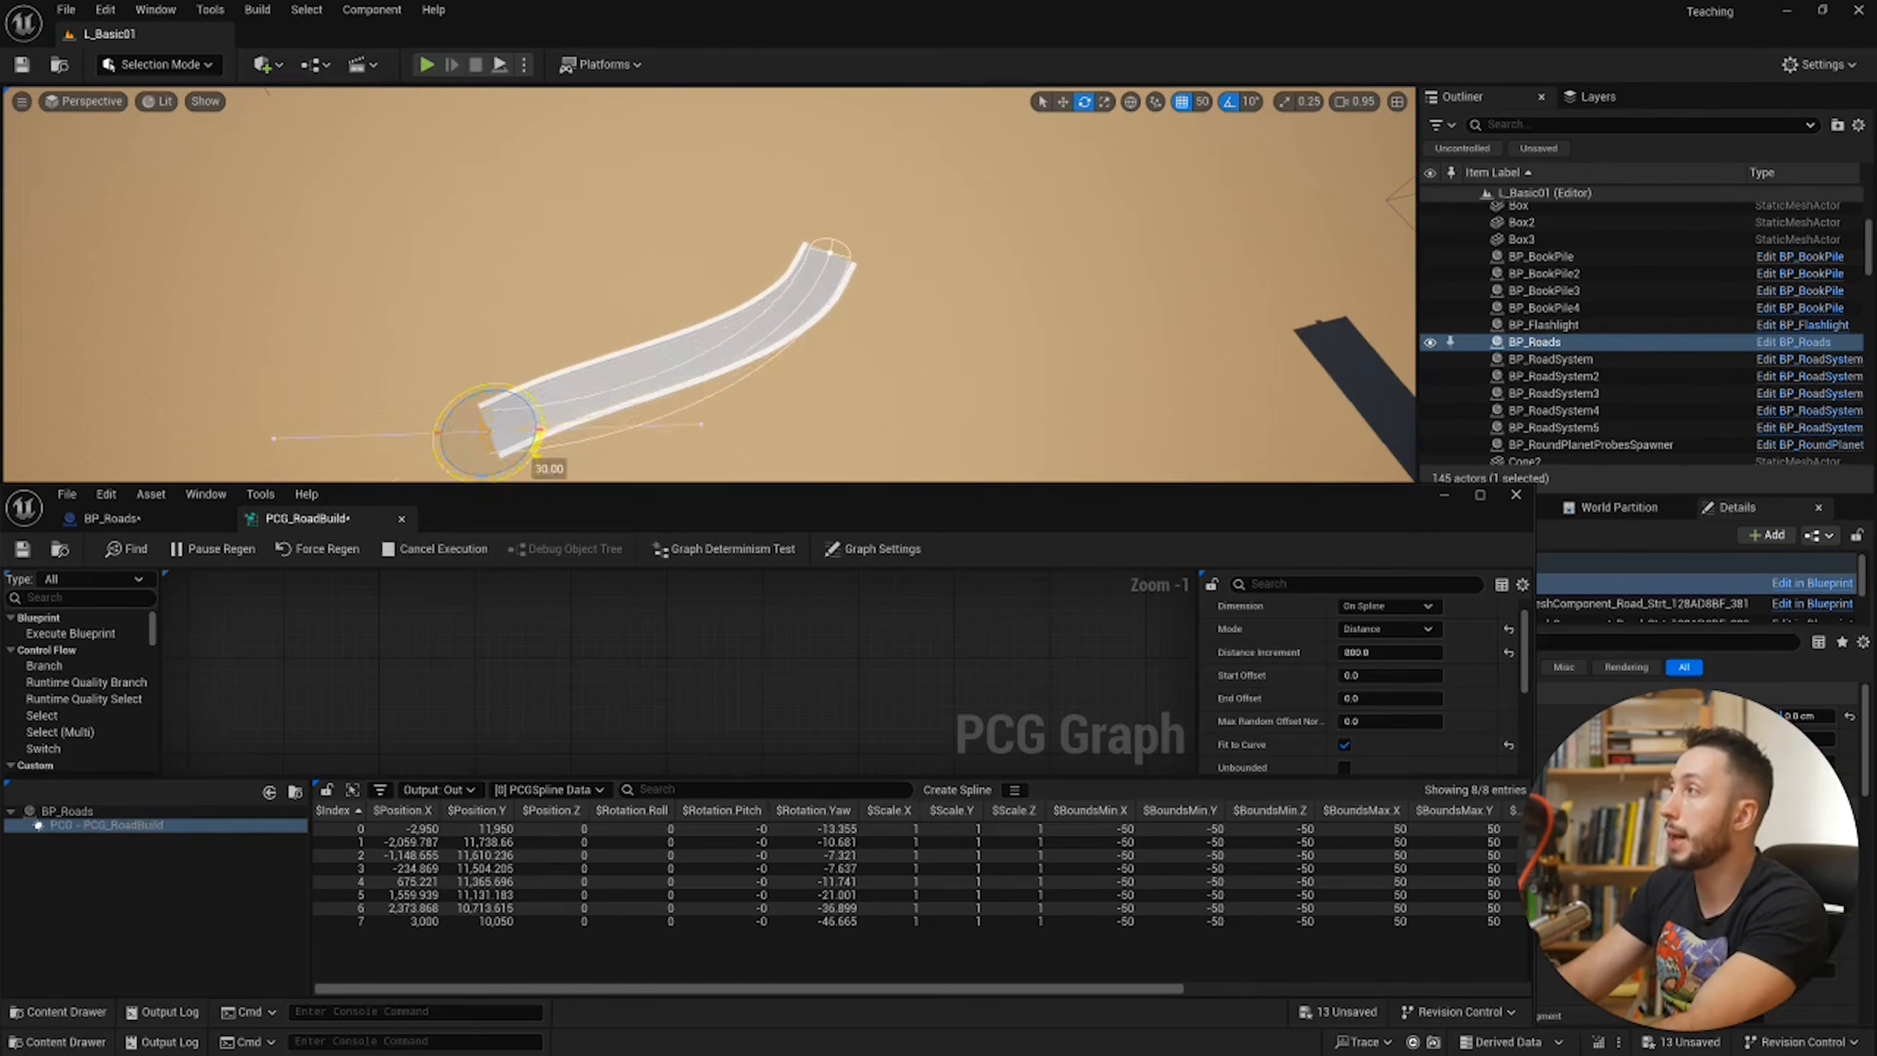
Step: Reshape the road's curve by moving the tangent handle of the spline's end point to several positions
left_click(828, 254)
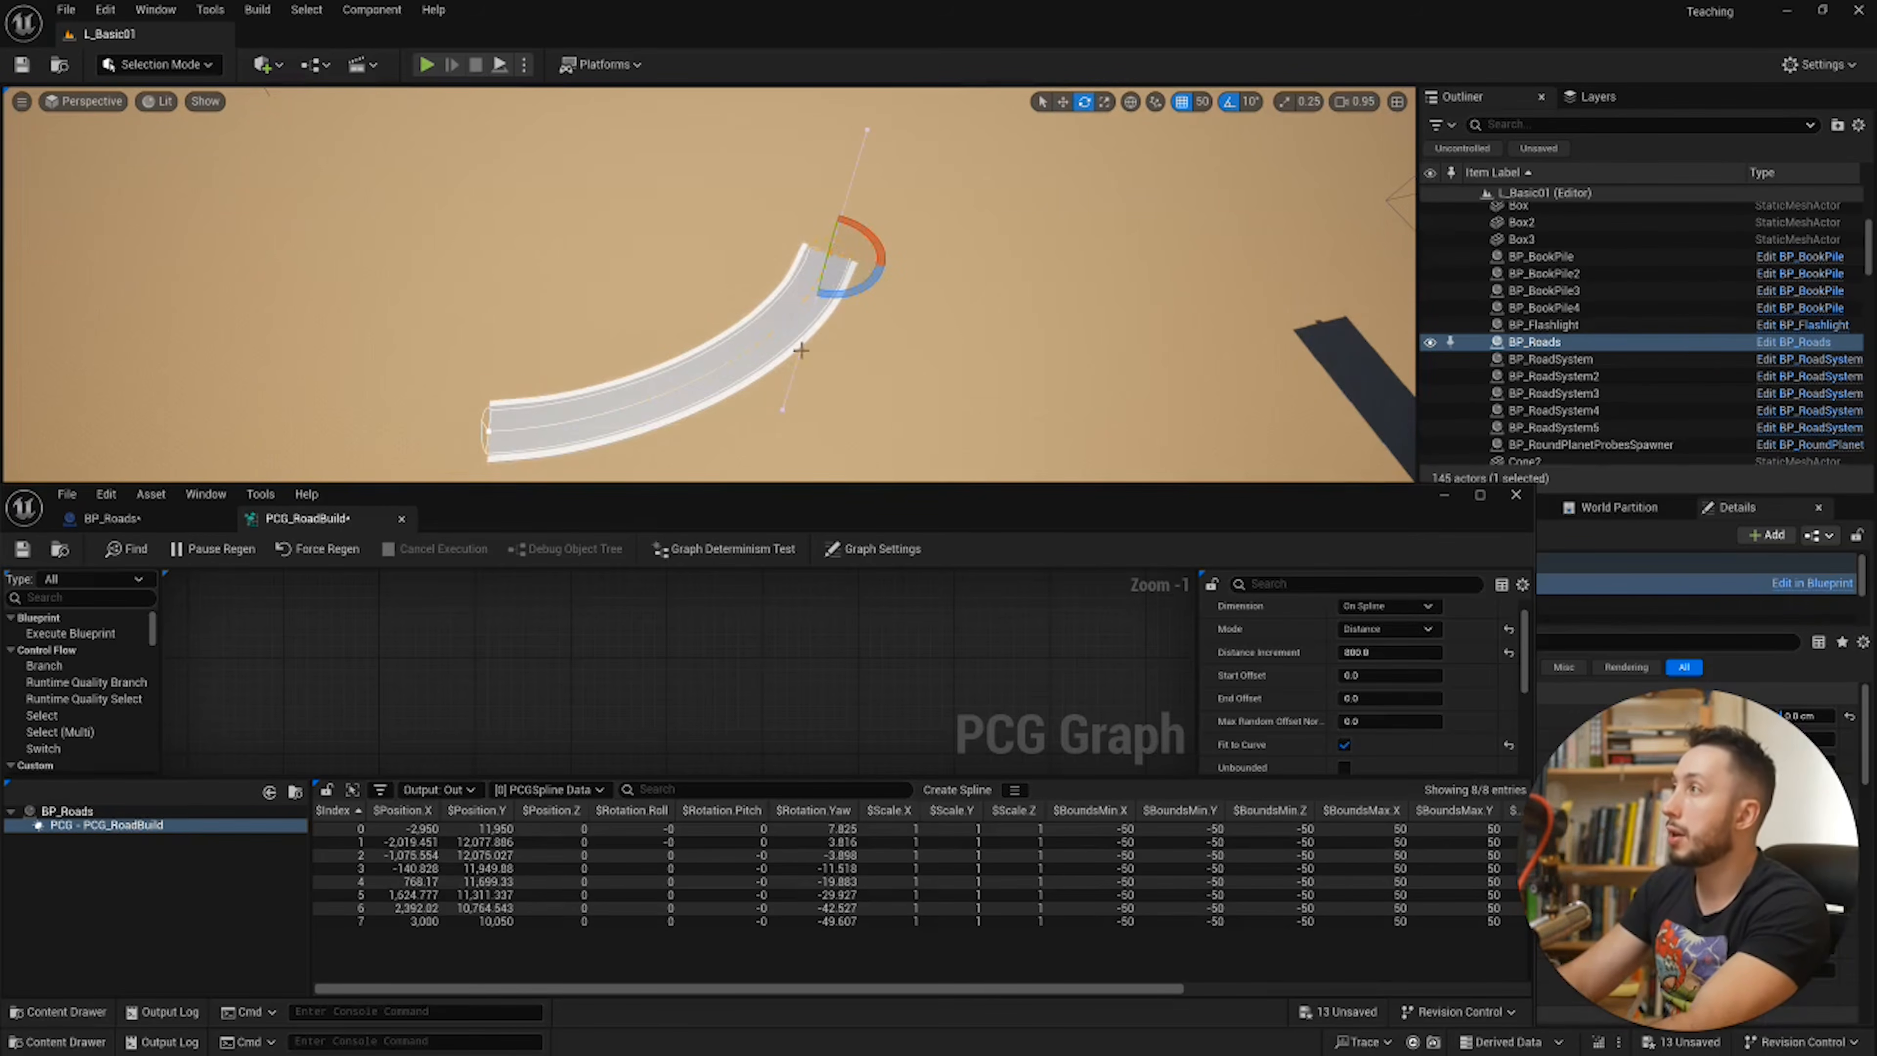
right_click_drag(881, 311, 635, 343)
left_click(626, 341)
key("w")
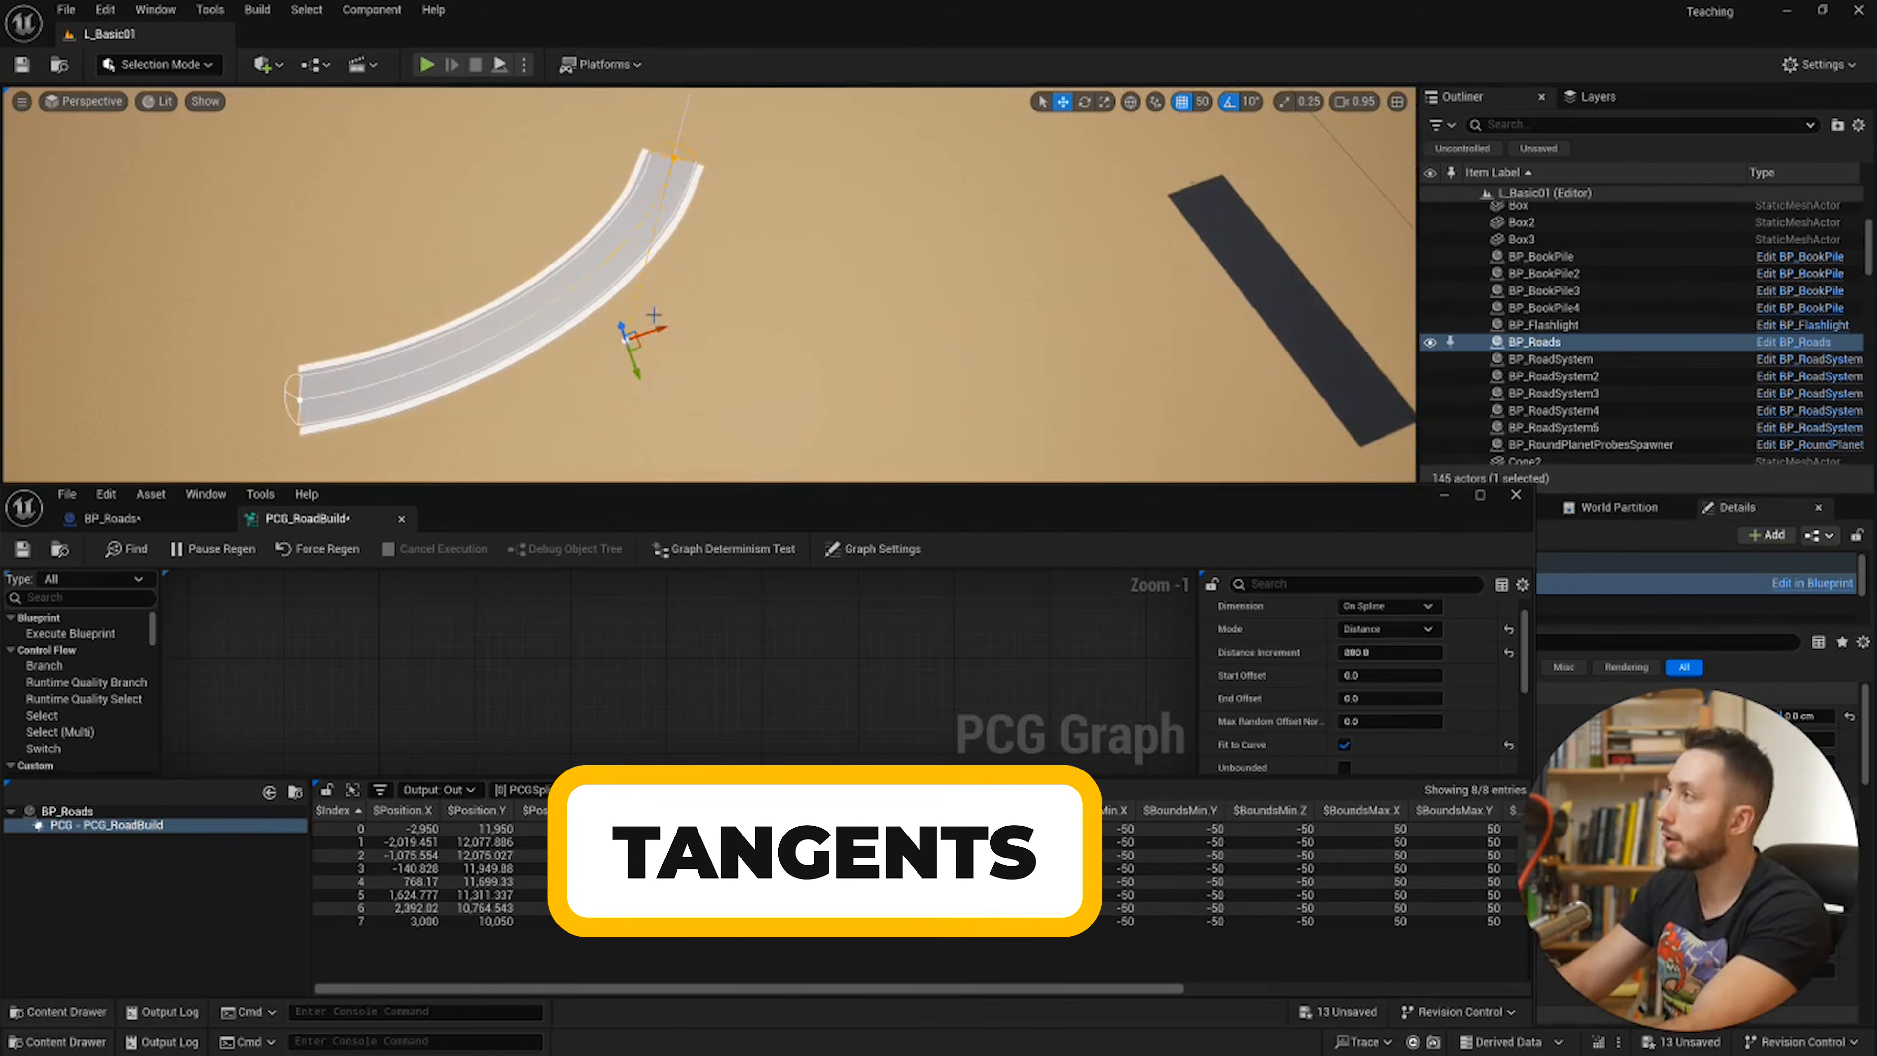
left_click_drag(656, 326, 689, 231)
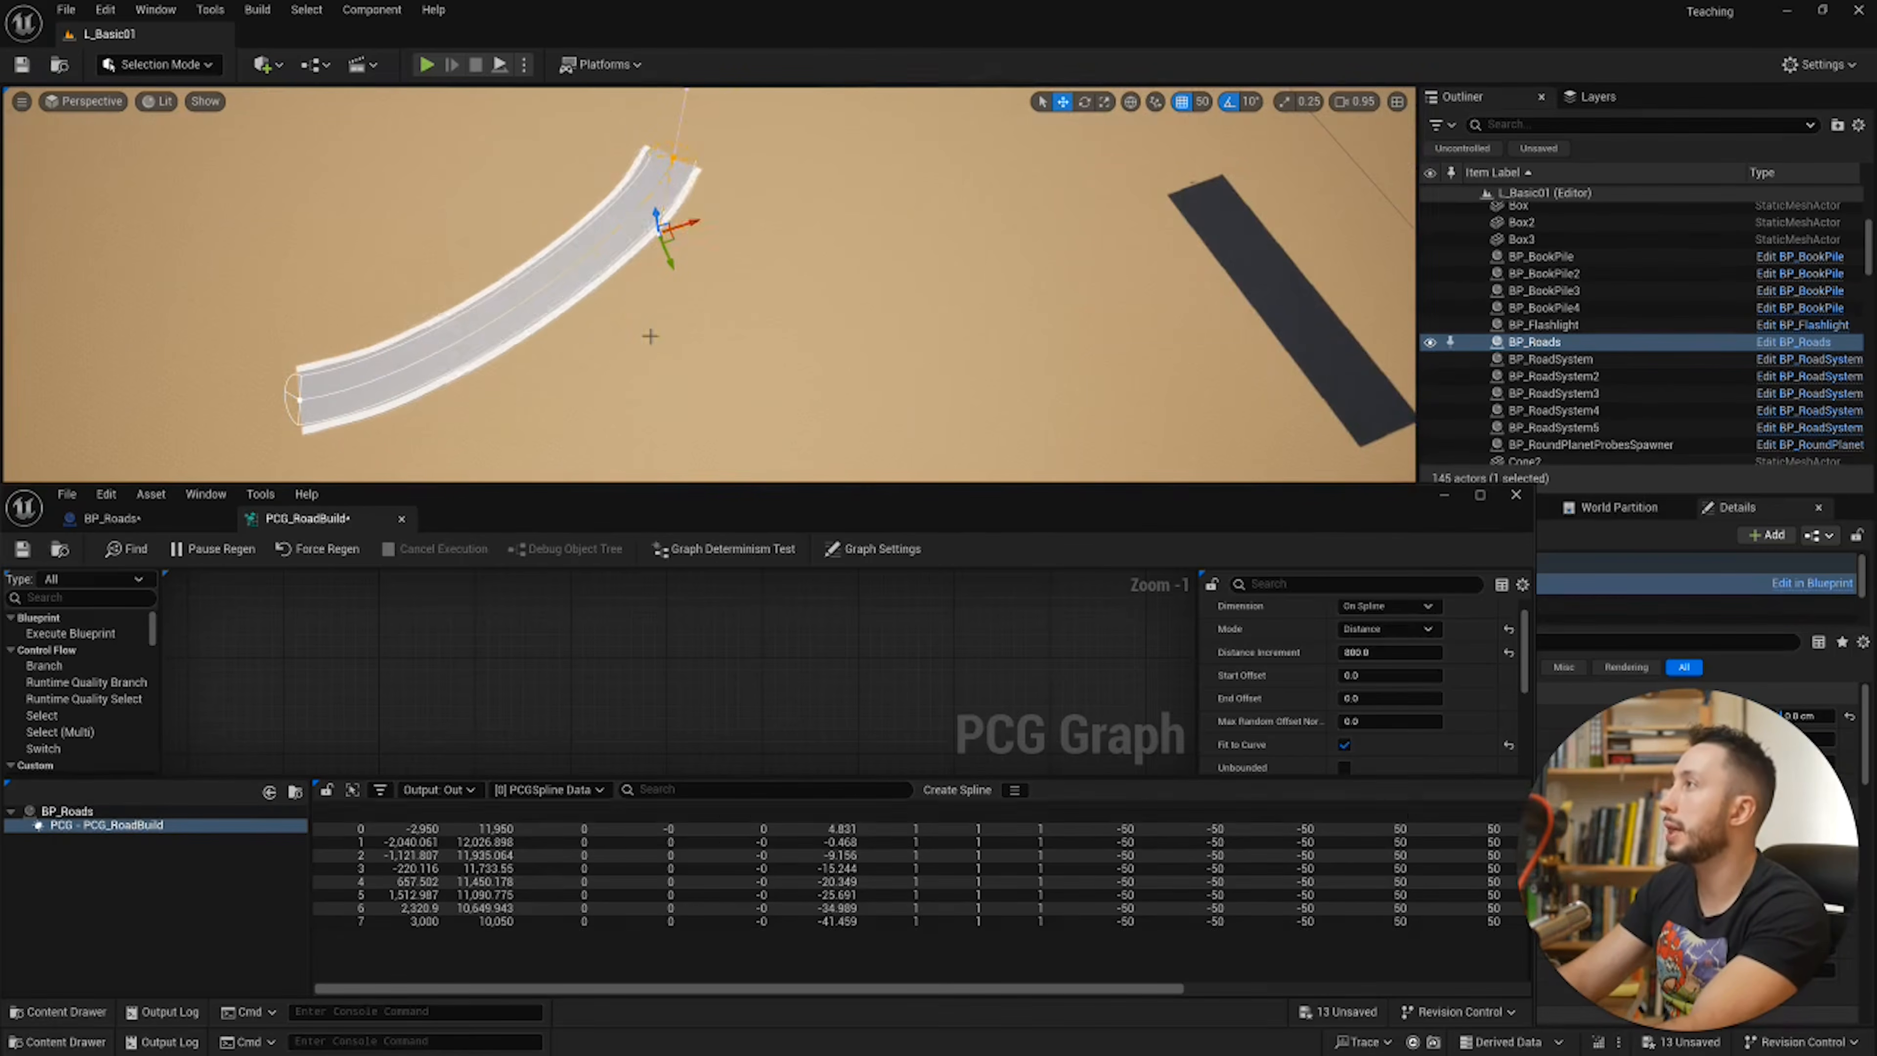
right_click_drag(649, 335, 750, 300)
left_click_drag(553, 312, 564, 209)
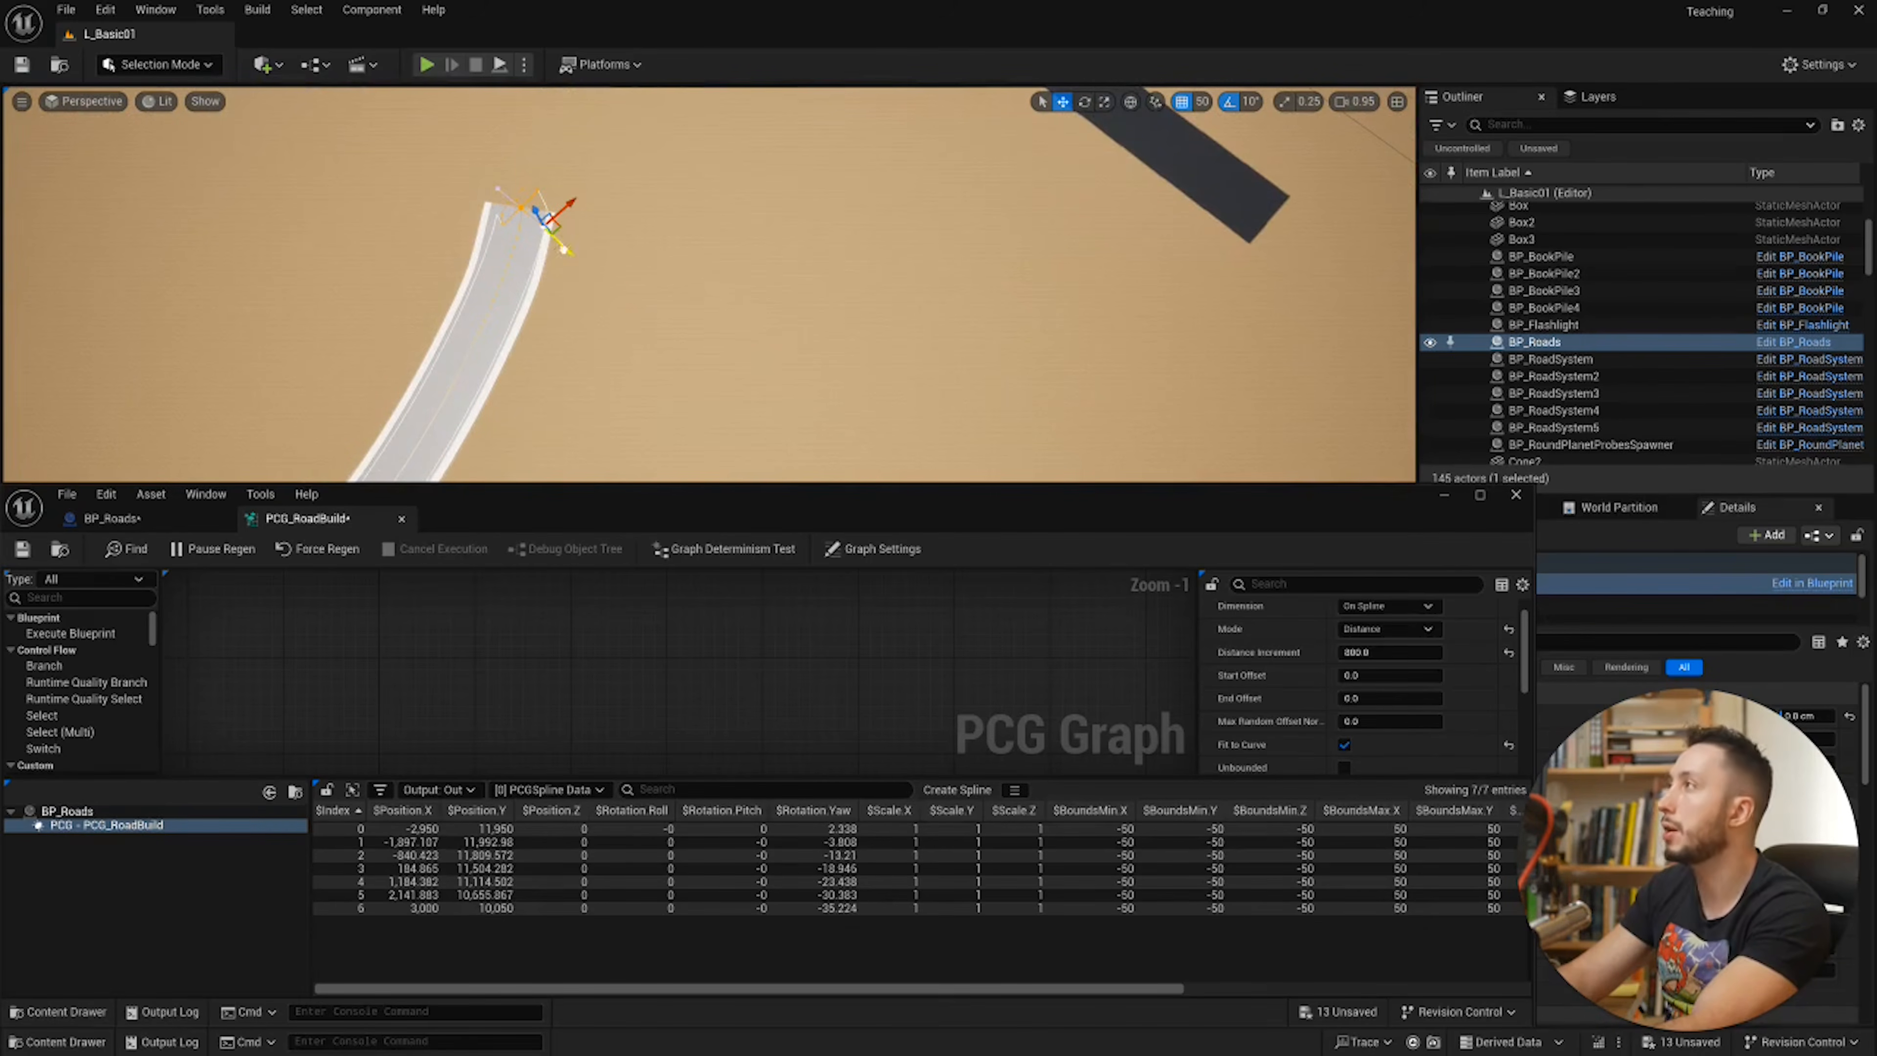
left_click_drag(556, 243, 699, 370)
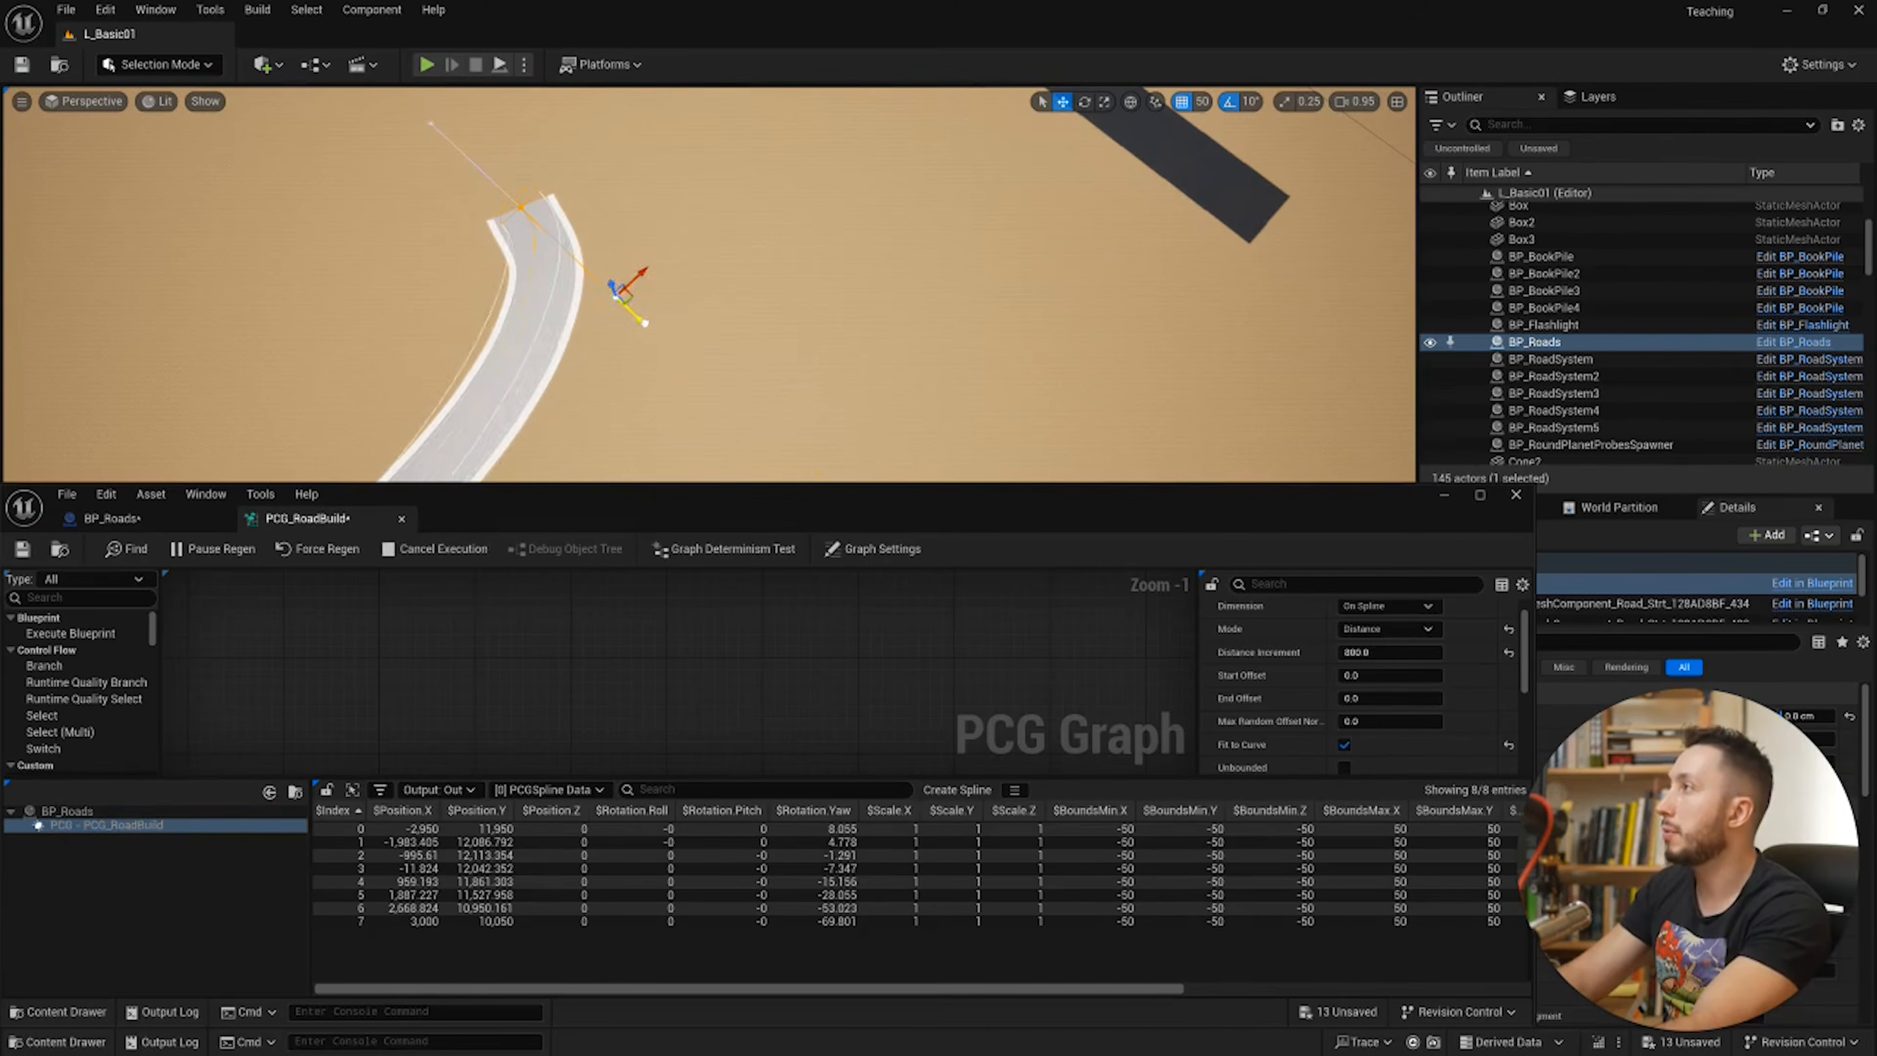
Step: Adjust the spline end point's rotation and position, and duplicate it outward to extend the road with a new spline point
left_click(525, 208)
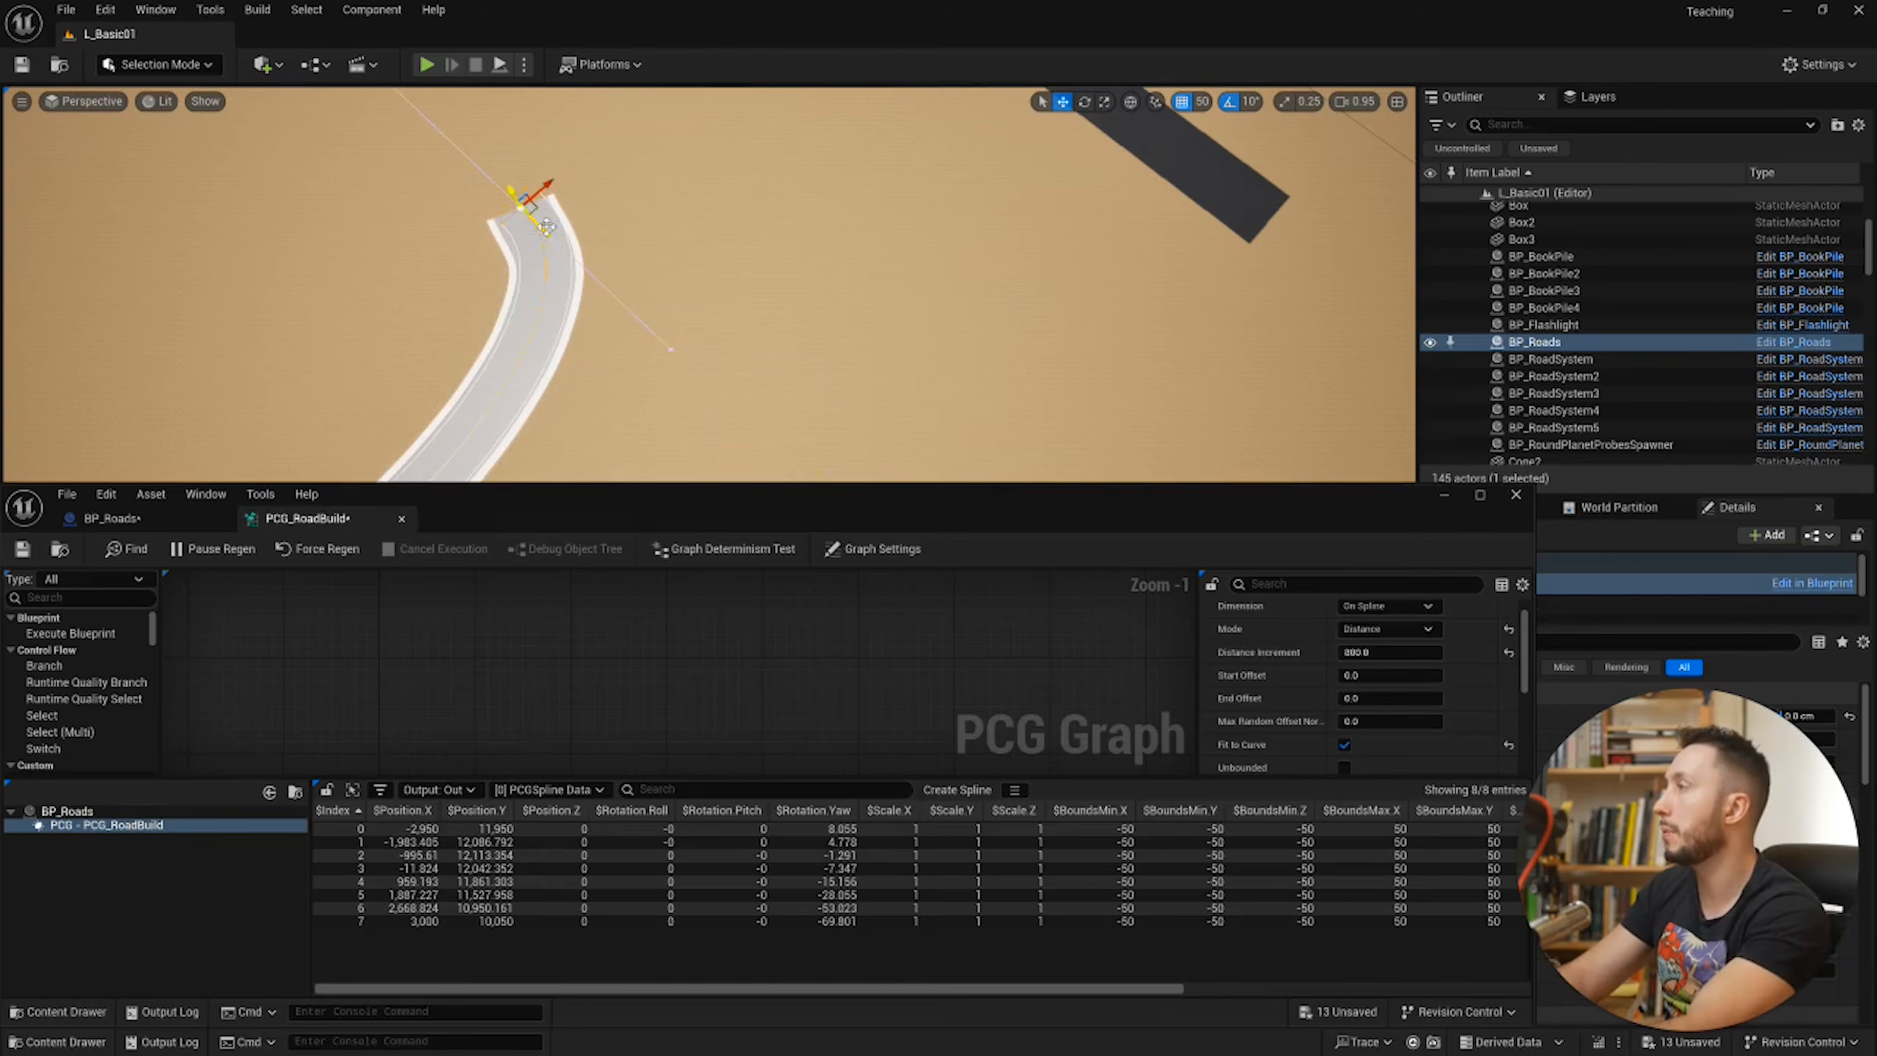
key("e")
mouse_move(549, 241)
left_mouse_down()
mouse_move(571, 222)
mouse_move(517, 264)
mouse_move(584, 213)
mouse_move(556, 228)
left_mouse_up()
key("w")
right_click_drag(641, 247, 458, 216)
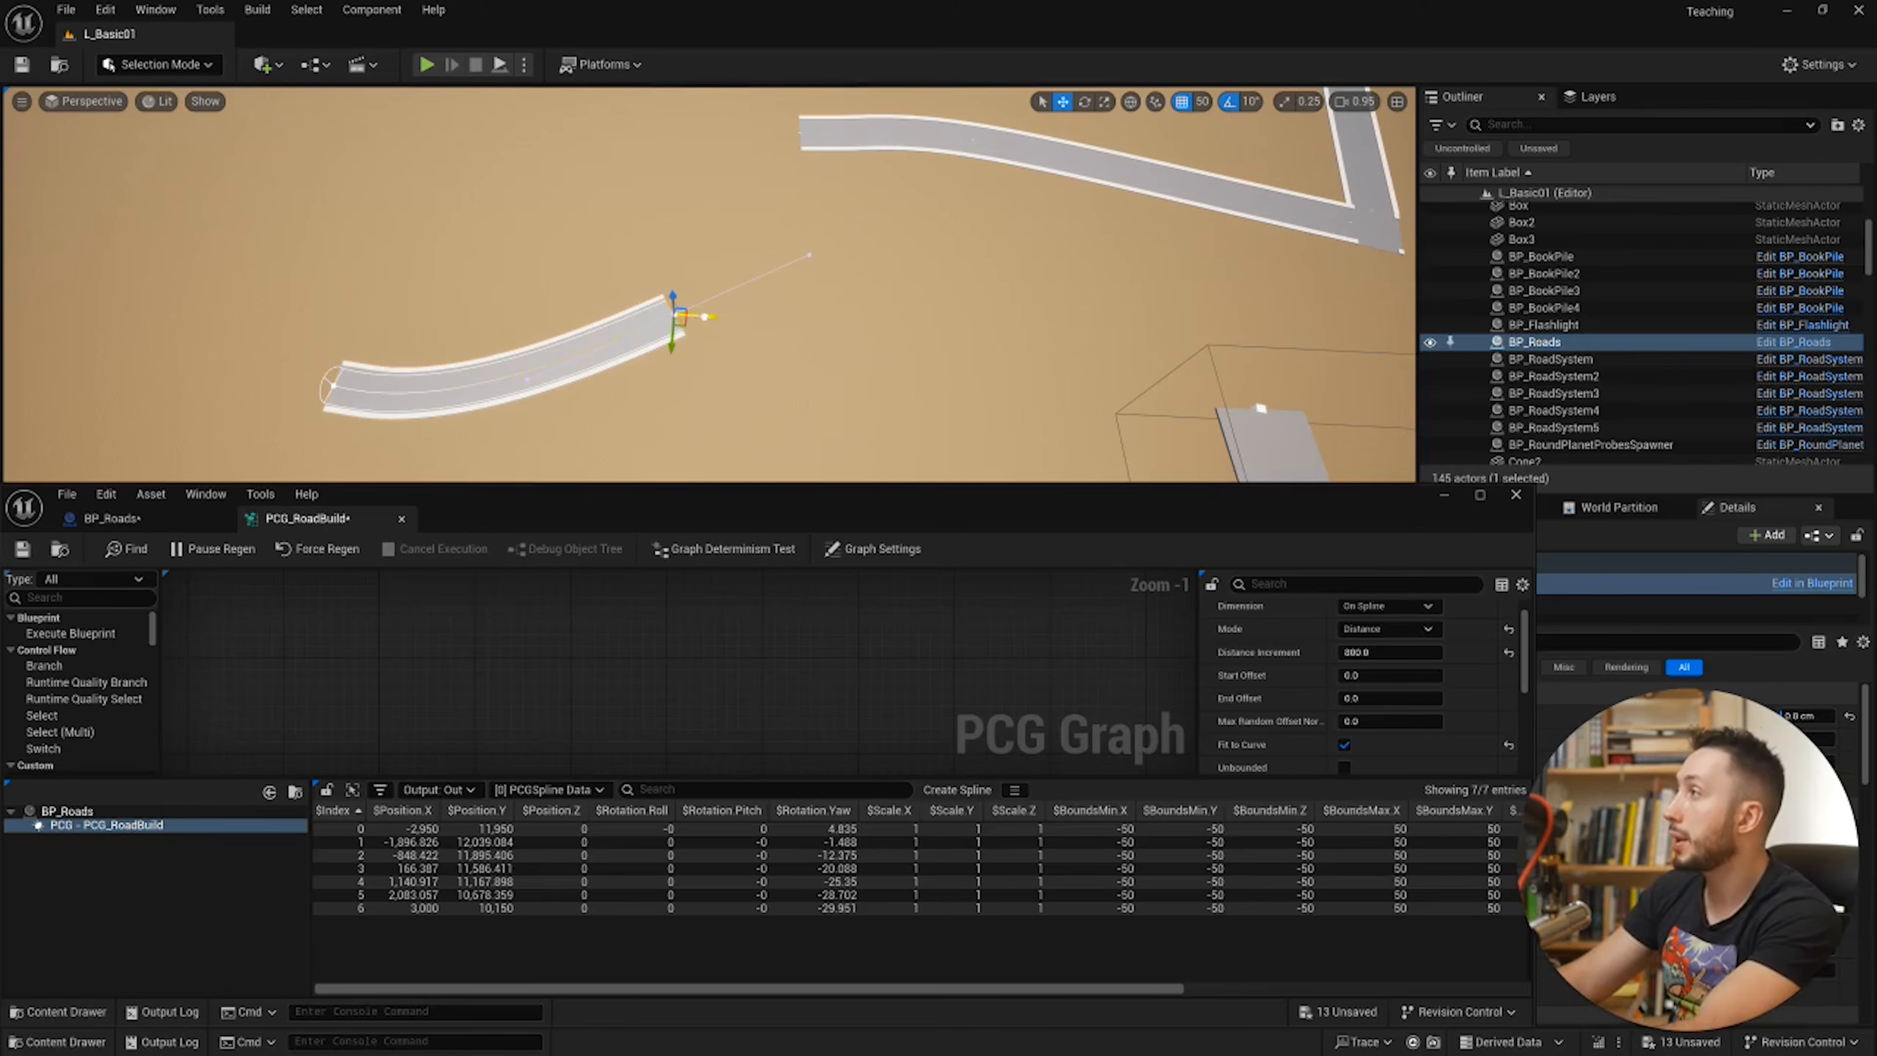
left_click_drag(704, 316, 936, 324, "alt")
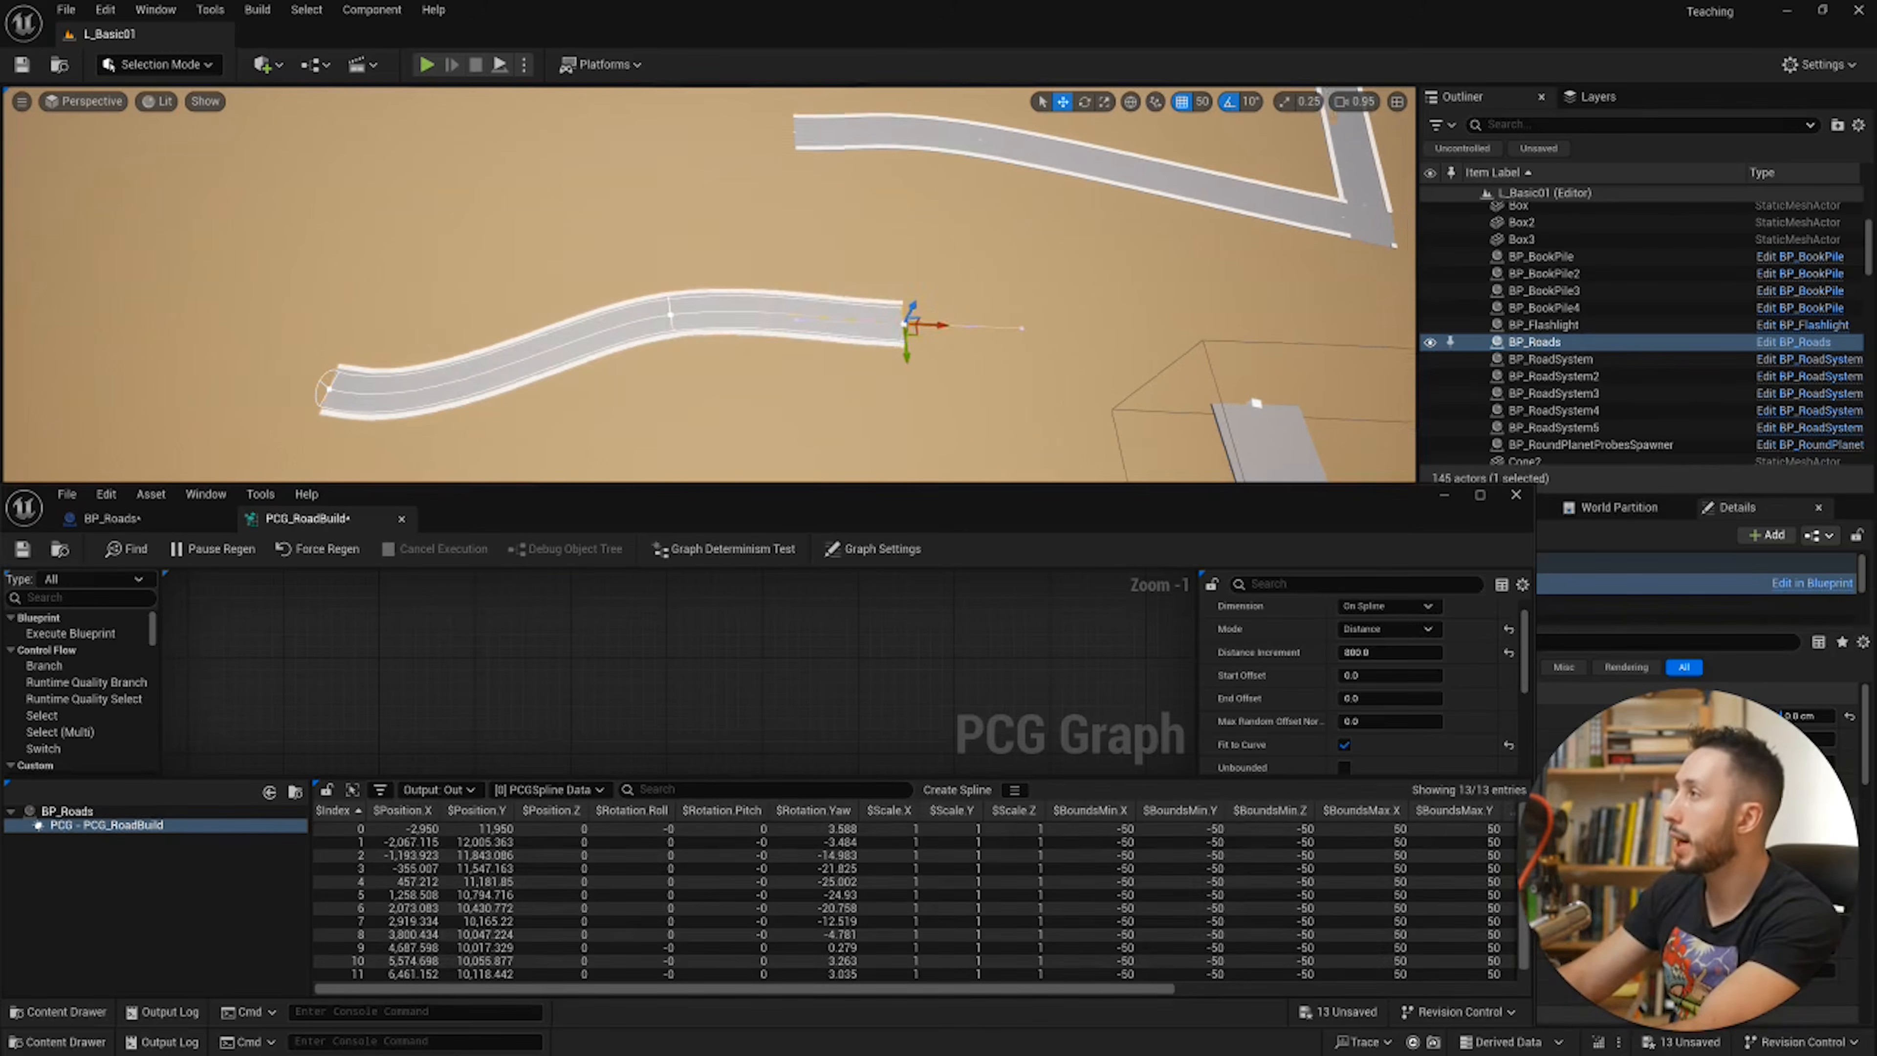
right_click_drag(936, 326, 937, 338)
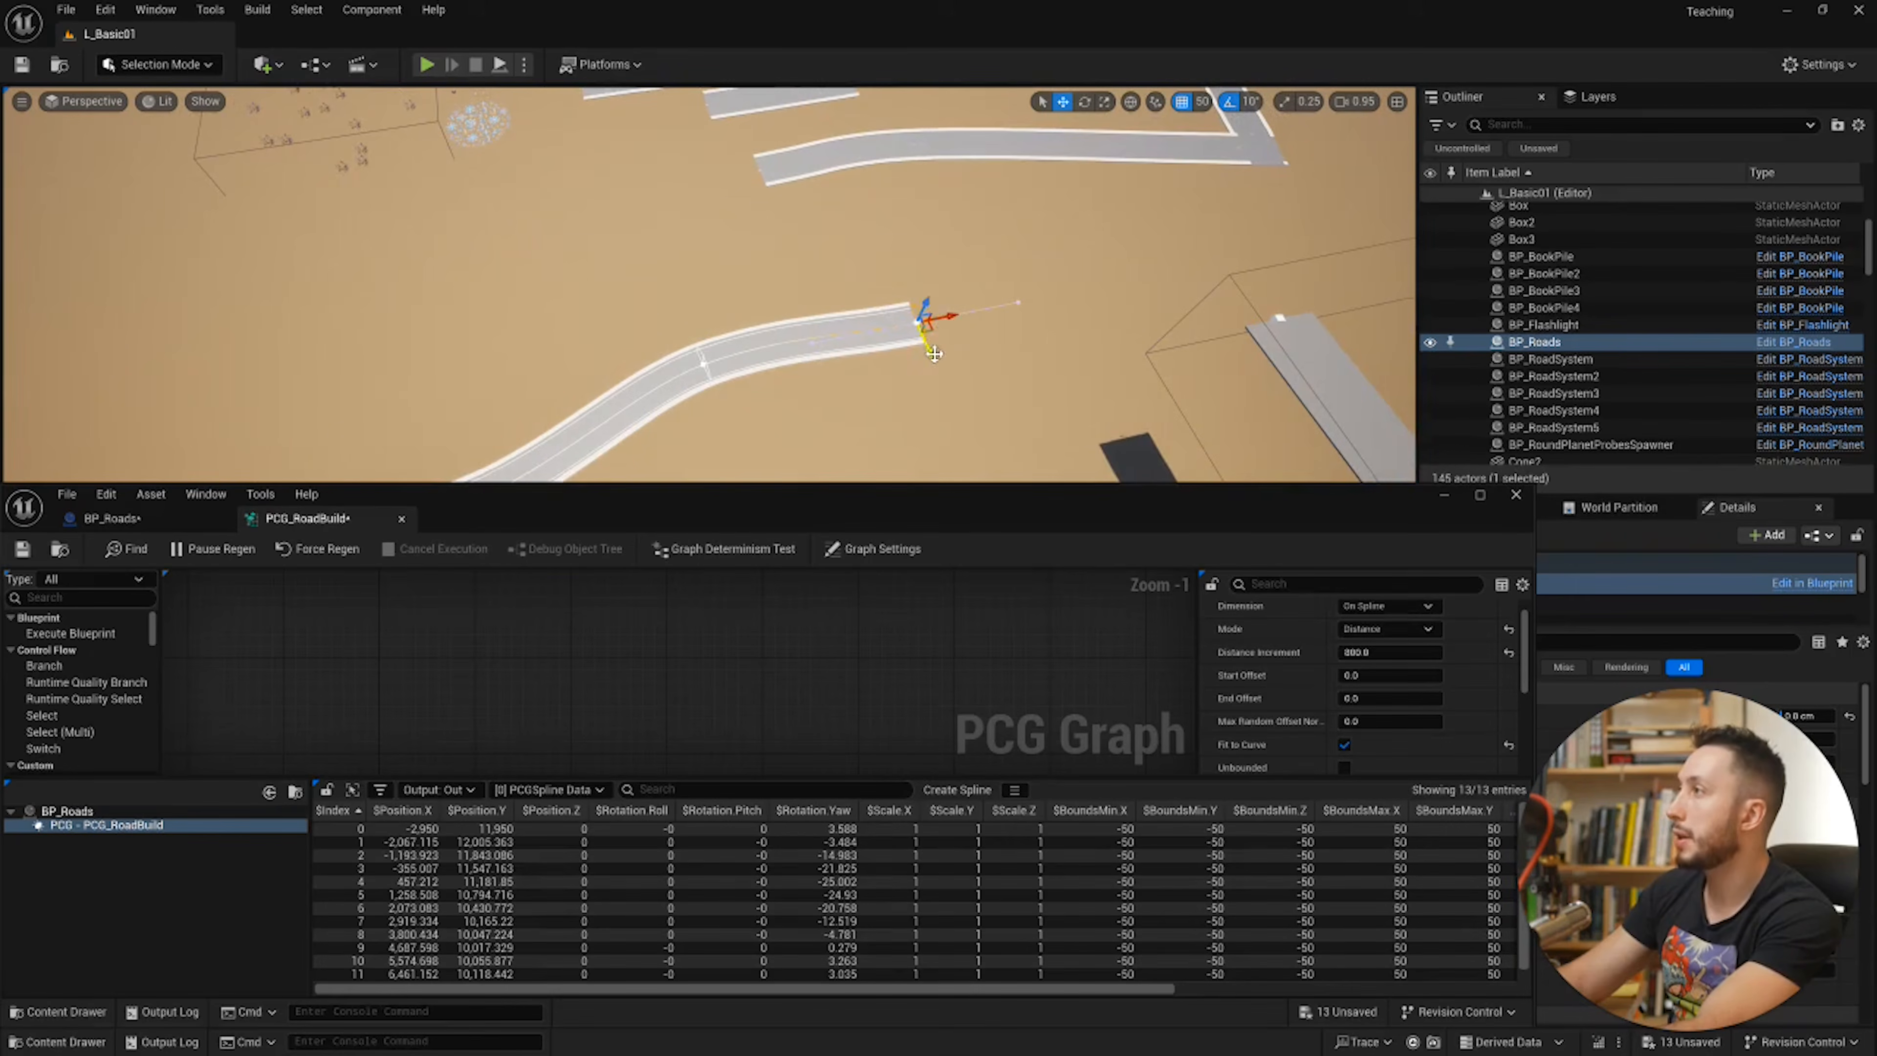
Step: Adjust the road's end point sideways and duplicate it to add a new spline point that turns the road around a bend
left_click_drag(931, 356, 919, 322)
mouse_move(920, 322)
right_mouse_down()
mouse_move(975, 324)
mouse_move(937, 330)
right_mouse_up()
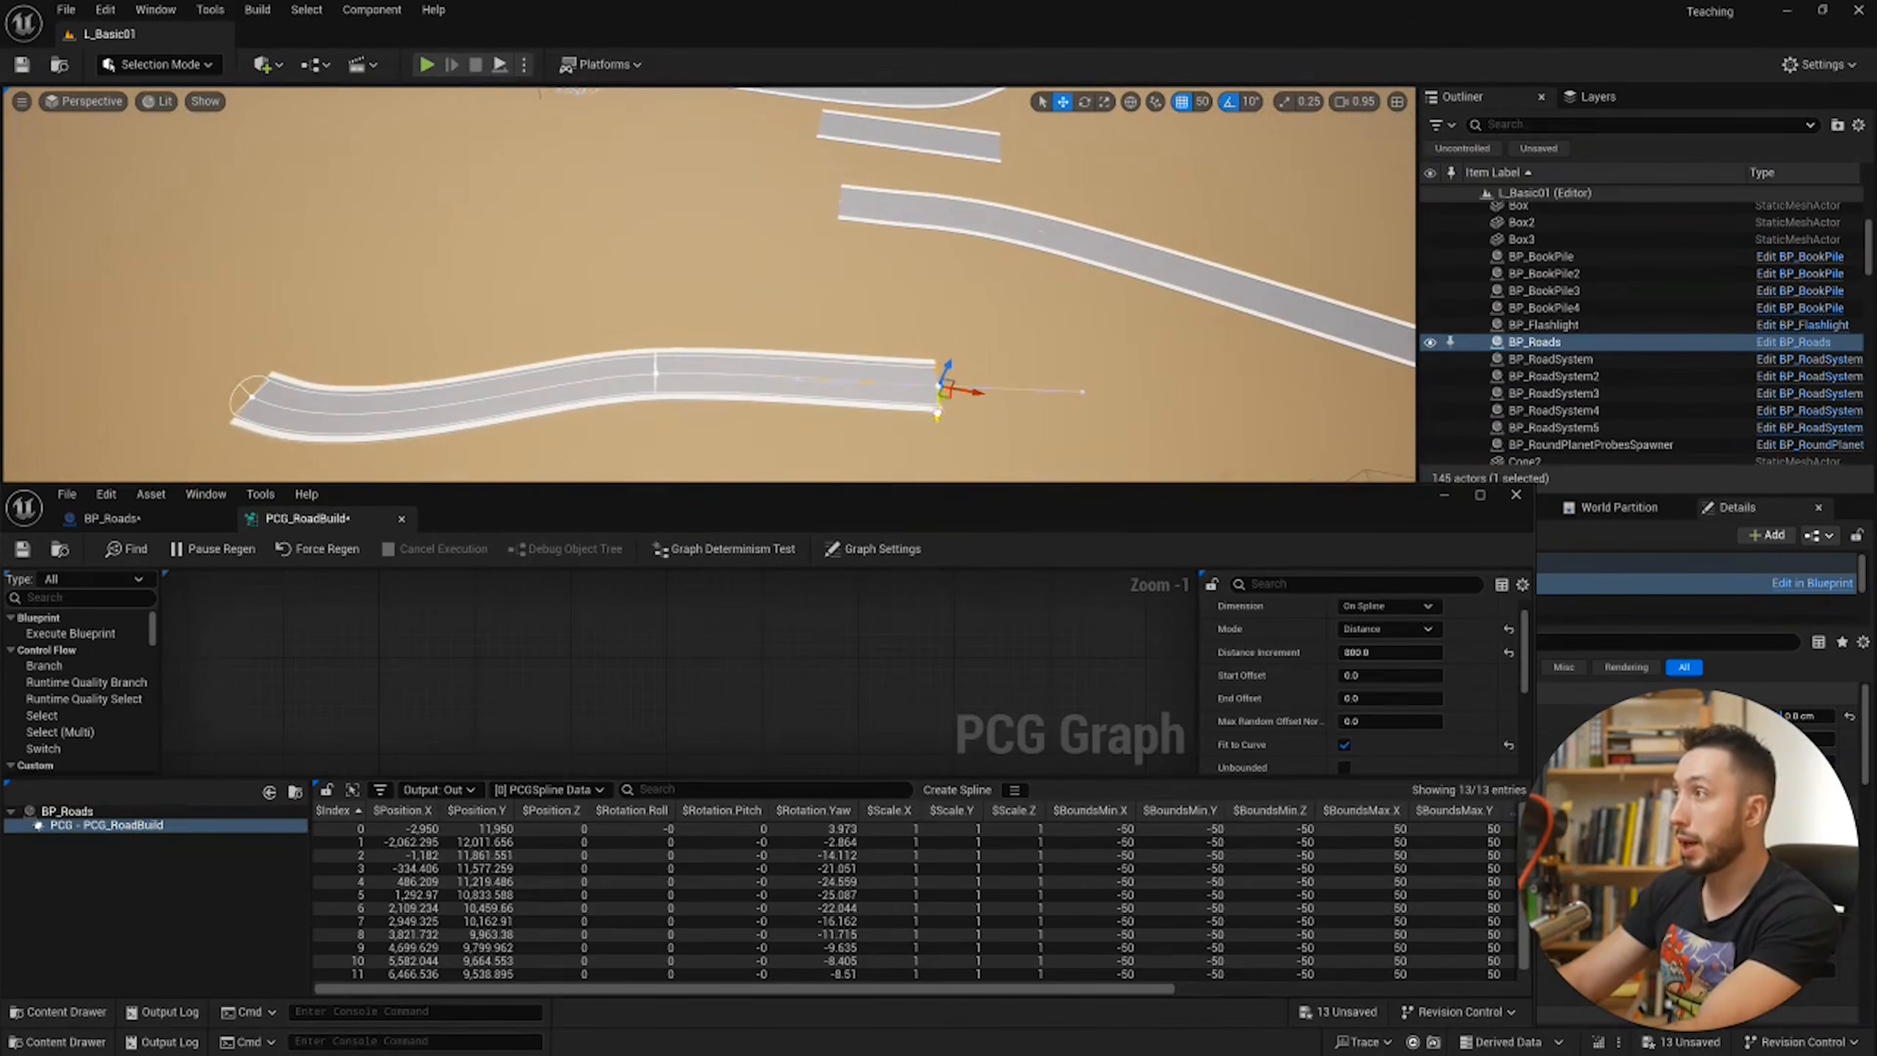
left_click_drag(937, 411, 934, 488, "alt")
right_click_drag(934, 369, 928, 359)
left_click_drag(921, 356, 932, 459)
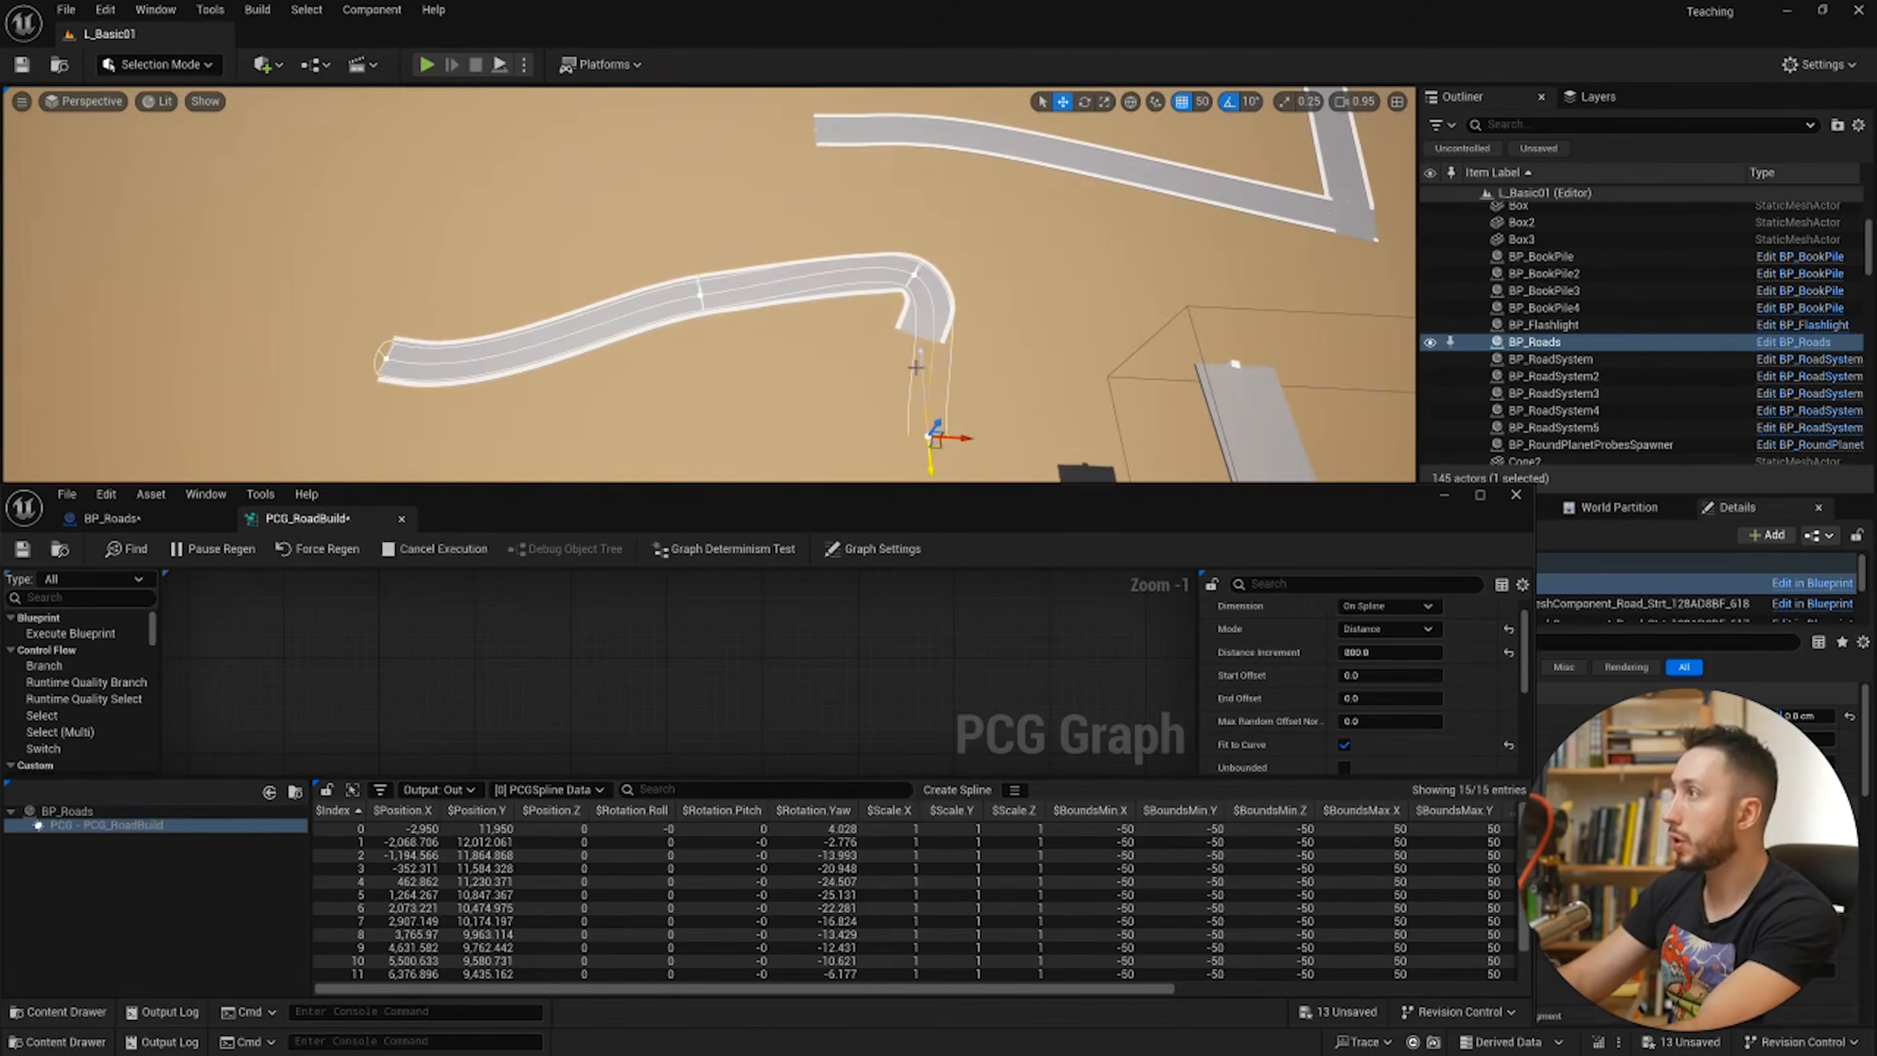
Step: Reposition the new end point slightly outward so the road continues beyond the bend
right_click_drag(894, 296, 896, 299)
left_click_drag(935, 250, 964, 239)
right_click_drag(964, 239, 953, 296)
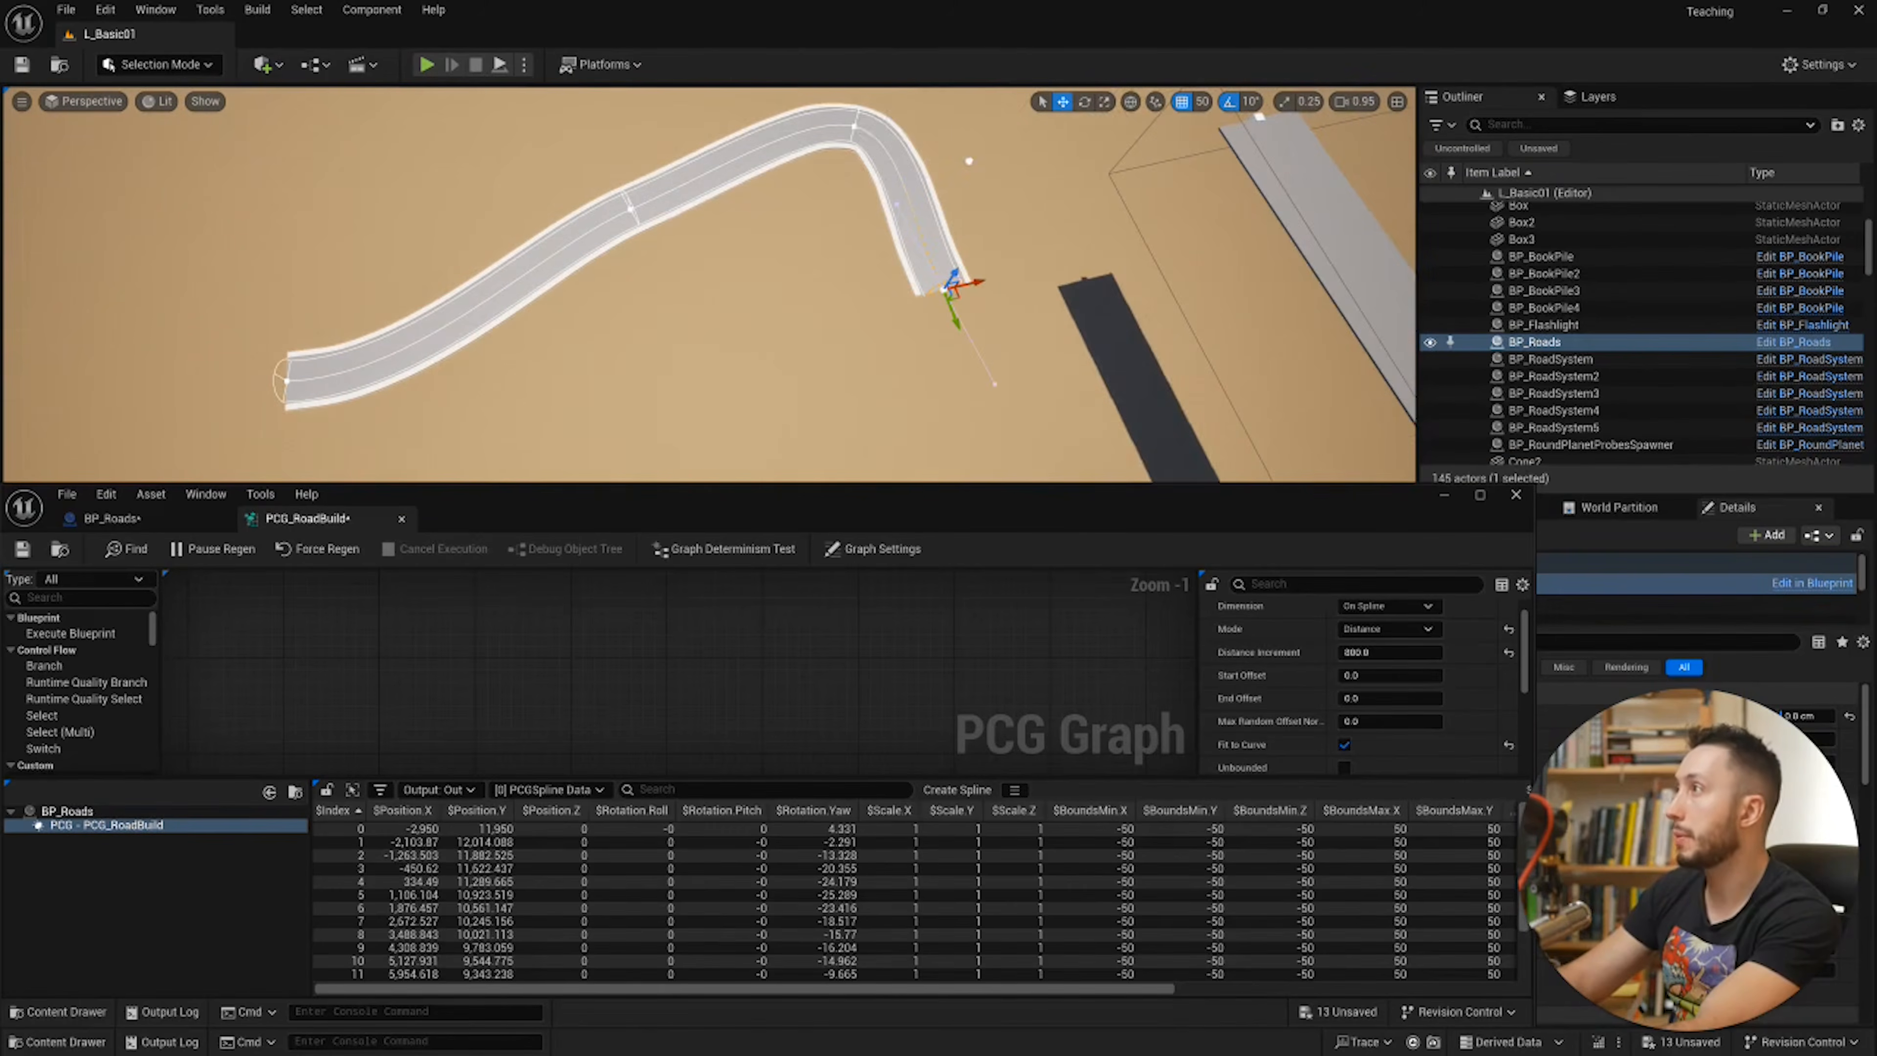
left_click_drag(954, 303, 956, 313)
Step: Widen the road's bend by pulling out the tangent handle of the spline point at the corner
left_click(856, 130)
right_click_drag(855, 130, 910, 225)
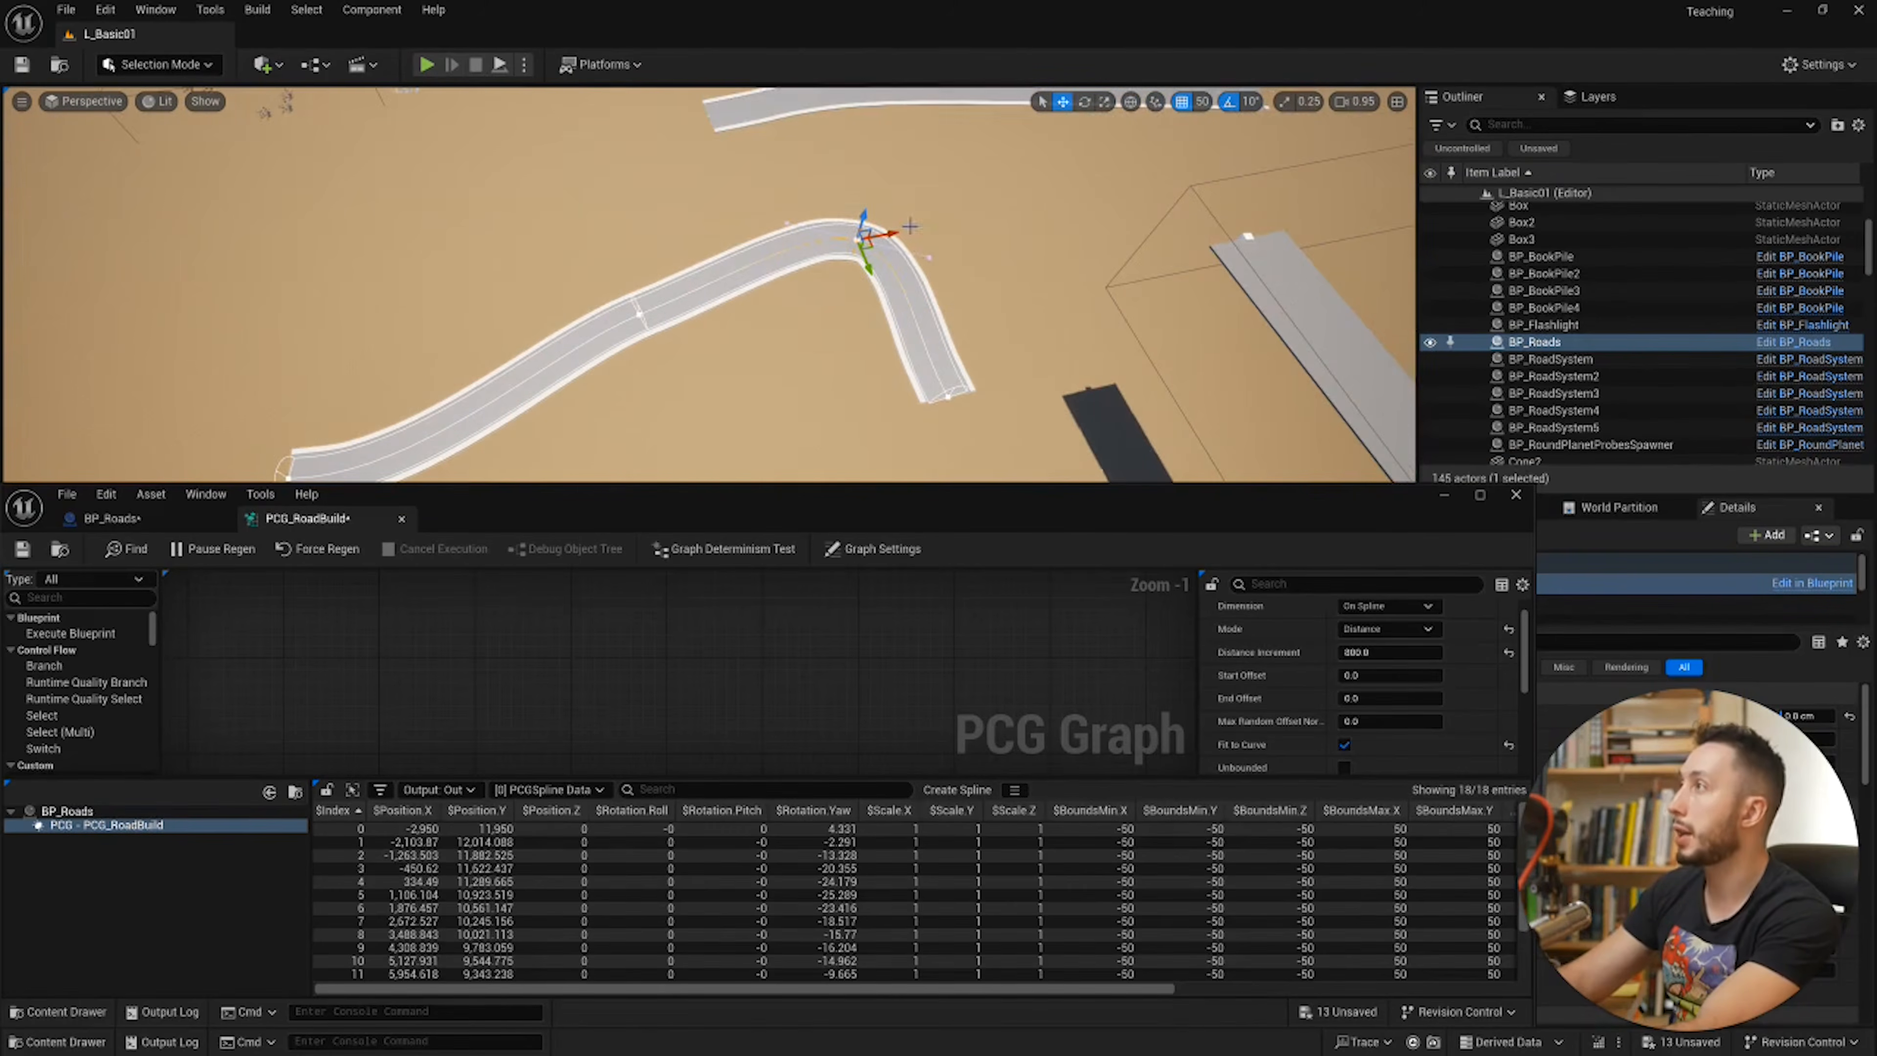
left_click(926, 257)
left_click_drag(965, 254, 1020, 252)
Step: Move the spline's end point farther out and shift the middle spline point to reshape the road's curve
left_click(948, 397)
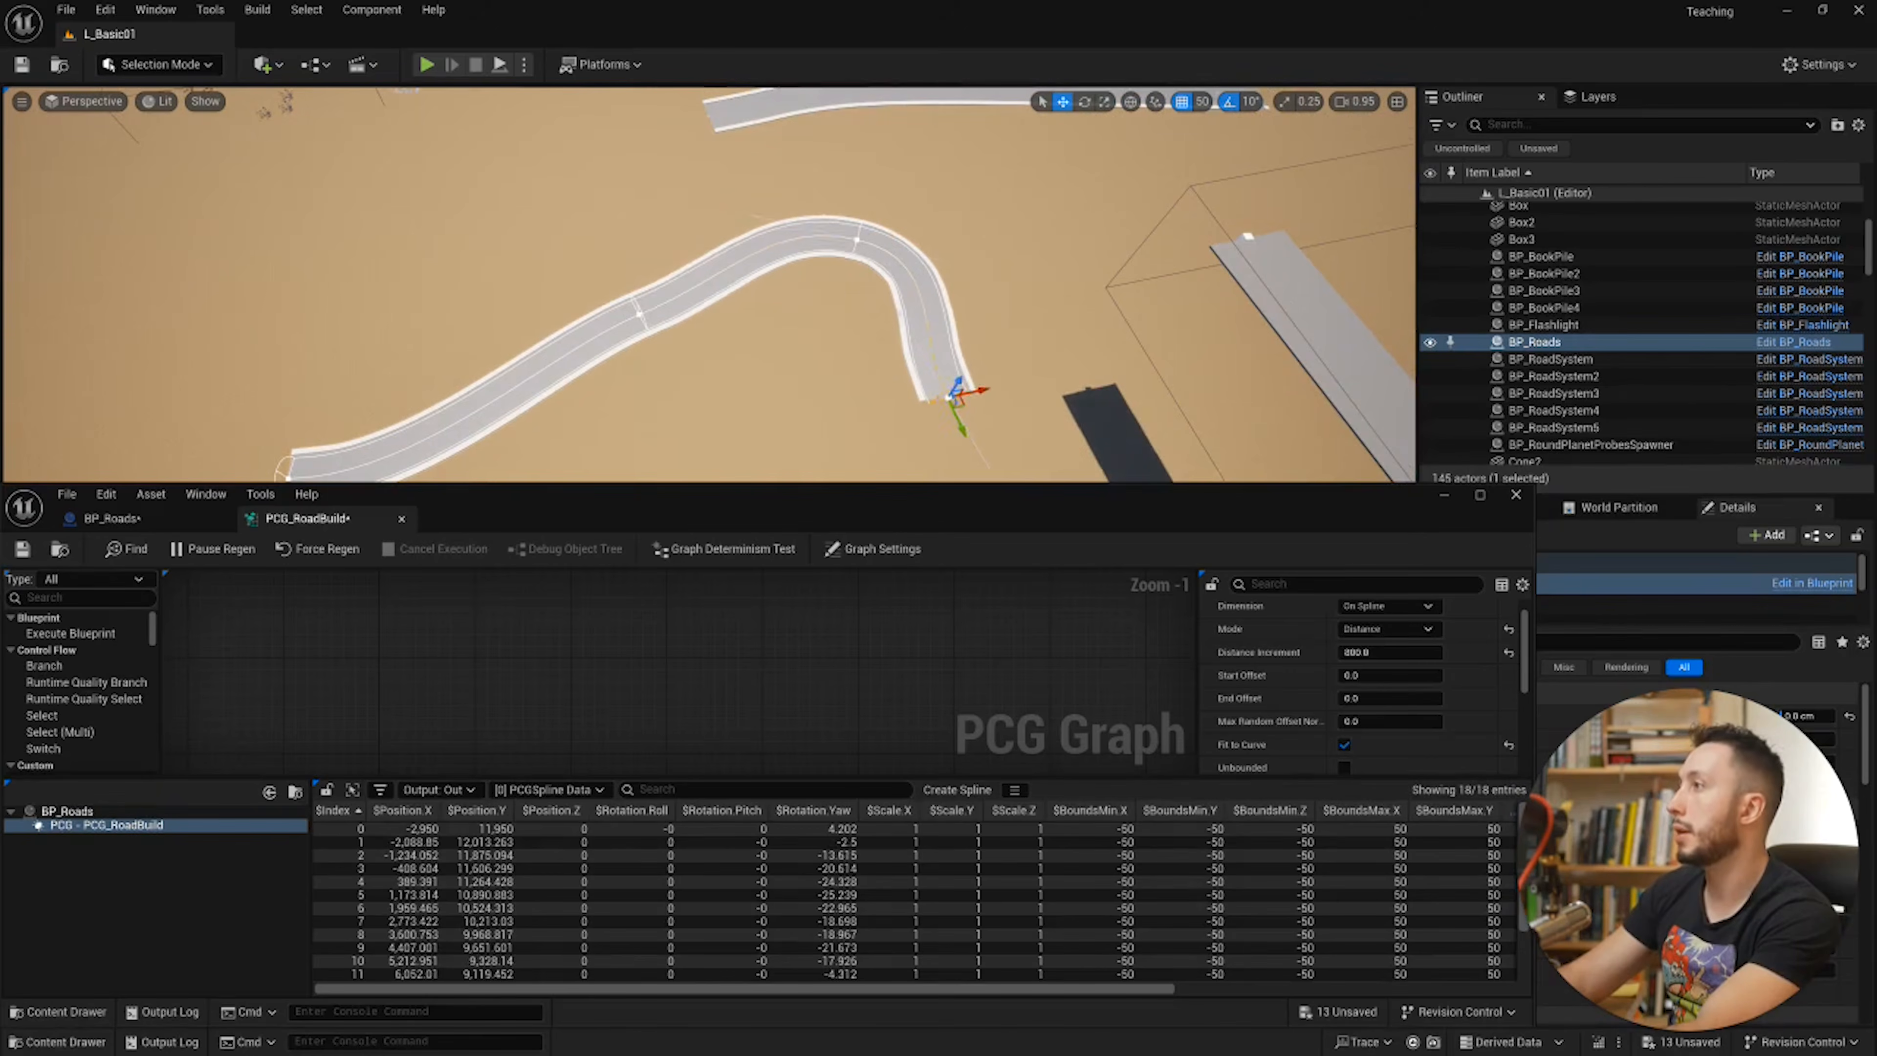
right_click_drag(956, 426, 969, 432)
left_click_drag(931, 380, 953, 415)
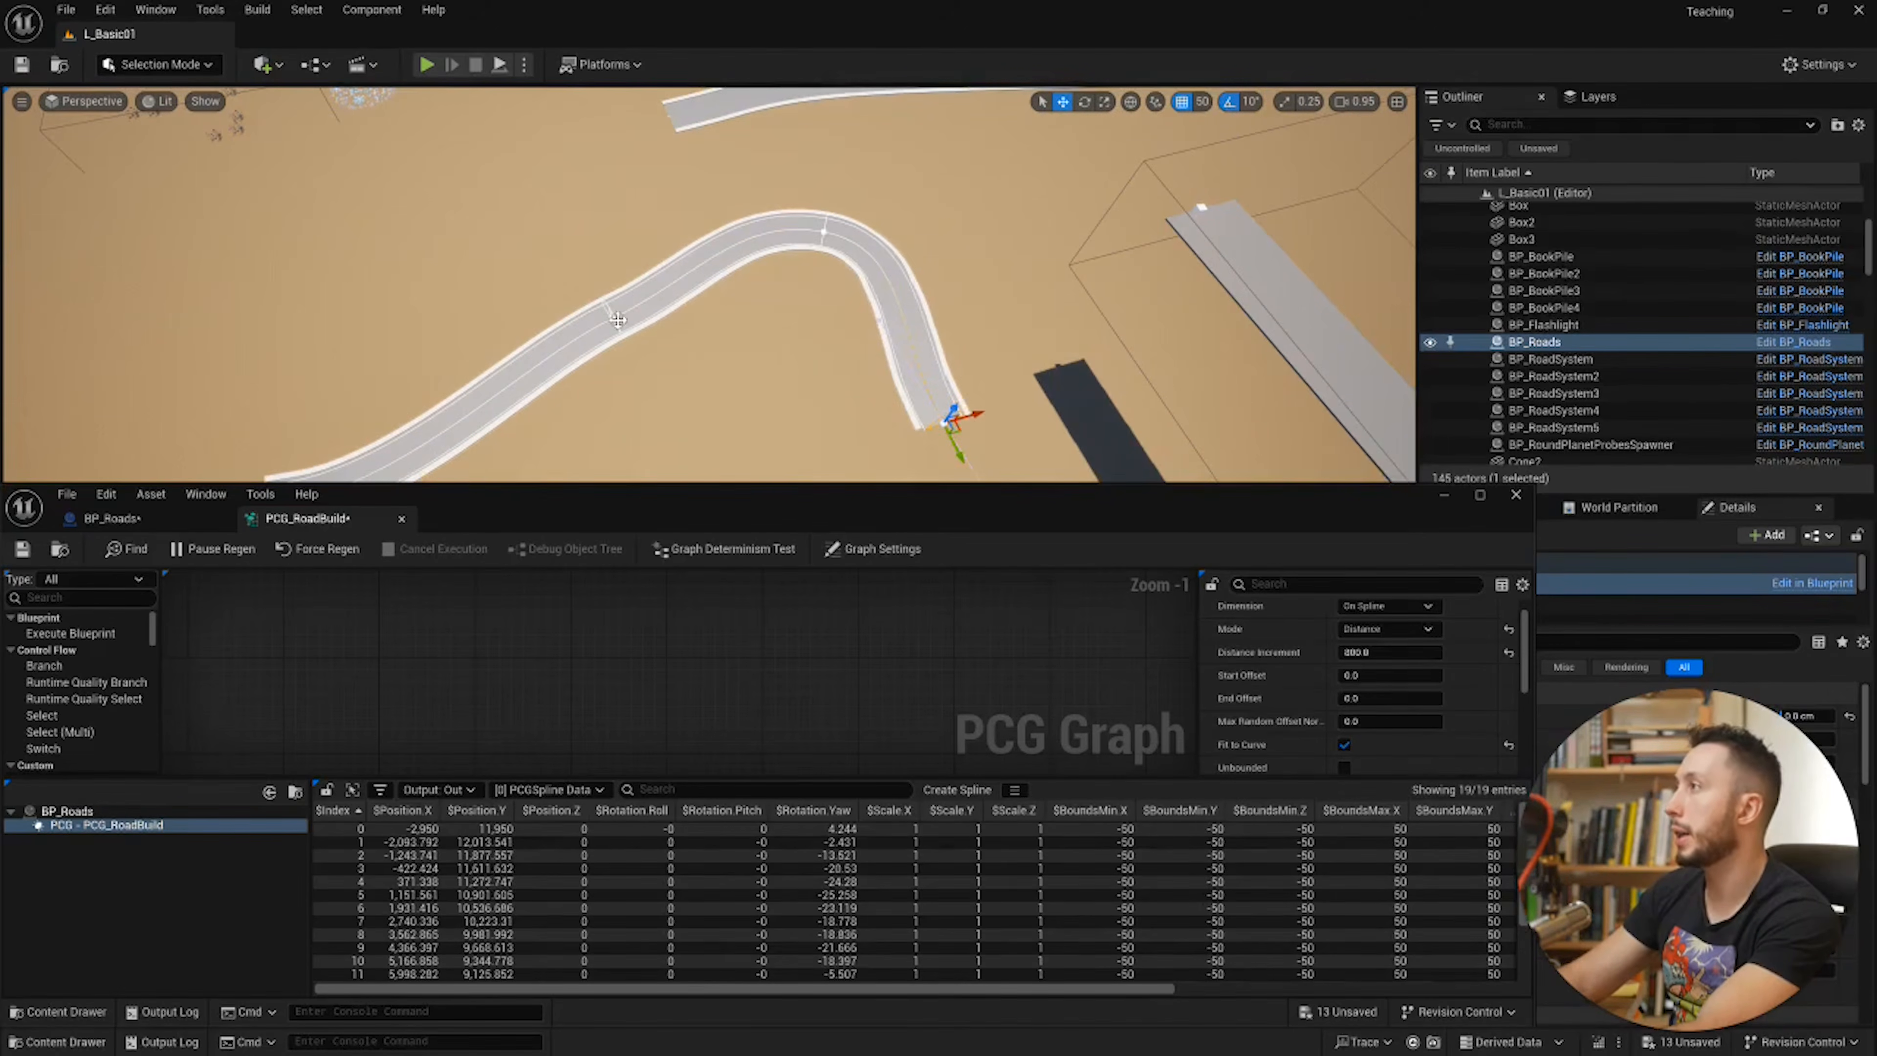
left_click(621, 320)
key("f")
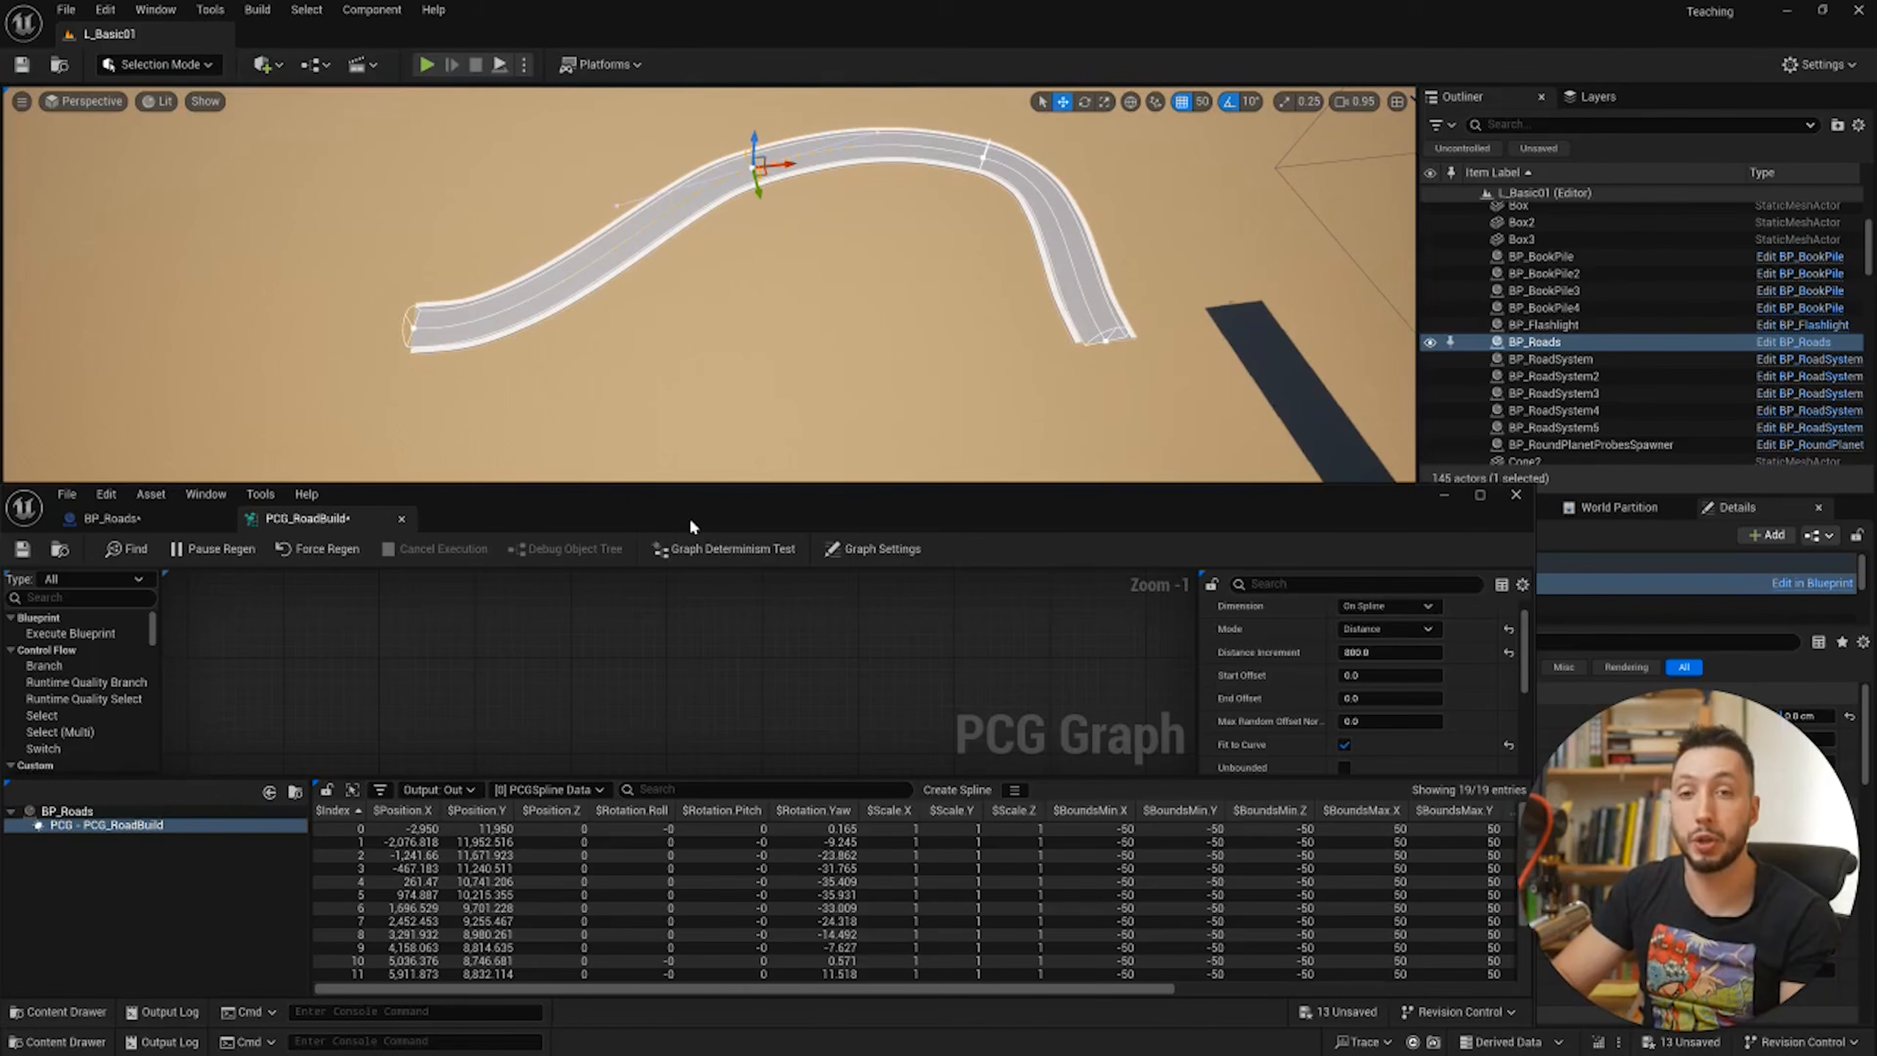
Step: Place a second BP_Roads actor in the level from the RoadExample folder, beside the first road
left_click_drag(692, 526, 0, 378)
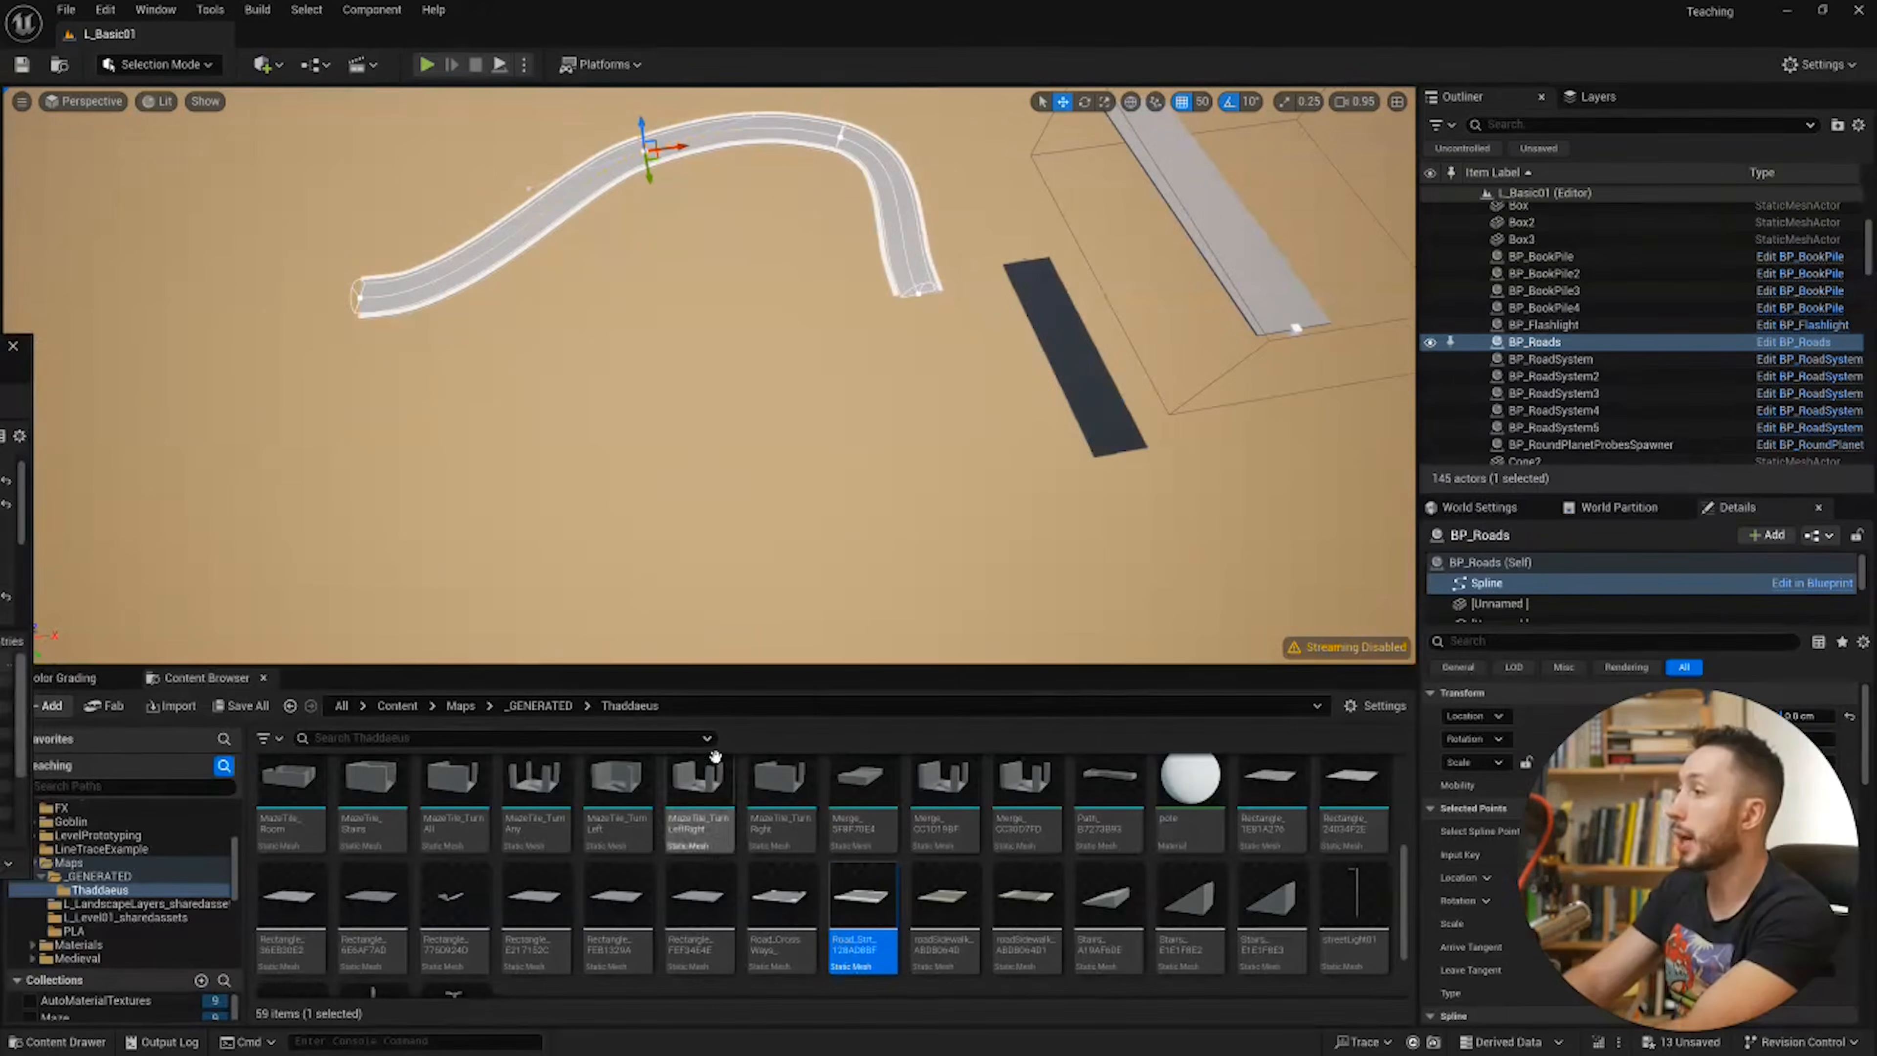
left_click(290, 708)
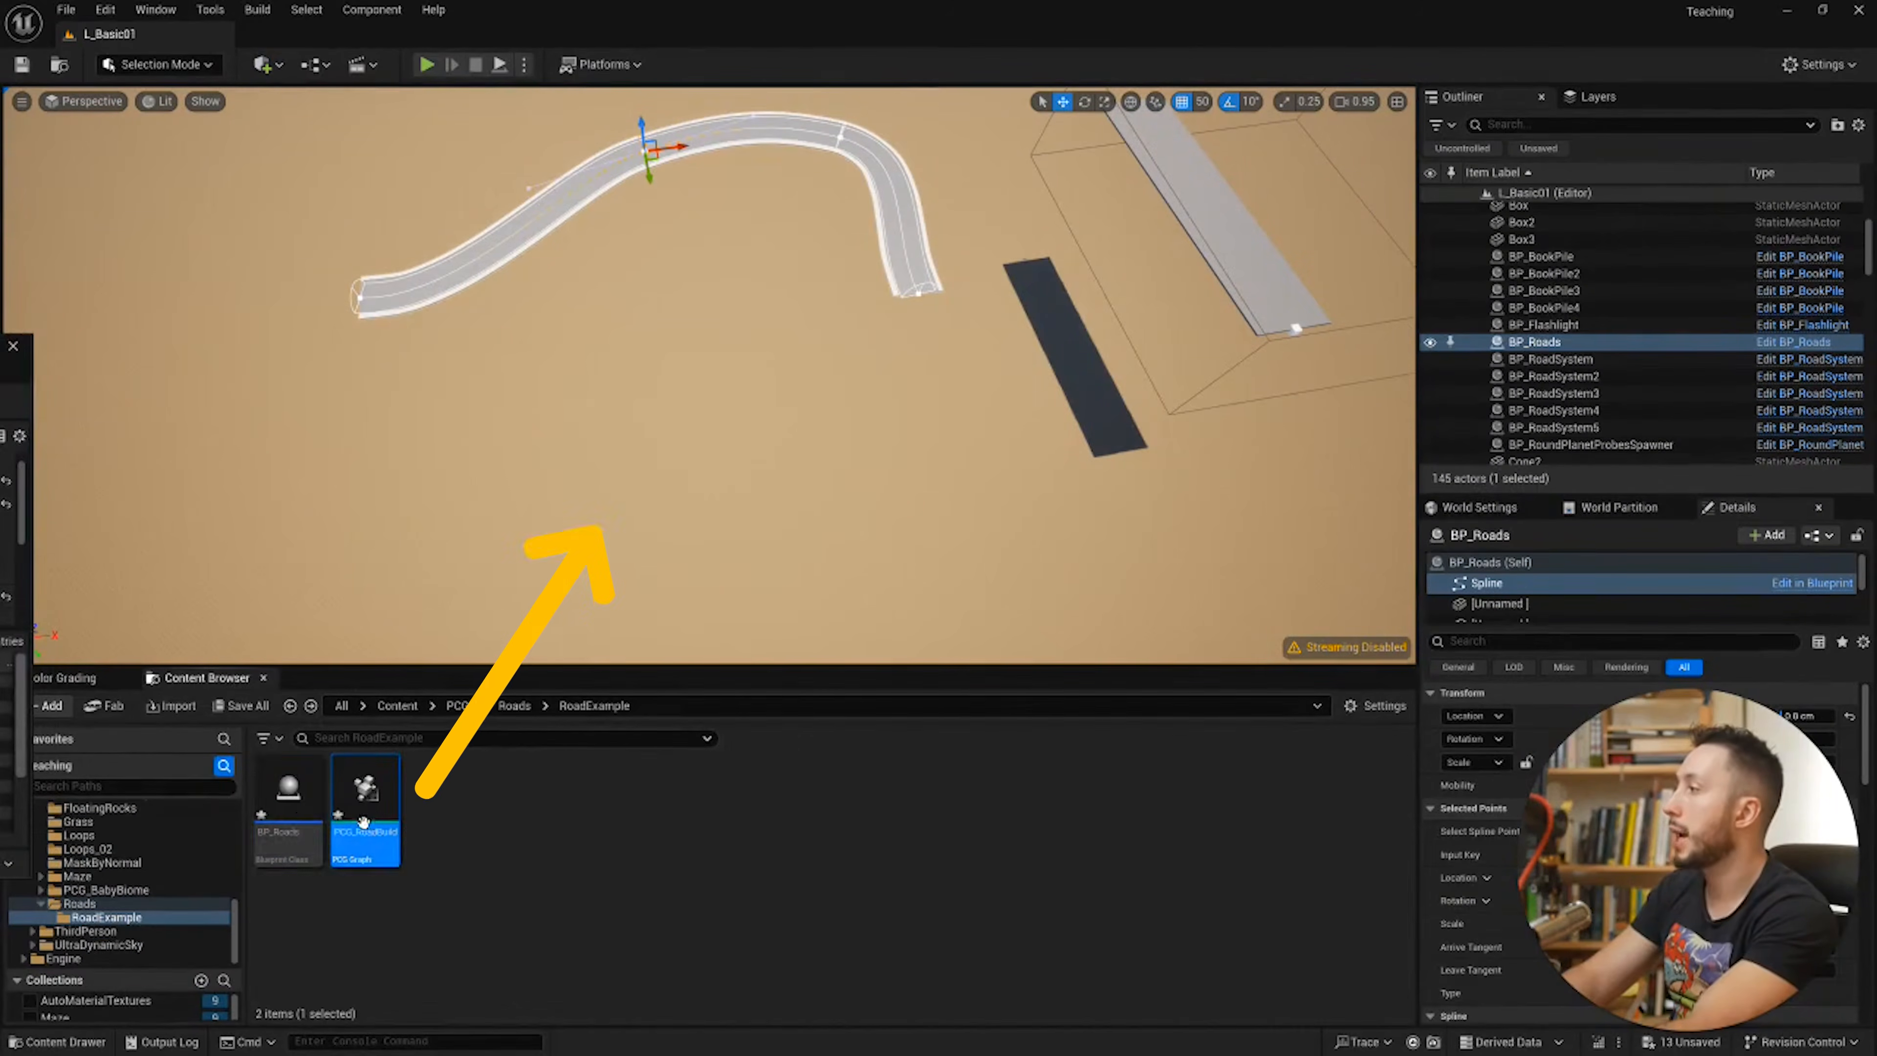
left_click_drag(297, 817, 969, 348)
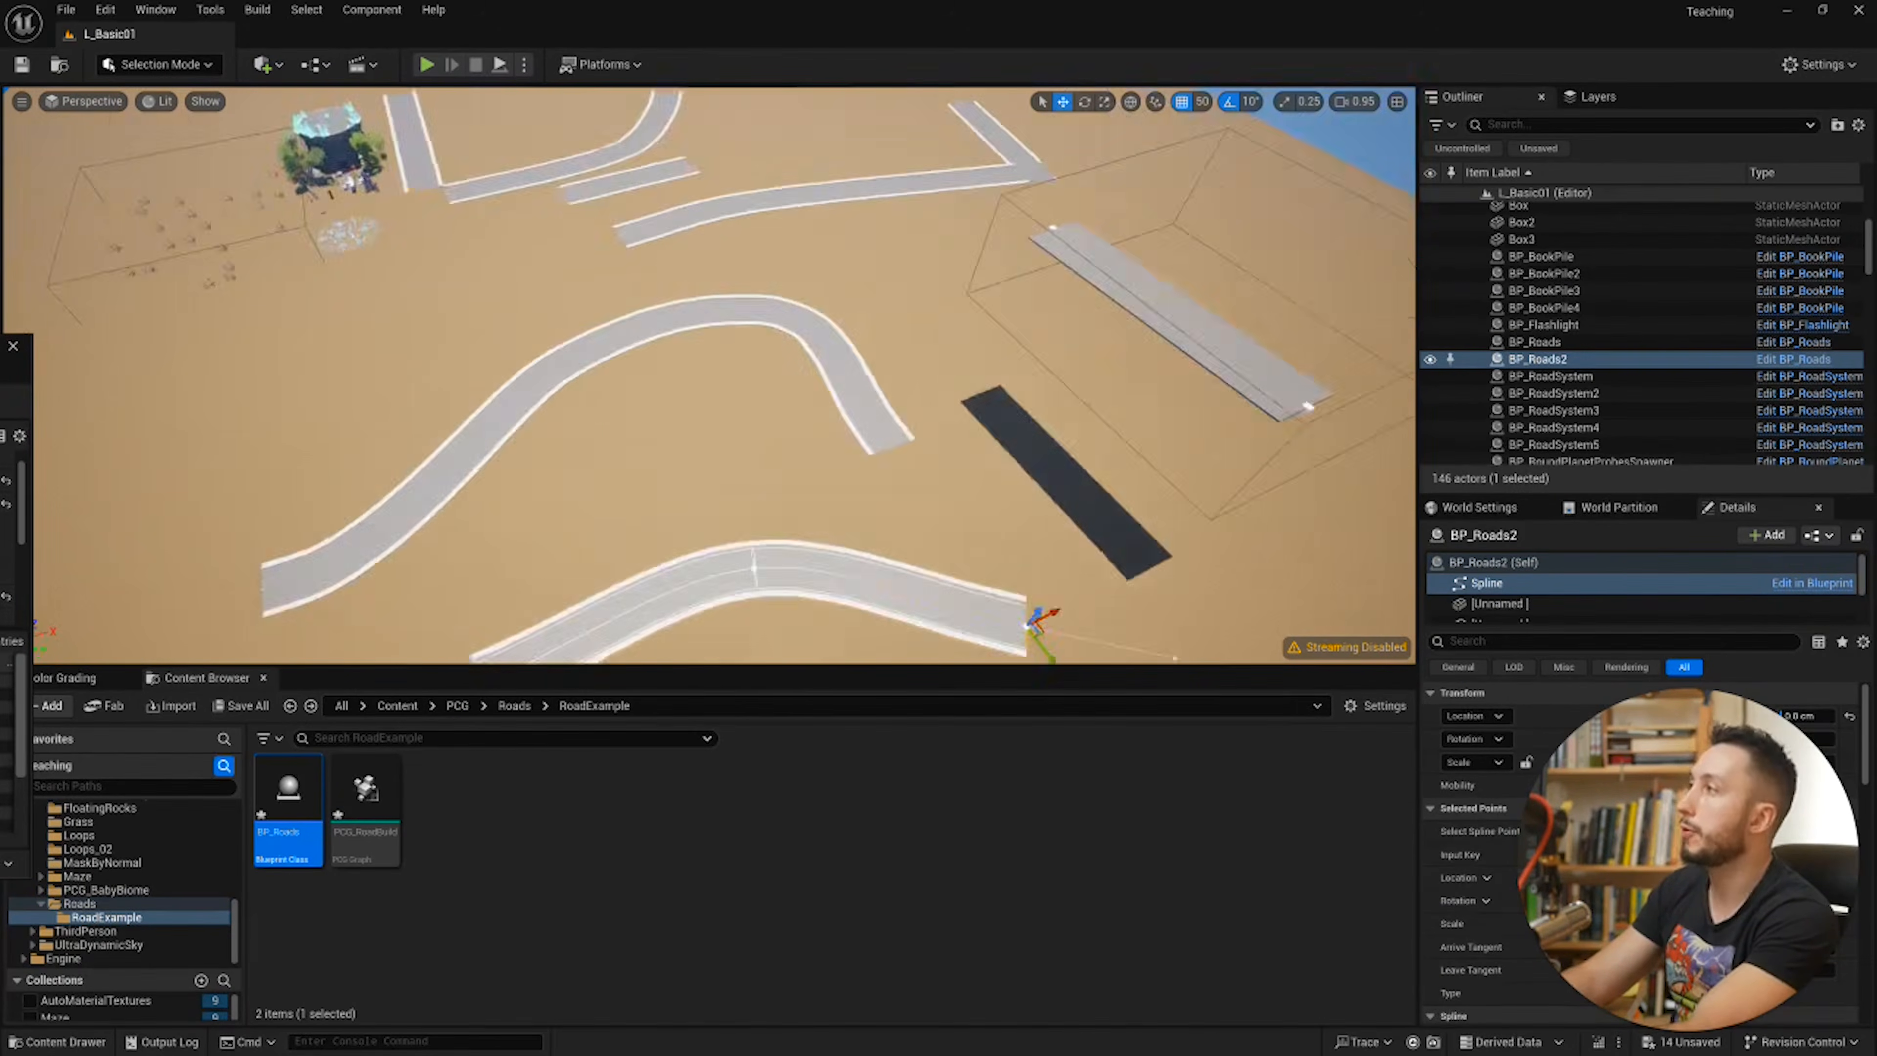
mouse_move(782, 481)
right_mouse_down()
mouse_move(794, 544)
mouse_move(811, 481)
right_mouse_up()
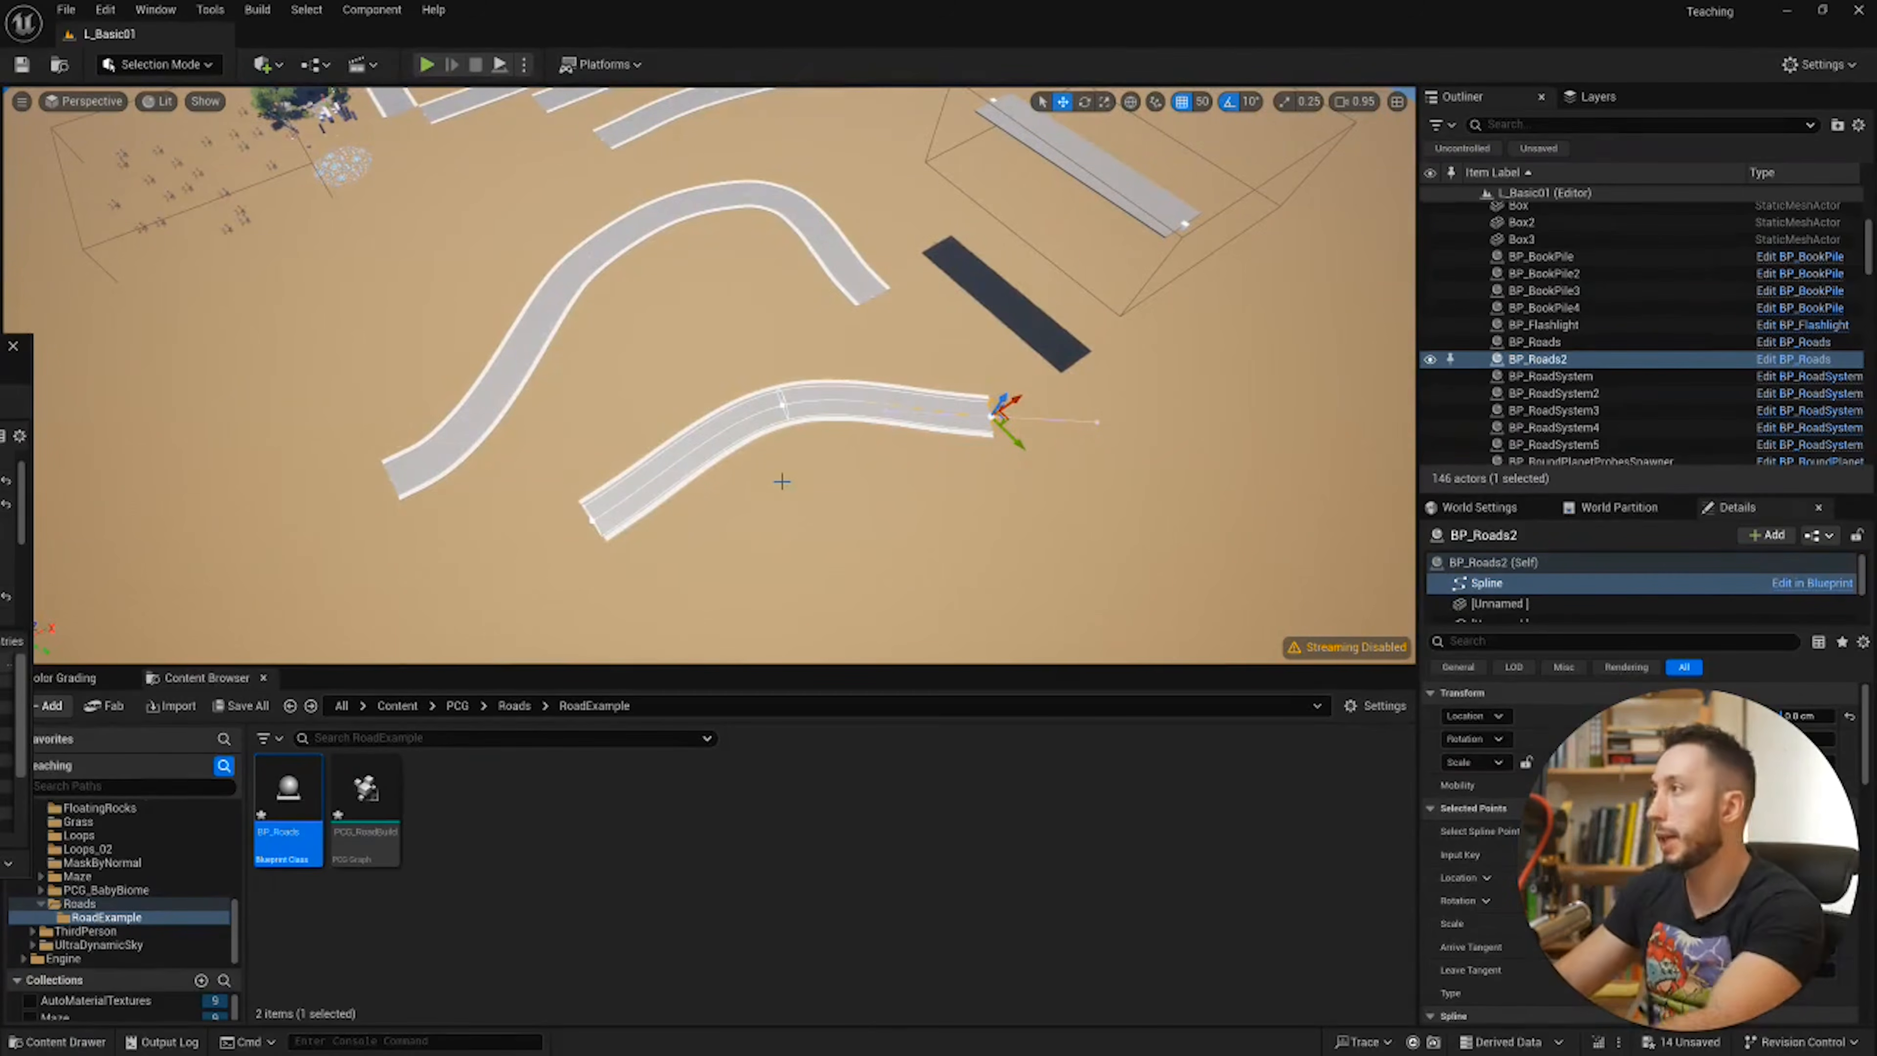
right_click_drag(782, 481, 820, 484)
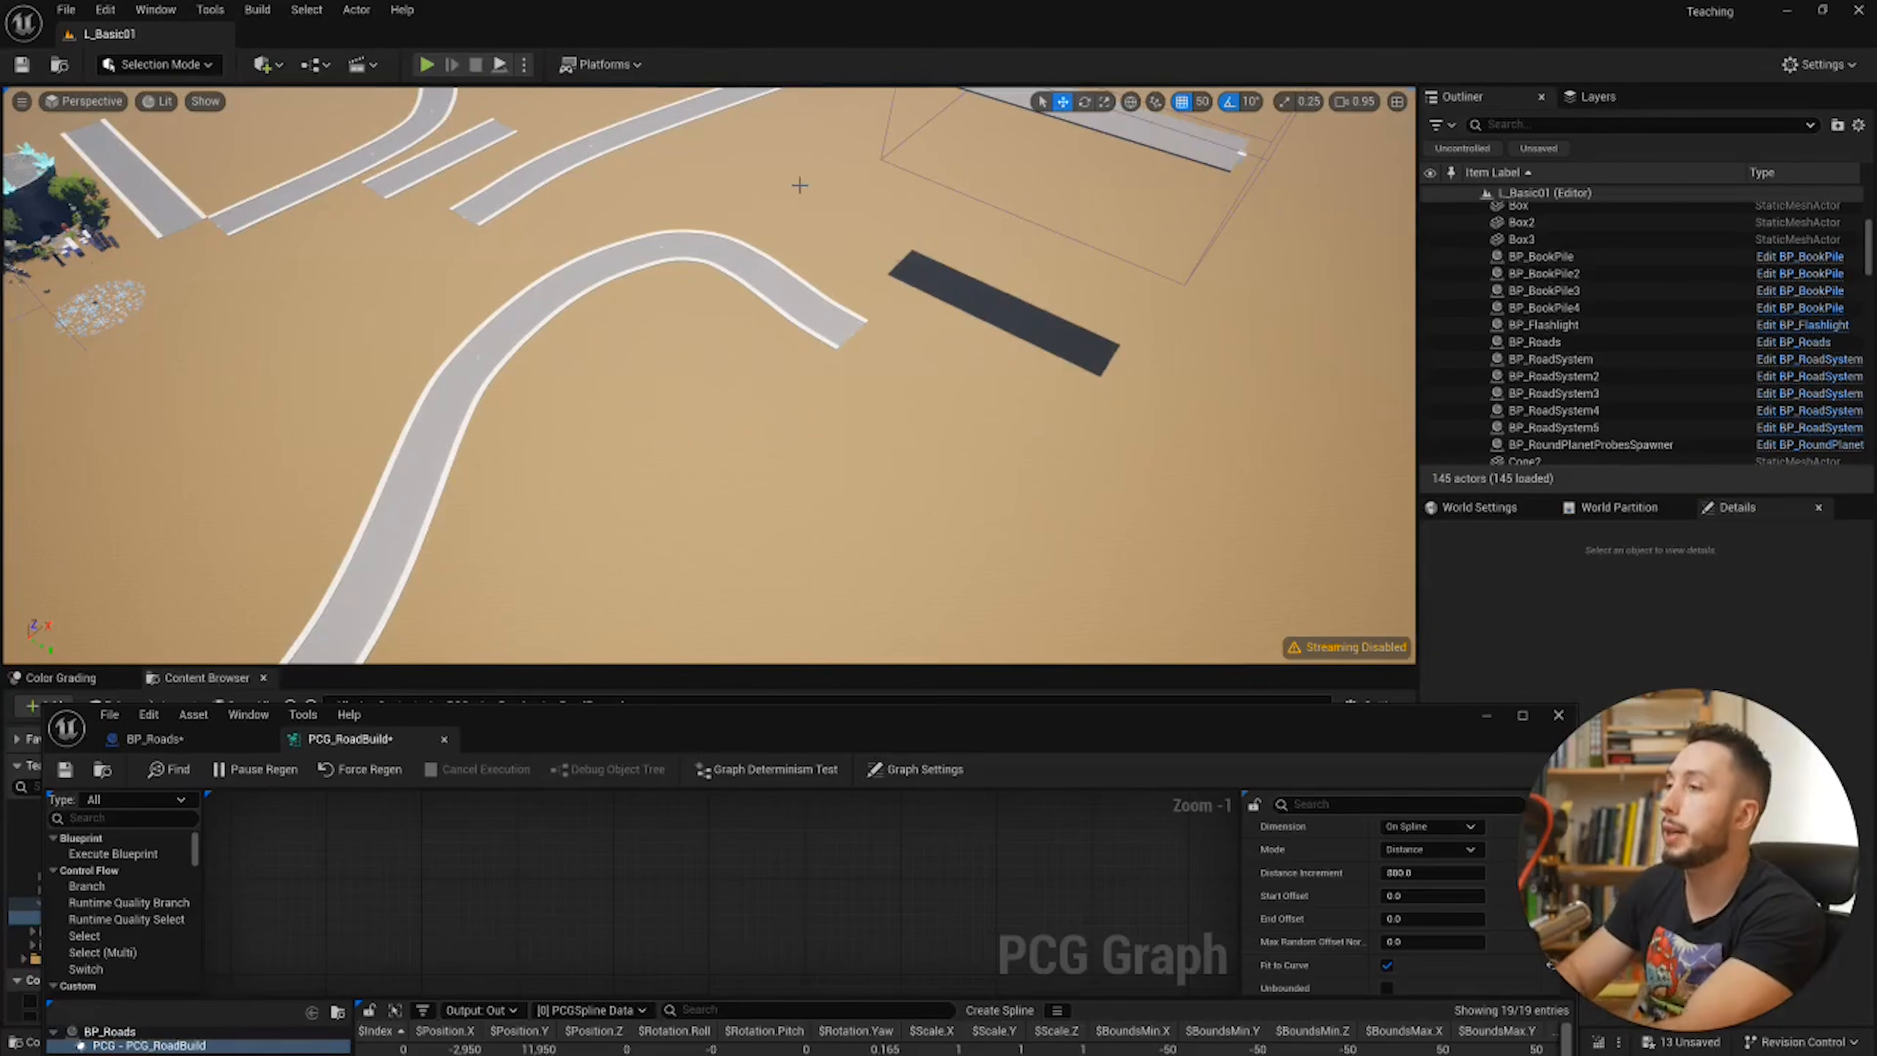
Step: Examine the ends of the curved road and the neighbouring road pieces in the level
mouse_move(880, 461)
right_mouse_down()
mouse_move(897, 436)
mouse_move(880, 462)
right_mouse_up()
right_click_drag(796, 394, 813, 326)
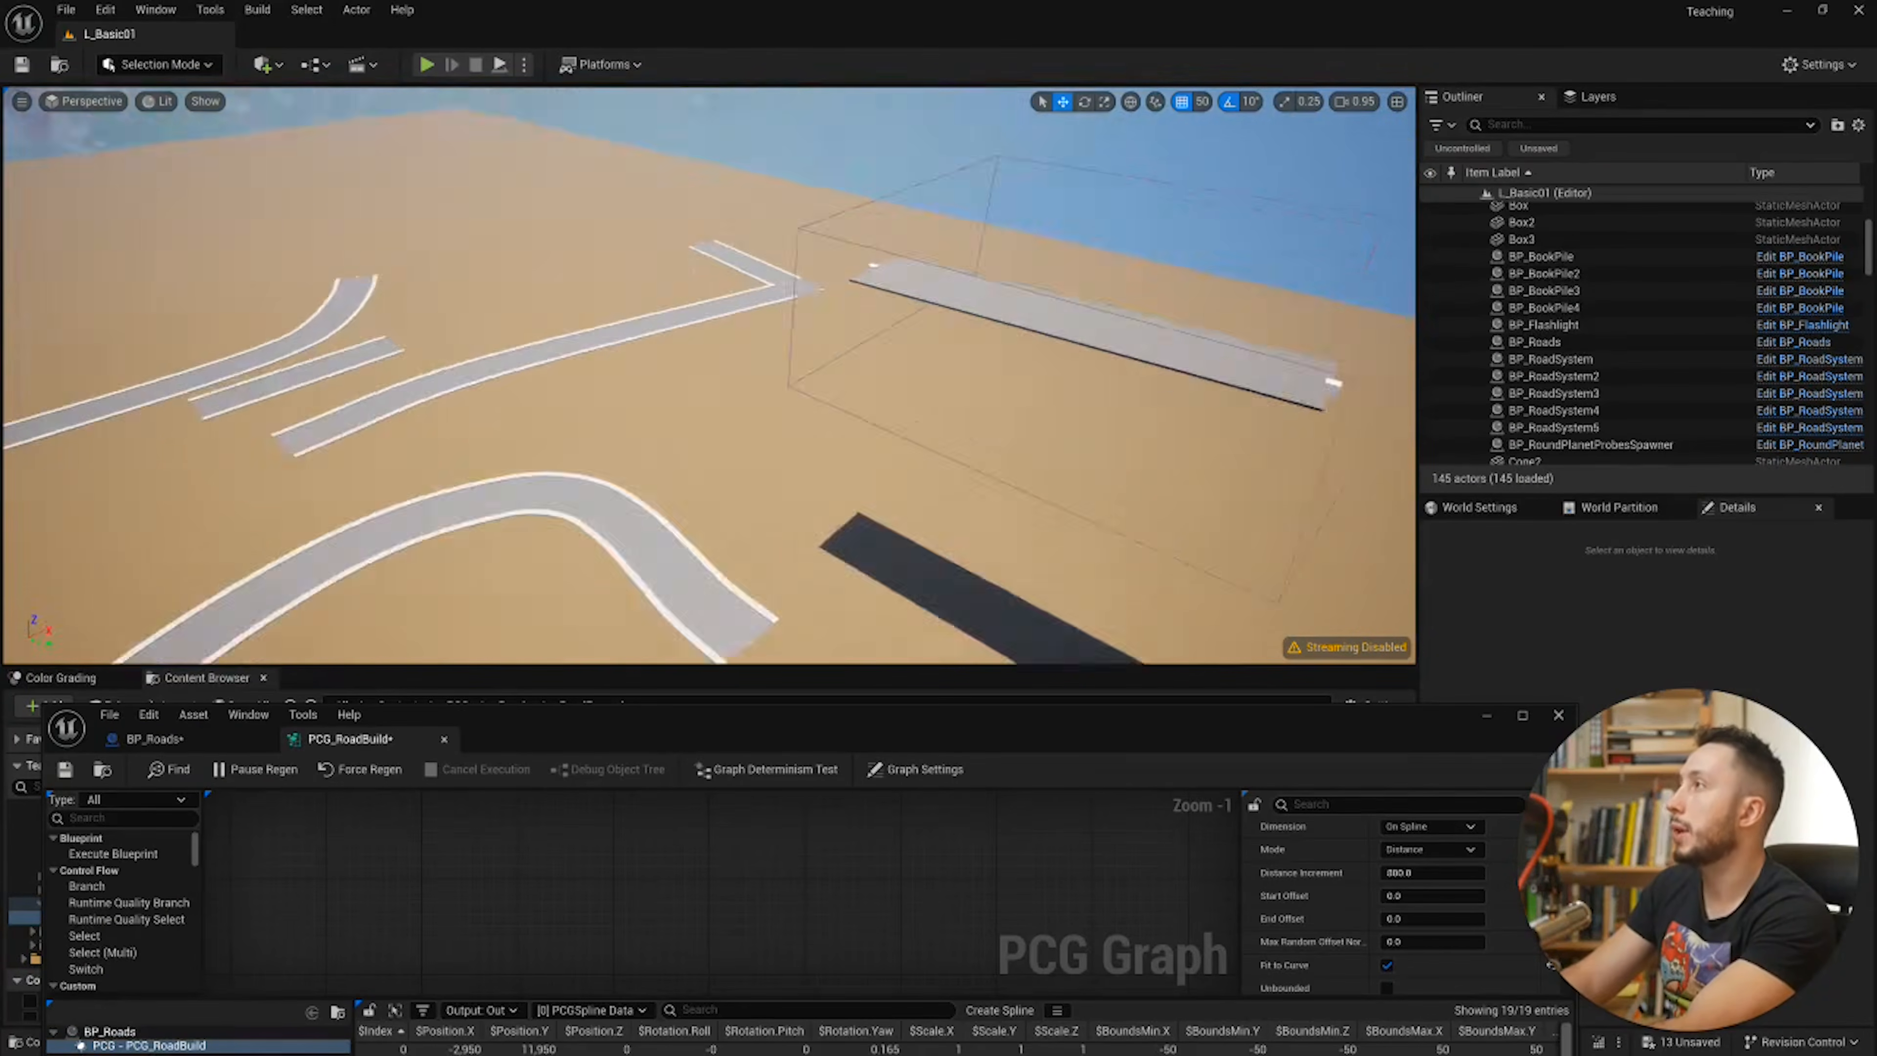
right_click_drag(799, 238, 931, 369)
right_click_drag(759, 316, 759, 295)
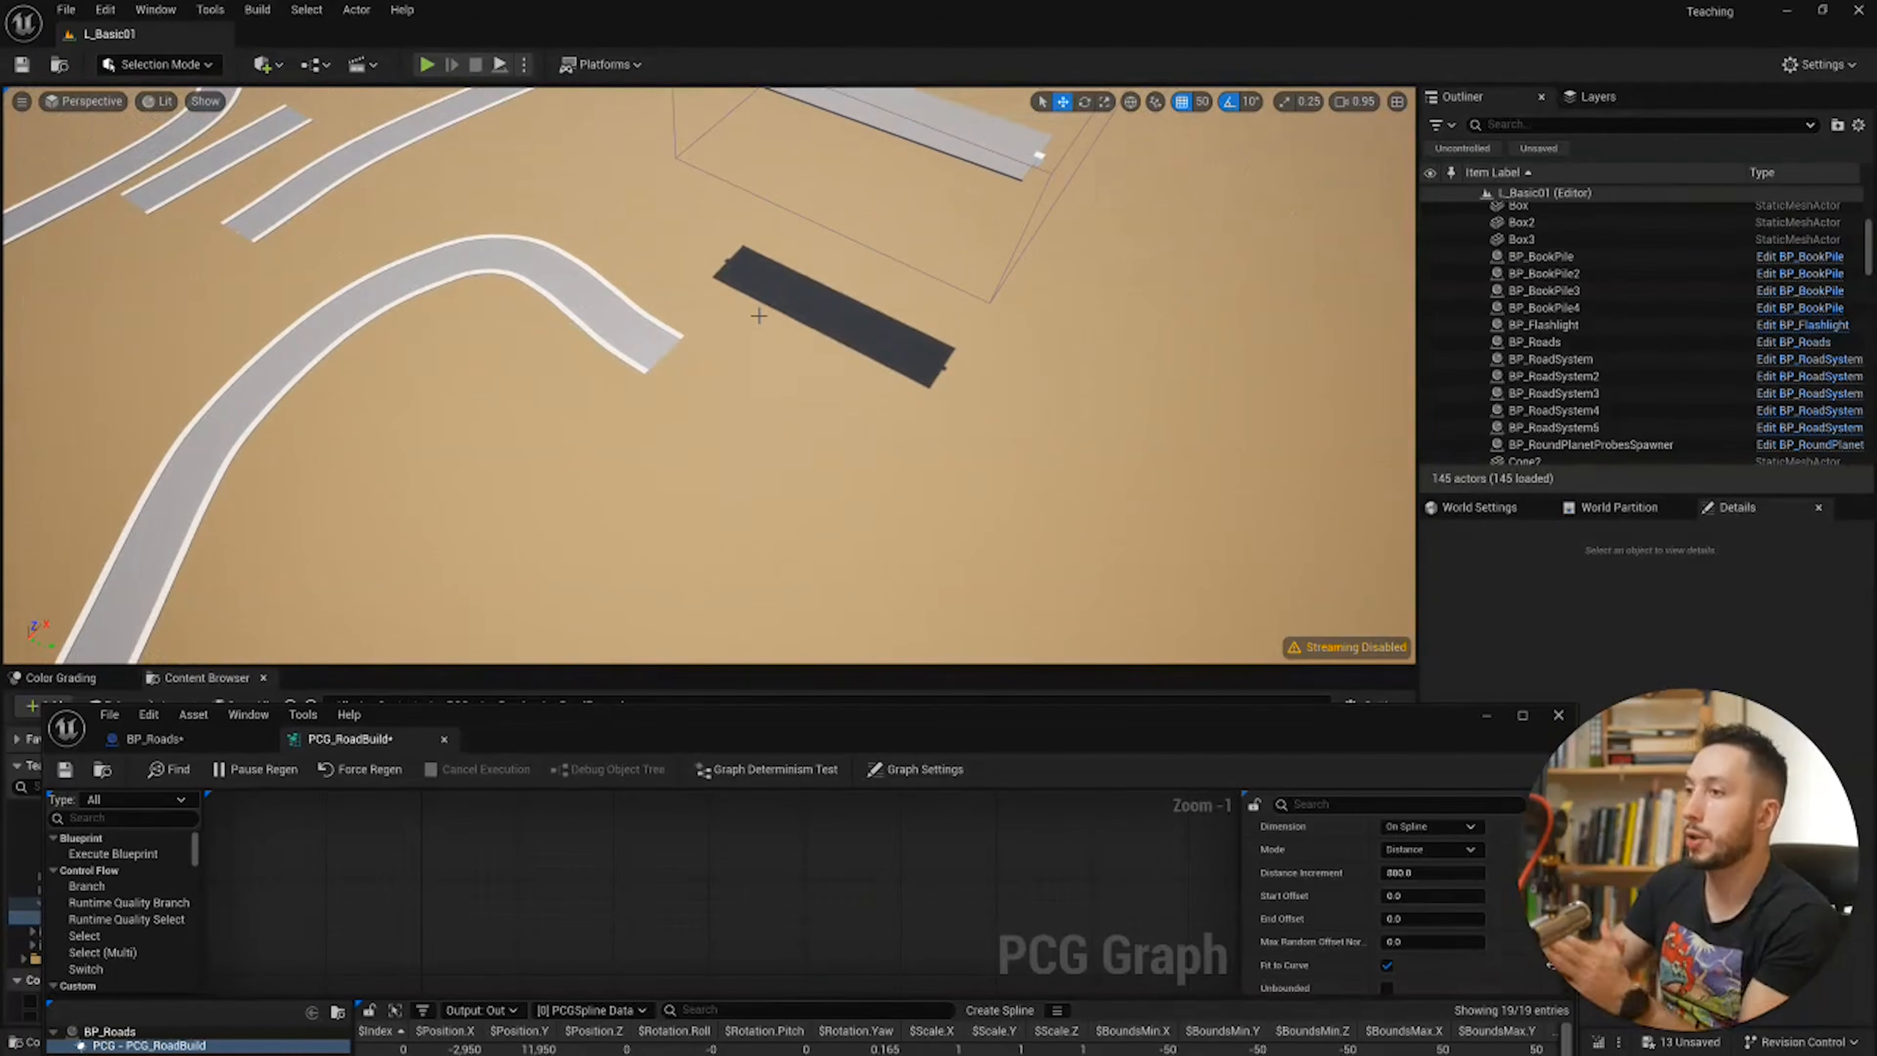
right_click_drag(762, 378, 654, 371)
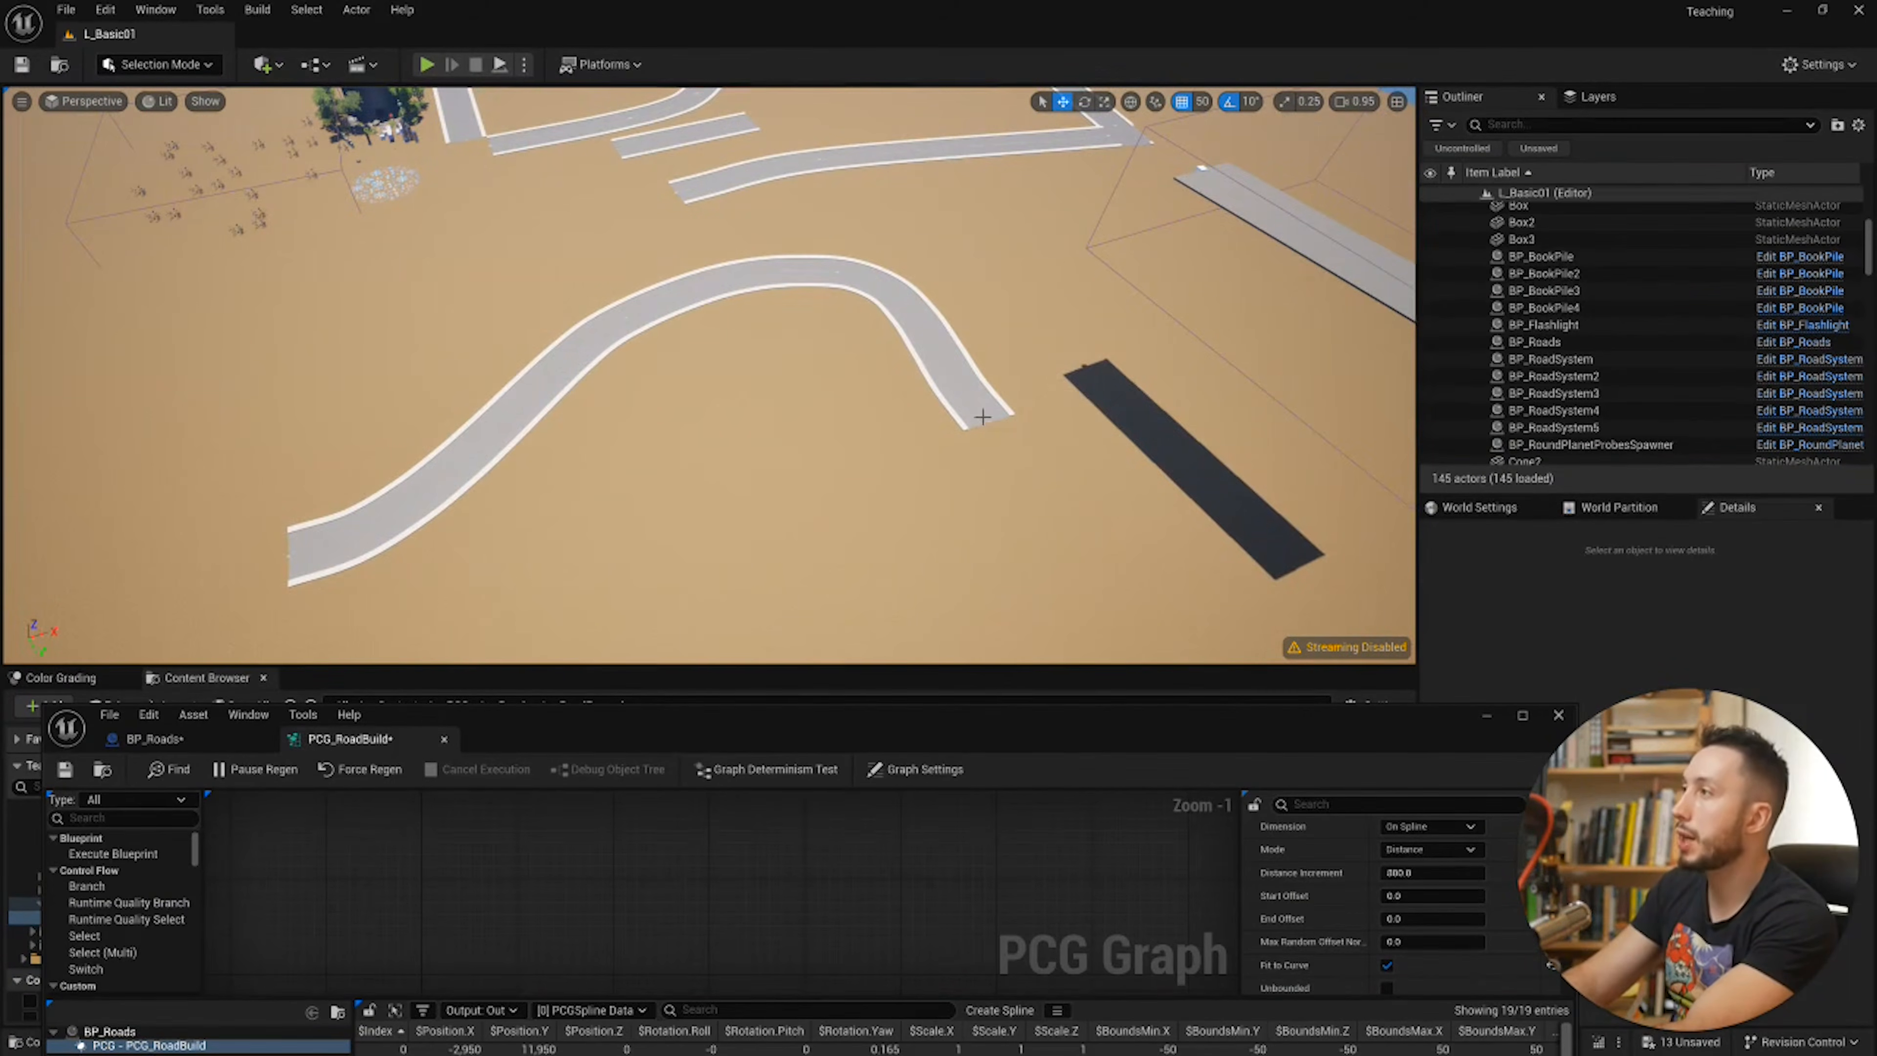
right_click_drag(974, 315, 960, 322)
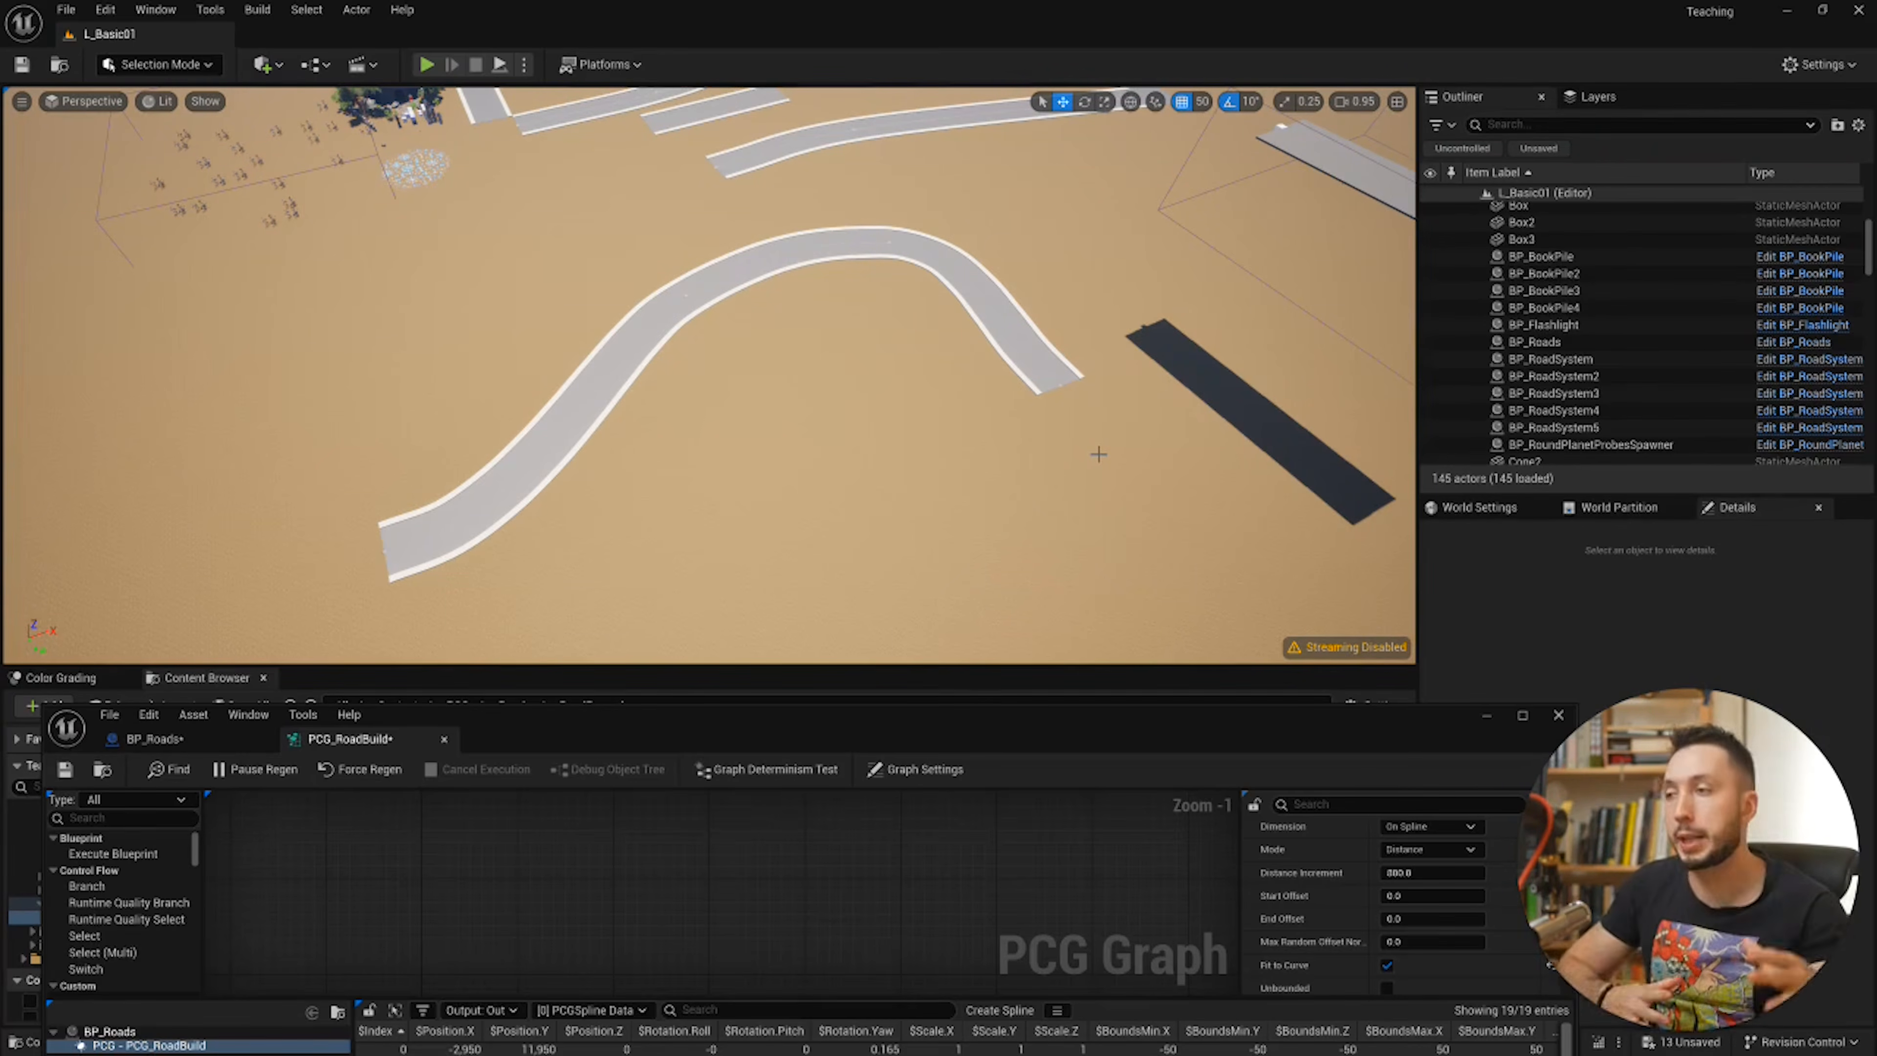
scroll(1099, 454, "down", 3)
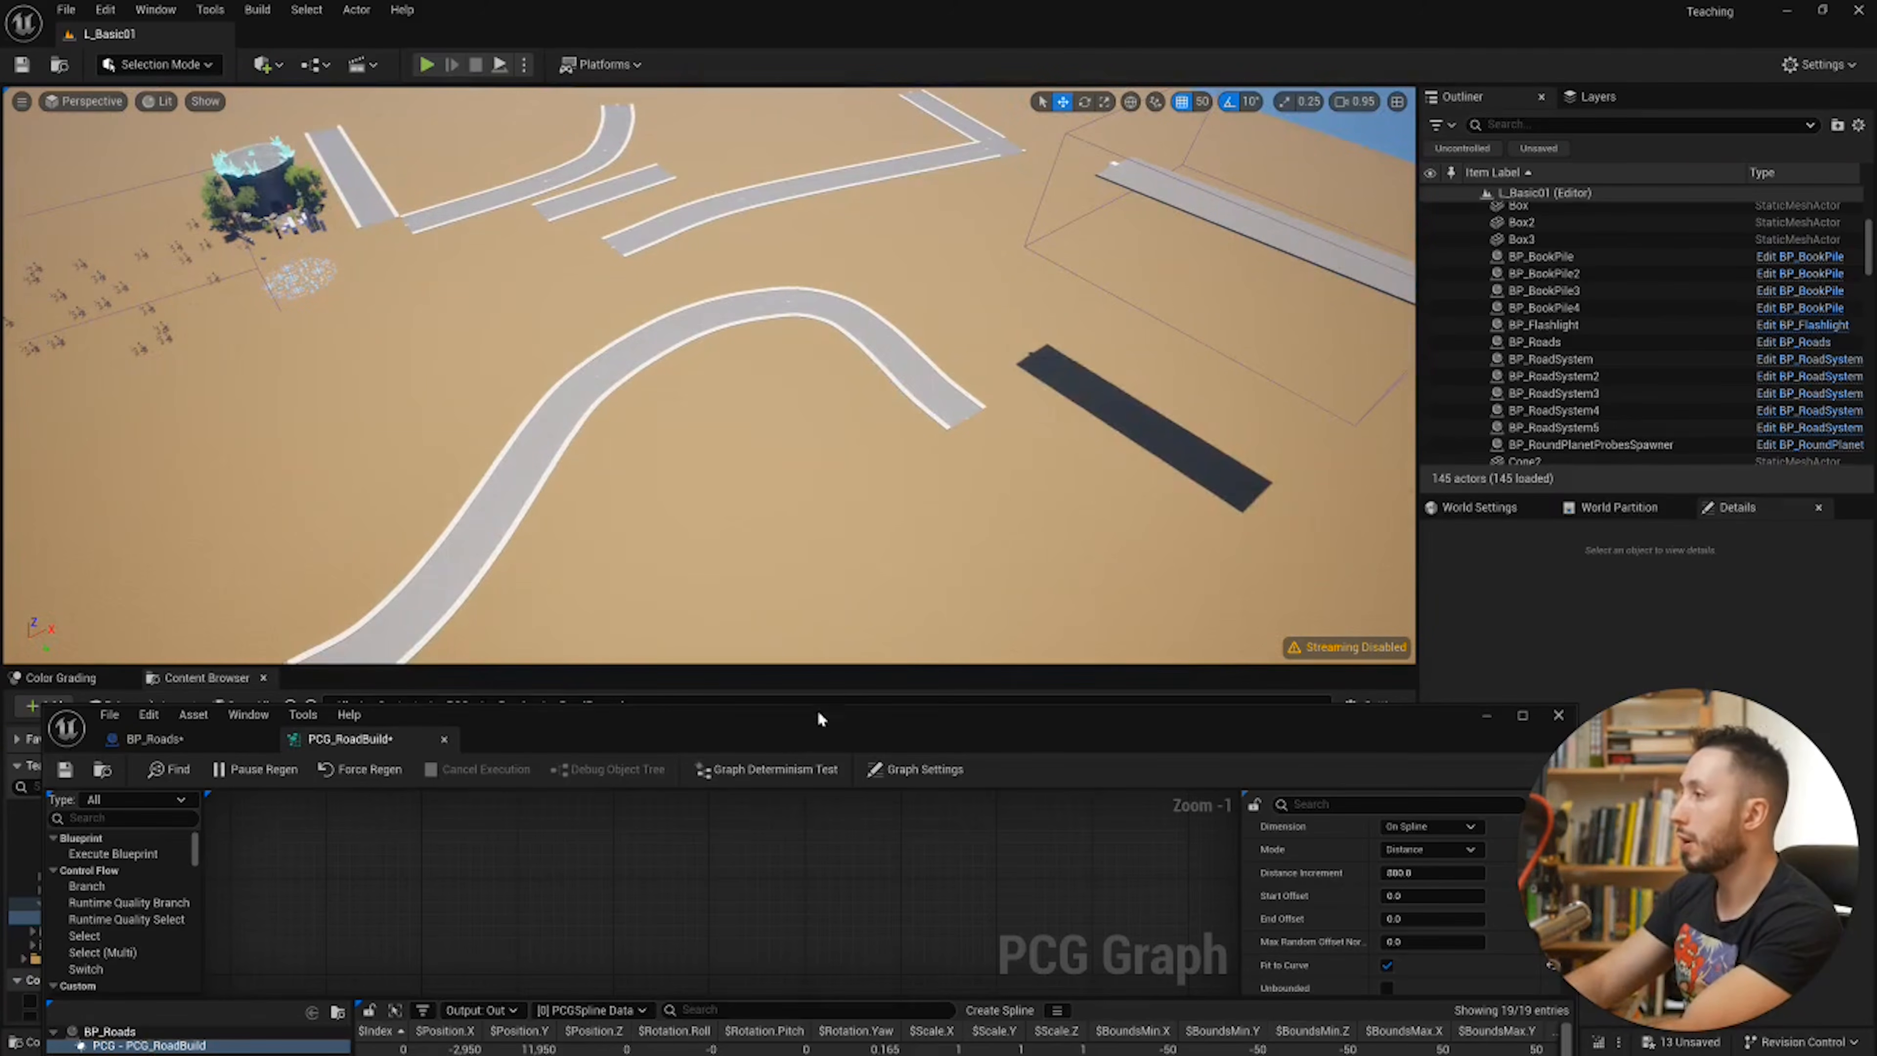
Step: In PCG_RoadBuild, group the Spline Sampler, Create Spline and Spawn Spline Mesh nodes in a comment named "Road"
left_click_drag(818, 715, 843, 382)
left_click(1549, 382)
left_click_drag(1175, 303, 688, 406)
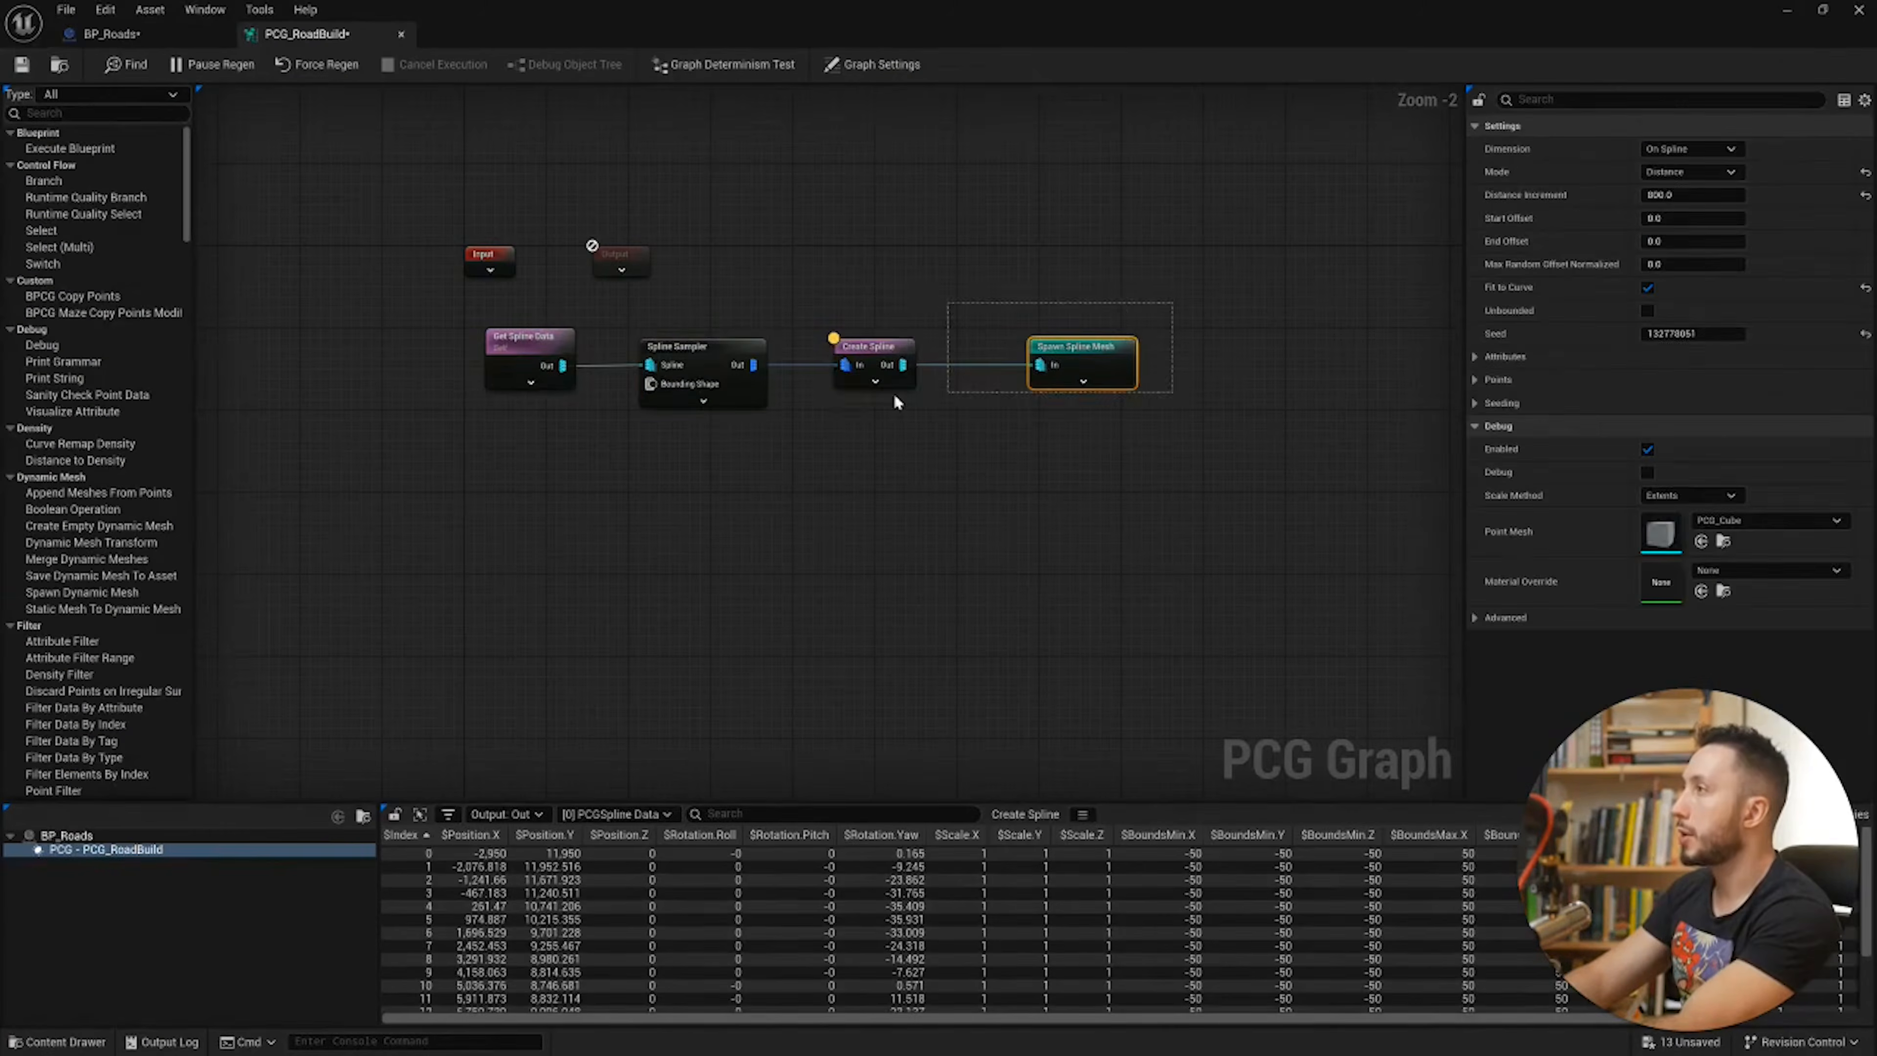
key("c")
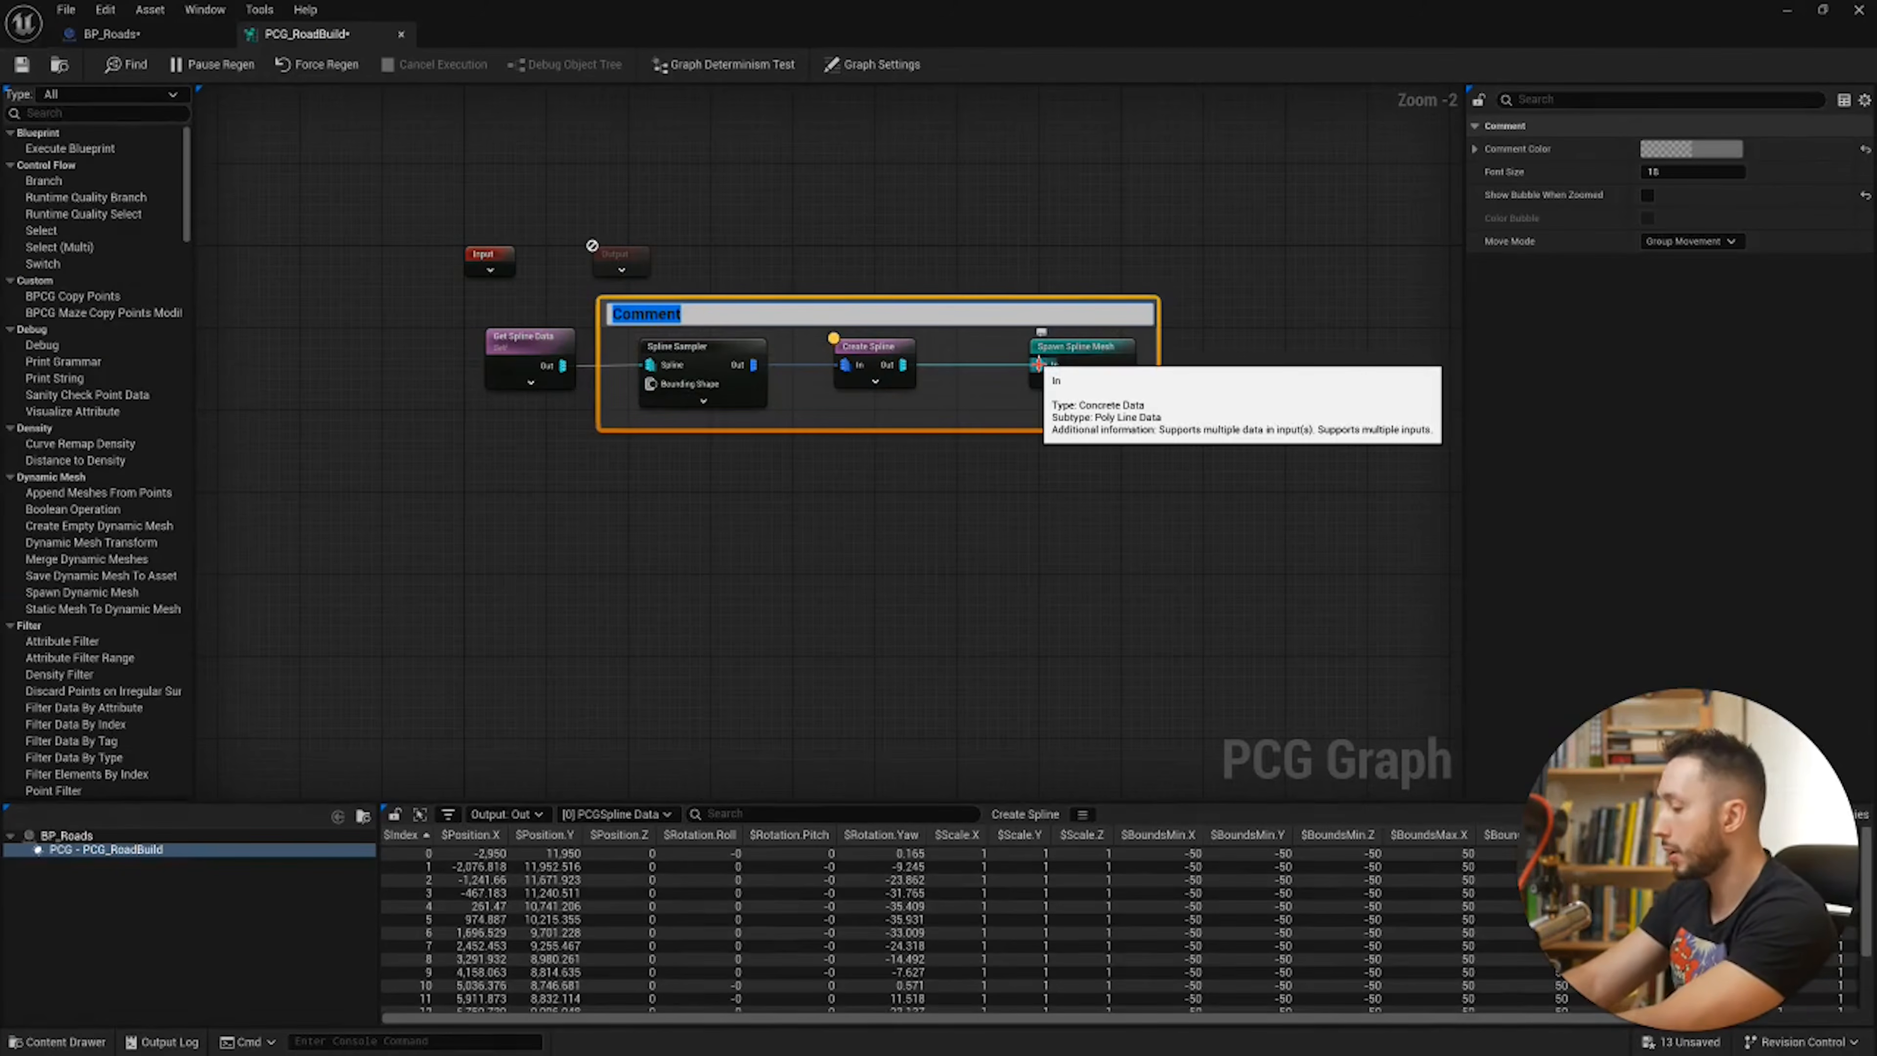
type("Road")
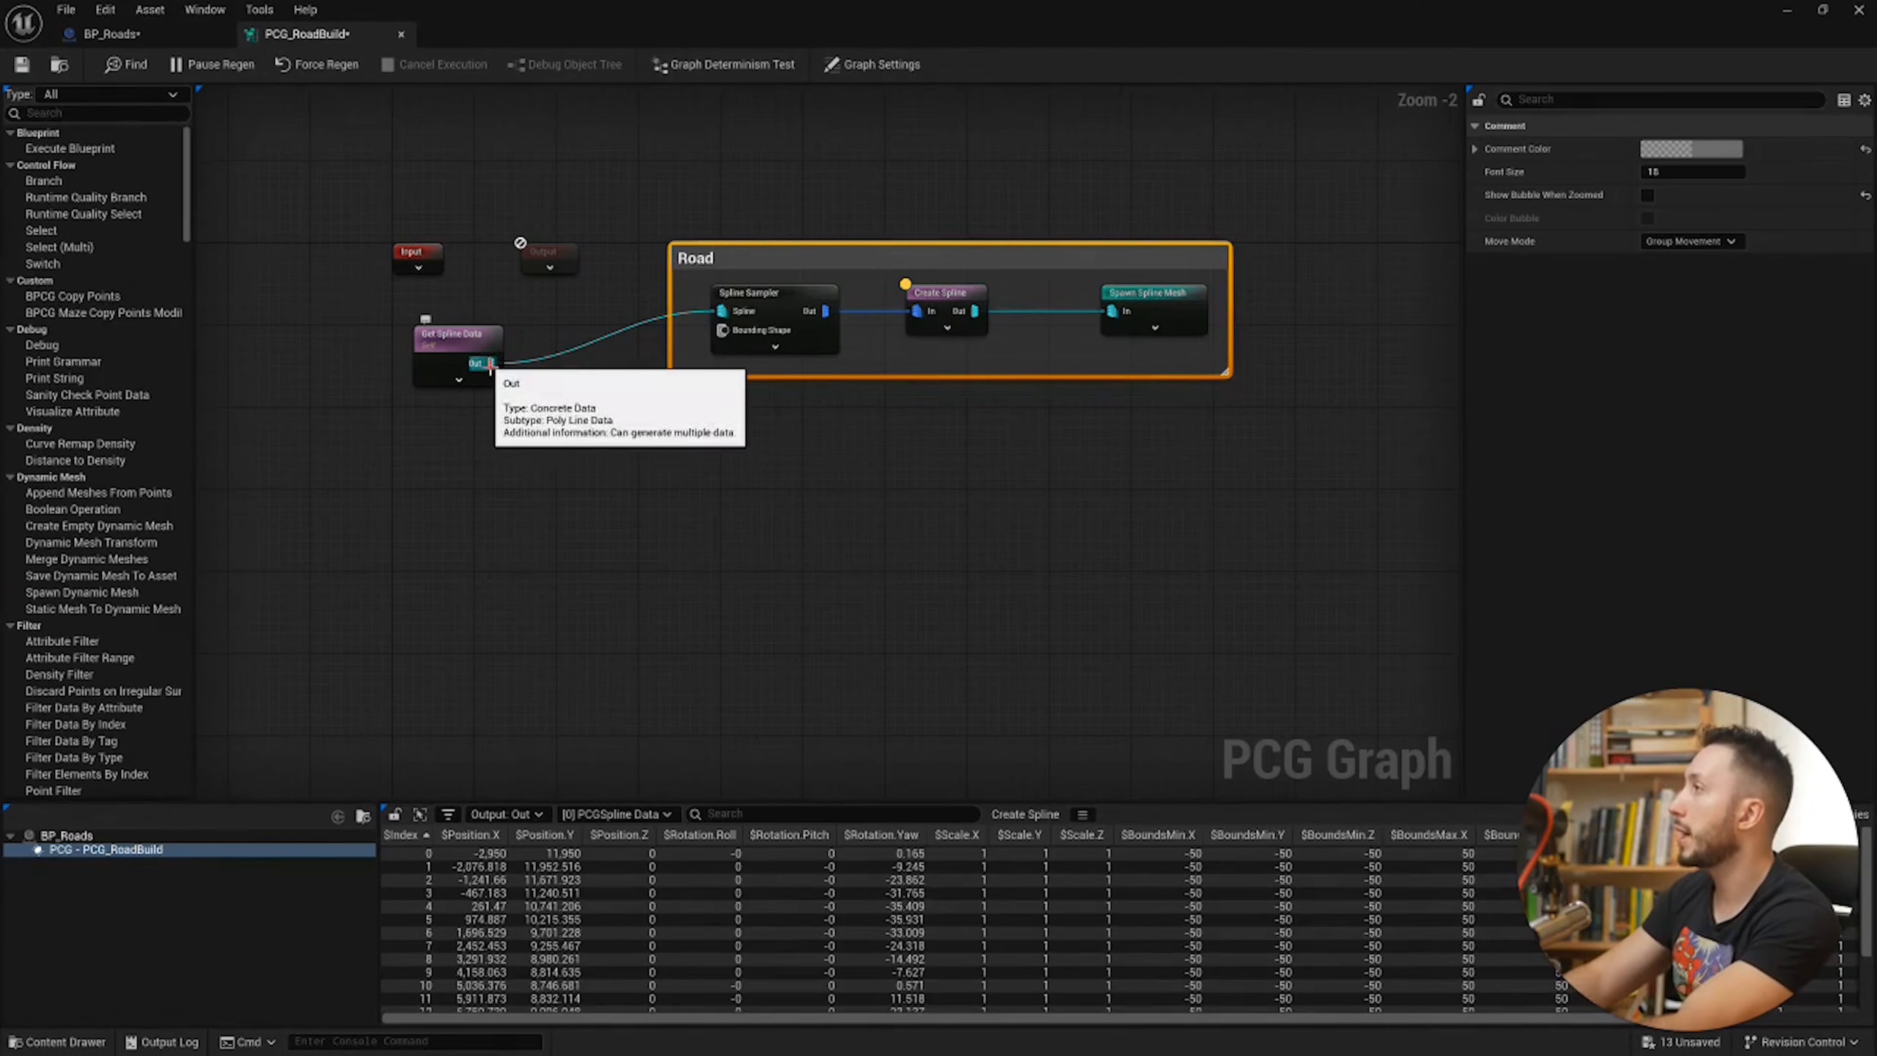
Step: Move the Spline Sampler out of the Road comment and shrink the comment around the two remaining nodes
right_click_drag(712, 422, 543, 417)
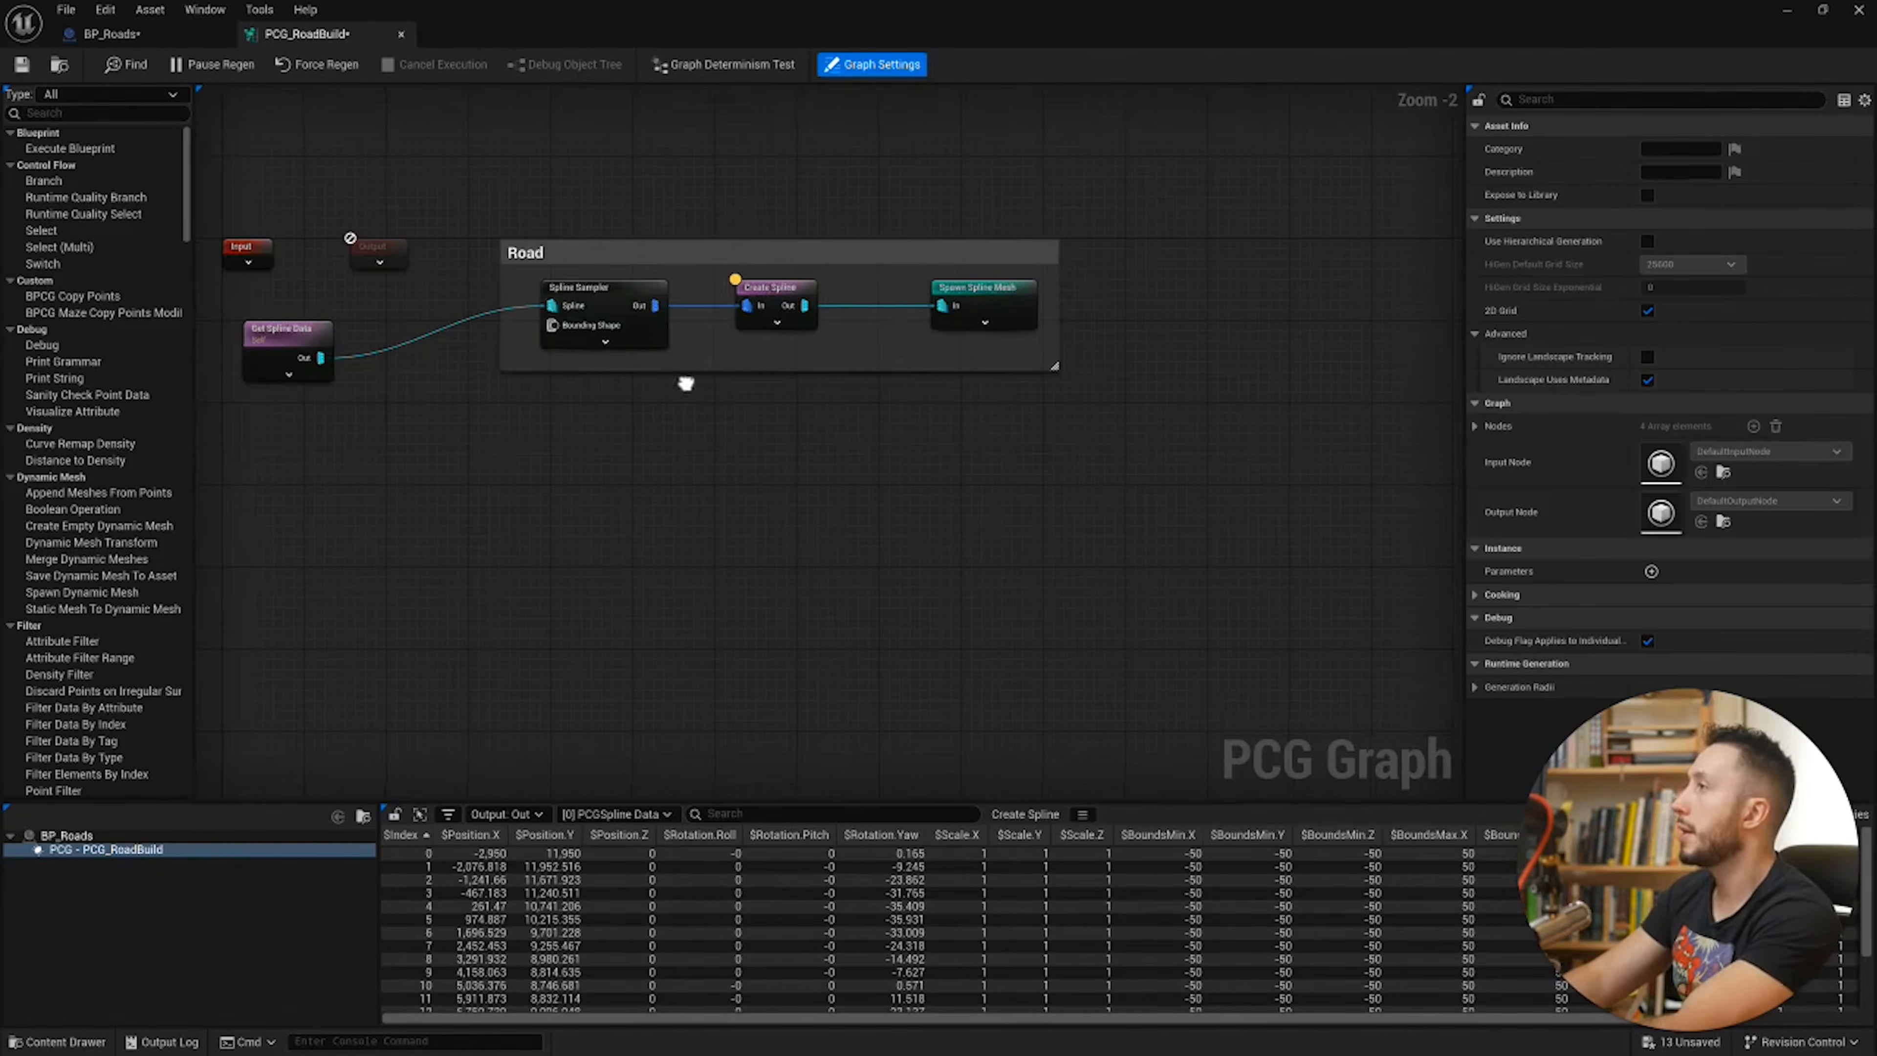
left_click_drag(612, 304, 443, 354)
left_click(500, 295)
left_click_drag(500, 295, 557, 295)
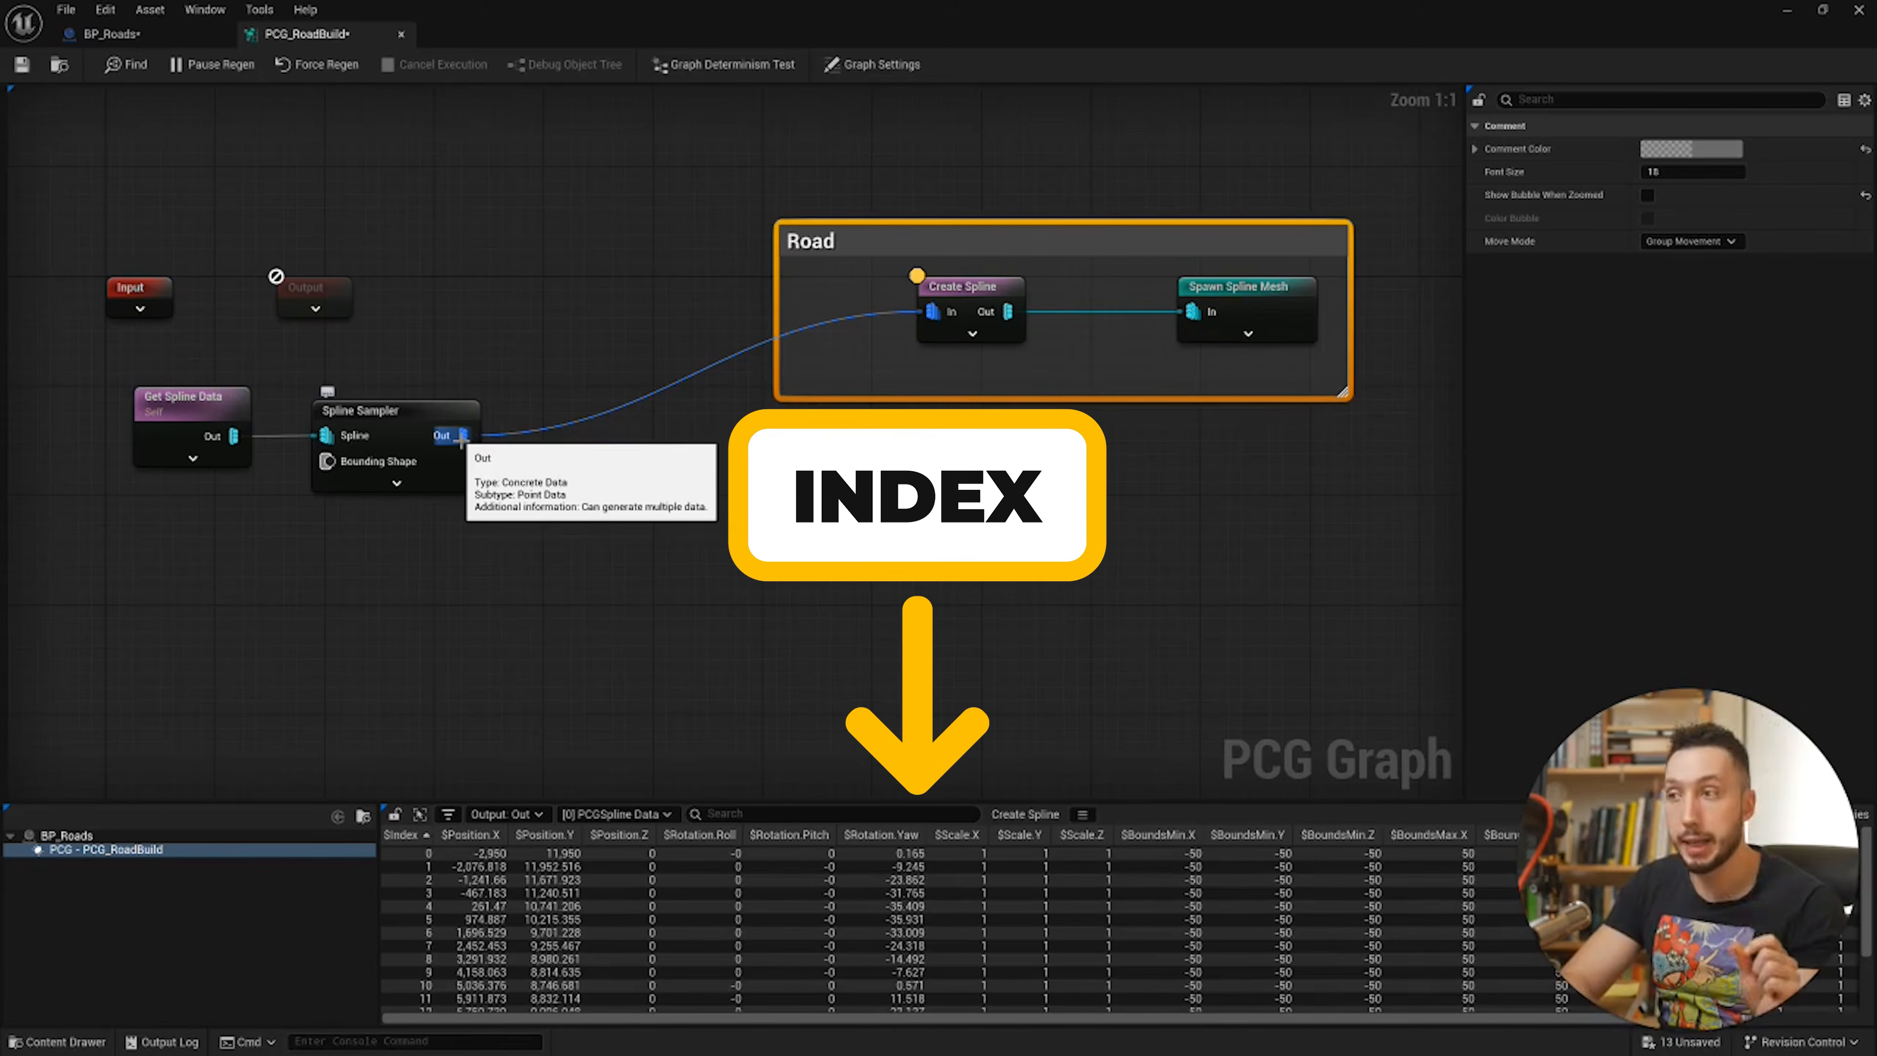
Step: Inspect the Spline Sampler's output and review the point indices through to the last row
left_click(436, 422)
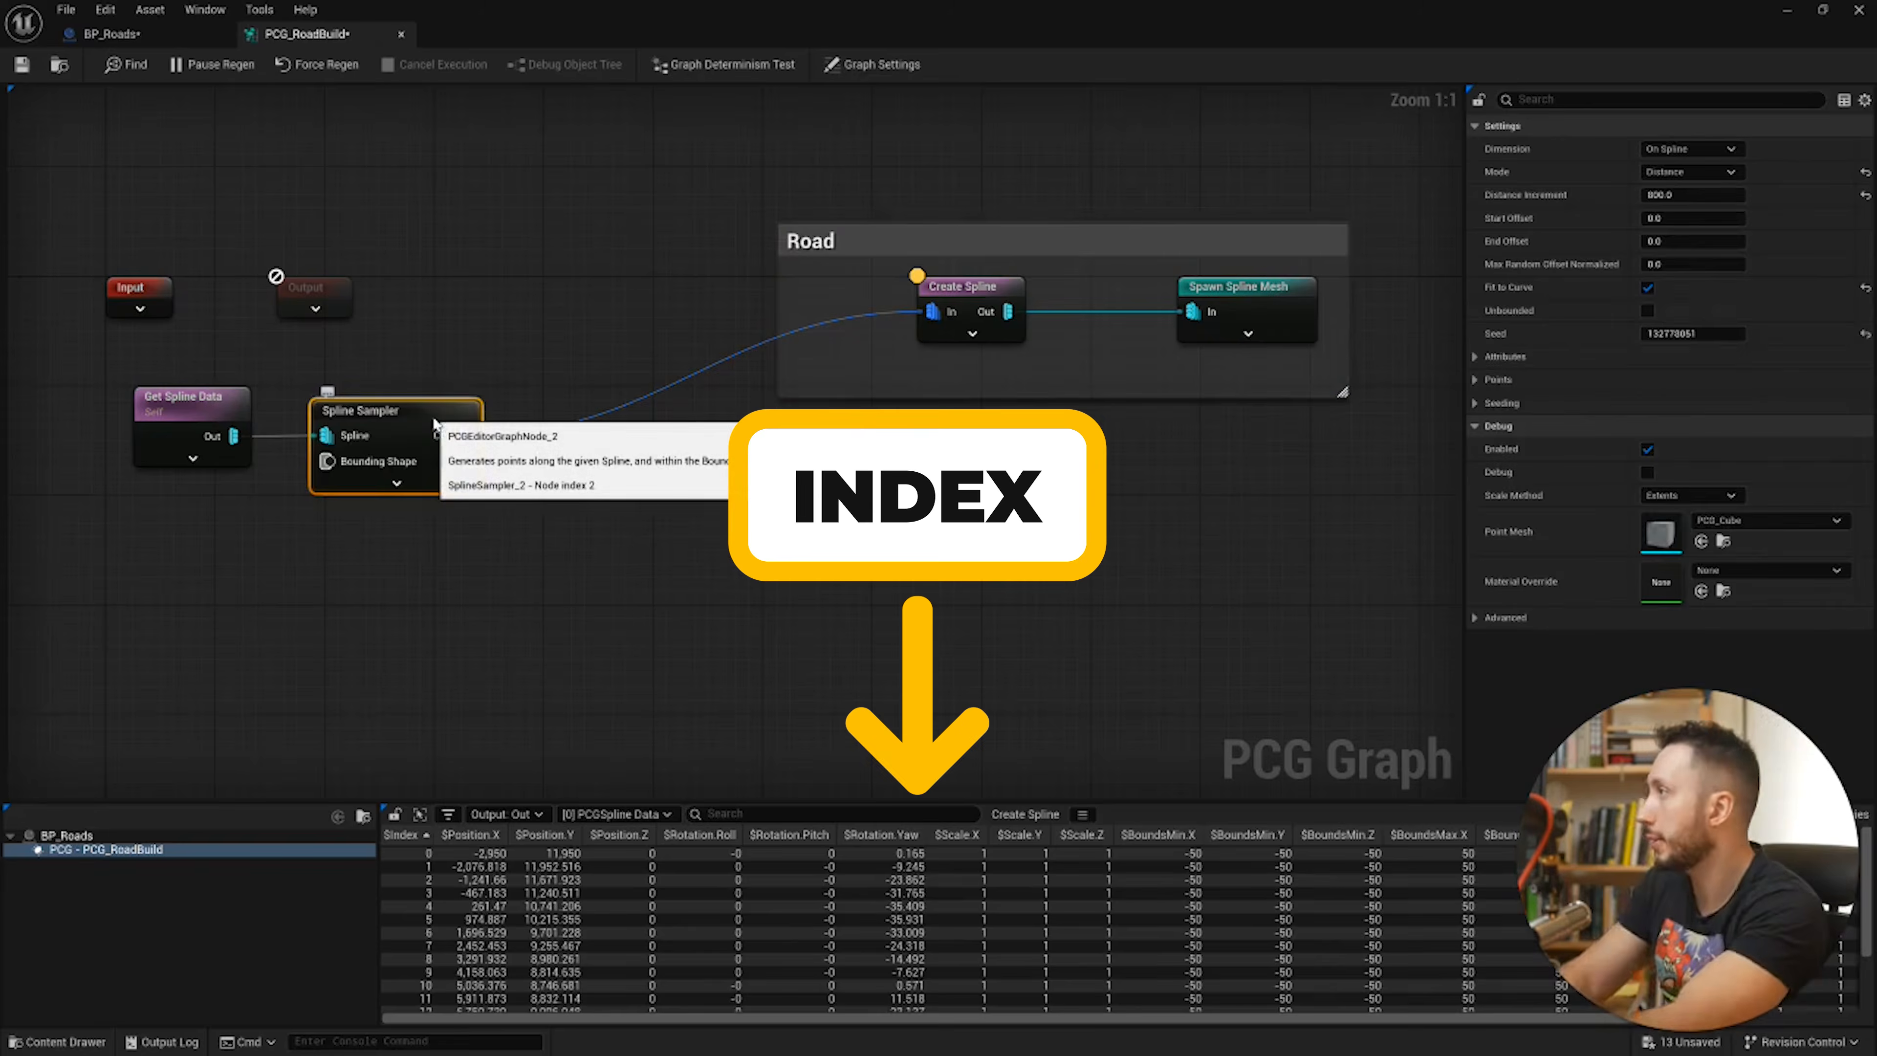
key("a")
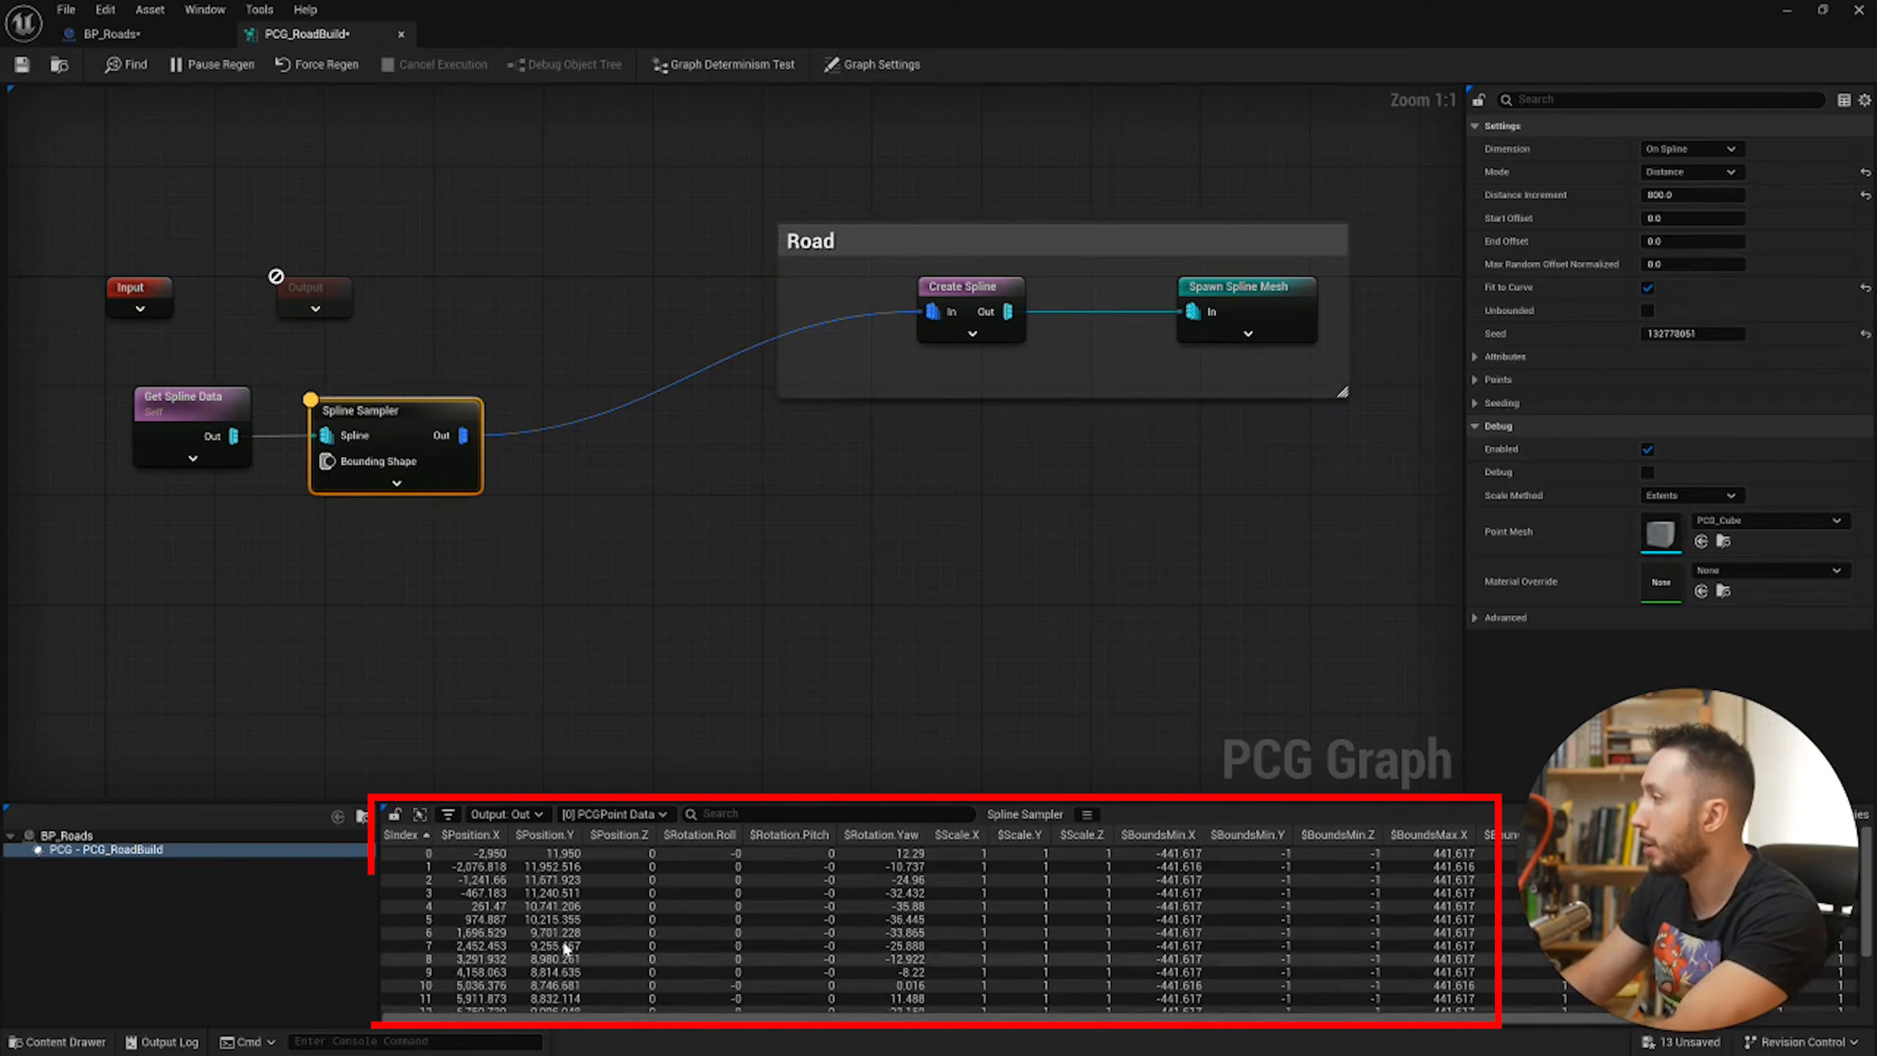
scroll(564, 948, "down", 4)
scroll(449, 993, "down", 2)
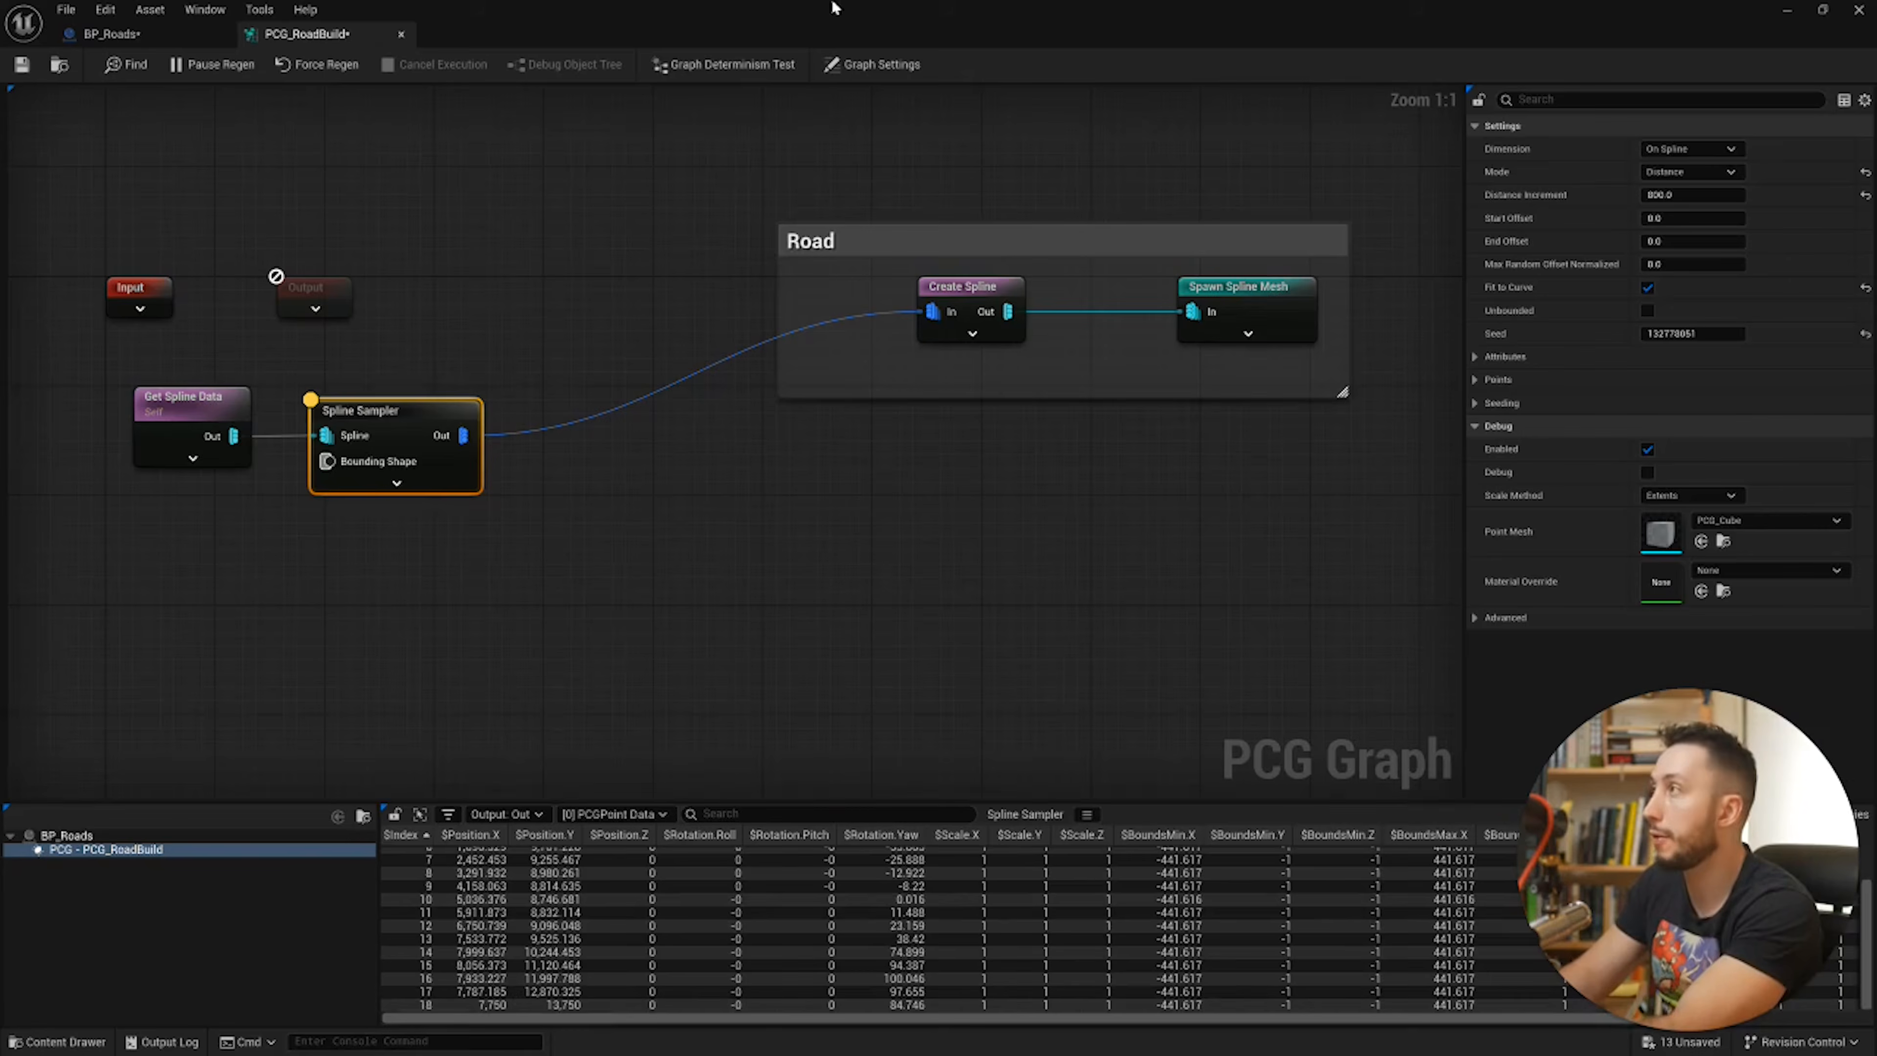
Step: Lengthen the BP_Roads road in the level by moving its spline end point outward about 2,450 units
left_click_drag(833, 11, 2, 392)
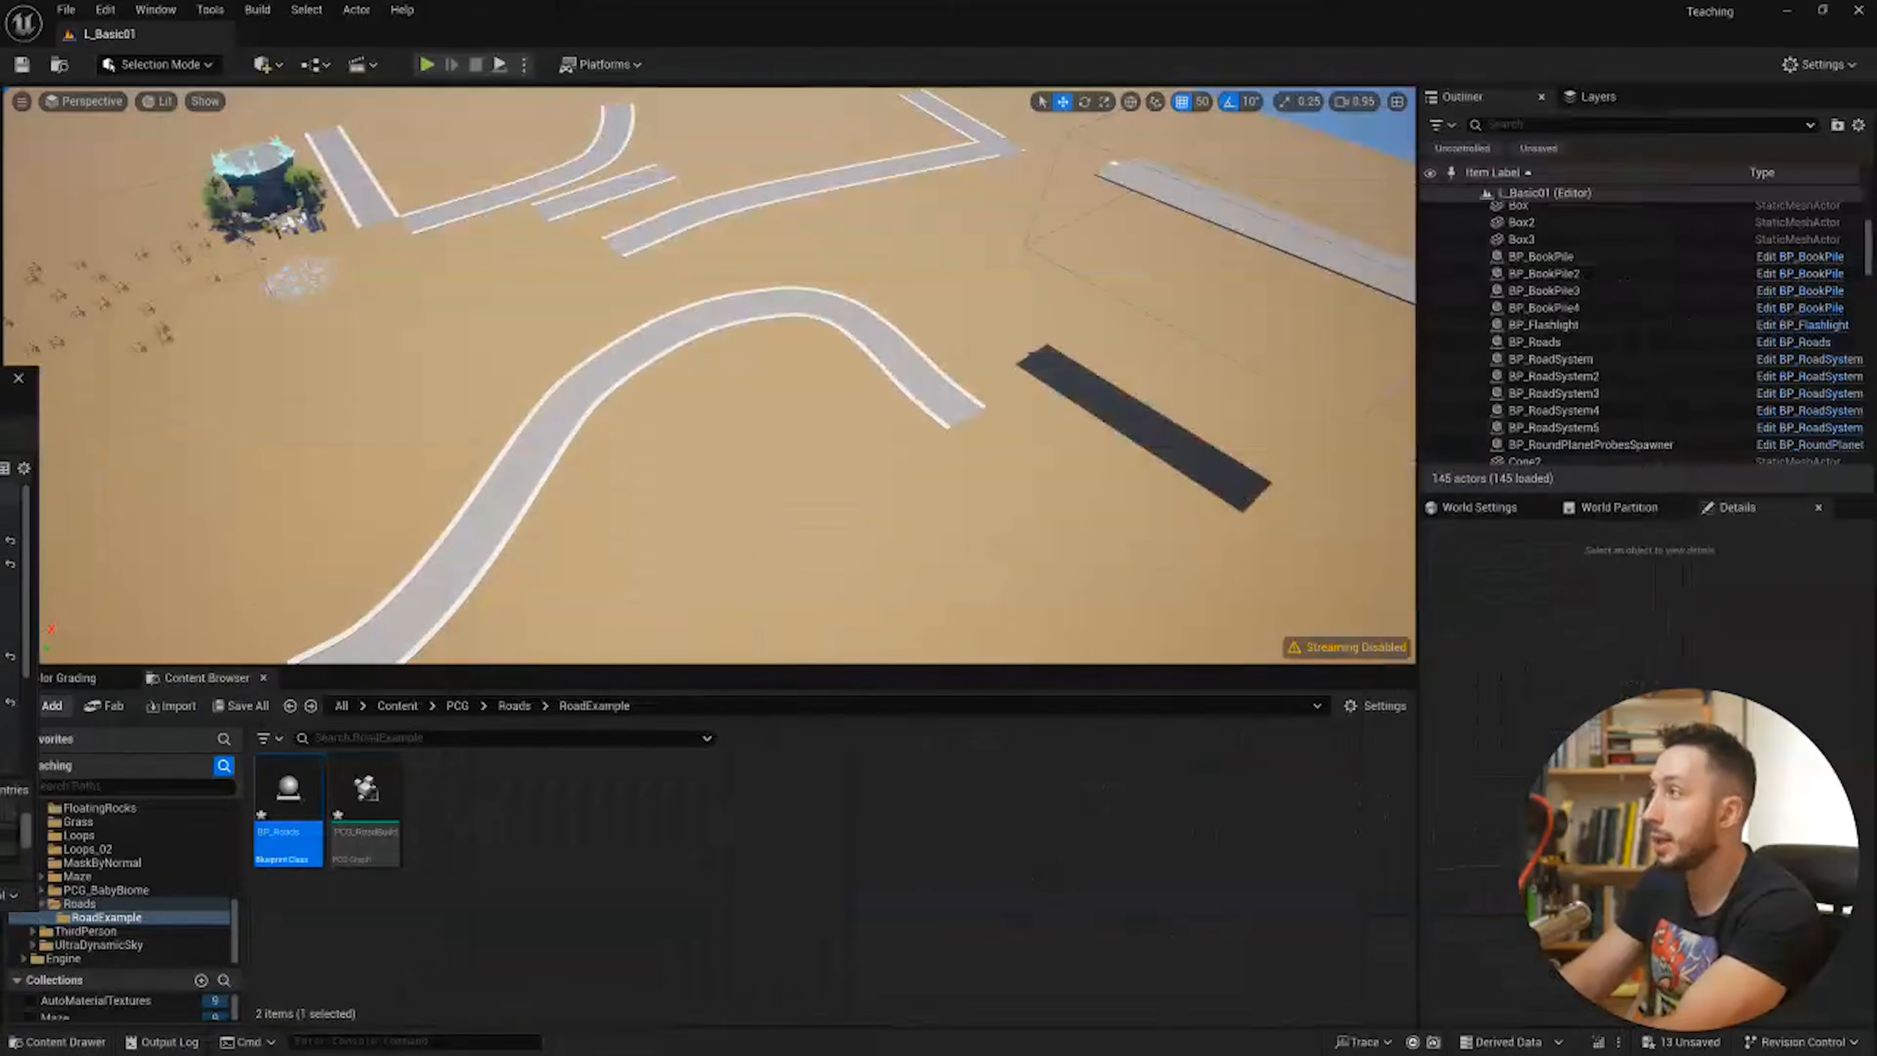
left_click(973, 421)
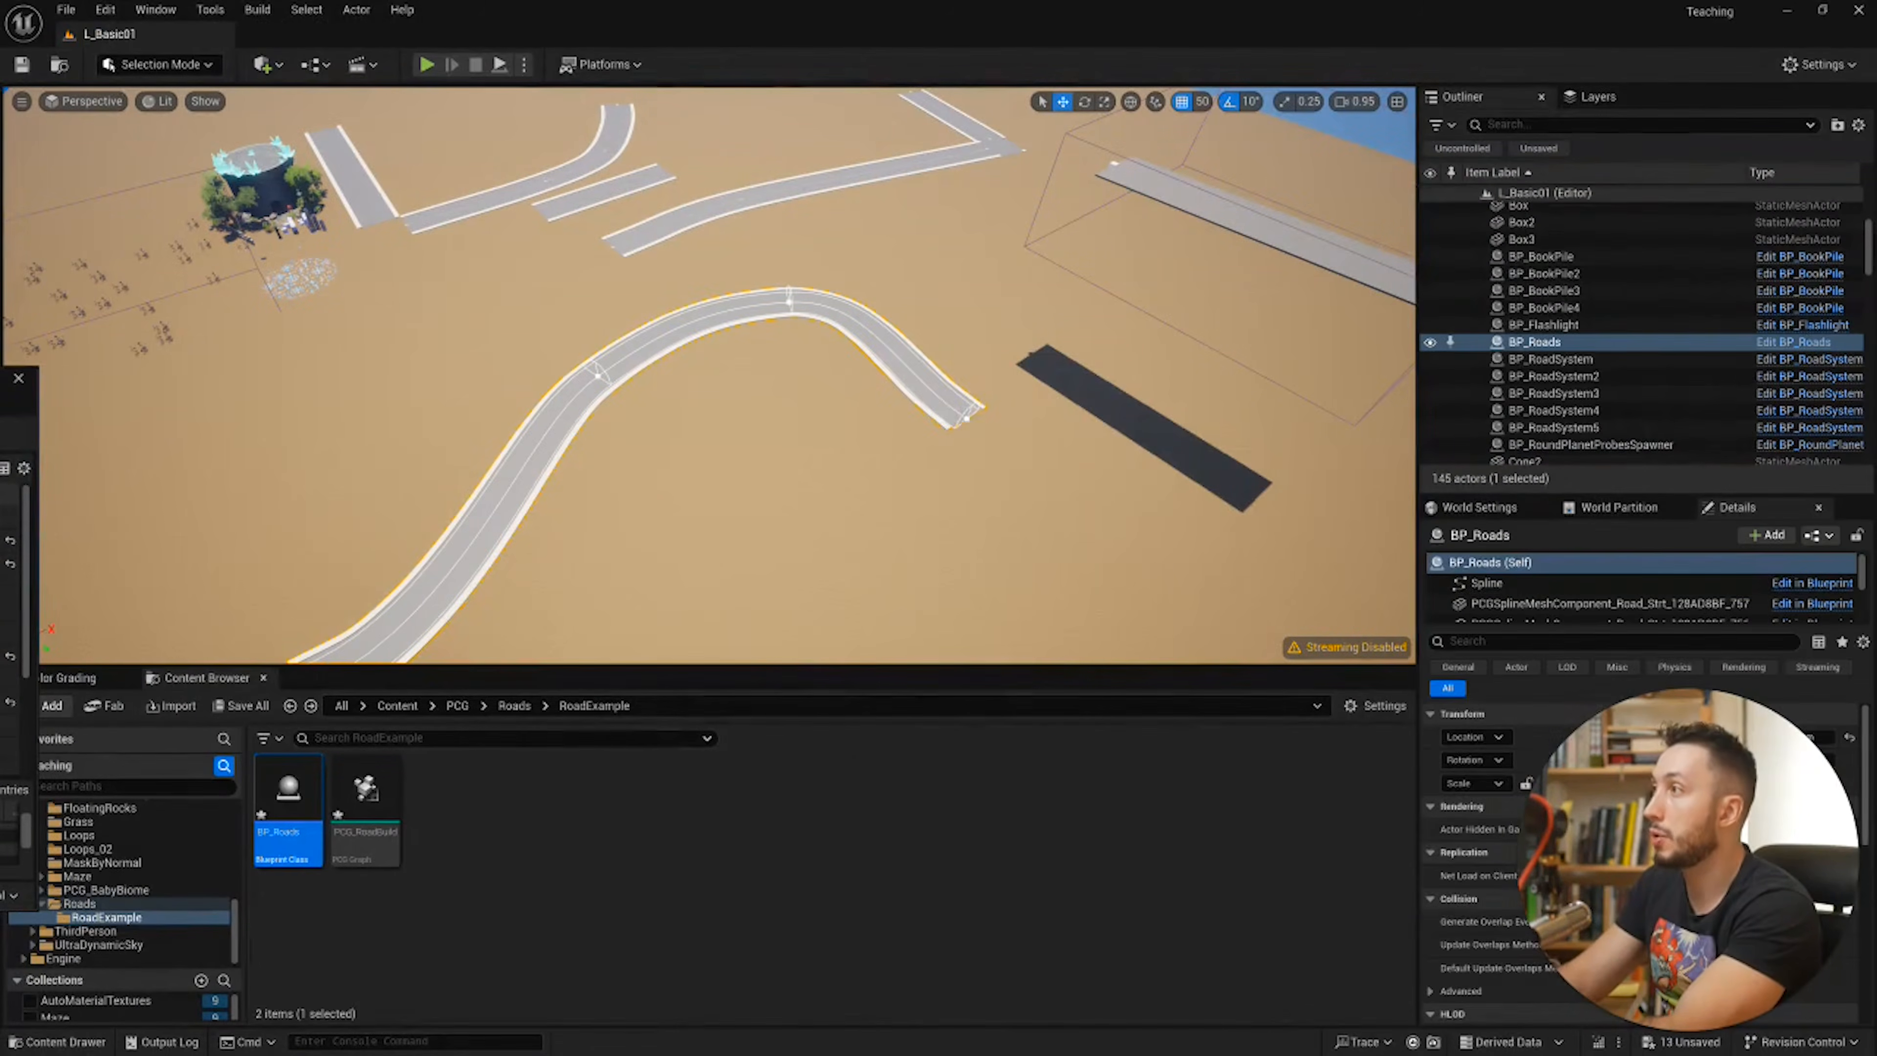
left_click(970, 418)
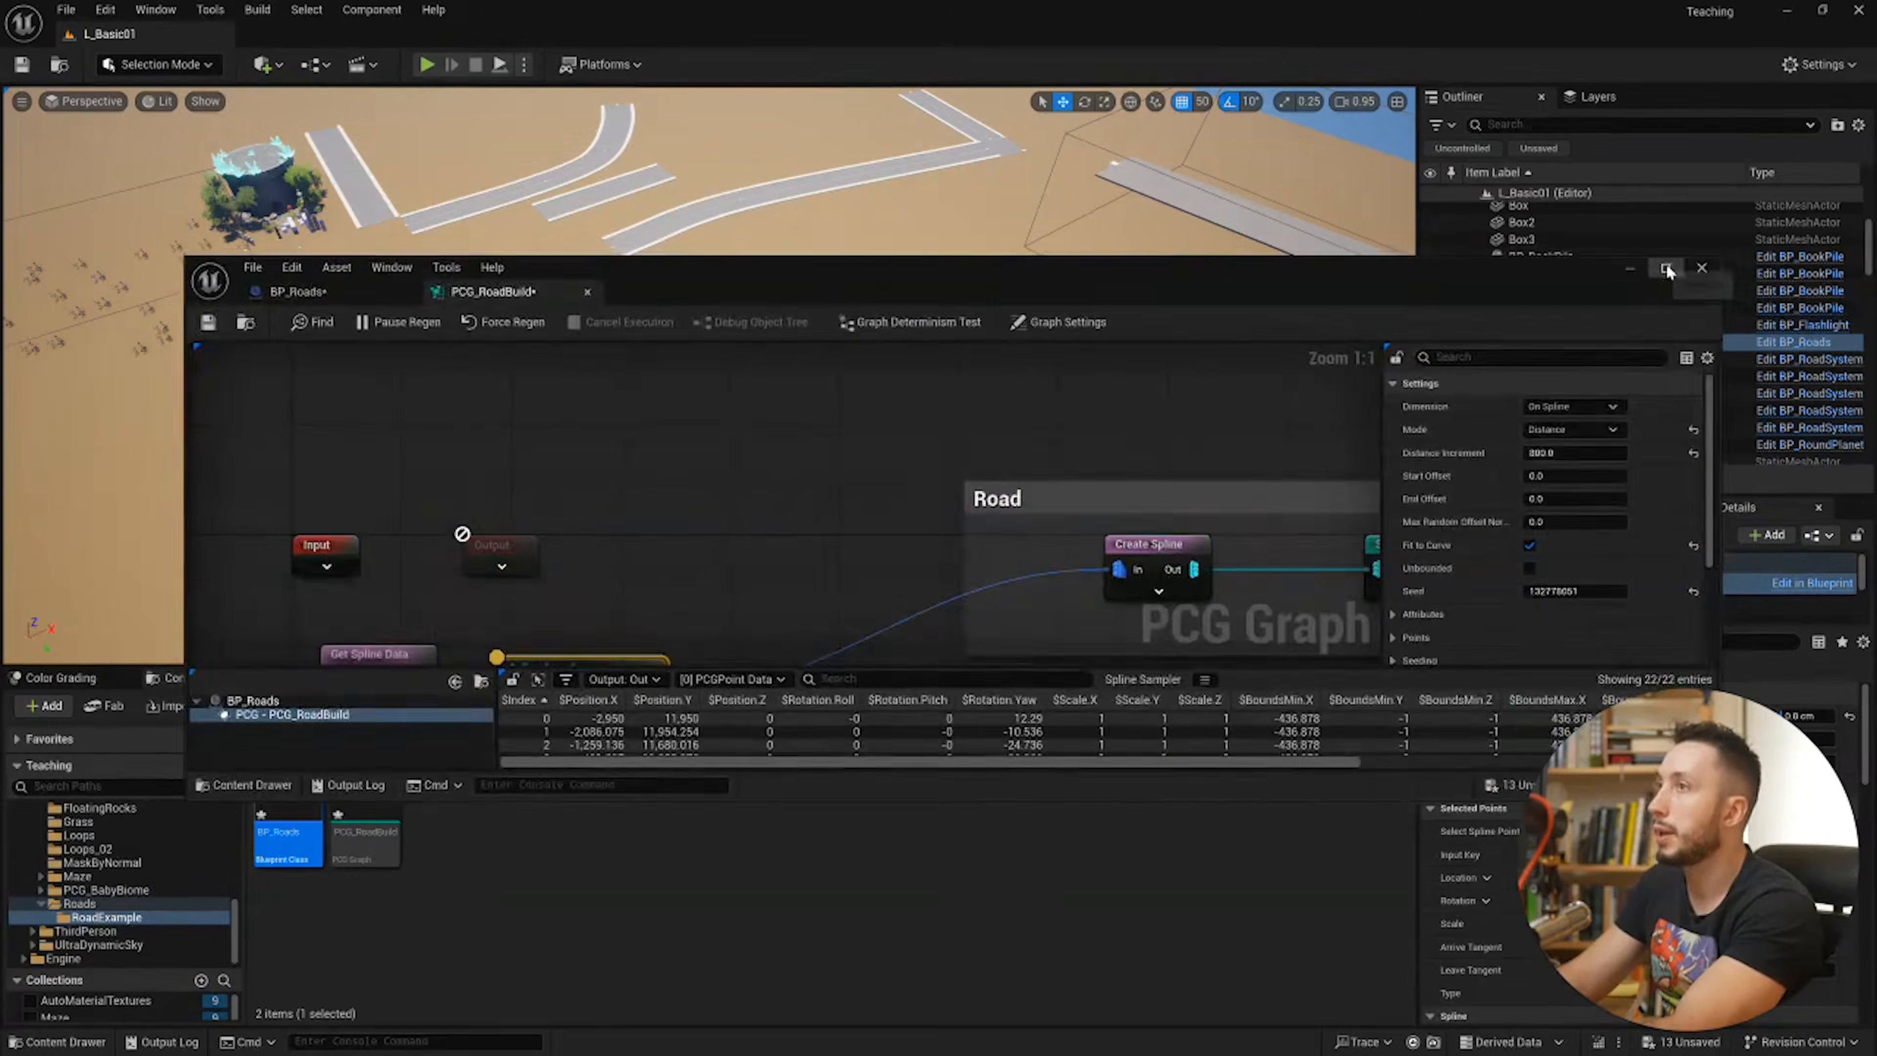
Step: Review the first and last point indices of the lengthened road in the Spline Sampler's output data
left_click(1669, 270)
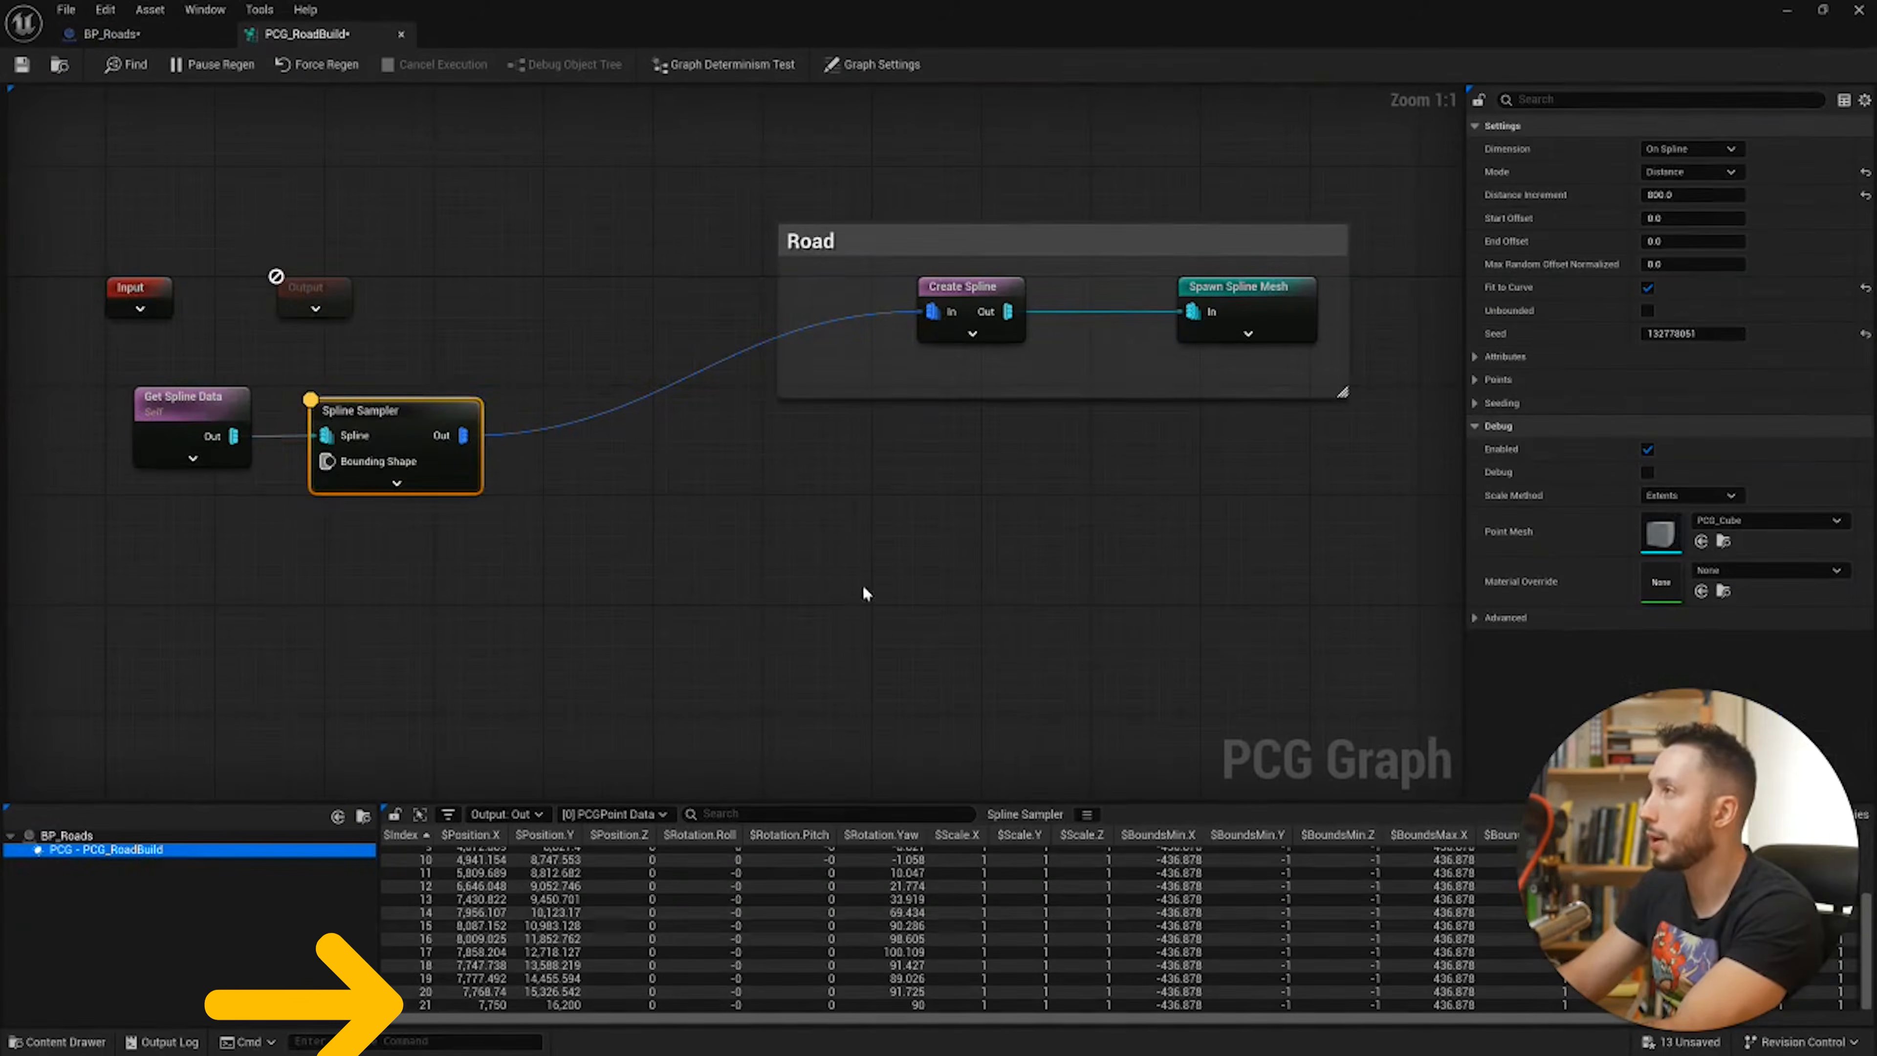
right_click_drag(862, 590, 921, 493)
scroll(507, 939, "up", 4)
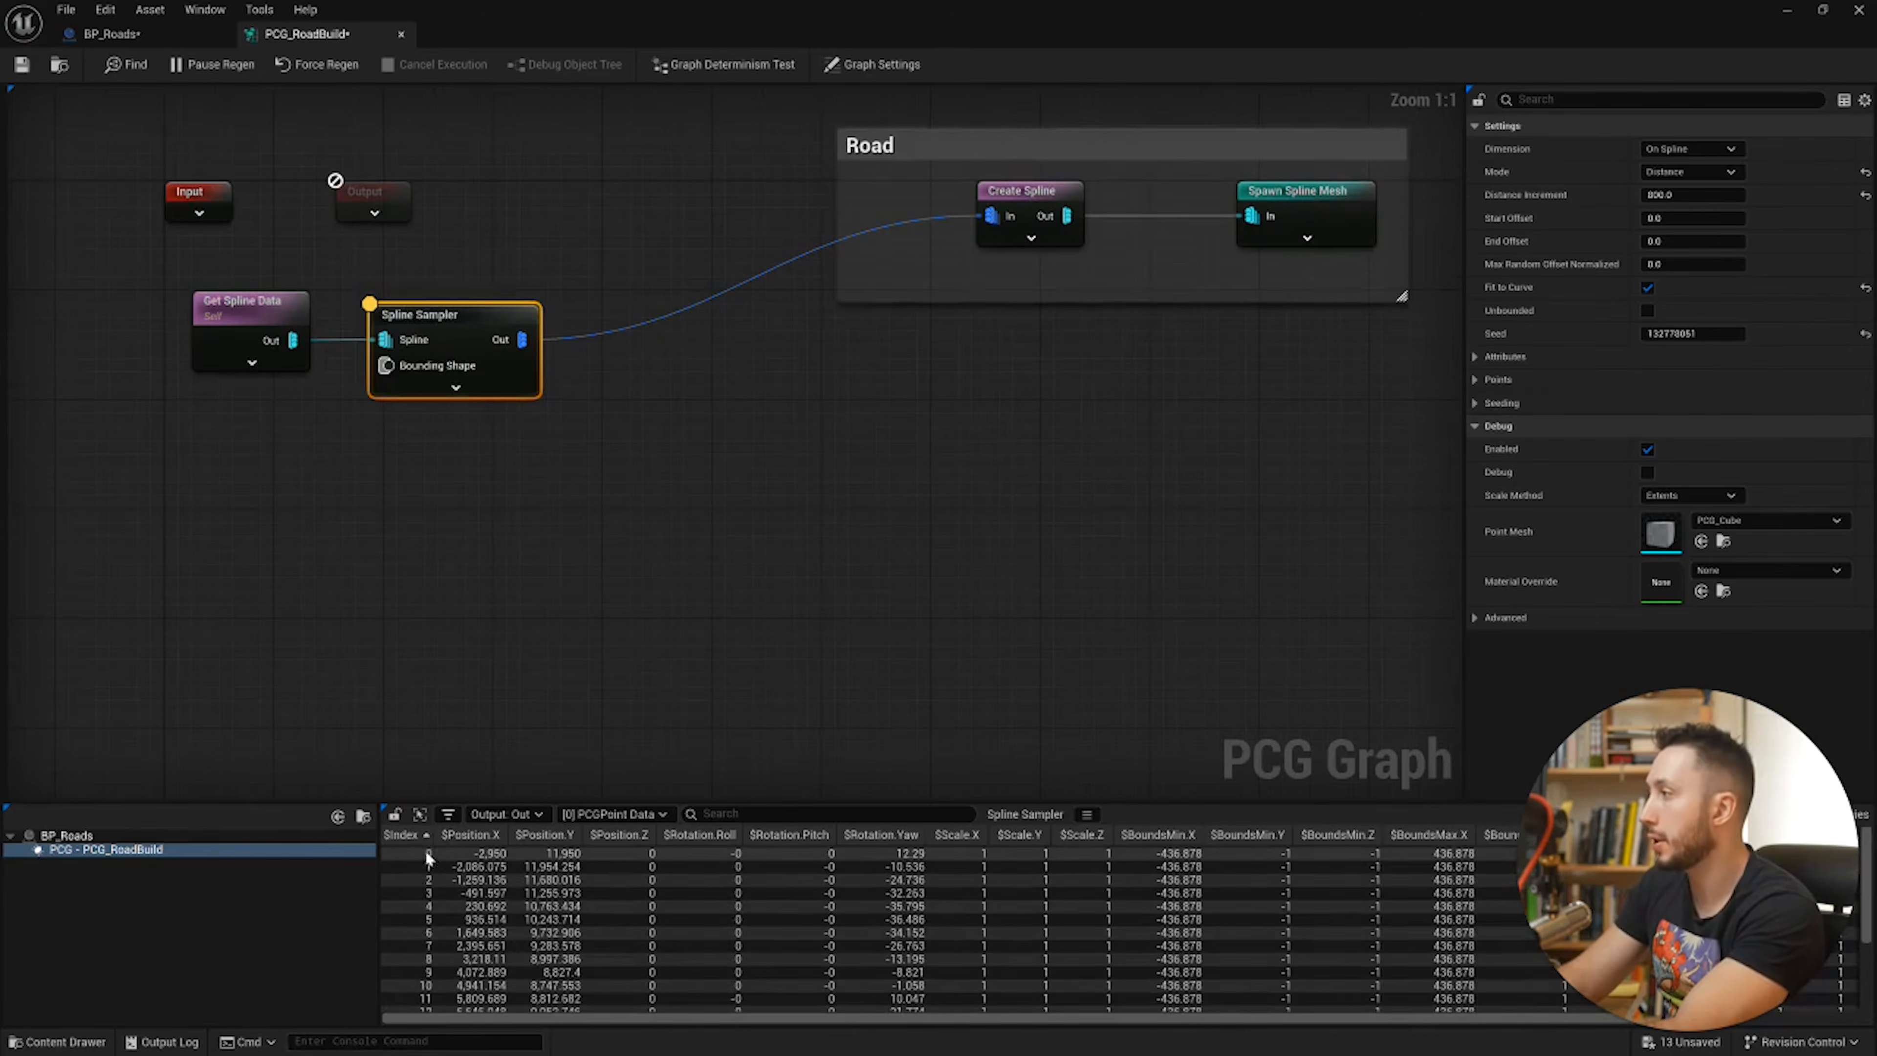
left_click_drag(378, 854, 256, 855)
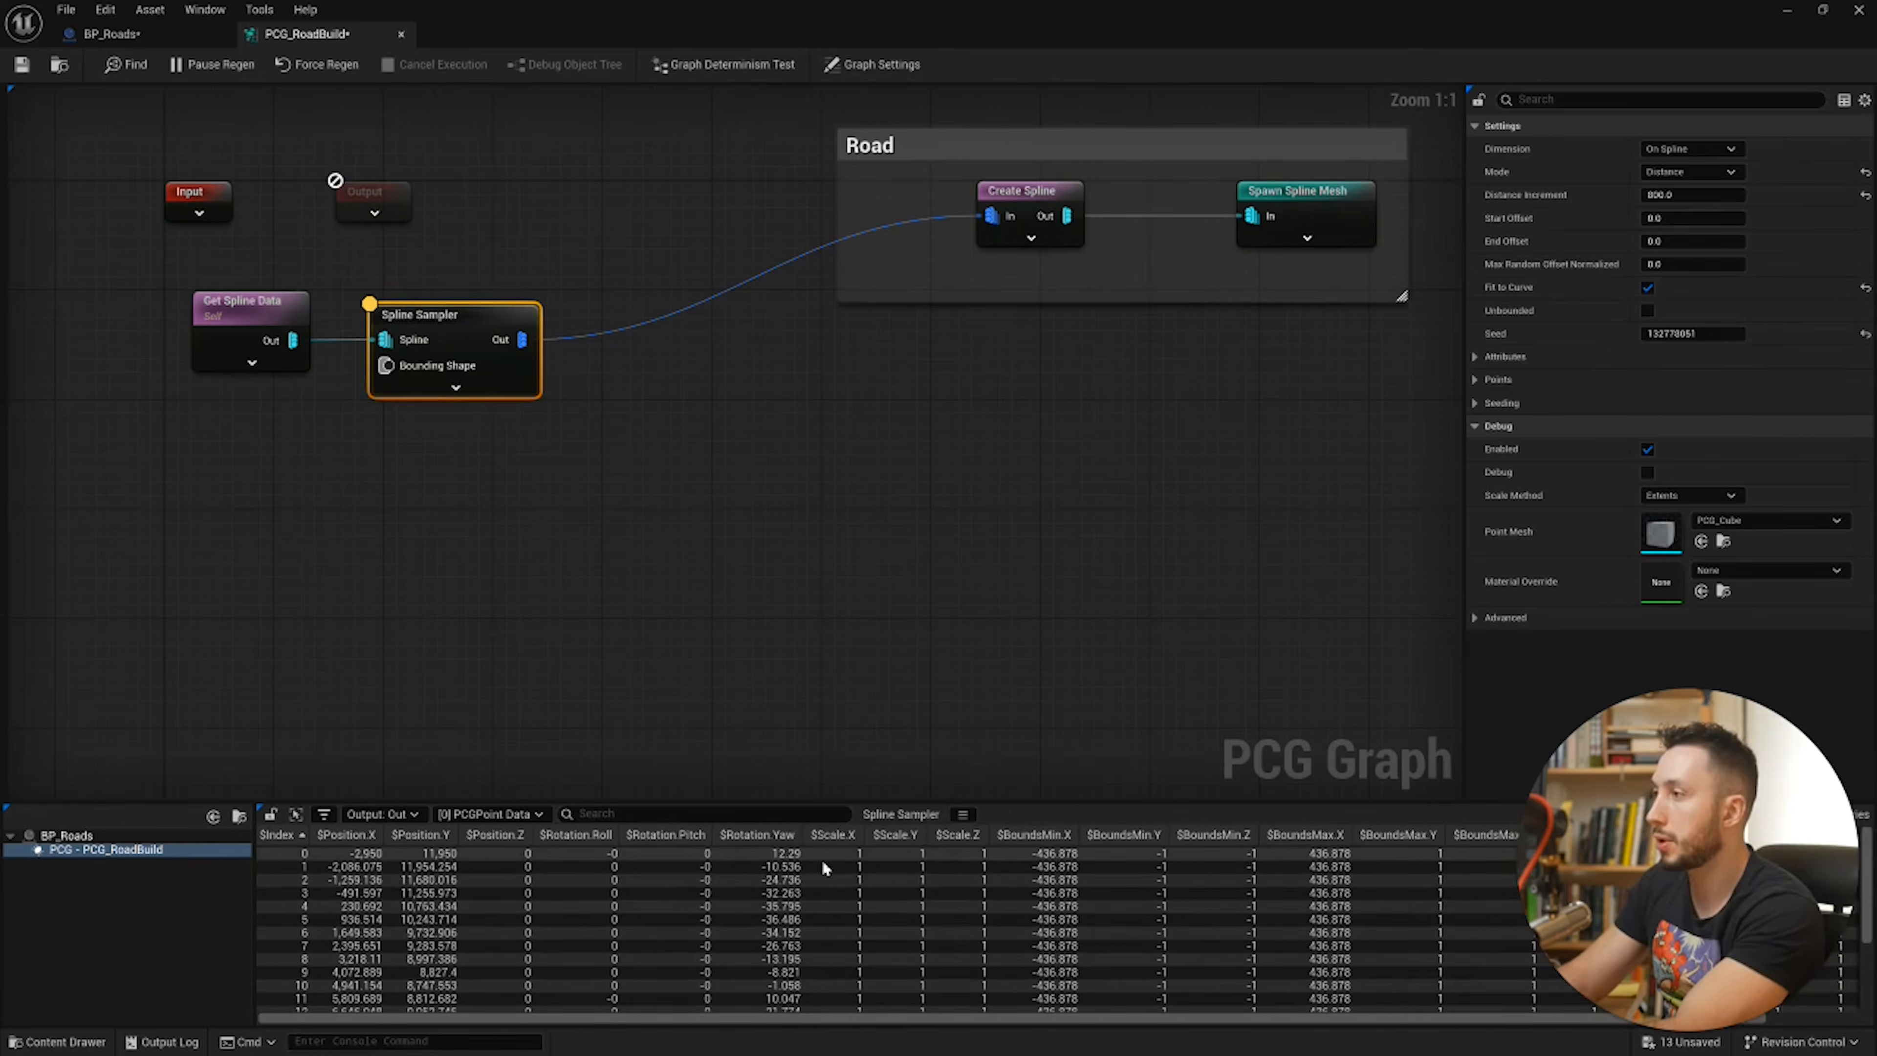
scroll(569, 905, "down", 3)
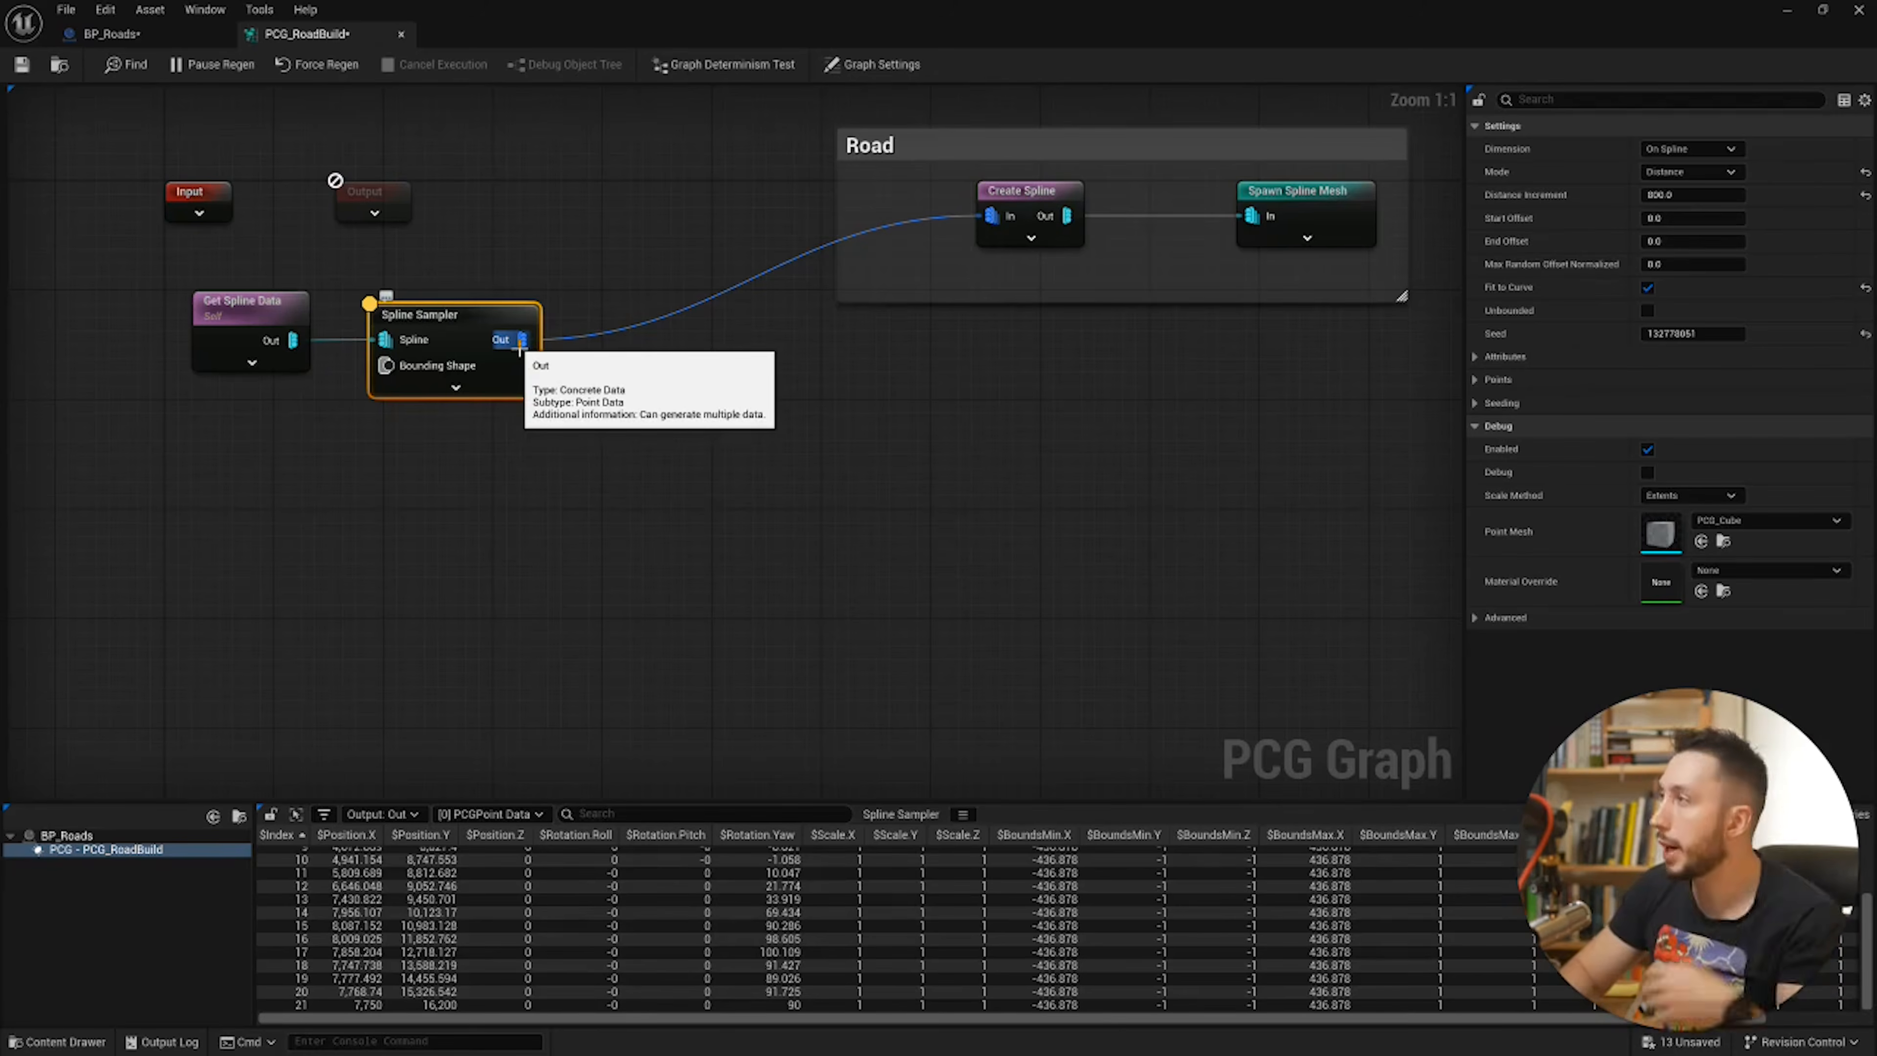
Step: Add an Attribute Select node below the road branch, fed by the Spline Sampler's output
right_click_drag(520, 347, 495, 253)
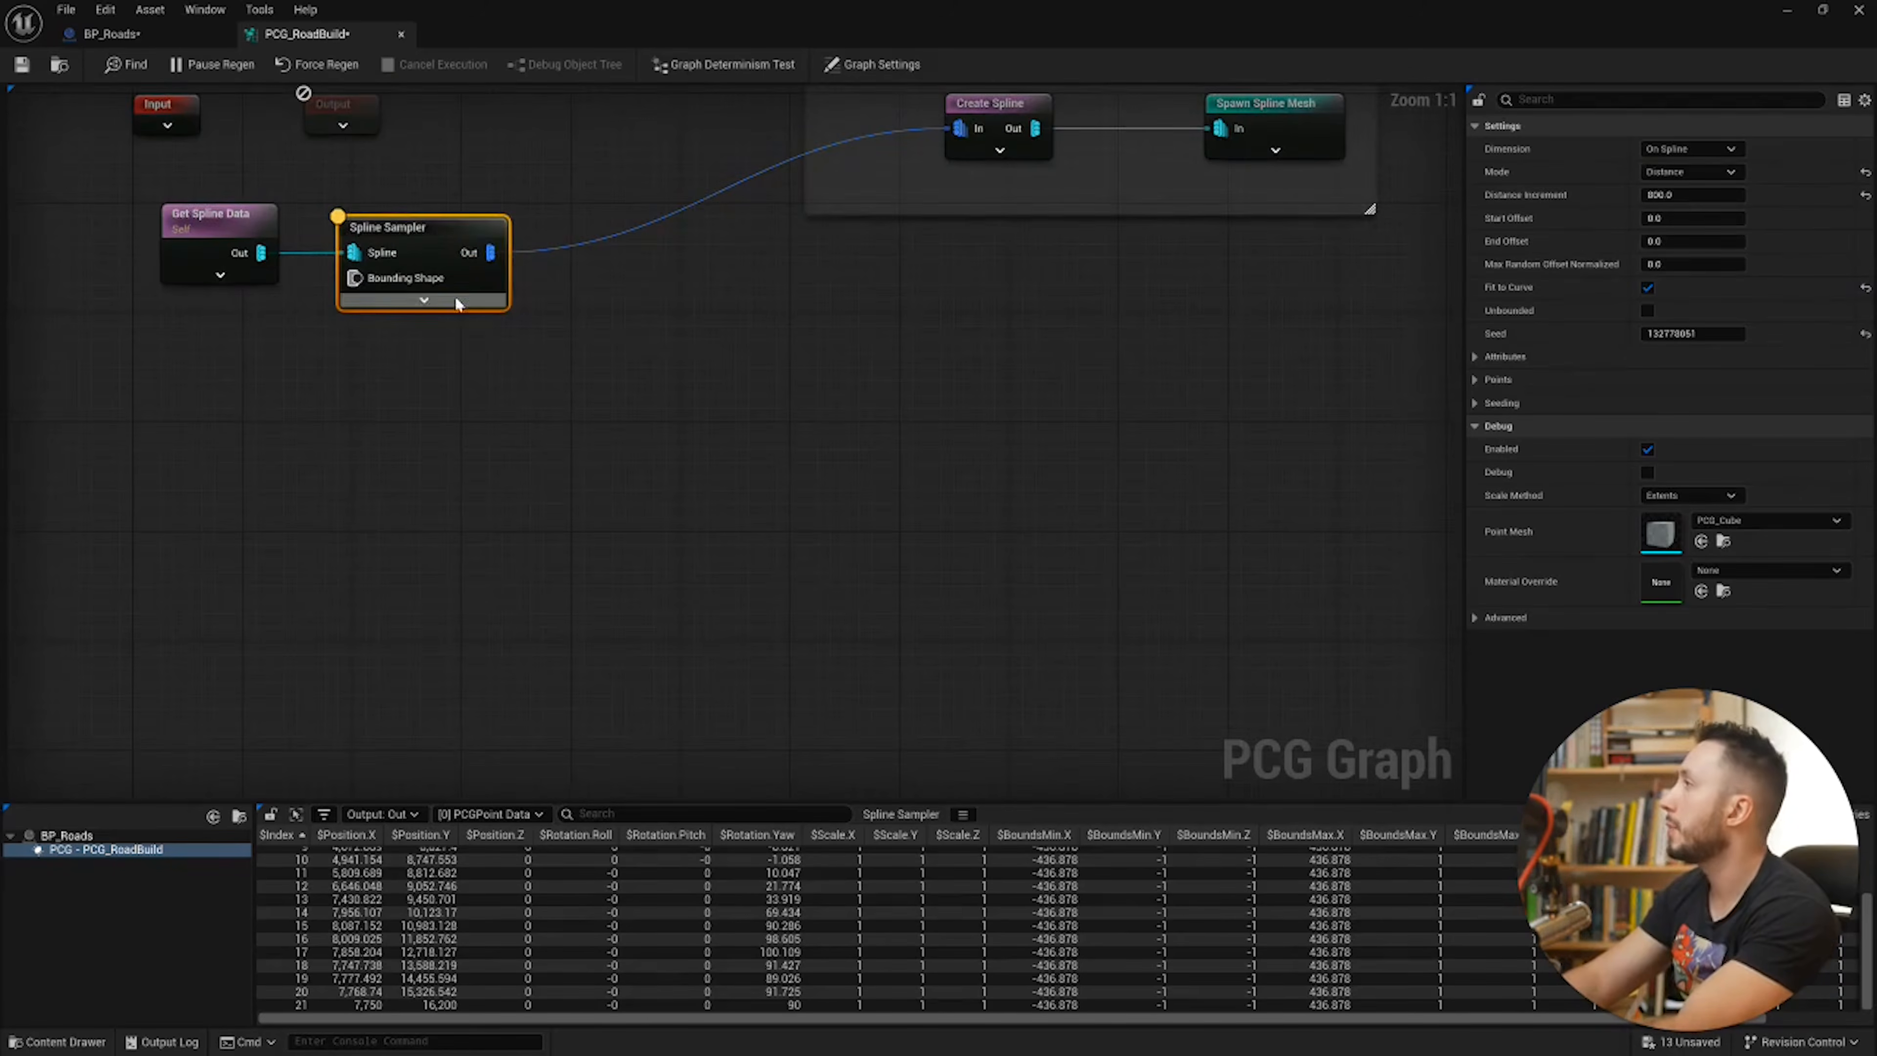
left_click_drag(496, 253, 589, 388)
type("a")
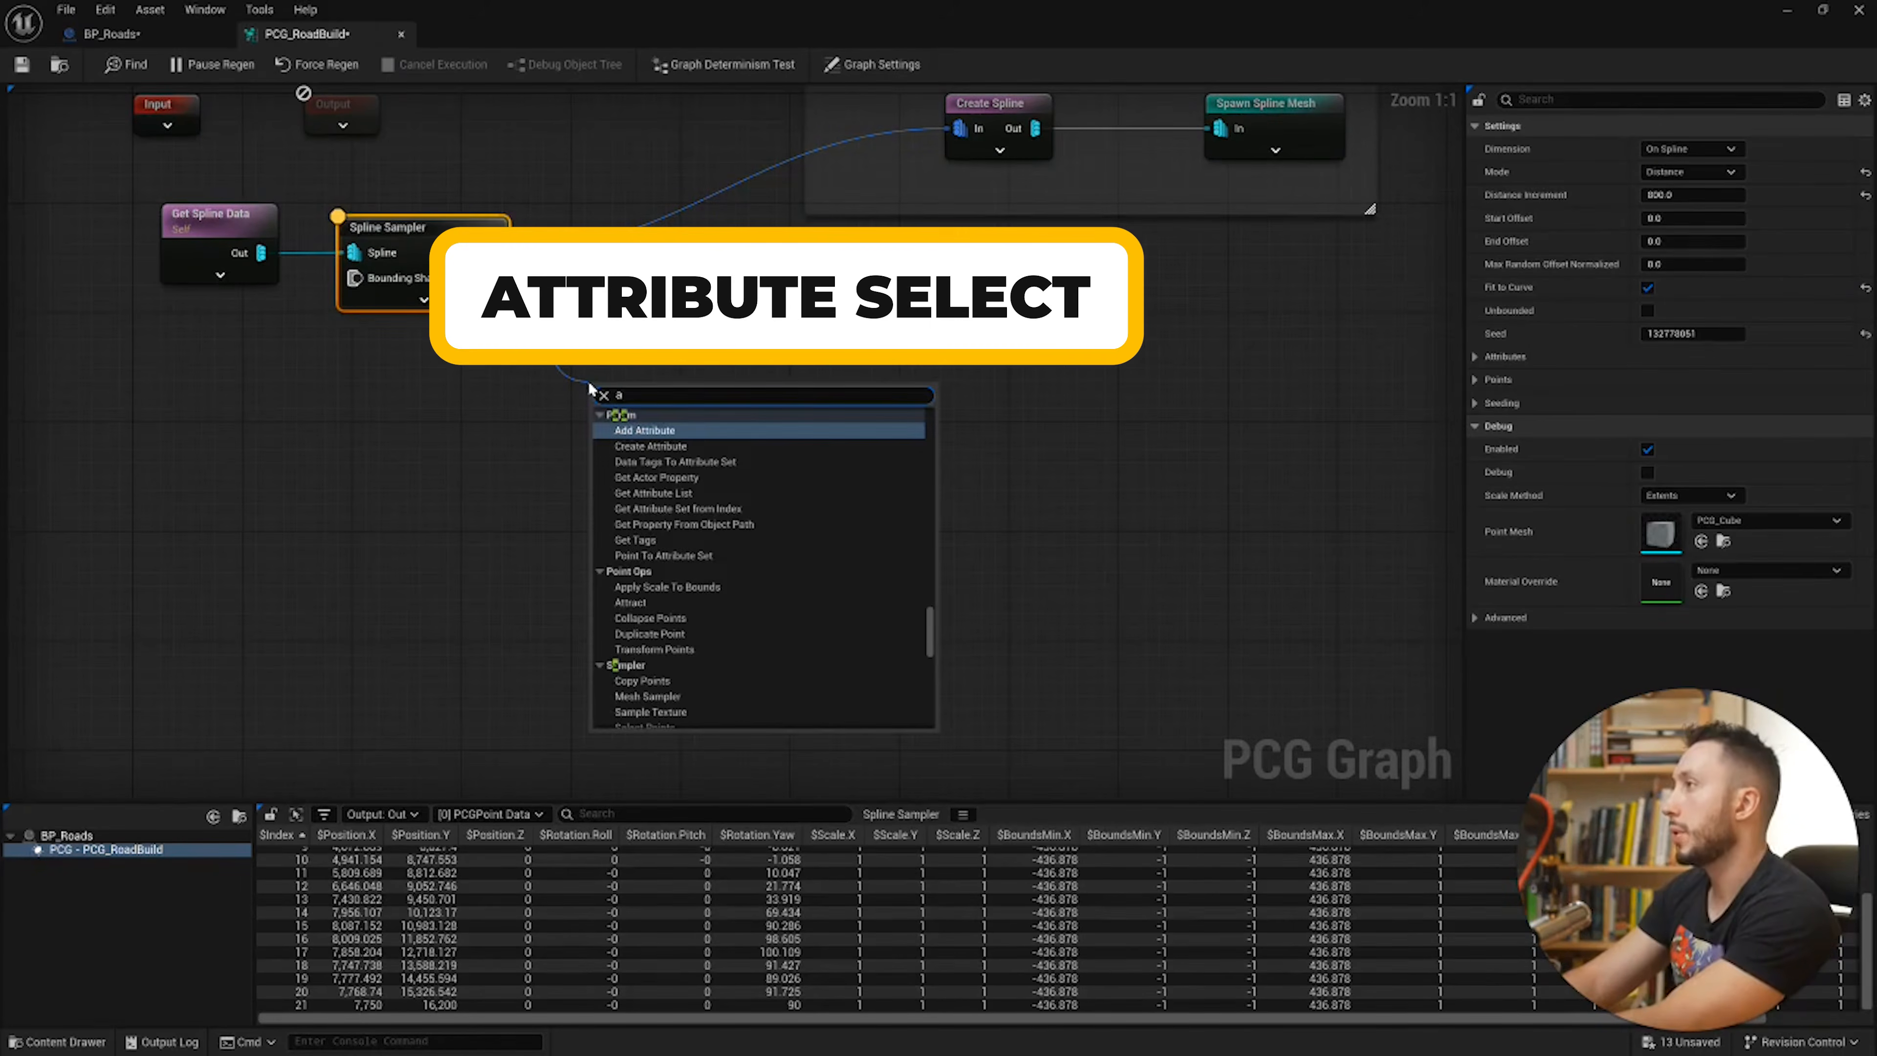
type("ttribute selec")
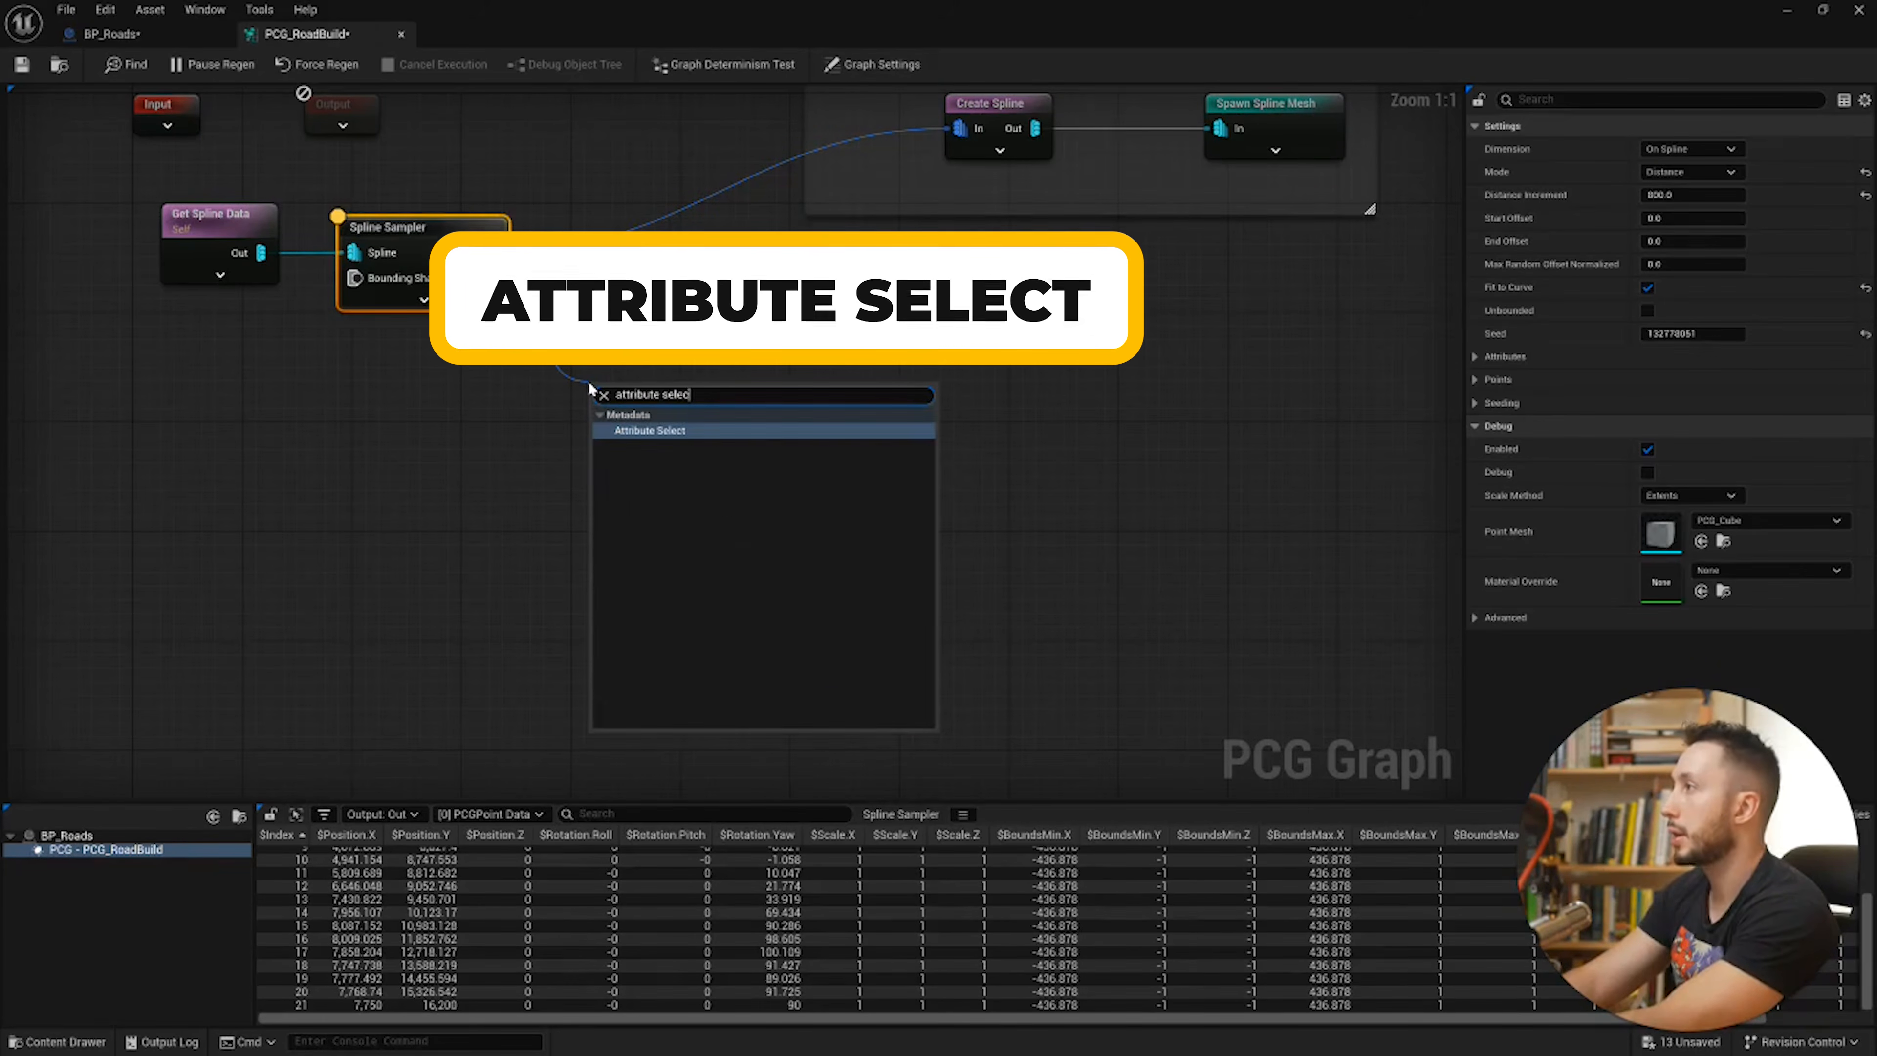
key("Return")
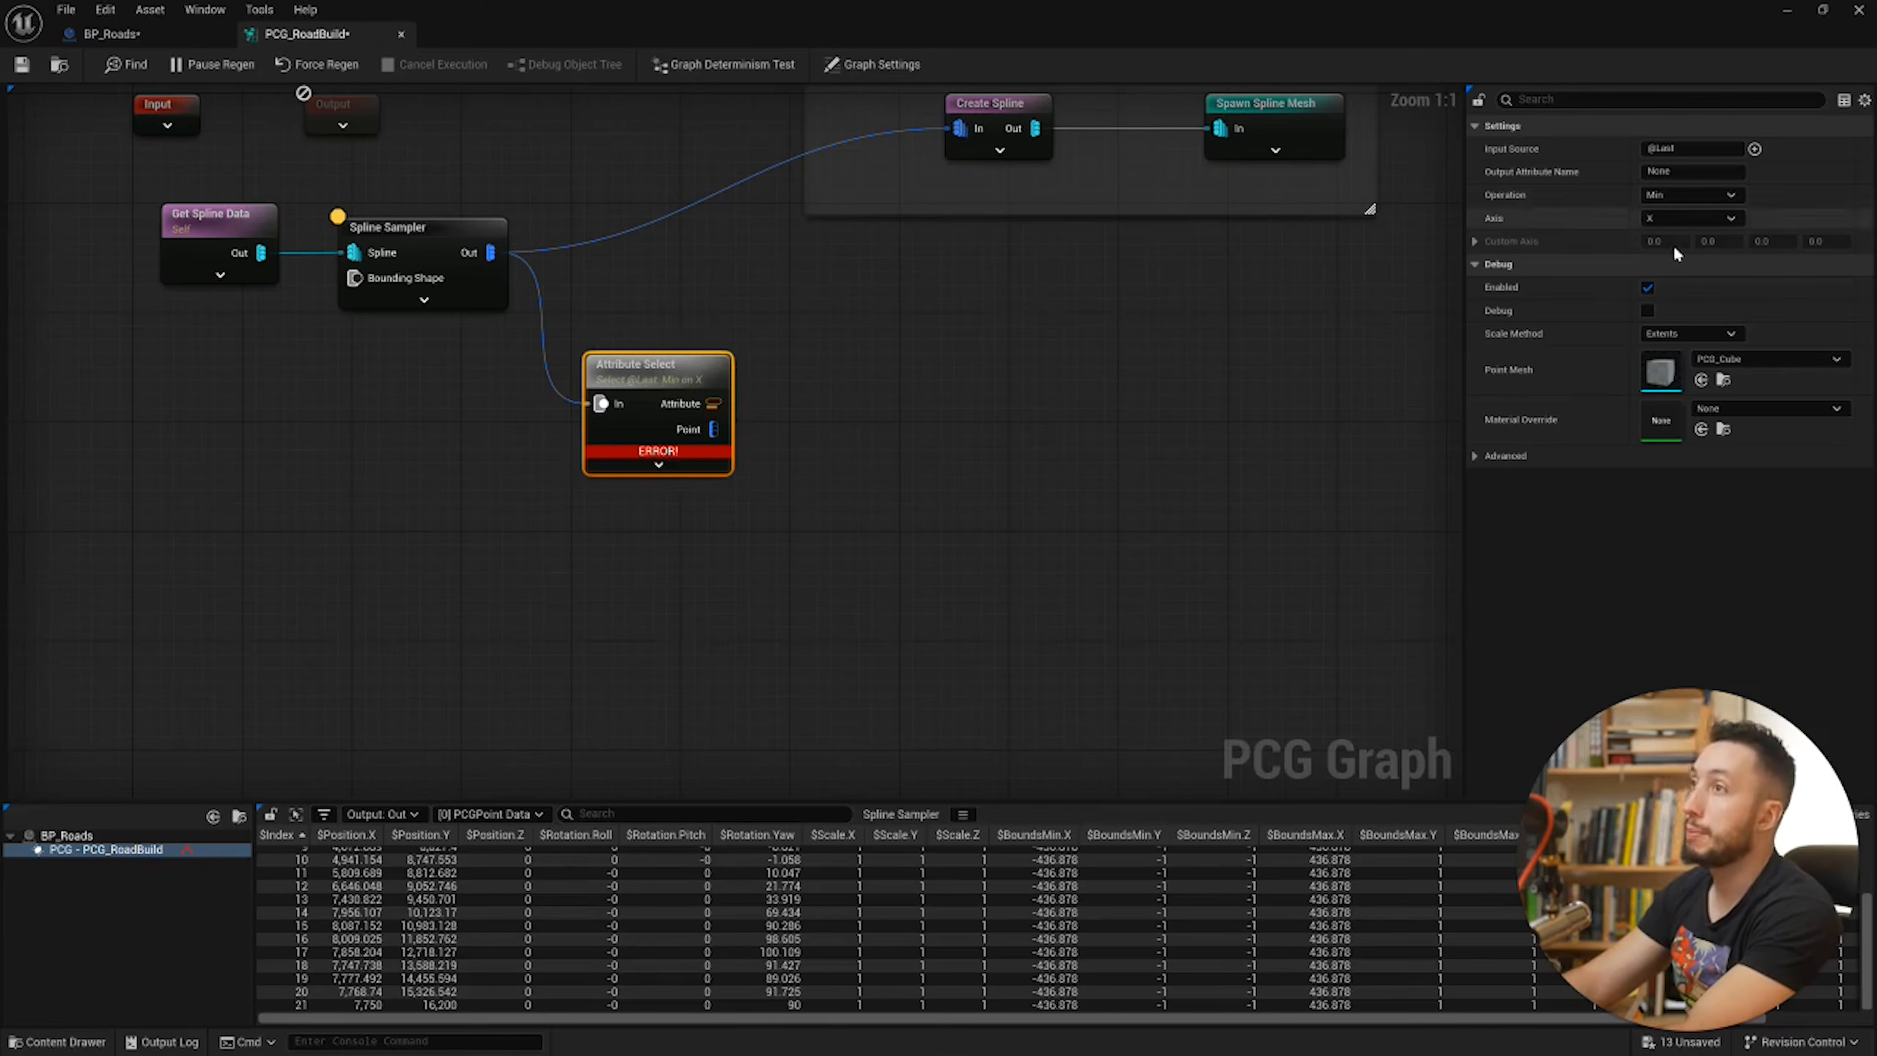
right_click_drag(945, 397, 972, 497)
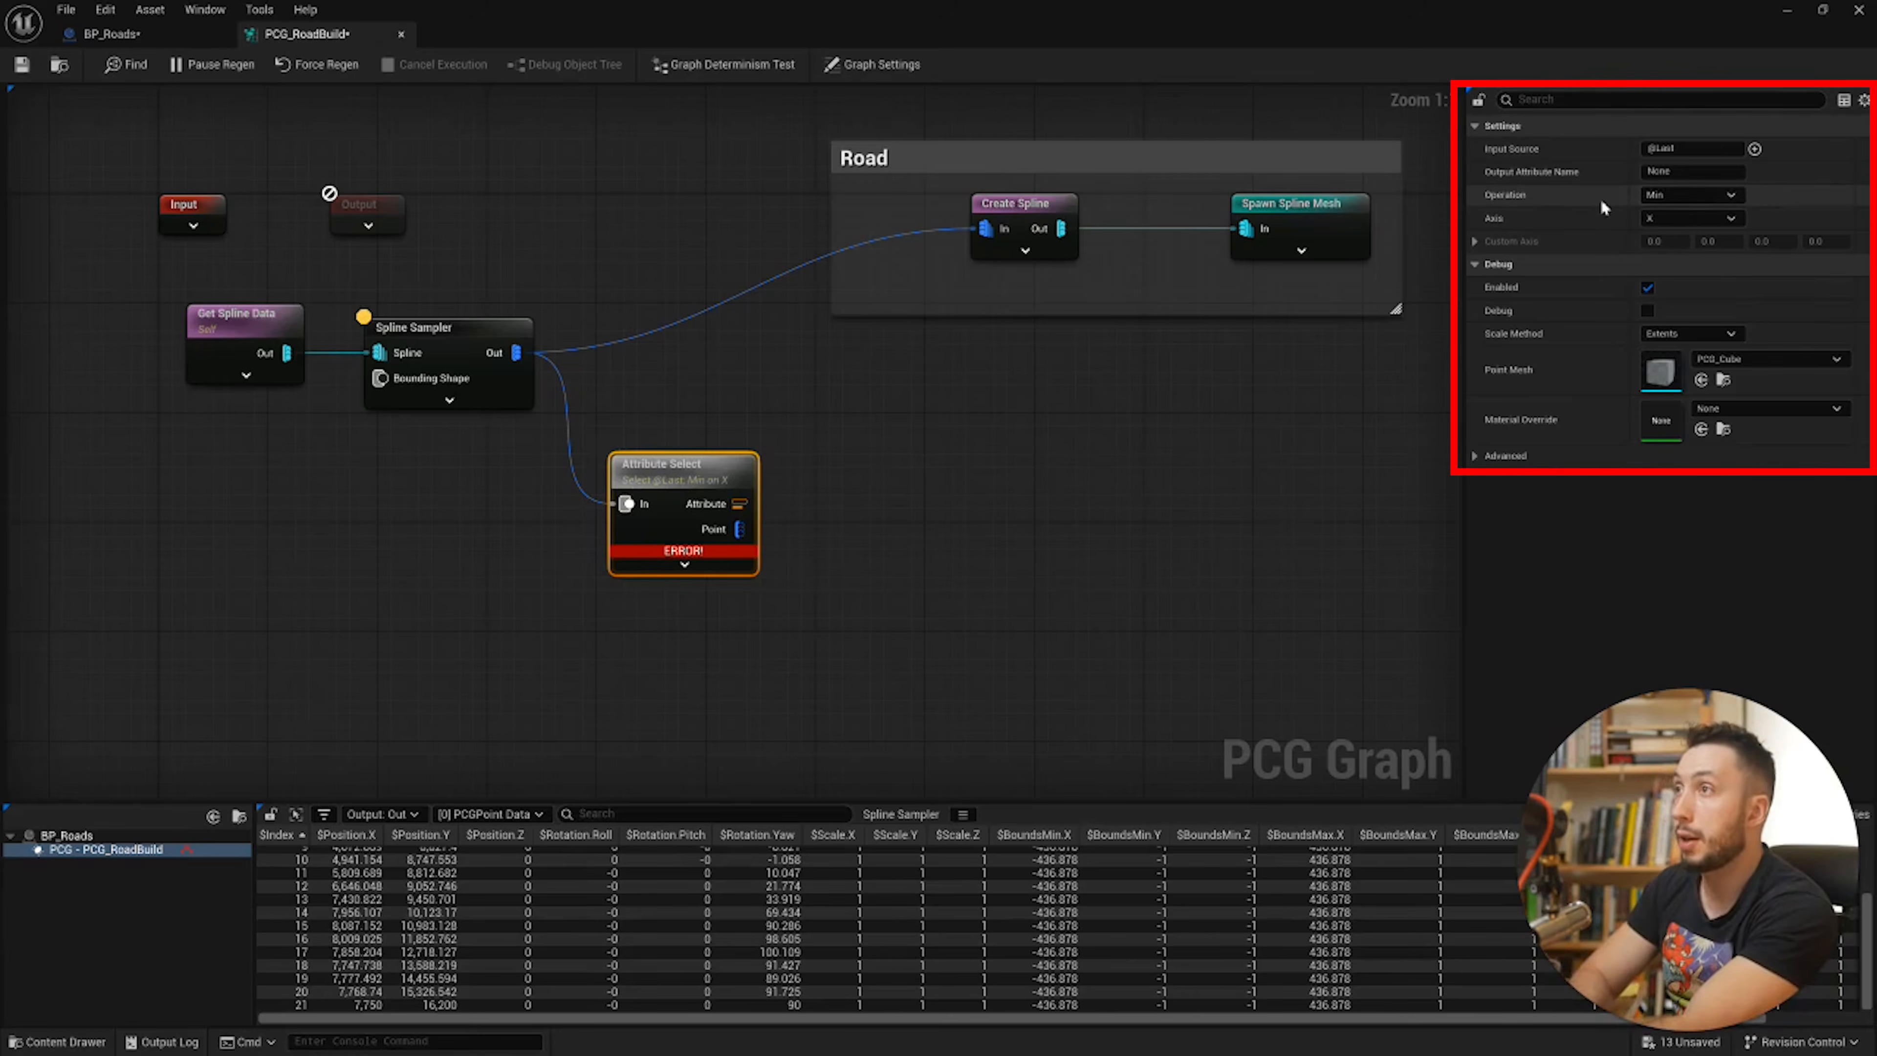
Step: Set the Attribute Select's operation to Max and its input source to the point property Index
left_click(1687, 195)
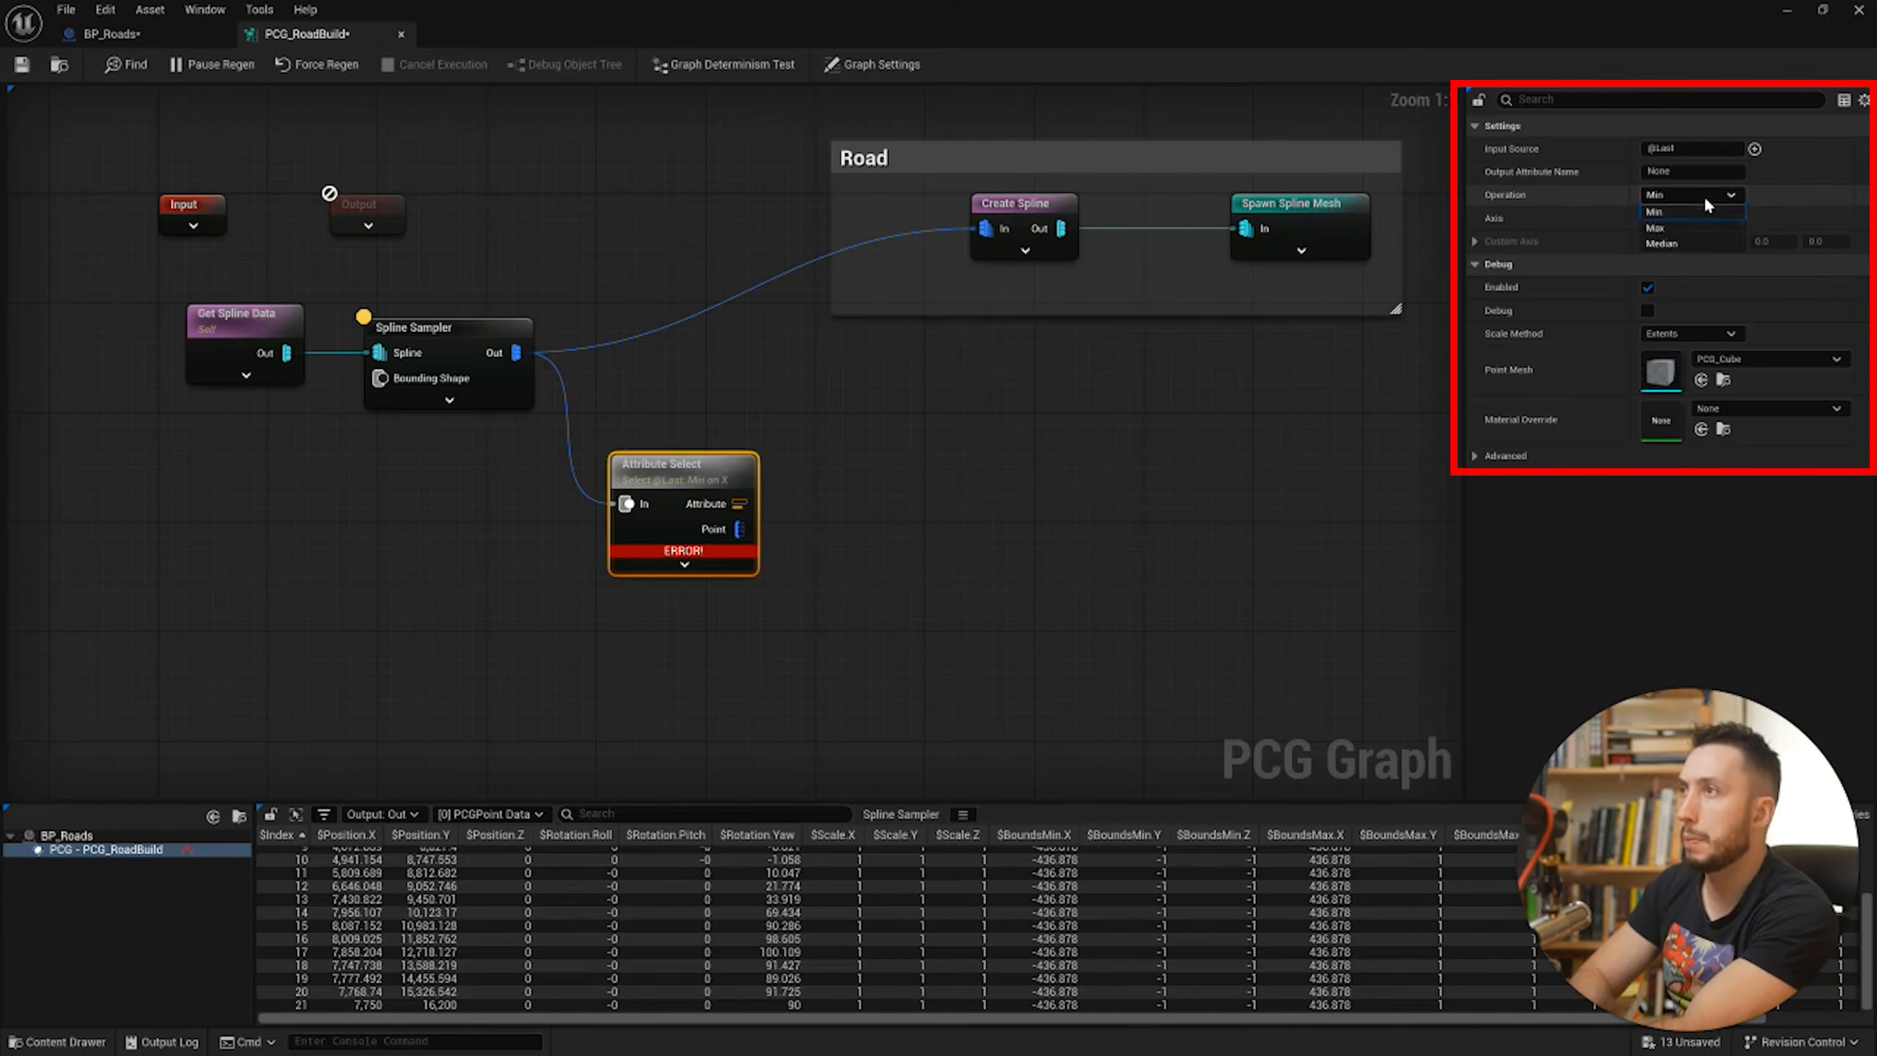
left_click(1684, 234)
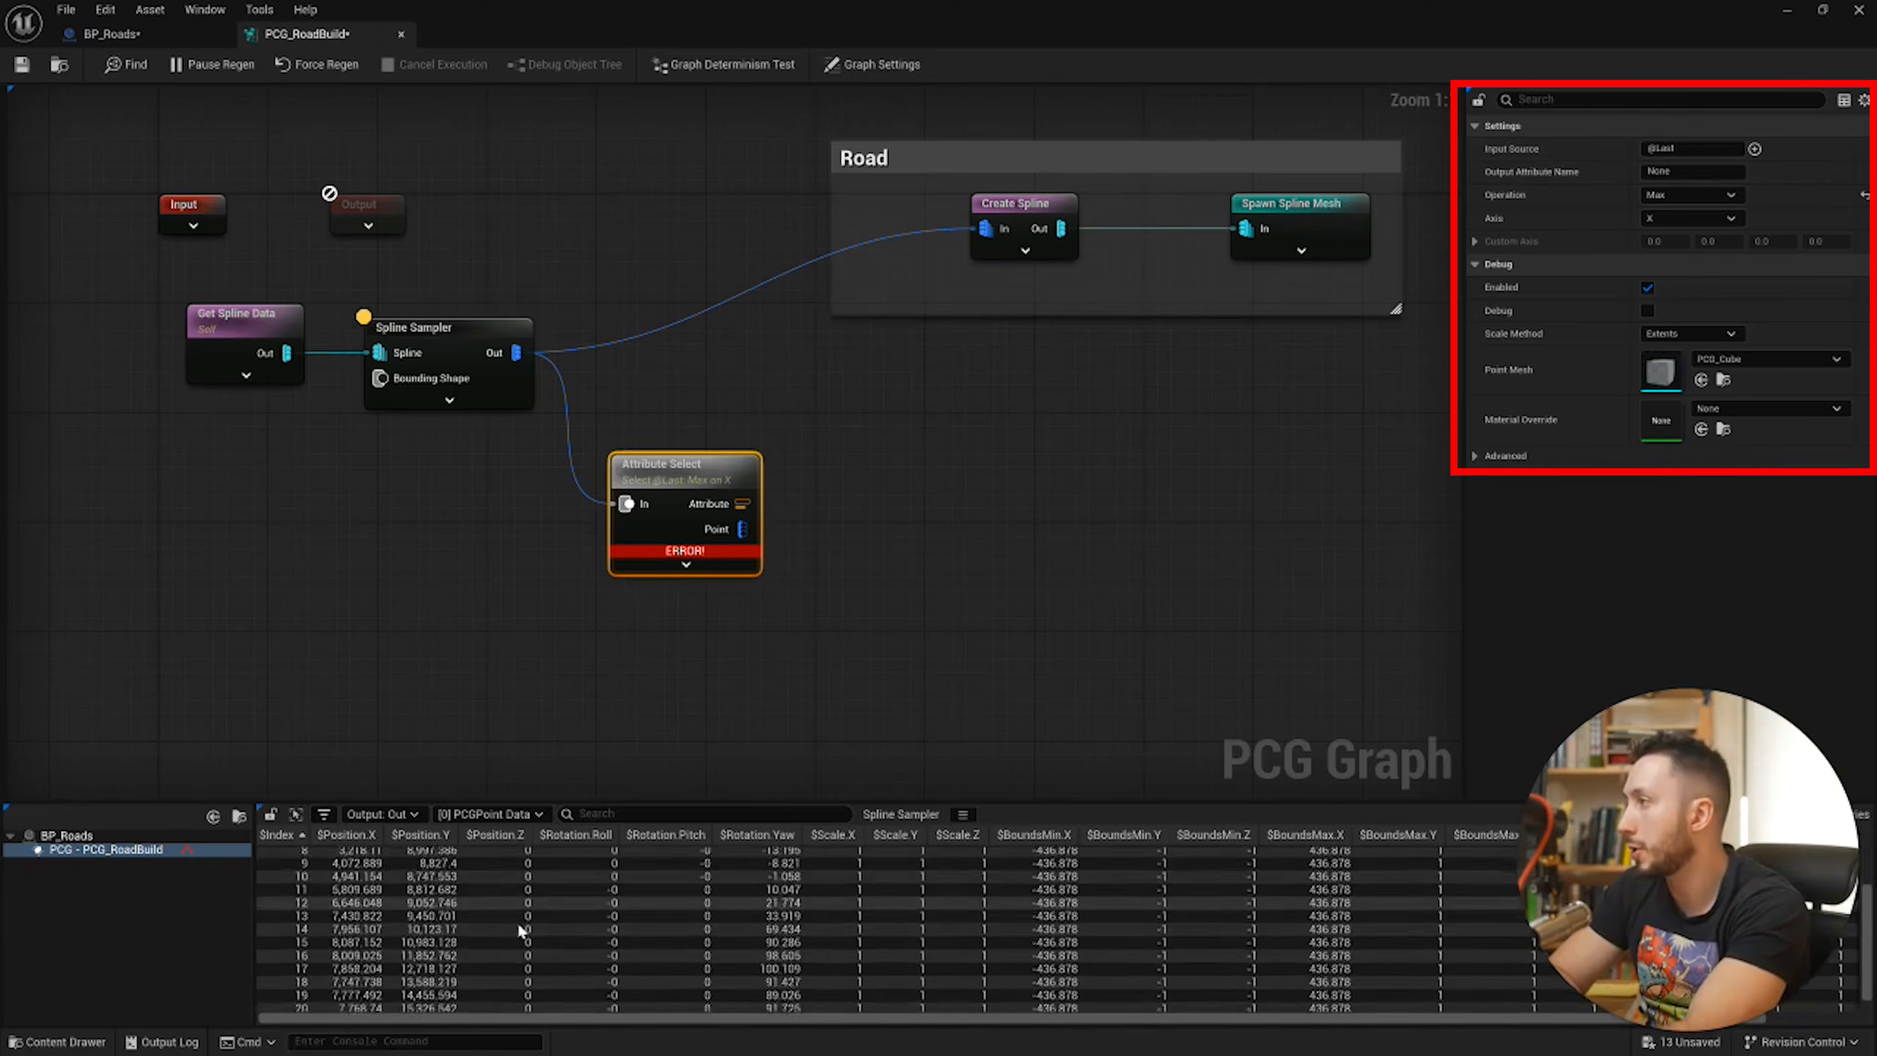
left_click(1755, 149)
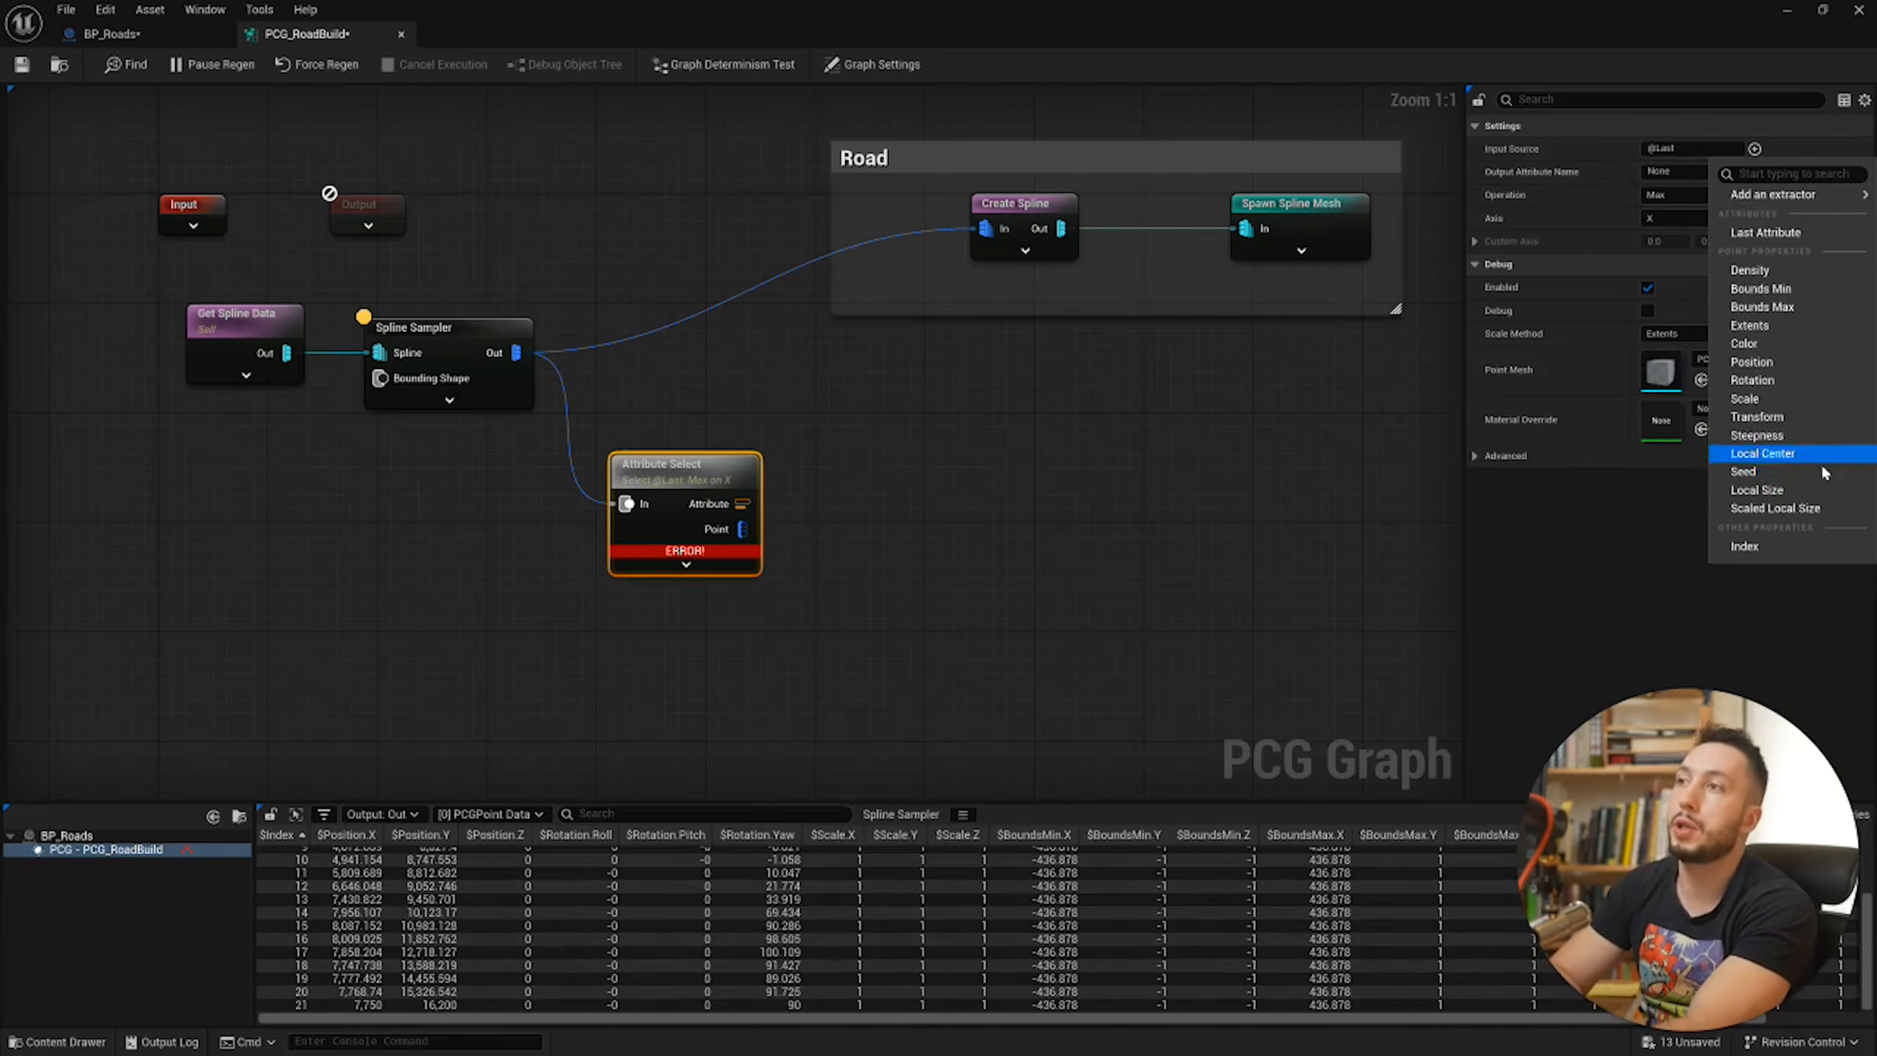
left_click(1779, 543)
right_click_drag(934, 711, 865, 677)
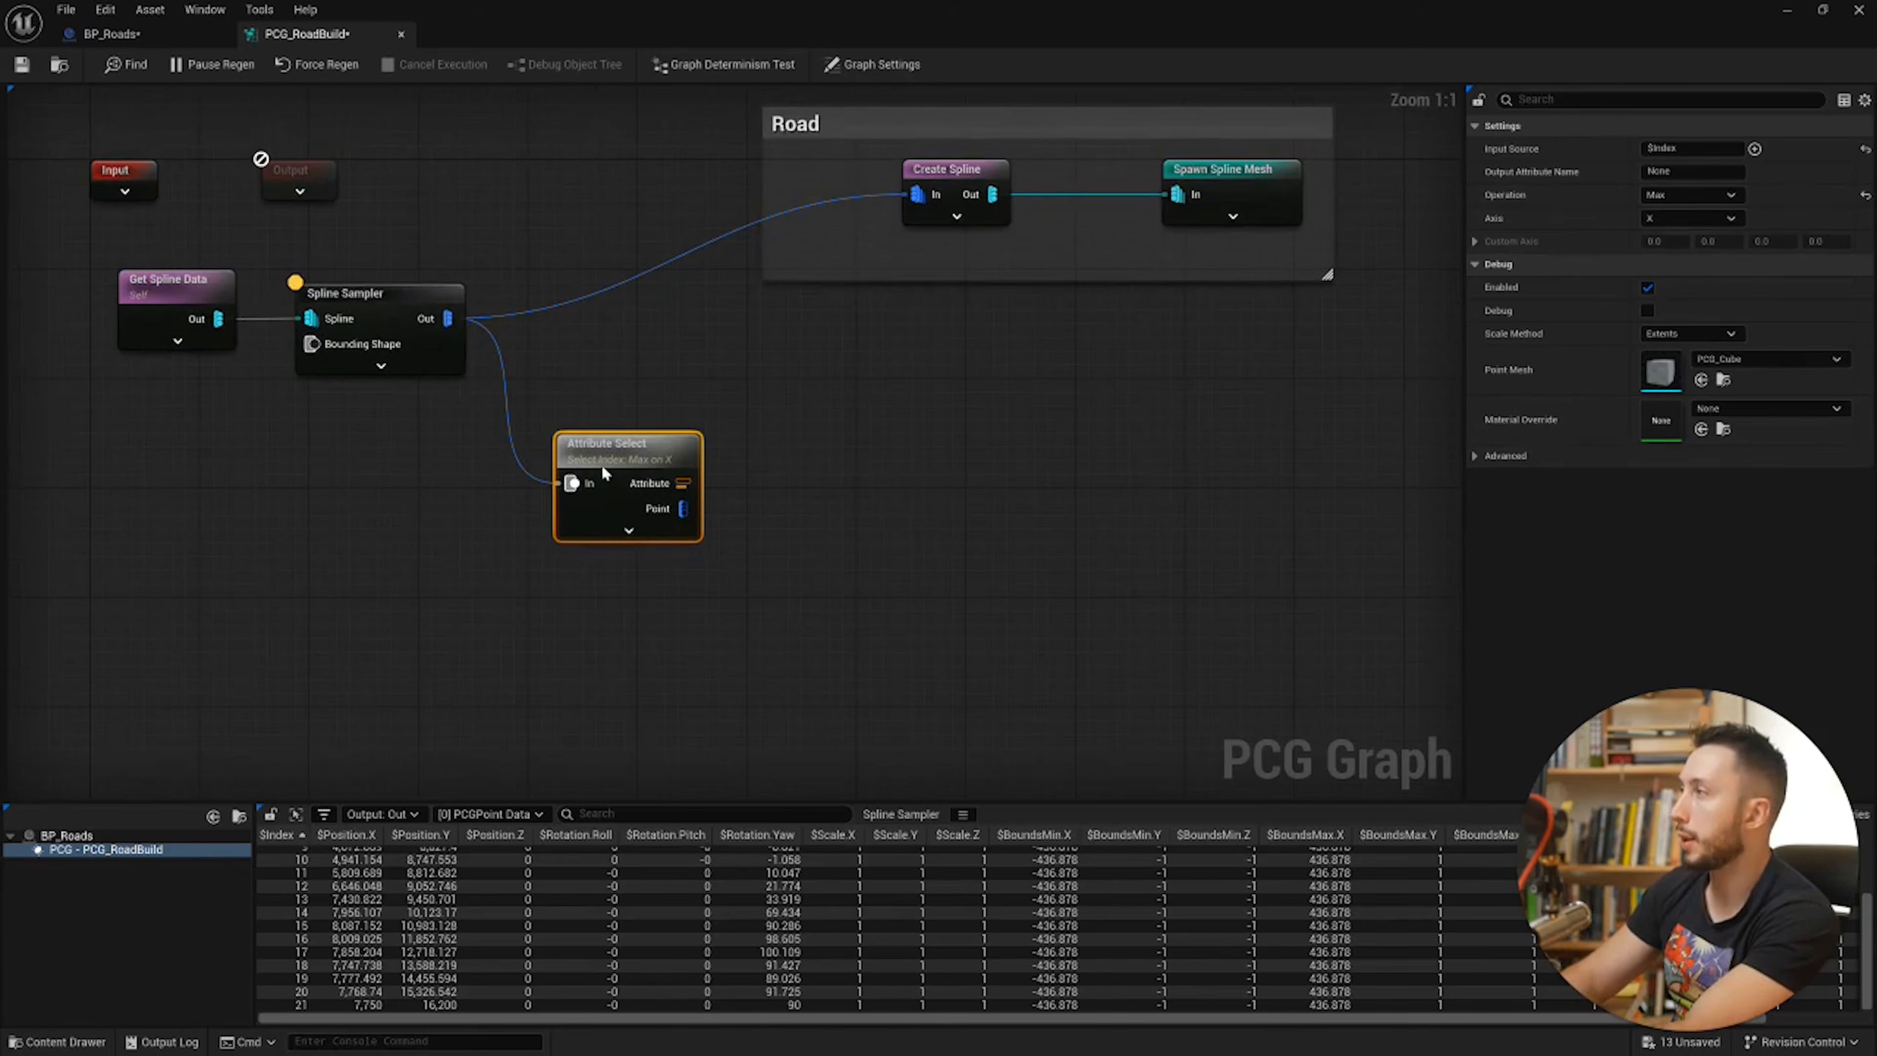
Step: Inspect the Attribute Select's output and name its output attribute EndIndex
key("a")
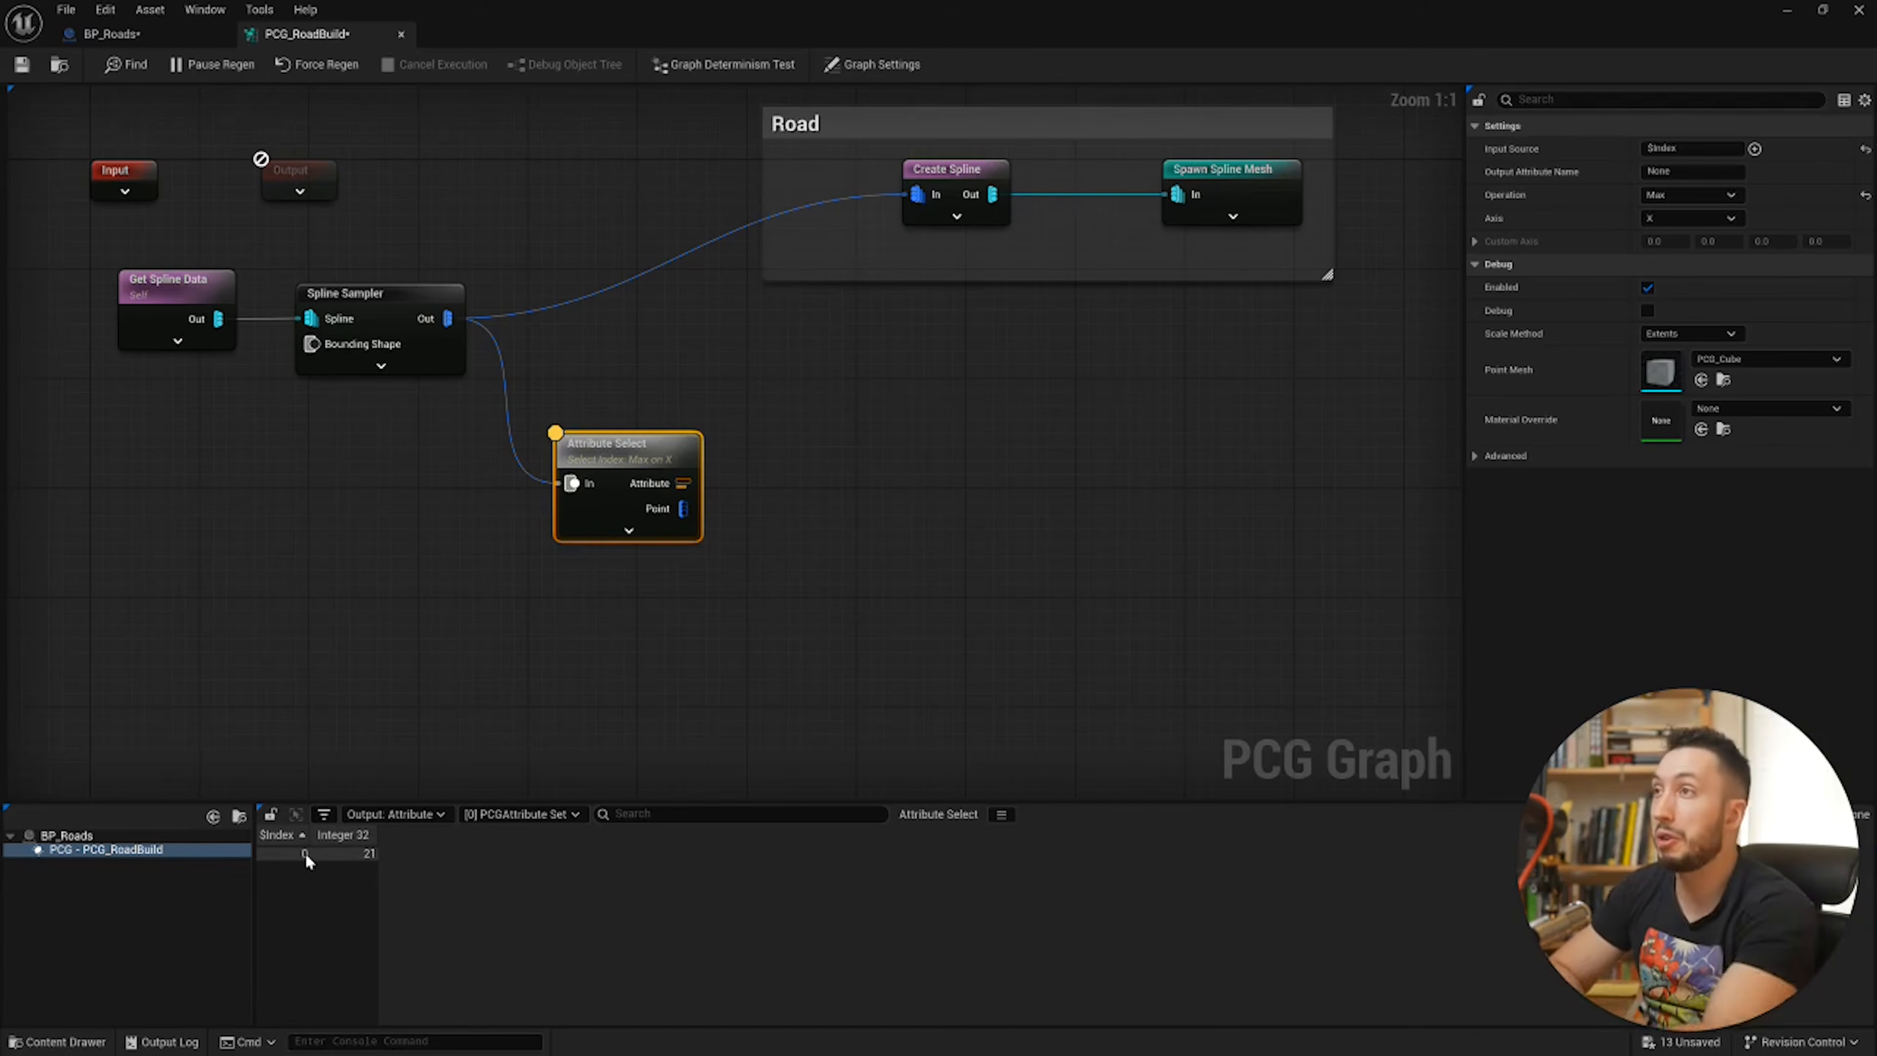
left_click(1663, 171)
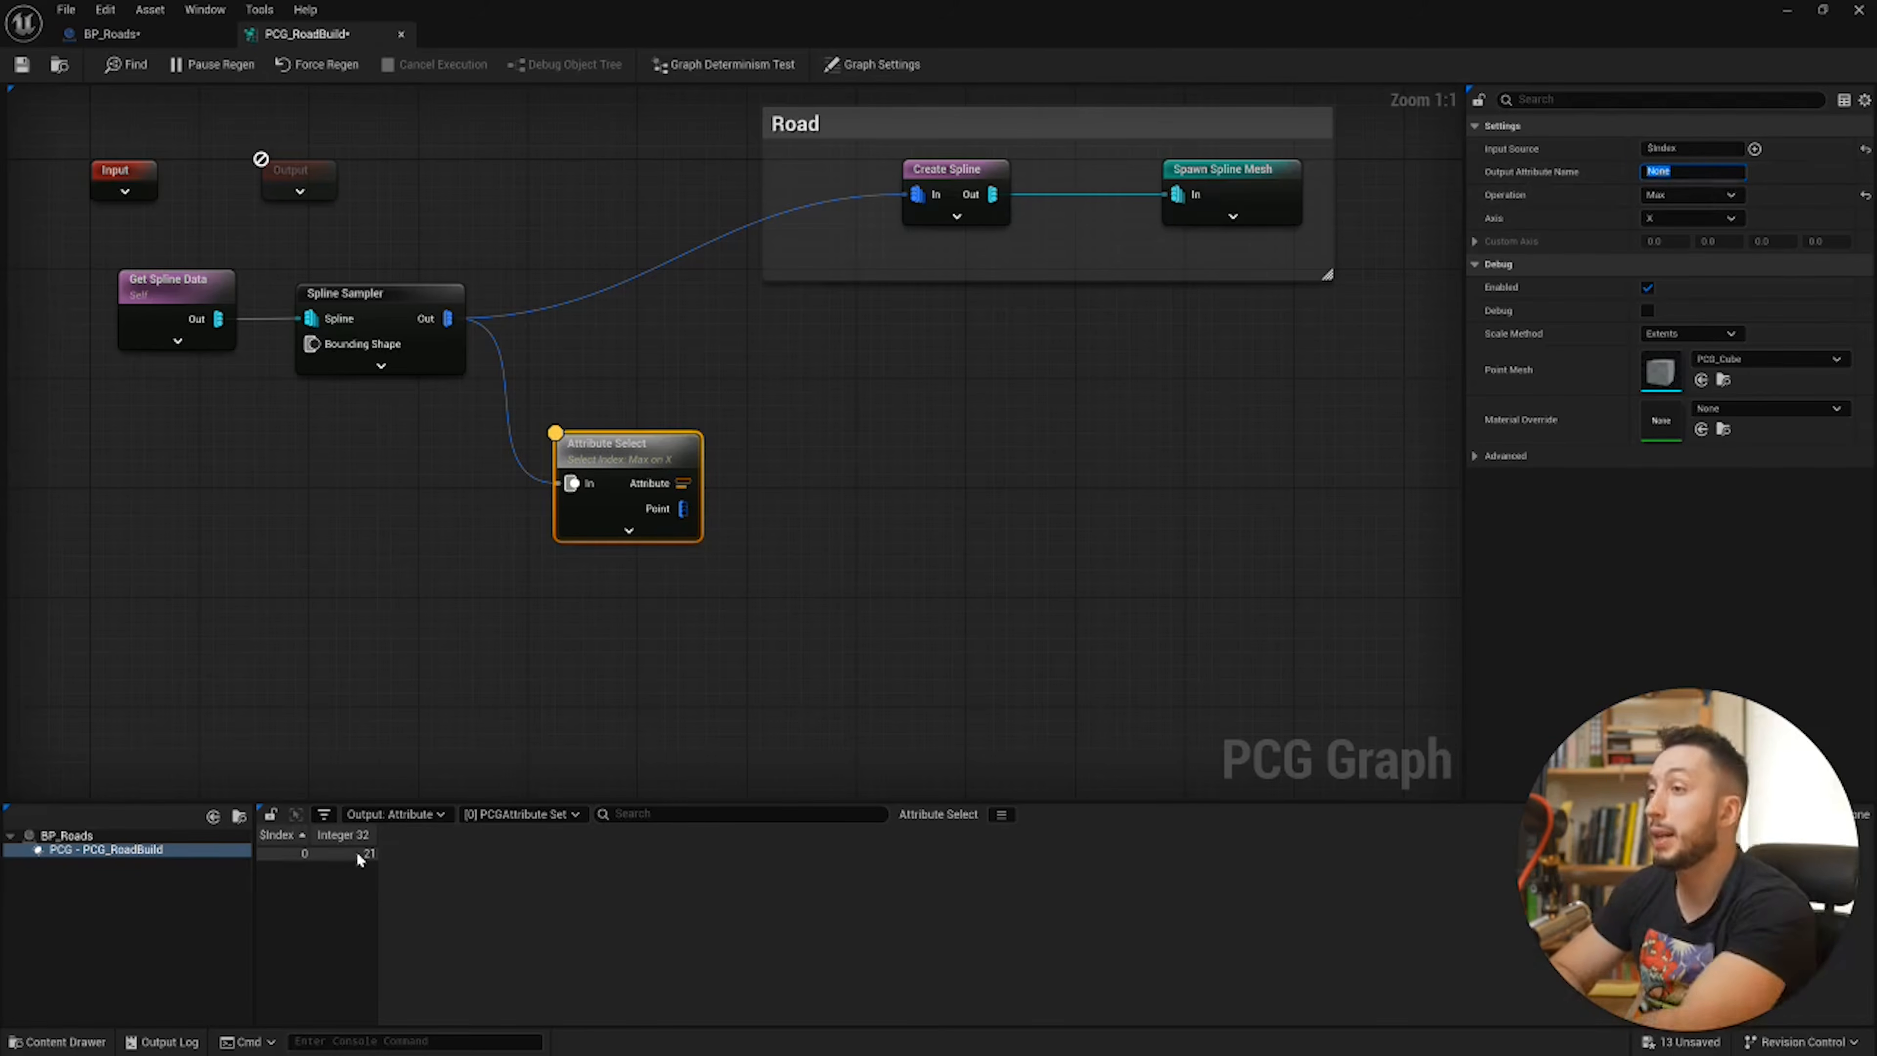
type("EndIn")
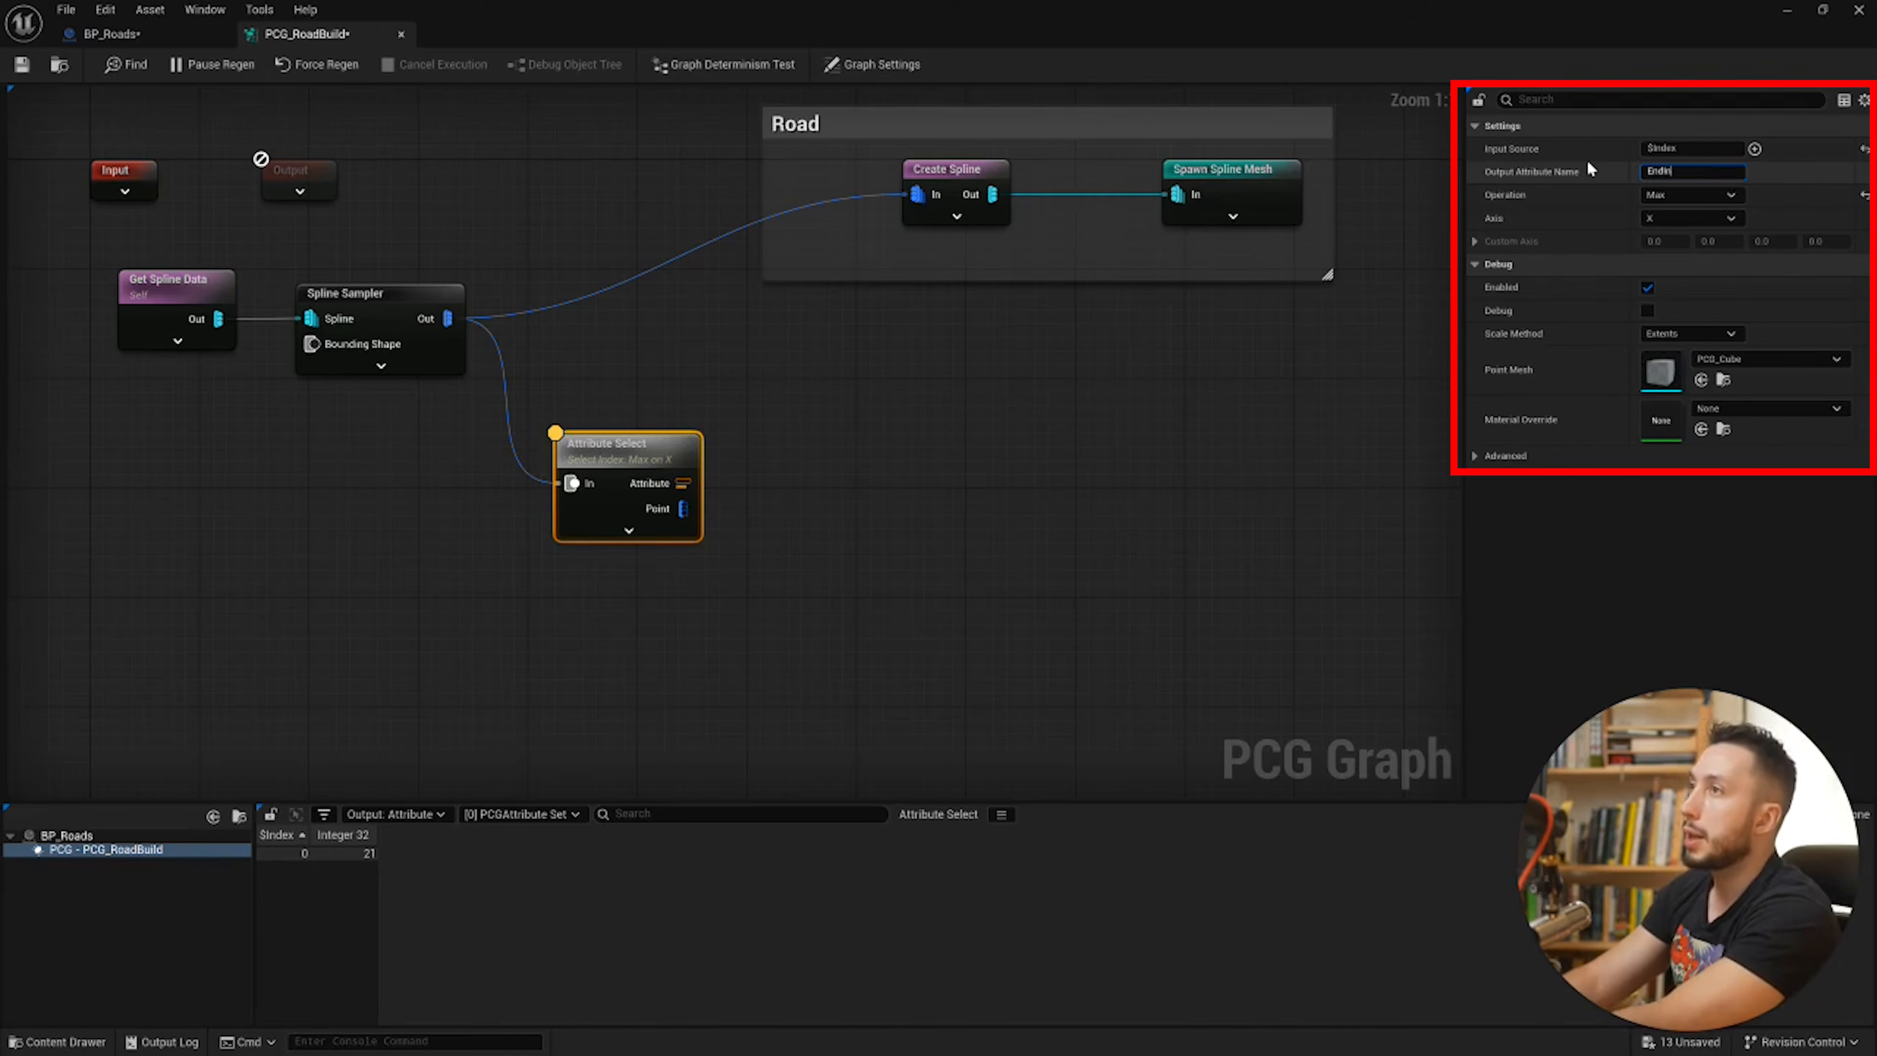
type("dex")
key("Return")
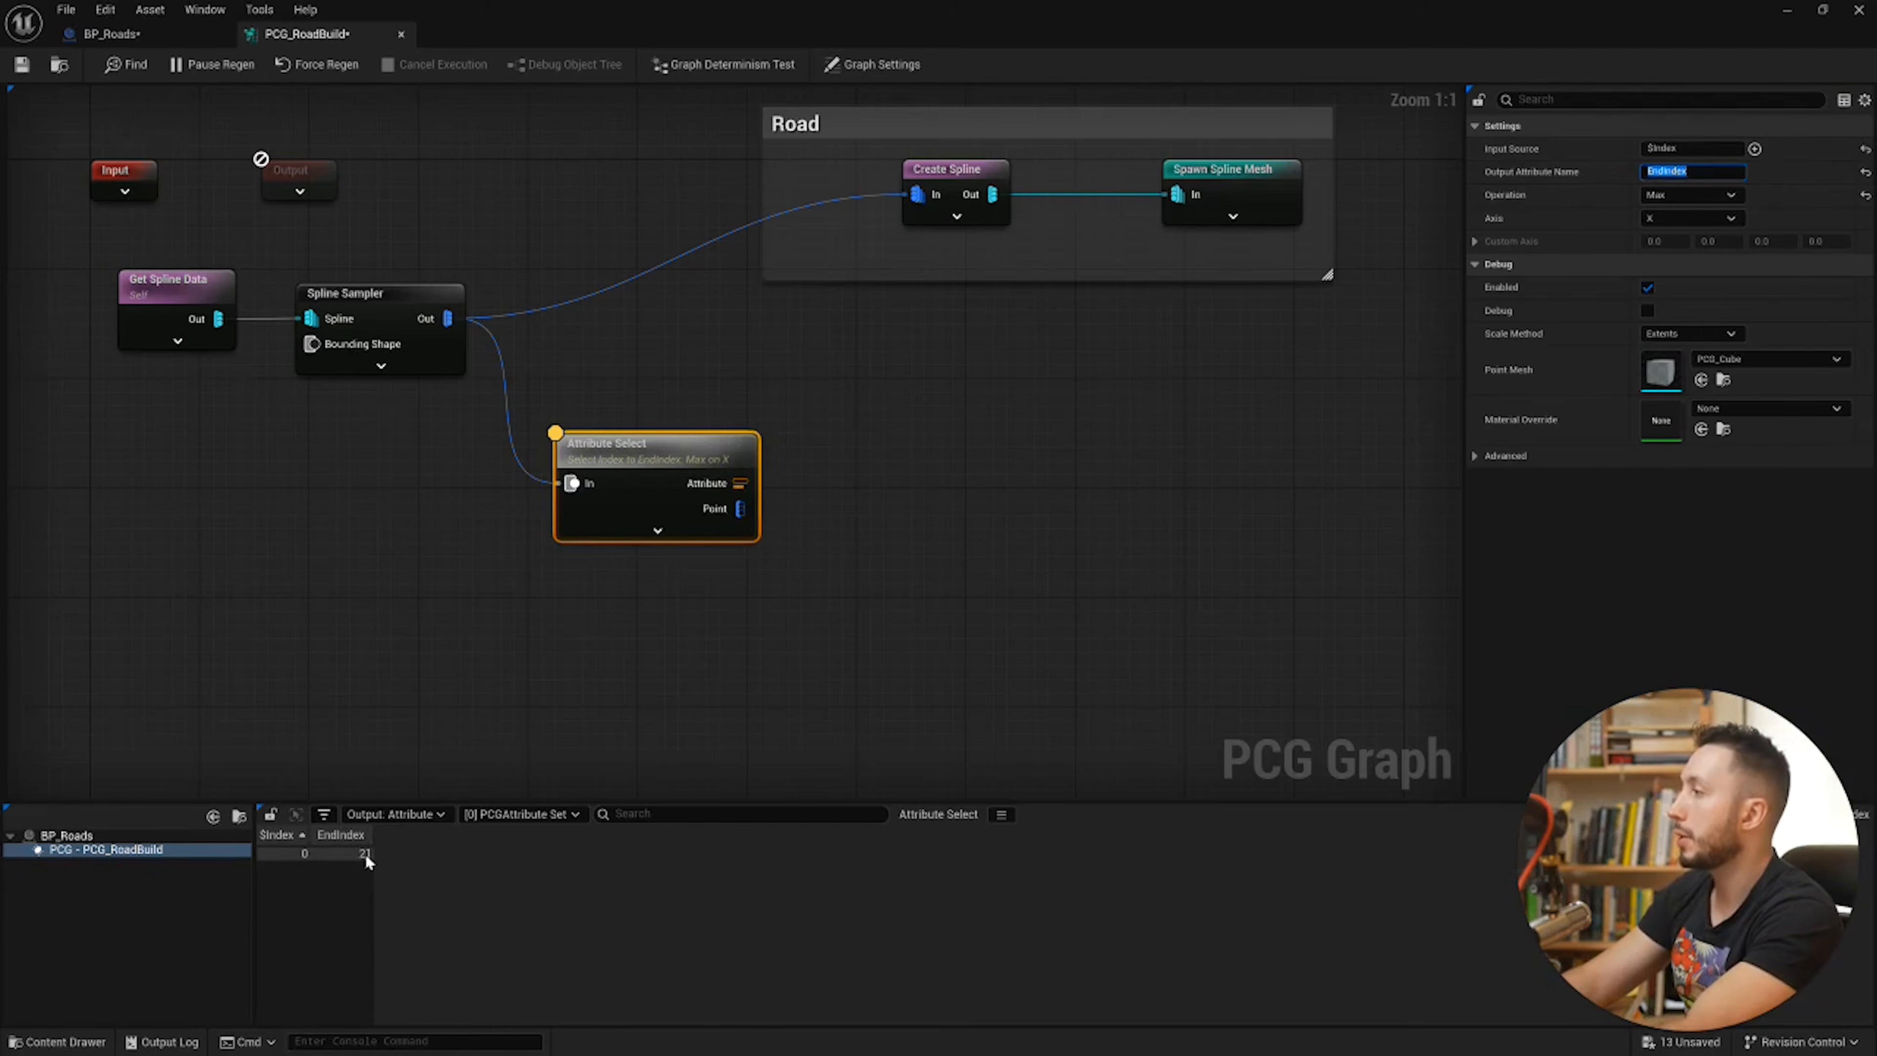
Step: Examine the road's end point in the level and compare it with the Attribute Select node's outputs in the graph
scroll(364, 550, "down", 1)
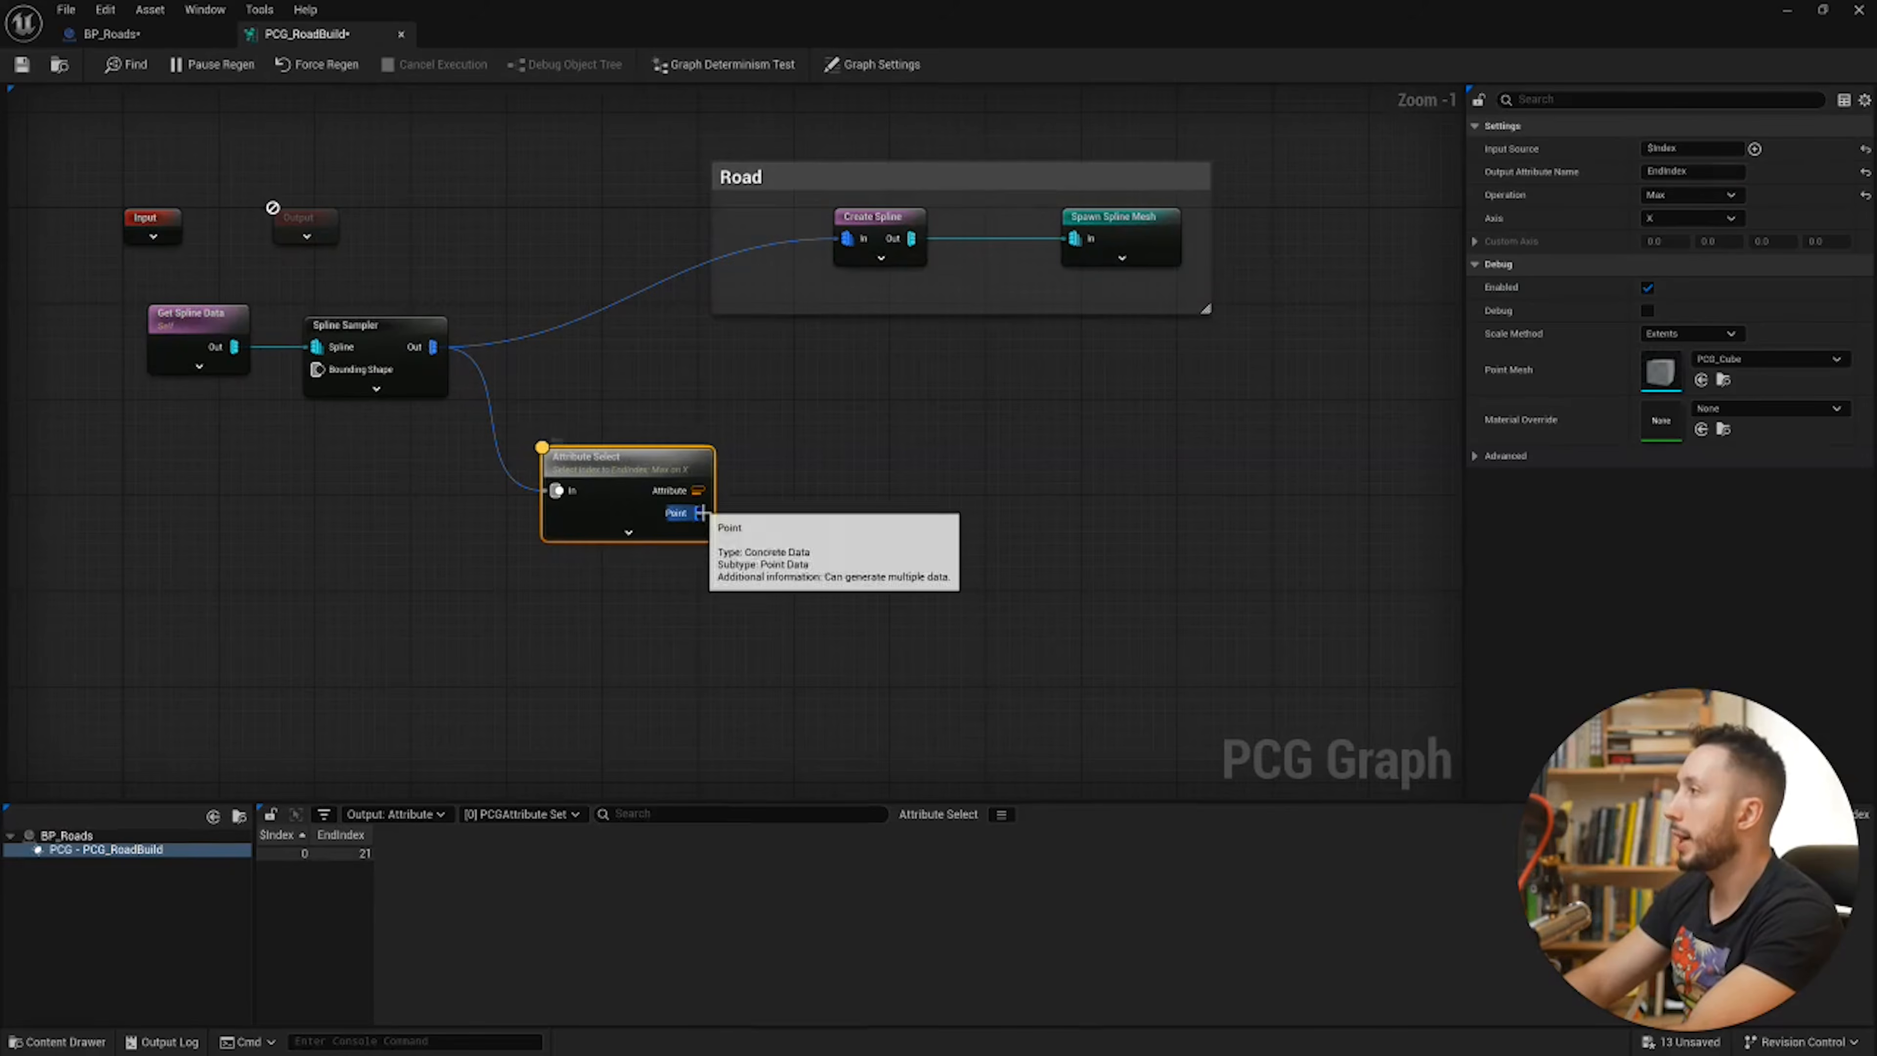
left_click_drag(698, 512, 847, 517)
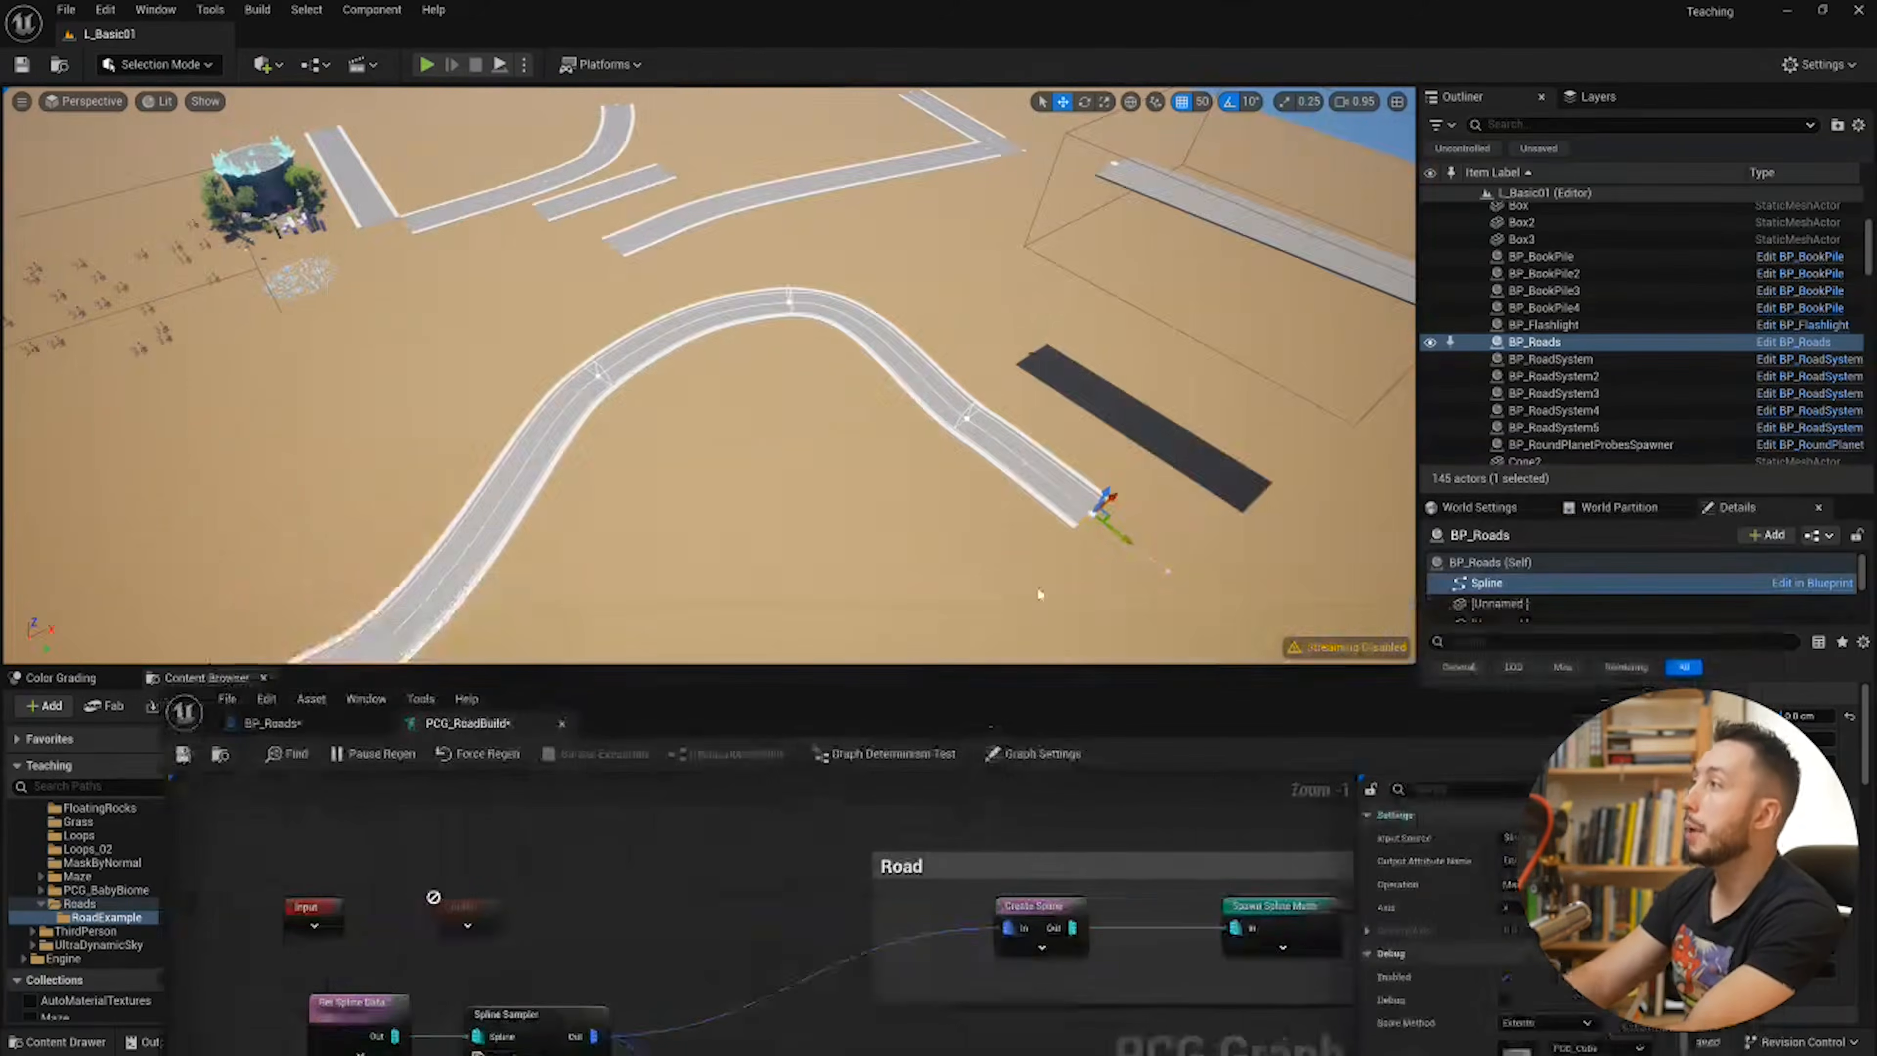
key("f")
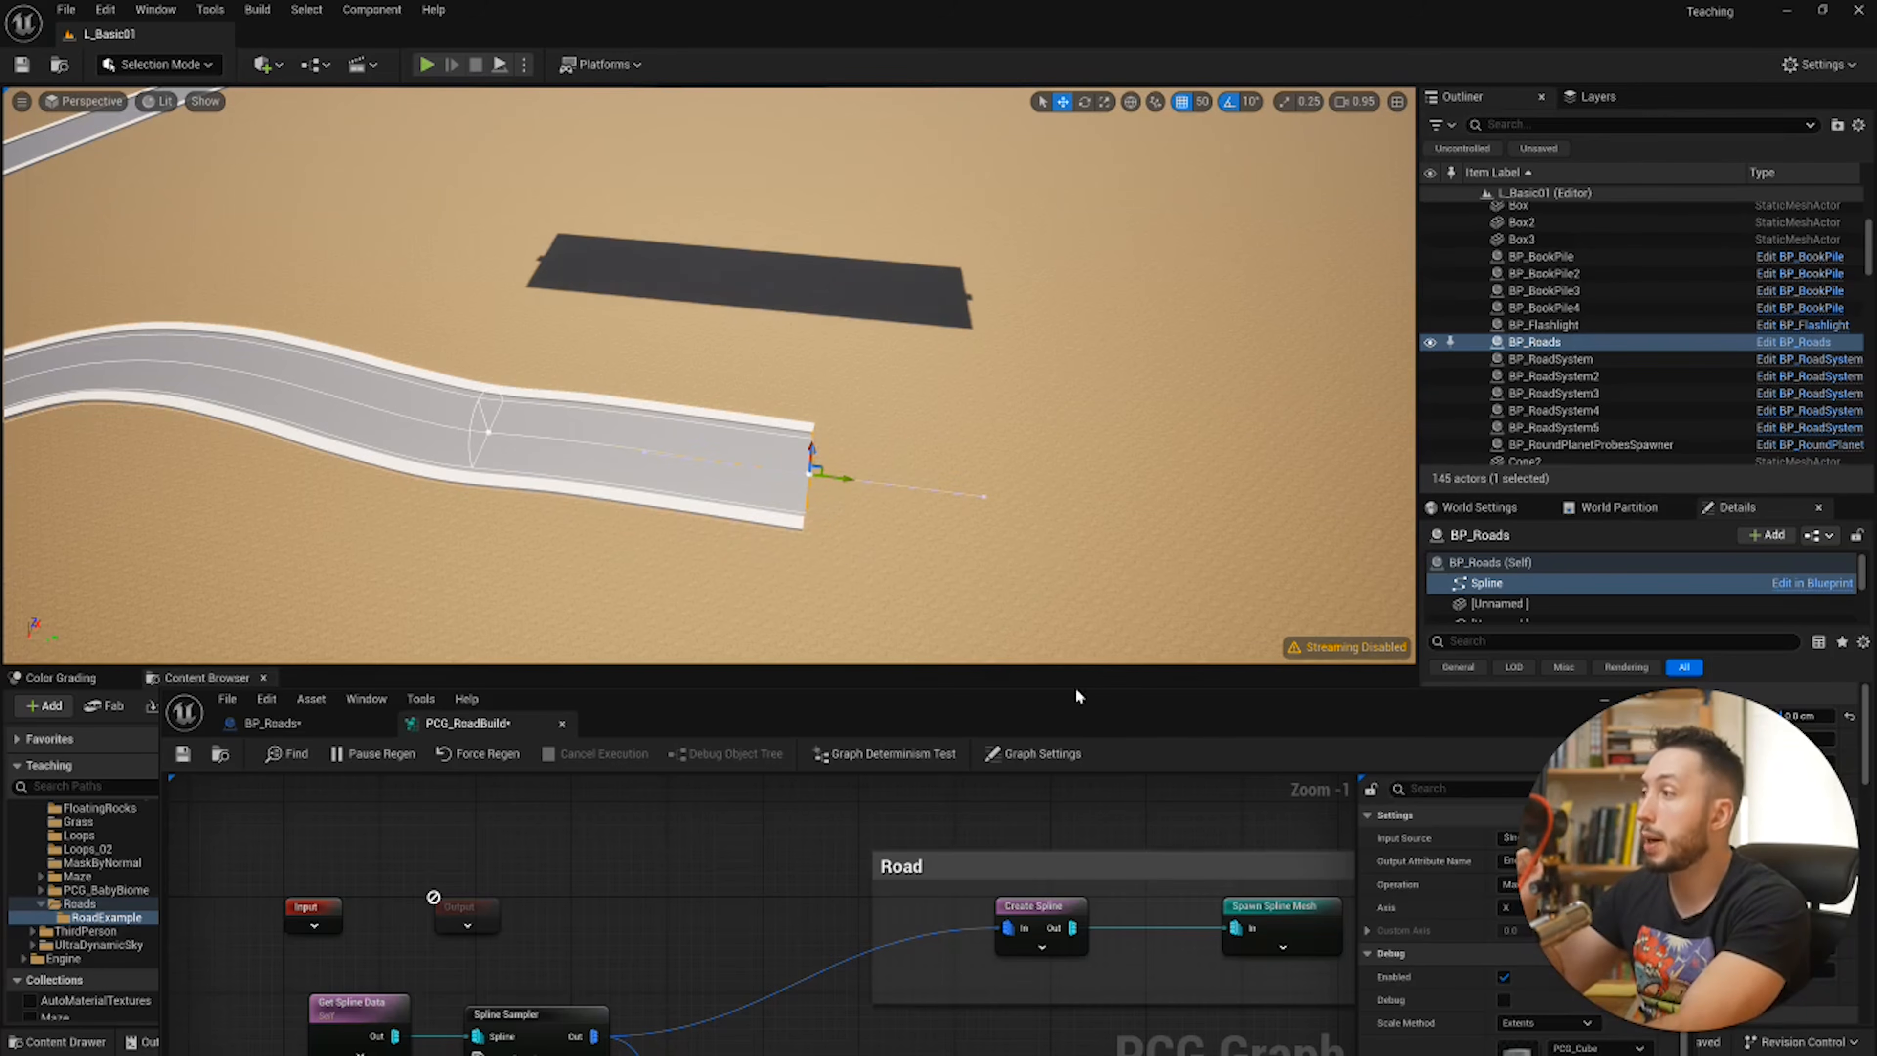
left_click_drag(1078, 695, 1077, 270)
scroll(908, 696, "down", 1)
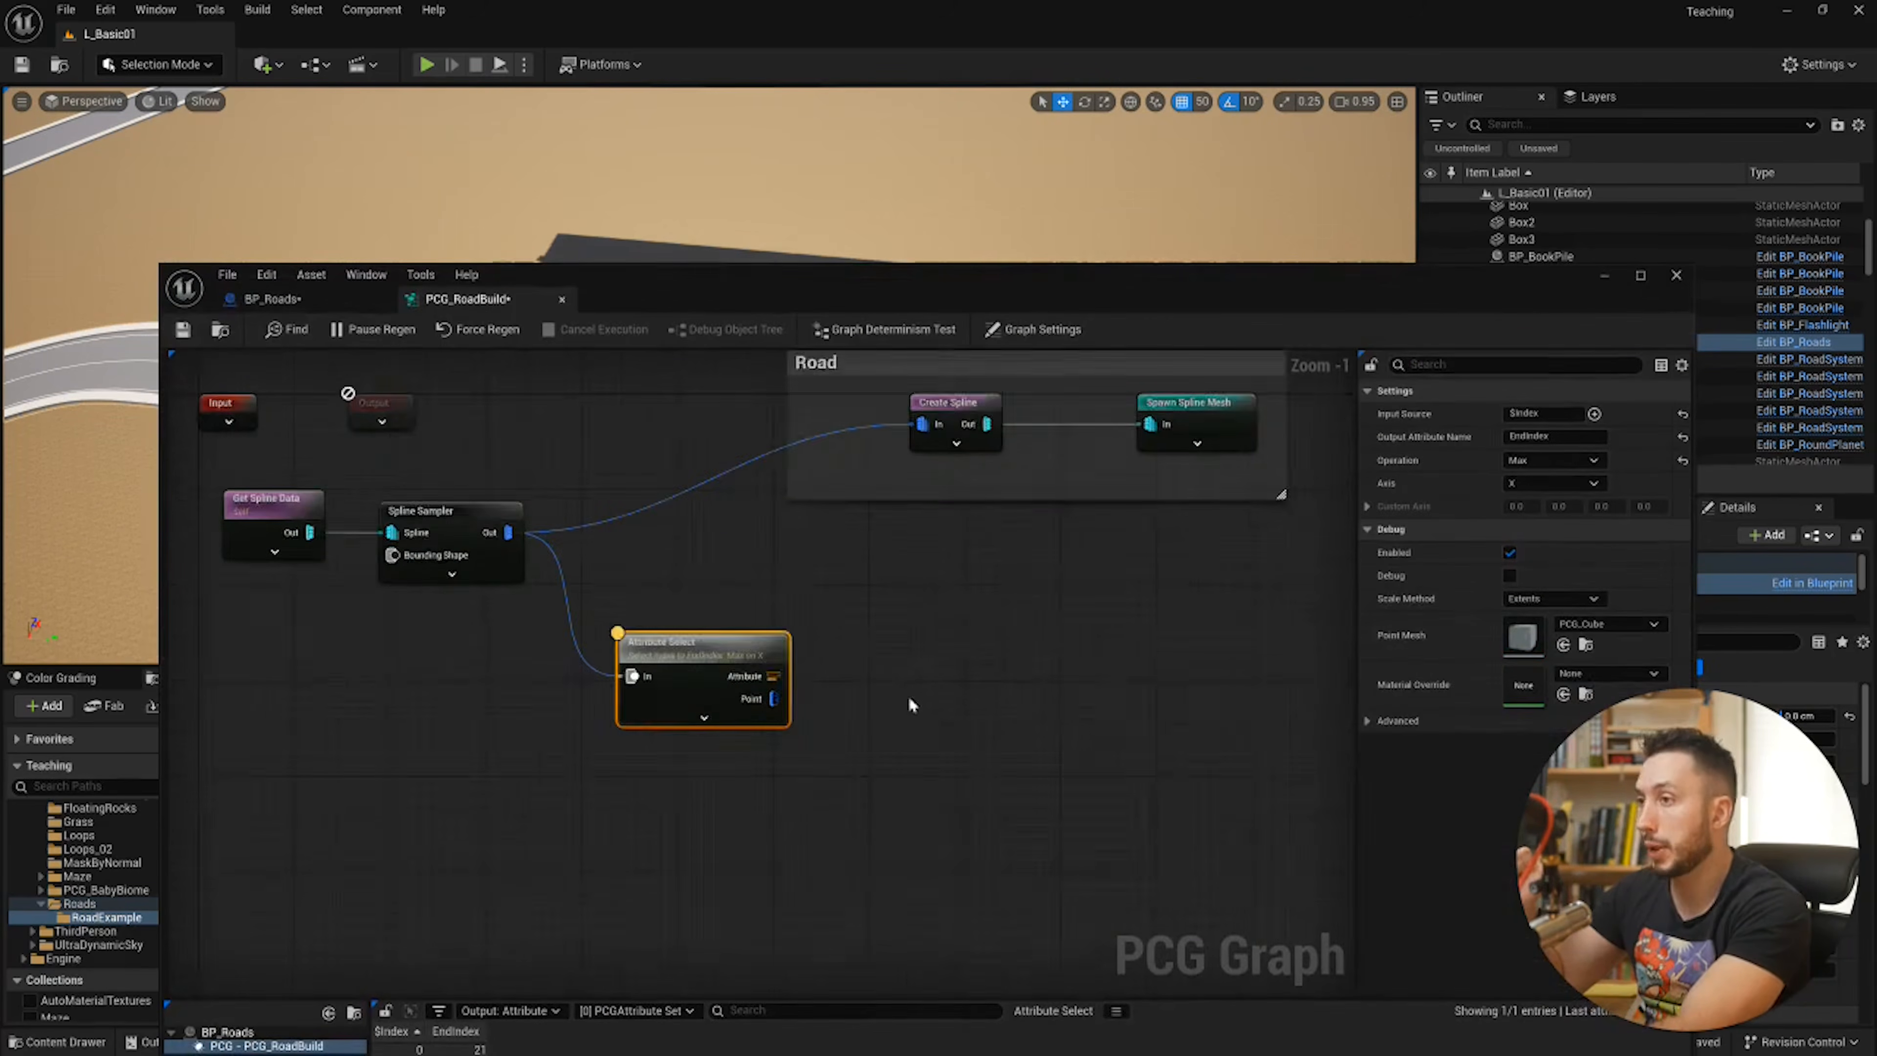
right_click_drag(912, 697, 902, 745)
left_click_drag(982, 278, 983, 600)
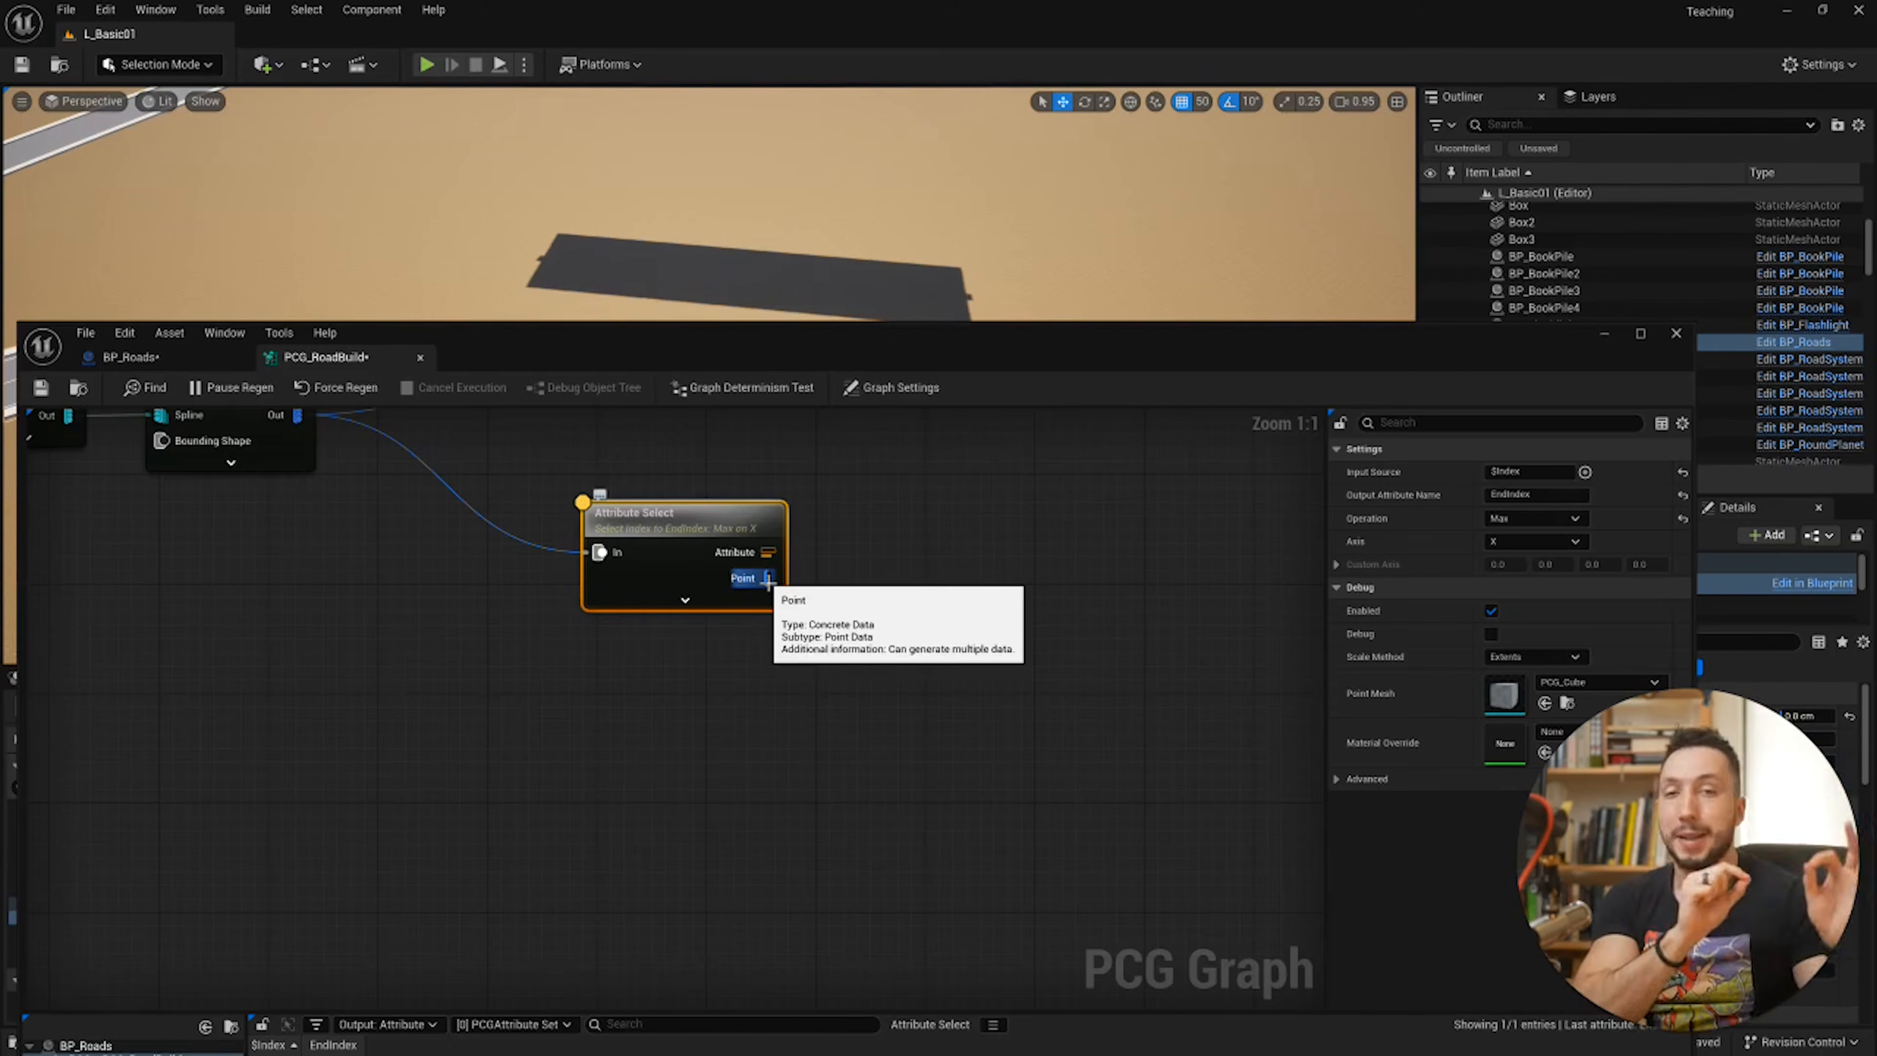
right_click_drag(707, 525, 674, 672)
right_click_drag(830, 748, 754, 665)
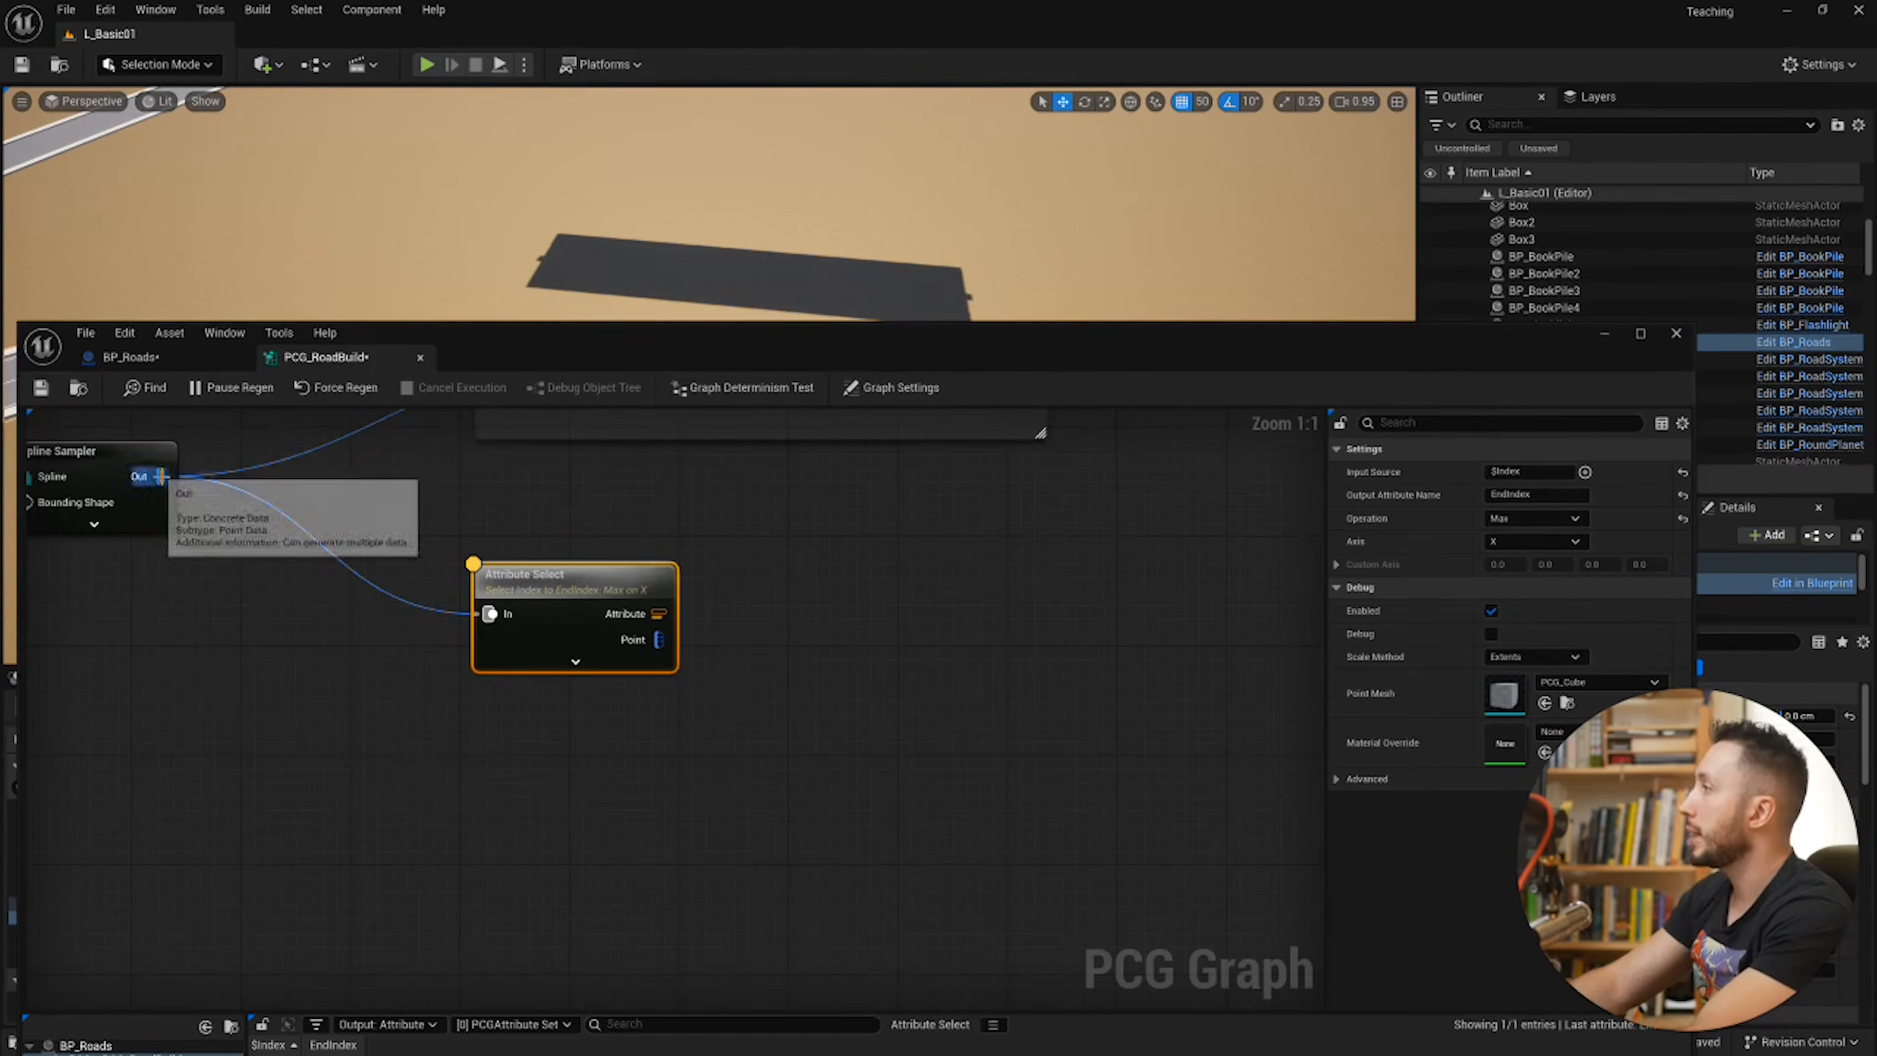
Step: Add an Attribute Filter node below the Attribute Select, fed by the Spline Sampler's output
left_click_drag(160, 476, 477, 723)
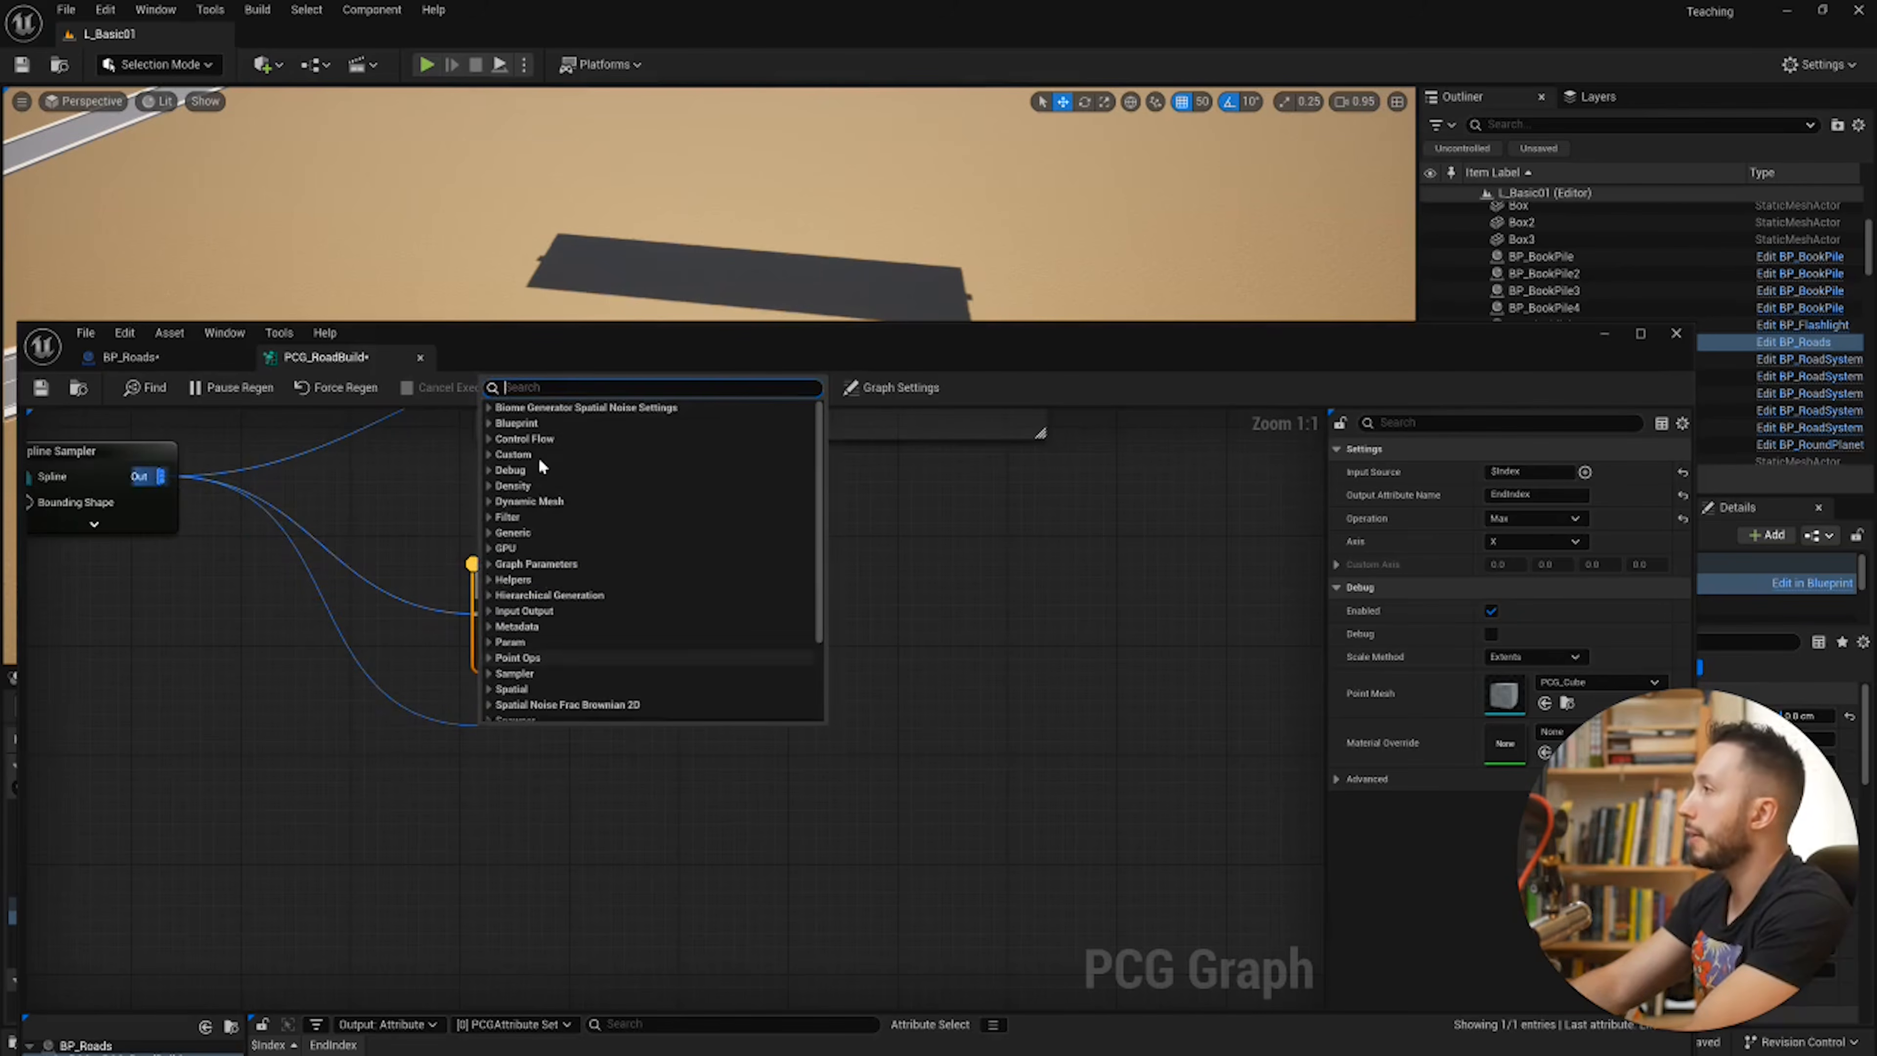
left_click(591, 335)
left_click_drag(591, 335, 608, 205)
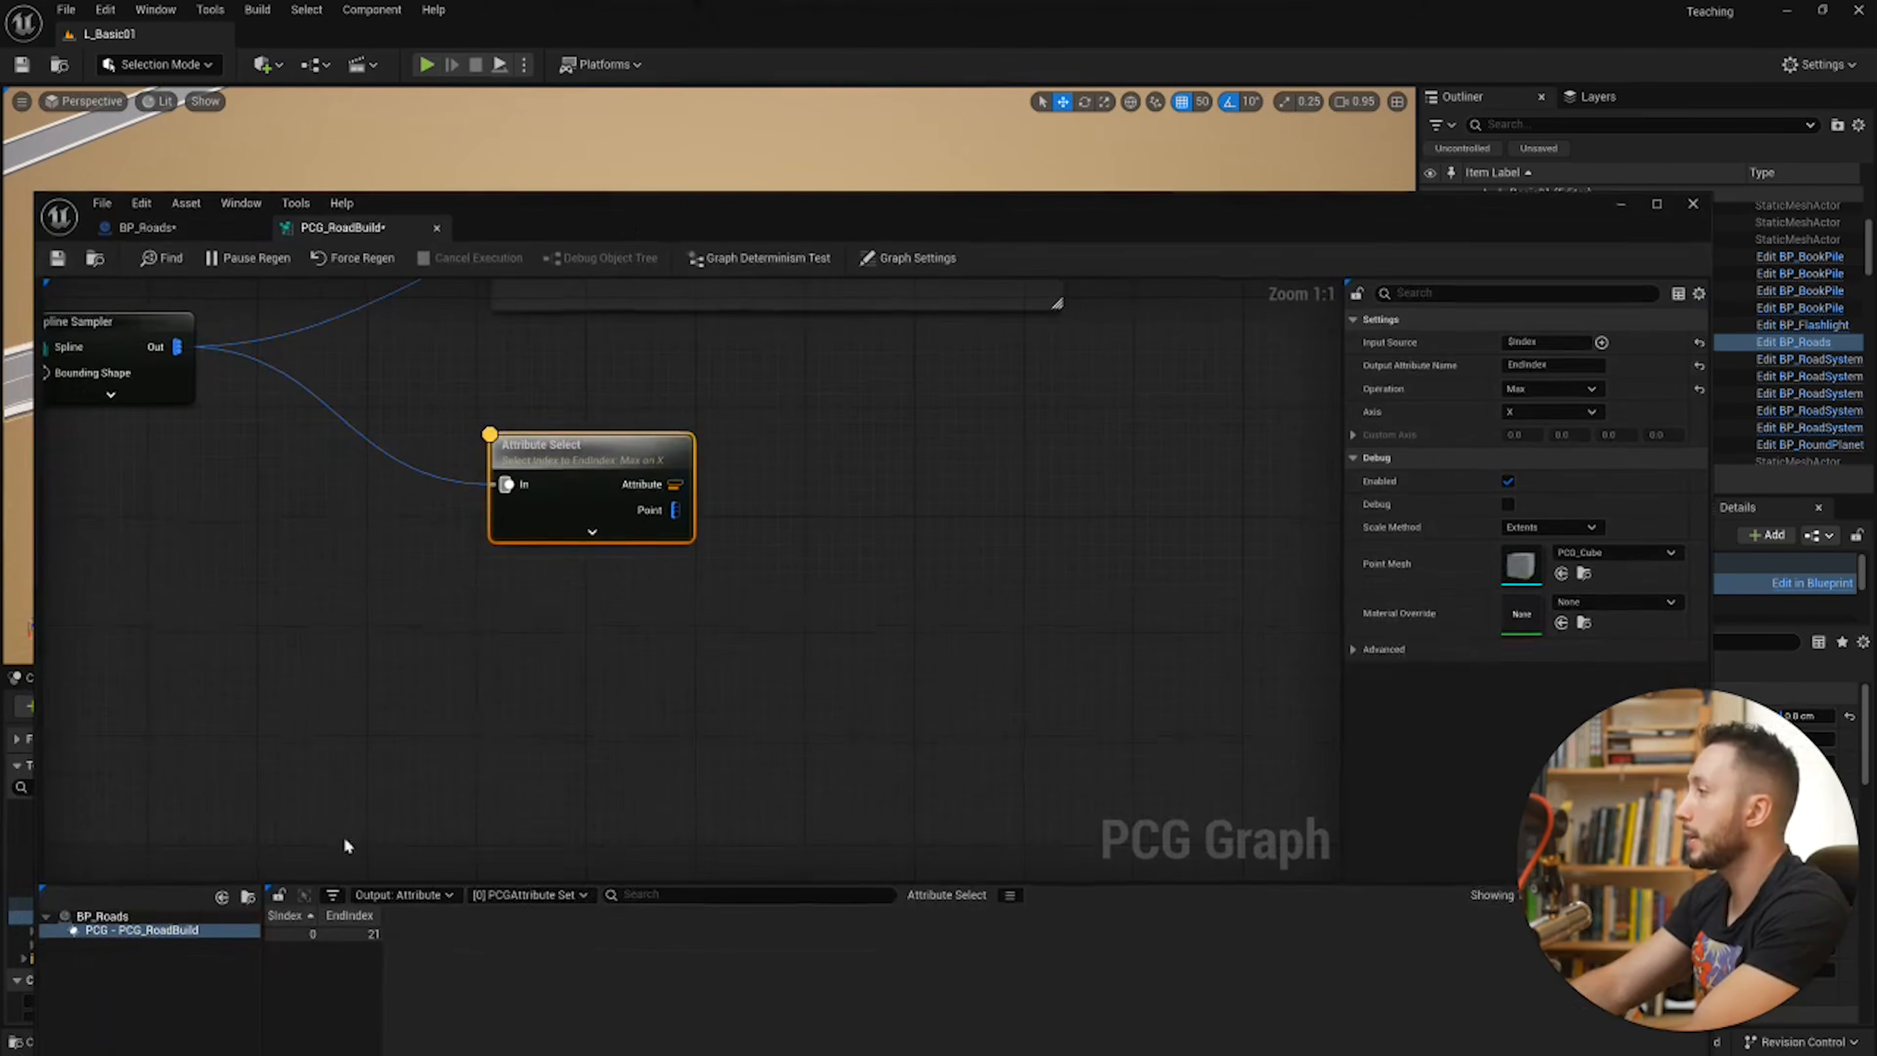
left_click(137, 334)
left_click_drag(177, 346, 467, 712)
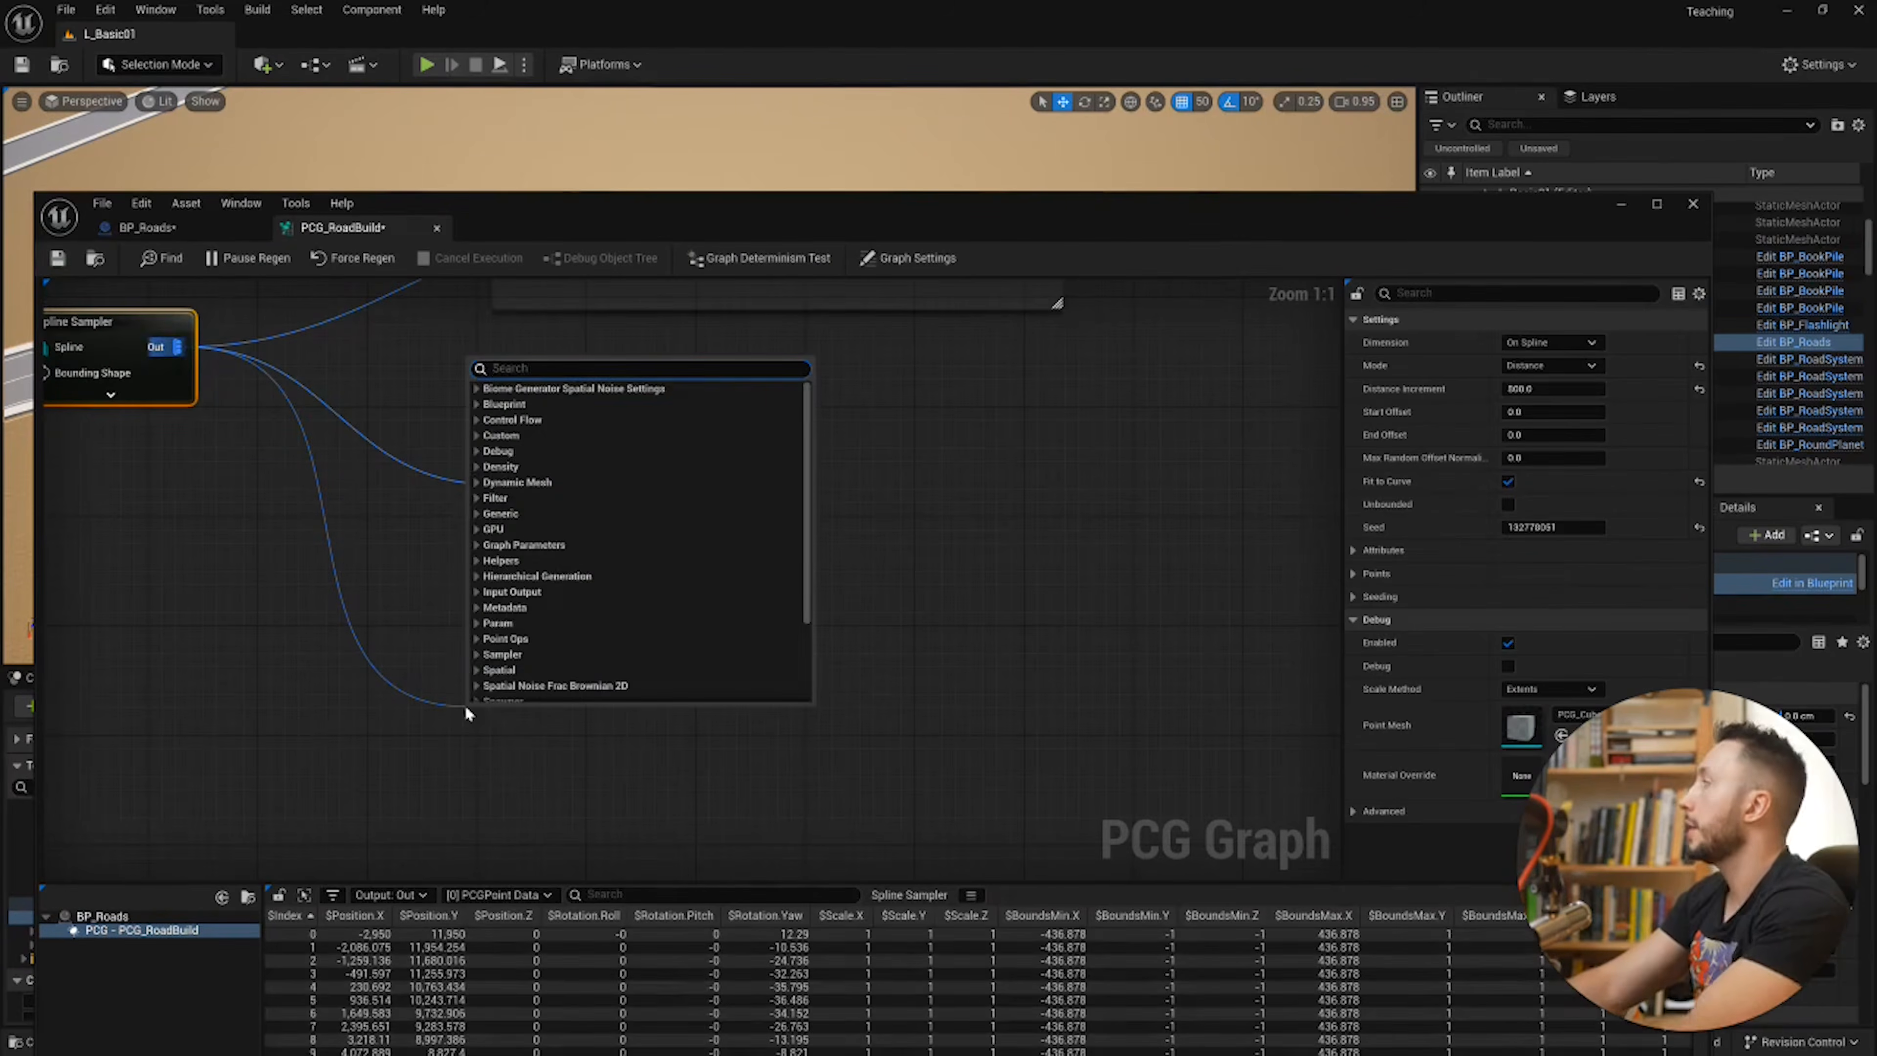
type("attribute")
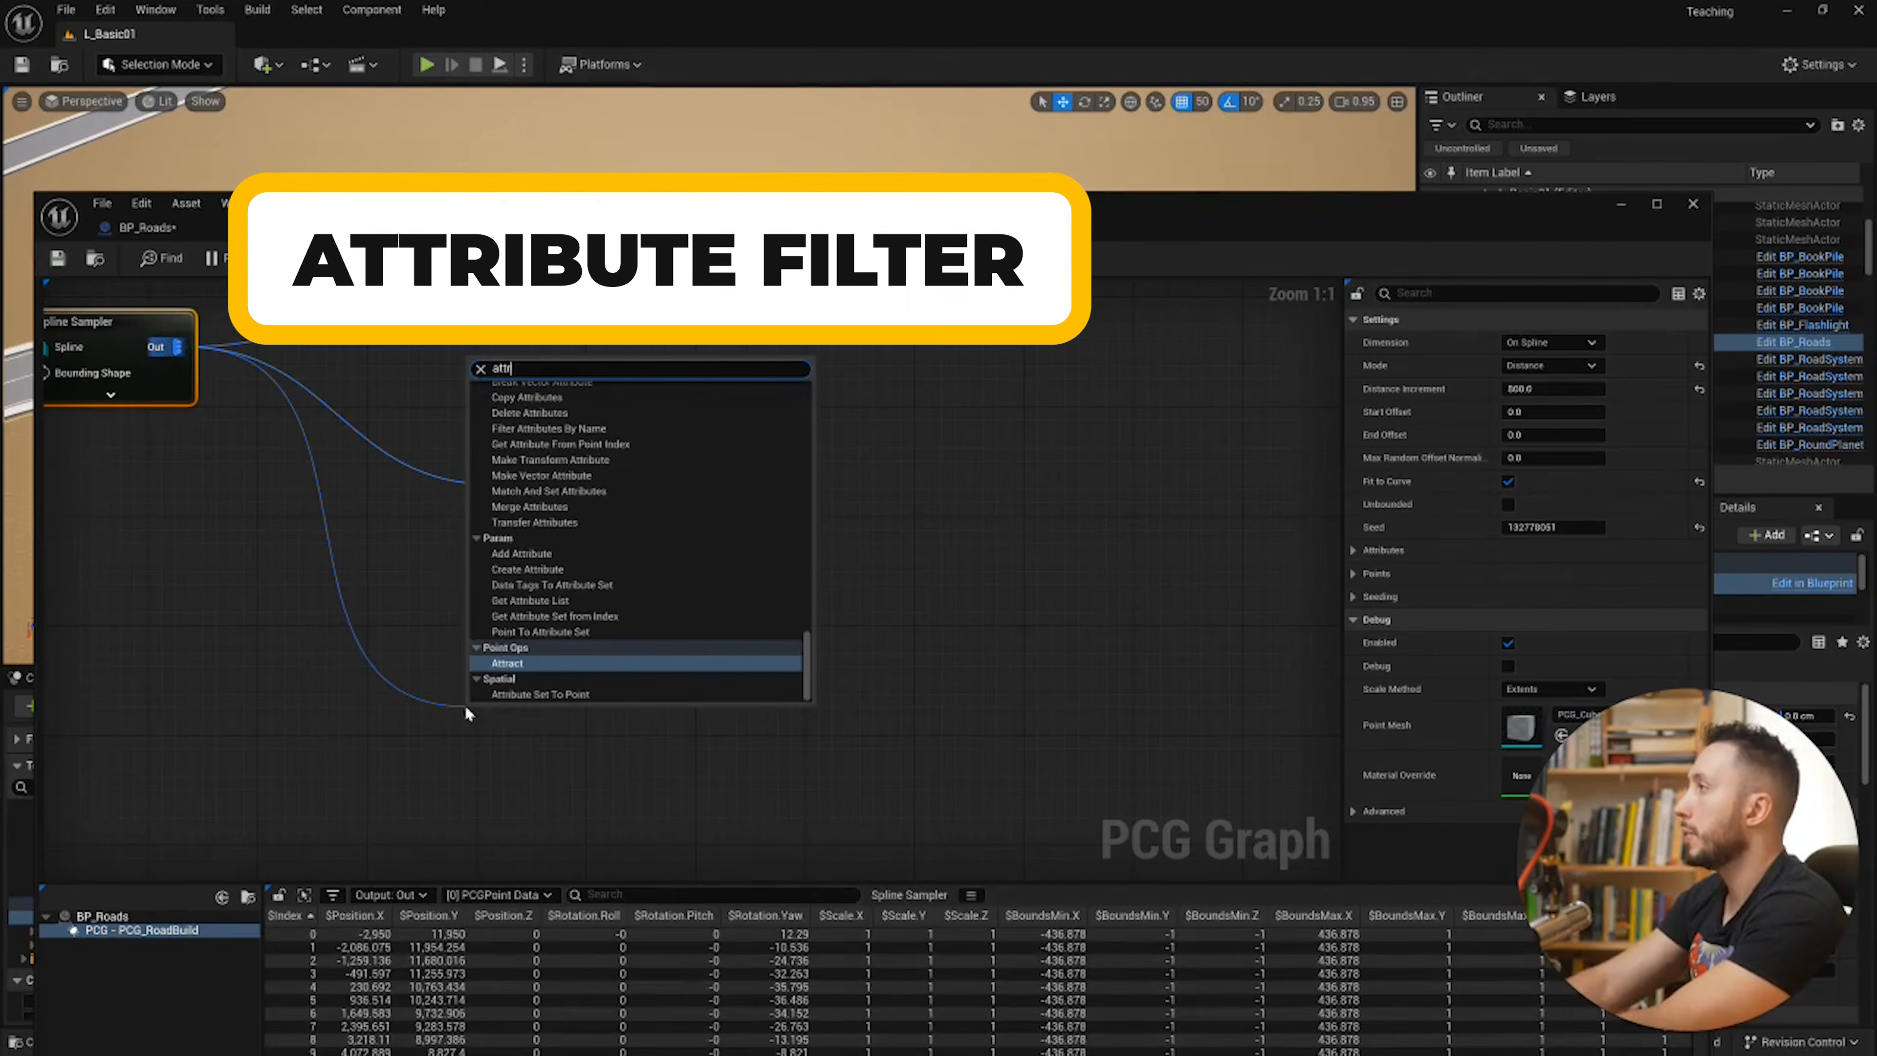
left_click(543, 404)
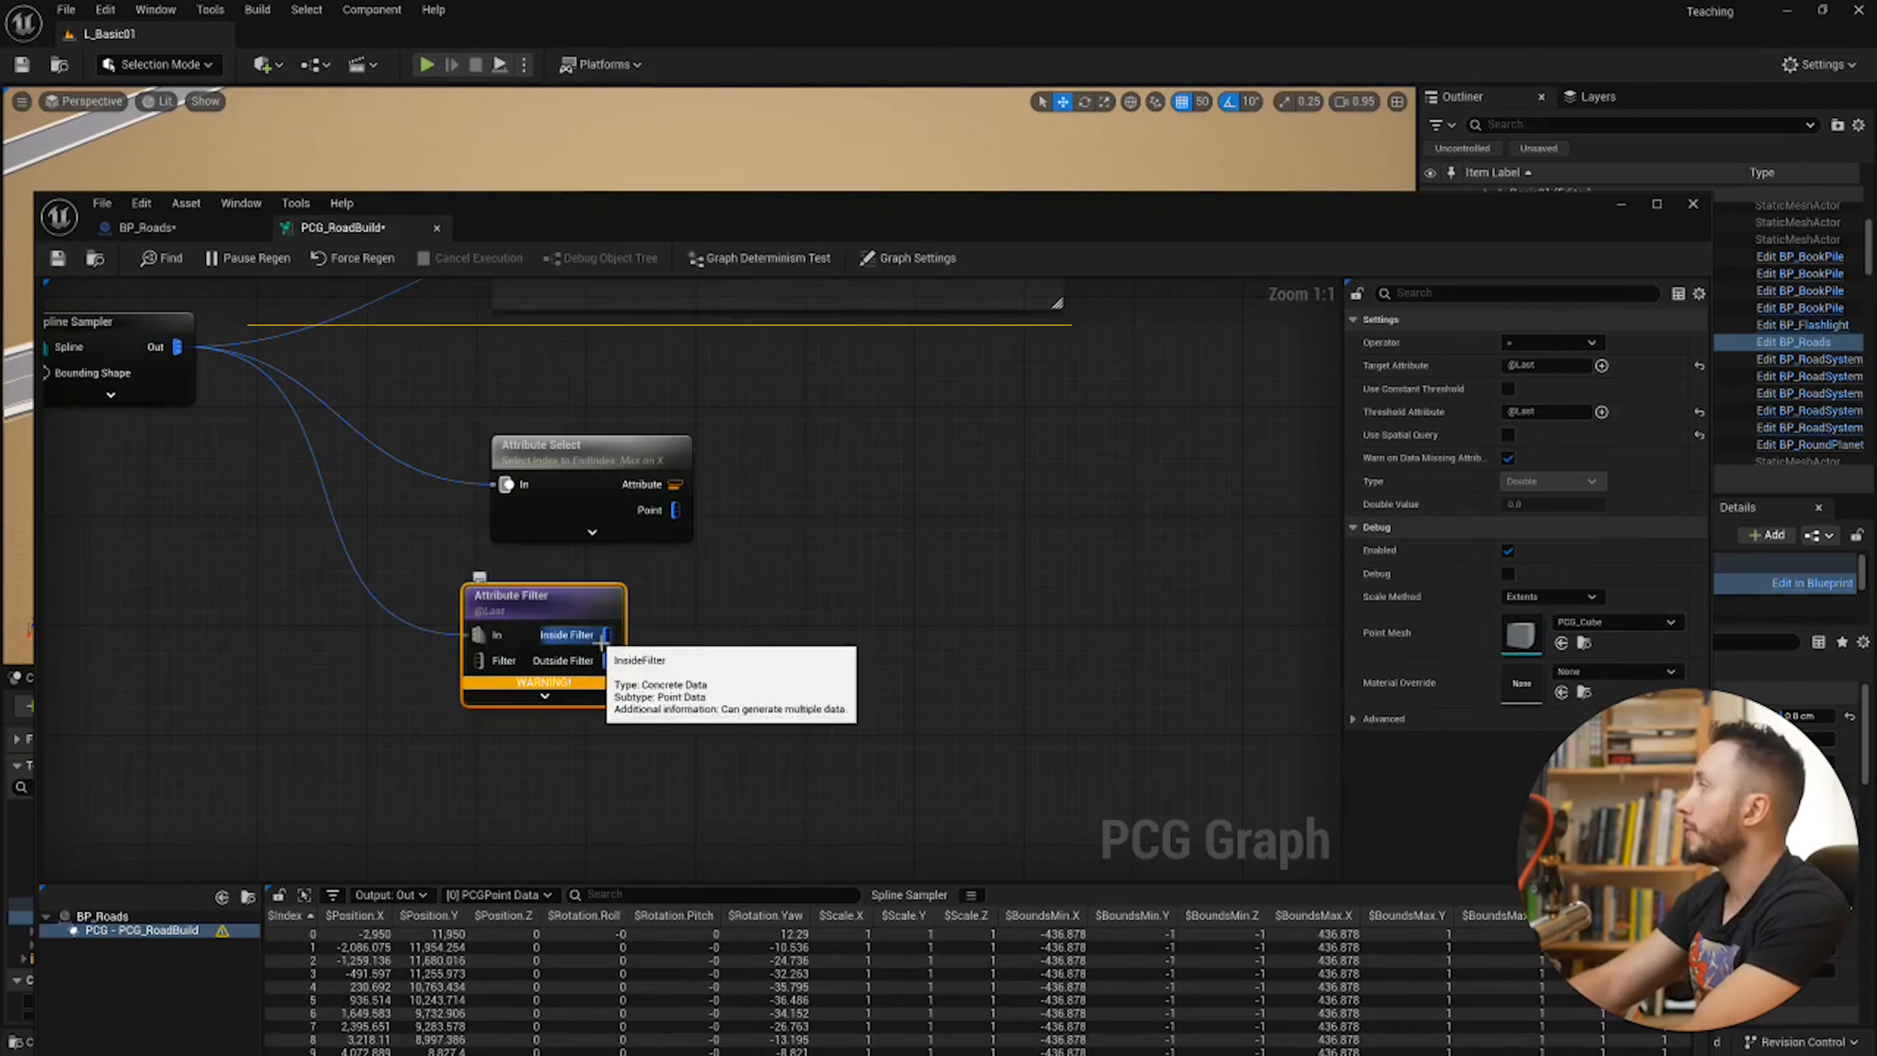
Step: Set the Attribute Filter's operator to = and its target attribute to $Index
left_click(1583, 347)
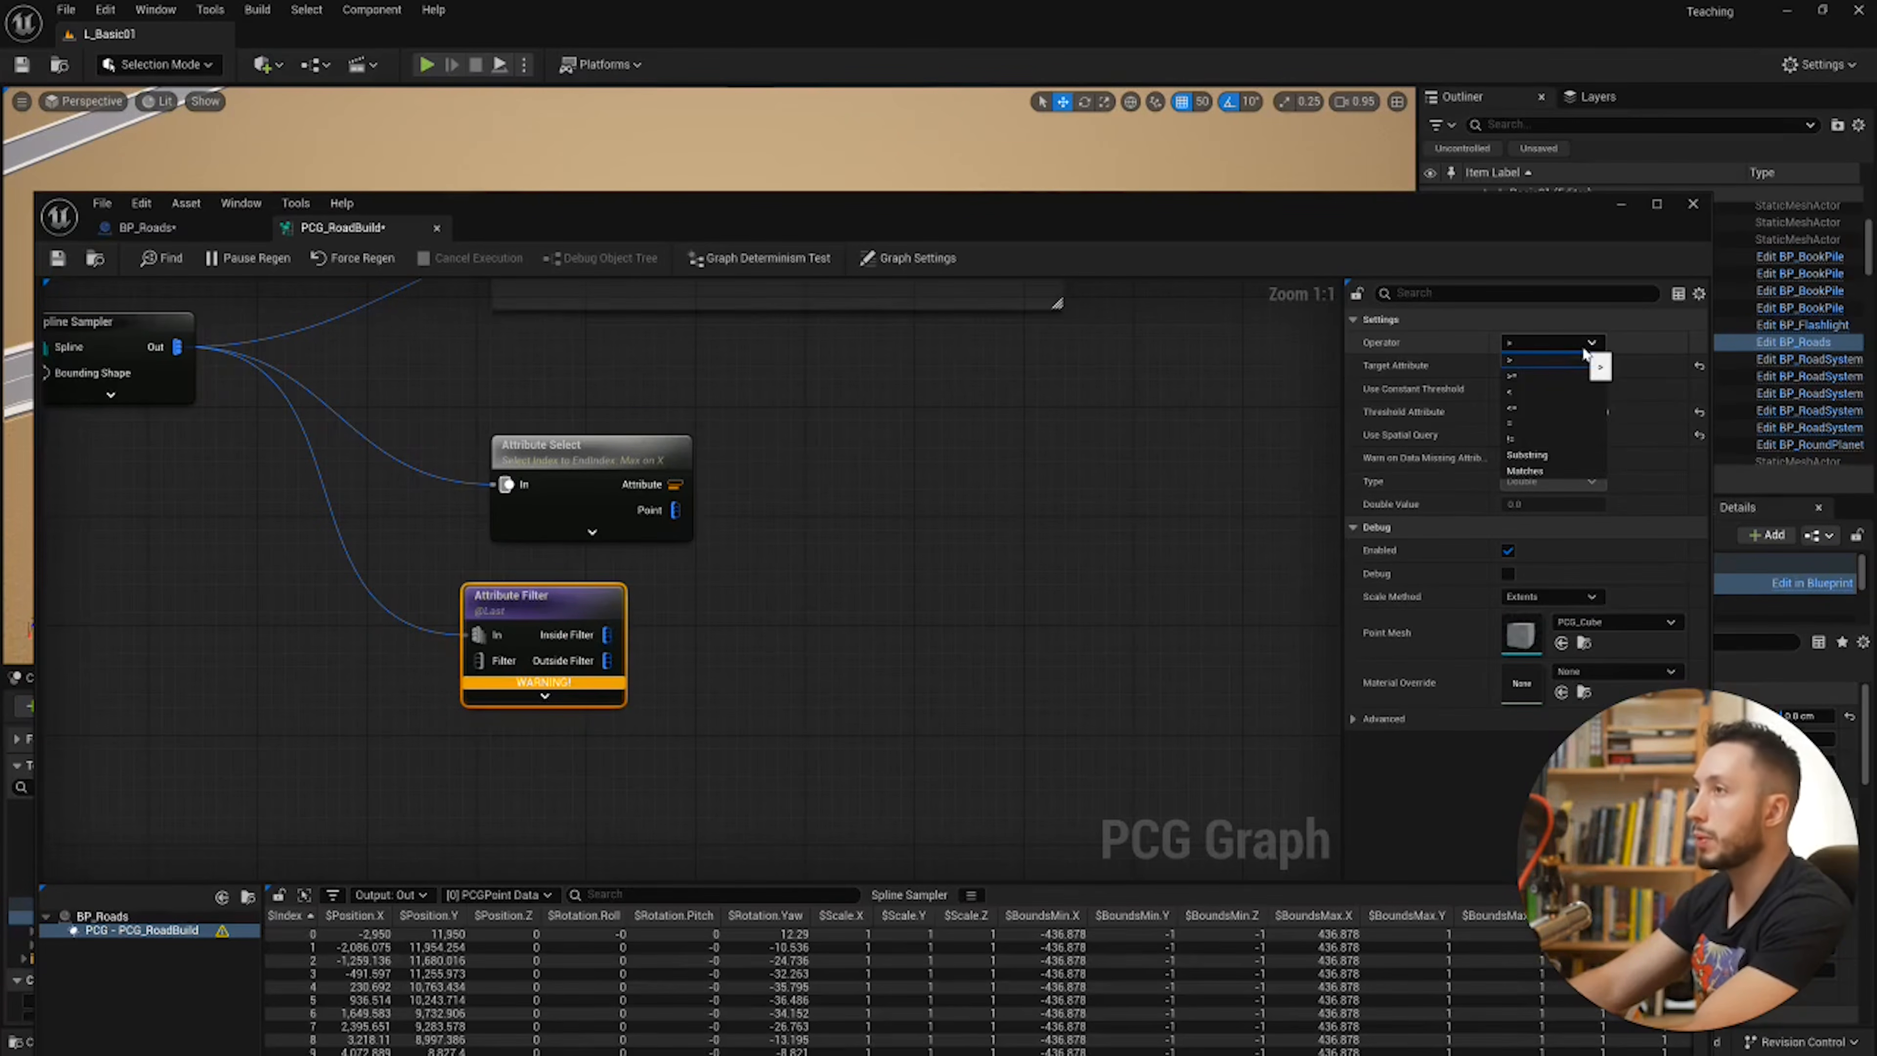
left_click(1582, 347)
left_click_drag(526, 617, 540, 617)
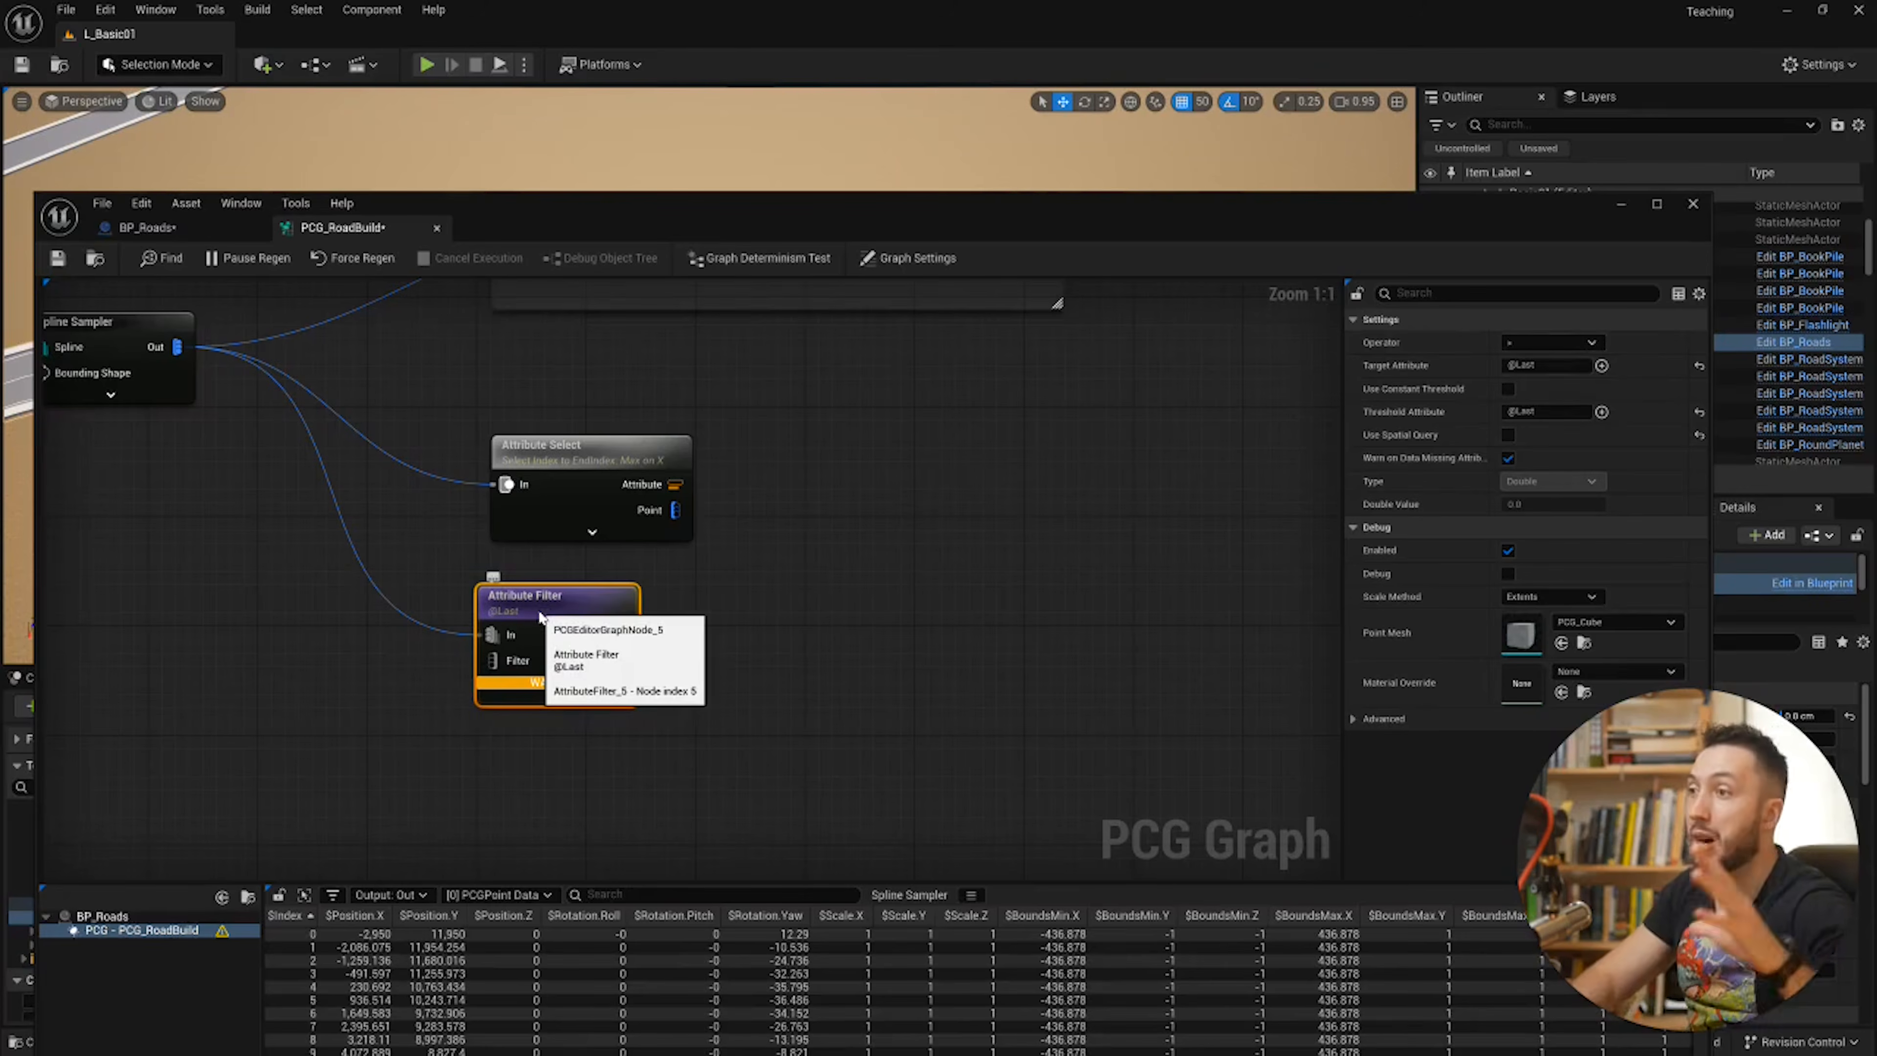
left_click(1529, 341)
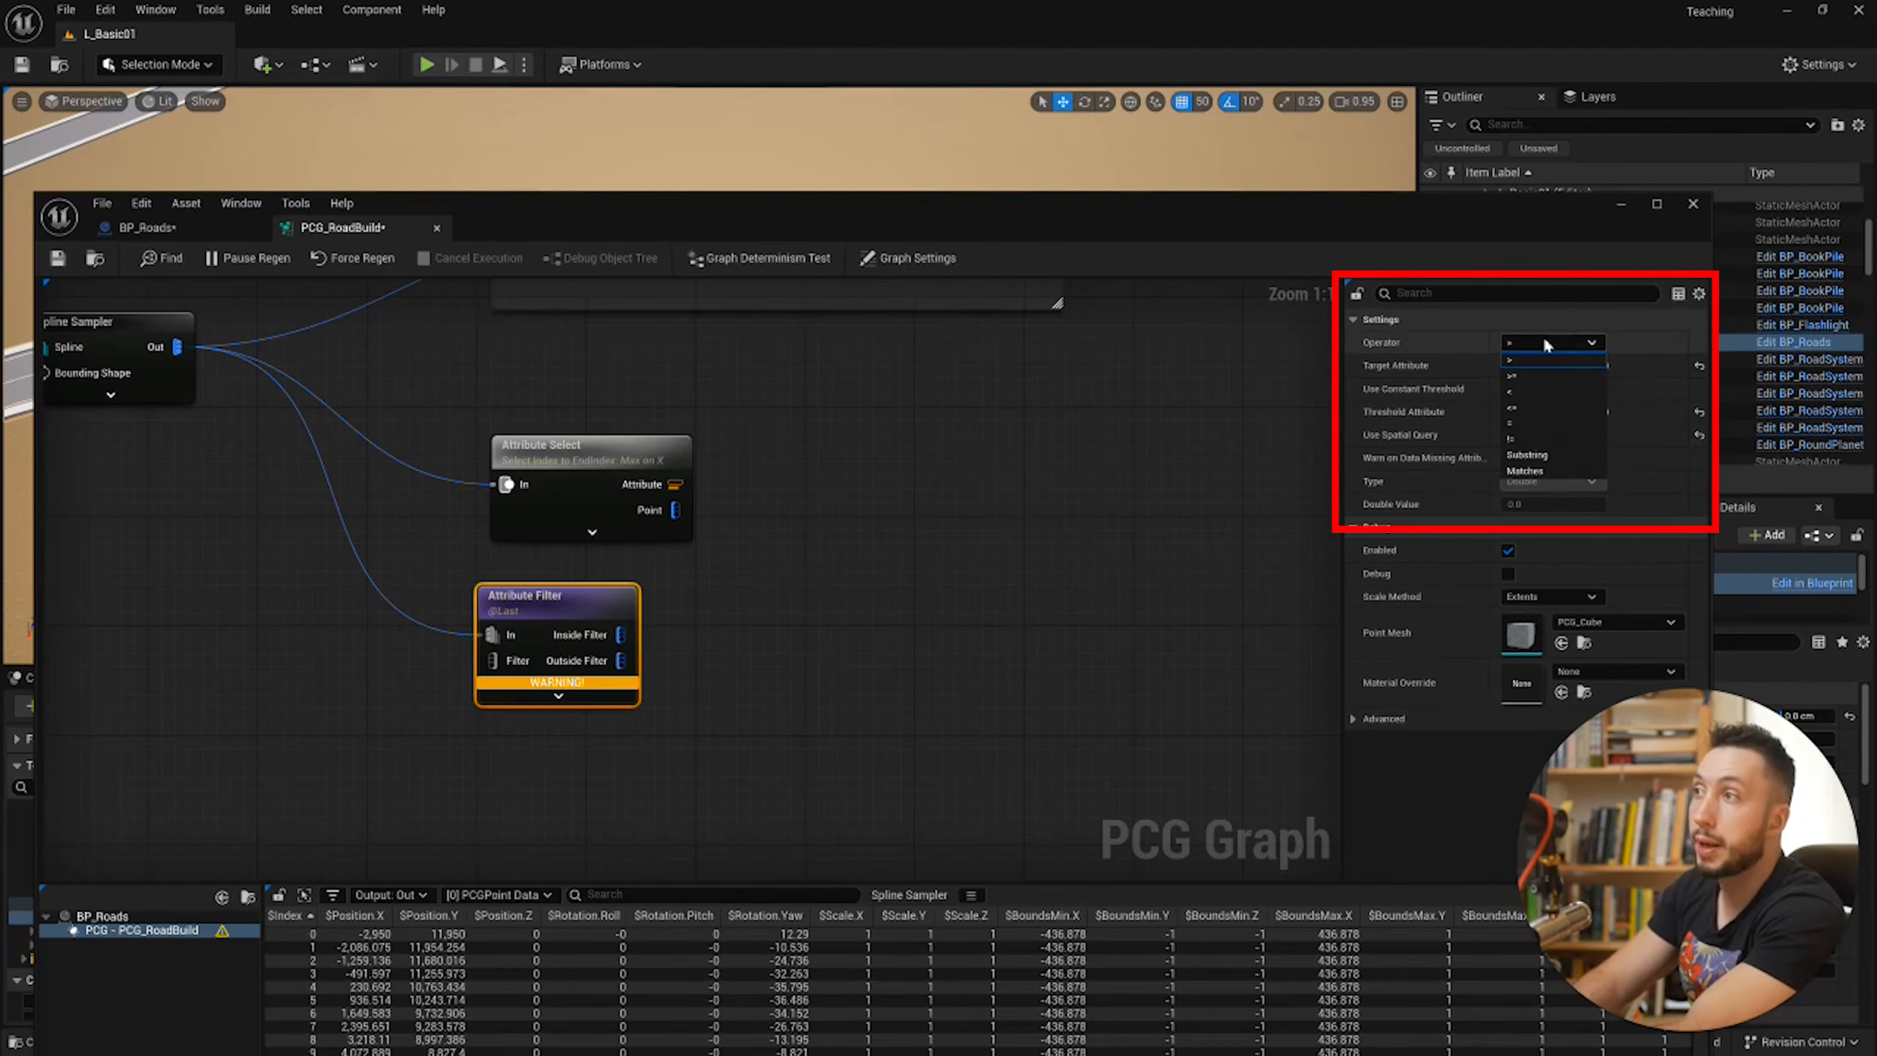
left_click(1522, 425)
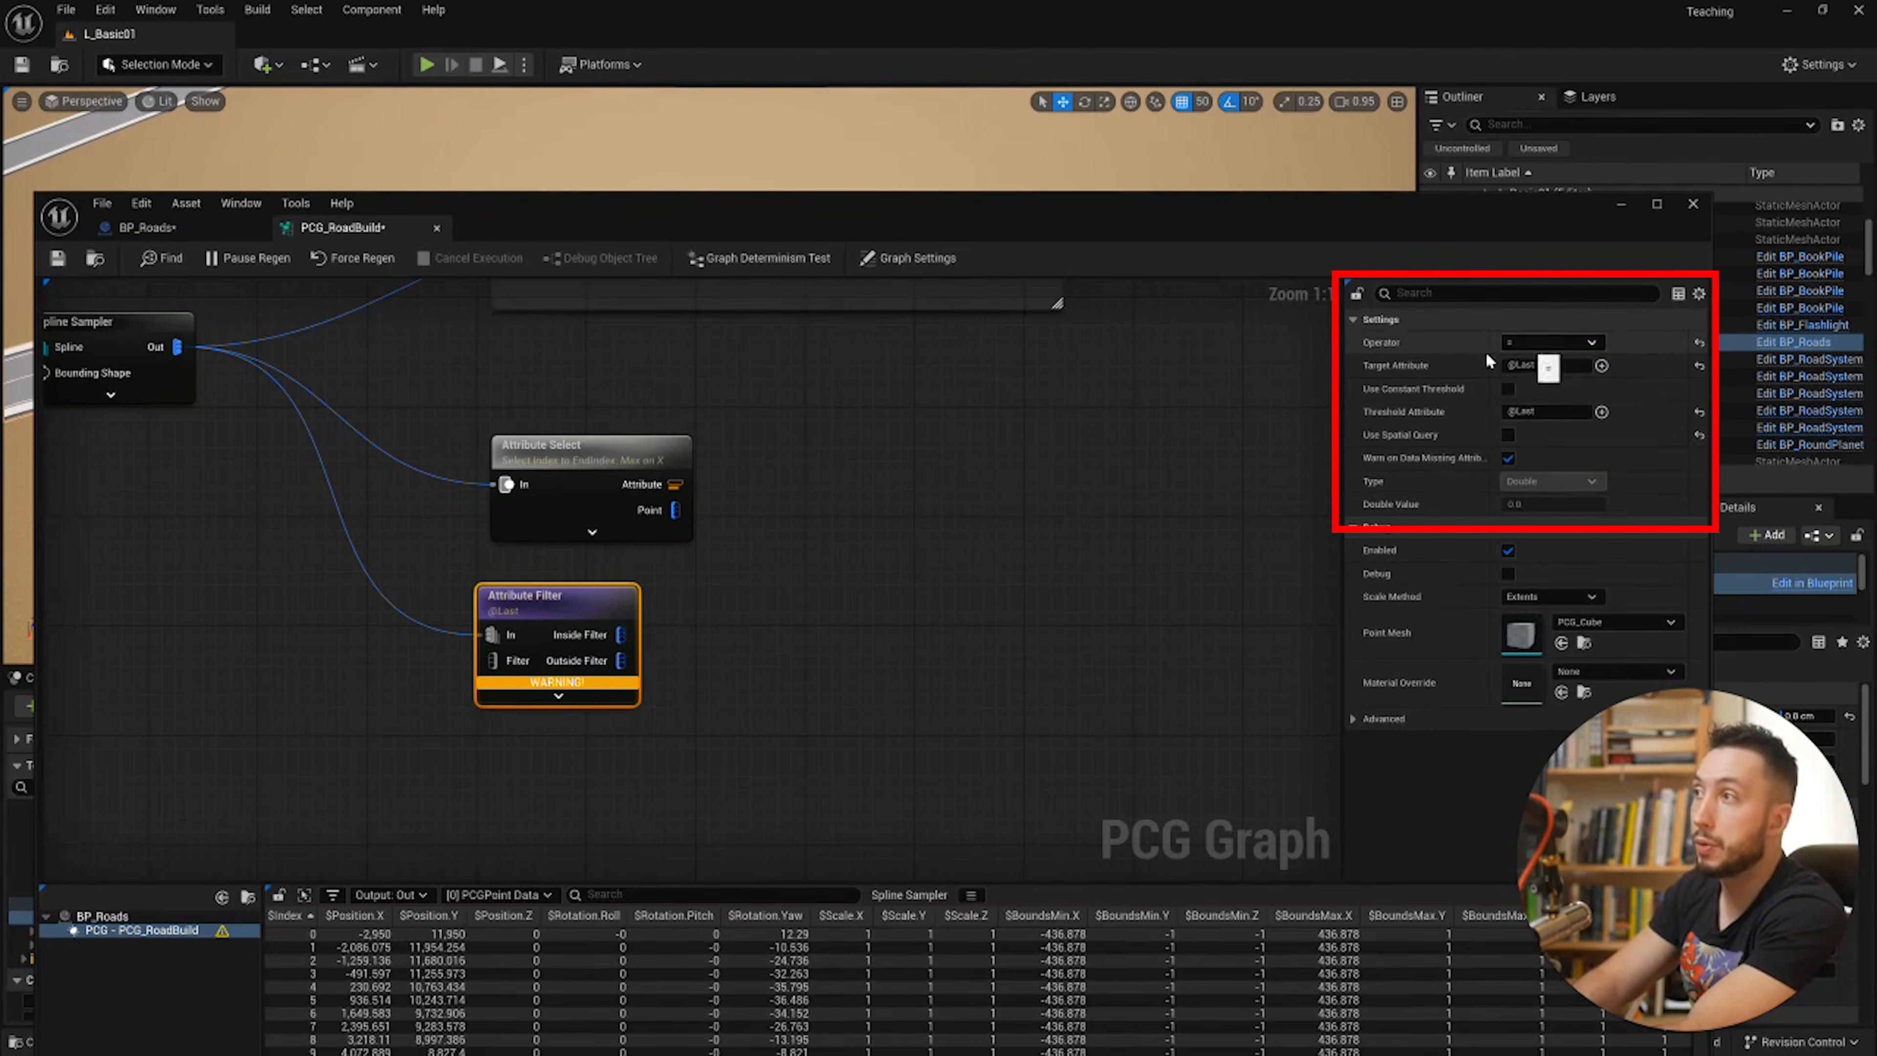
left_click(1601, 365)
left_click(1588, 268)
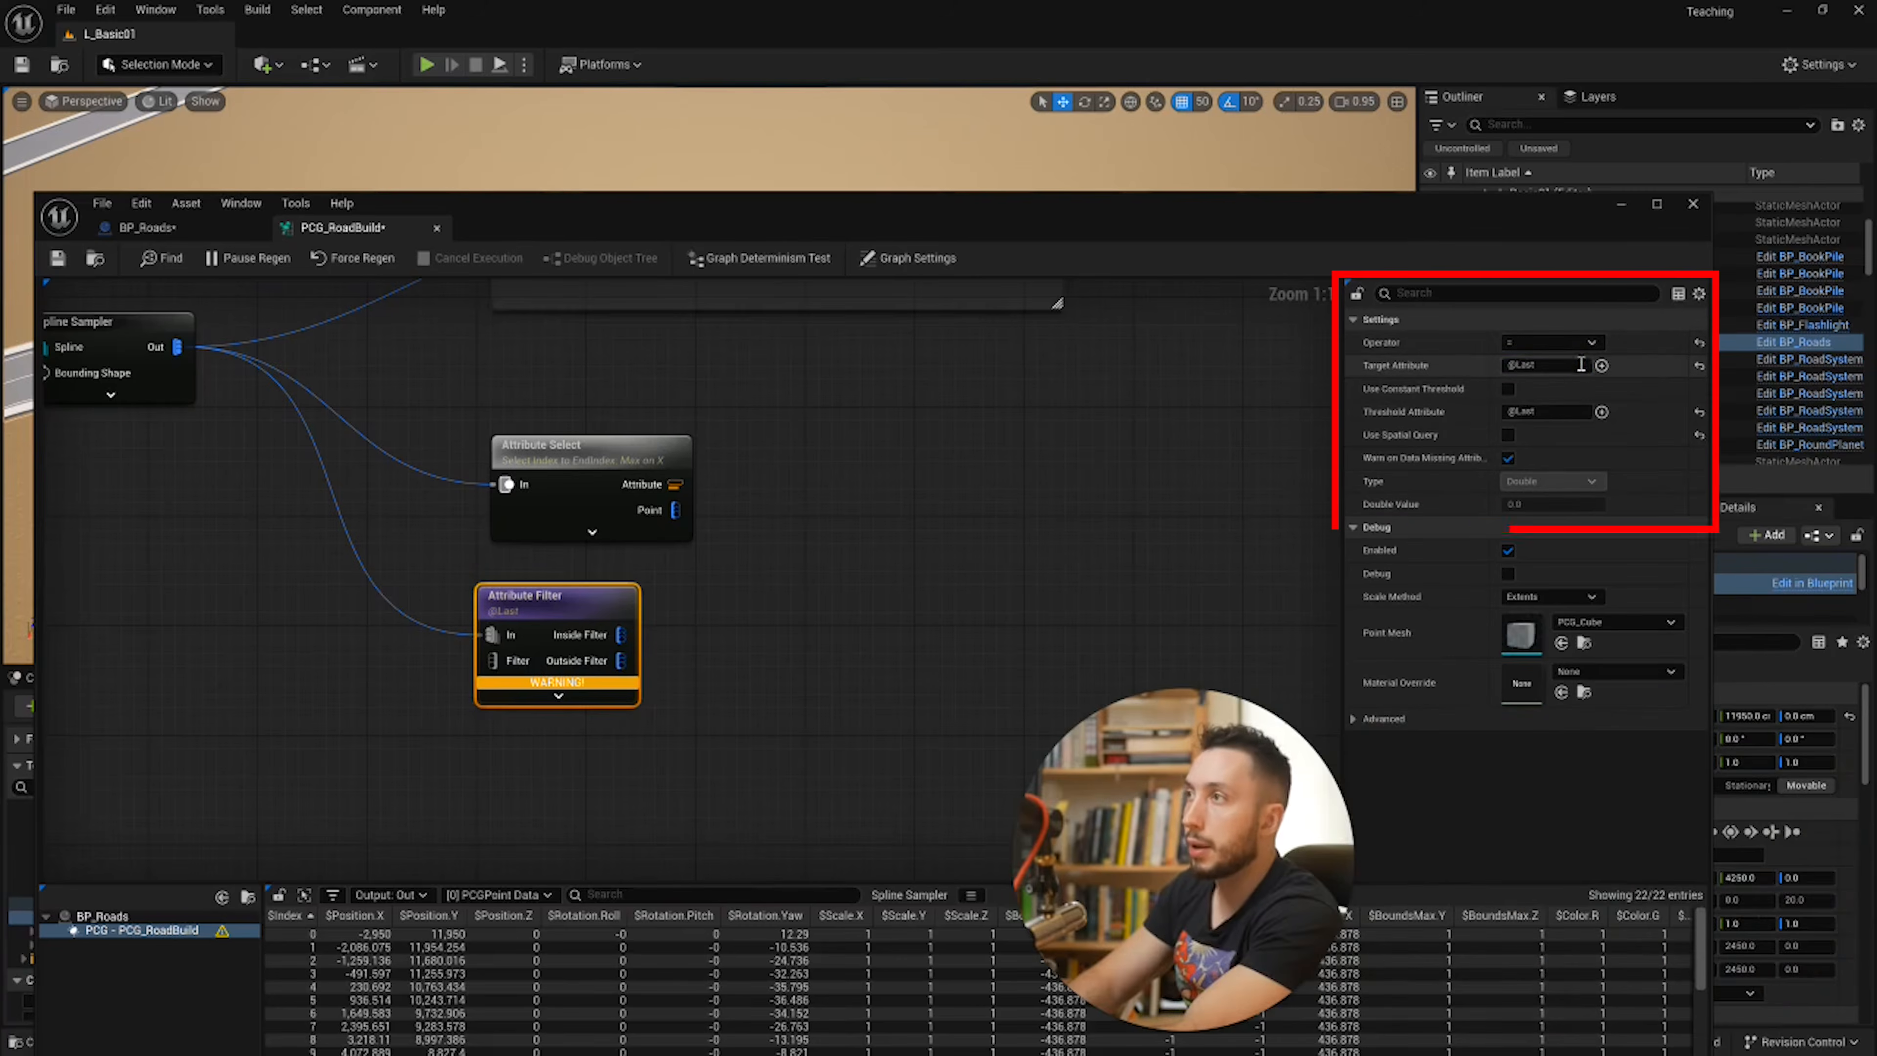
left_click(1602, 367)
left_click(1629, 762)
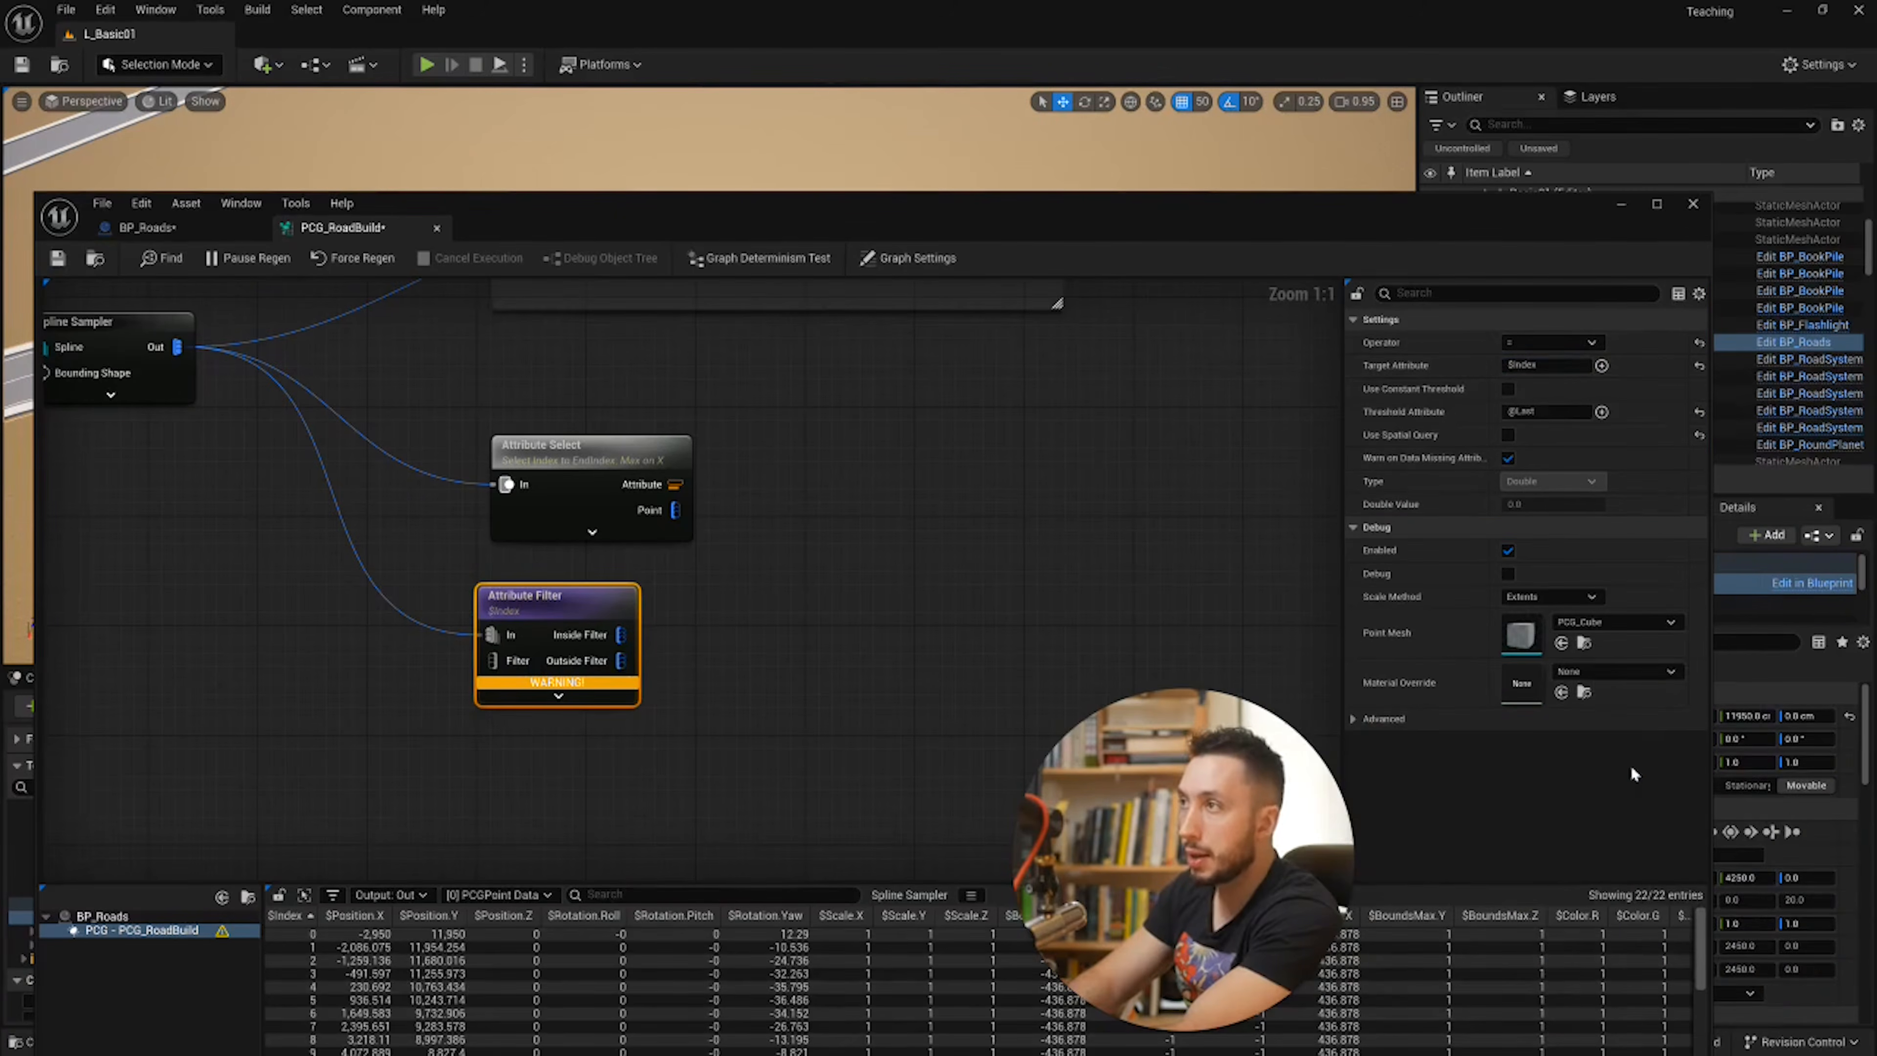
Step: Move the Attribute Filter node further down and away from the Attribute Select to make room between them
left_click_drag(1397, 192, 1397, 138)
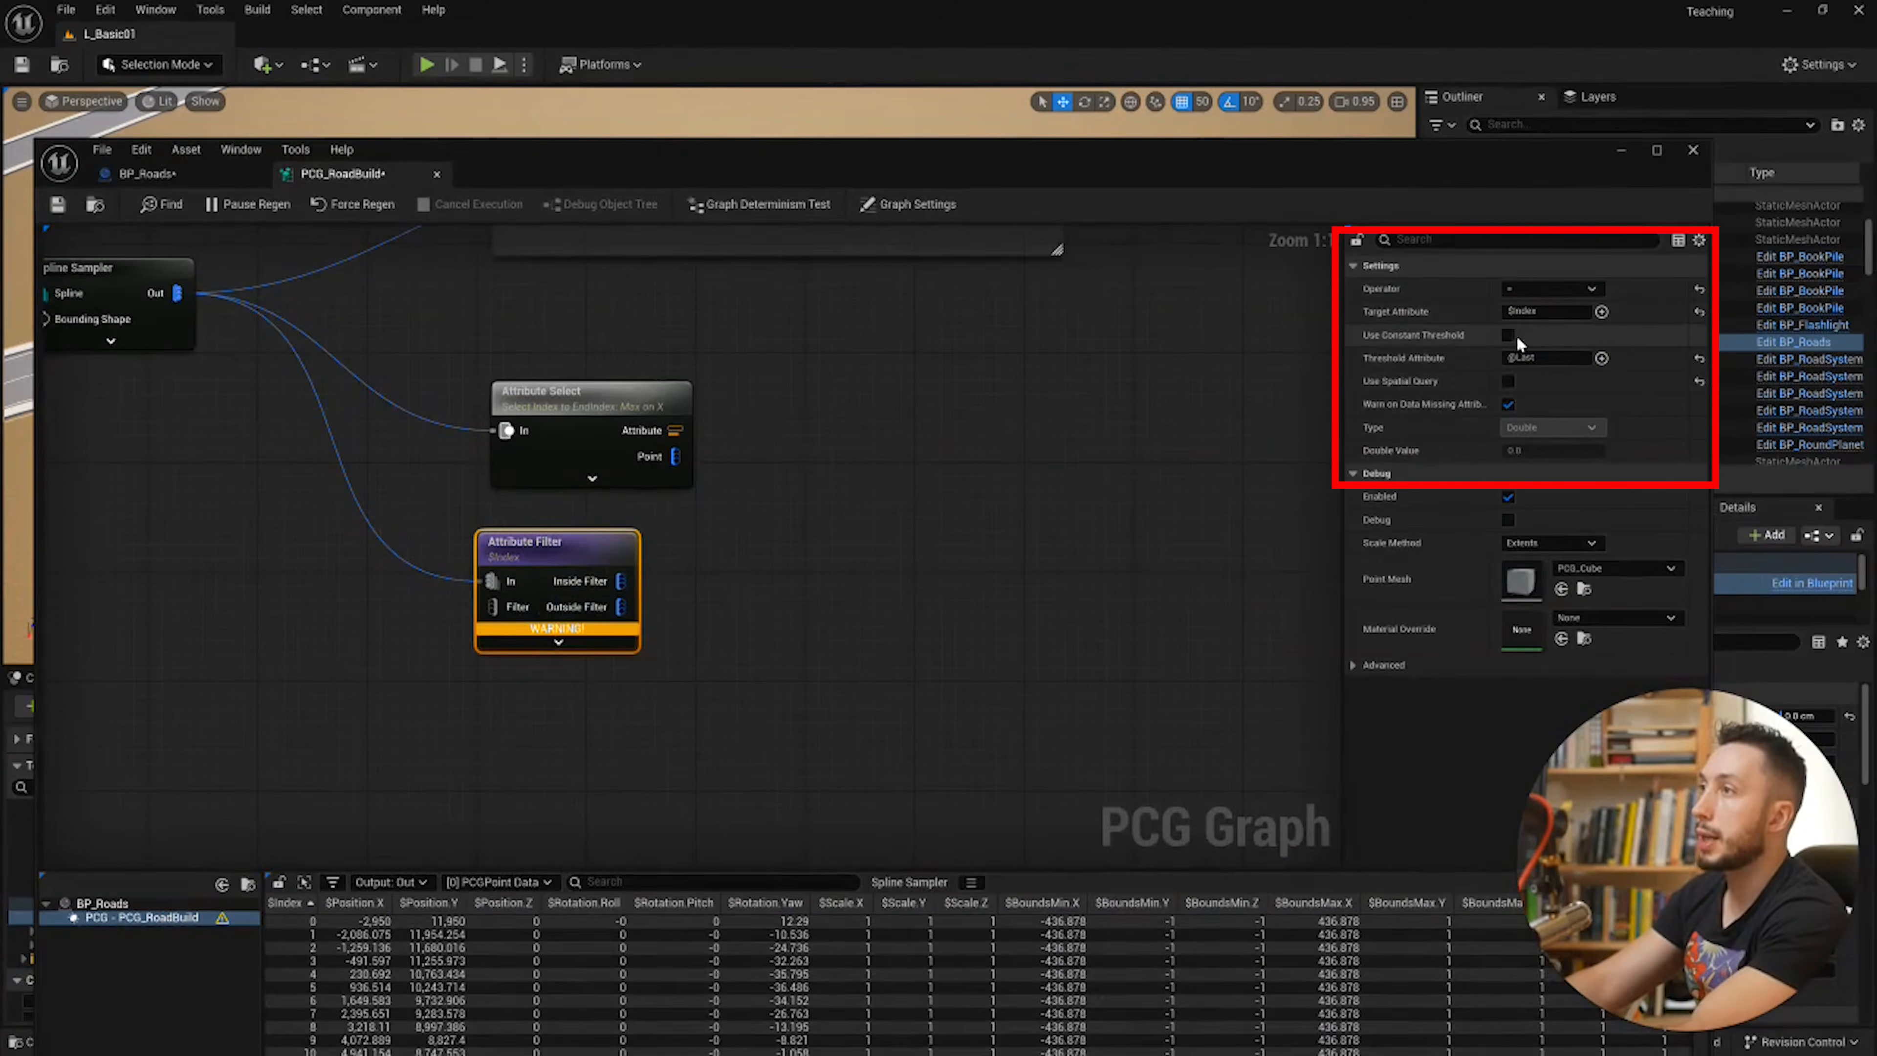
right_click_drag(488, 610, 736, 536)
left_click_drag(830, 513, 868, 525)
left_click_drag(858, 350, 849, 347)
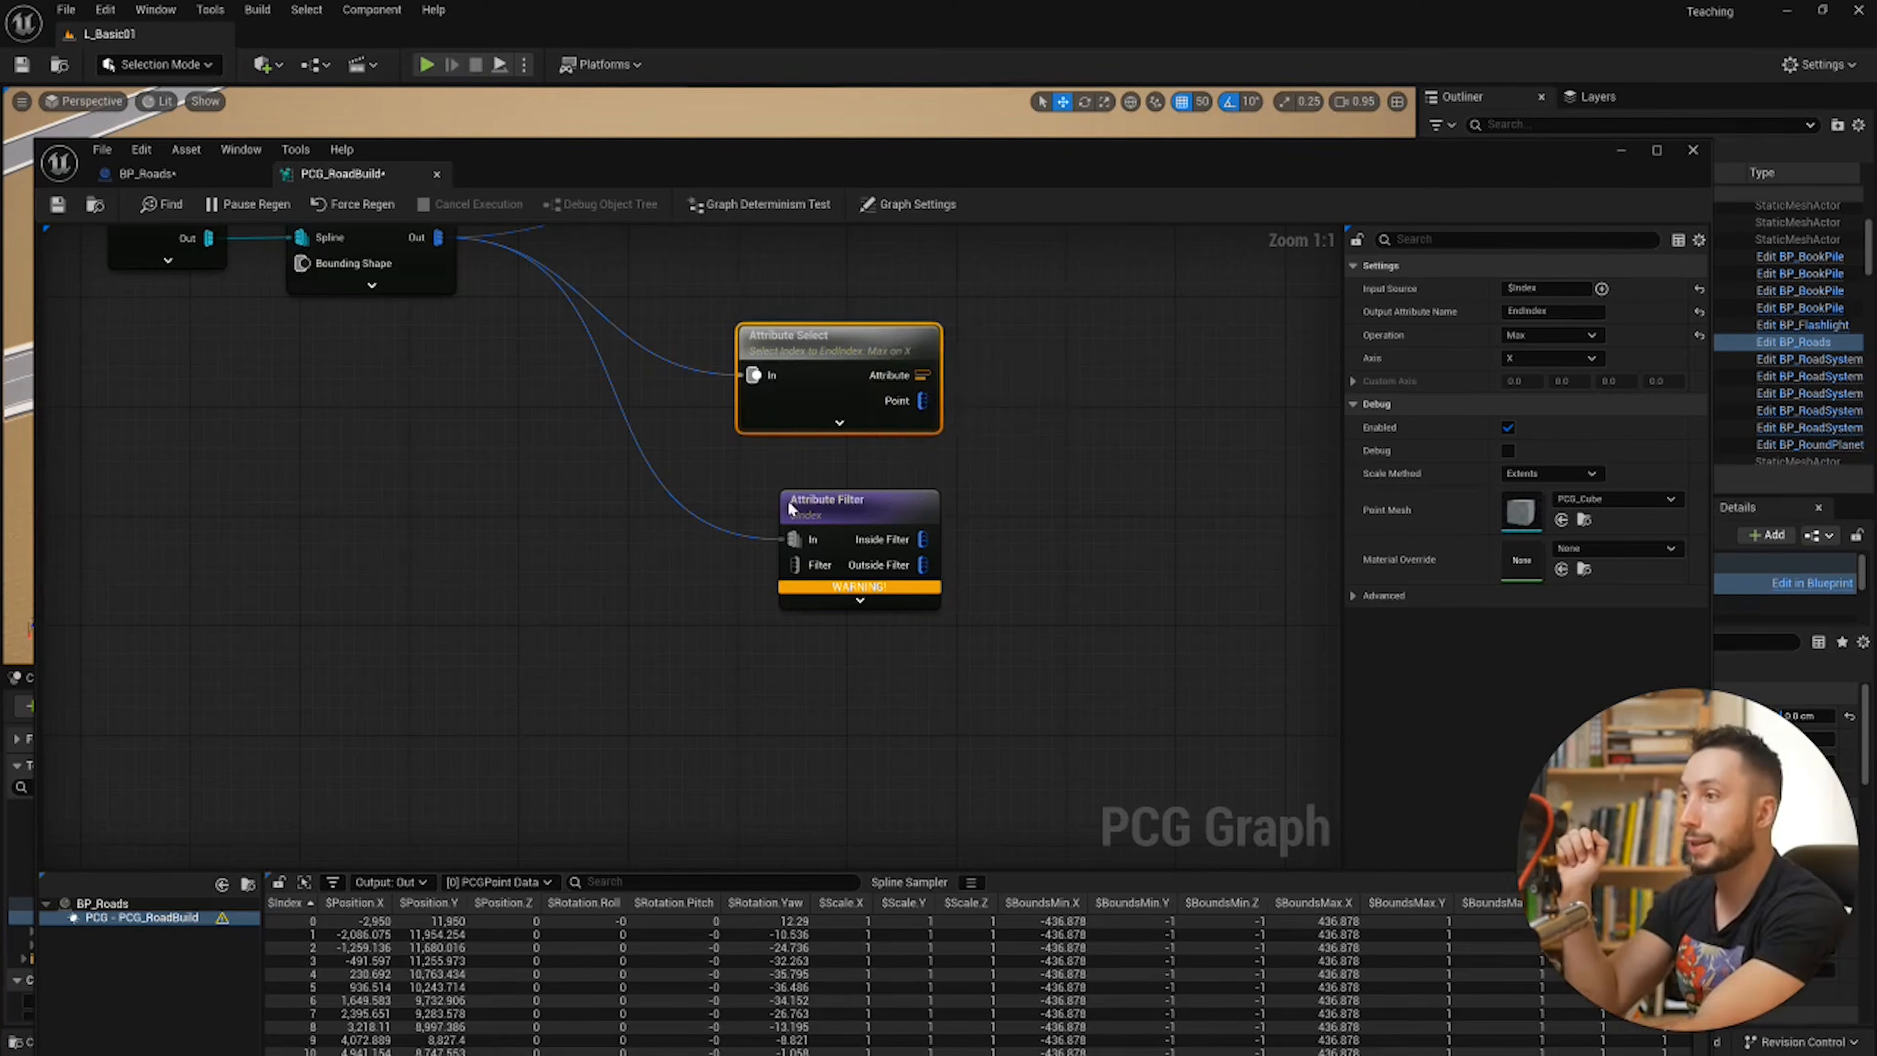
right_click_drag(789, 509, 834, 598)
left_click(429, 333)
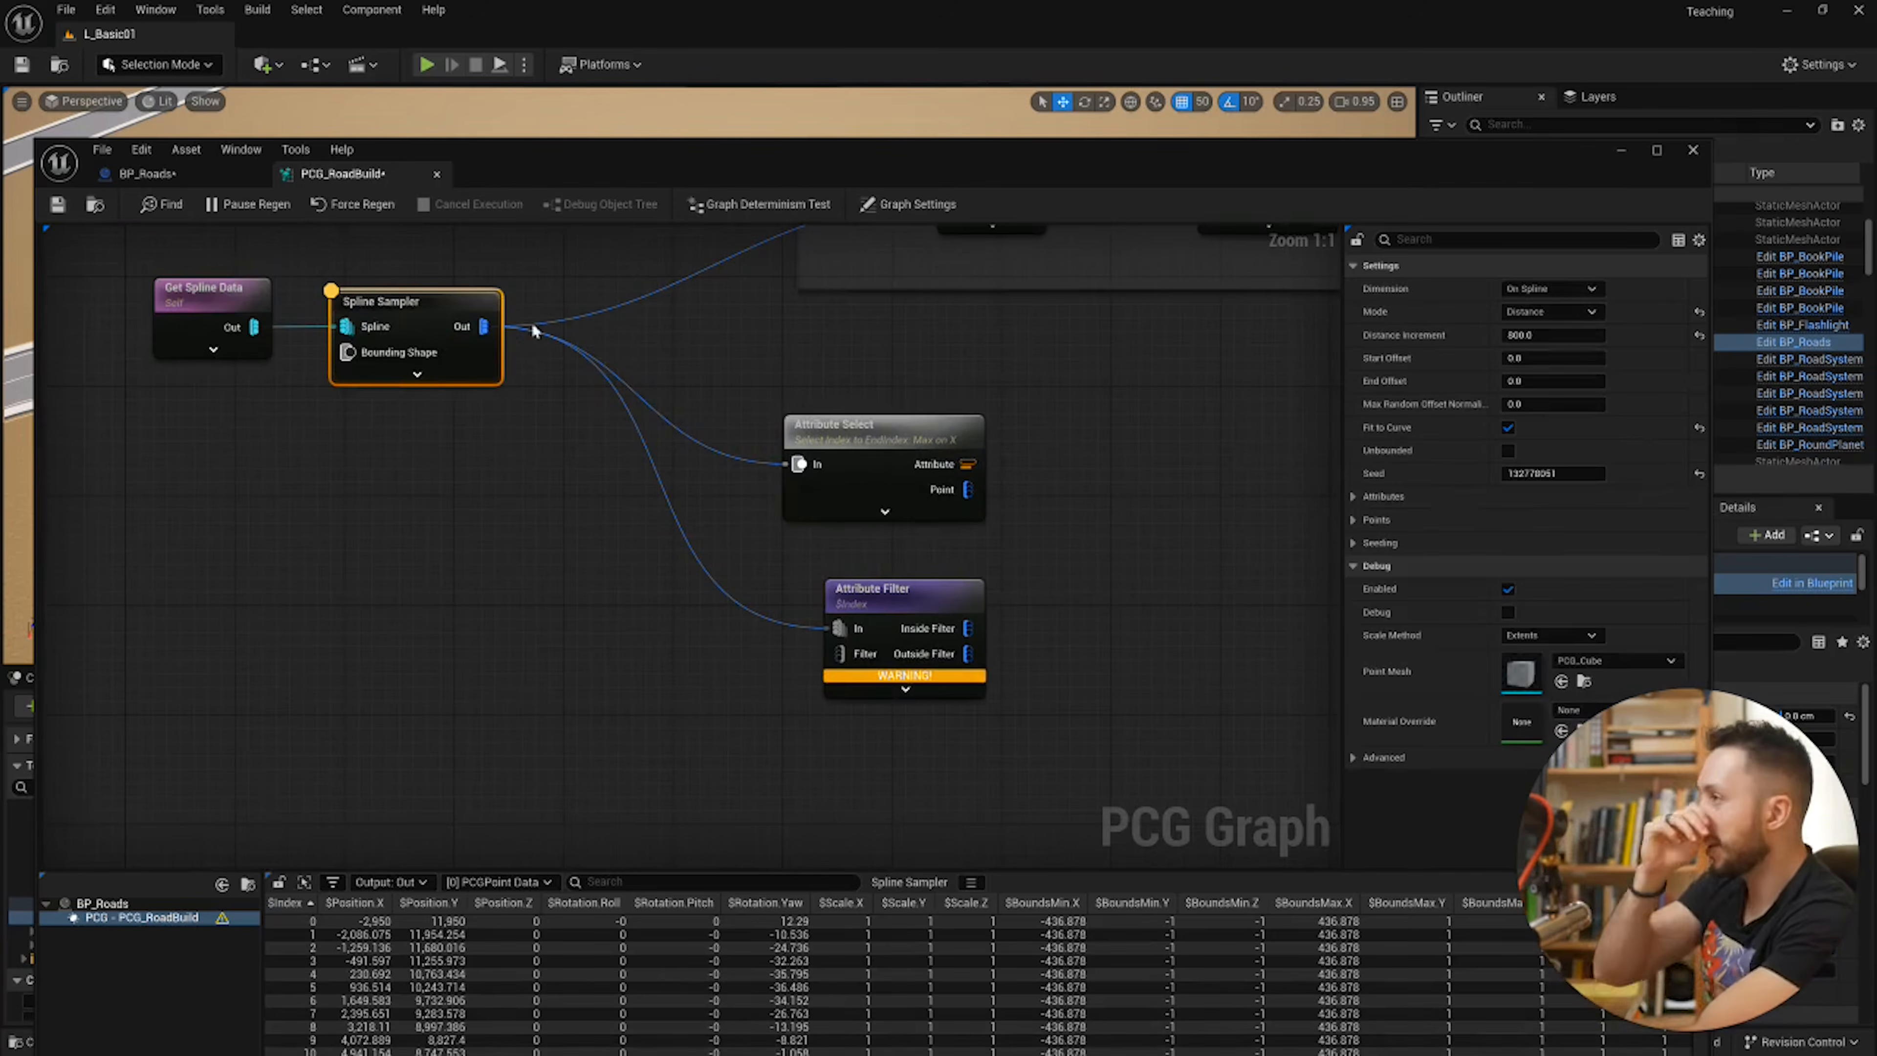
left_click_drag(913, 670, 899, 765)
right_click_drag(1001, 566, 751, 525)
left_click_drag(718, 682, 868, 709)
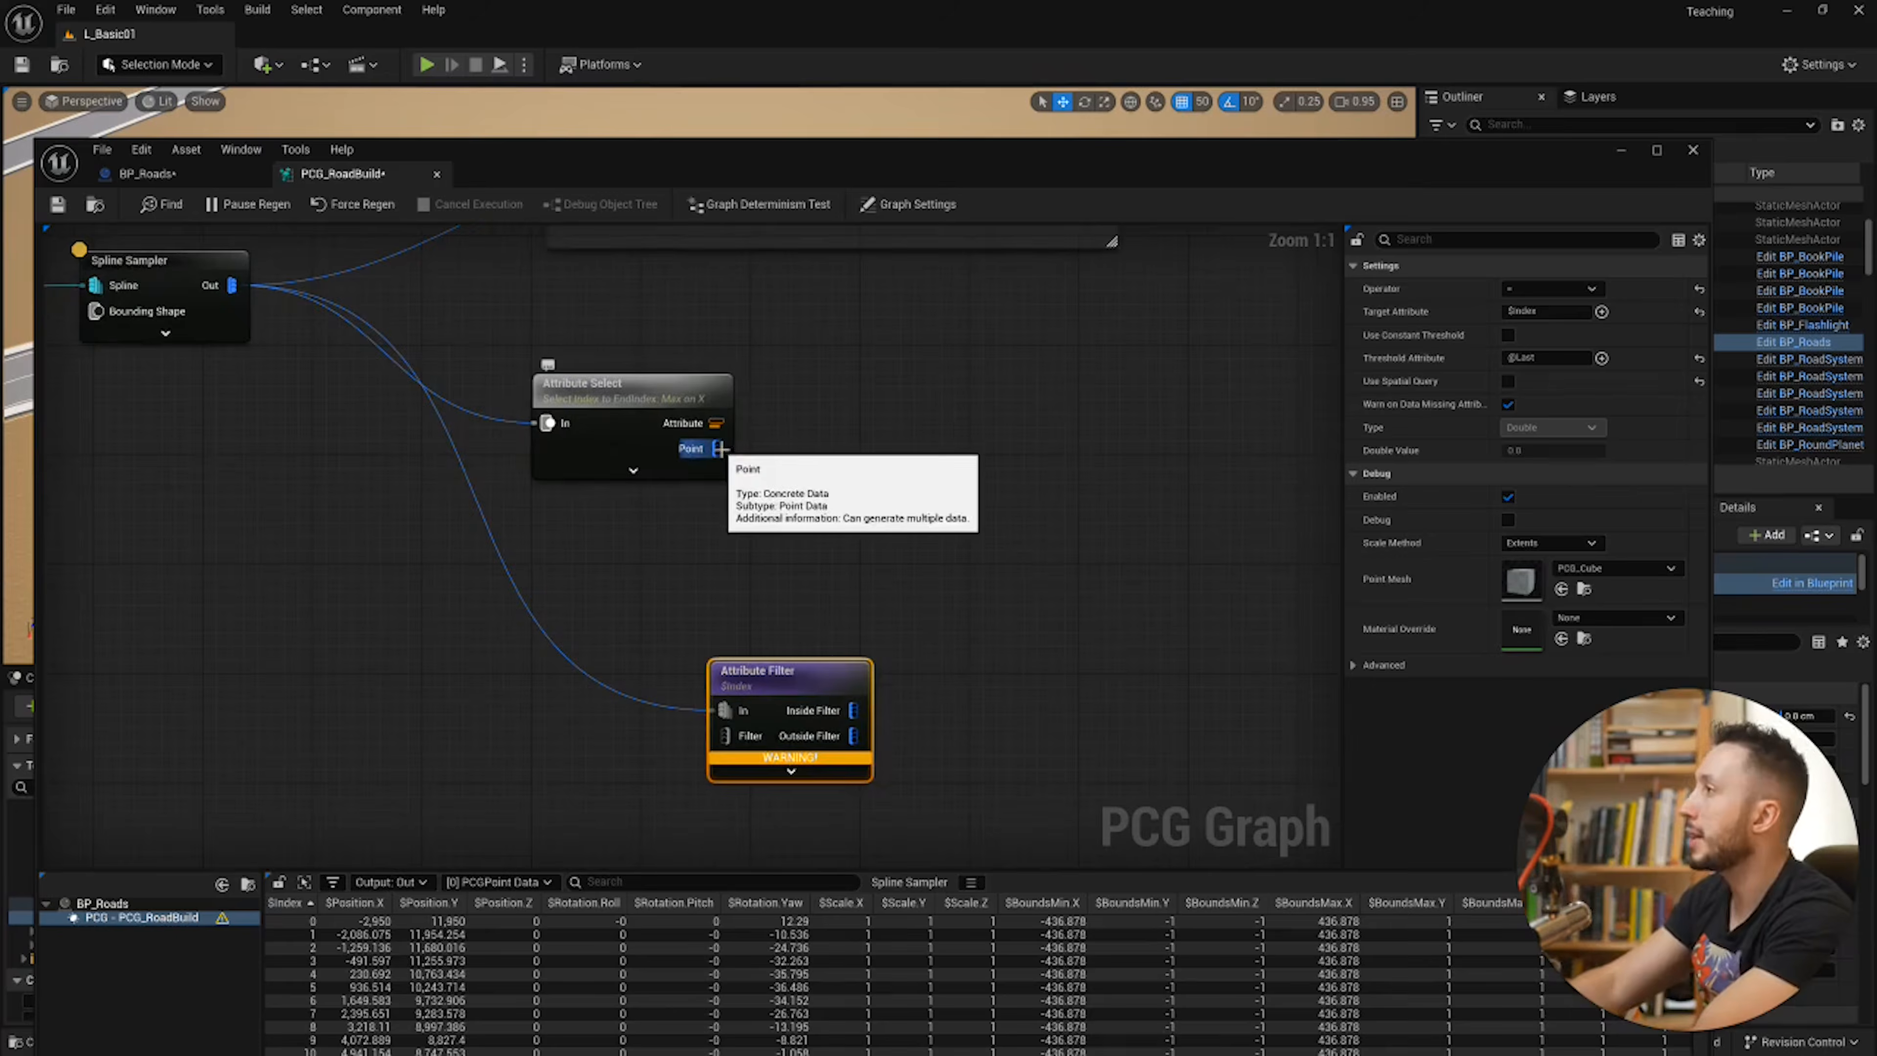
Step: Add a Subtract node beside the Attribute Select, with its In A fed by the Attribute Select's Attribute output
left_click_drag(719, 448, 778, 510)
type("sub")
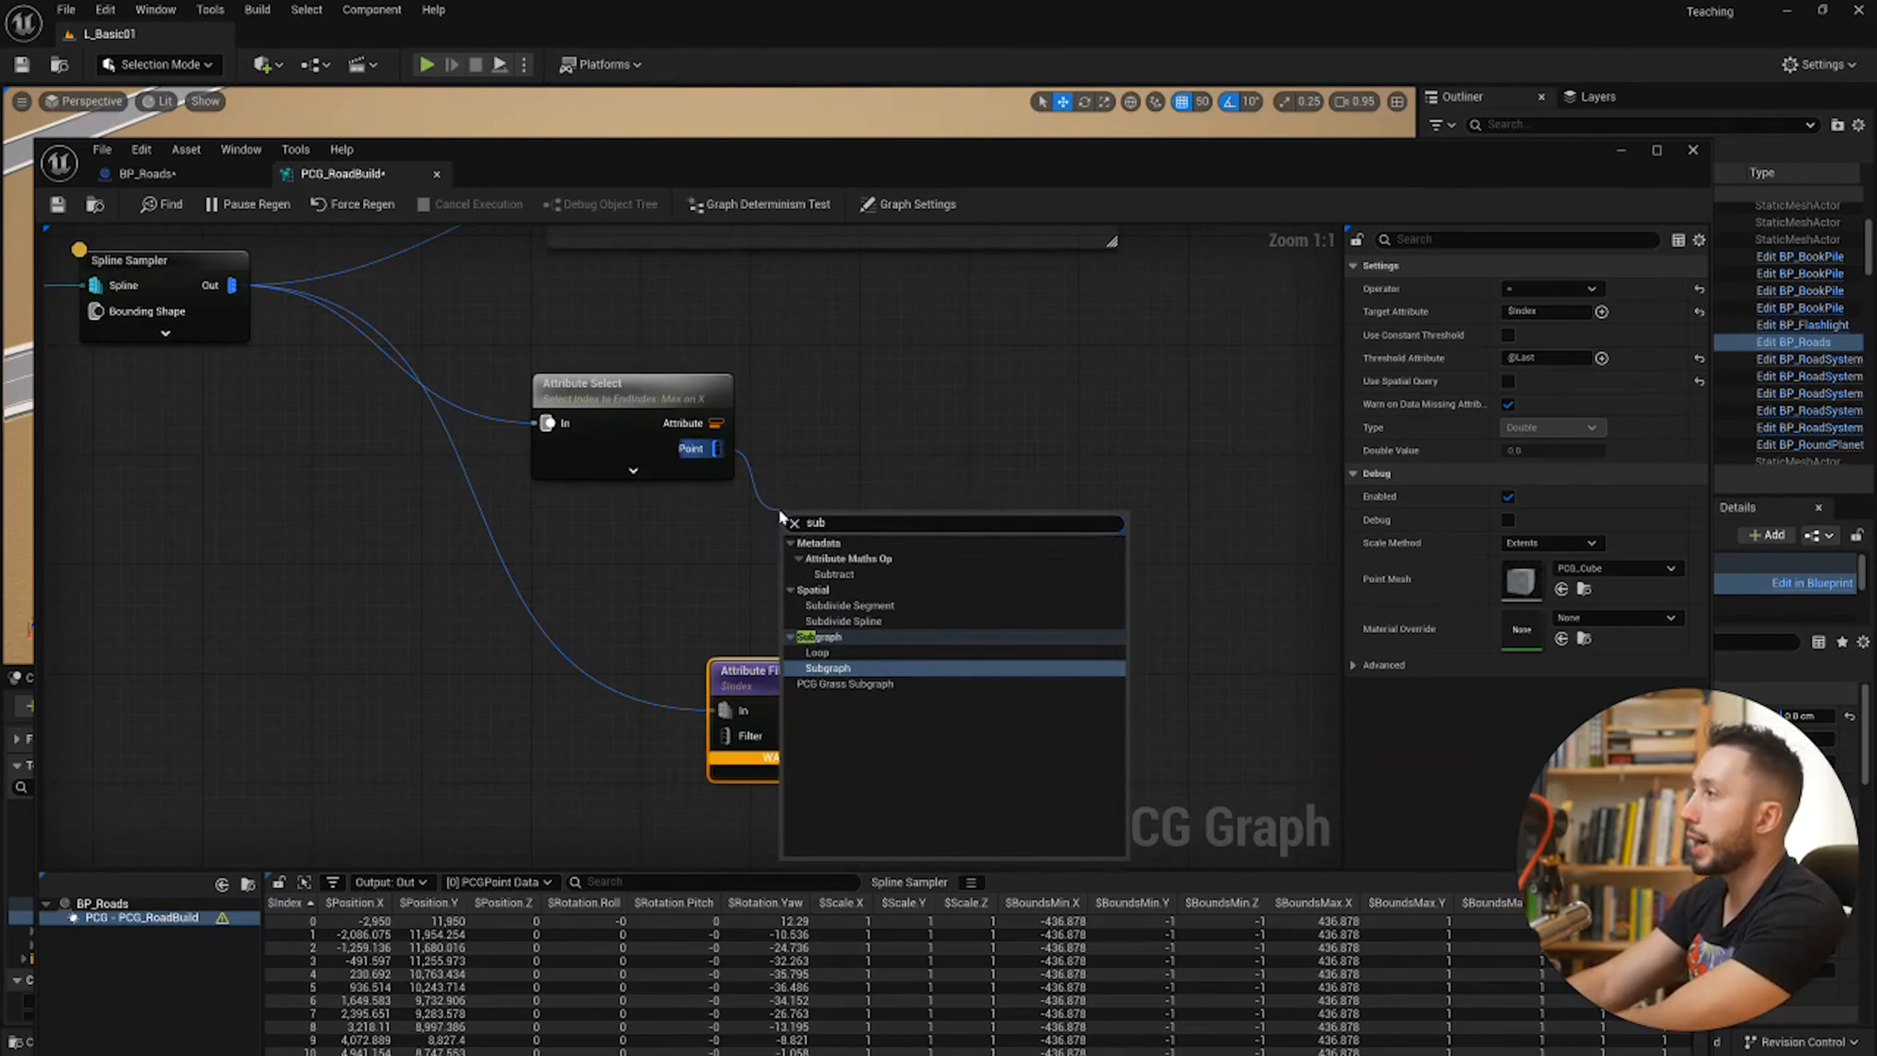
left_click(833, 574)
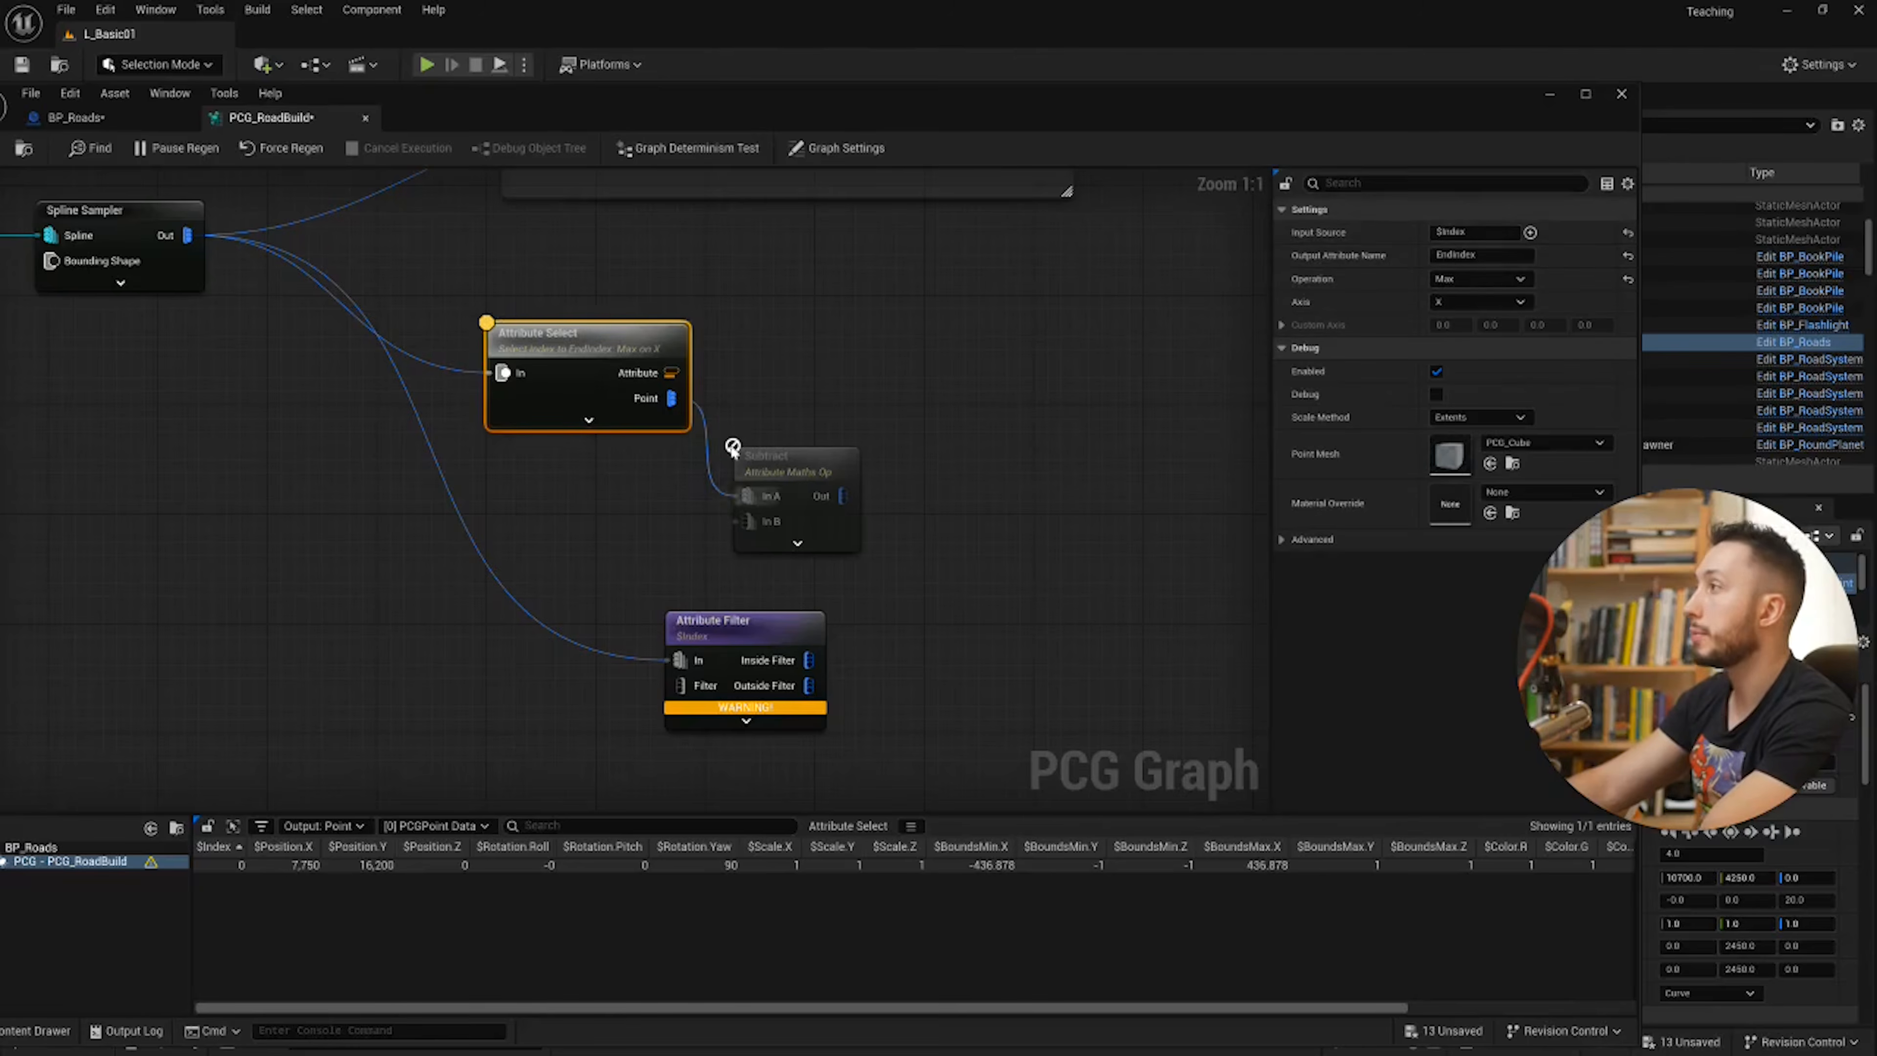
left_click(748, 503, "alt")
left_click_drag(749, 497, 674, 376)
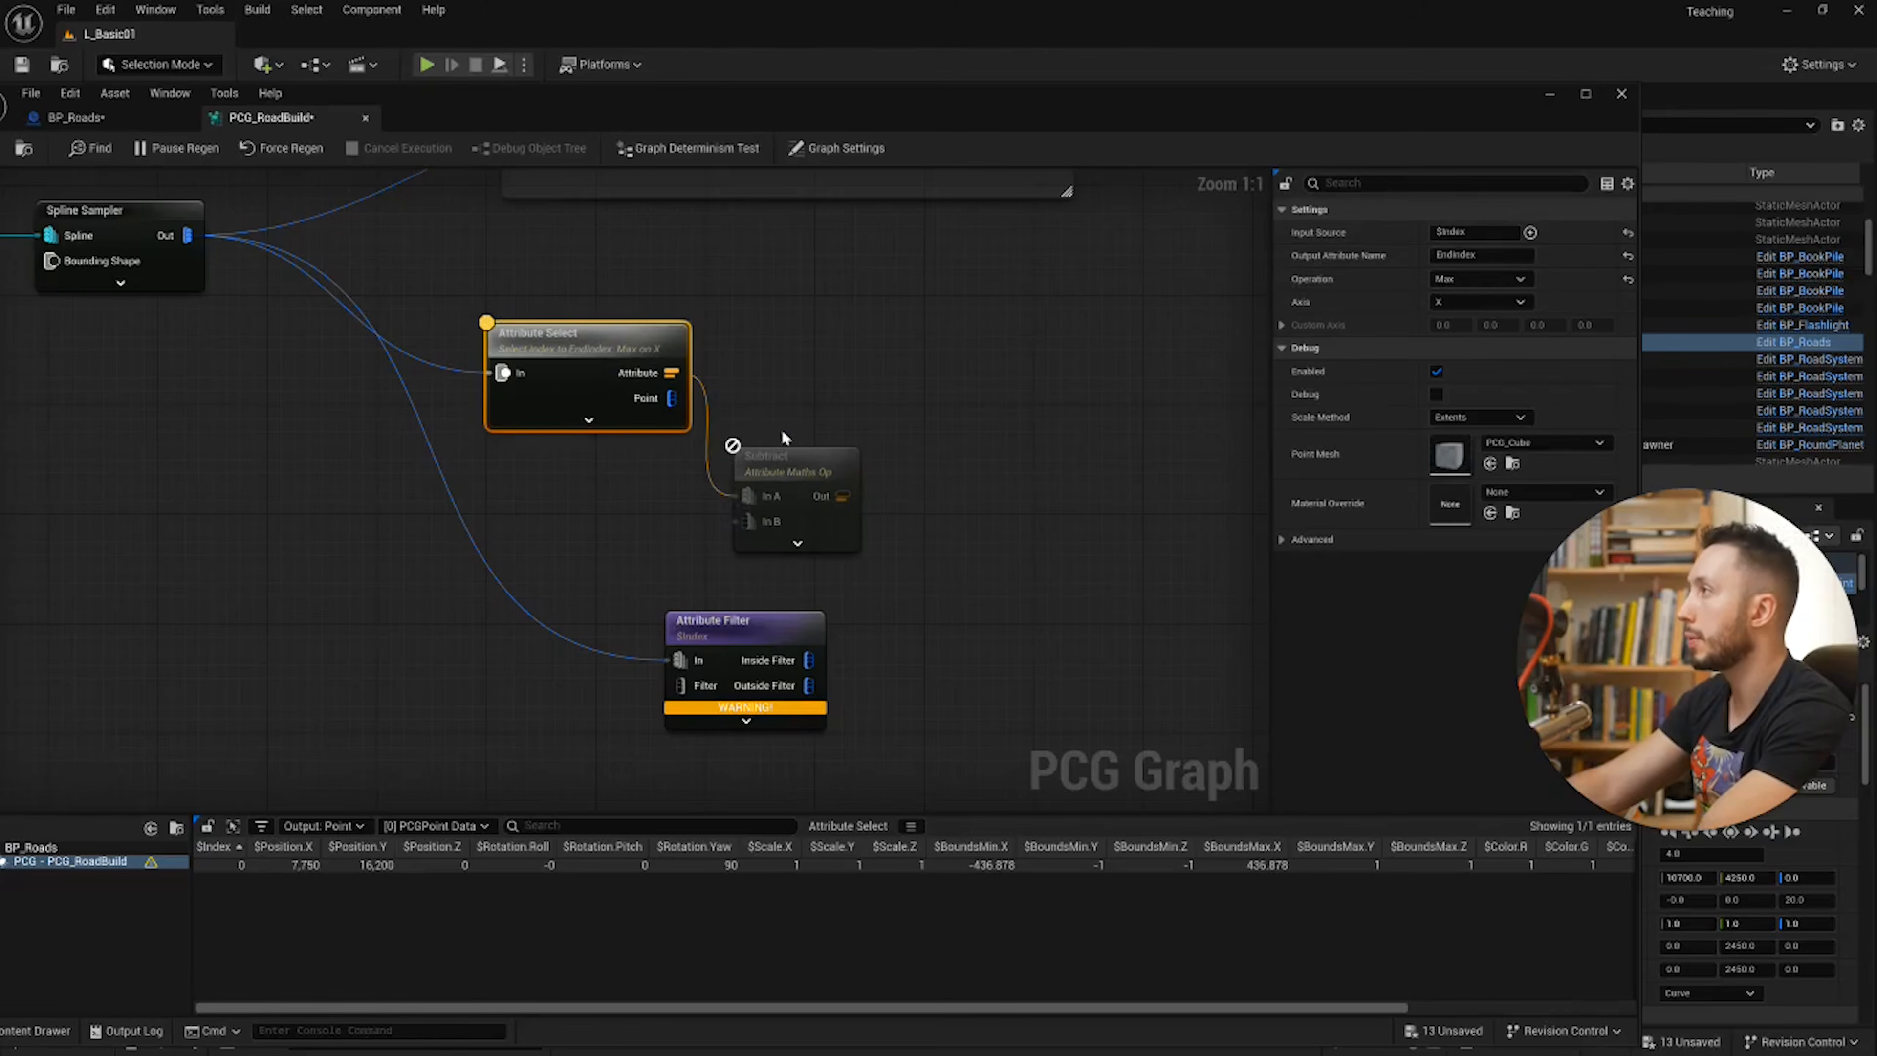
left_click_drag(754, 448, 766, 447)
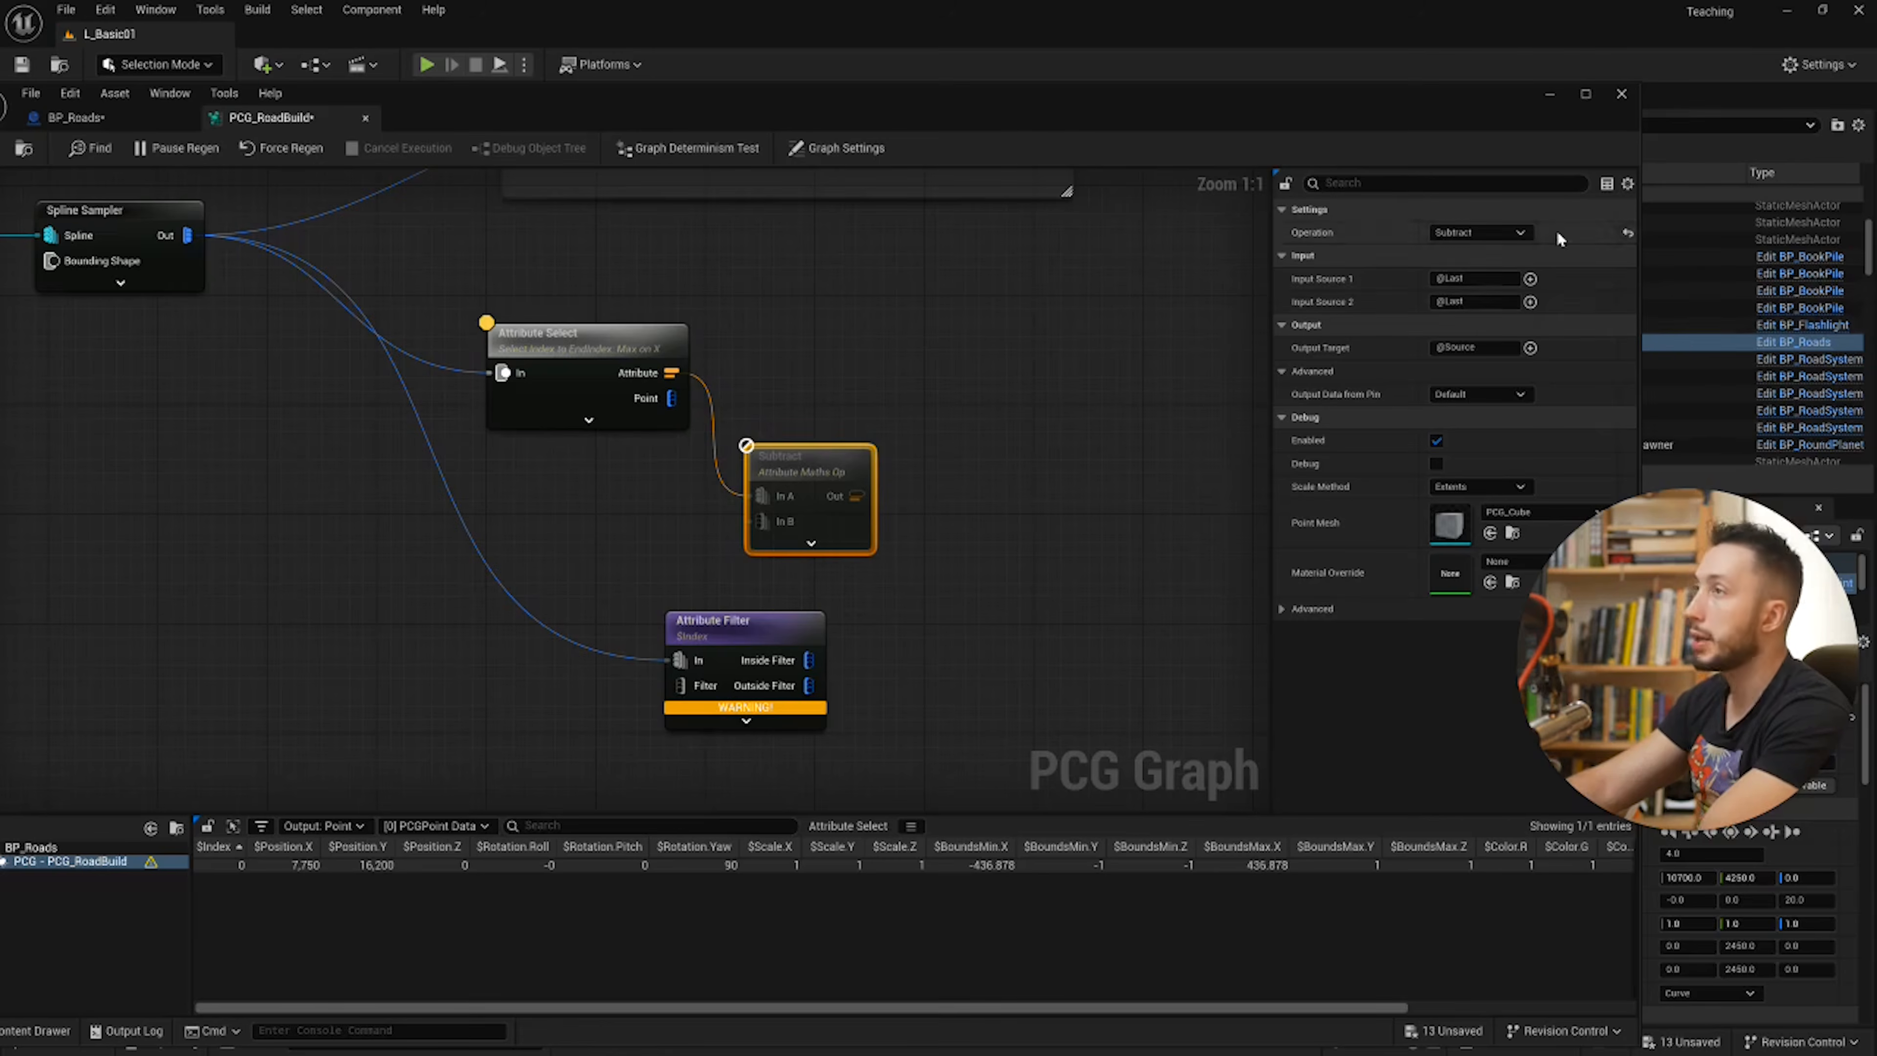
Step: Set the Subtract node's Input Source 1 to EndIndex
left_click(1340, 275)
type("EndInde")
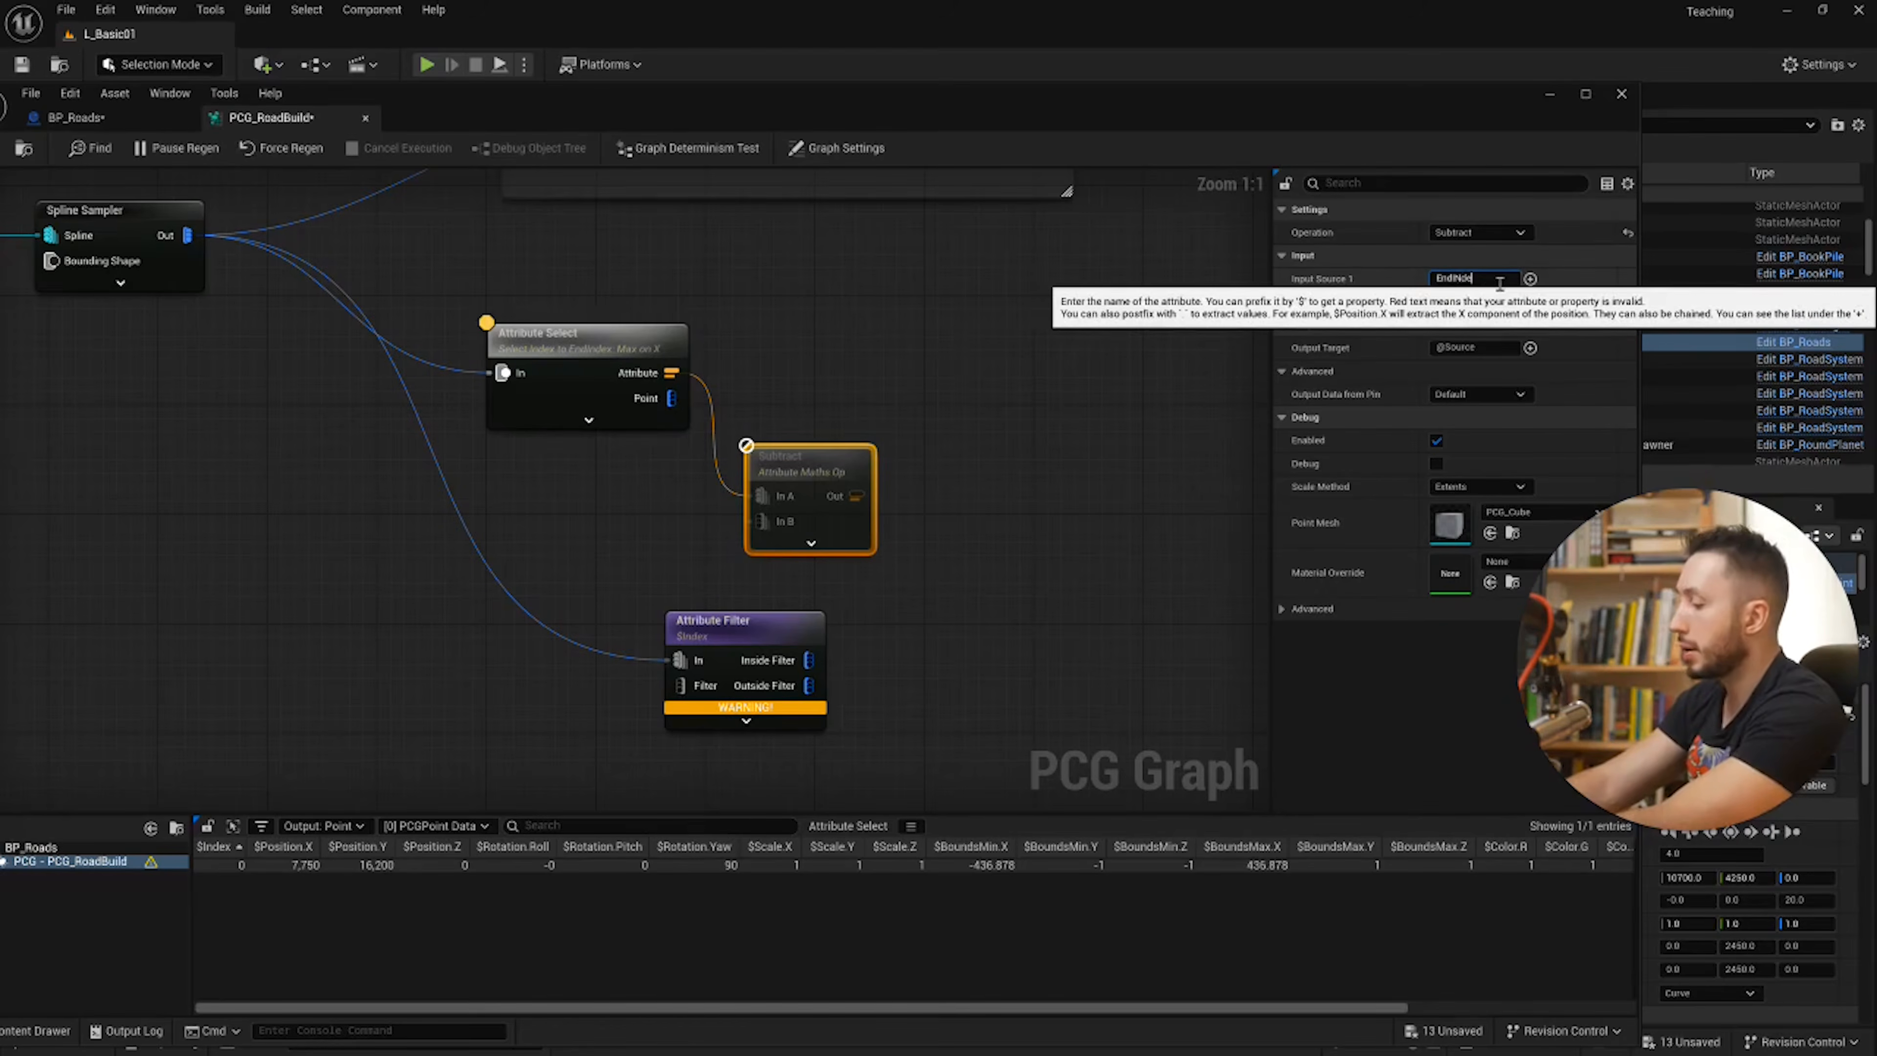
key("BackSpace")
key("BackSpace")
key("BackSpace")
key("BackSpace")
key("BackSpace")
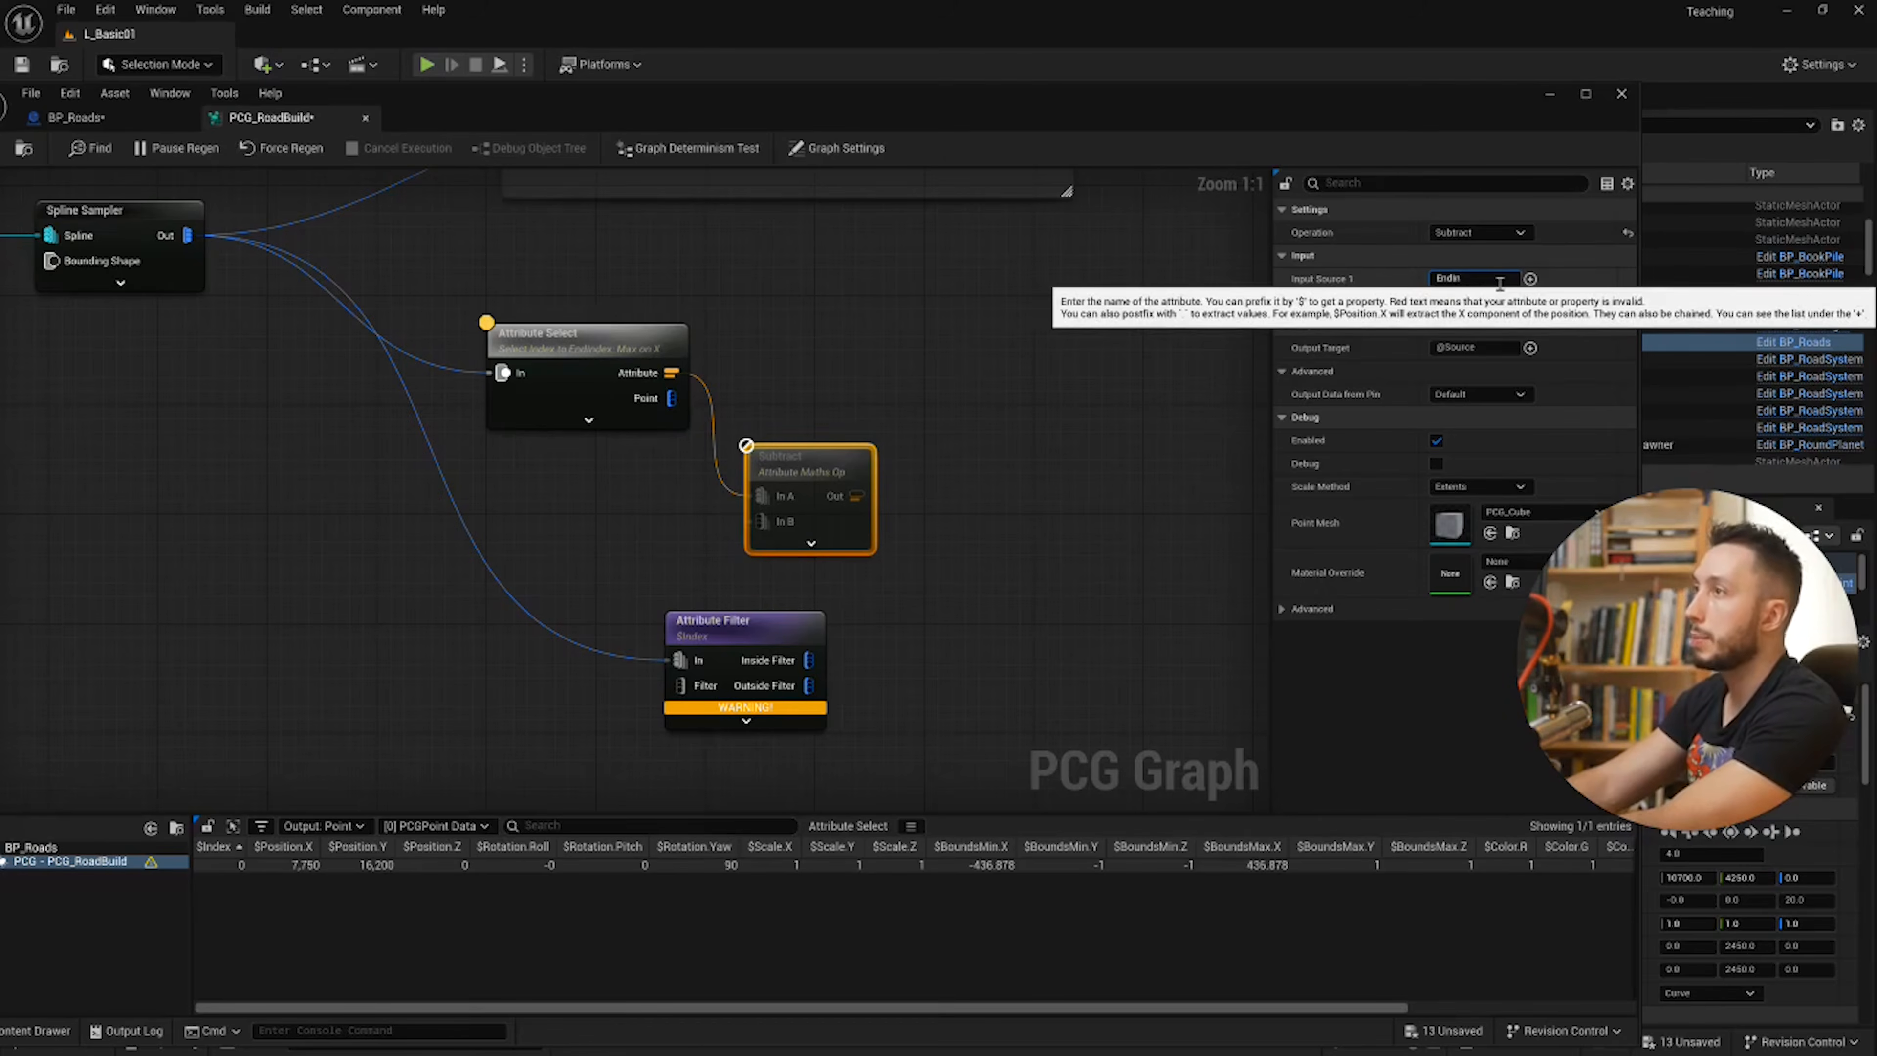
type("x")
key("Return")
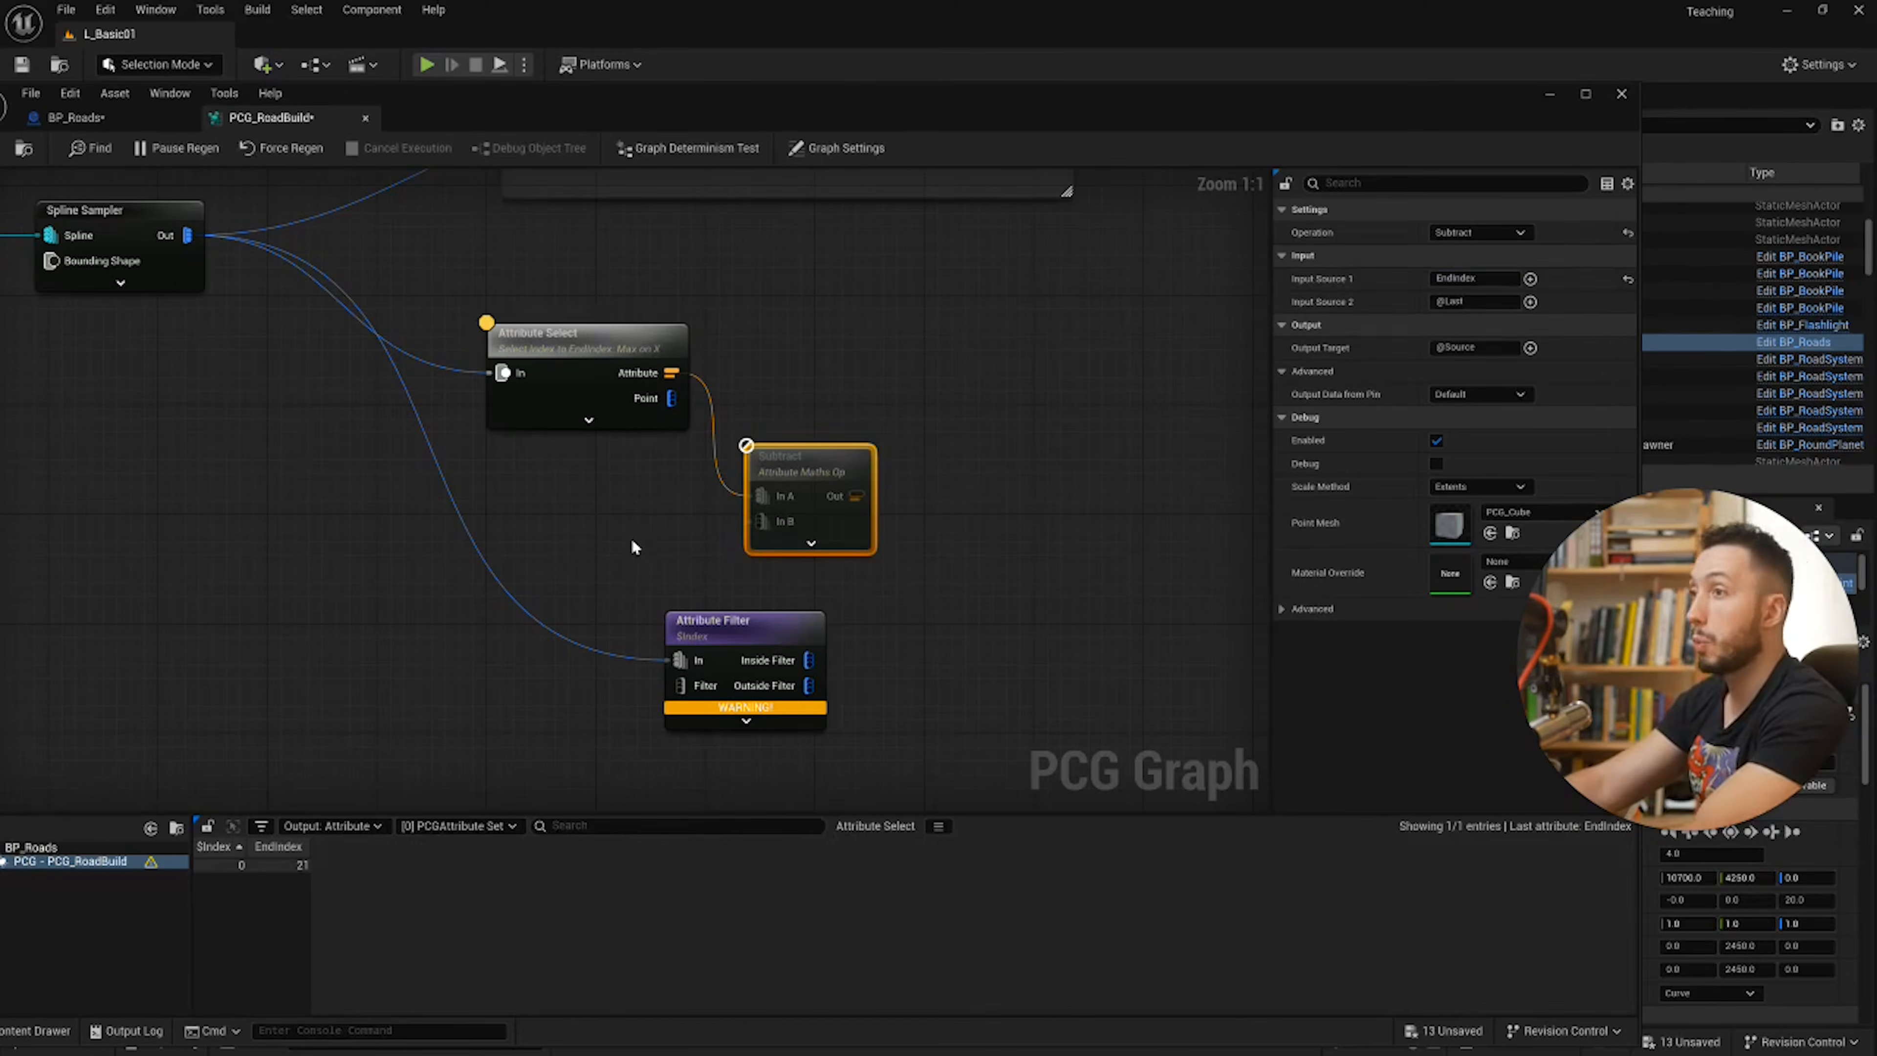
Step: Add a Create Attribute node with a double value of 1 and connect its output to the Subtract node's In B
right_click(600, 516)
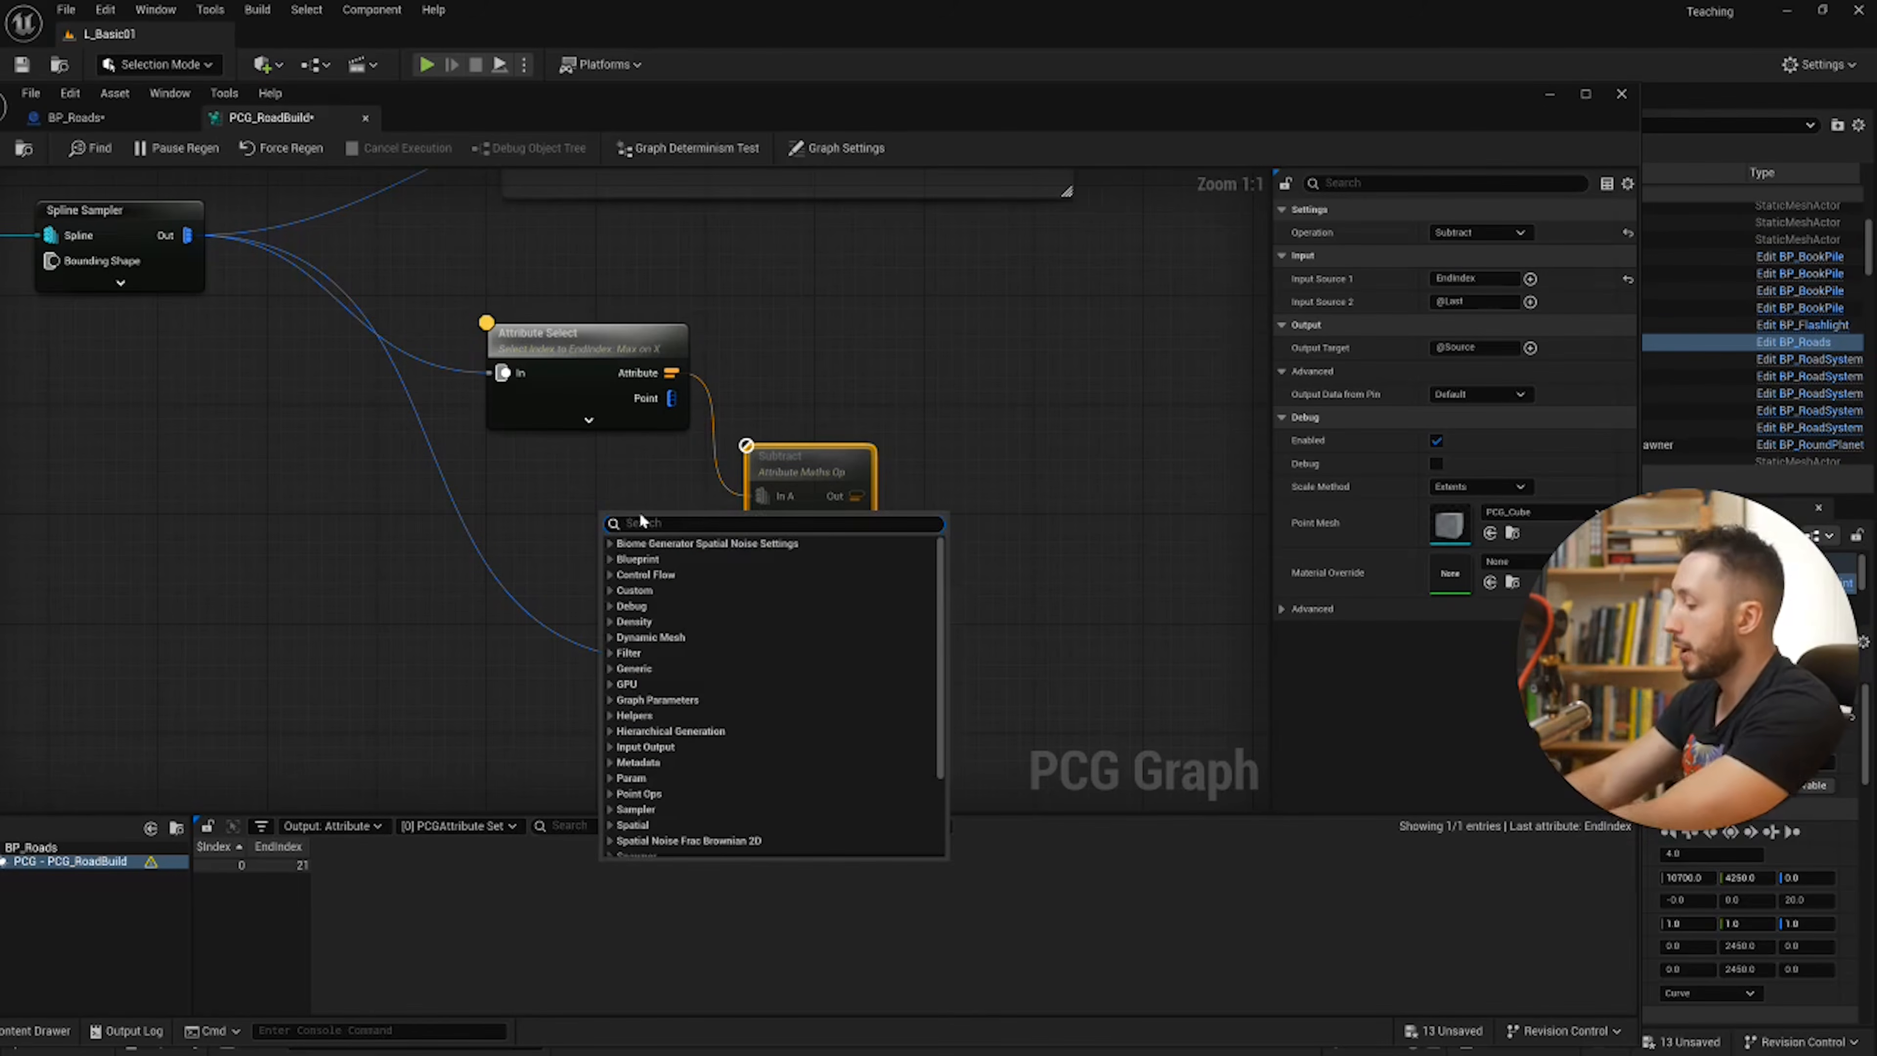
type("creat")
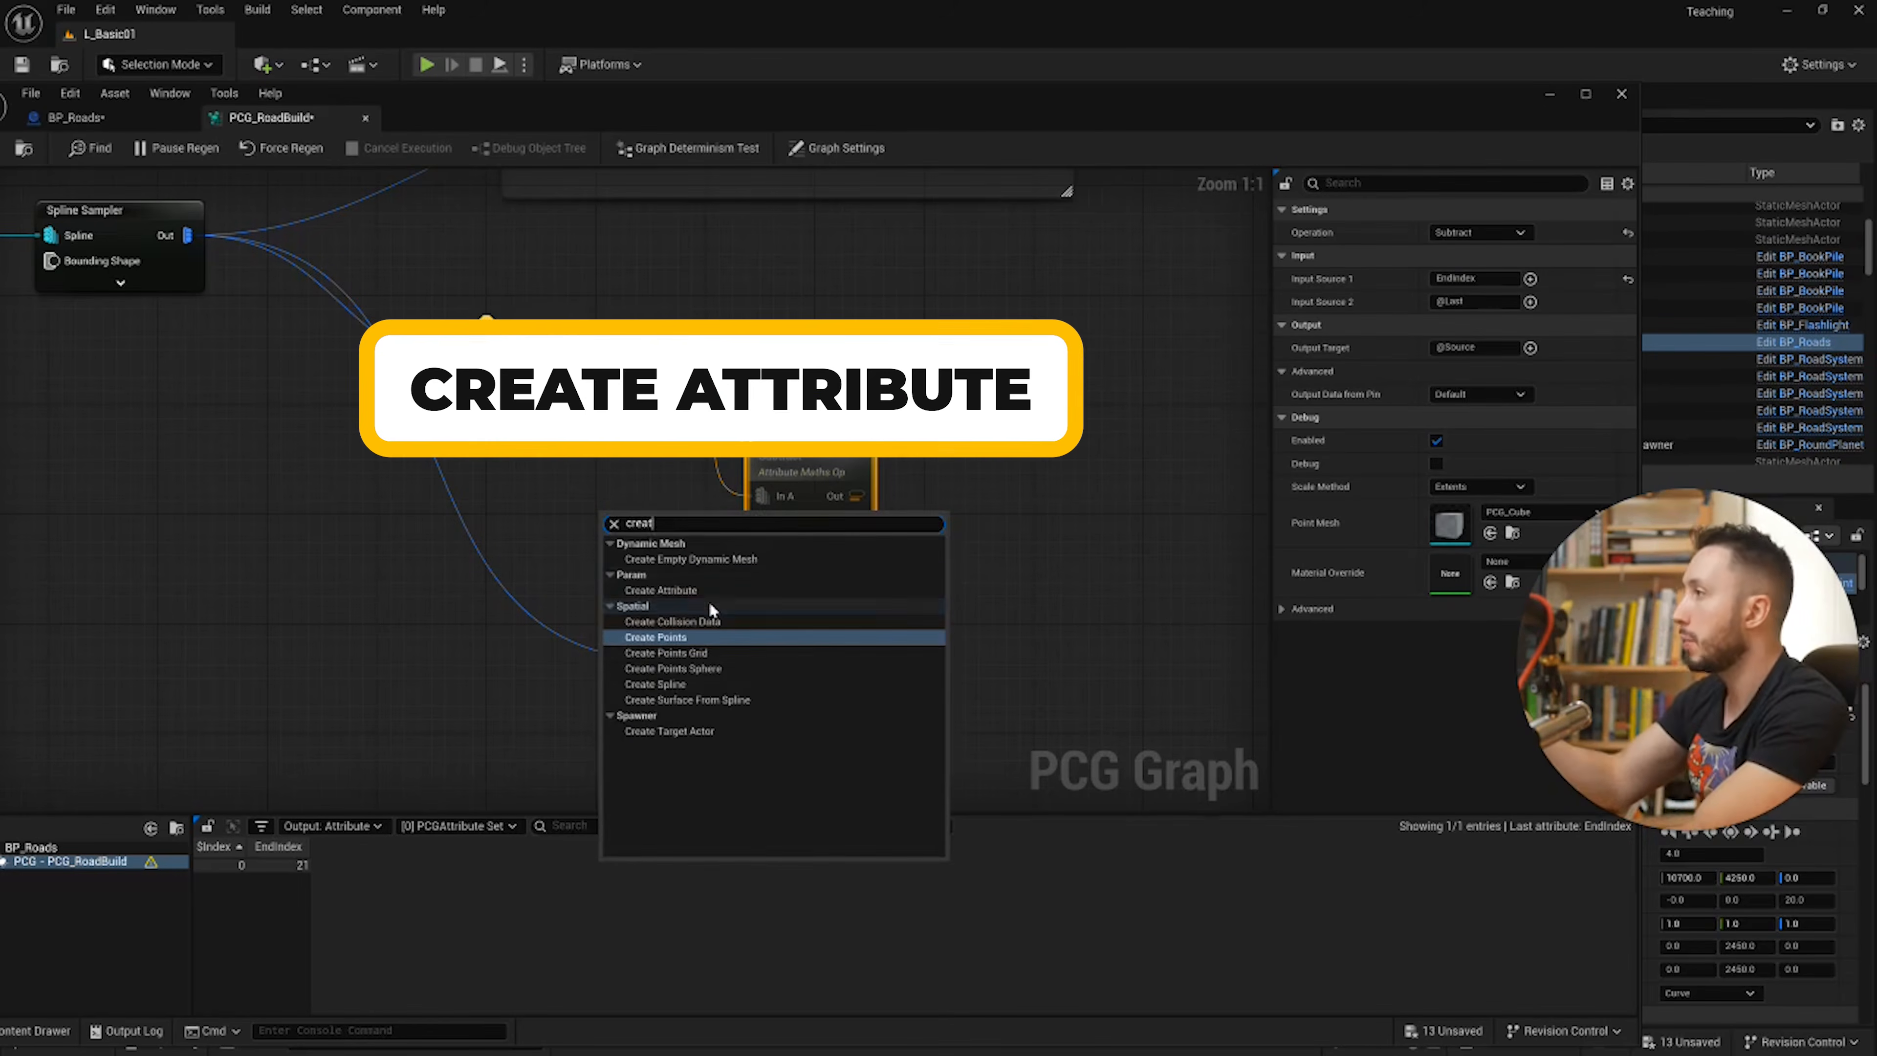
left_click(695, 588)
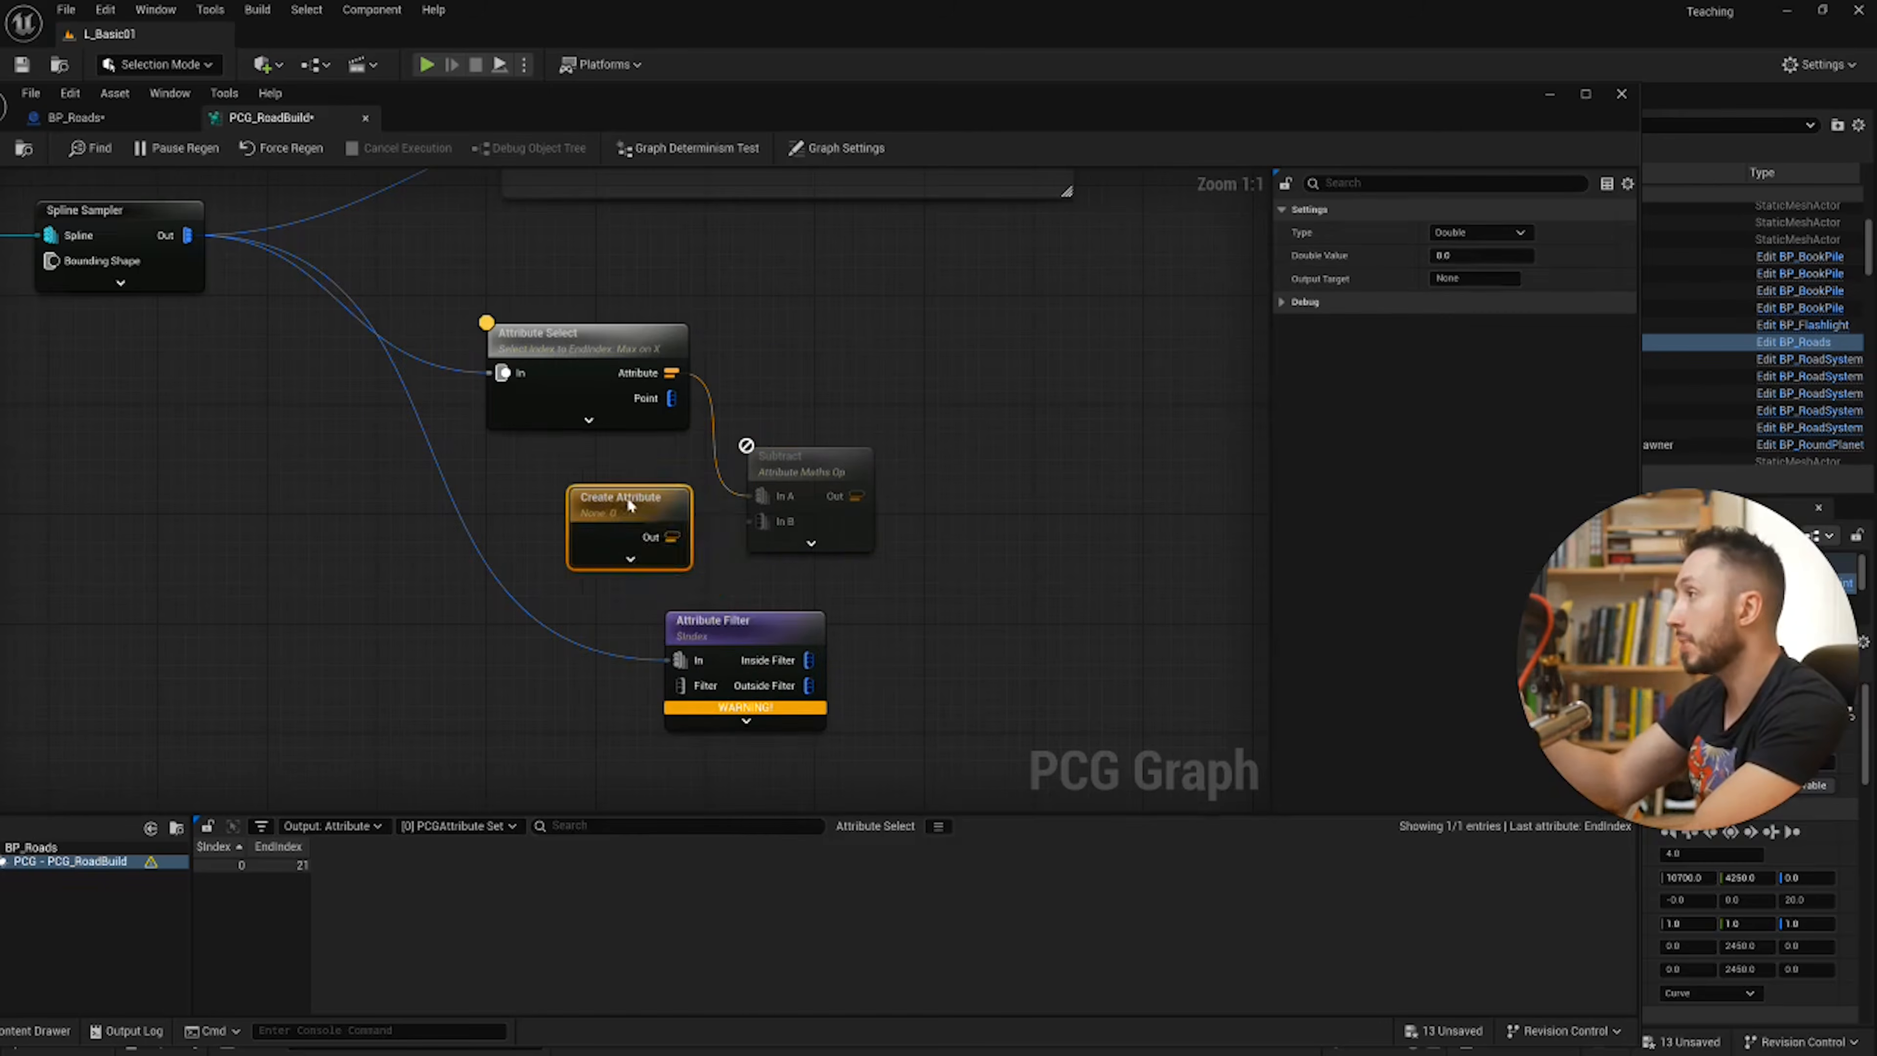
left_click_drag(627, 504, 627, 490)
left_click(1479, 256)
type("1")
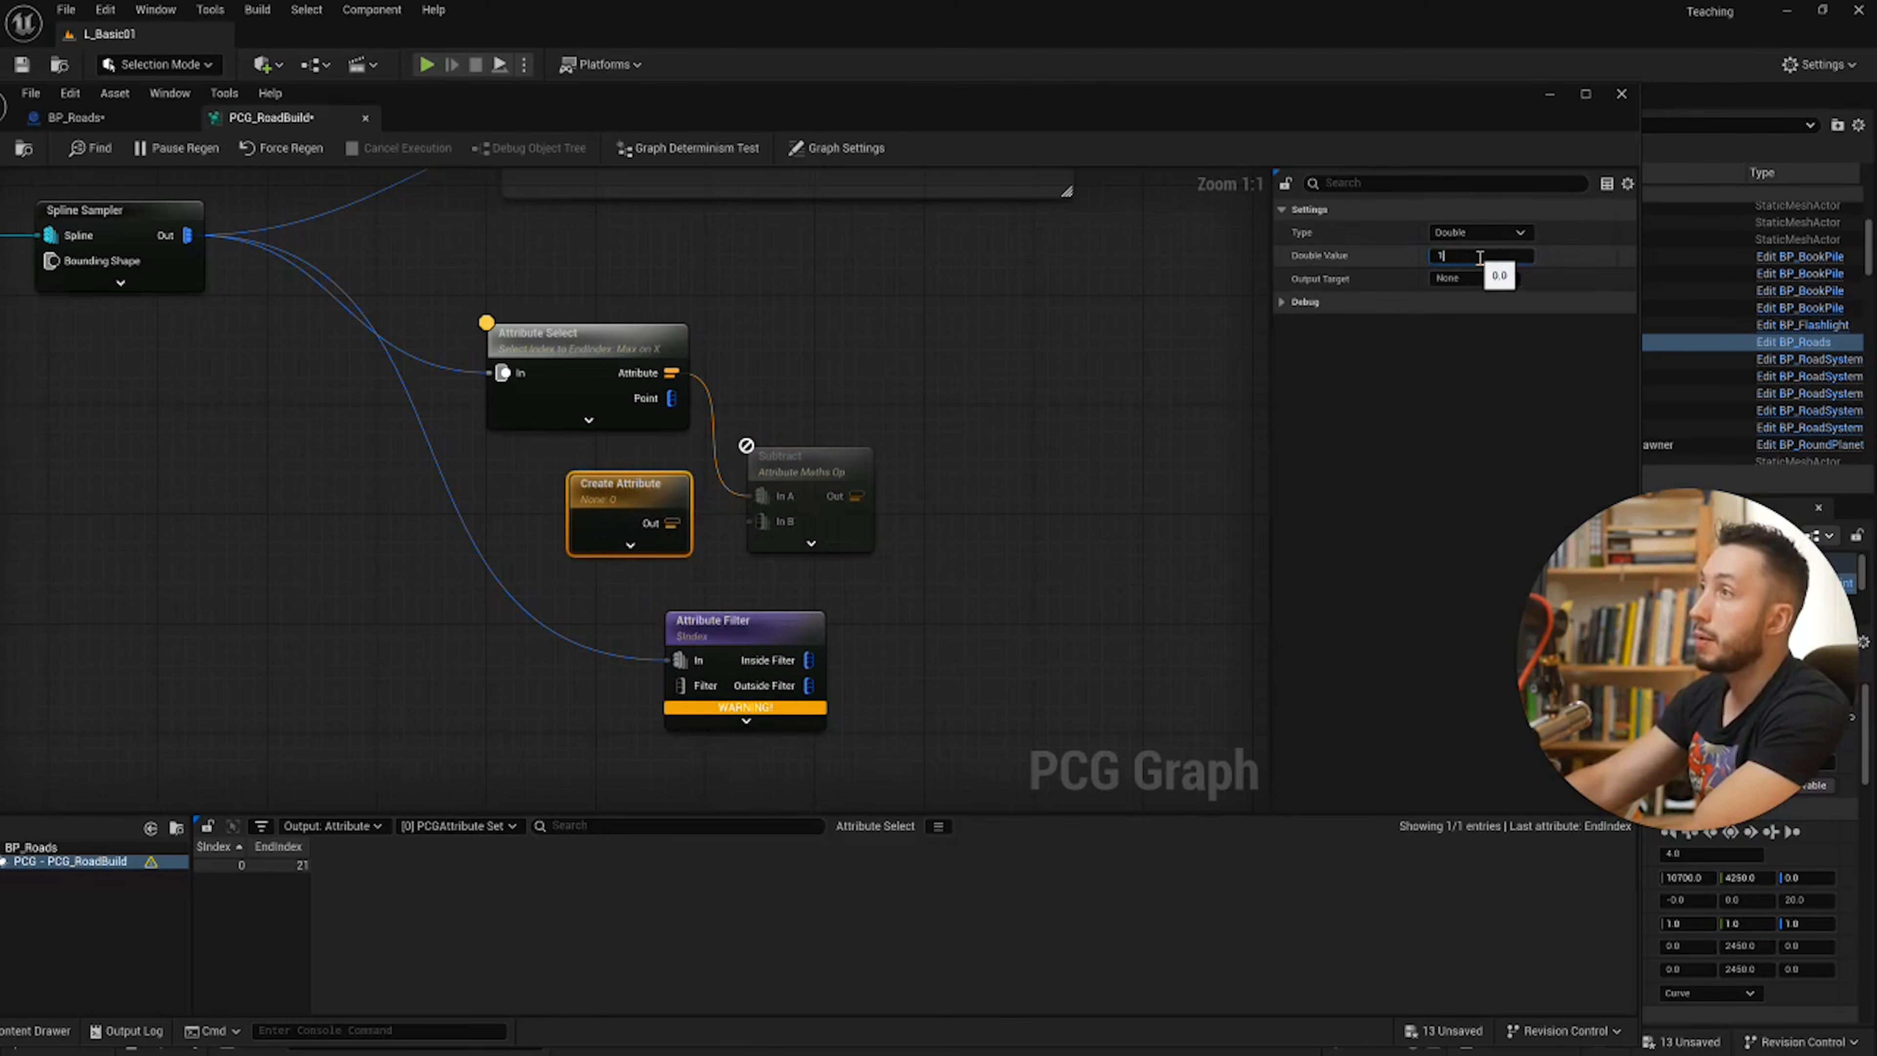
key("Return")
left_click_drag(673, 523, 777, 524)
Step: Inspect the Subtract and Attribute Select nodes' data to compare their EndIndex values
left_click(796, 457)
key("a")
left_click(624, 339)
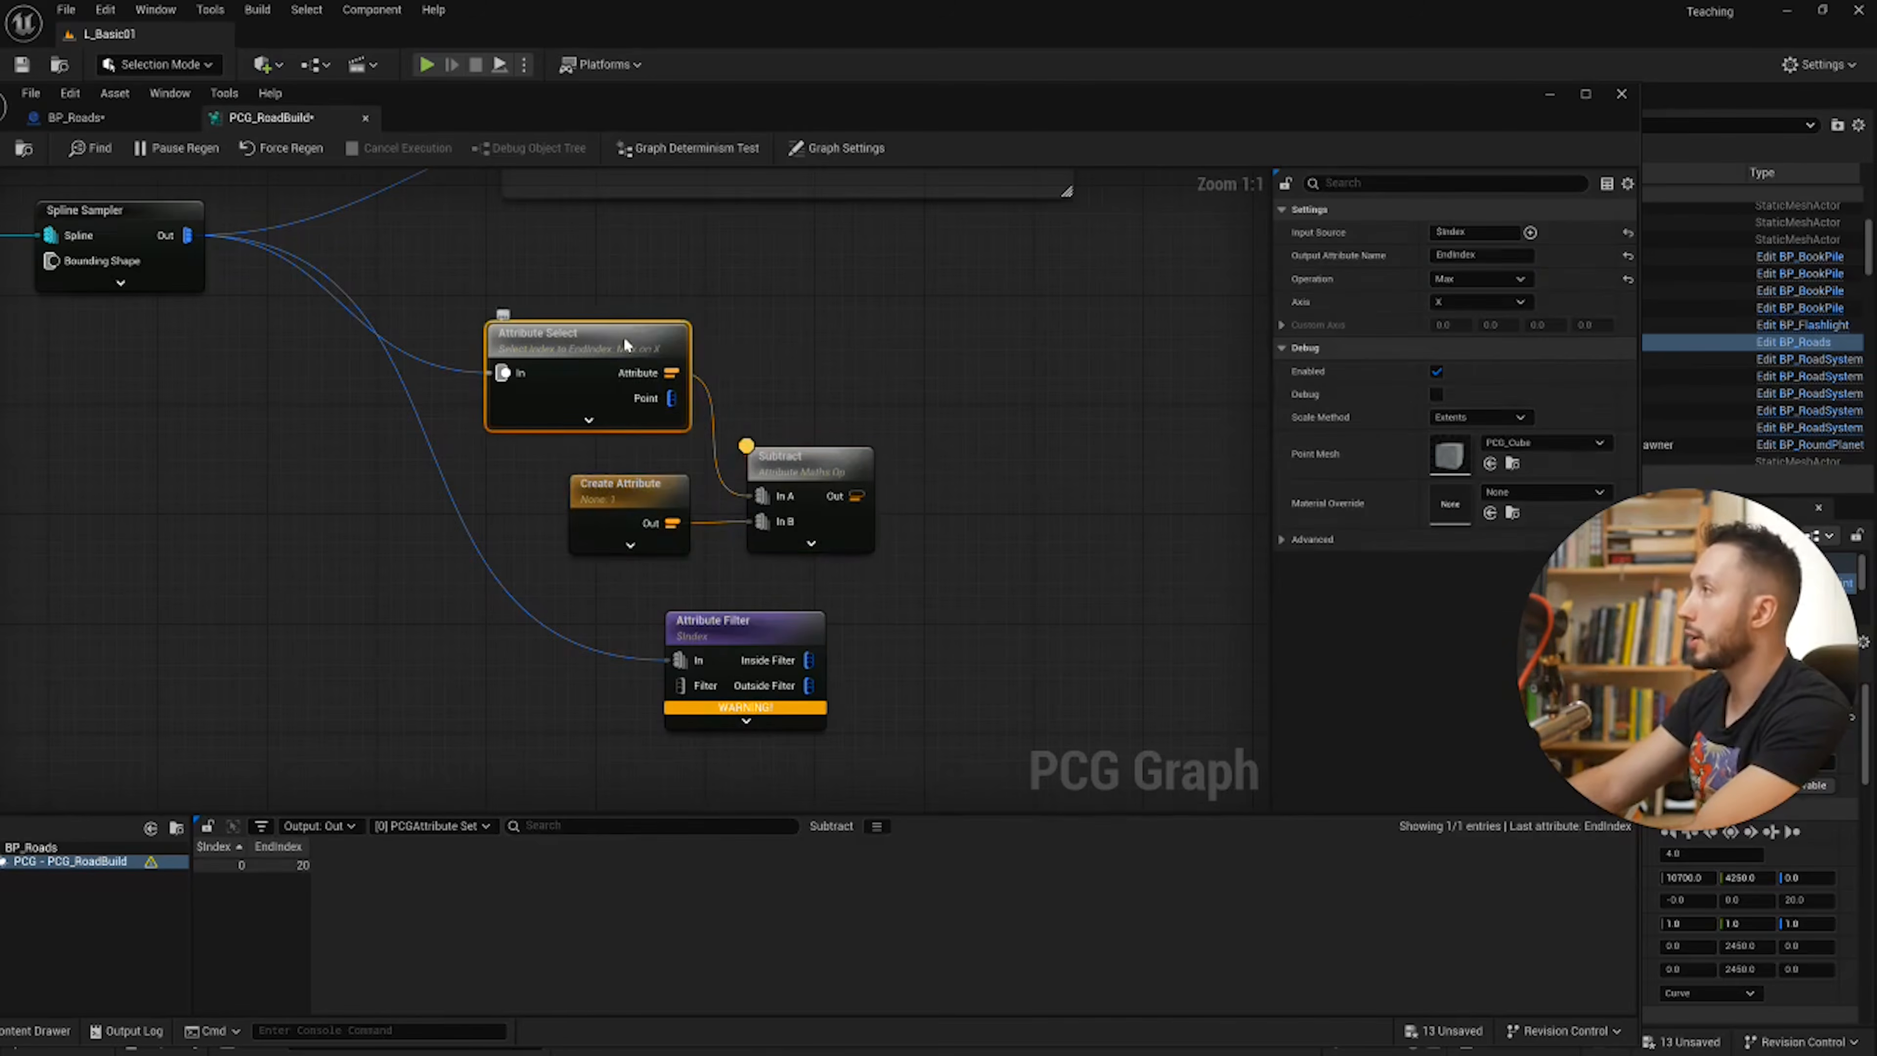
key("a")
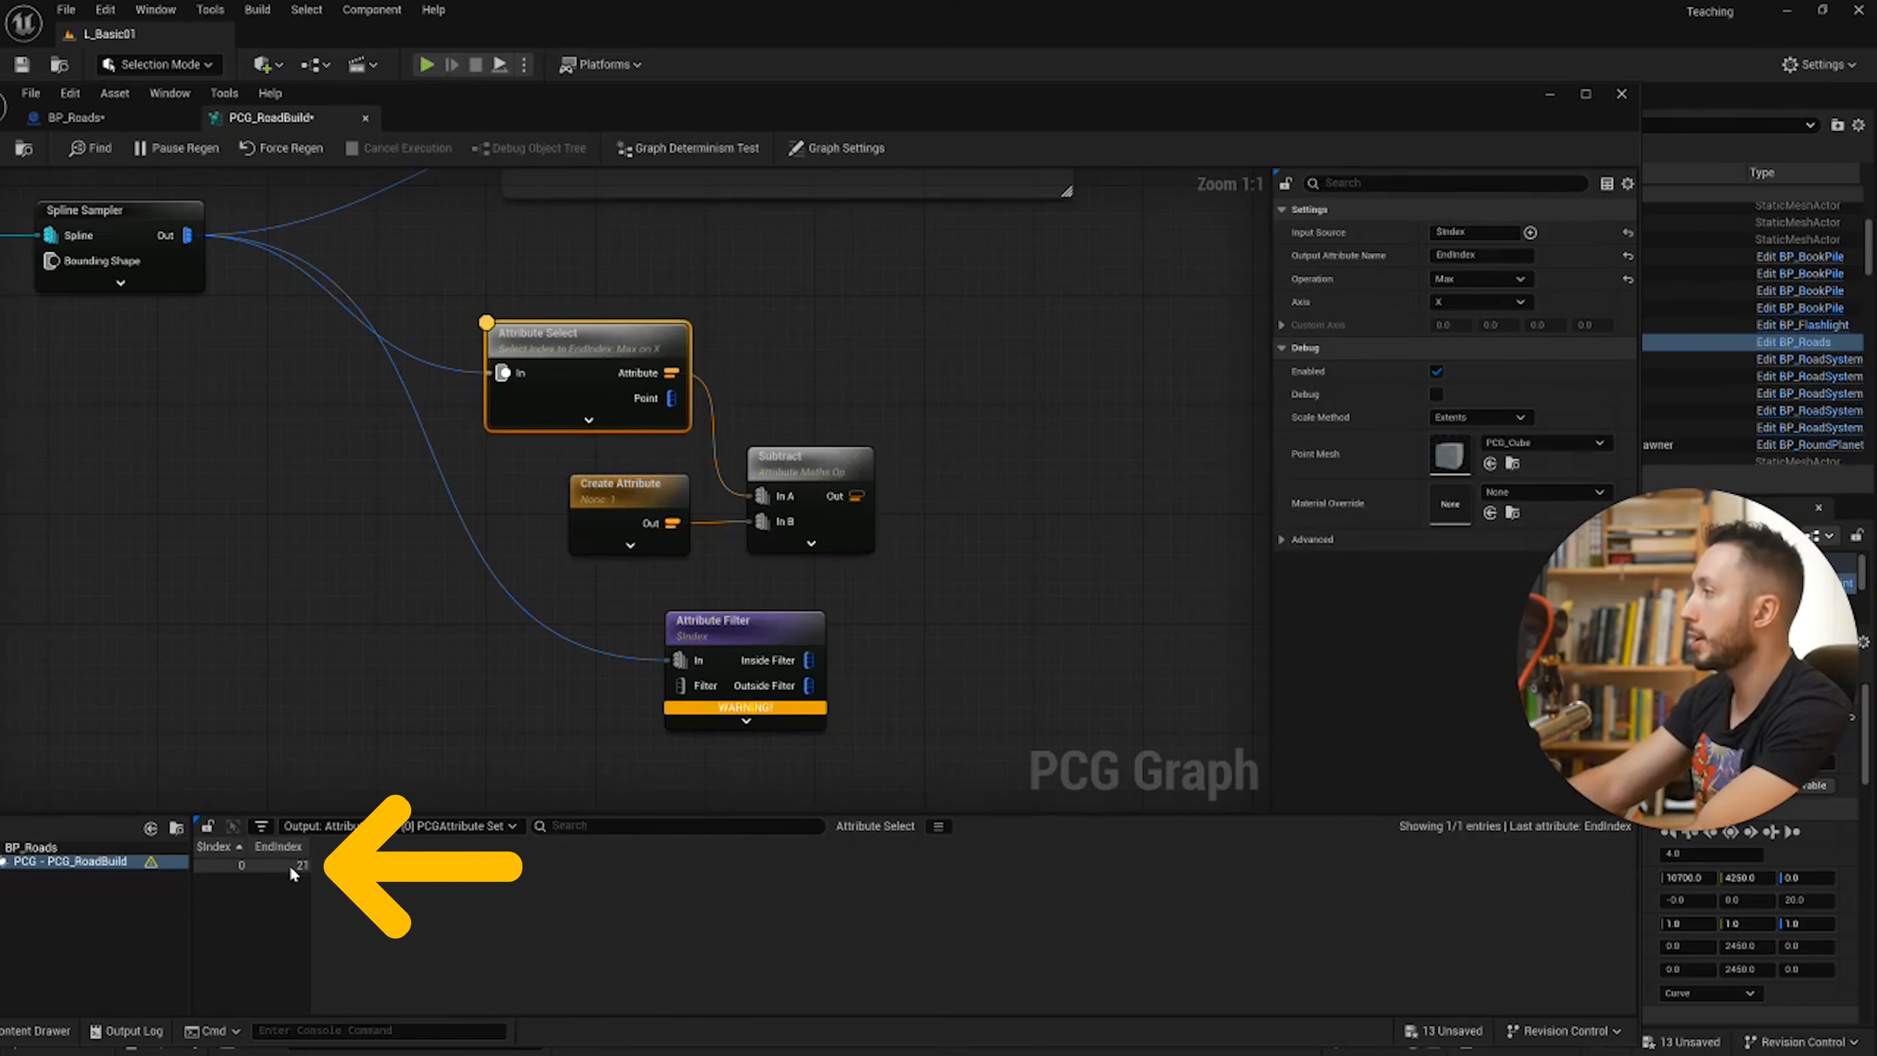
left_click(820, 485)
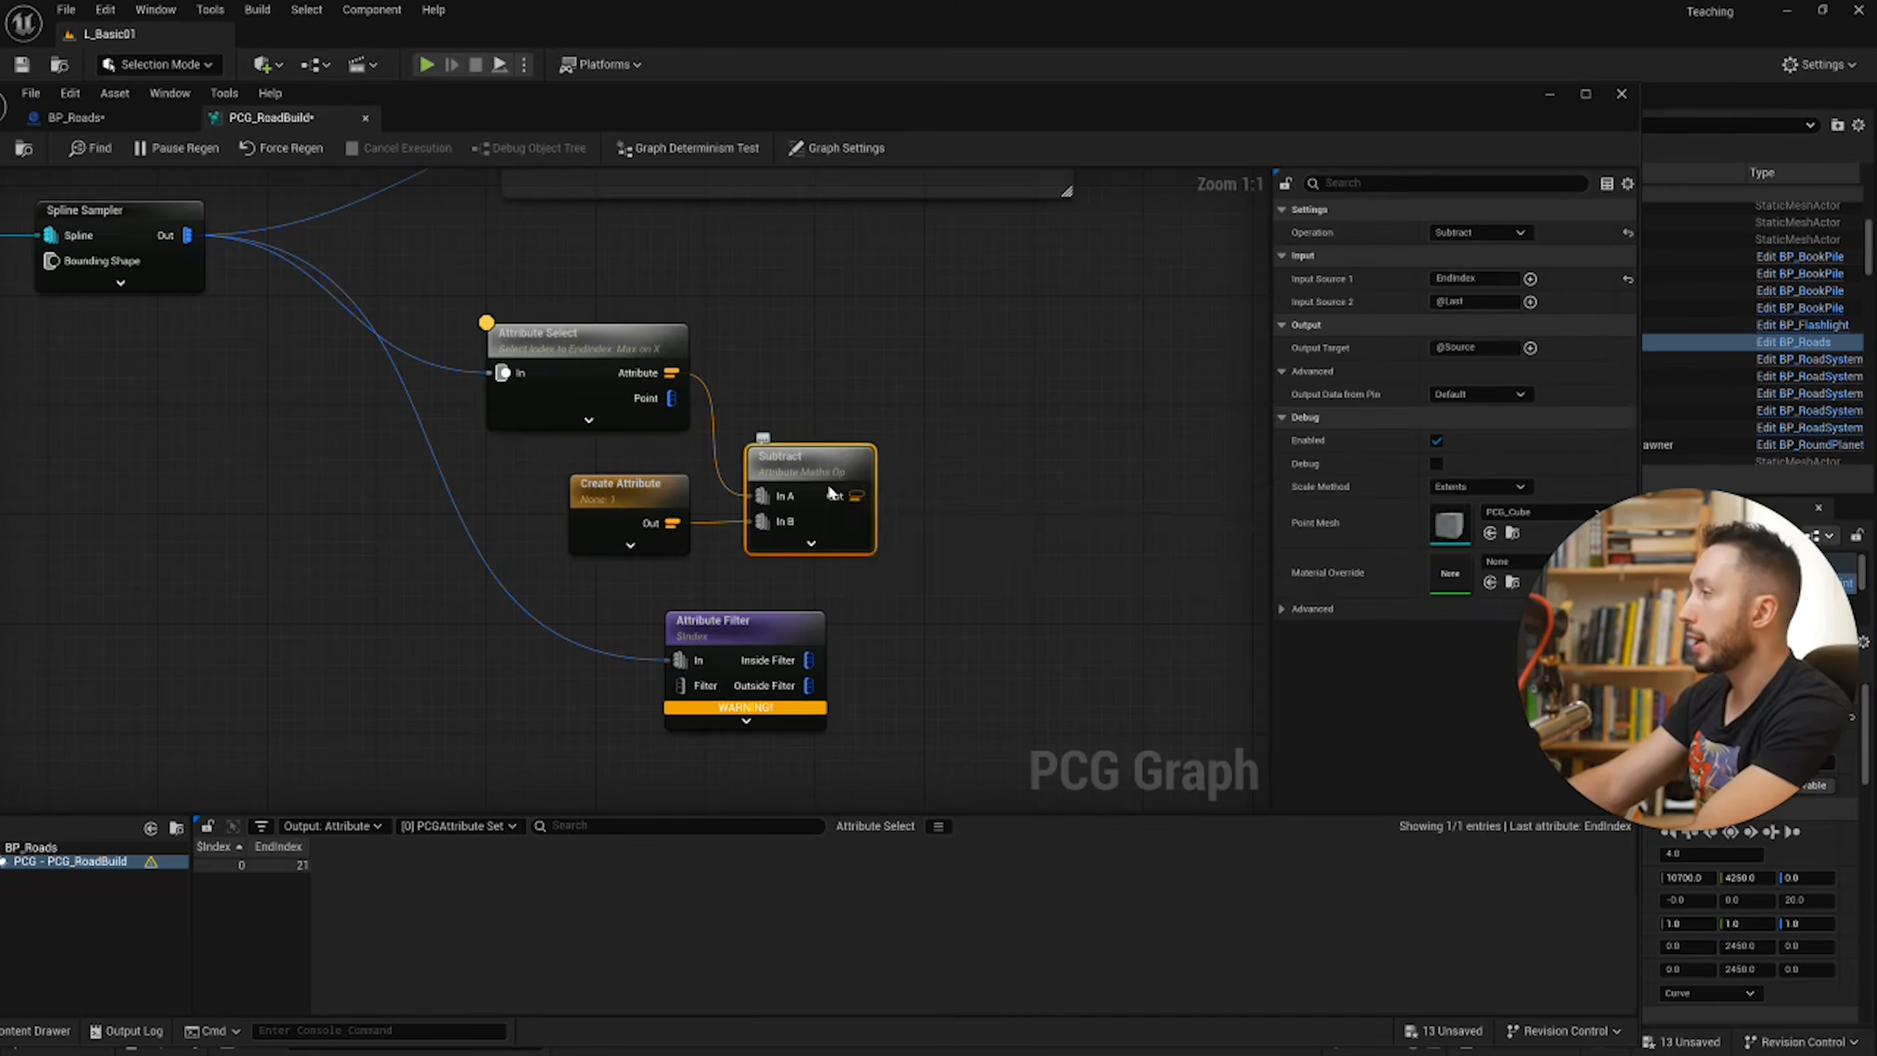
key("a")
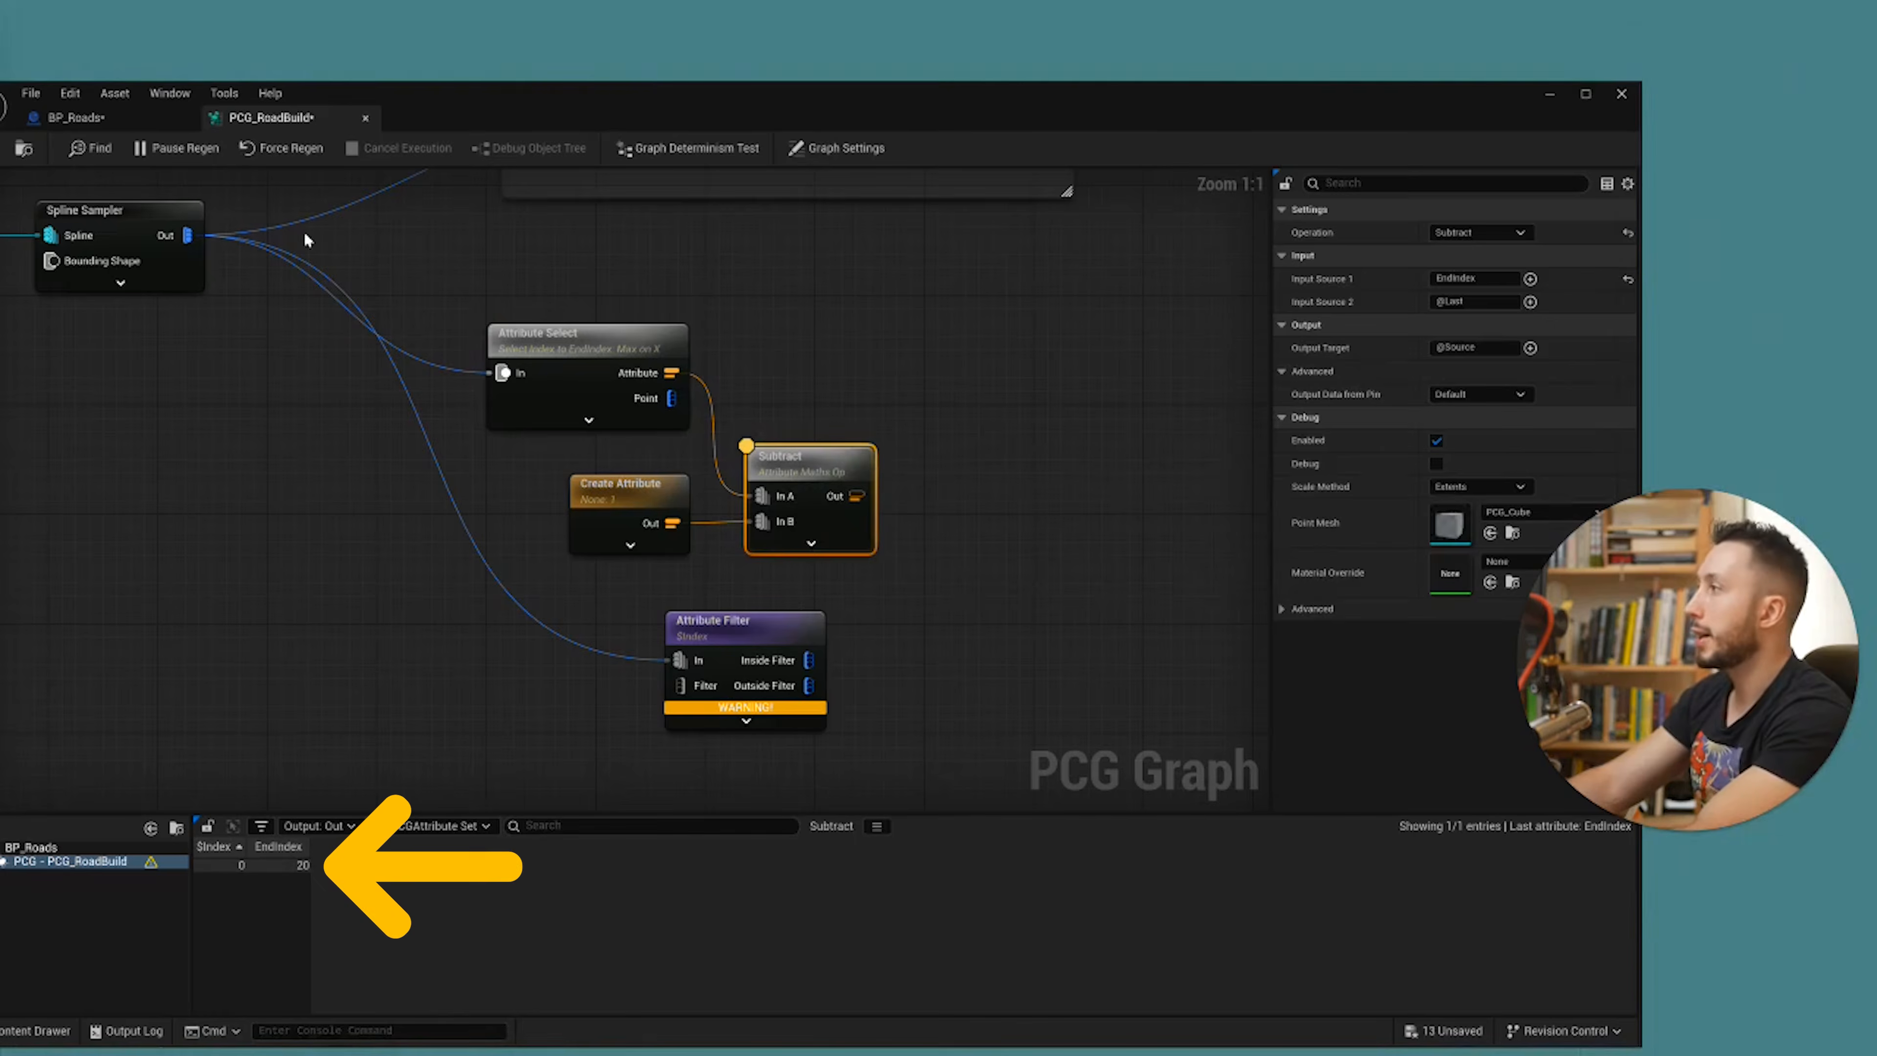
Step: Extend the road by moving its spline end point further out in the level, and compare the Attribute Select and Subtract nodes in the graph
left_click_drag(1099, 19, 1057, 55)
left_click(1666, 37)
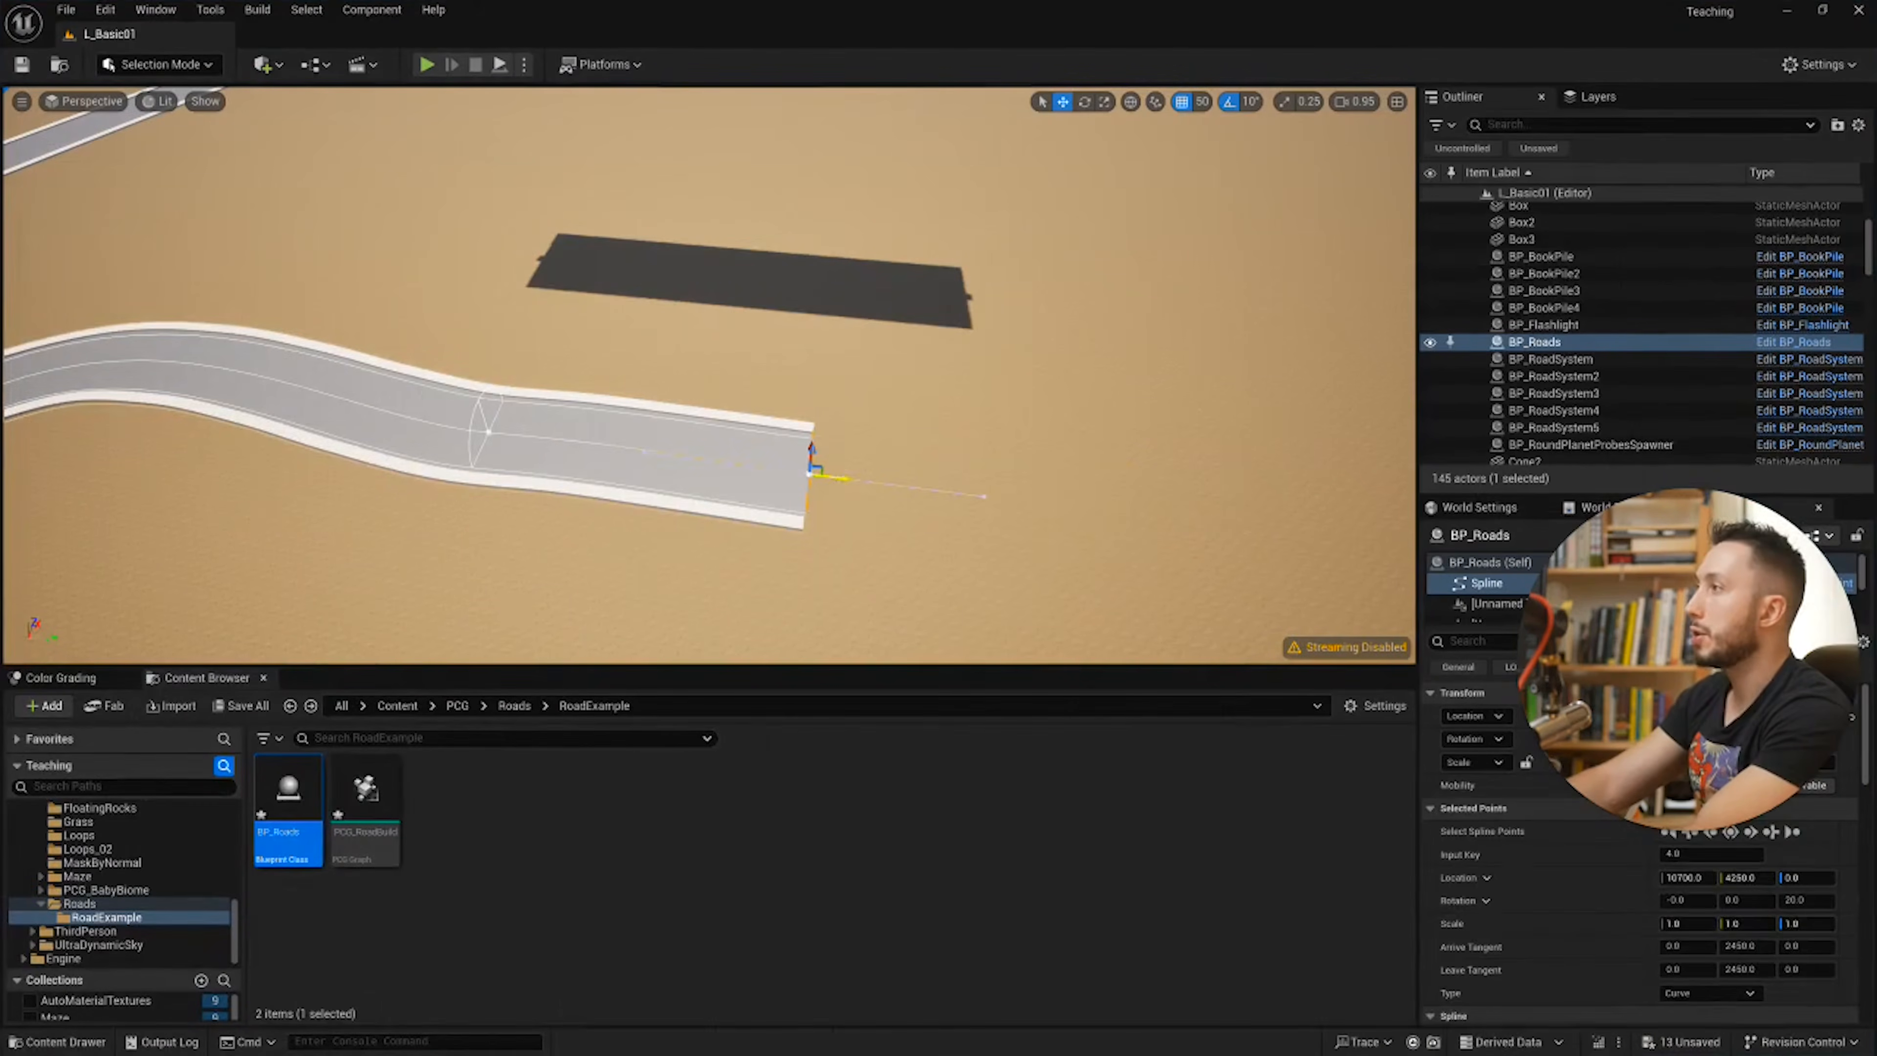
left_click_drag(839, 478, 1175, 509)
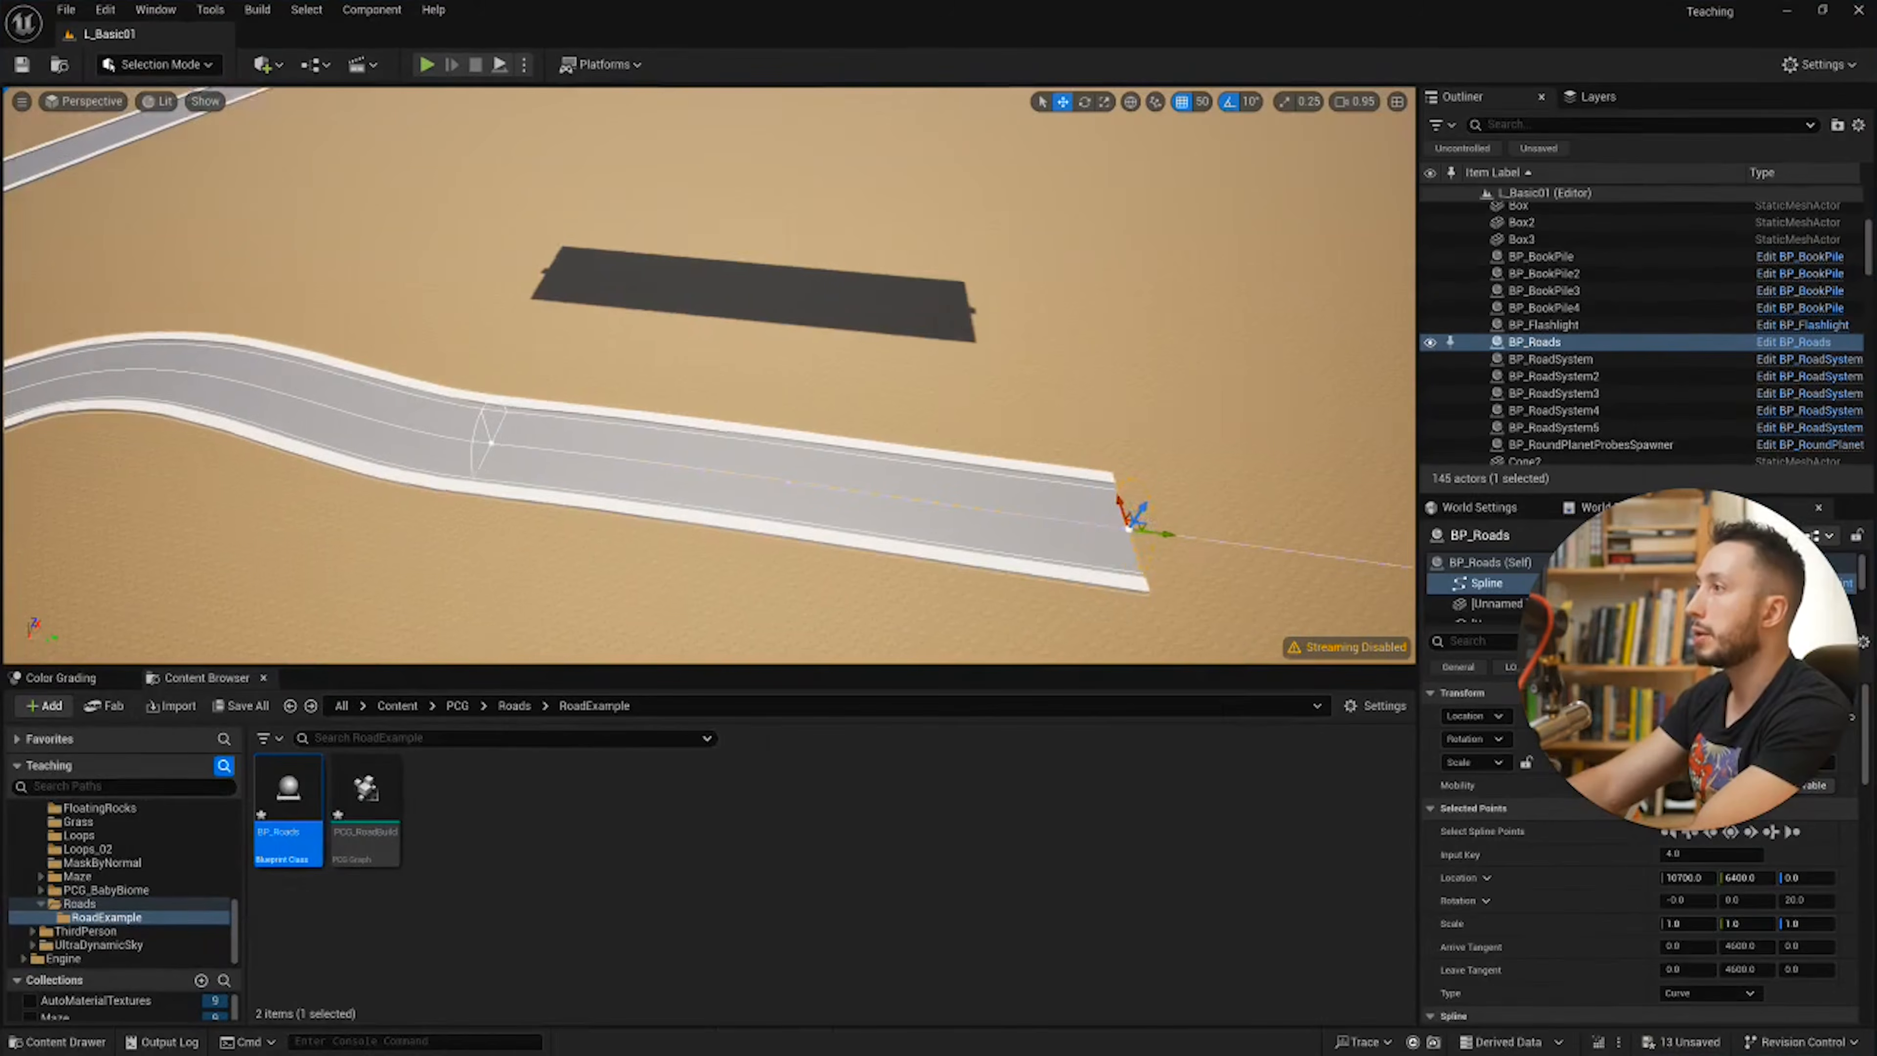
right_click_drag(1212, 567, 1191, 516)
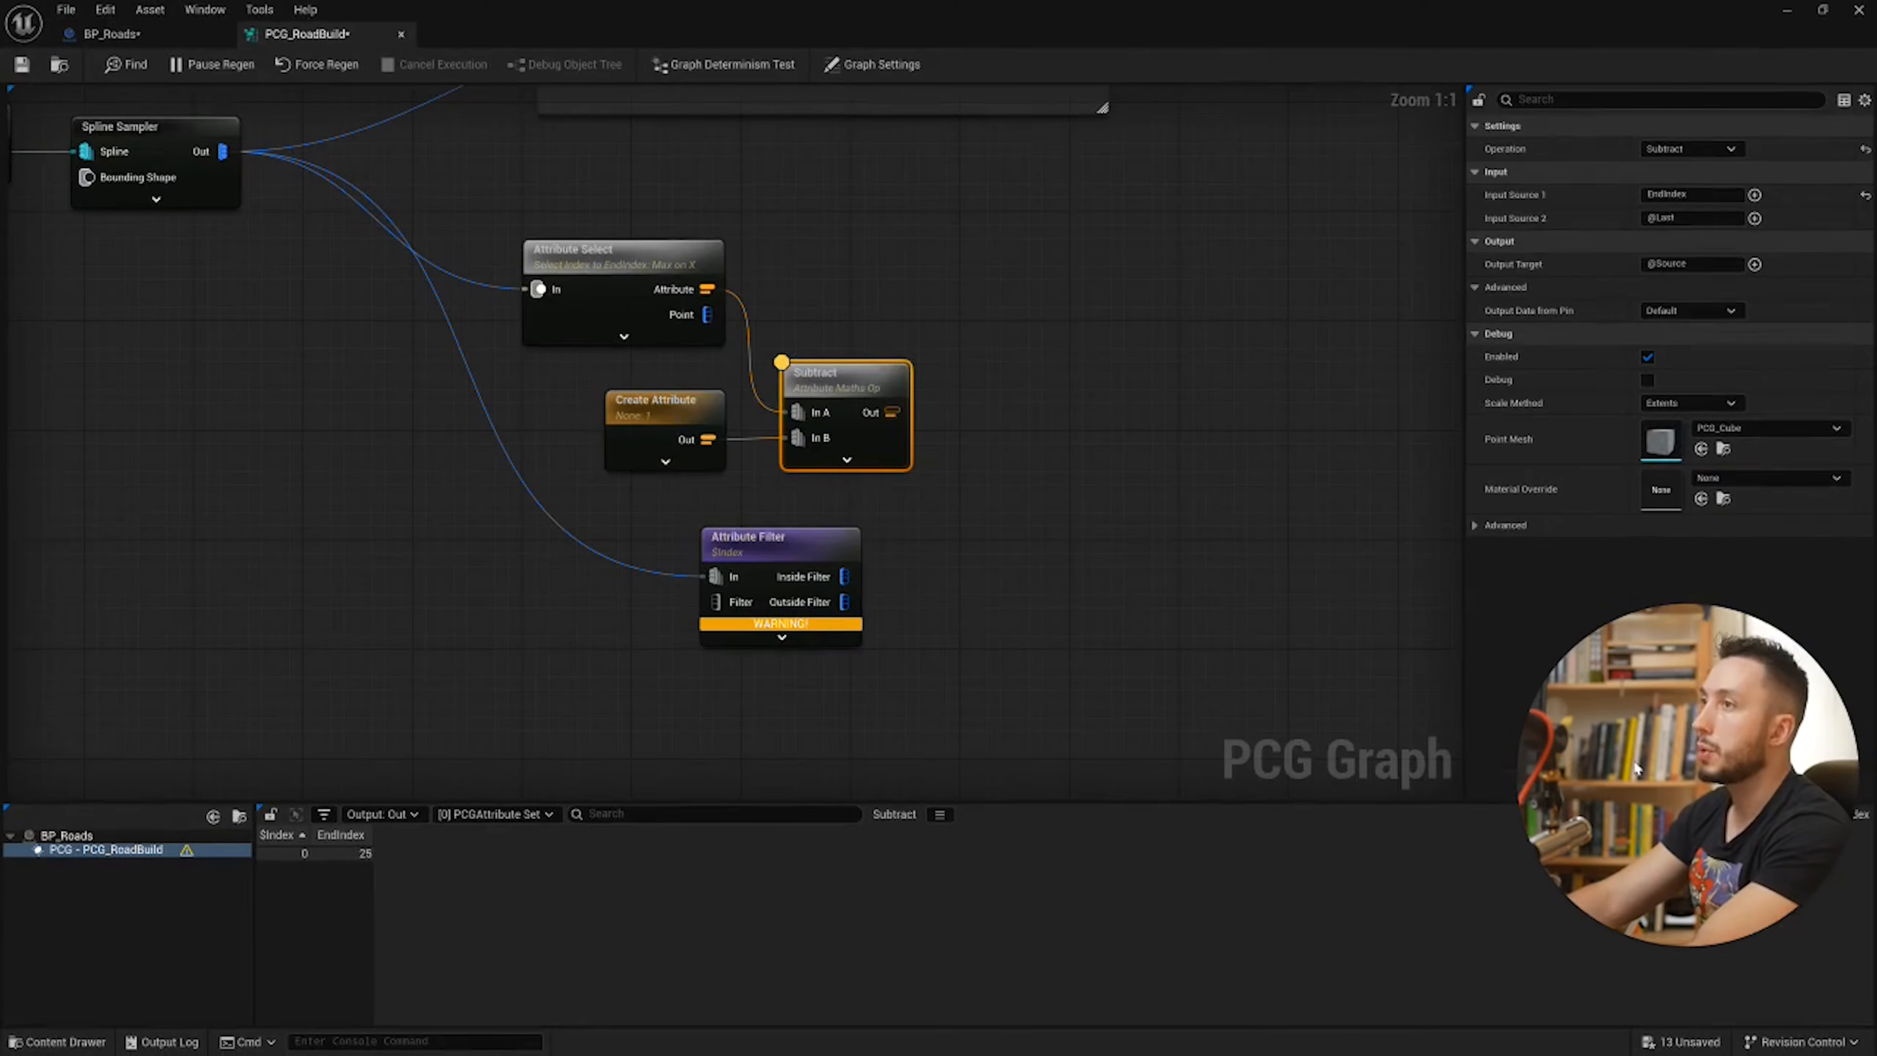
left_click(634, 304)
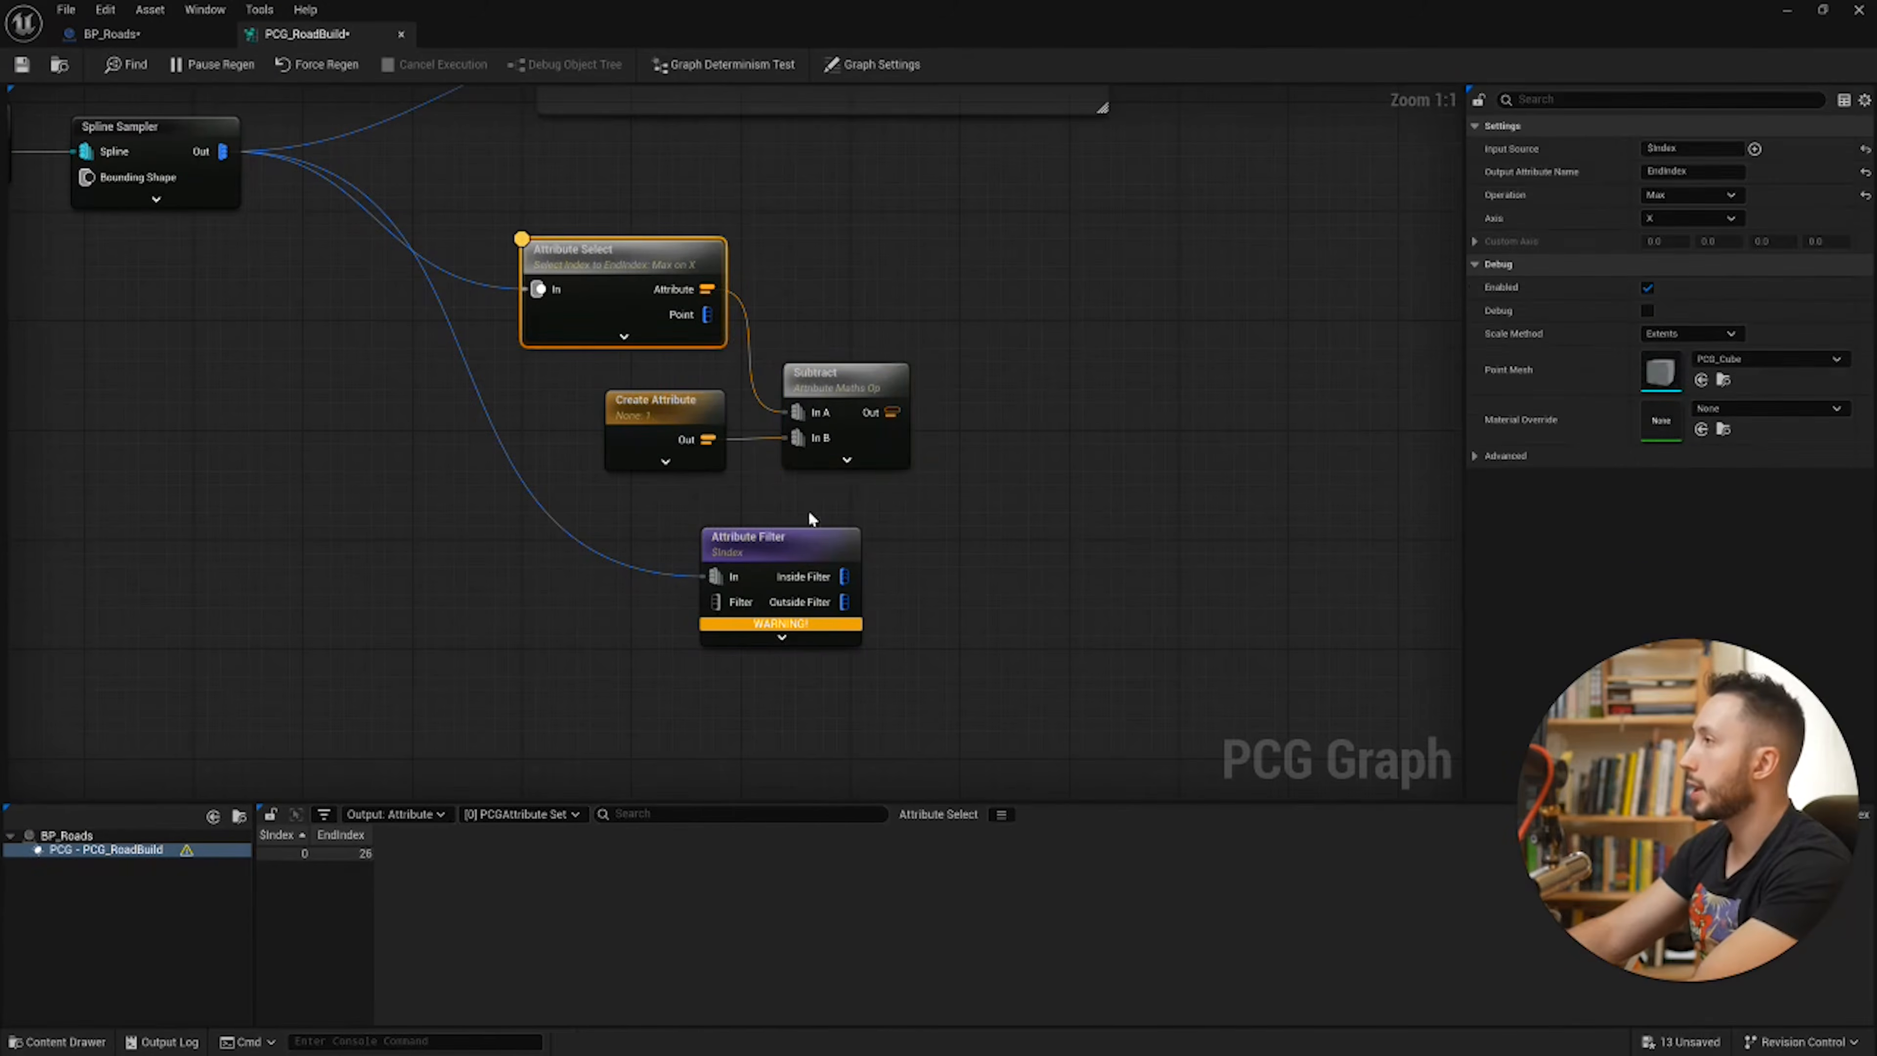
left_click(842, 383)
Step: Connect the Subtract node's output to the Attribute Filter's Filter input and shift the Attribute Filter away from the nodes above it
left_click_drag(795, 560, 849, 601)
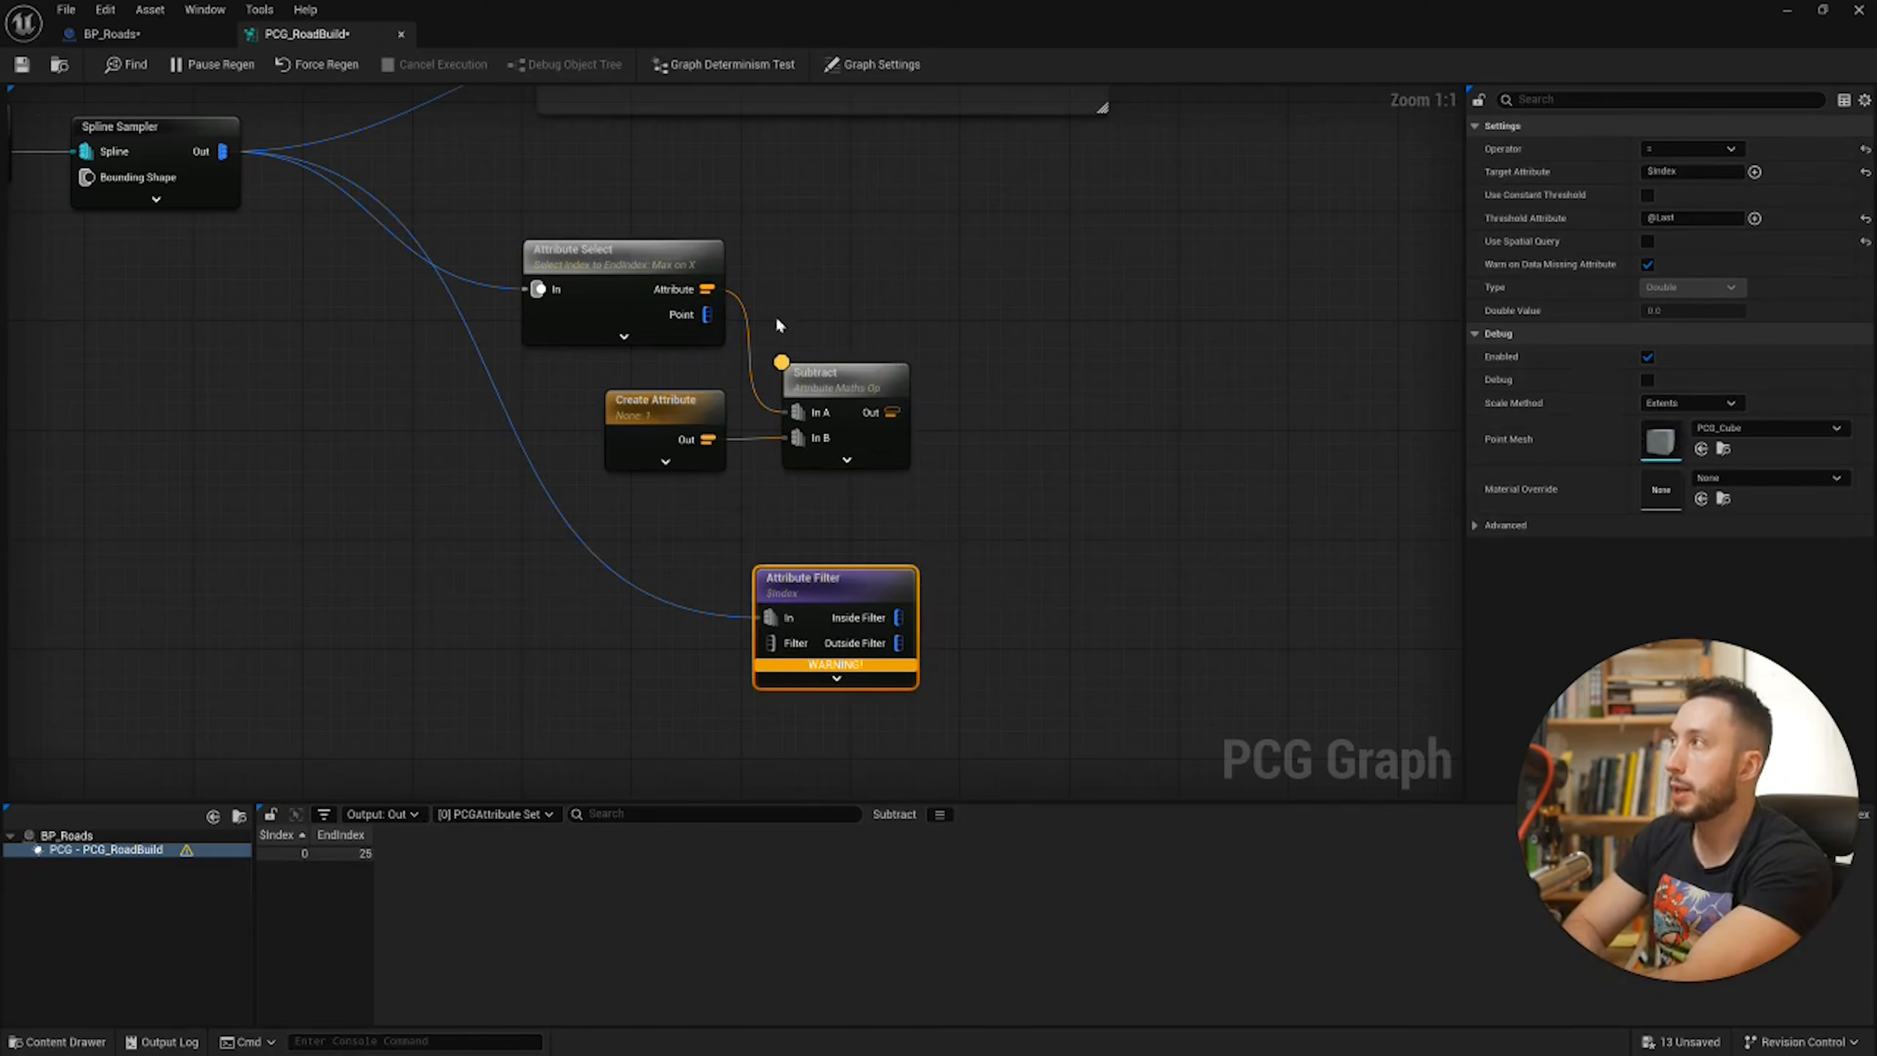
left_click_drag(892, 412, 773, 642)
left_click_drag(850, 588, 946, 587)
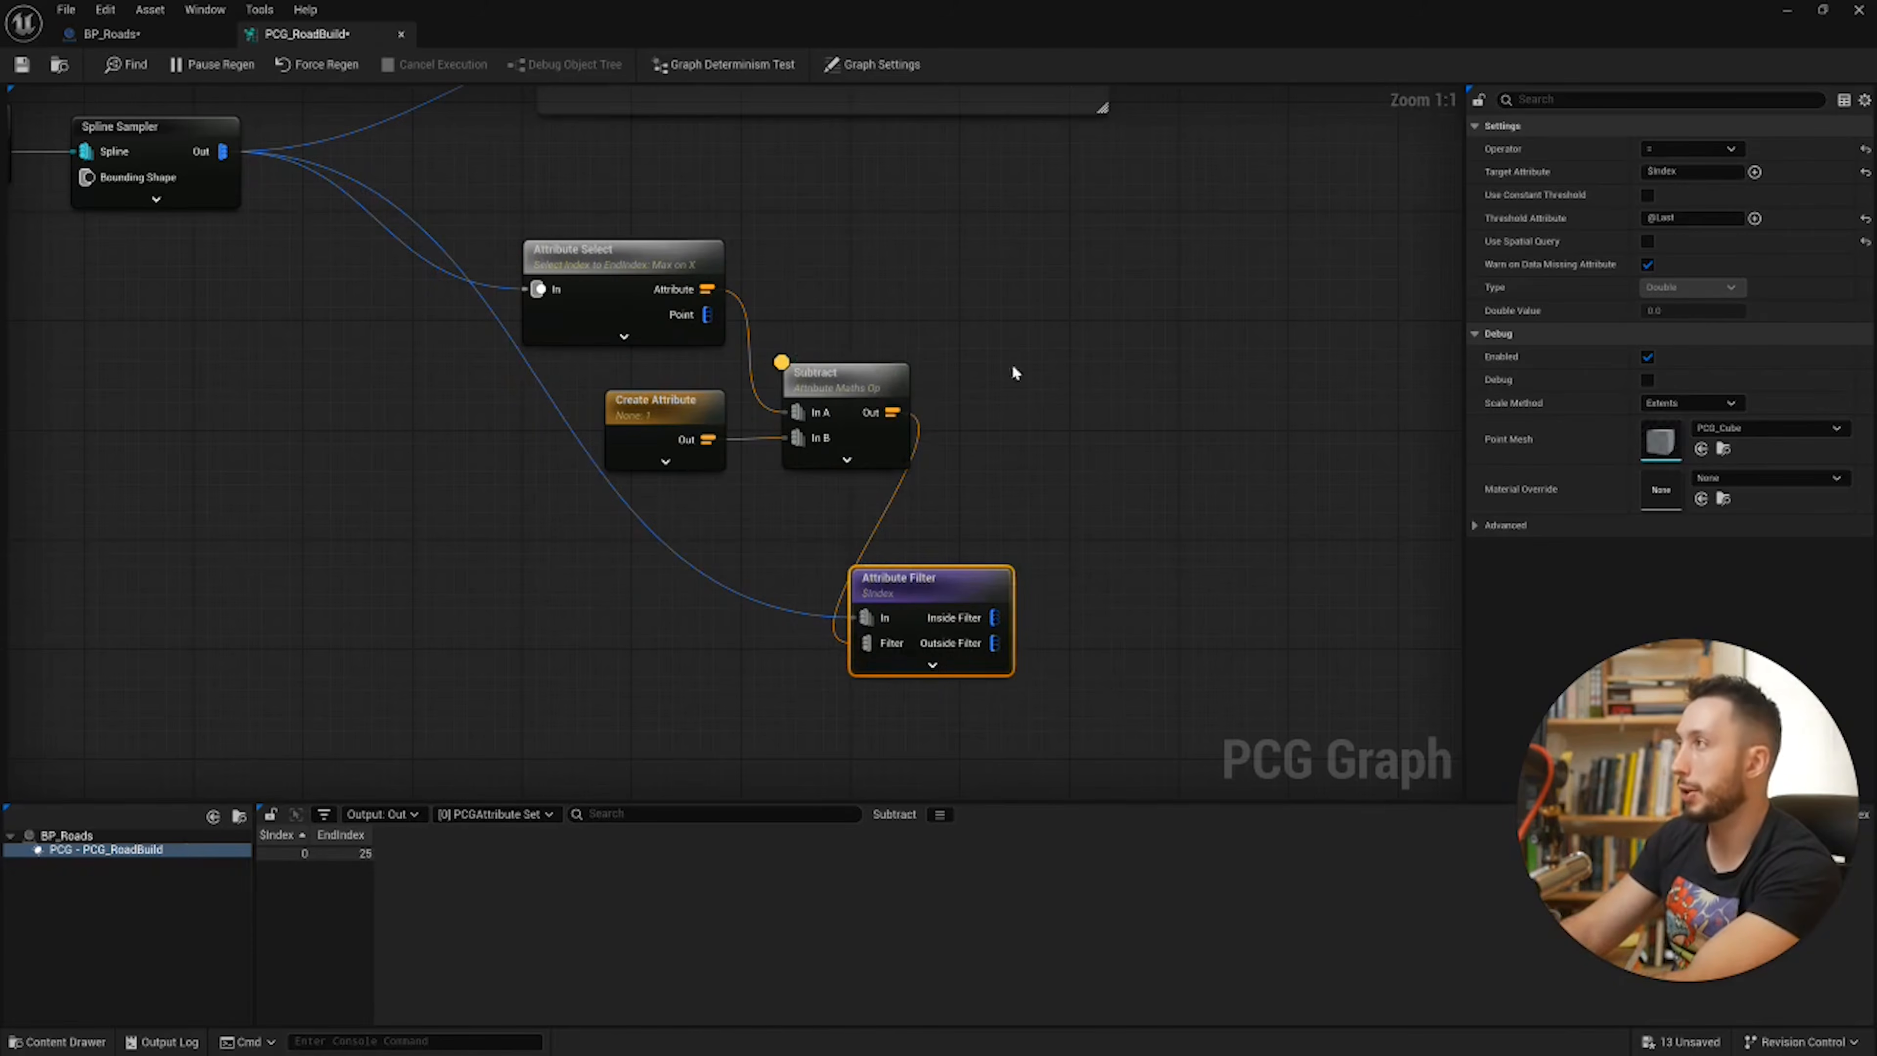
Step: Add a Merge Points node fed by the Attribute Select's Point output and the Attribute Filter's Inside Filter output
right_click_drag(1014, 372, 773, 395)
left_click(394, 302)
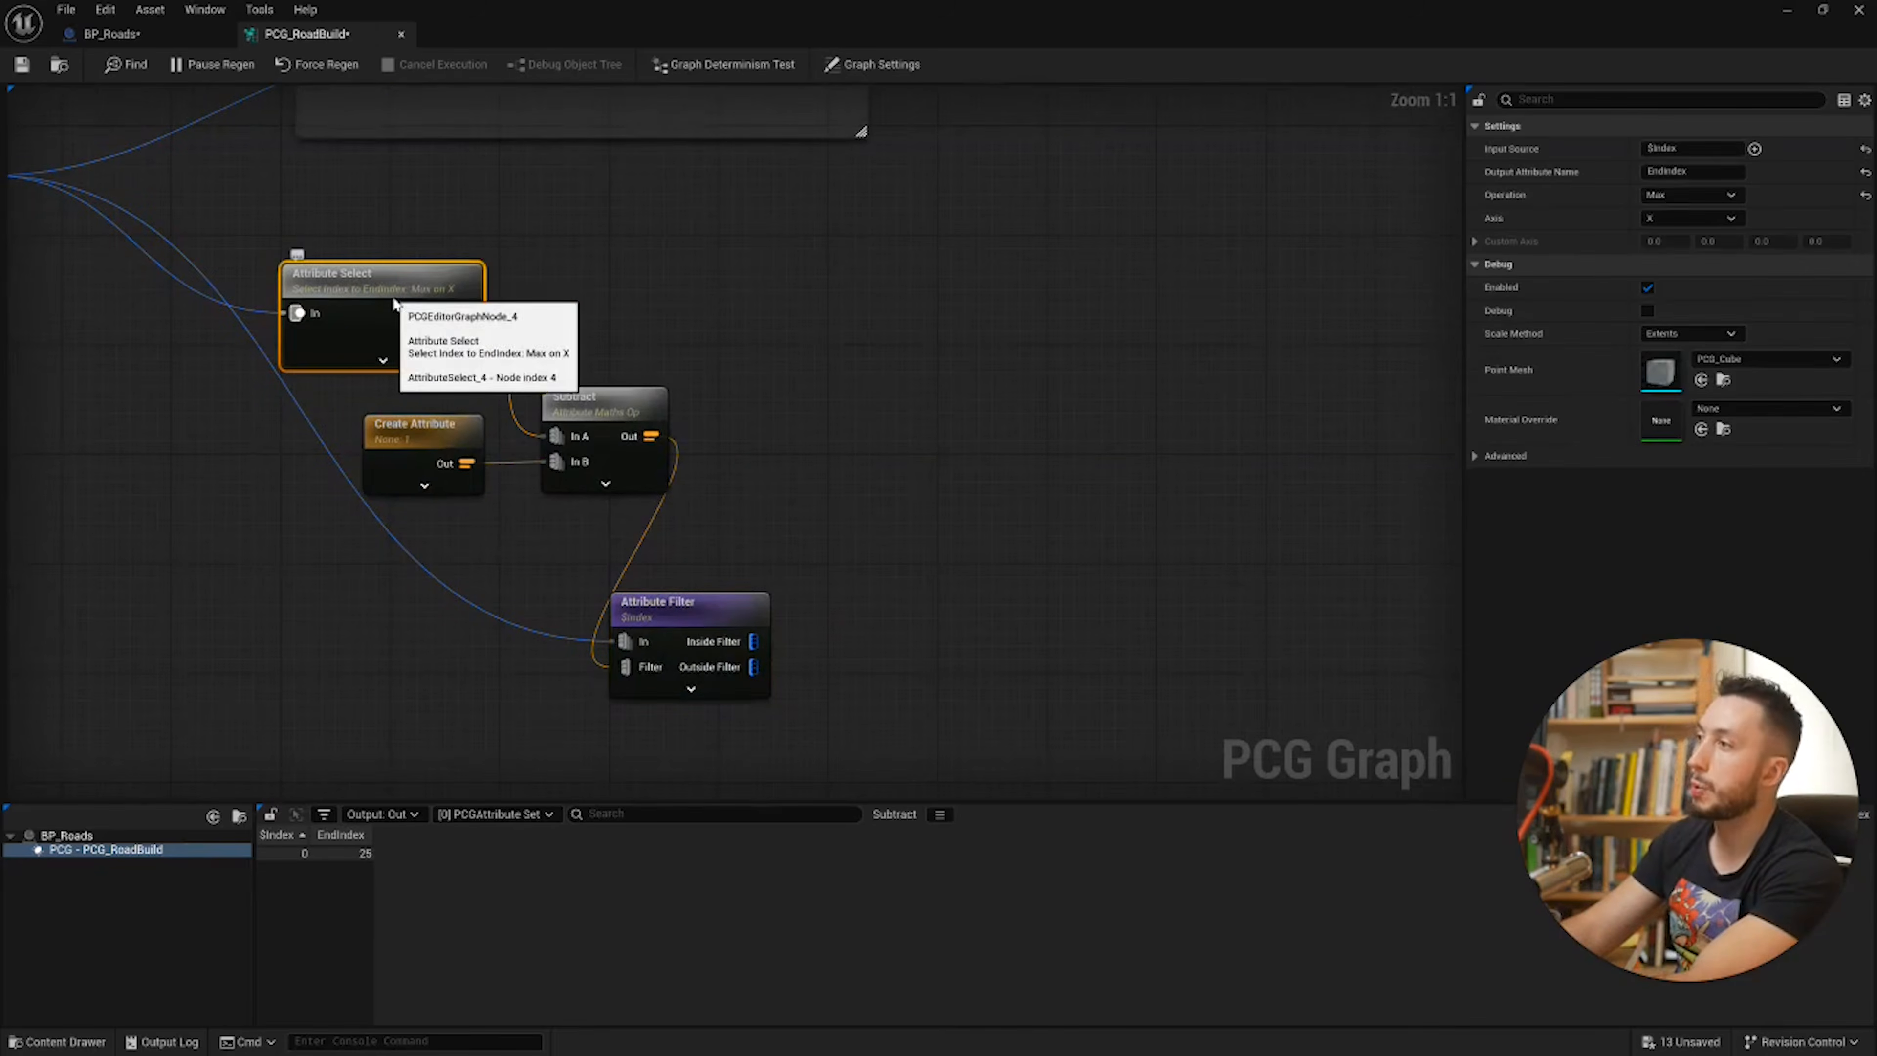
left_click(711, 611)
right_click_drag(793, 577, 716, 599)
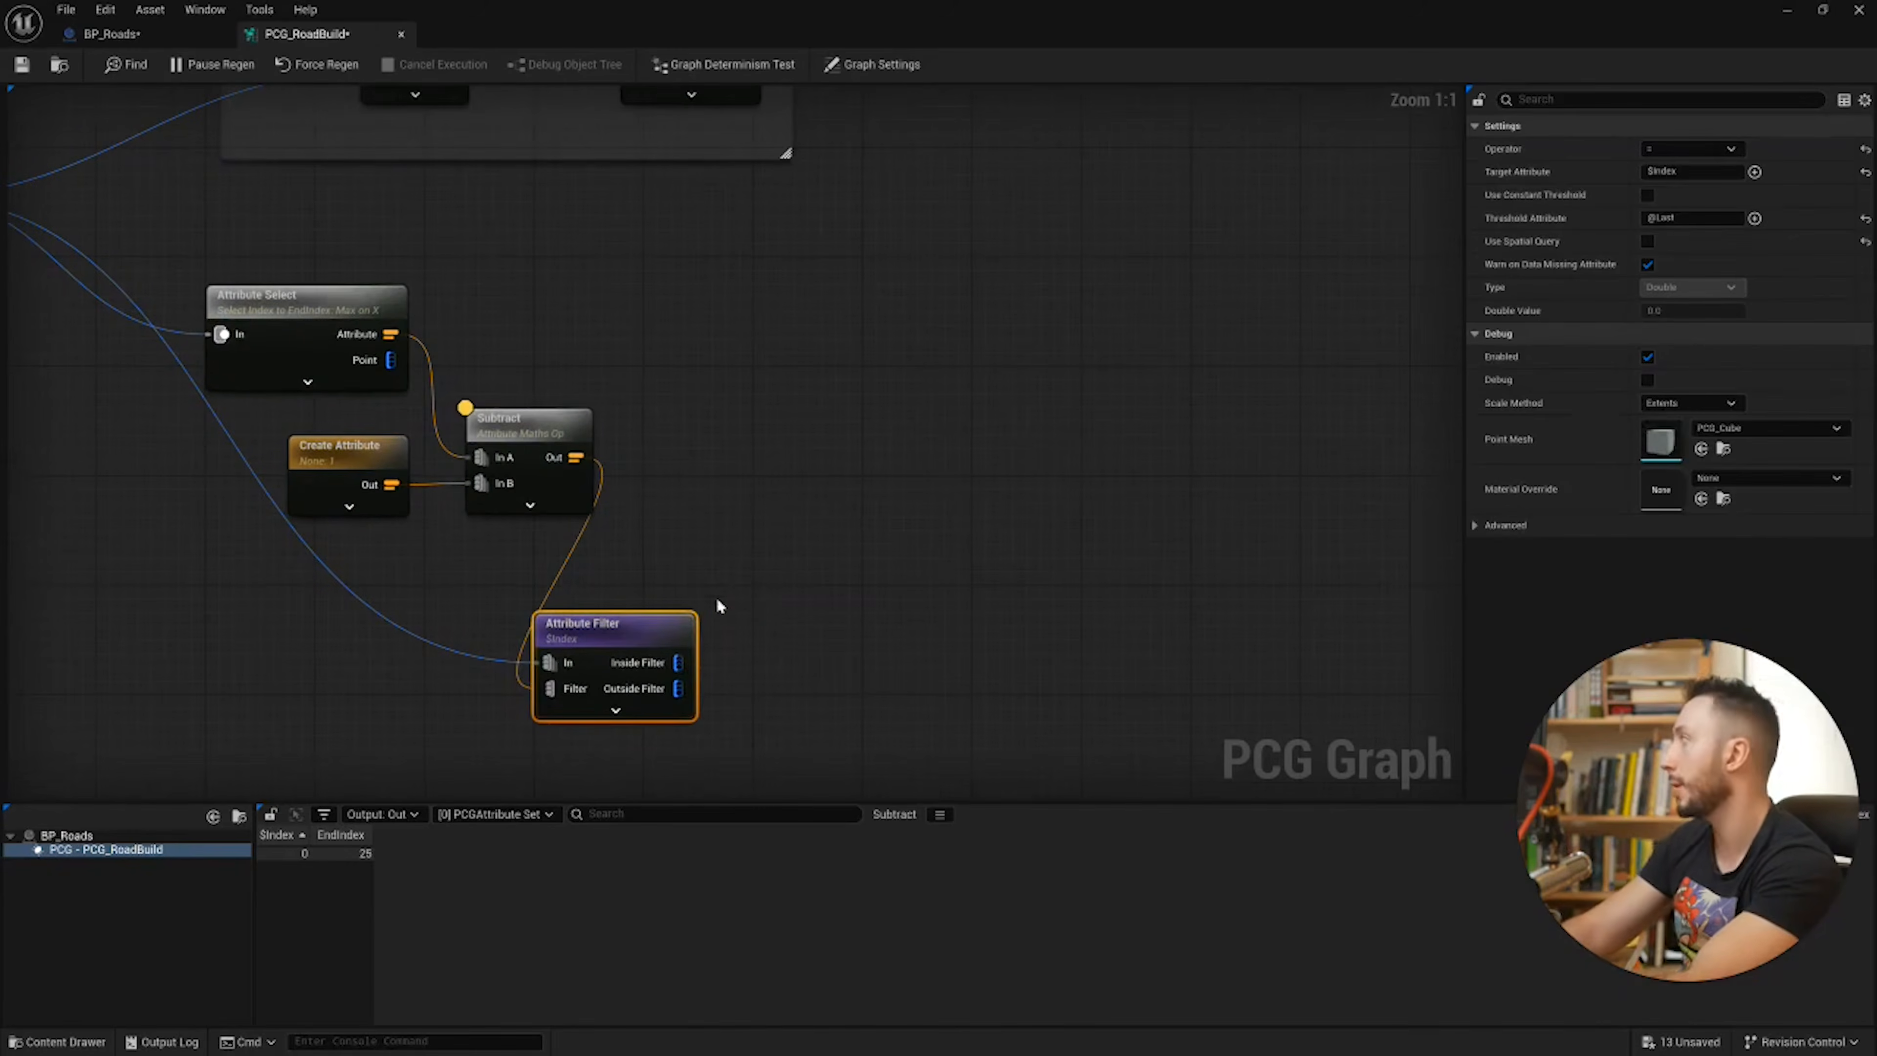
right_click(976, 406)
type("merg")
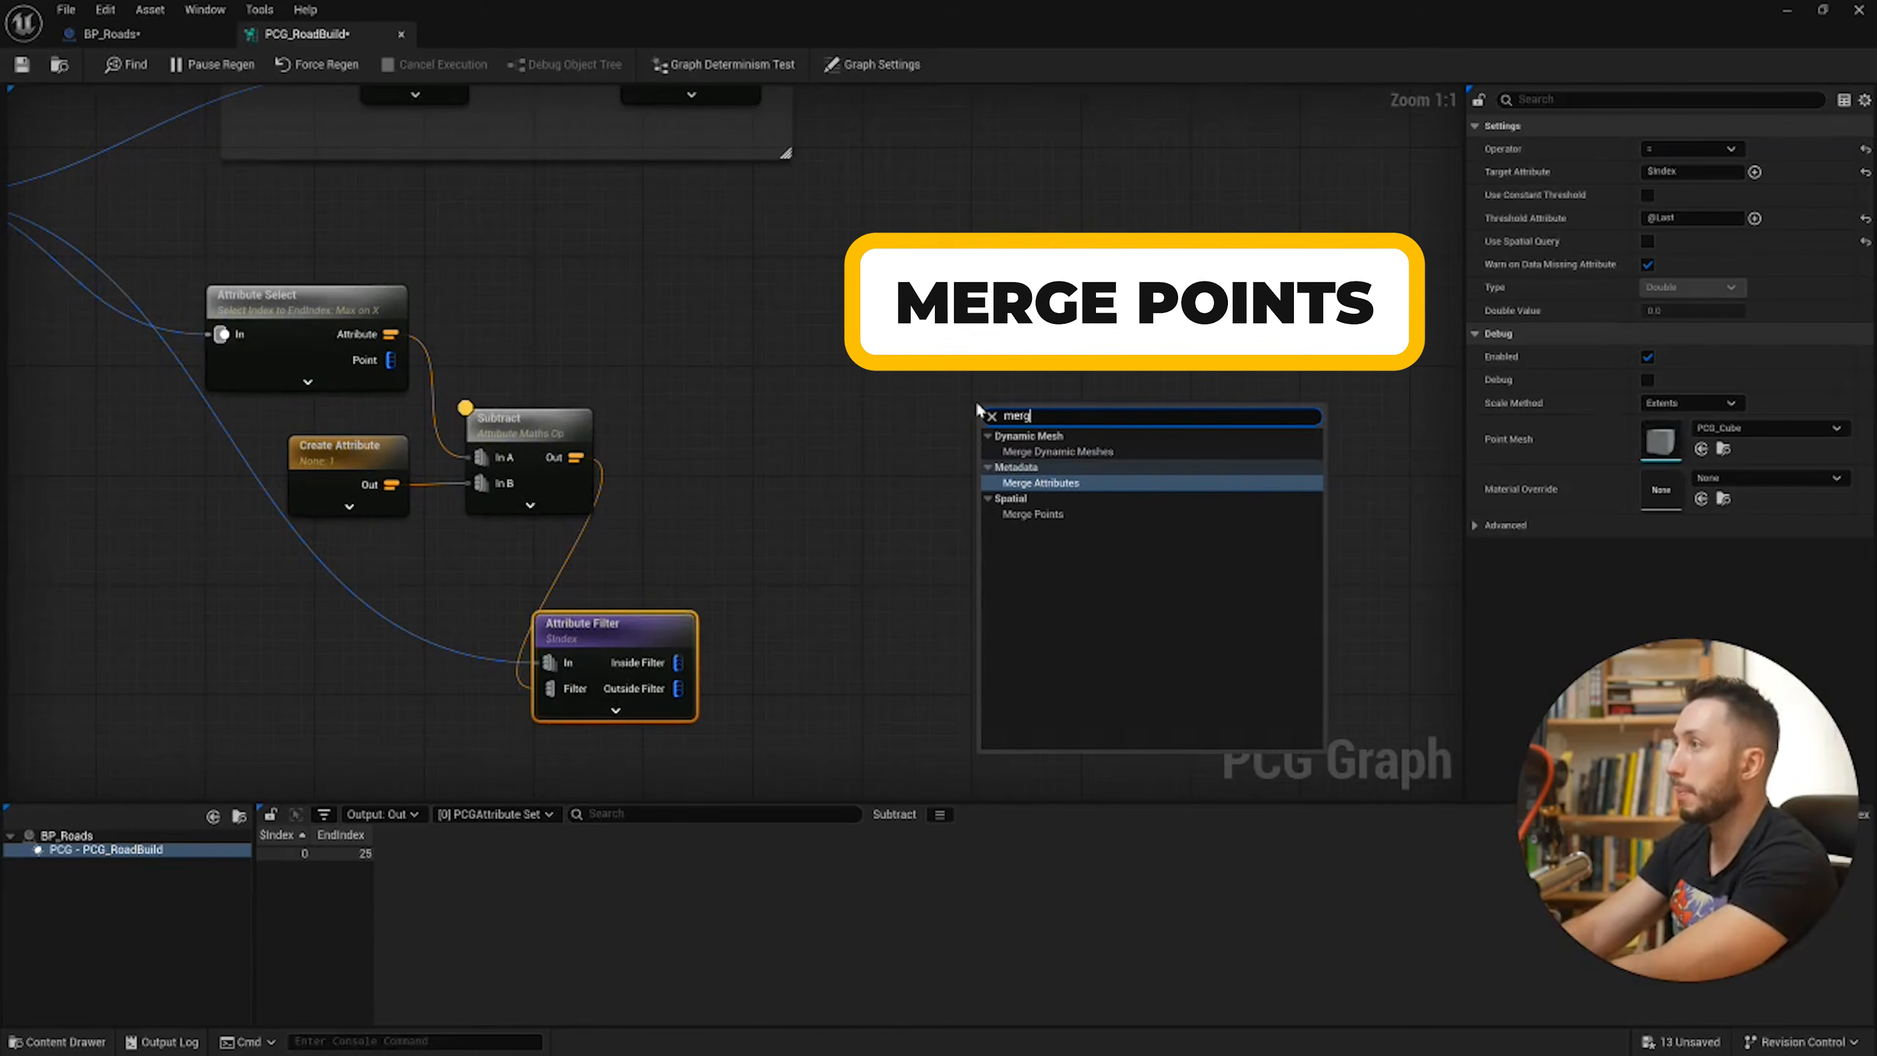
left_click(1066, 510)
left_click_drag(990, 437, 800, 602)
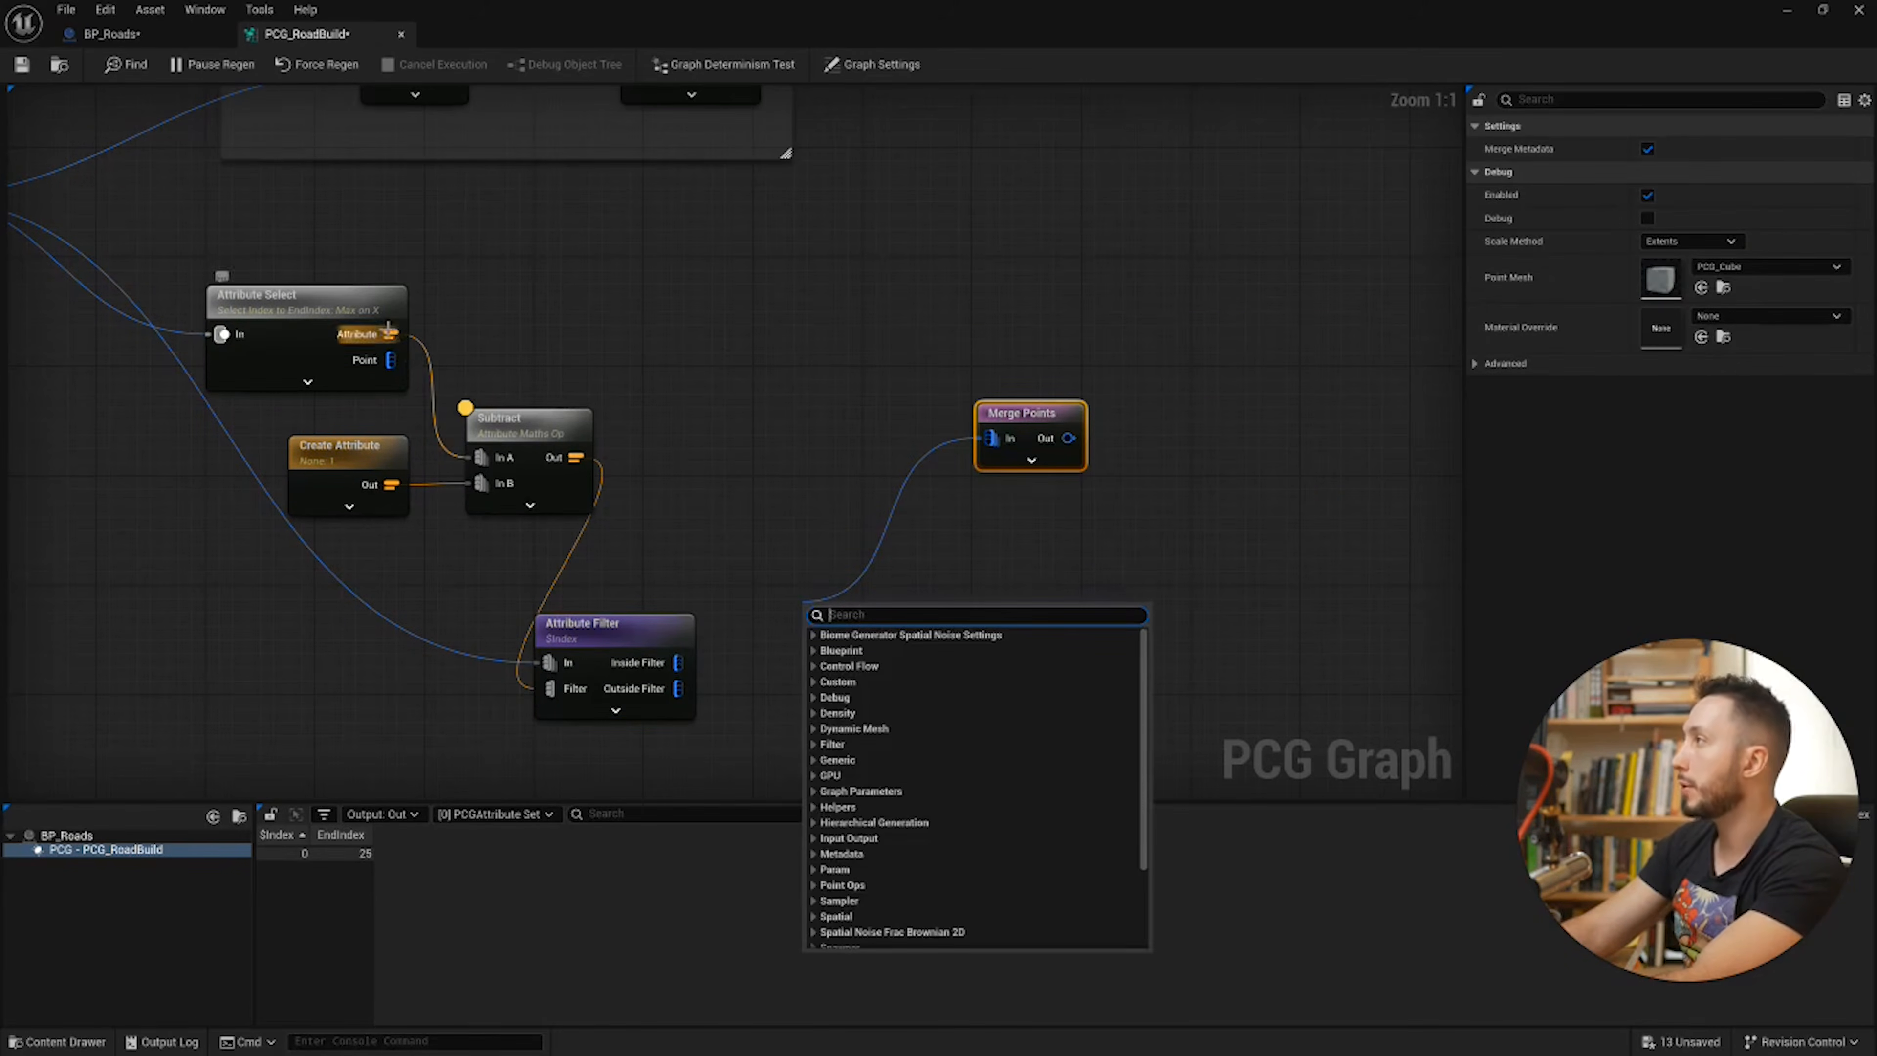
left_click(386, 341)
left_click_drag(390, 360, 675, 664)
right_click_drag(1111, 435, 697, 501)
left_click_drag(638, 489, 620, 426)
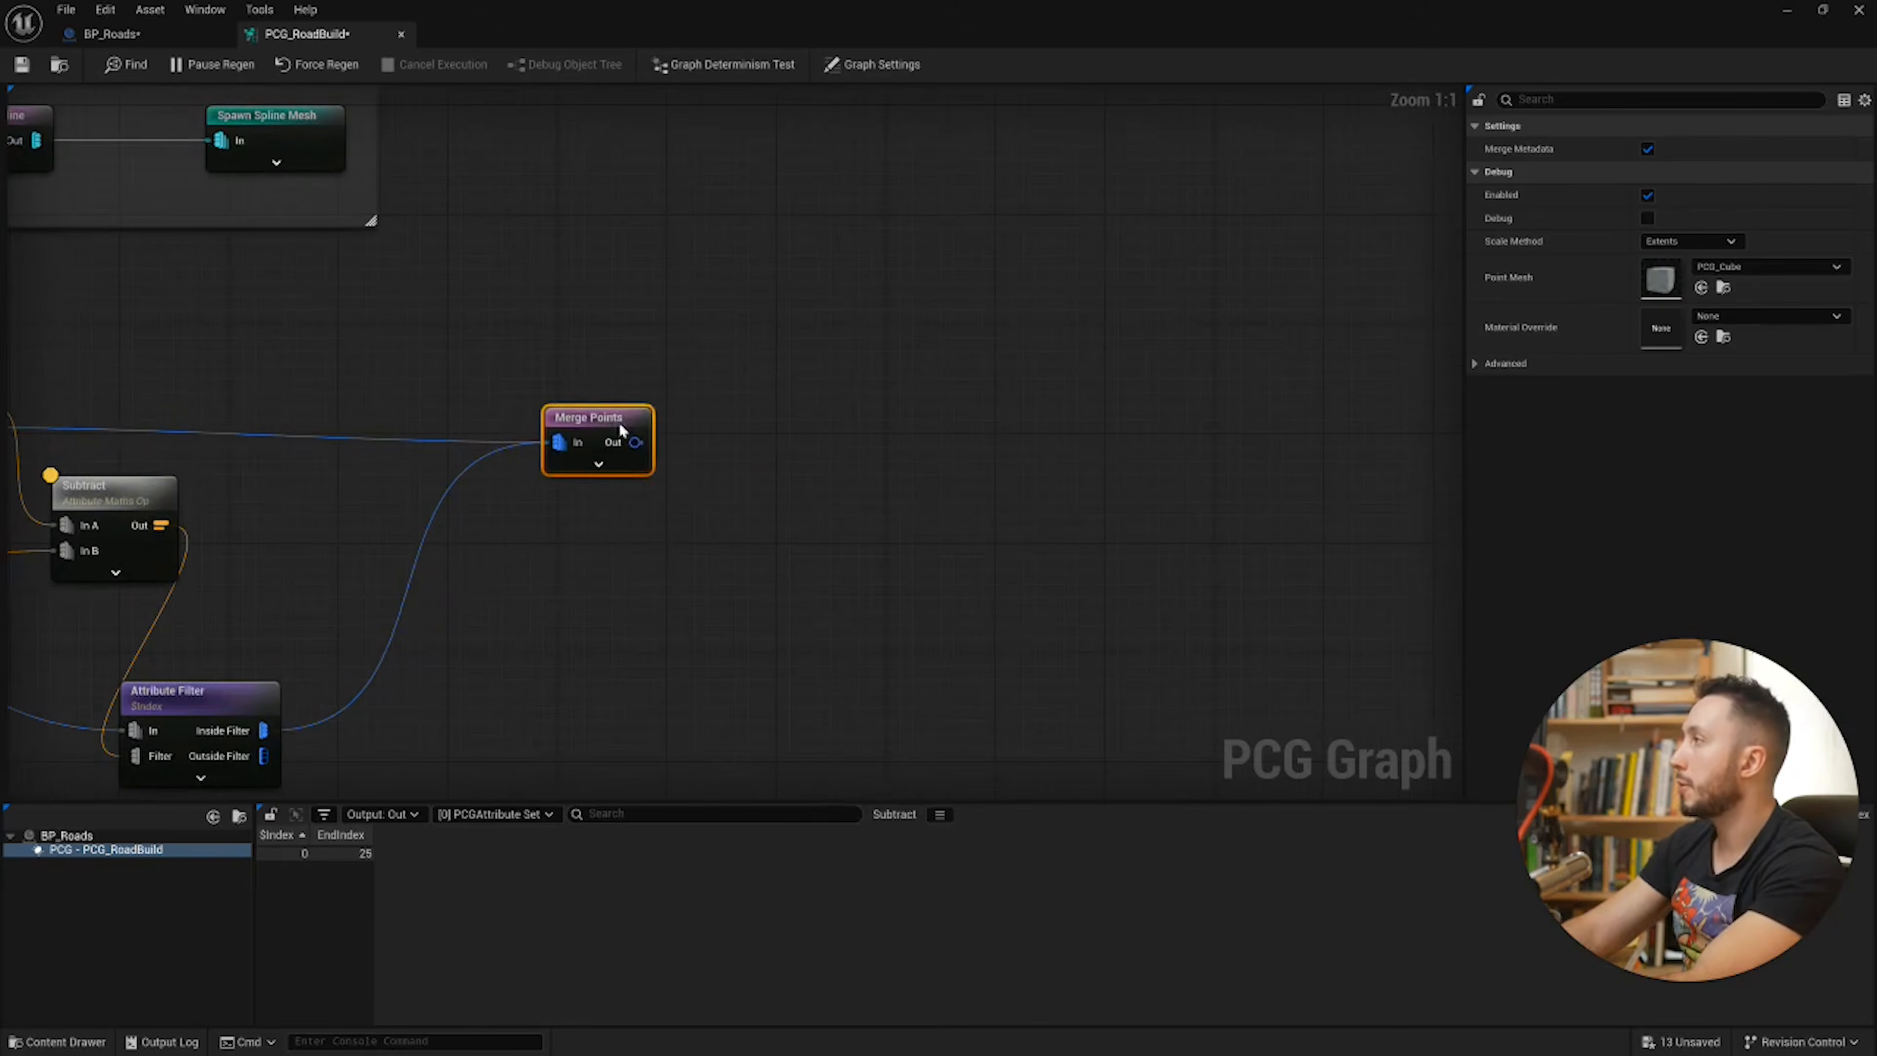
Step: Add a Create Spline node after Merge Points and connect its output to a new Spawn Spline Mesh node
right_click_drag(668, 457, 621, 497)
left_click_drag(589, 482, 653, 479)
type("c")
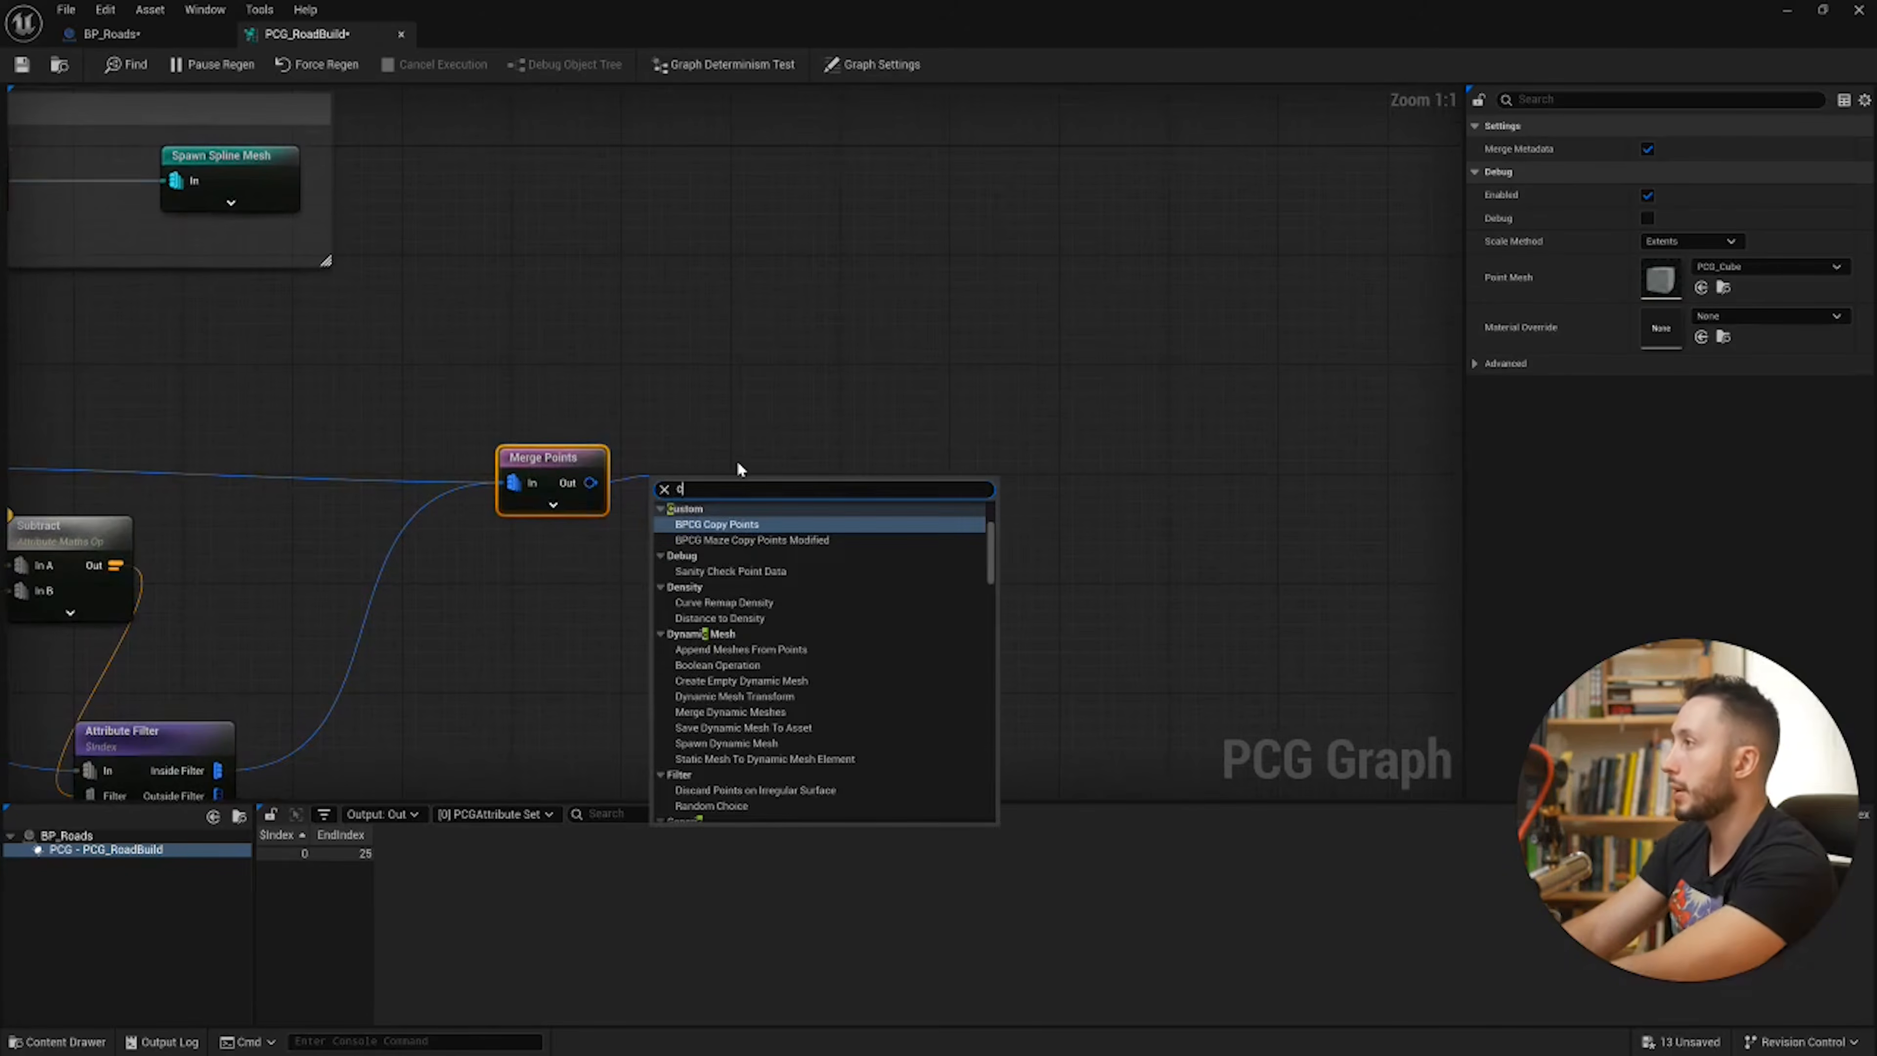
type("reate spline")
key("Return")
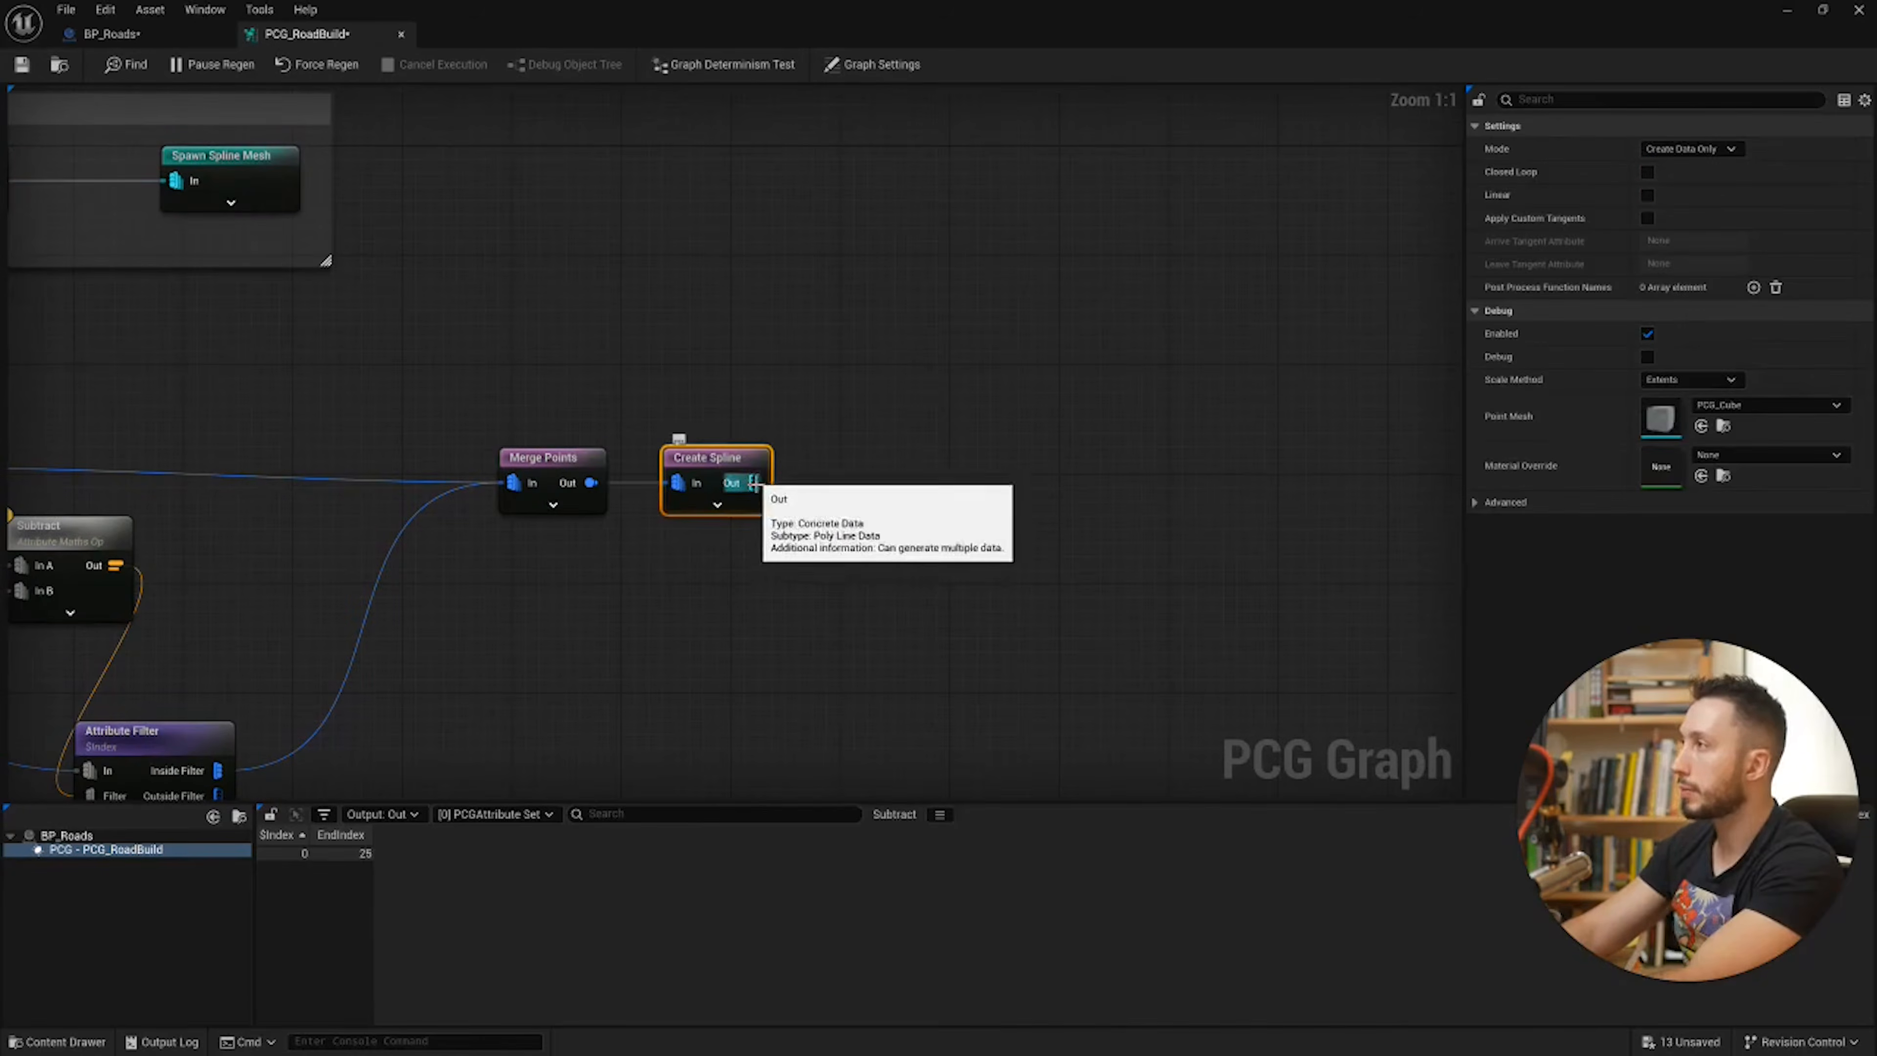
left_click_drag(753, 483, 823, 478)
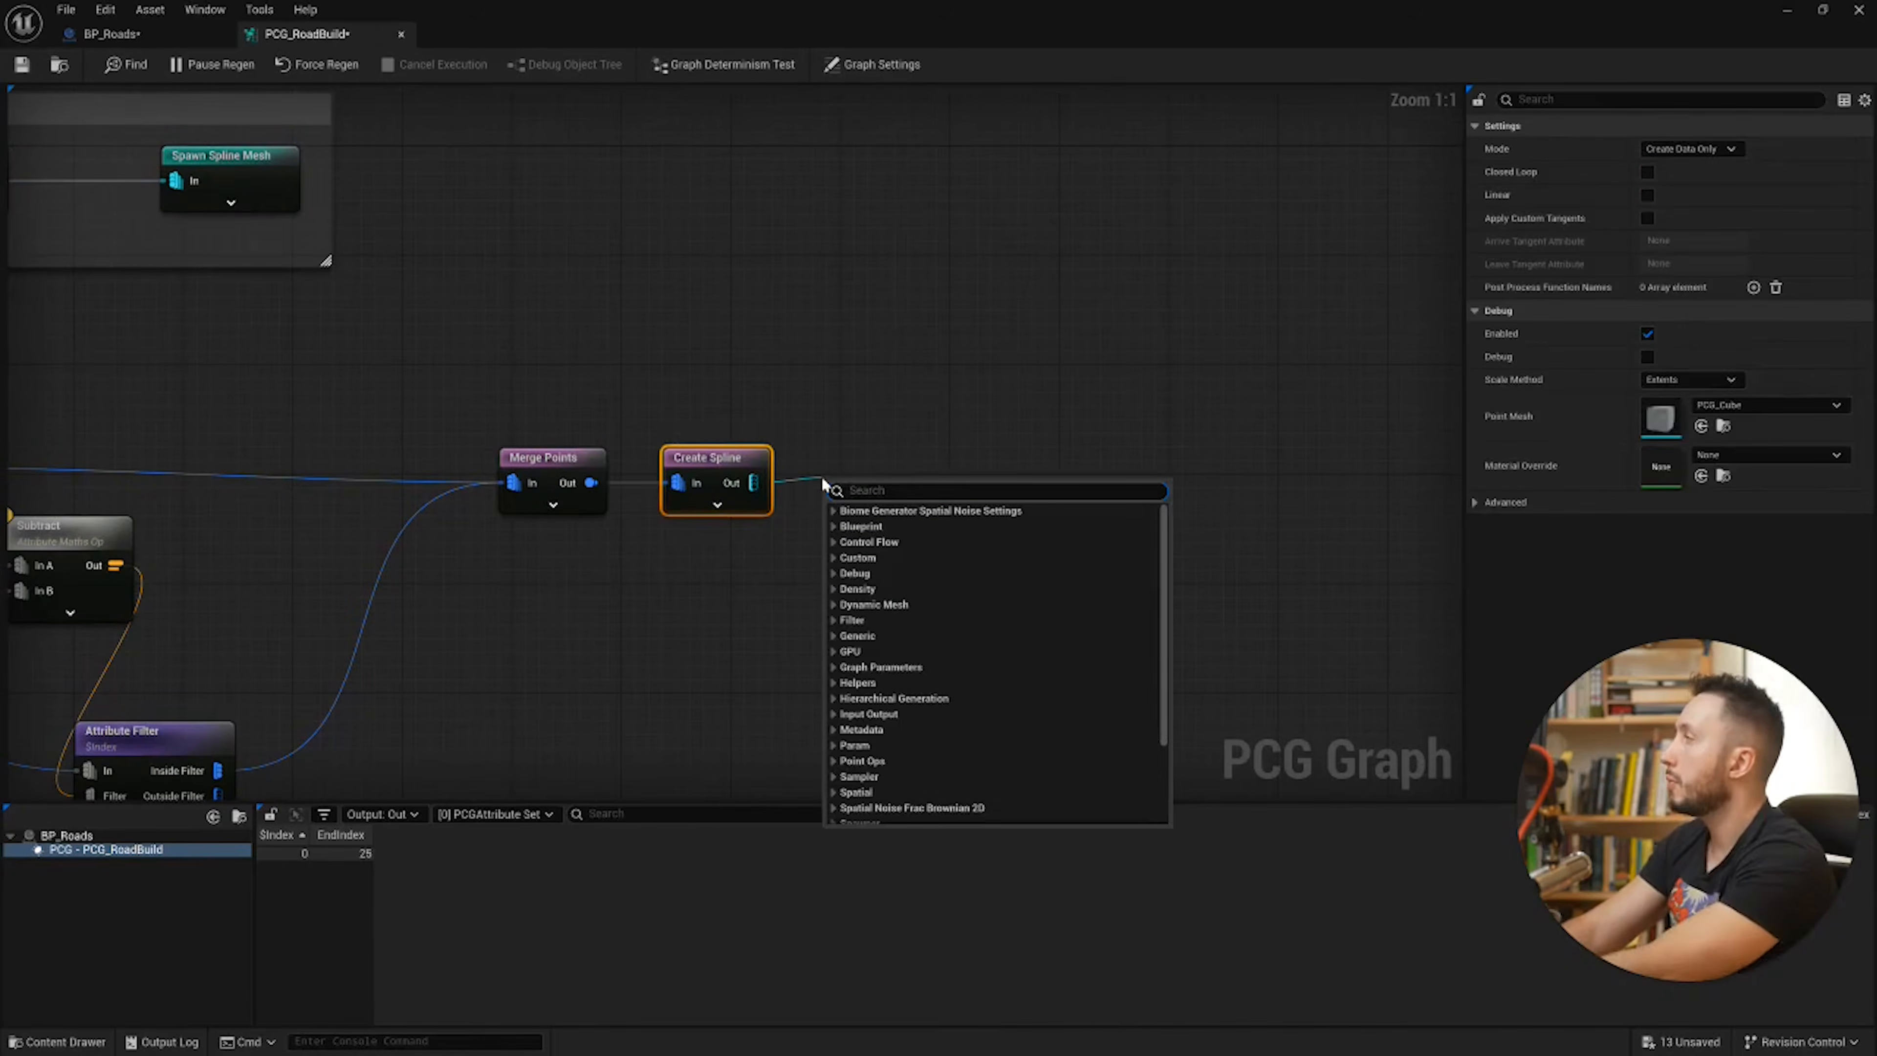
type("spawn")
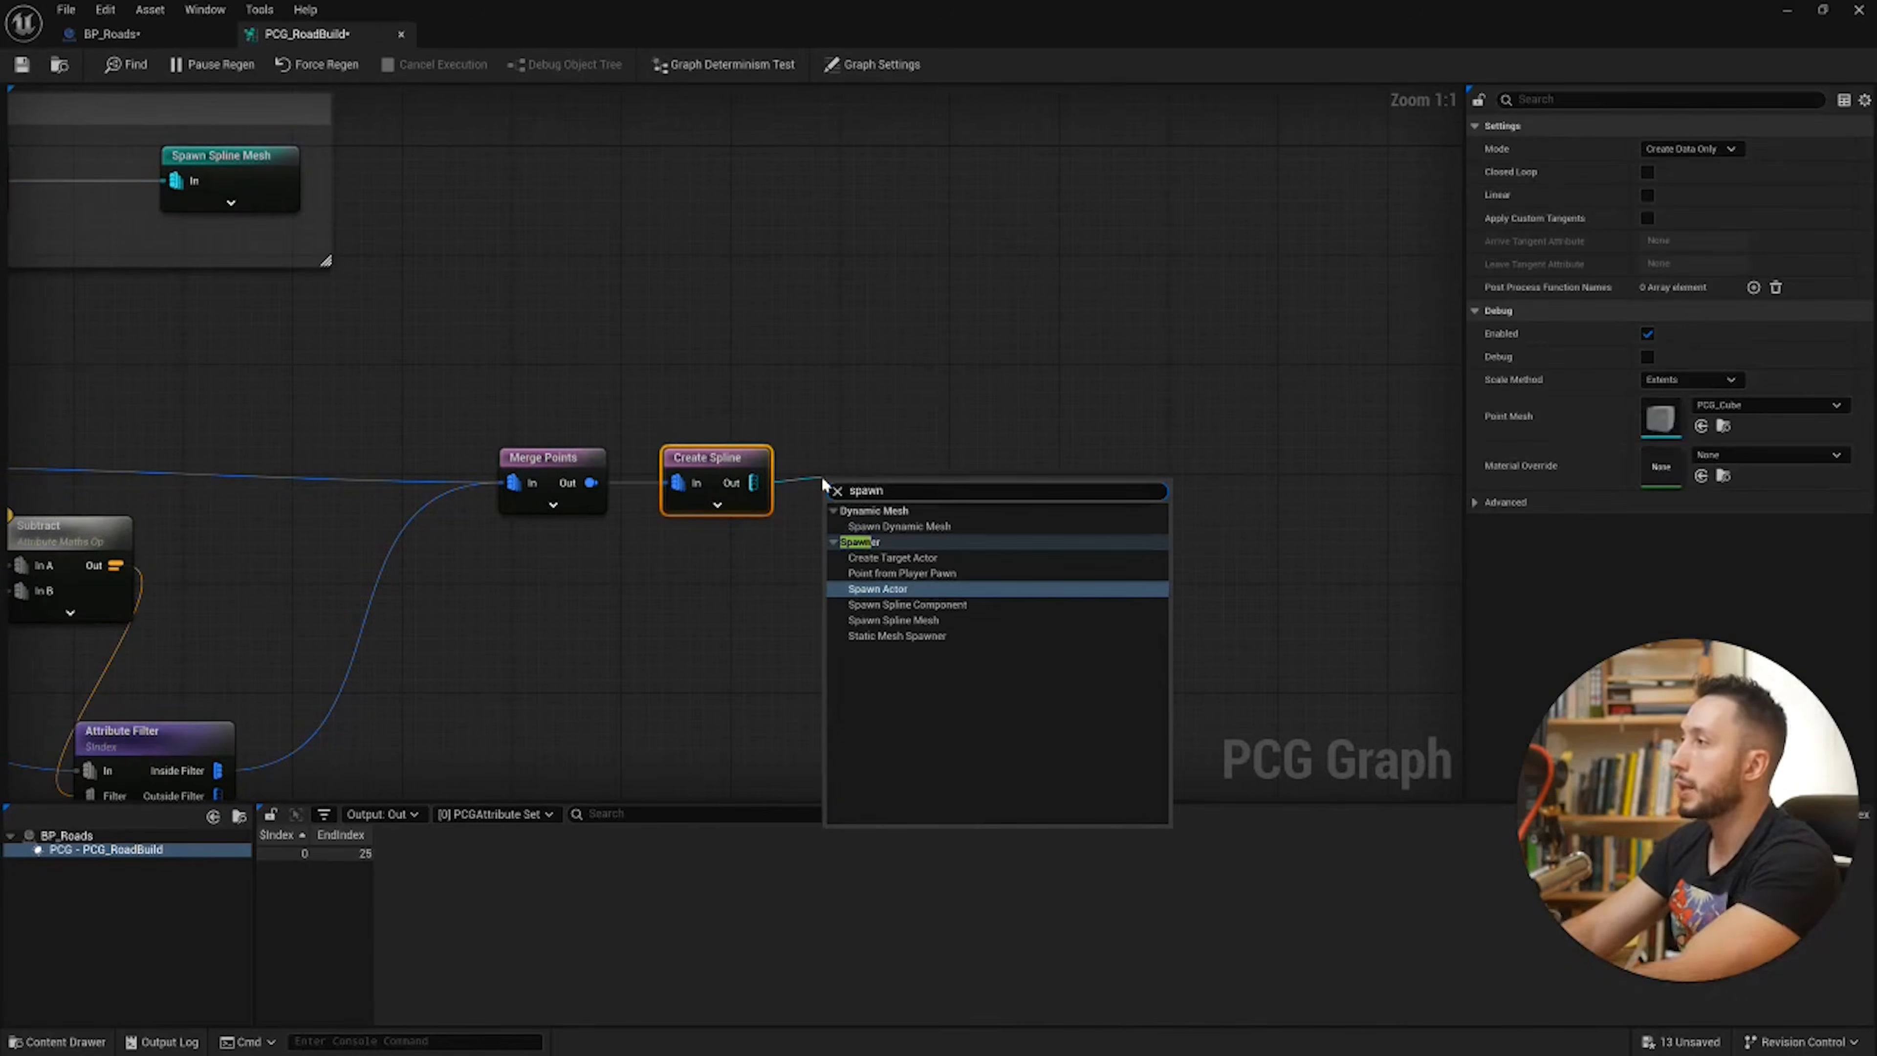
left_click(917, 622)
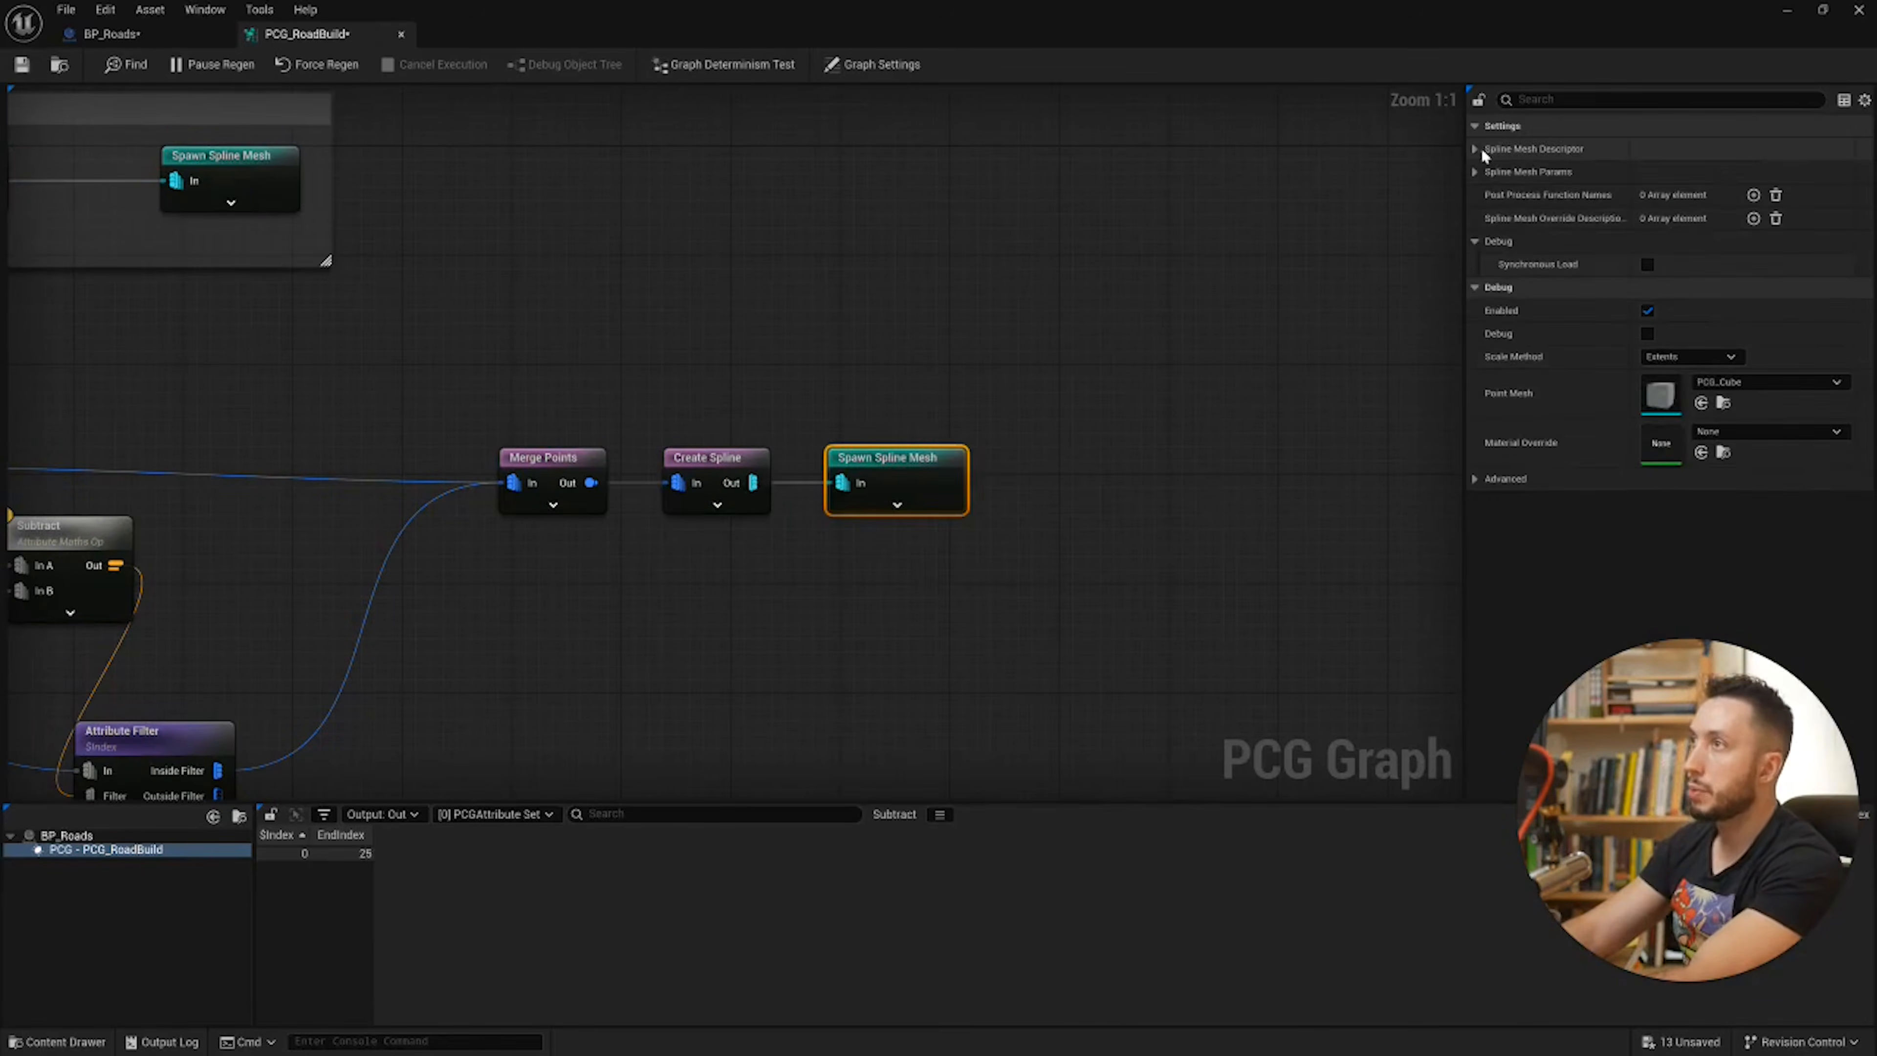
Step: Assign the Road_CrossWays_F83F785D mesh as the static mesh in the new Spawn Spline Mesh node's Spline Mesh Descriptor
left_click(1475, 150)
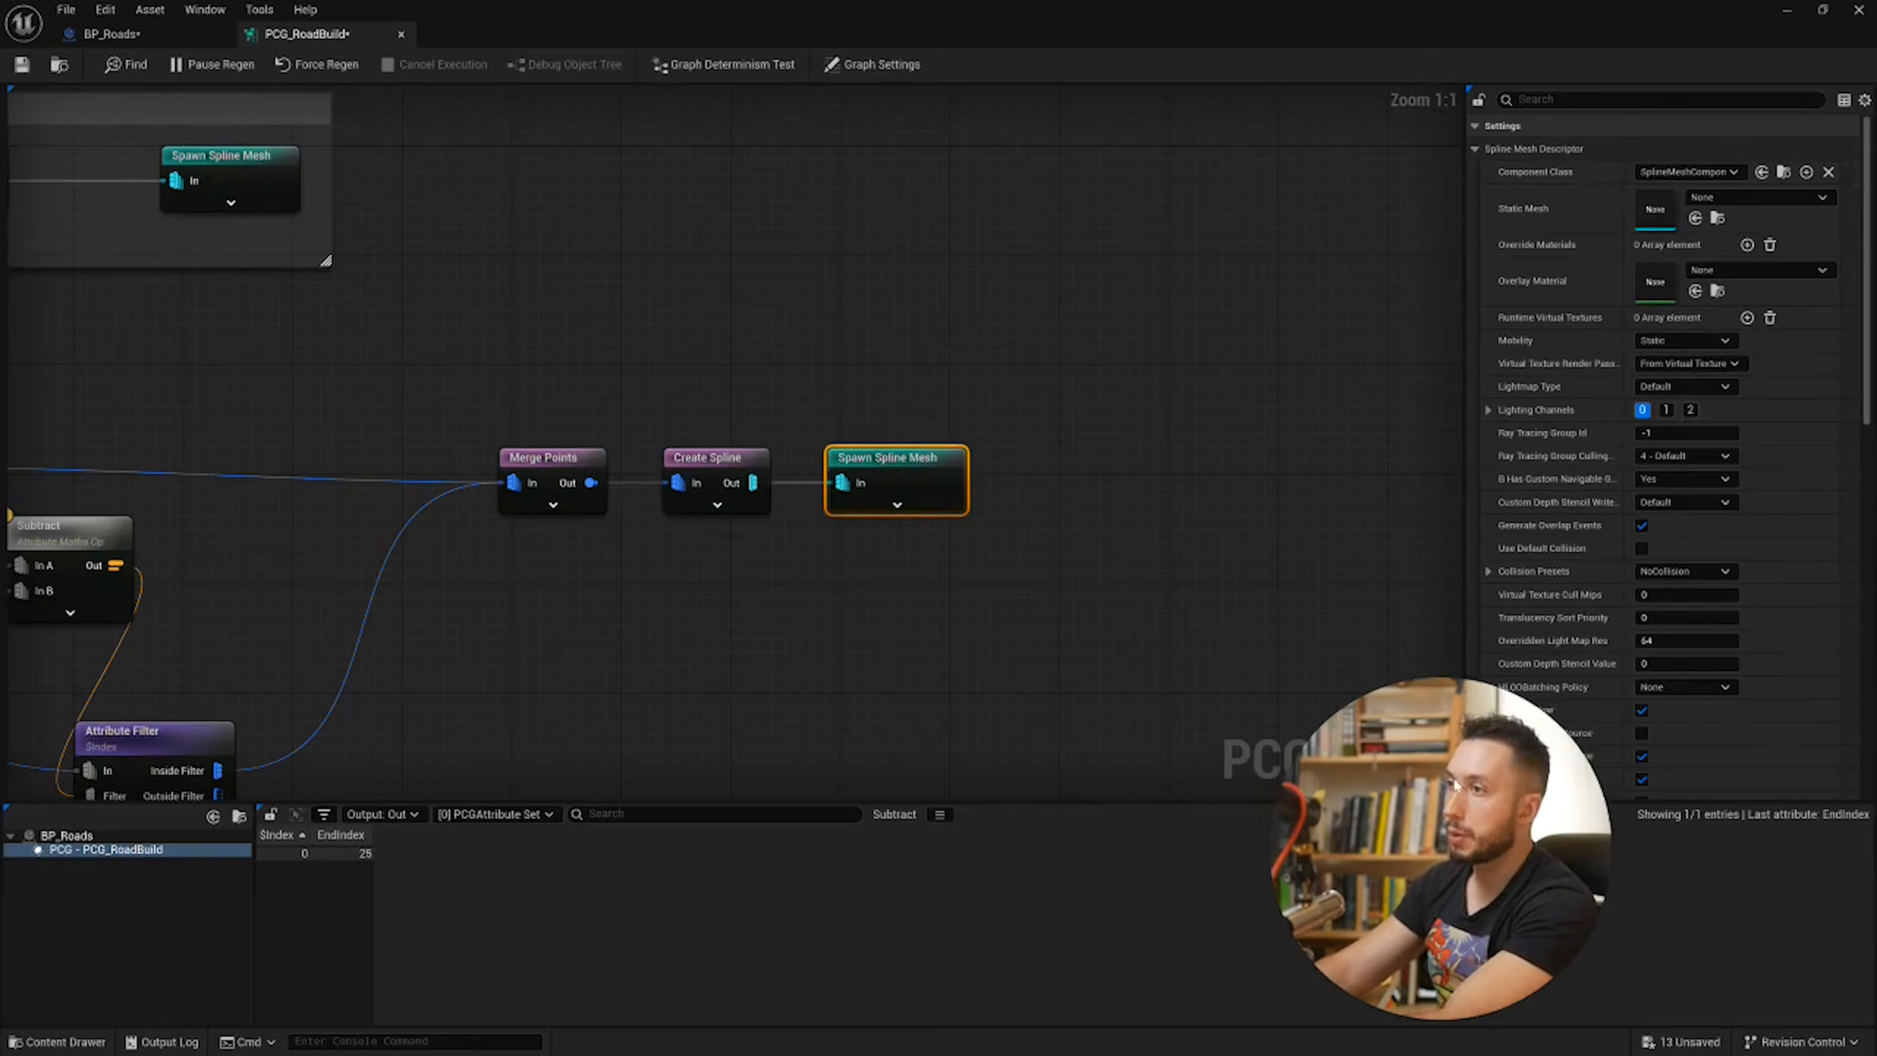
left_click(1823, 12)
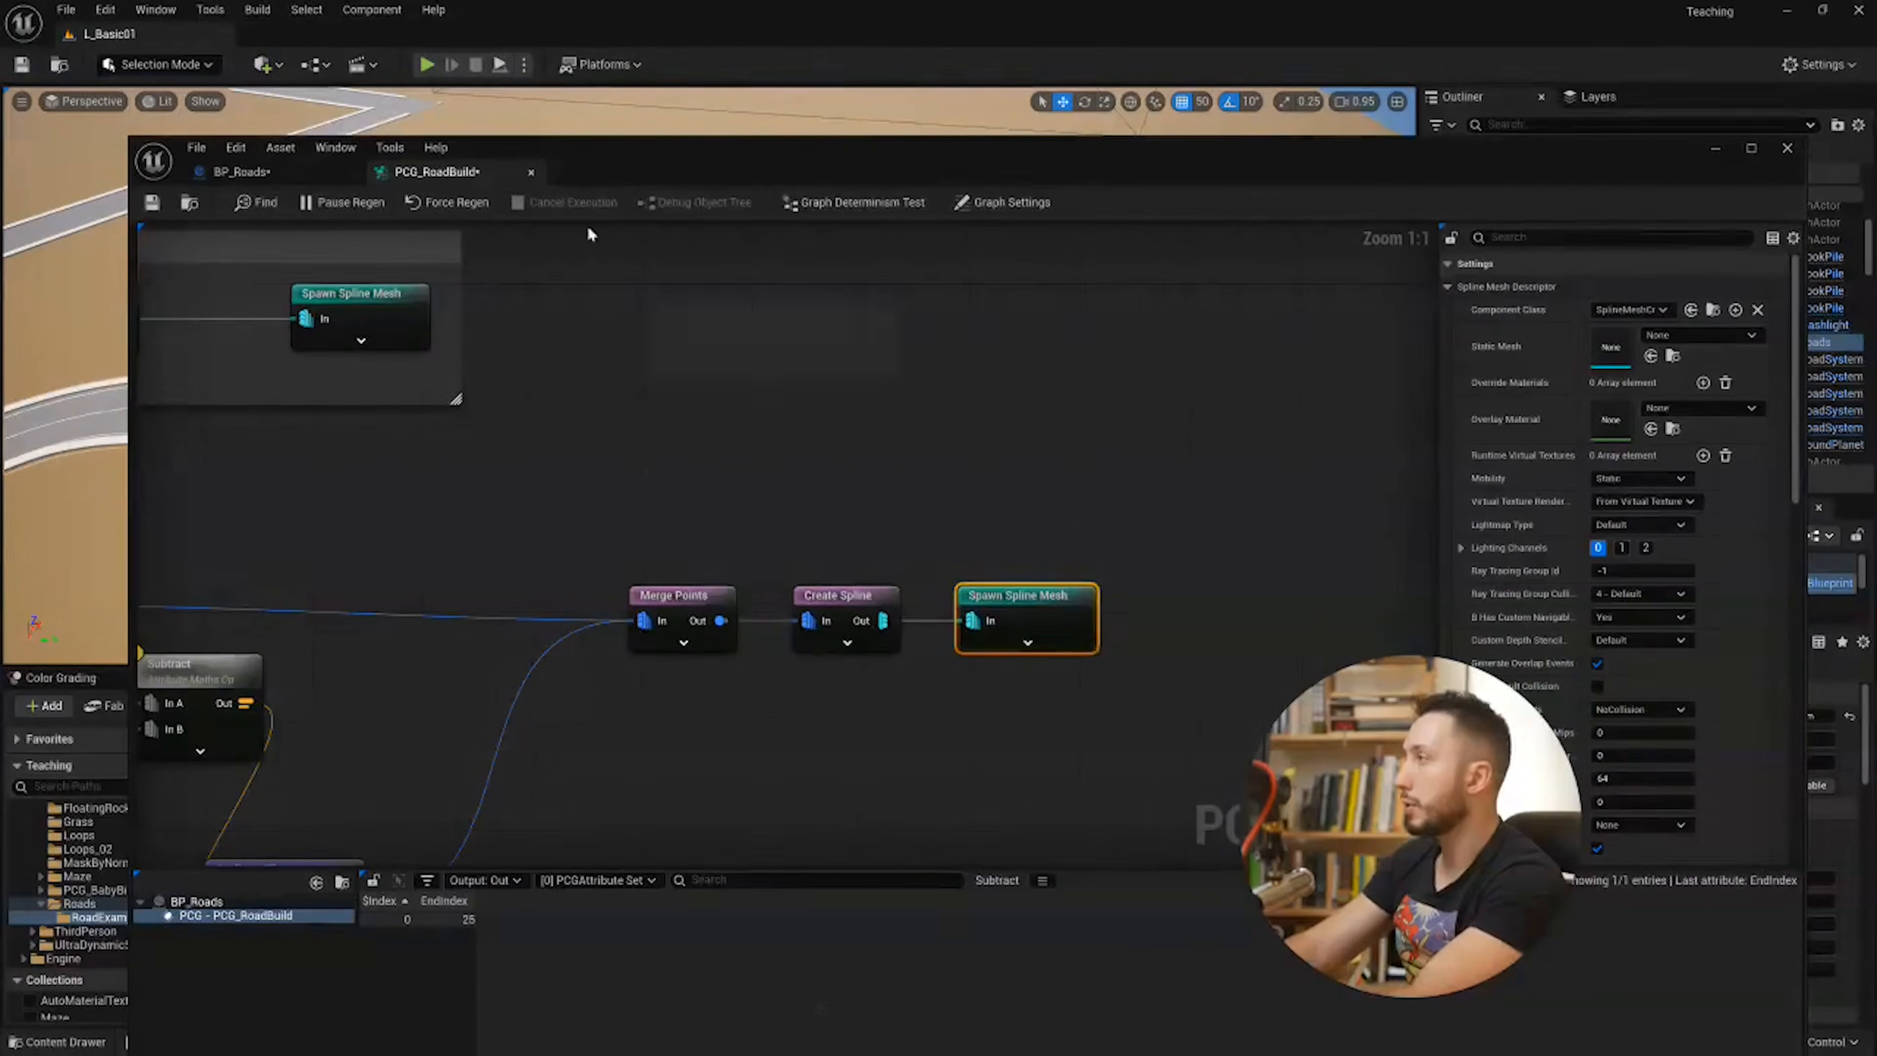
left_click_drag(638, 138, 596, 593)
left_click_drag(613, 610, 513, 139)
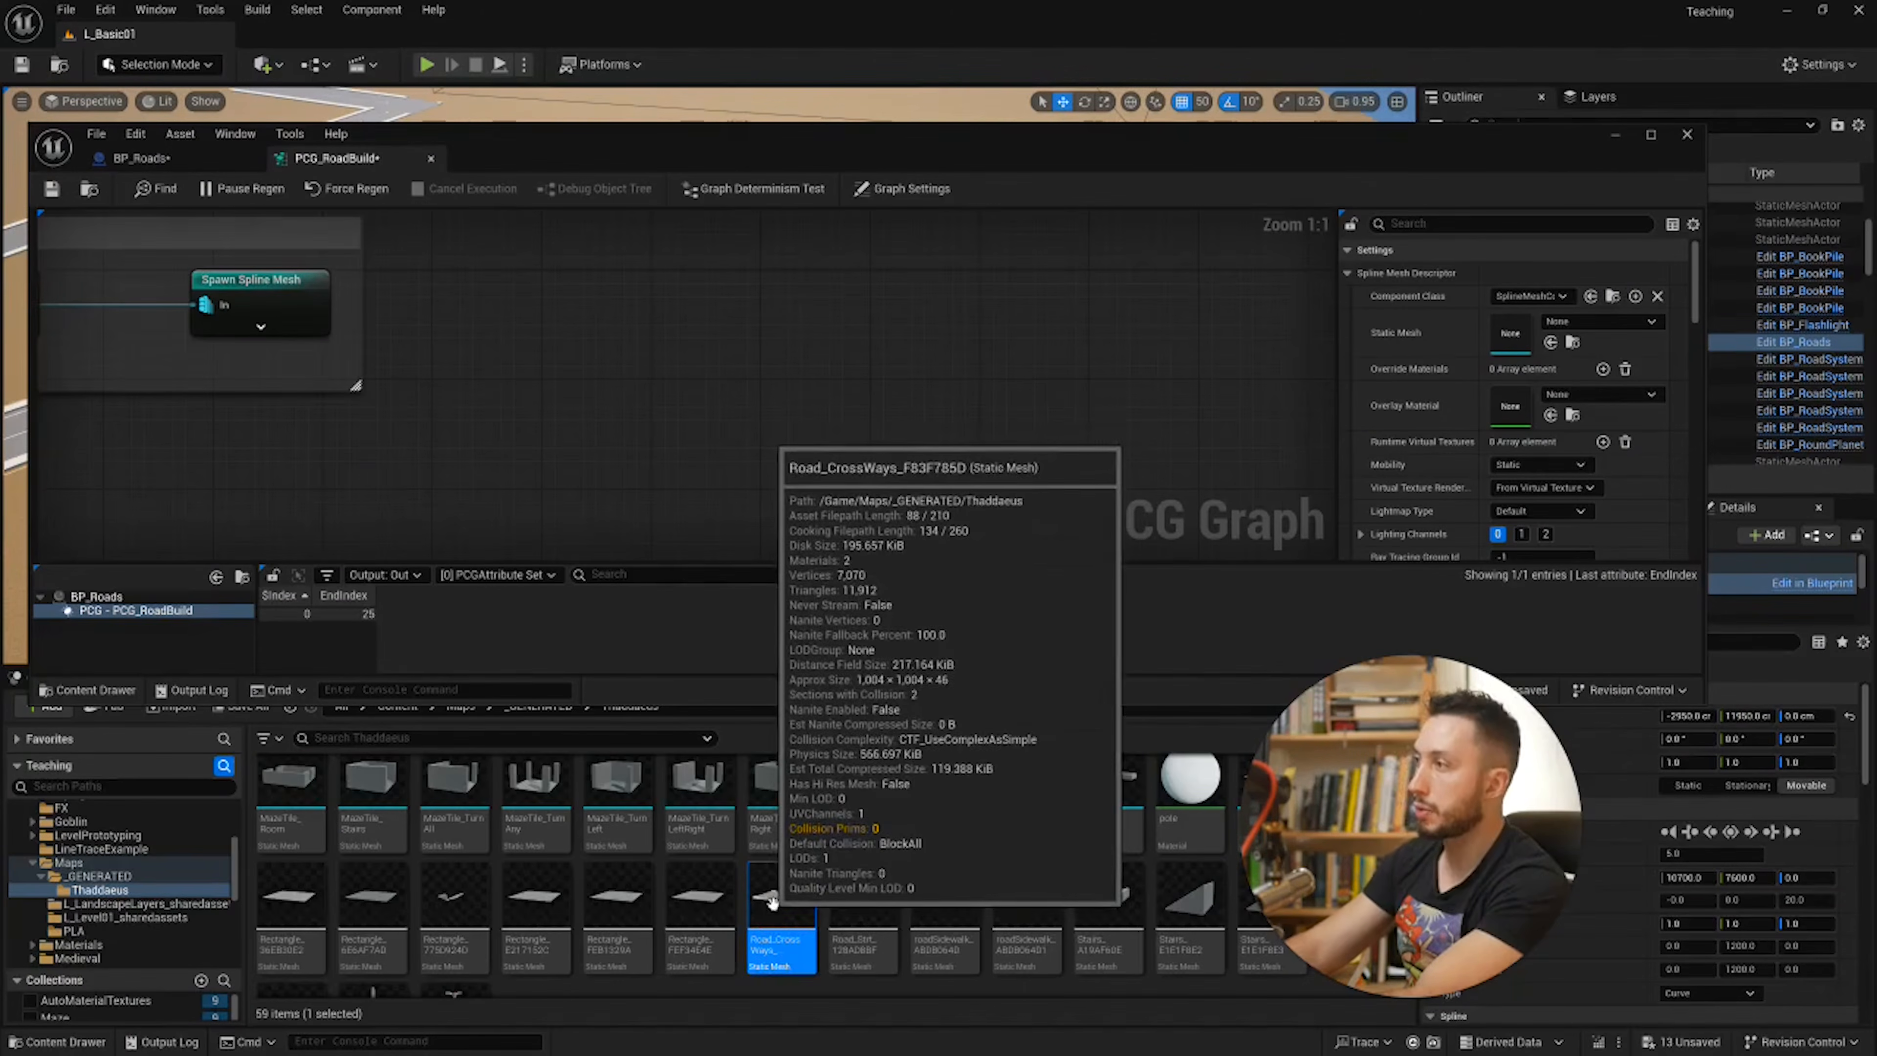
left_click_drag(781, 910, 1520, 327)
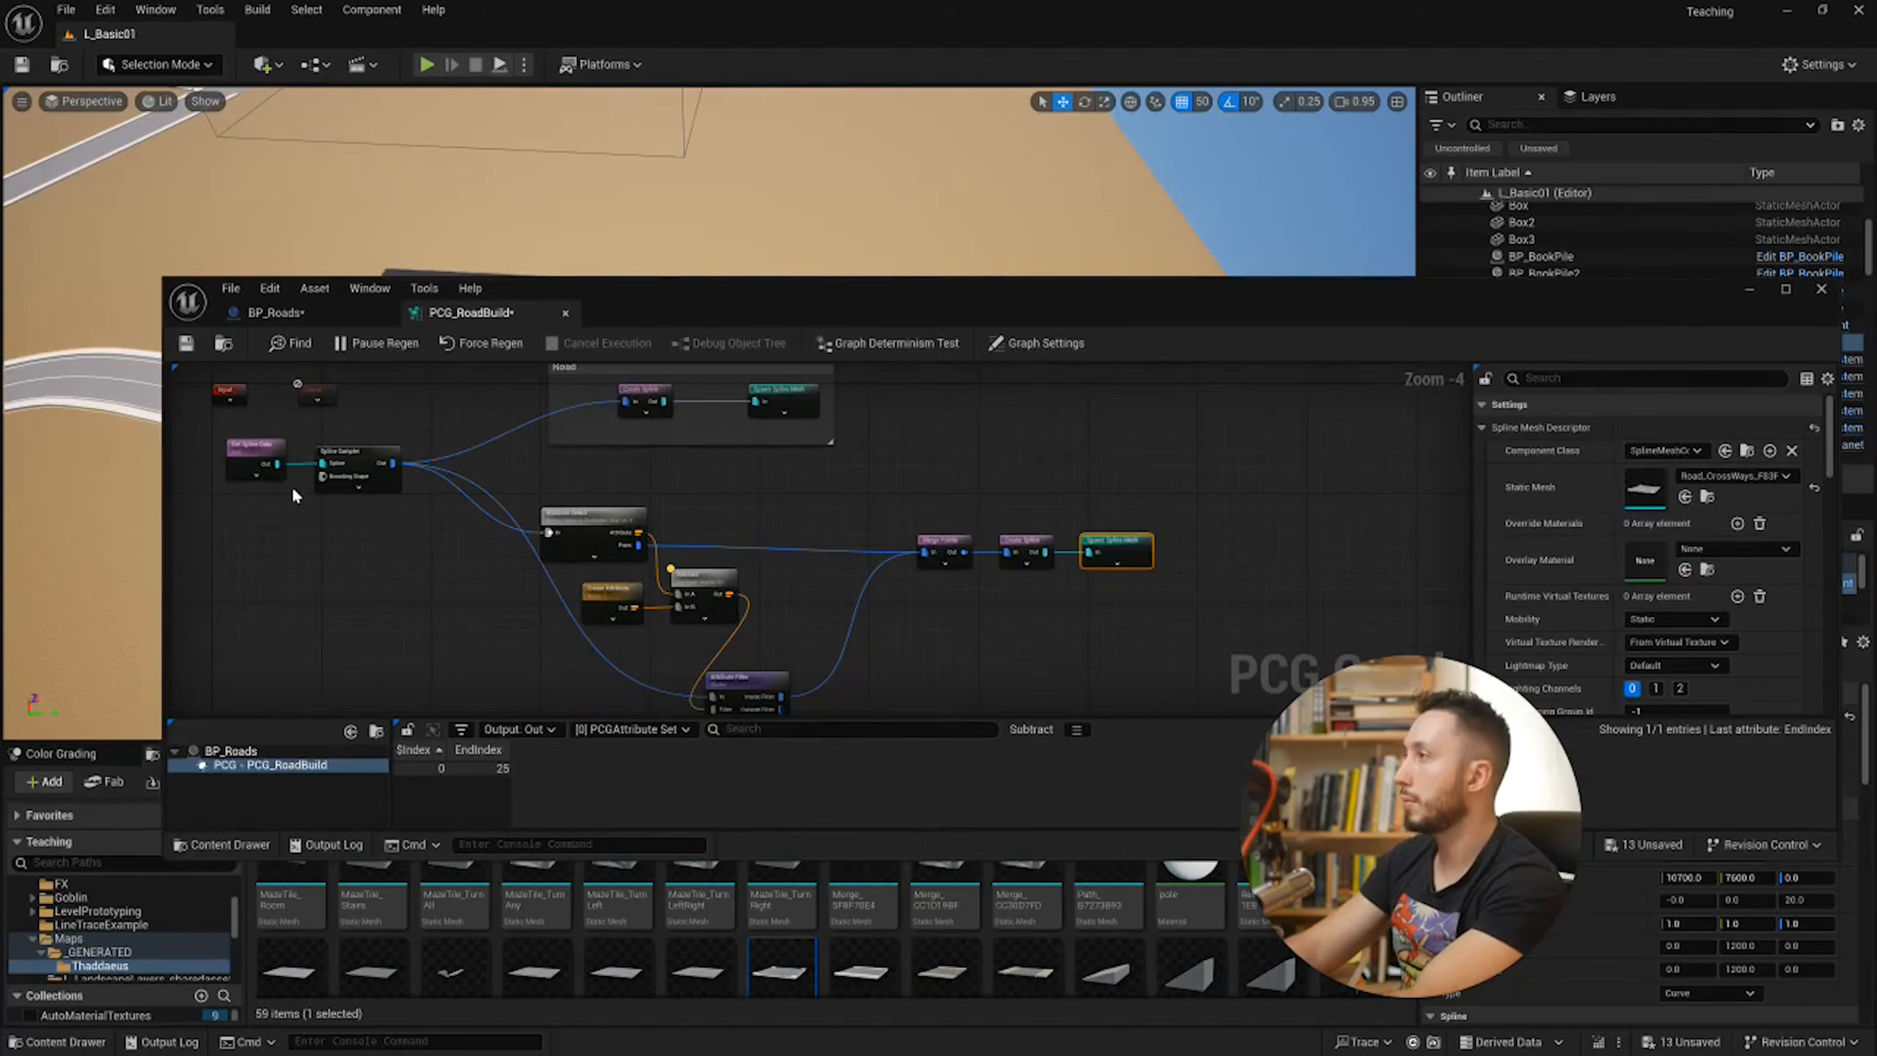
Step: Move the PCG graph window clear of the level viewport to expose the end of the road
key("ctrl+s")
left_click_drag(829, 312, 688, 551)
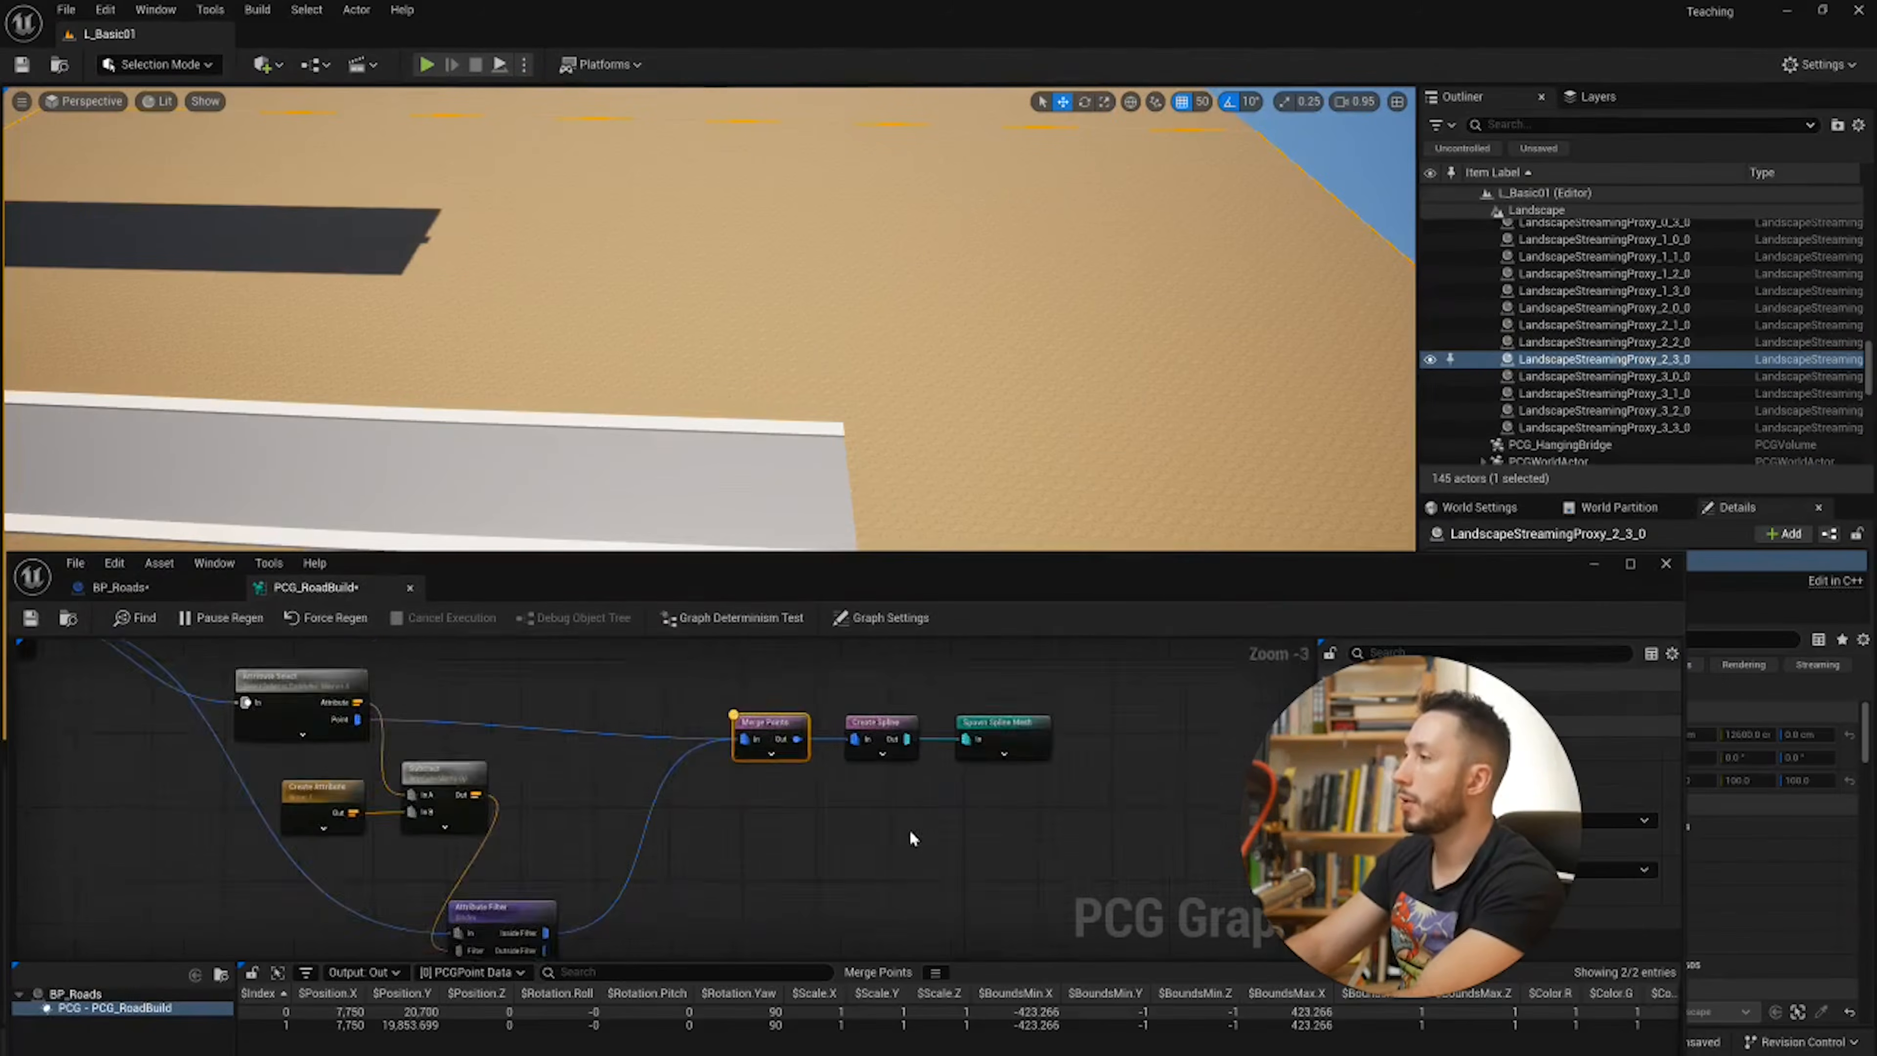
scroll(768, 754, "up", 1)
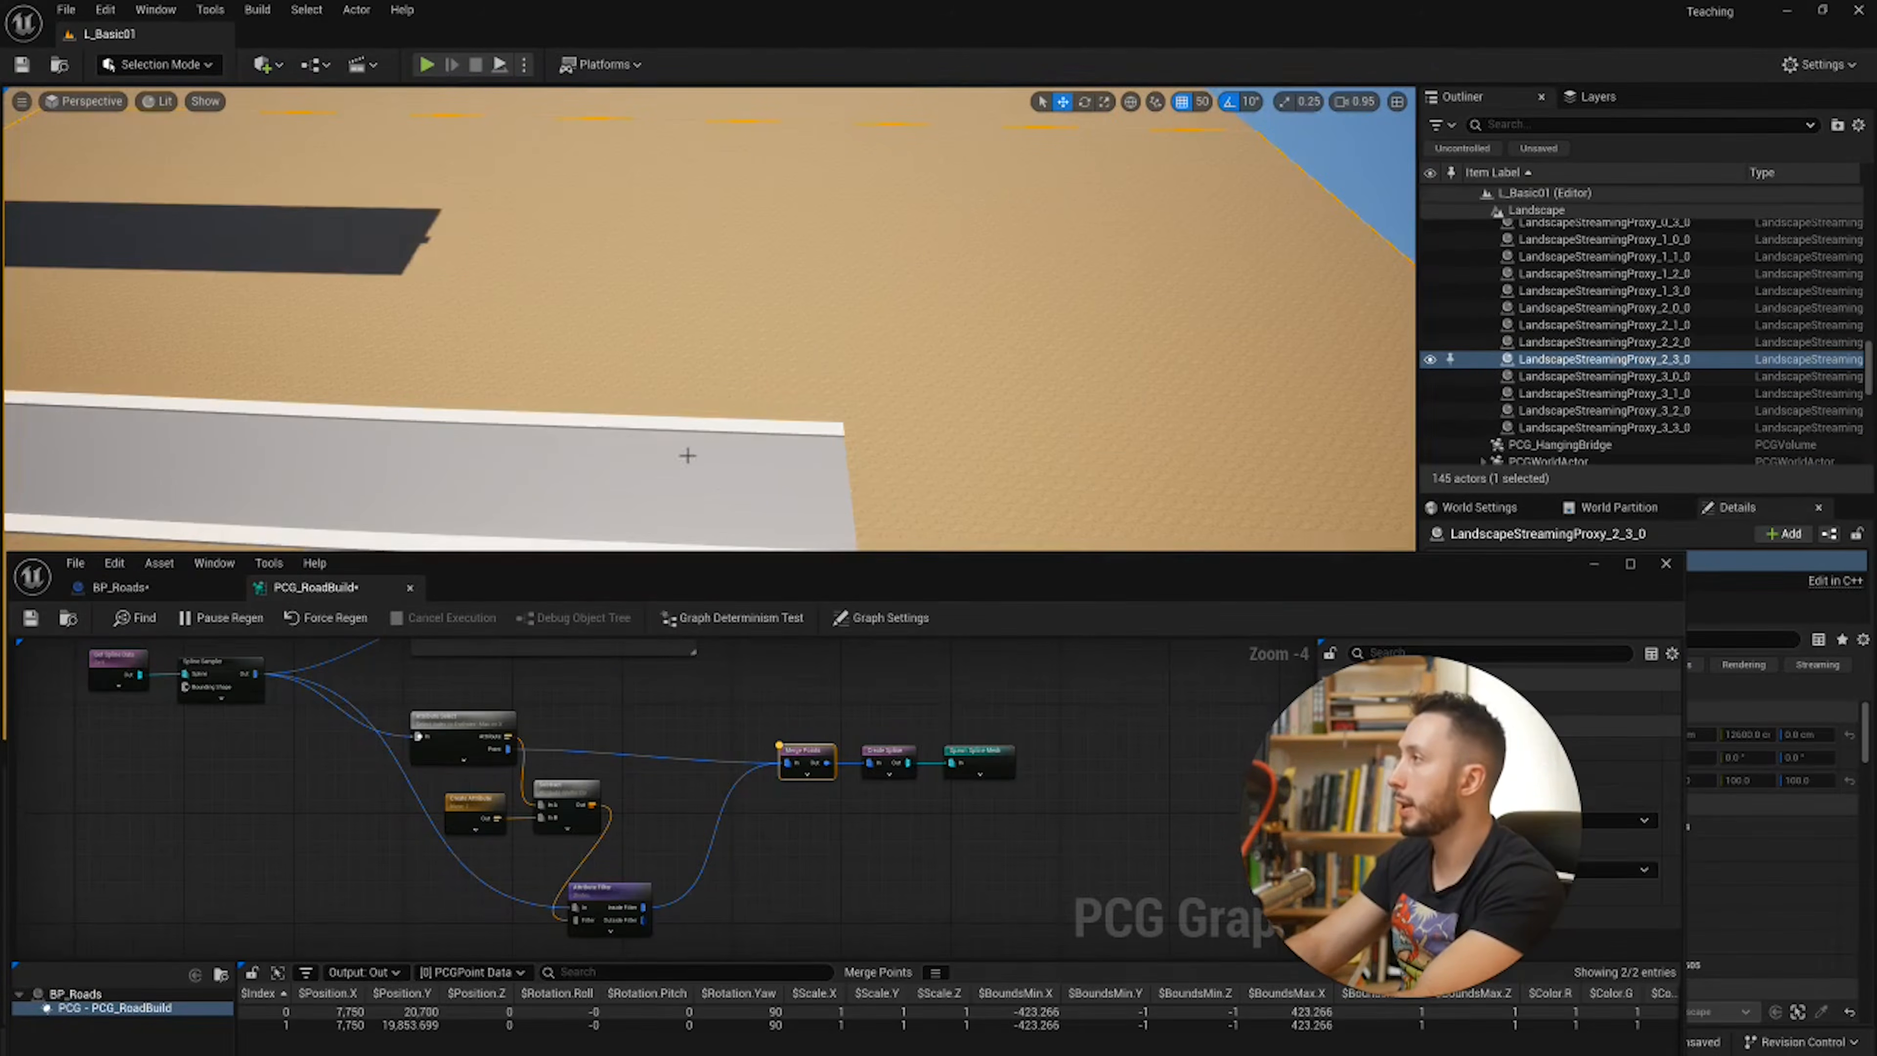
mouse_move(691, 477)
right_mouse_down()
mouse_move(532, 451)
mouse_move(536, 433)
mouse_move(693, 478)
right_mouse_up()
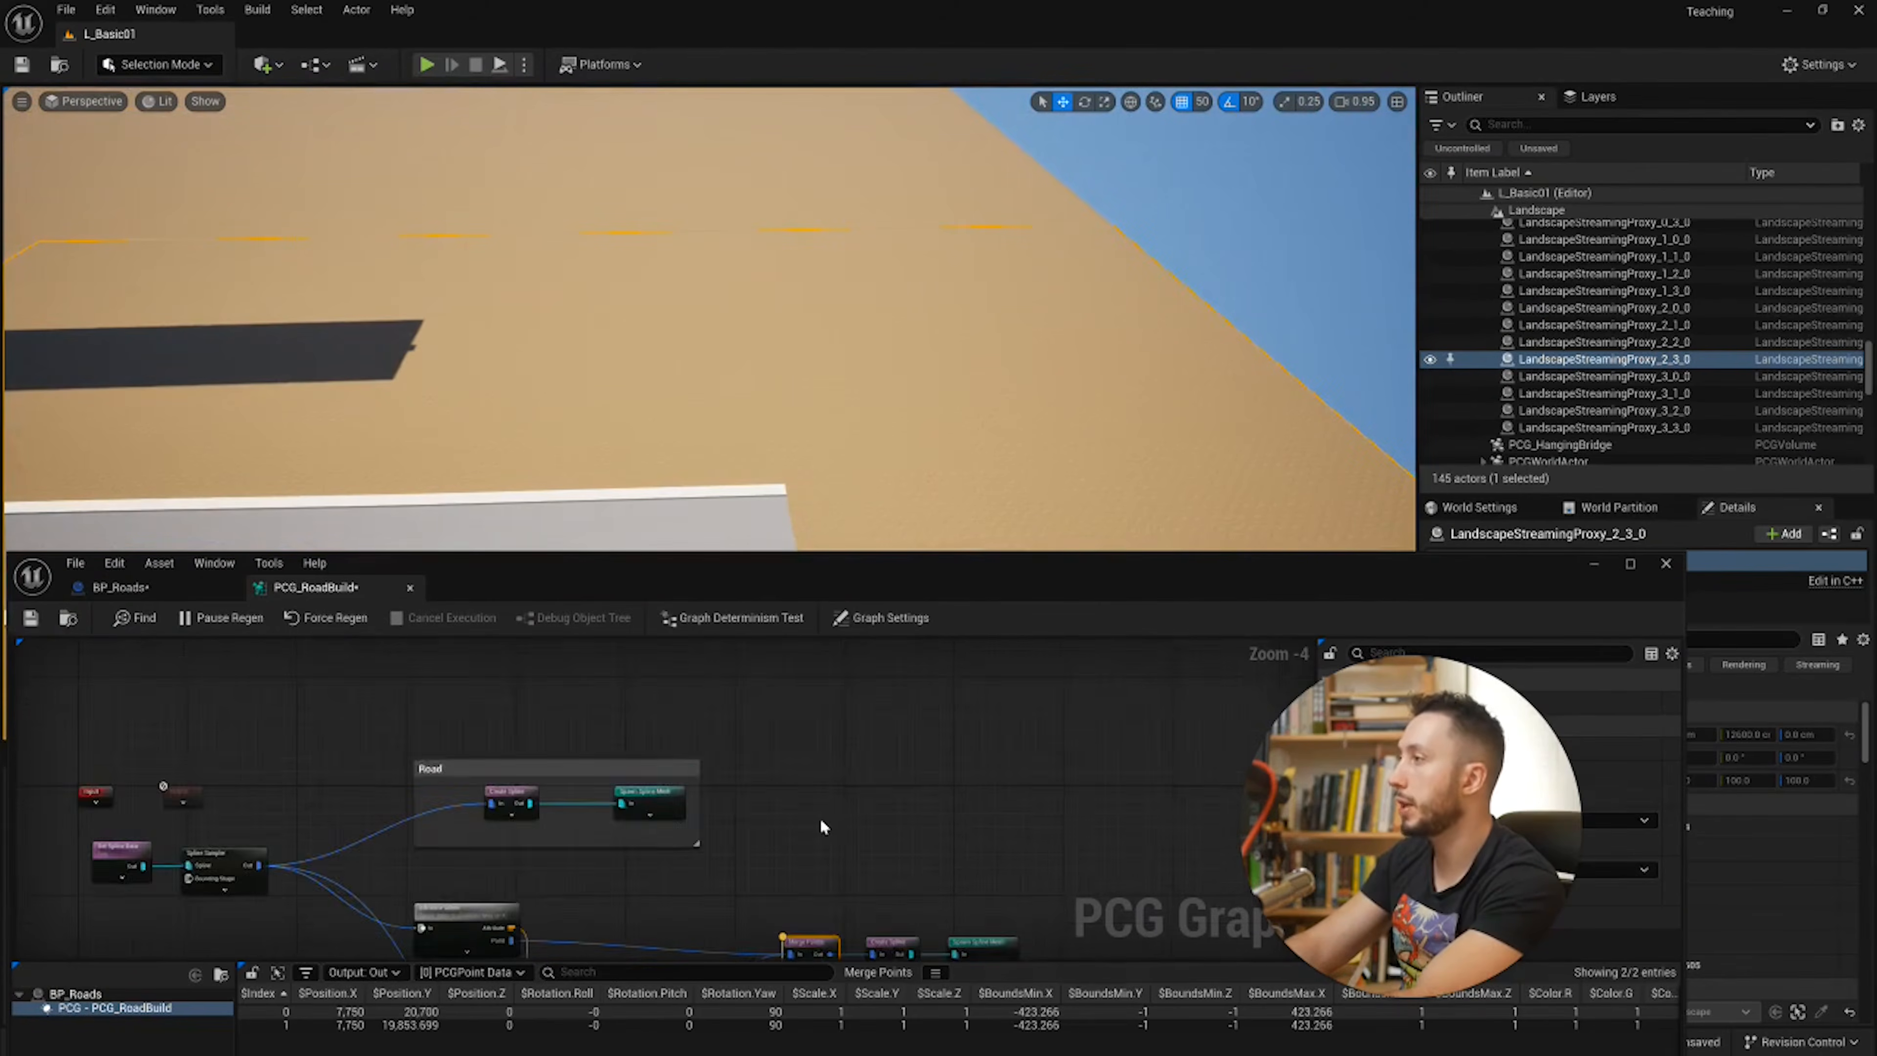
Step: Disable the Road group's Spawn Spline Mesh node to inspect the crosswalk mesh on its own, and enable it again
scroll(820, 817, "down", 2)
right_click_drag(820, 816, 842, 781)
scroll(833, 779, "up", 3)
right_click(644, 738)
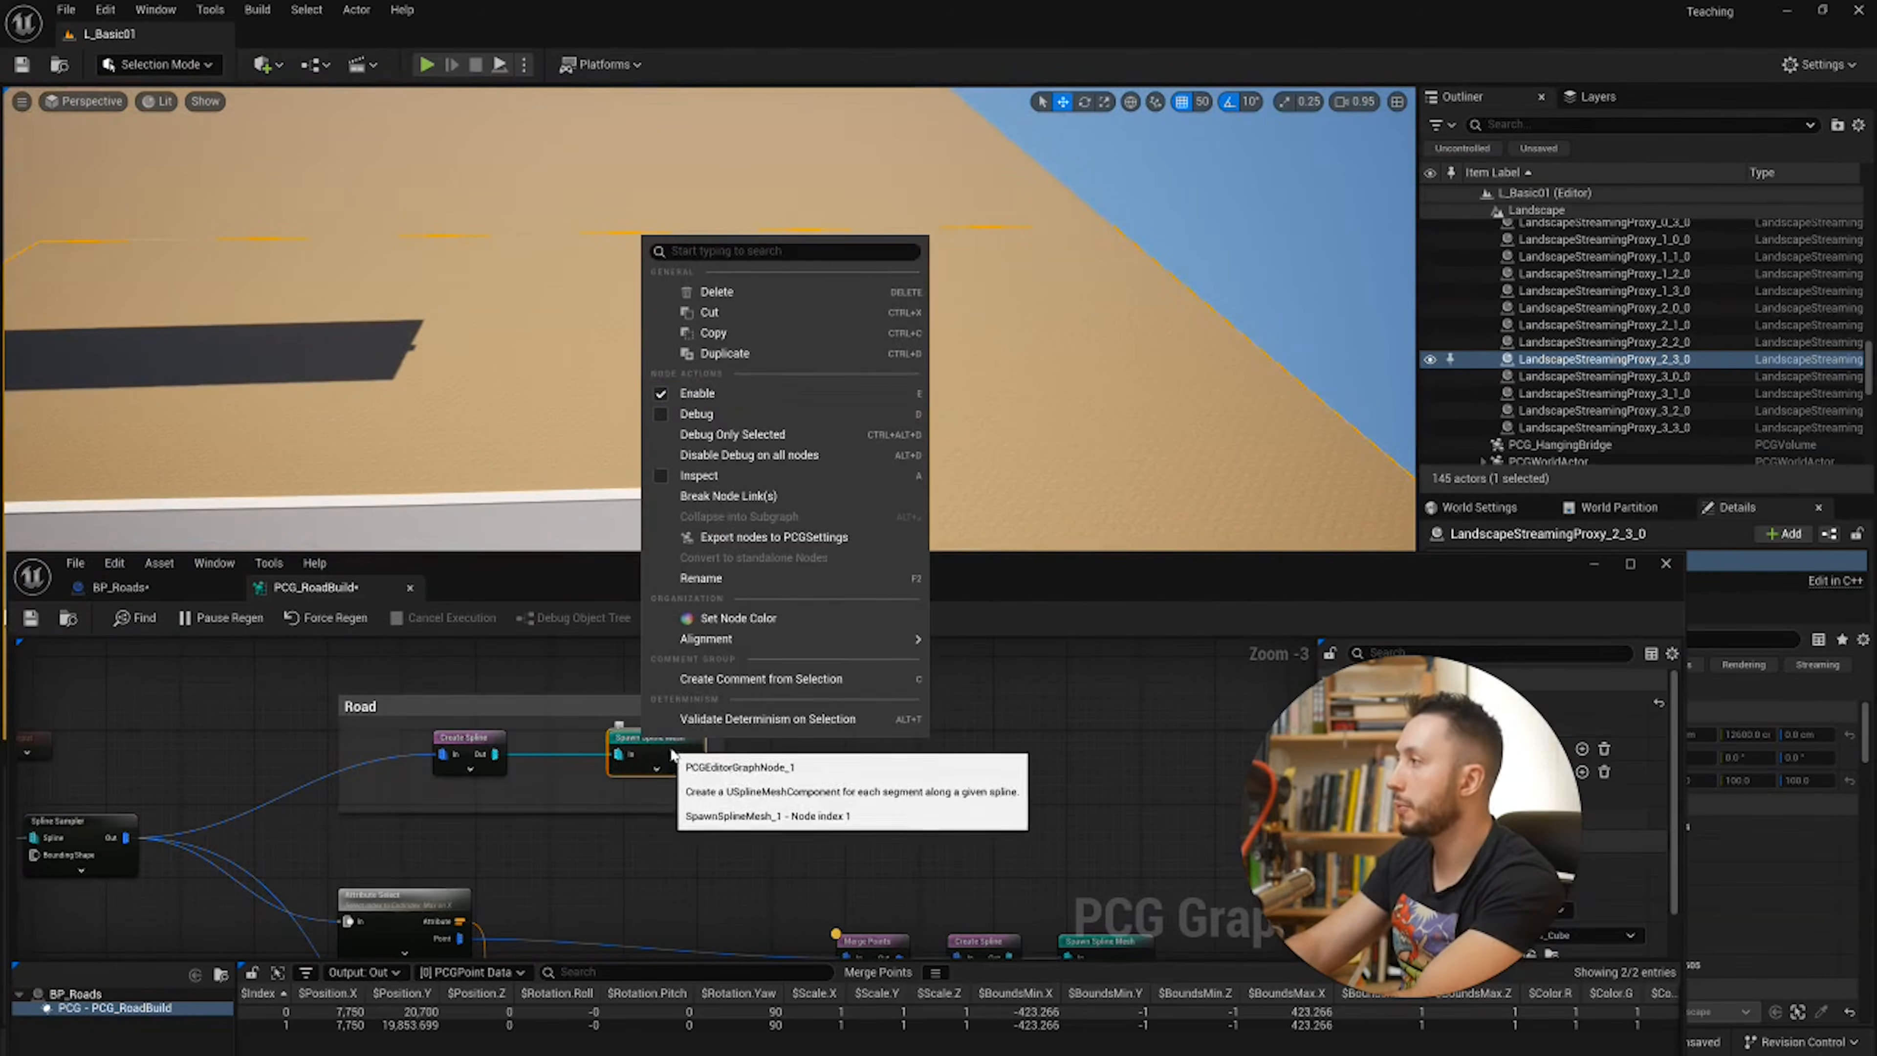
left_click(697, 392)
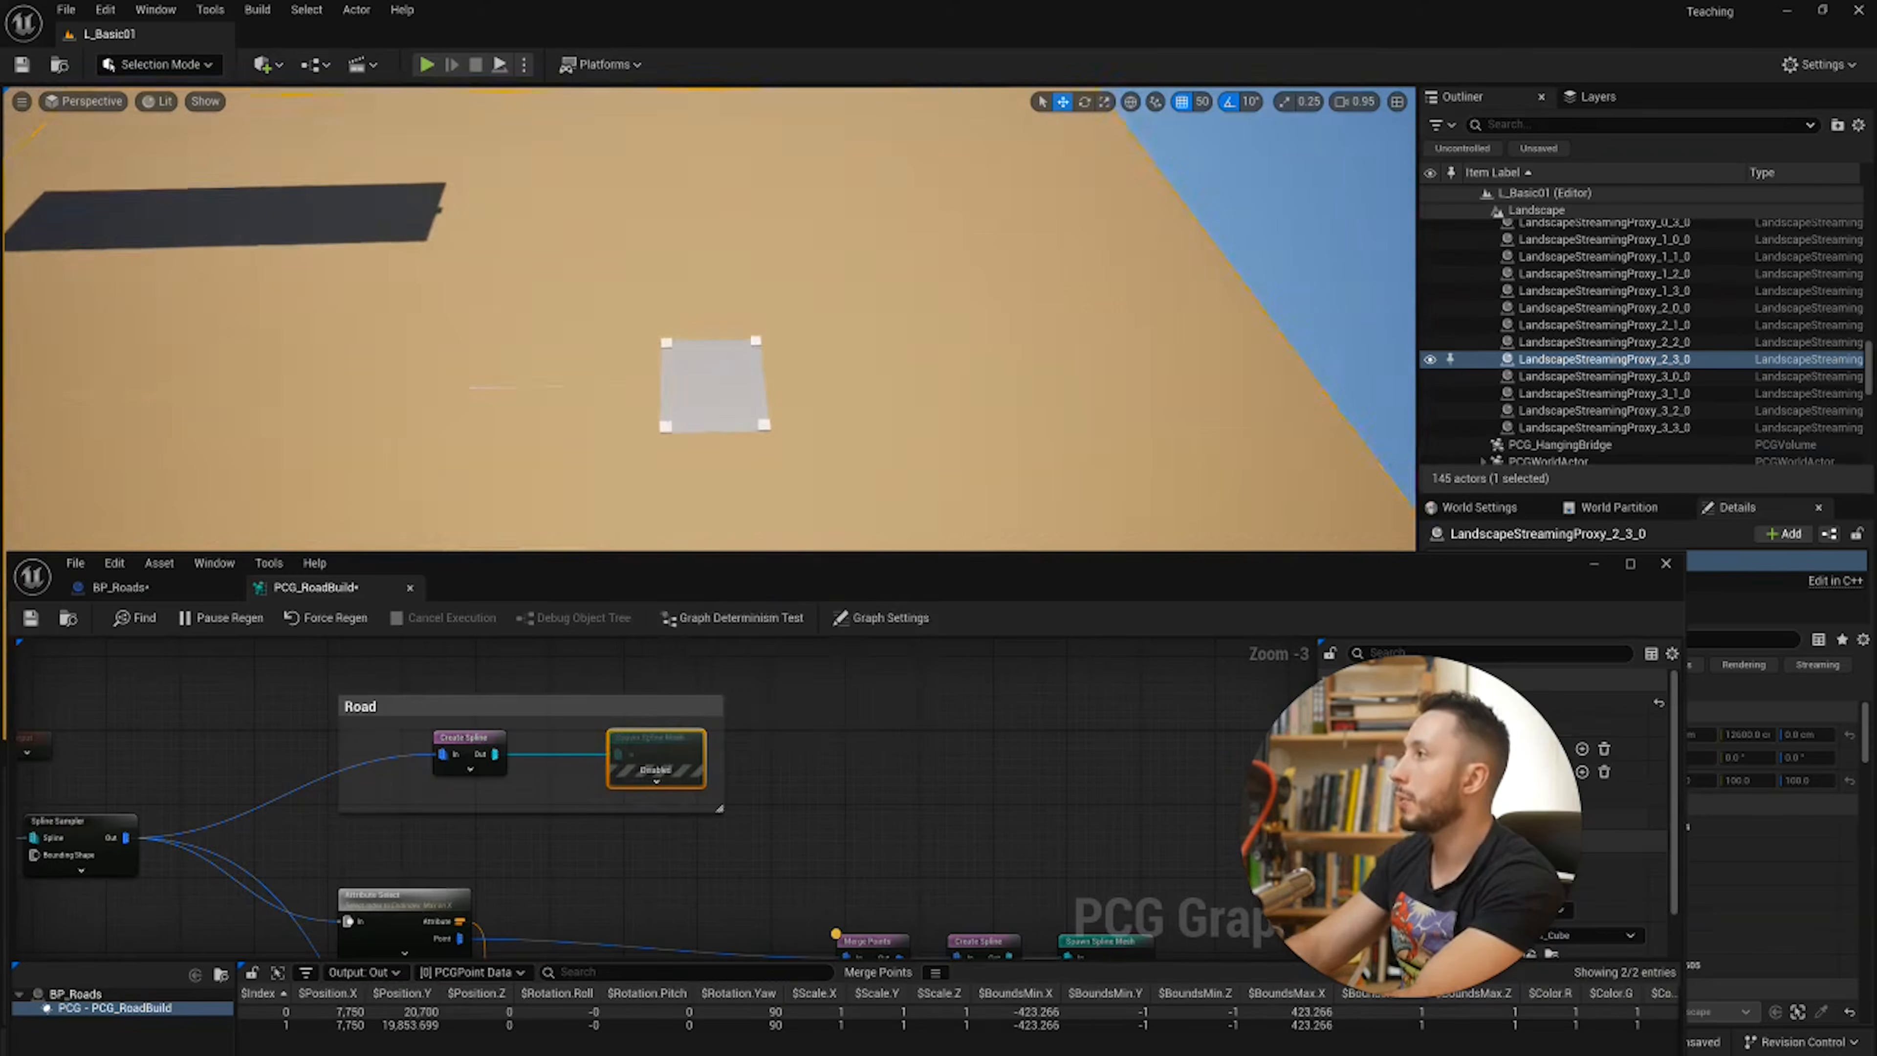
right_click_drag(733, 418, 749, 417)
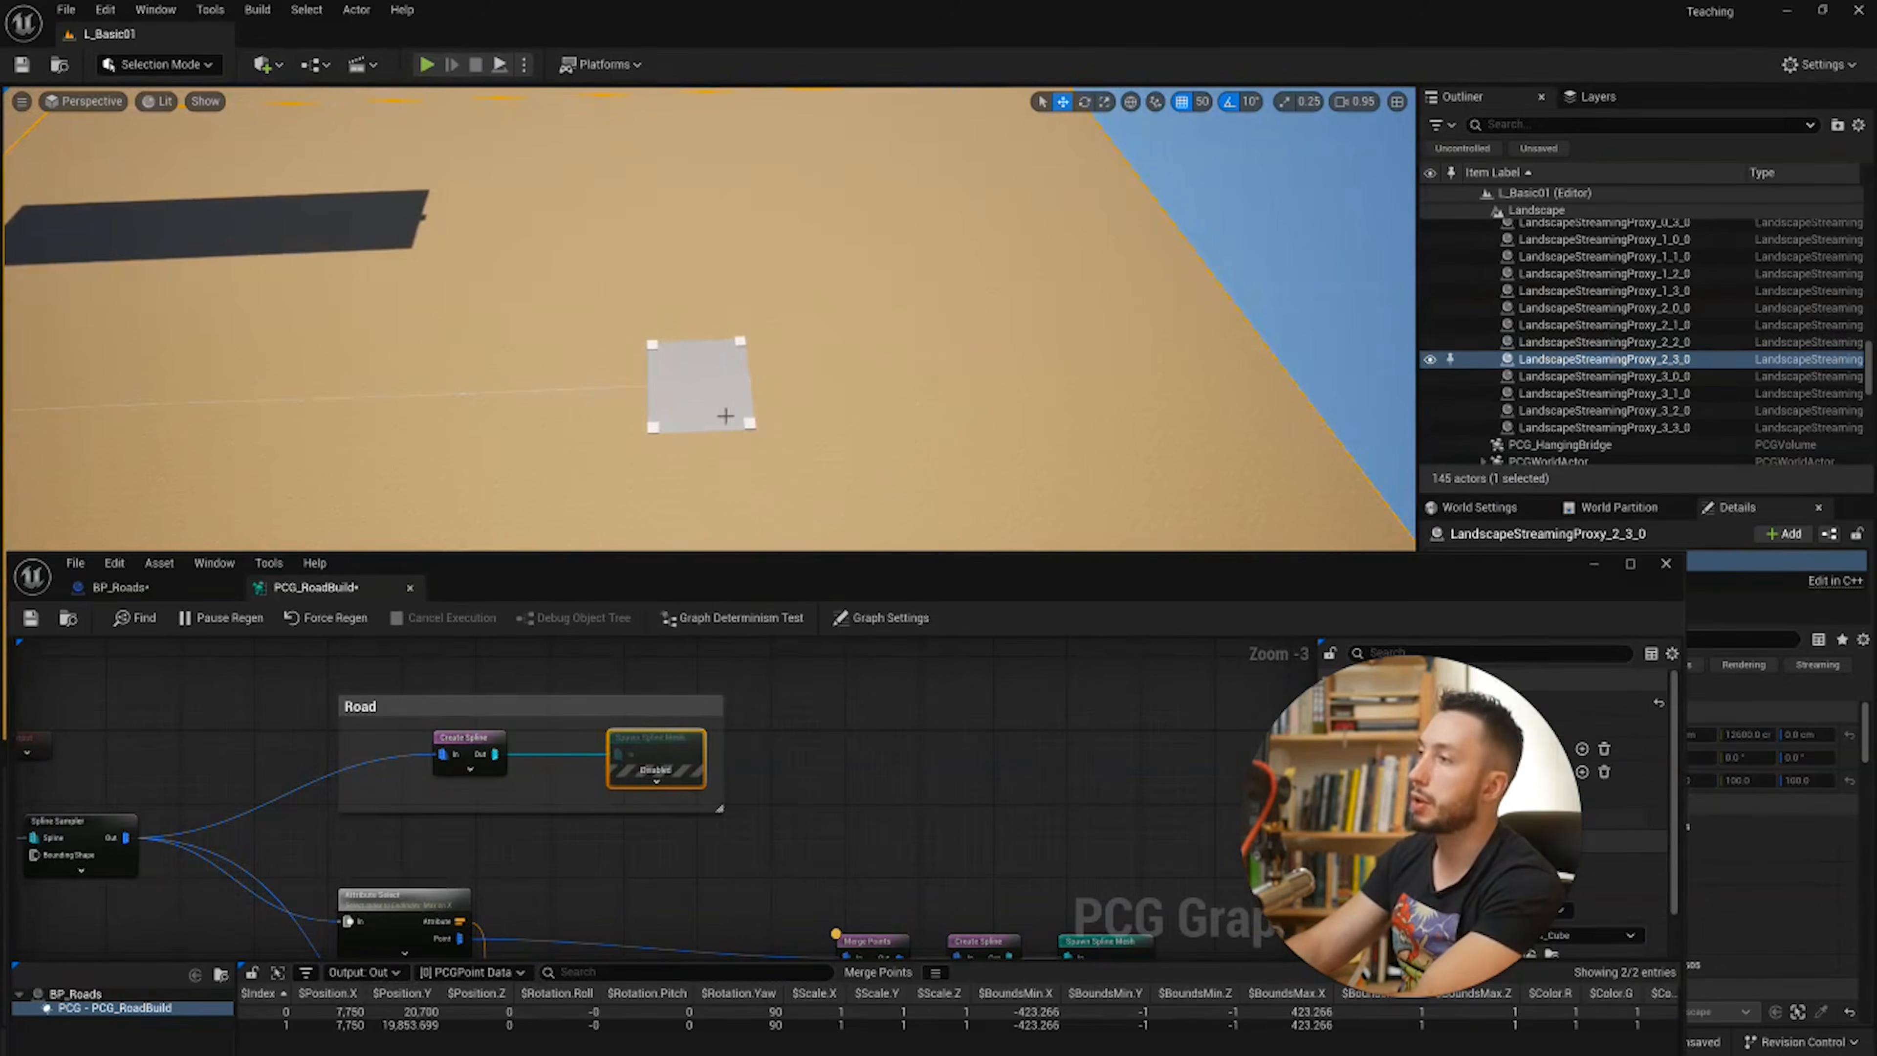
scroll(726, 415, "up", 3)
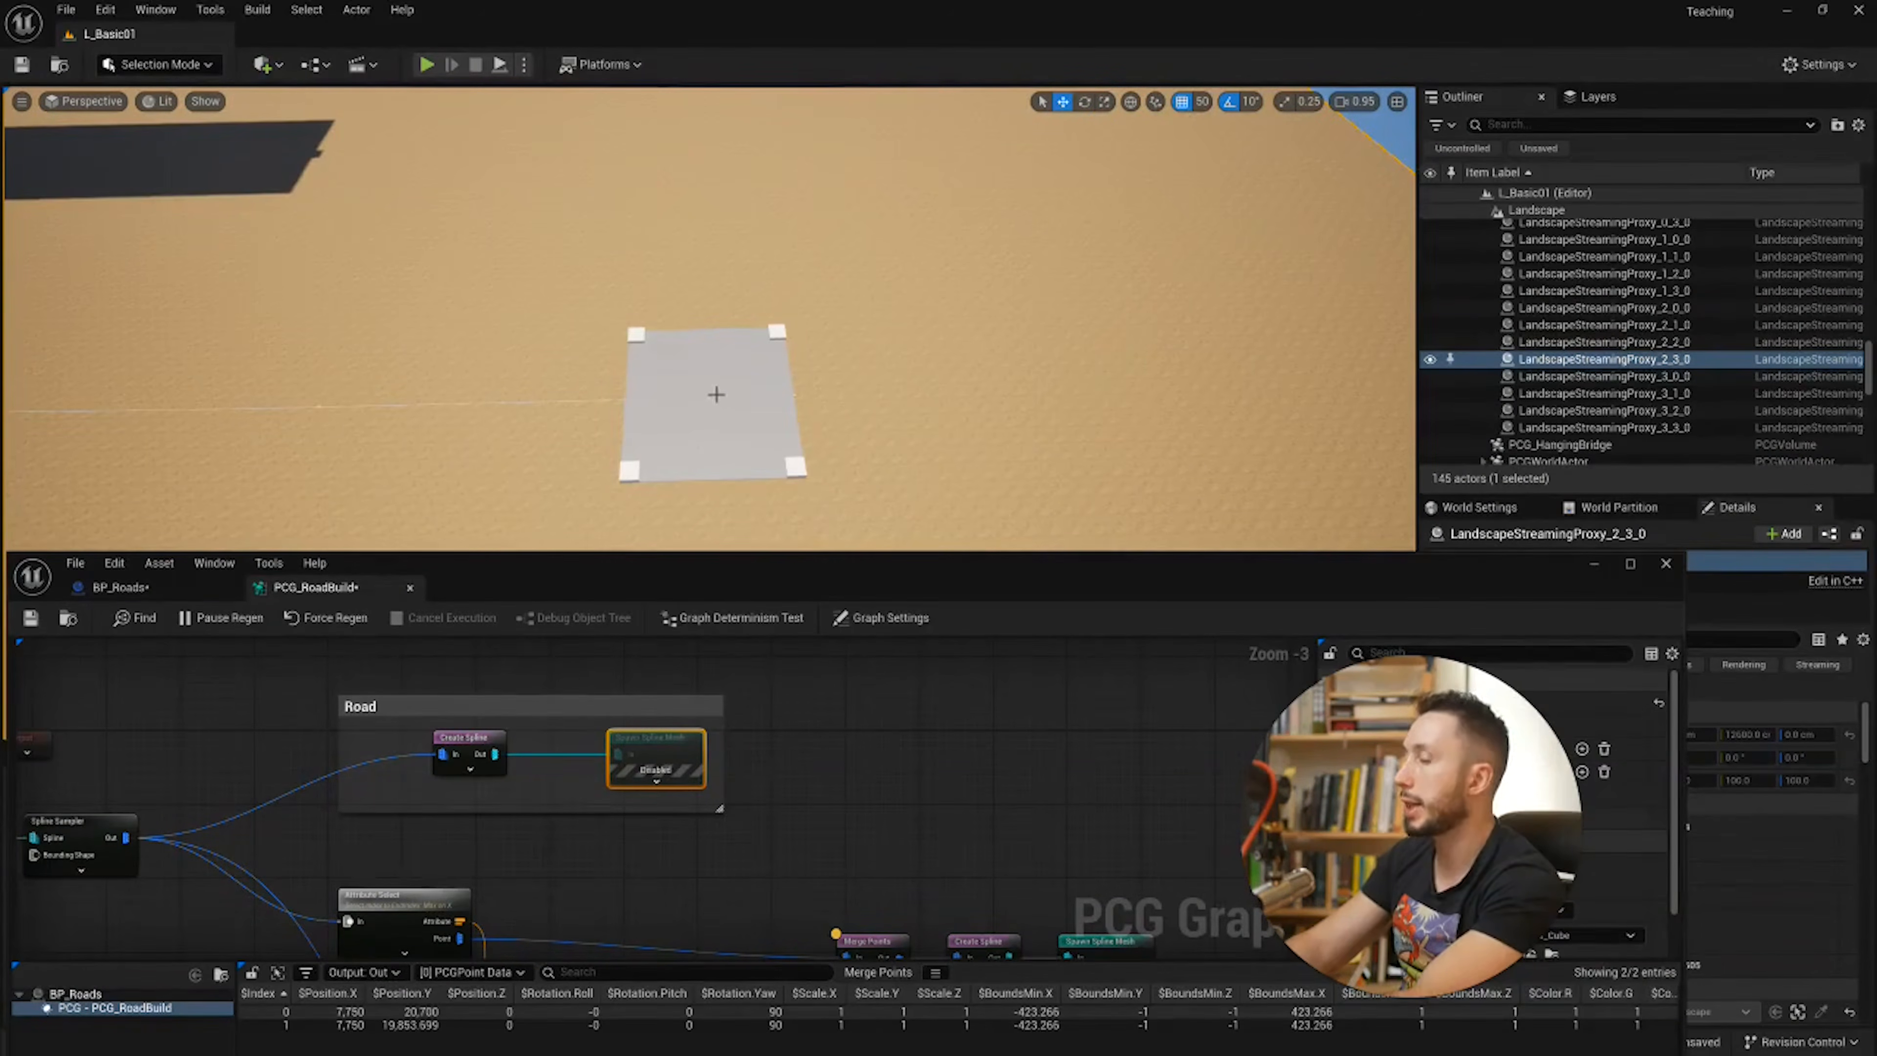
right_click(674, 743)
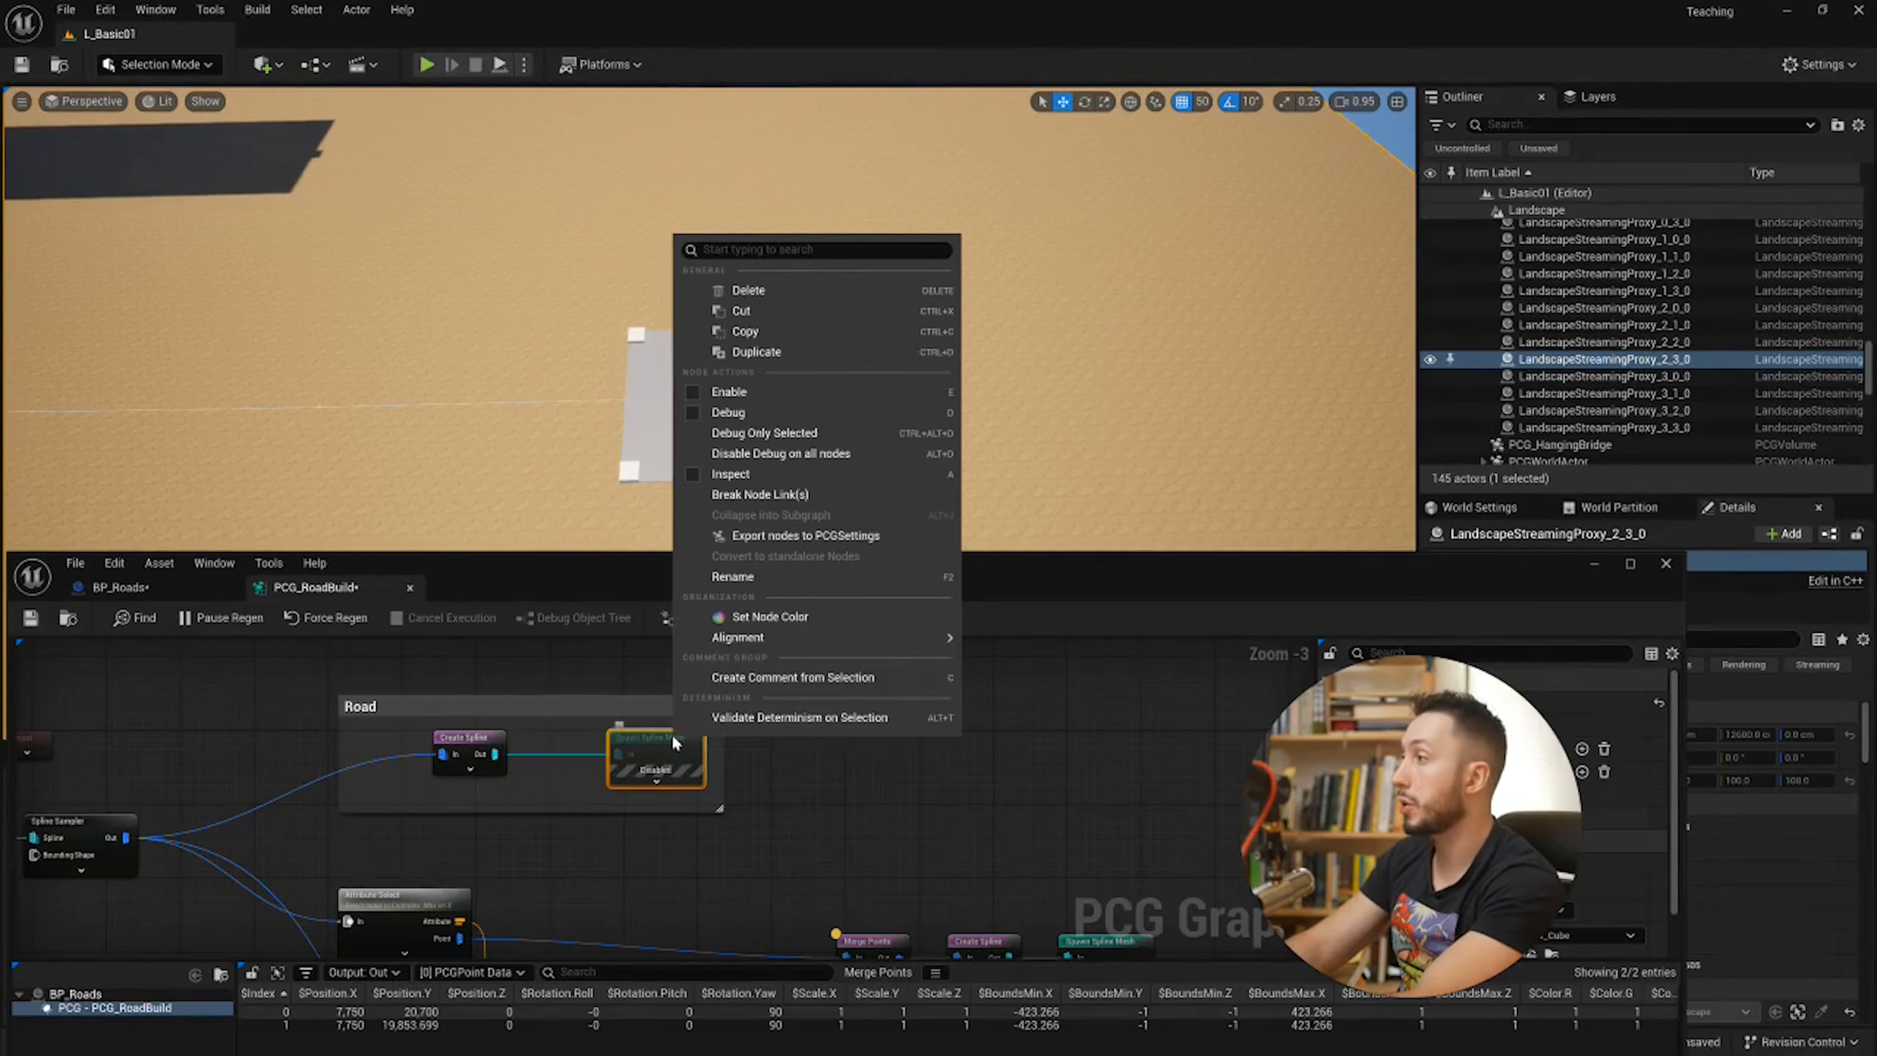
left_click(768, 394)
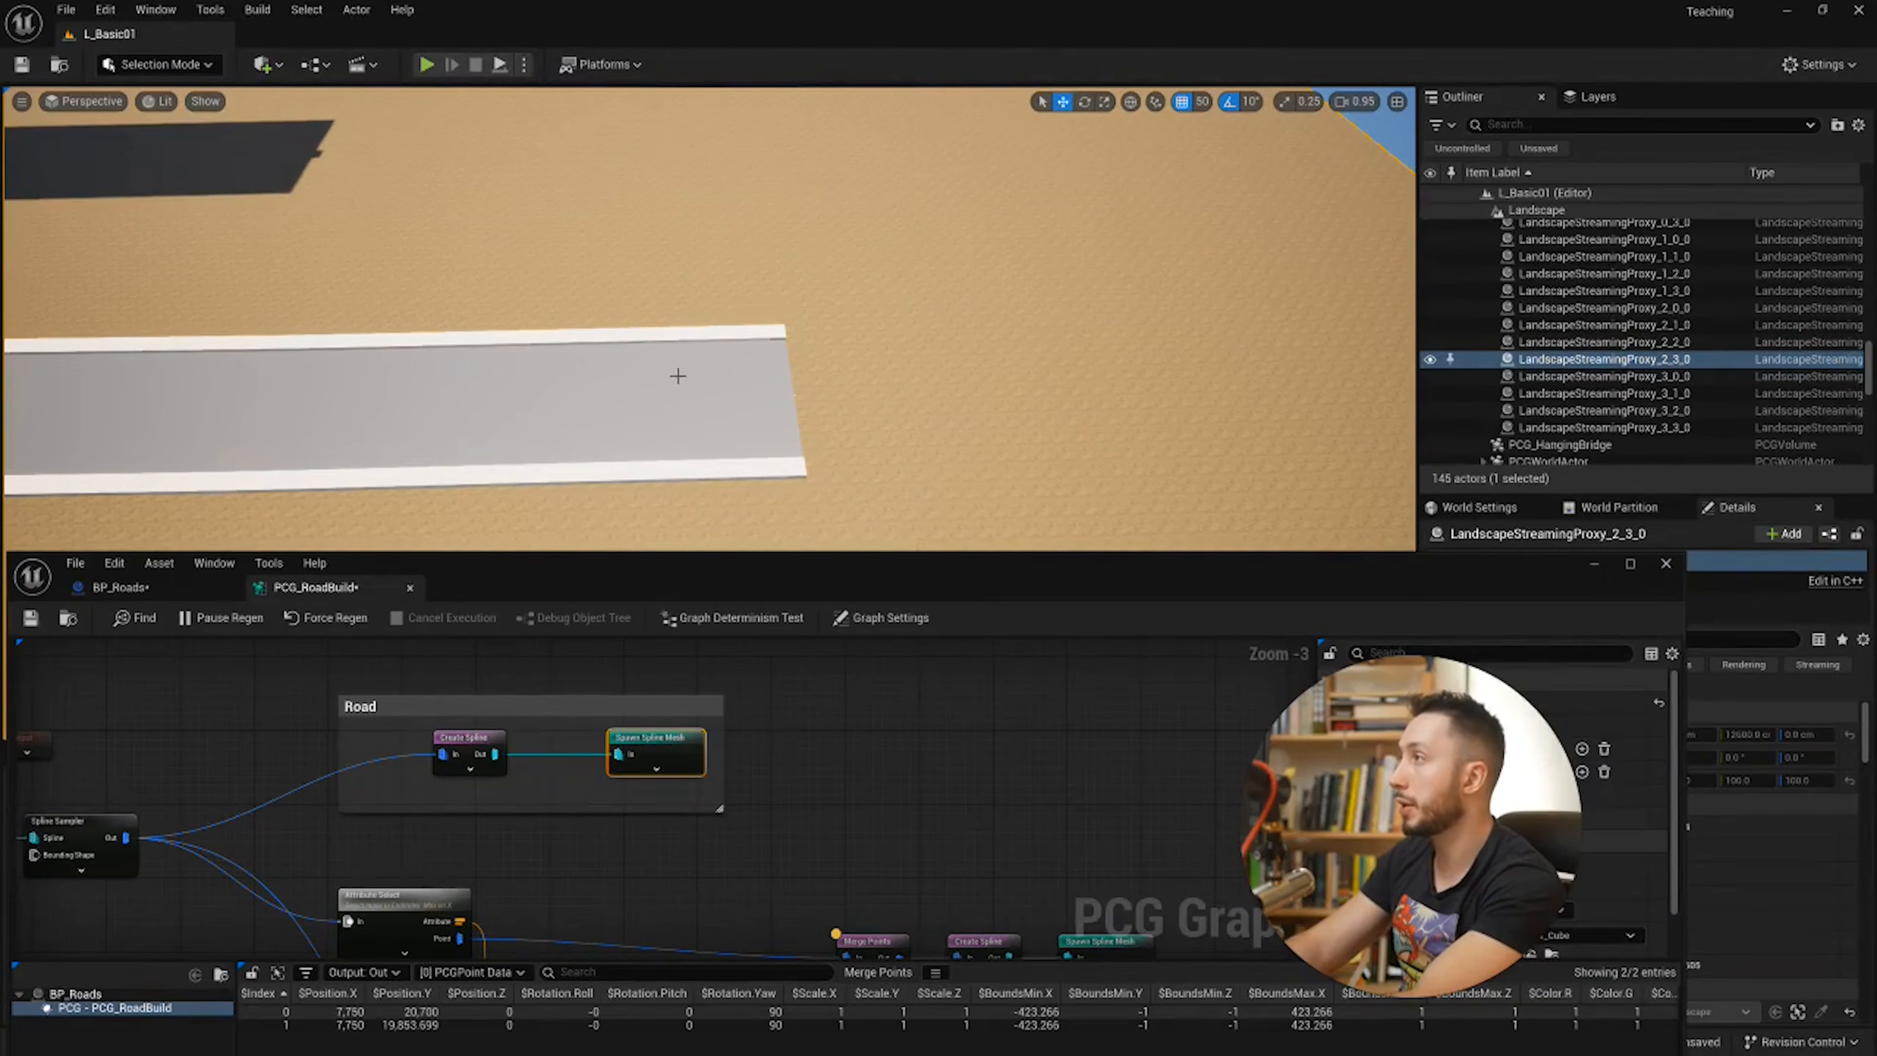
Step: Disconnect the Merge Points, Create Spline and Spawn Spline Mesh chain from the Attribute Select and Attribute Filter outputs
scroll(906, 808, "down", 2)
right_click_drag(906, 808, 834, 743)
right_click_drag(736, 684, 661, 692)
left_click(739, 766)
right_click_drag(861, 813, 727, 690)
scroll(746, 700, "up", 3)
left_click_drag(799, 714, 411, 725)
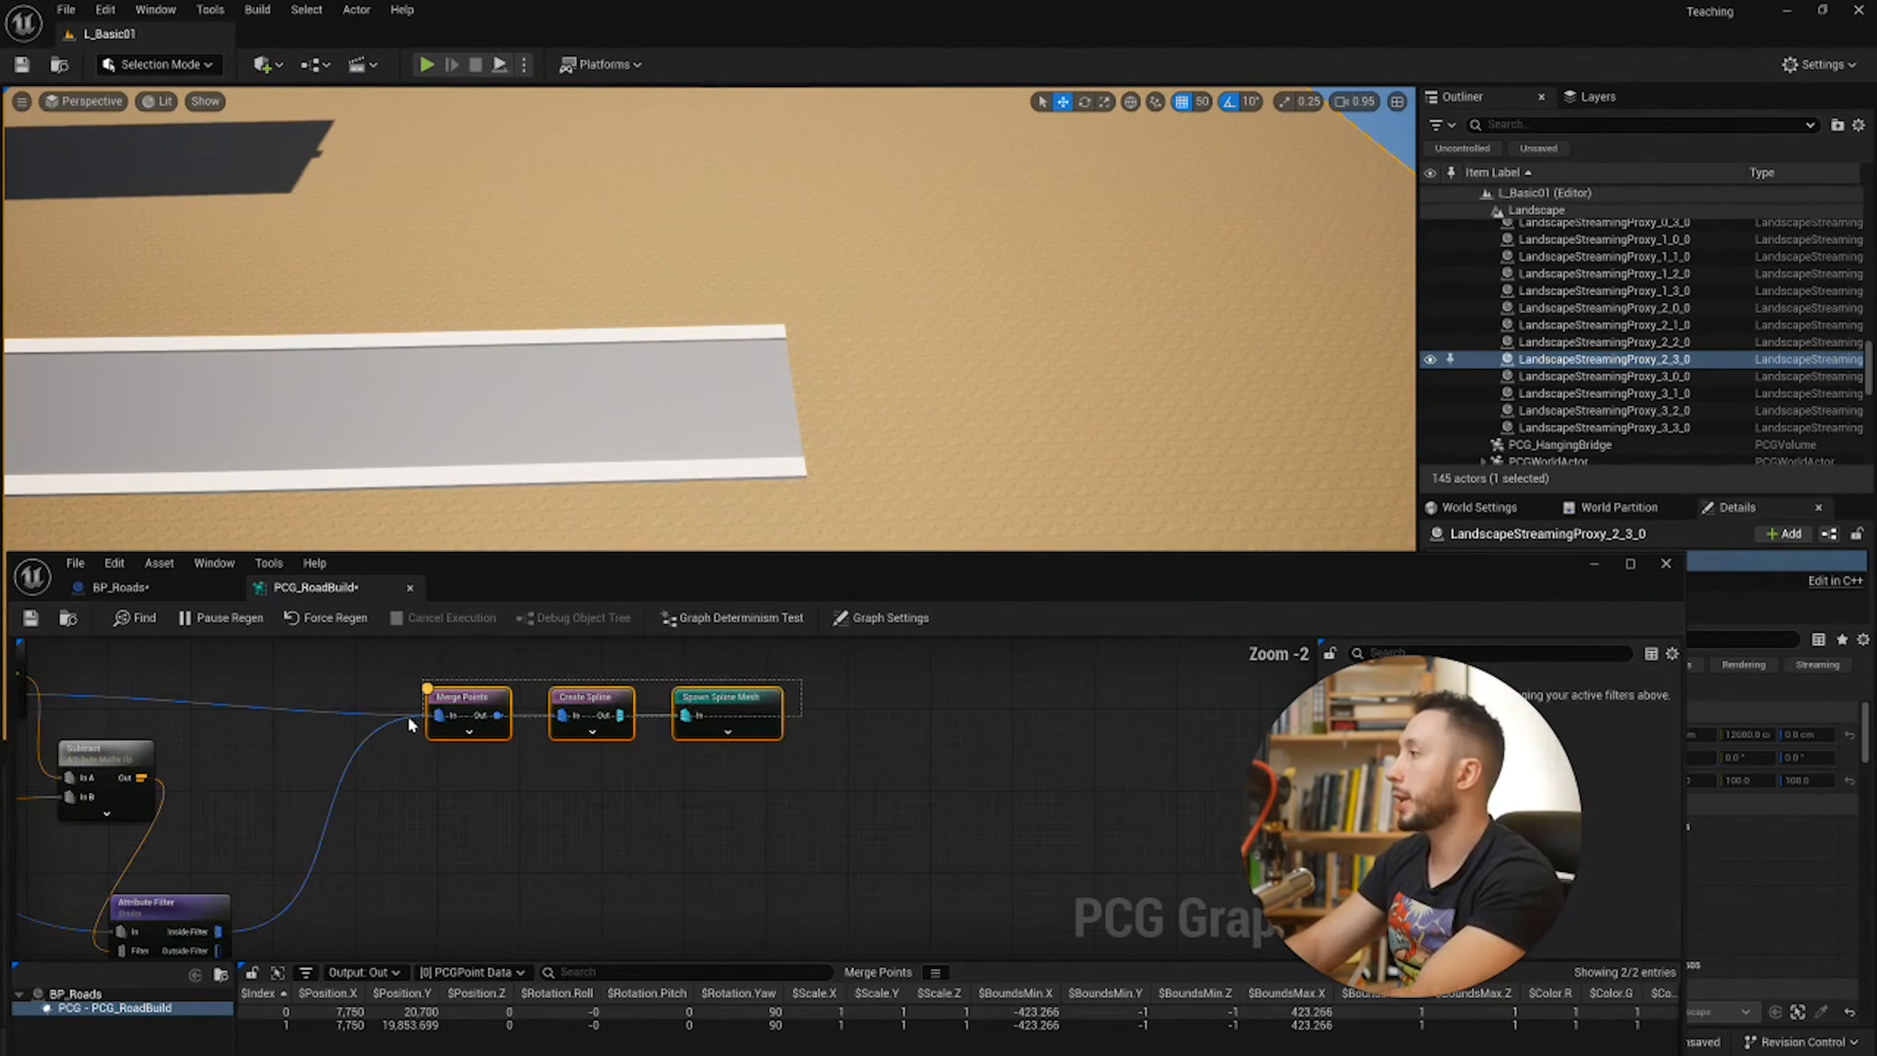
right_click_drag(503, 703, 767, 762)
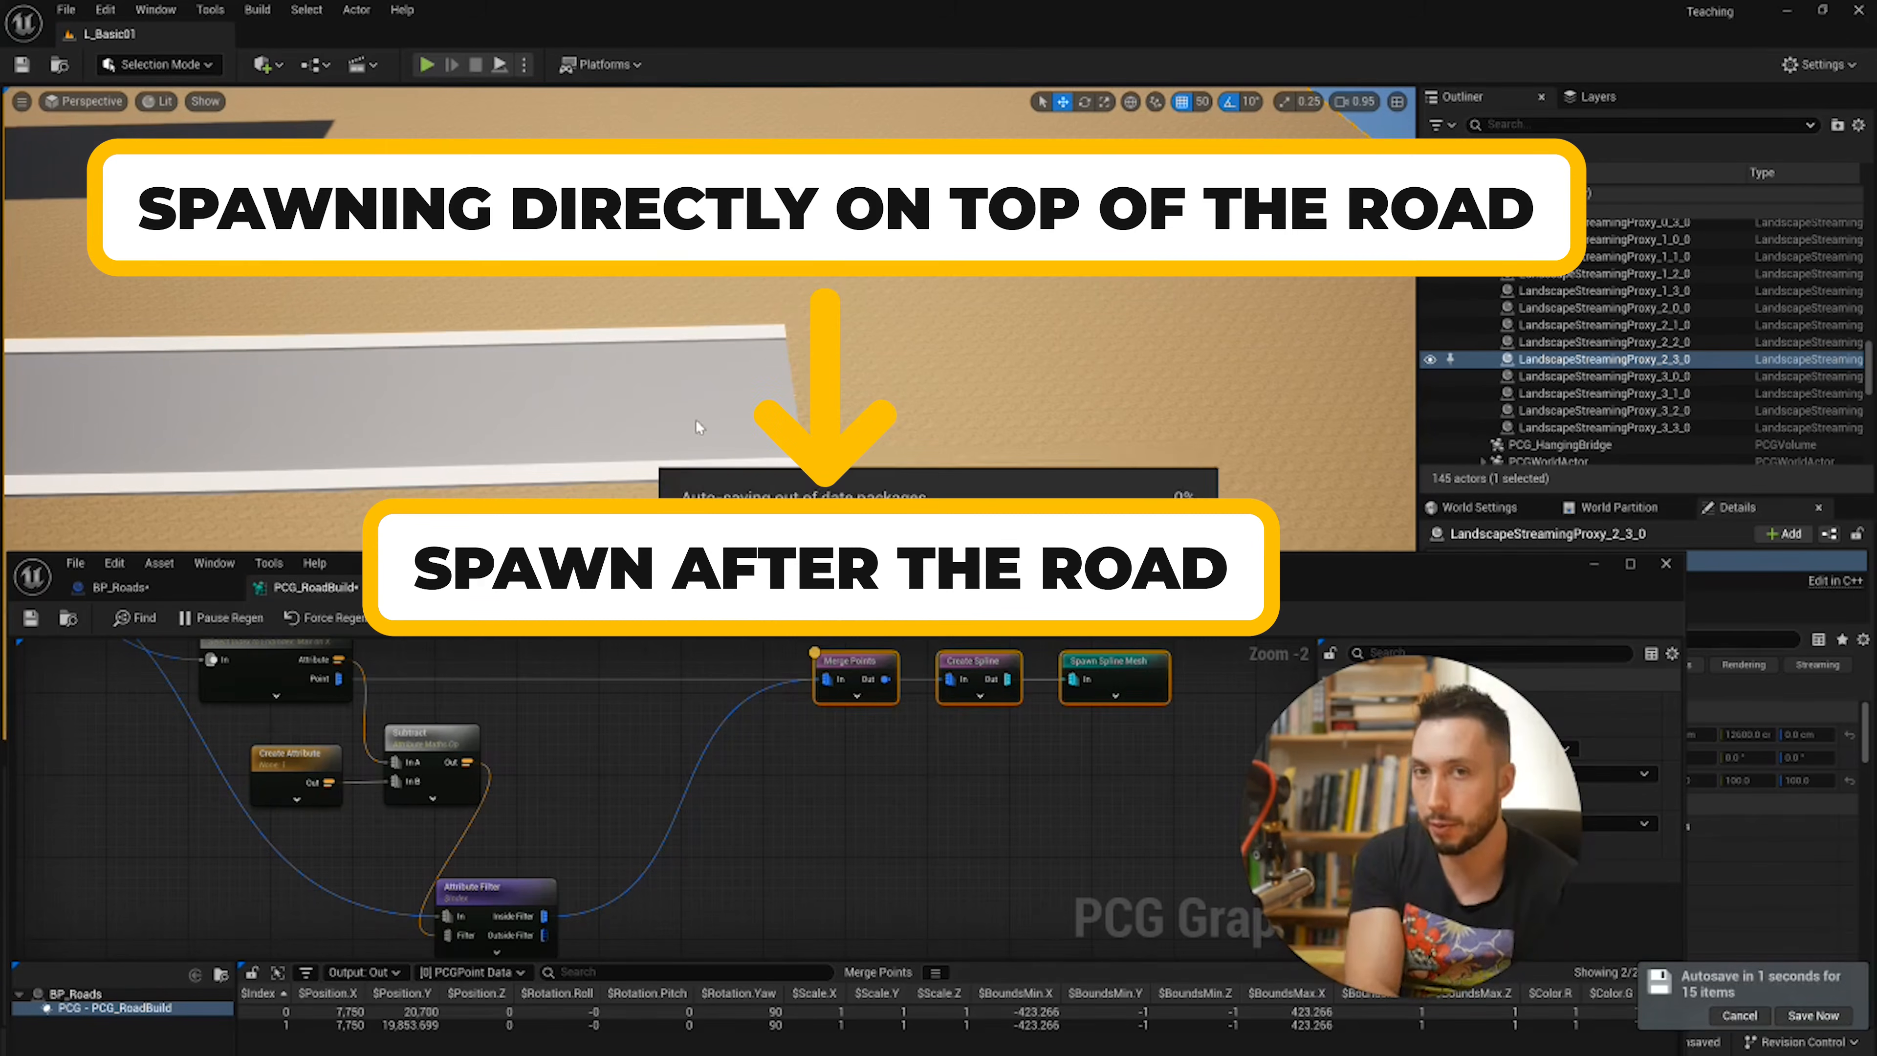
right_click_drag(549, 884, 455, 855)
right_click_drag(636, 773, 679, 794)
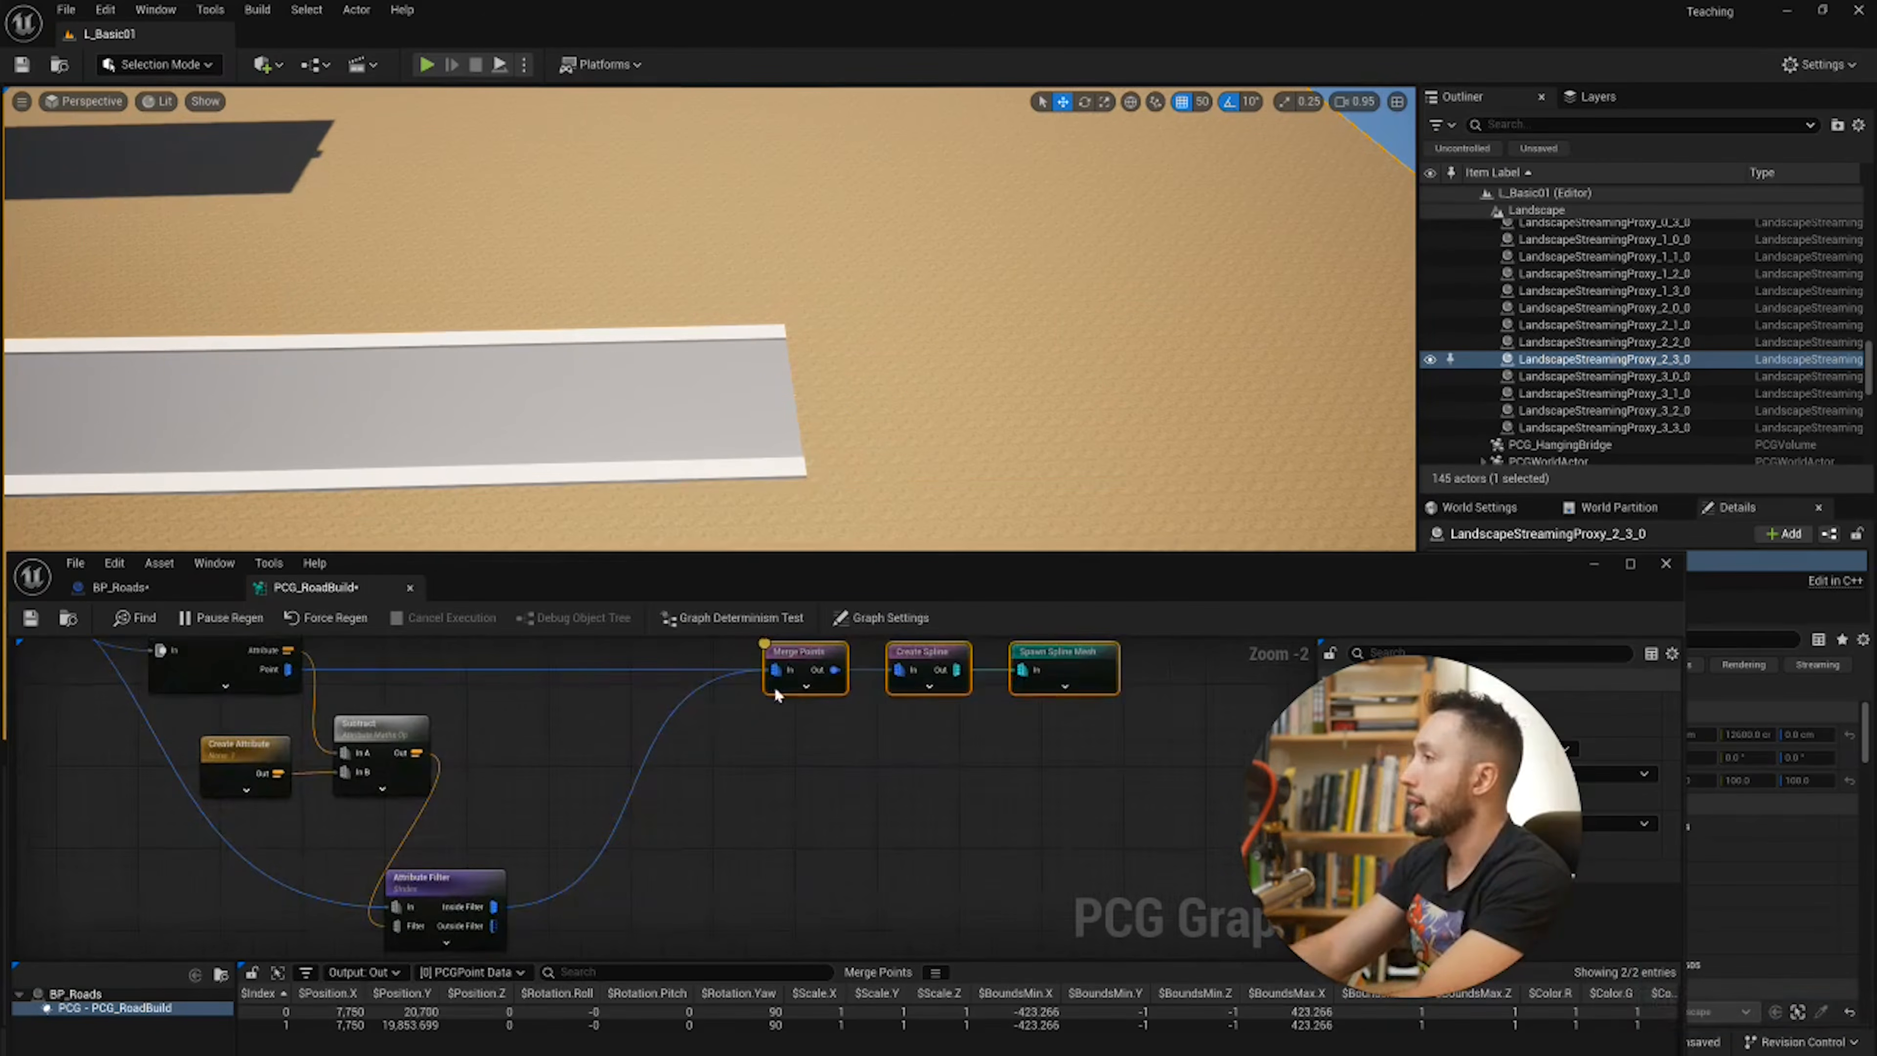
scroll(479, 766, "down", 1)
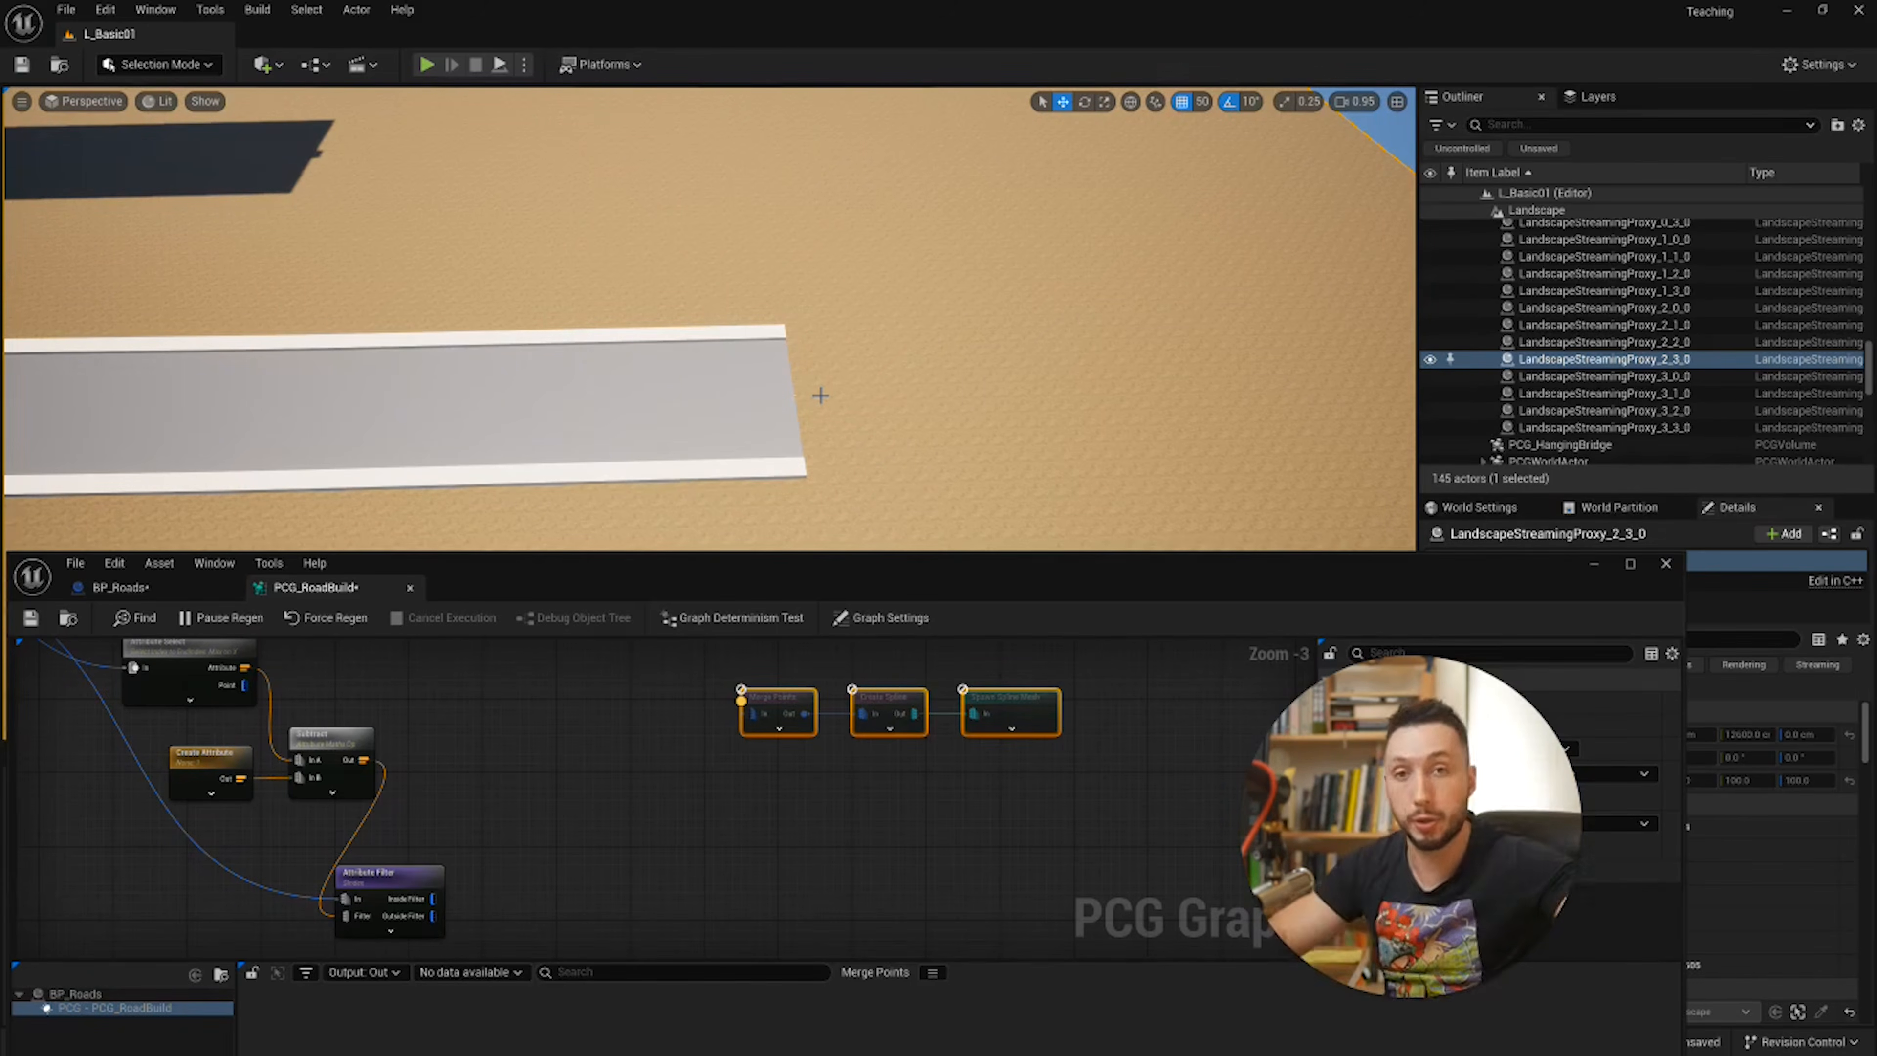
Step: Add a second Subtract node with Attribute Select's Point output into In A and Attribute Filter's Inside Filter output into In B
right_click(491, 756)
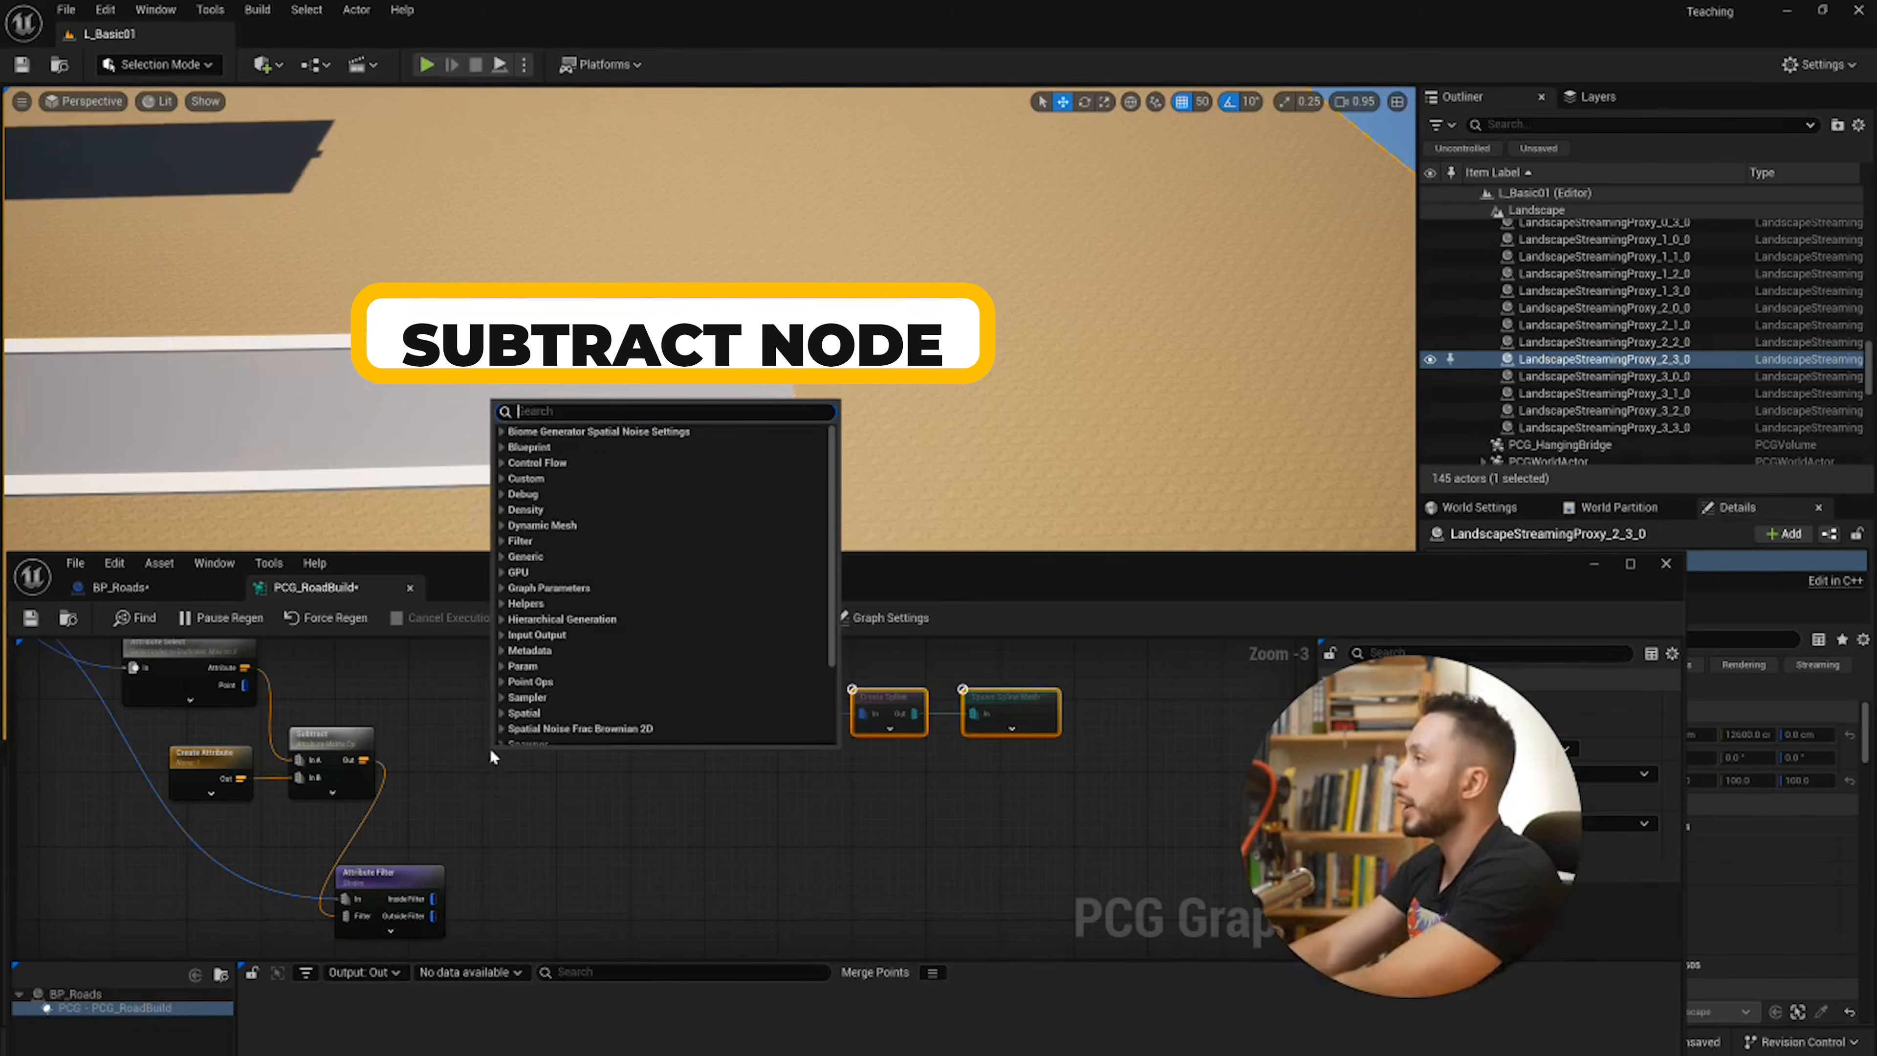
type("subst")
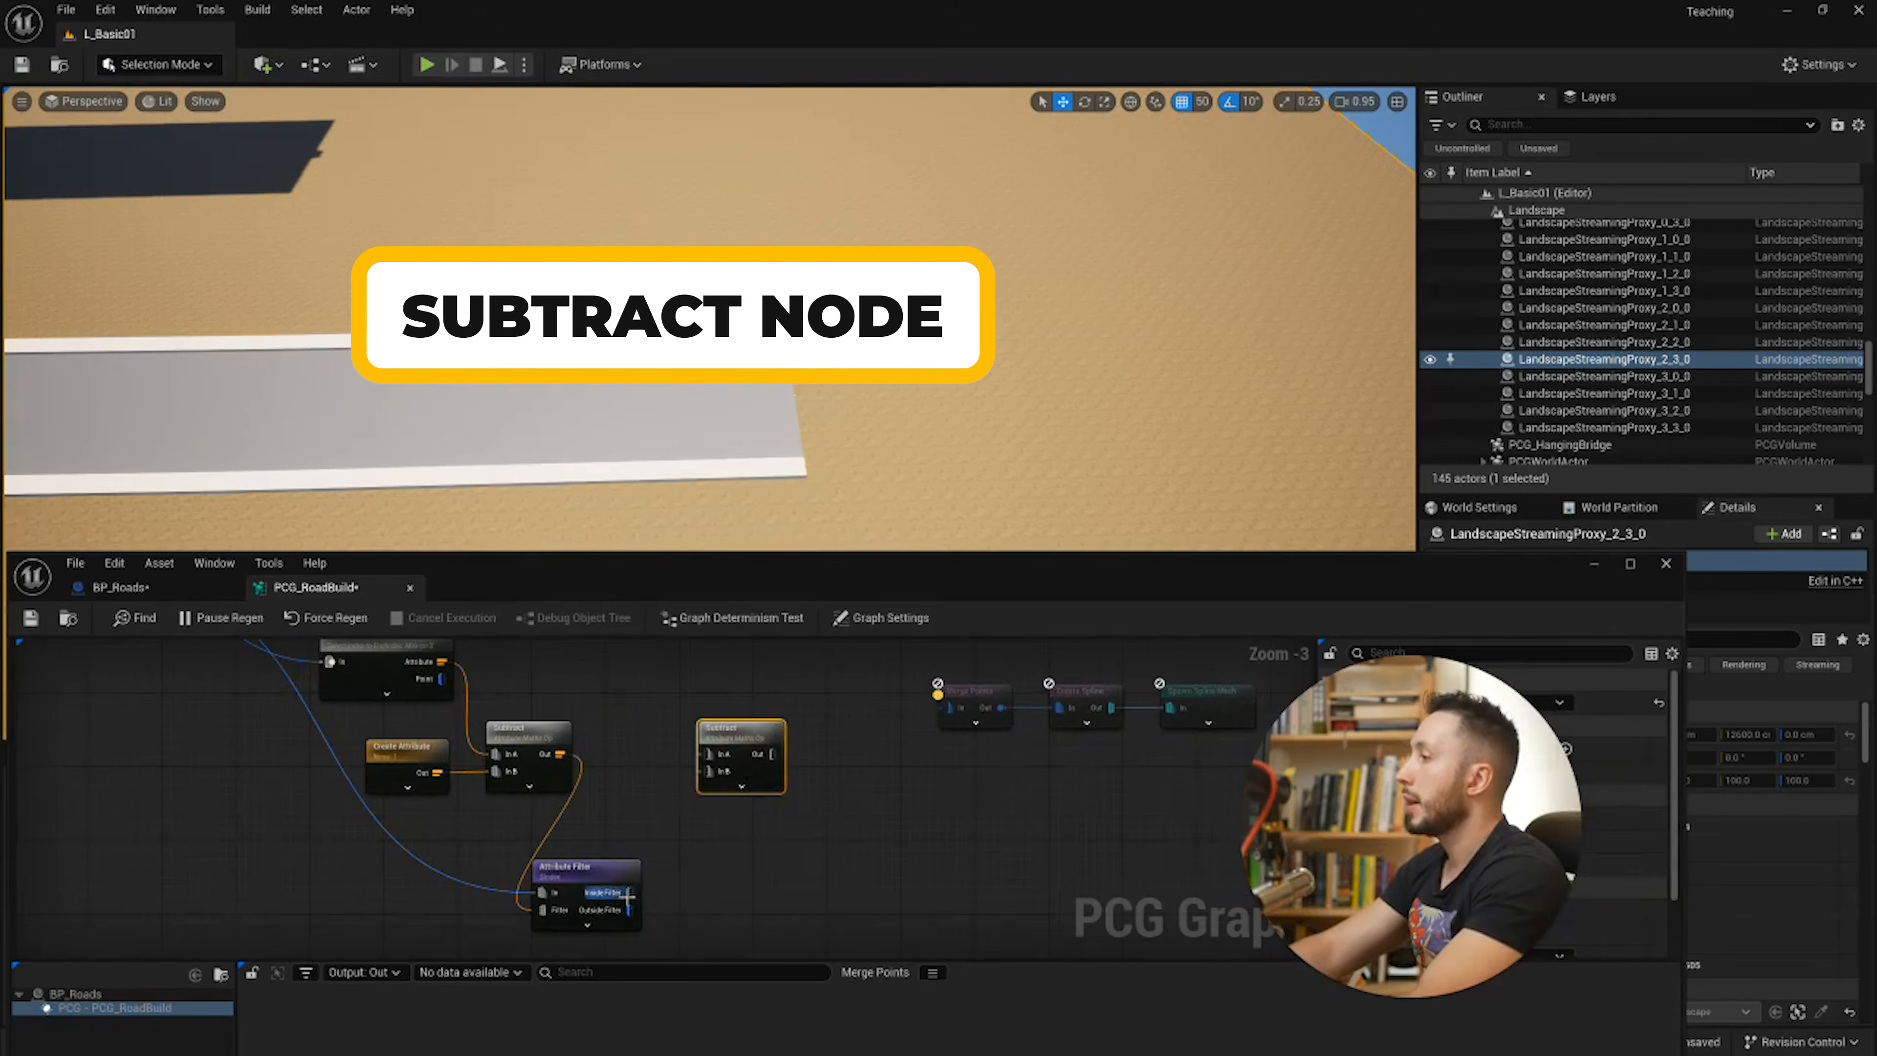
left_click_drag(630, 893, 442, 678)
left_click_drag(765, 739, 809, 684)
right_click_drag(714, 861, 583, 889)
left_click_drag(480, 909, 480, 901)
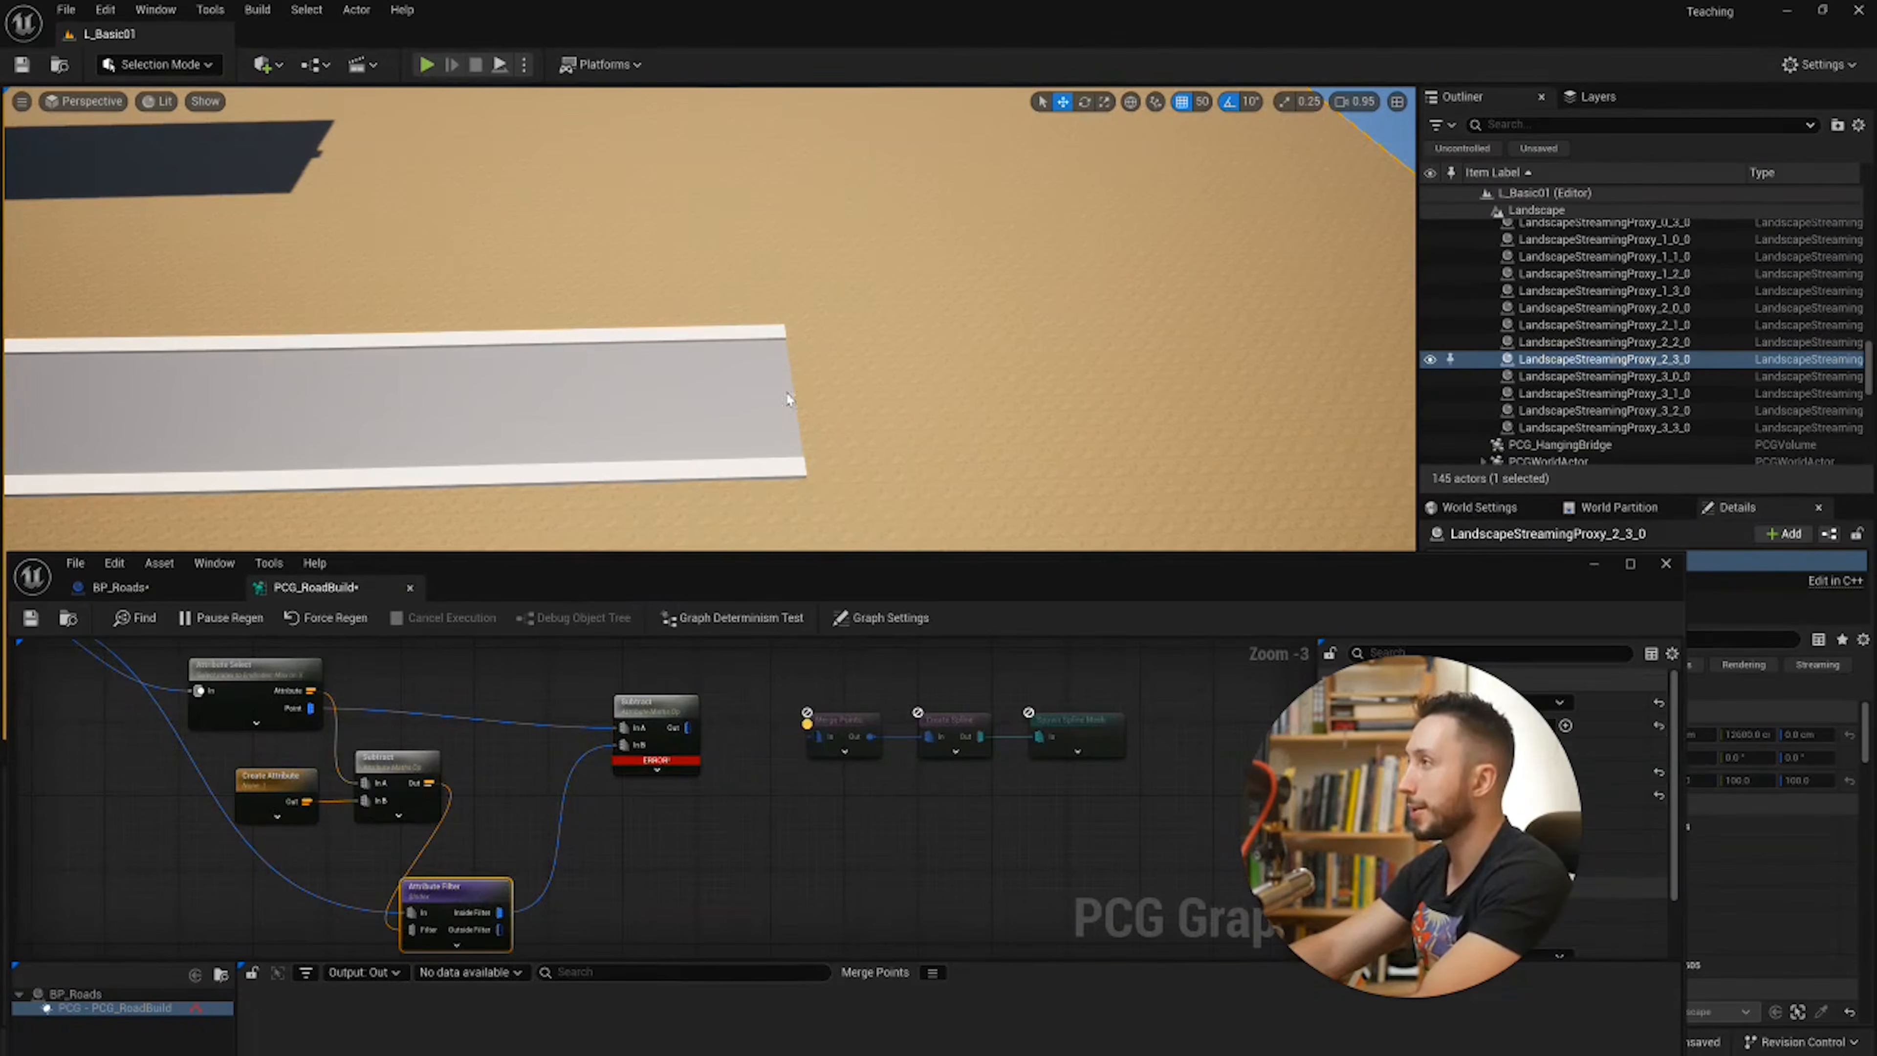
left_click_drag(632, 760, 641, 732)
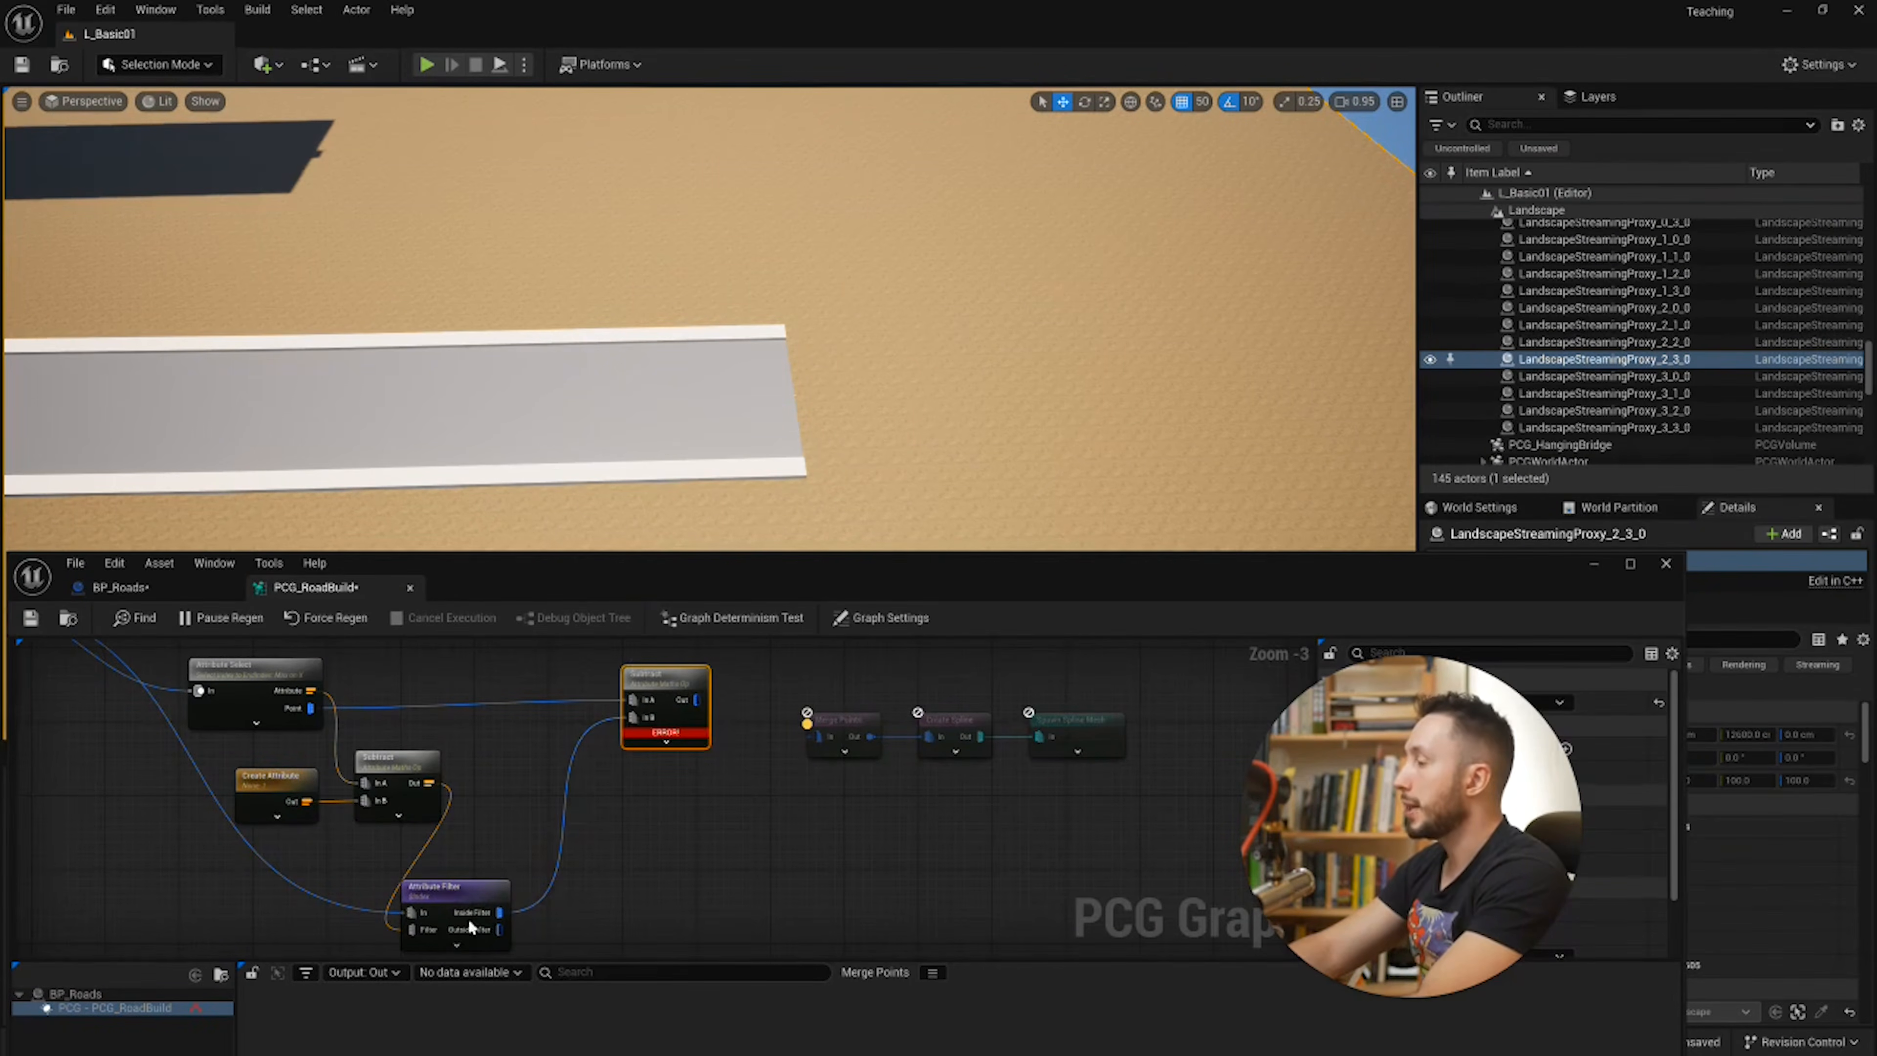
right_click_drag(554, 845, 606, 874)
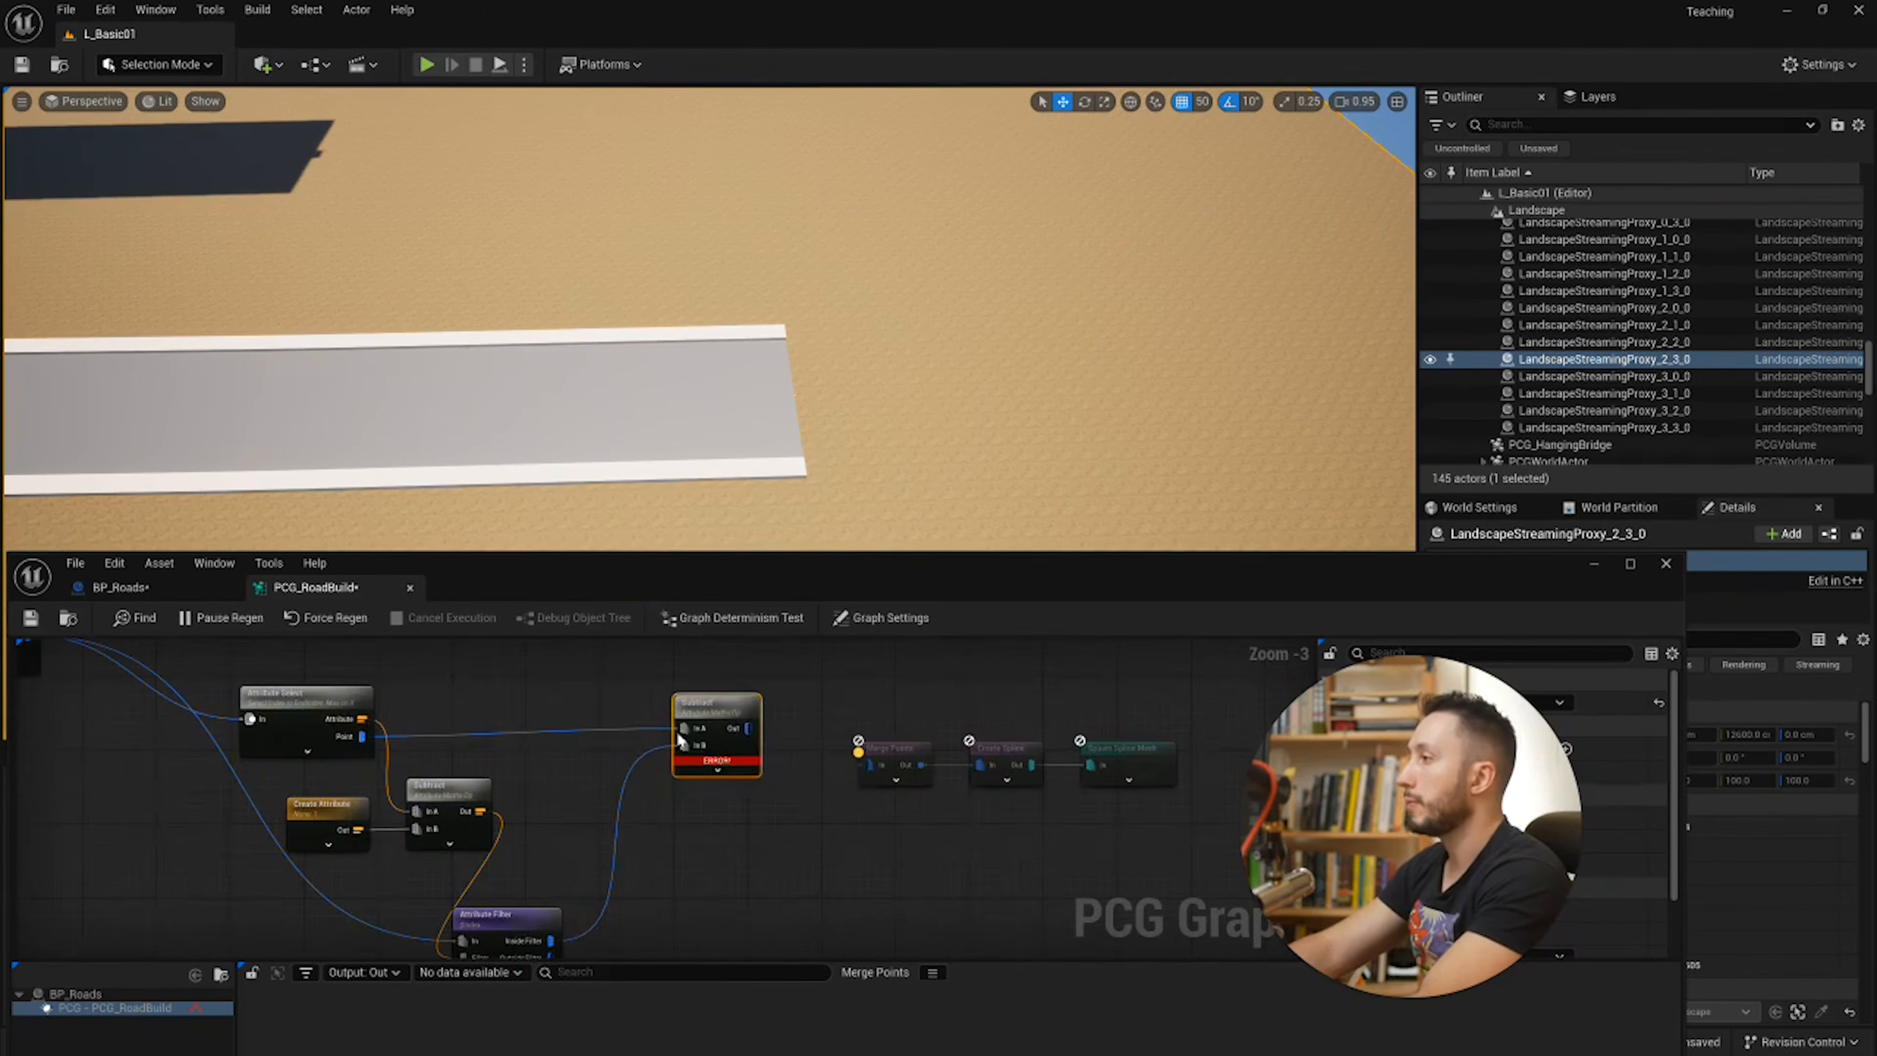
Step: Set both Input Source 1 and Input Source 2 of the new Subtract node to $Position
key("q")
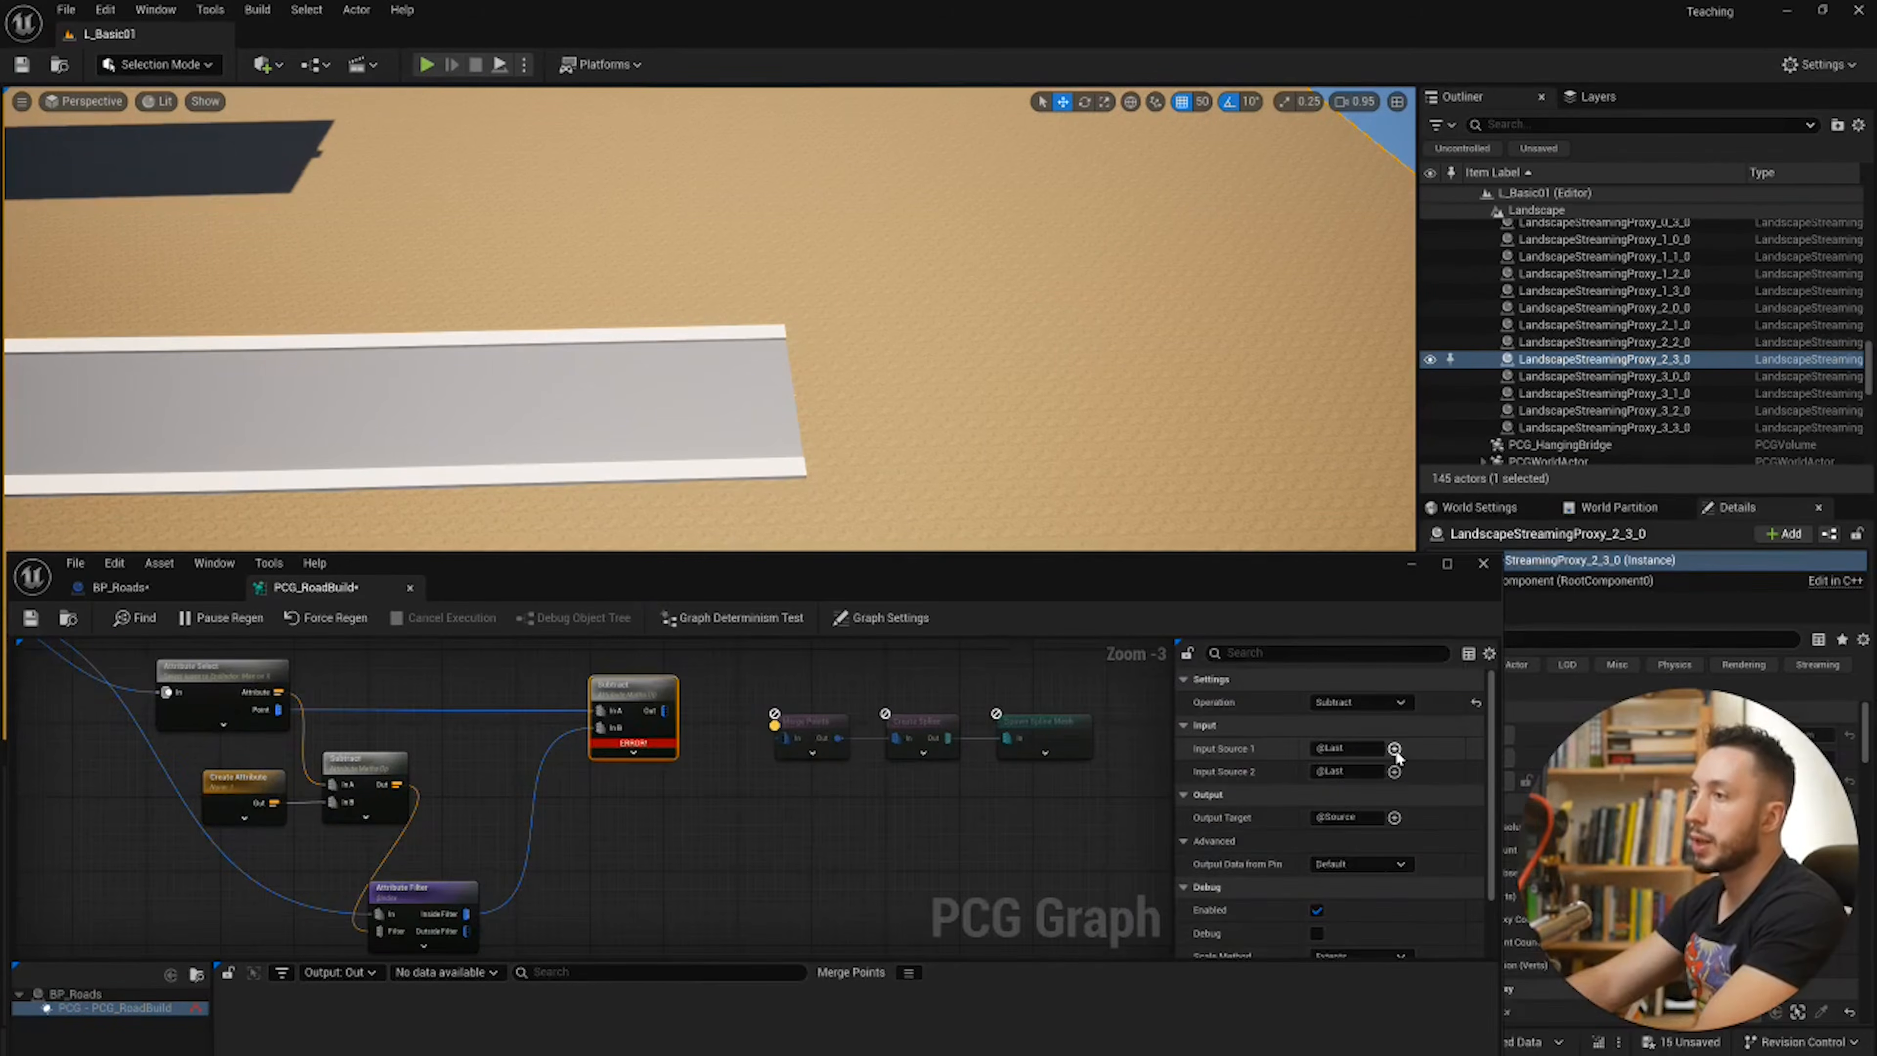
left_click(1393, 770)
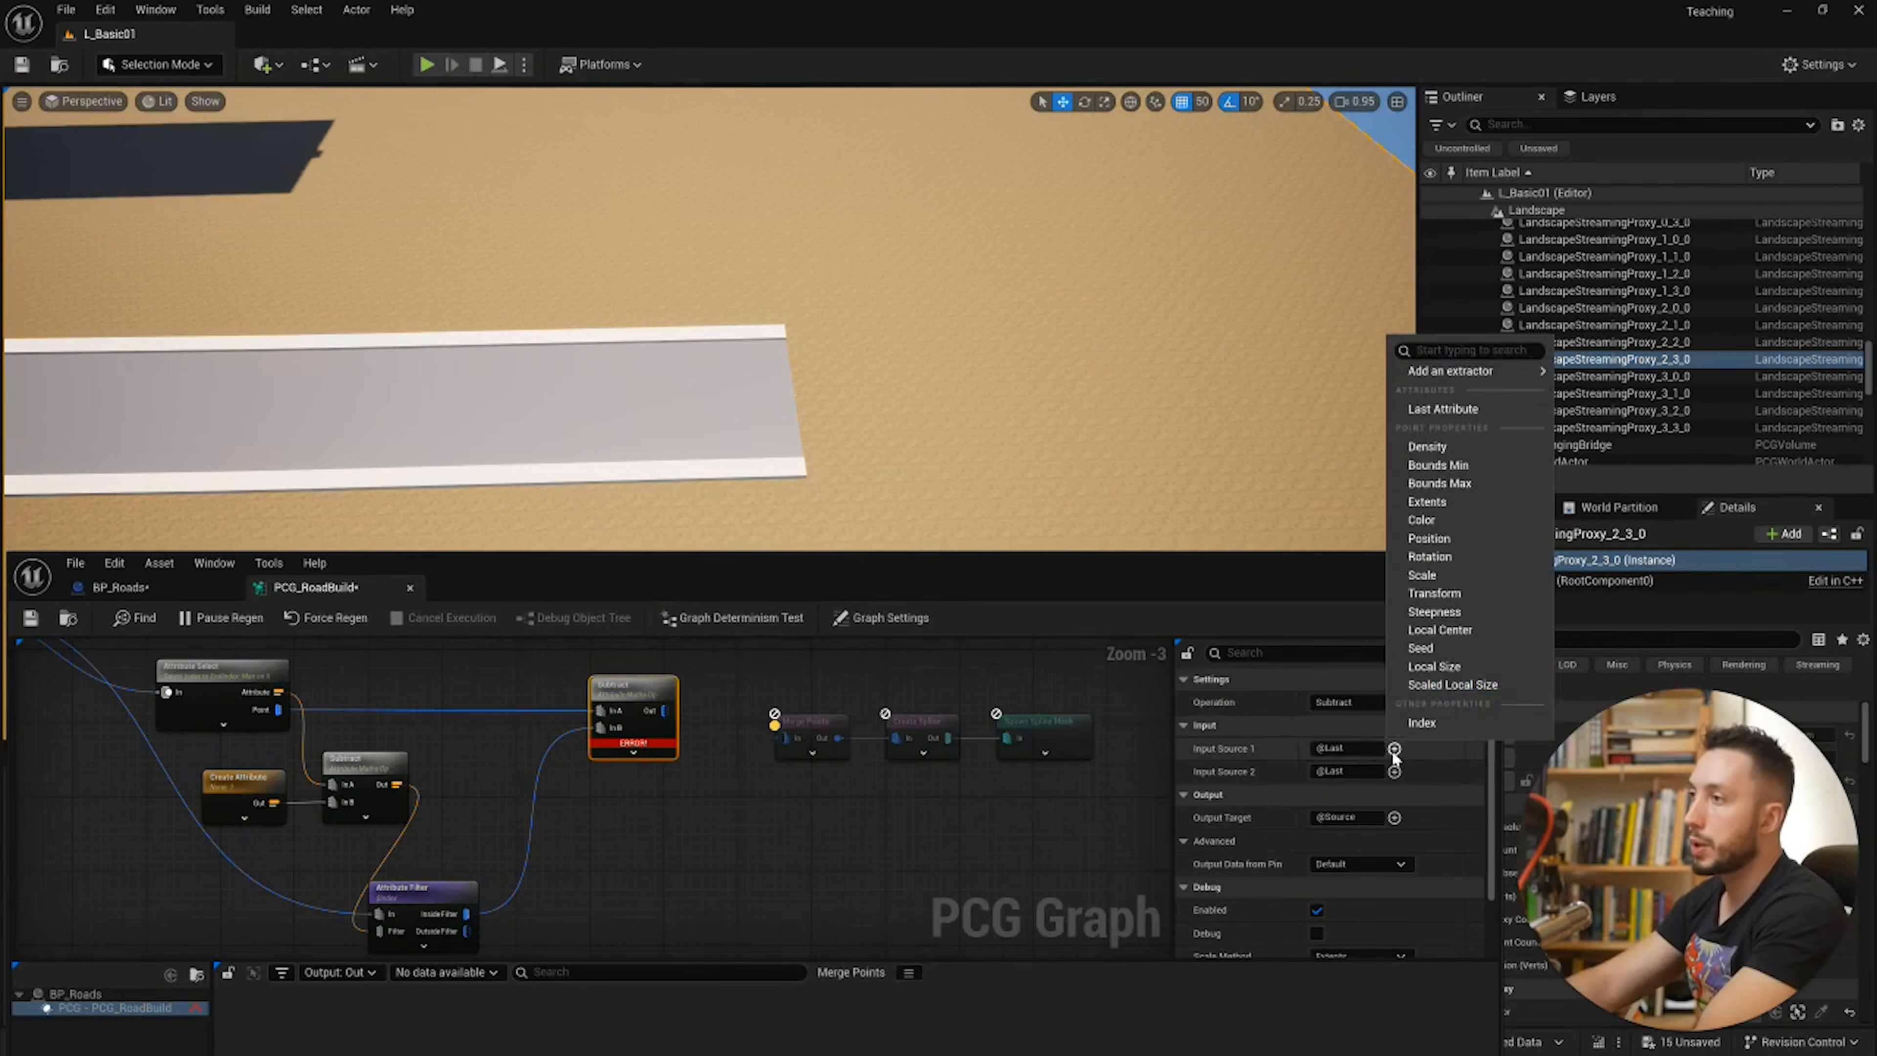
left_click(1462, 540)
left_click(1394, 771)
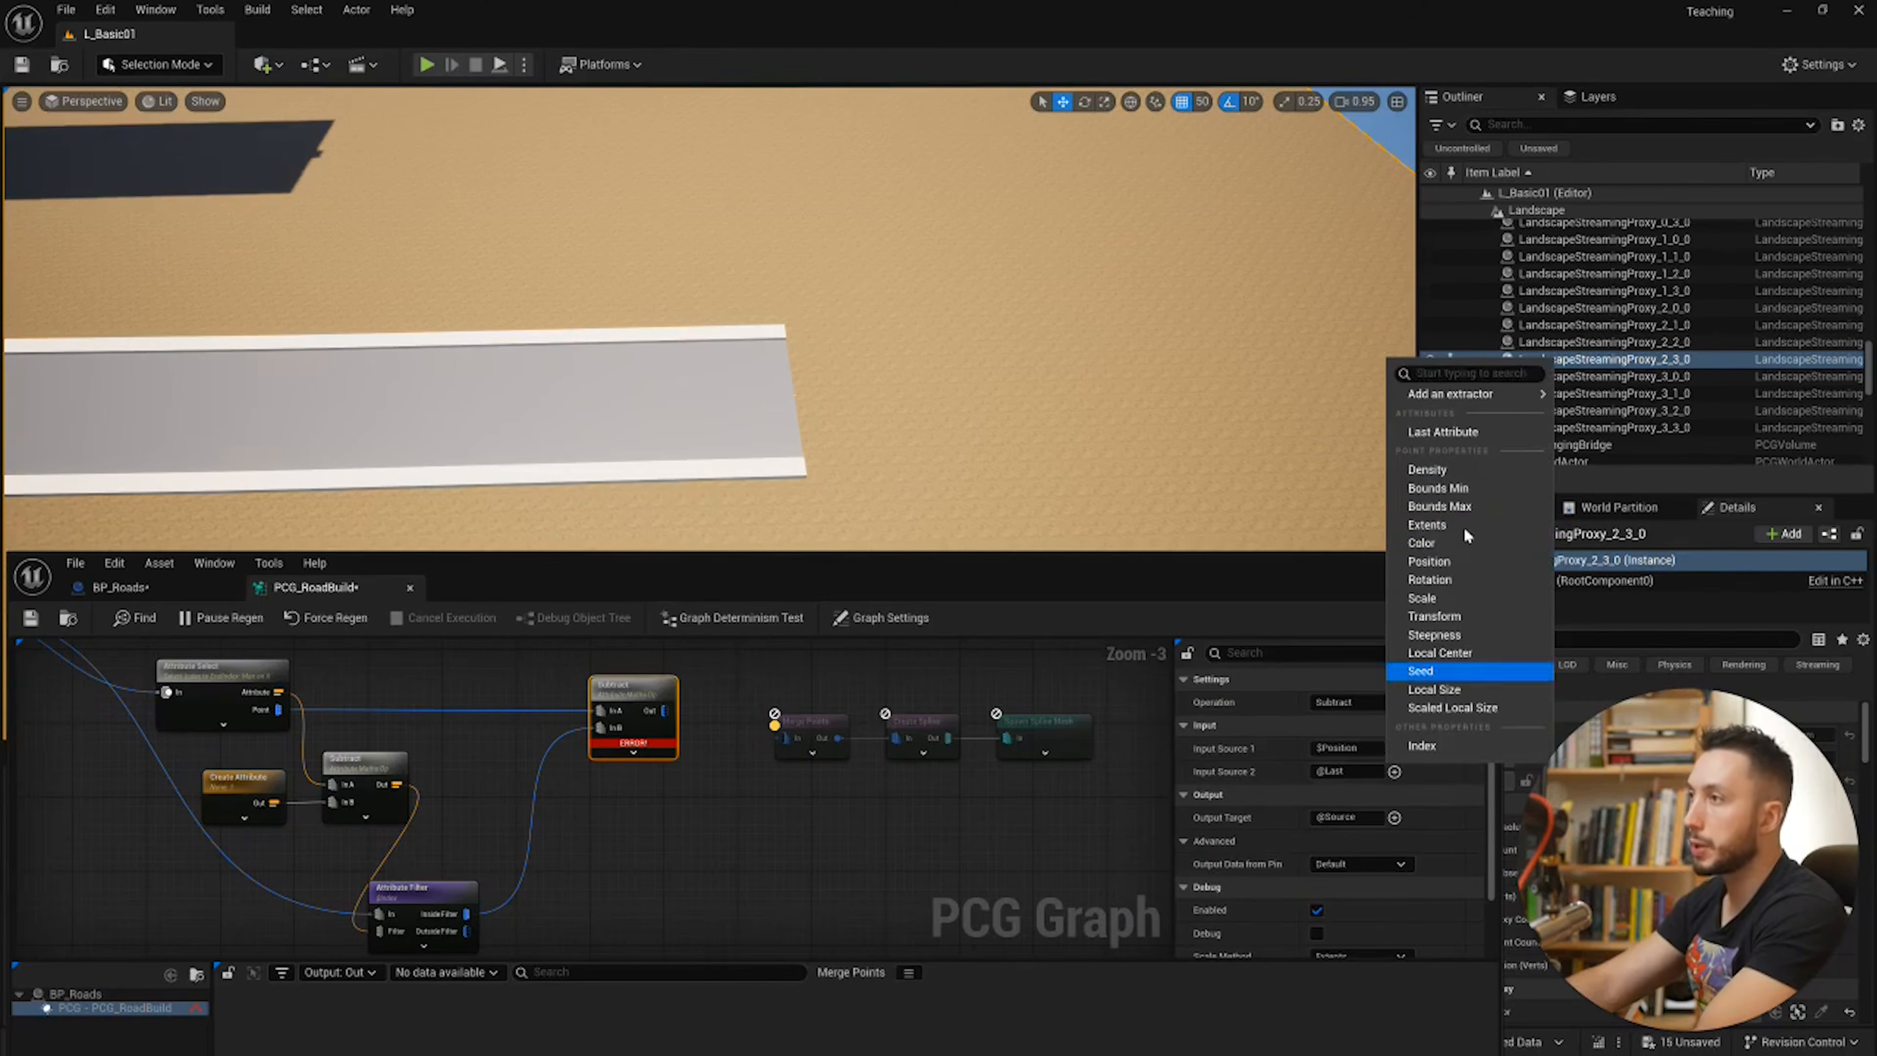
left_click(1428, 562)
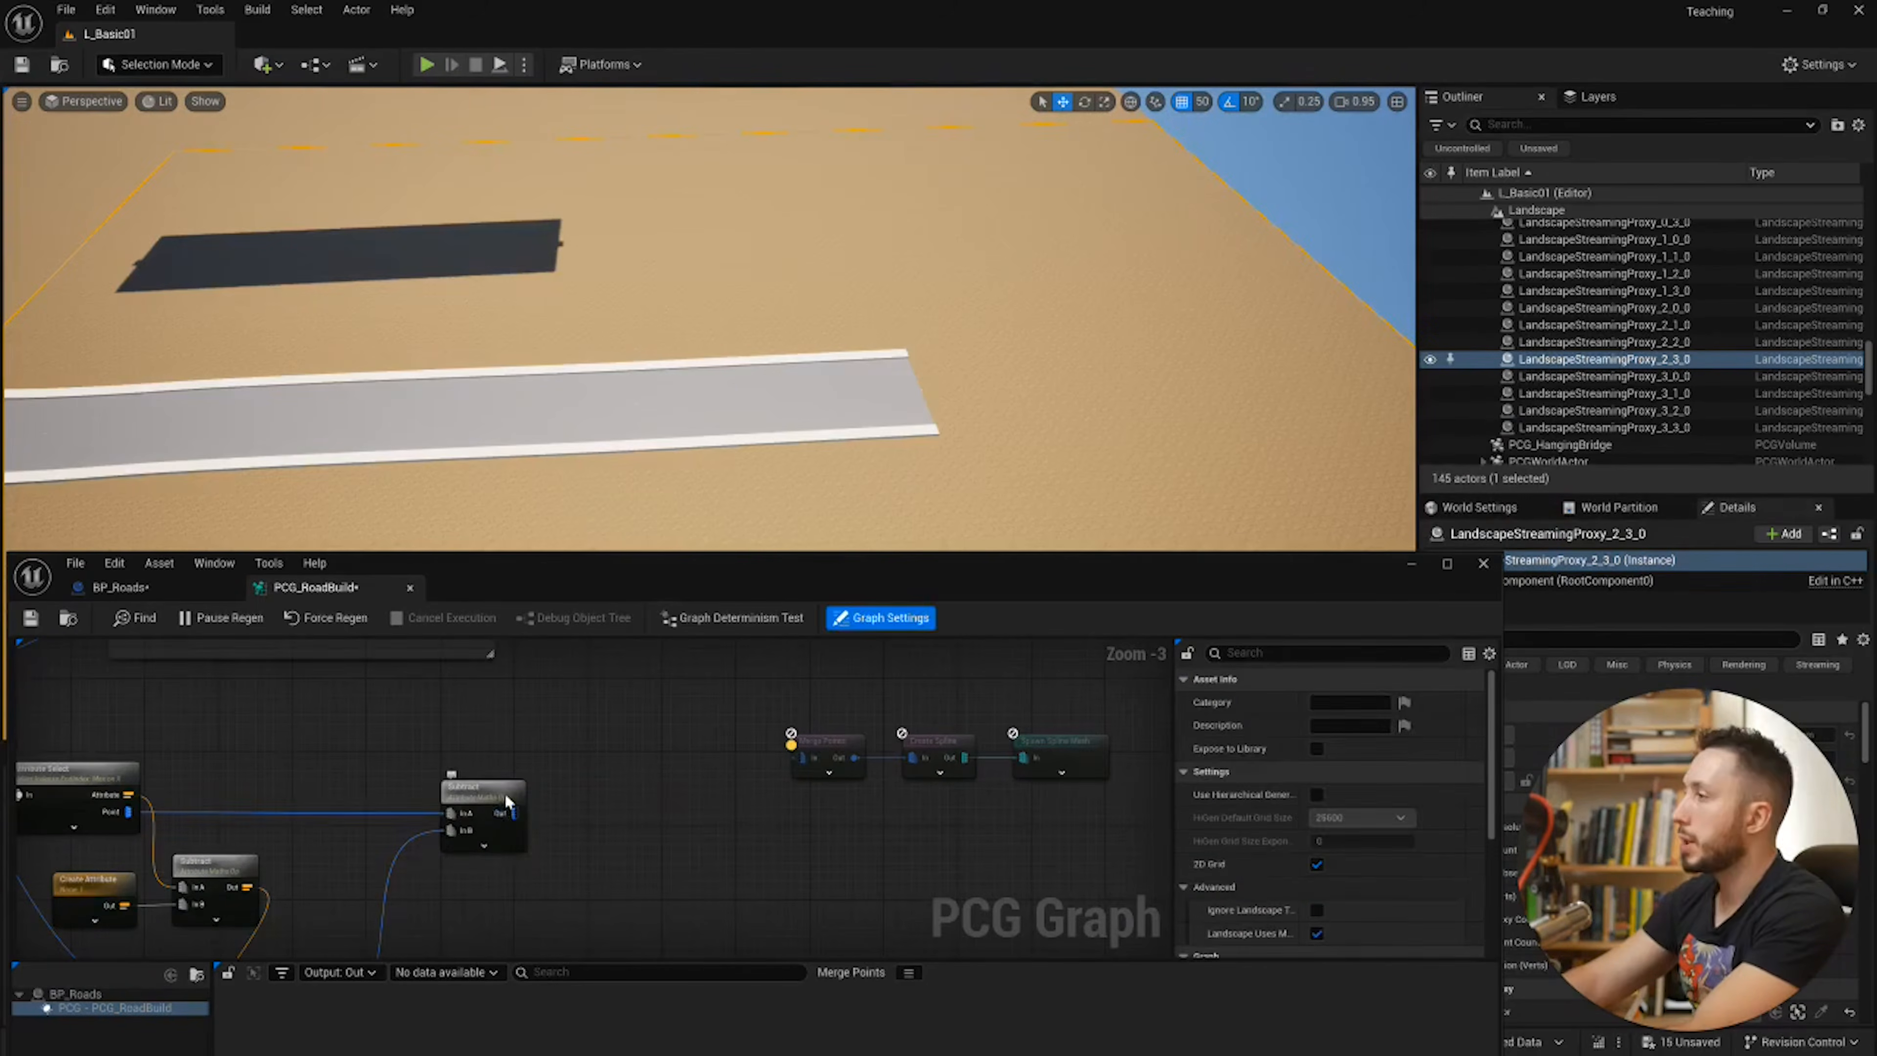
Step: Create an Add node with Attribute Select's Point output into In A and the new Subtract node's output into In B
mouse_move(511, 820)
left_mouse_down()
mouse_move(591, 835)
mouse_move(528, 834)
left_mouse_up()
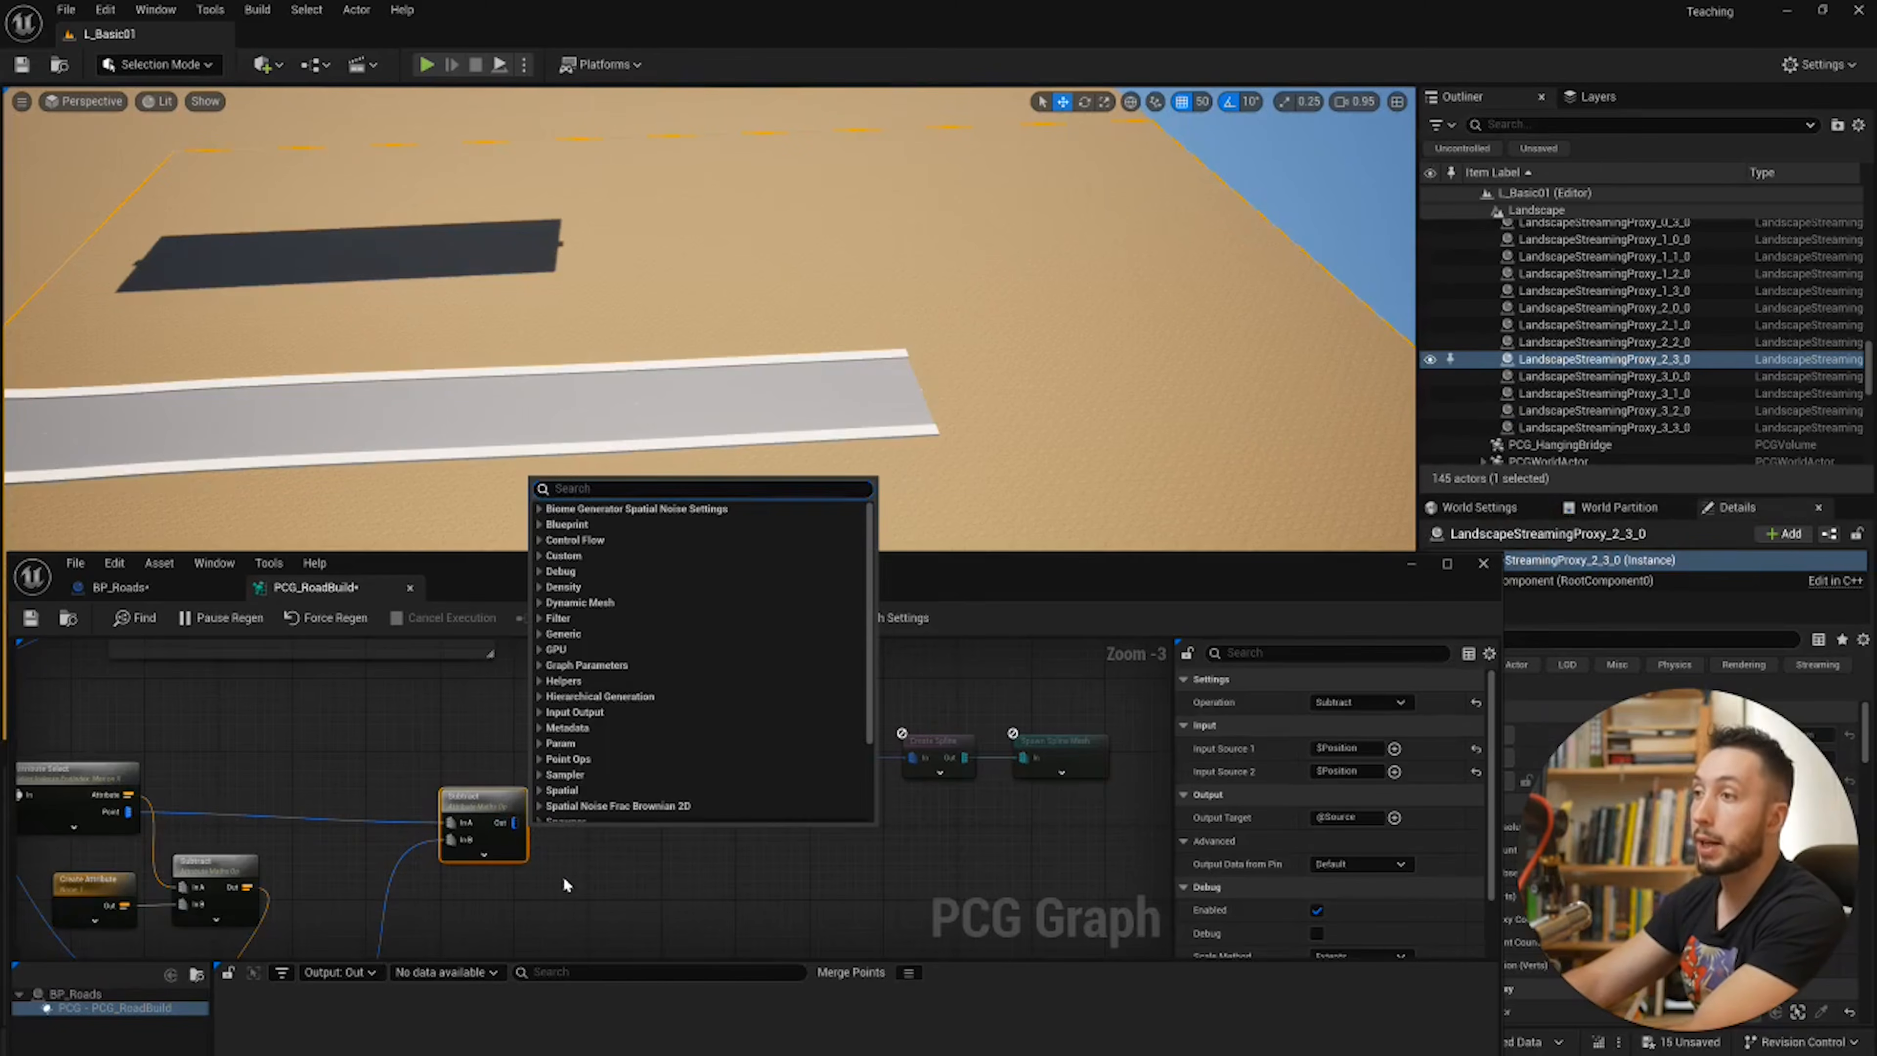
left_click(128, 812)
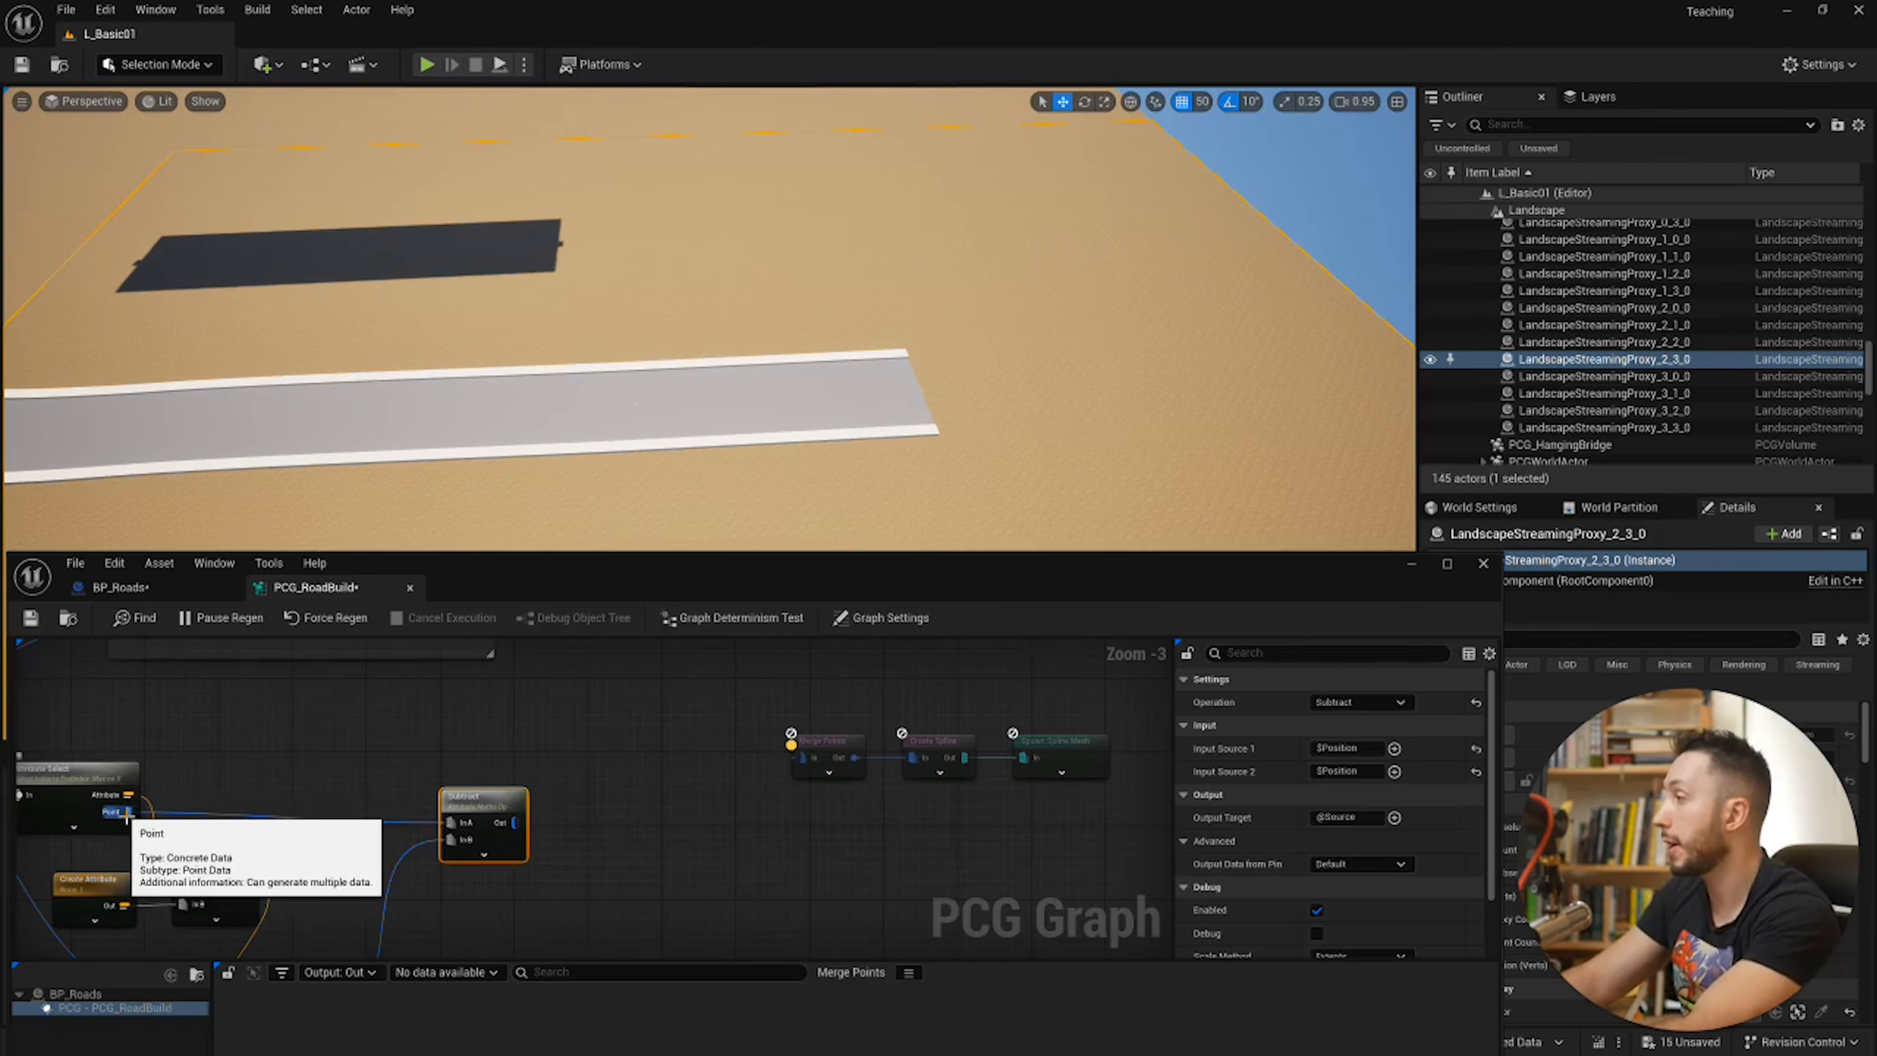
right_click(670, 791)
type("add")
key("Return")
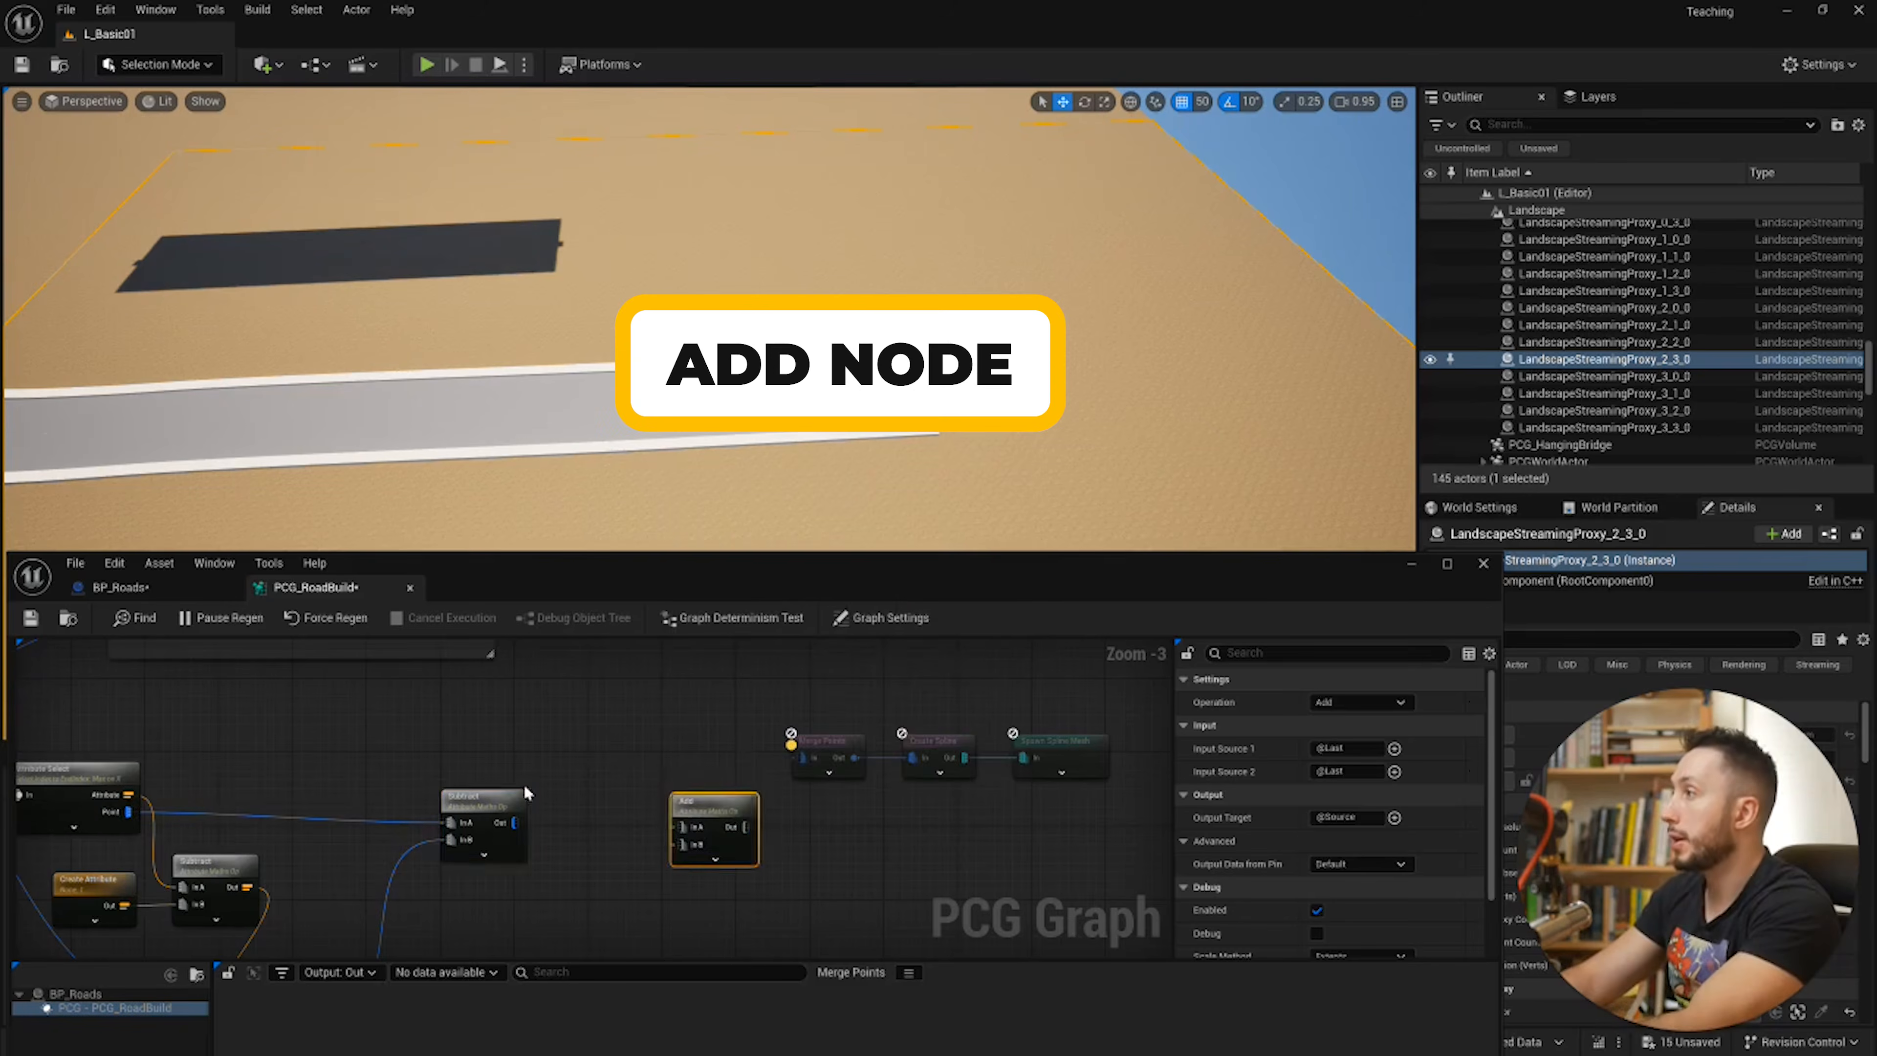
right_click_drag(580, 821, 710, 789)
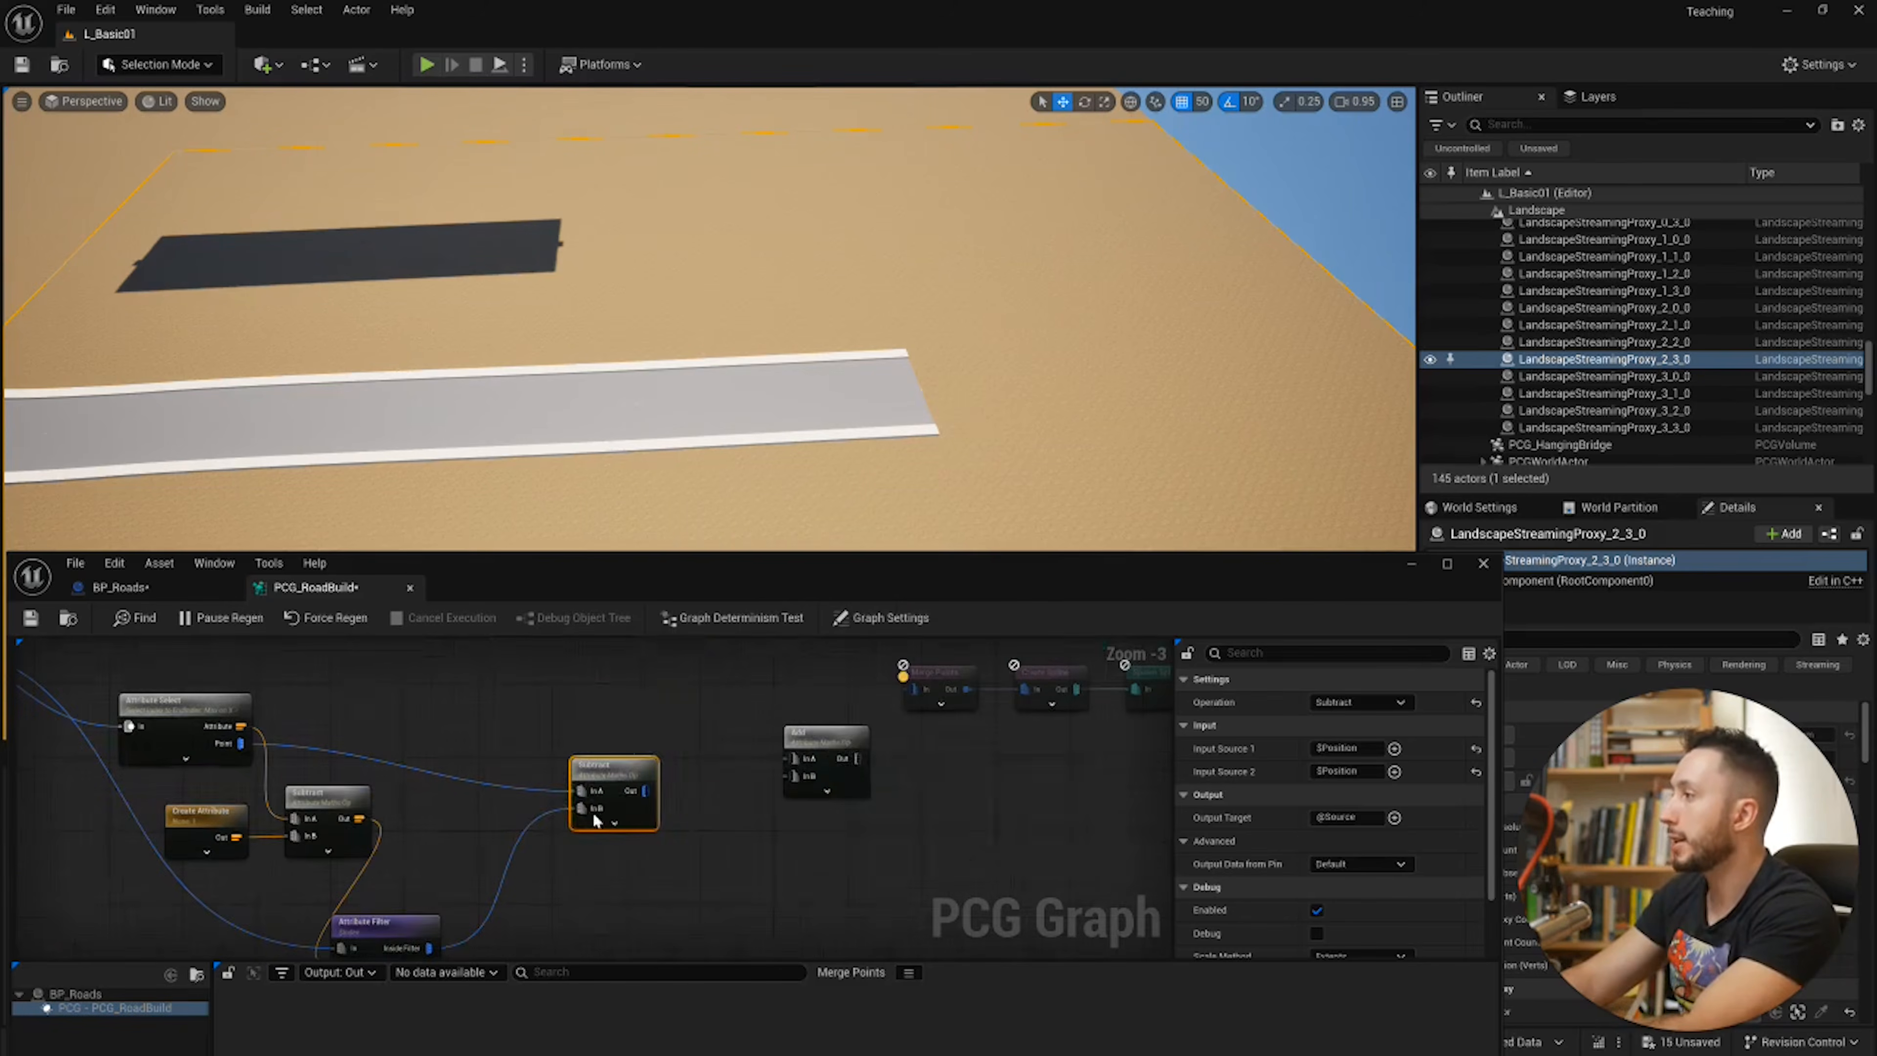
left_click_drag(824, 735, 777, 691)
left_click_drag(679, 789, 646, 790)
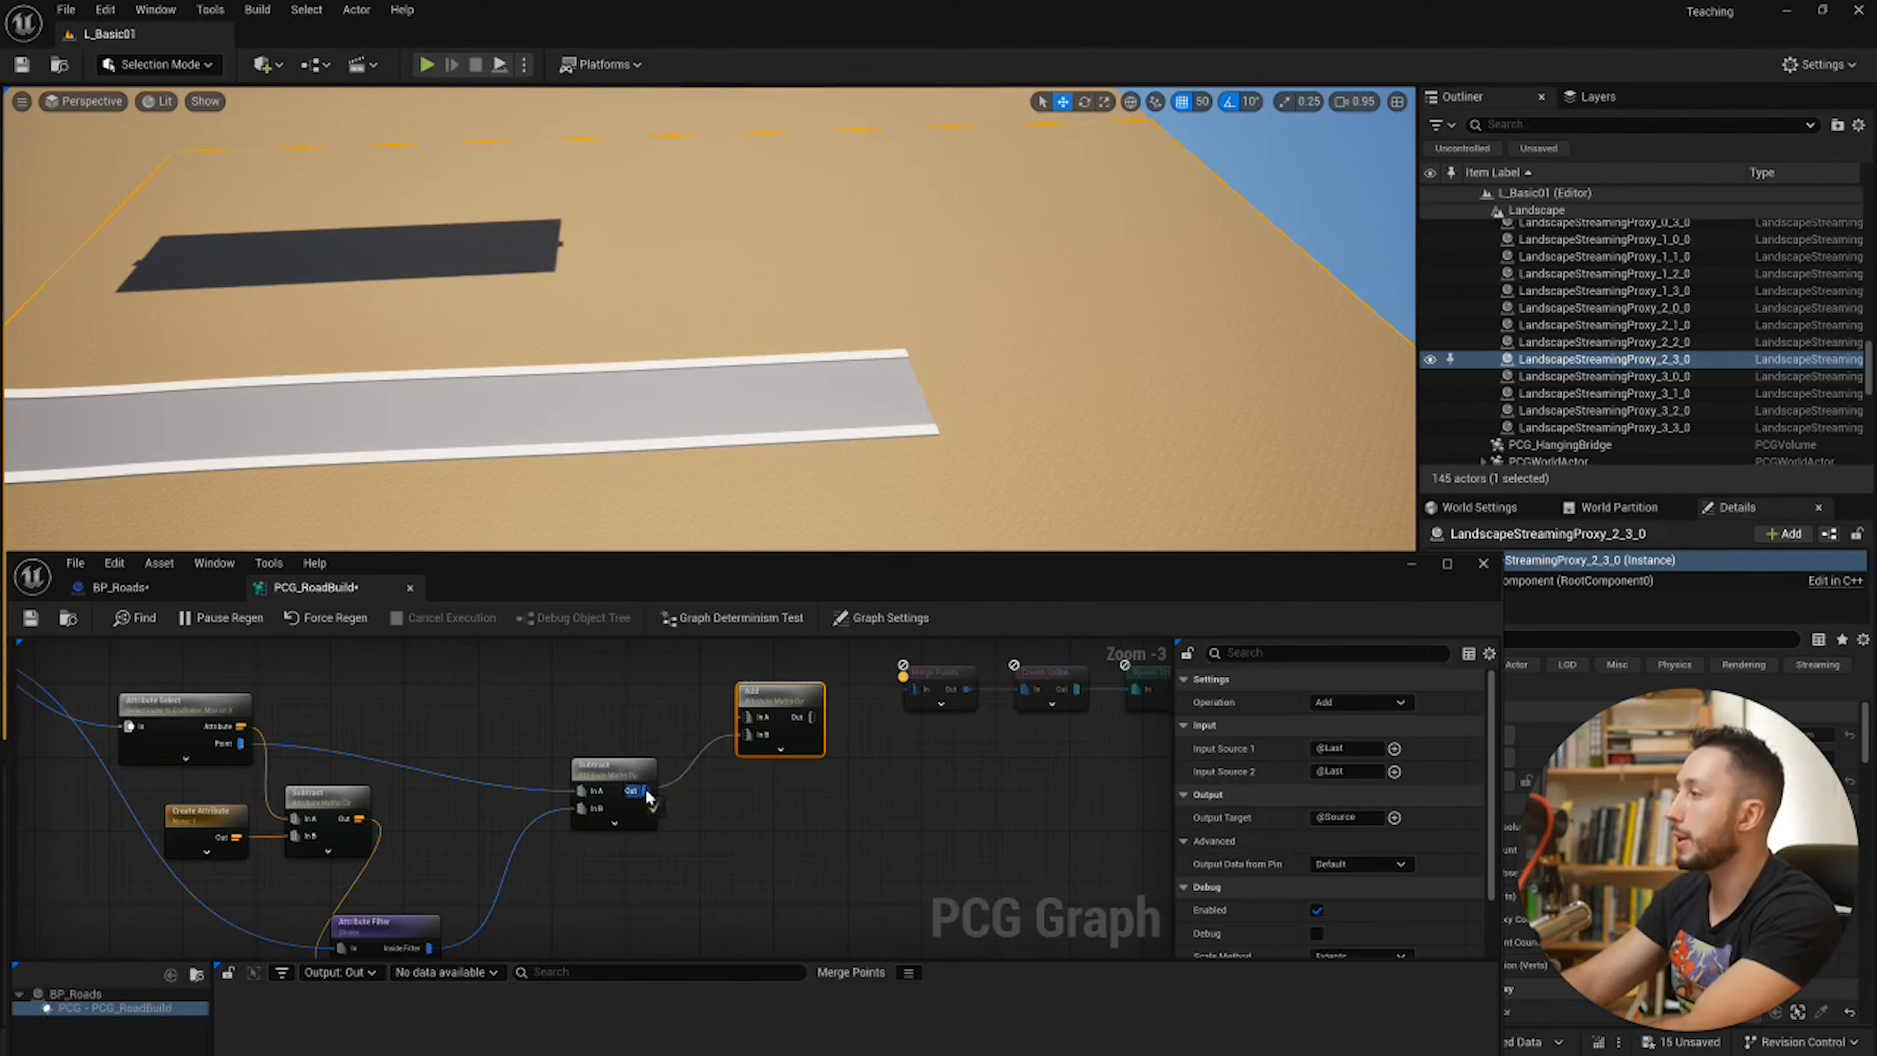
left_click_drag(748, 717, 240, 744)
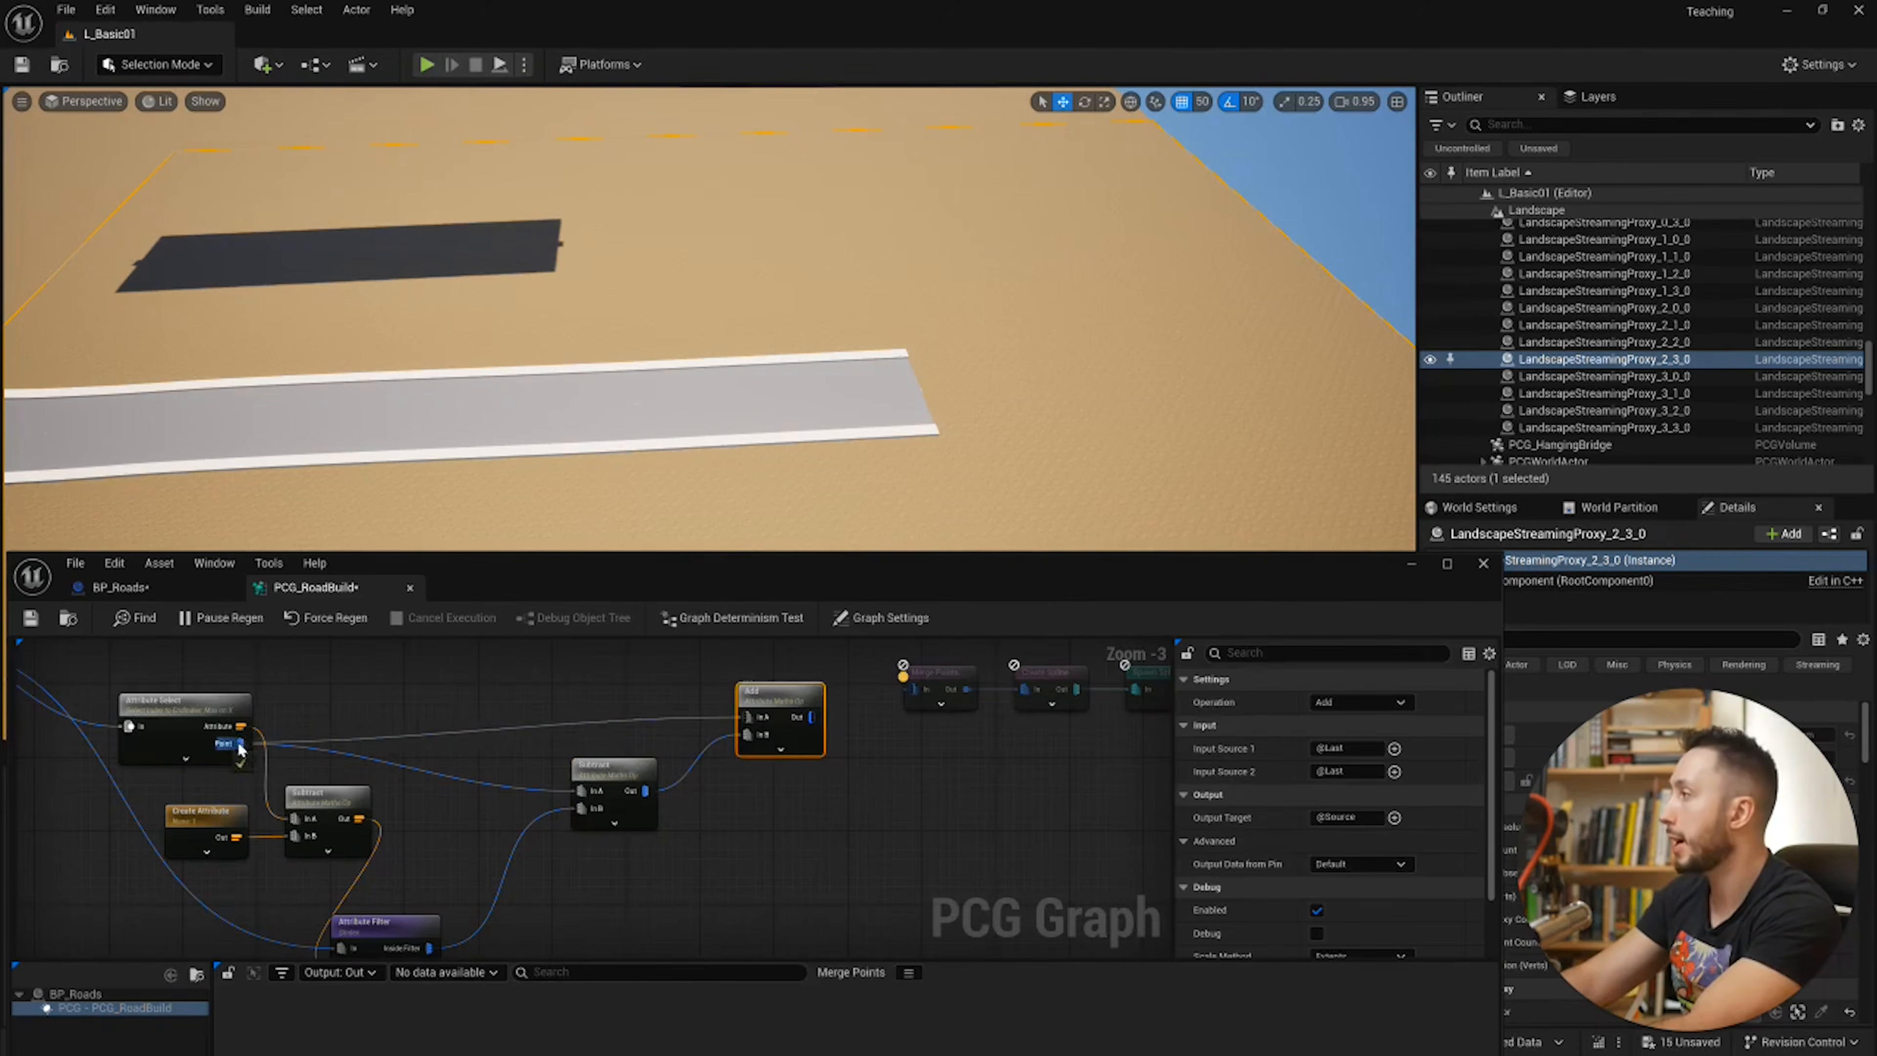
Step: Set Input Source 1 and Input Source 2 of the Add node to $Position
right_click_drag(853, 778, 635, 816)
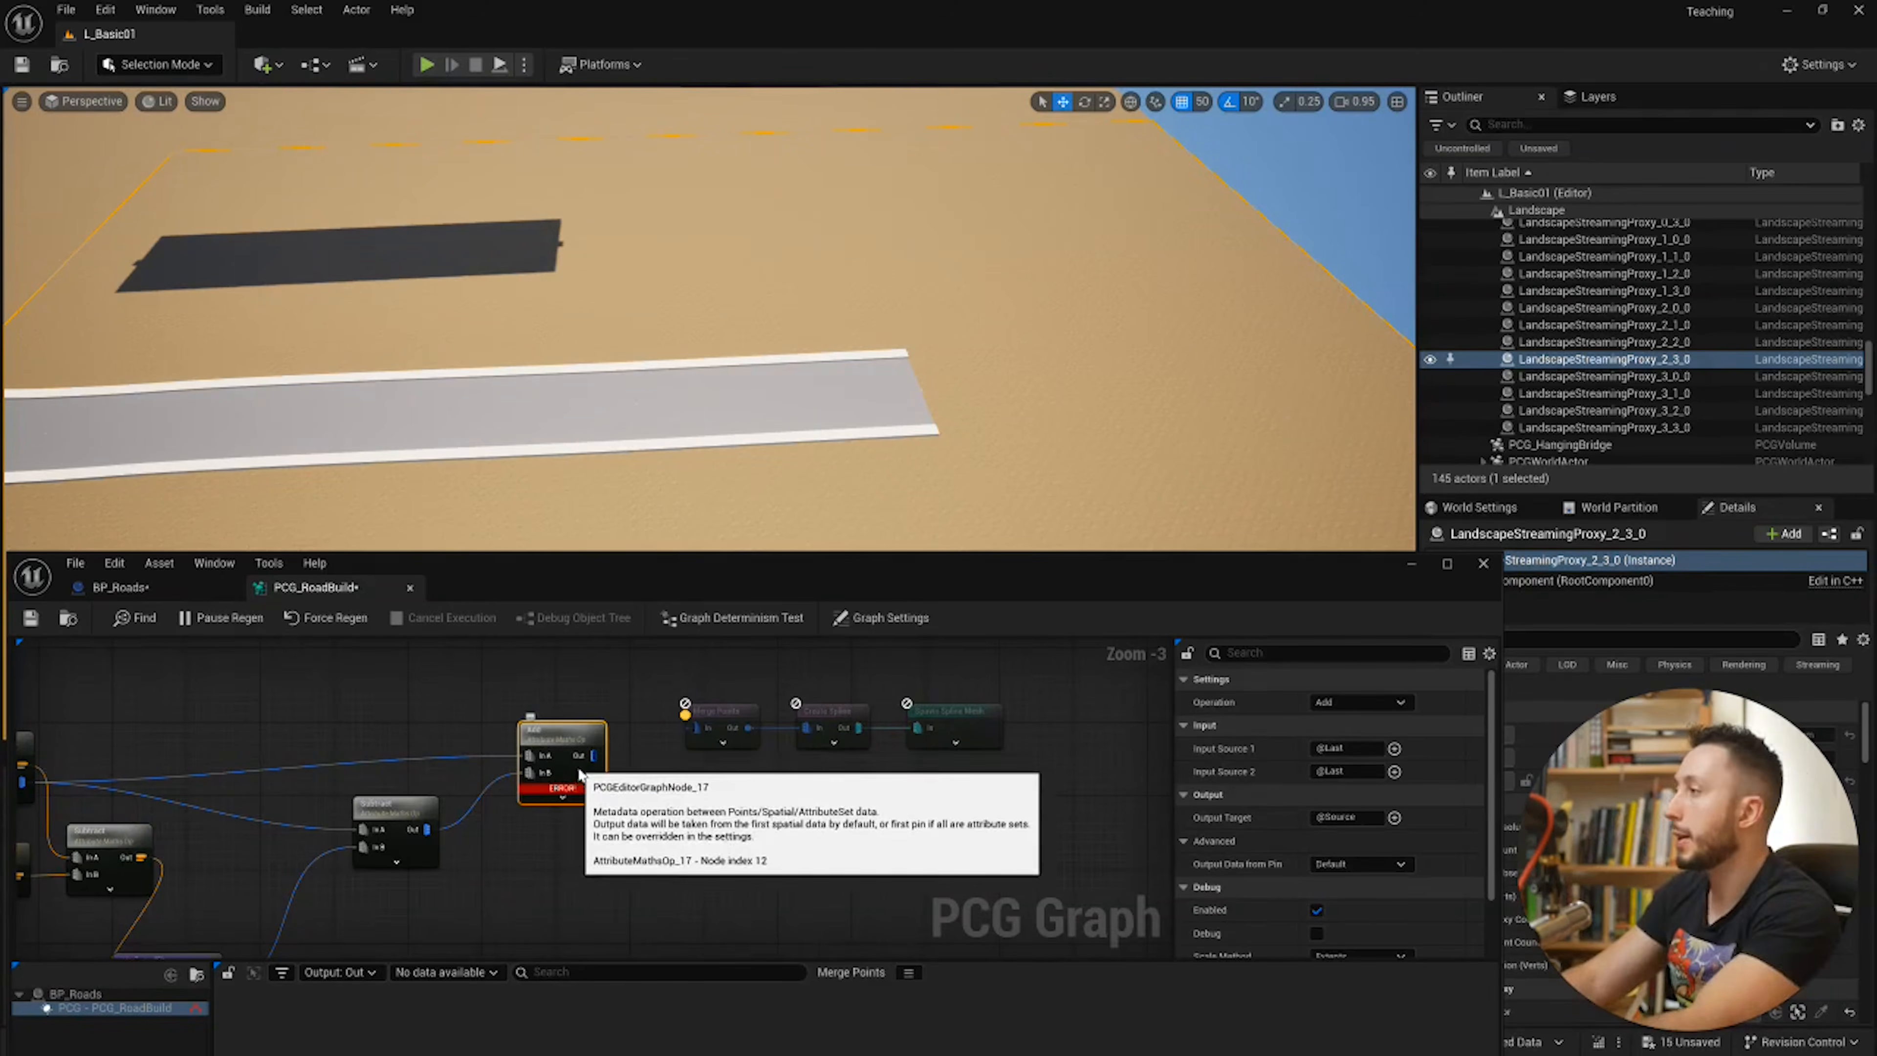
right_click_drag(580, 778, 686, 738)
left_click(1394, 748)
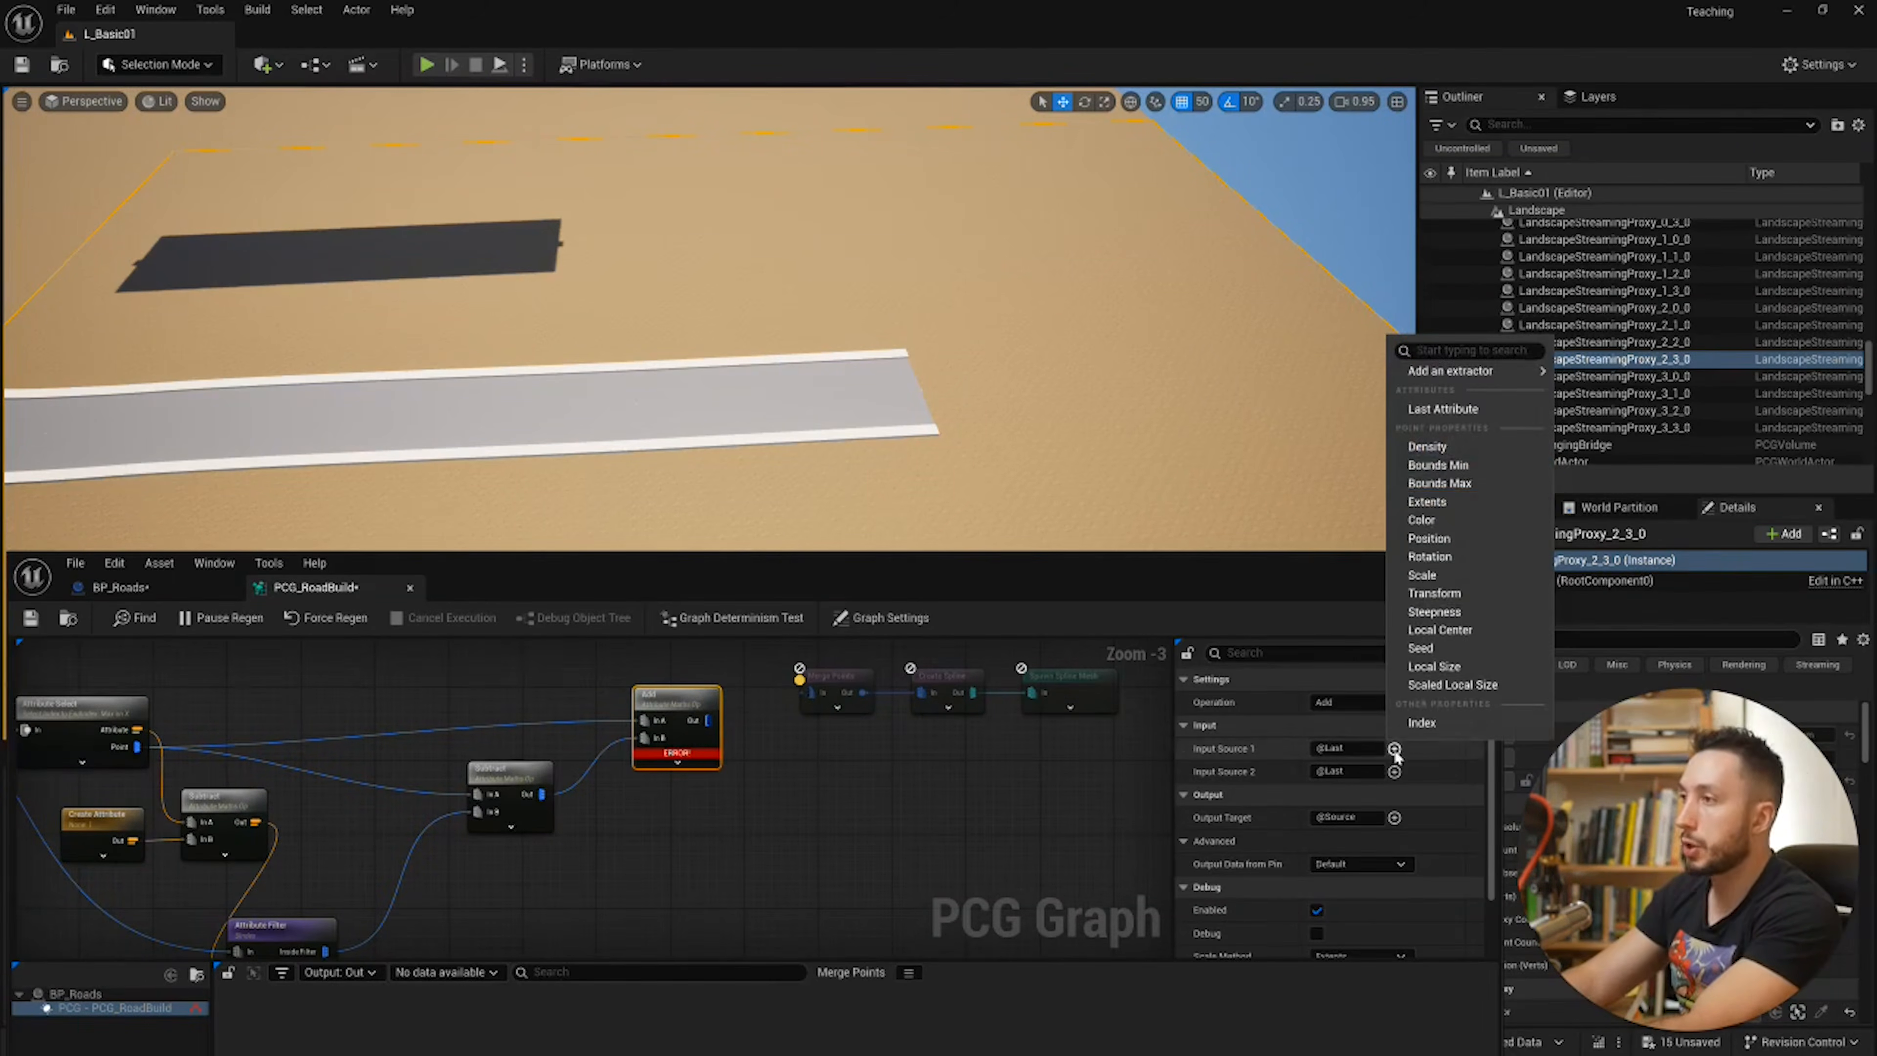
left_click(1454, 538)
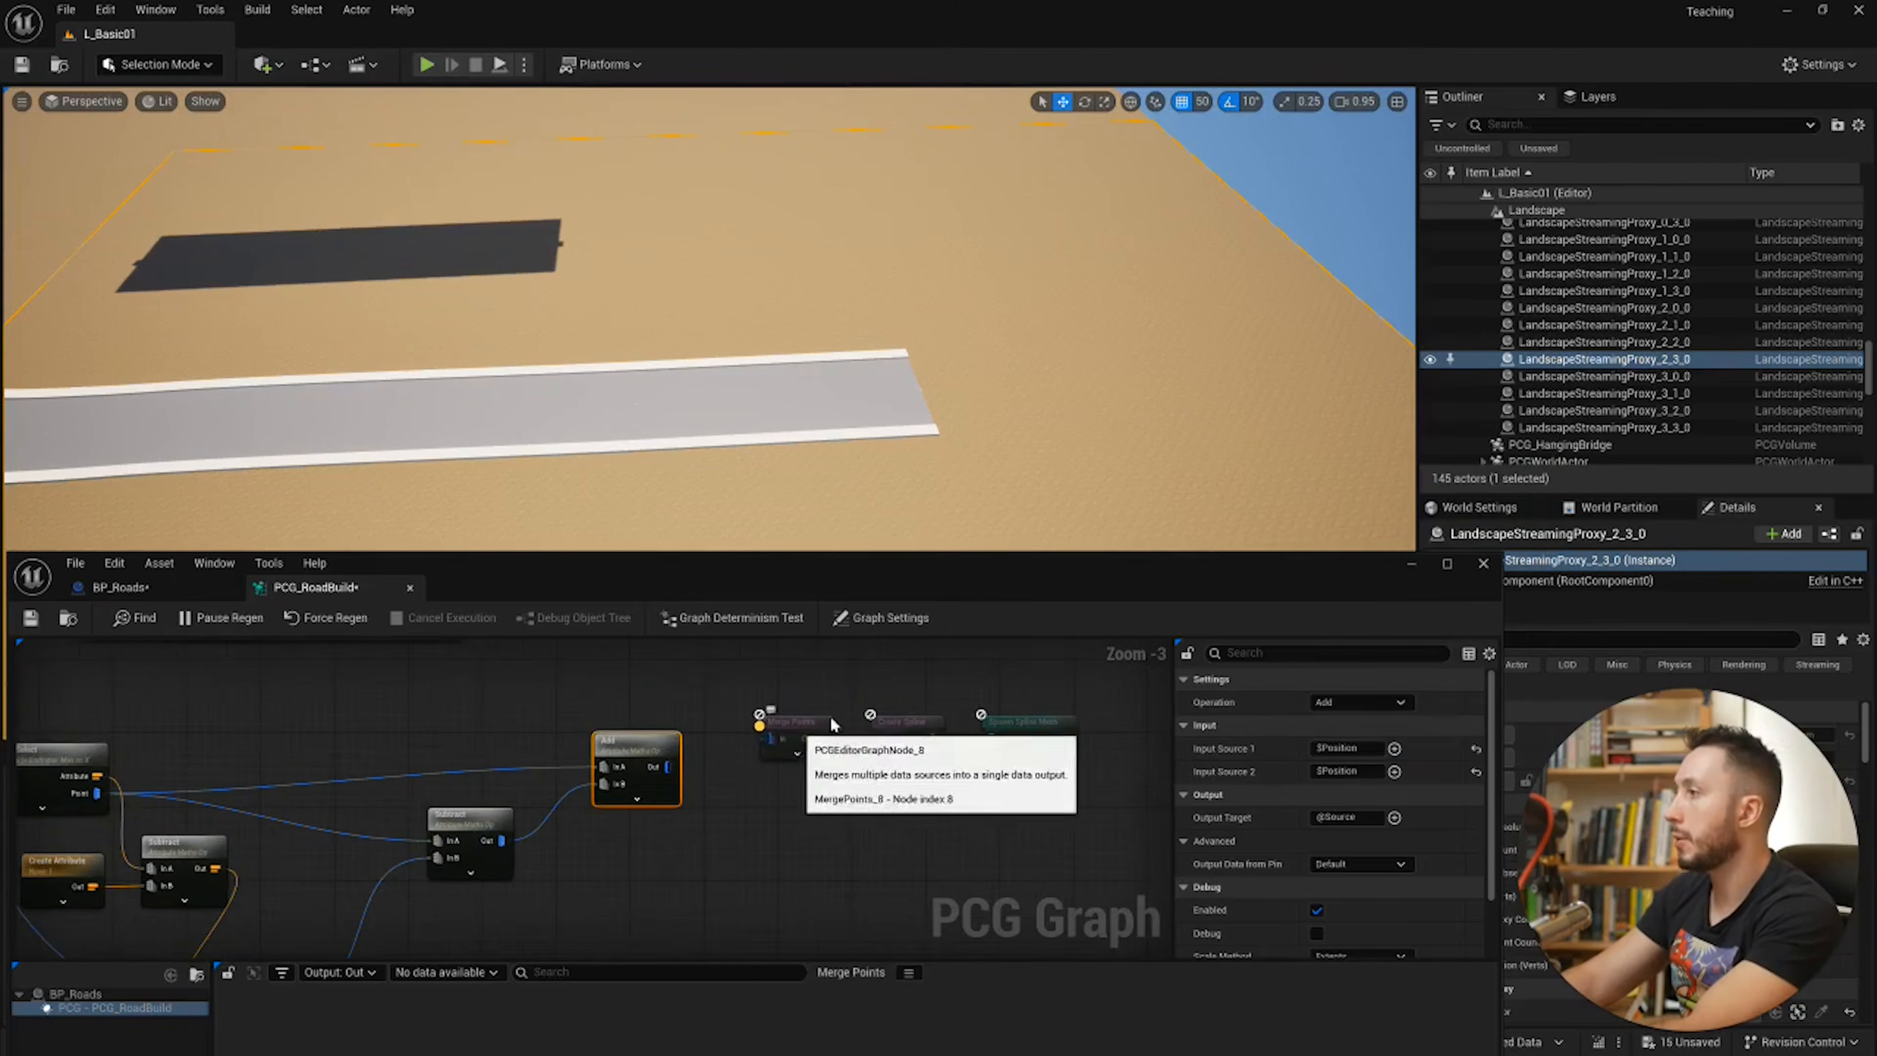
Step: Move the Add node closer to the Subtract node and inspect the point data it outputs
right_click_drag(1106, 699, 993, 705)
left_click_drag(993, 705, 700, 717)
left_click_drag(536, 752, 471, 780)
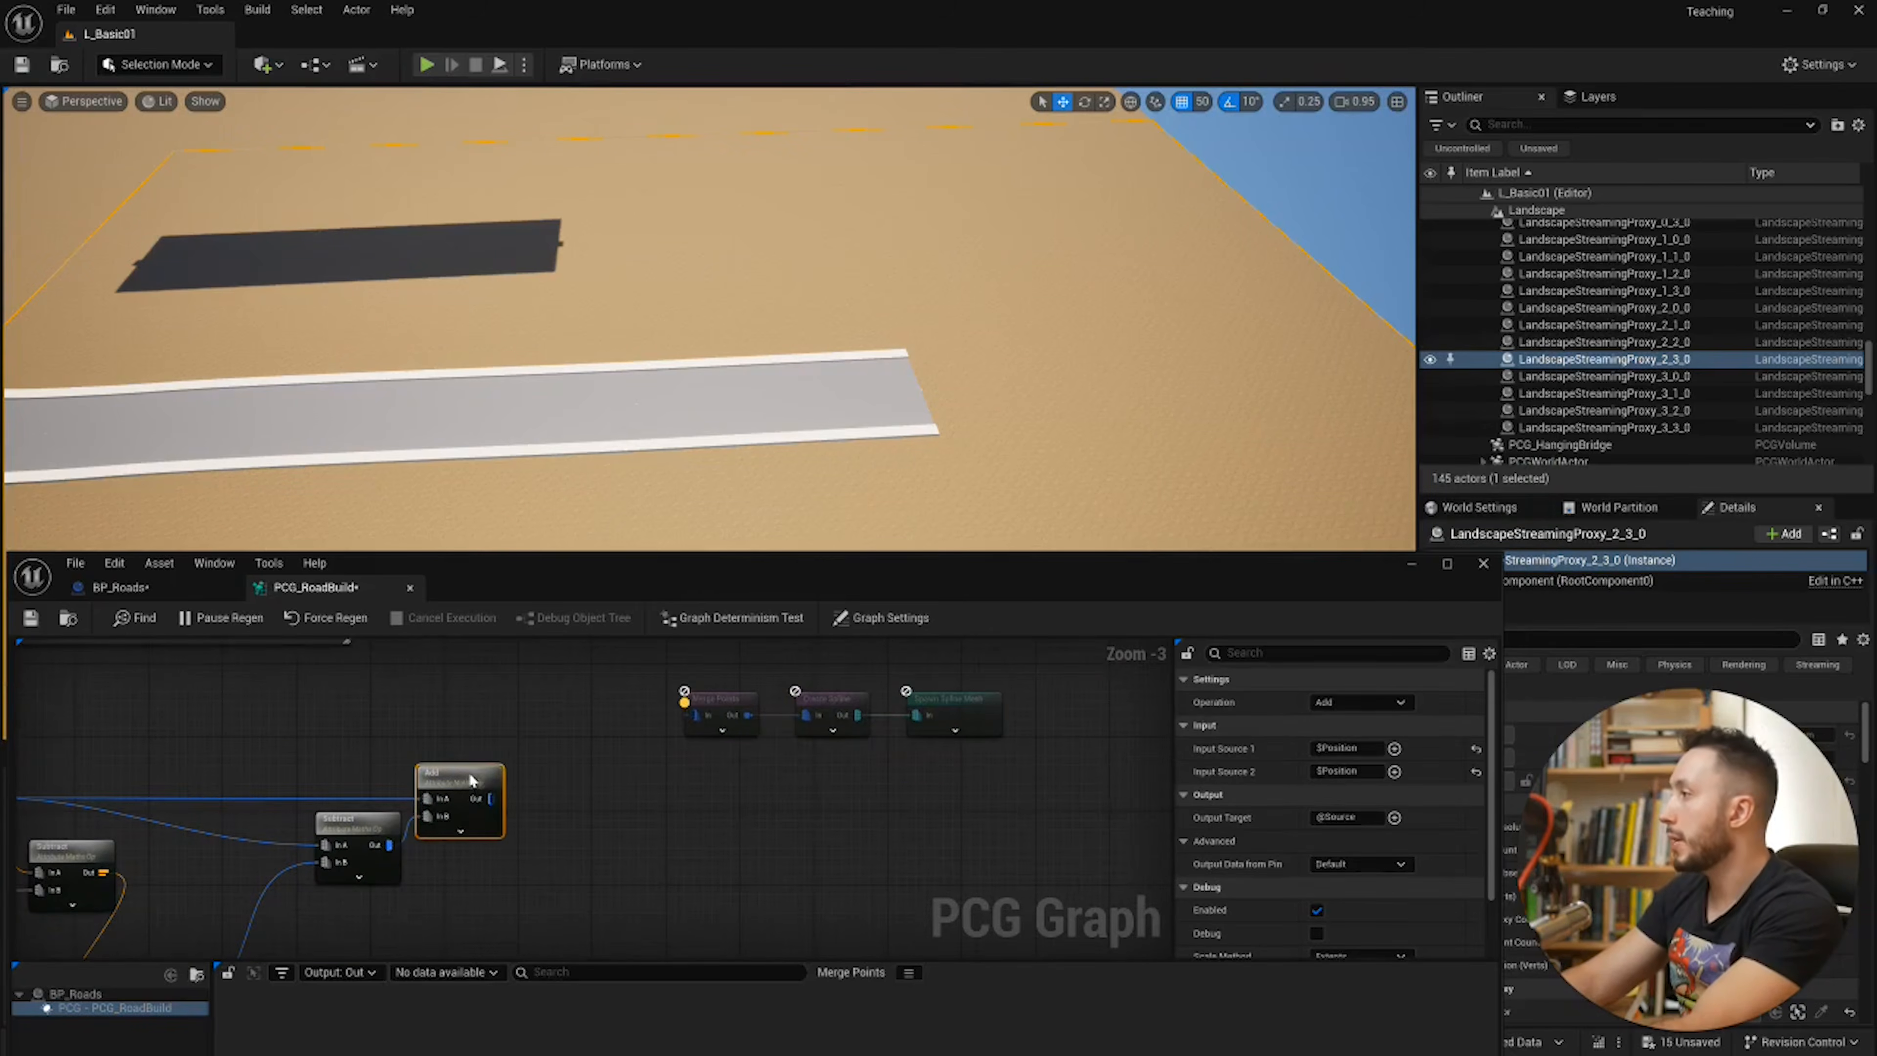
right_click_drag(475, 791, 720, 750)
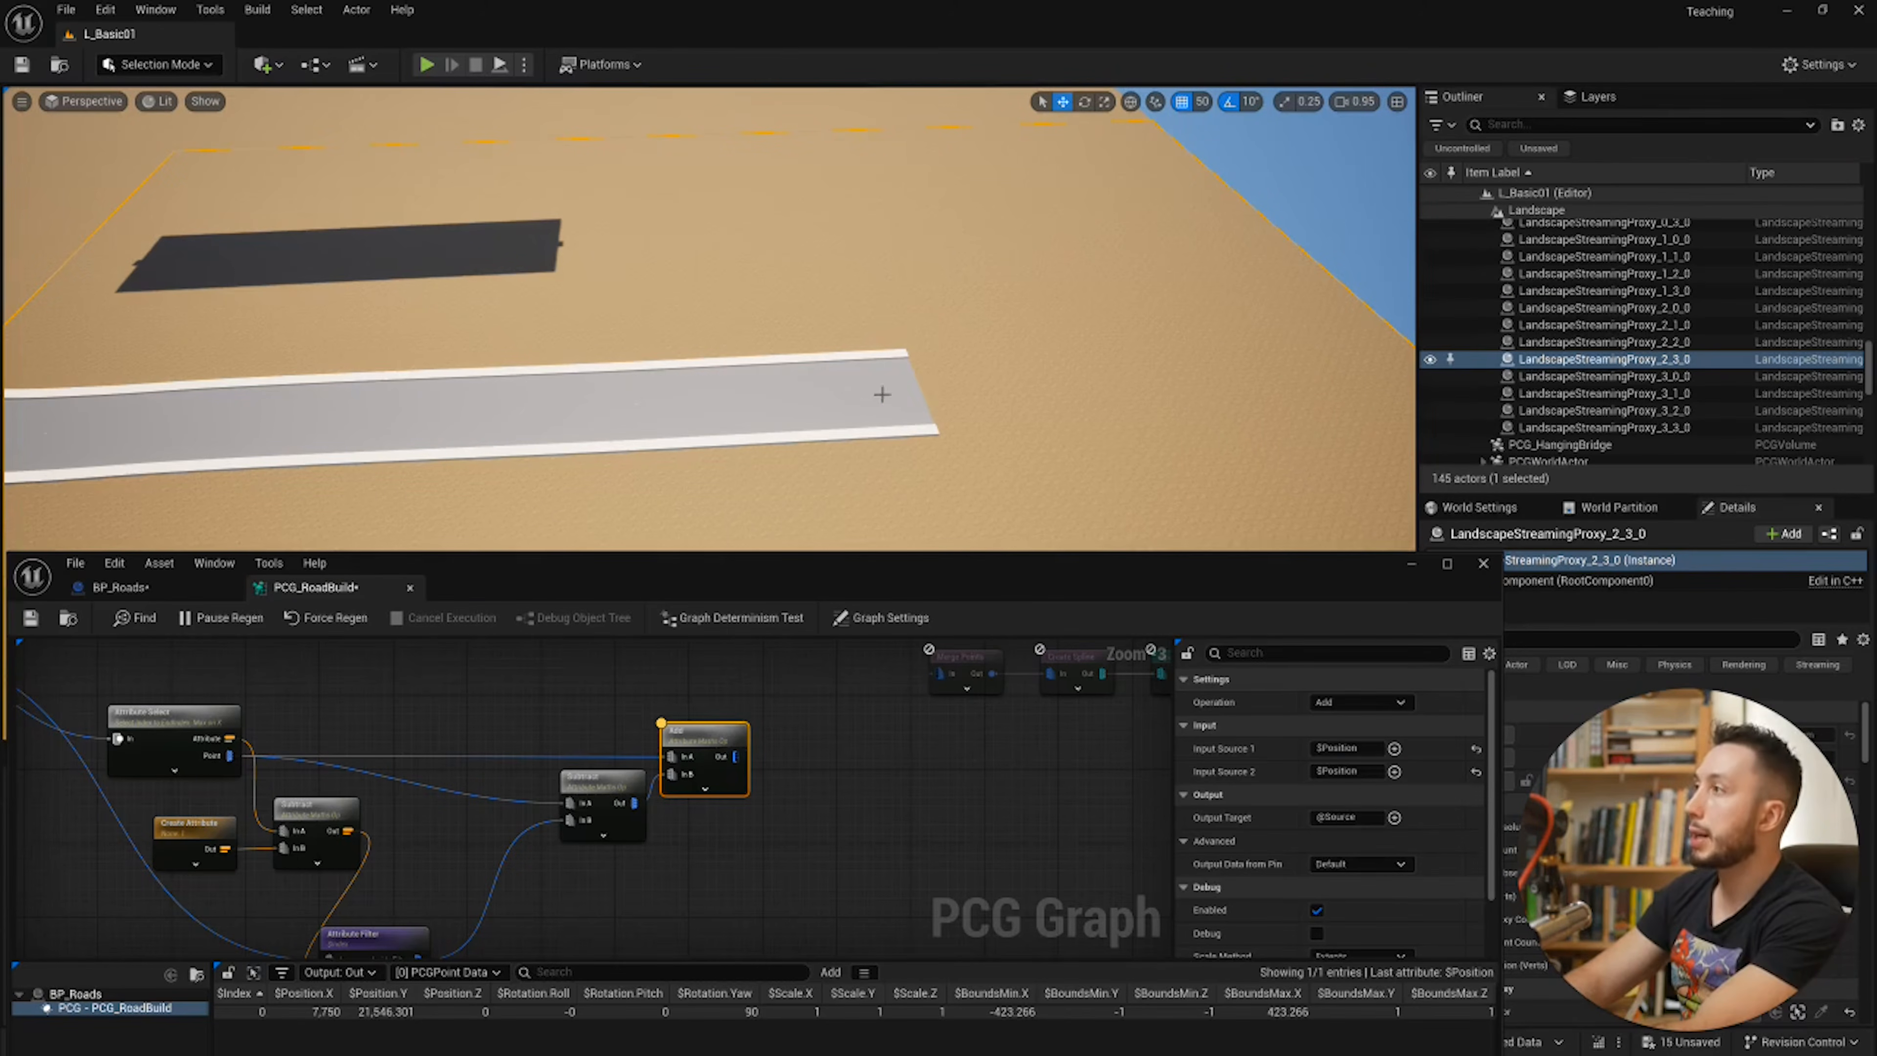
left_click(1018, 375)
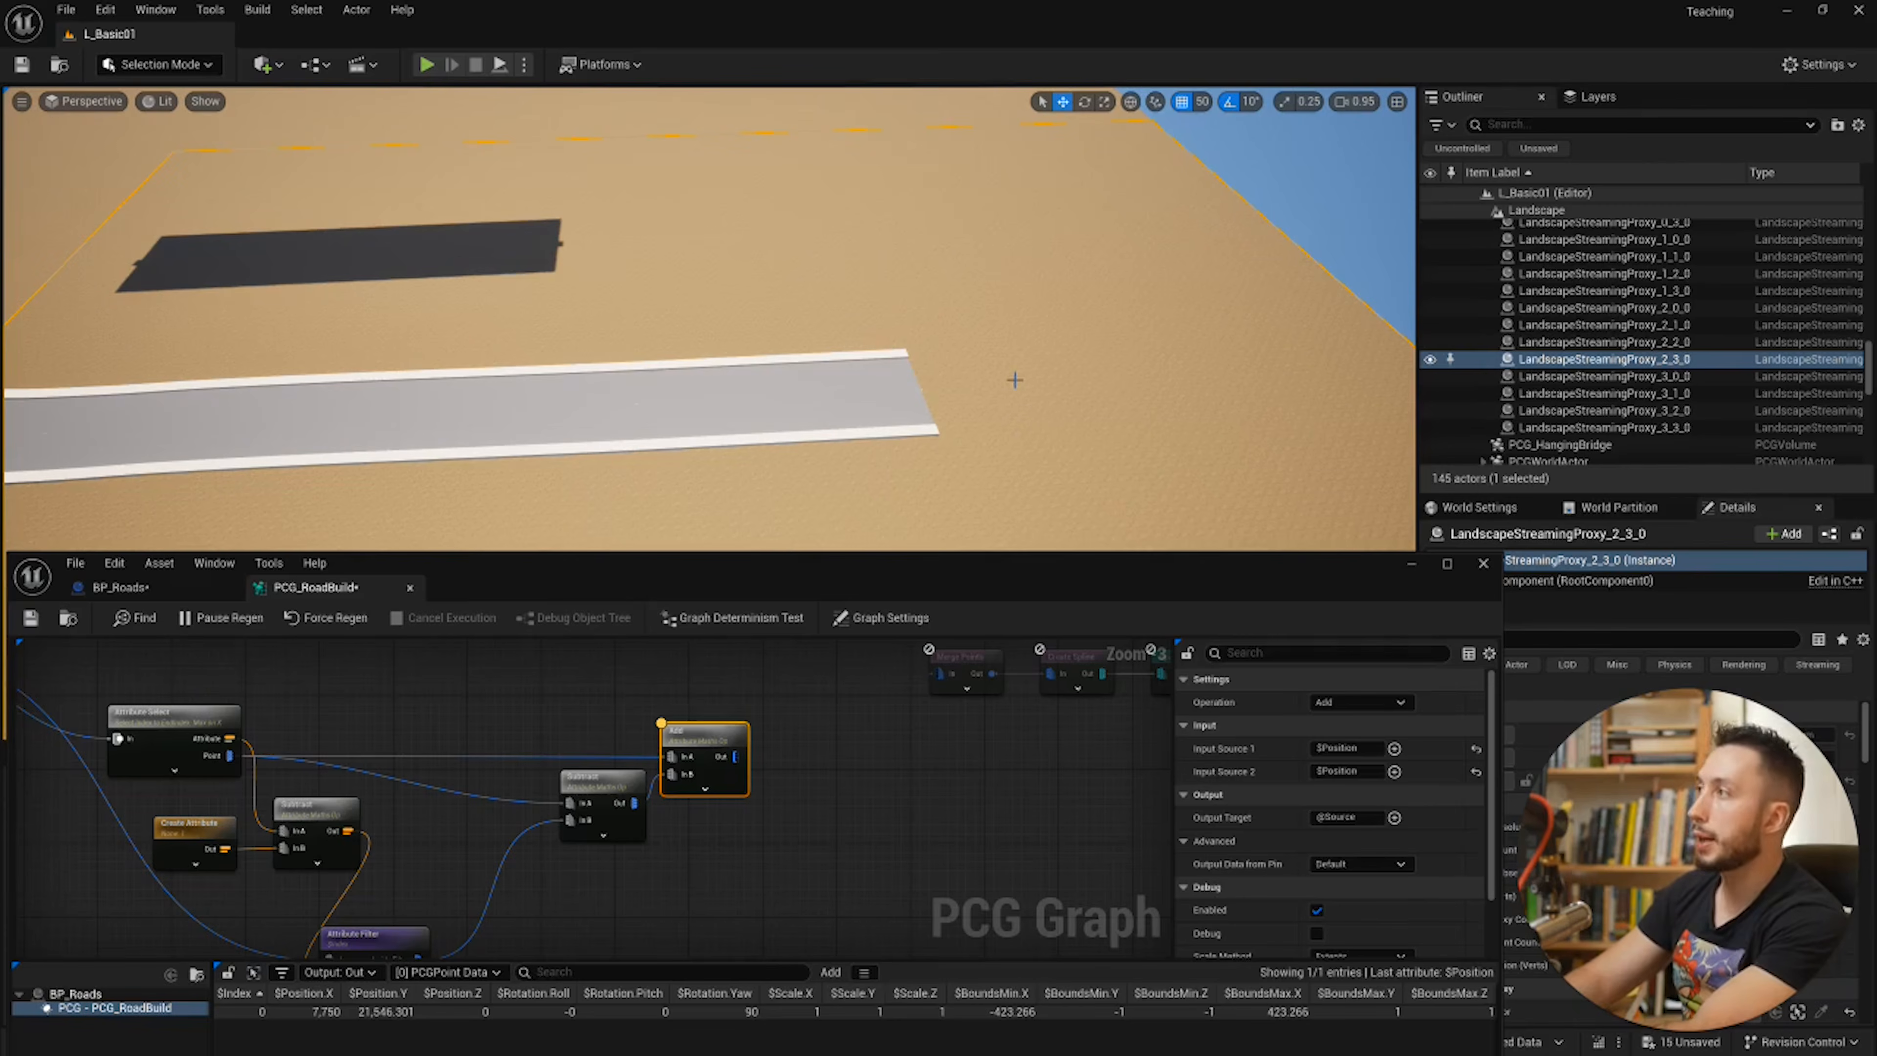
Step: Connect Attribute Select's Point output and the Add node's output to Merge Points, and move the crosswalk spline chain closer to the Add node
right_click_drag(766, 766, 818, 807)
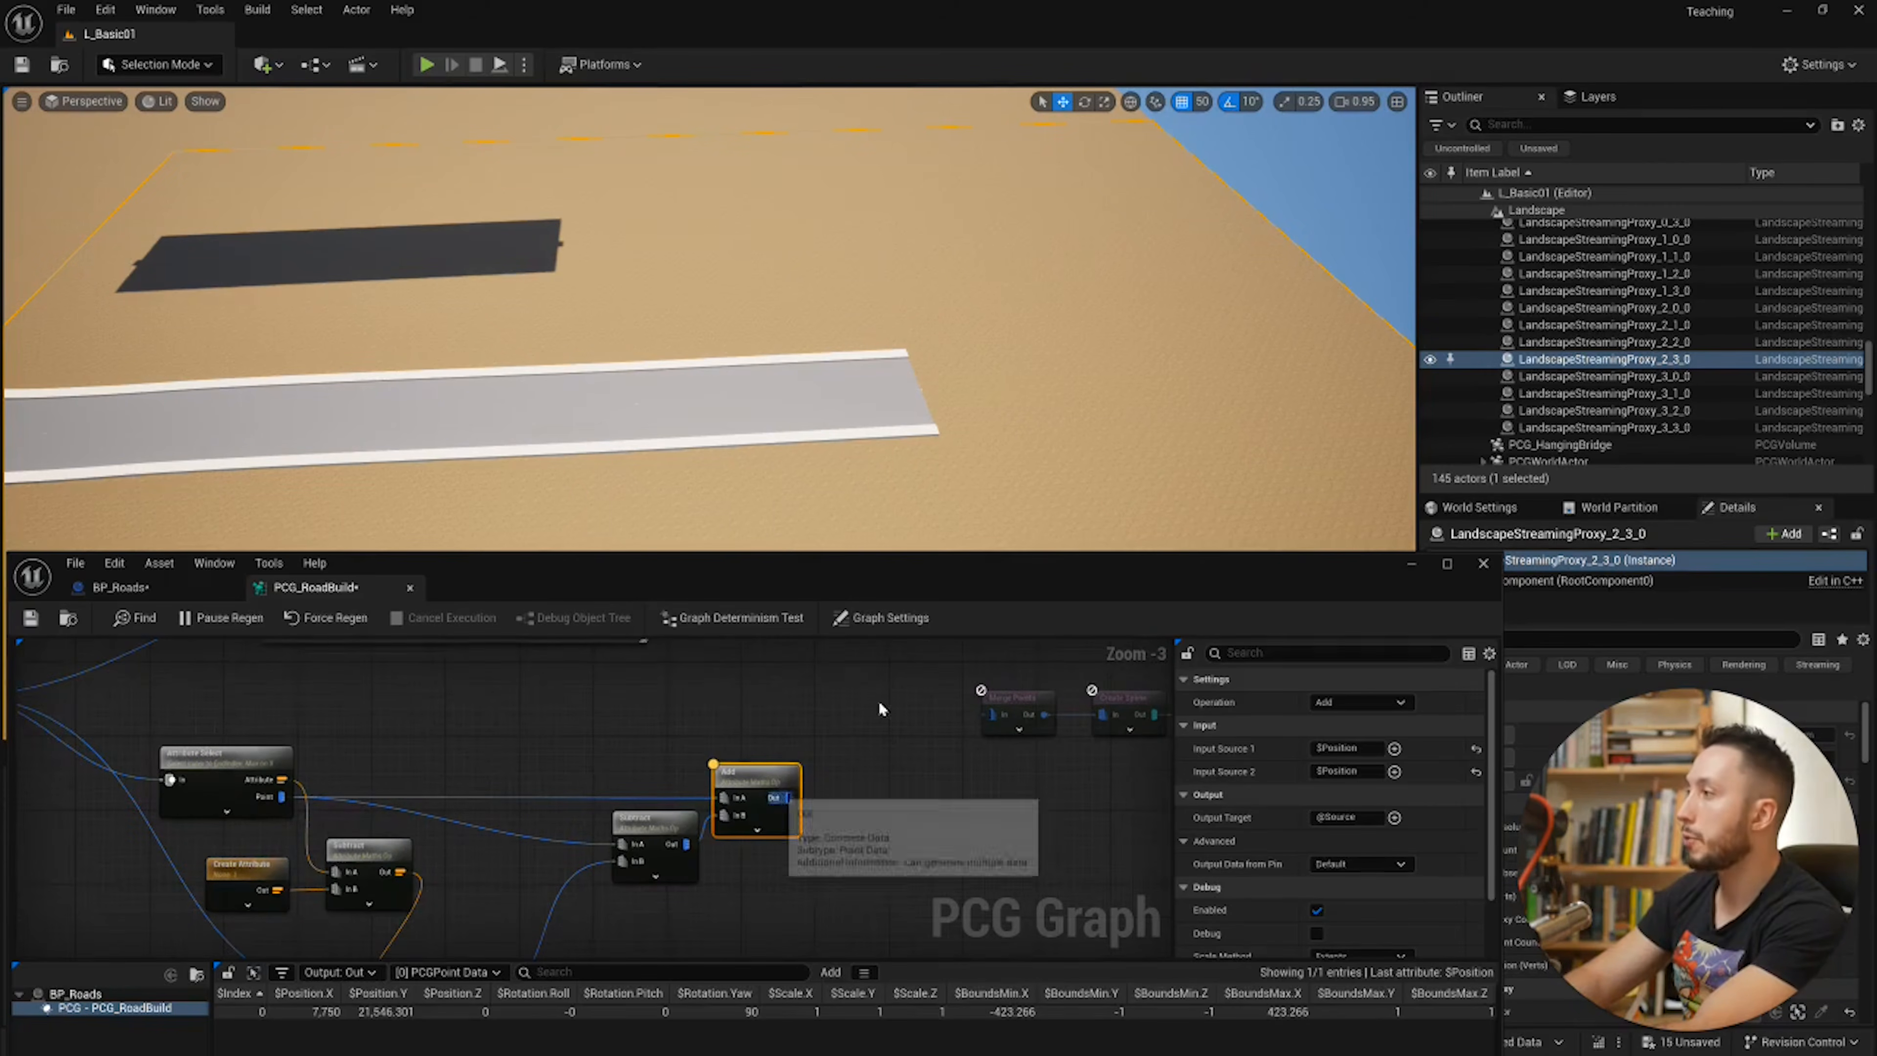
left_click_drag(281, 797, 788, 797)
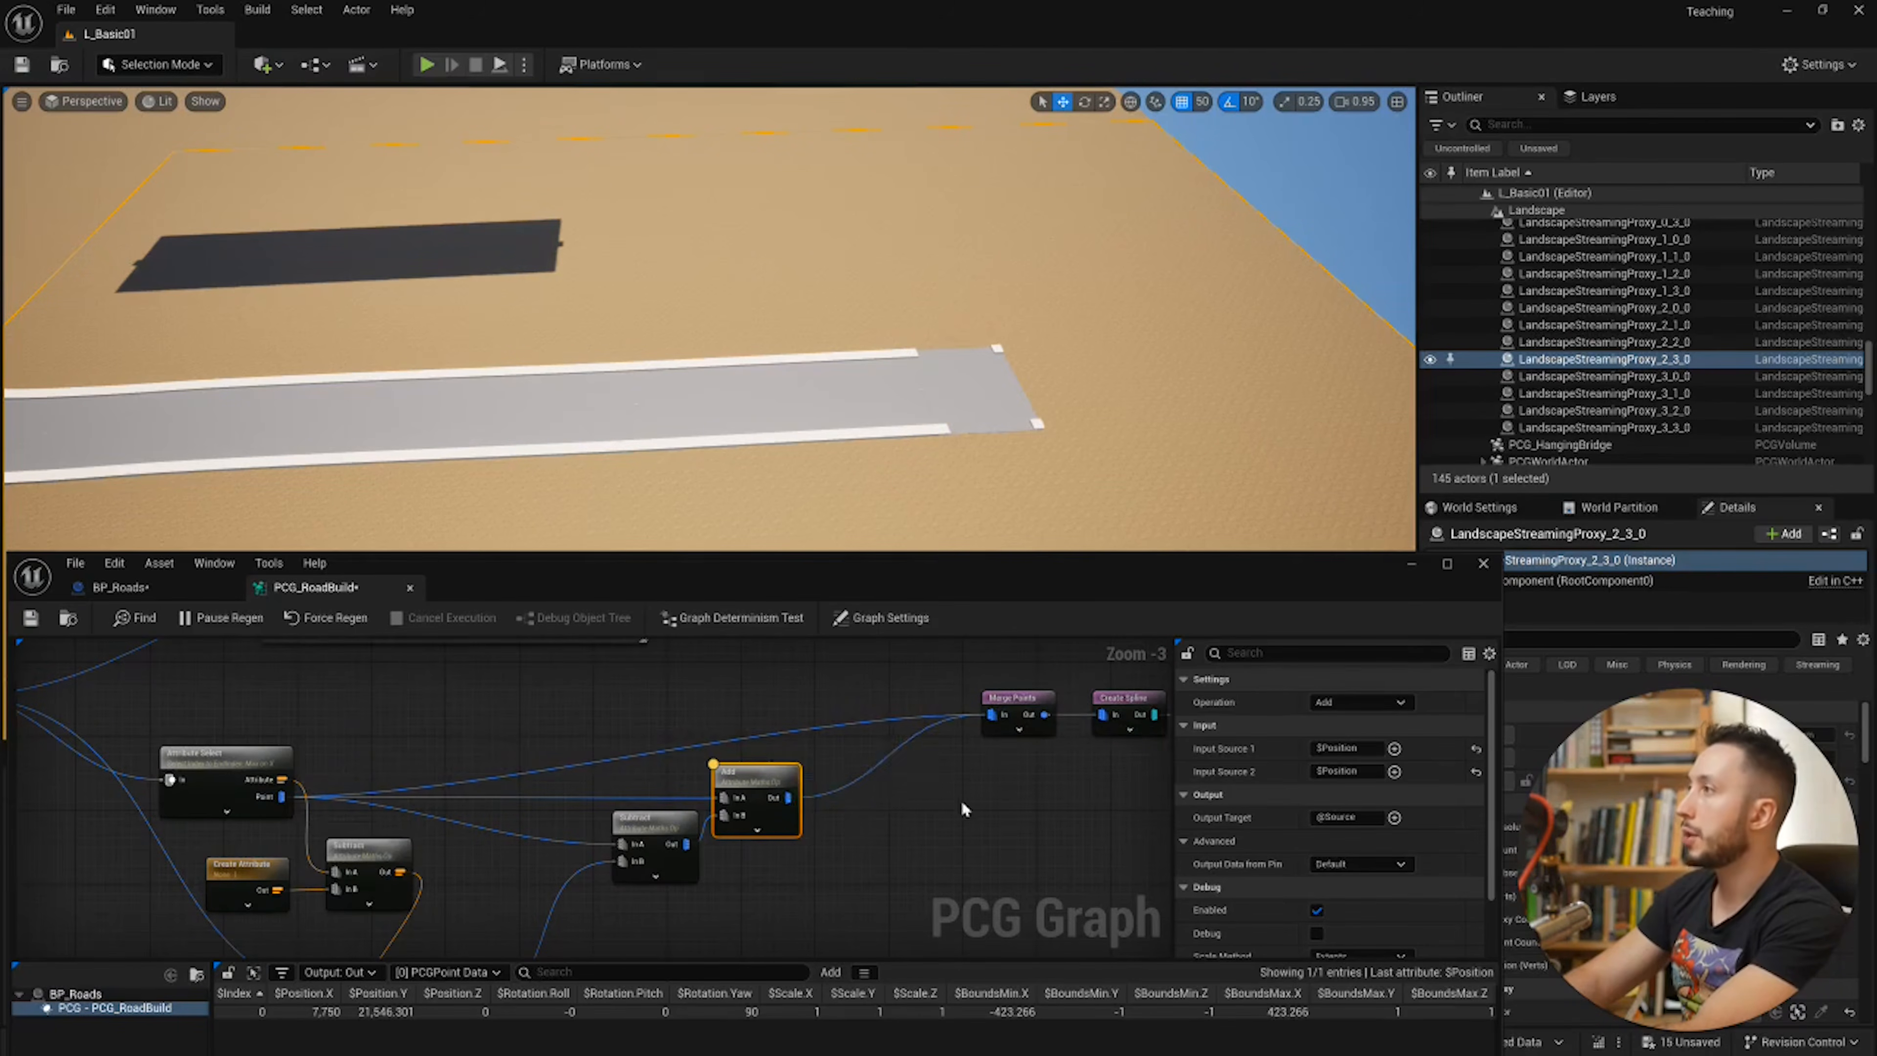
right_click_drag(992, 798, 755, 811)
left_click_drag(1054, 697, 783, 732)
left_click_drag(786, 727, 733, 743)
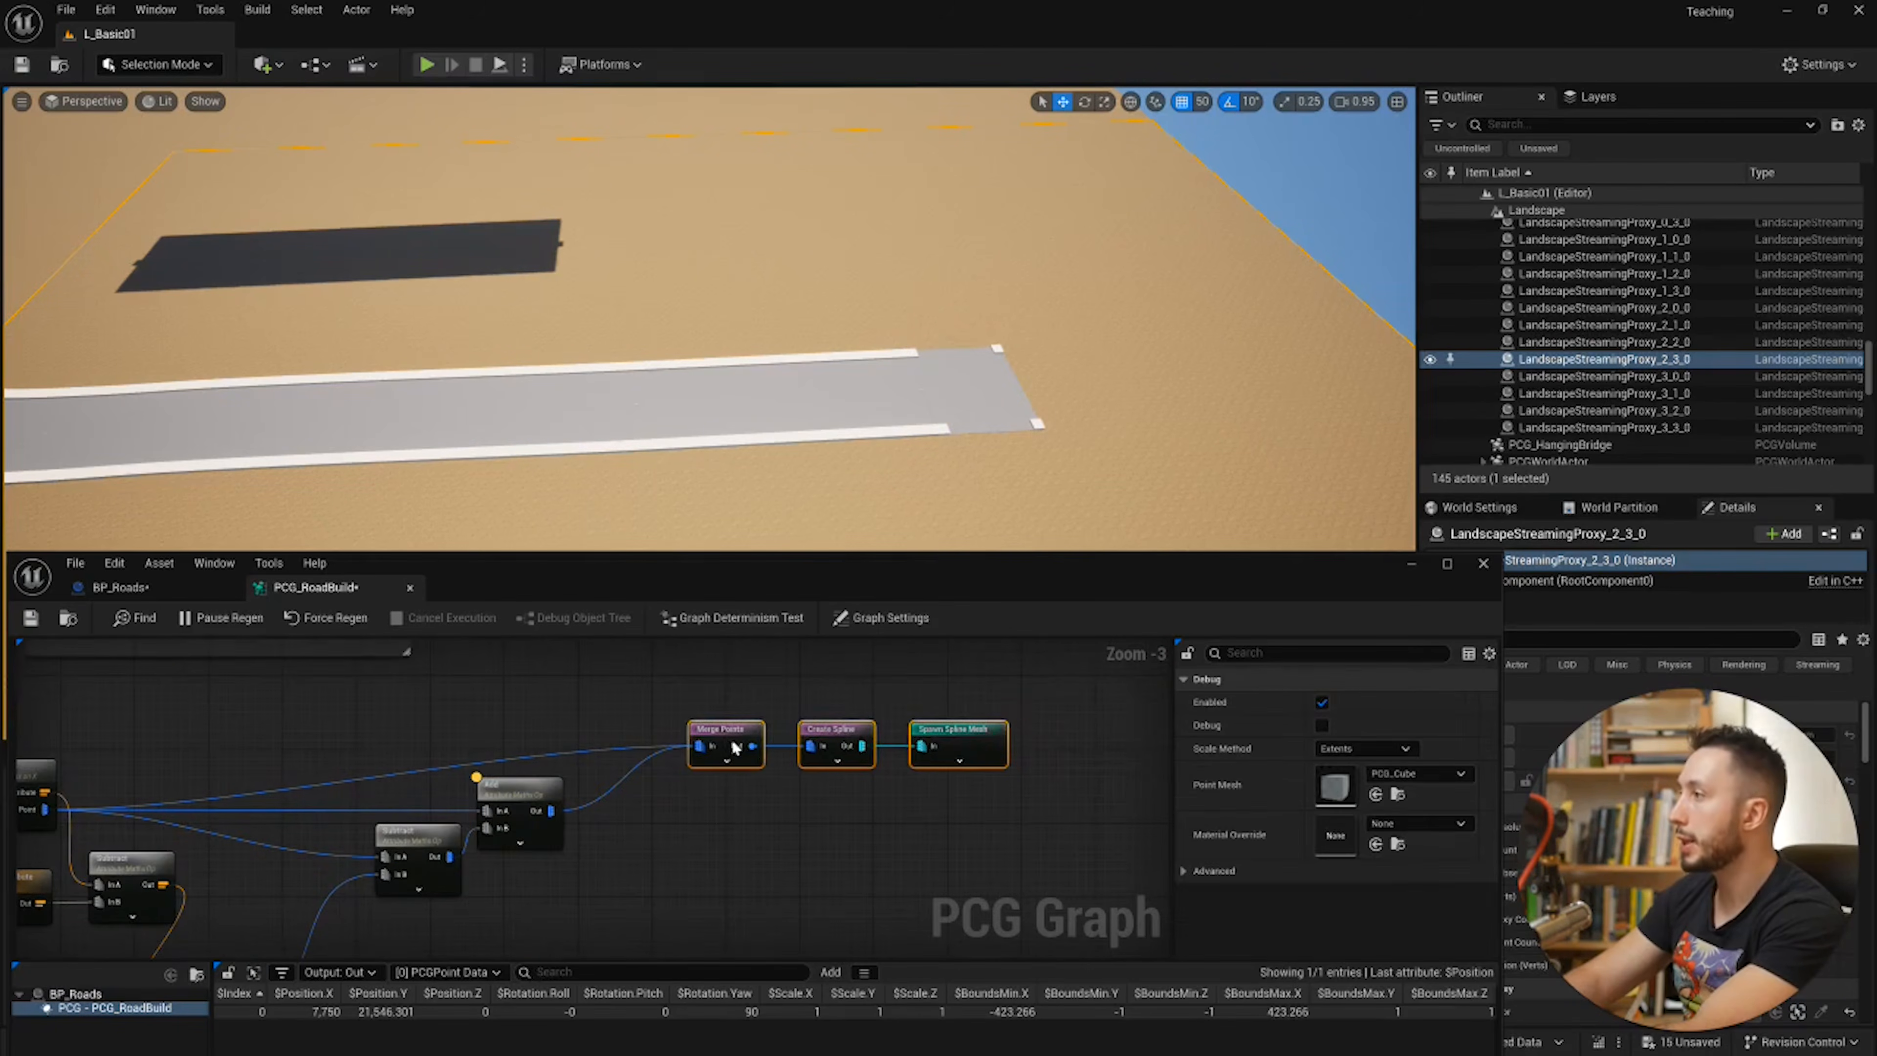
Step: Maximize the PCG_RoadBuild graph and insert a reroute point in the Spline Sampler-to-Attribute Filter wire, placed below Create Attribute
right_click_drag(928, 378, 918, 411)
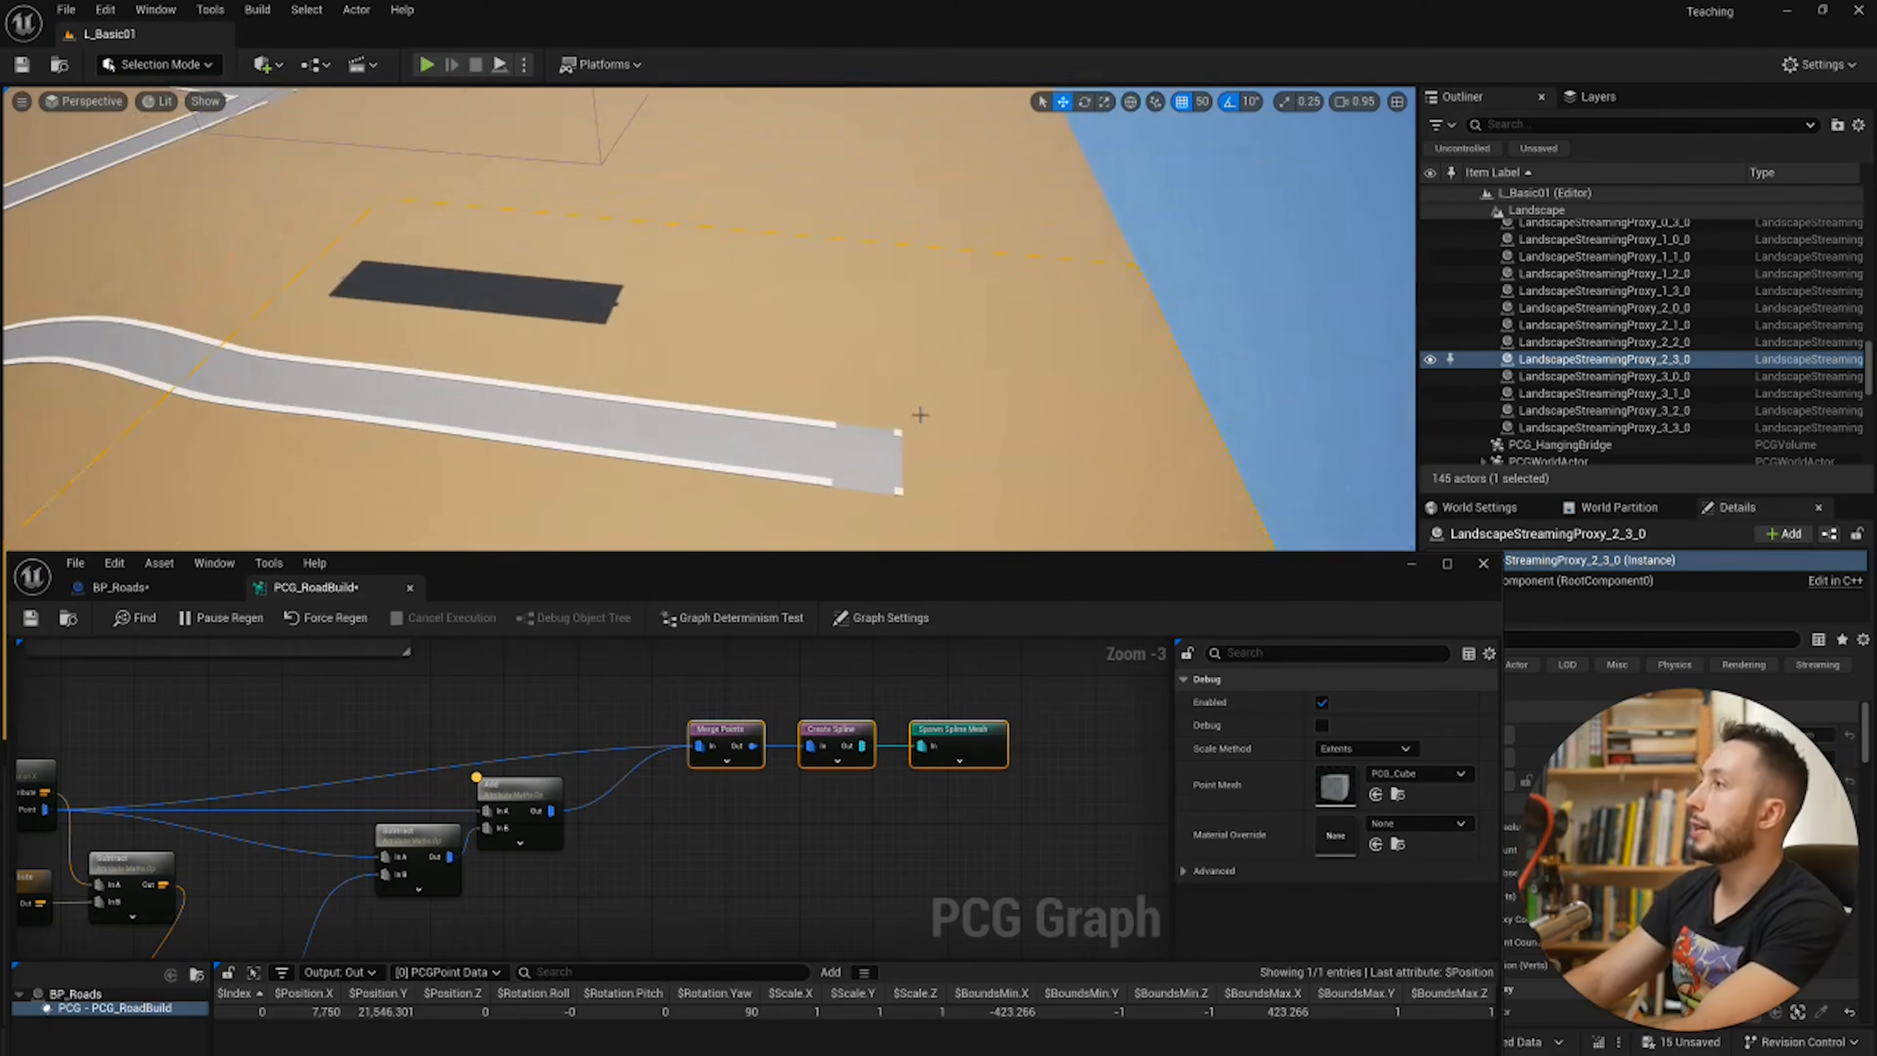
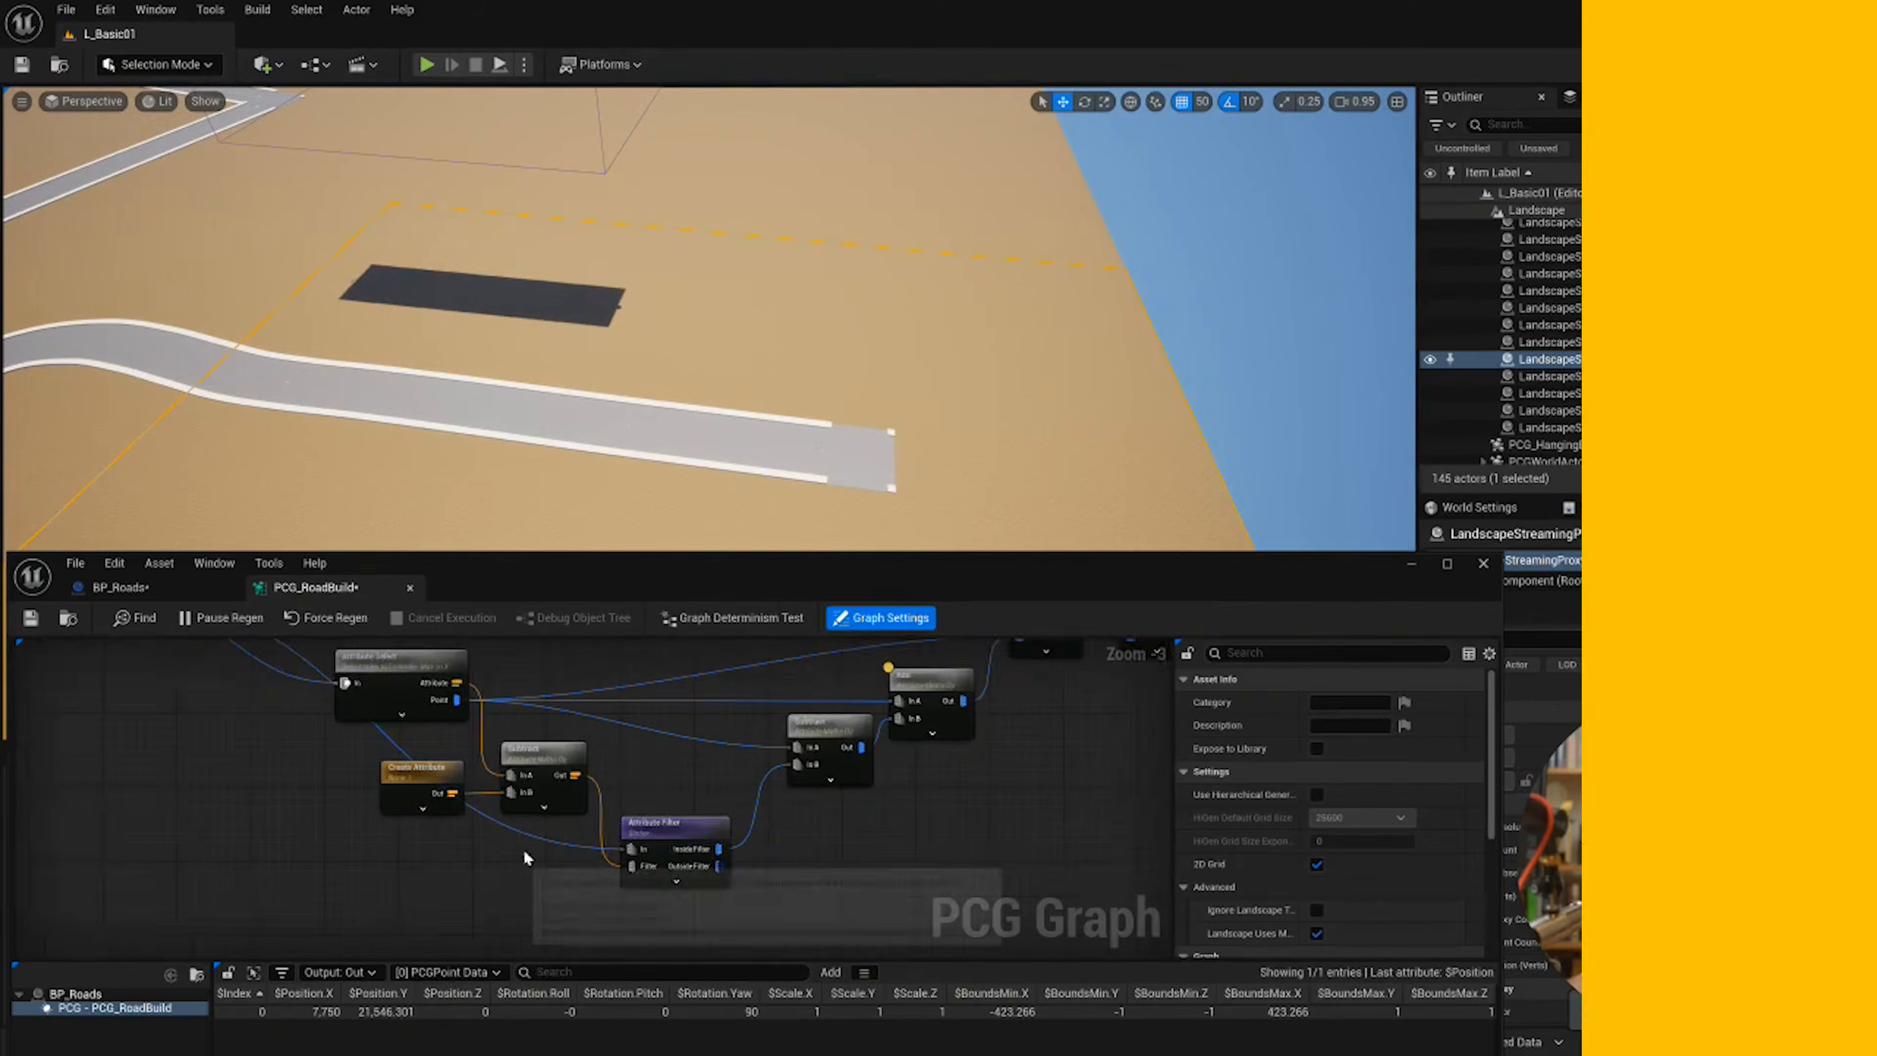
right_click_drag(628, 776, 631, 871)
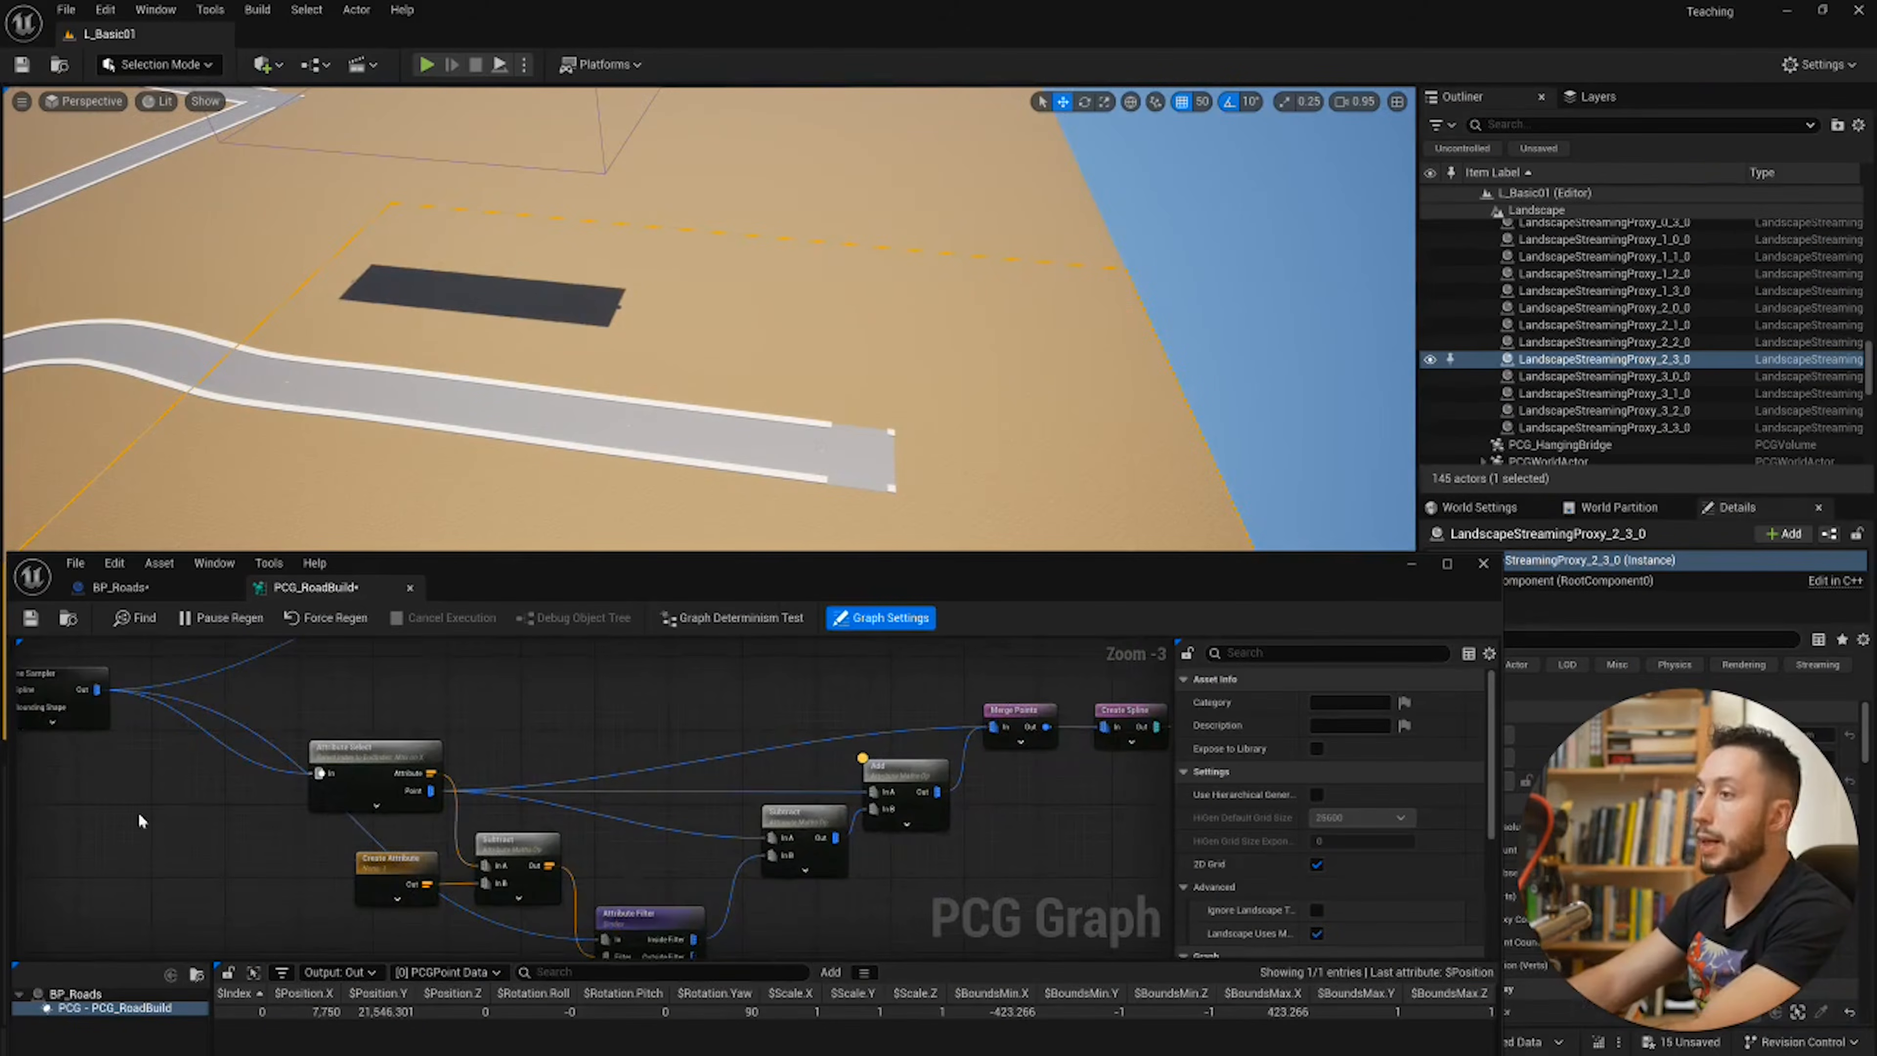
right_click_drag(140, 821, 341, 861)
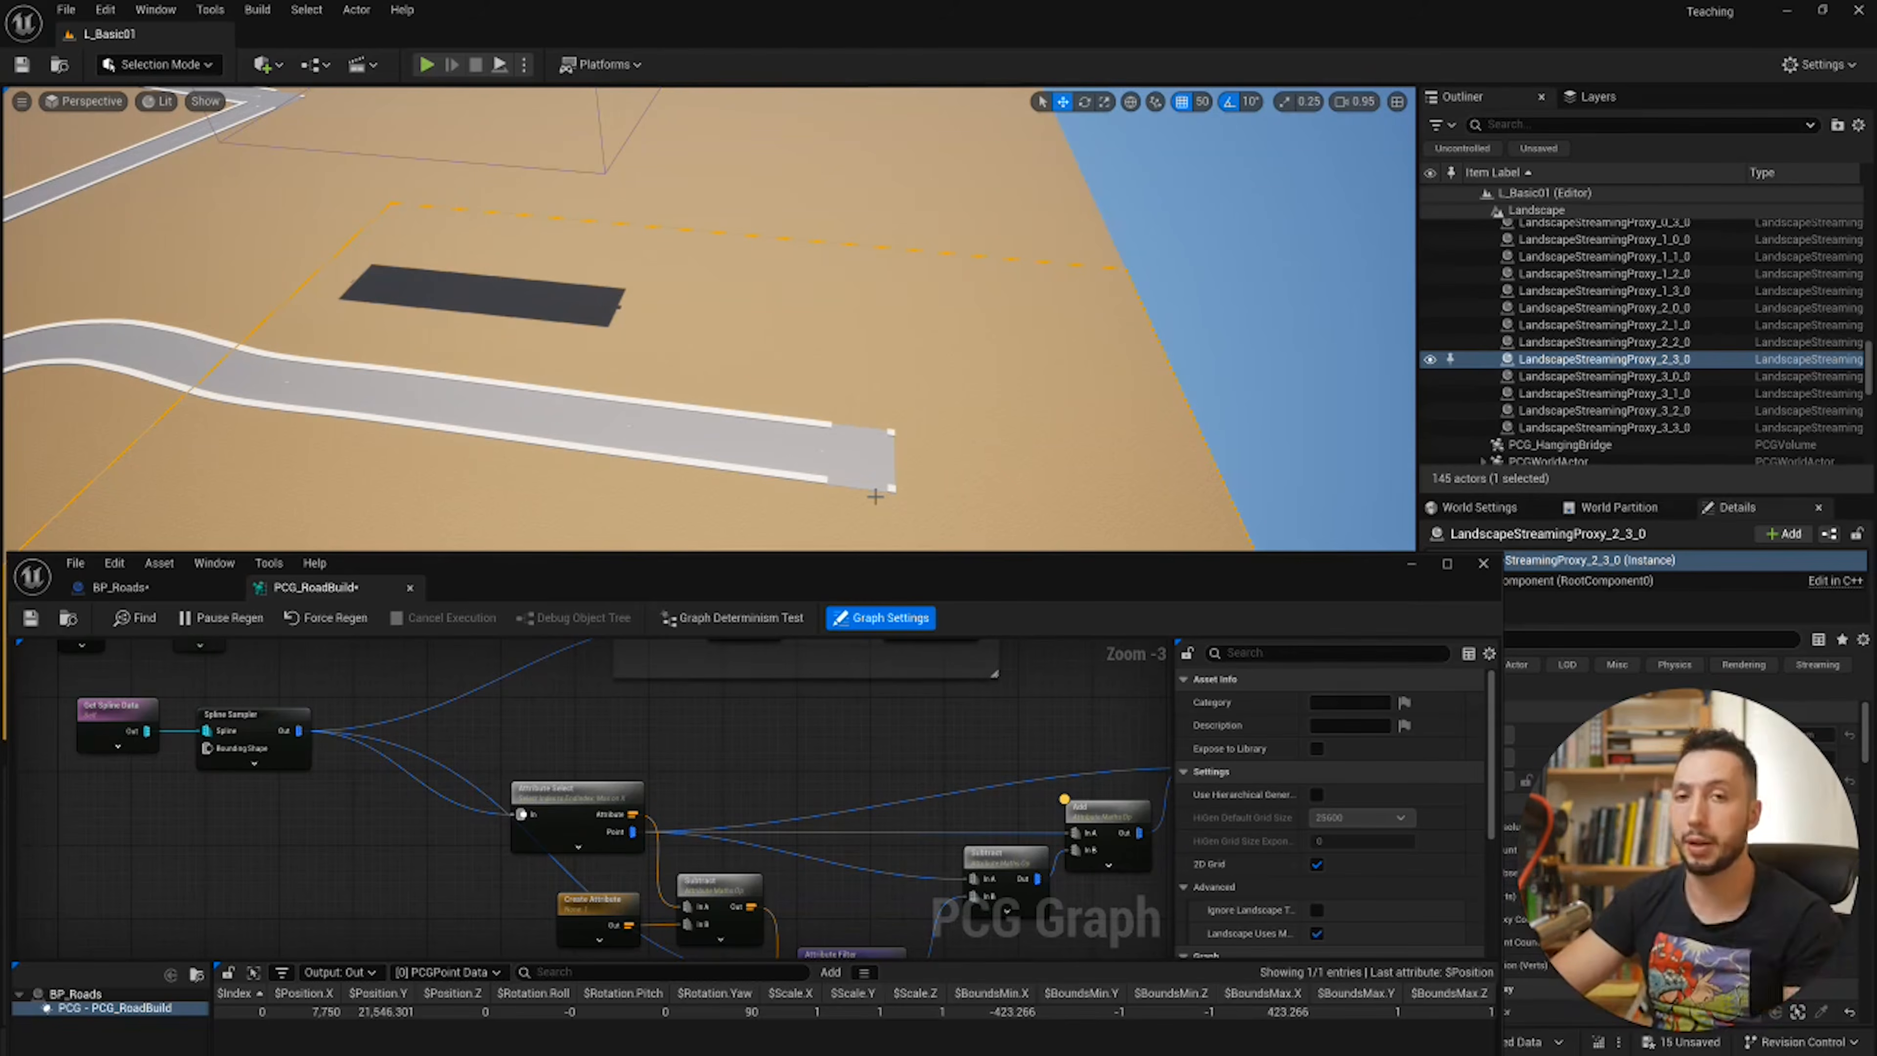
left_click(1447, 564)
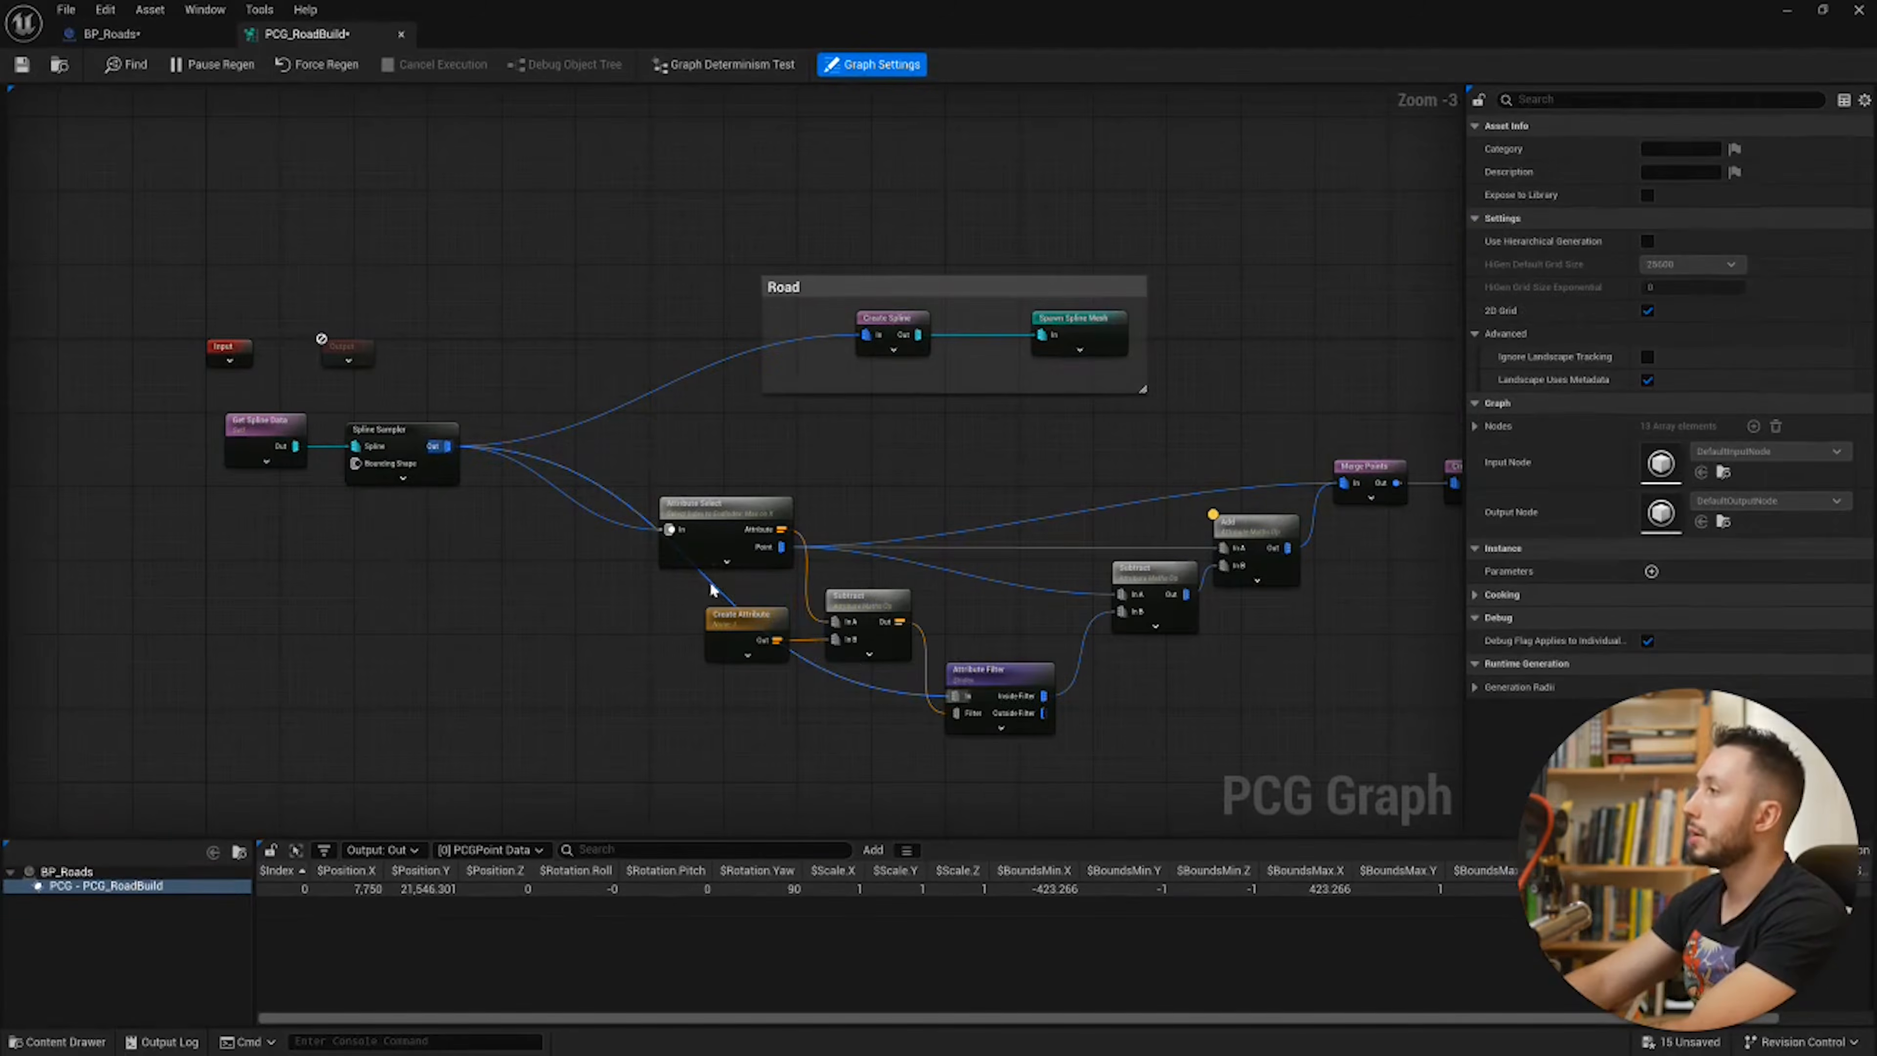
double_click(709, 581)
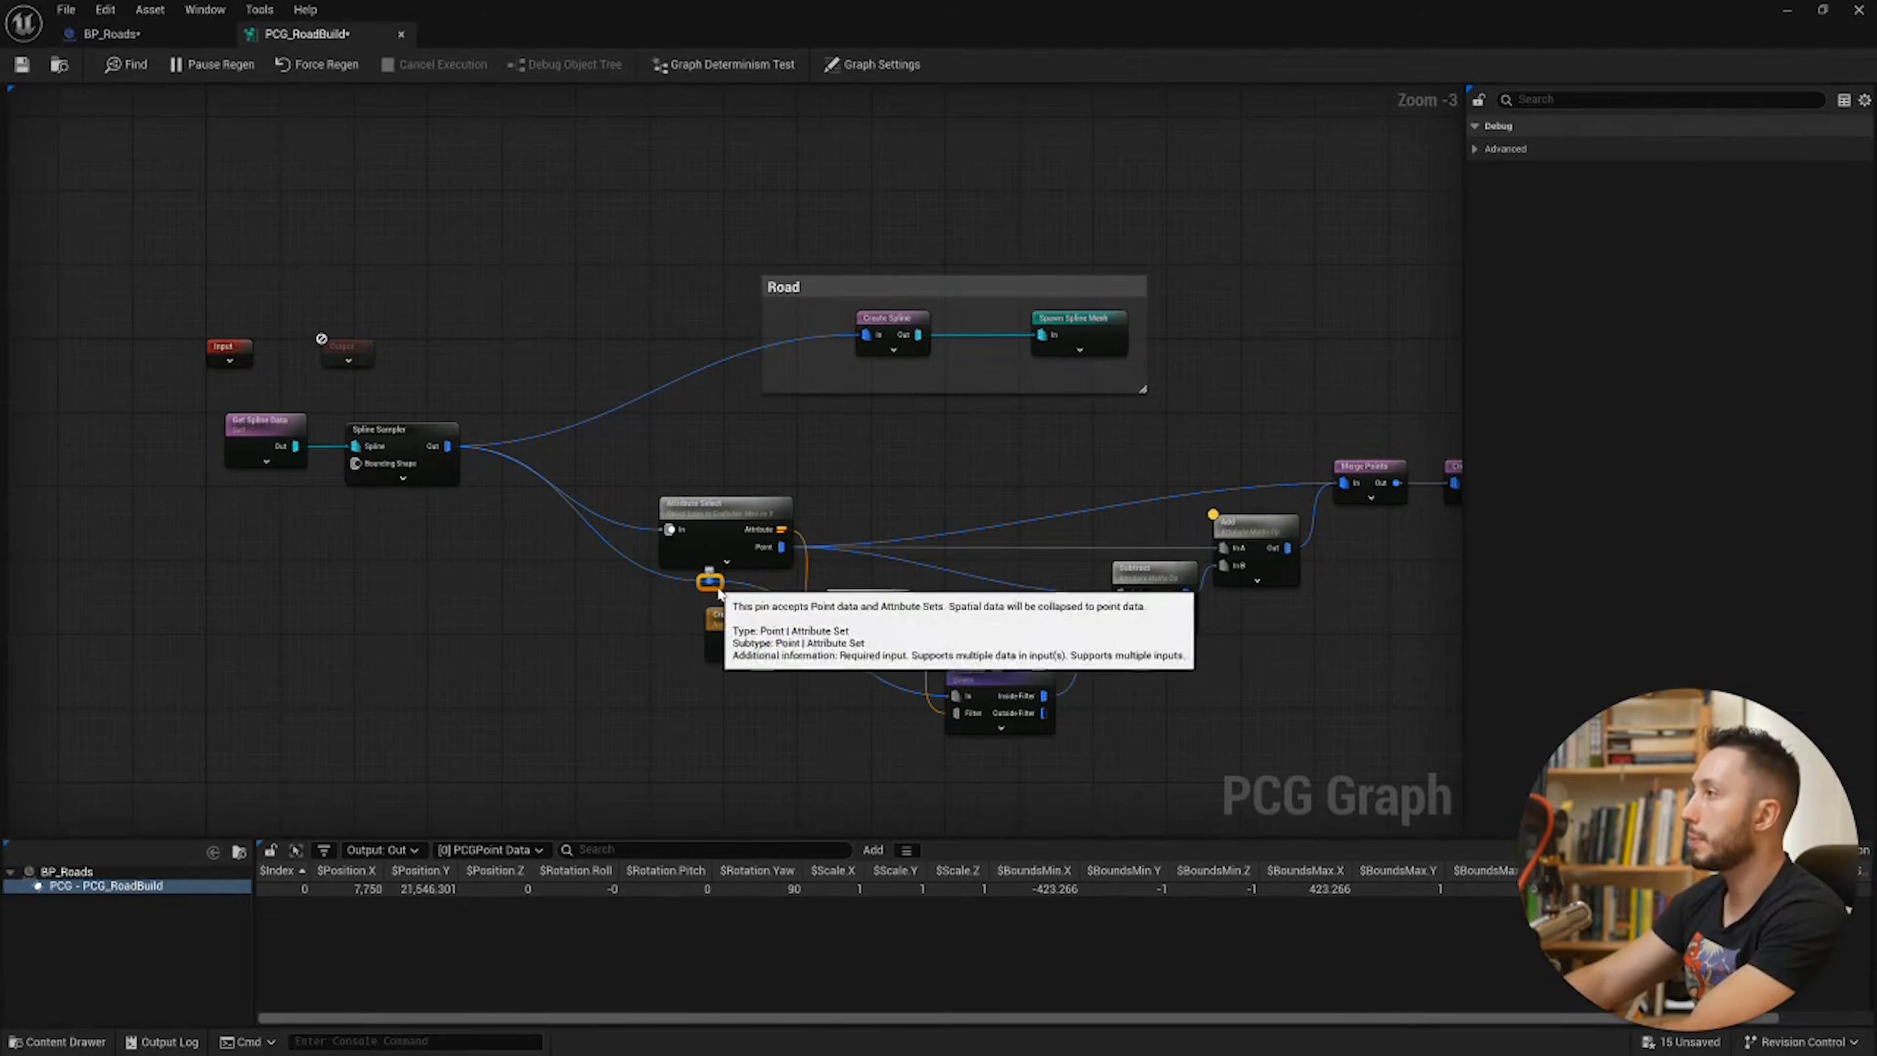
left_click_drag(711, 583, 674, 696)
right_click_drag(1194, 515, 1082, 531)
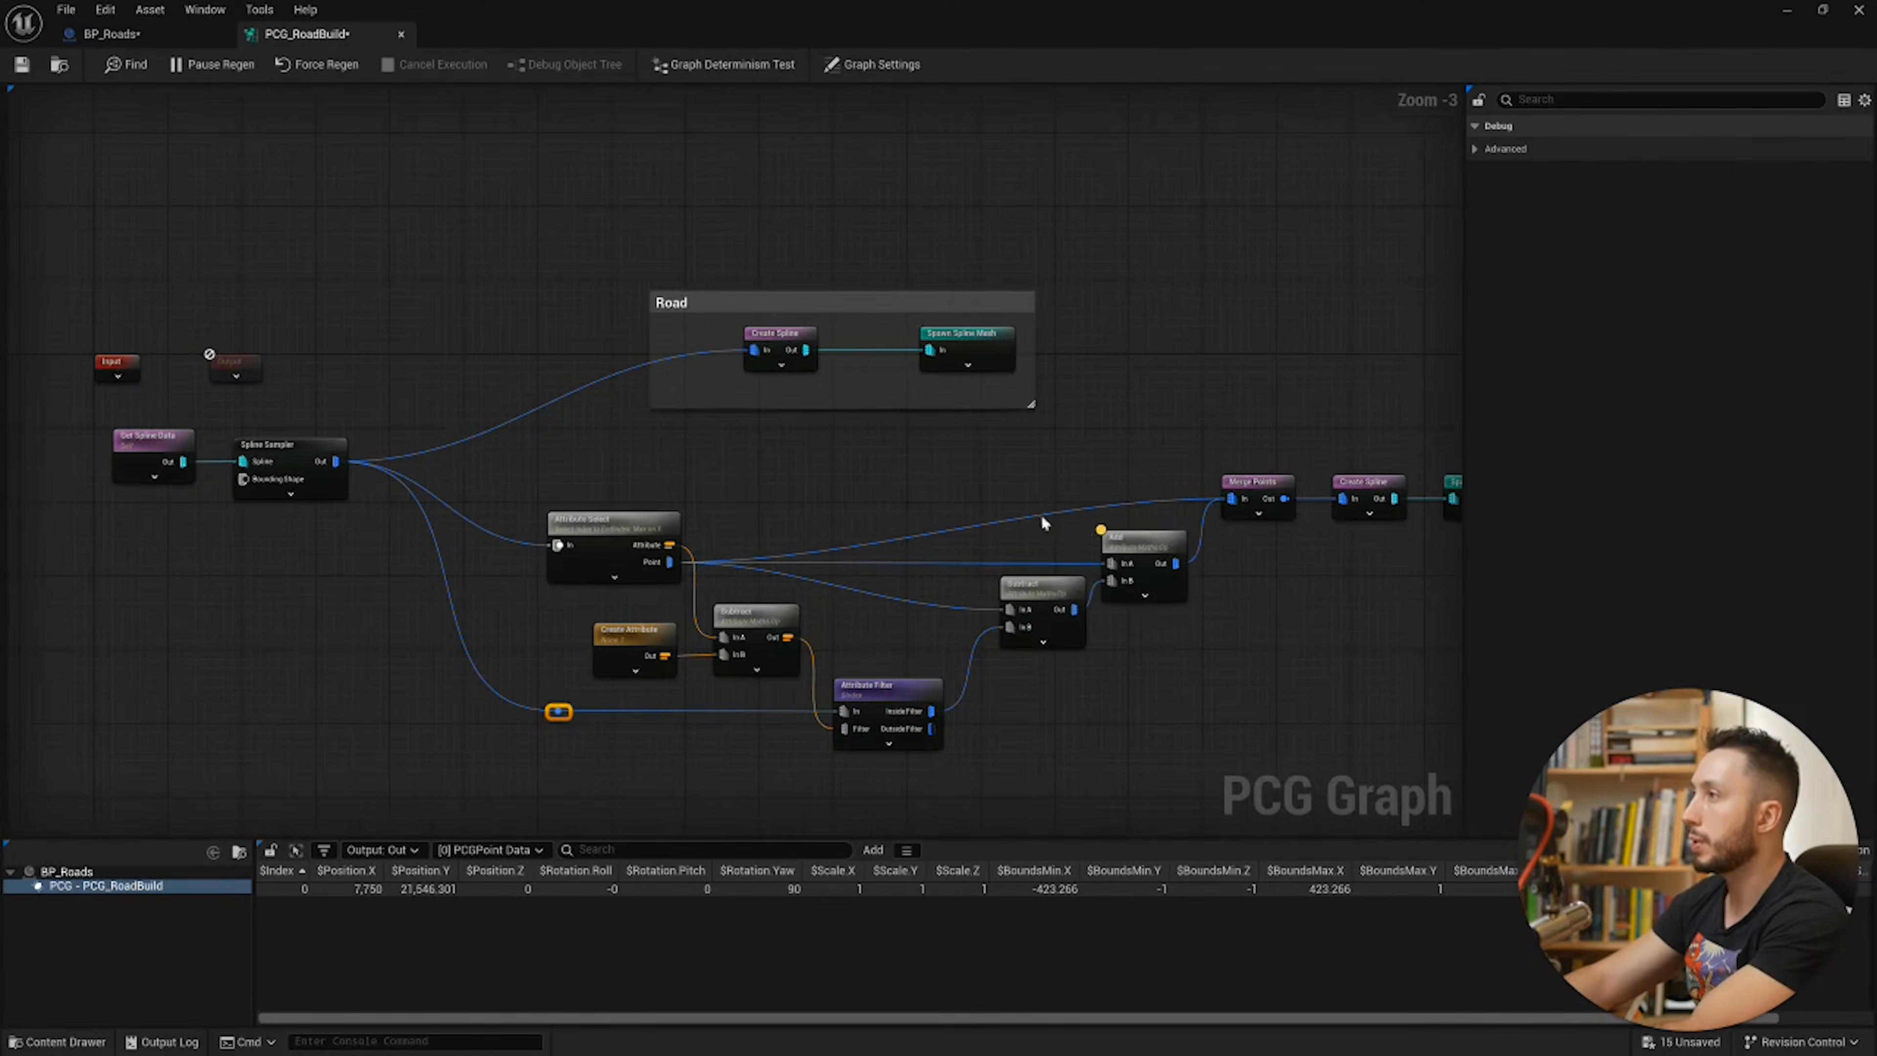
Step: Insert reroute points in the Attribute Select Point wires to Merge Points and to the second Subtract node, straightening both
double_click(1037, 518)
left_click_drag(1036, 514, 857, 513)
right_click_drag(1080, 559, 789, 539)
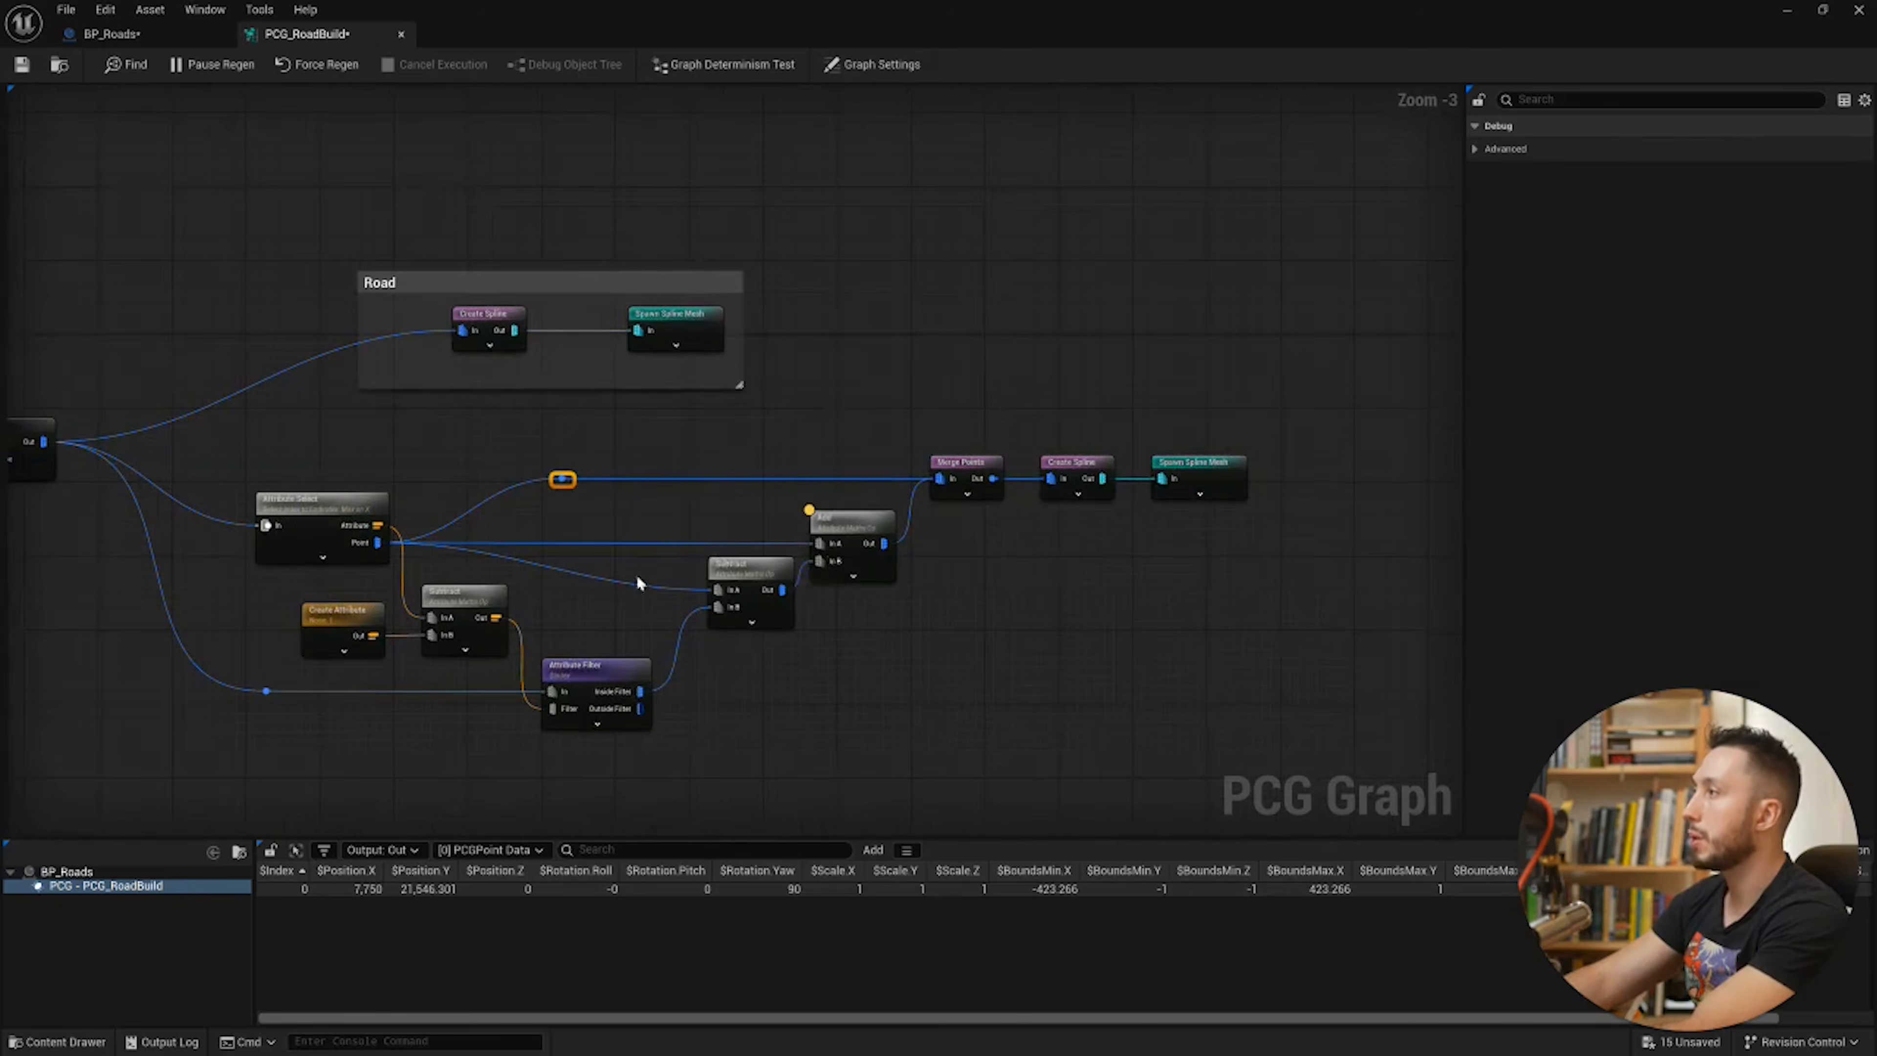
double_click(619, 543)
left_click_drag(619, 544, 718, 590)
scroll(648, 521, "up", 3)
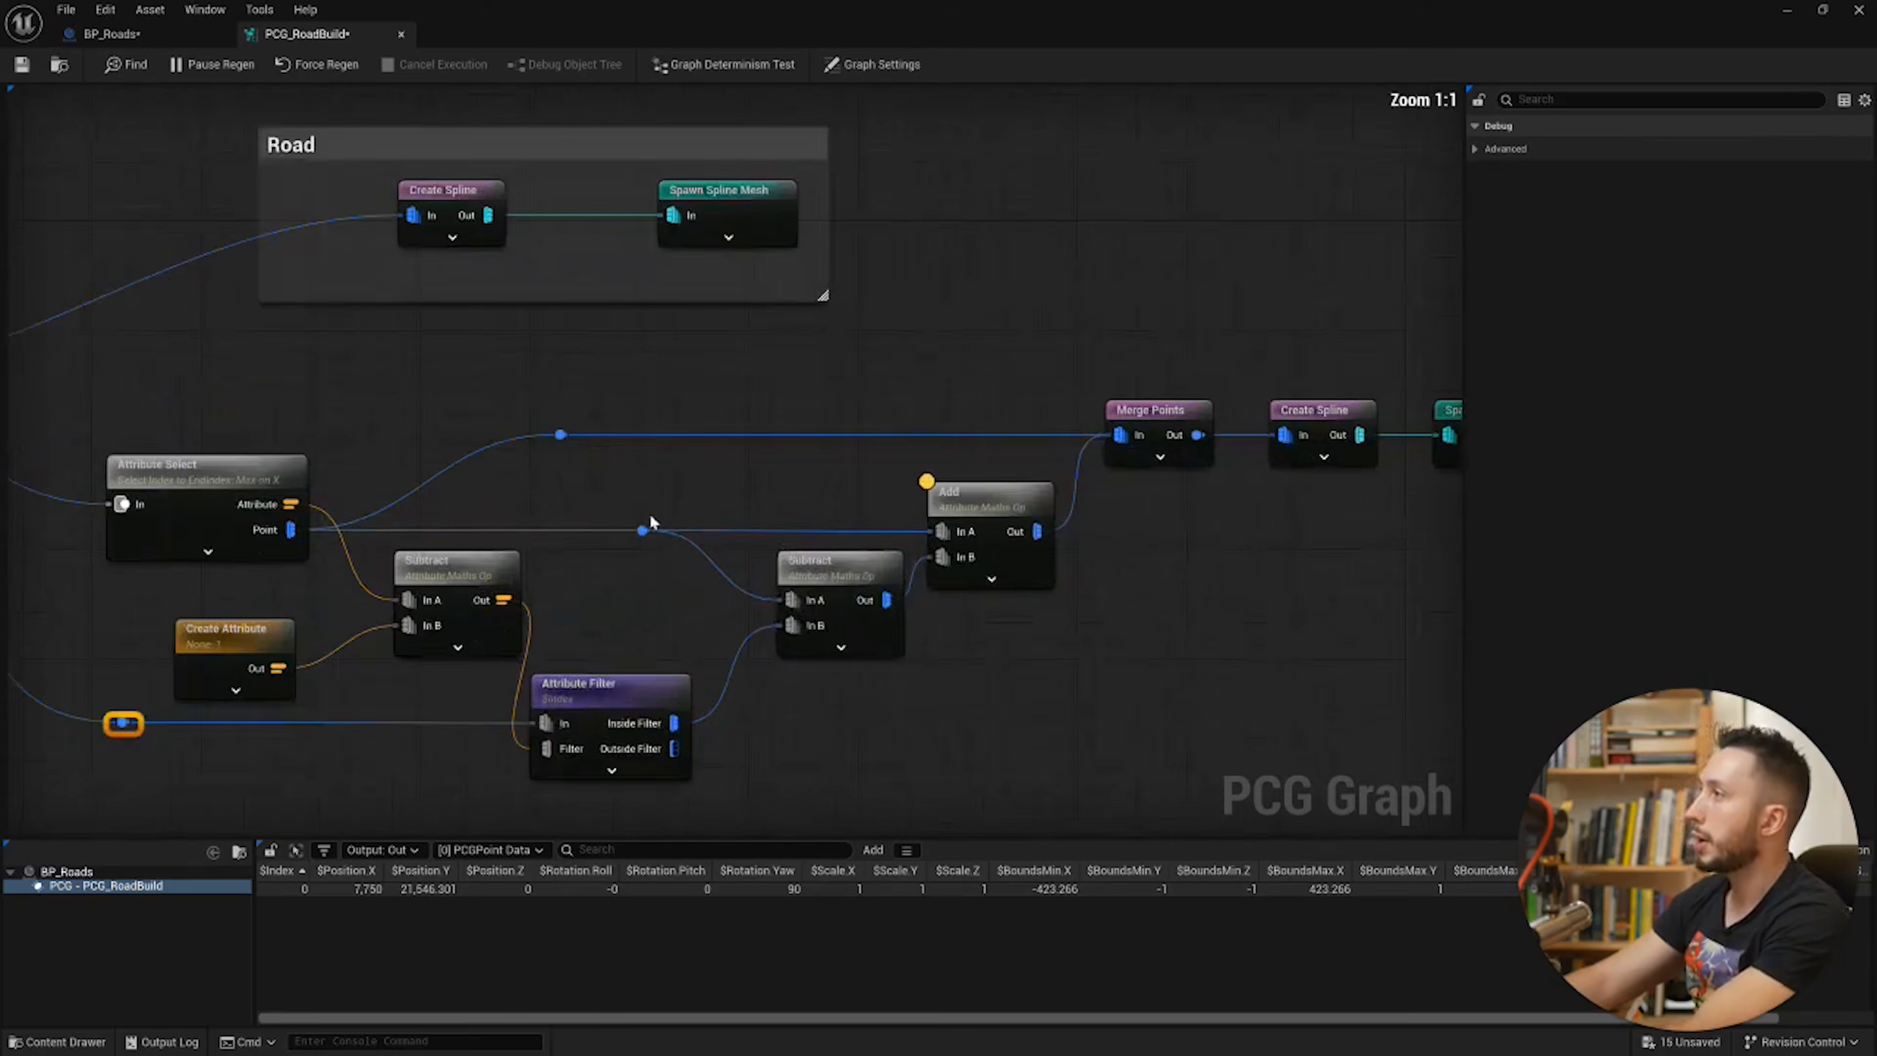
Step: Review the settings of Attribute Select, both Subtract nodes, Attribute Filter and the final Spawn Spline Mesh, and check the road end in the level
right_click_drag(648, 520, 728, 467)
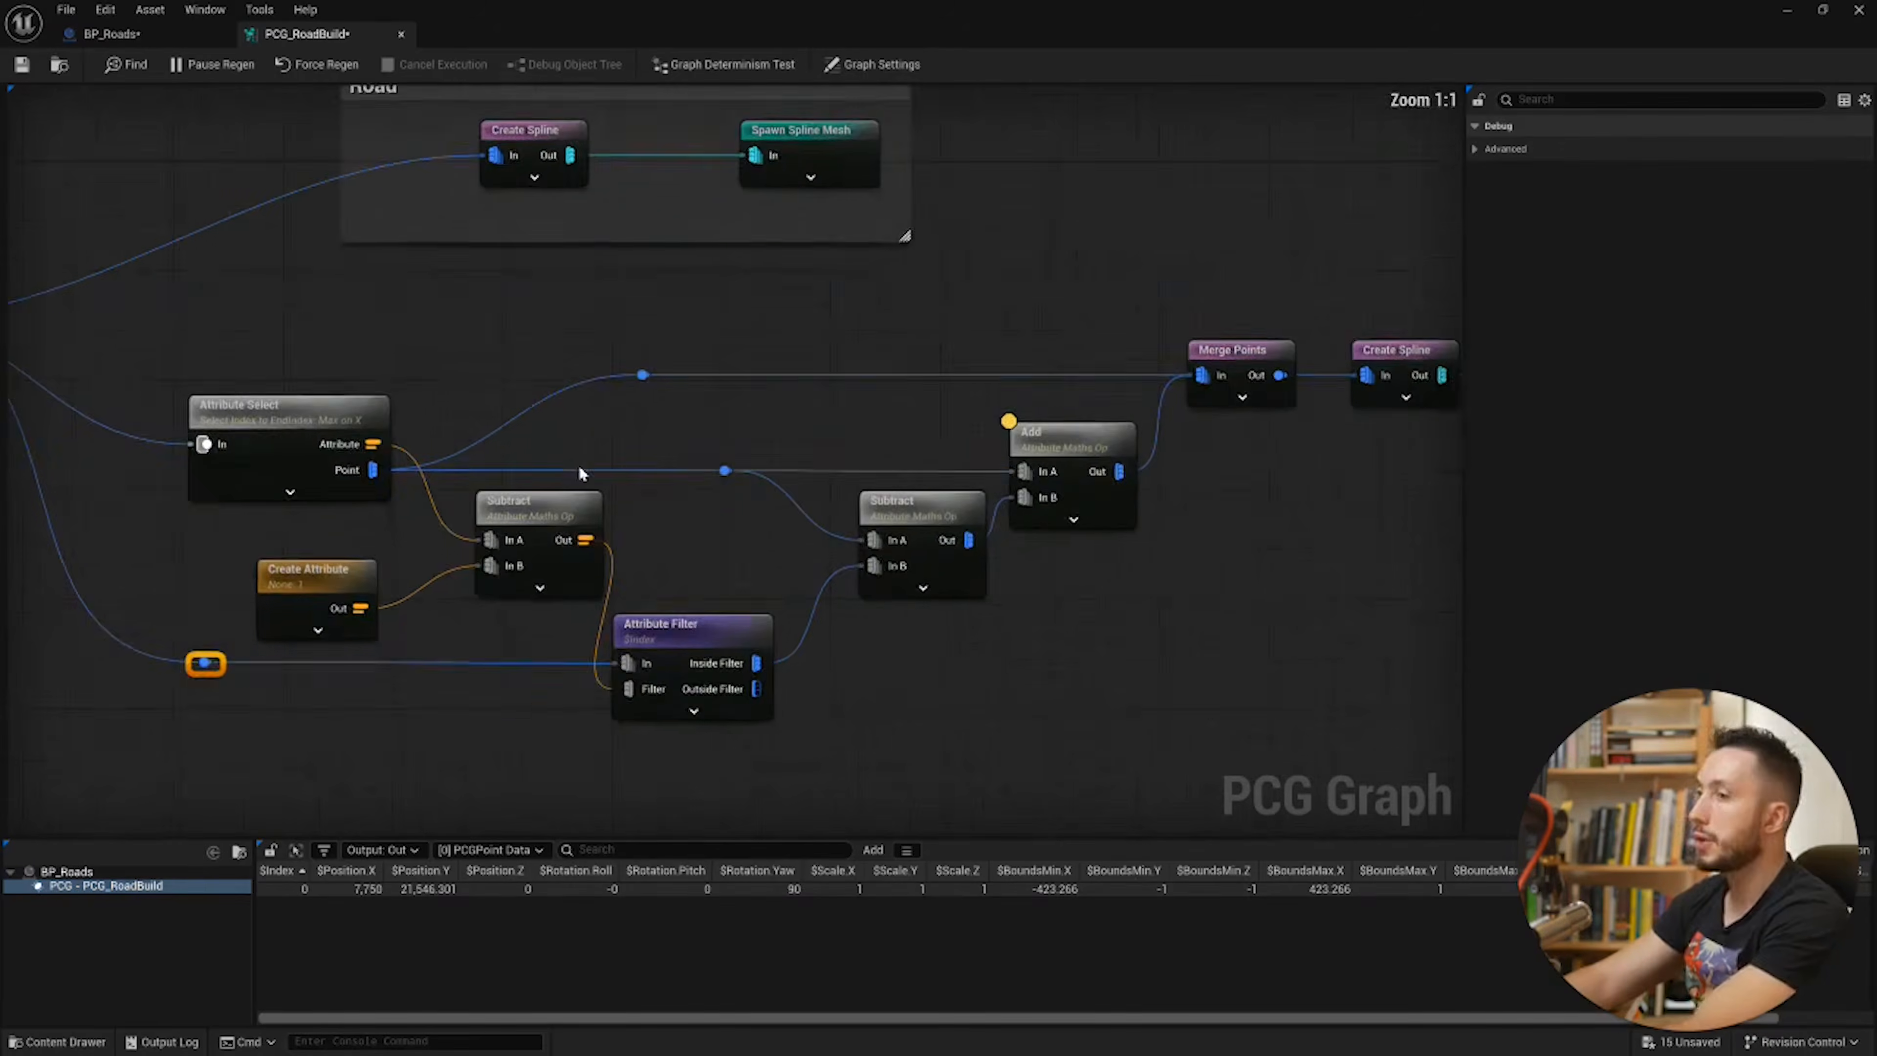
right_click_drag(570, 546, 803, 556)
left_click(789, 544)
left_click(603, 414)
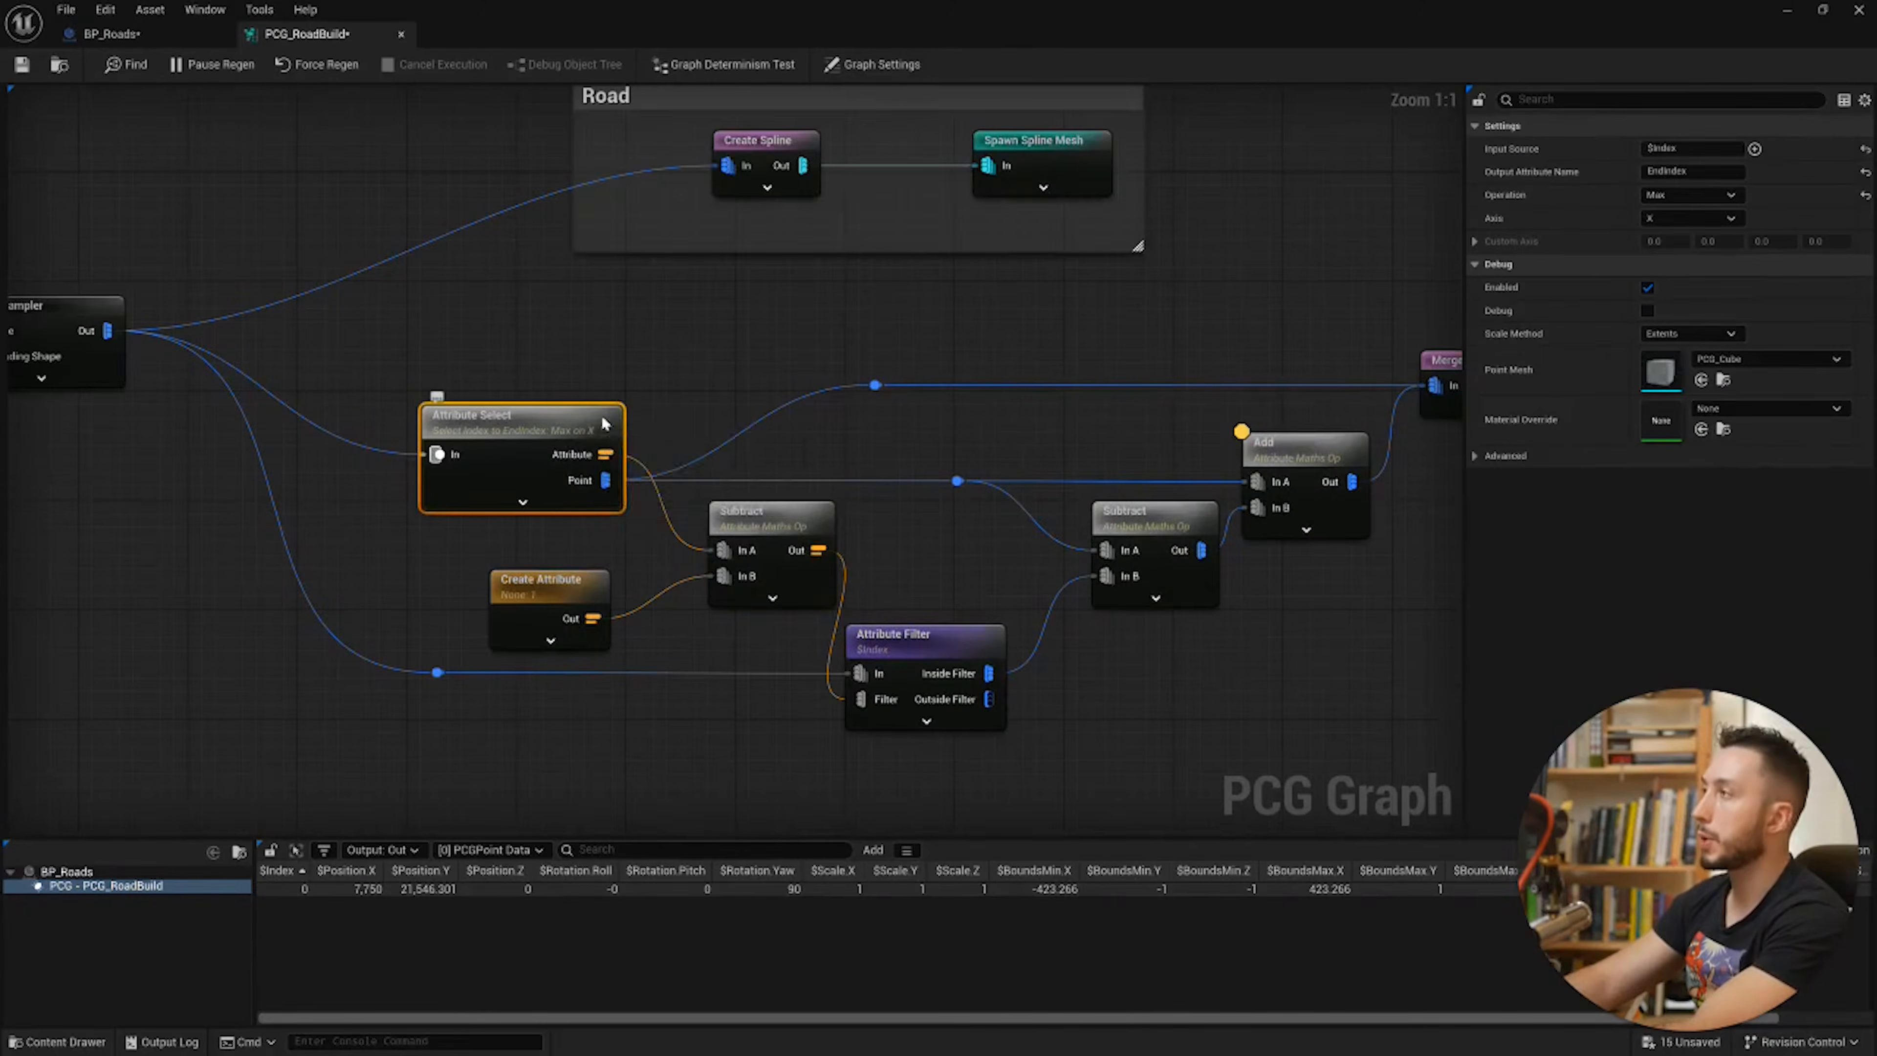
left_click(766, 534)
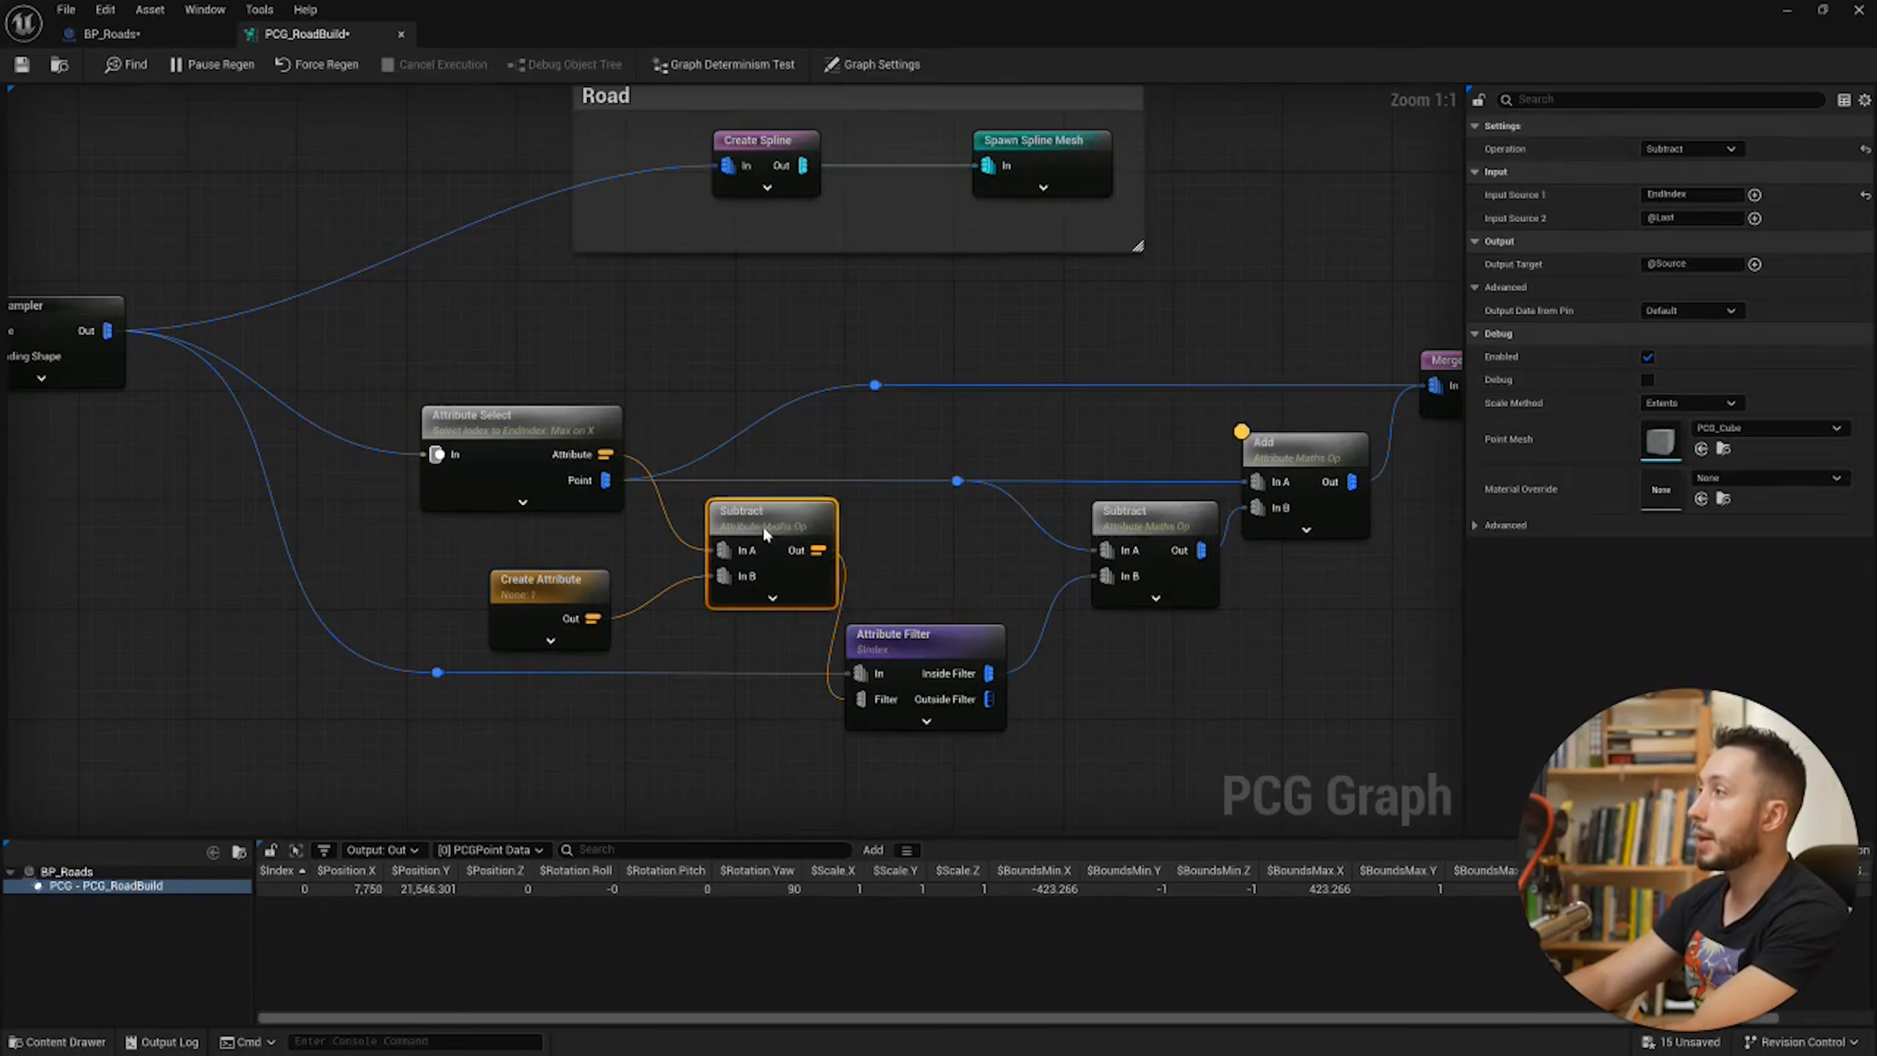
left_click(897, 647)
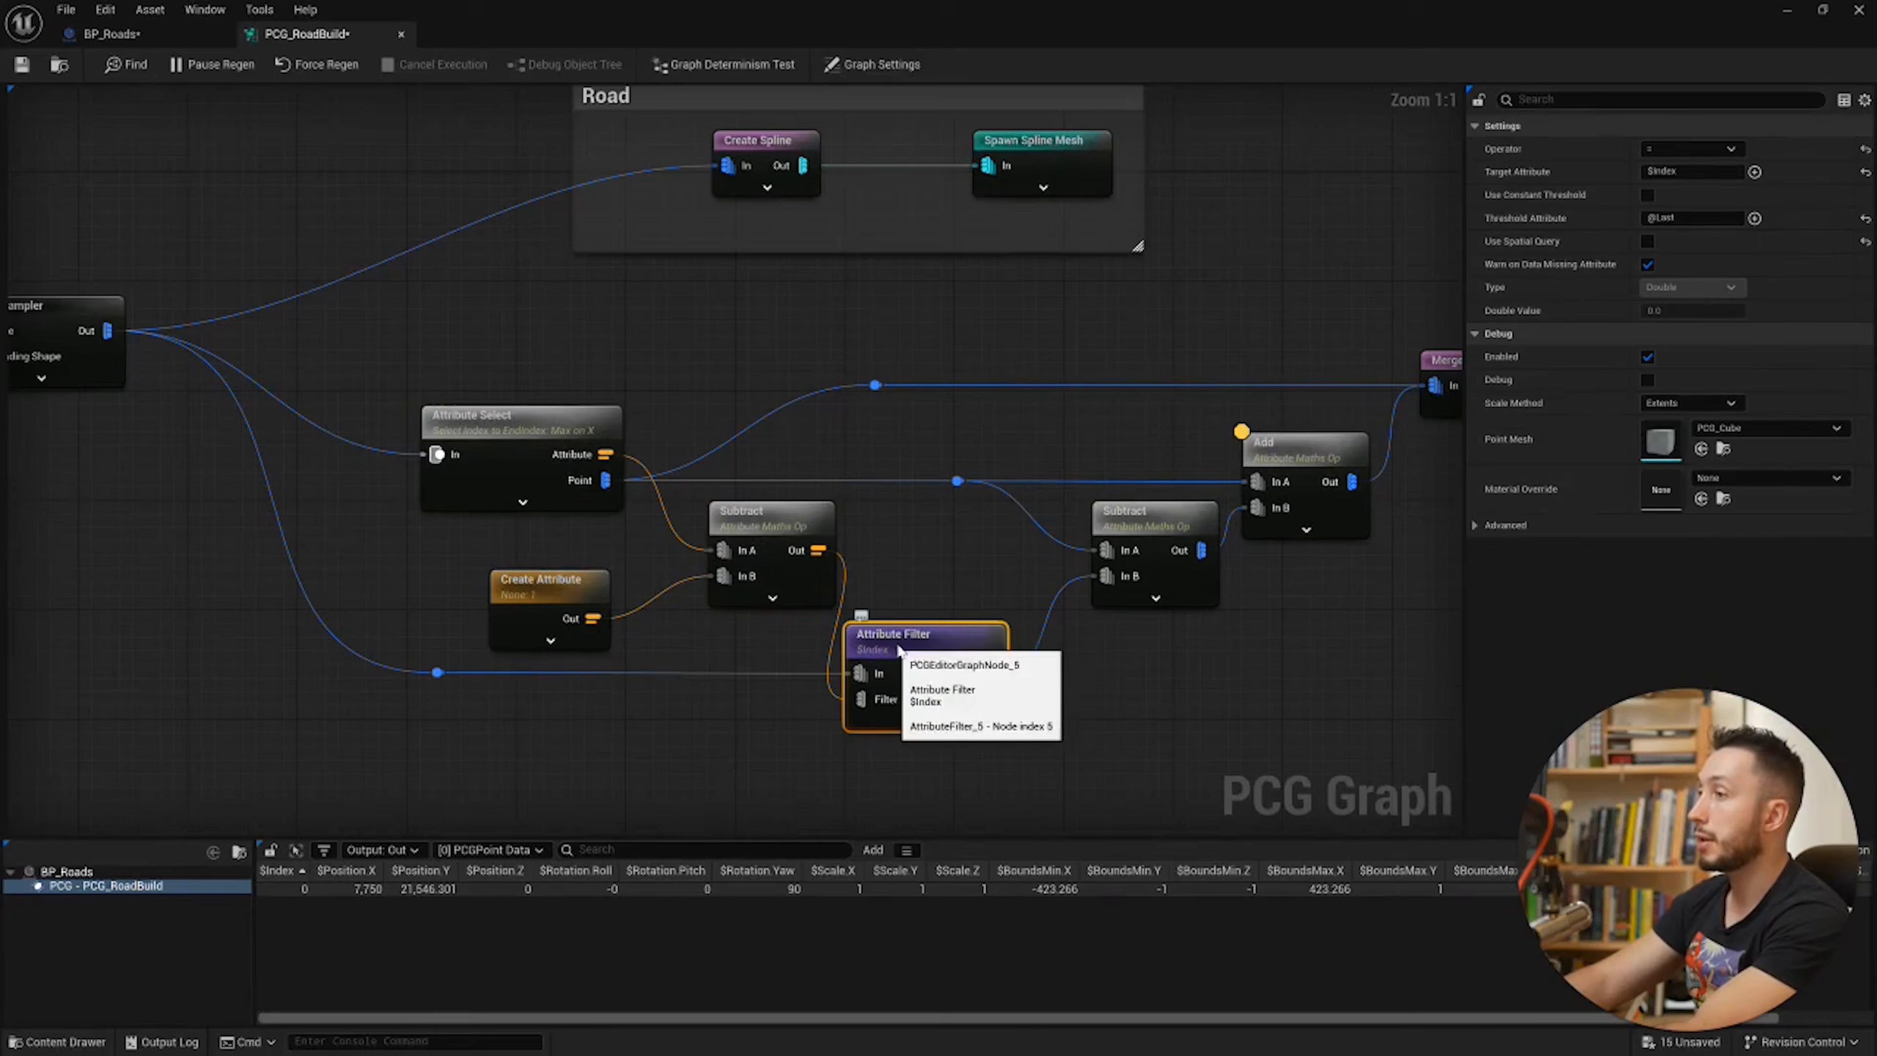
left_click(1167, 510)
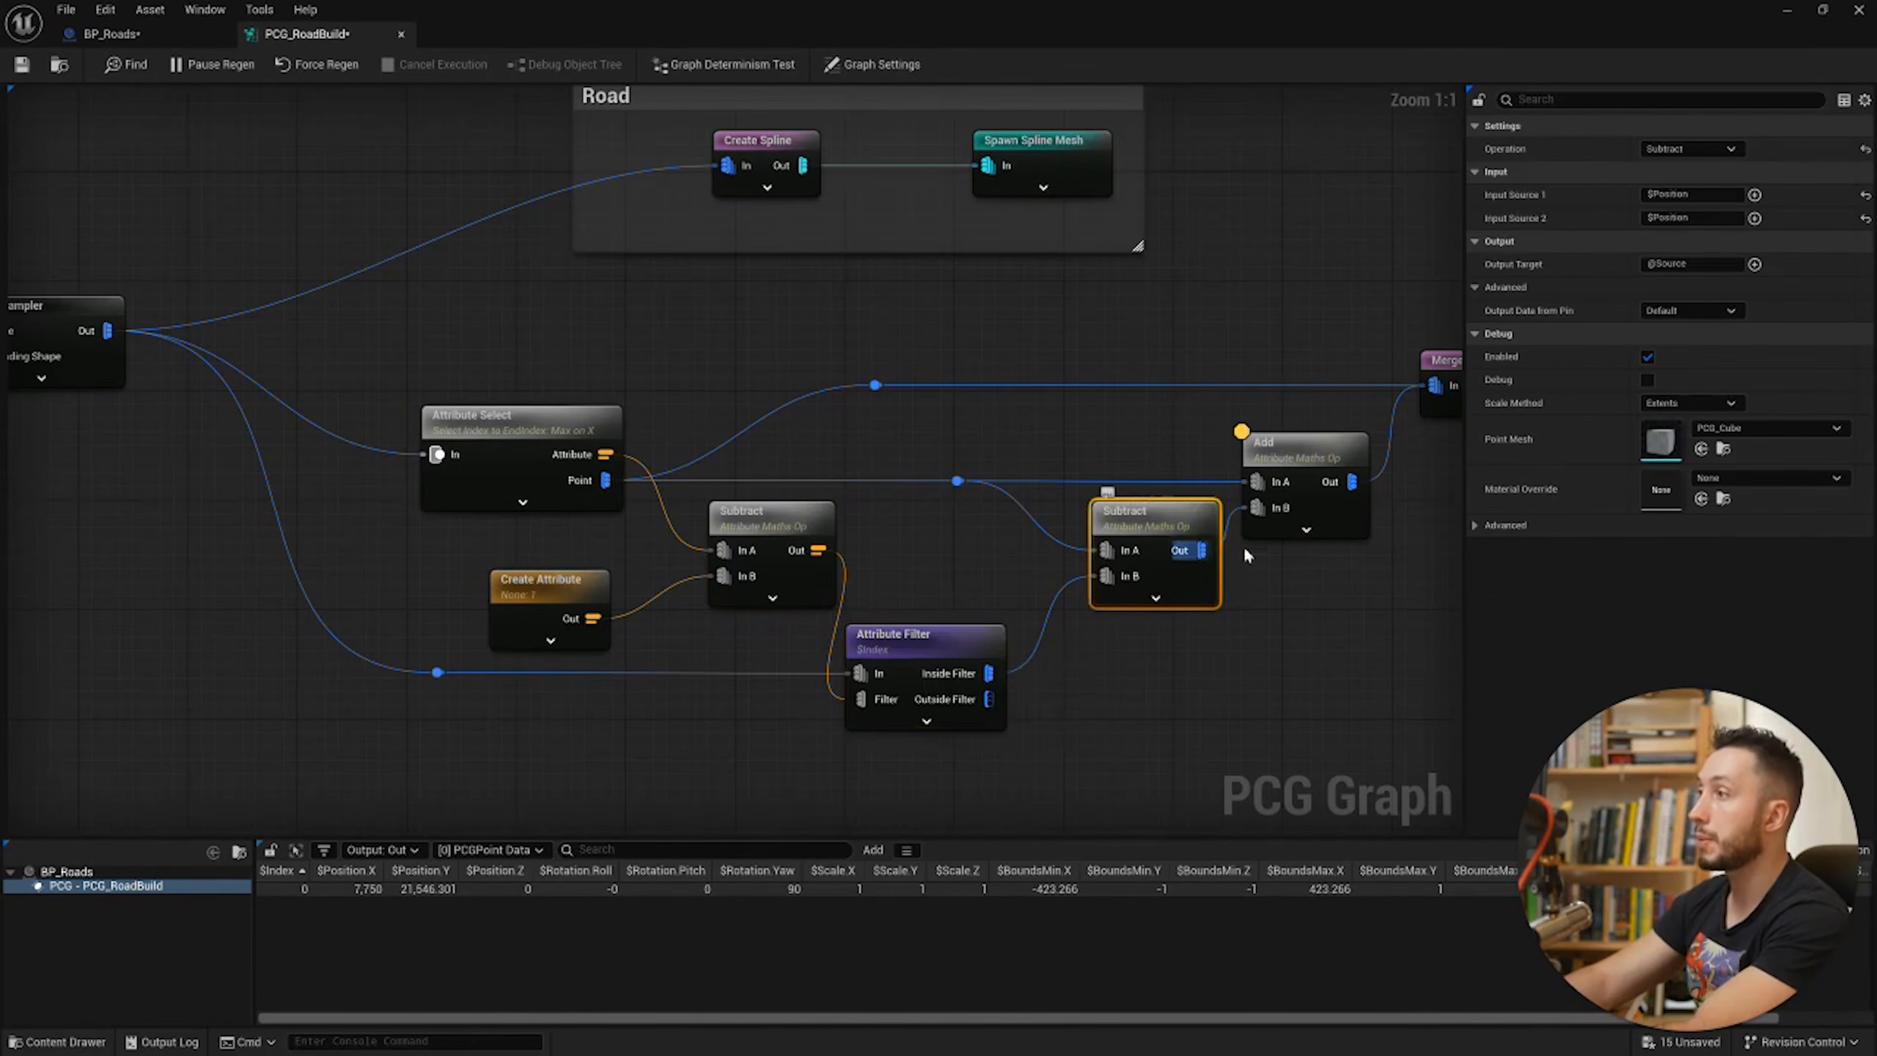
right_click_drag(1127, 526, 885, 587)
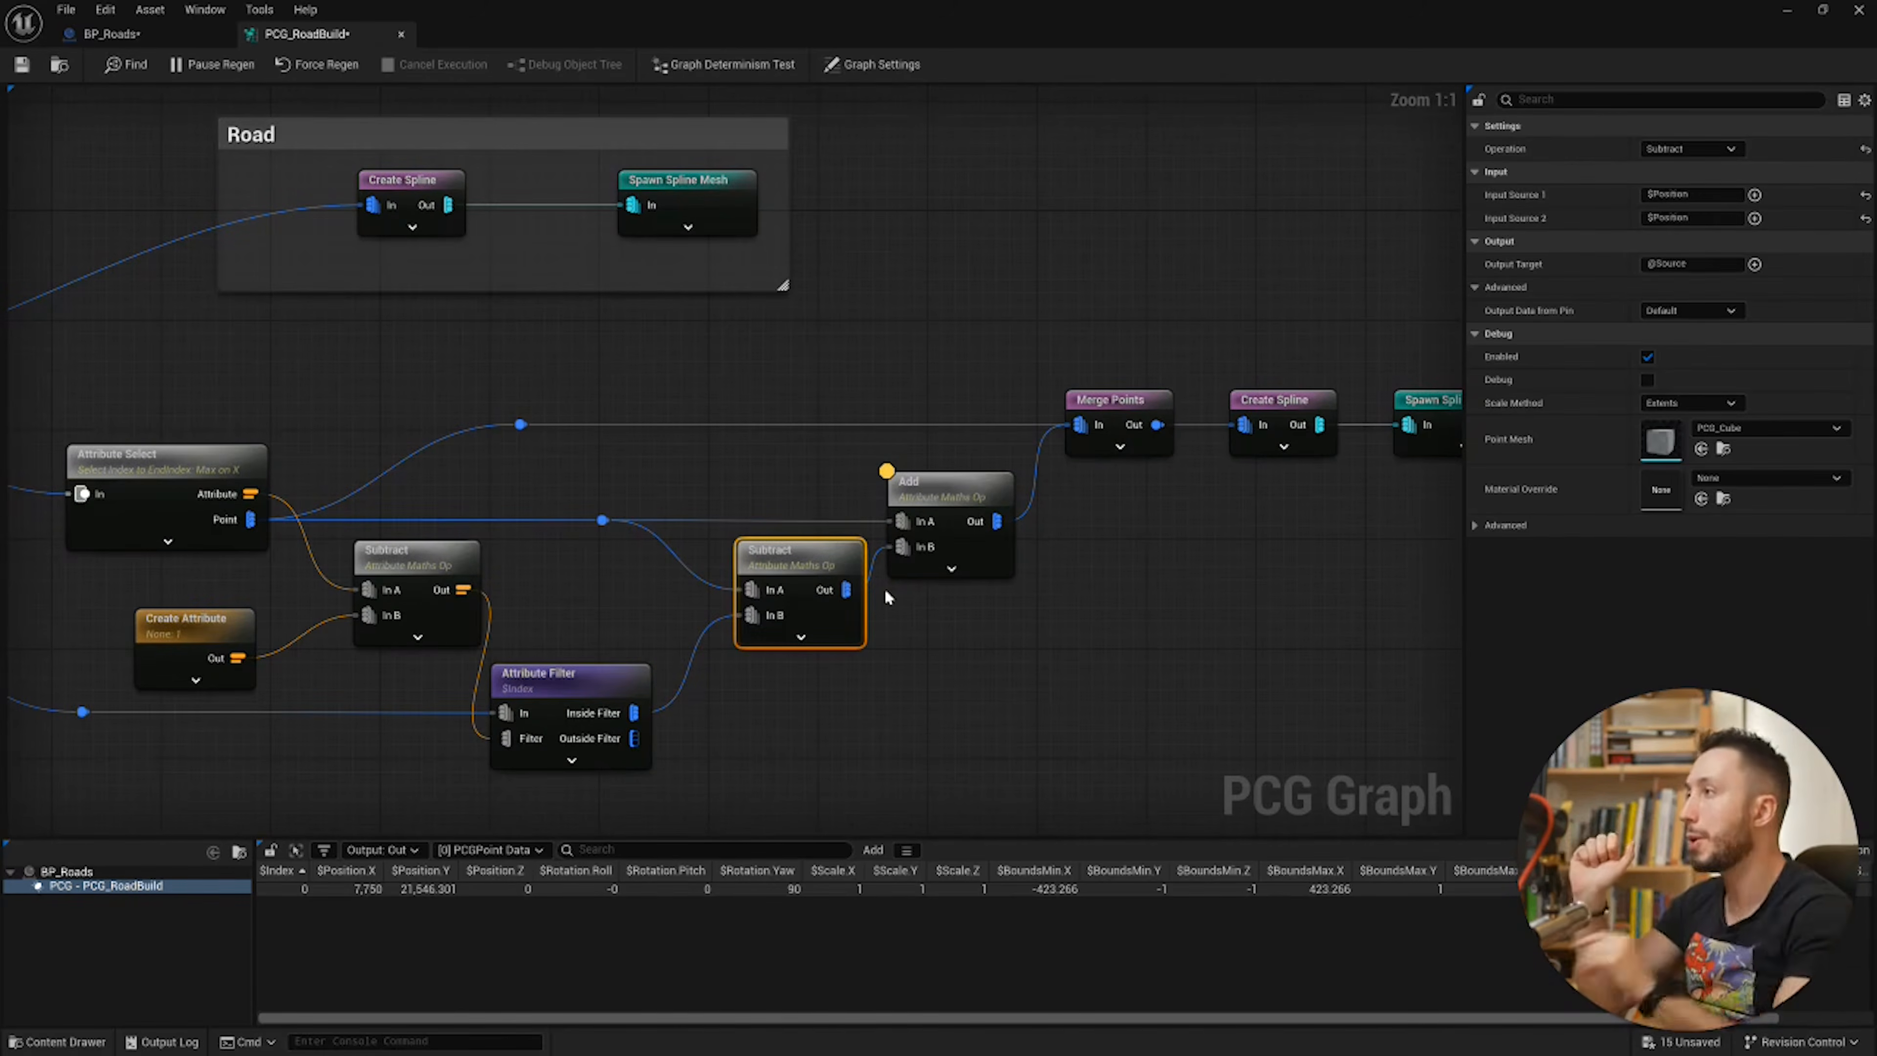
right_click_drag(961, 546, 835, 558)
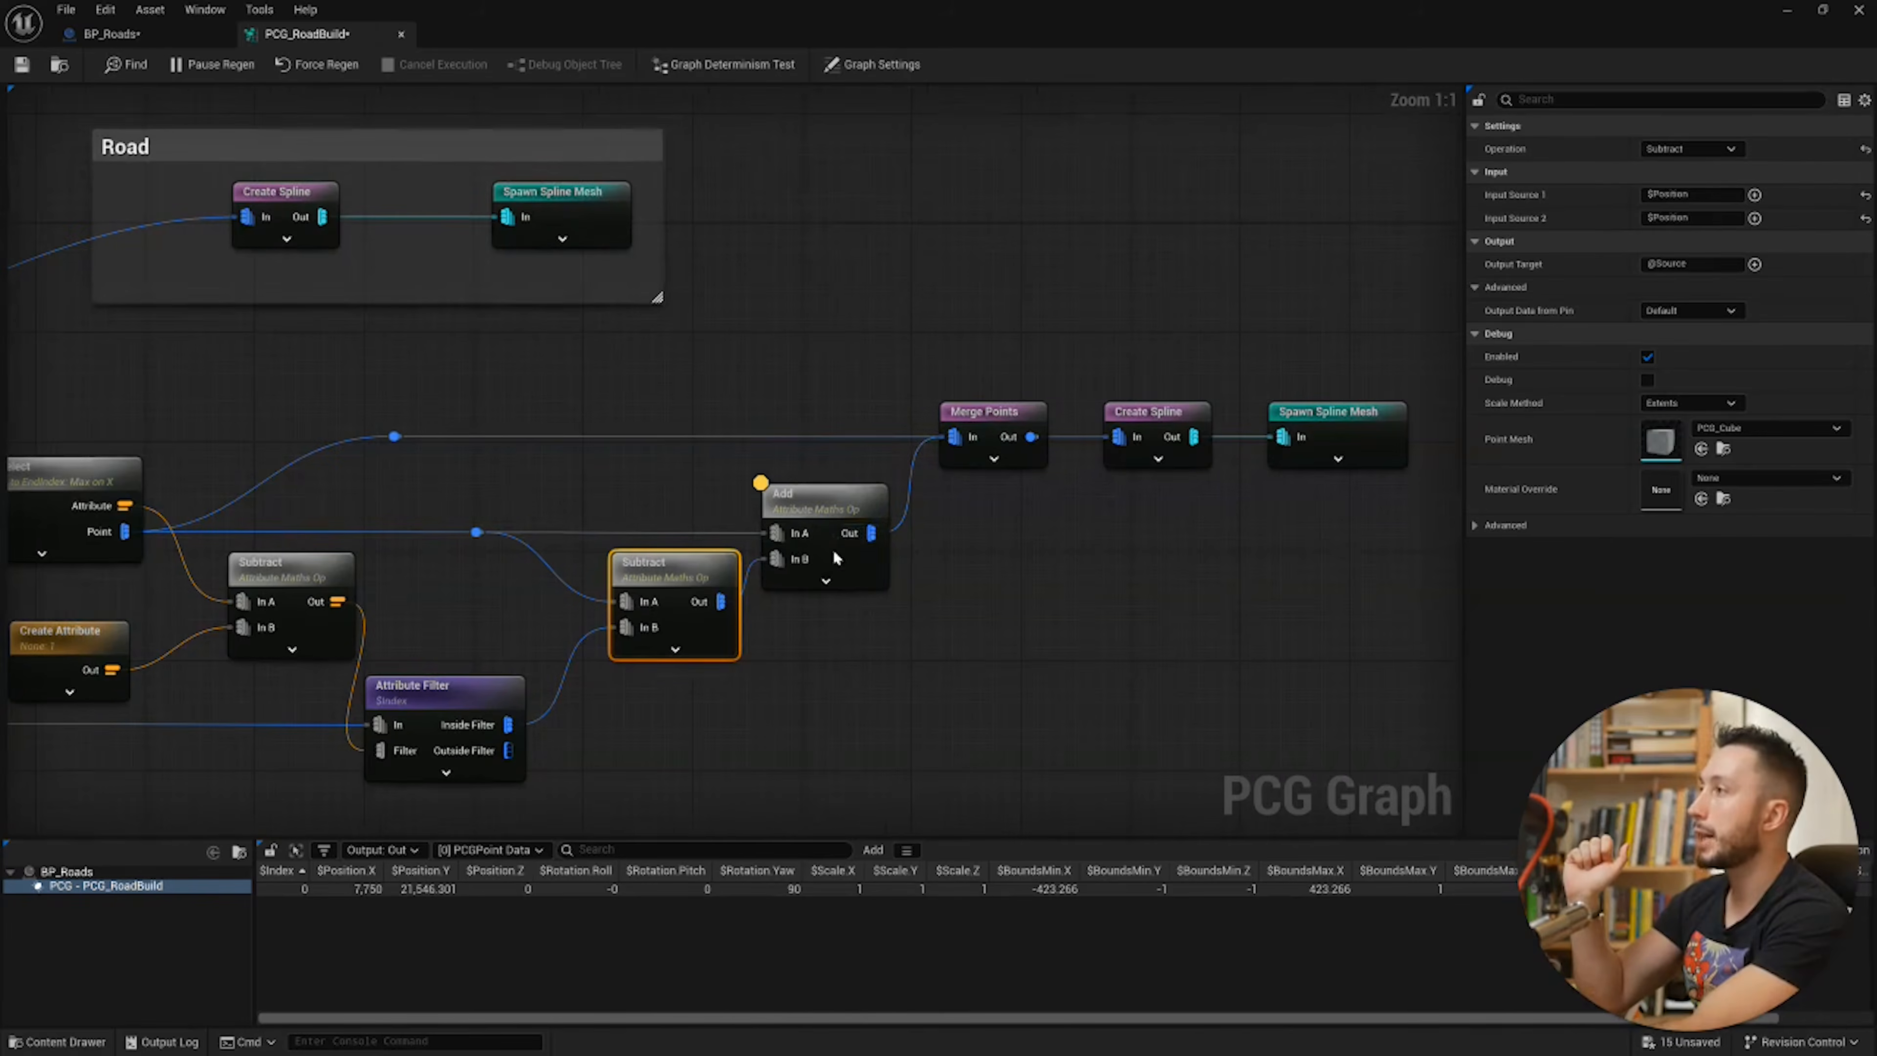
left_click(81, 517)
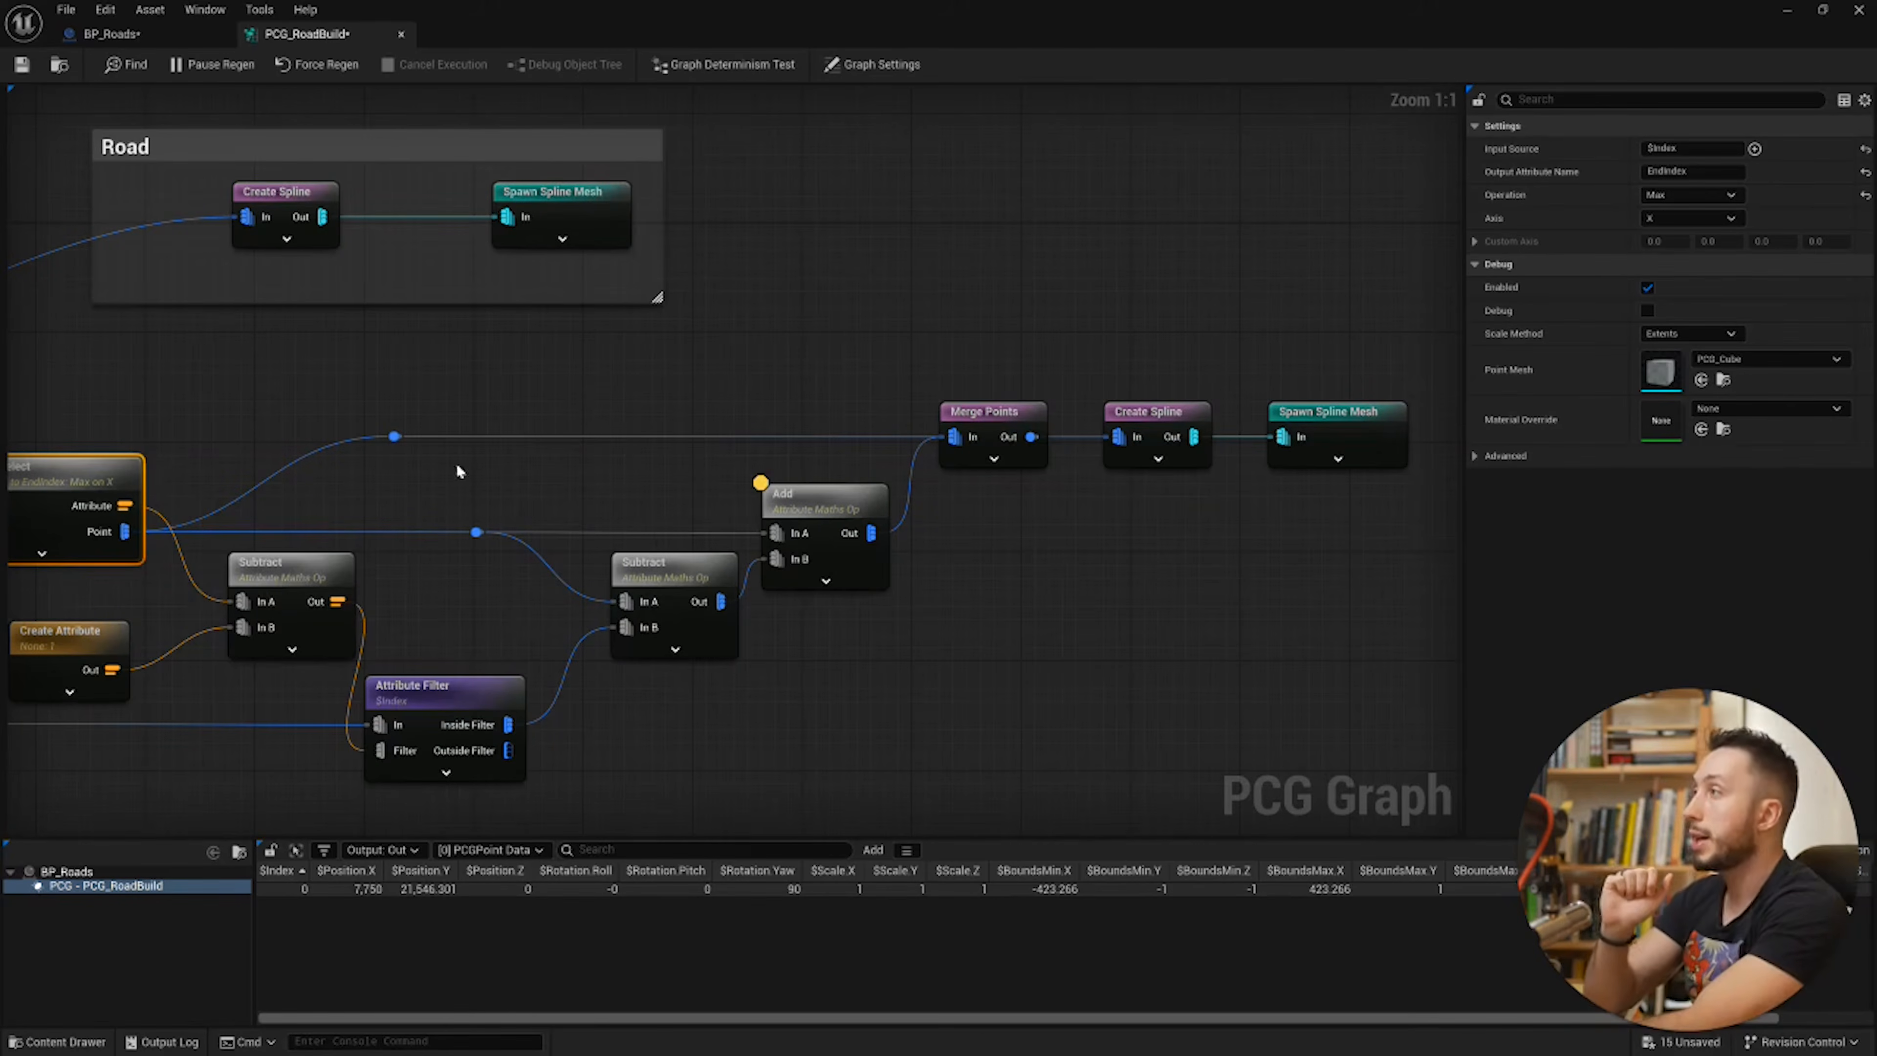
right_click_drag(944, 435, 717, 471)
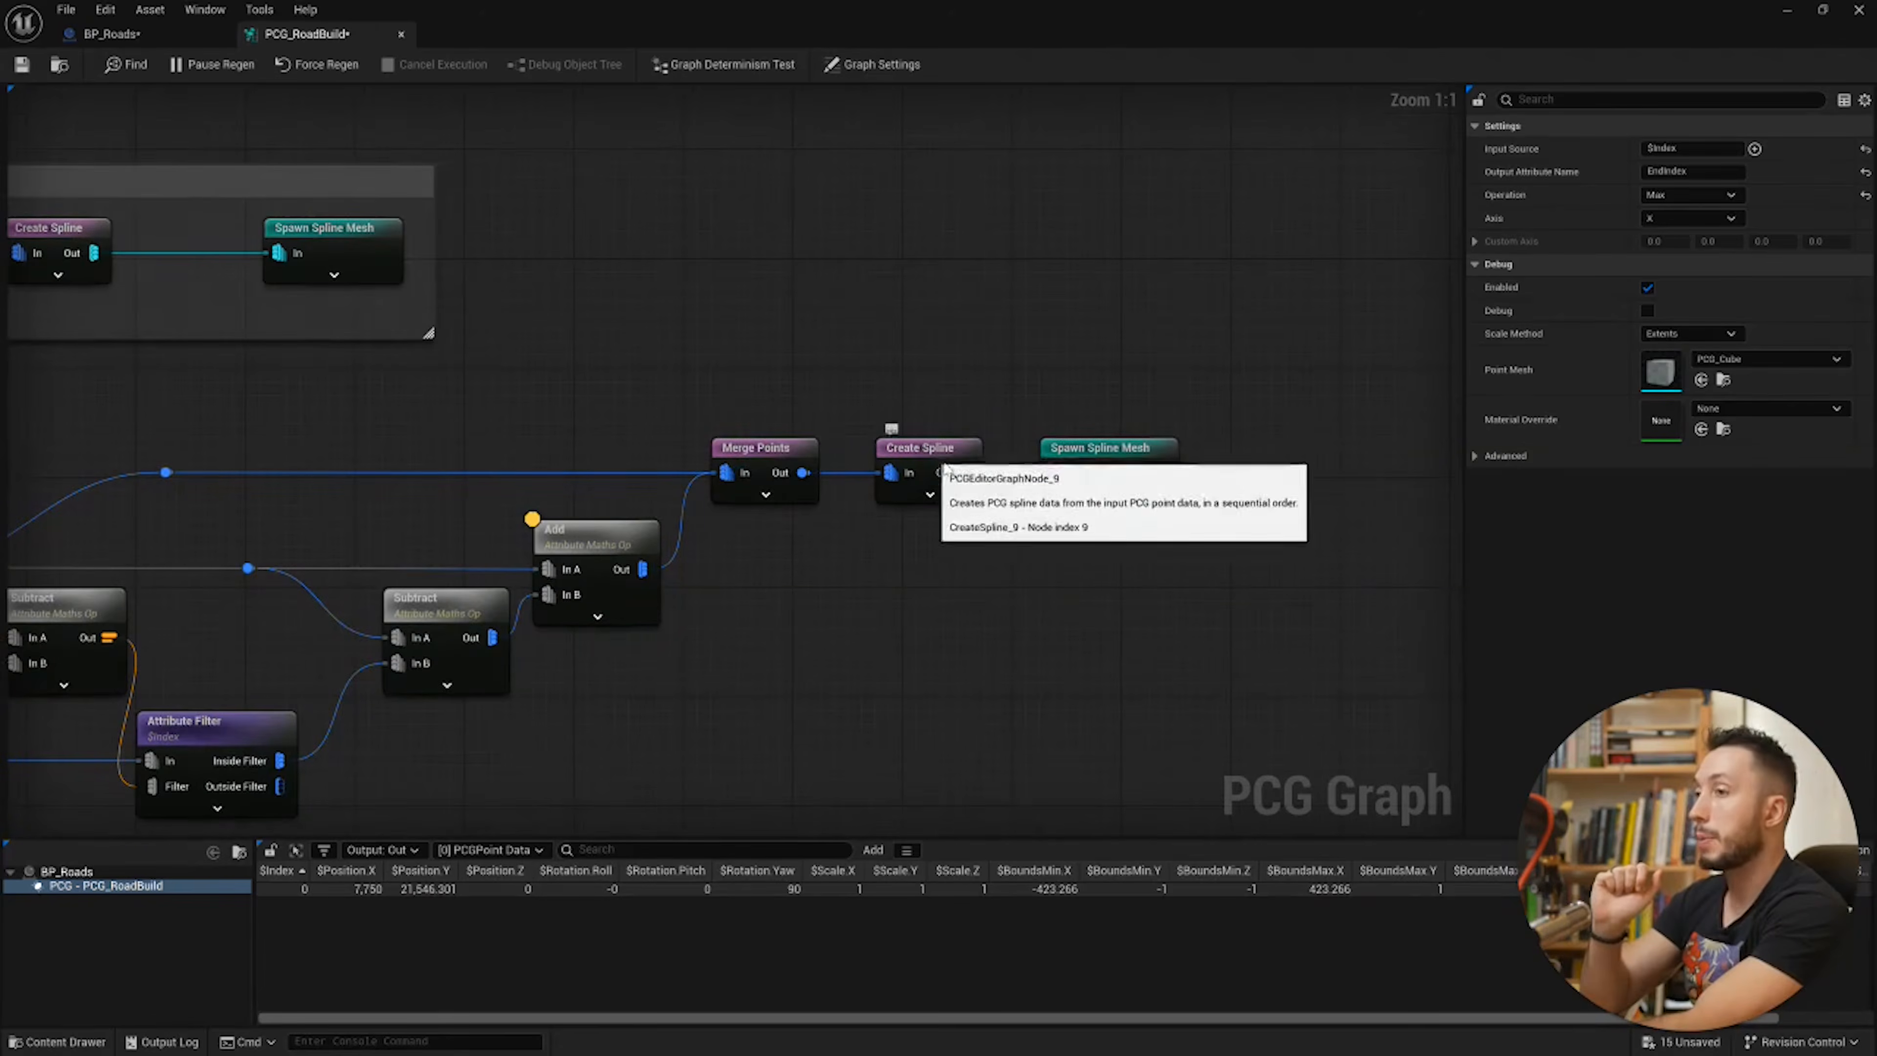
left_click(1101, 452)
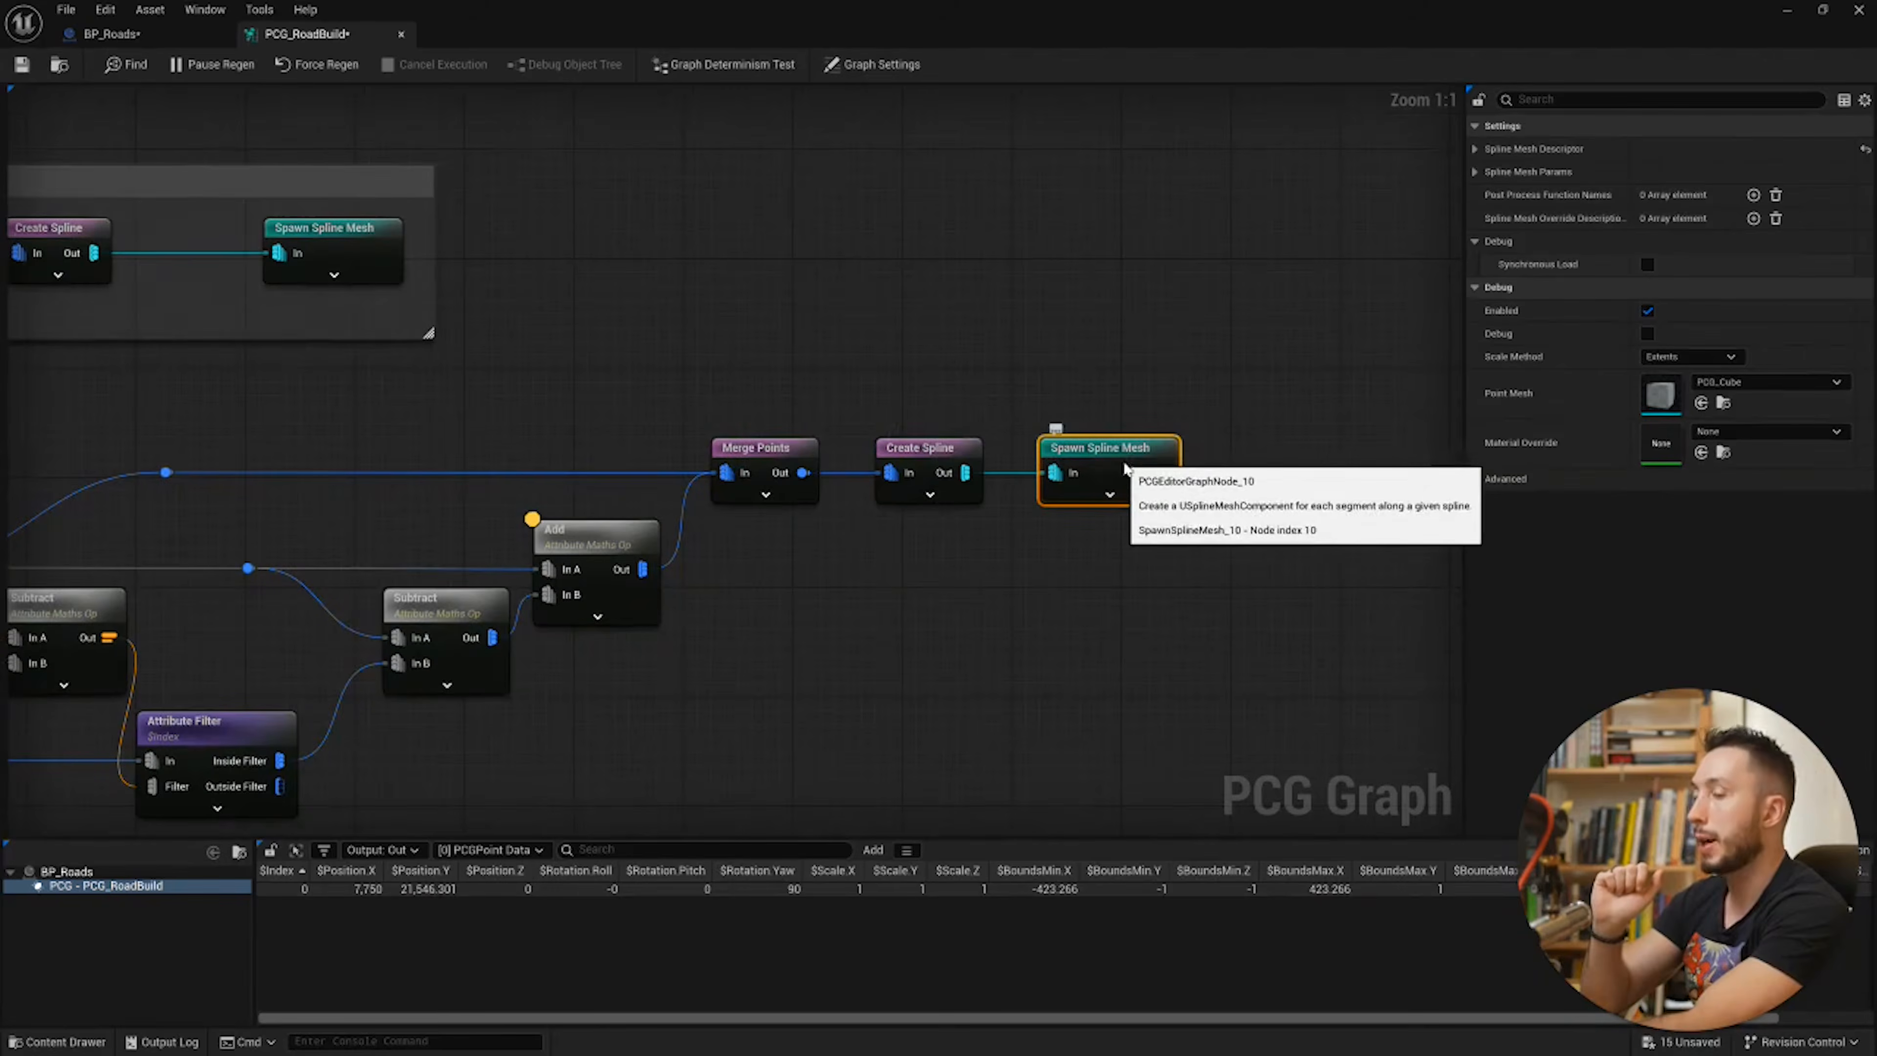
double_click(1345, 30)
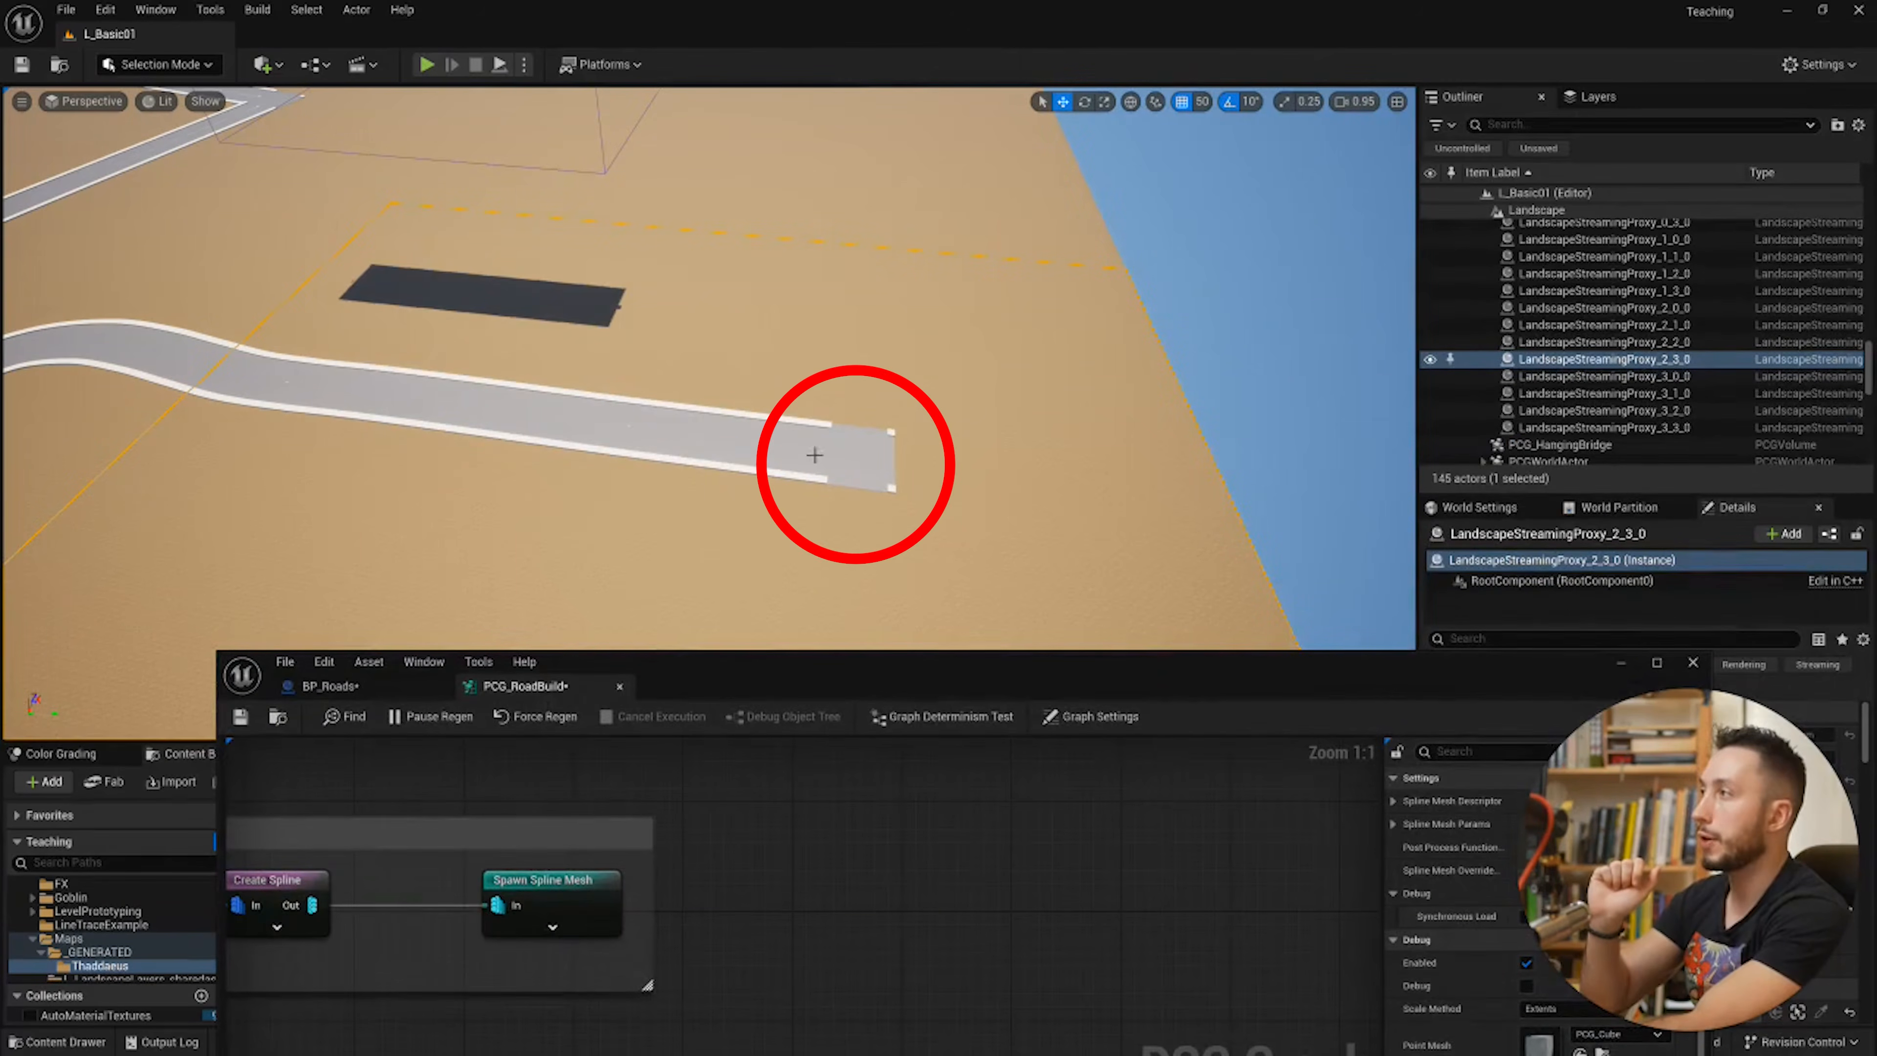
double_click(937, 660)
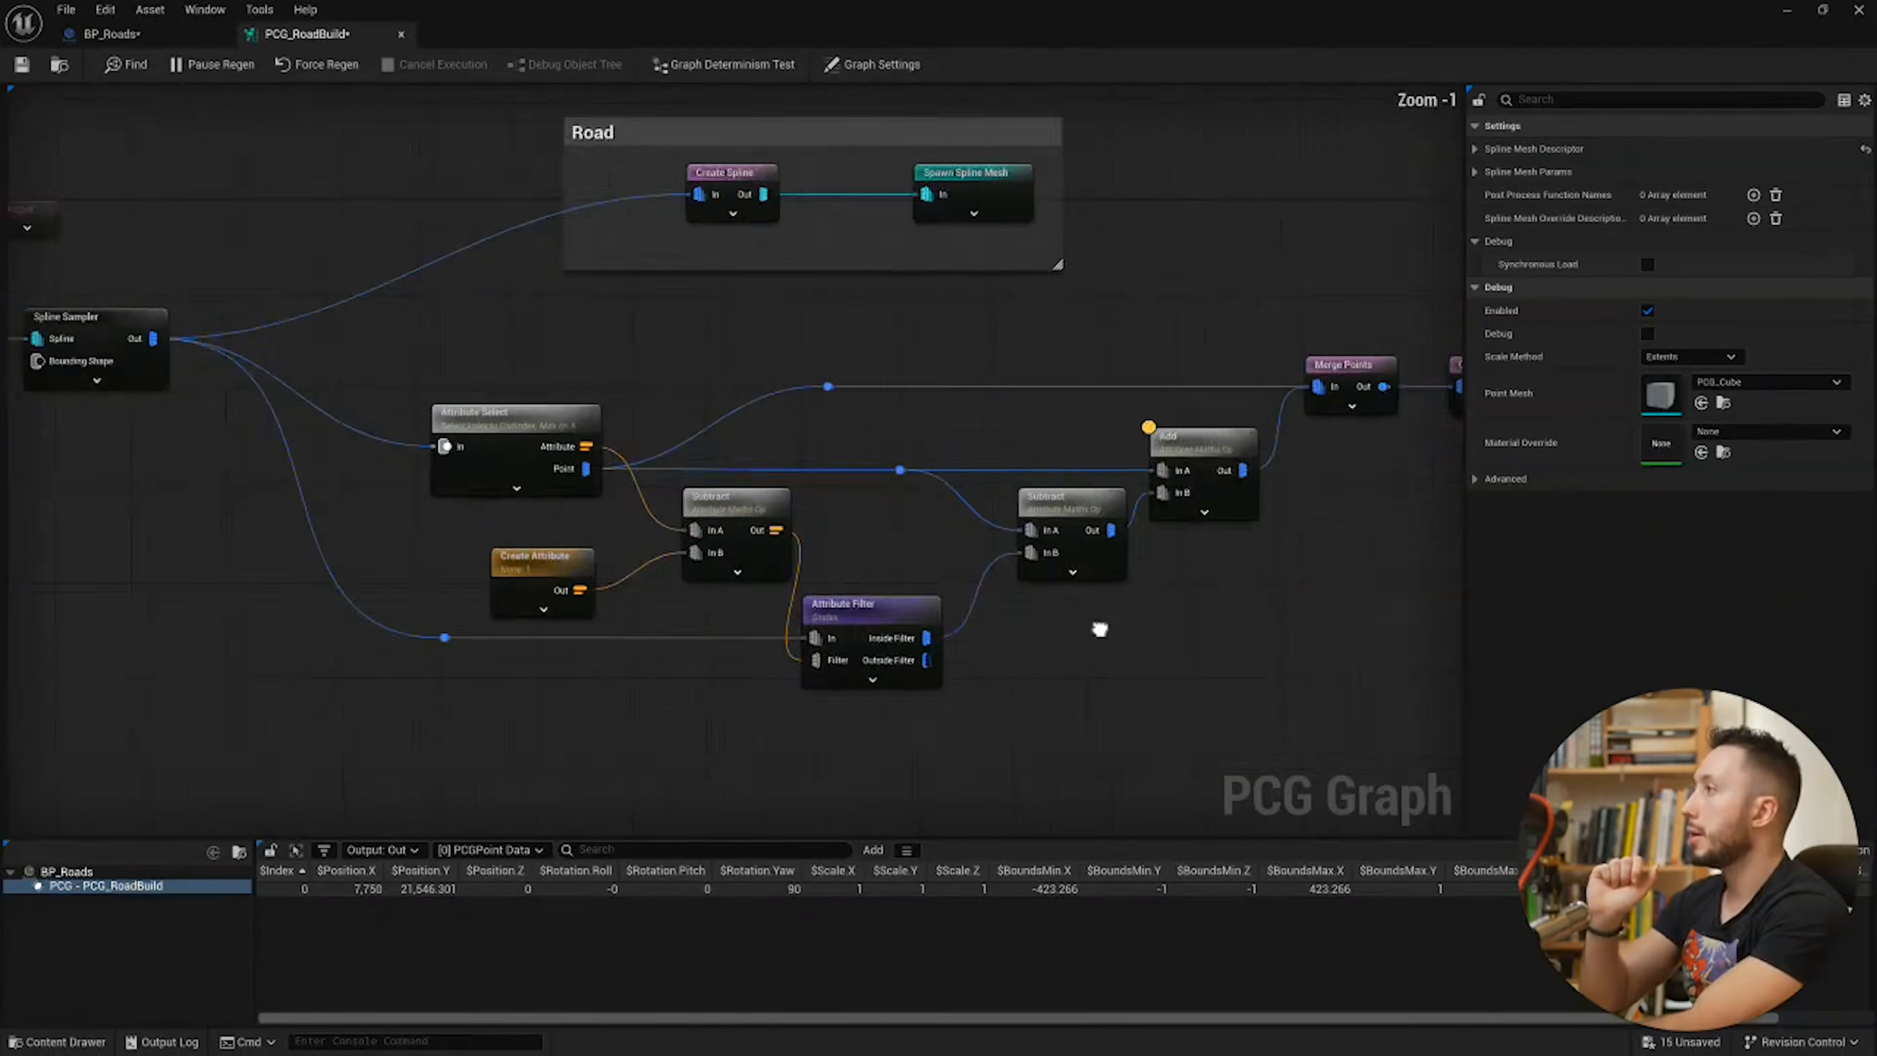
Step: Wrap the nodes from Attribute Select through the final Spawn Spline Mesh in a comment box titled CrossRoad
right_click_drag(1098, 629, 850, 629)
scroll(1085, 721, "down", 1)
left_click_drag(1337, 653, 256, 389)
type("c")
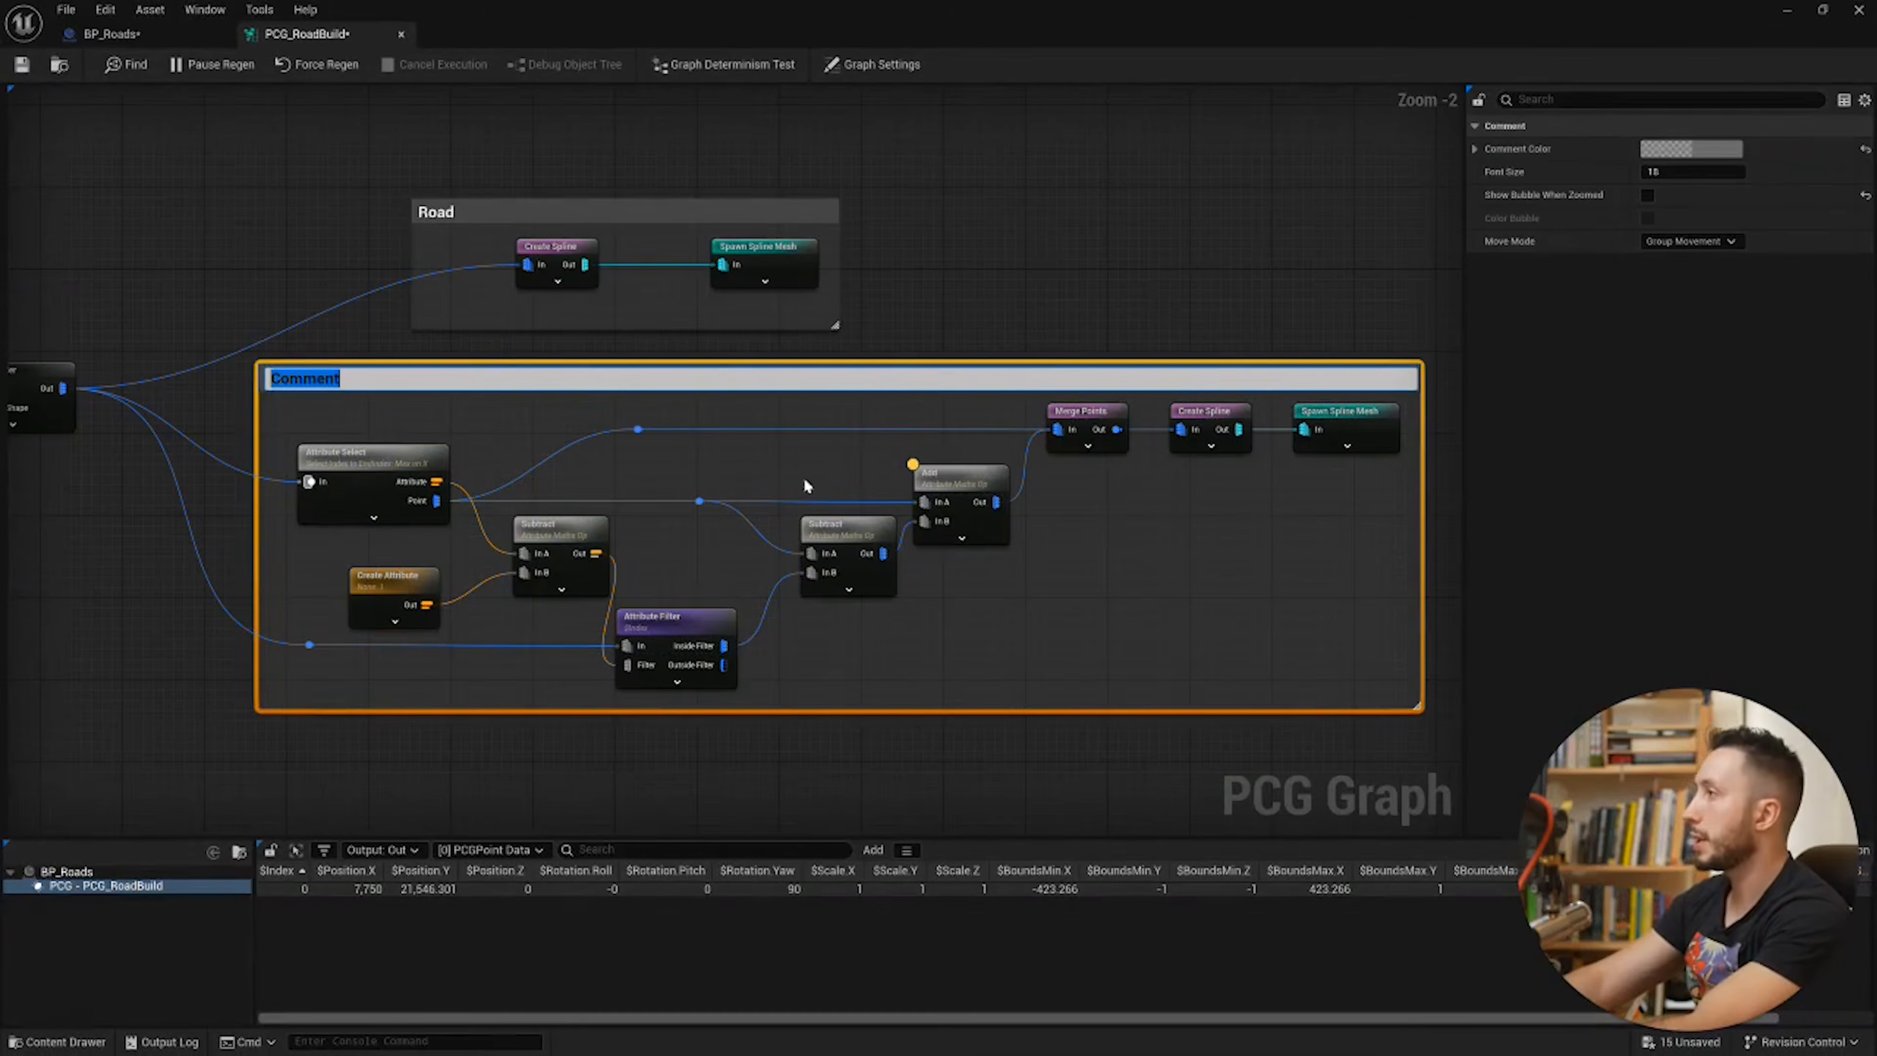
type("Cur")
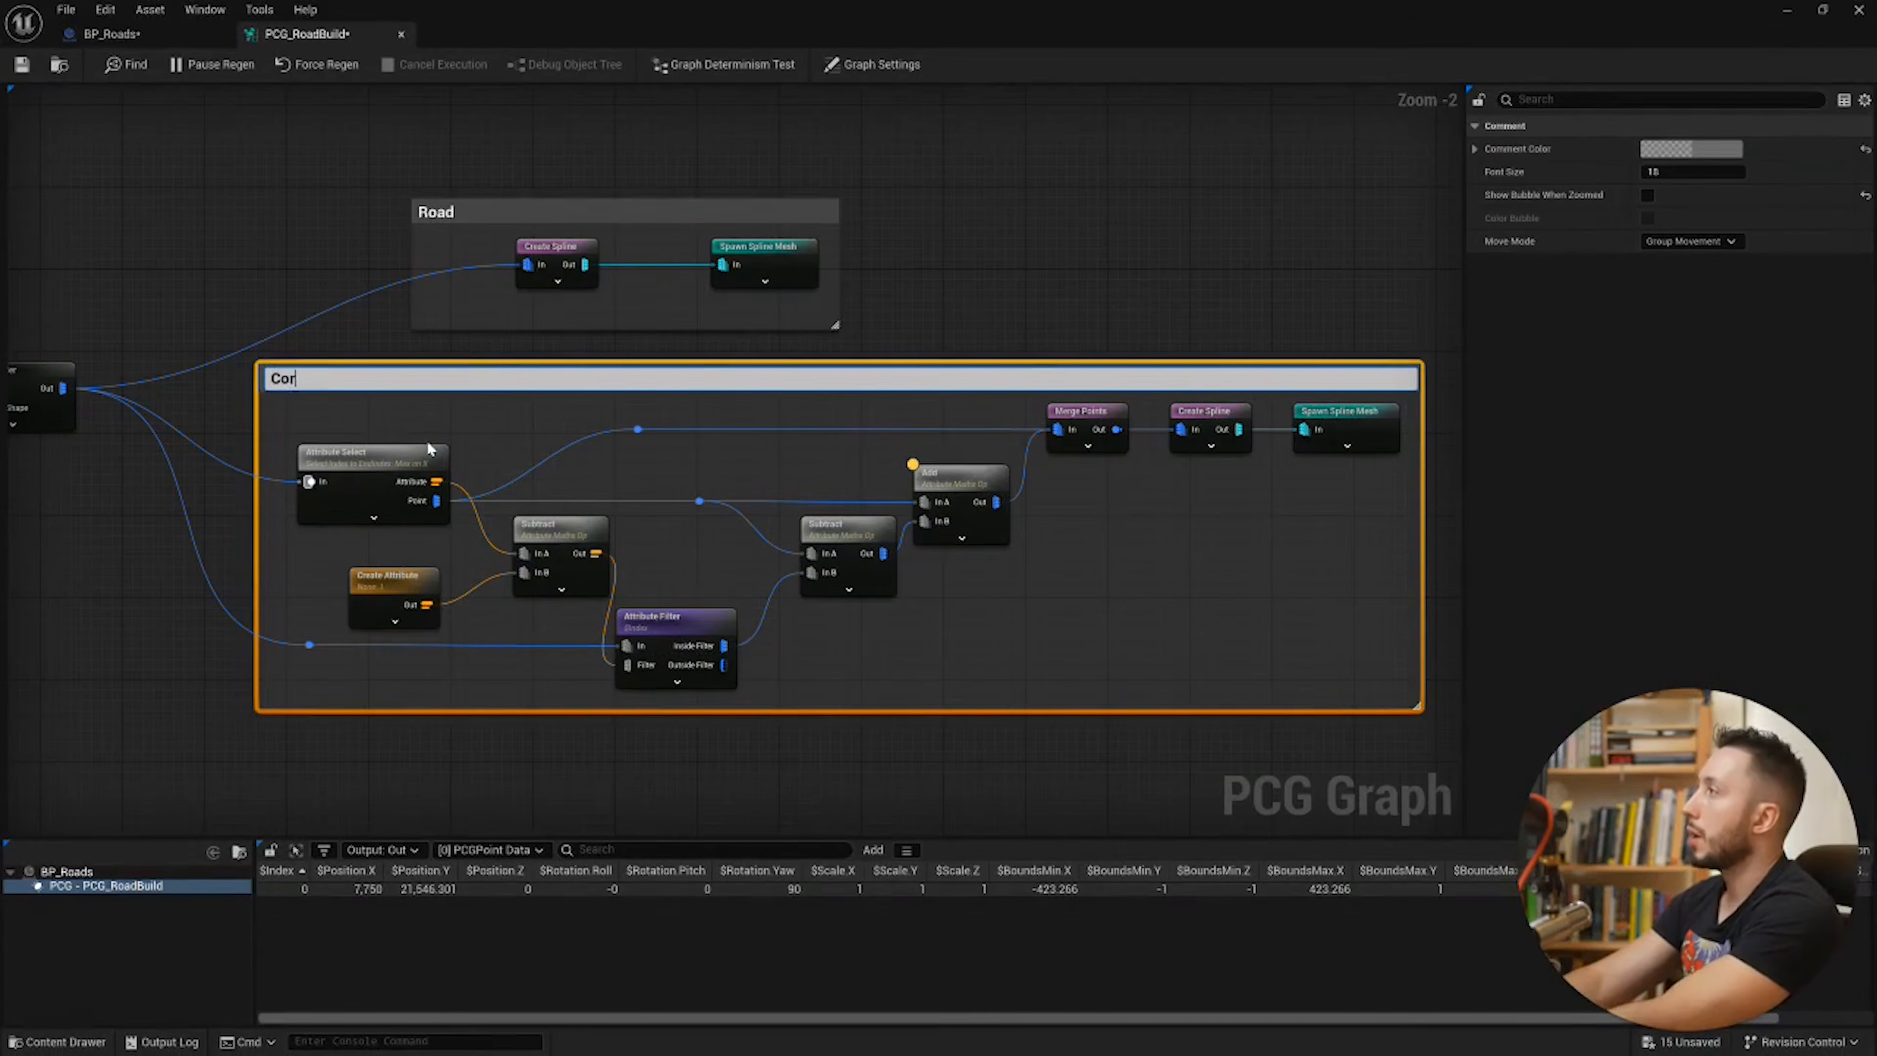
key("BackSpace")
key("BackSpace")
type("rossRoad")
key("Return")
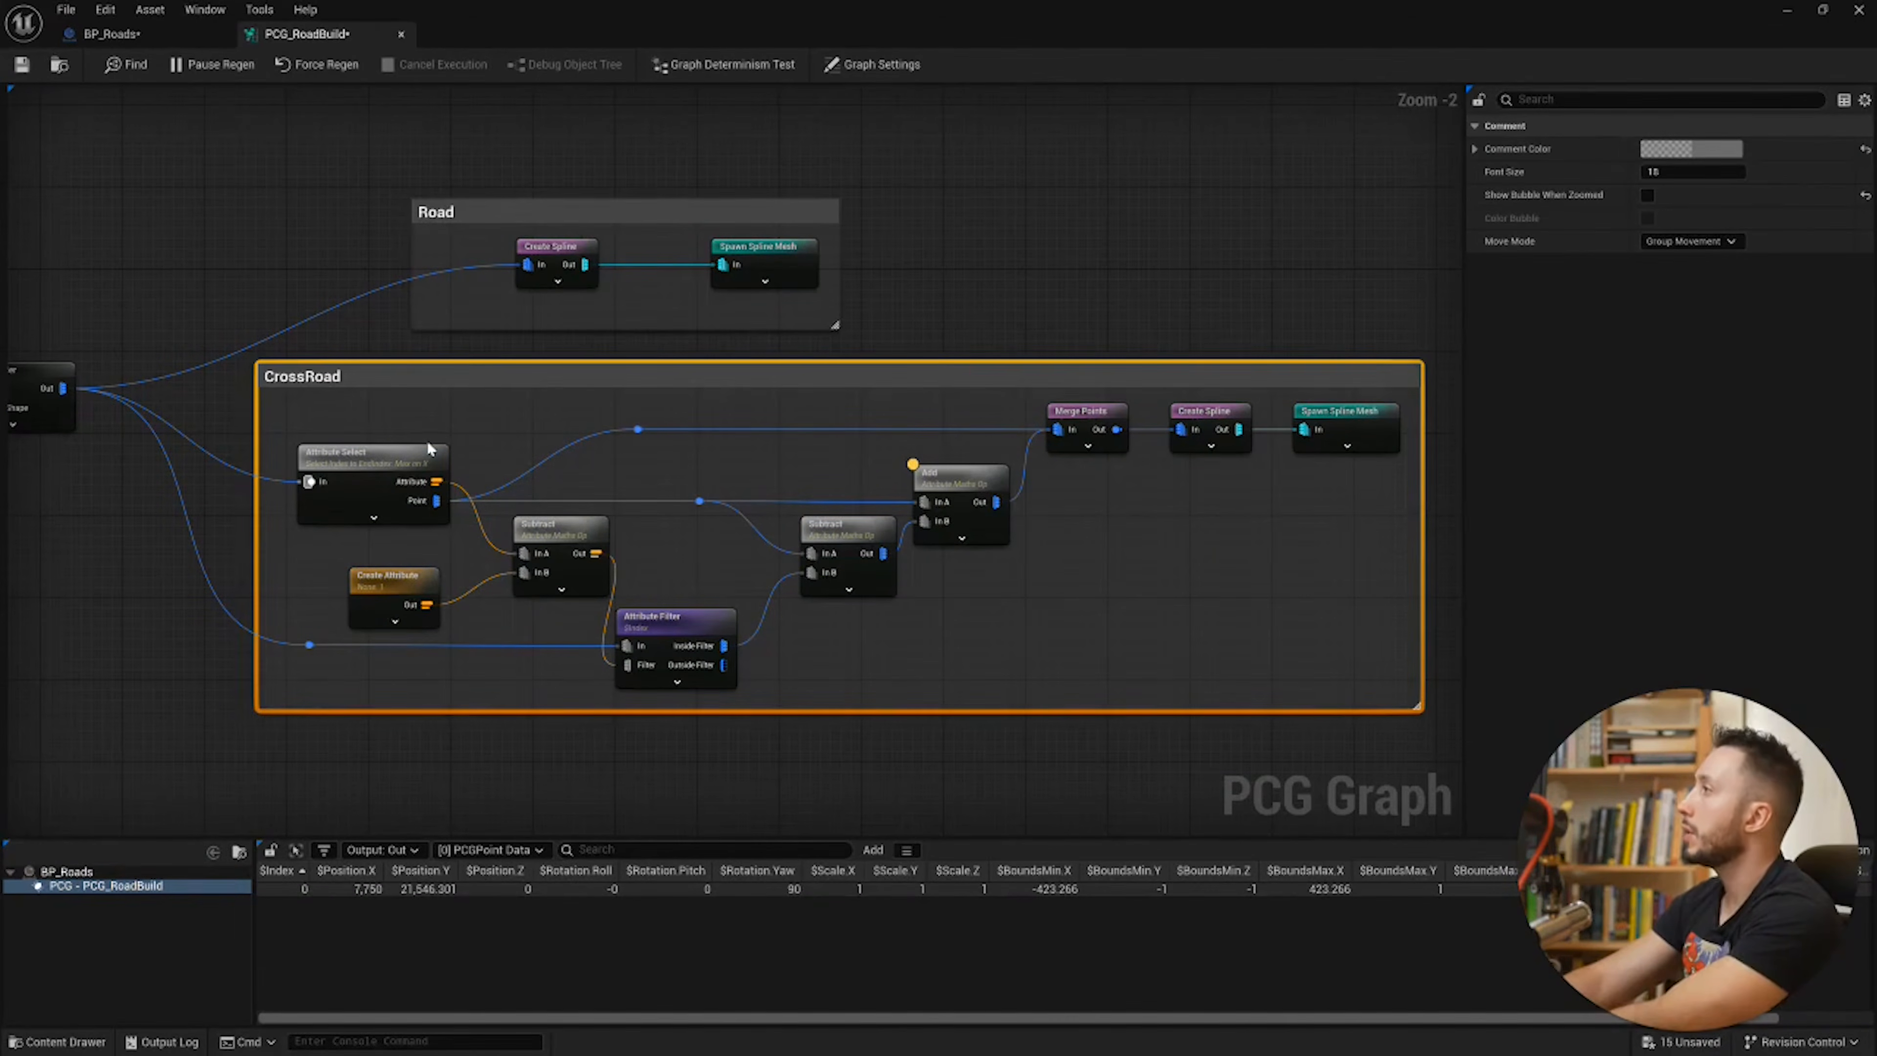
Step: Move the CrossRoad comment group farther away from the Road group and add a Switch node below Spline Sampler
left_click_drag(403, 379, 567, 522)
right_click_drag(261, 404, 418, 372)
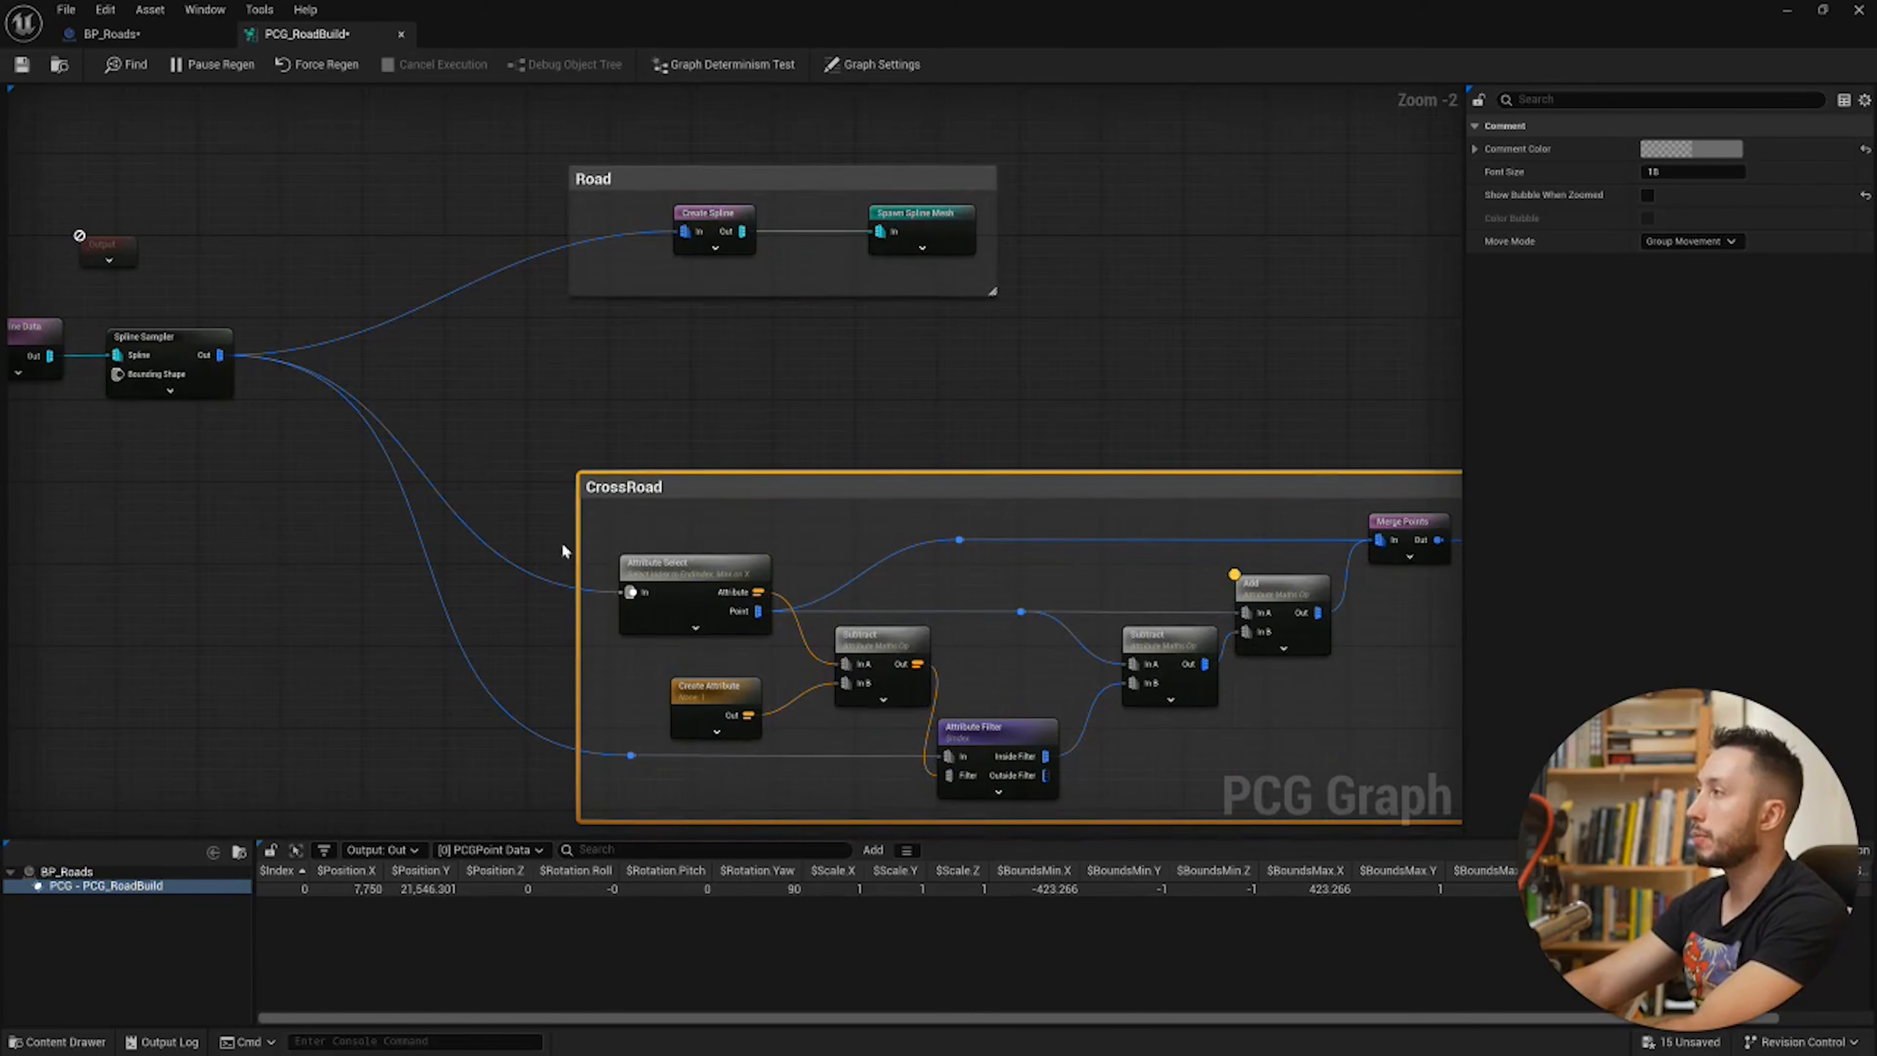
right_click(268, 504)
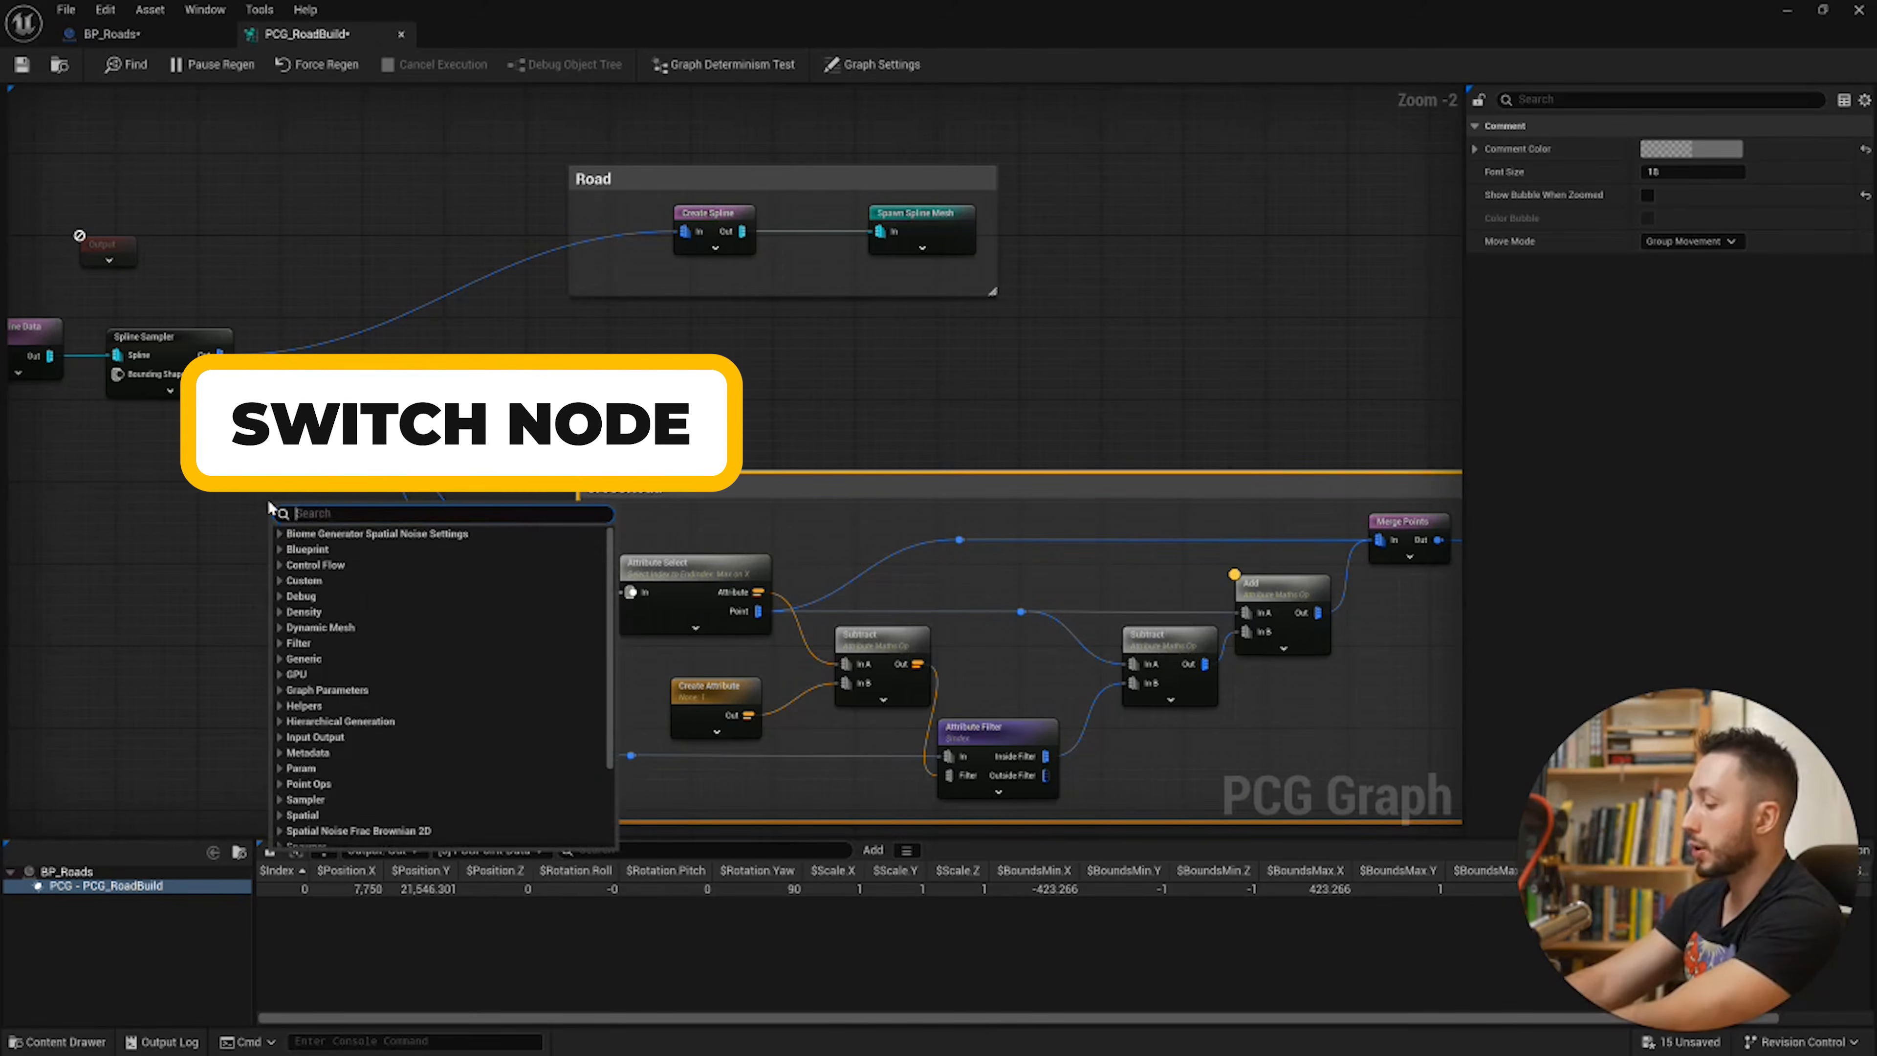
type("switch")
left_click(318, 551)
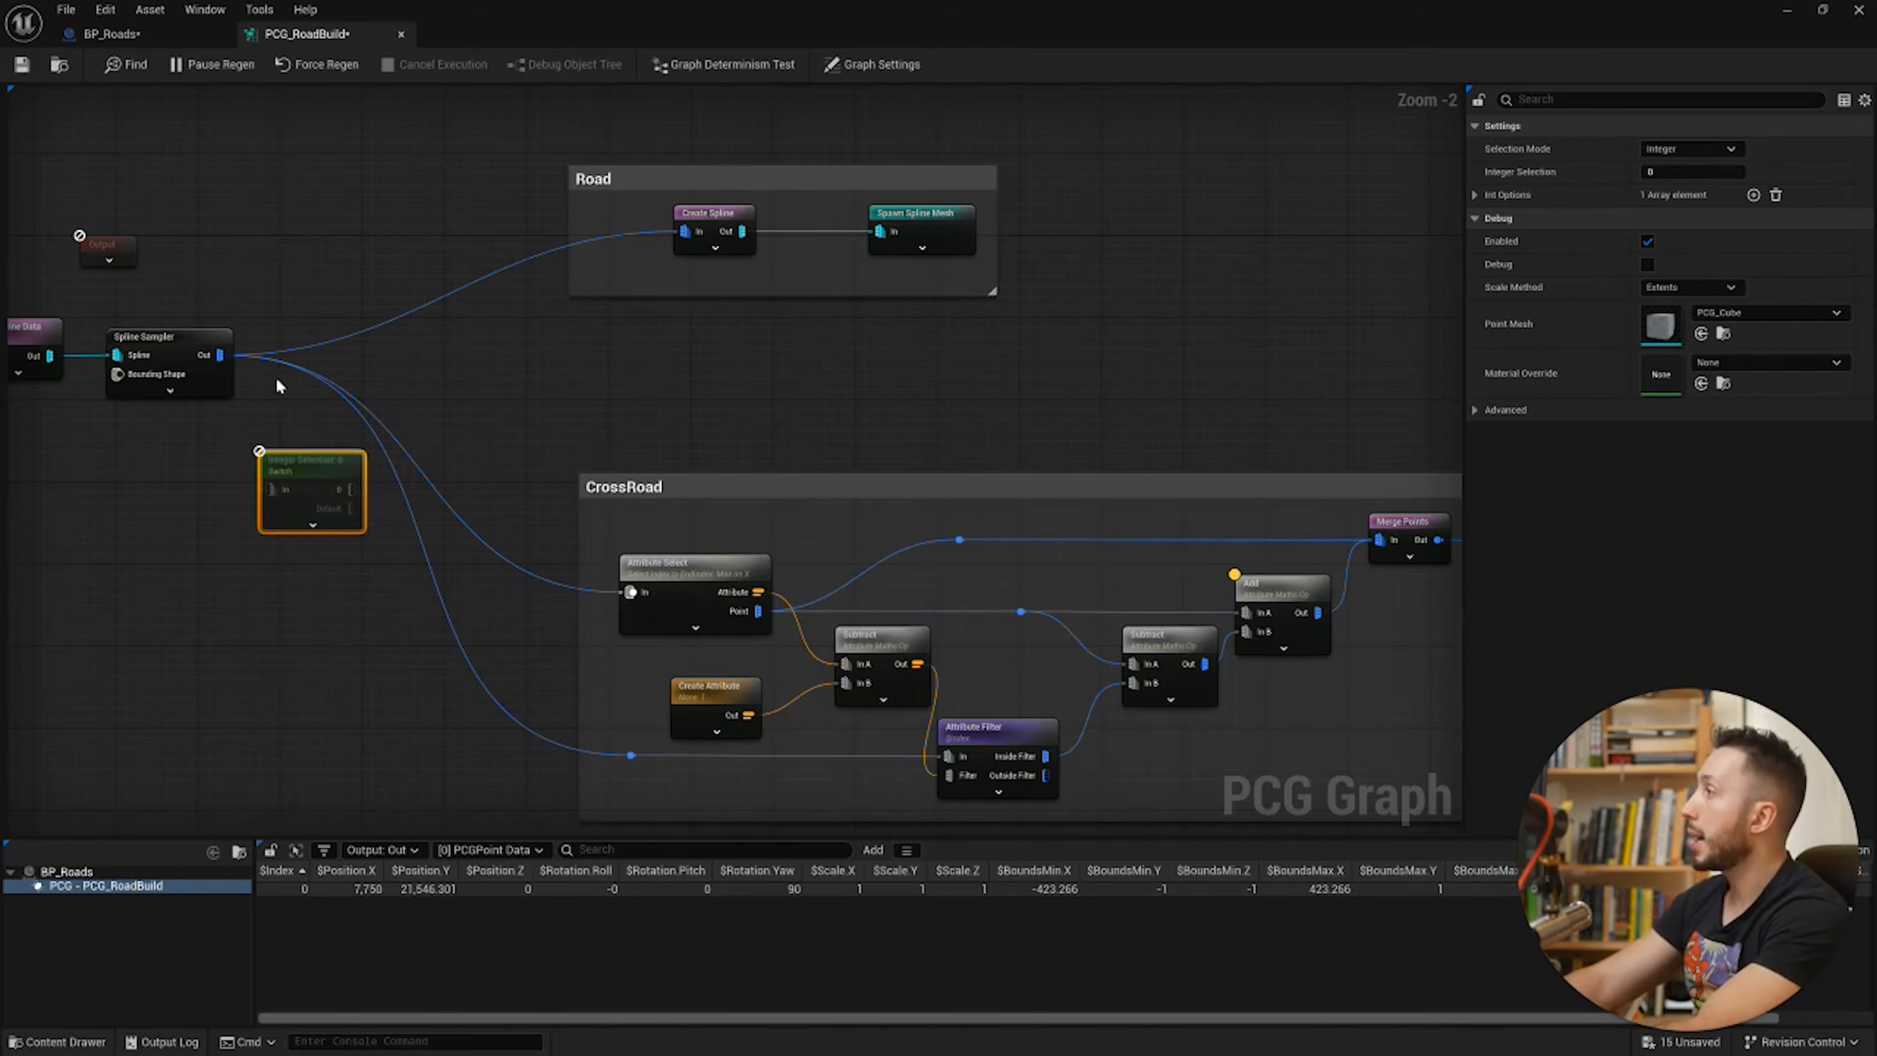
Step: Route Spline Sampler's output through the Switch node, feeding Attribute Select and the lower CrossRoad reroute point from its Default output
left_click(631, 591, "alt")
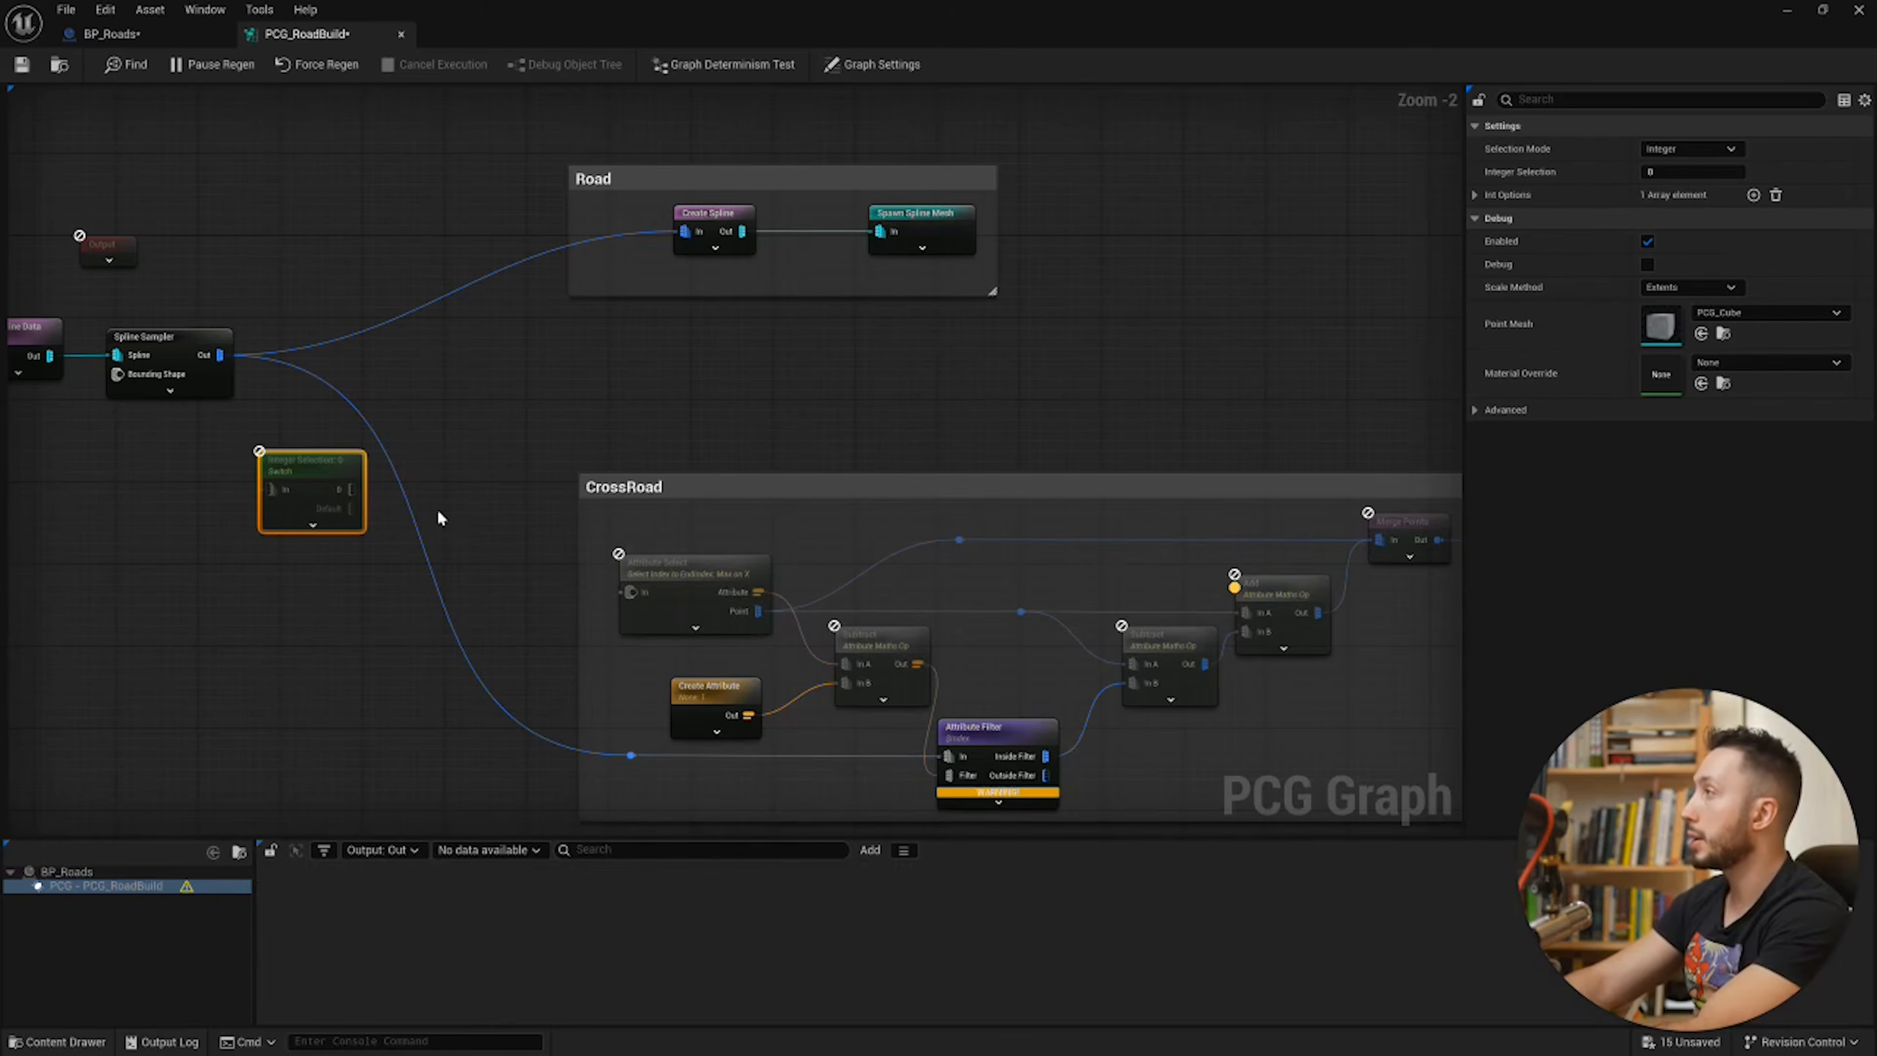
left_click(420, 526, "alt")
left_click_drag(630, 593, 355, 511)
left_click_drag(353, 509, 636, 756)
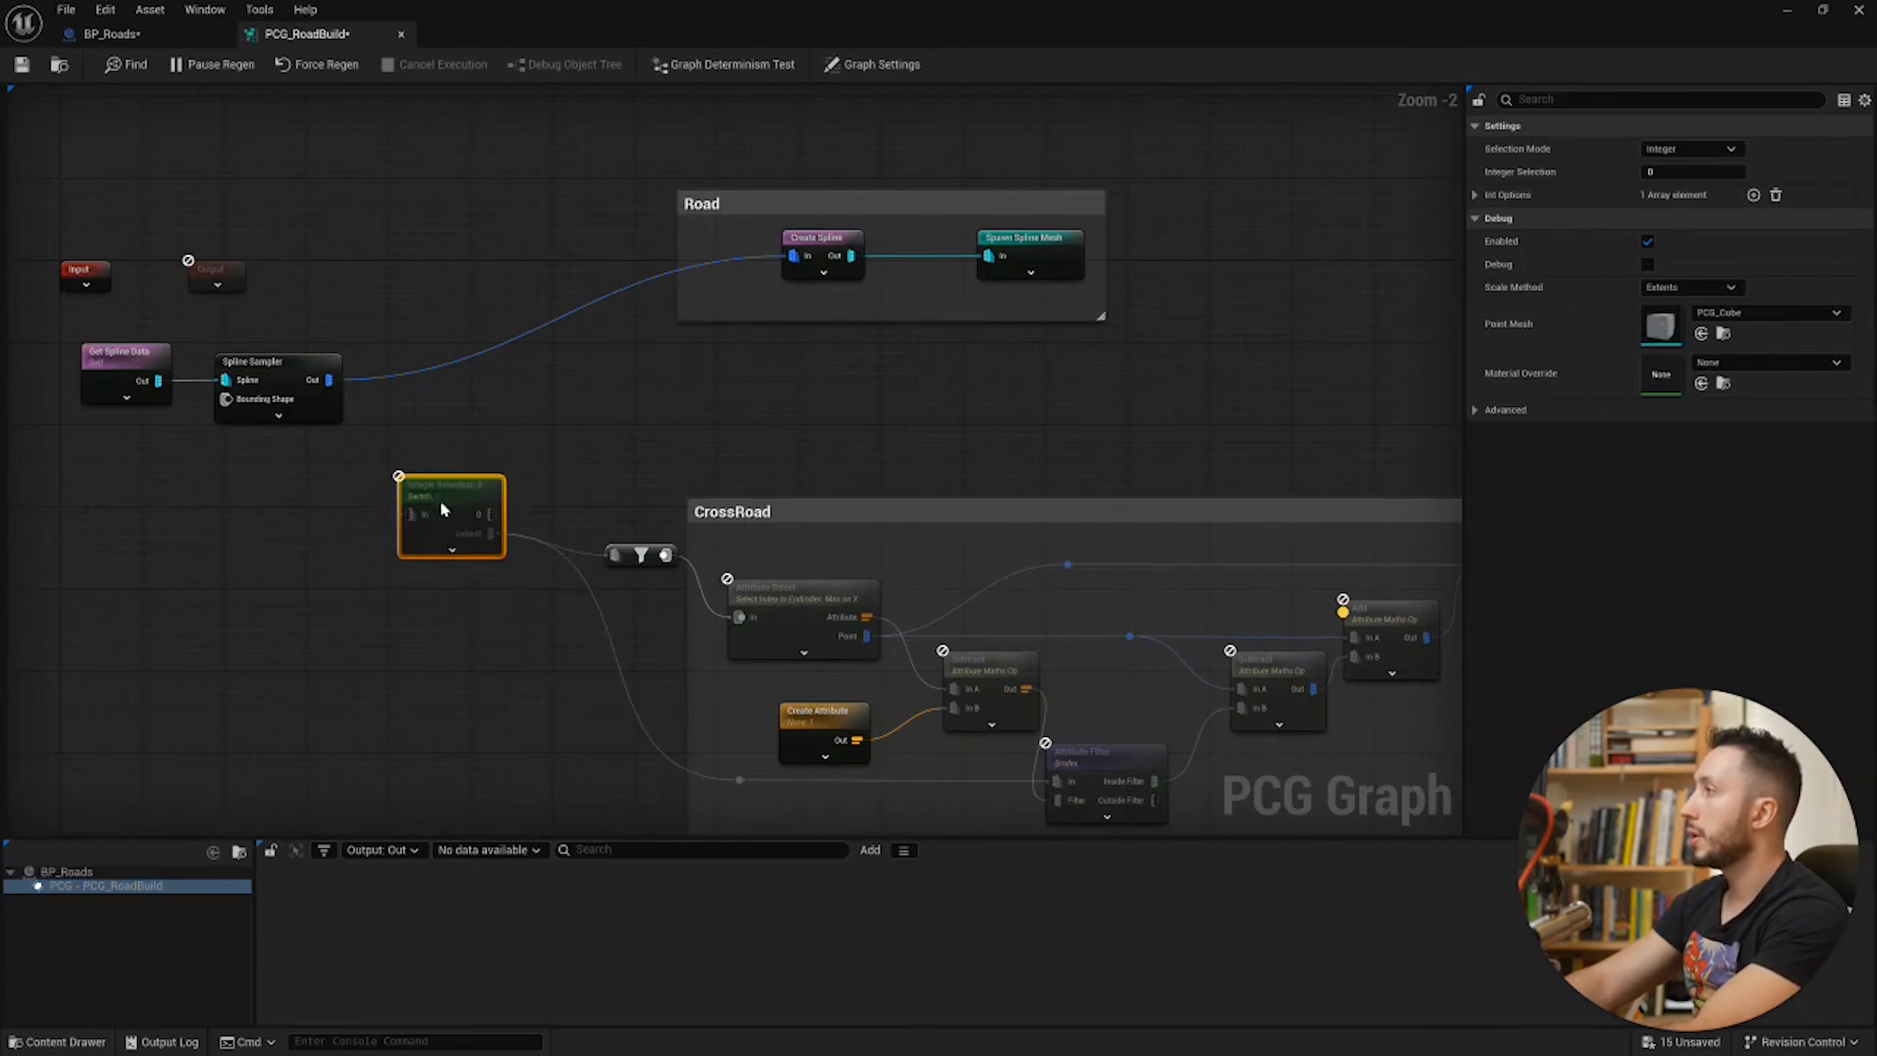
left_click_drag(443, 509, 465, 541)
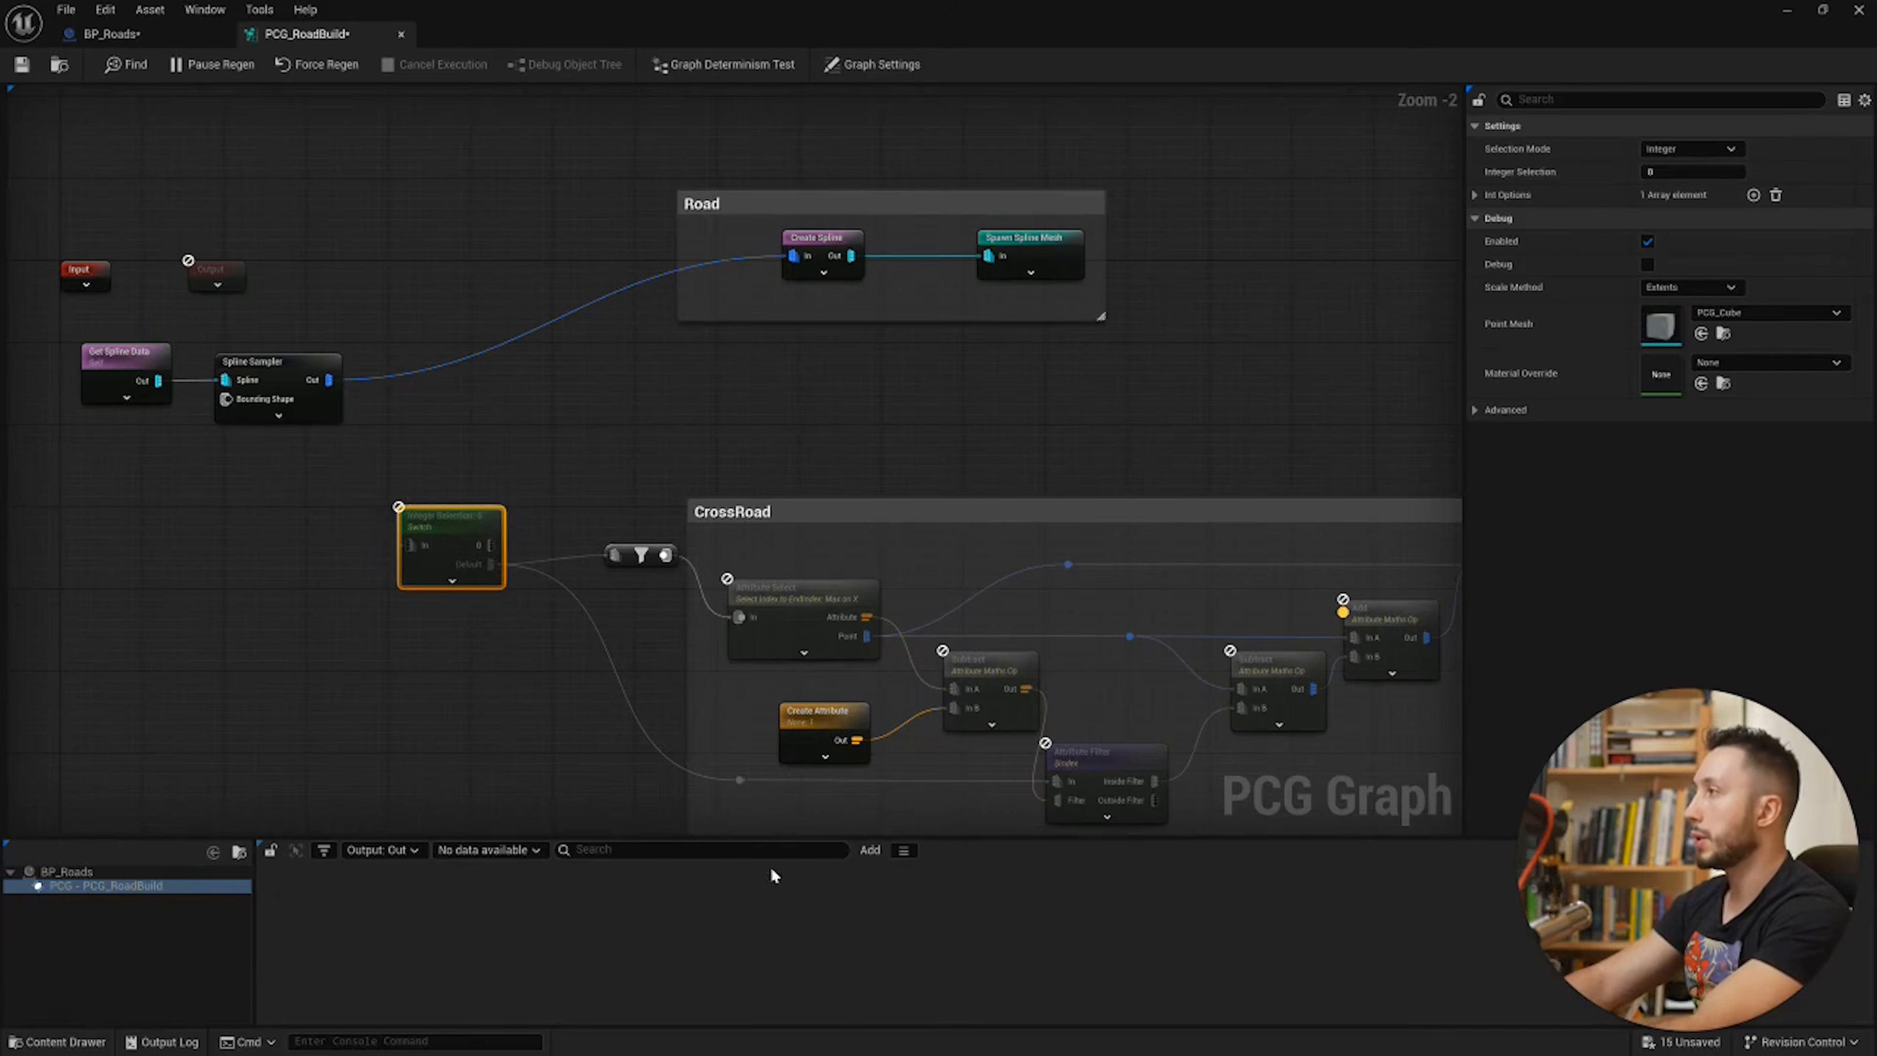
left_click_drag(405, 546, 331, 382)
right_click_drag(493, 552, 676, 540)
Step: Inspect the Switch node's override pins and its Int Options setting
left_click(635, 568)
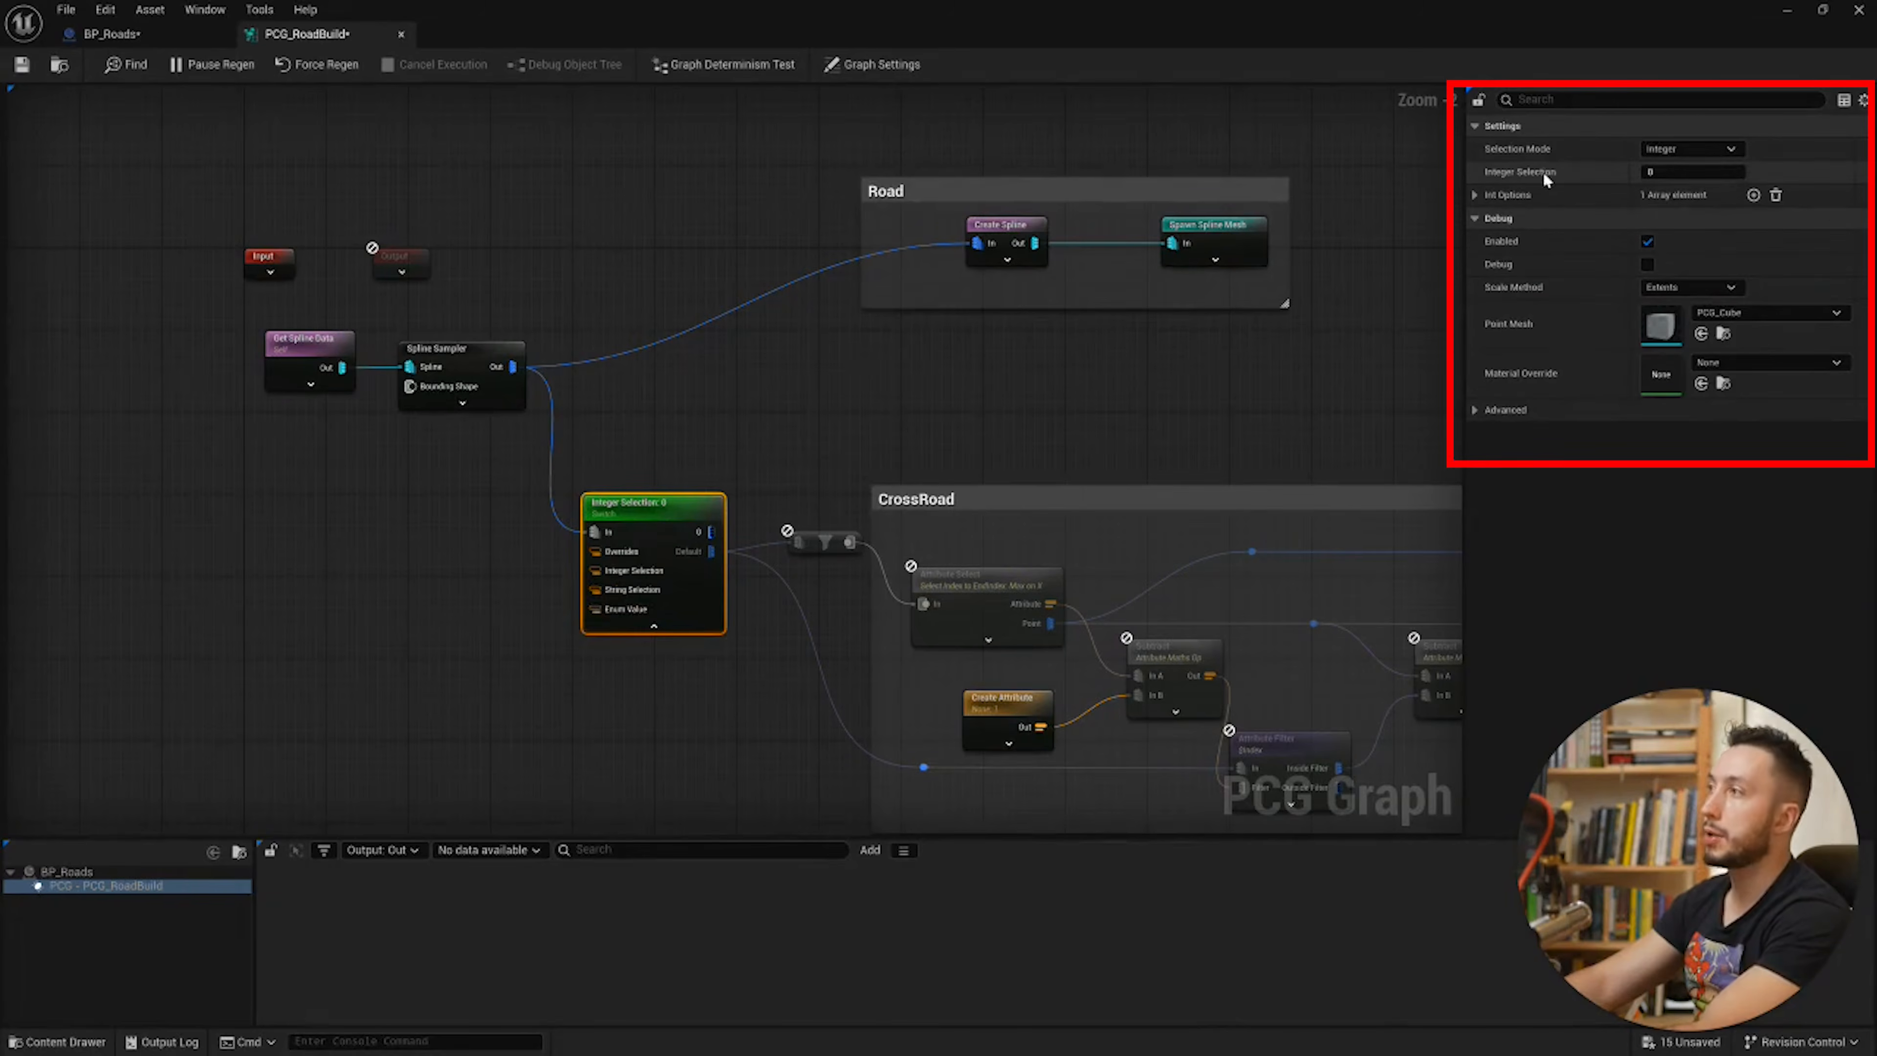
left_click(1474, 194)
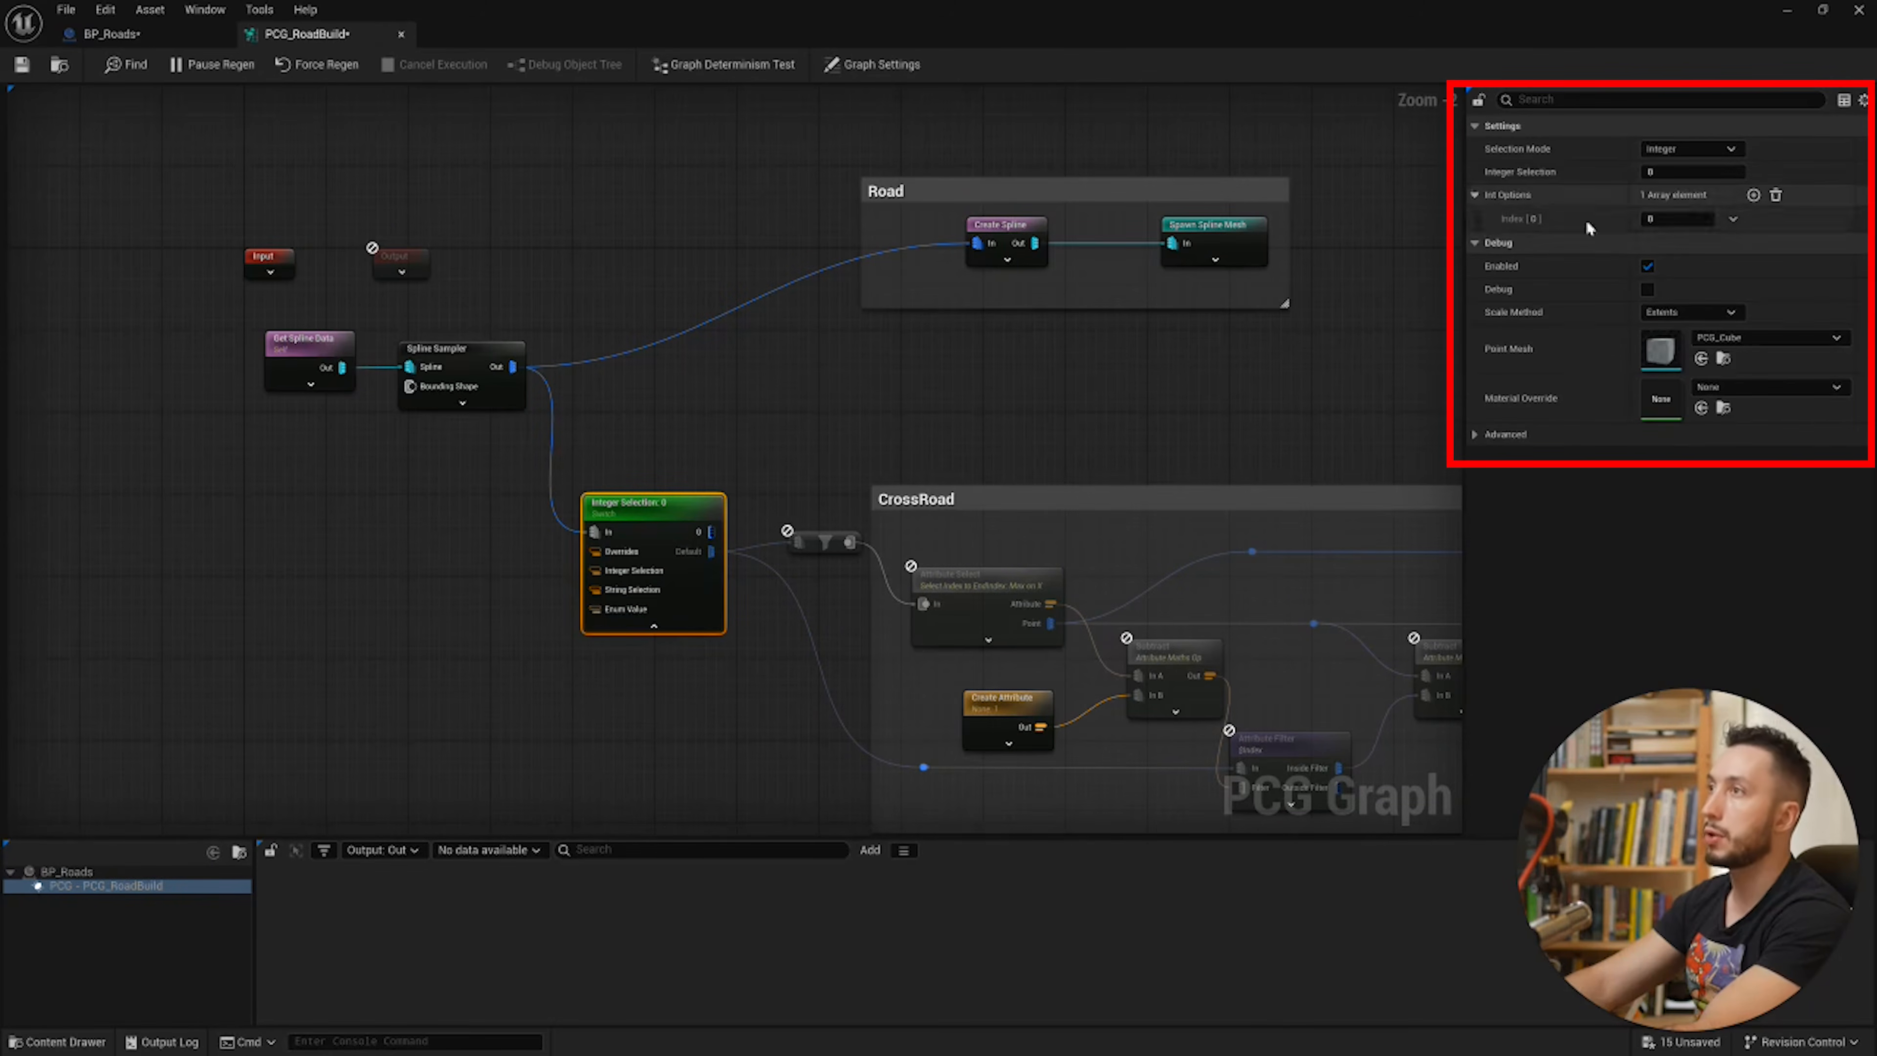
left_click(1568, 195)
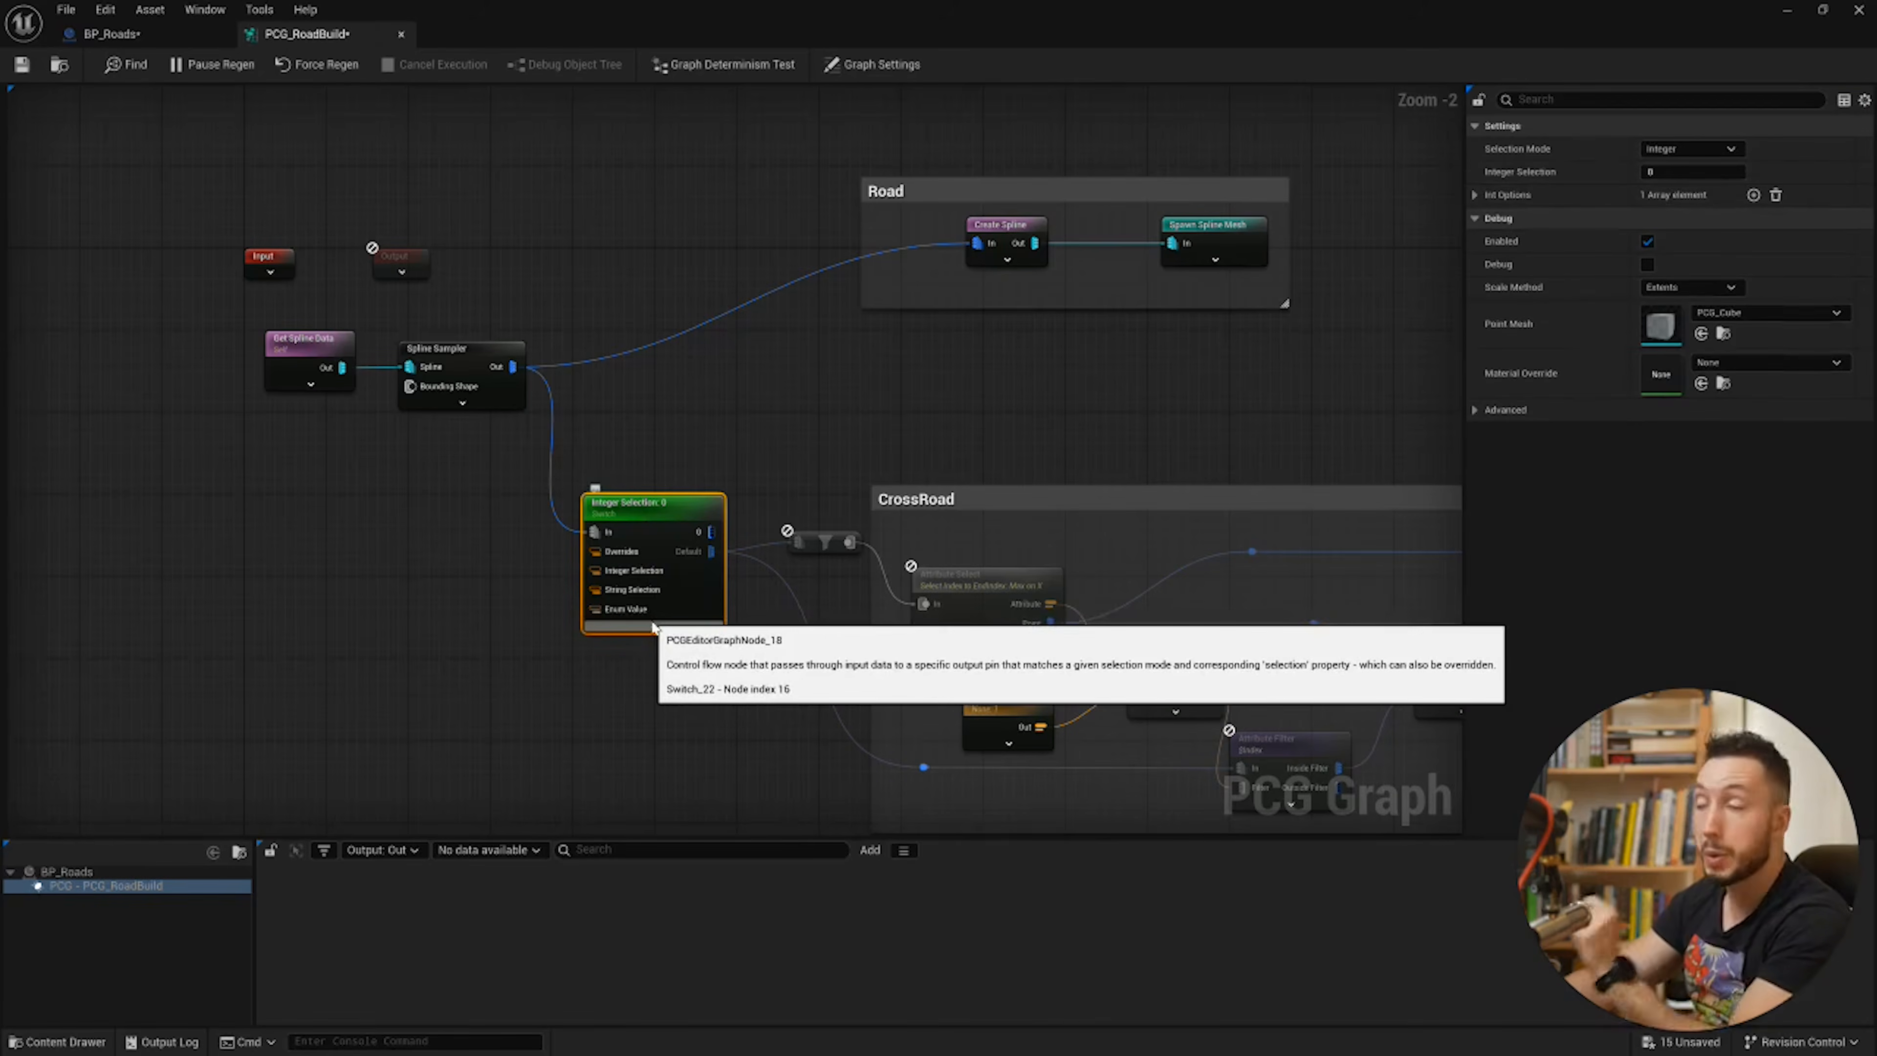
left_click(653, 626)
Step: Add an instance-editable Boolean variable named CrossRoad to the BP_Roads blueprint and compile it
left_click(177, 37)
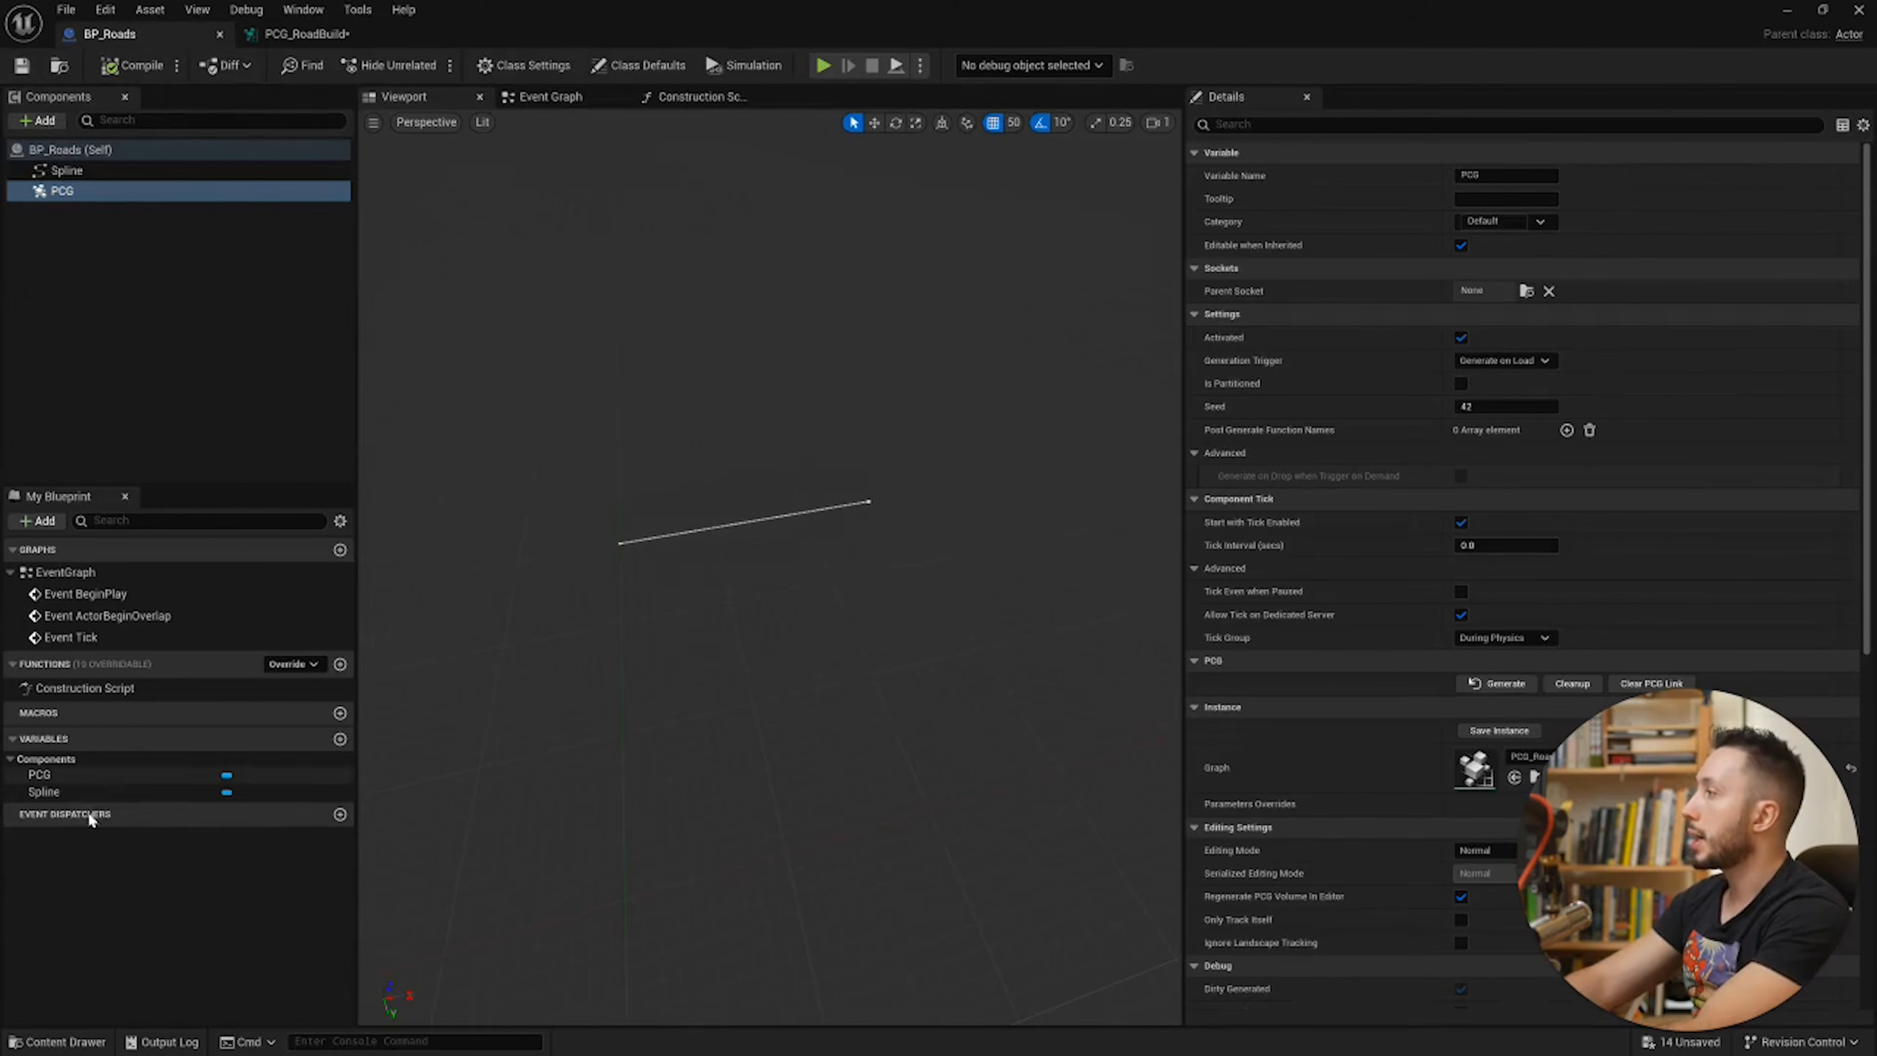
left_click(339, 739)
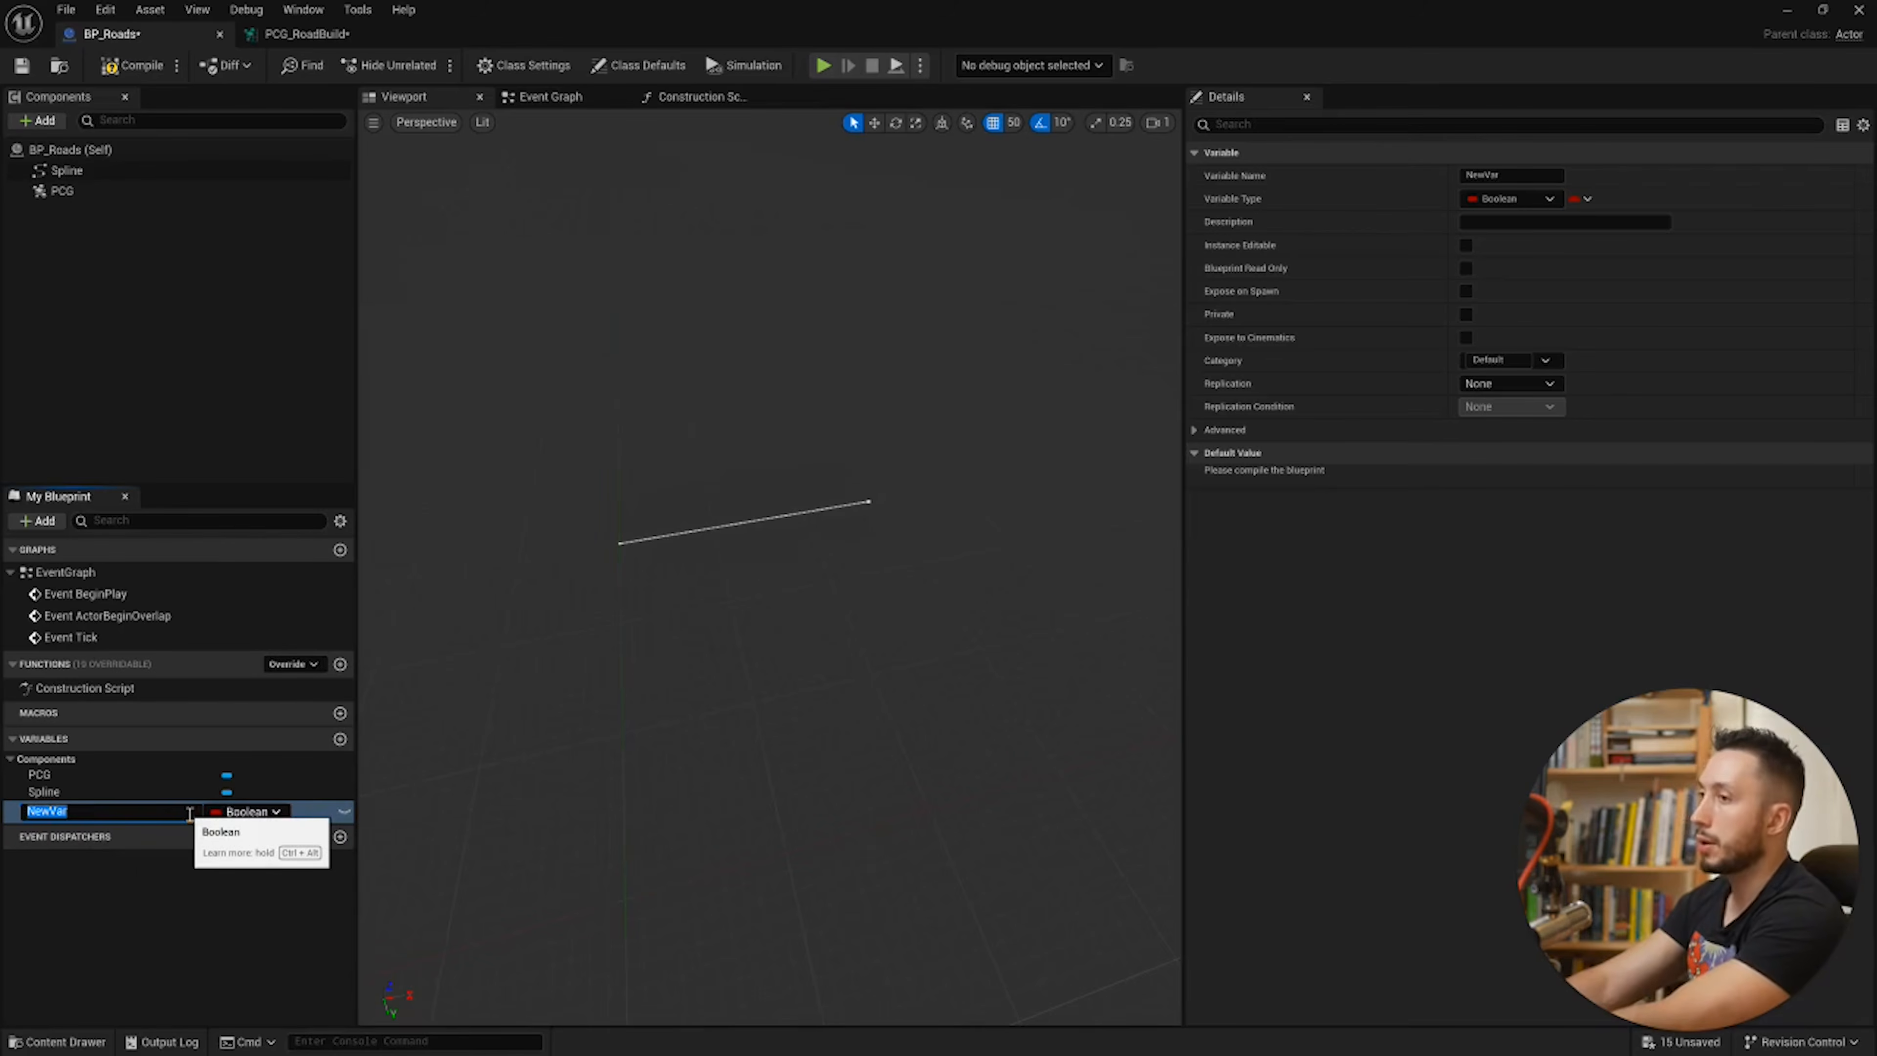
type("CrossRoad")
key("Return")
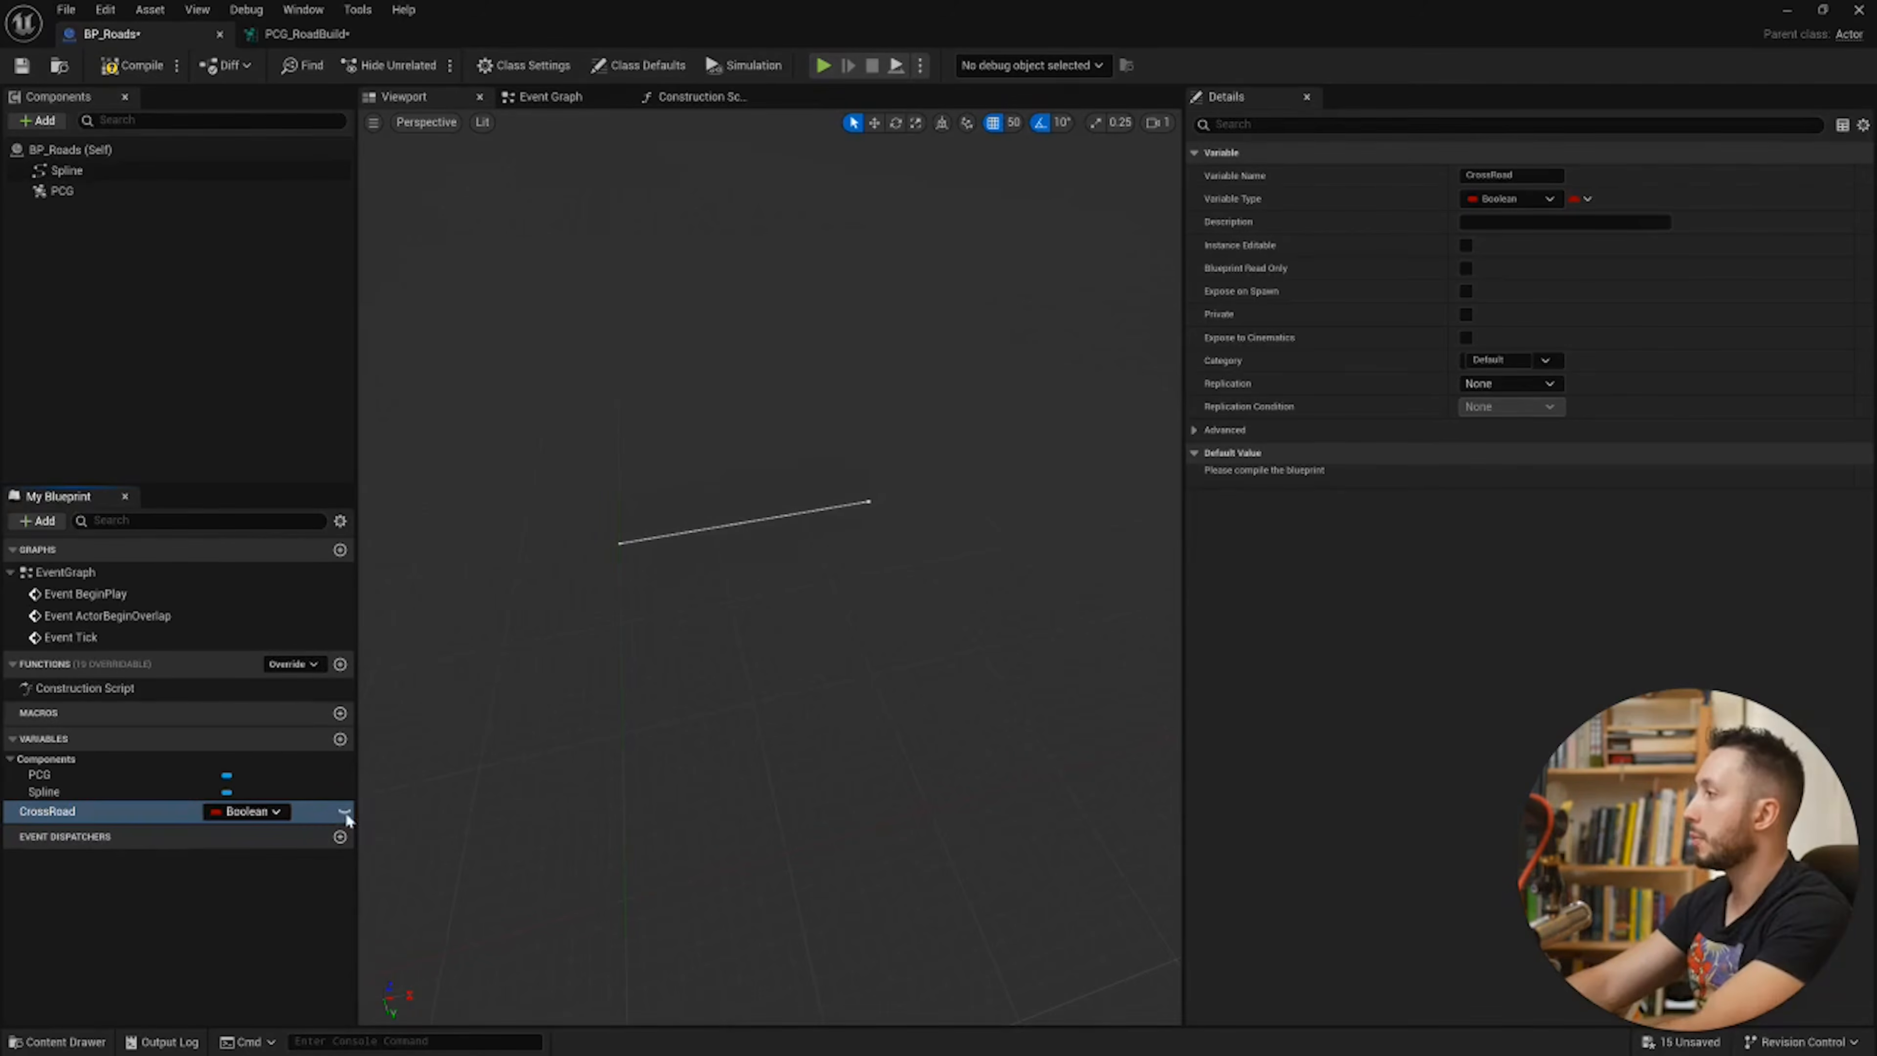
left_click(344, 811)
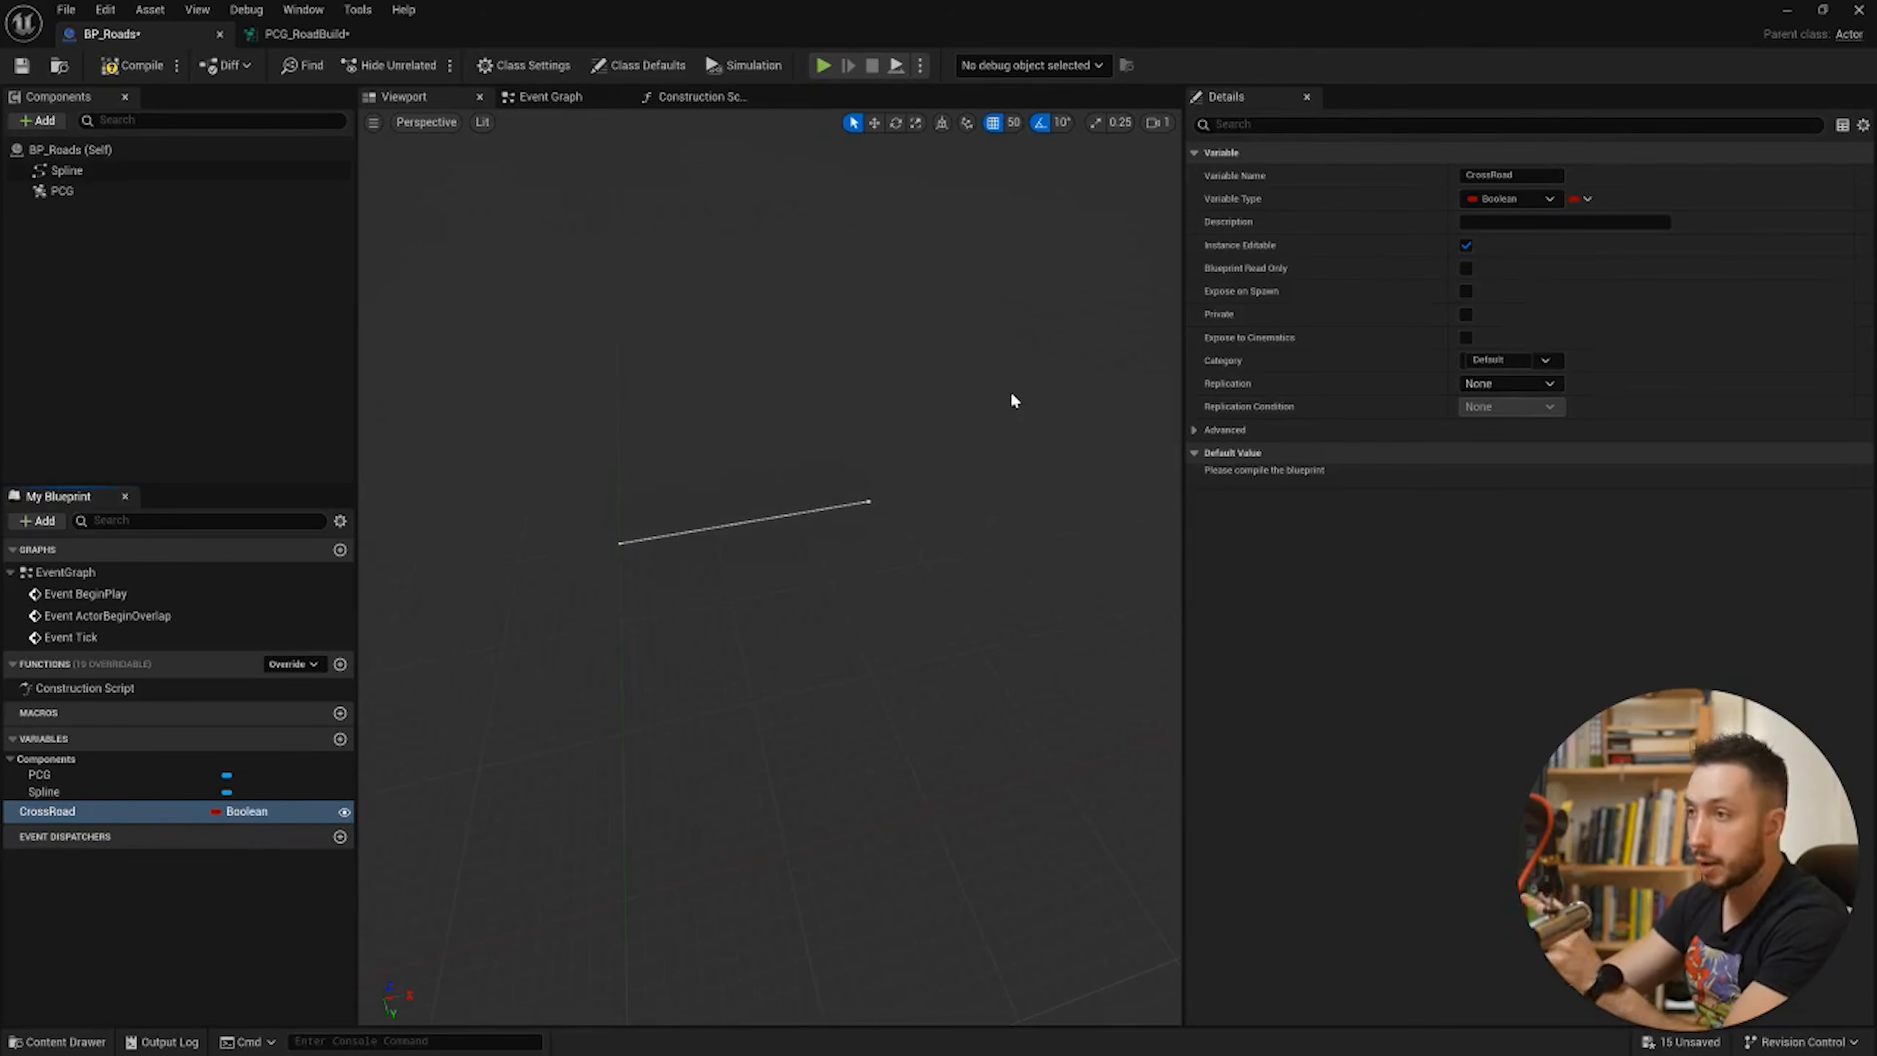
left_click(132, 65)
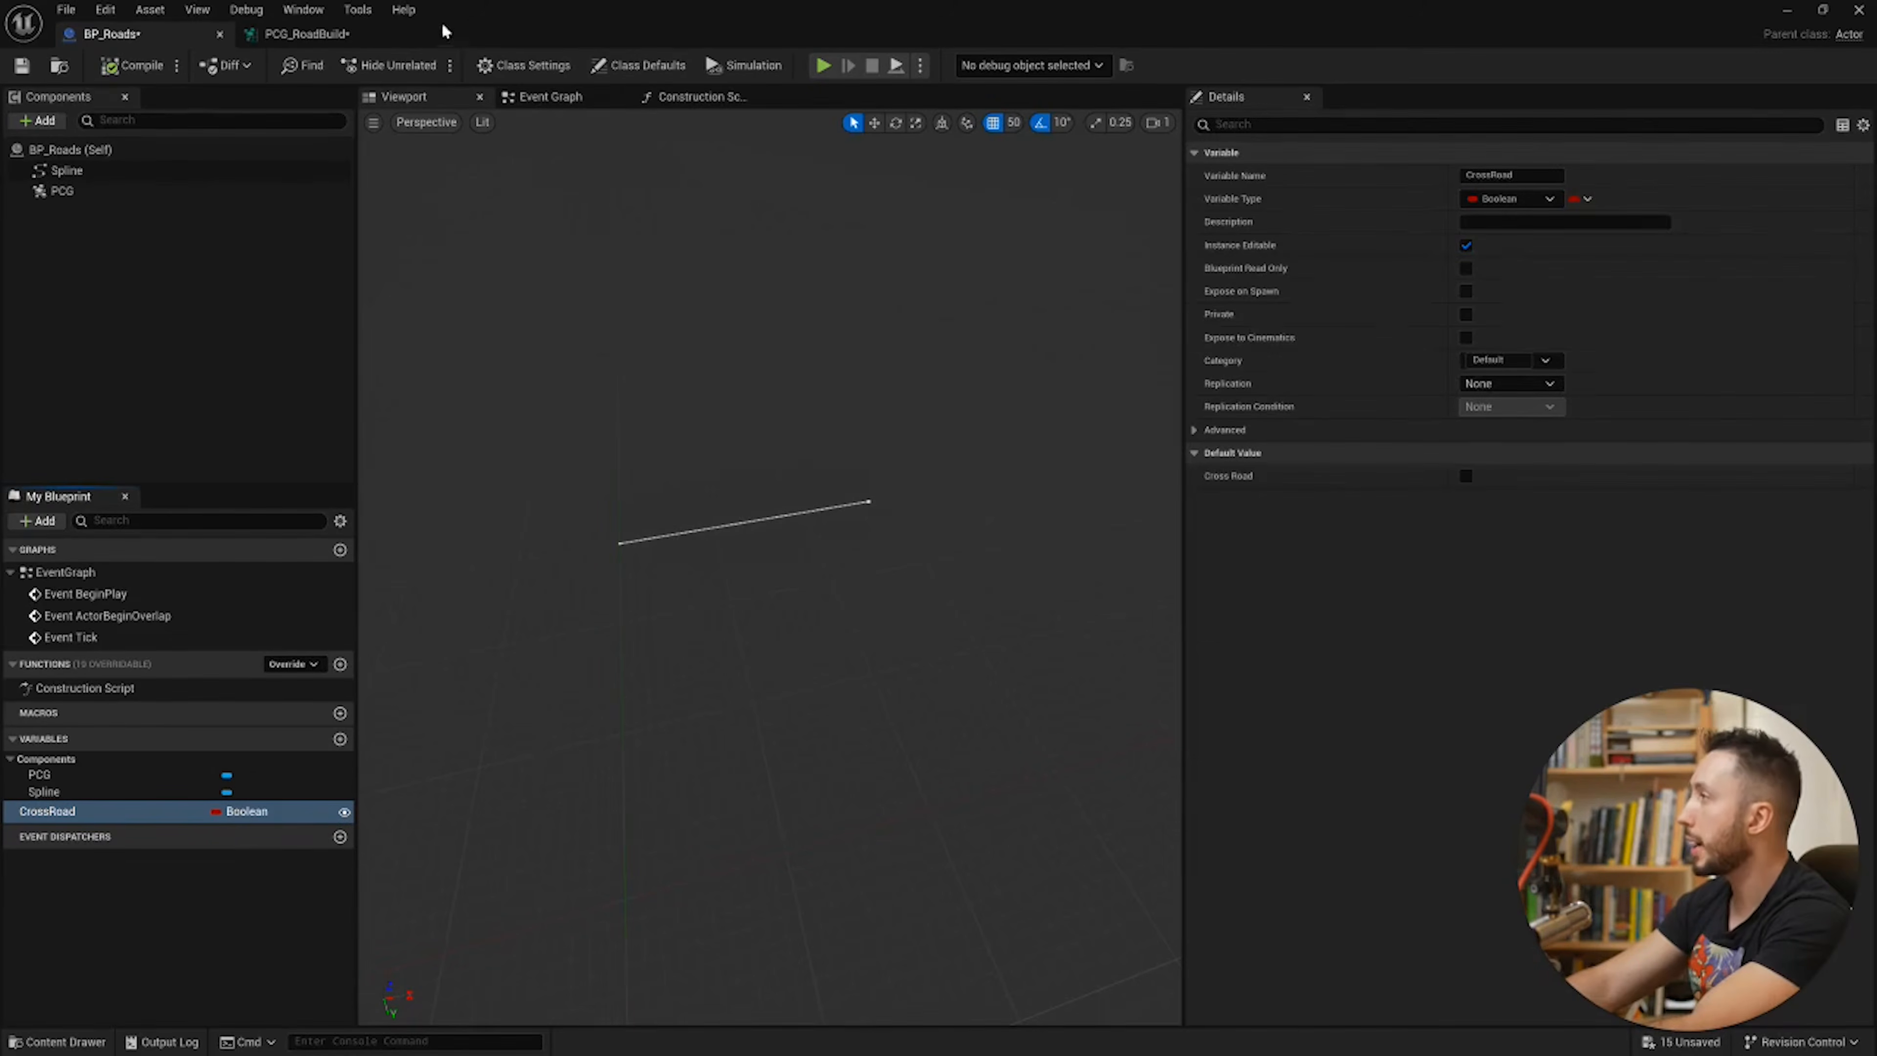
Step: Add a Get Actor Property node to the PCG_RoadBuild graph, placed beside the Switch node
left_click(414, 34)
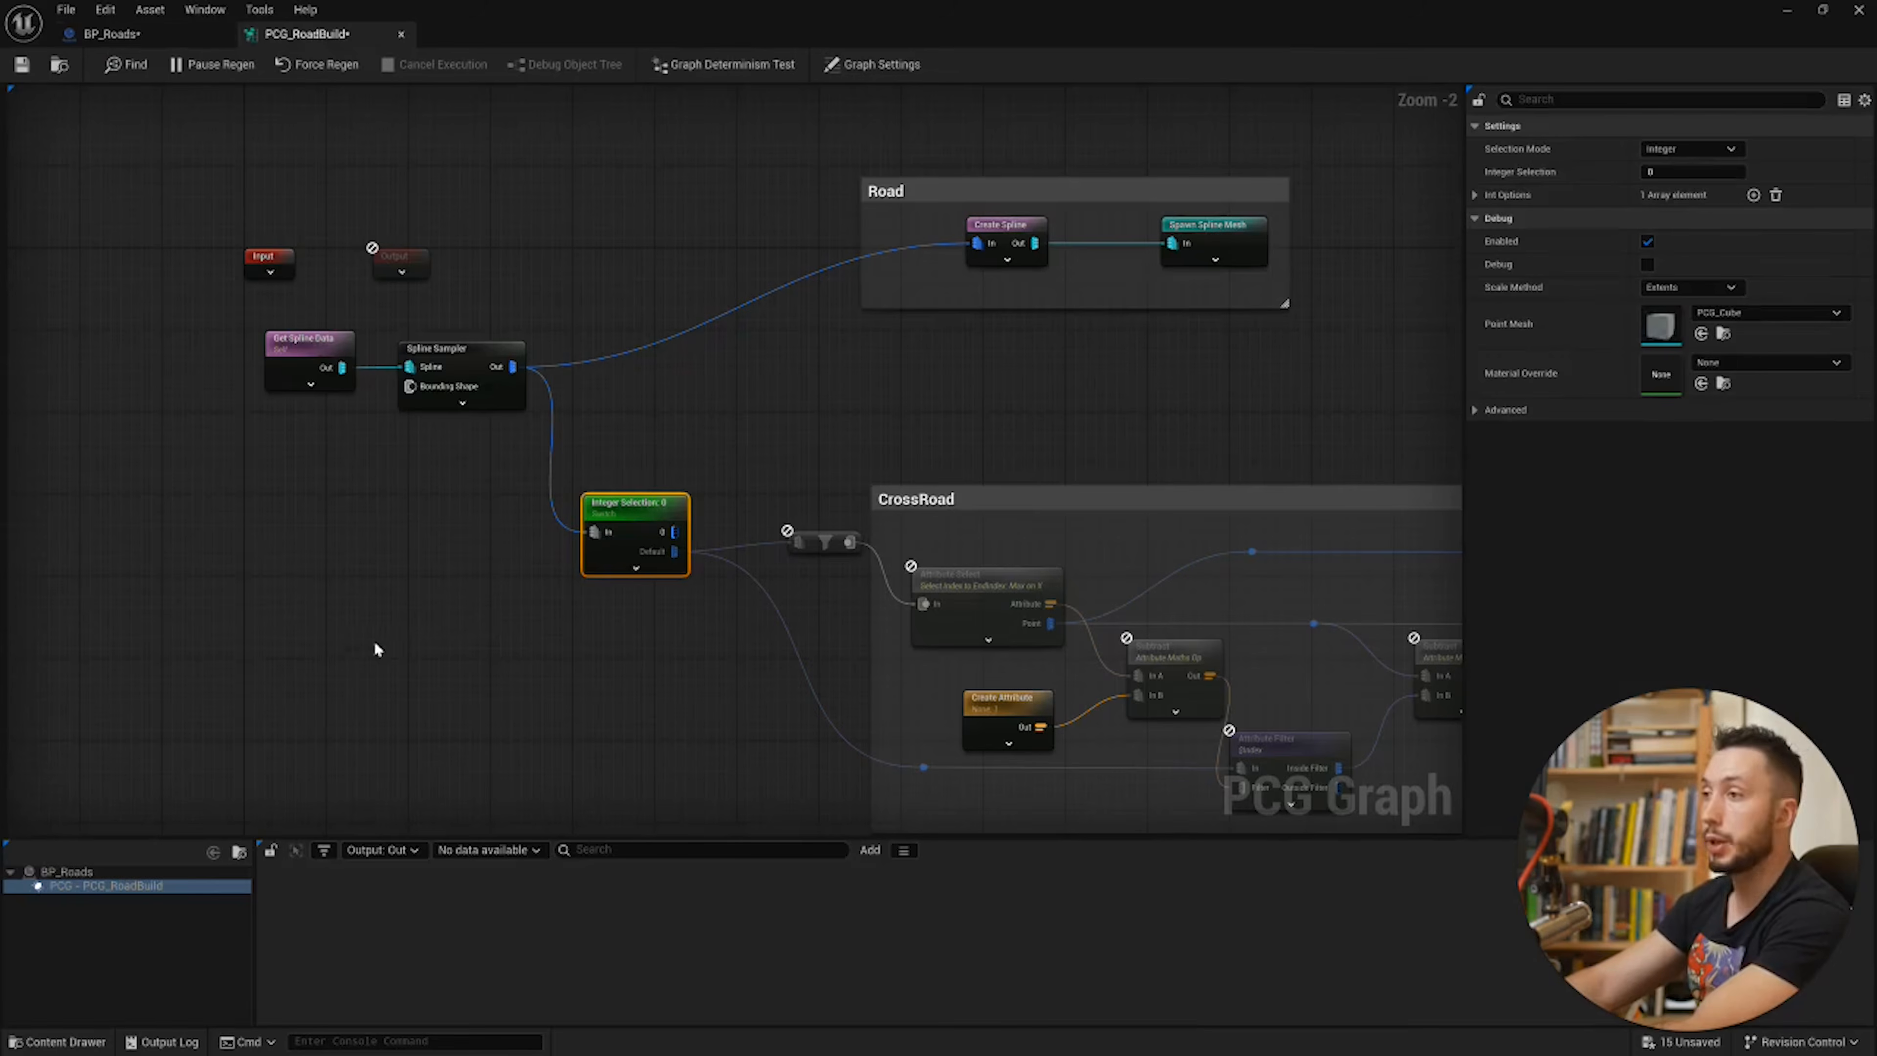
right_click(381, 619)
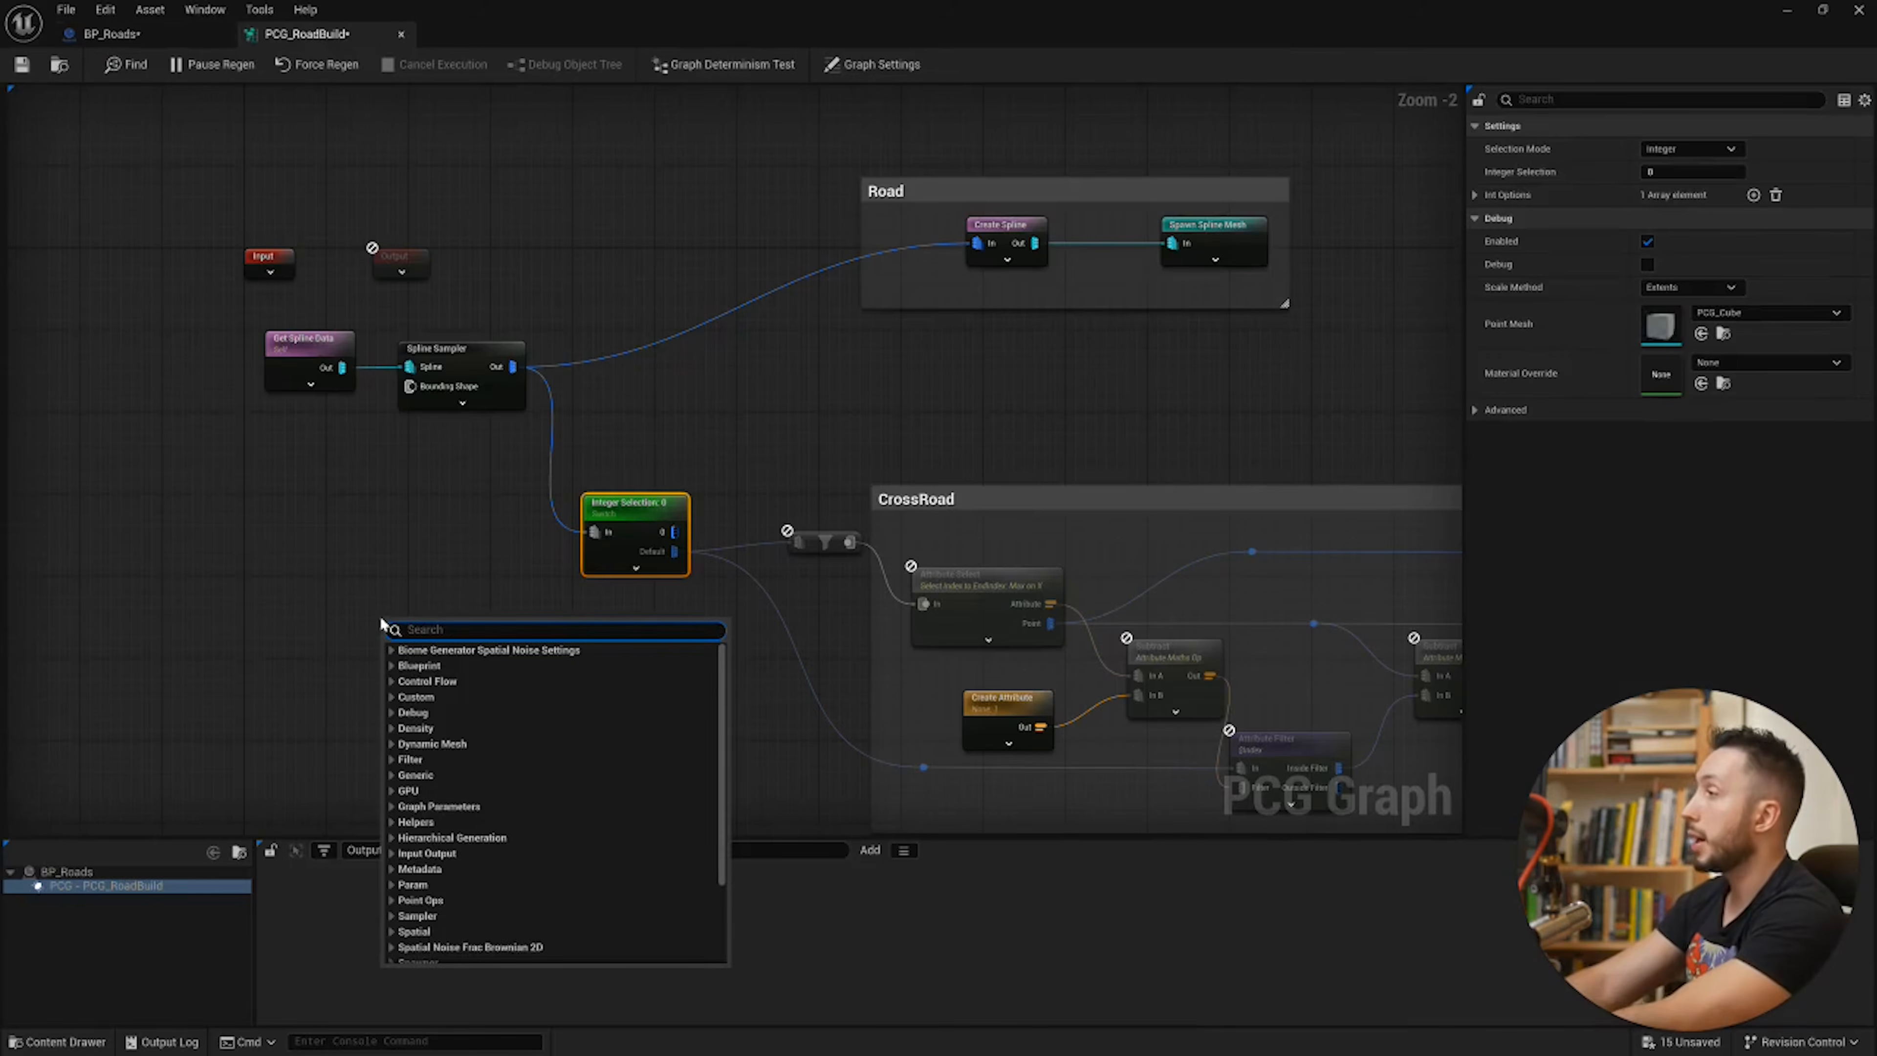
type("actor")
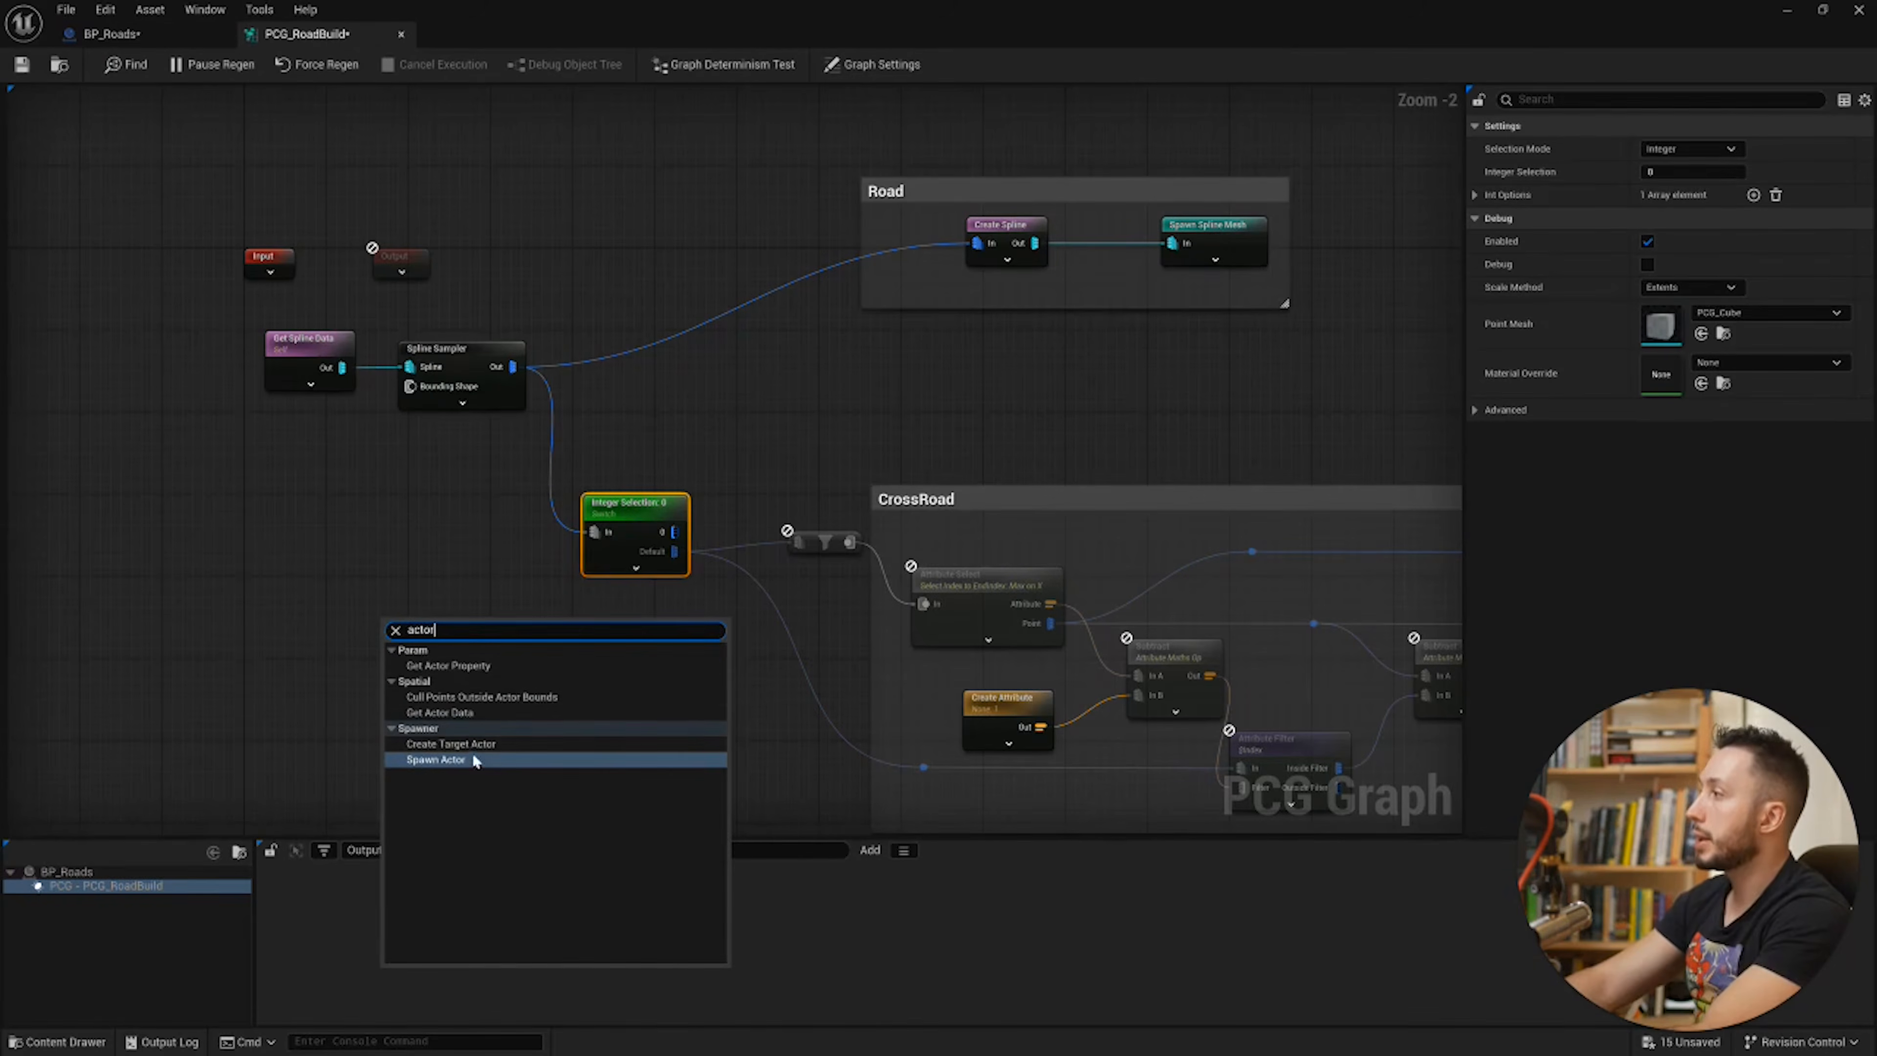
left_click(453, 664)
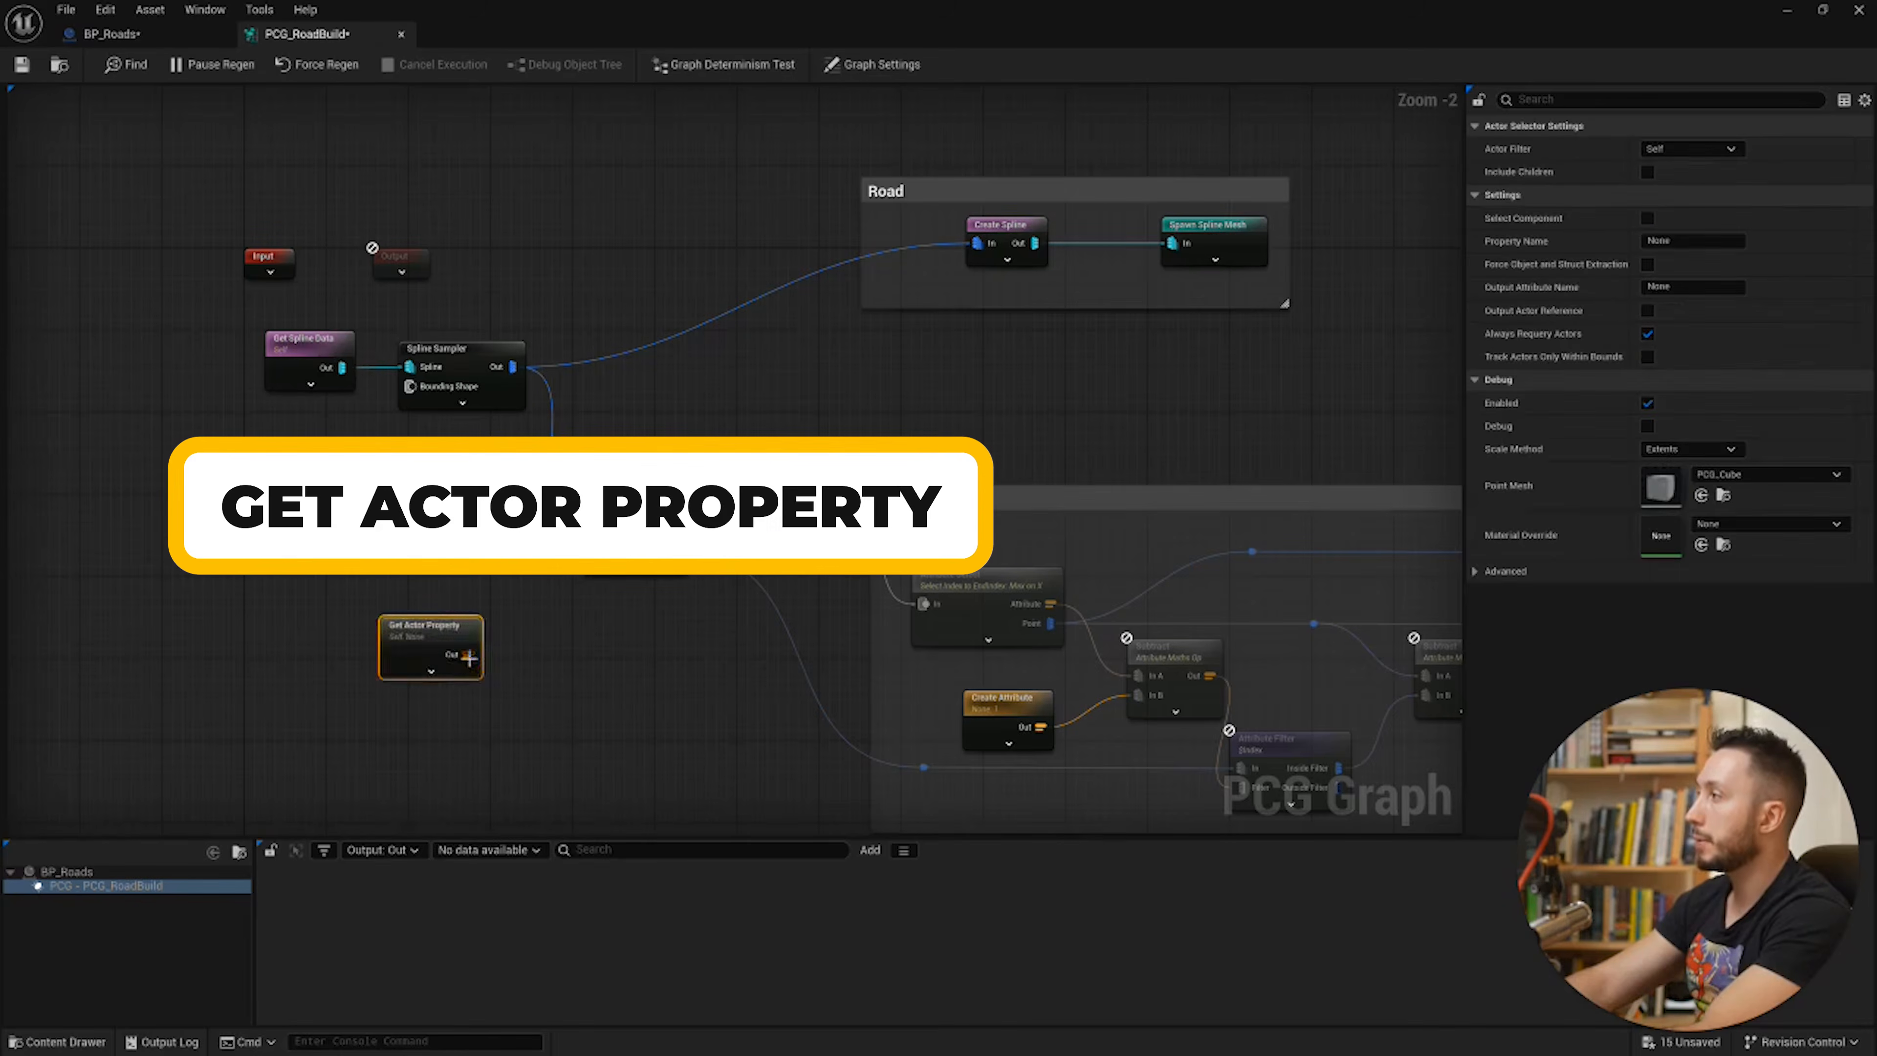
left_click_drag(469, 649, 425, 607)
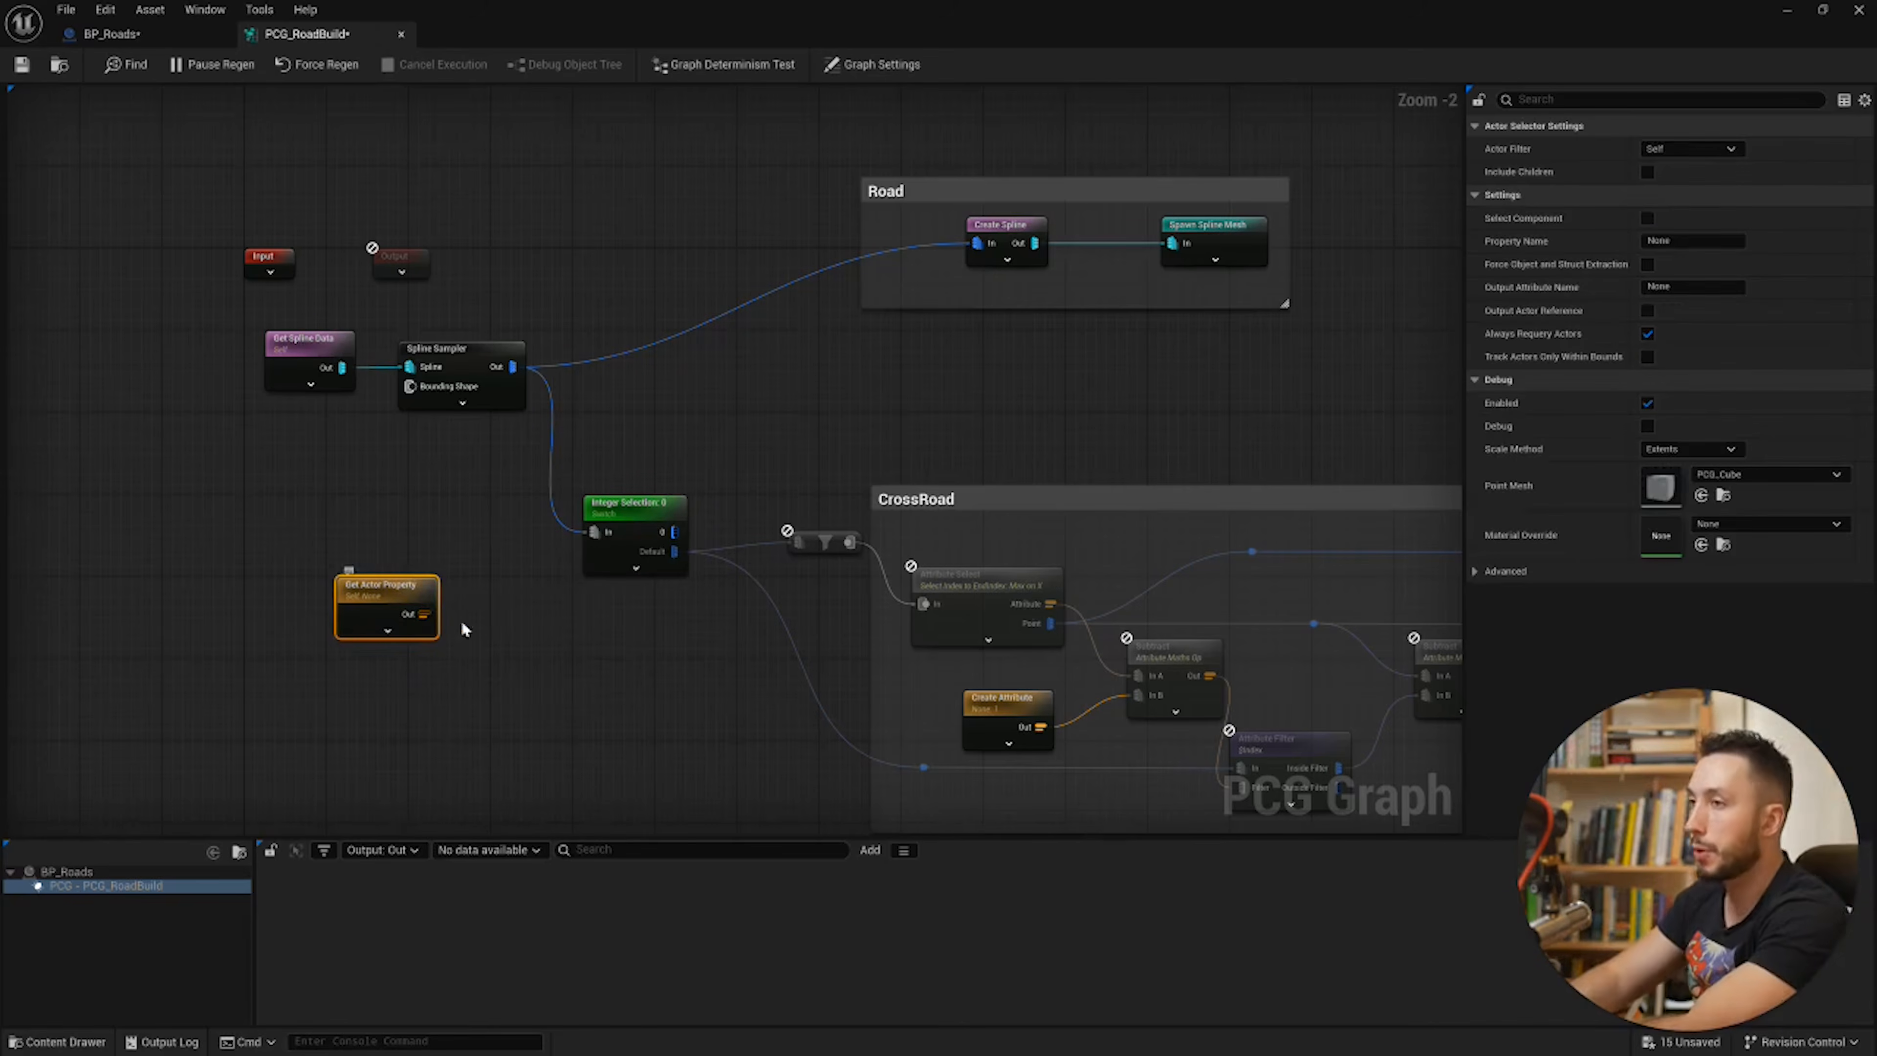
Step: Set the Get Actor Property node's Property Name to CrossRoad, matching the BP_Roads variable
left_click(157, 35)
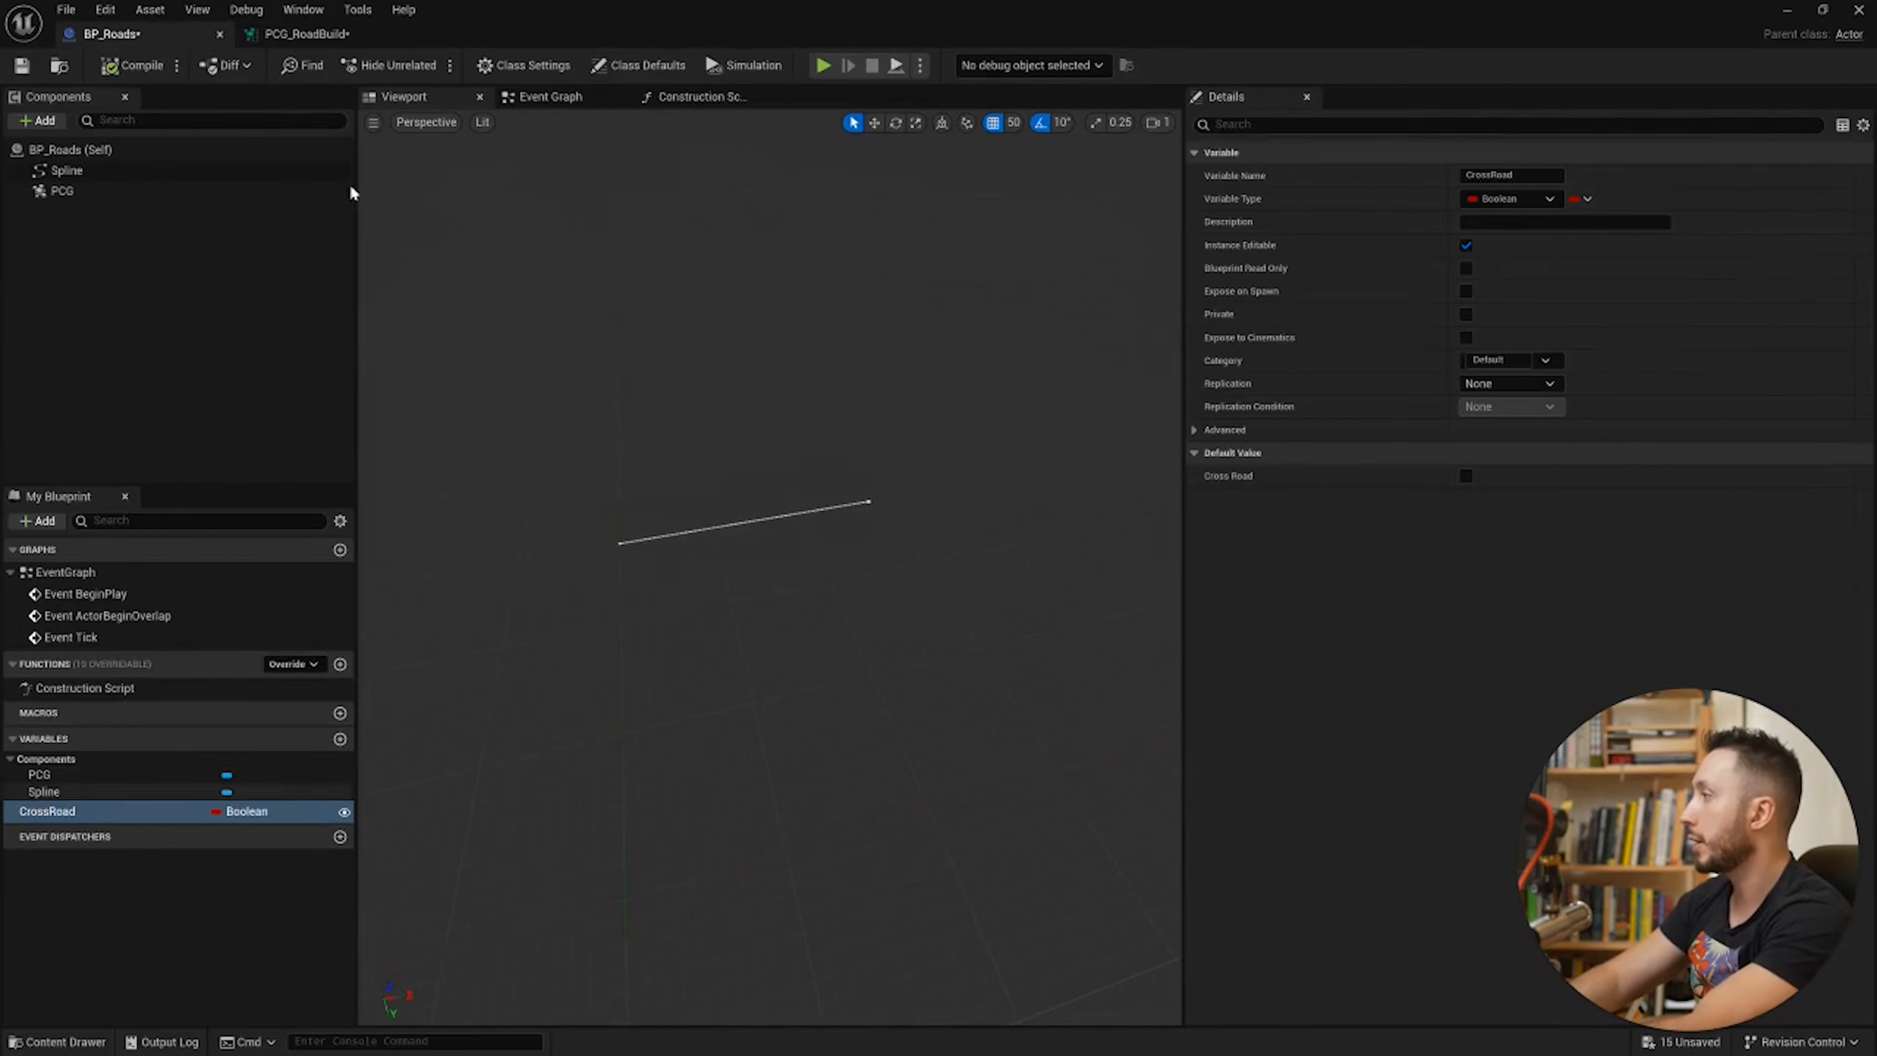
left_click(334, 36)
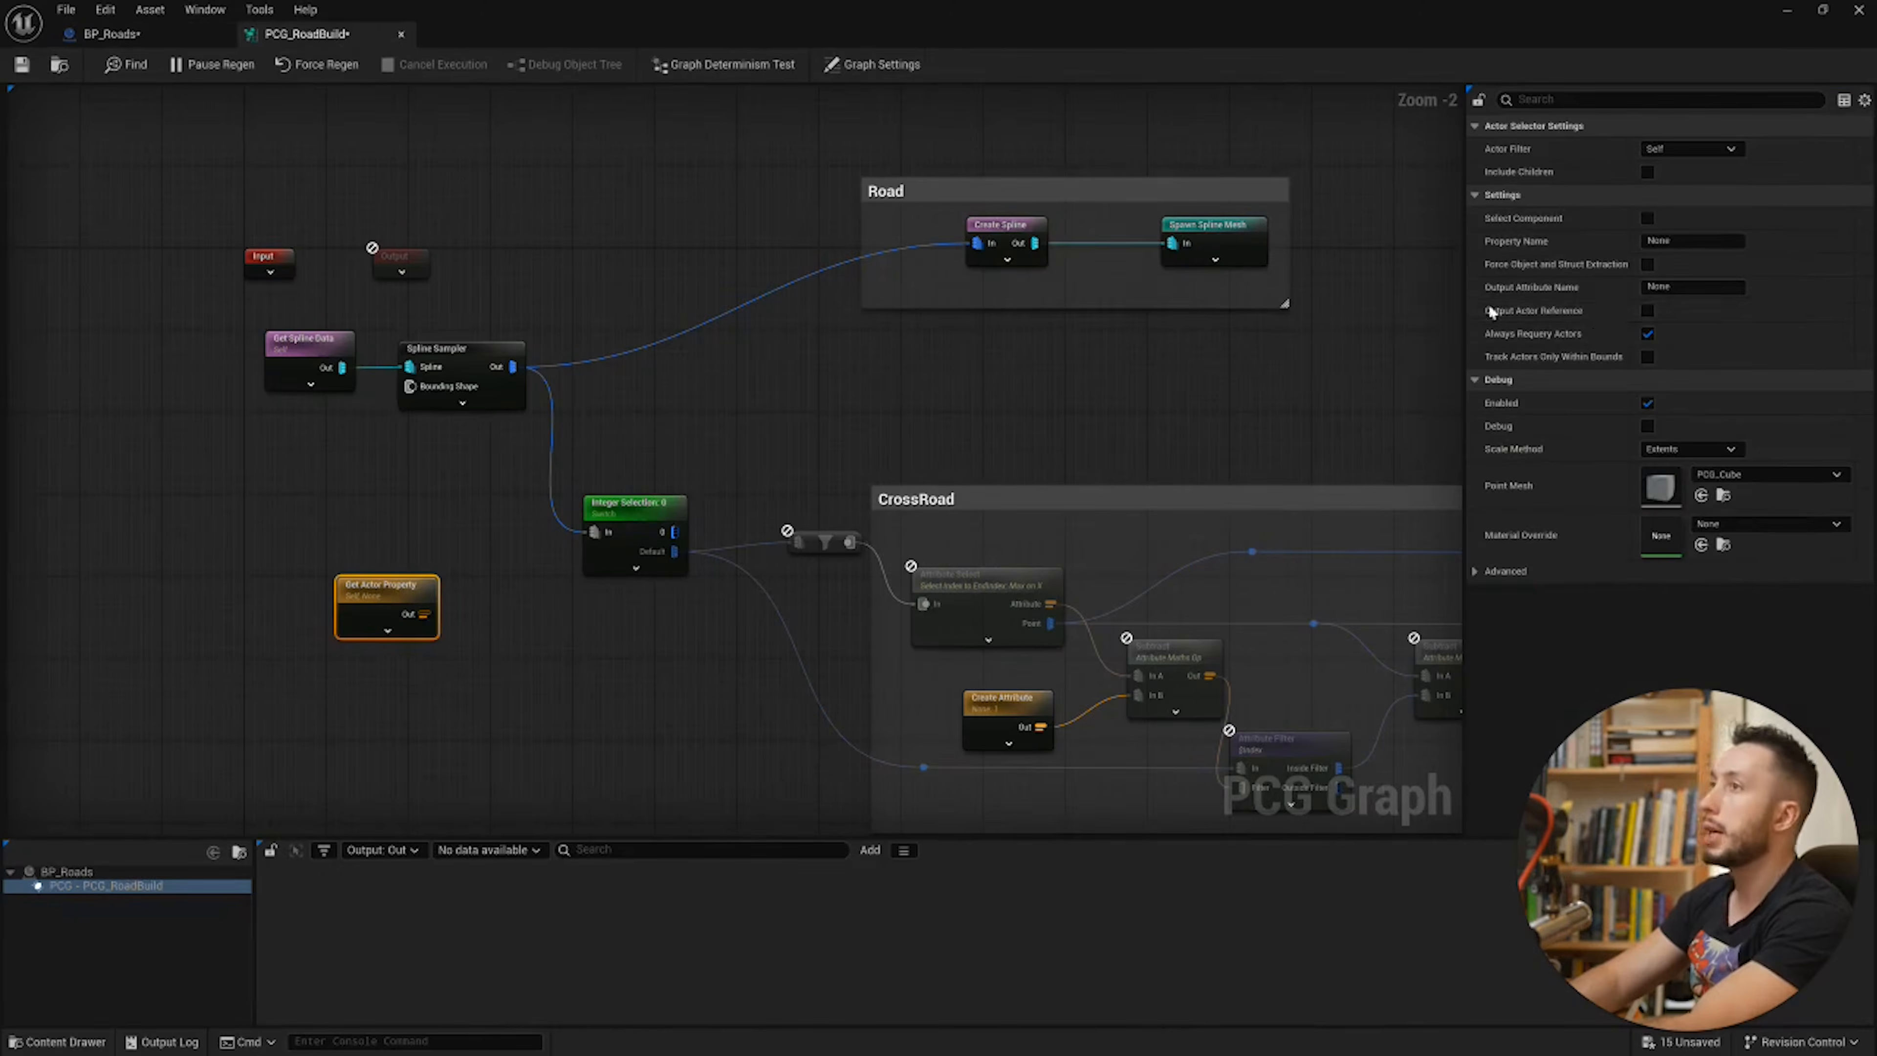
left_click(1692, 241)
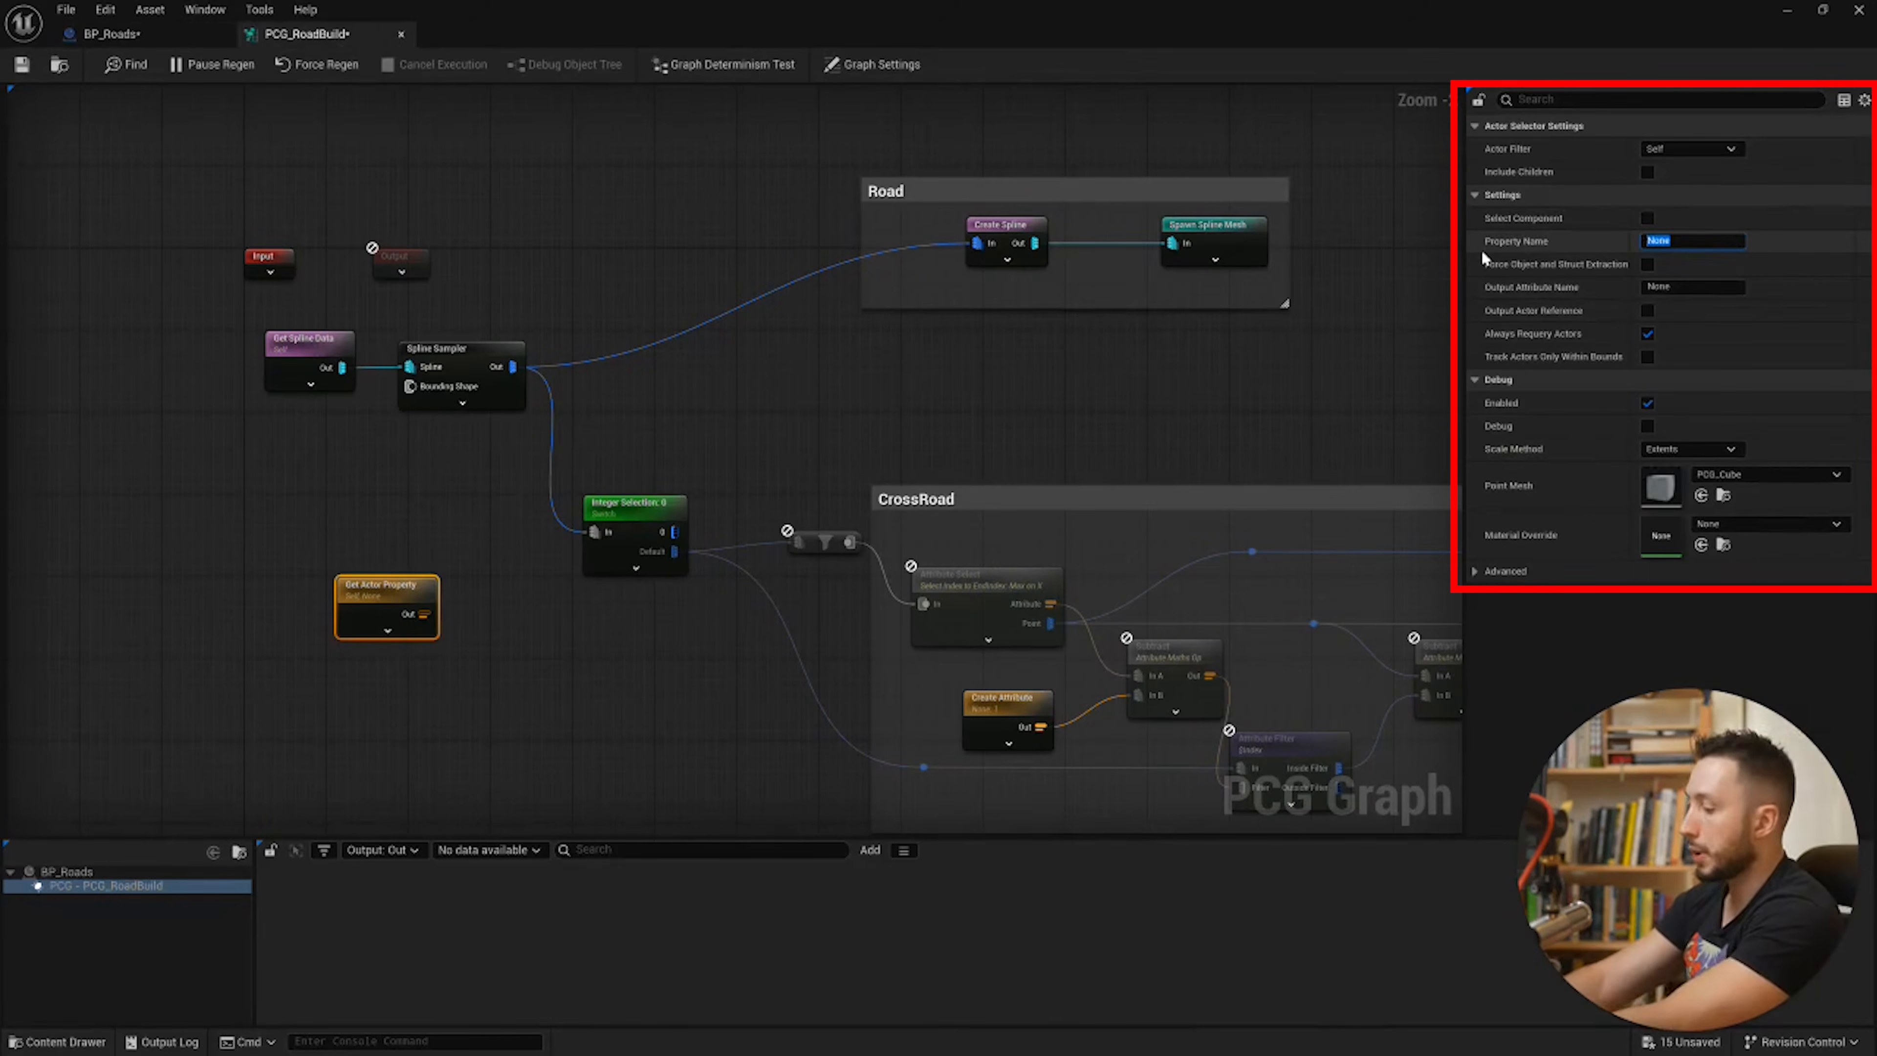
type("CrossRoad")
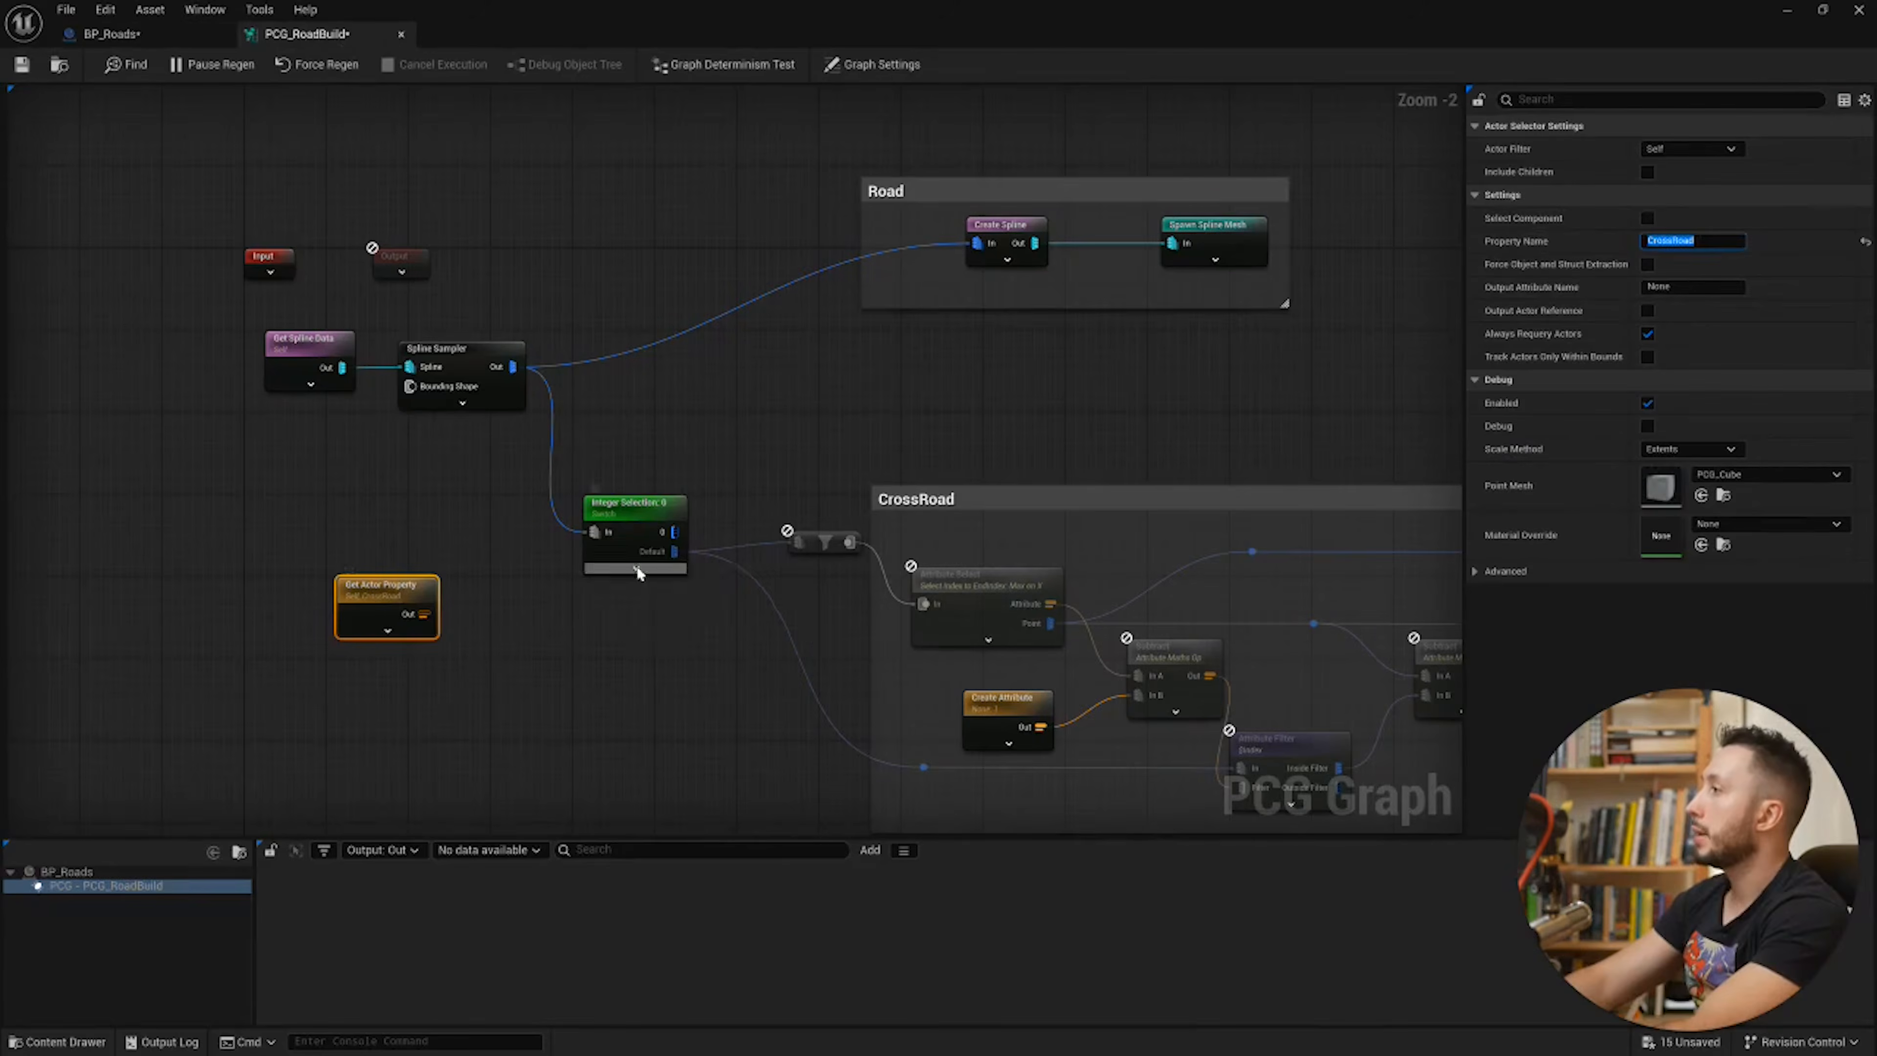
Step: Connect Get Actor Property's output to the Switch's Integer Selection override, then collapse the unused pins and align the nodes
left_click(635, 567)
left_click_drag(556, 578, 597, 576)
key("q")
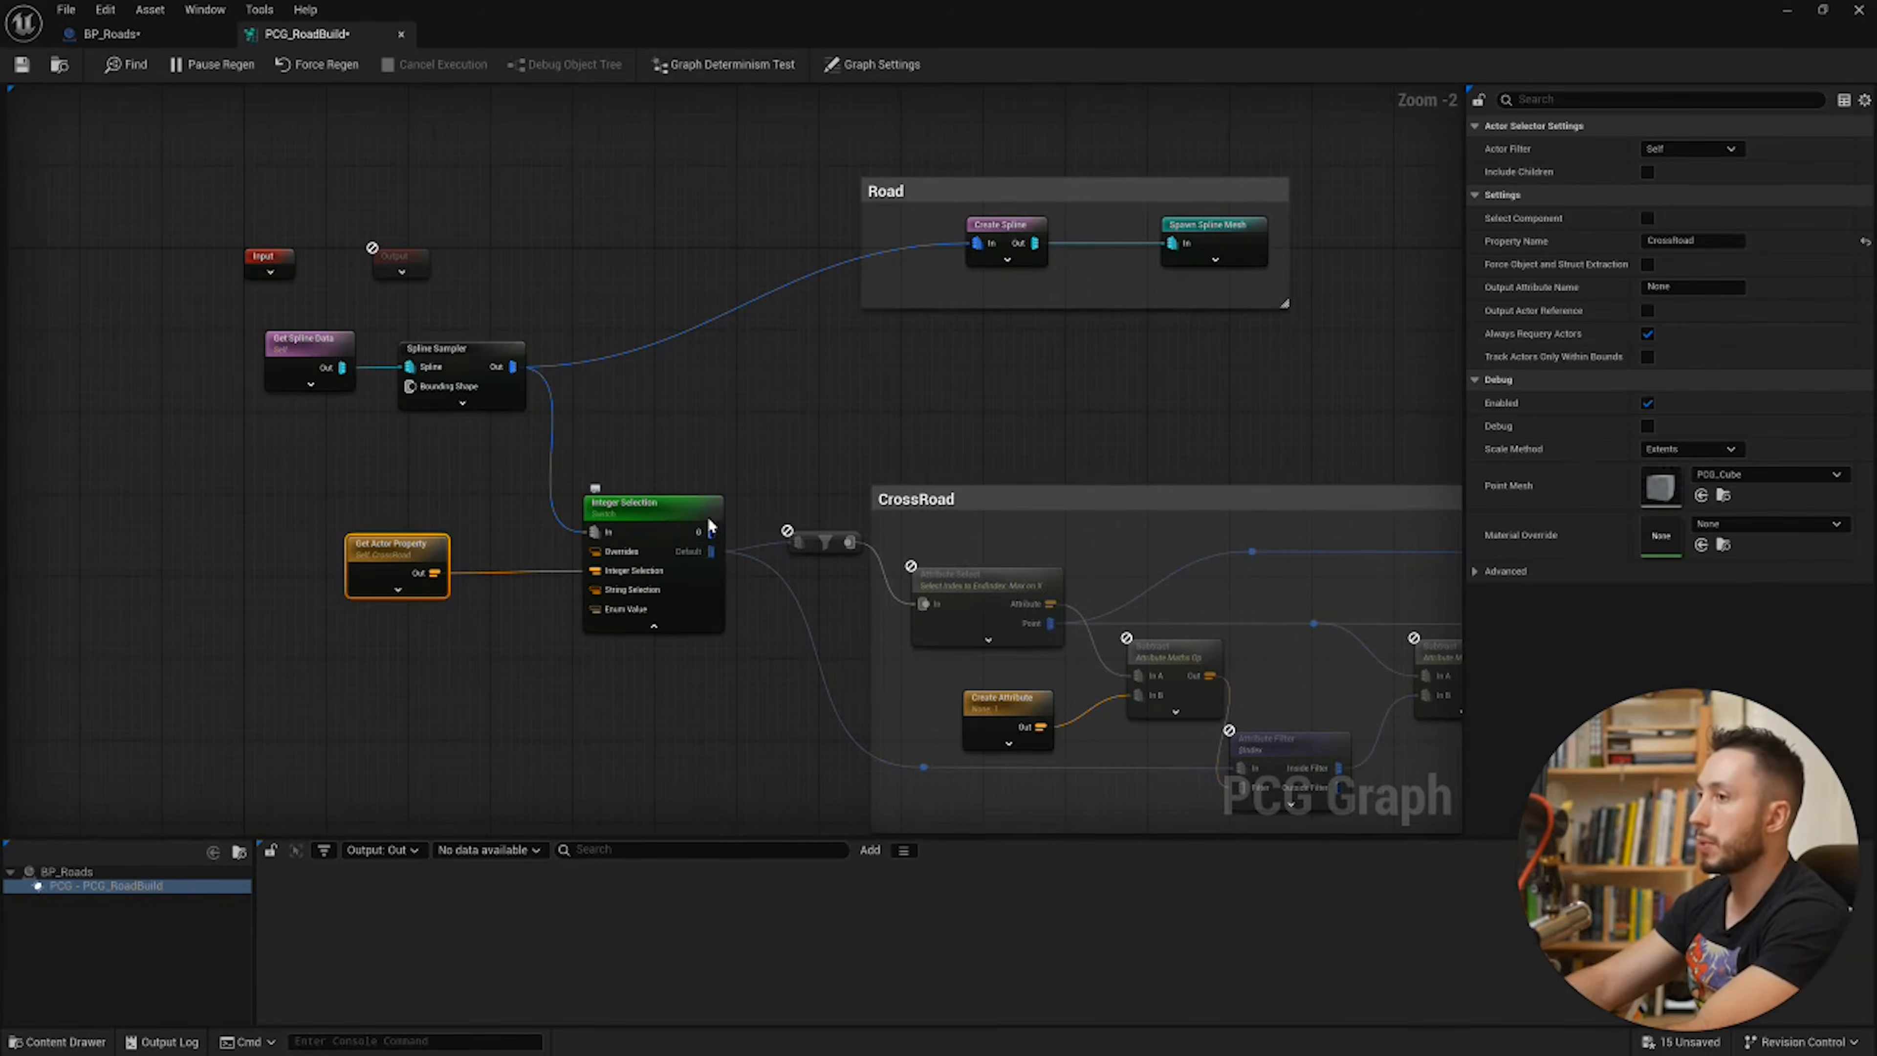
left_click(654, 626)
key("q")
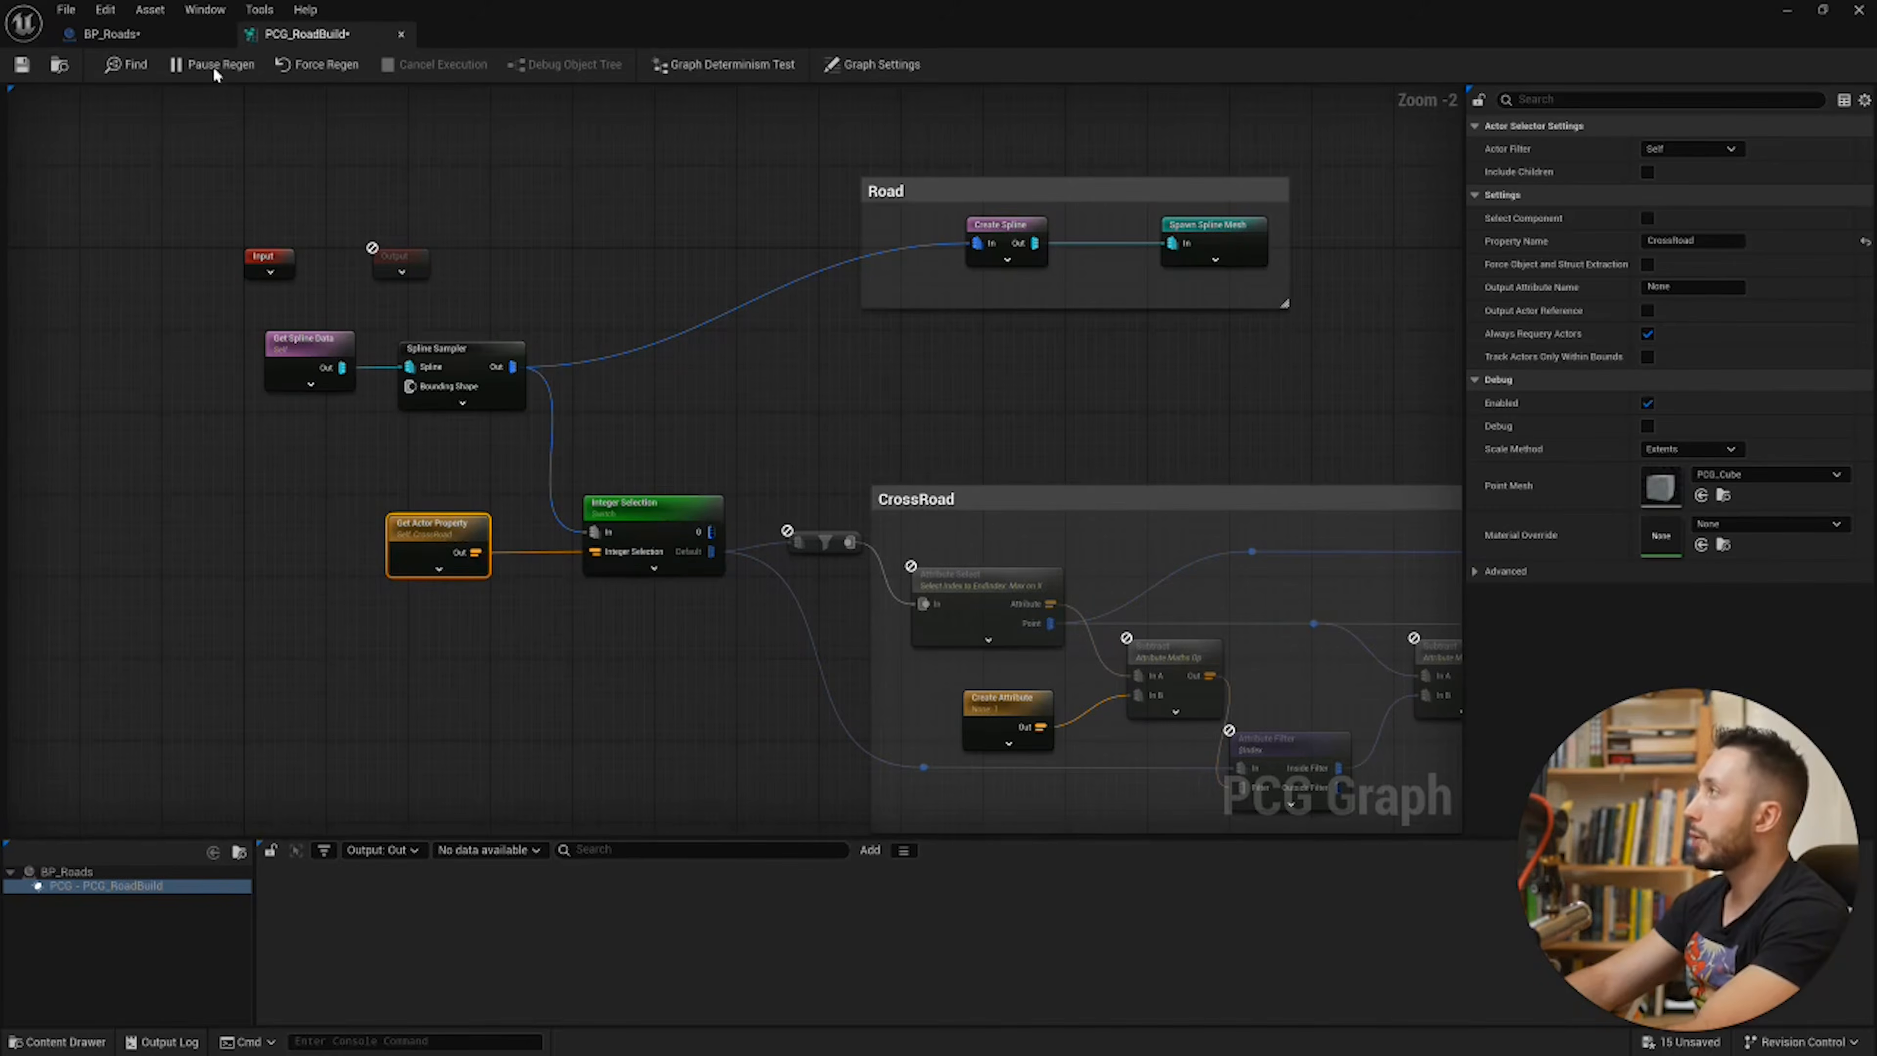
Step: Save the PCG_RoadBuild graph, compile and save BP_Roads, and return to the level editor
left_click(27, 68)
left_click(111, 35)
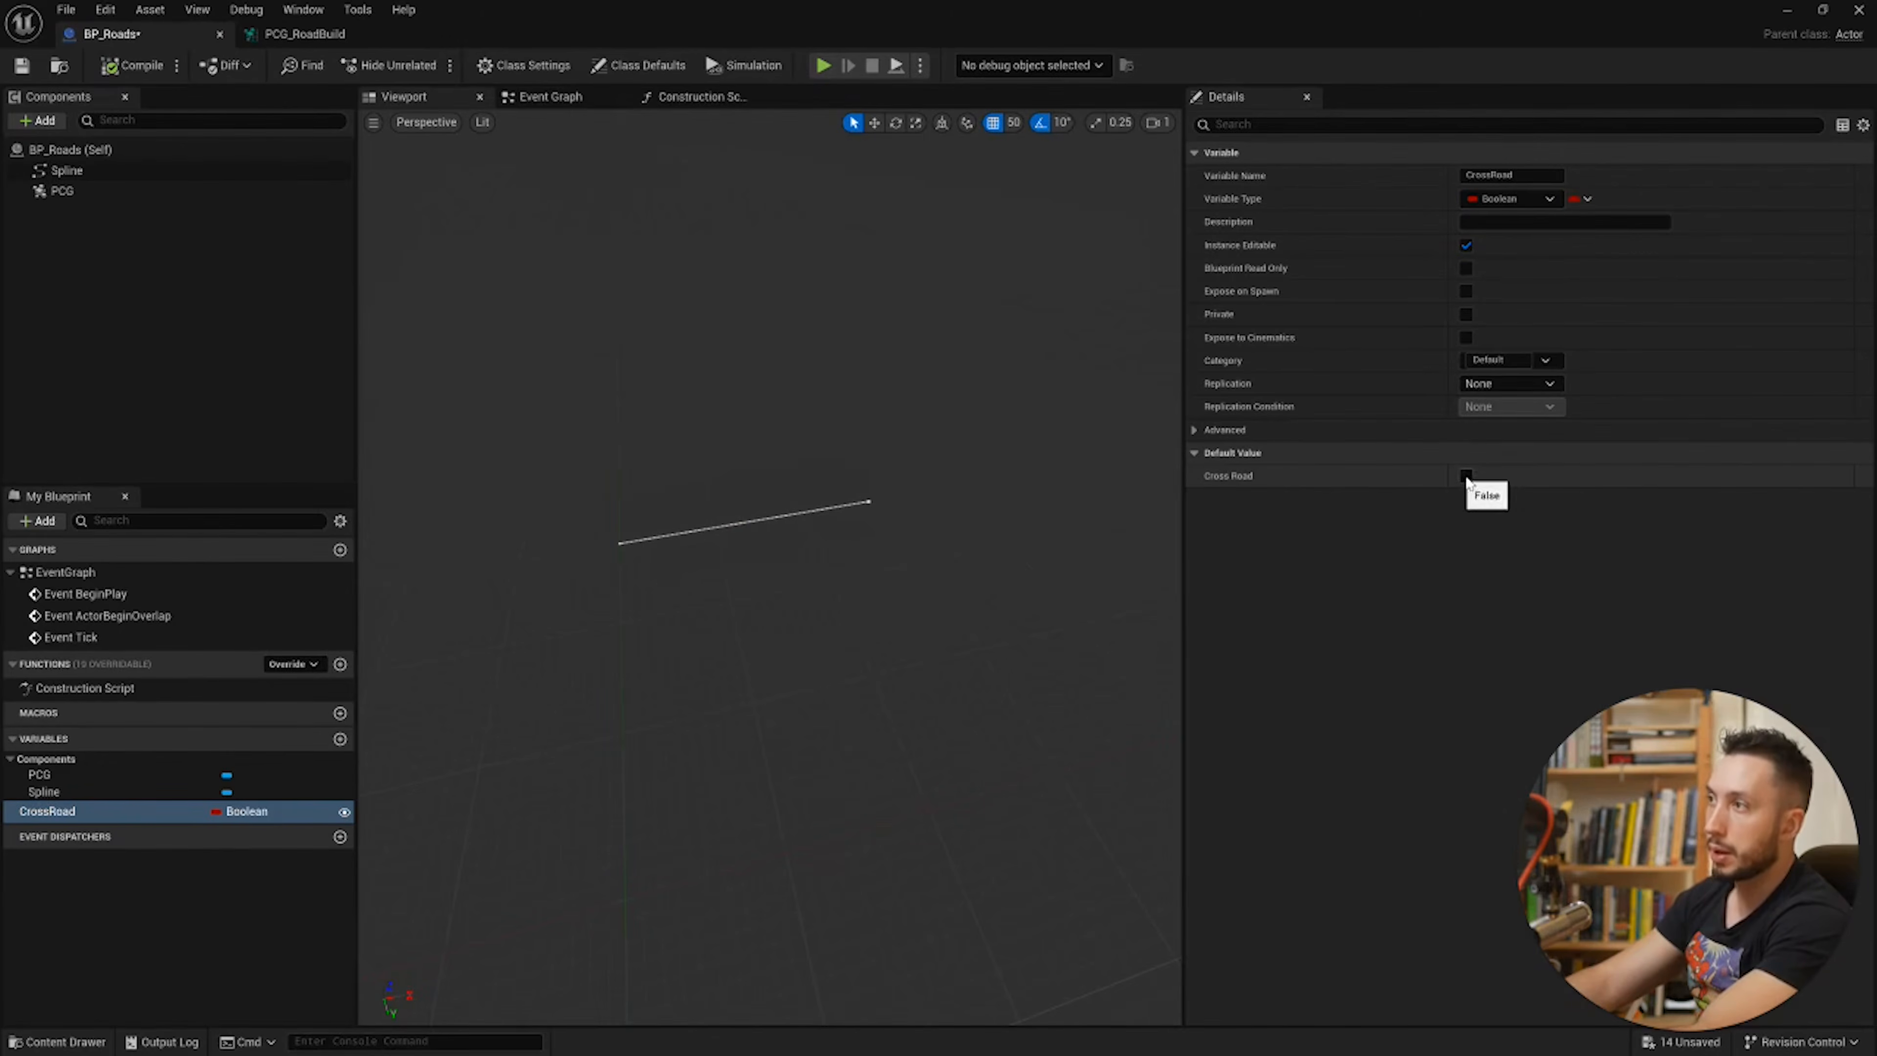
left_click(132, 66)
left_click(288, 33)
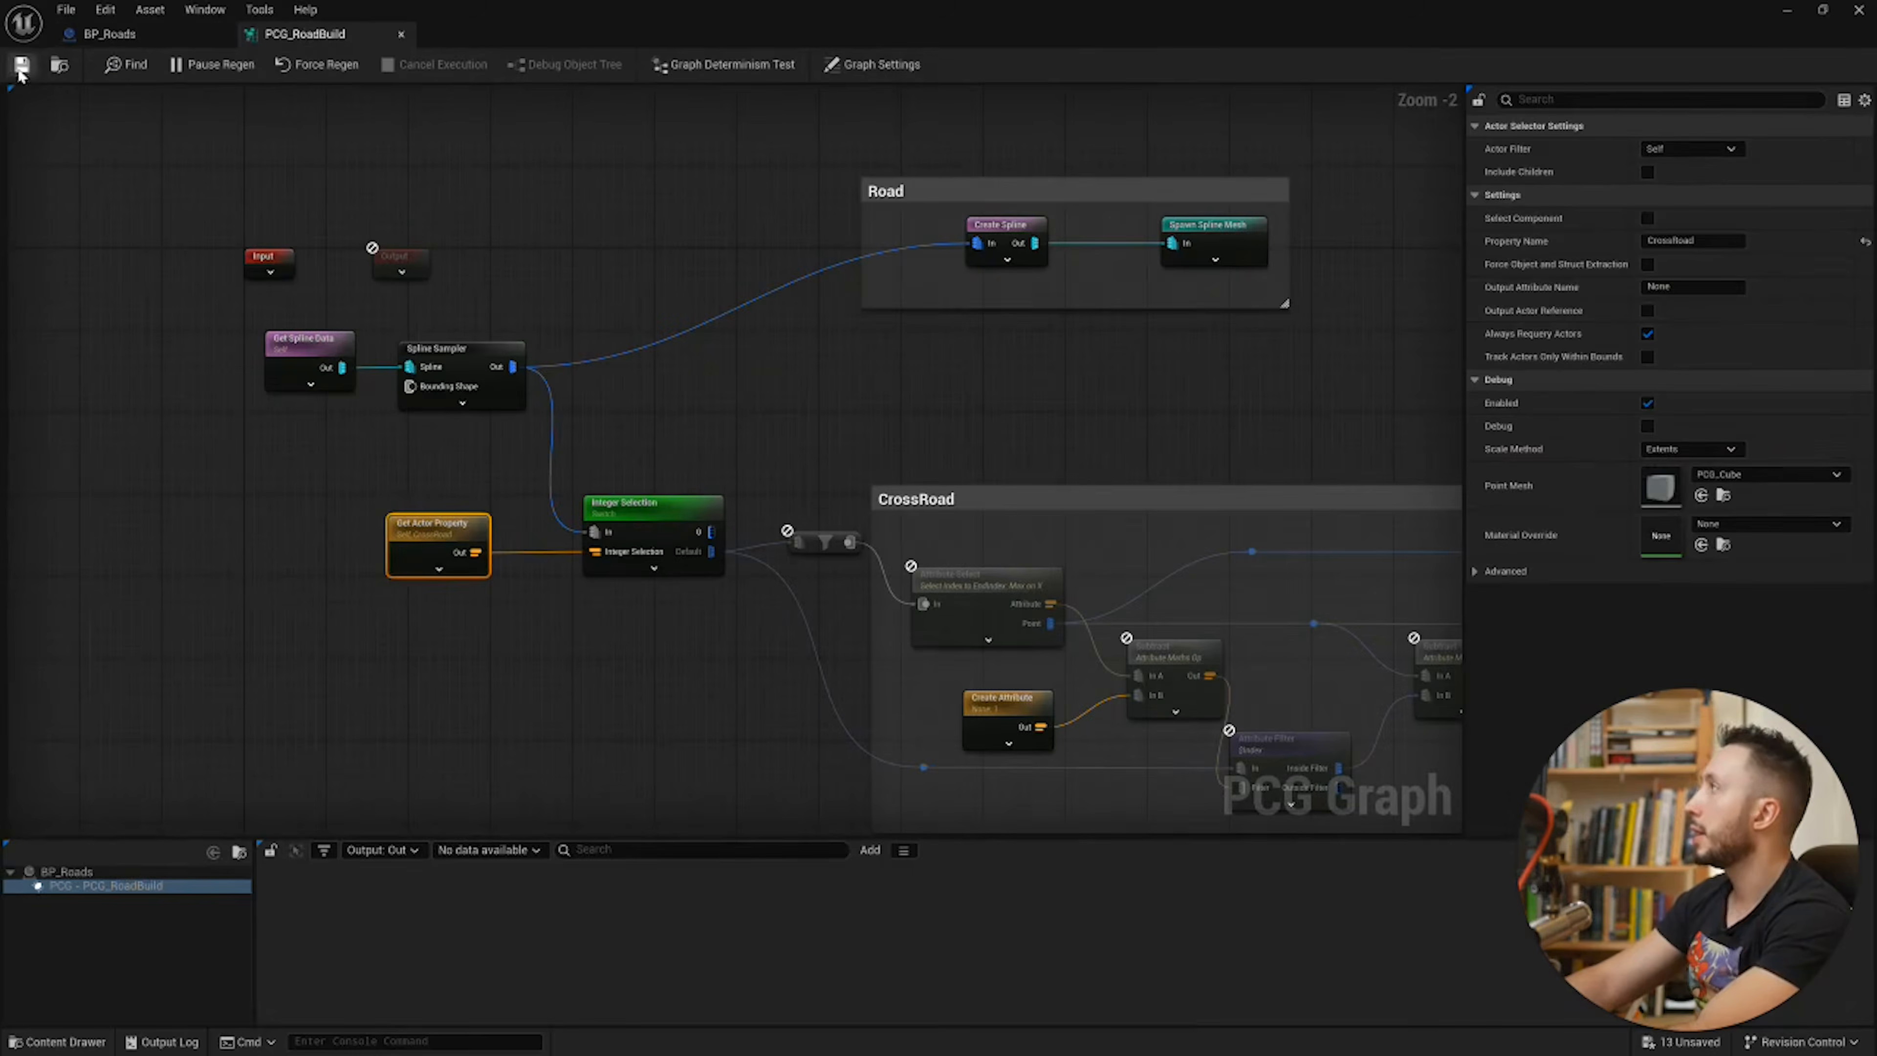
left_click(1787, 10)
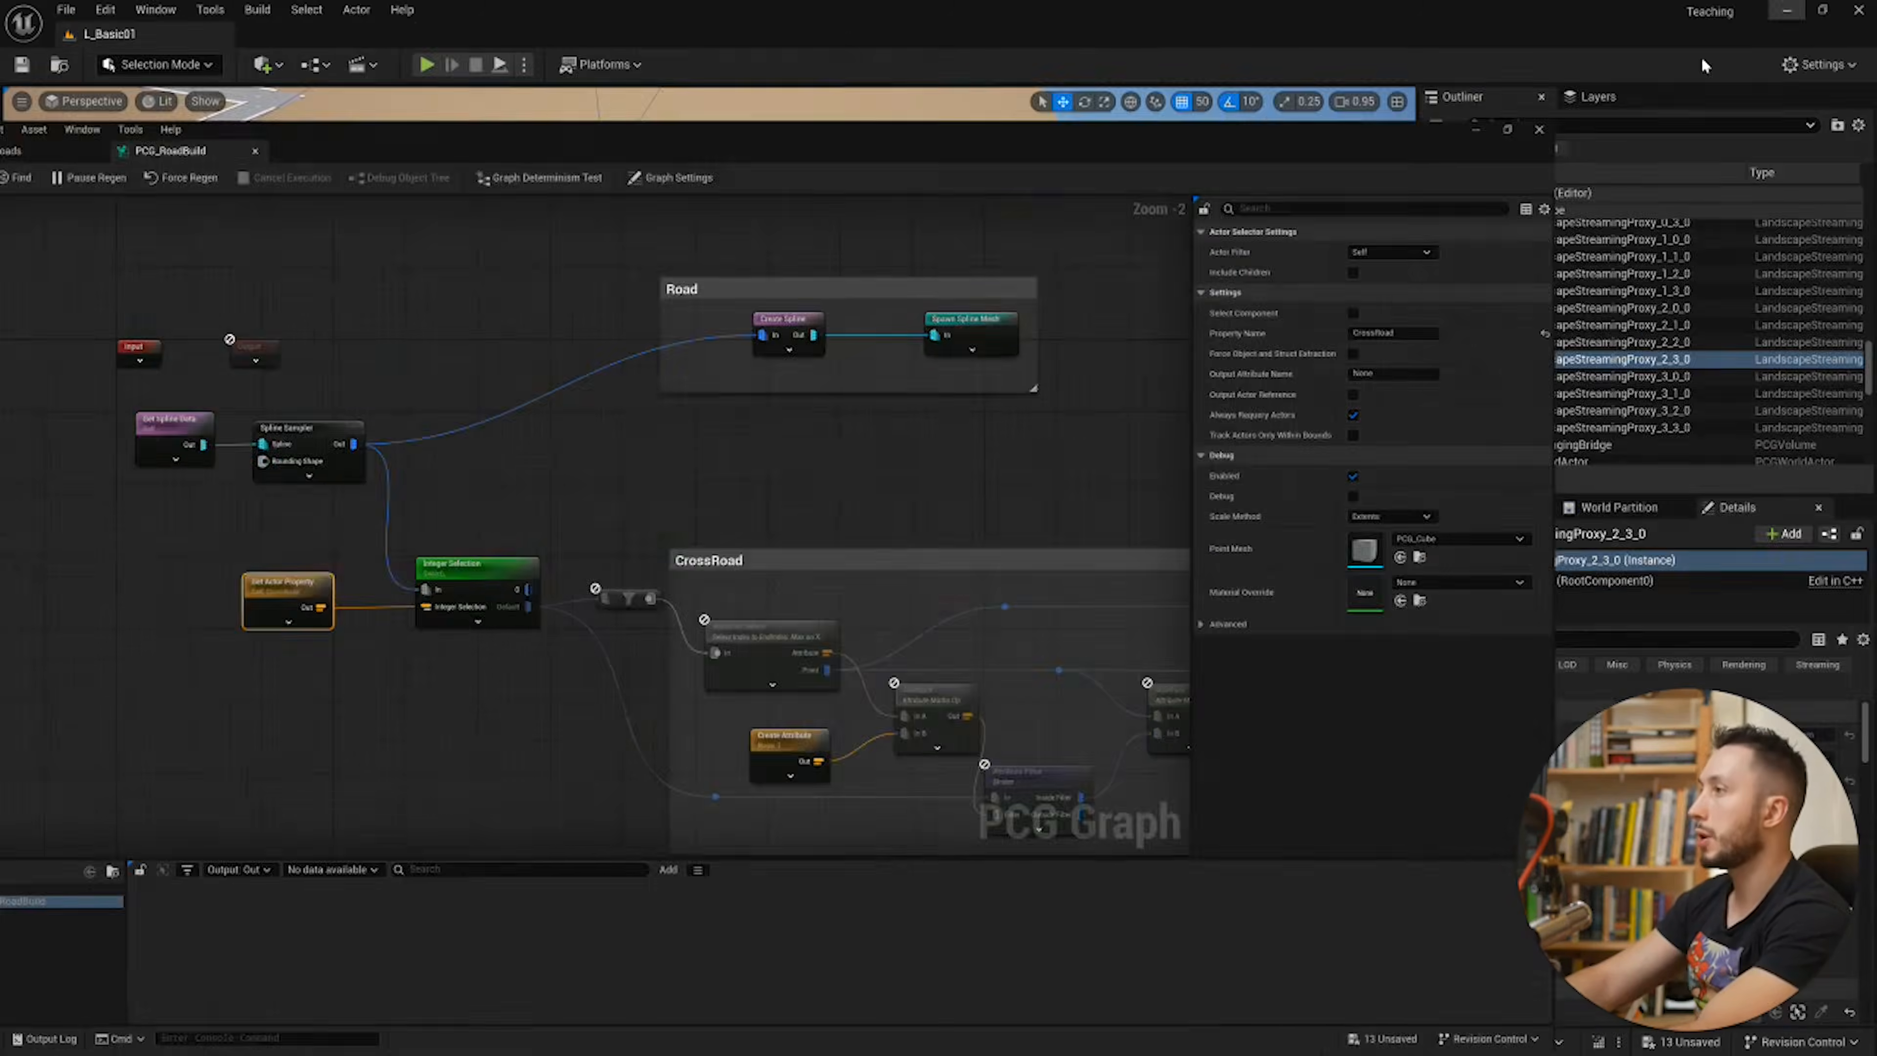
Step: Enable Cross Road on the long curved BP_Roads actor in the level and deselect the road
right_click_drag(1106, 532, 994, 602)
right_click_drag(687, 436, 839, 430)
left_click(846, 453)
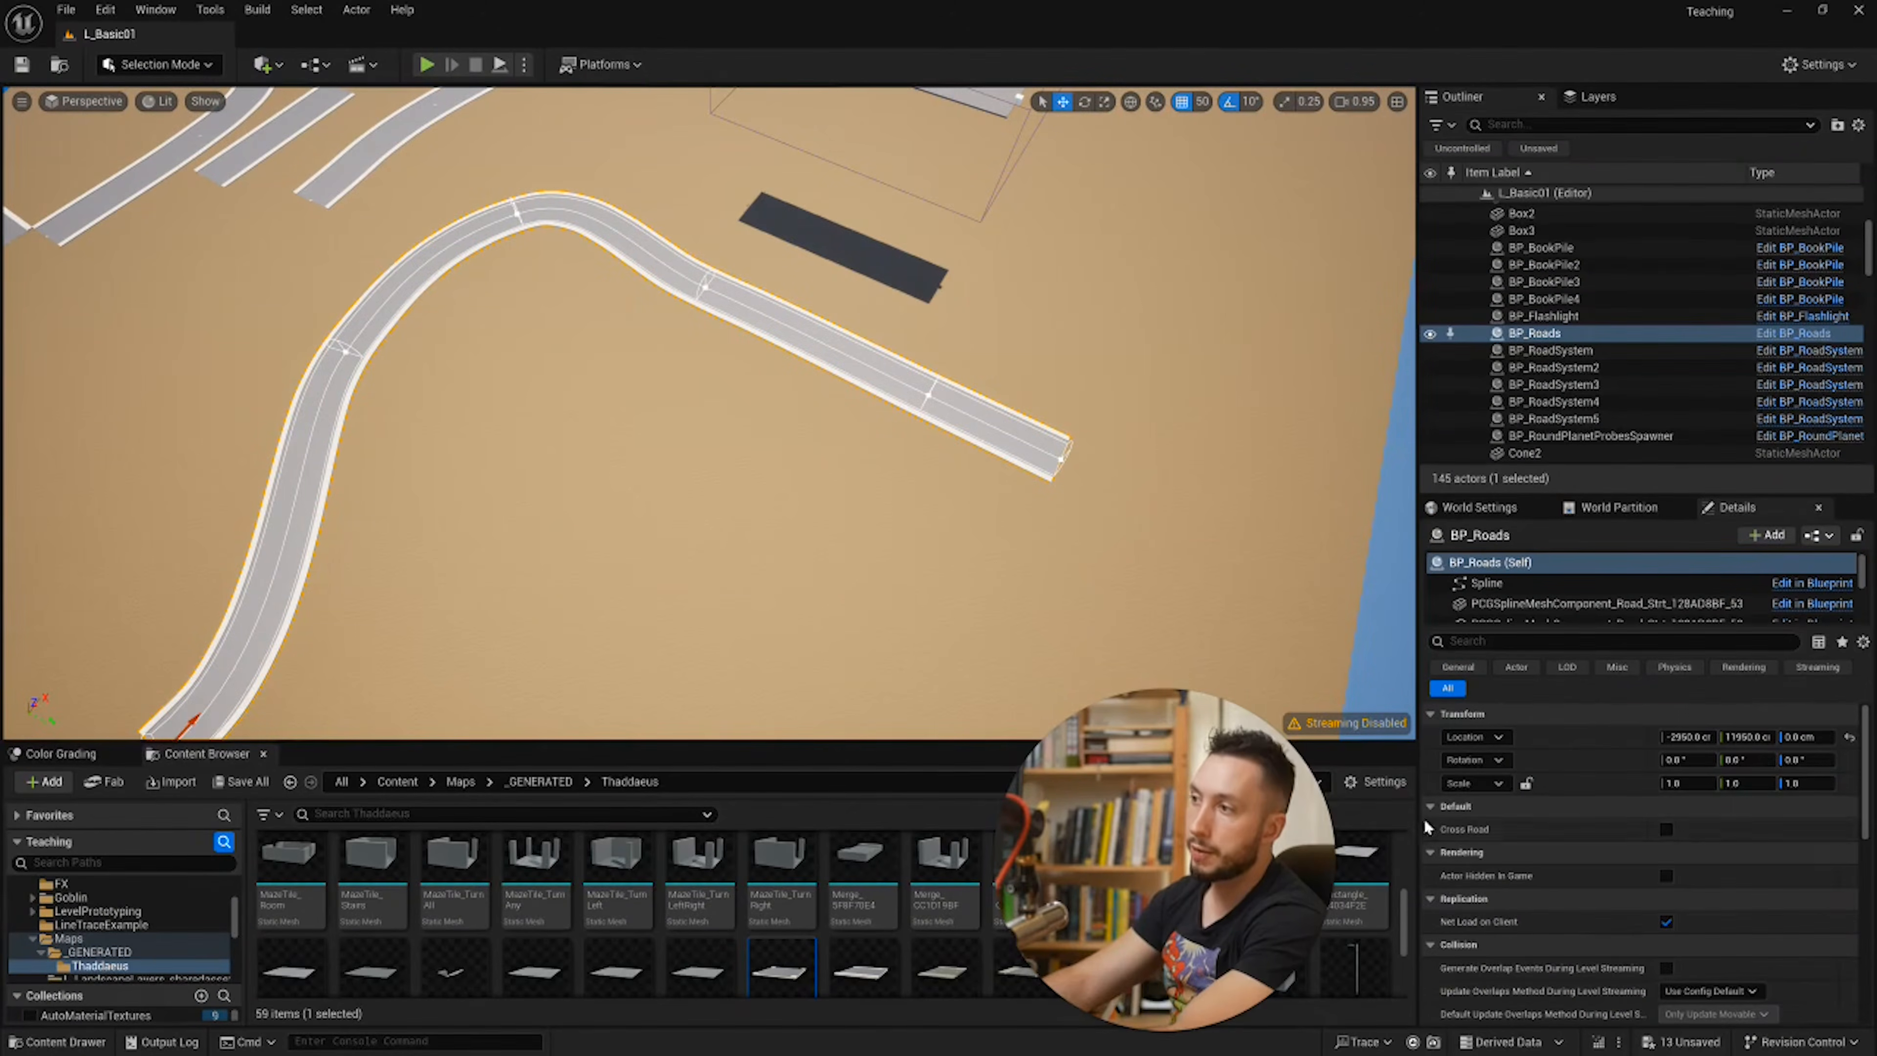
left_click(1667, 829)
right_click_drag(1165, 532, 1156, 491)
mouse_move(899, 493)
right_mouse_down()
mouse_move(879, 494)
mouse_move(899, 493)
right_mouse_up()
left_click(946, 551)
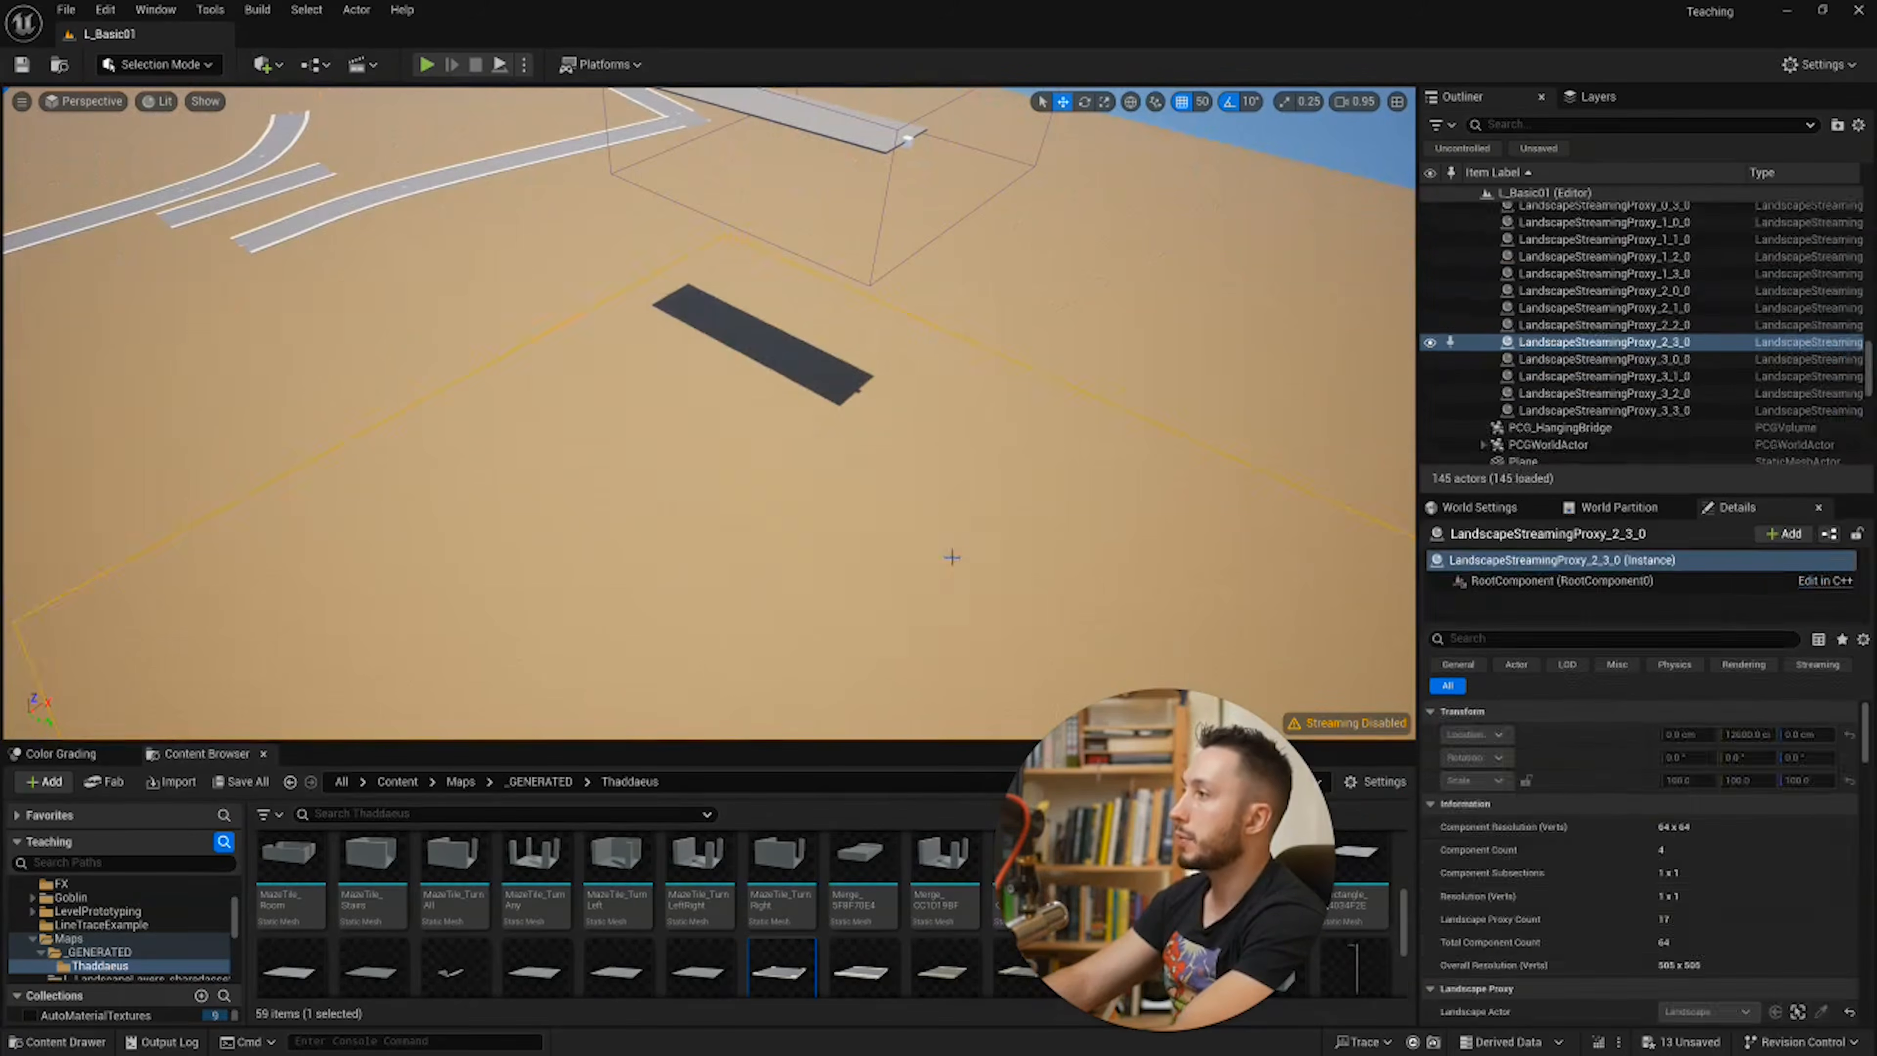
left_click(998, 634)
Step: Check BP_RoadSystem4's Cross Road setting and enable Cross Road on the short straight BP_RoadSystem3 road
right_click_drag(997, 634, 1023, 652)
right_click_drag(1094, 562, 1031, 521)
left_click(449, 351)
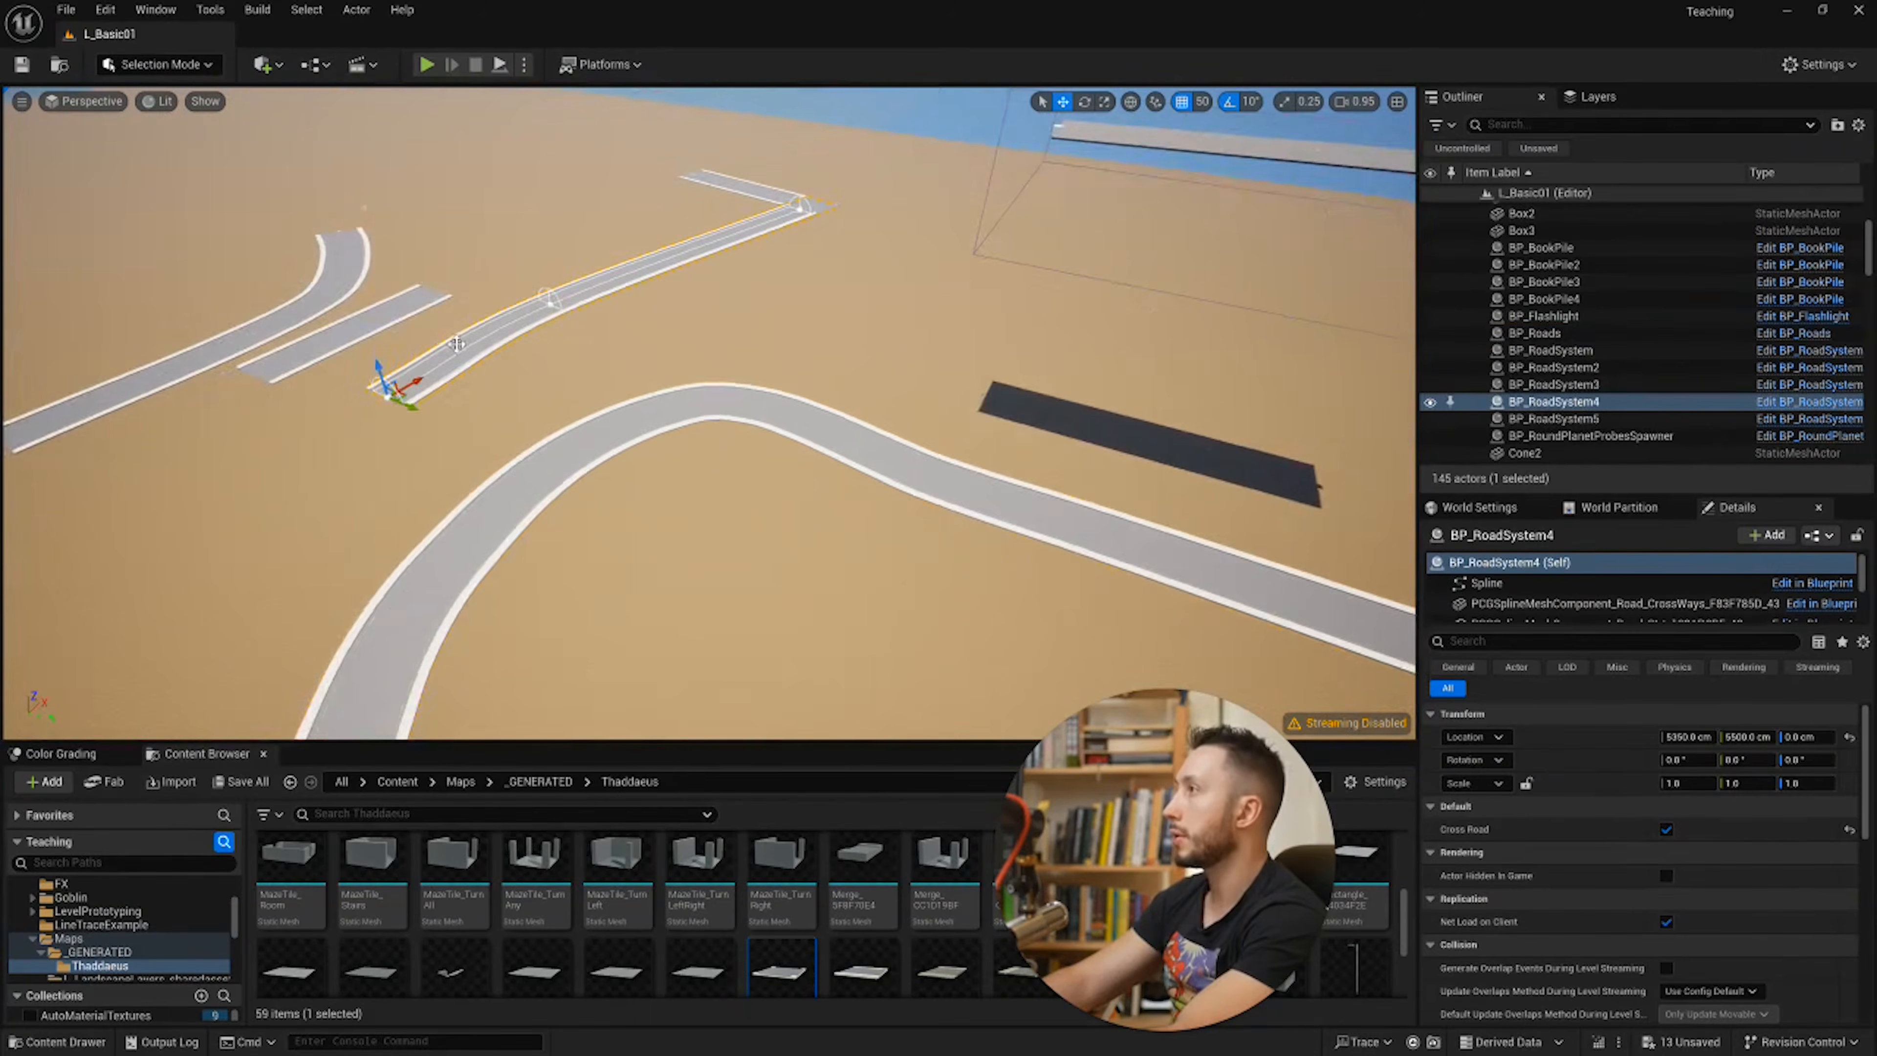
right_click_drag(452, 345, 378, 352)
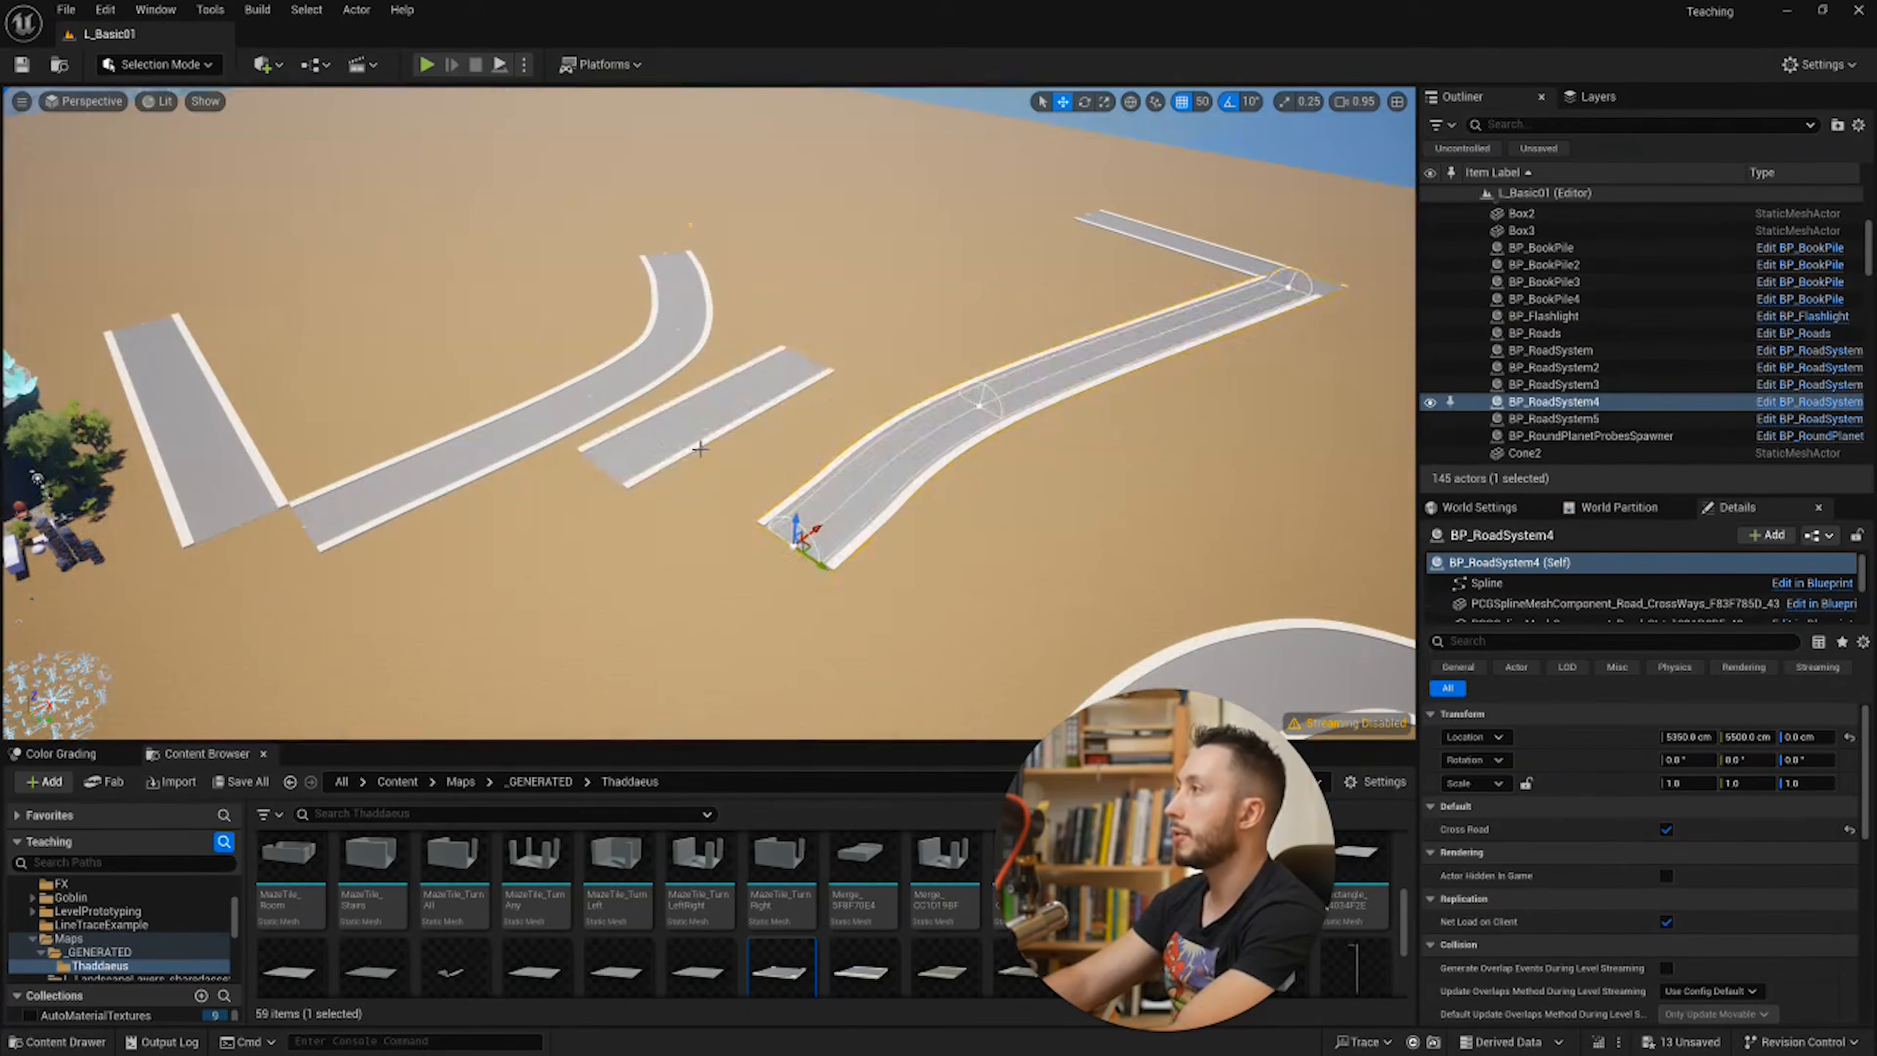
left_click(695, 431)
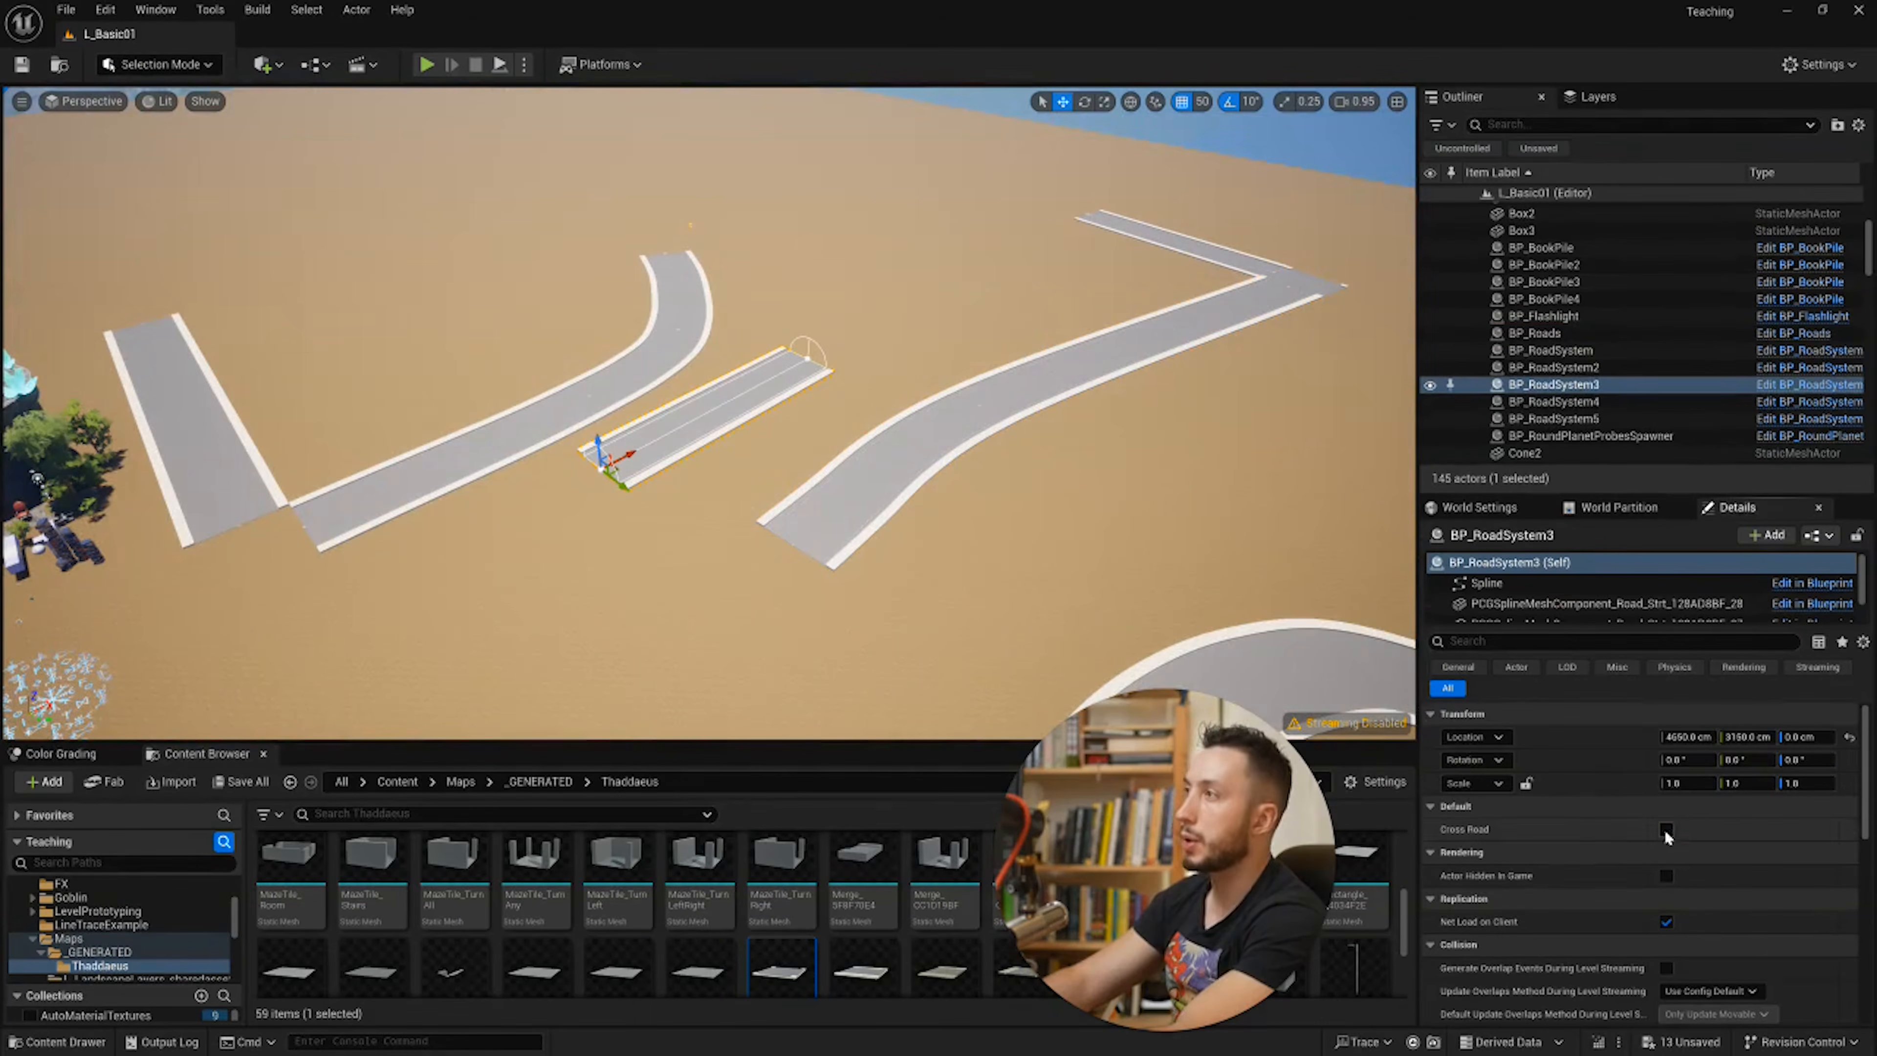
left_click(1666, 829)
Step: Reselect the curved BP_Roads actor, examine its crossroad end piece, and disable Cross Road
mouse_move(1020, 476)
right_mouse_down()
mouse_move(1109, 484)
mouse_move(1027, 503)
right_mouse_up()
left_click(966, 493)
right_click_drag(1184, 342, 1270, 347)
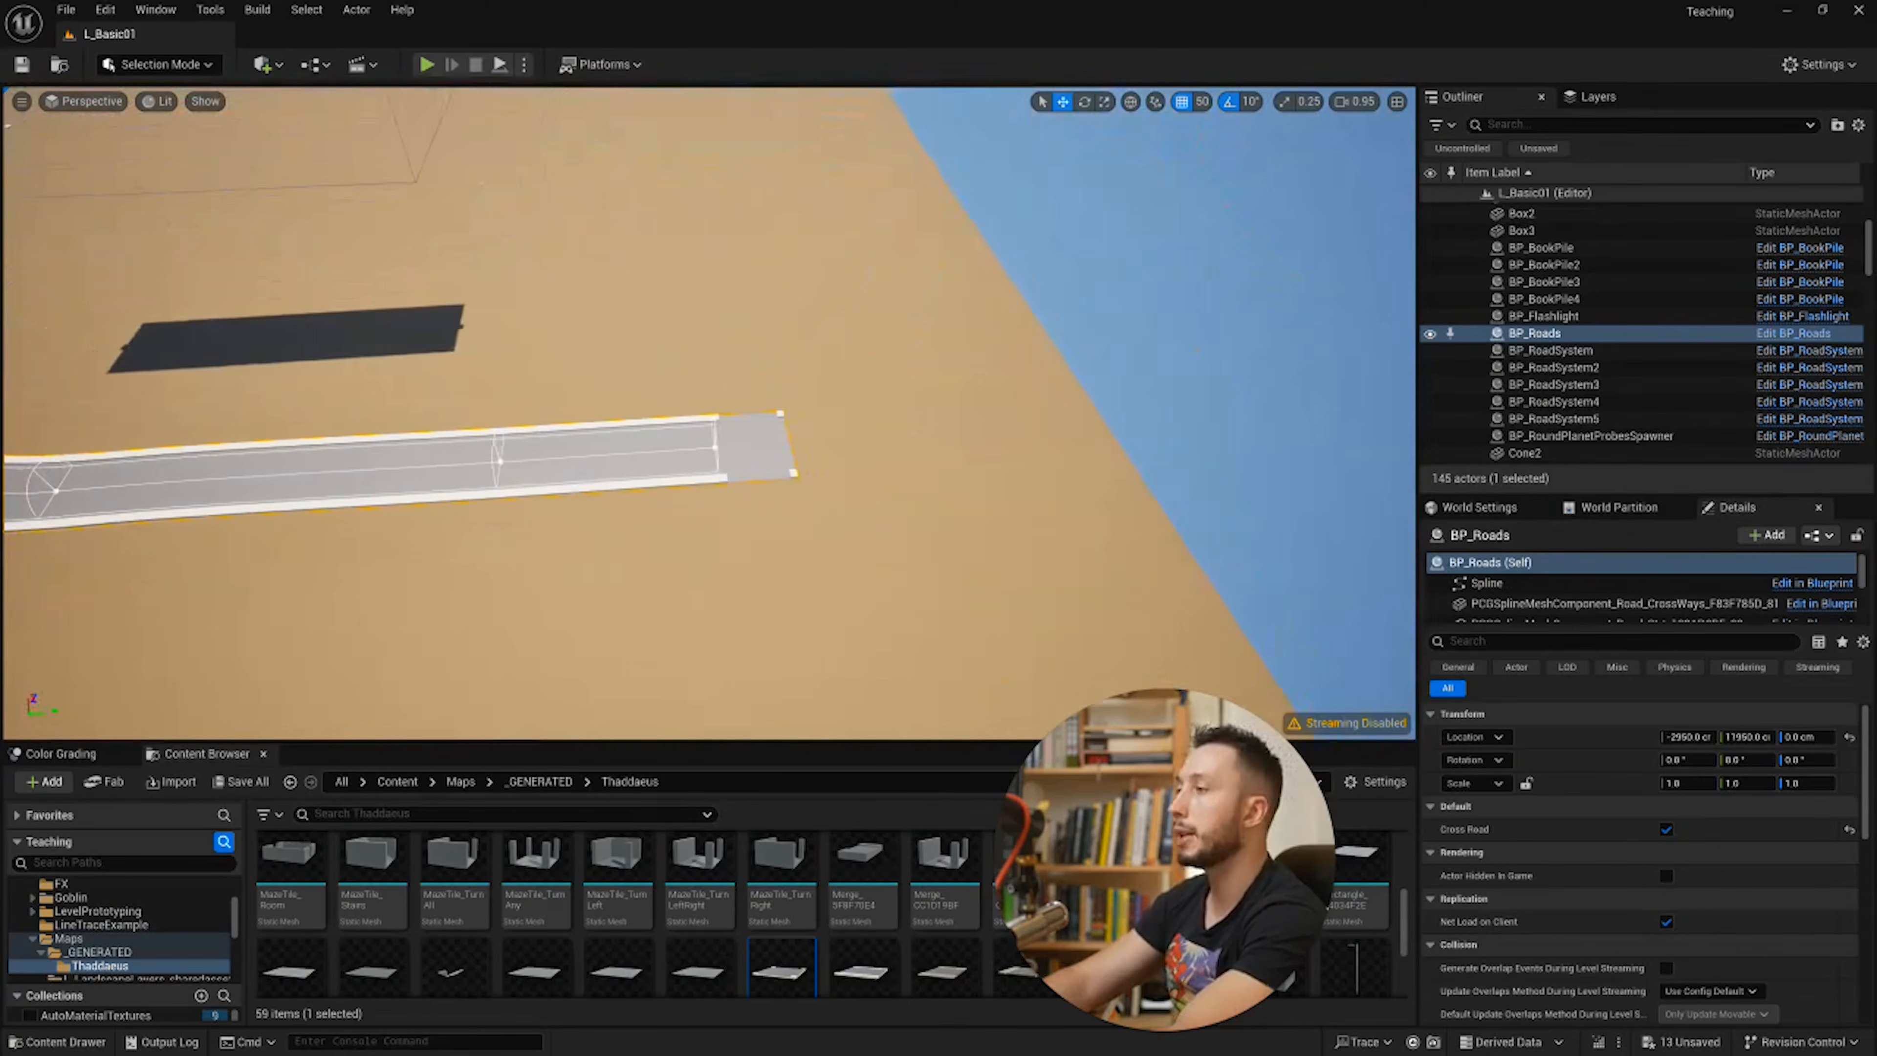
right_click_drag(919, 457, 928, 458)
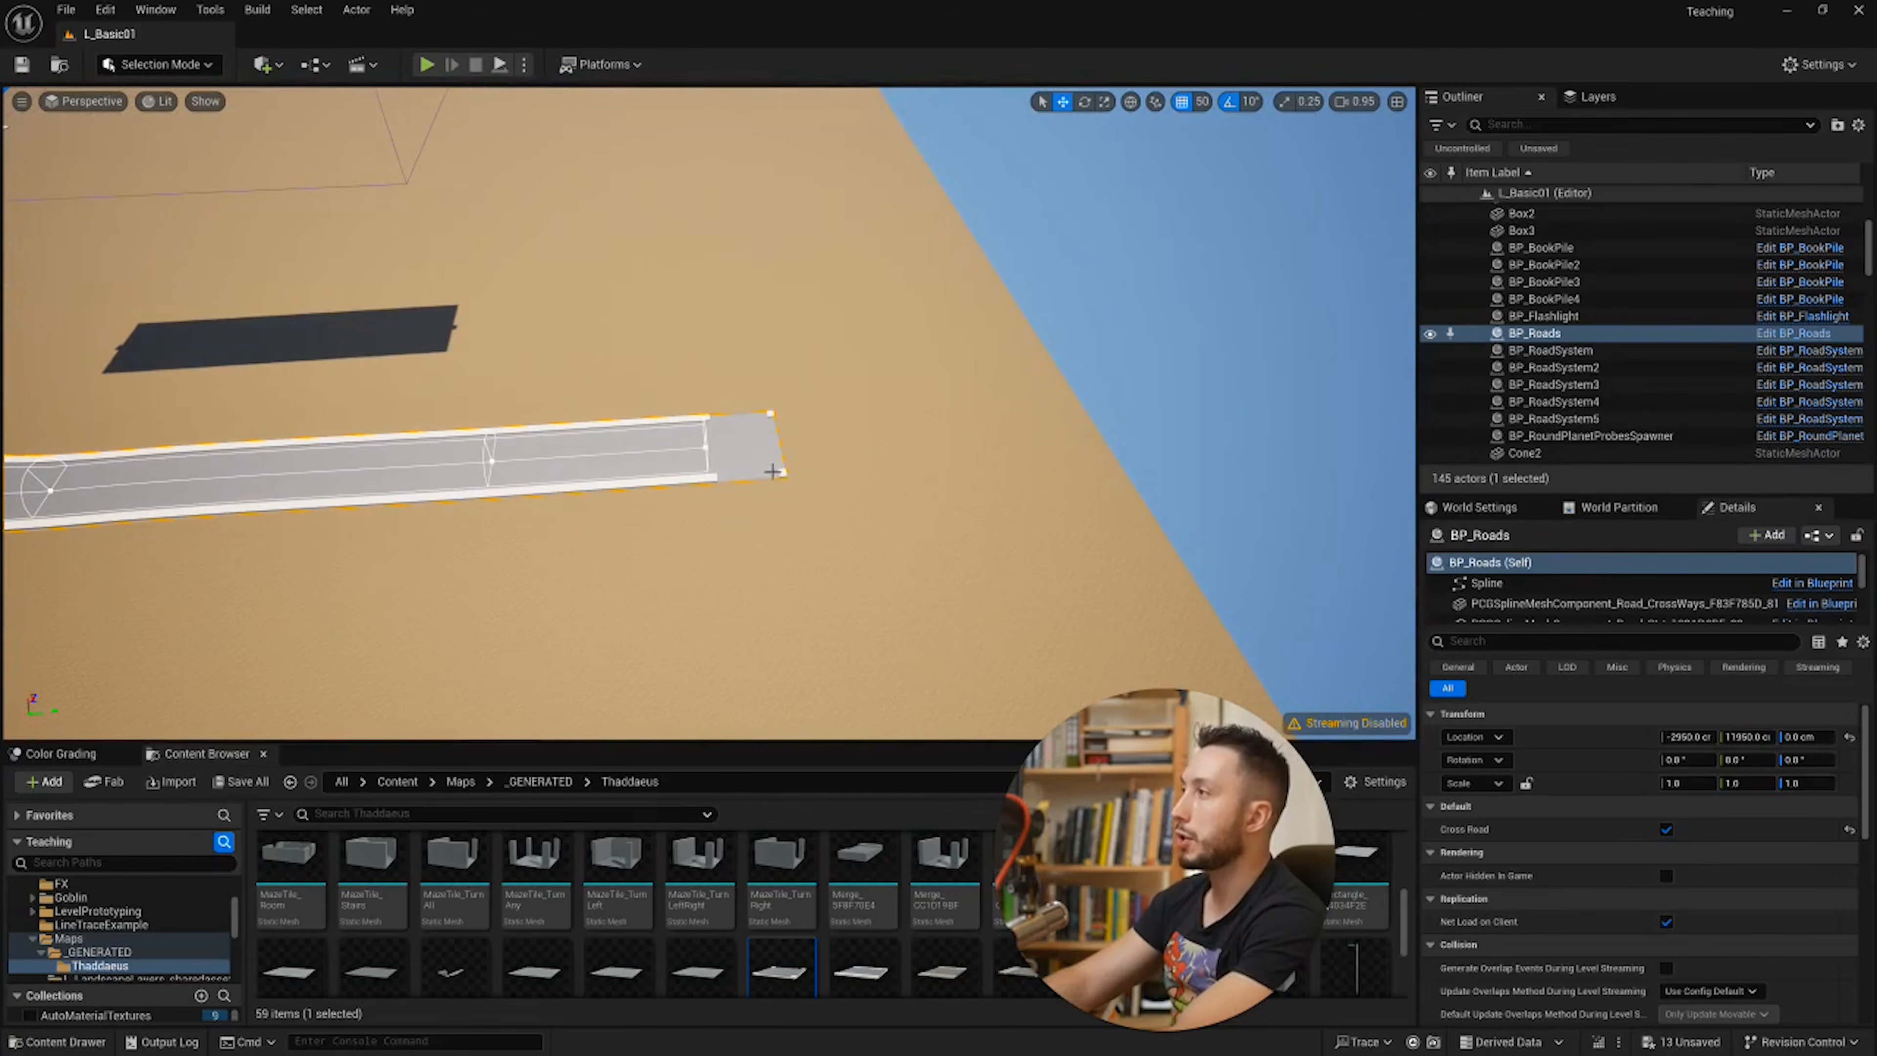
left_click(1666, 829)
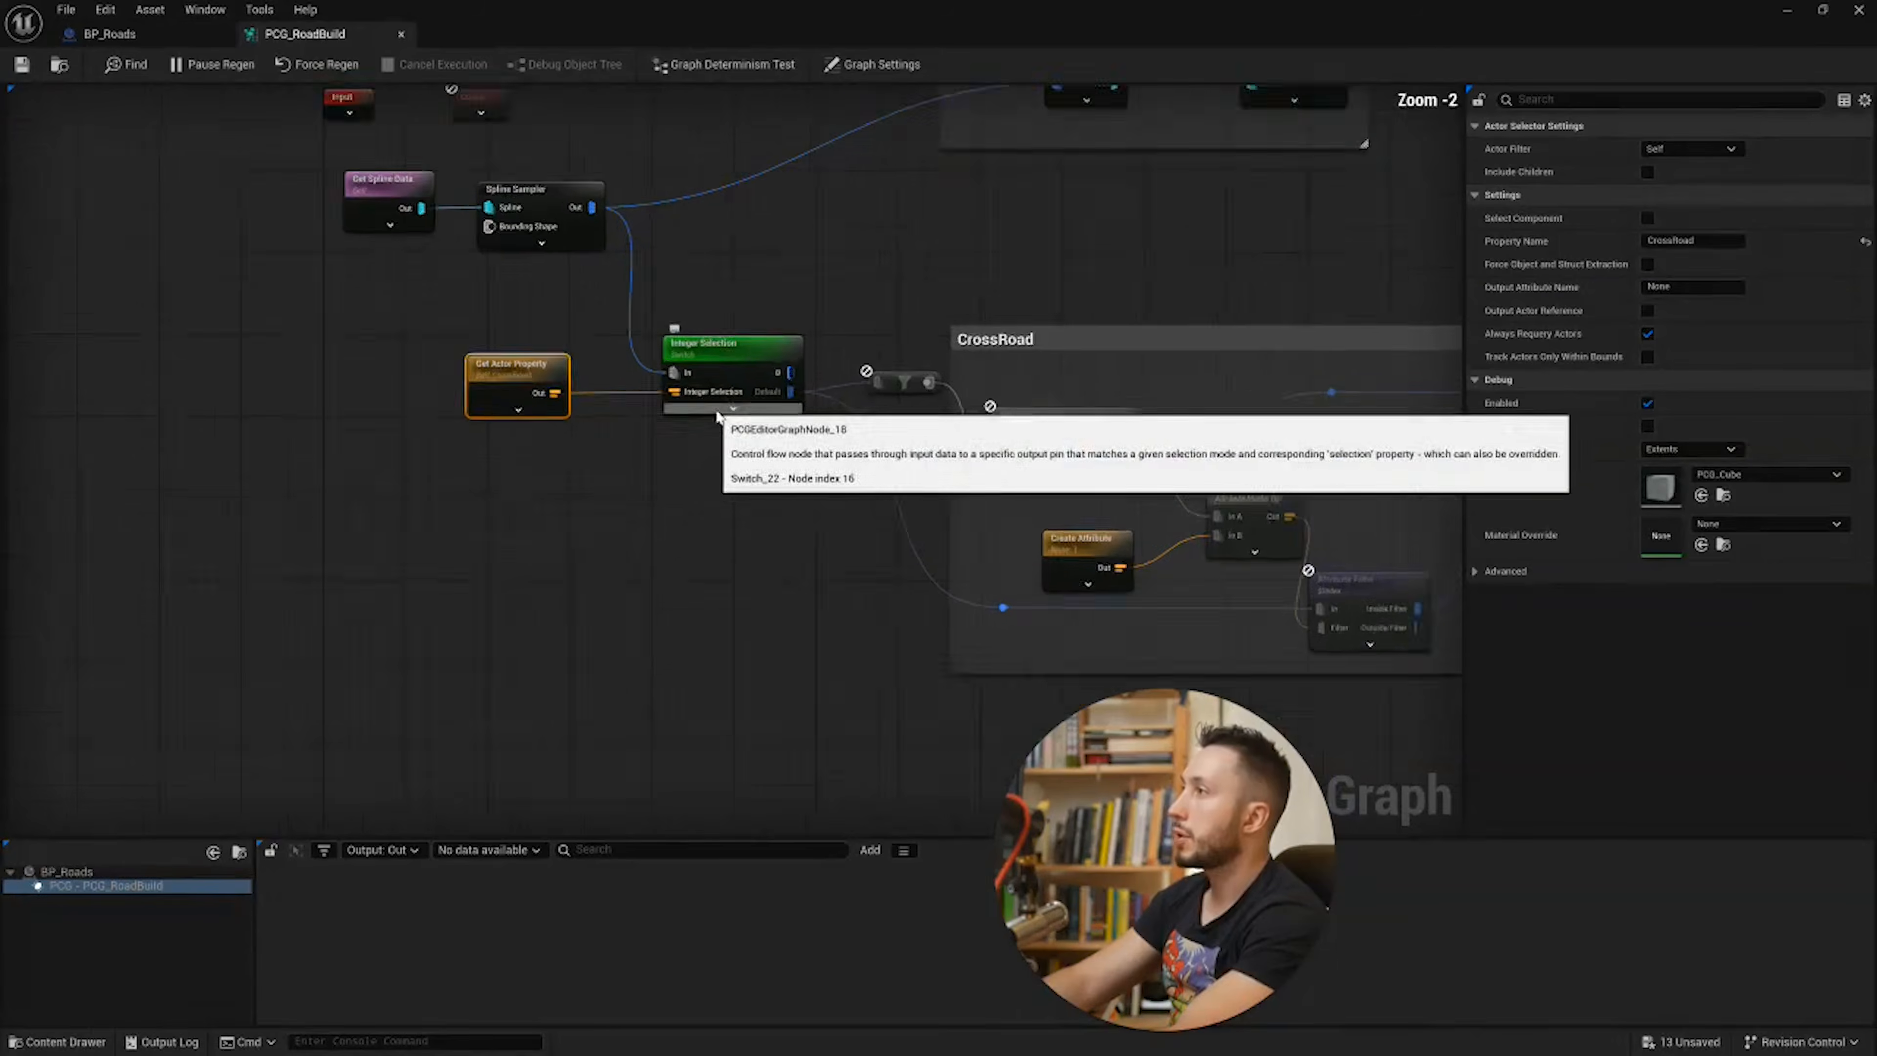
scroll(682, 362, "up", 1)
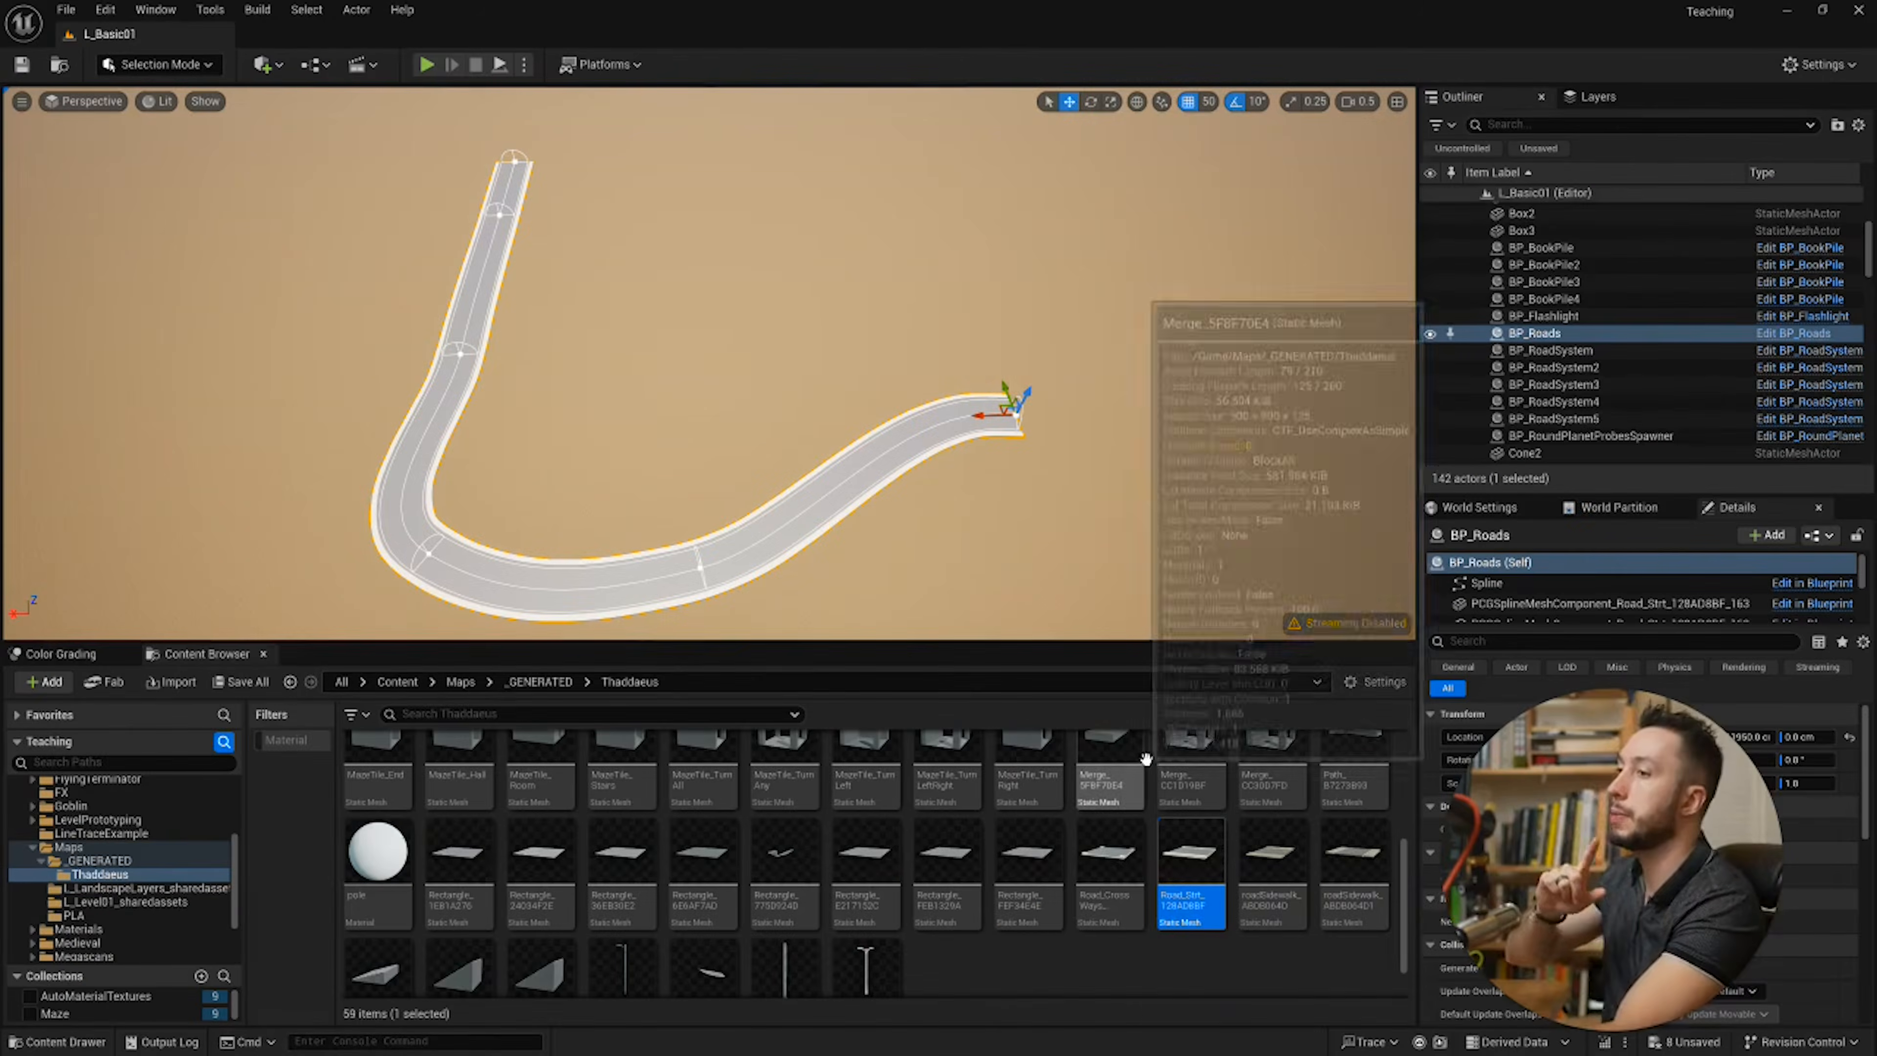
Step: Scale a spline point in the BP_Roads curve along Y to about 2.14 to widen the road there
right_click_drag(923, 444, 989, 465)
scroll(953, 495, "up", 1)
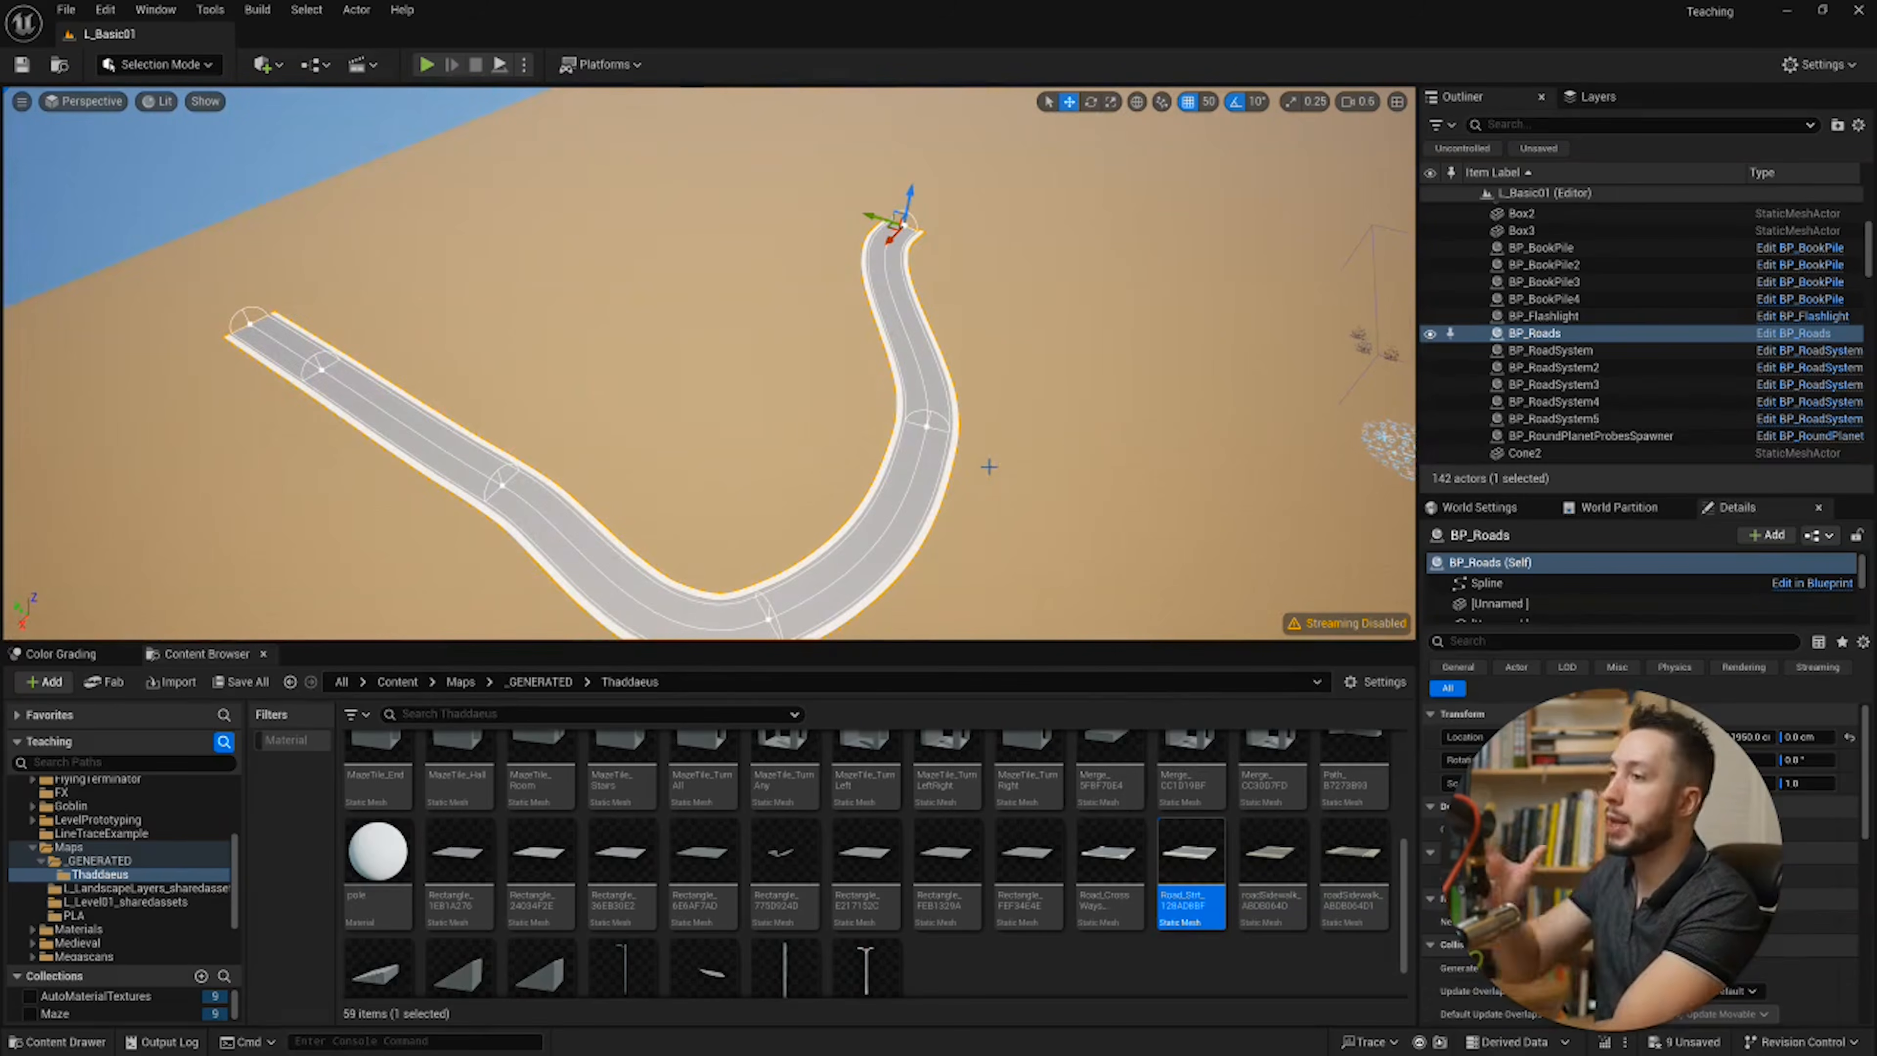
left_click(916, 421)
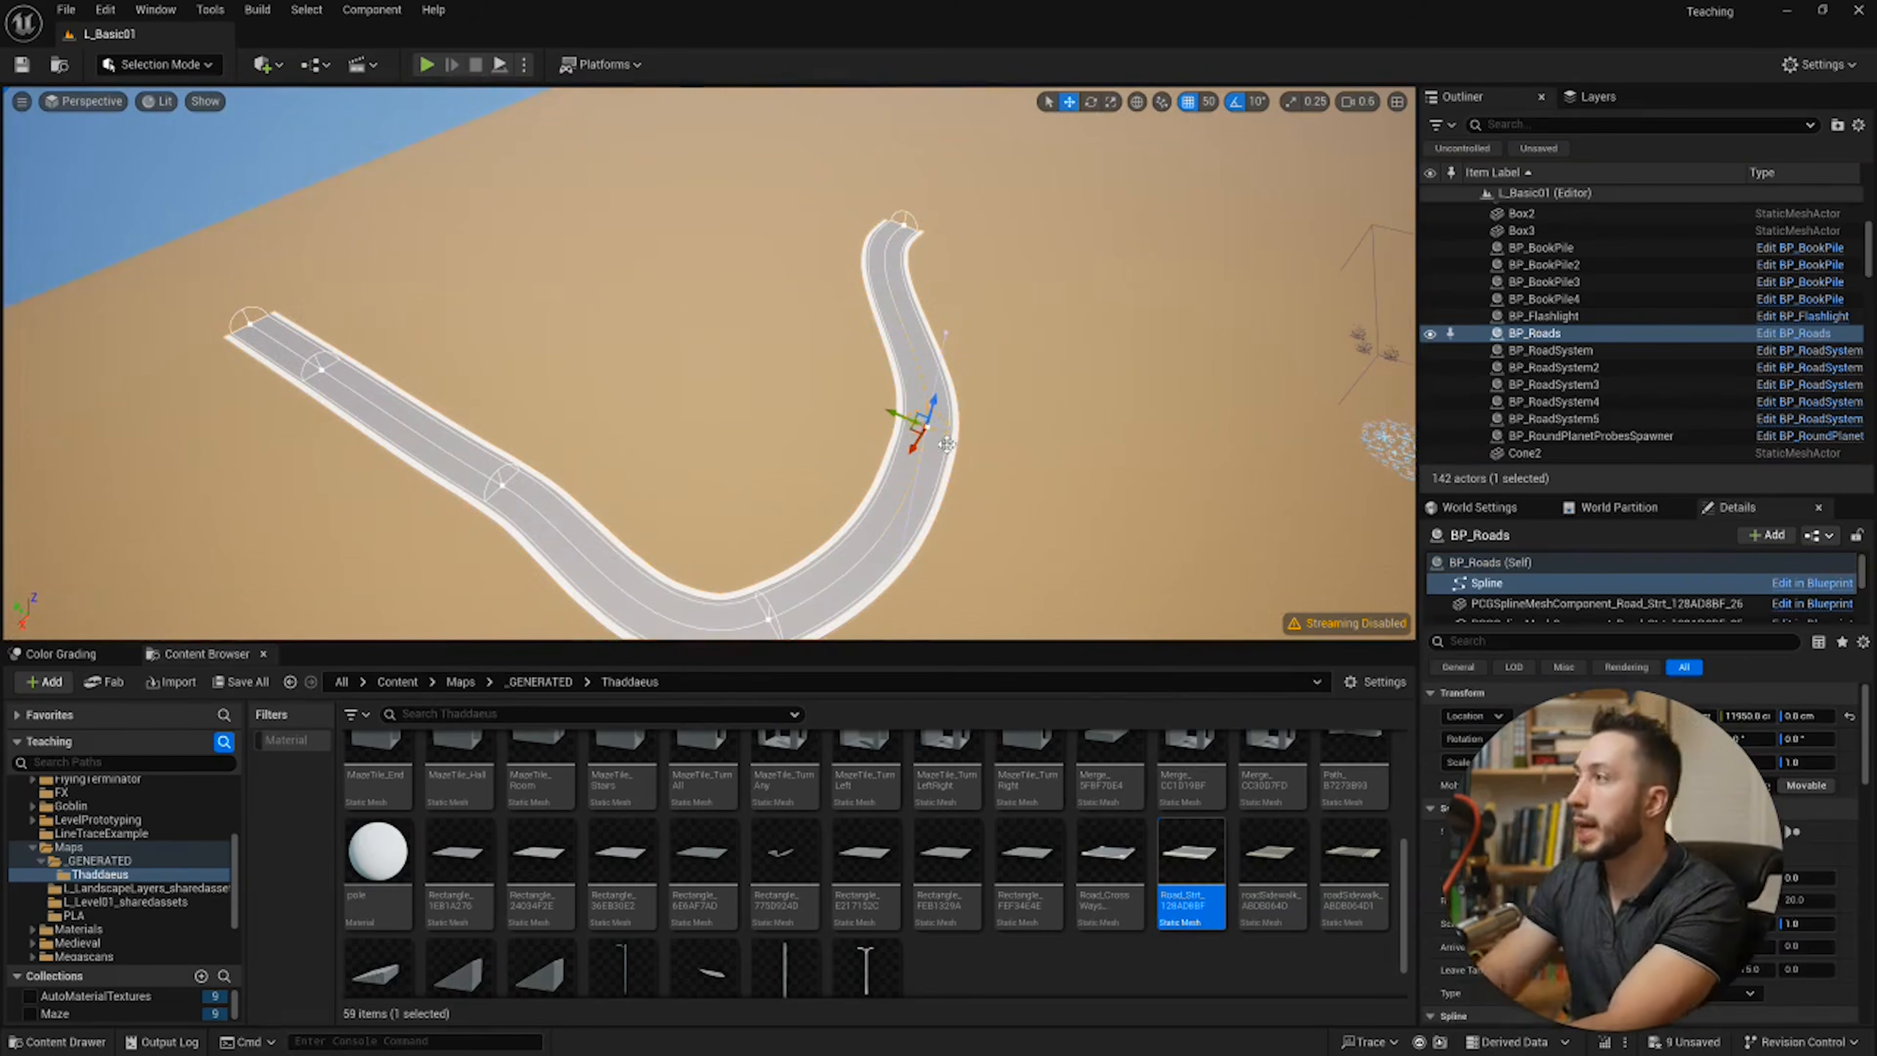
key("r")
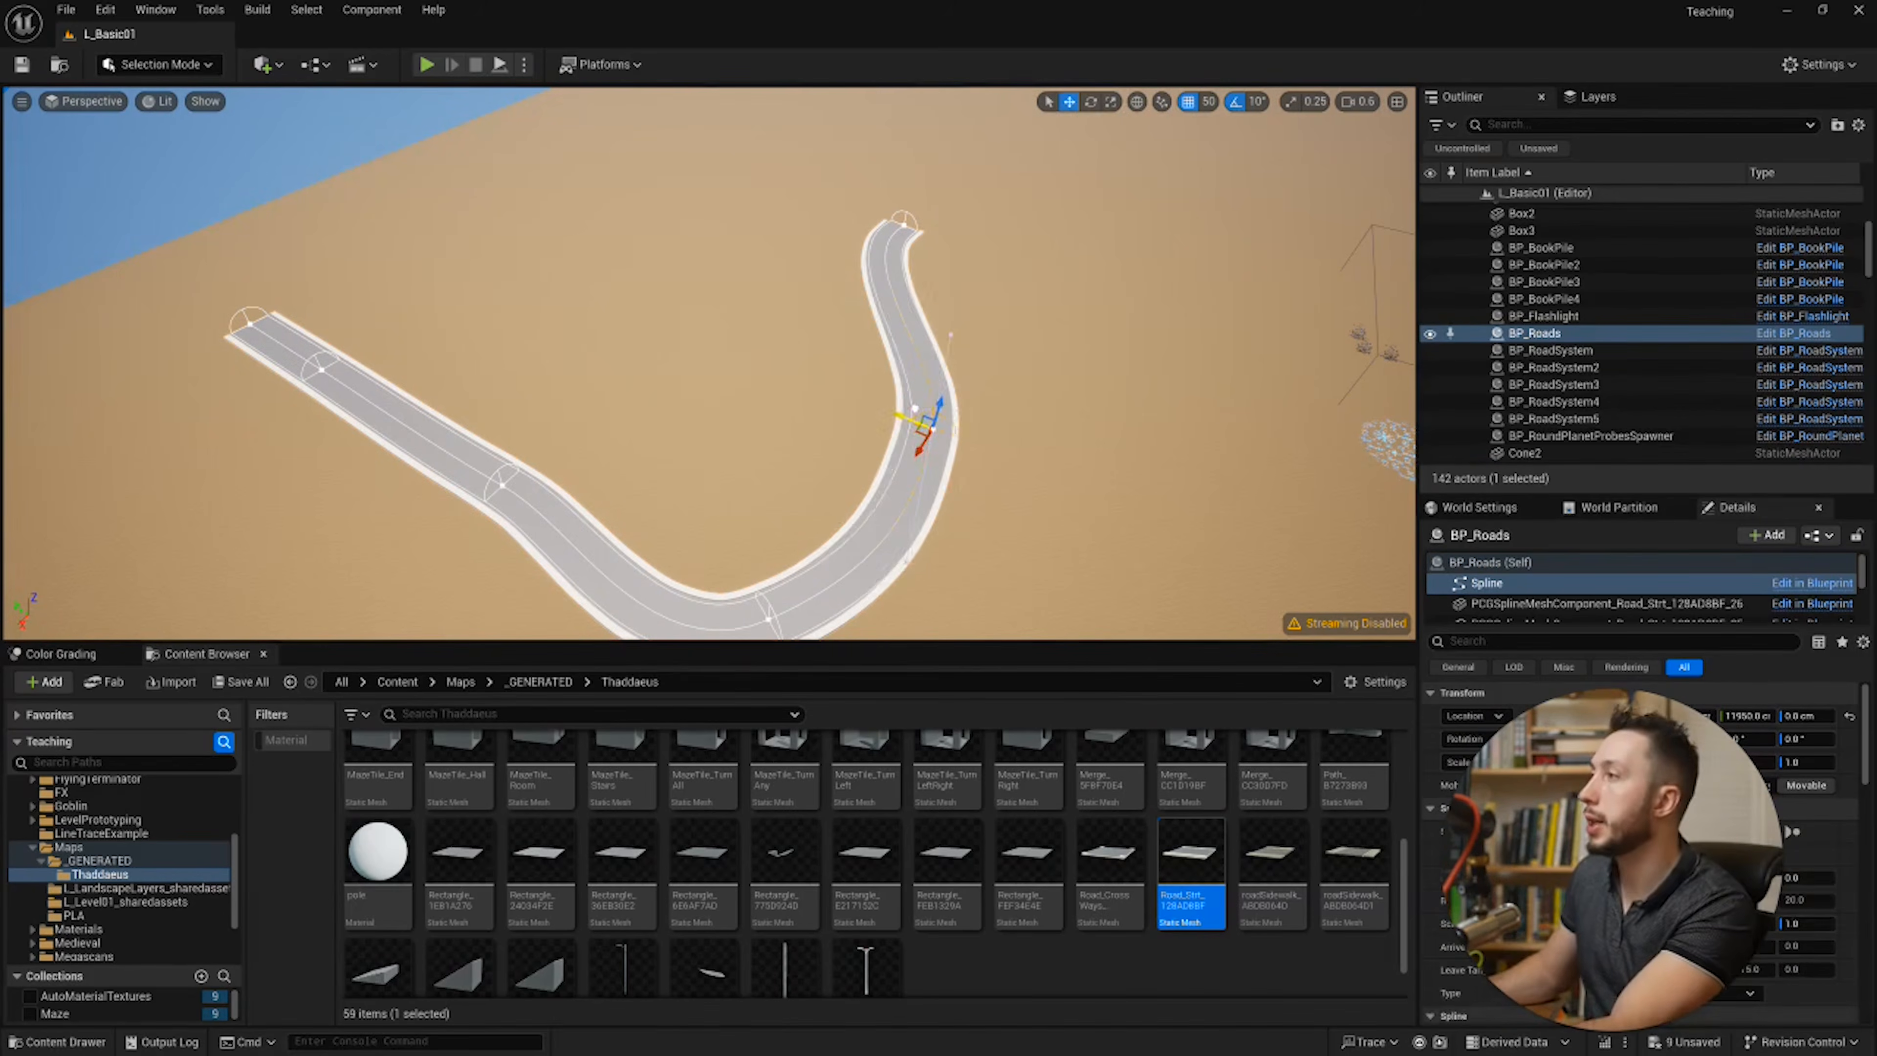
mouse_move(933, 431)
left_mouse_down()
mouse_move(953, 406)
mouse_move(938, 402)
left_mouse_up()
key("ctrl+z")
right_click_drag(938, 401, 750, 438)
left_click_drag(714, 445, 873, 461)
right_click_drag(873, 462, 833, 418)
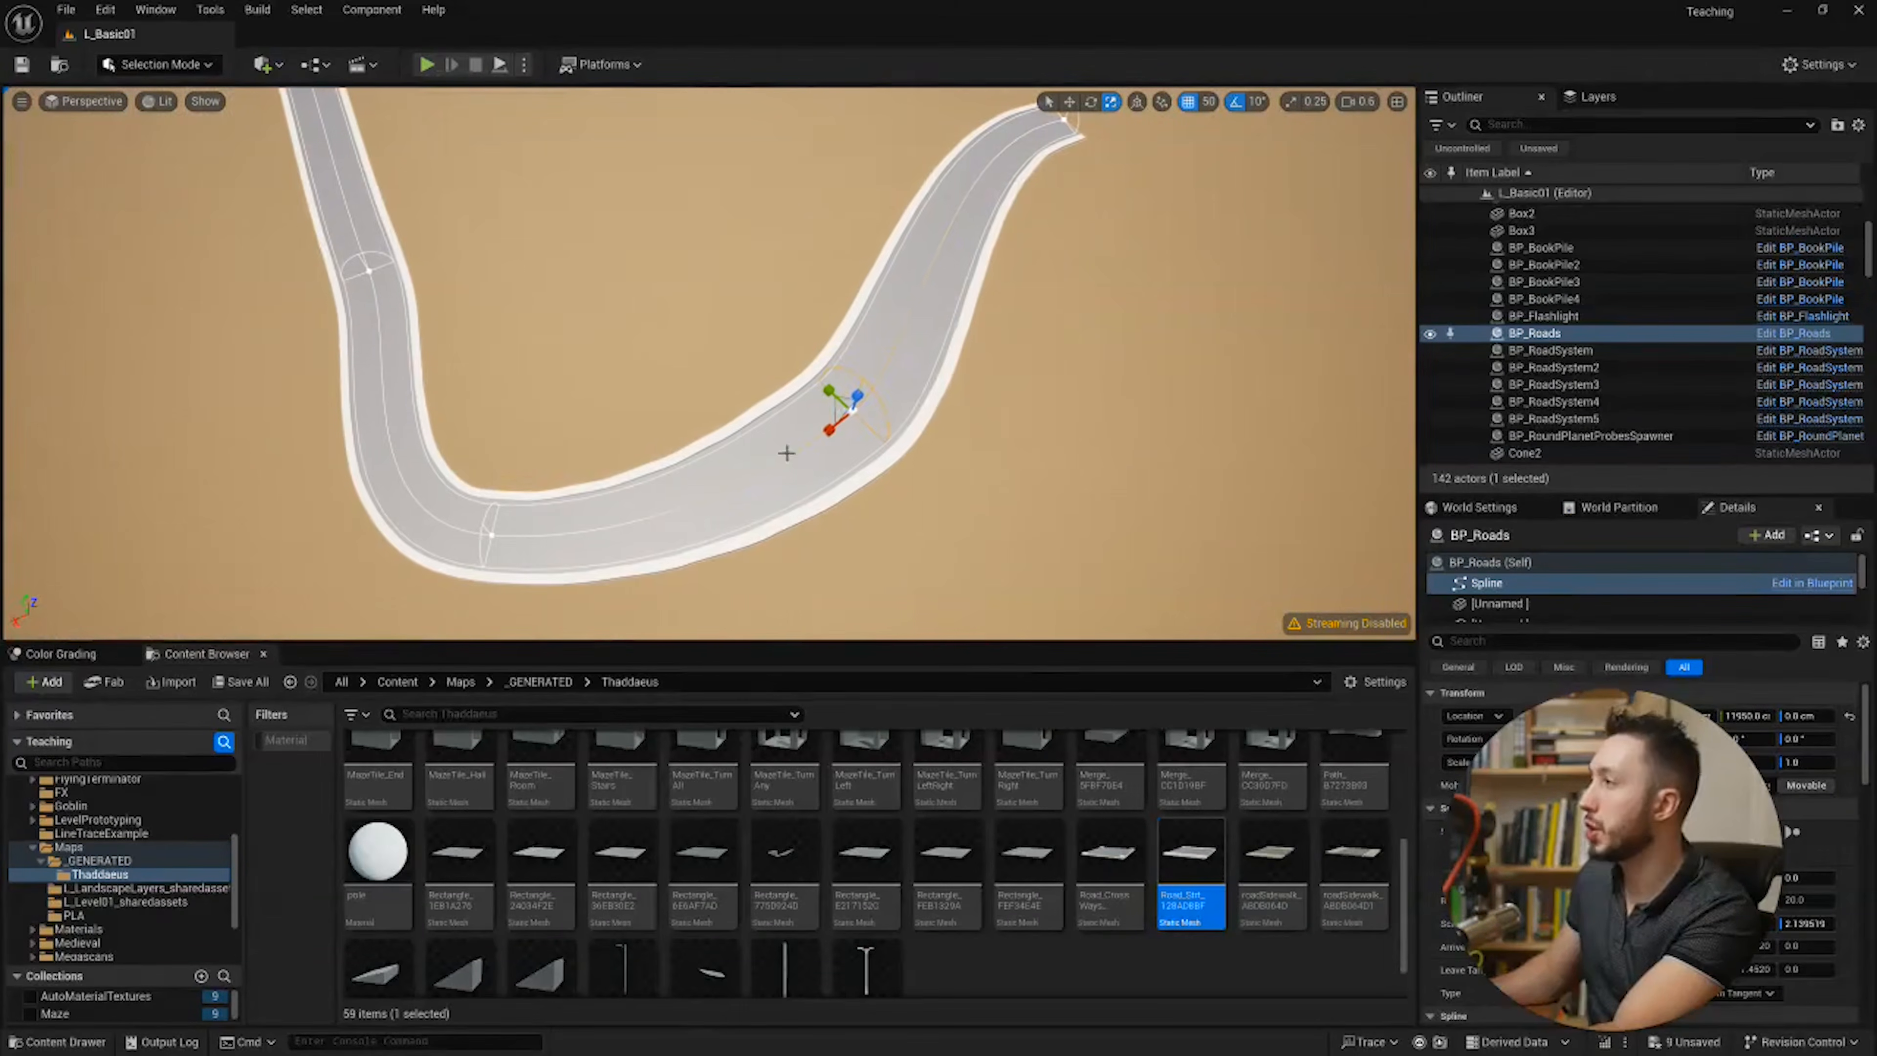
right_click_drag(838, 493, 838, 465)
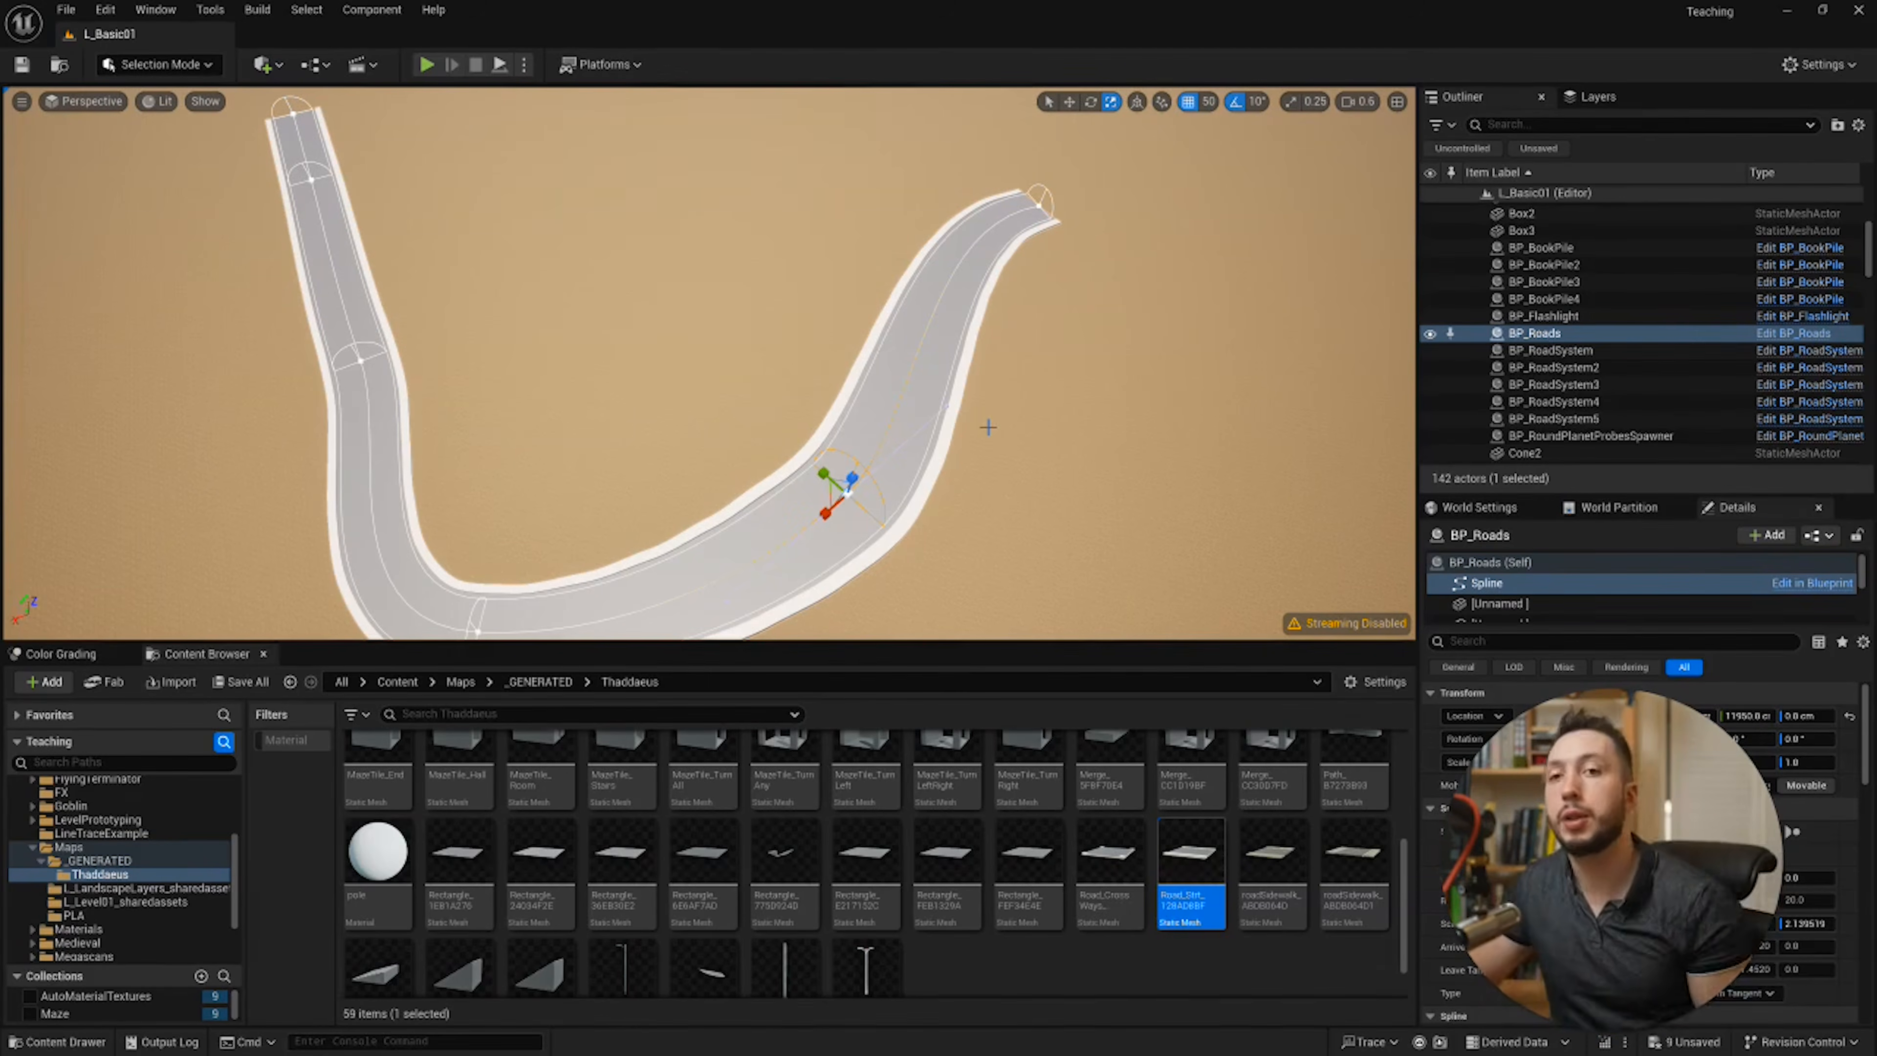
right_click_drag(1013, 417, 990, 417)
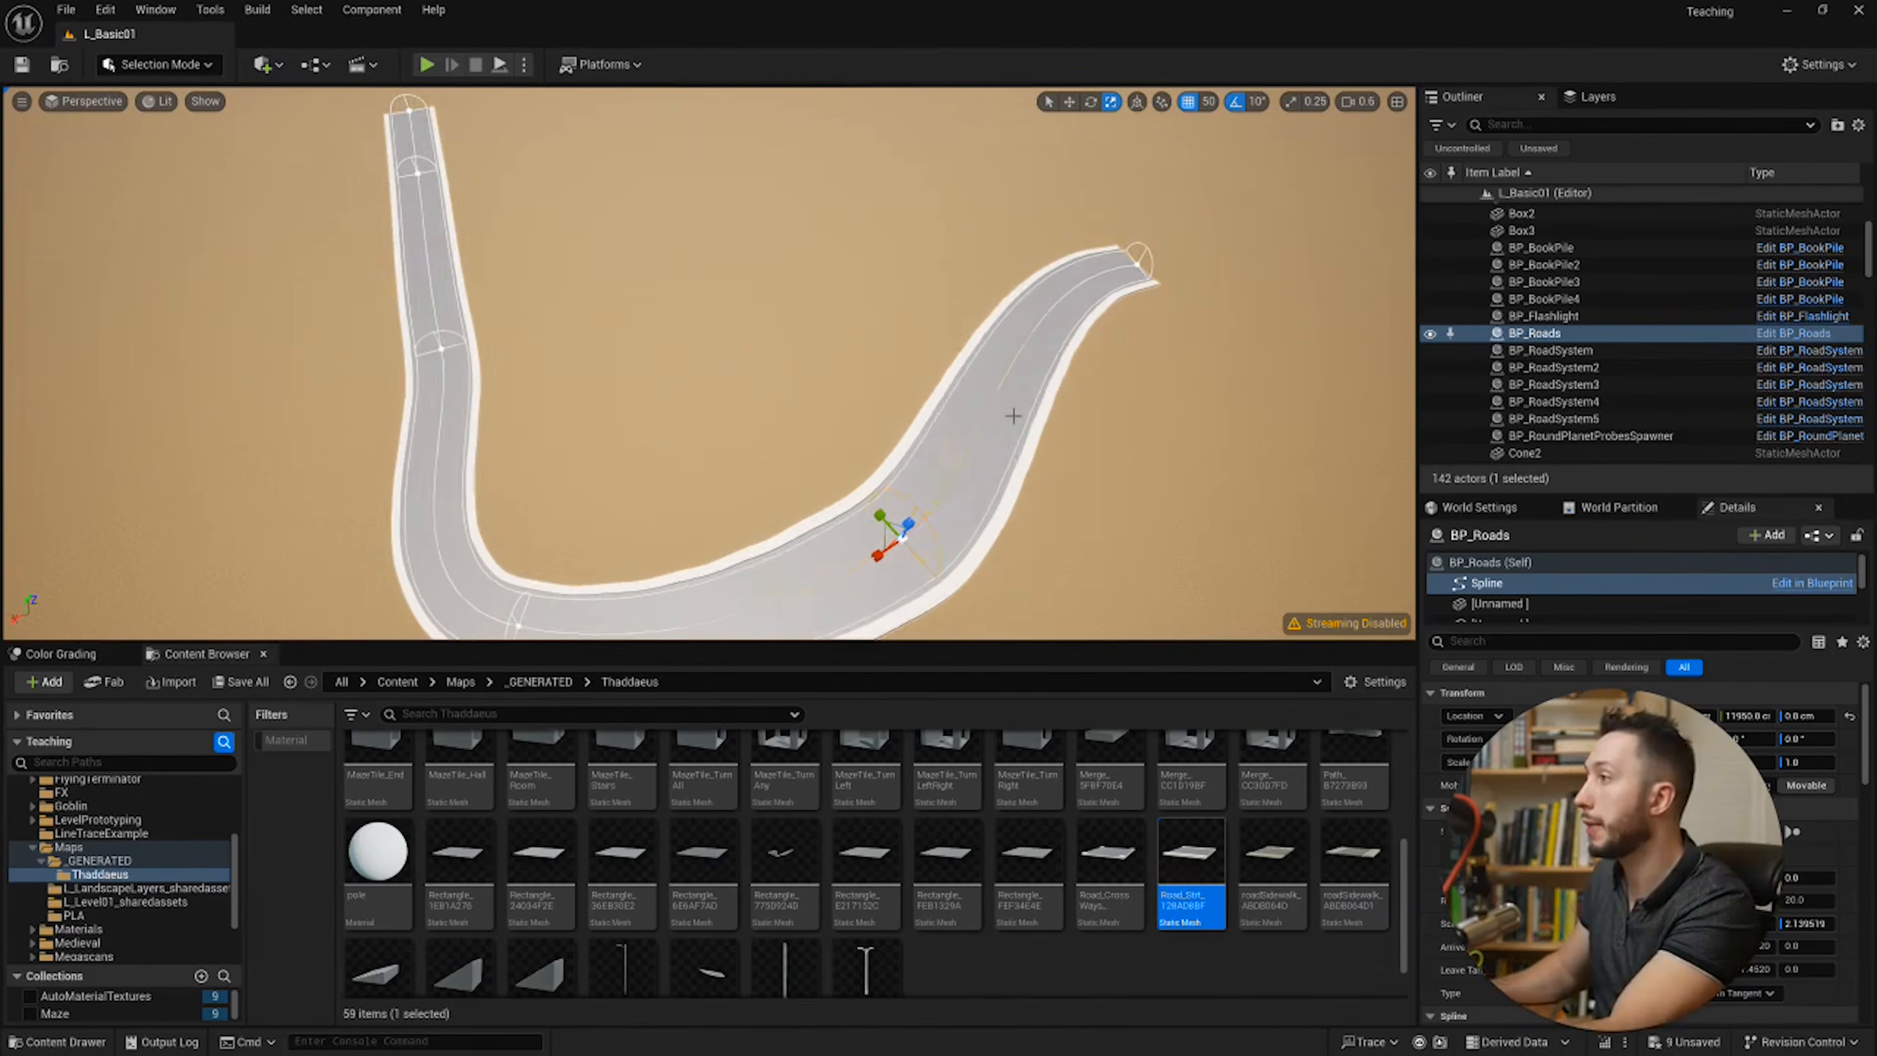
Step: Undo the scaling of the BP_Roads spline point
key("ctrl+z")
key("ctrl+z")
key("ctrl+z")
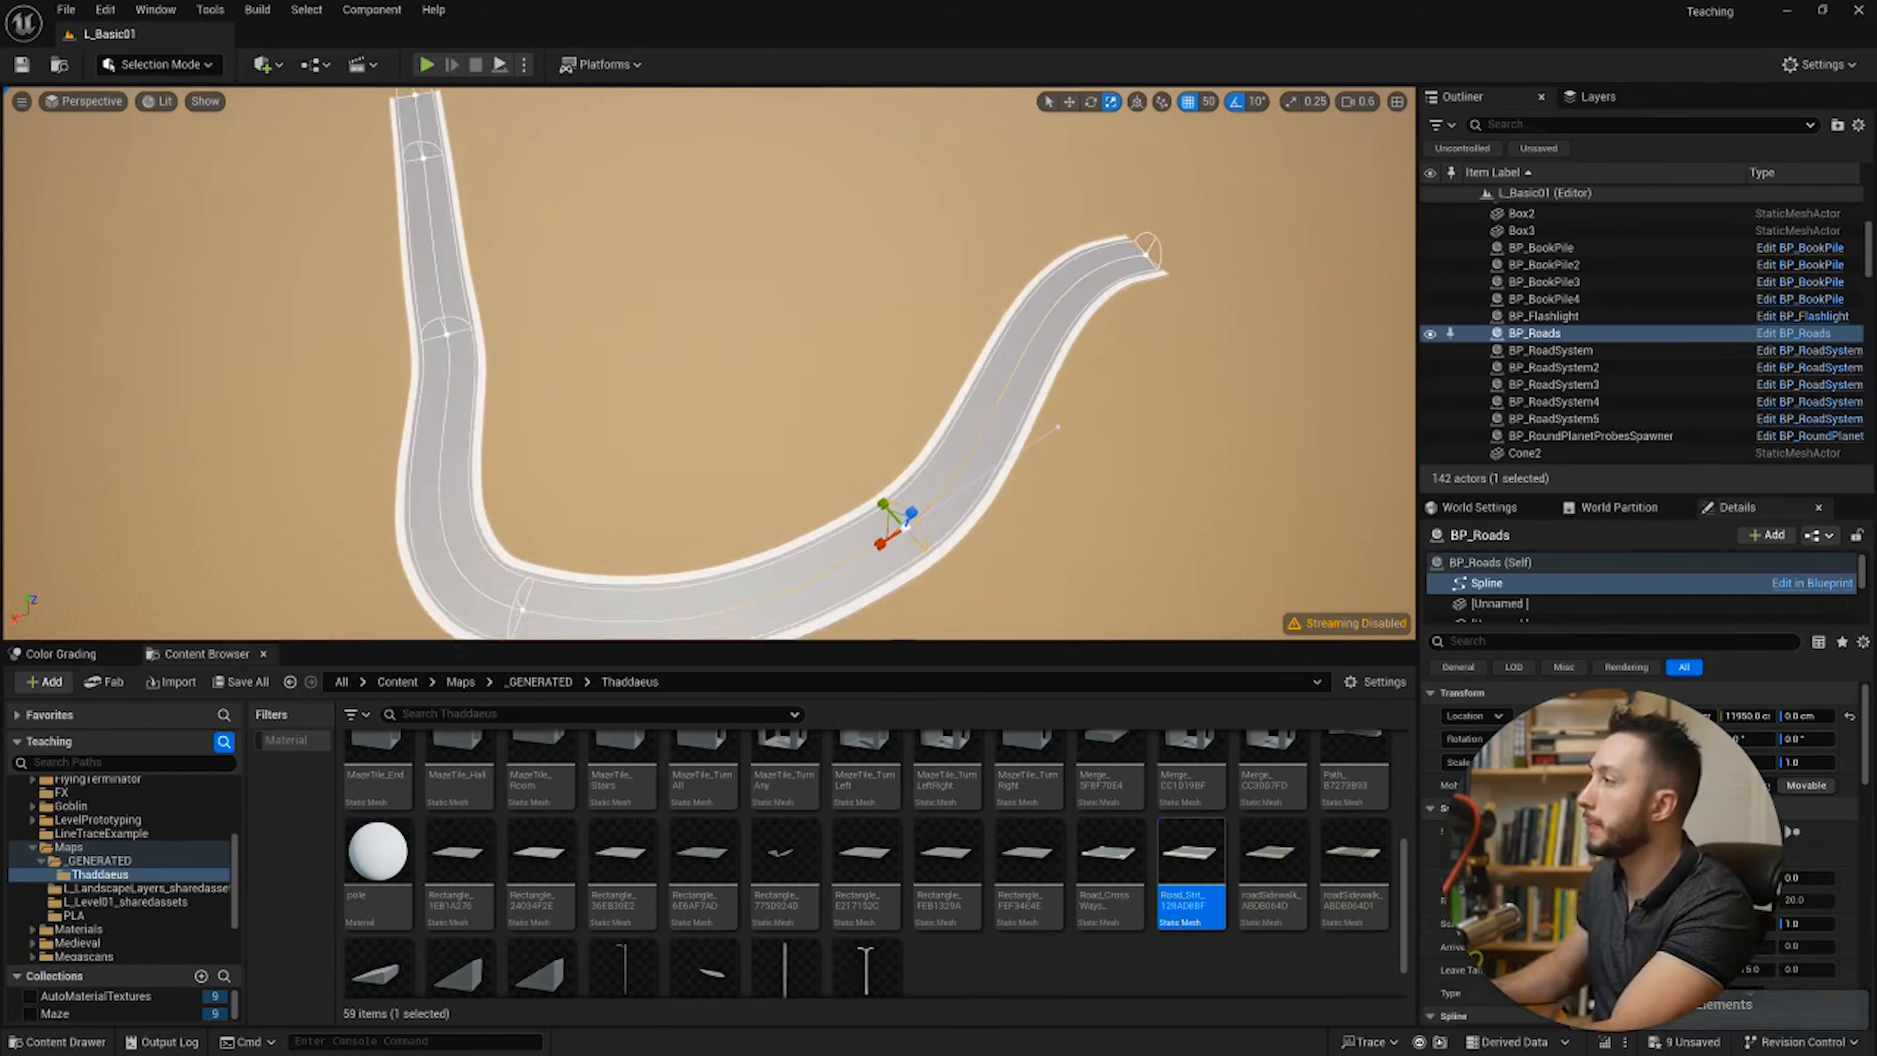
Step: Return to the PCG_RoadBuild graph and shift the Get Spline Data and Spline Sampler nodes away from Integer Selection to free up space
right_click(607, 510)
left_click_drag(0, 359, 1287, 357)
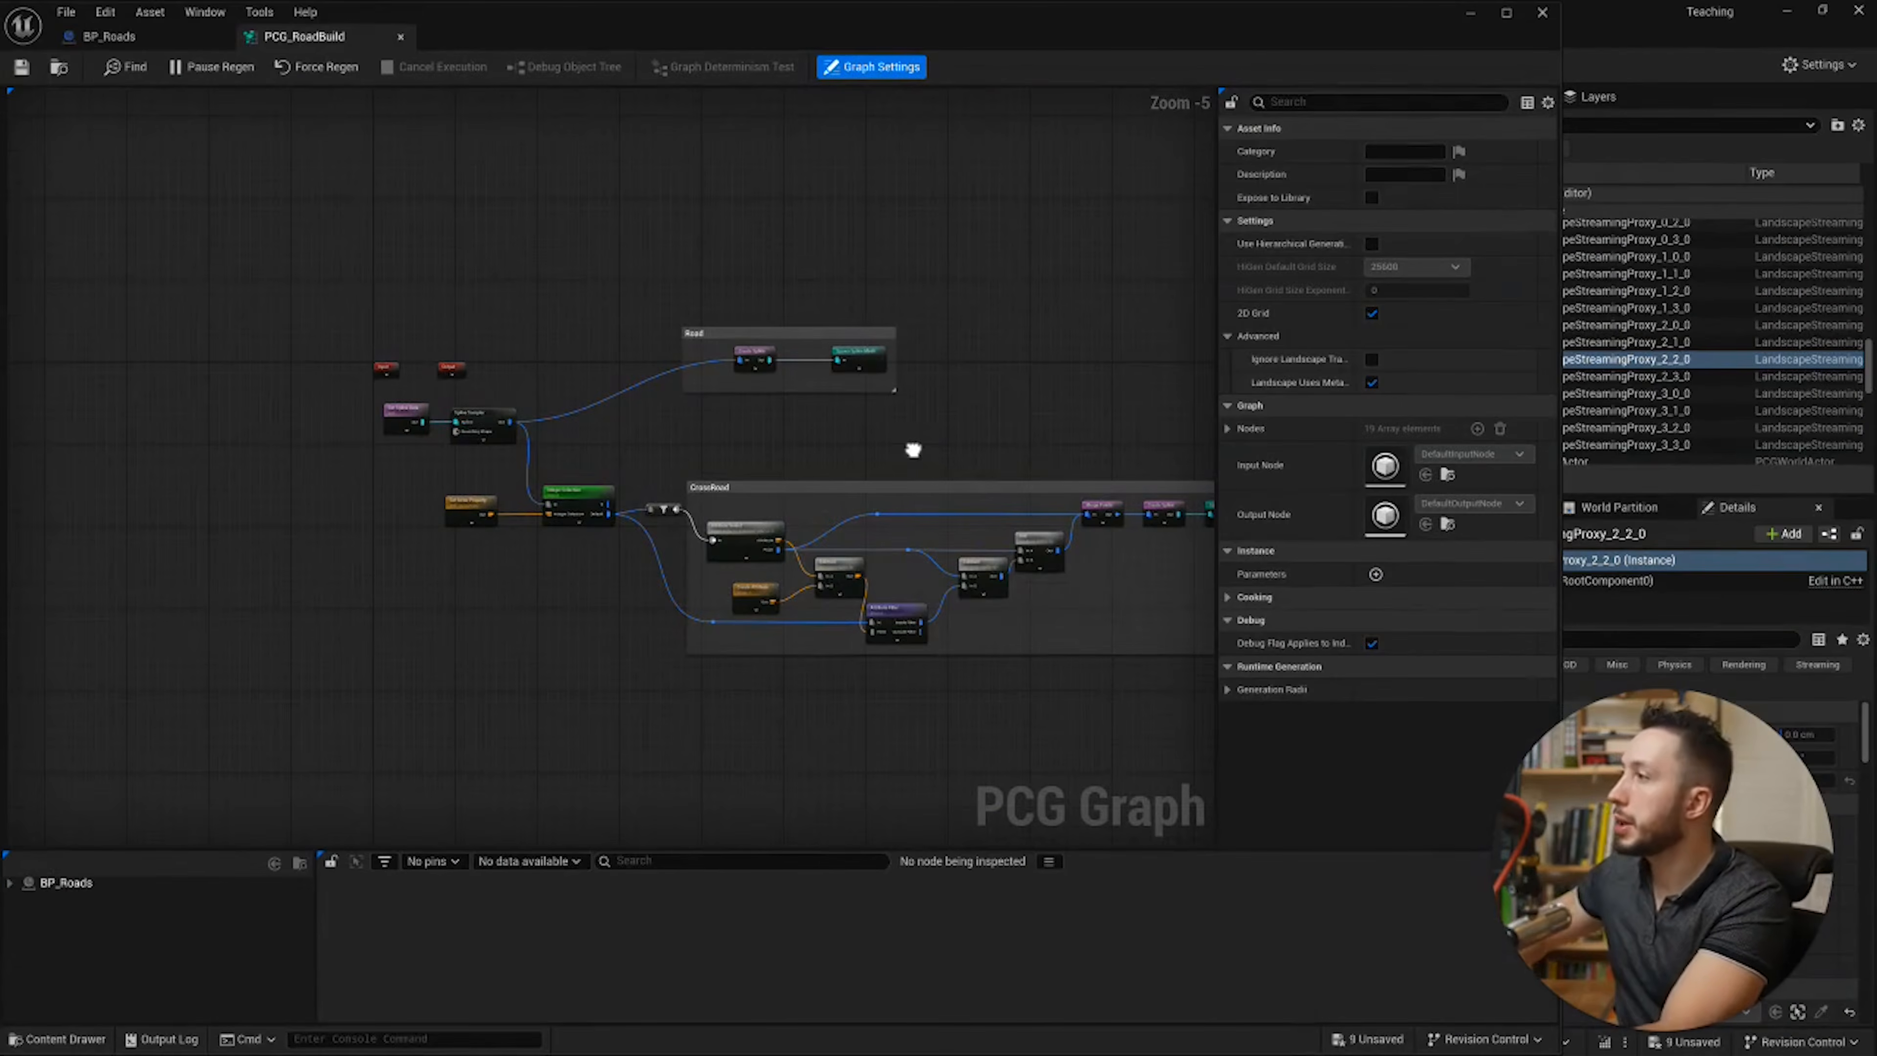
right_click_drag(913, 449, 868, 442)
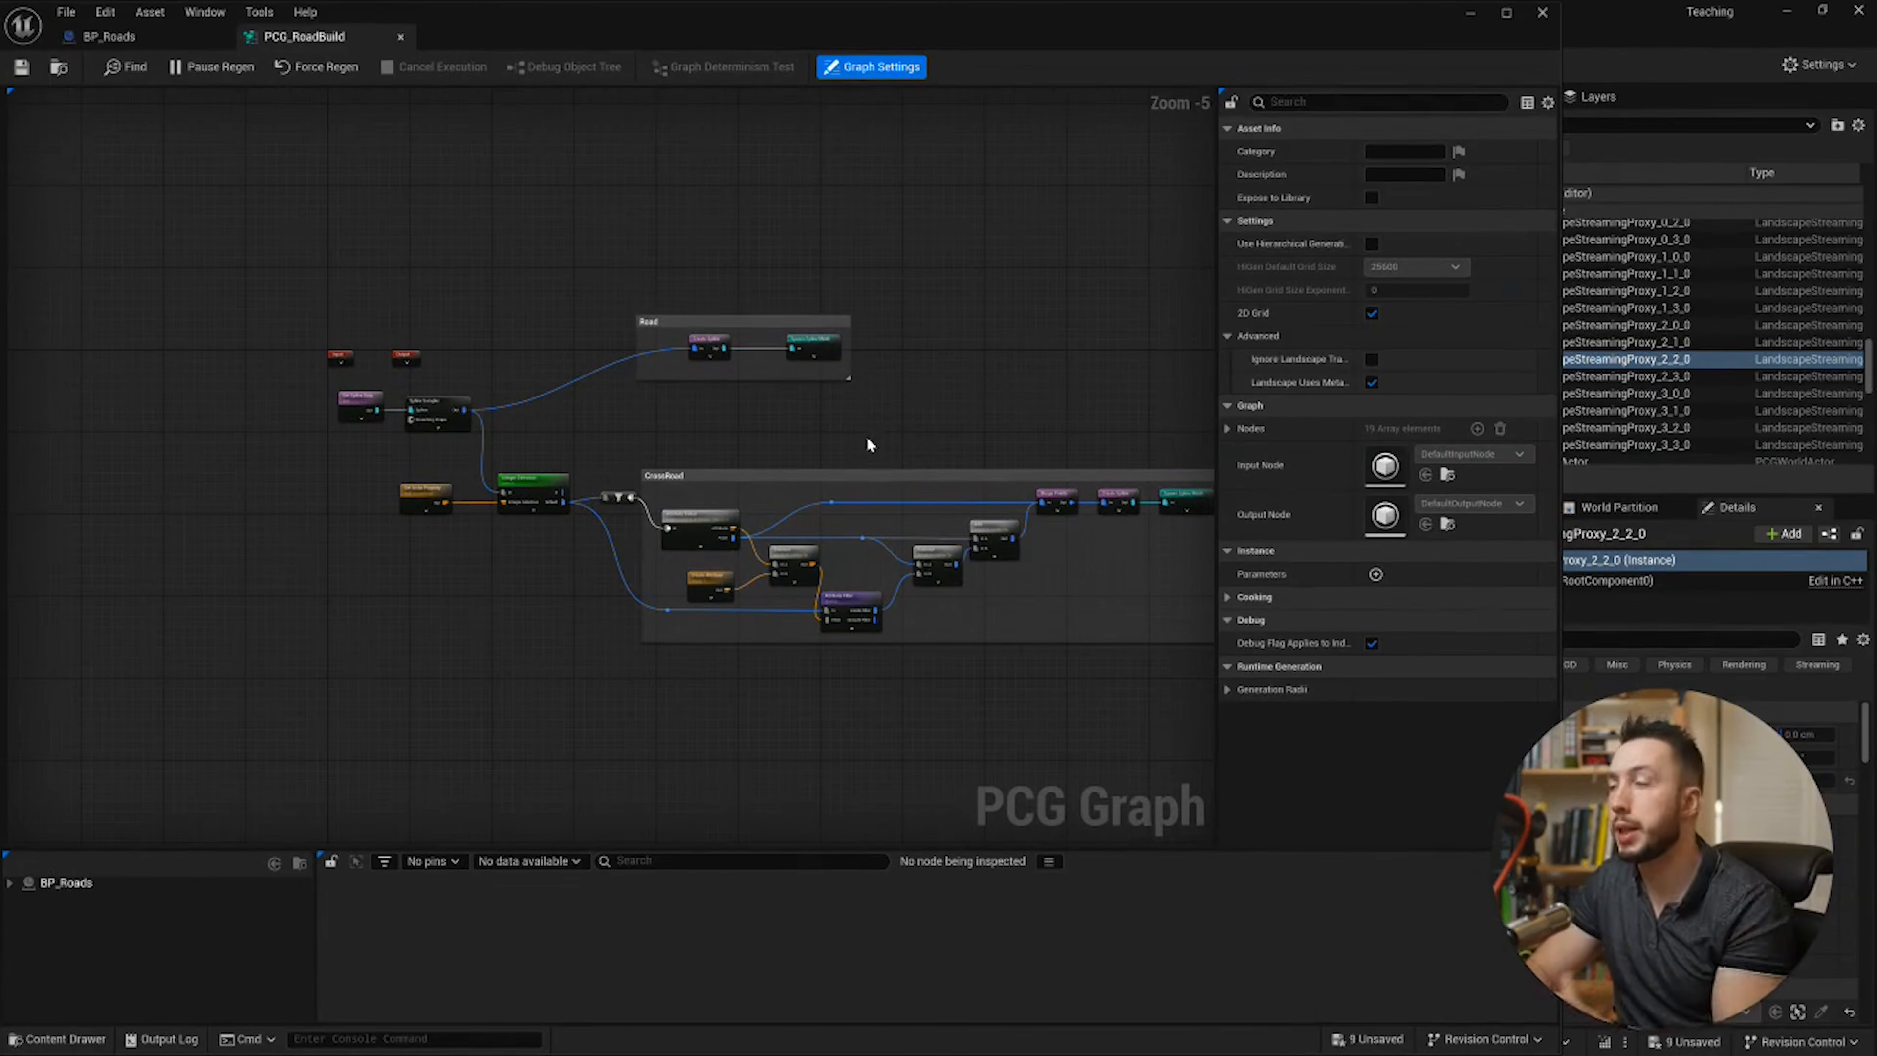
scroll(770, 456, "up", 5)
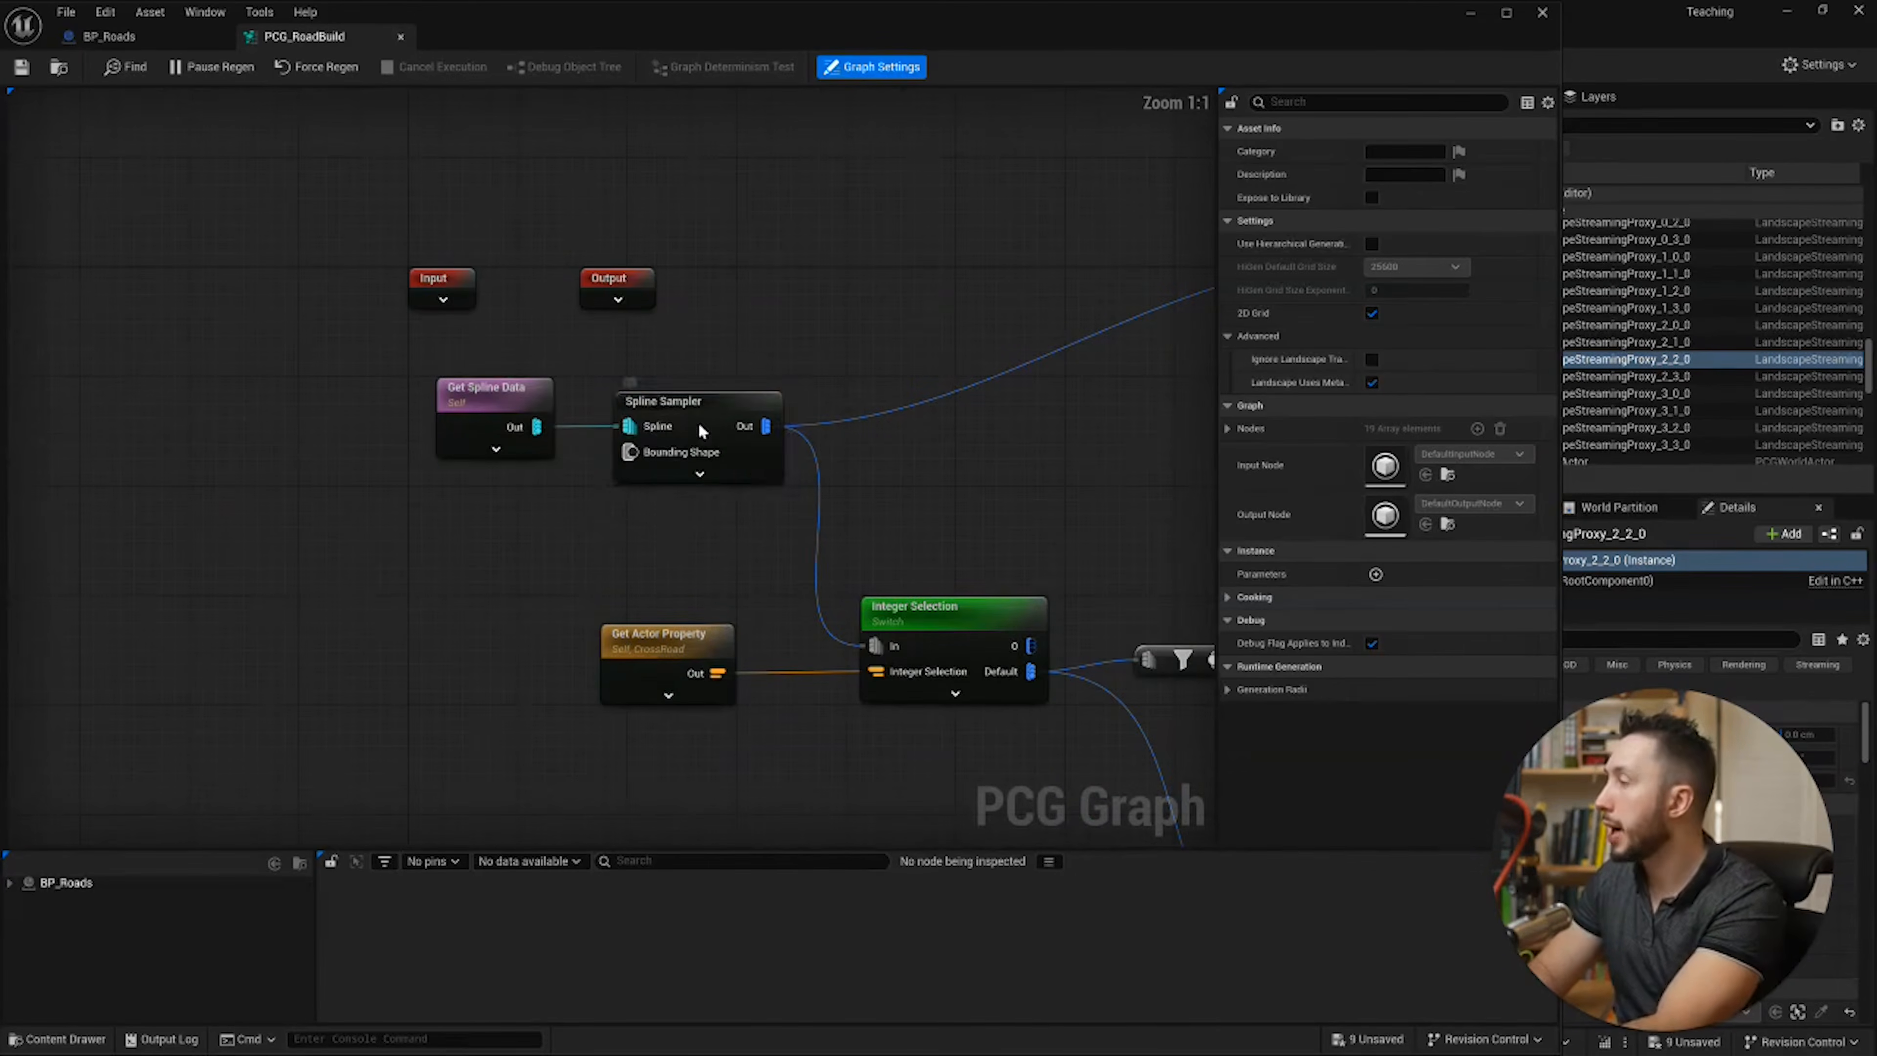
left_click(698, 421)
left_click_drag(443, 358, 547, 423)
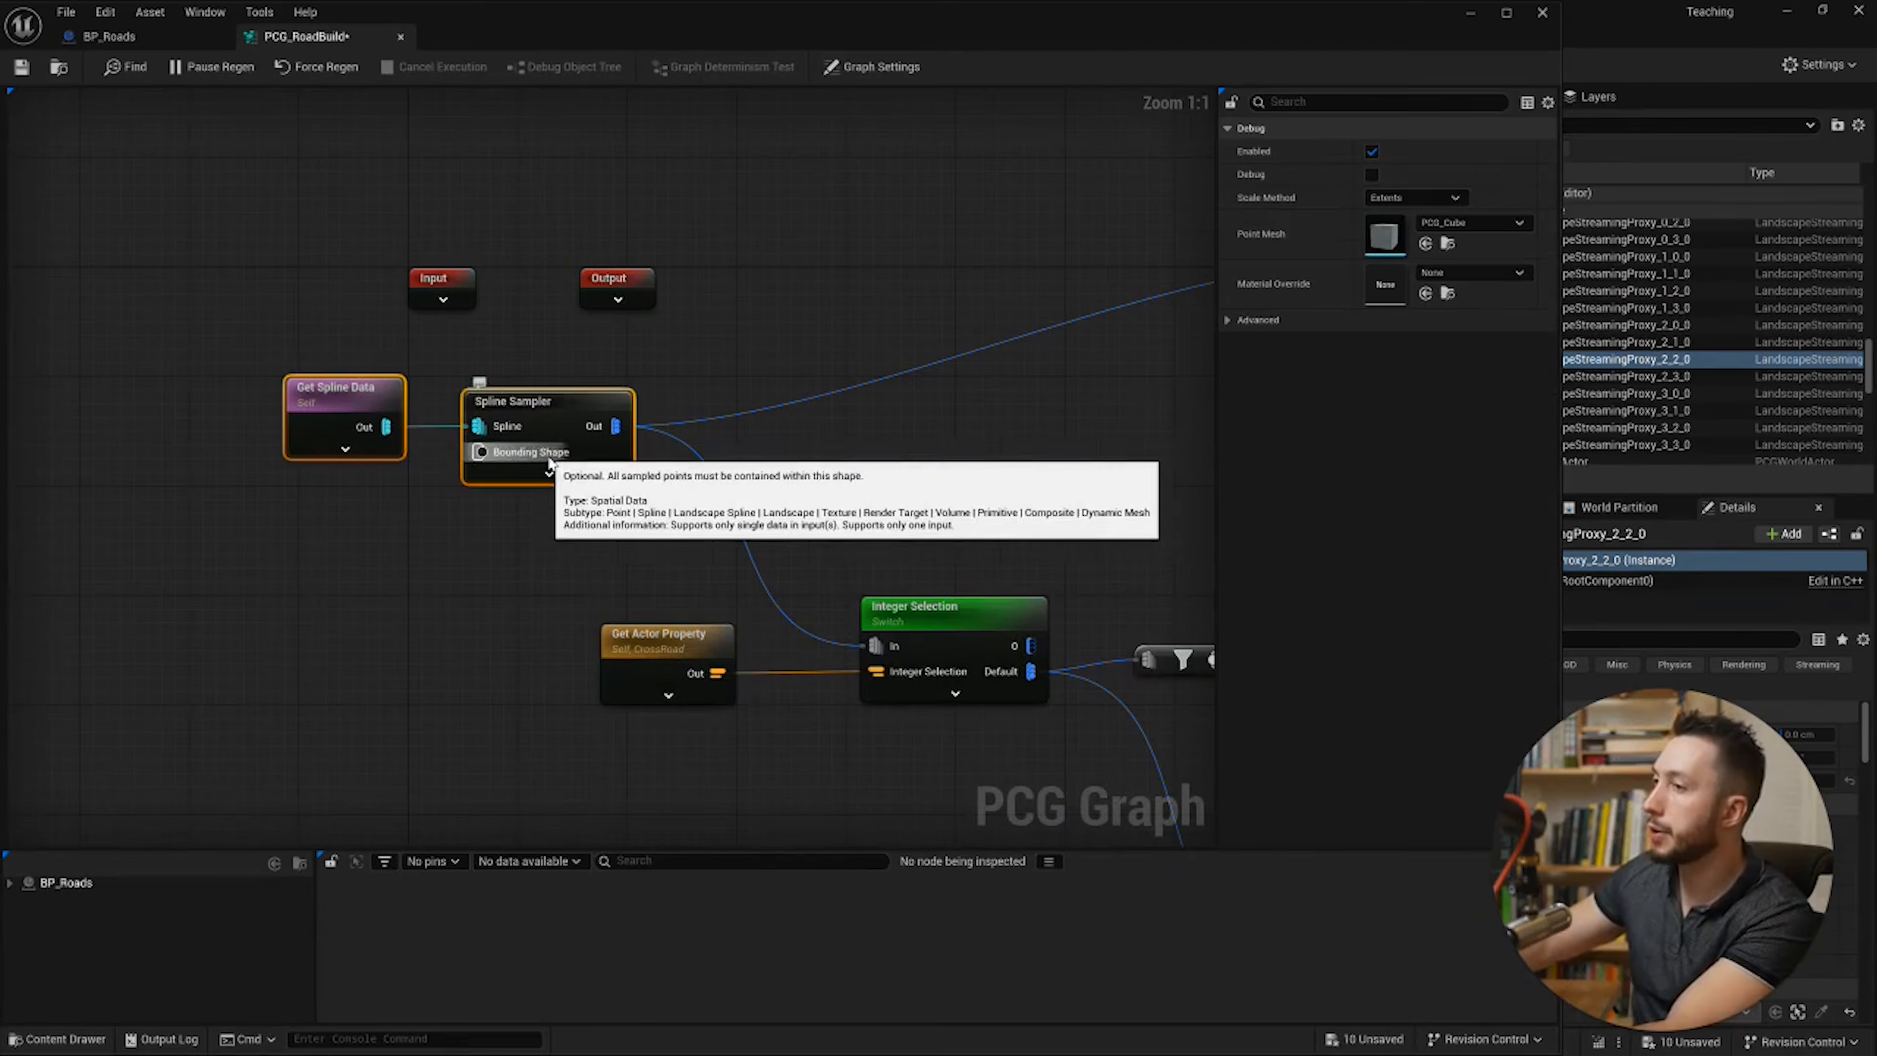
Step: Examine how the Spline Sampler output feeds the Road and CrossRoad sections of the graph
scroll(599, 448, "down", 2)
scroll(544, 475, "down", 1)
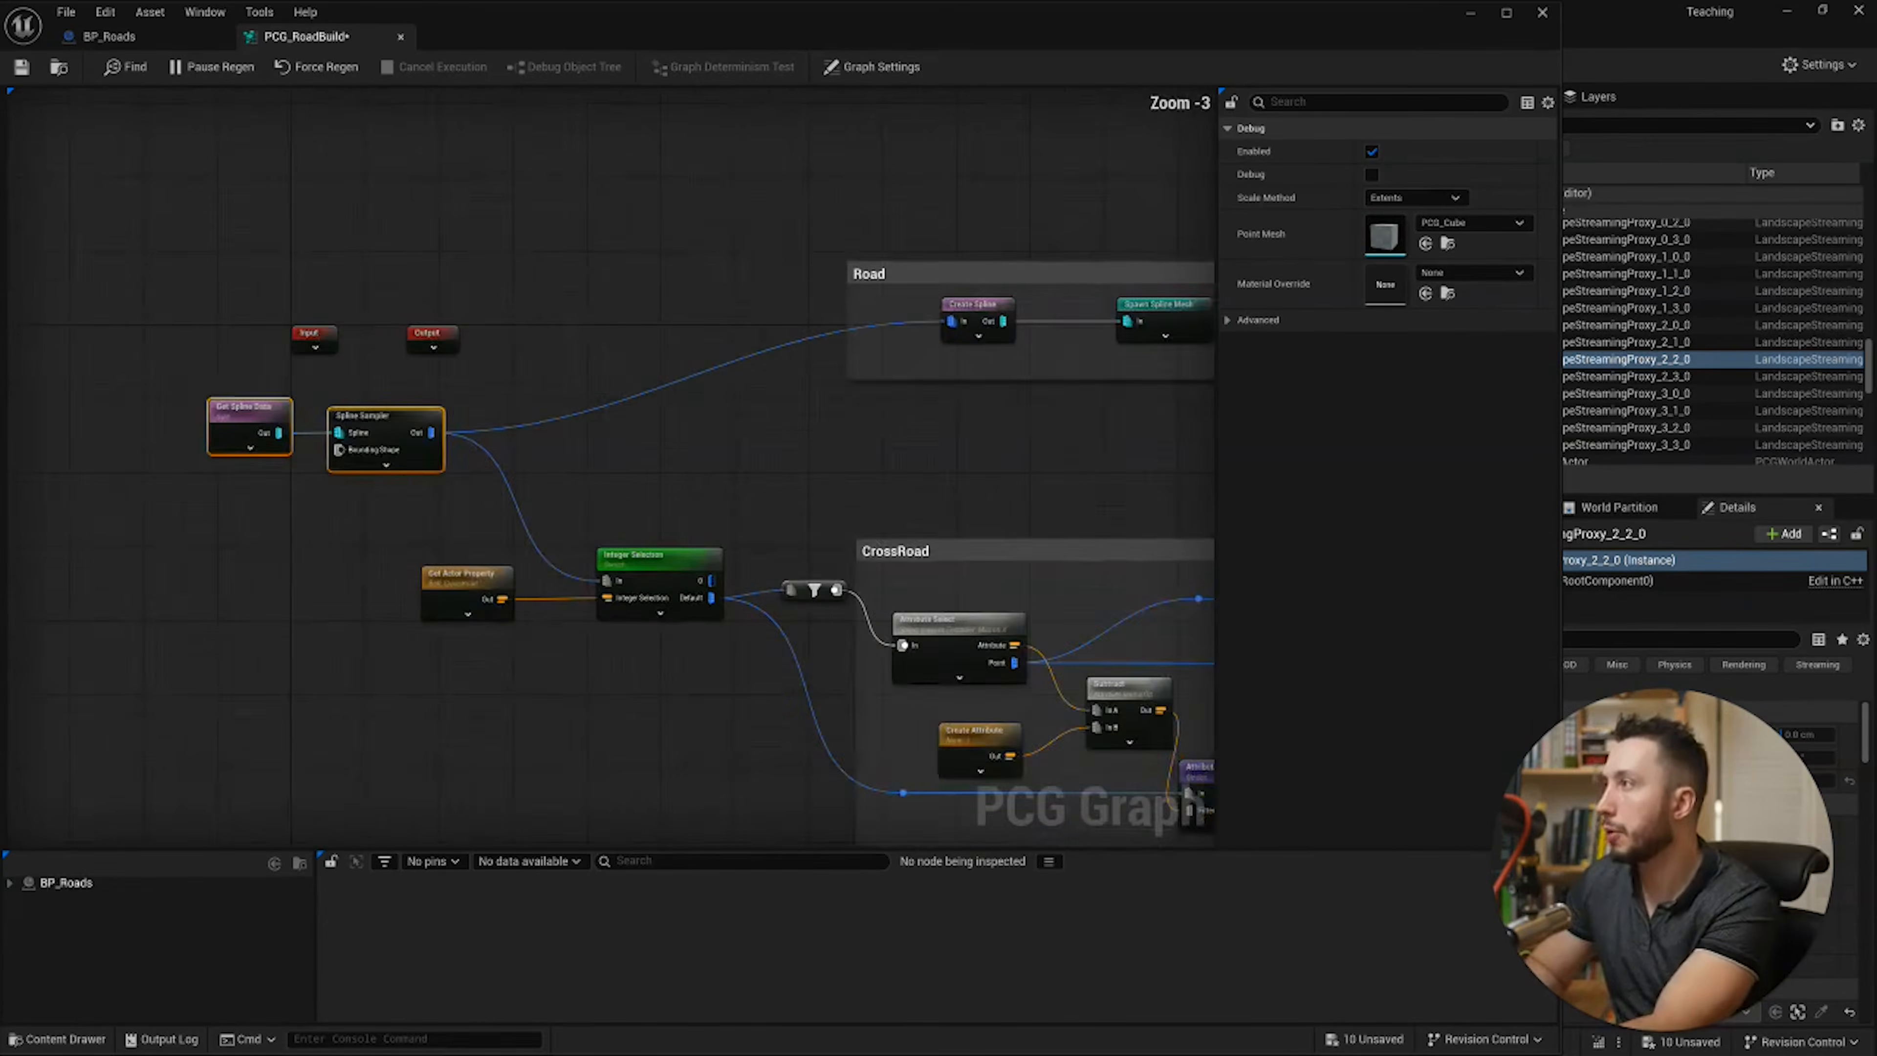
right_click_drag(883, 542, 696, 556)
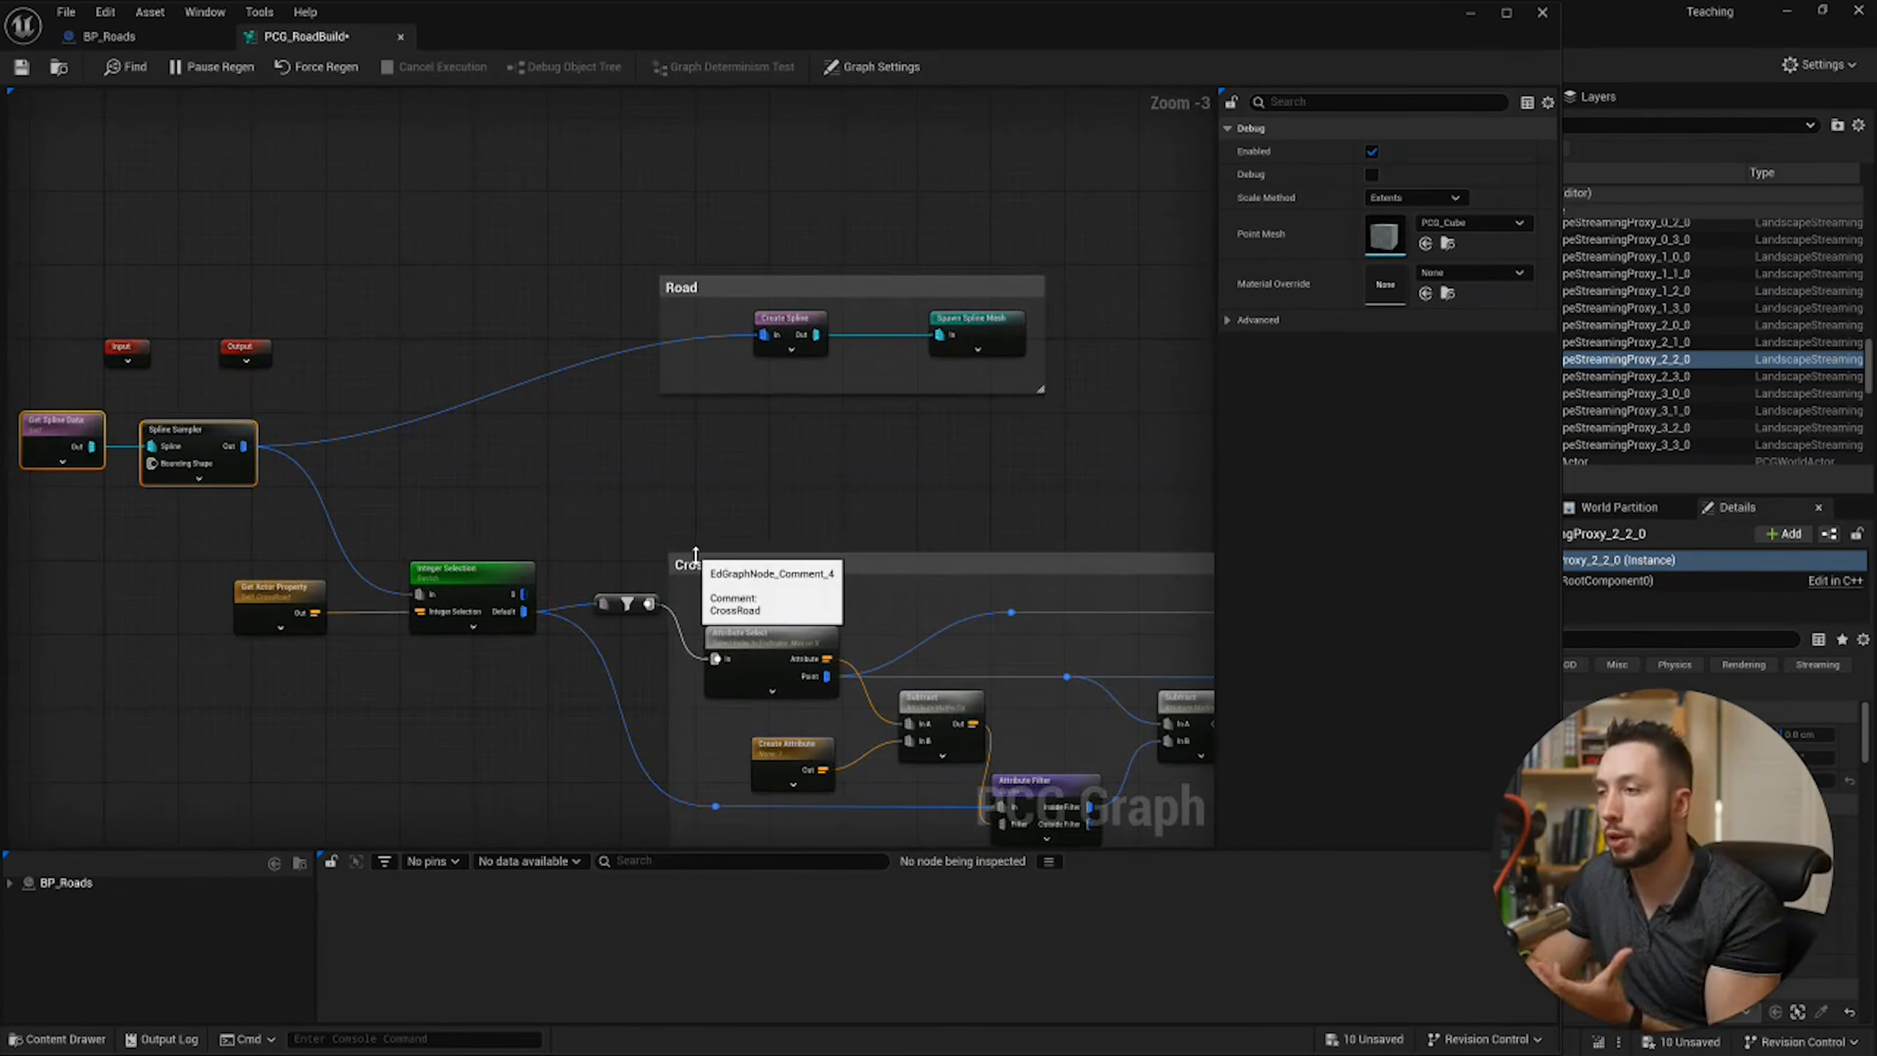
right_click_drag(725, 465, 489, 436)
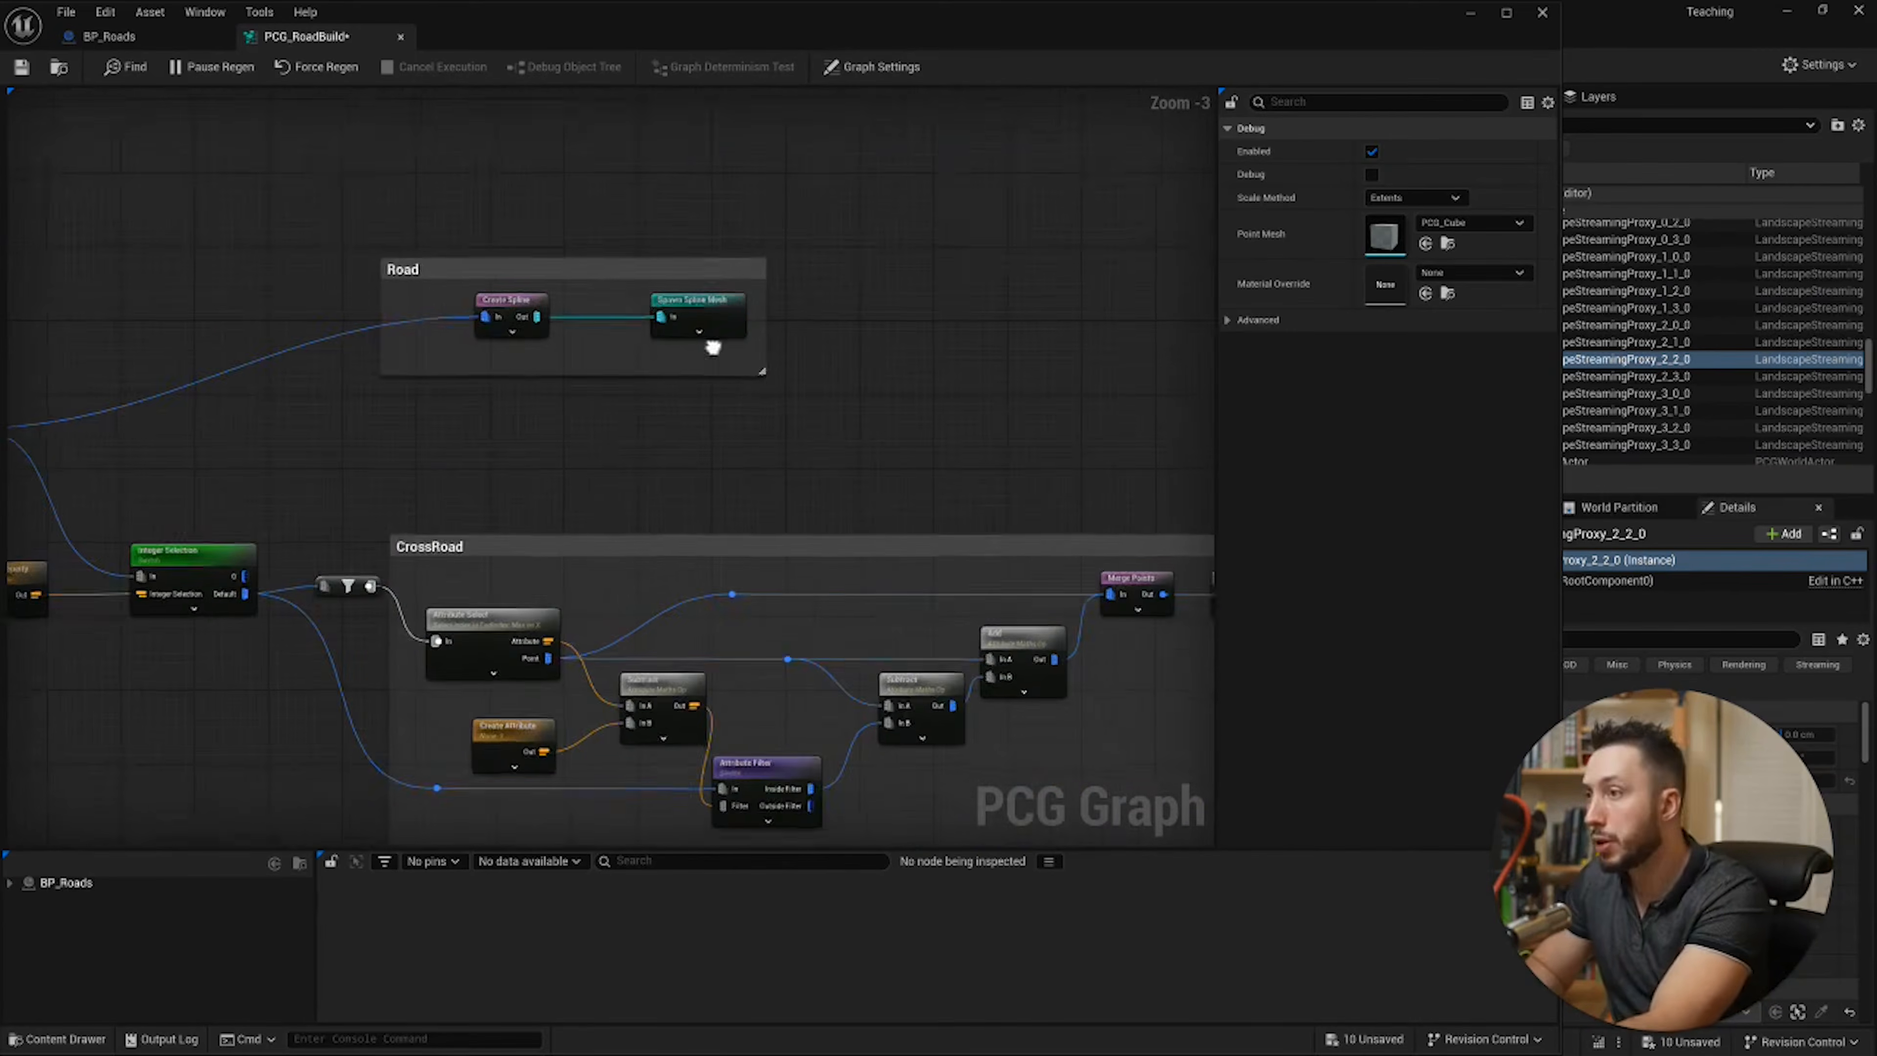
right_click_drag(712, 347, 616, 195)
right_click_drag(1114, 578, 1237, 568)
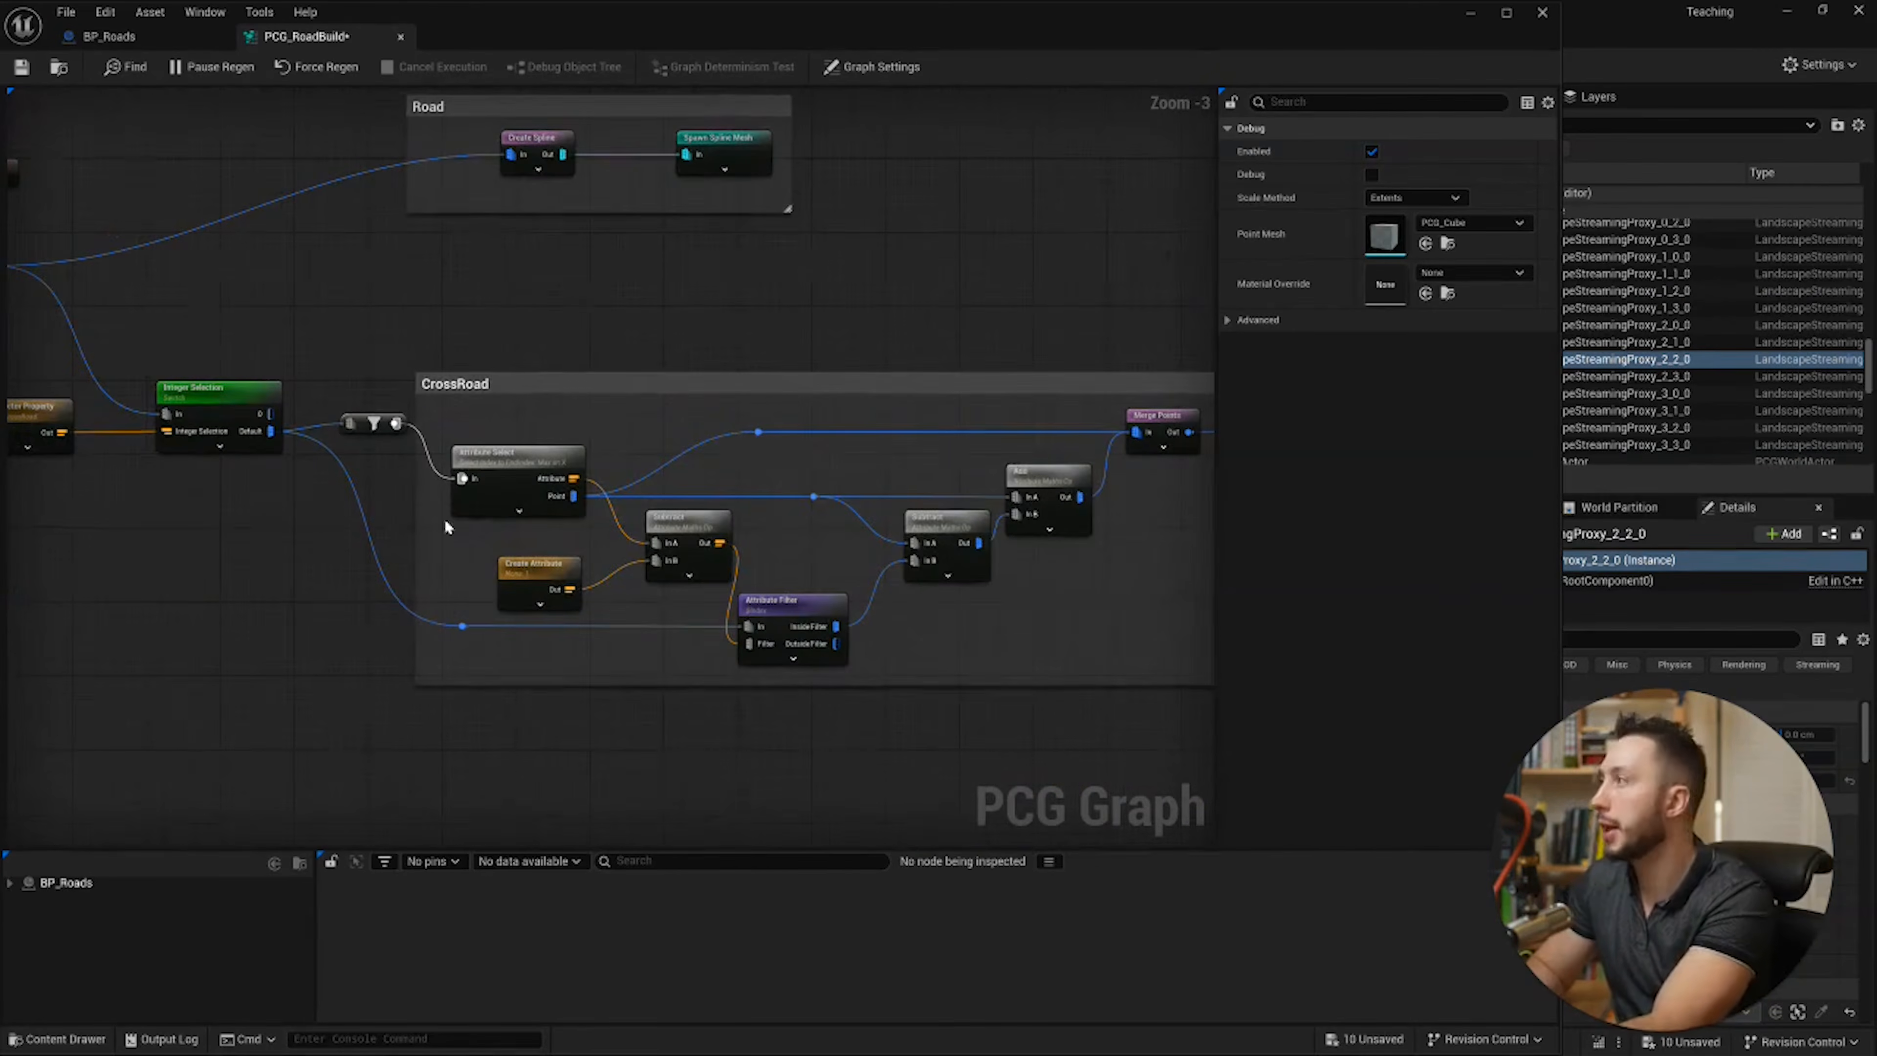
right_click_drag(979, 470, 788, 574)
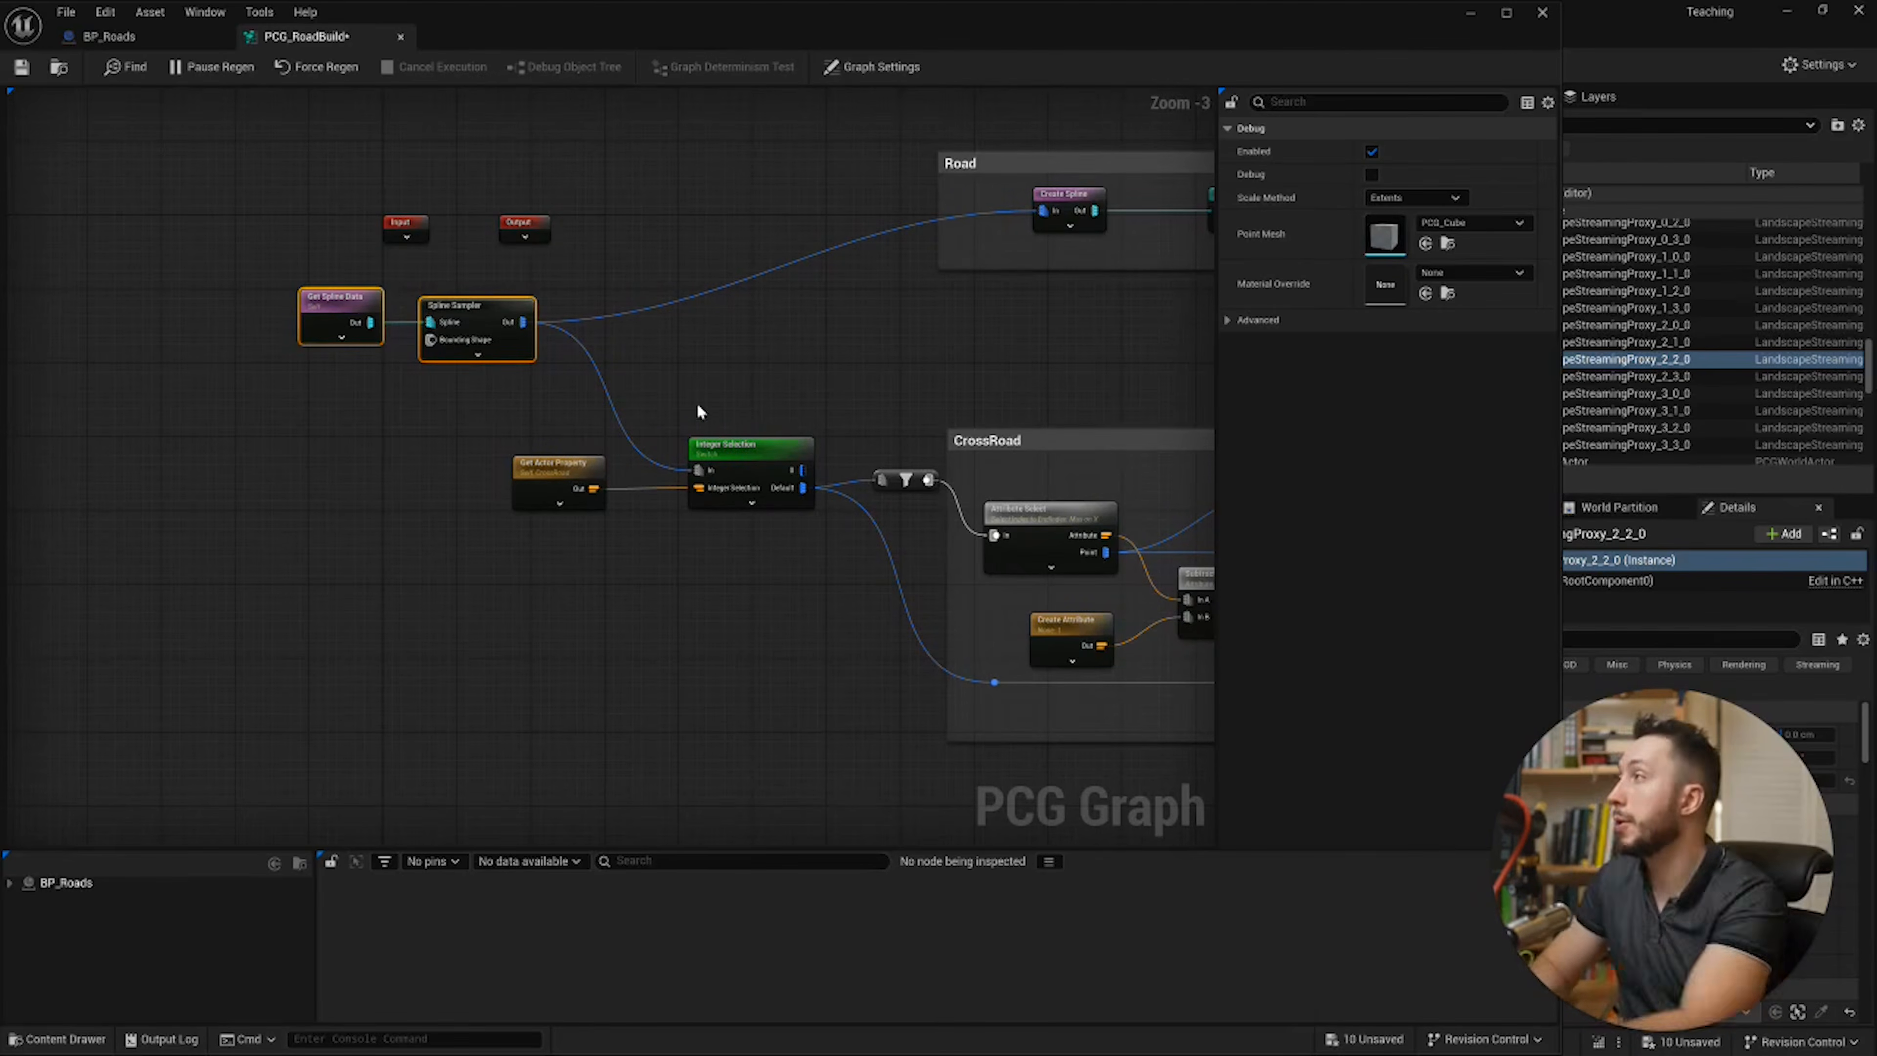
Step: Add a Multiply node and insert it between the Spline Sampler output and the Road and Integer Selection branches
scroll(697, 402, "up", 3)
right_click(602, 467)
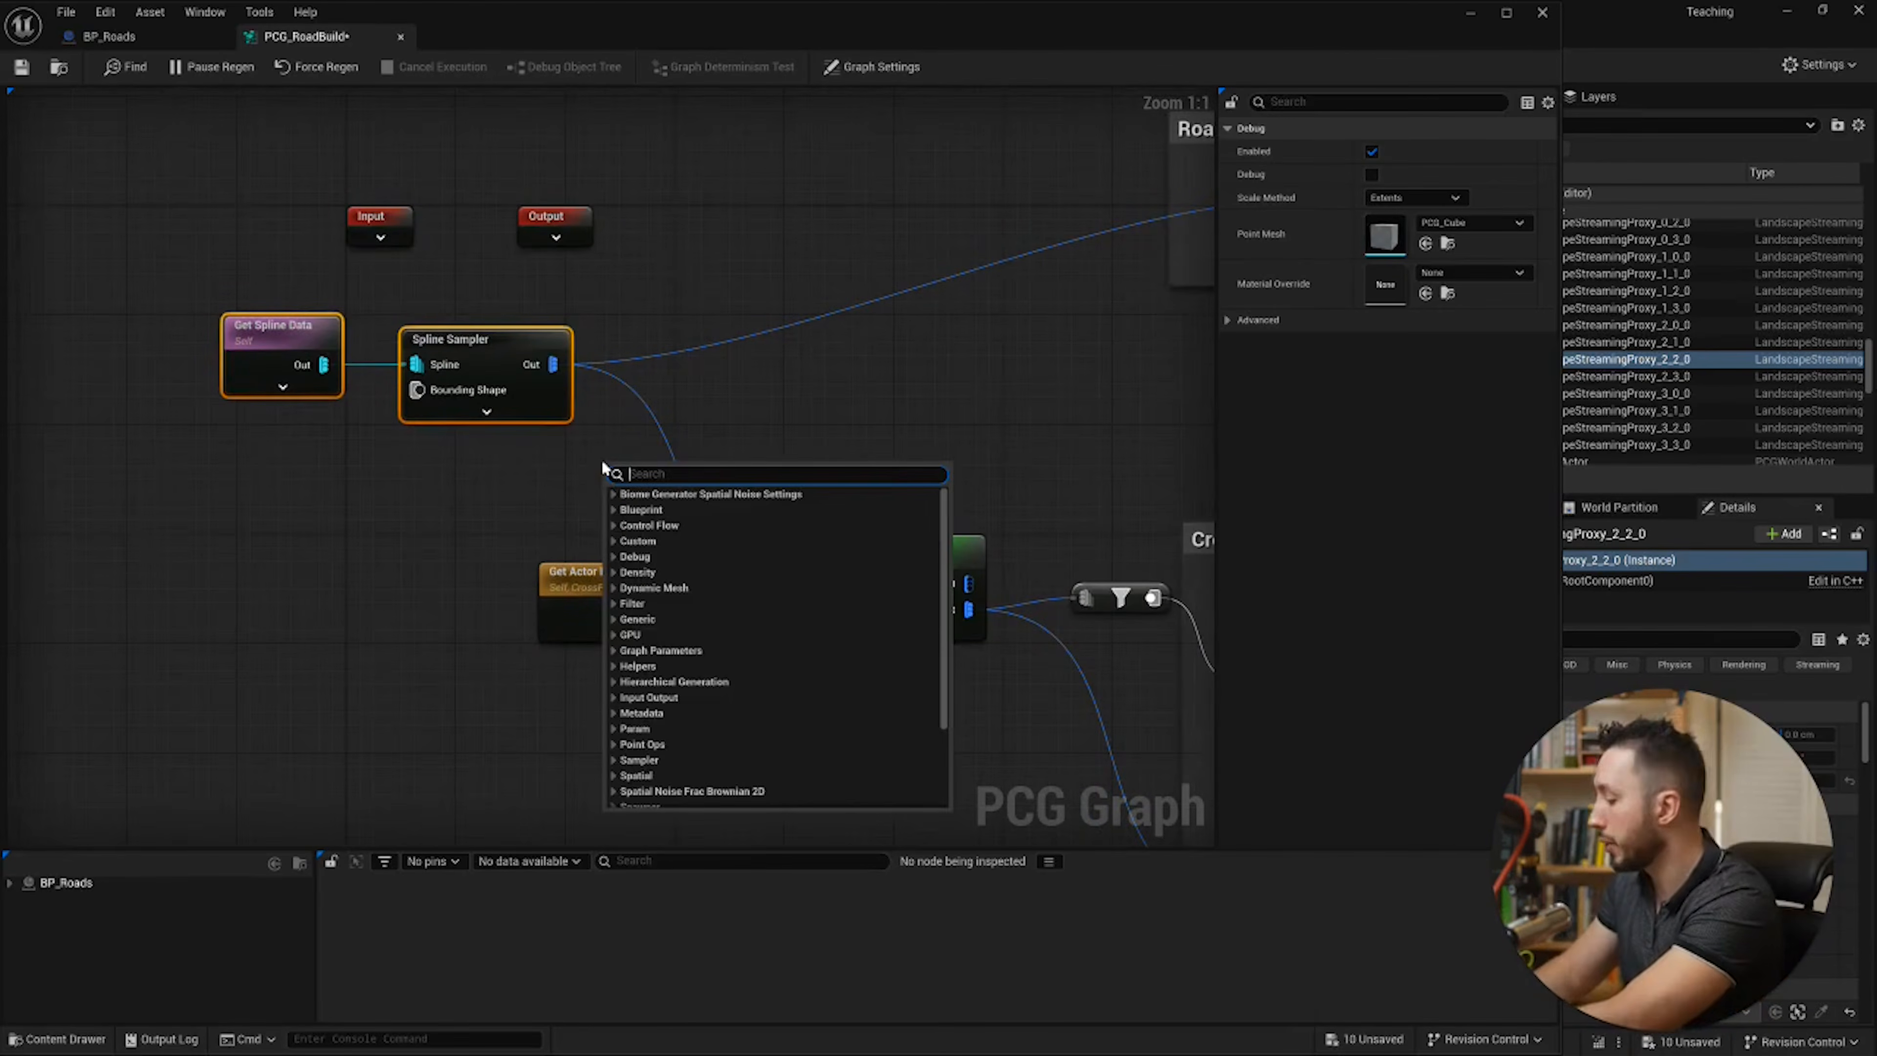
type("mu")
key("Return")
left_click_drag(682, 490, 493, 455)
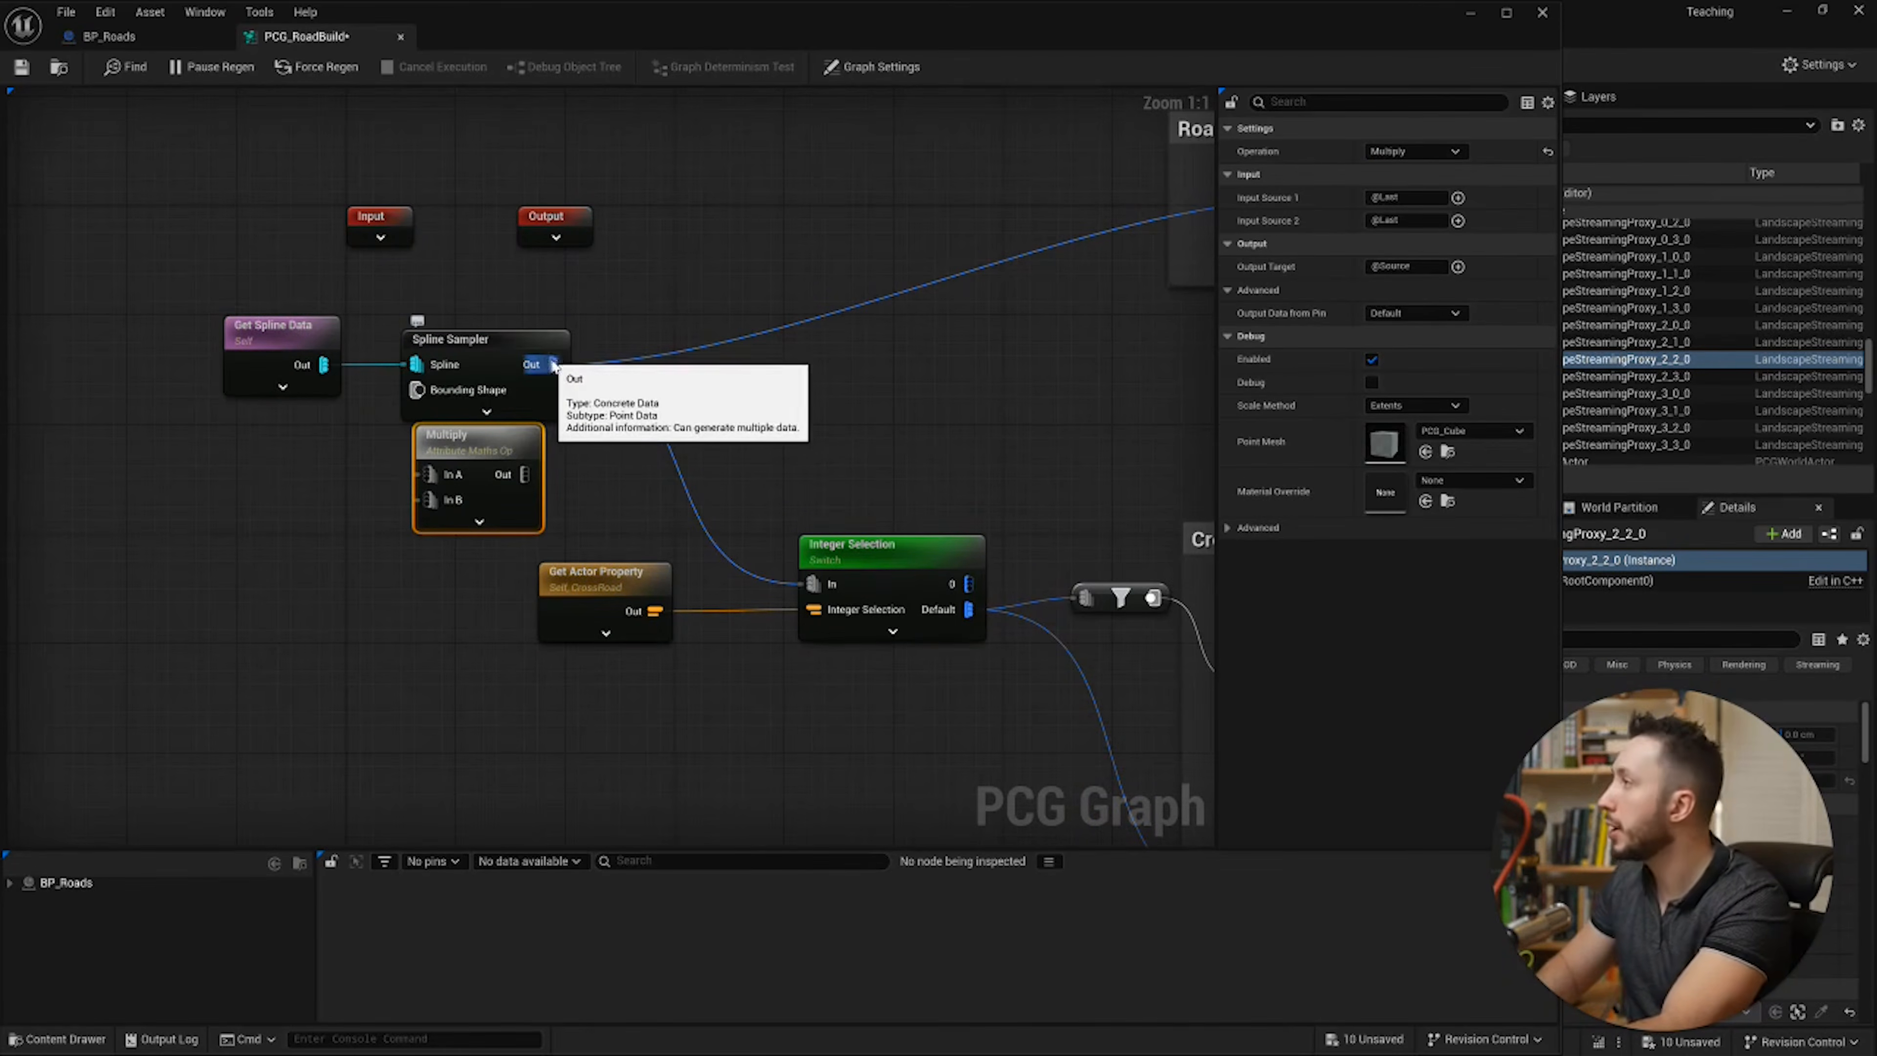
mouse_move(553, 364)
left_mouse_down("ctrl")
mouse_move(608, 376)
mouse_move(608, 440)
mouse_move(523, 474)
mouse_move(715, 372)
mouse_move(553, 364)
left_mouse_up("ctrl")
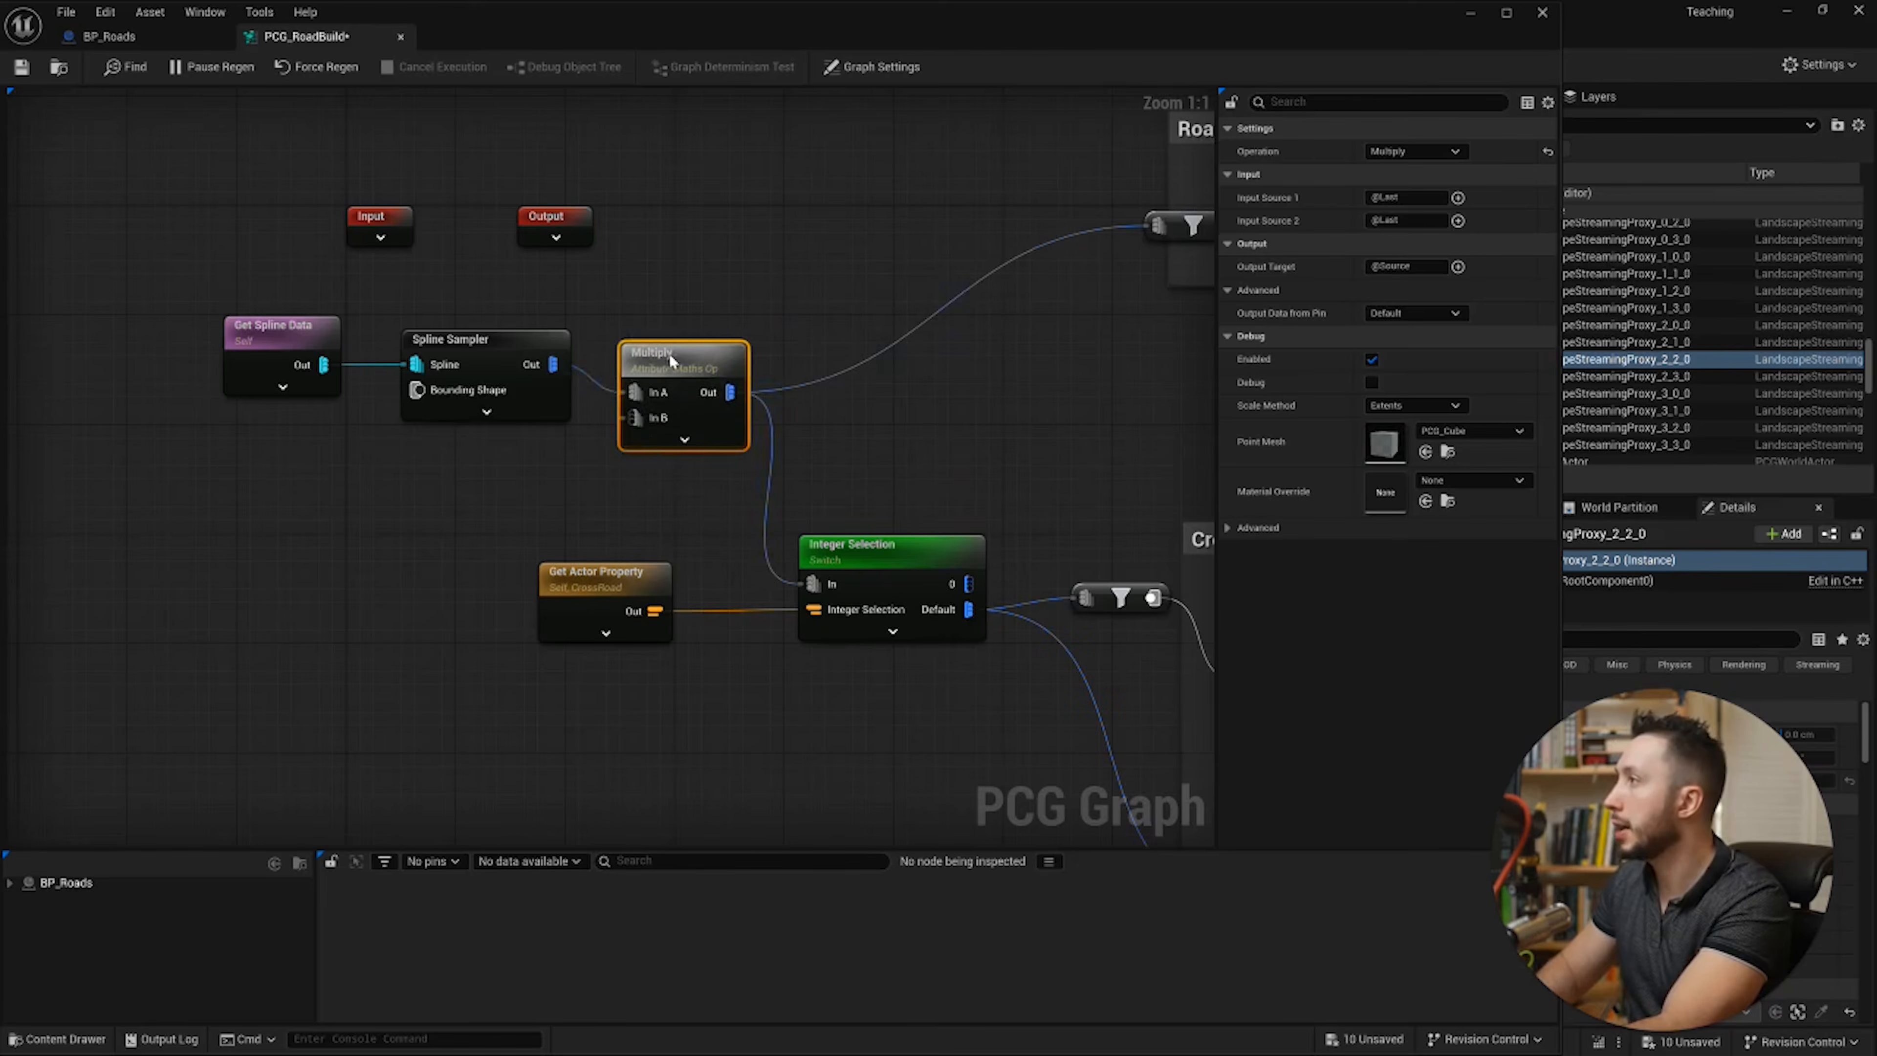
left_click_drag(668, 354, 677, 326)
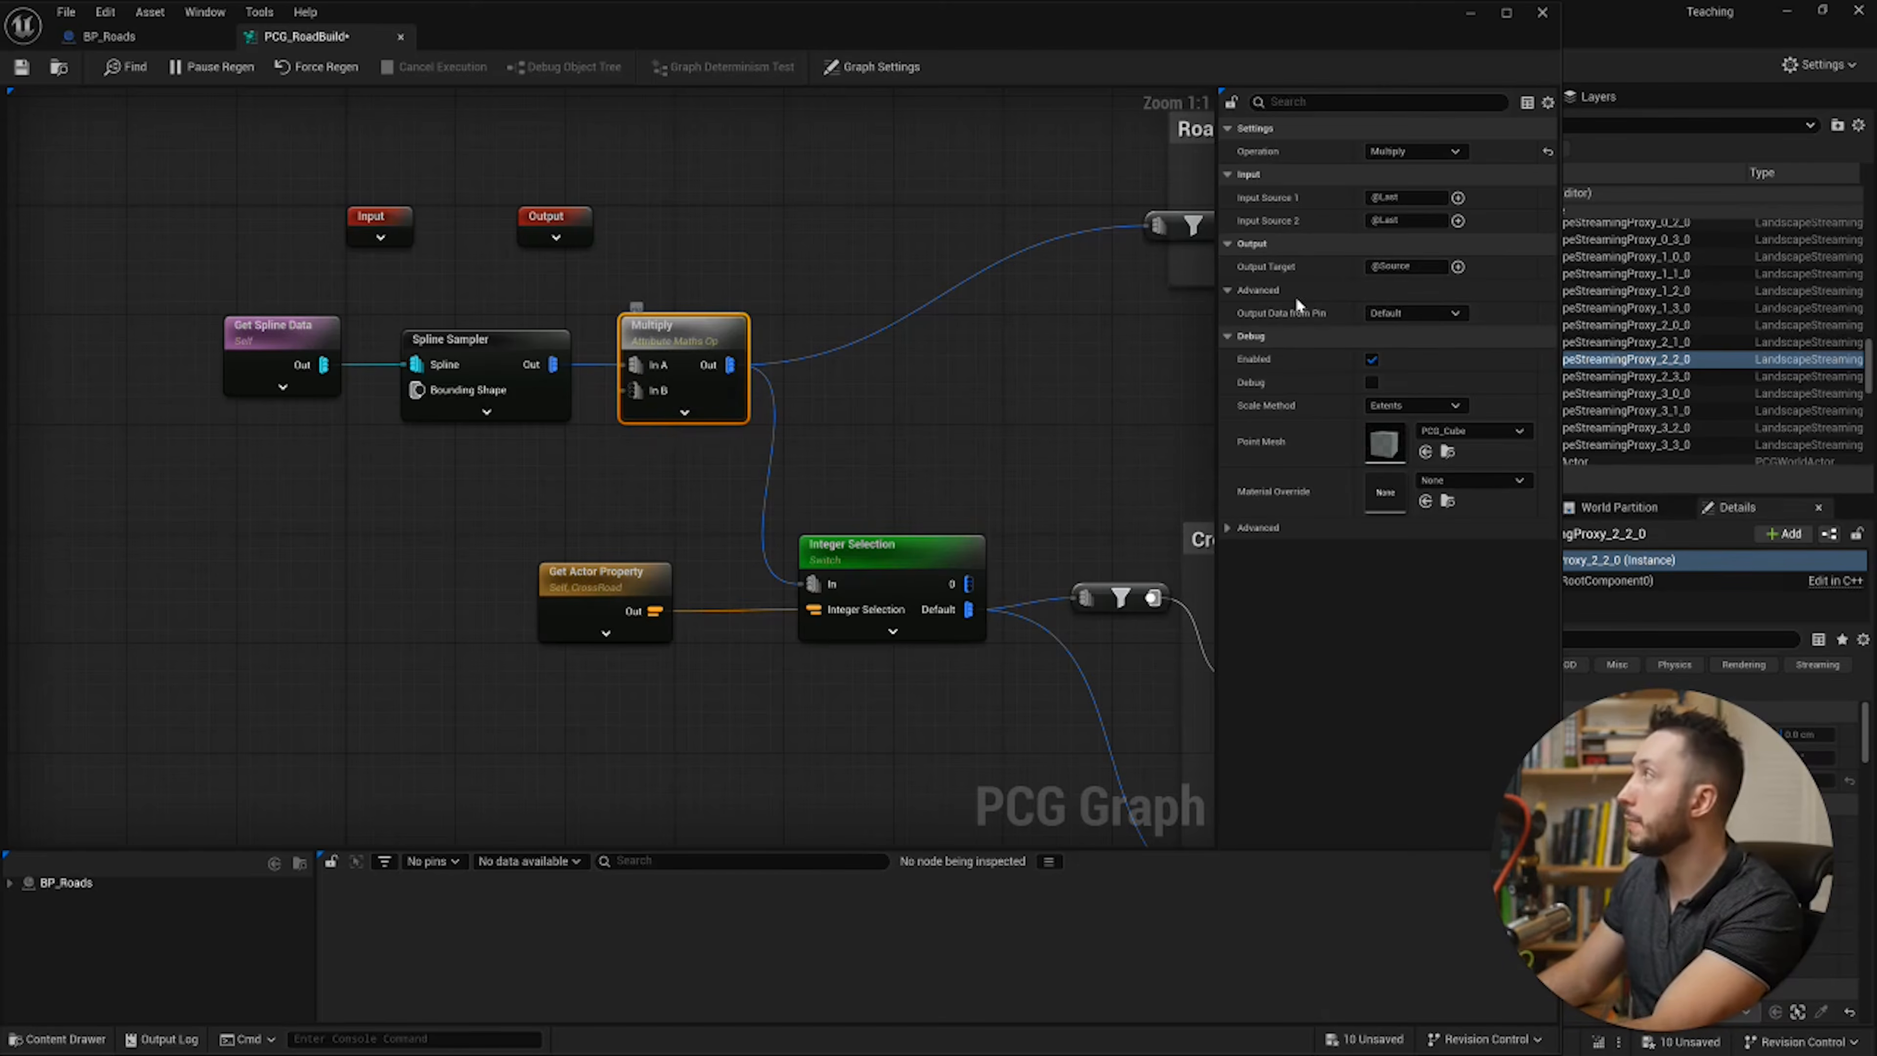
Step: Set the Multiply node's Input Source 1 to $Scale.y and enable debugging on the node
left_click(1458, 198)
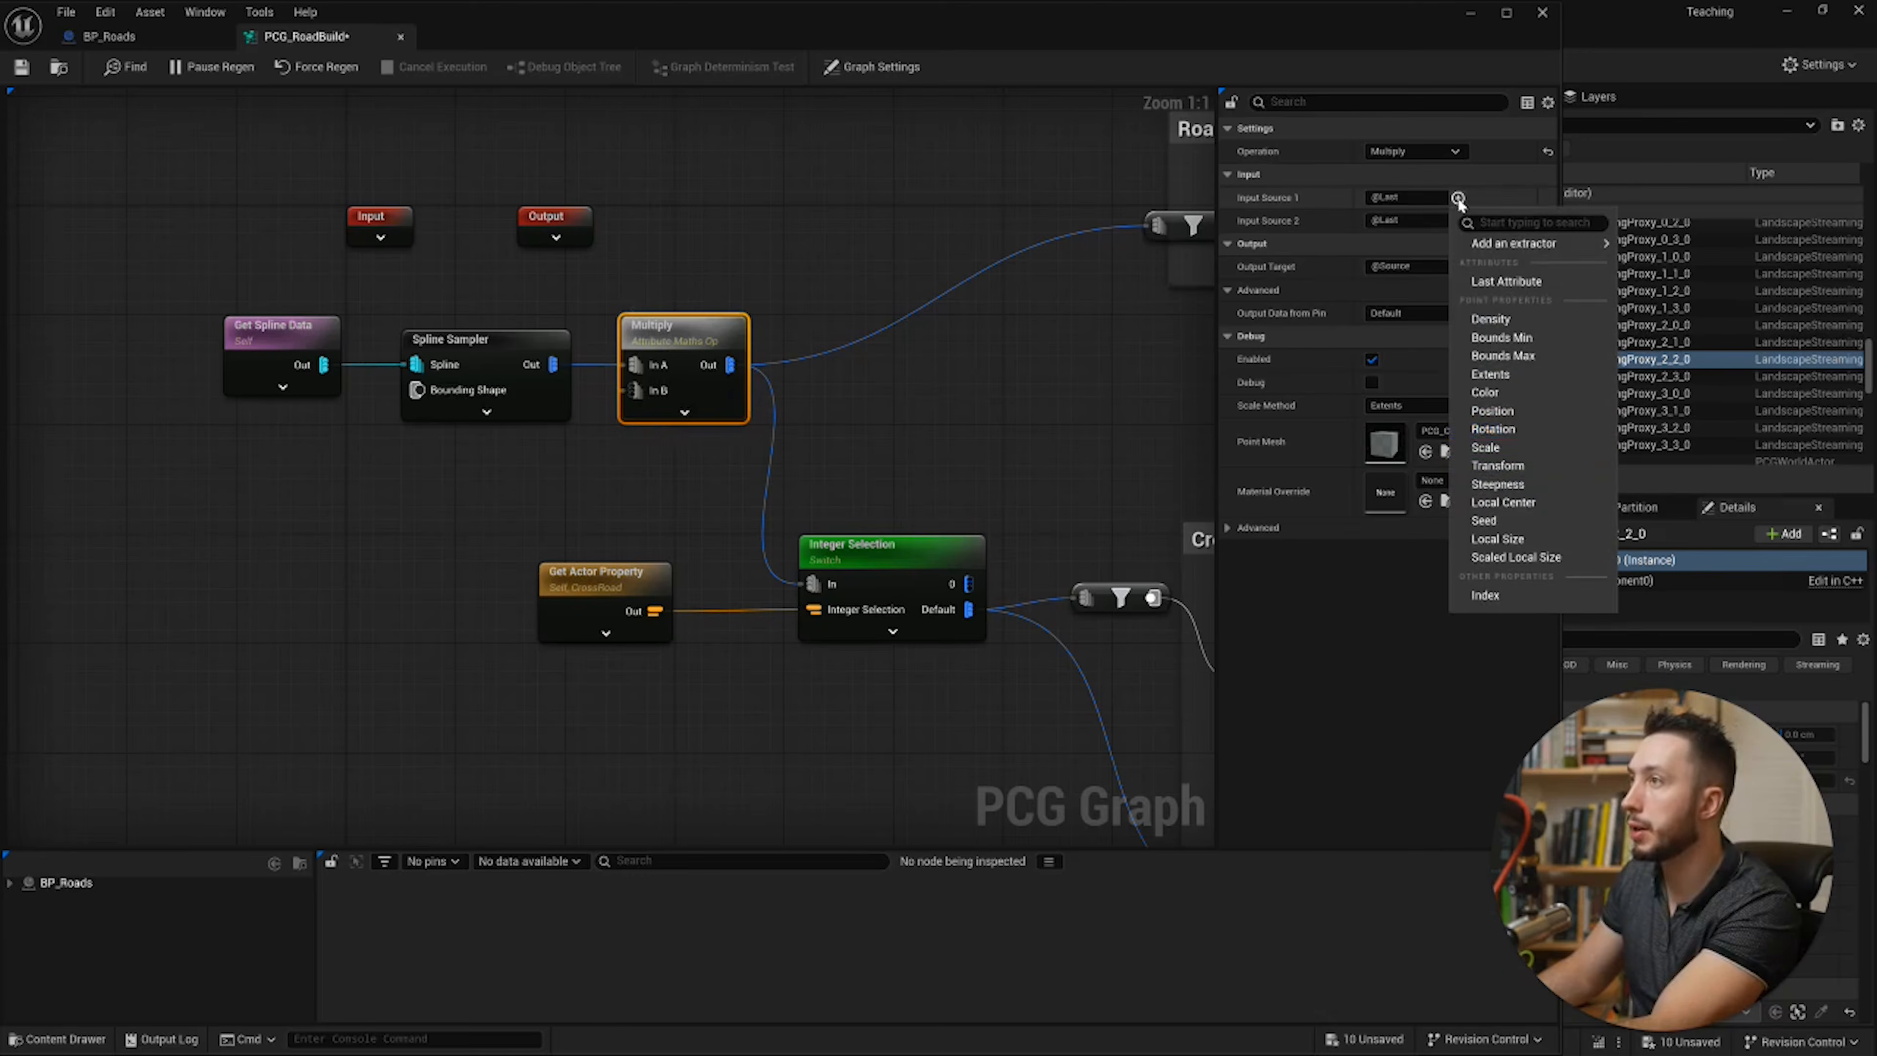
left_click(1487, 447)
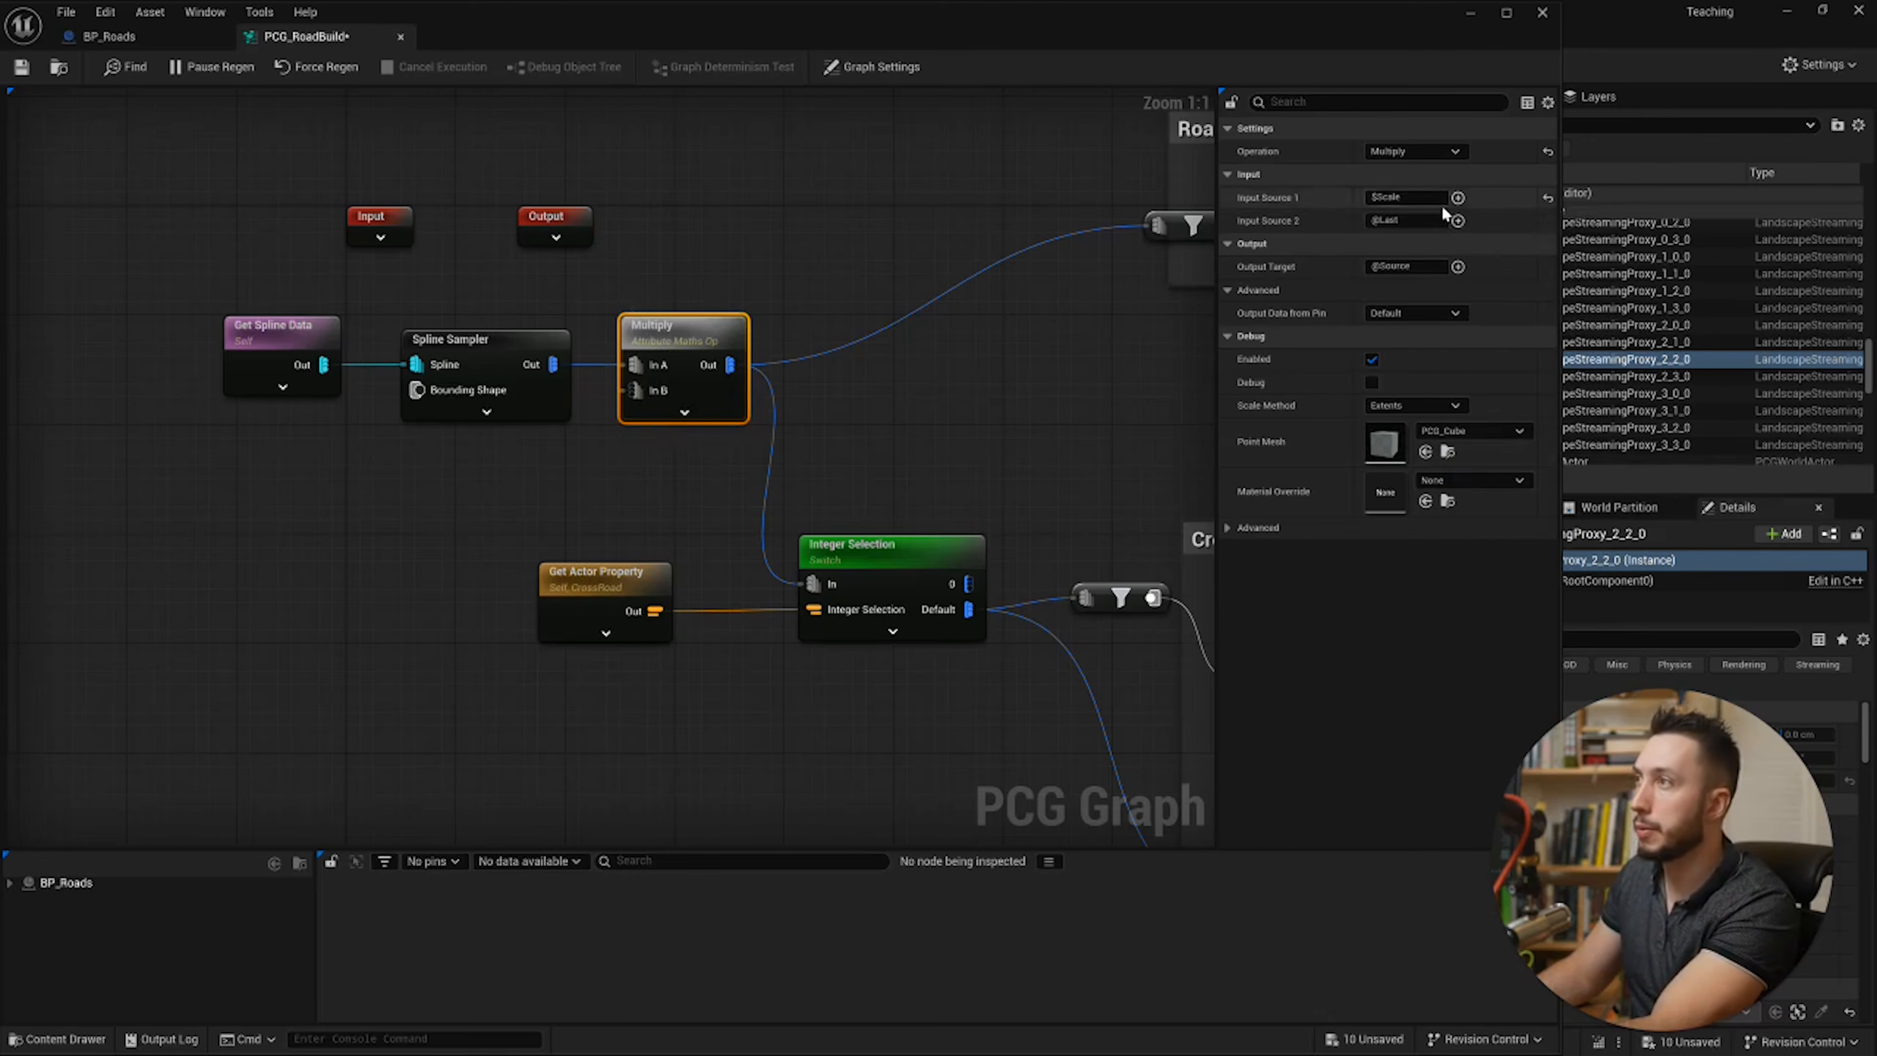
key("d")
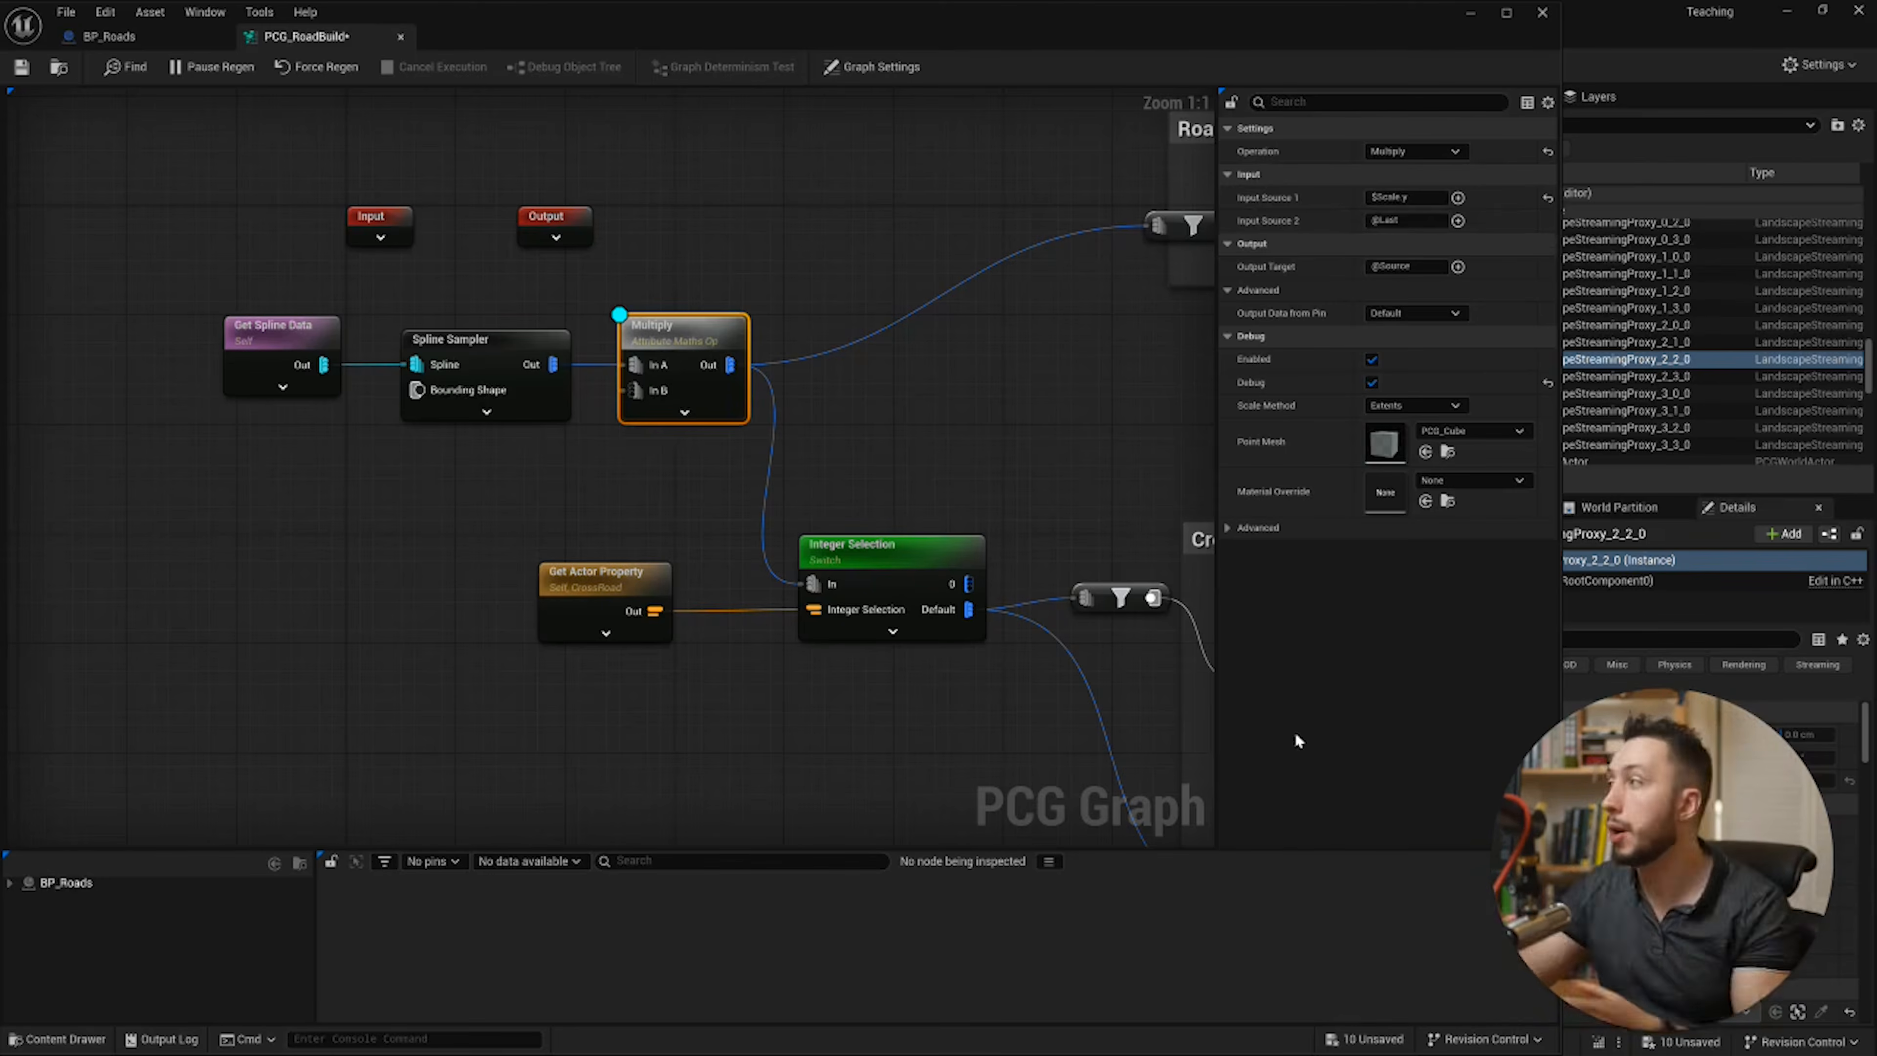
Step: Switch to the BP_Roads blueprint, maximize its window, and shrink the Event Graph area to make room for the variables list
left_click_drag(899, 15, 762, 643)
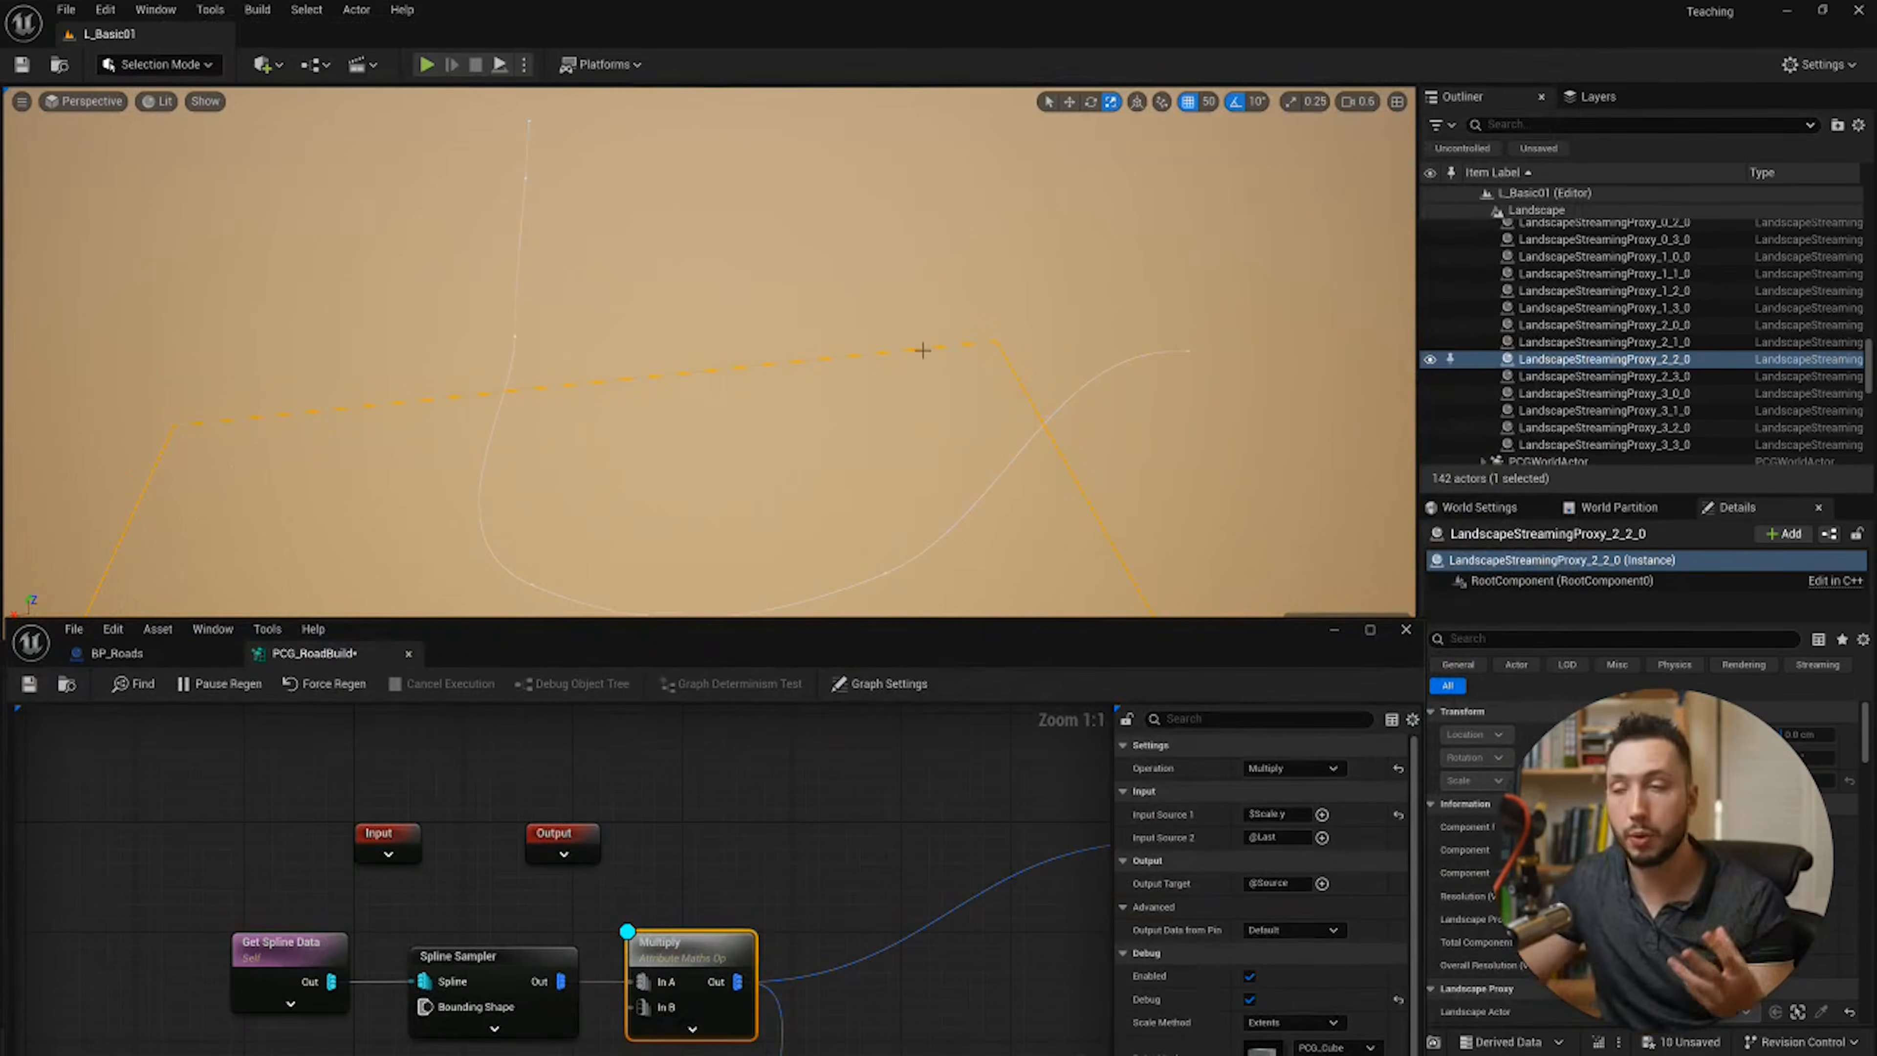
left_click_drag(716, 650, 822, 402)
left_click(240, 404)
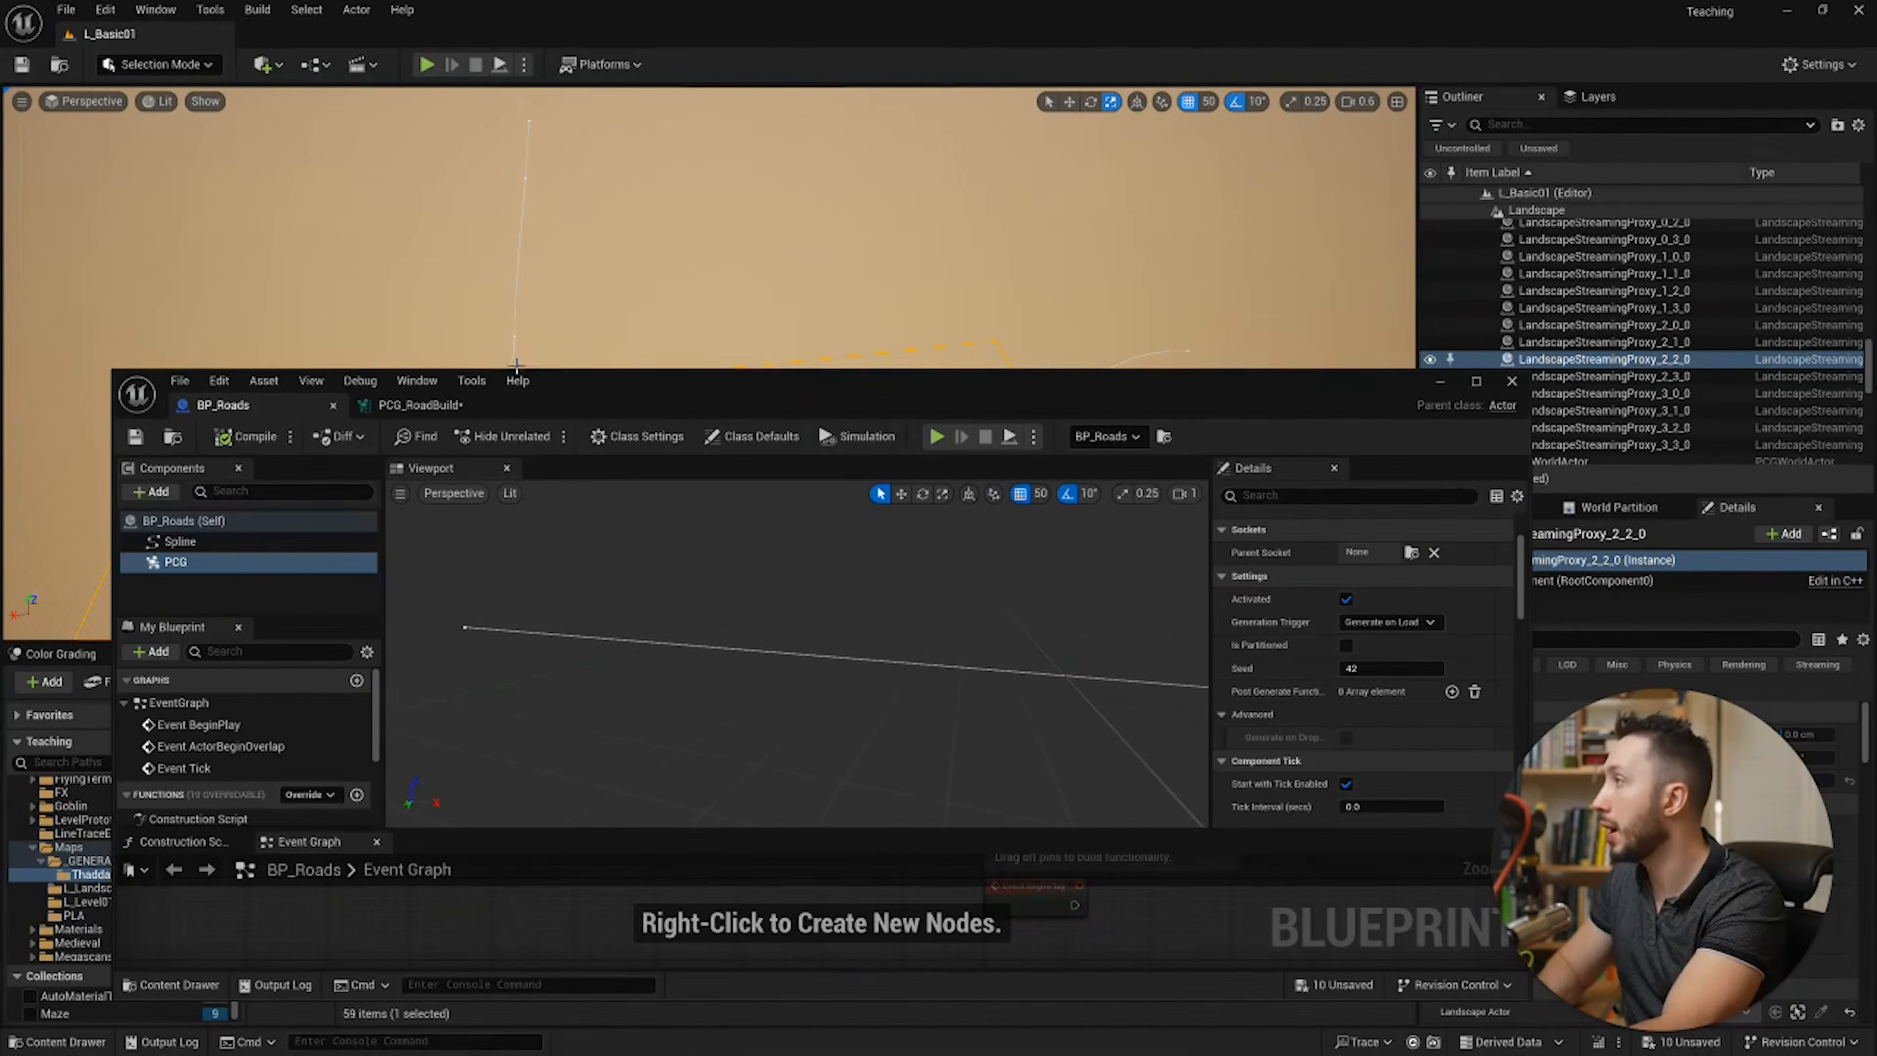
left_click_drag(828, 380, 828, 182)
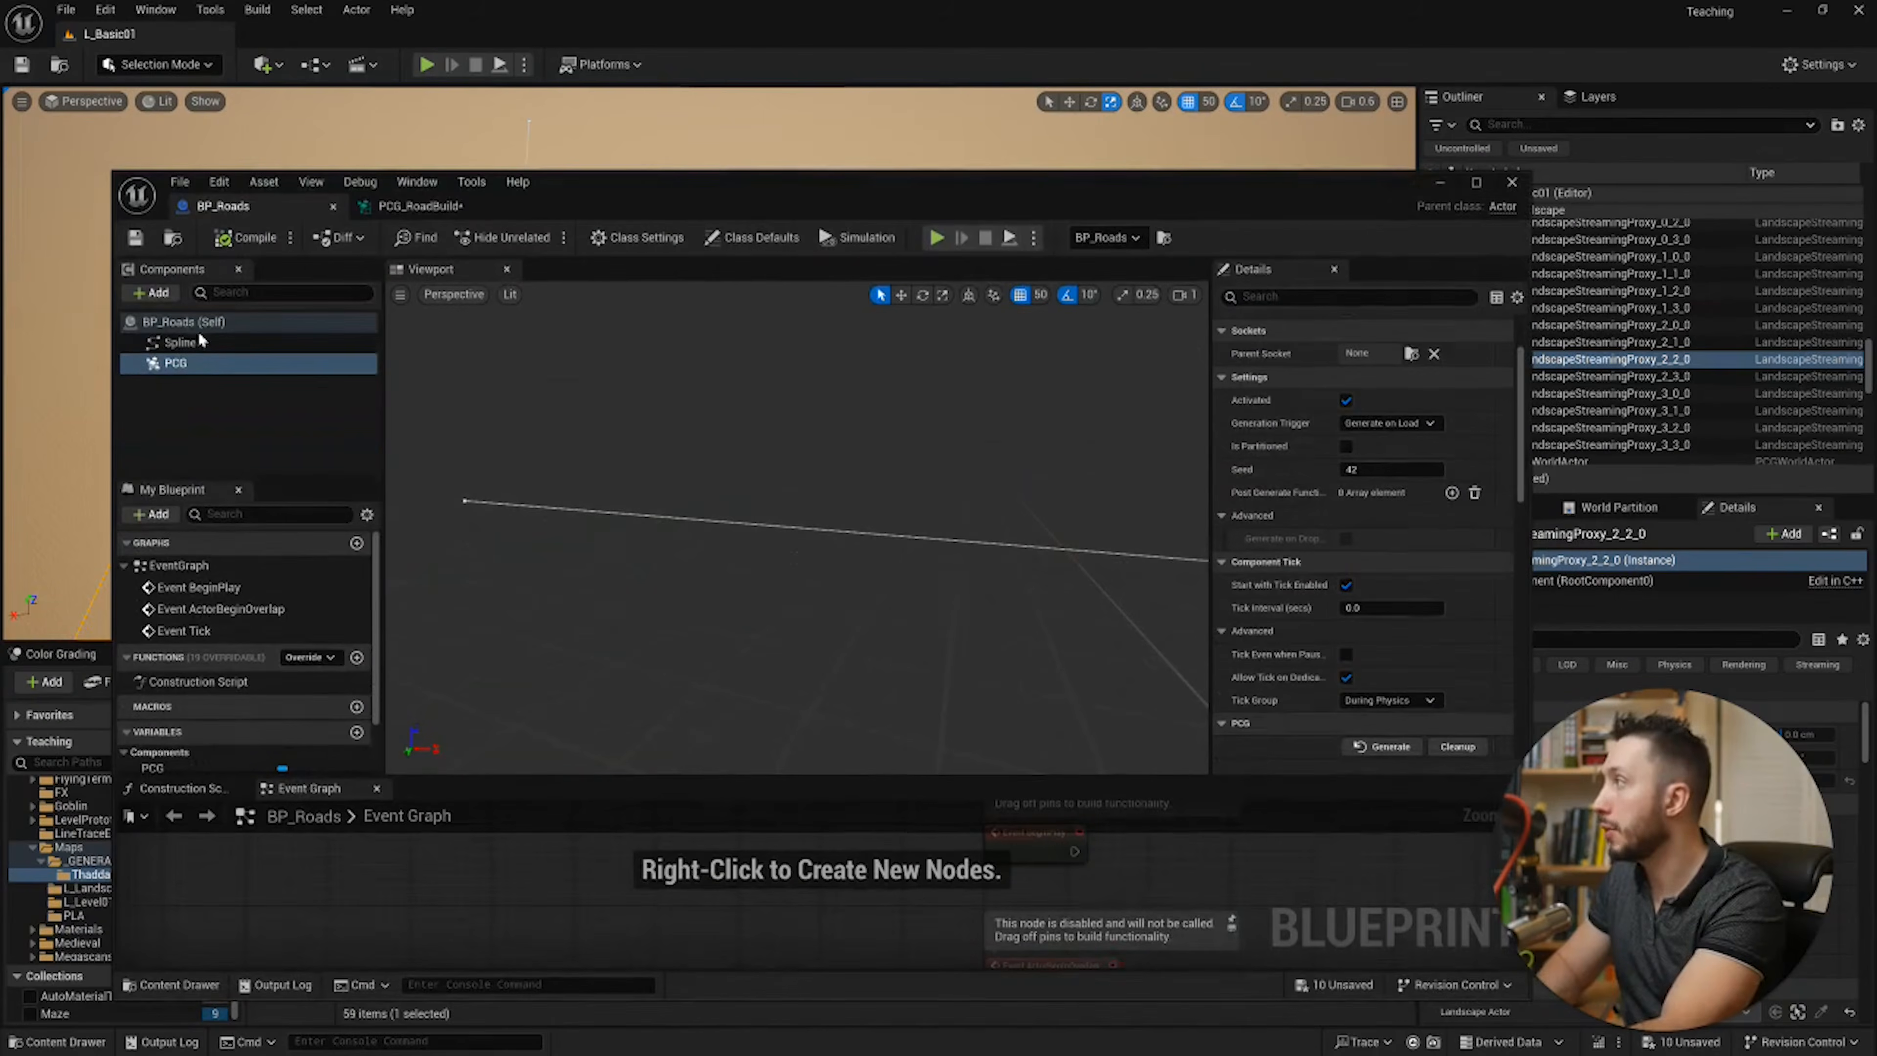
key("super+Up")
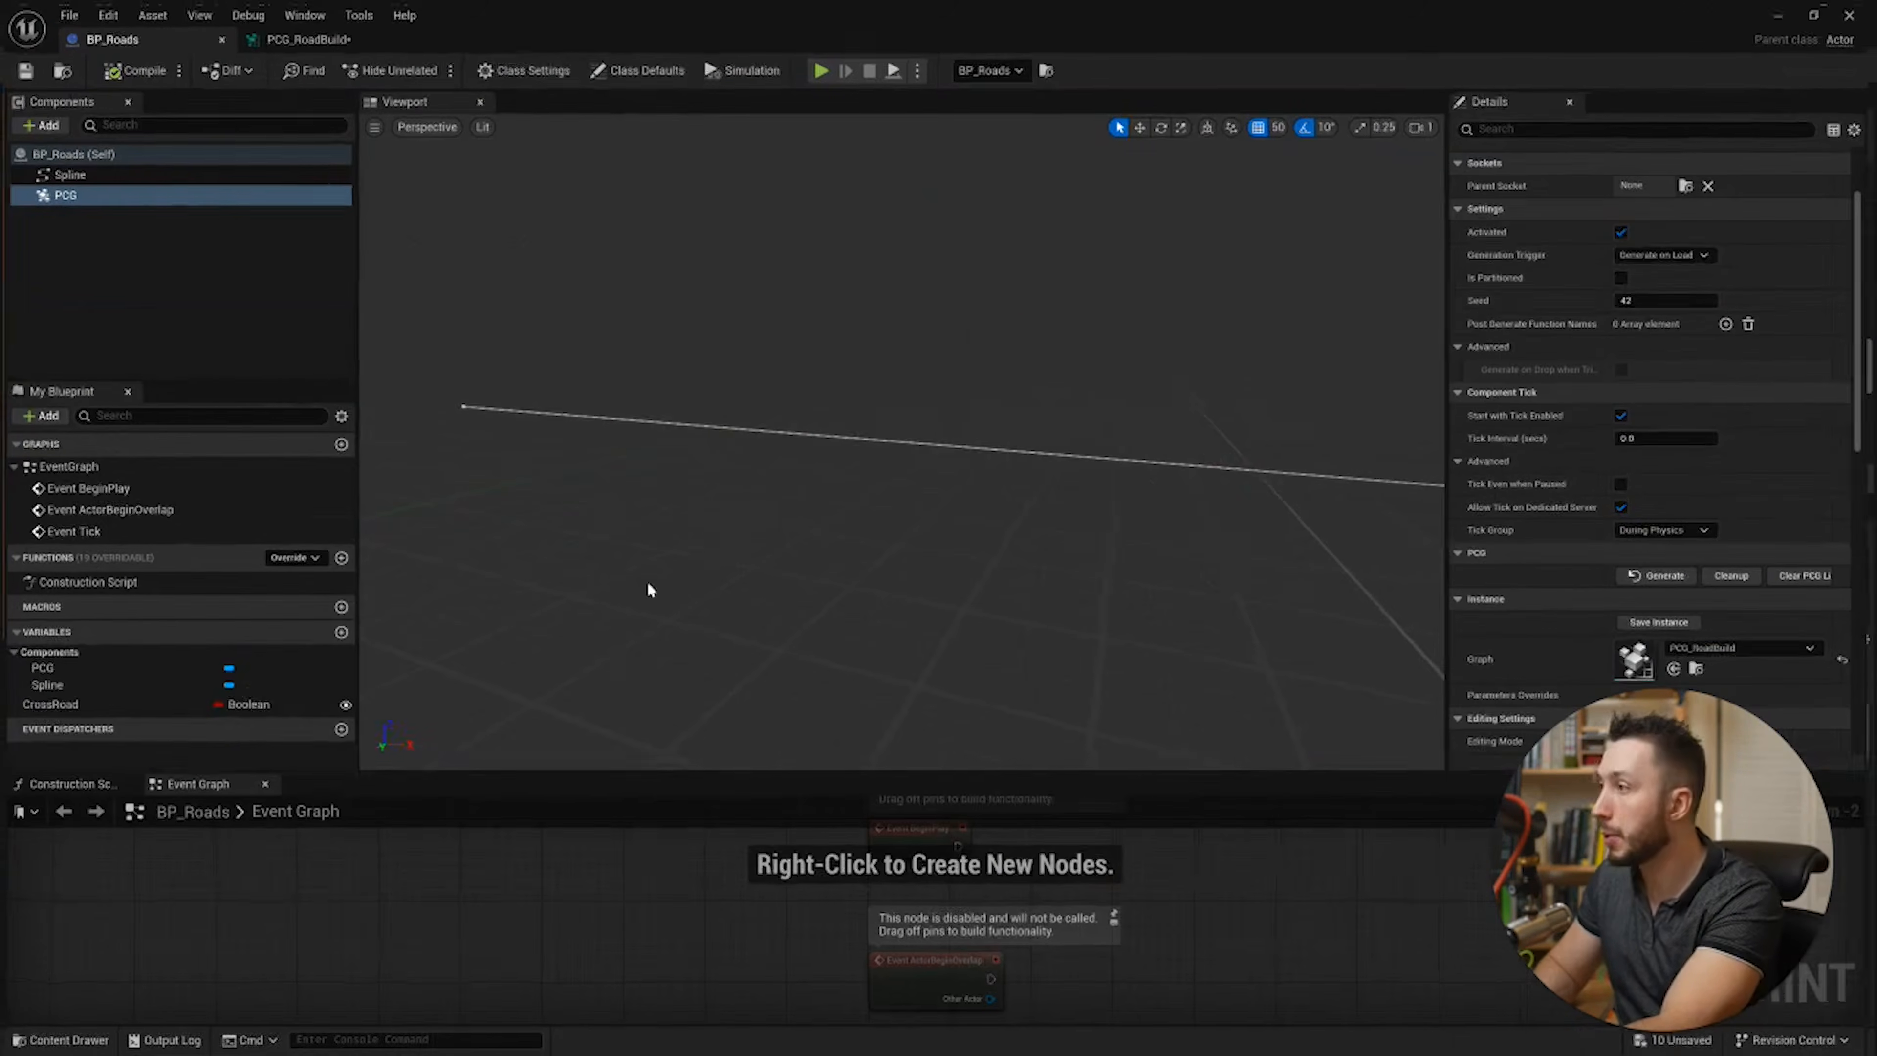
left_click_drag(323, 773, 278, 980)
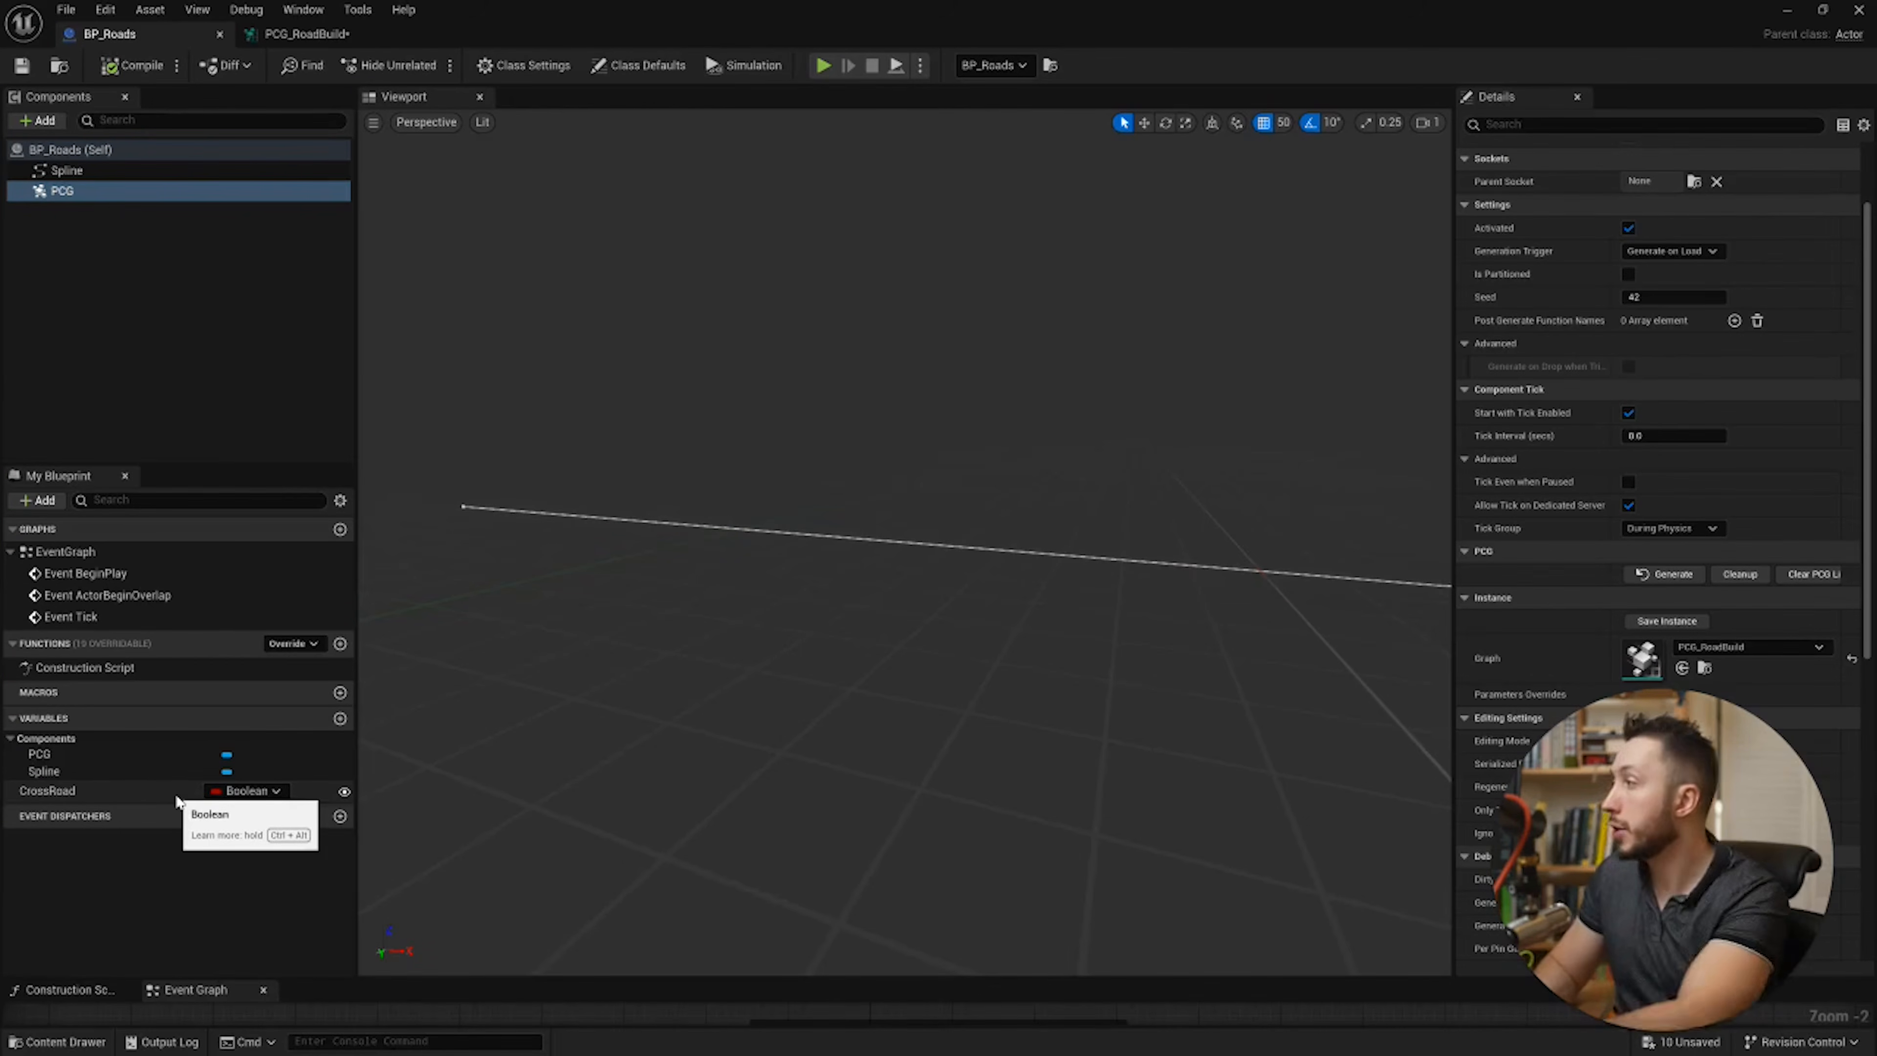
Step: Create an instance-editable Float variable named Road Segment Width in BP_Roads and compile the blueprint
left_click(339, 718)
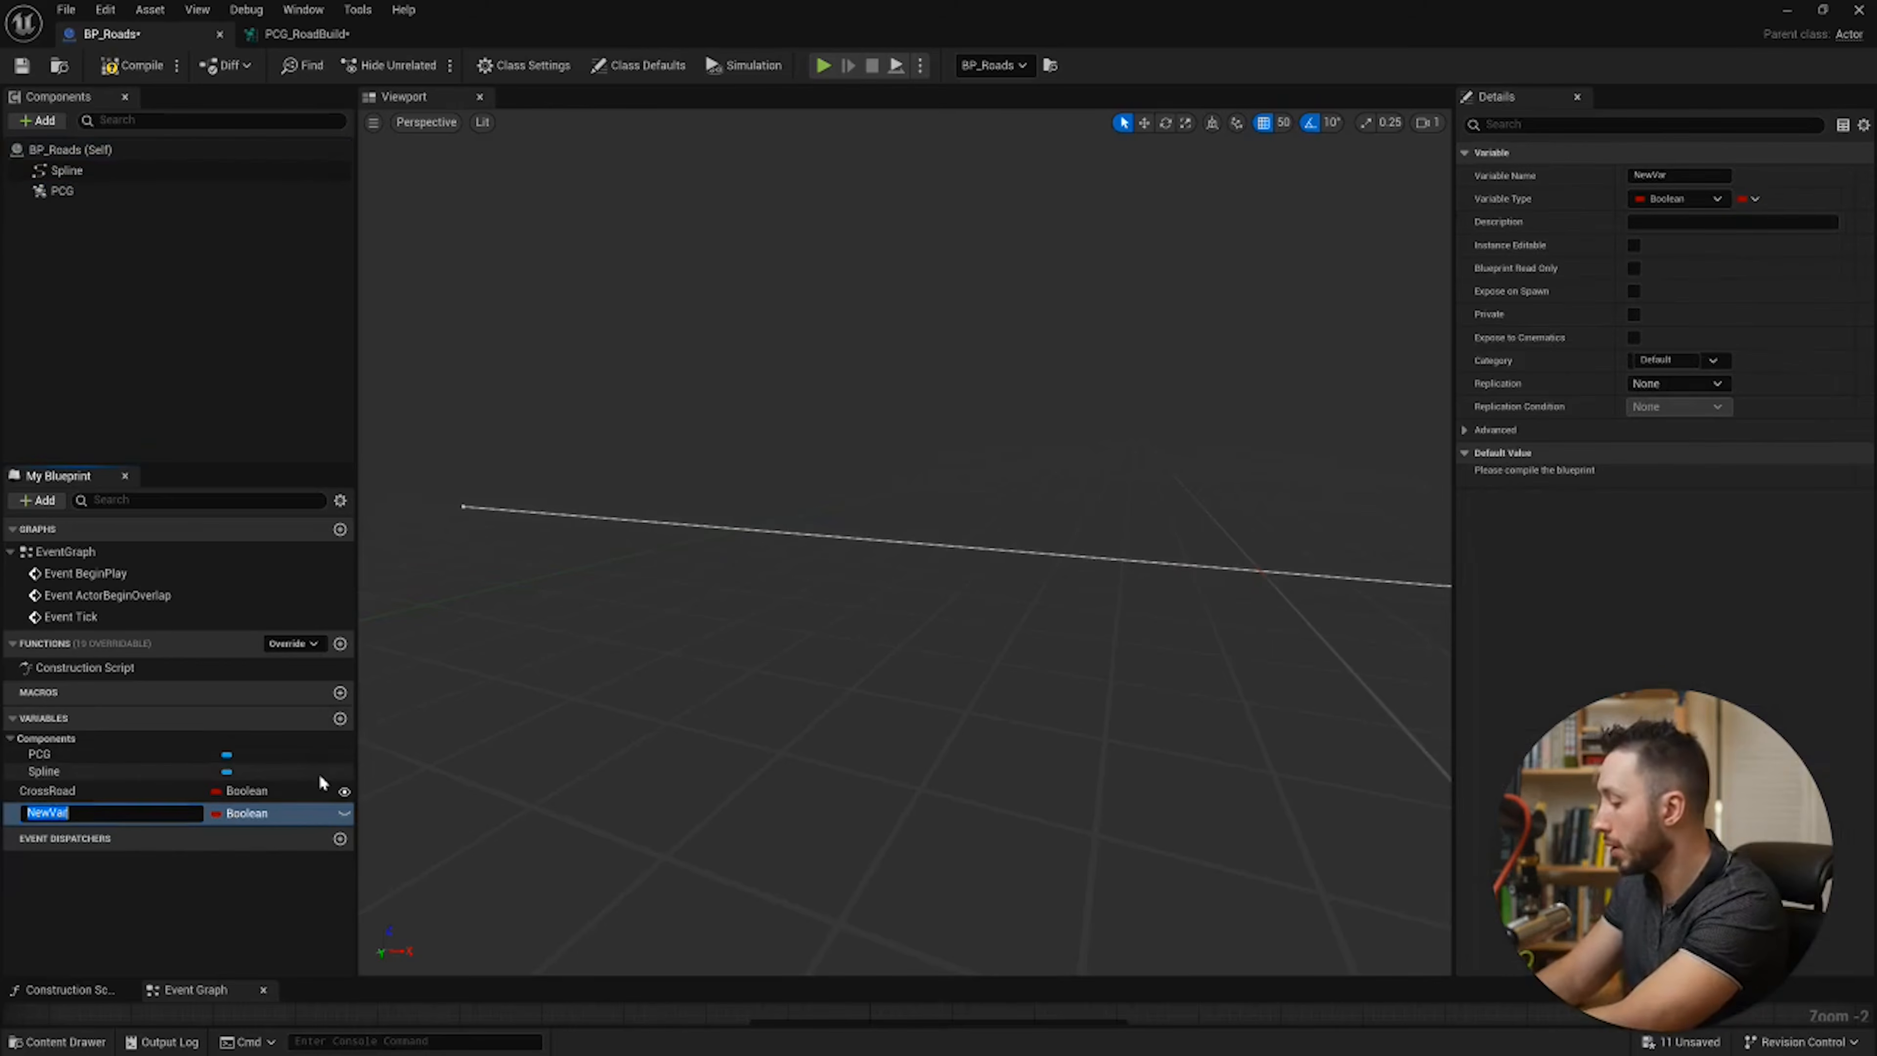
type("Road Se")
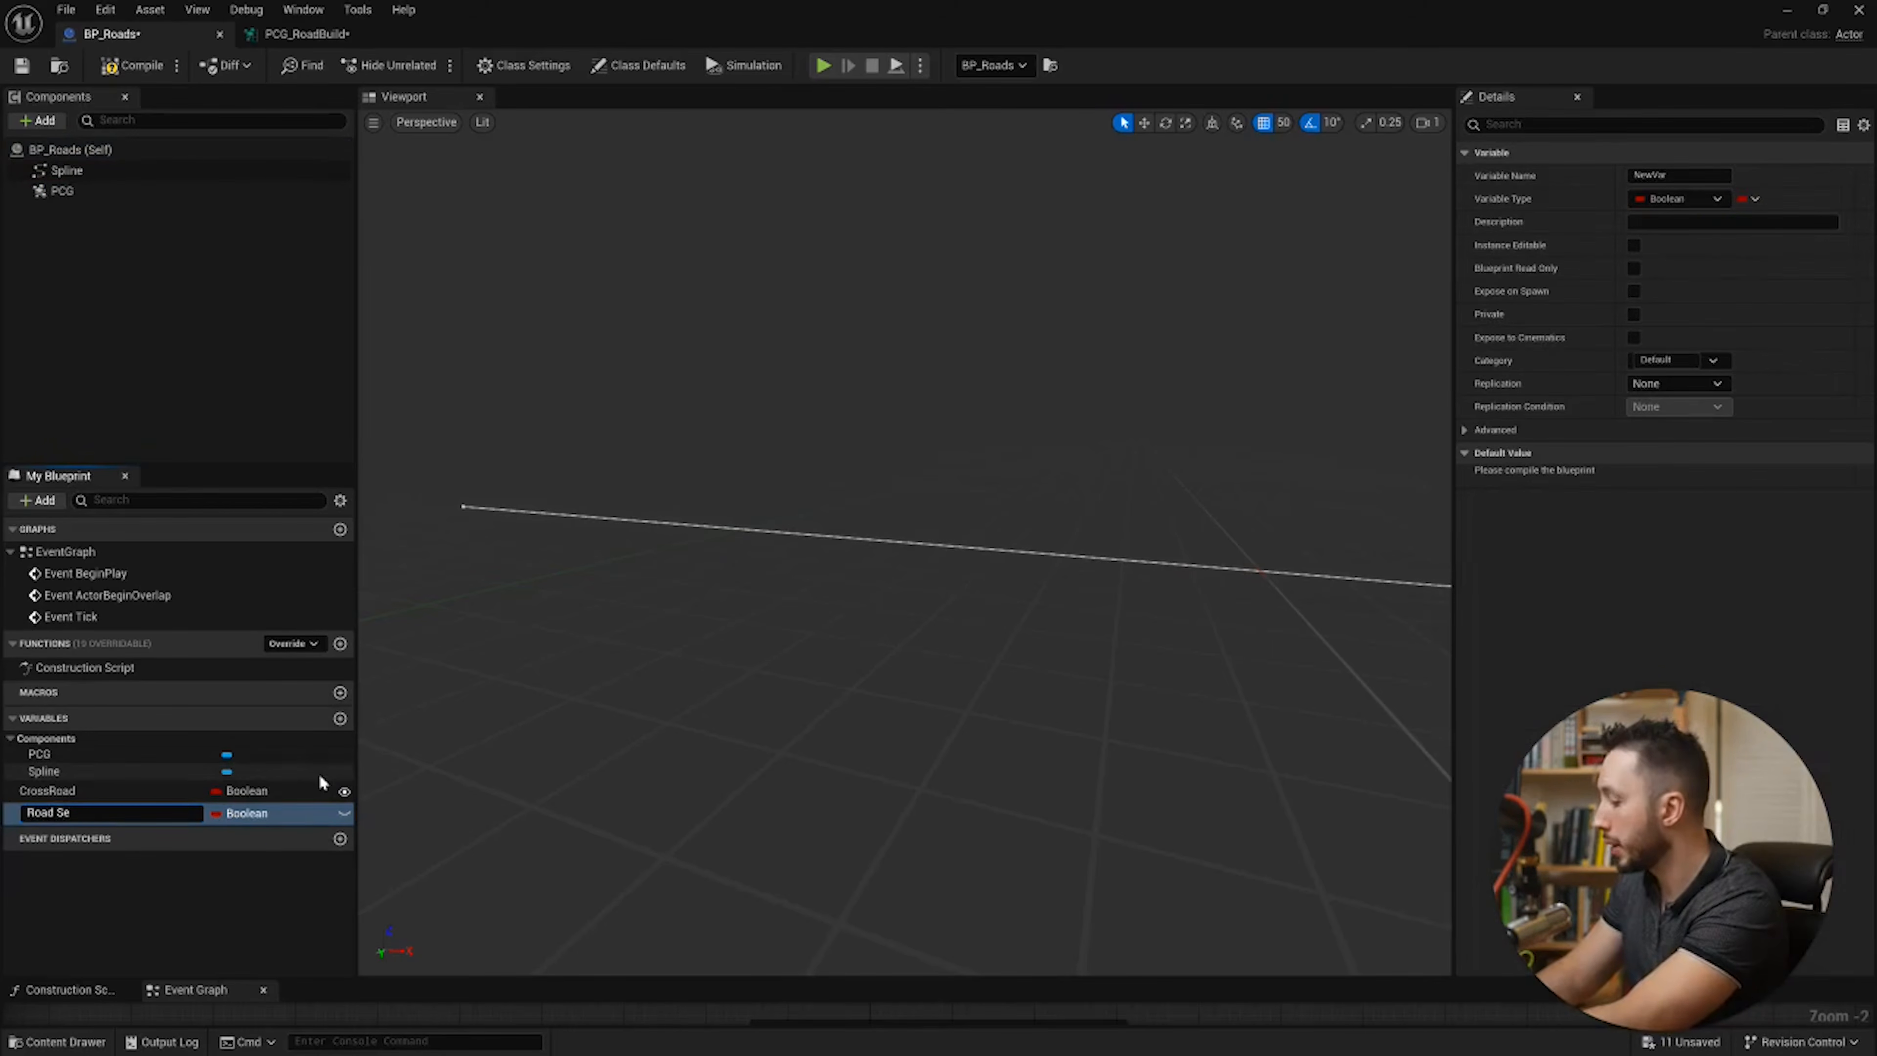
type("gment Width")
key("Return")
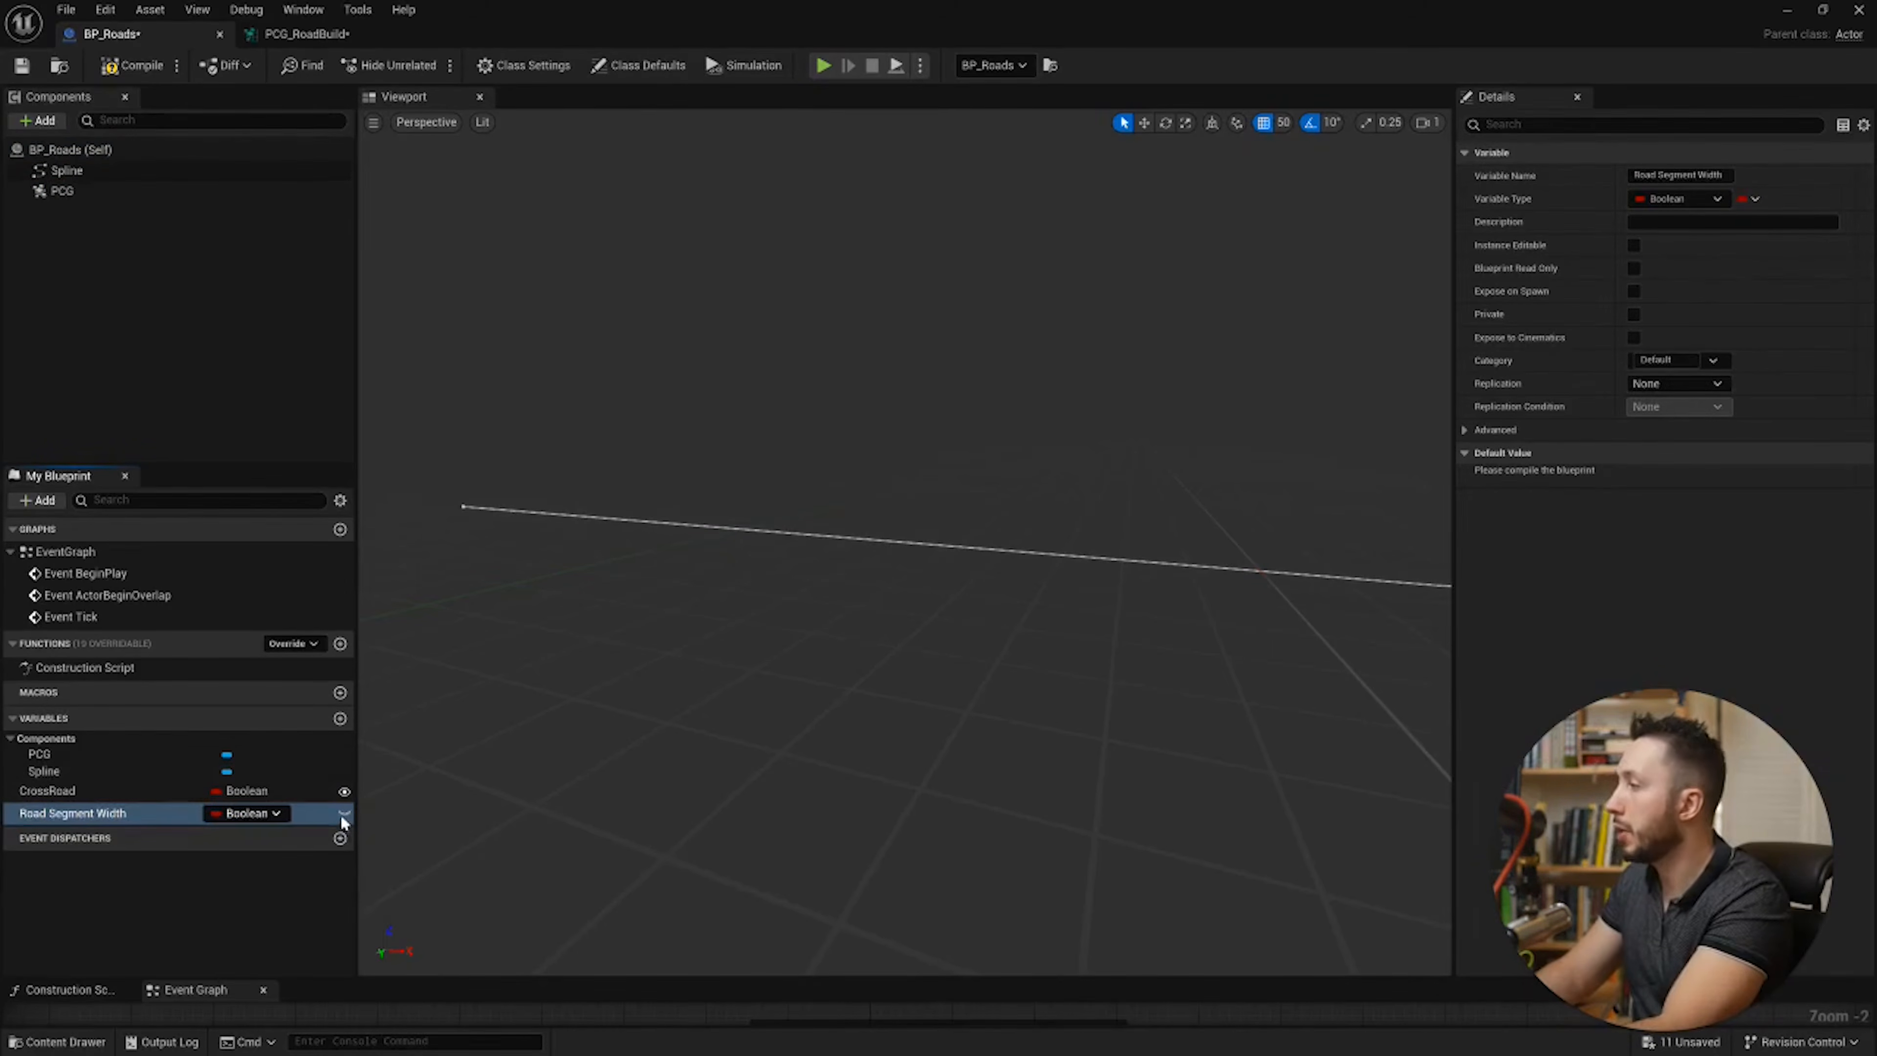
left_click(343, 814)
left_click(272, 813)
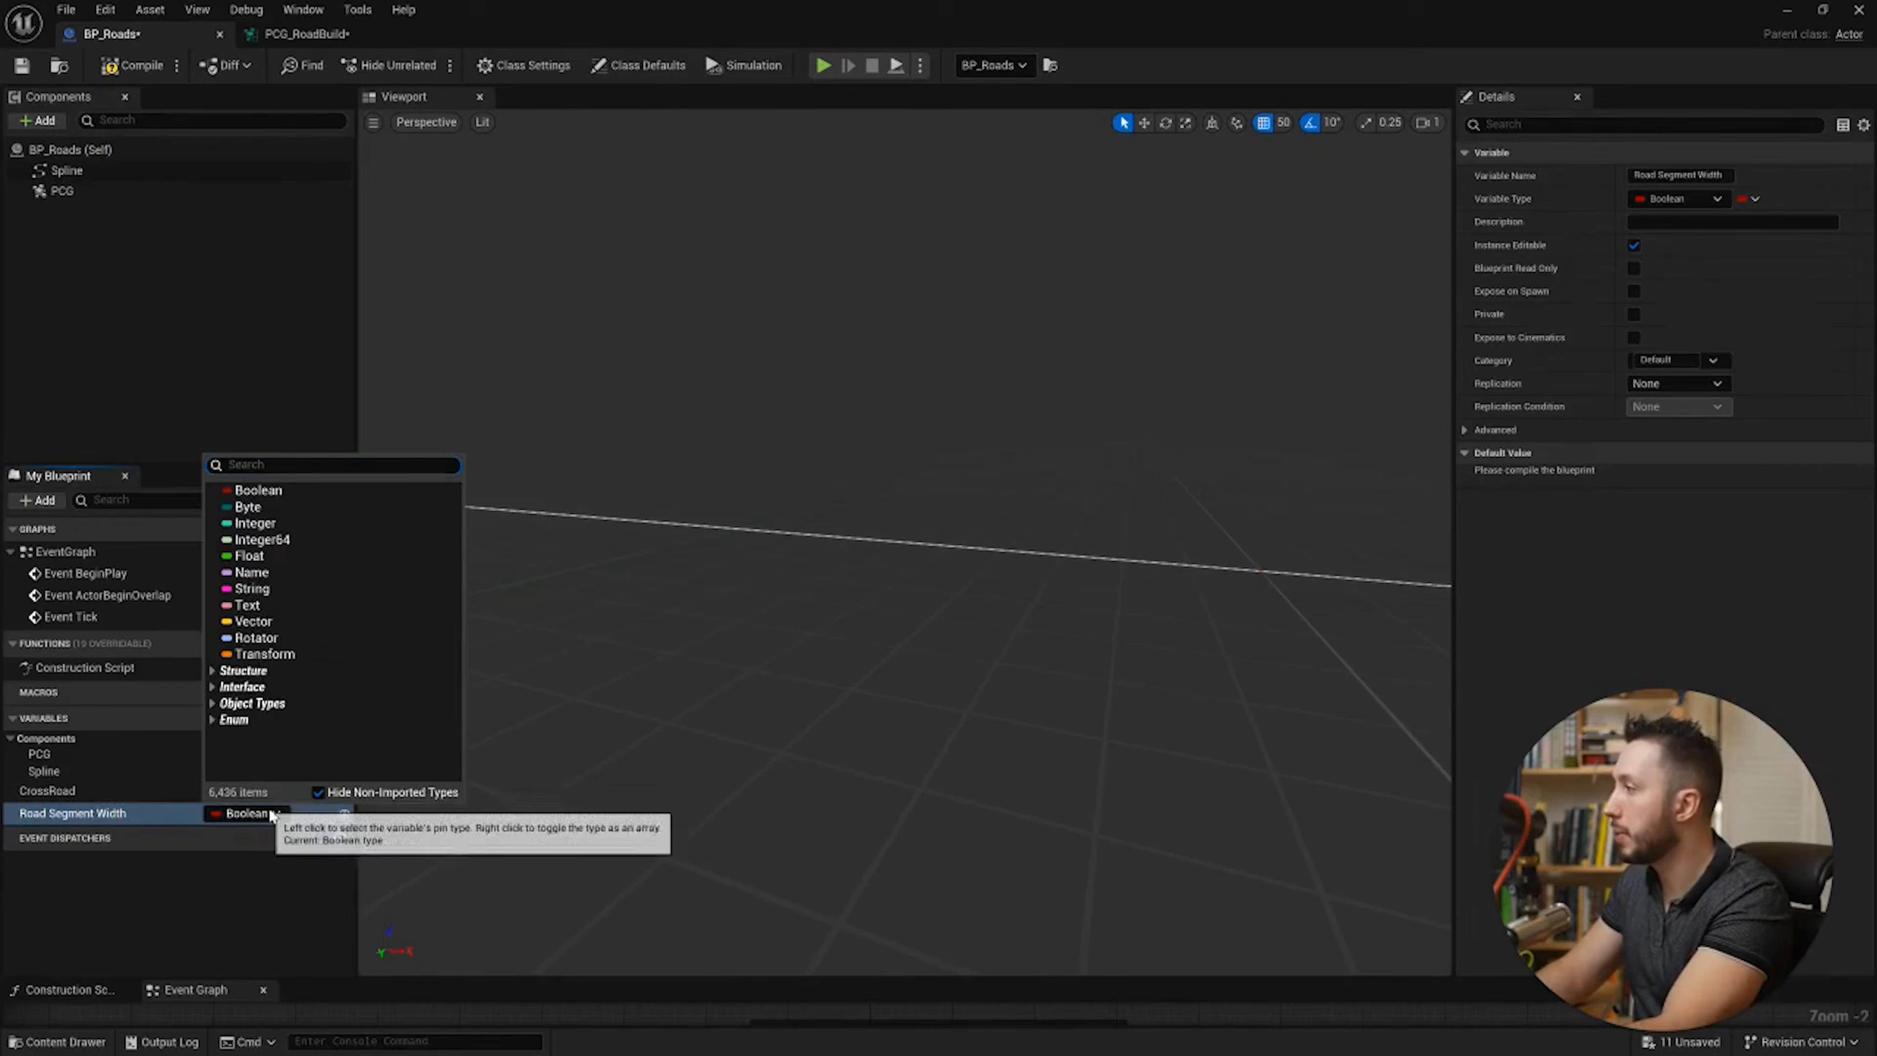
left_click(279, 557)
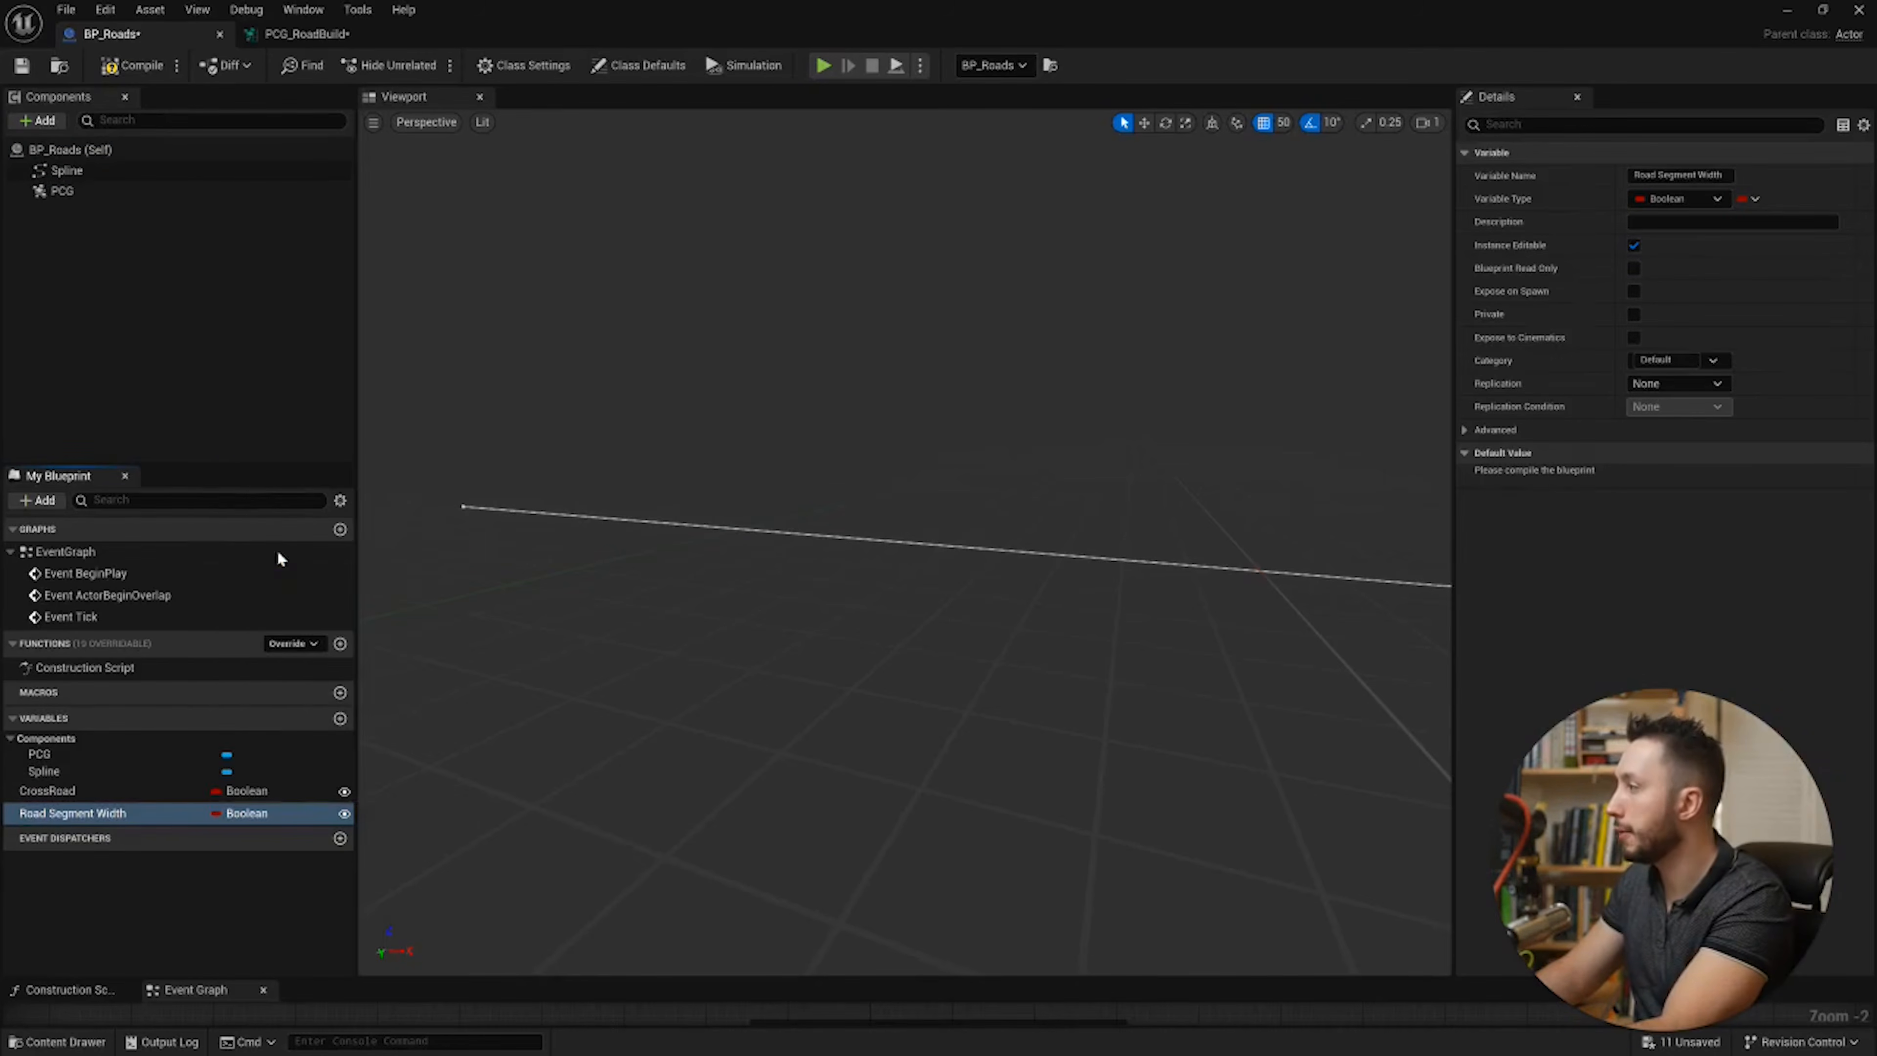
left_click(133, 65)
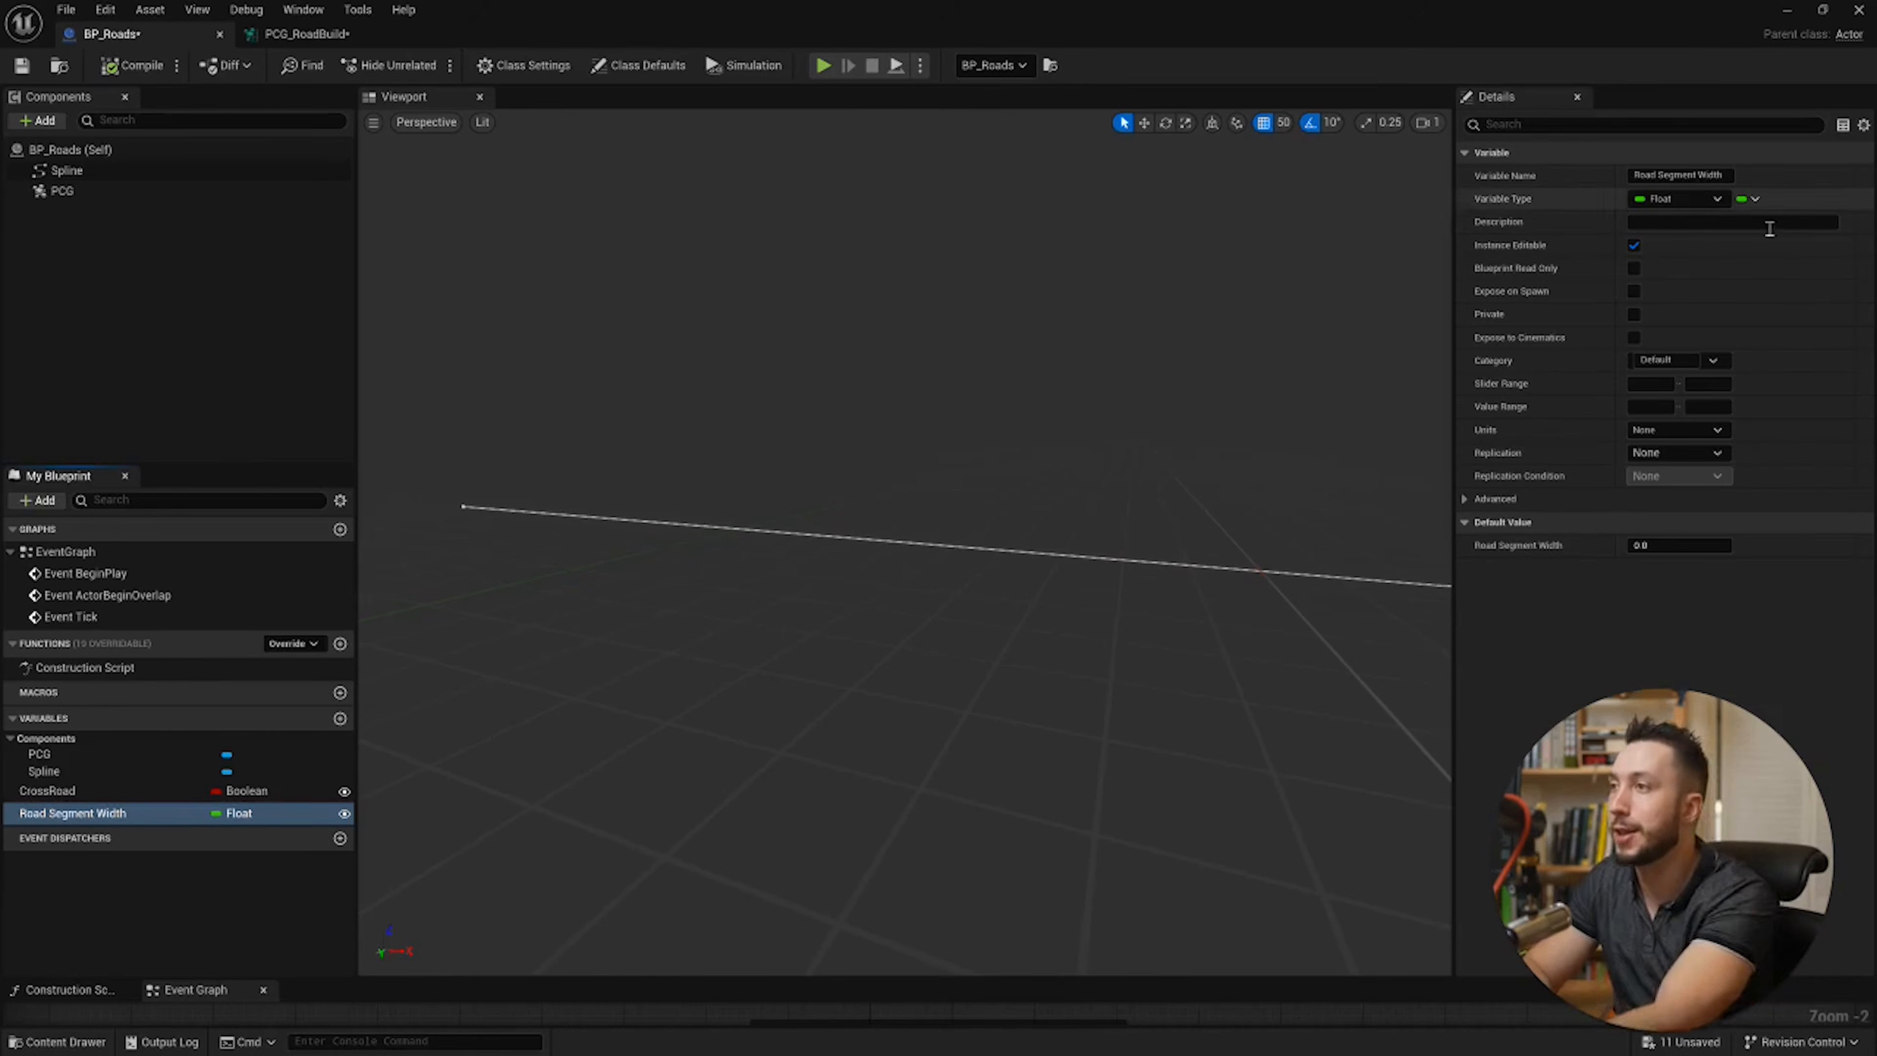
Step: Set the default value of Road Segment Width to 1.0 and compile BP_Roads
left_click(1674, 548)
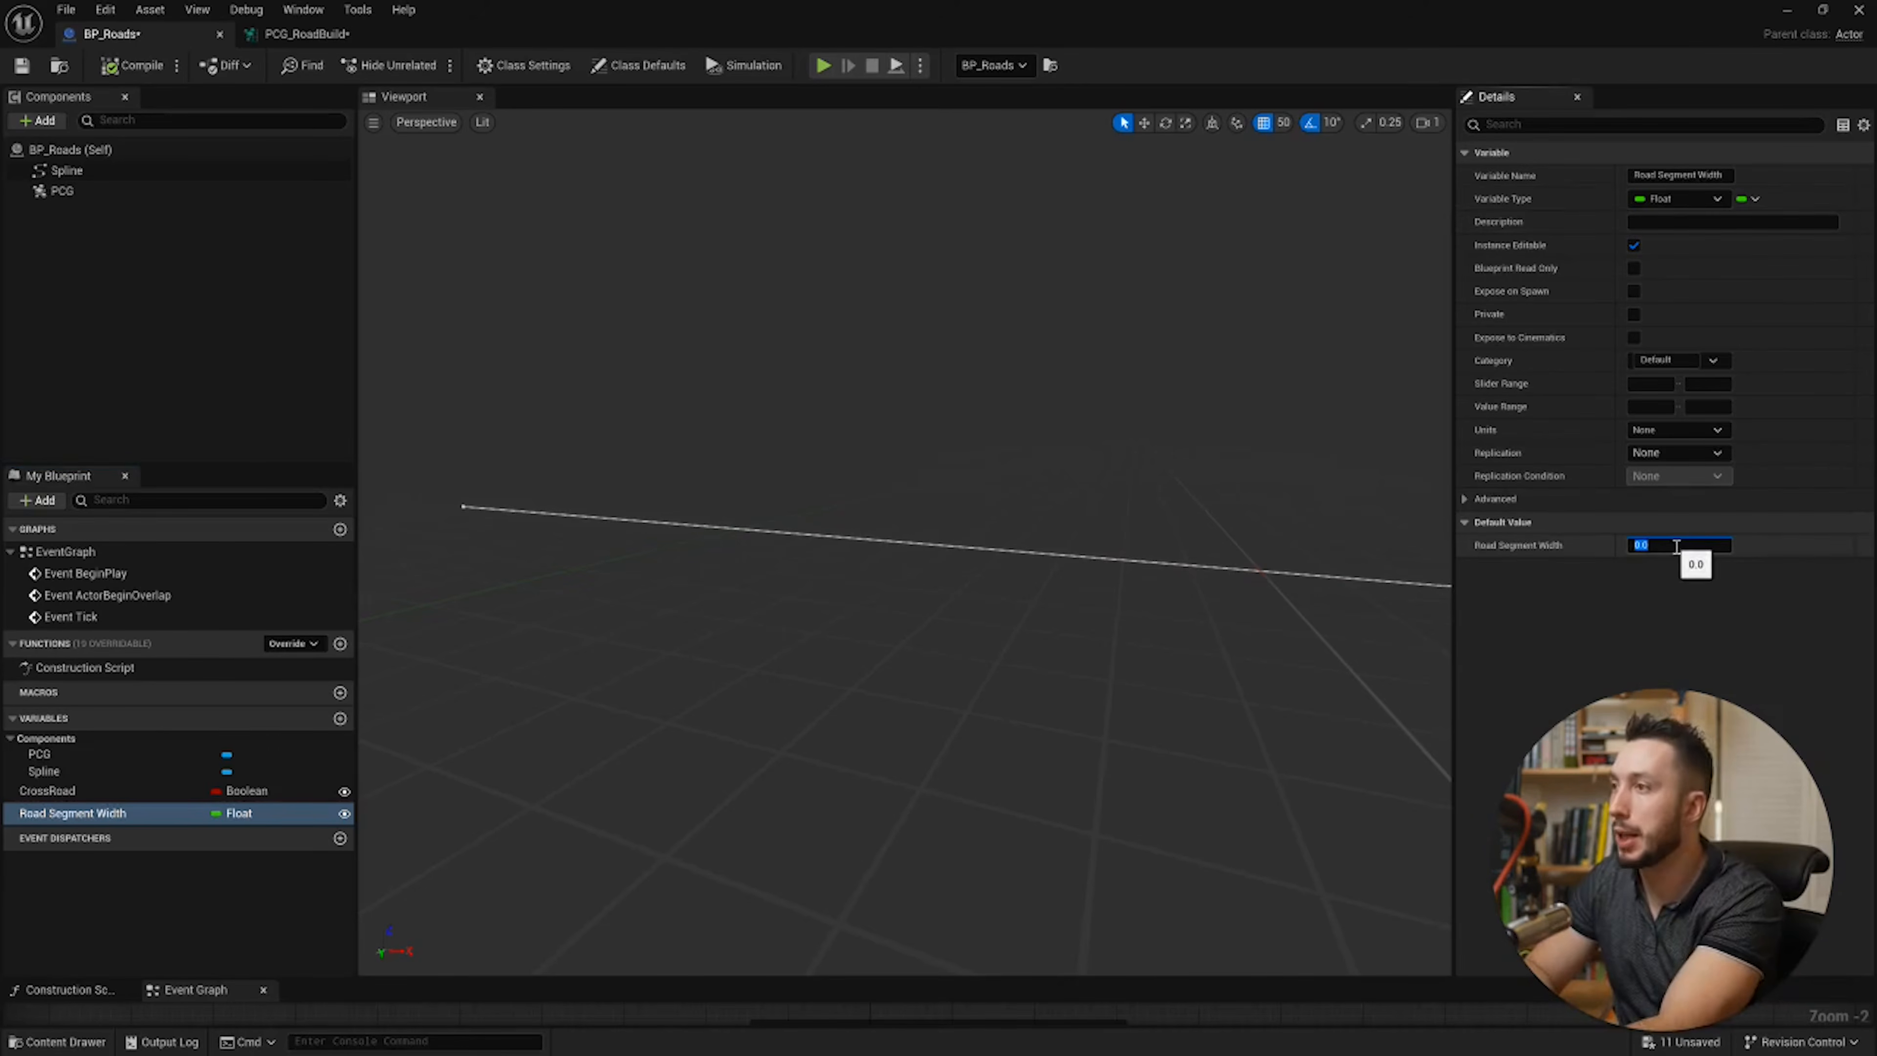
type("1")
key("Return")
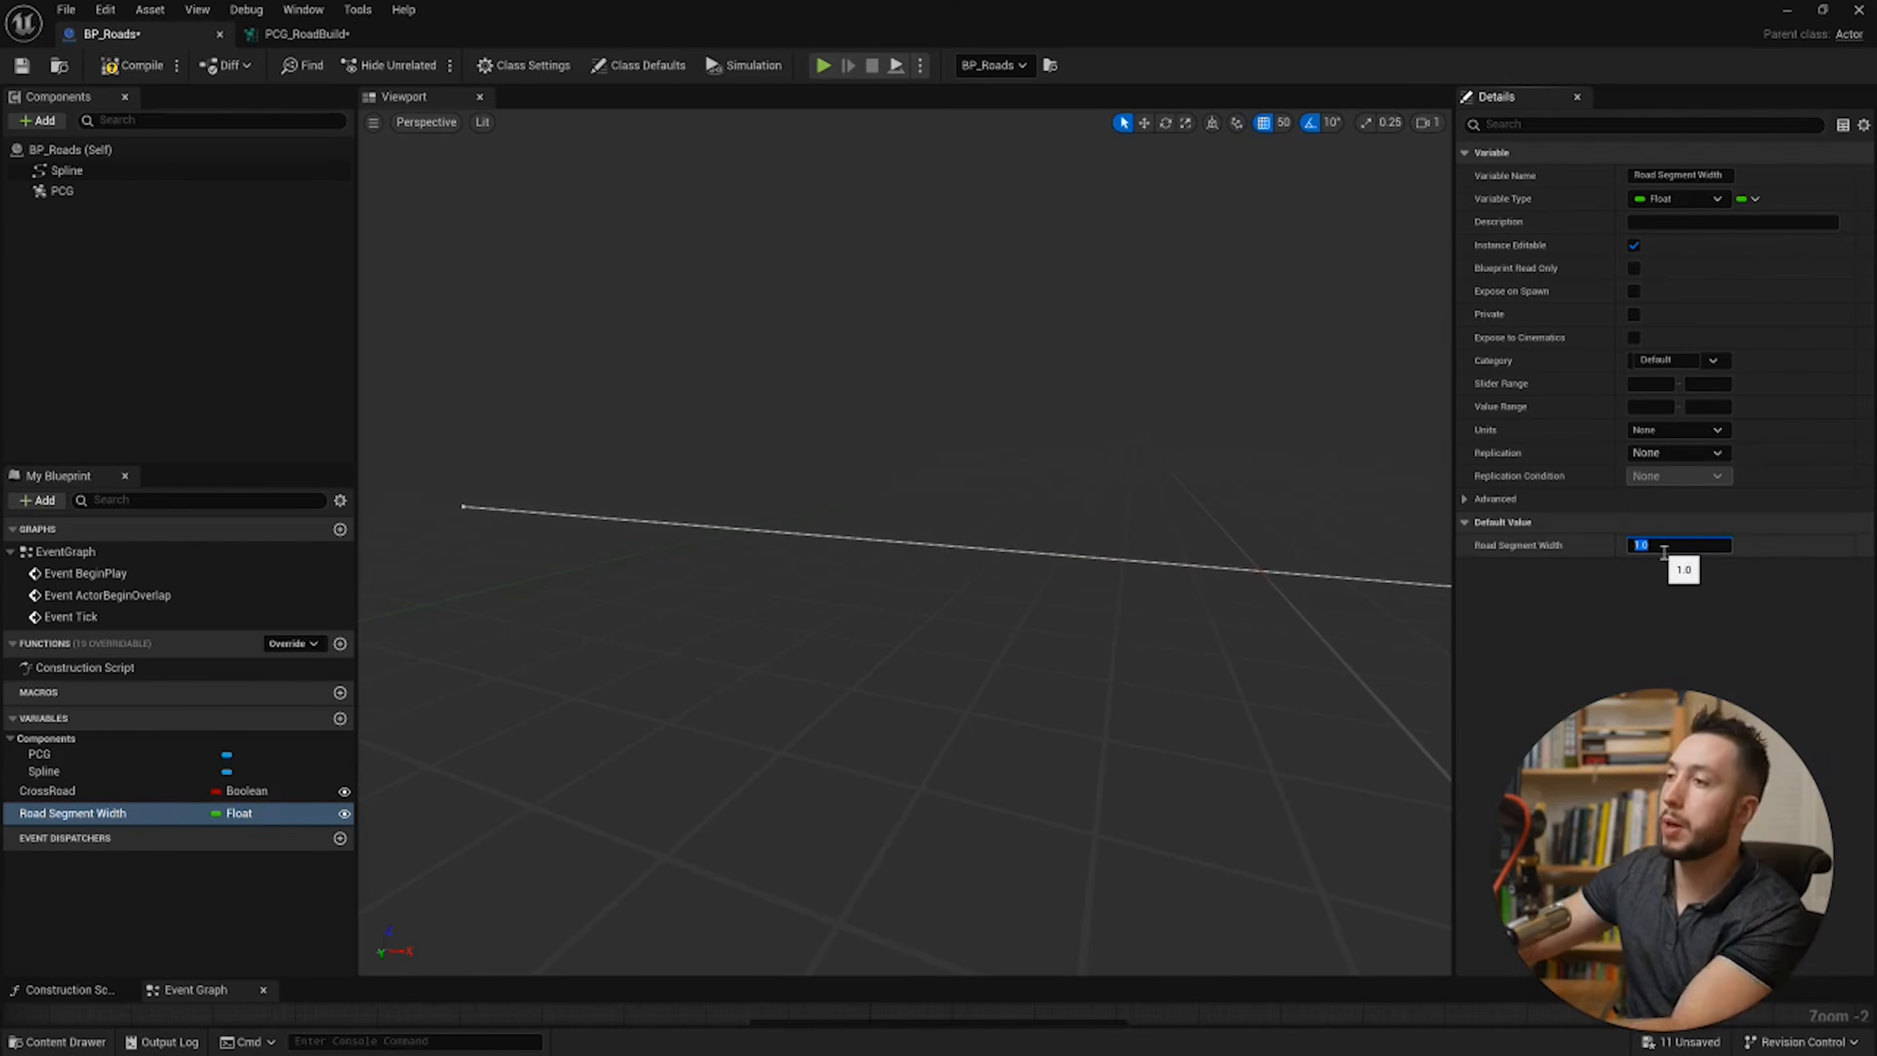
left_click(133, 65)
Step: Add a second Get Actor Property node below Get Spline Data in the PCG_RoadBuild graph
left_click(314, 37)
scroll(517, 585, "up", 3)
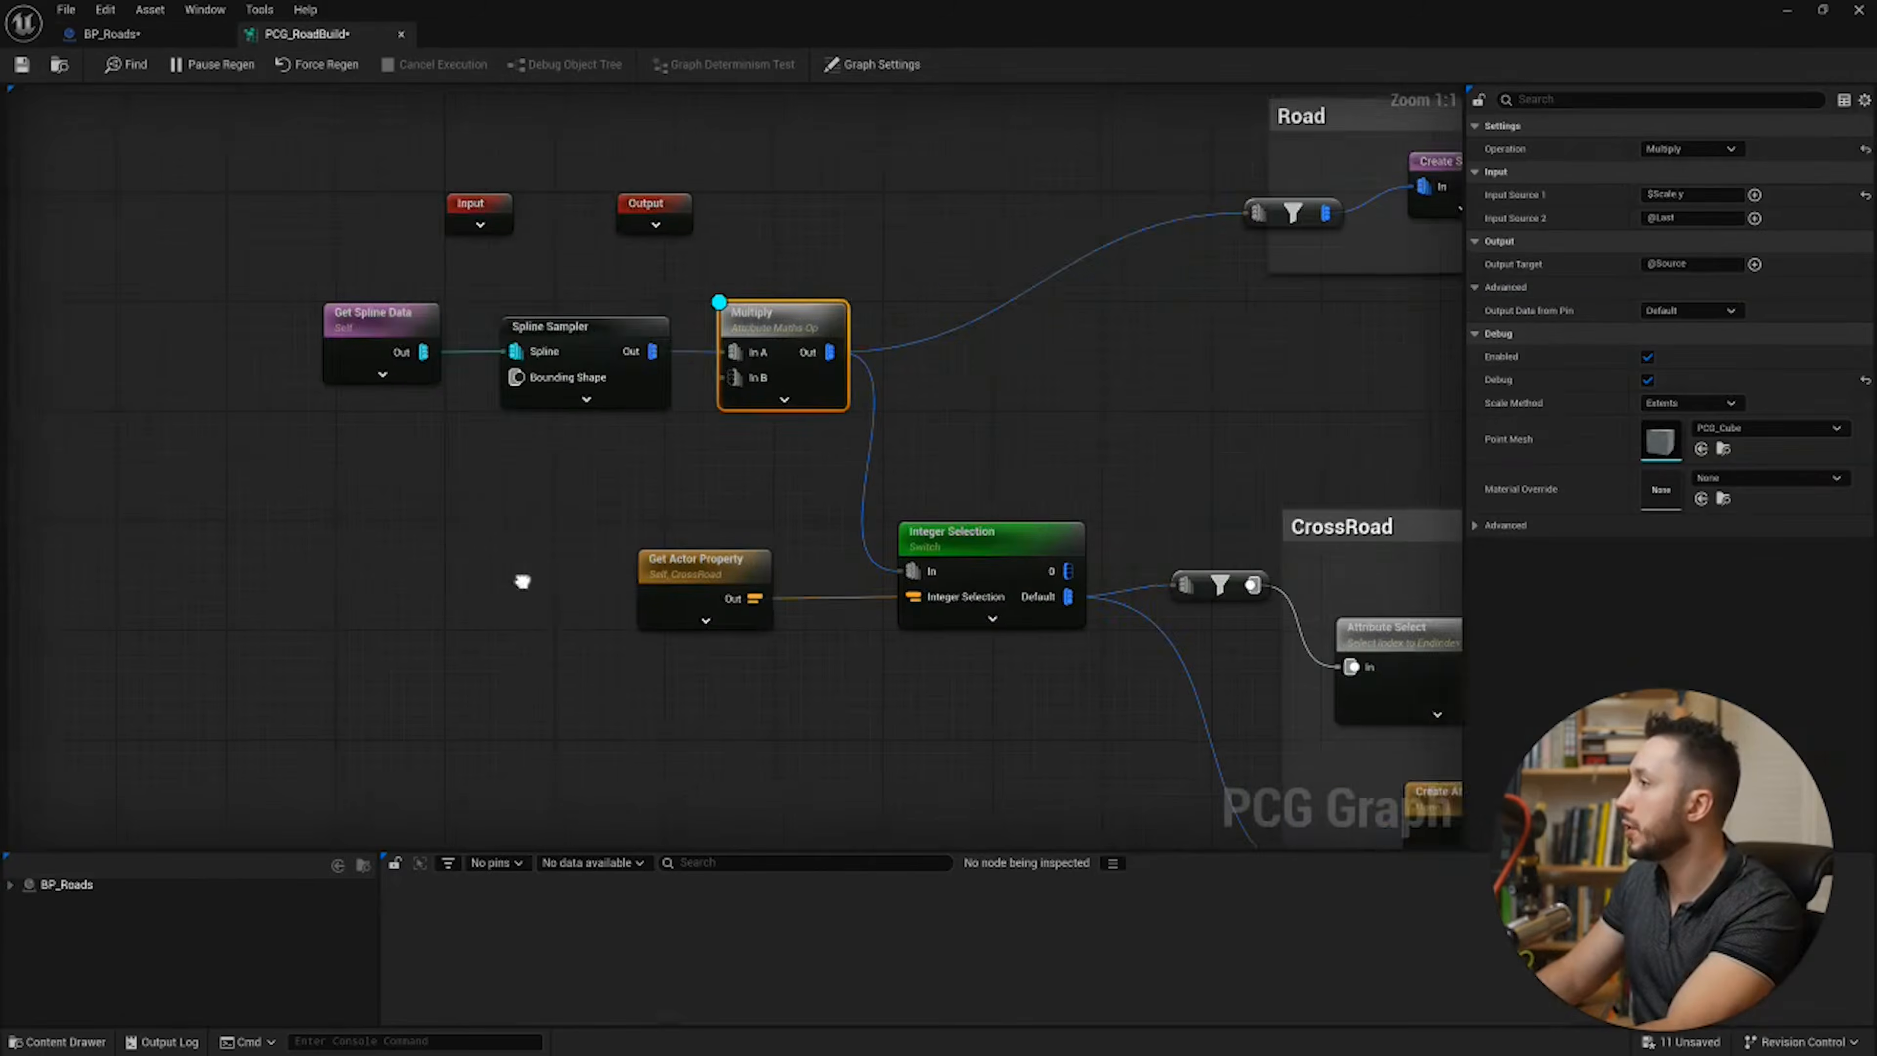
right_click(474, 547)
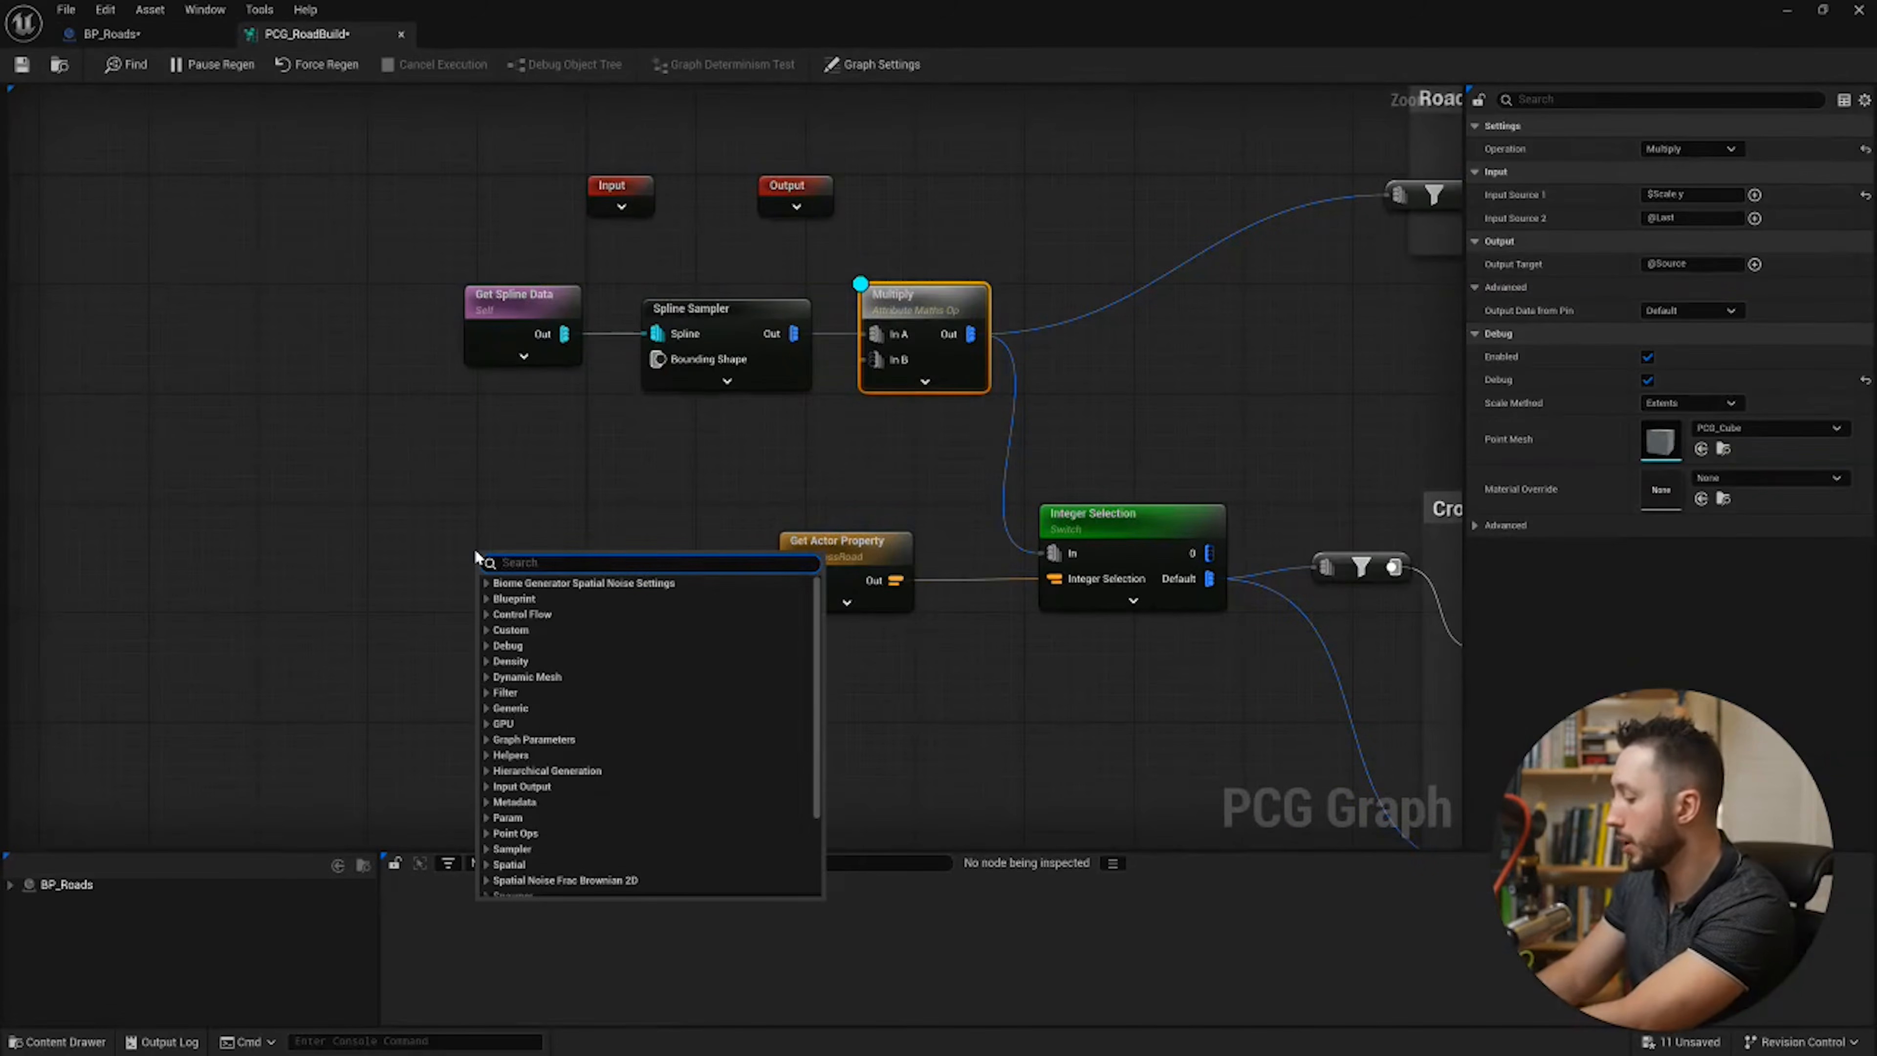
type("get acot")
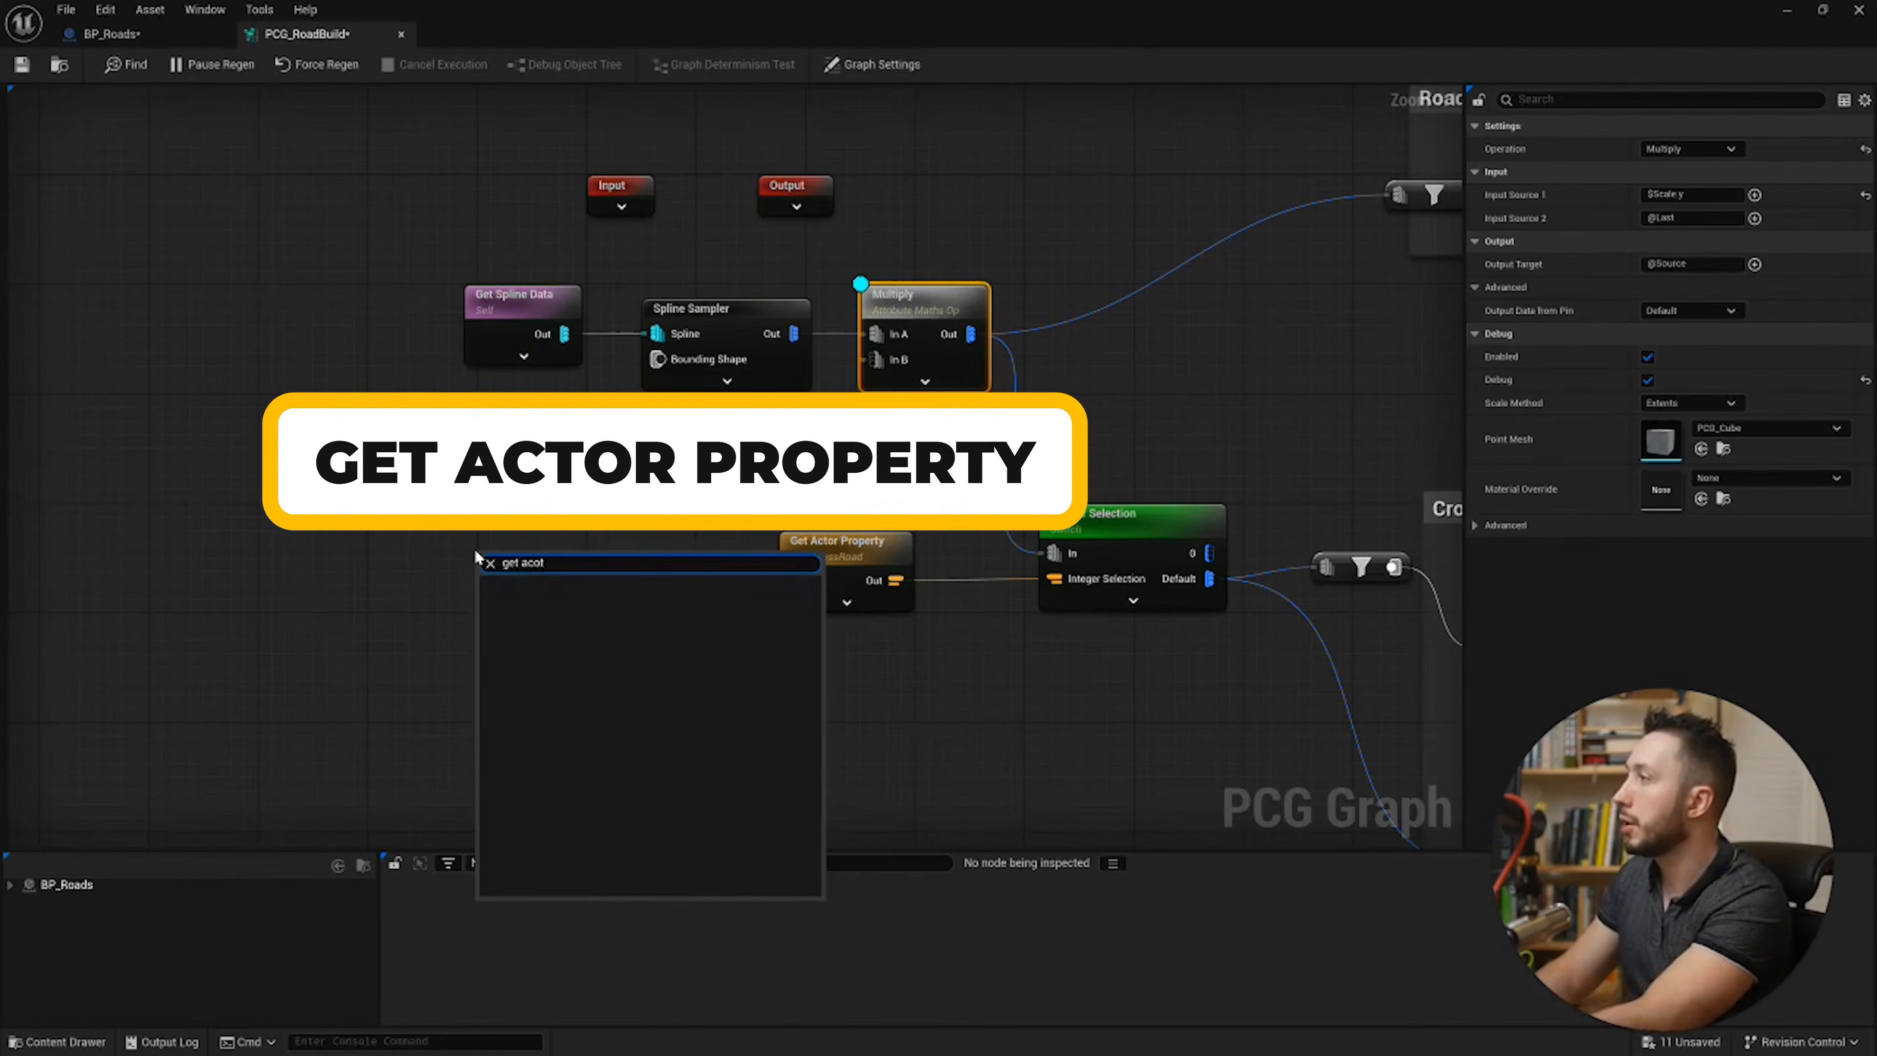
key("BackSpace")
key("BackSpace")
type("t")
left_click(547, 603)
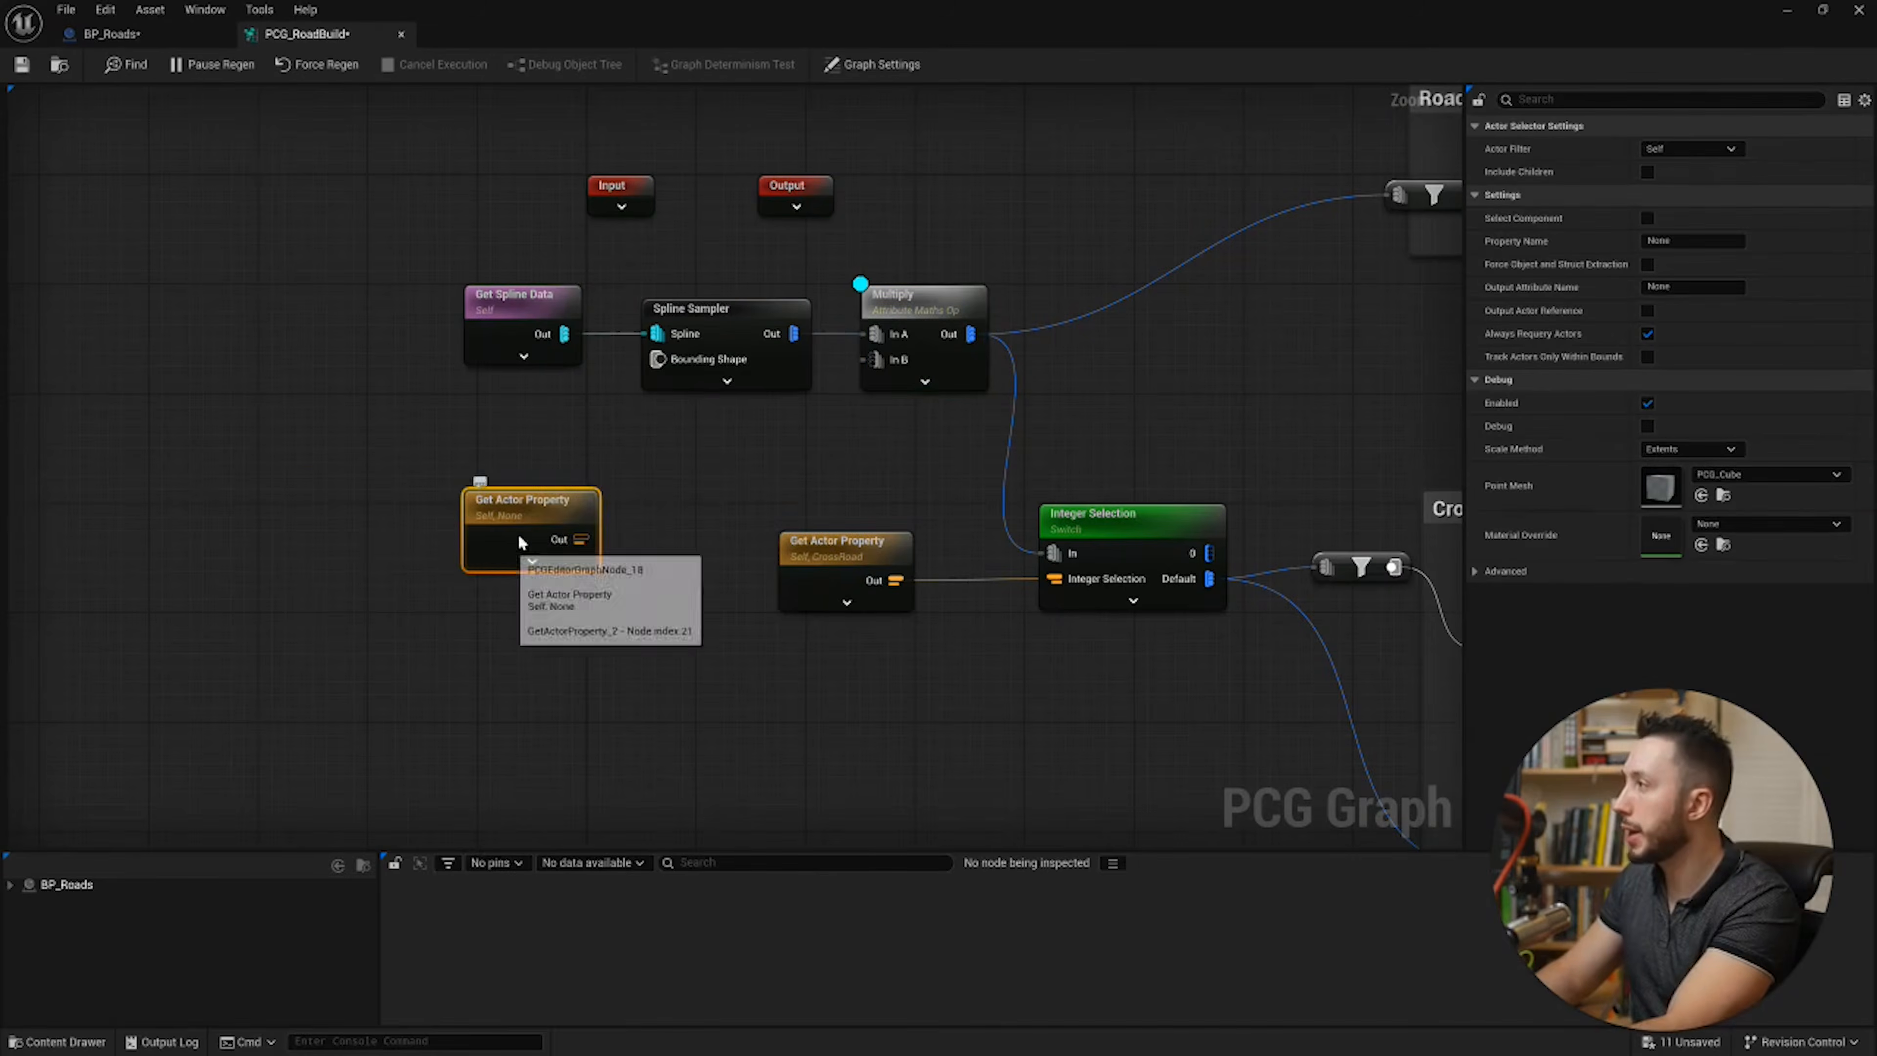
Step: Copy the name of the Road Segment Width variable from BP_Roads
left_click(181, 37)
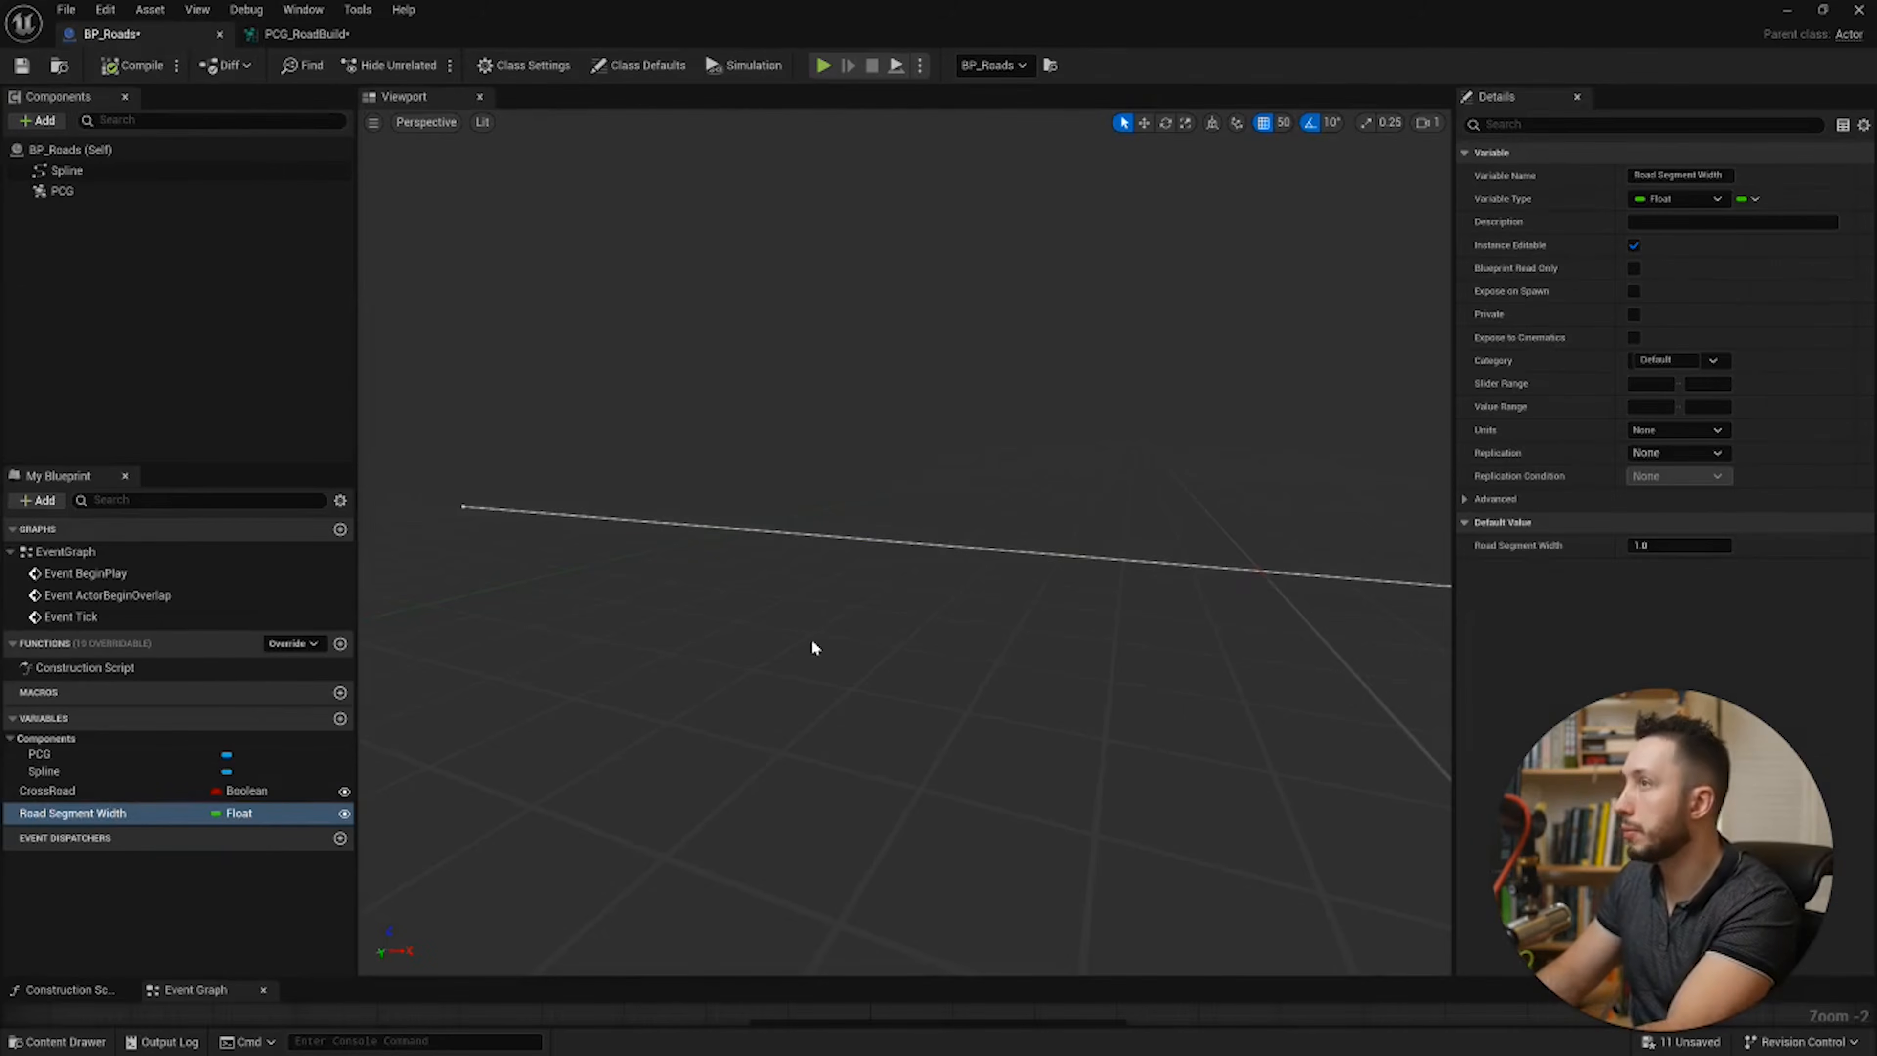
left_click(1677, 175)
key("ctrl+c")
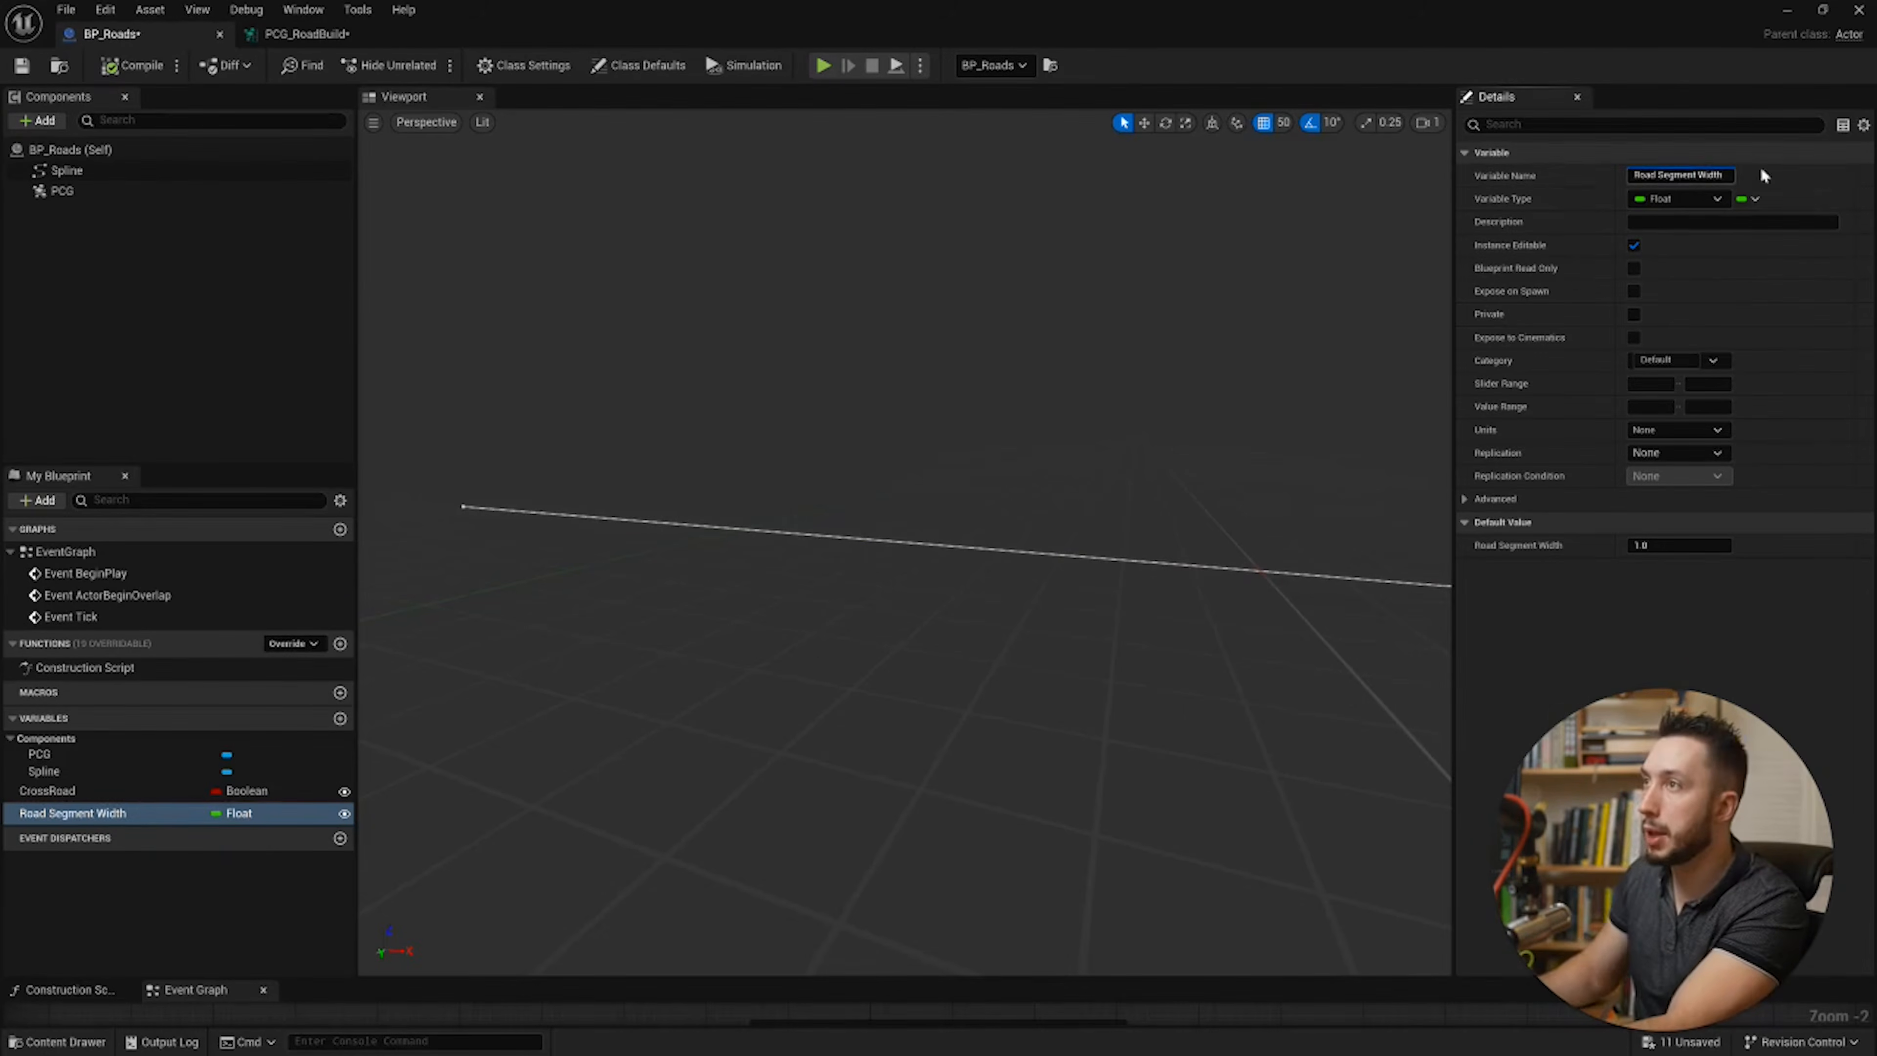
Step: Set the new Get Actor Property node's property name in PCG_RoadBuild to the copied Road Segment Width
left_click(347, 37)
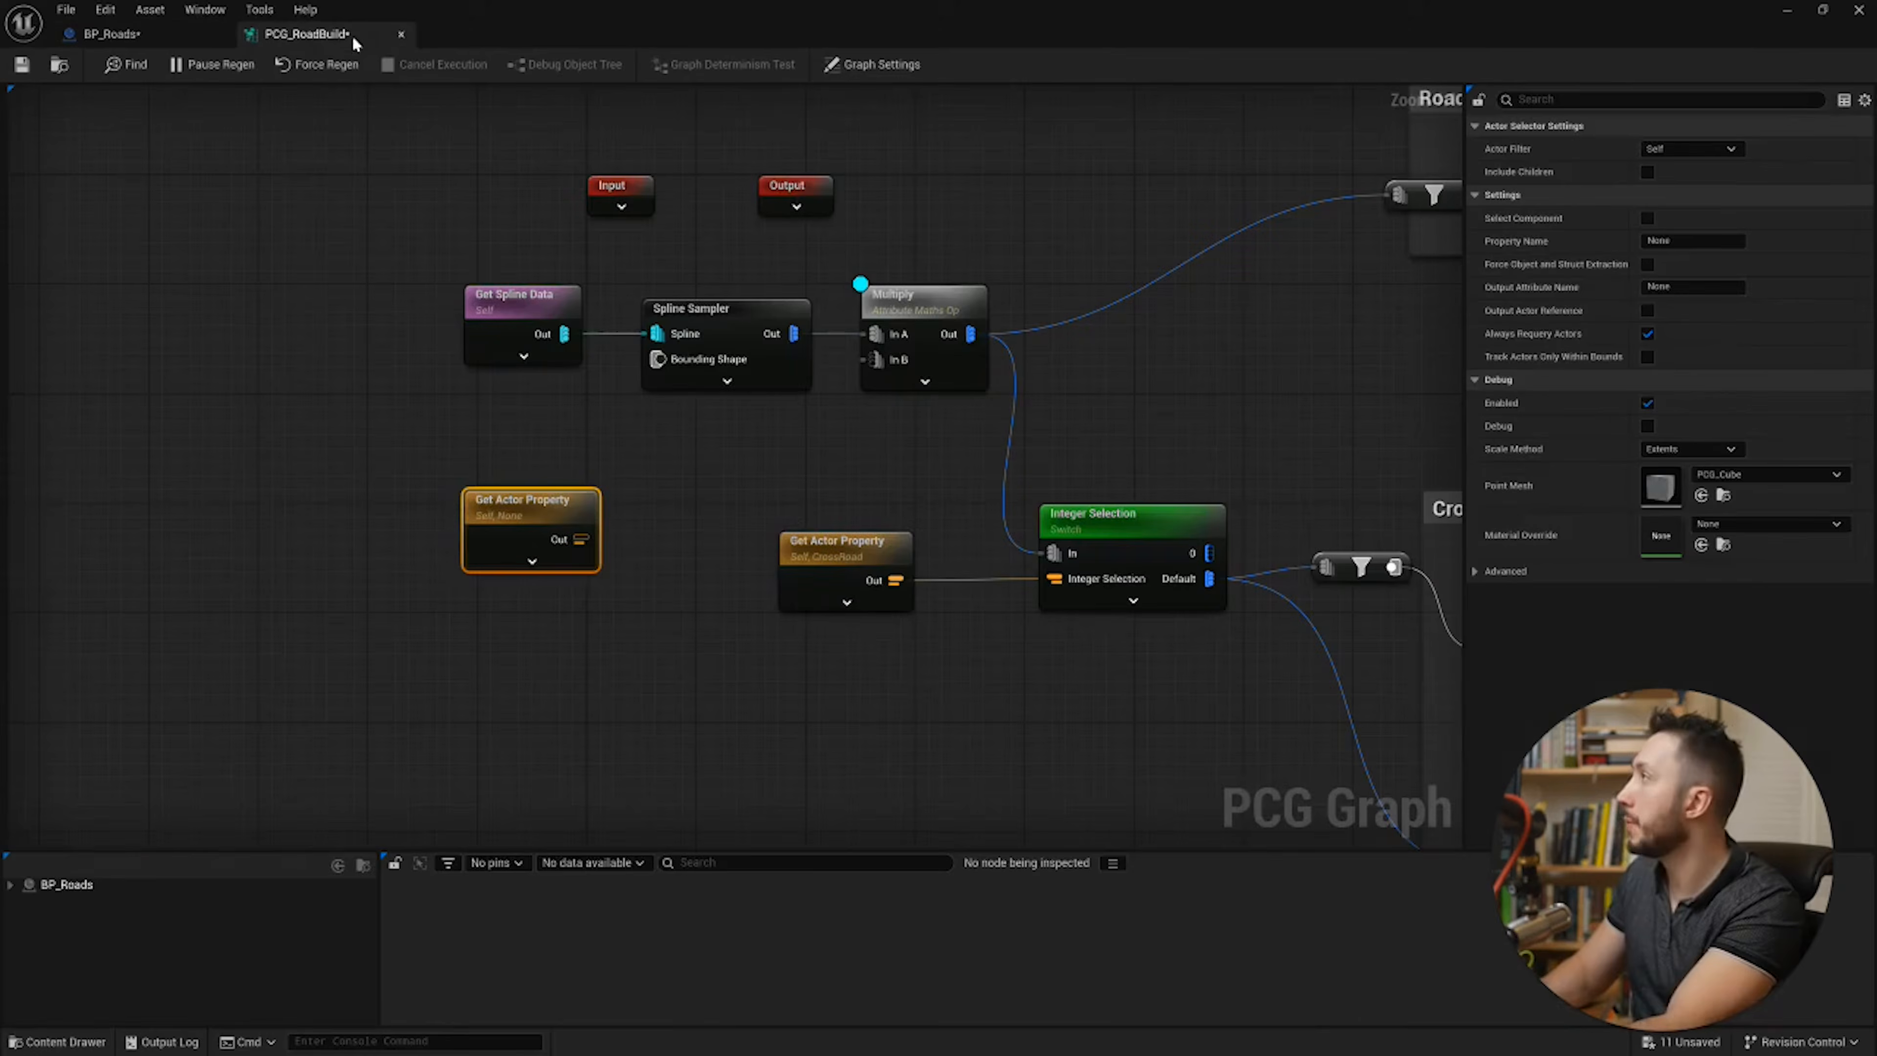
left_click(1691, 241)
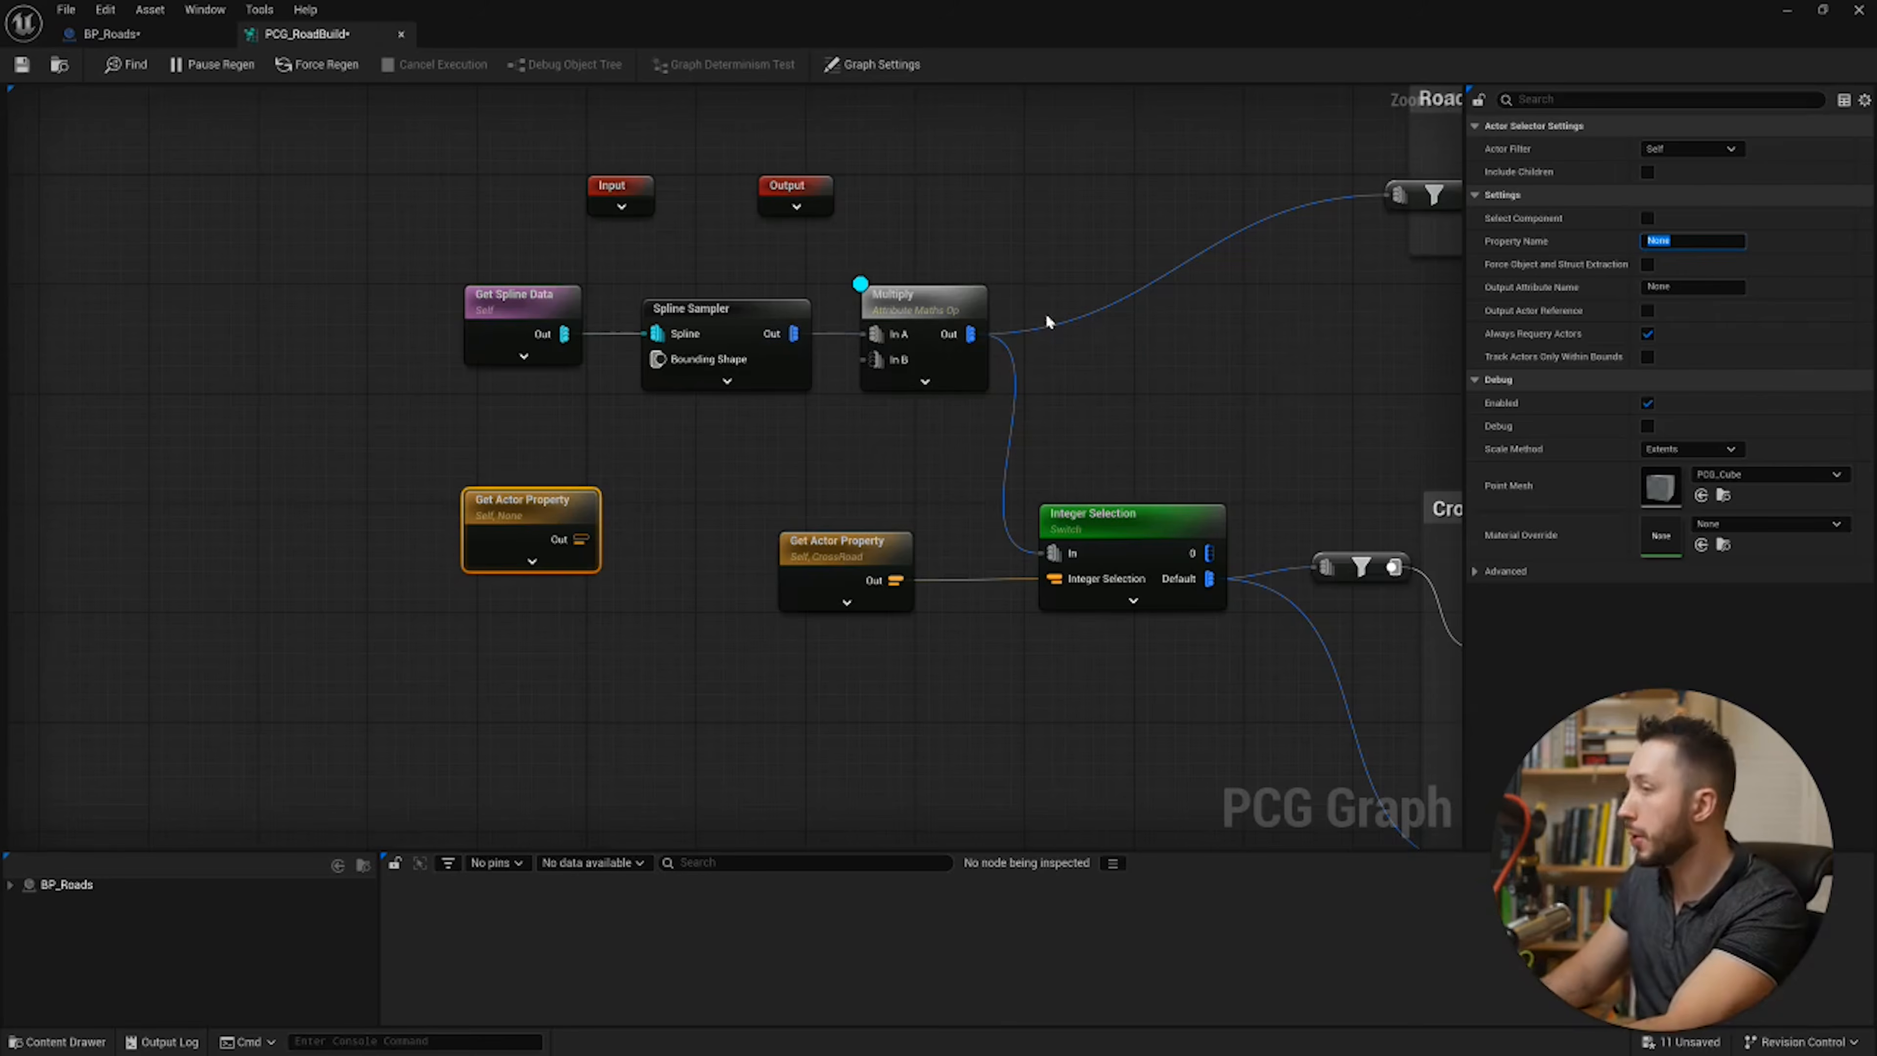
key("ctrl+v")
key("Return")
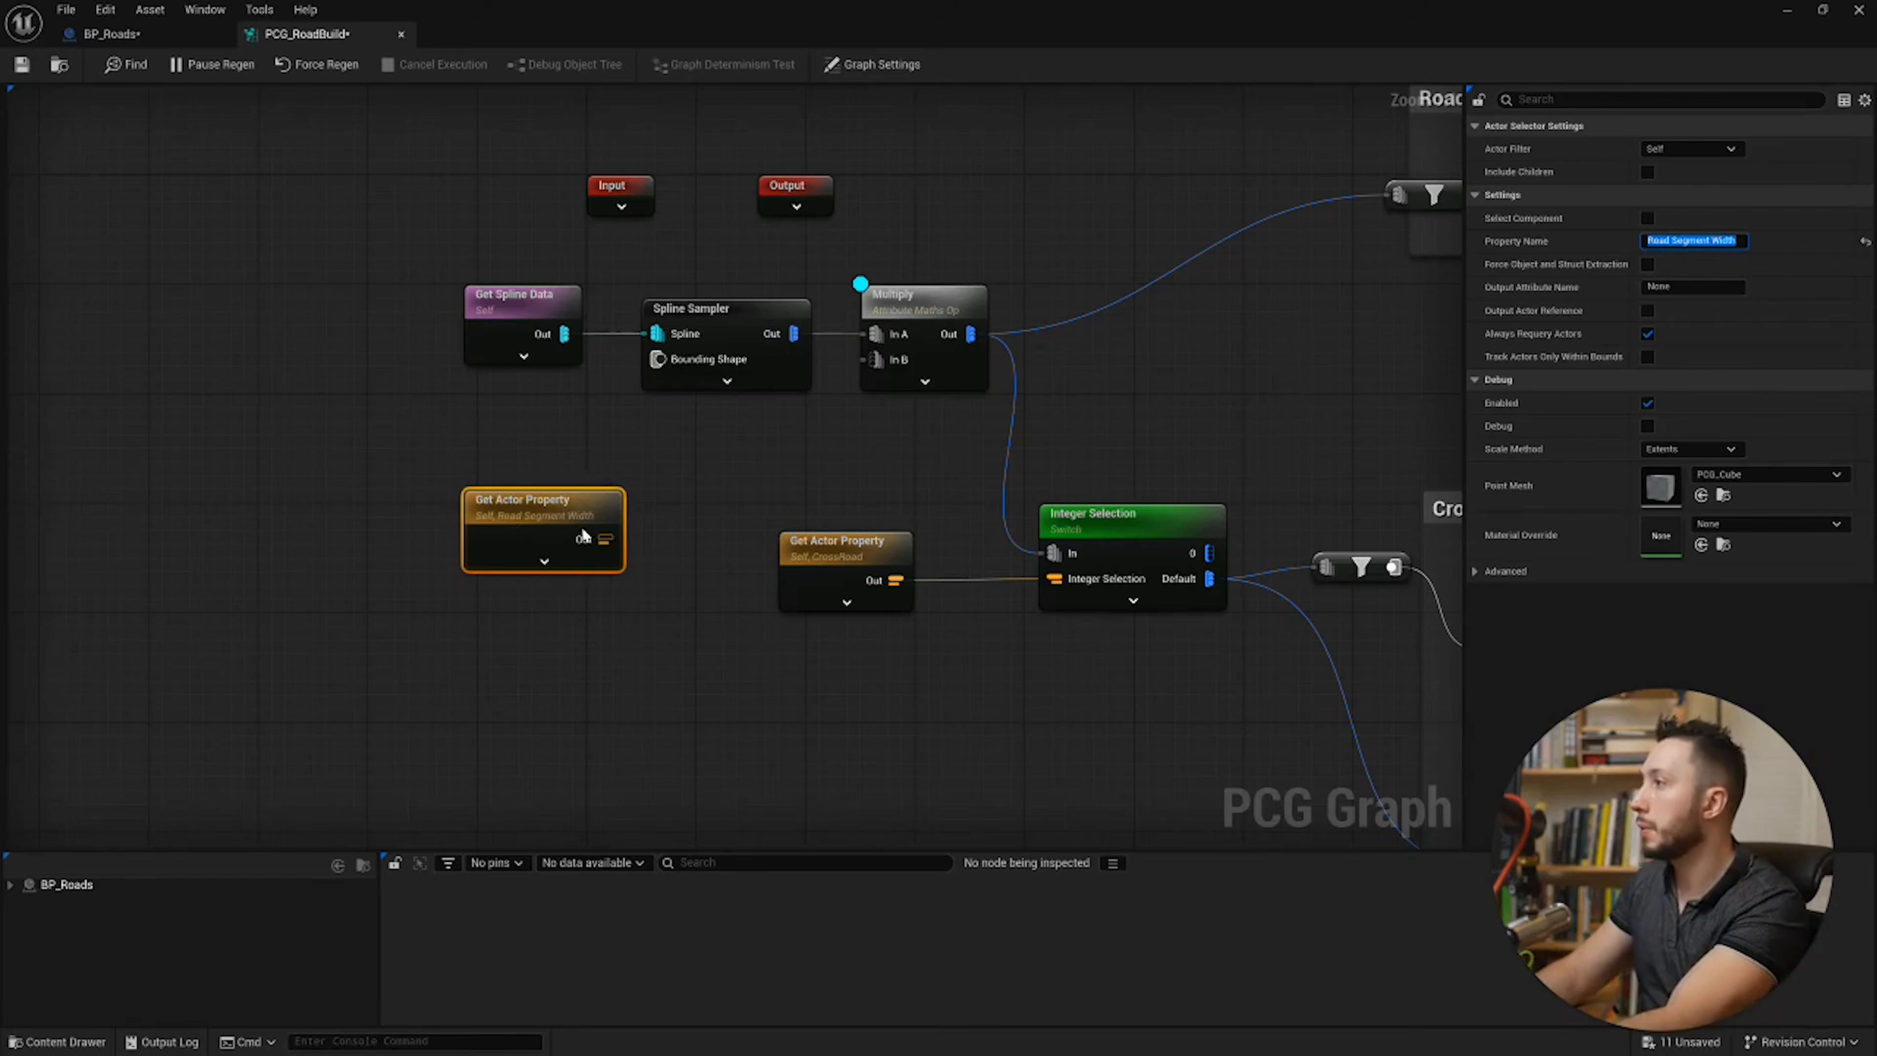
Step: Connect the Road Segment Width property node to the Multiply node's In B input and save the PCG_RoadBuild graph
left_click_drag(601, 537, 519, 510)
right_click_drag(521, 512, 401, 524)
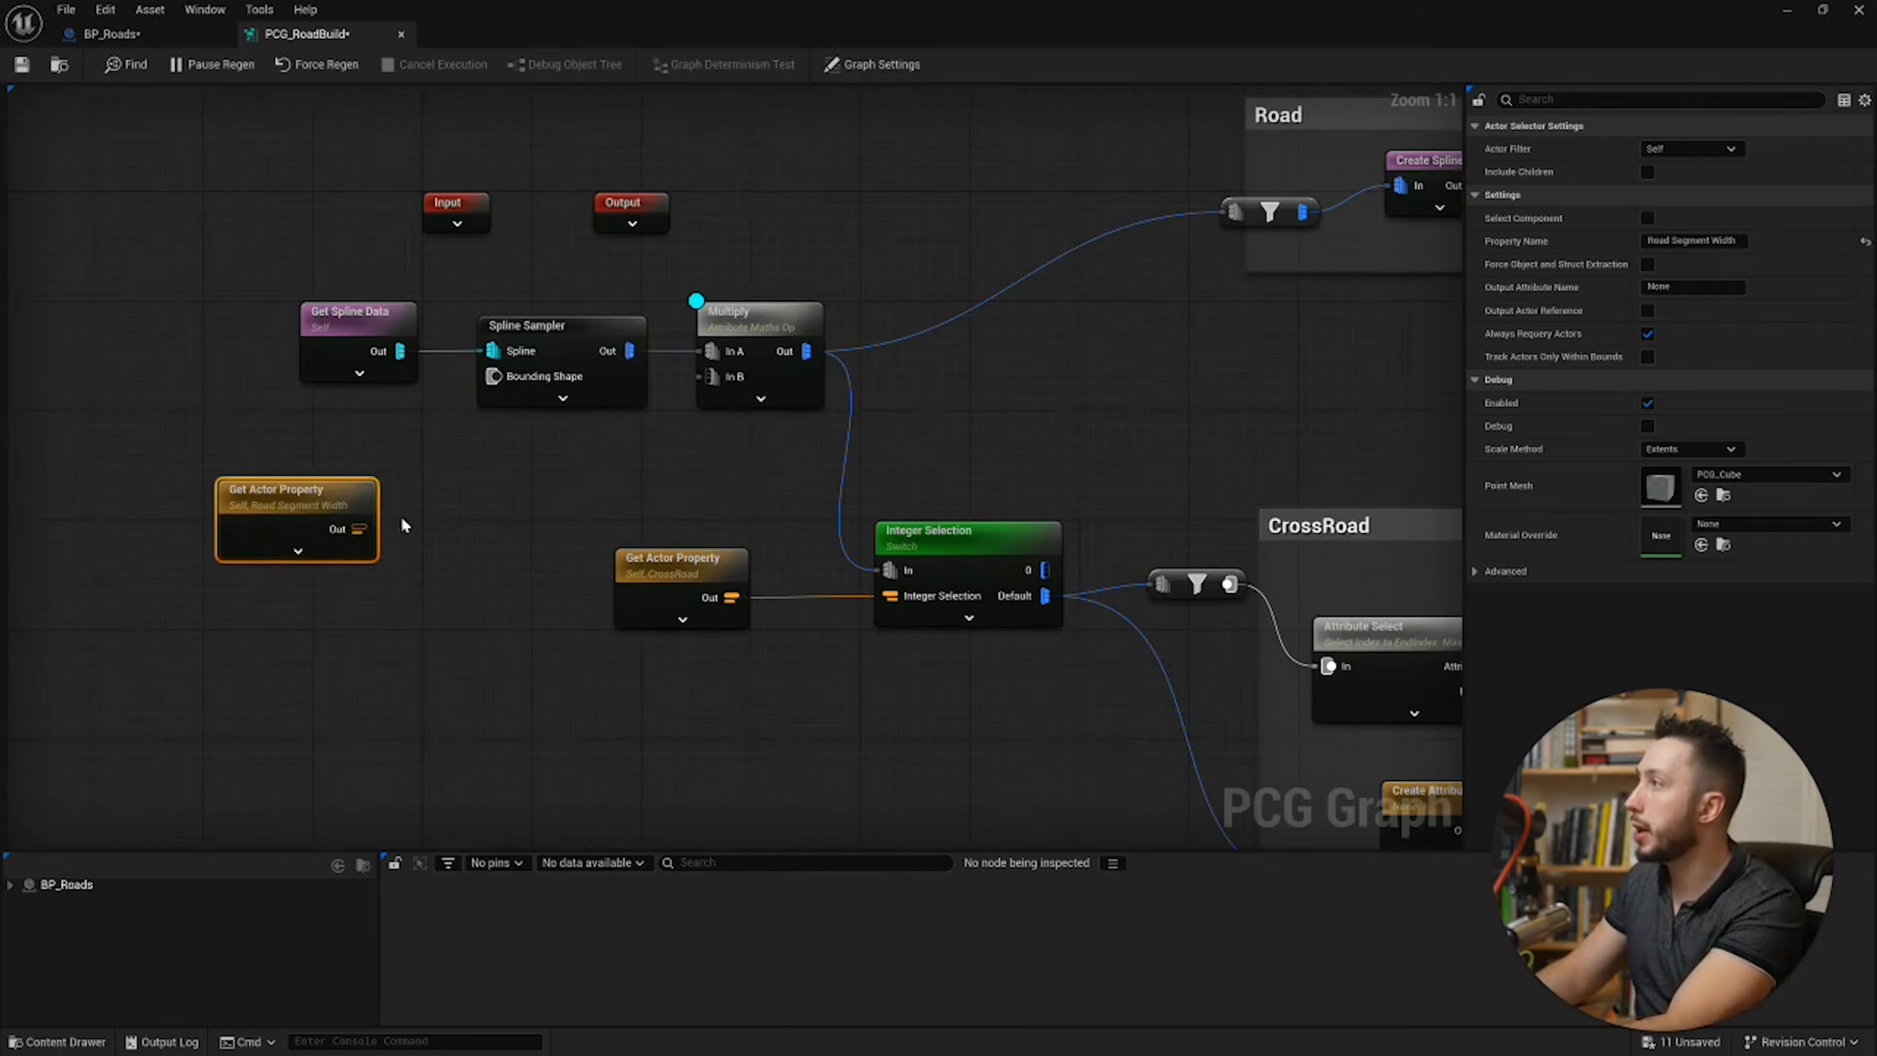
left_click_drag(351, 496, 726, 375)
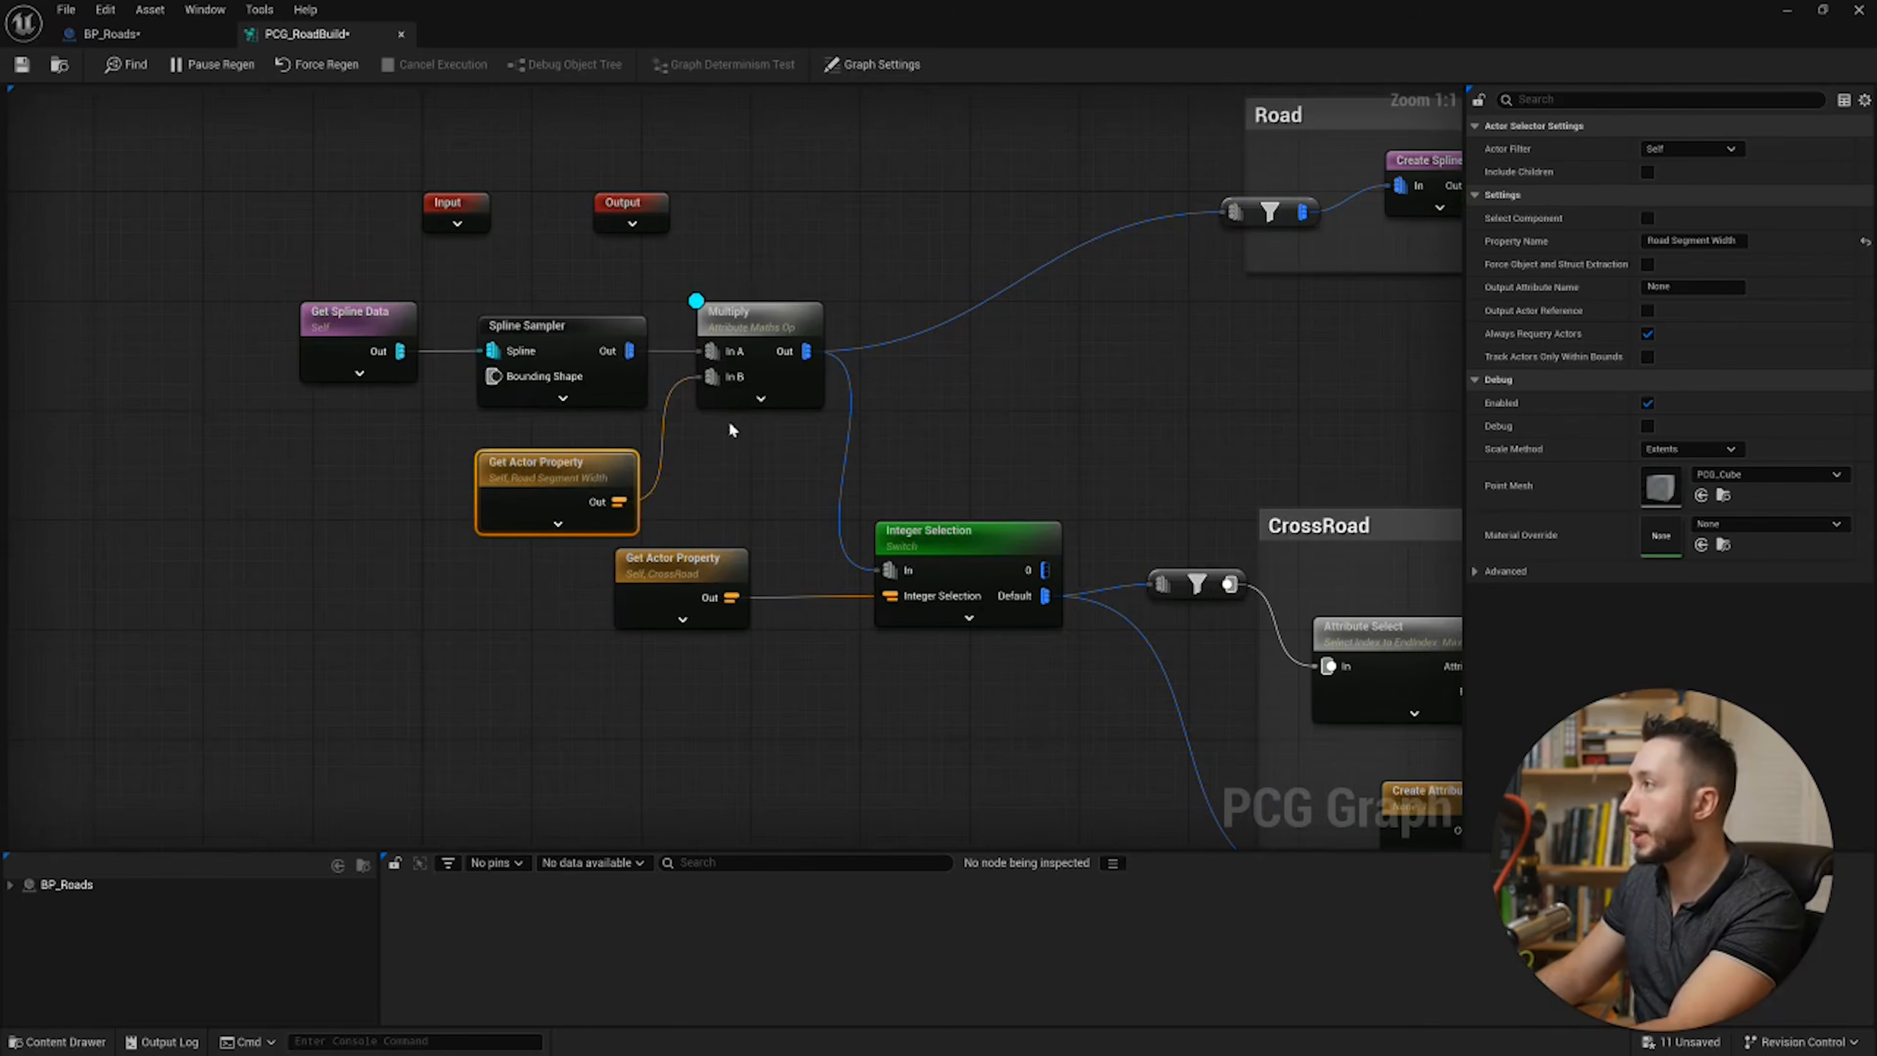
key("ctrl+s")
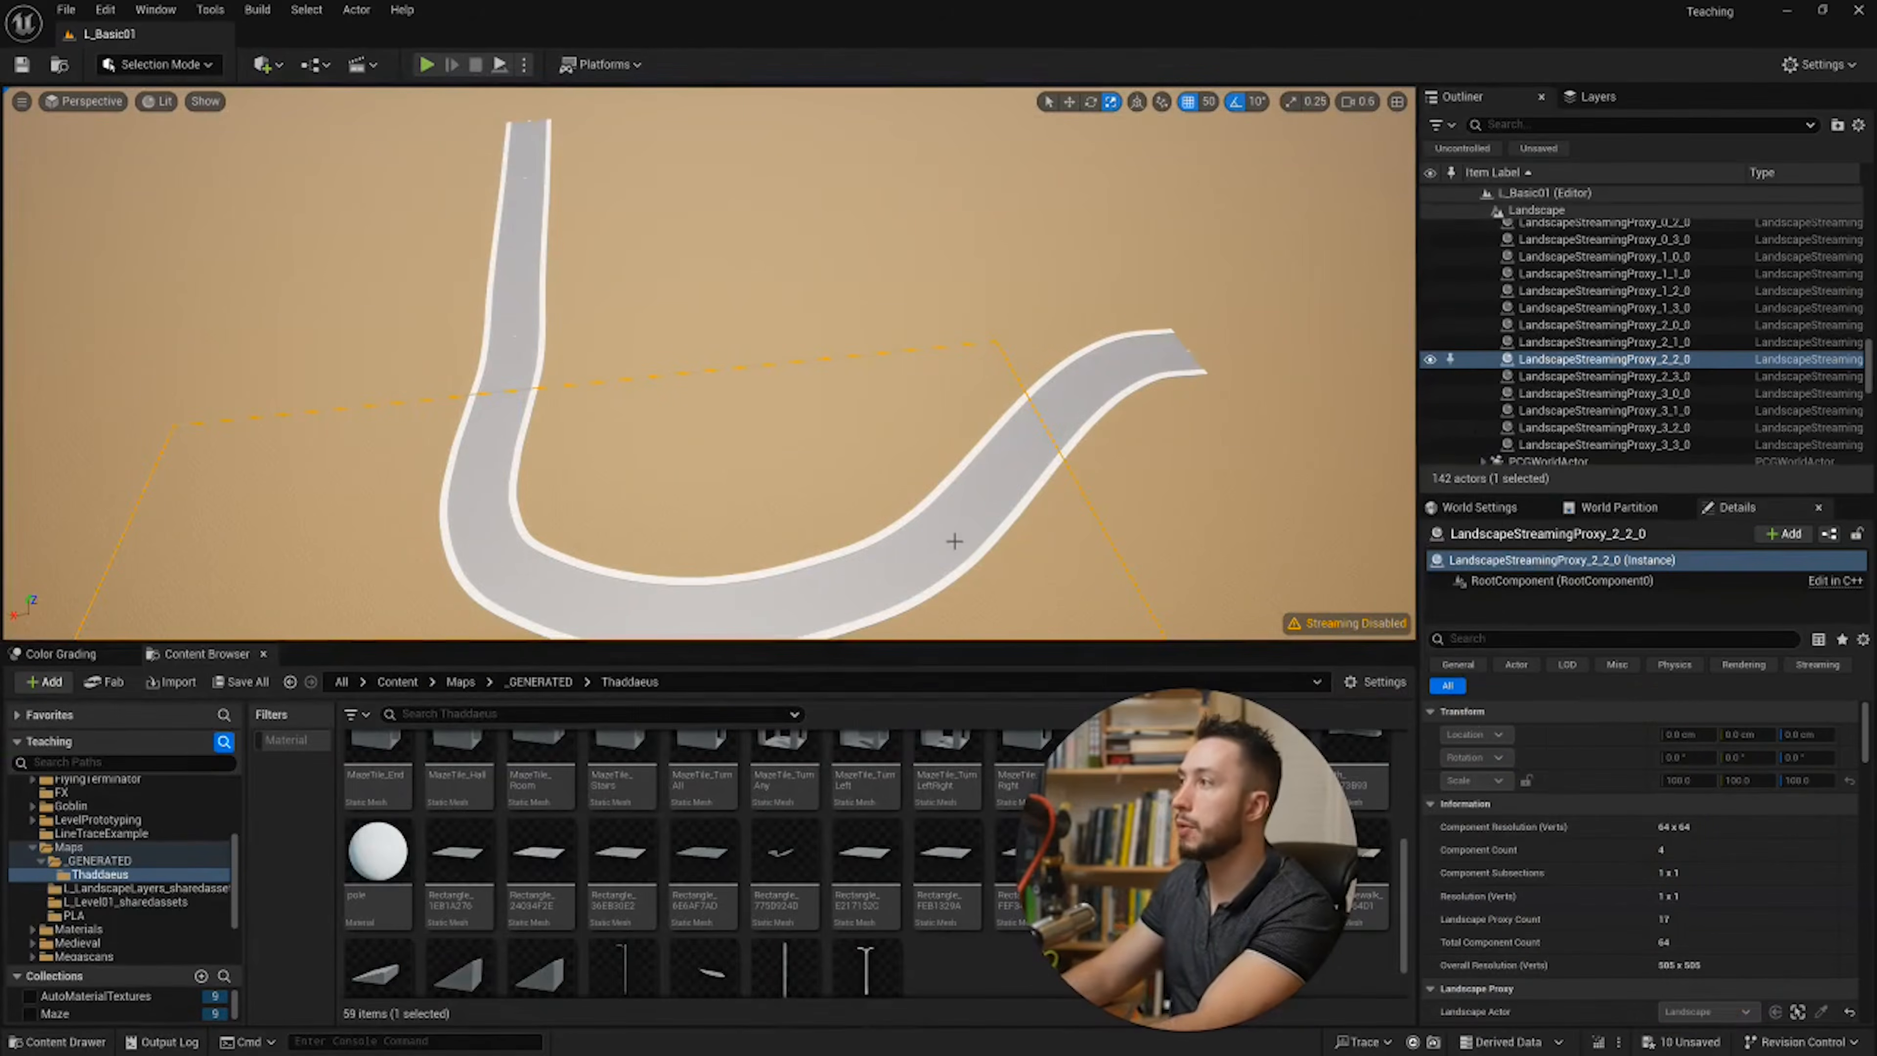
Step: Try different Road Segment Width values on the road actor in the level and reset it to the default
left_click(961, 518)
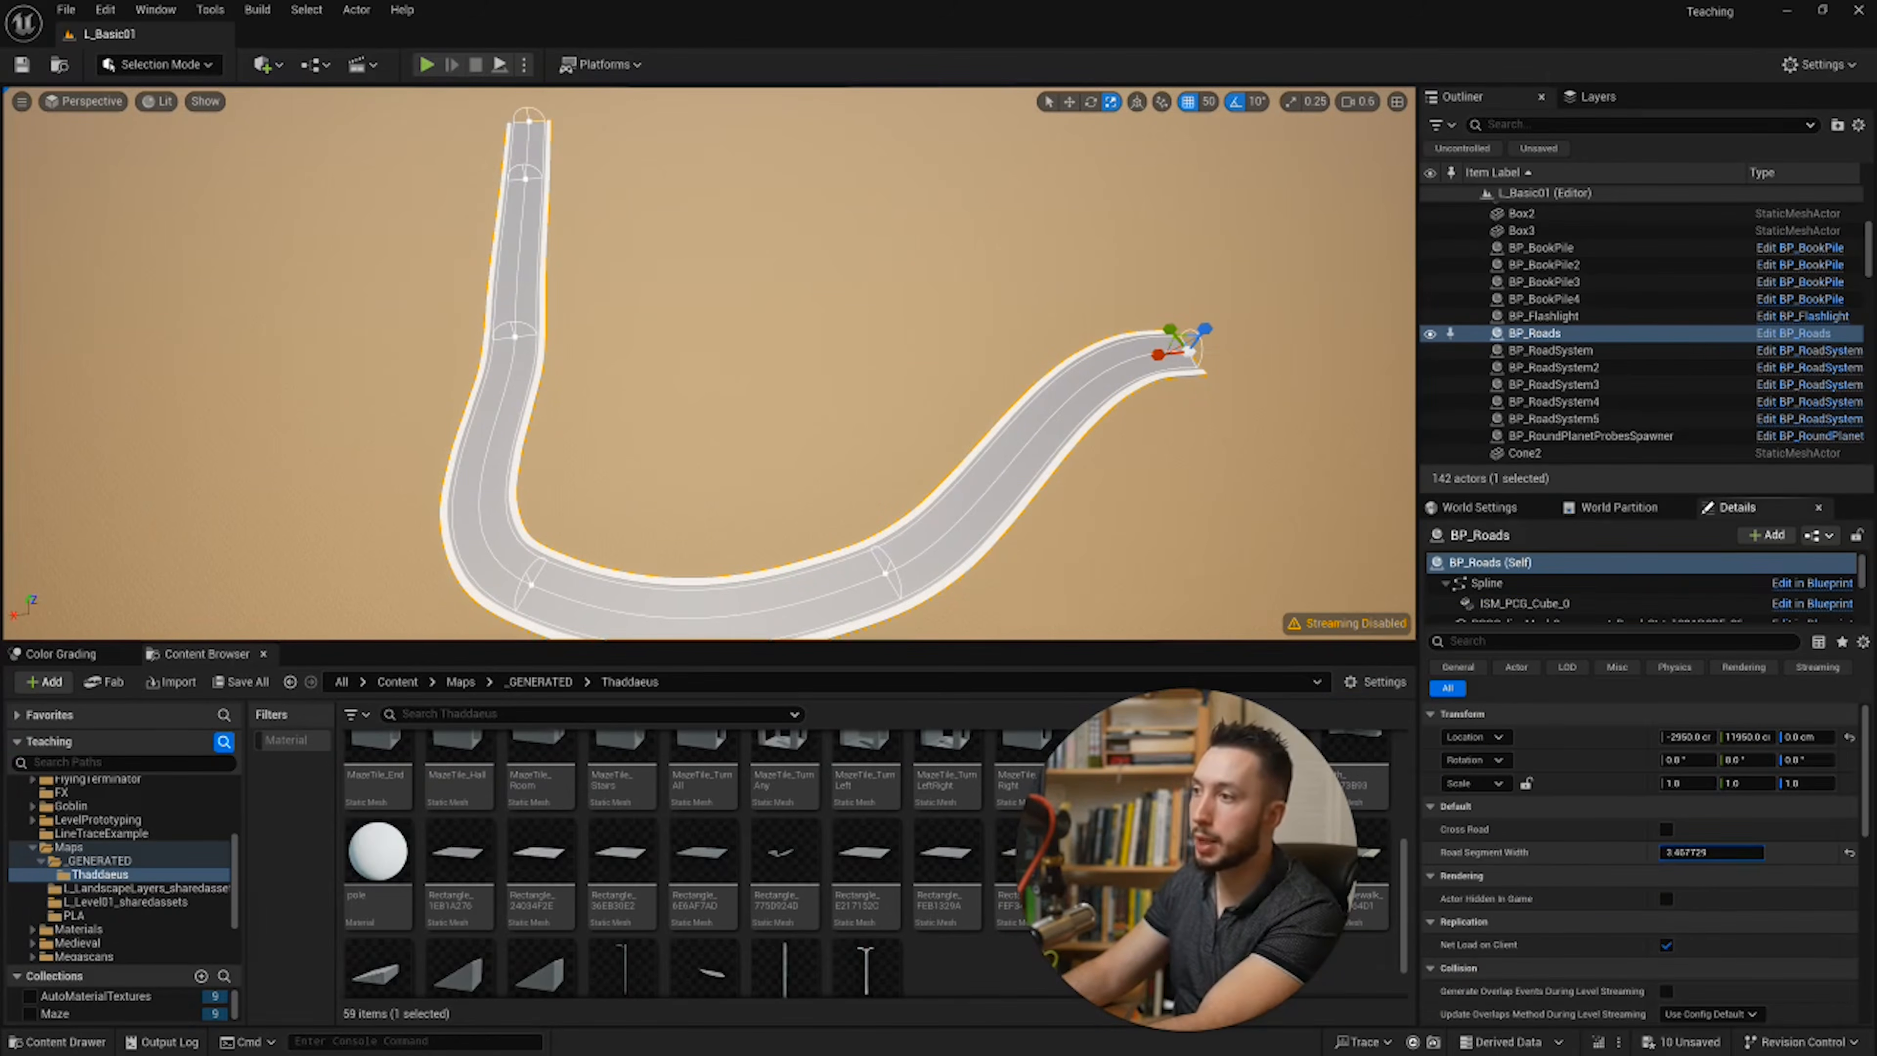
left_click_drag(1681, 854, 1674, 854)
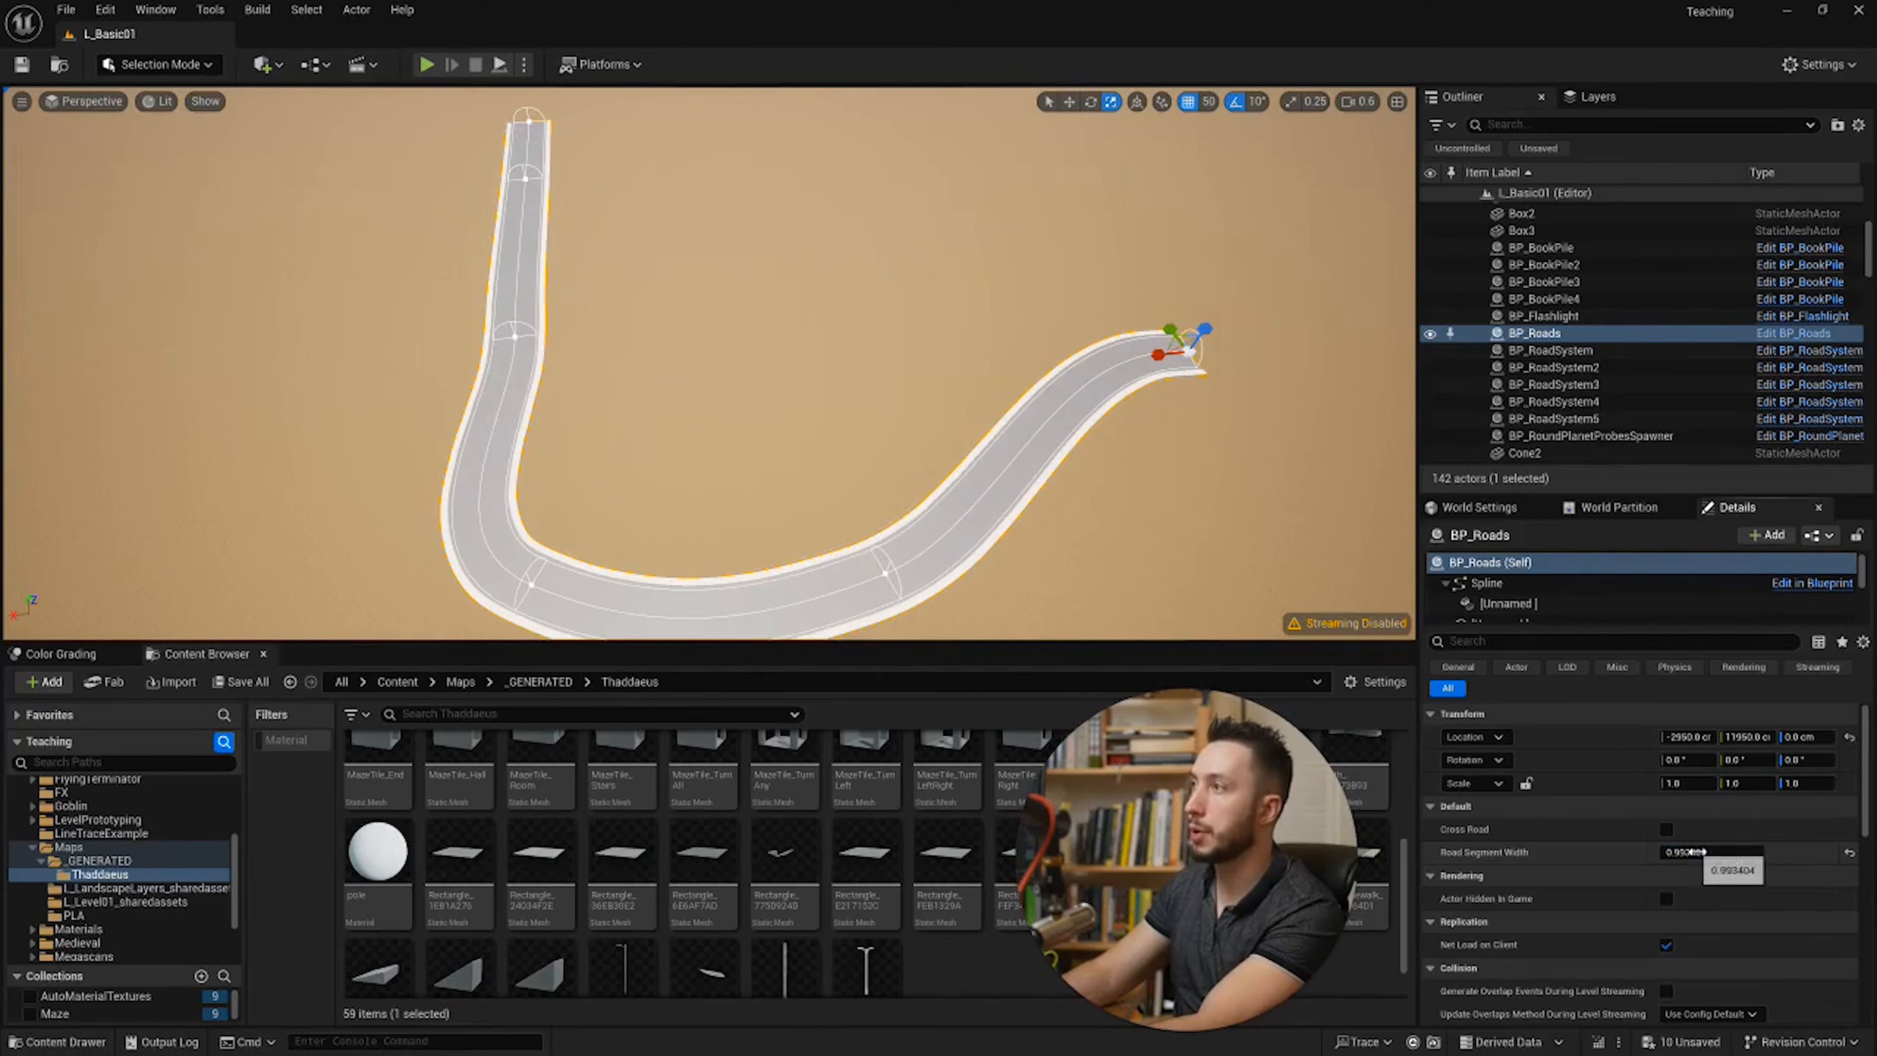
left_click(1849, 855)
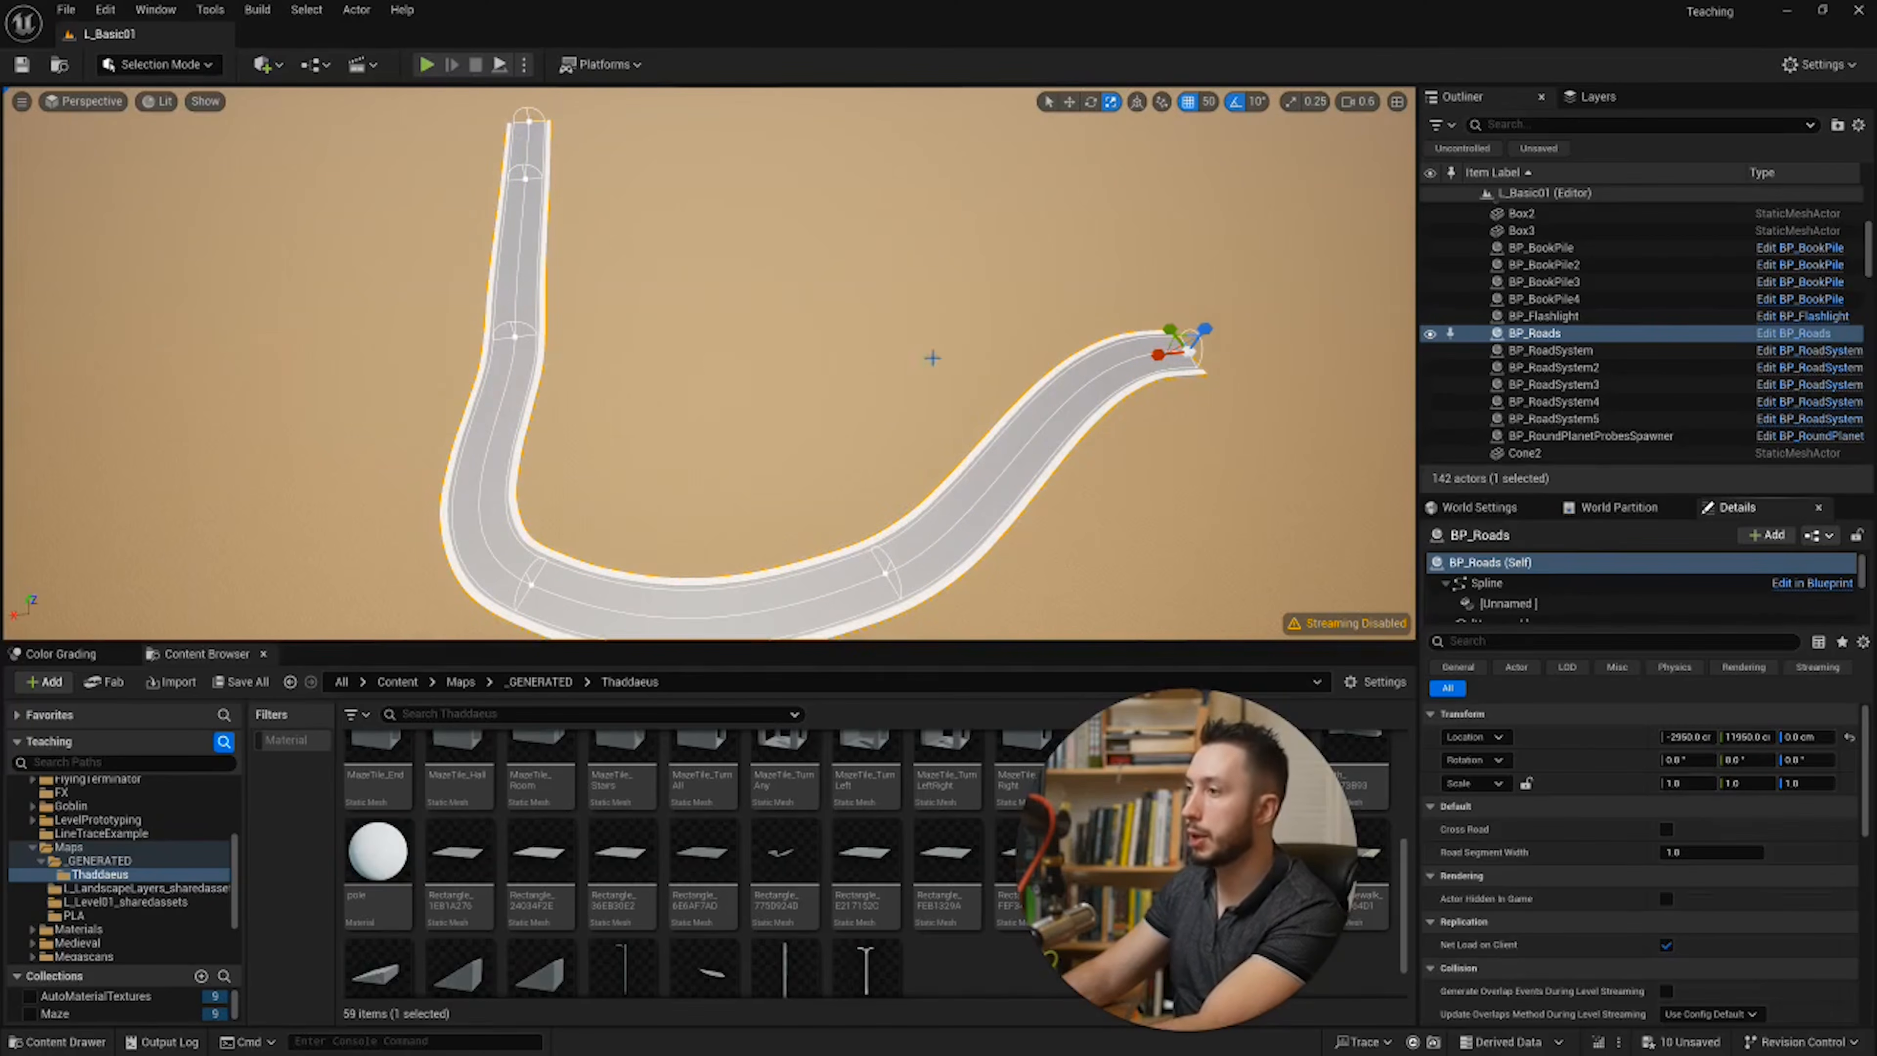
right_click_drag(872, 566, 873, 566)
right_click_drag(609, 525, 610, 525)
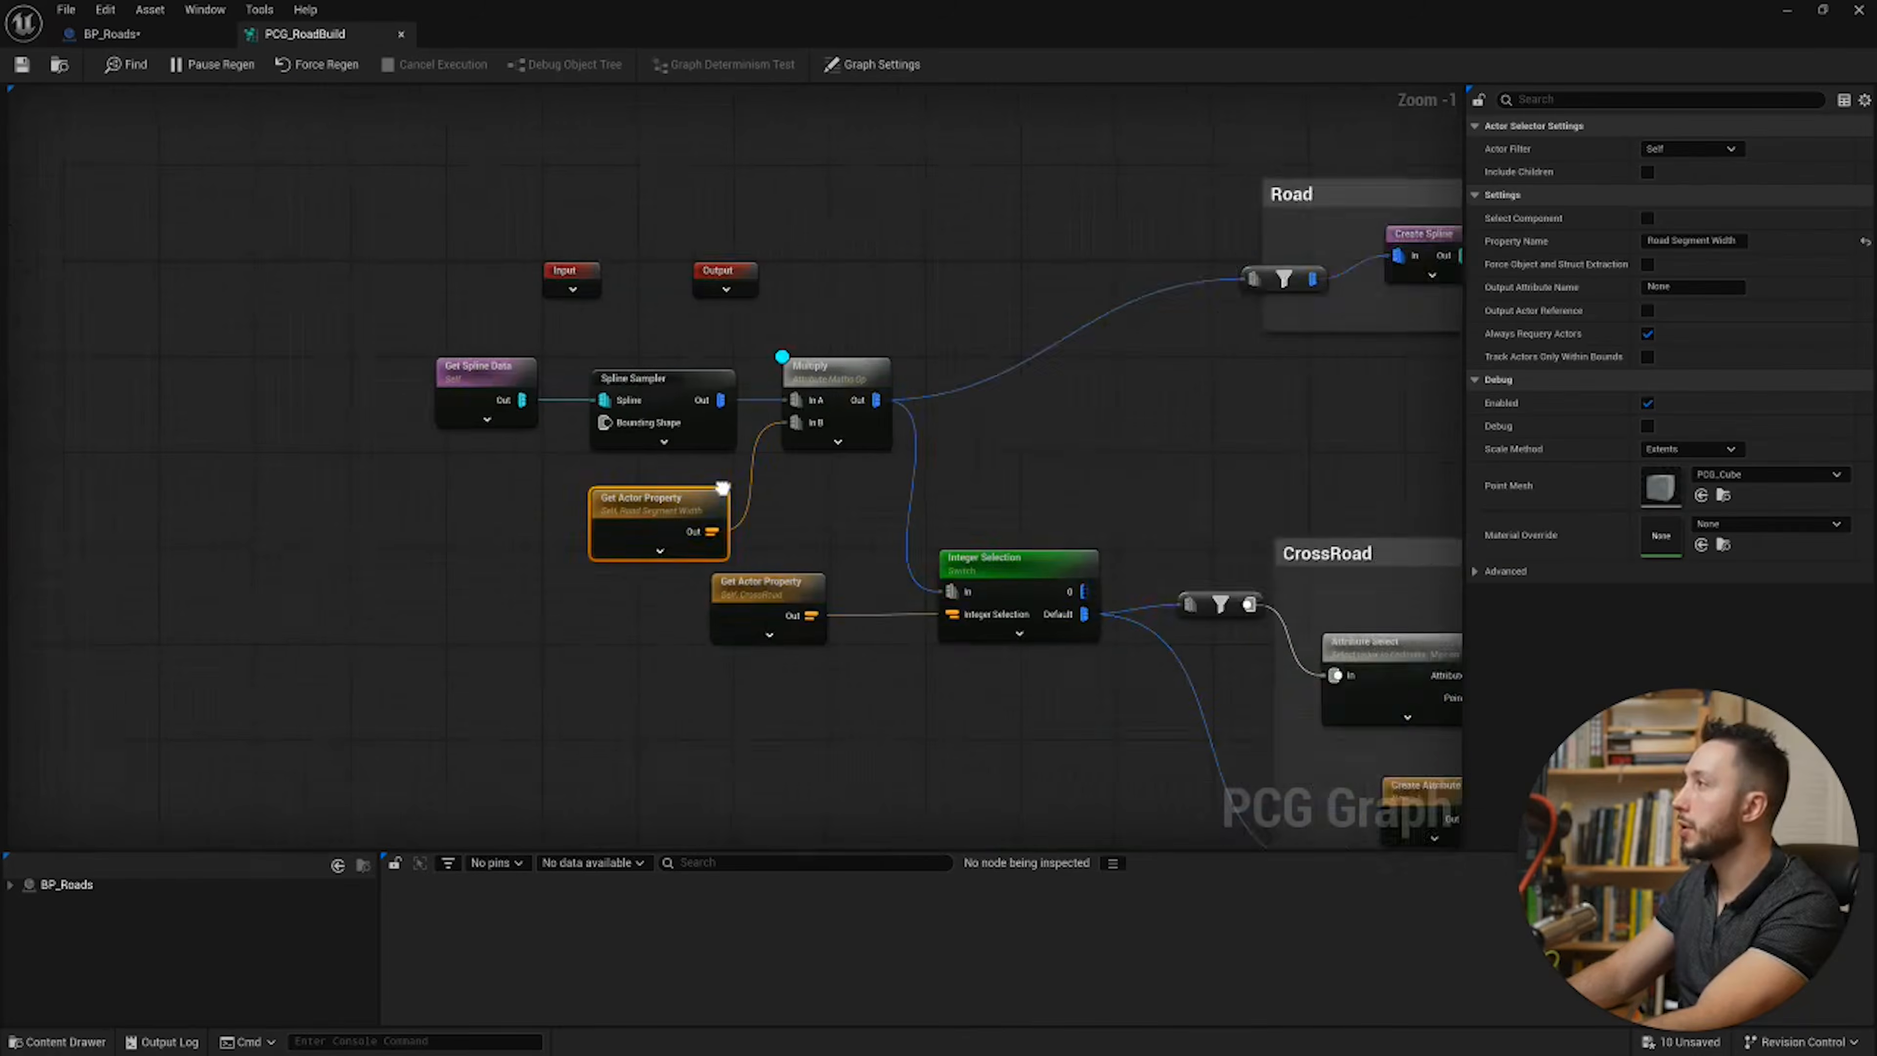
Step: Move Get Spline Data and Spline Sampler farther from the Multiply node and show the Spline Sampler's settings
scroll(484, 395, "up", 1)
left_click(591, 373)
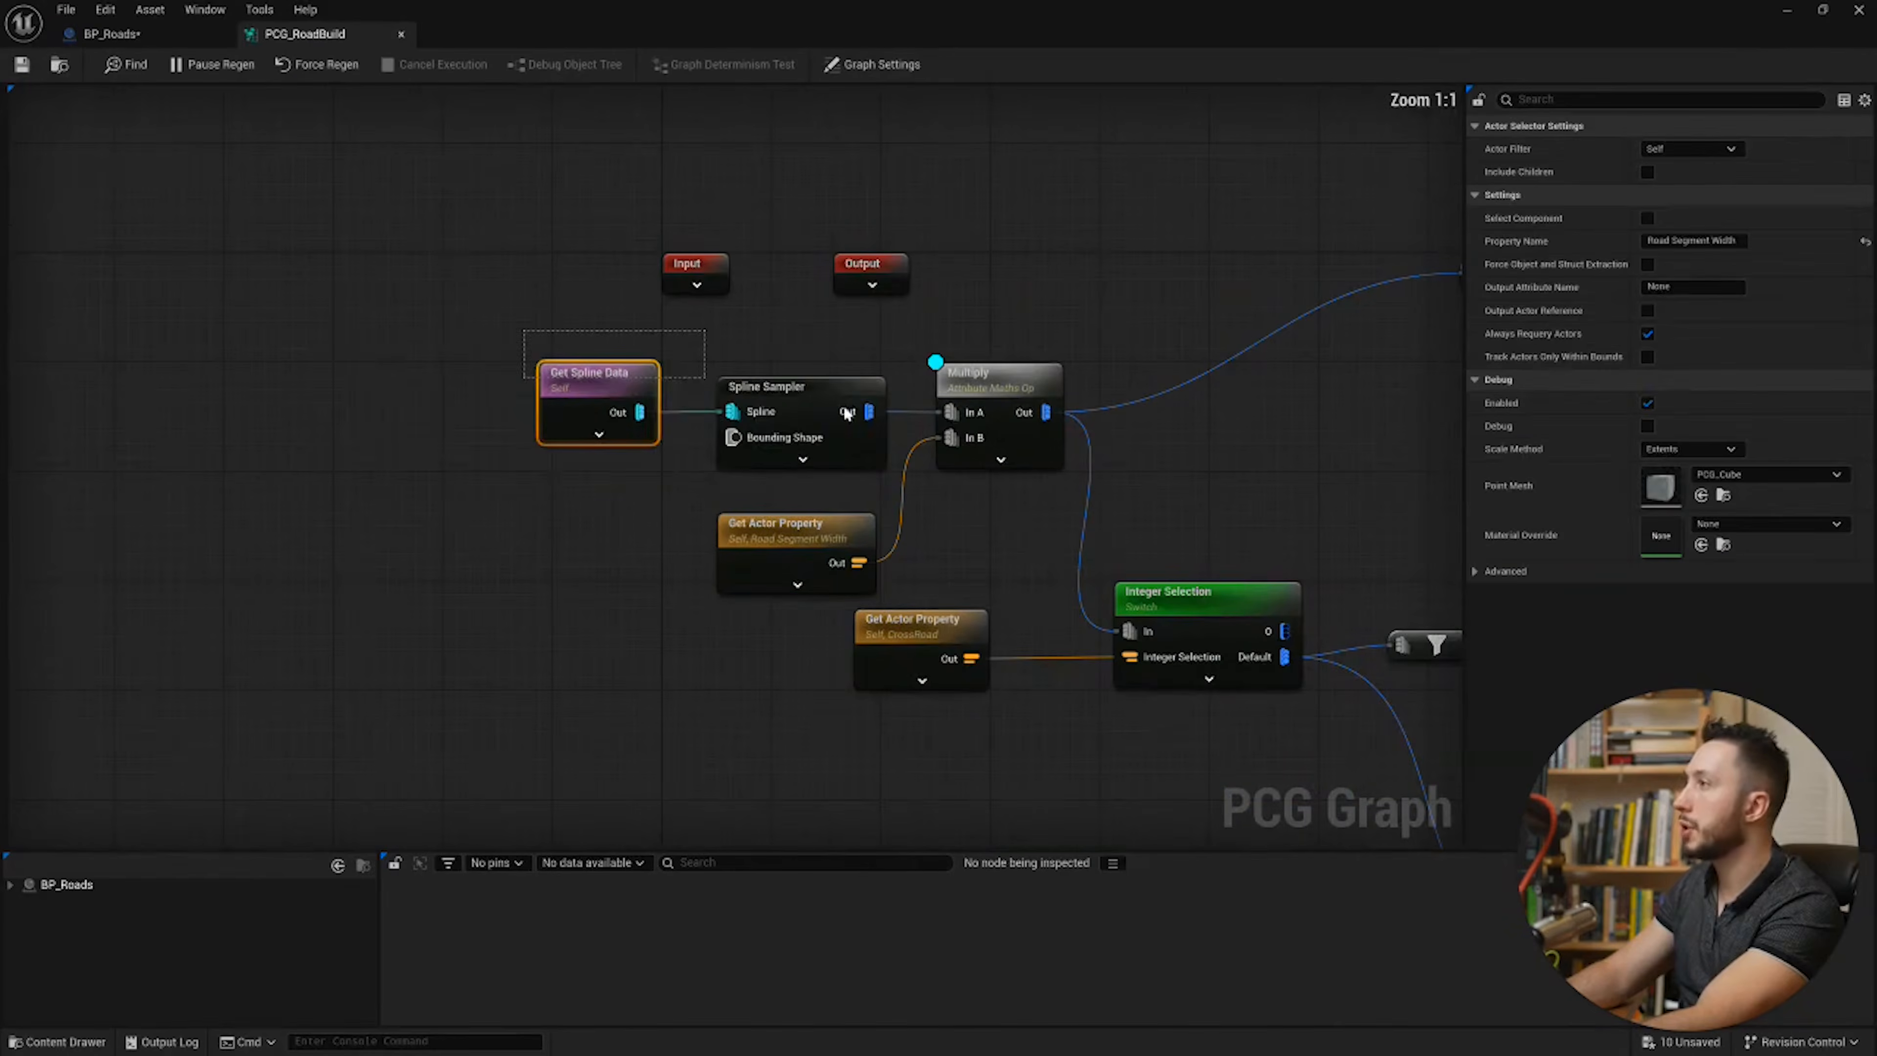
left_click(791, 389, "shift")
left_click_drag(842, 399, 620, 399)
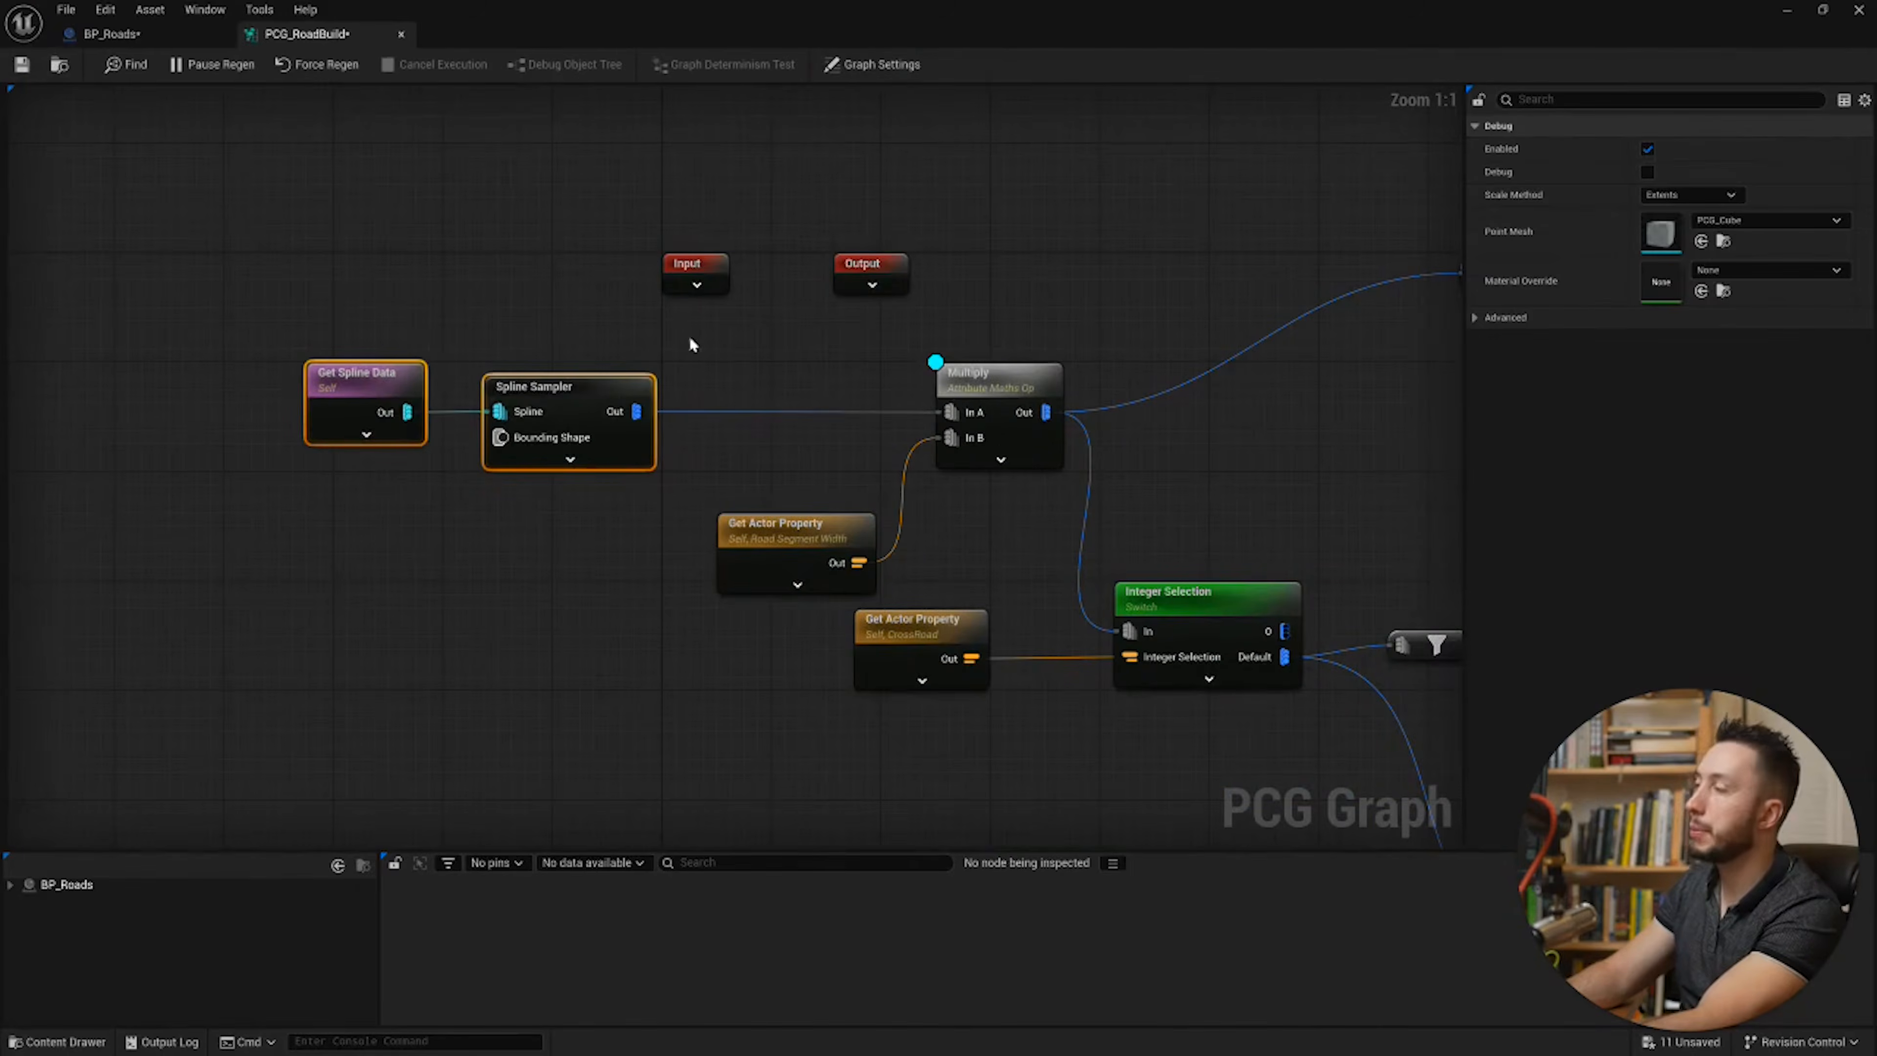
left_click(616, 402)
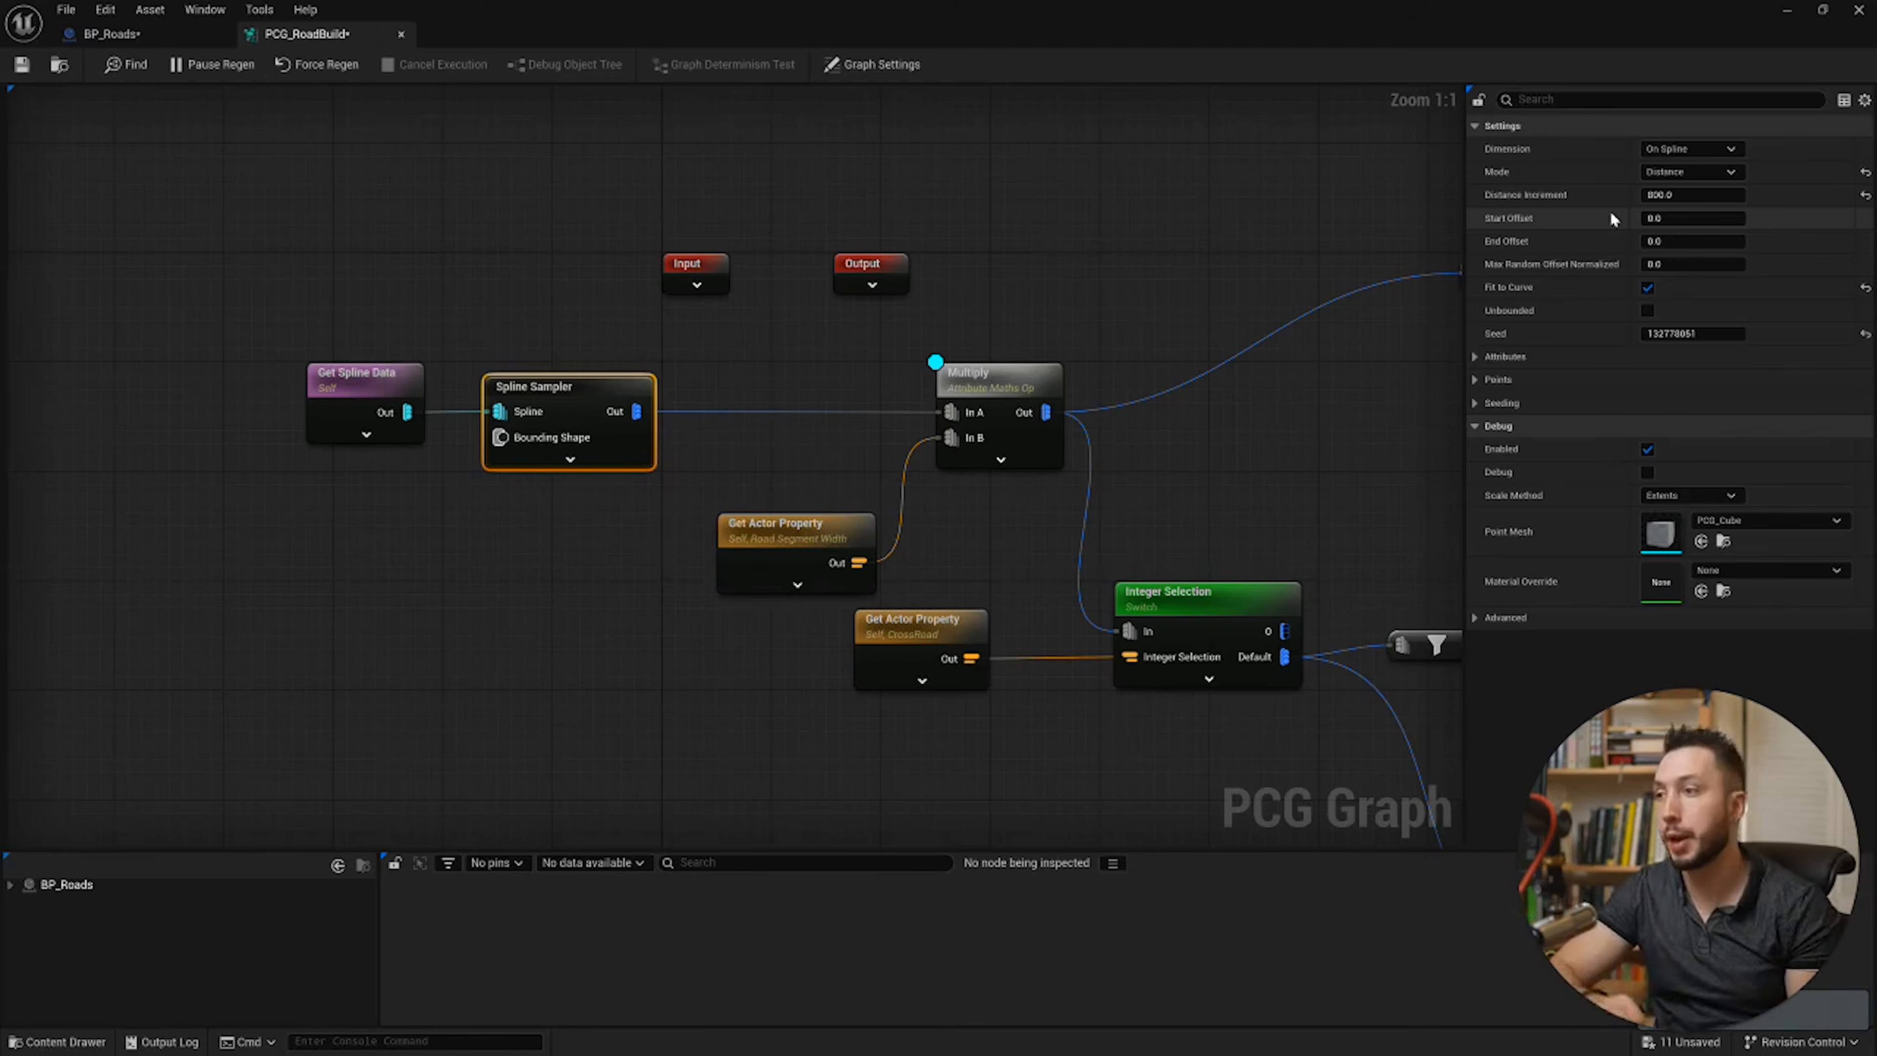
Step: Create an instance-editable Float variable named Road Segment Lenth in BP_Roads and compile the blueprint
left_click(167, 41)
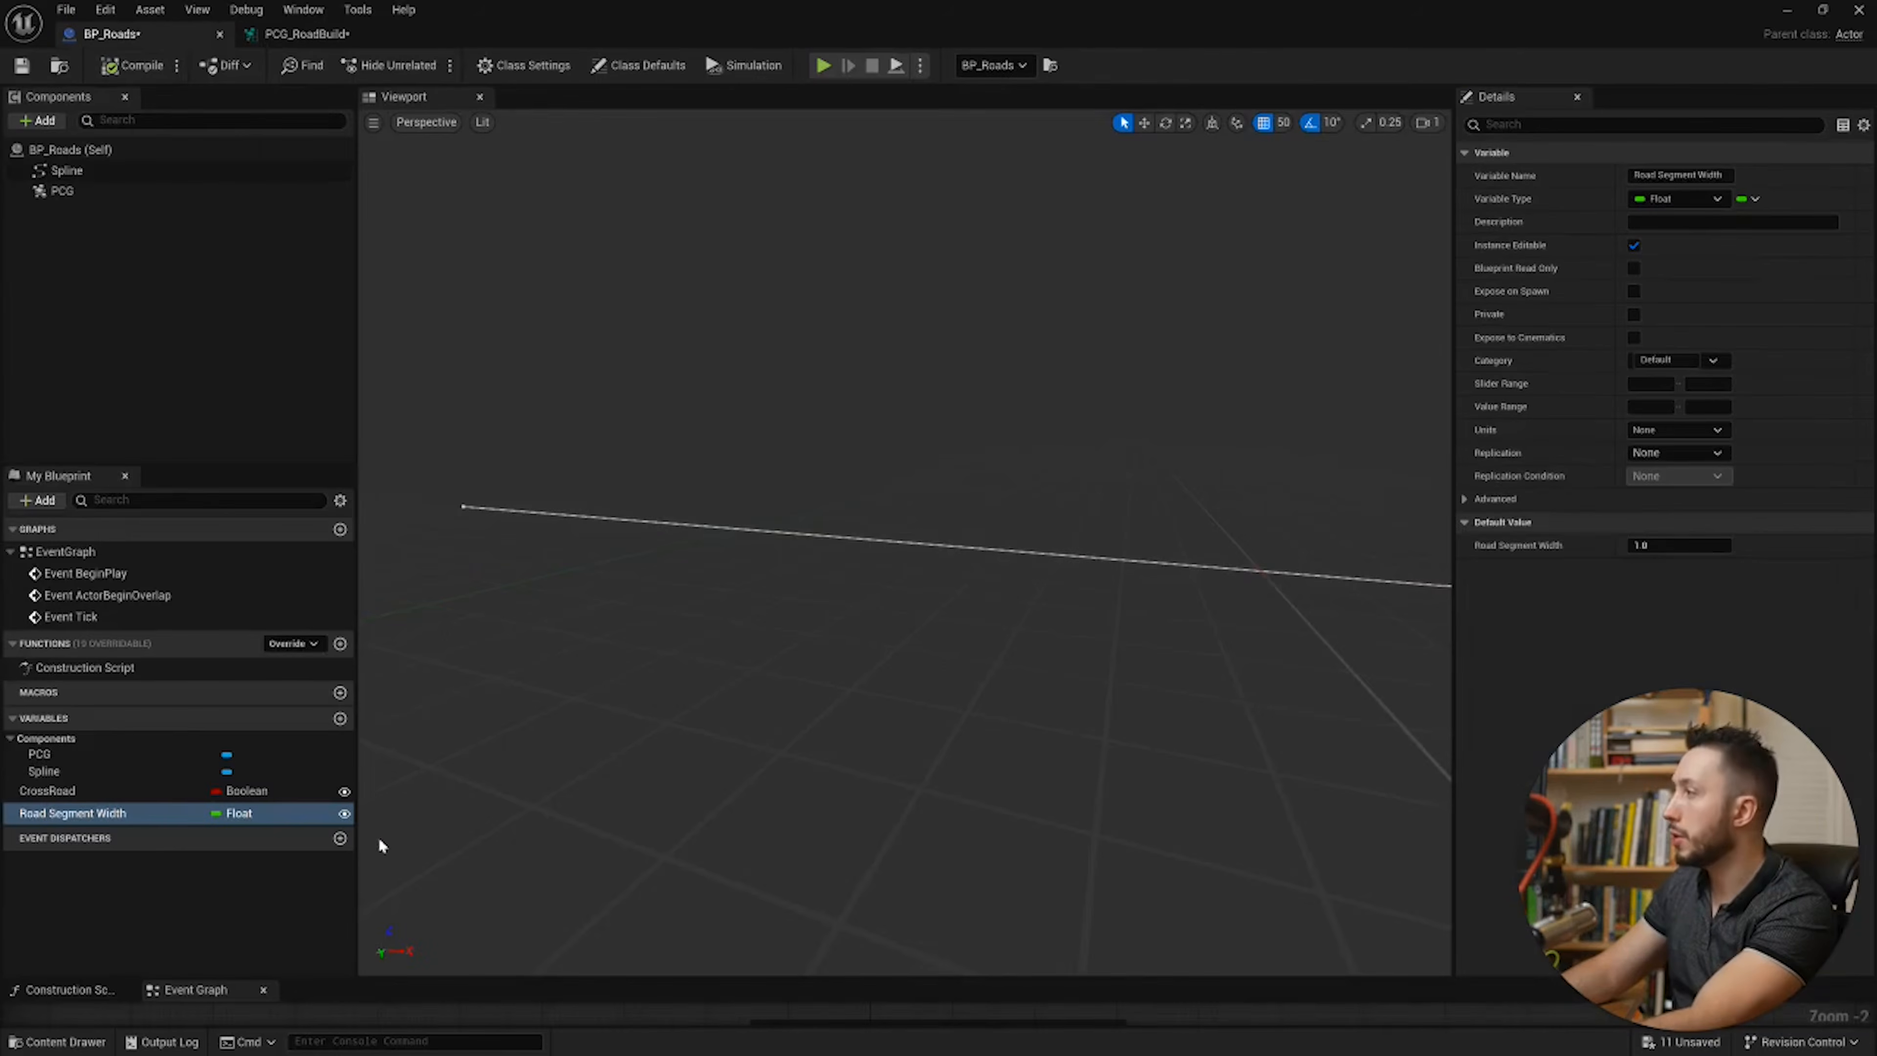
left_click(339, 718)
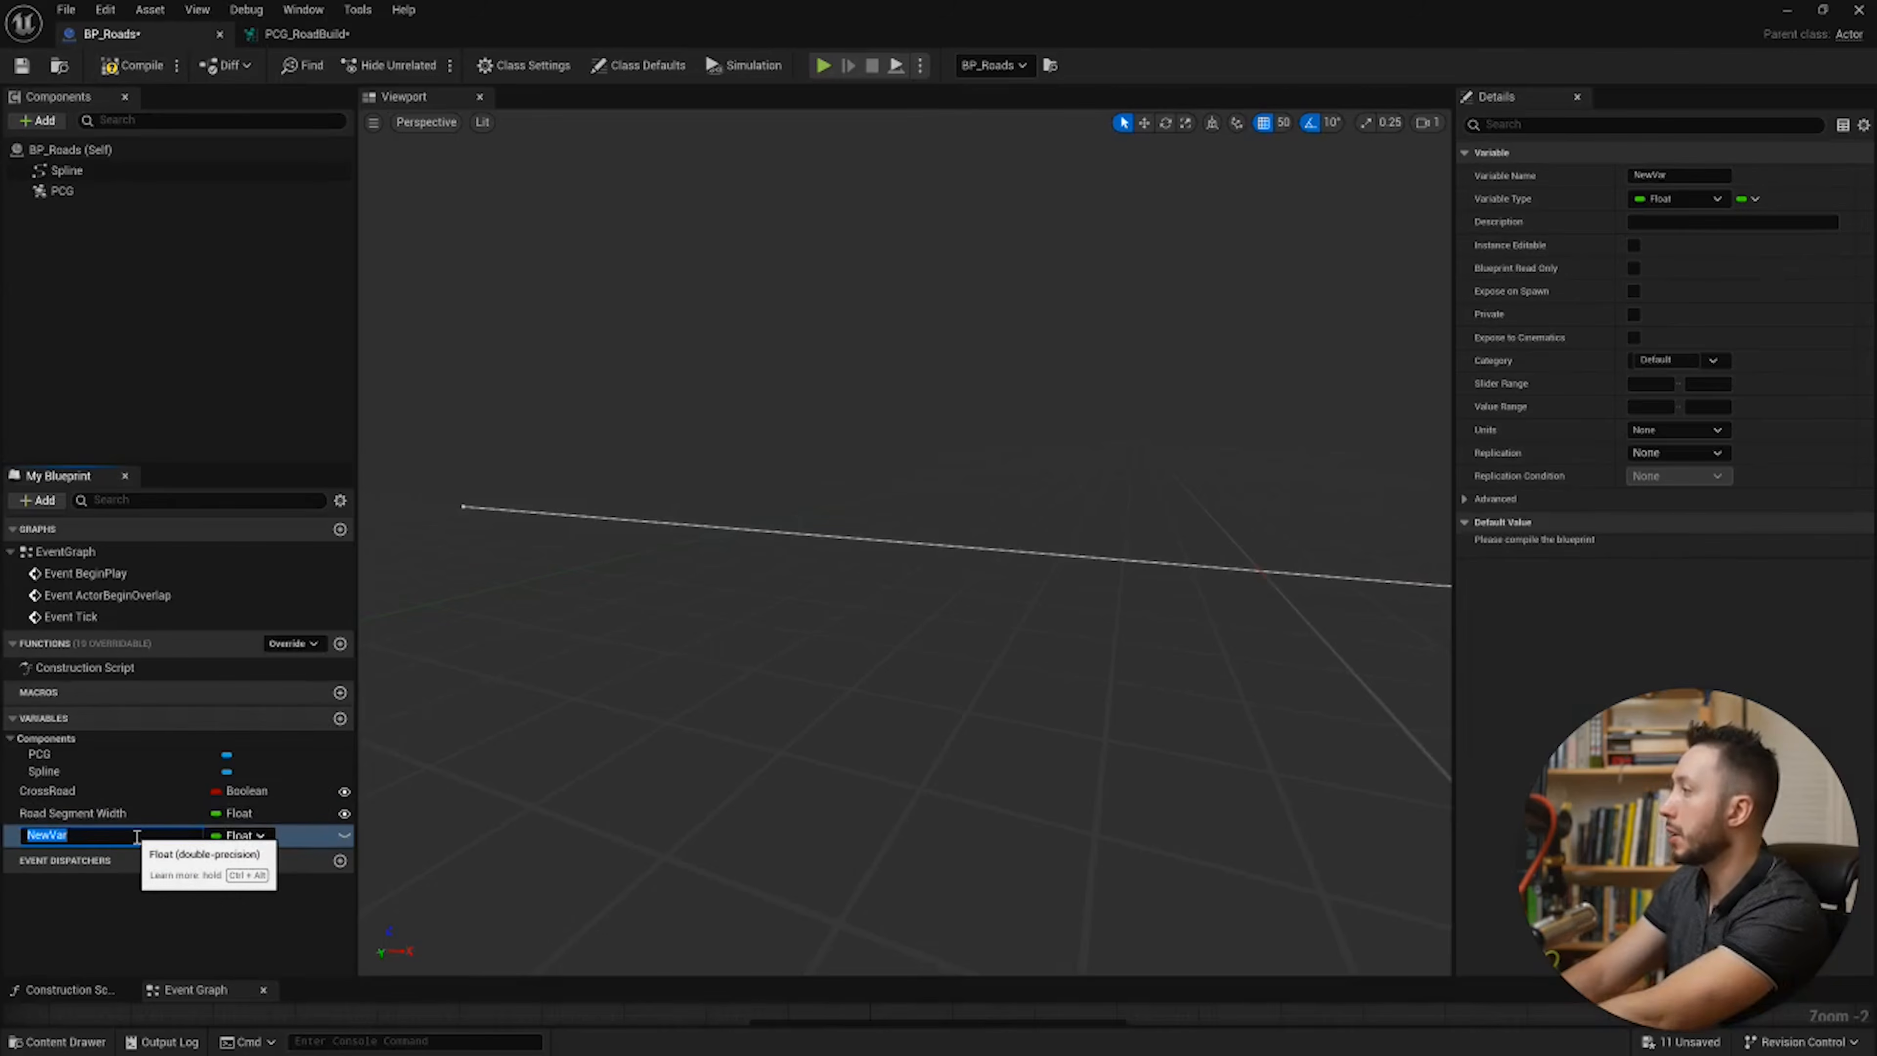
type("Road Se")
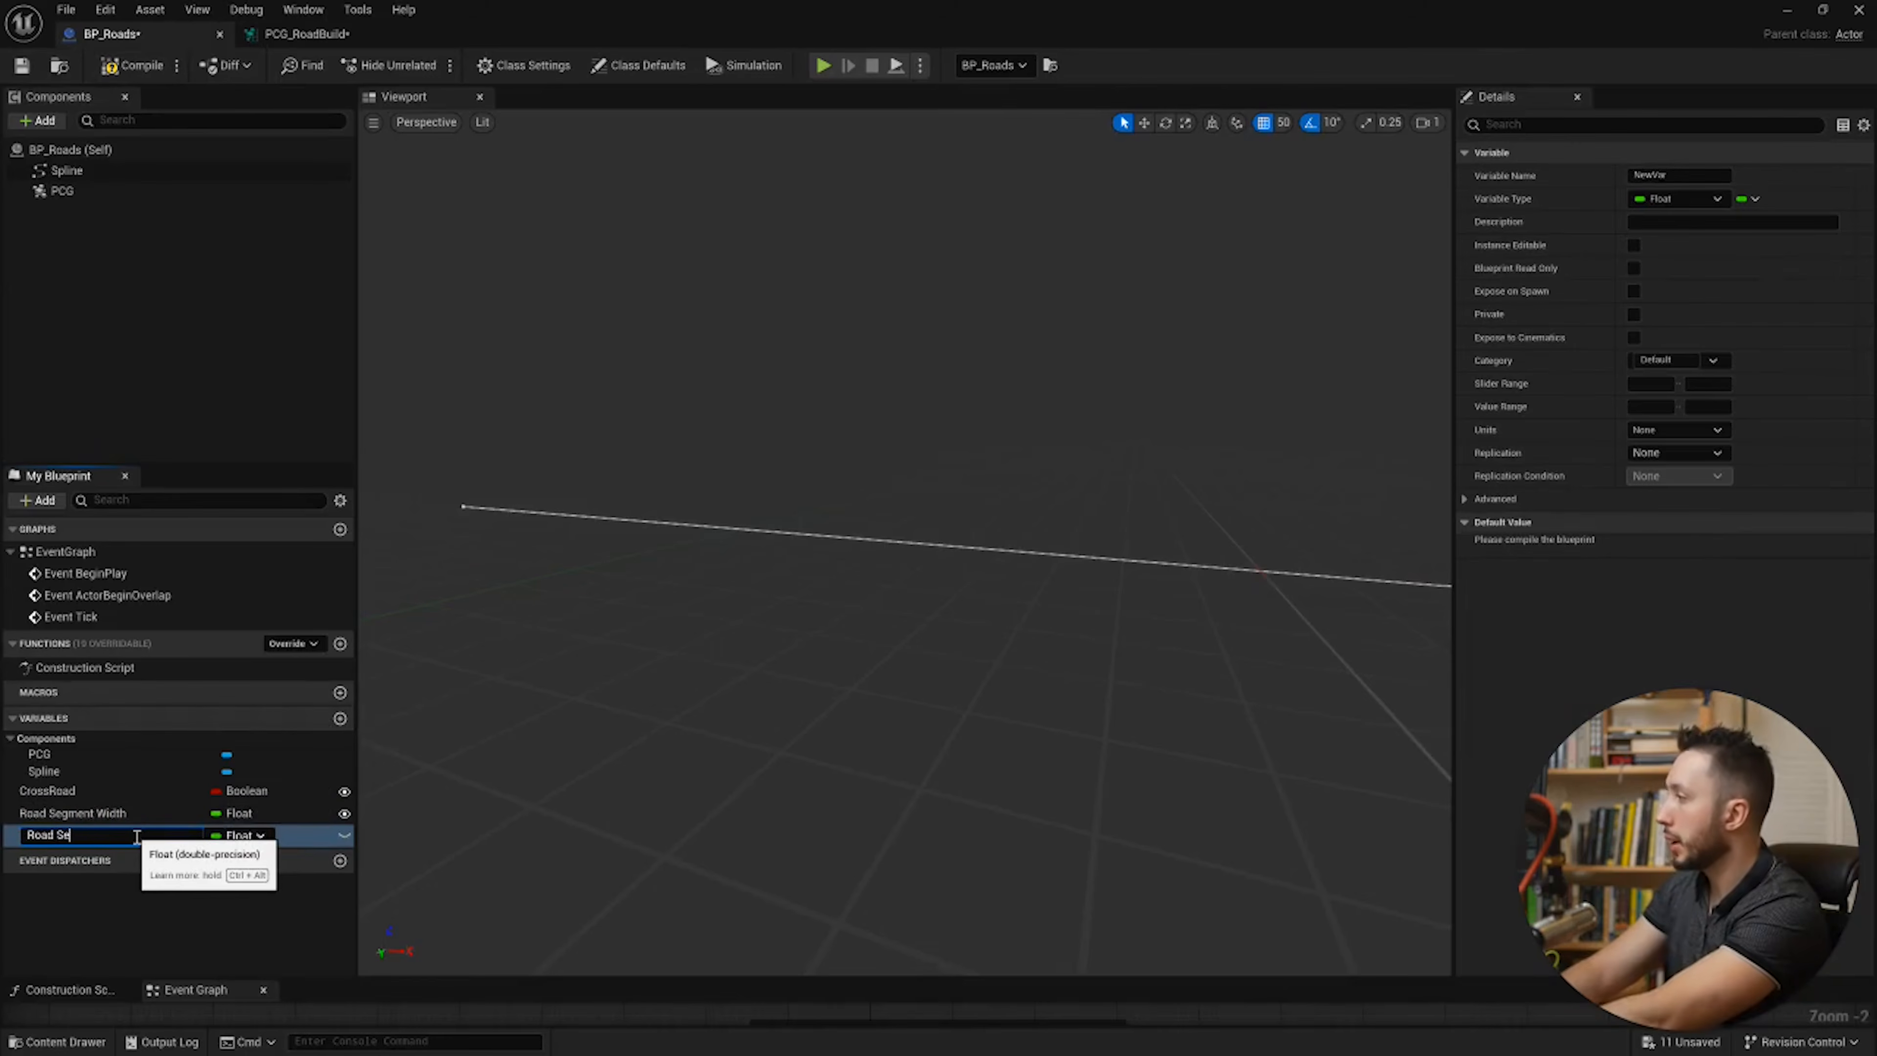
type("gment Lenth")
left_click(344, 835)
left_click(133, 65)
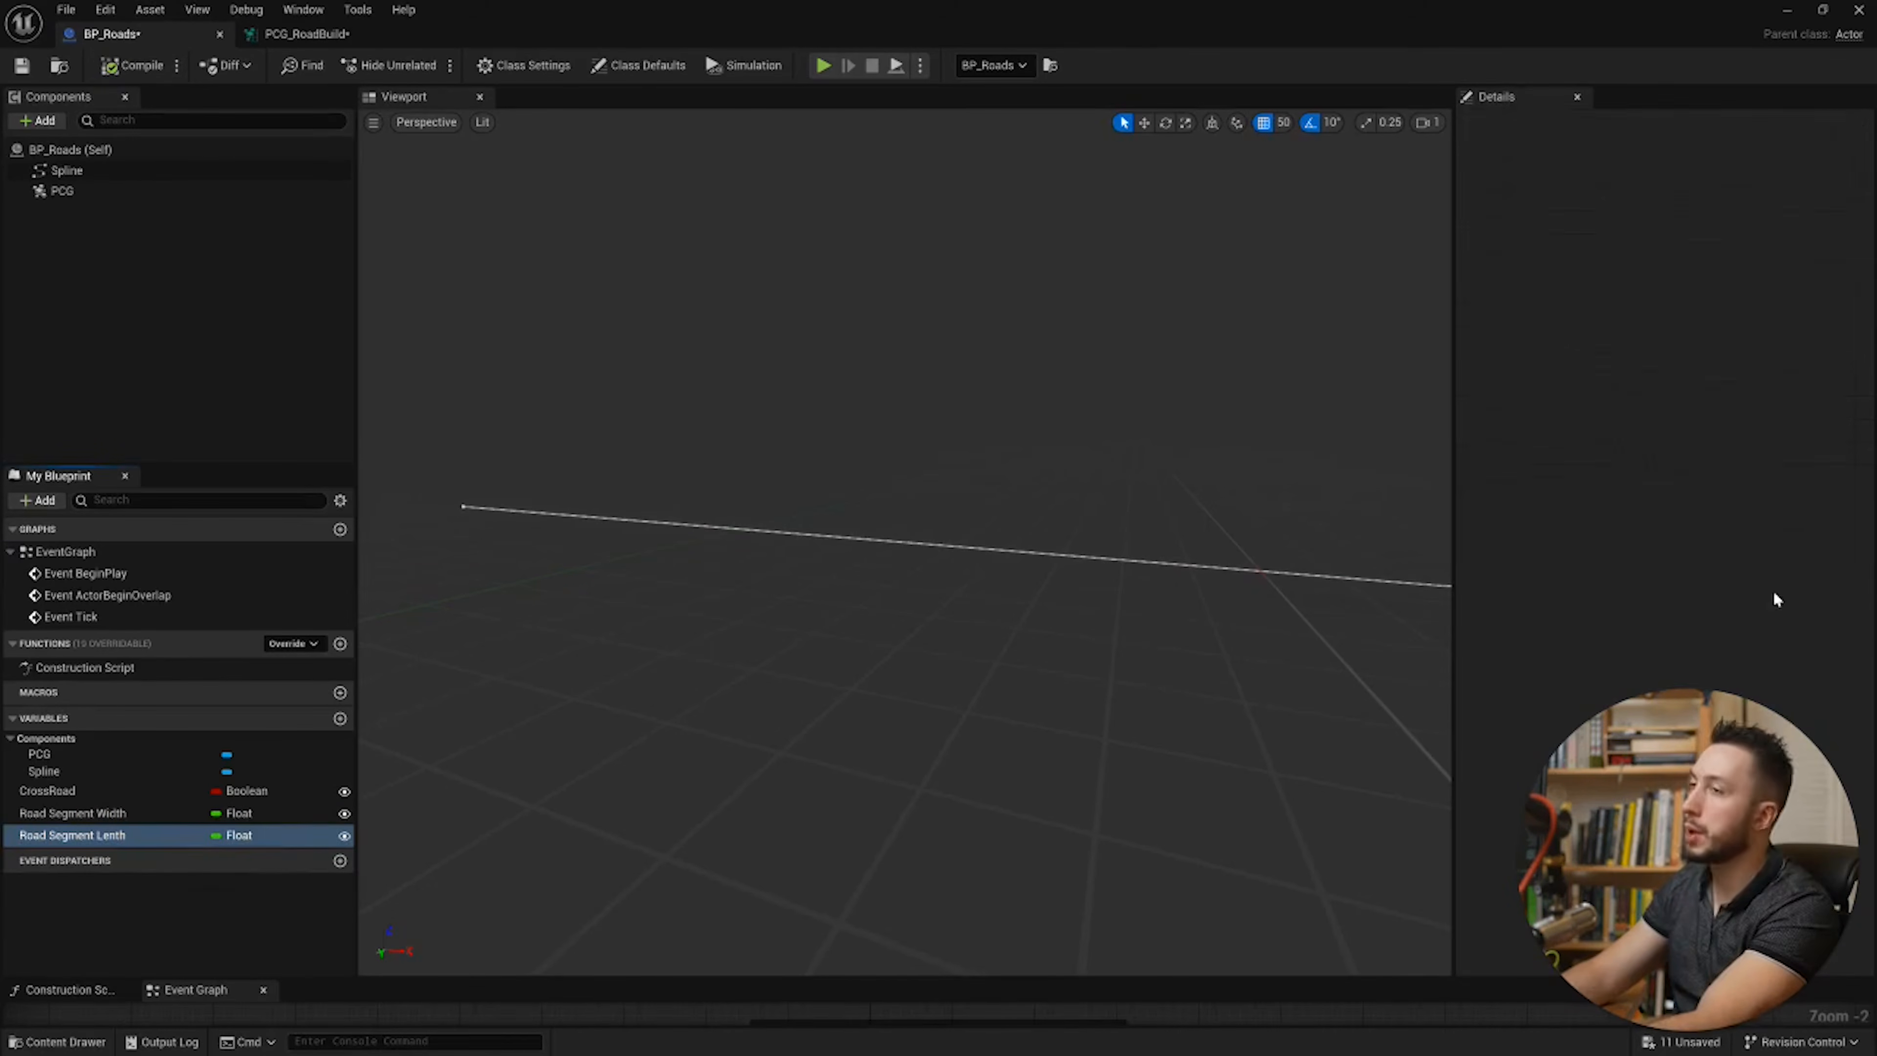
Step: Set the default value of Road Segment Lenth to 800 and compare it with the Spline Sampler's Distance Increment
left_click(1701, 545)
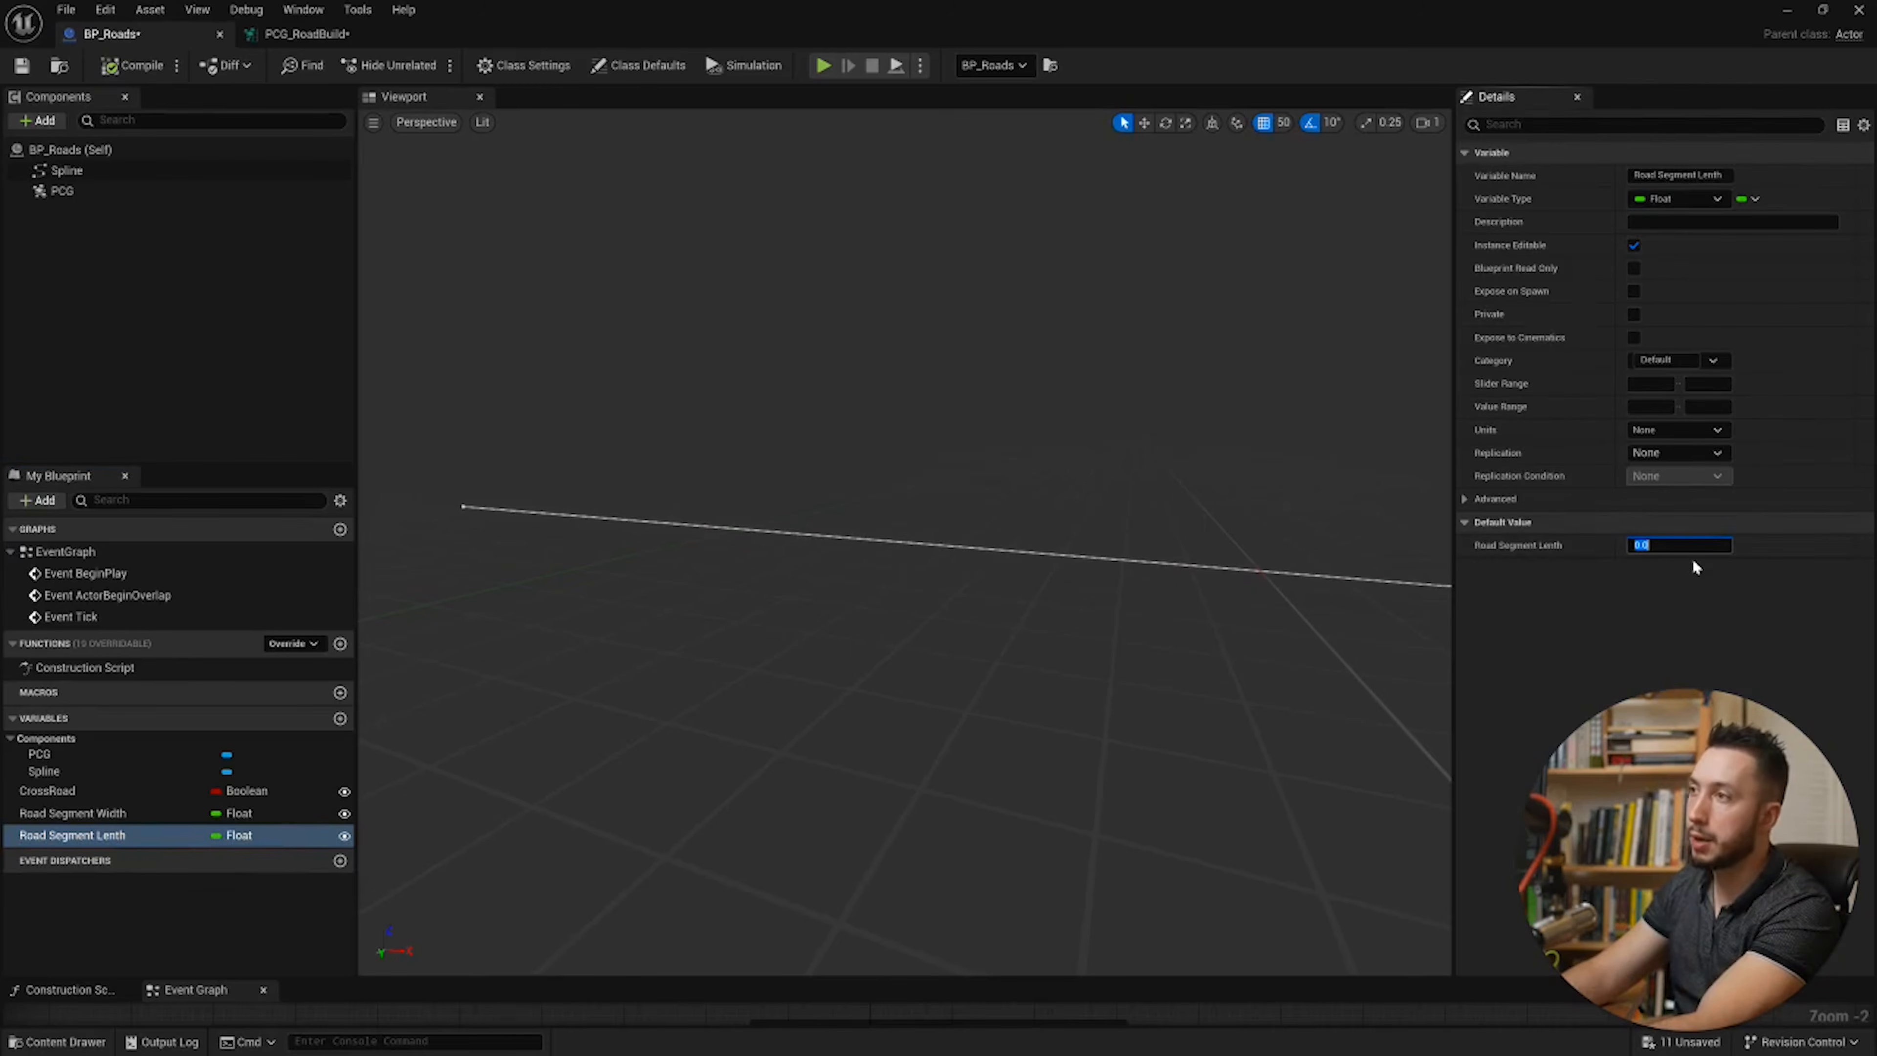
type("8")
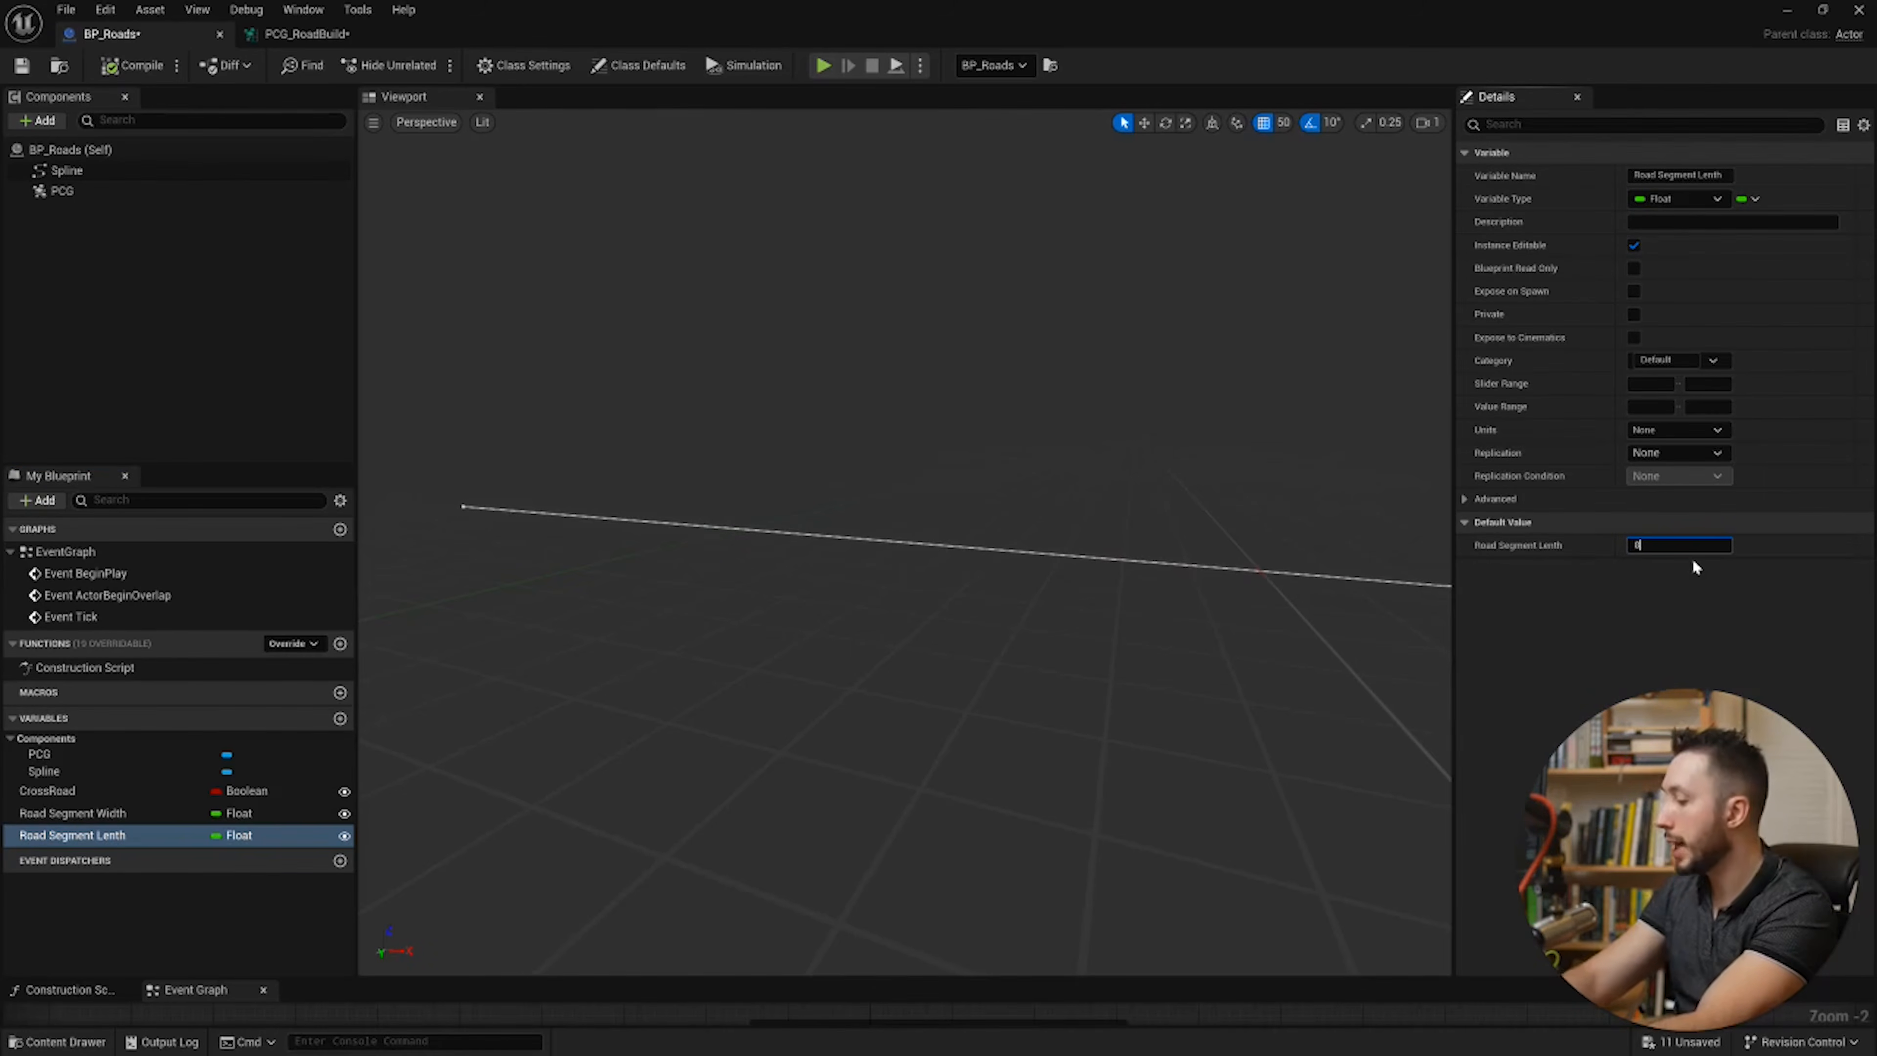
type("00")
key("Return")
left_click(331, 39)
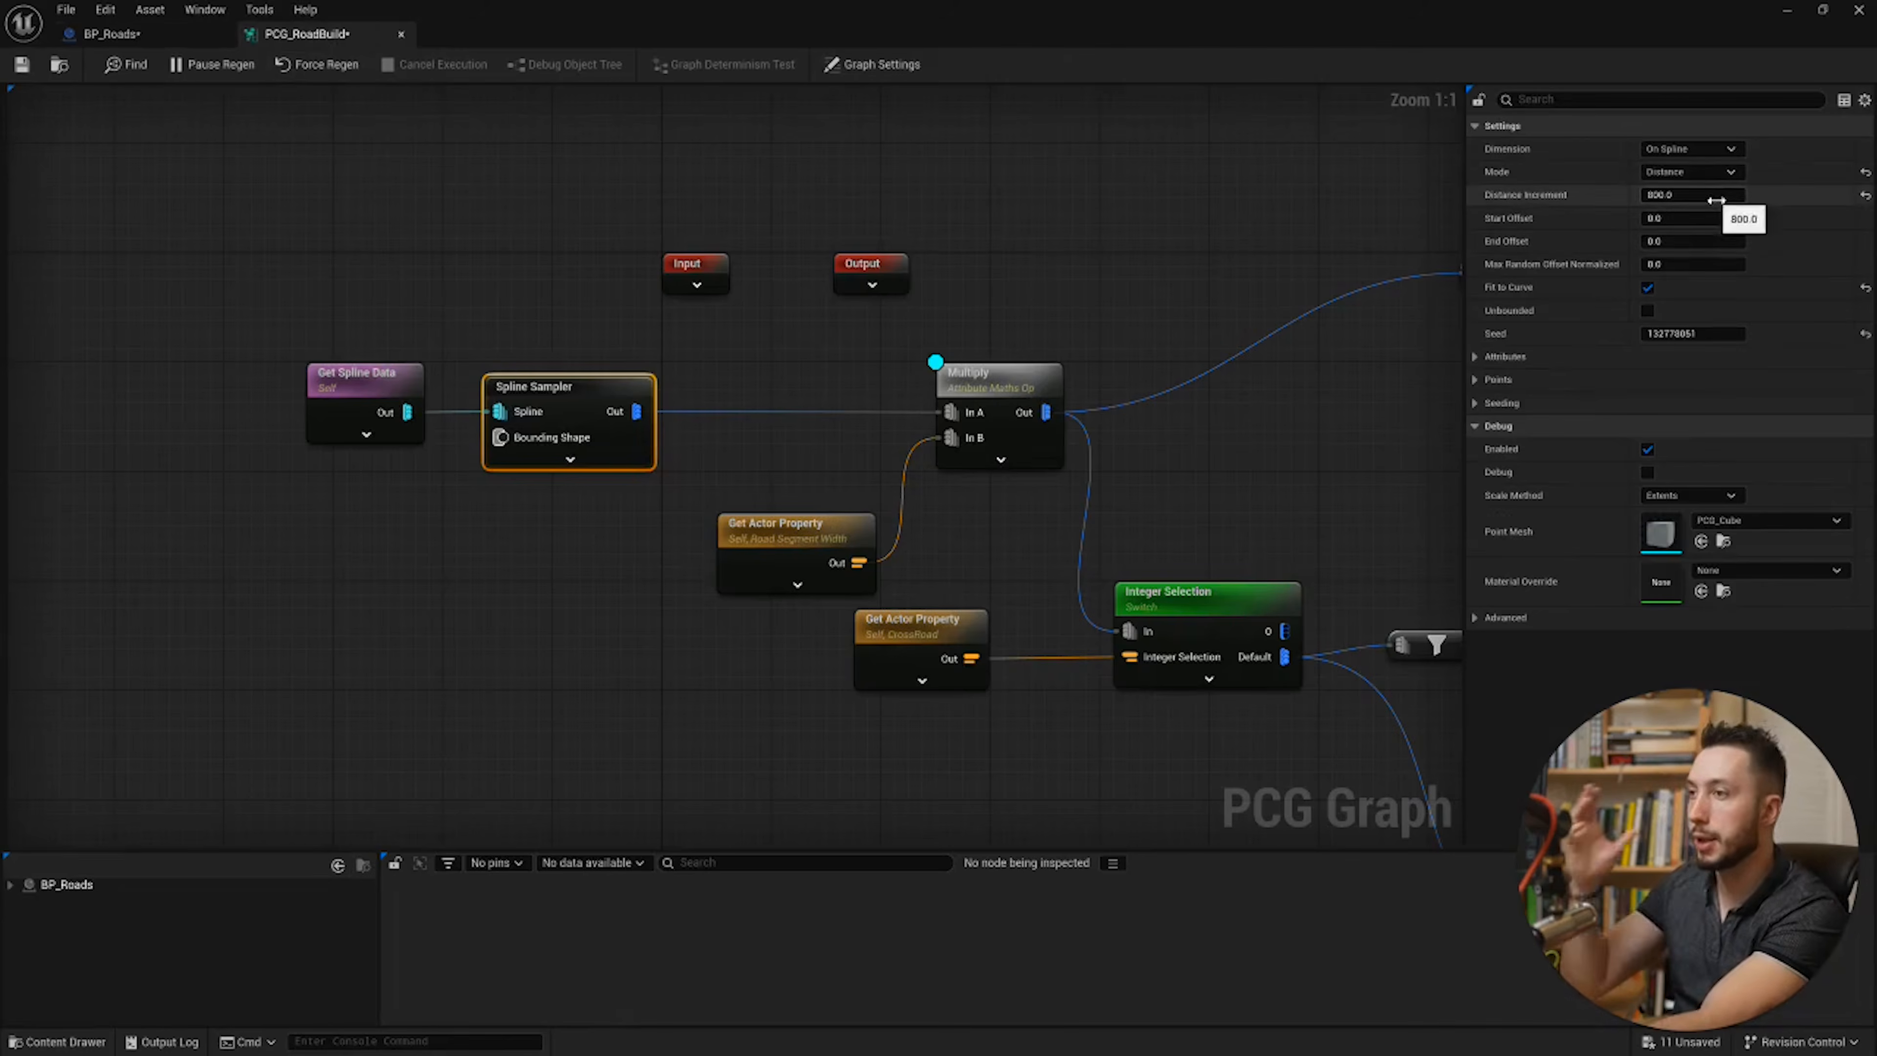
left_click(175, 39)
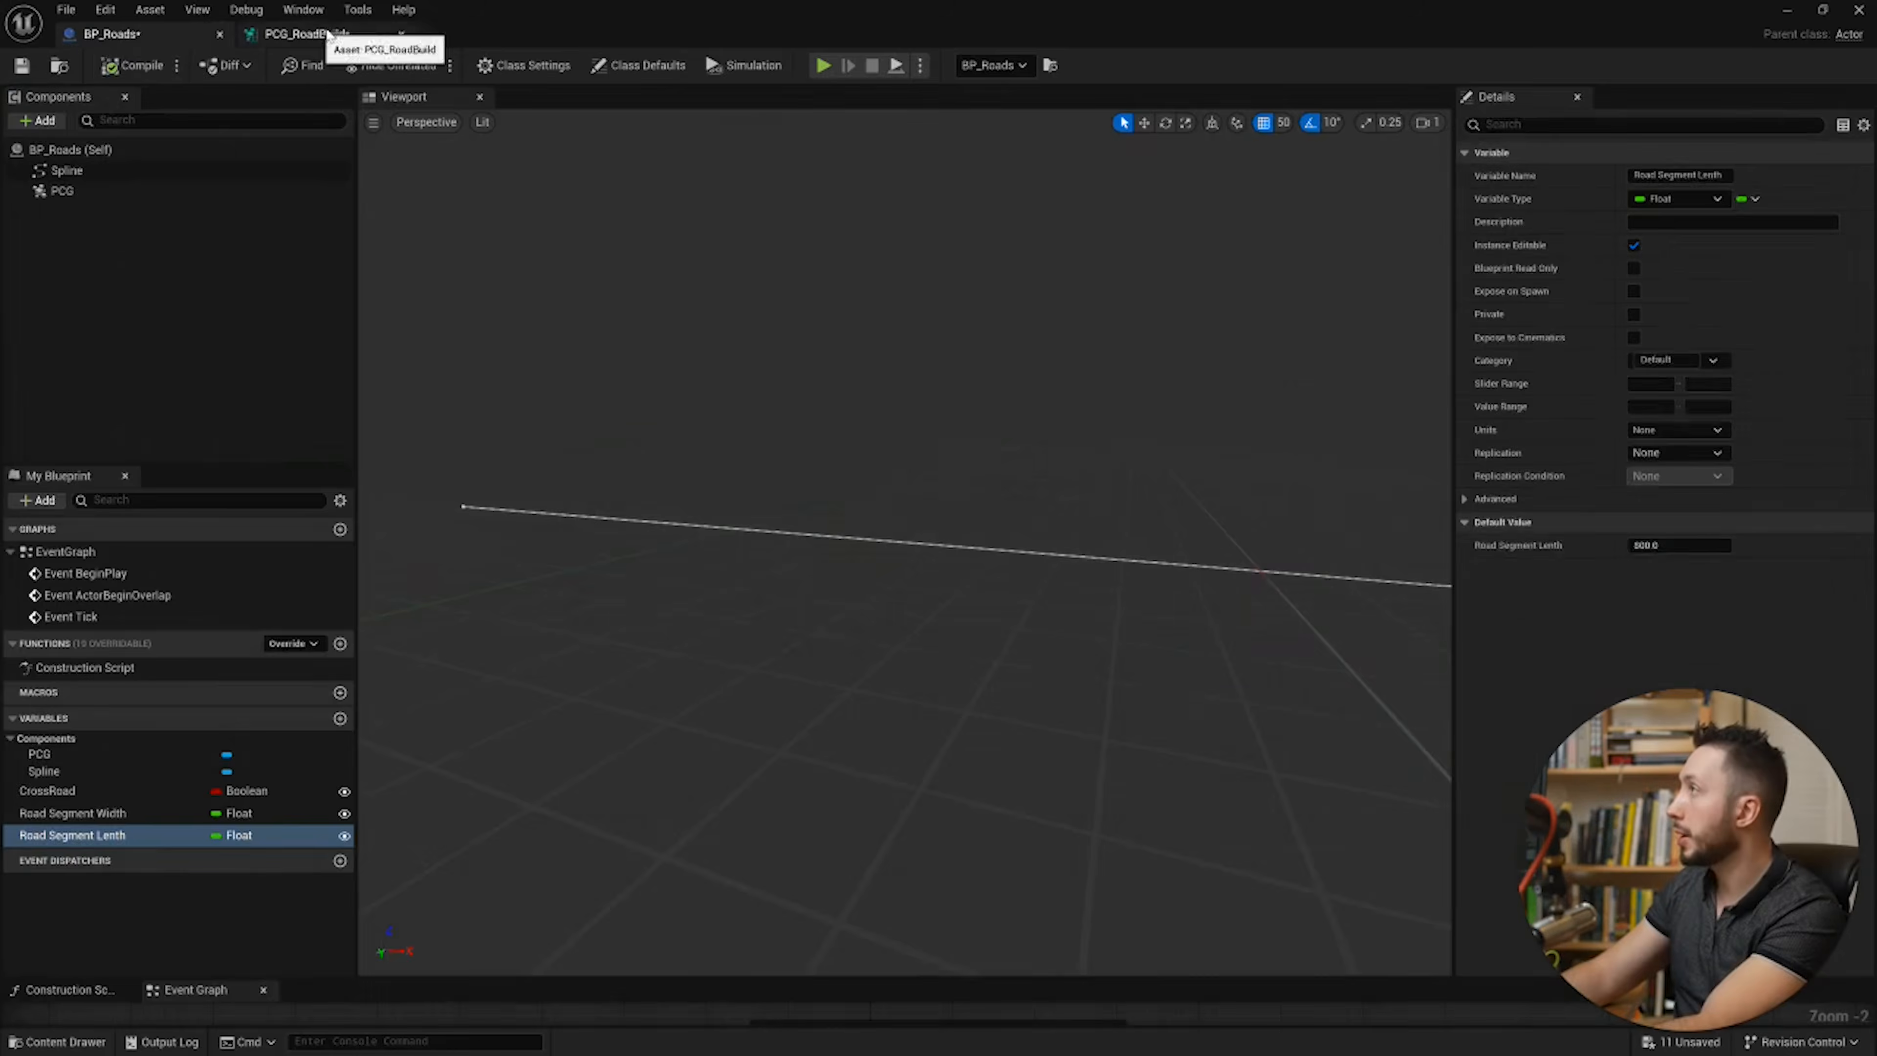
Step: Duplicate the CrossRoad Get Actor Property node in PCG_RoadBuild and place the copy below Get Spline Data
left_click(306, 34)
left_click(920, 630)
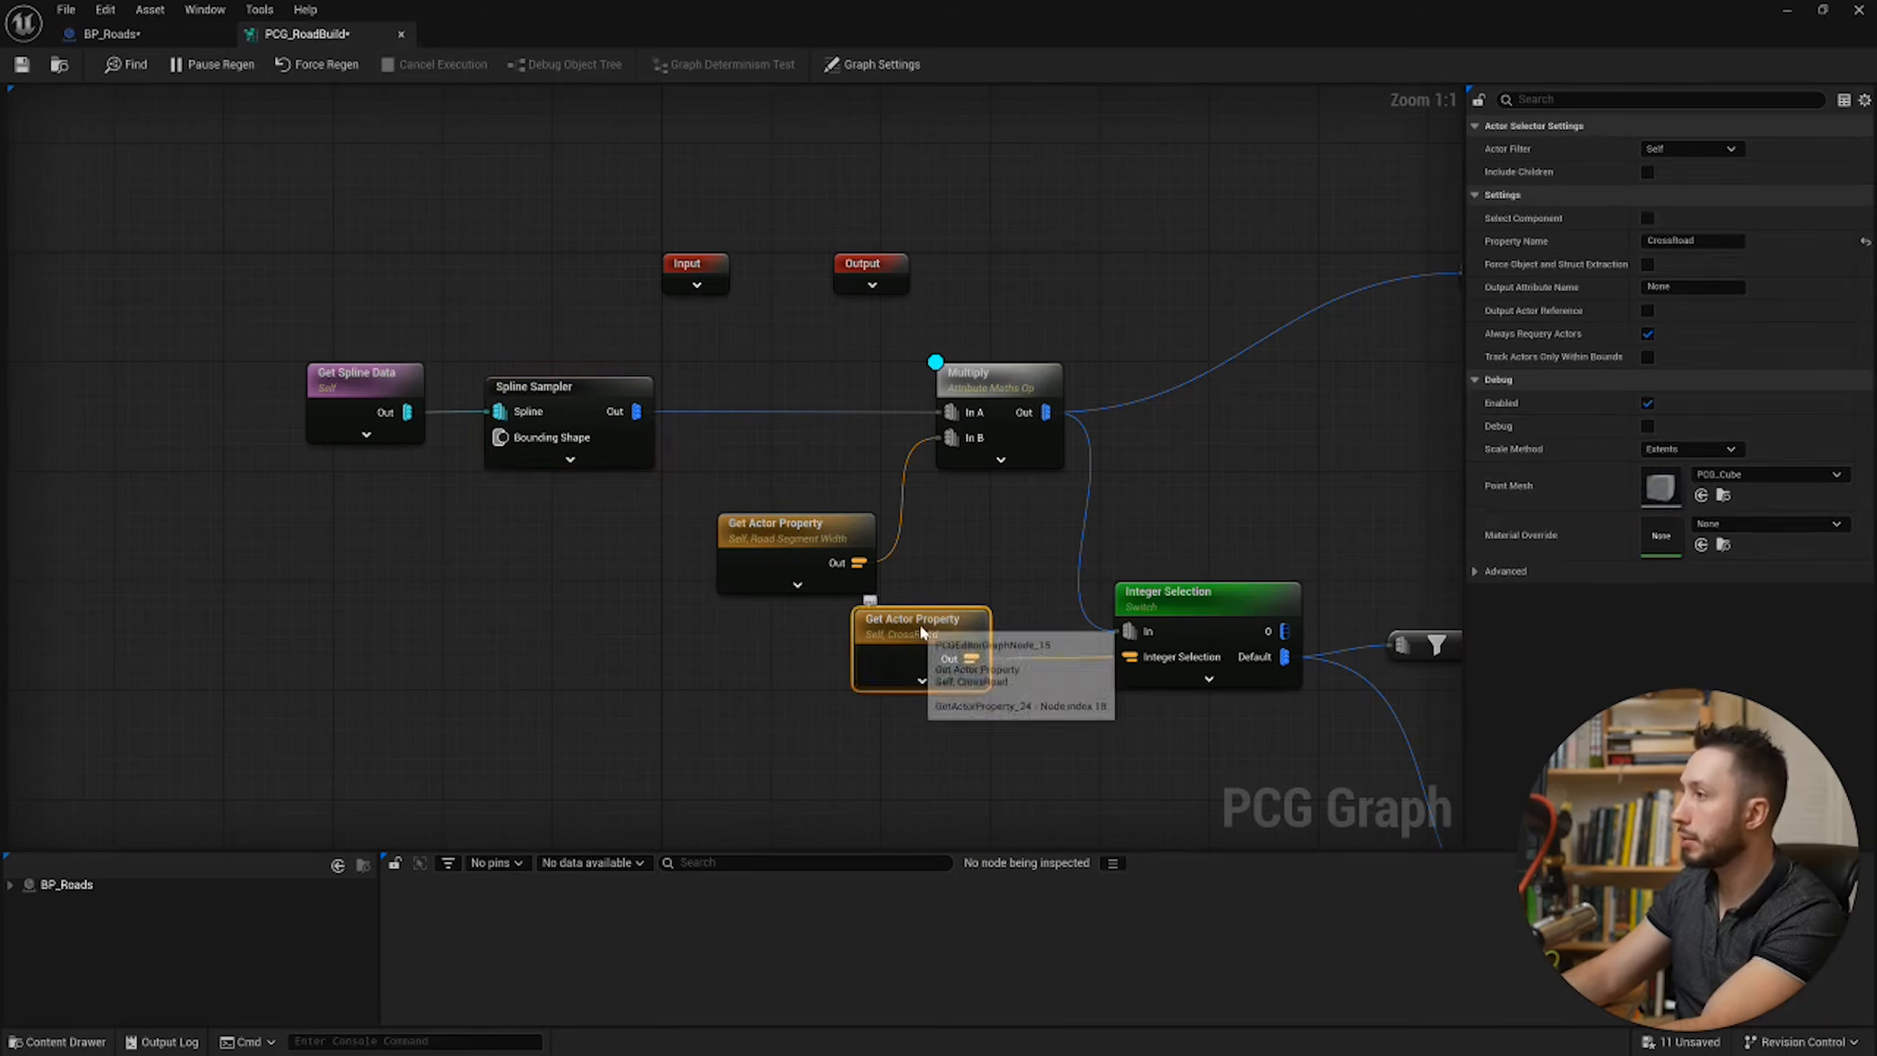
key("ctrl+c")
key("ctrl+v")
left_click_drag(473, 592, 405, 551)
Step: Set the copied node's property name to Road Segment Lenth and move it away from the Spline Sampler
left_click(1674, 240)
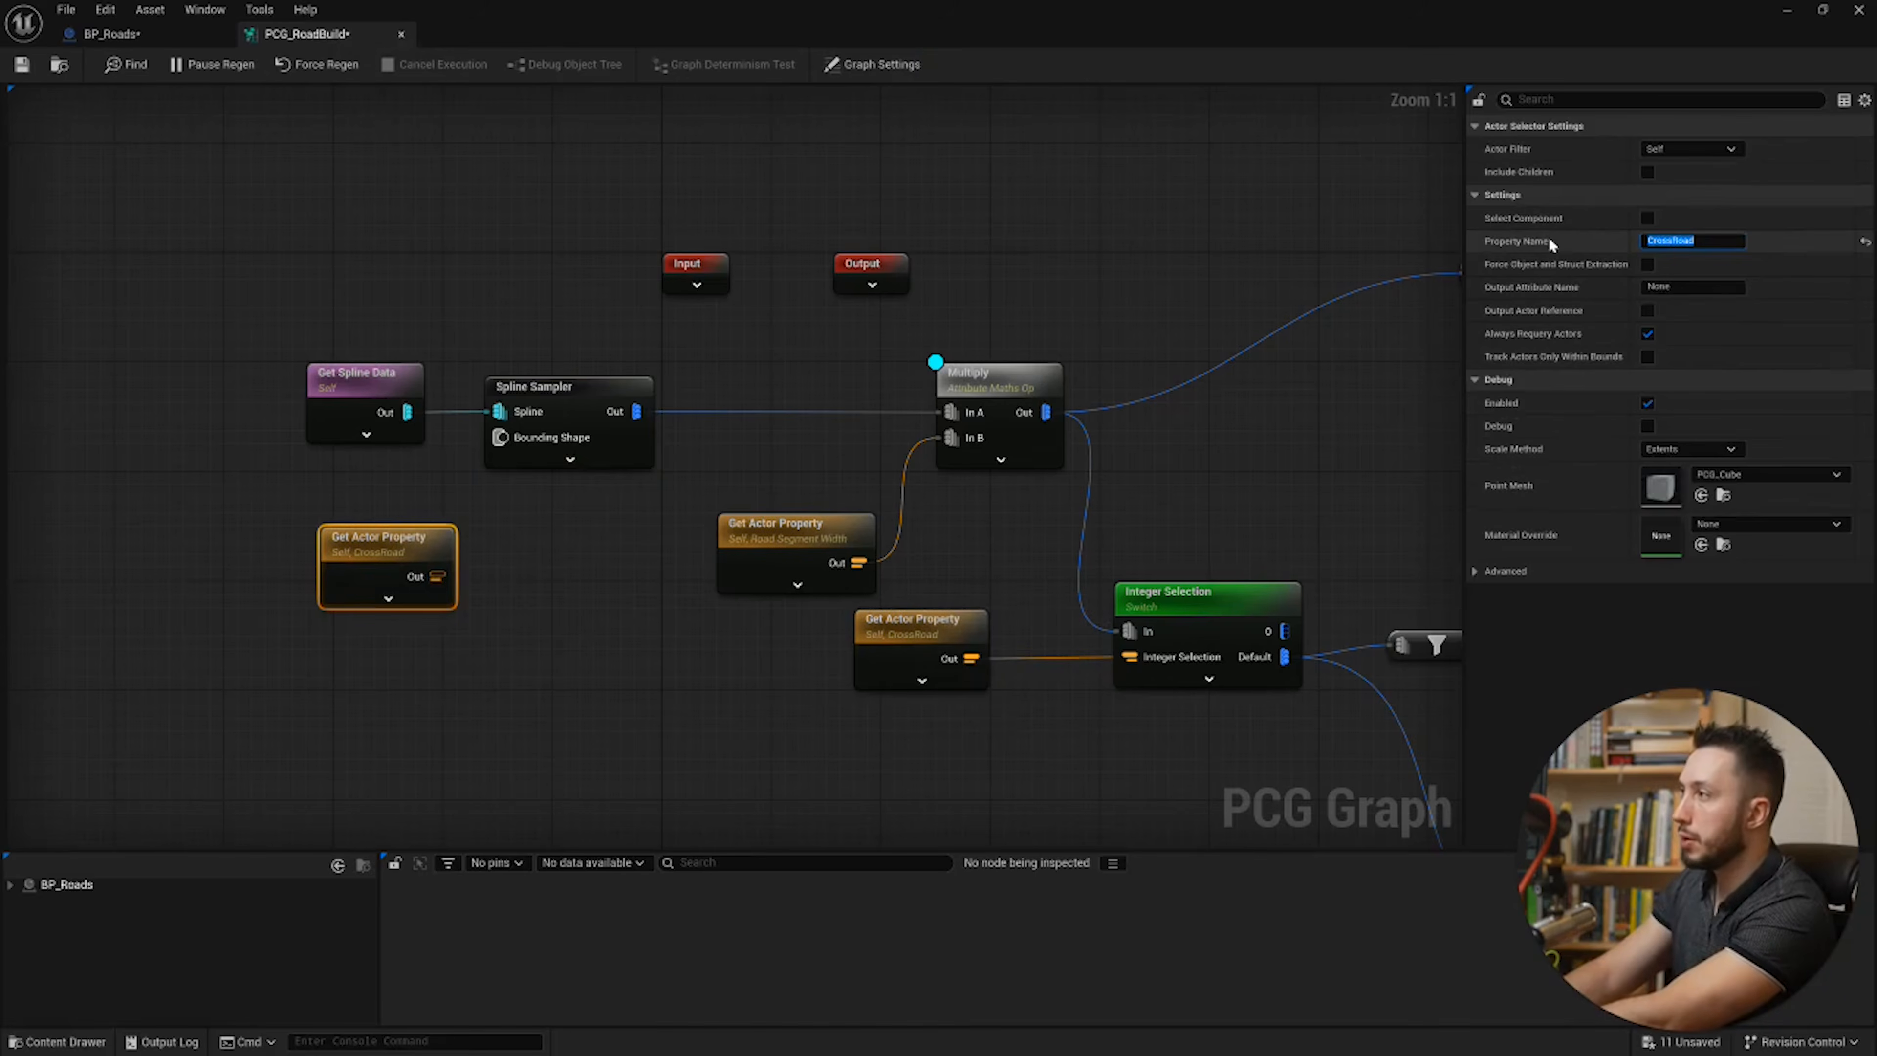
type("Road Seg")
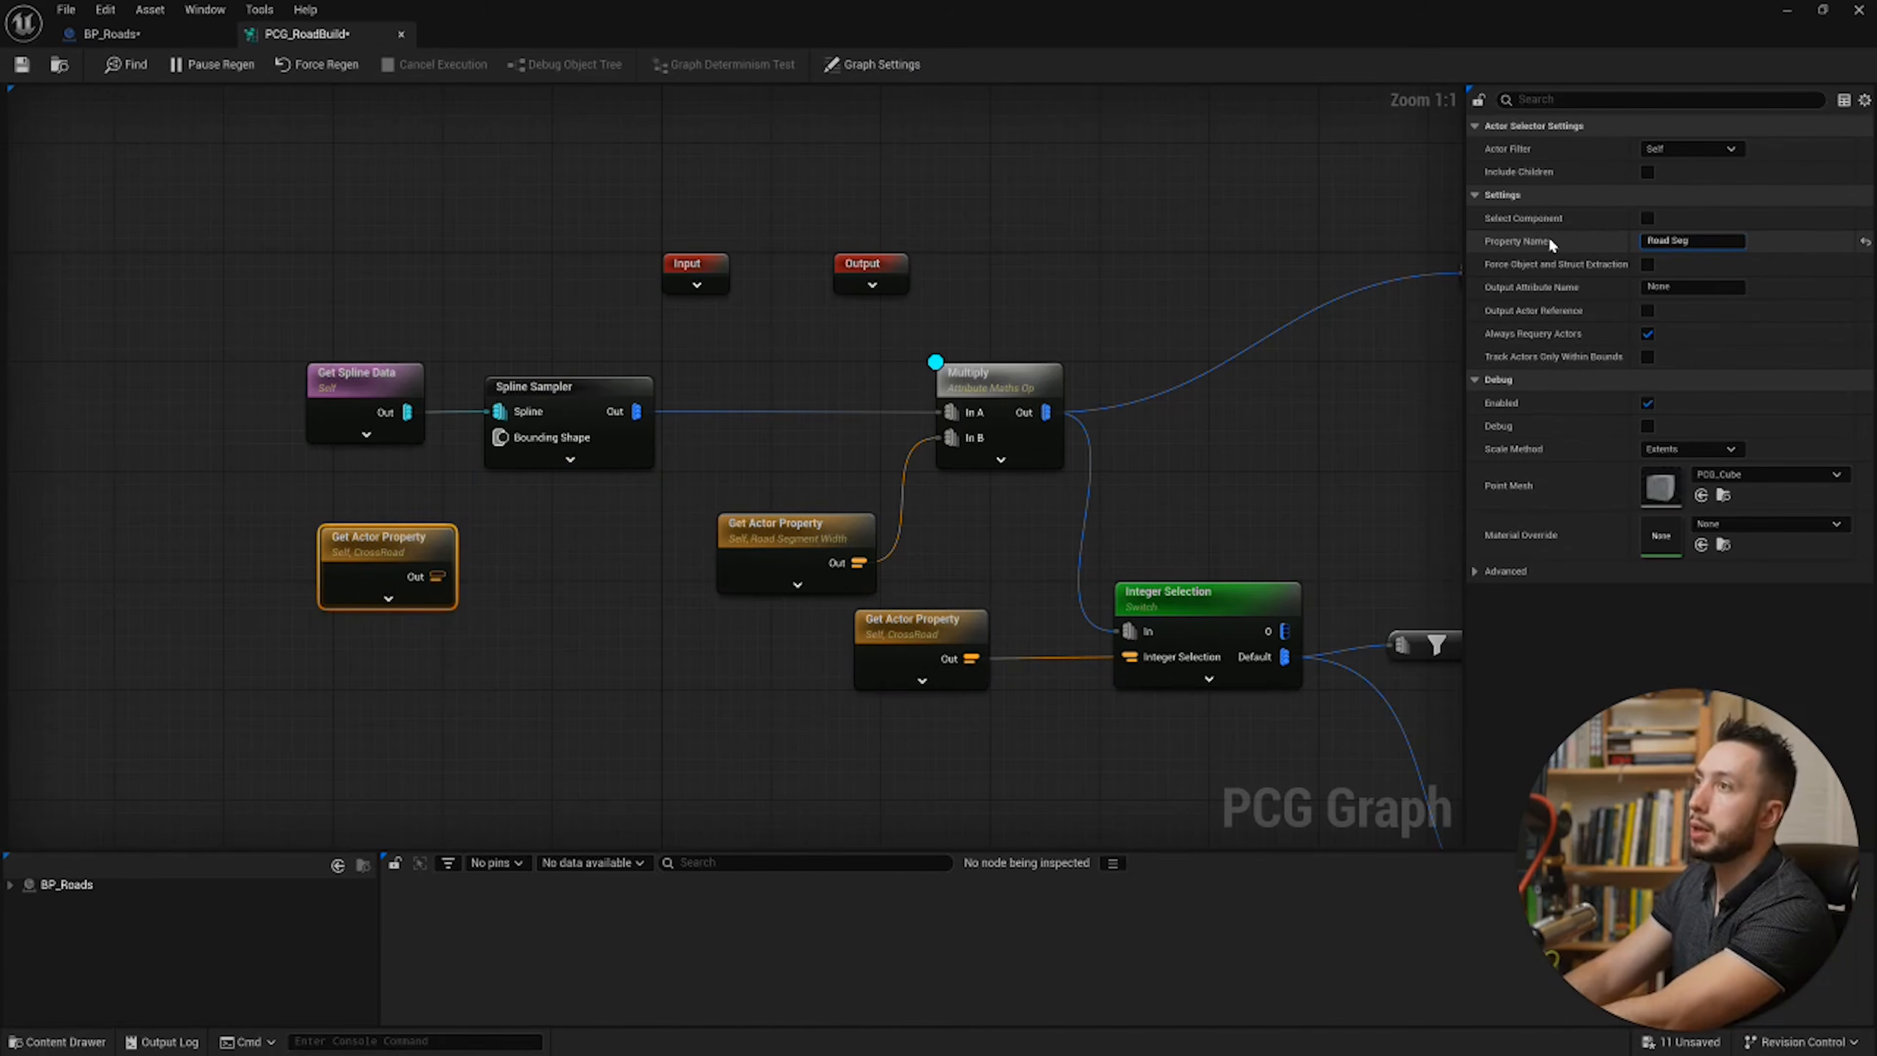
type("ment Lenth")
key("Return")
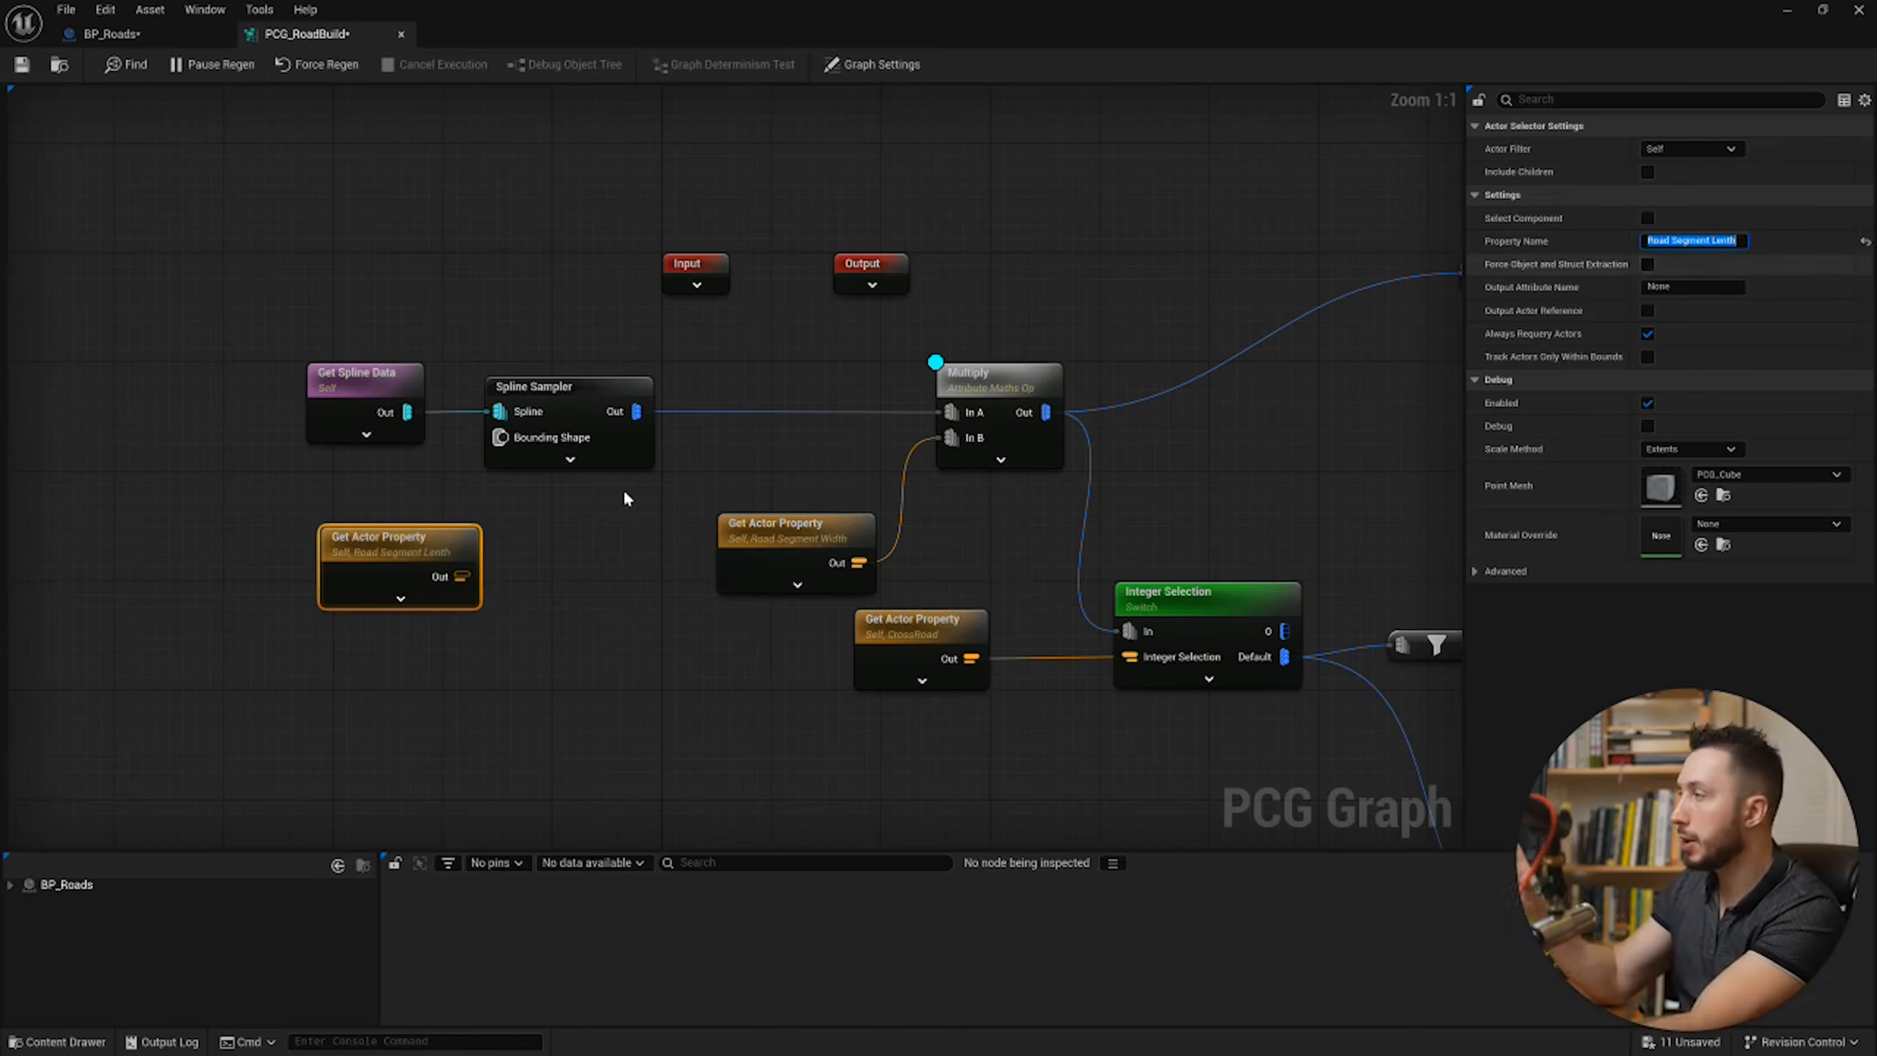
left_click_drag(443, 573, 334, 544)
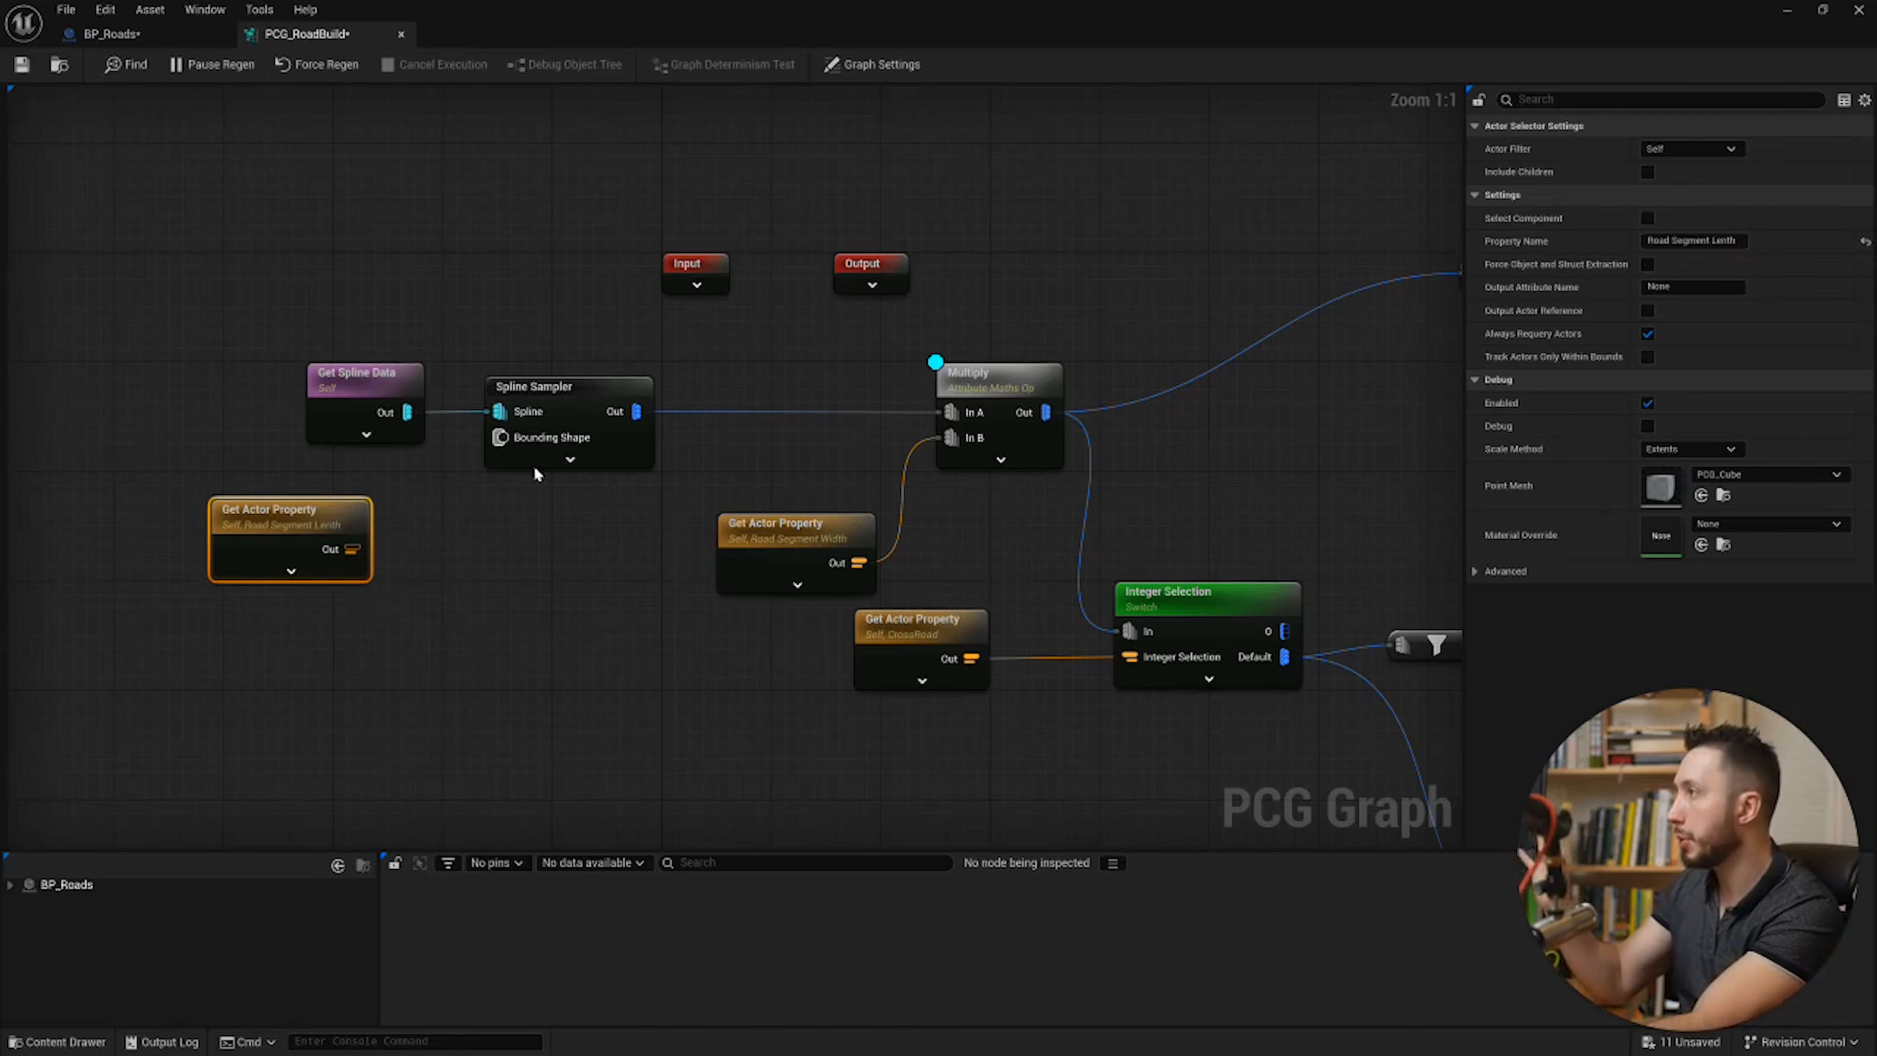
Step: Expand the Spline Sampler's hidden inputs and connect the Road Segment Lenth property to its Distance Increment
left_click(570, 458)
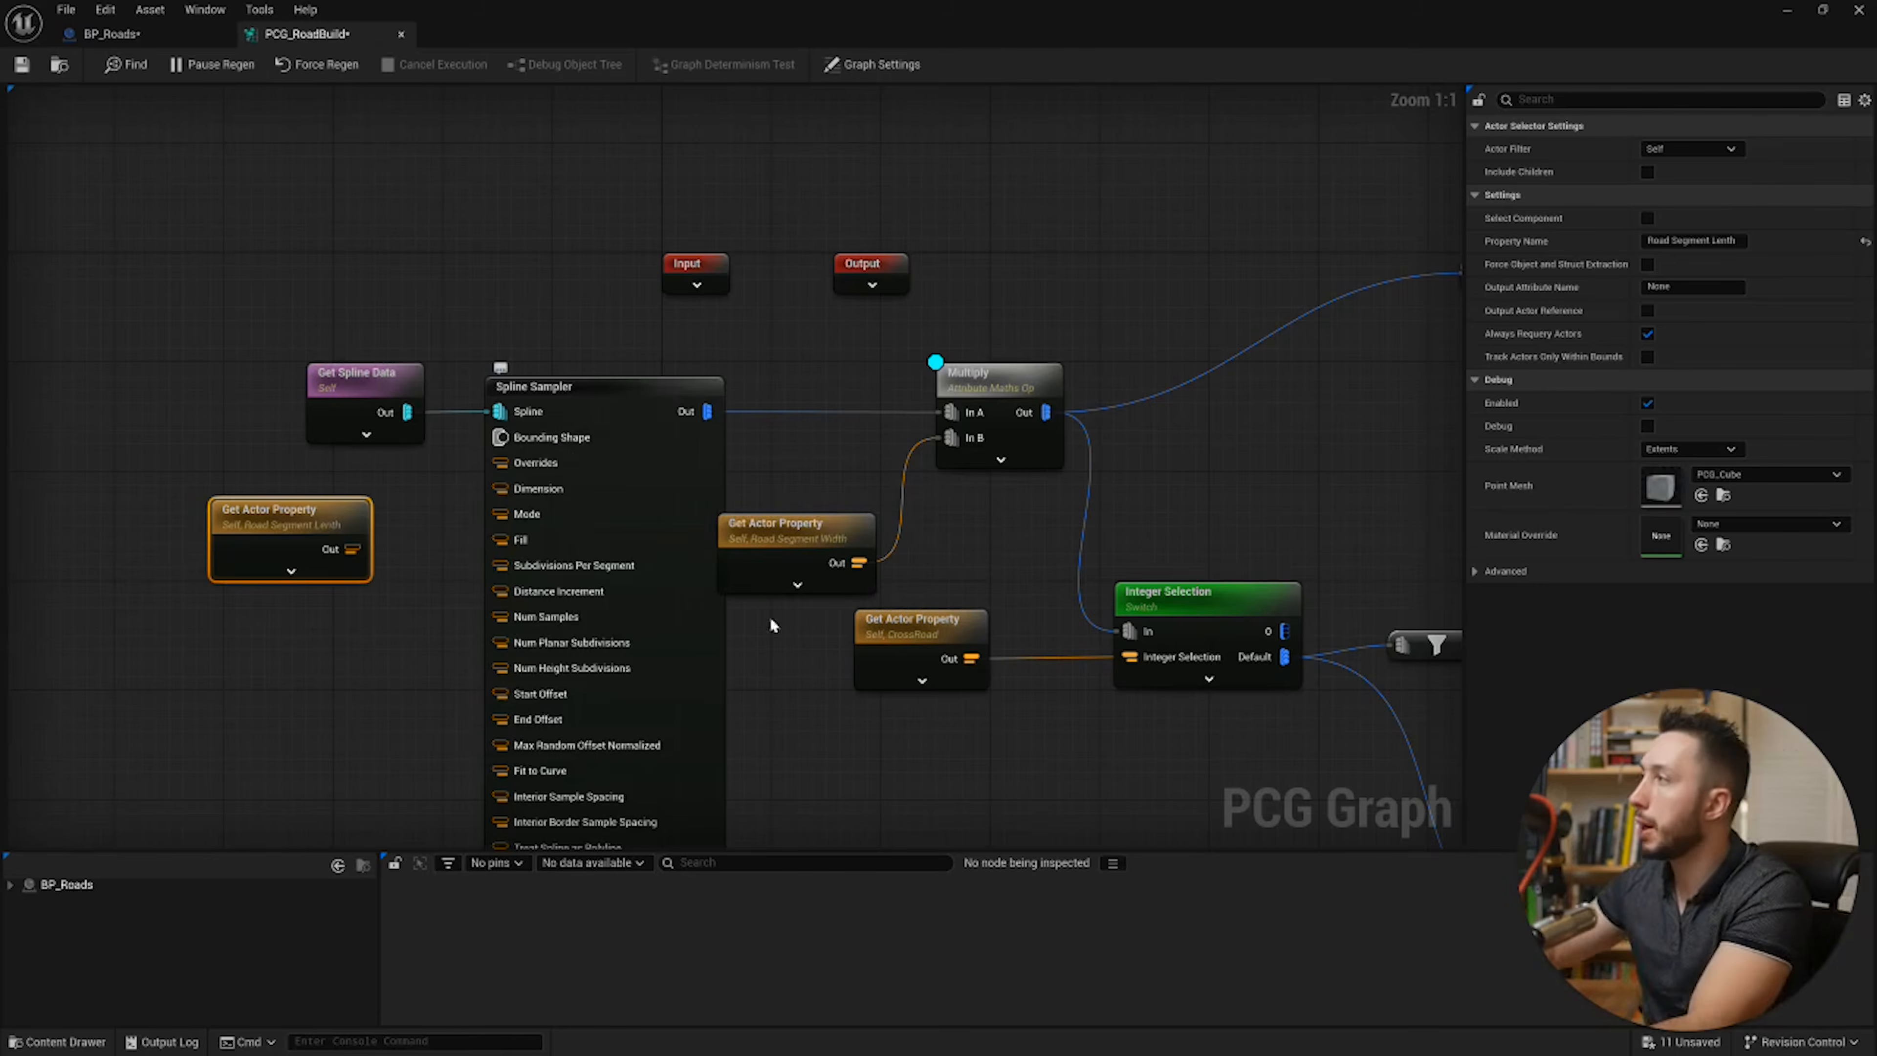
right_click_drag(802, 677, 883, 538)
mouse_move(644, 460)
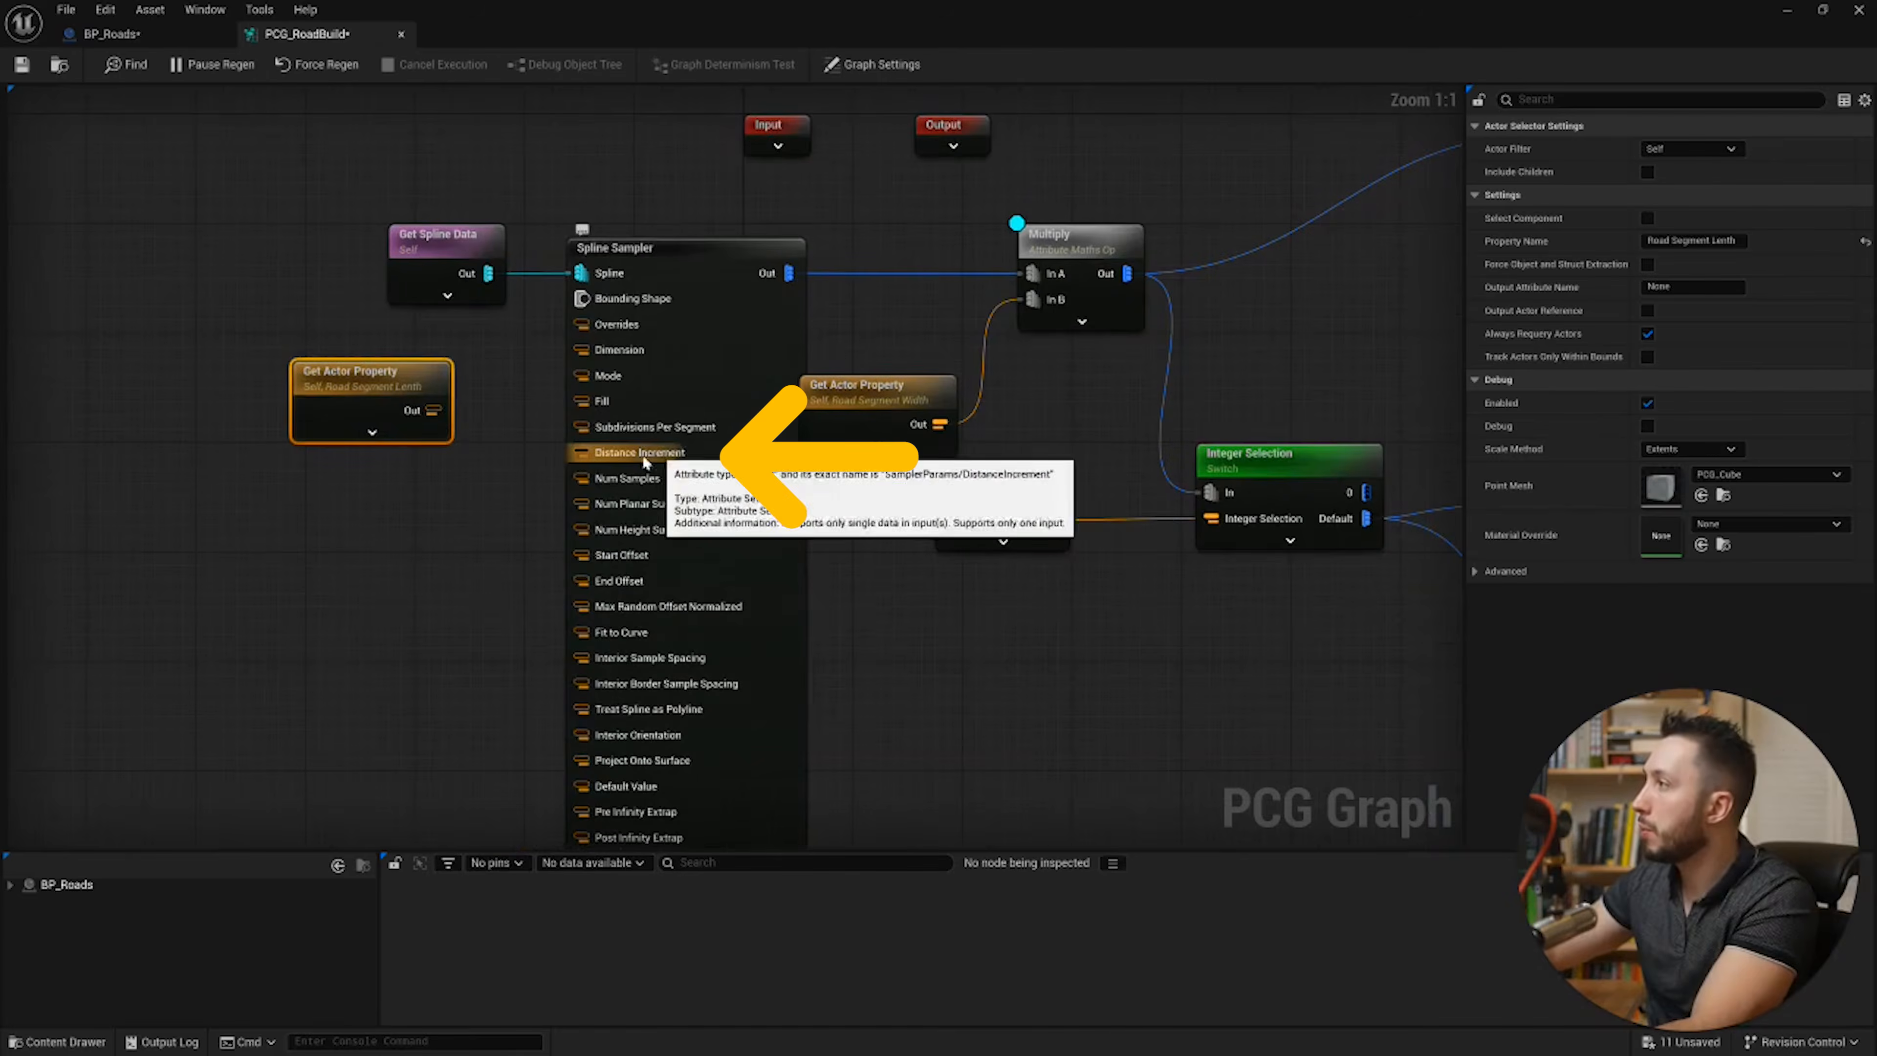
left_click(754, 379)
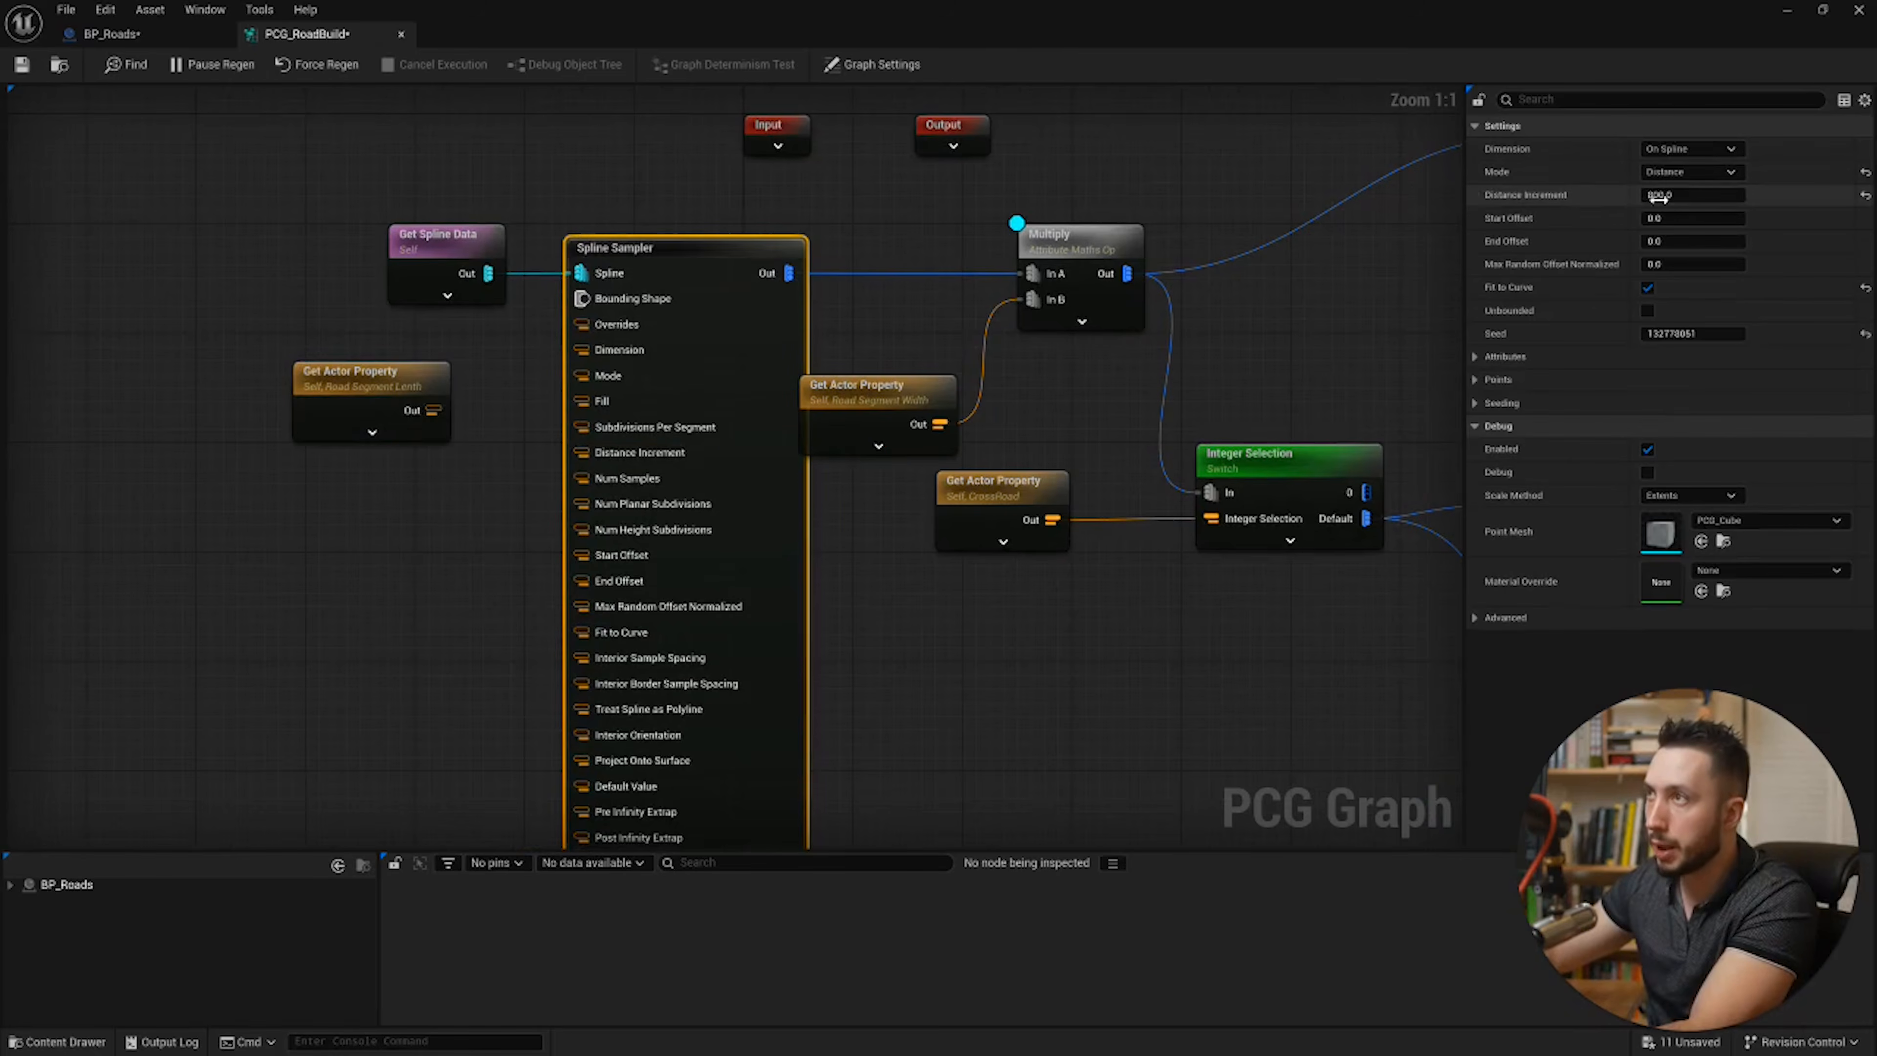
mouse_move(582, 451)
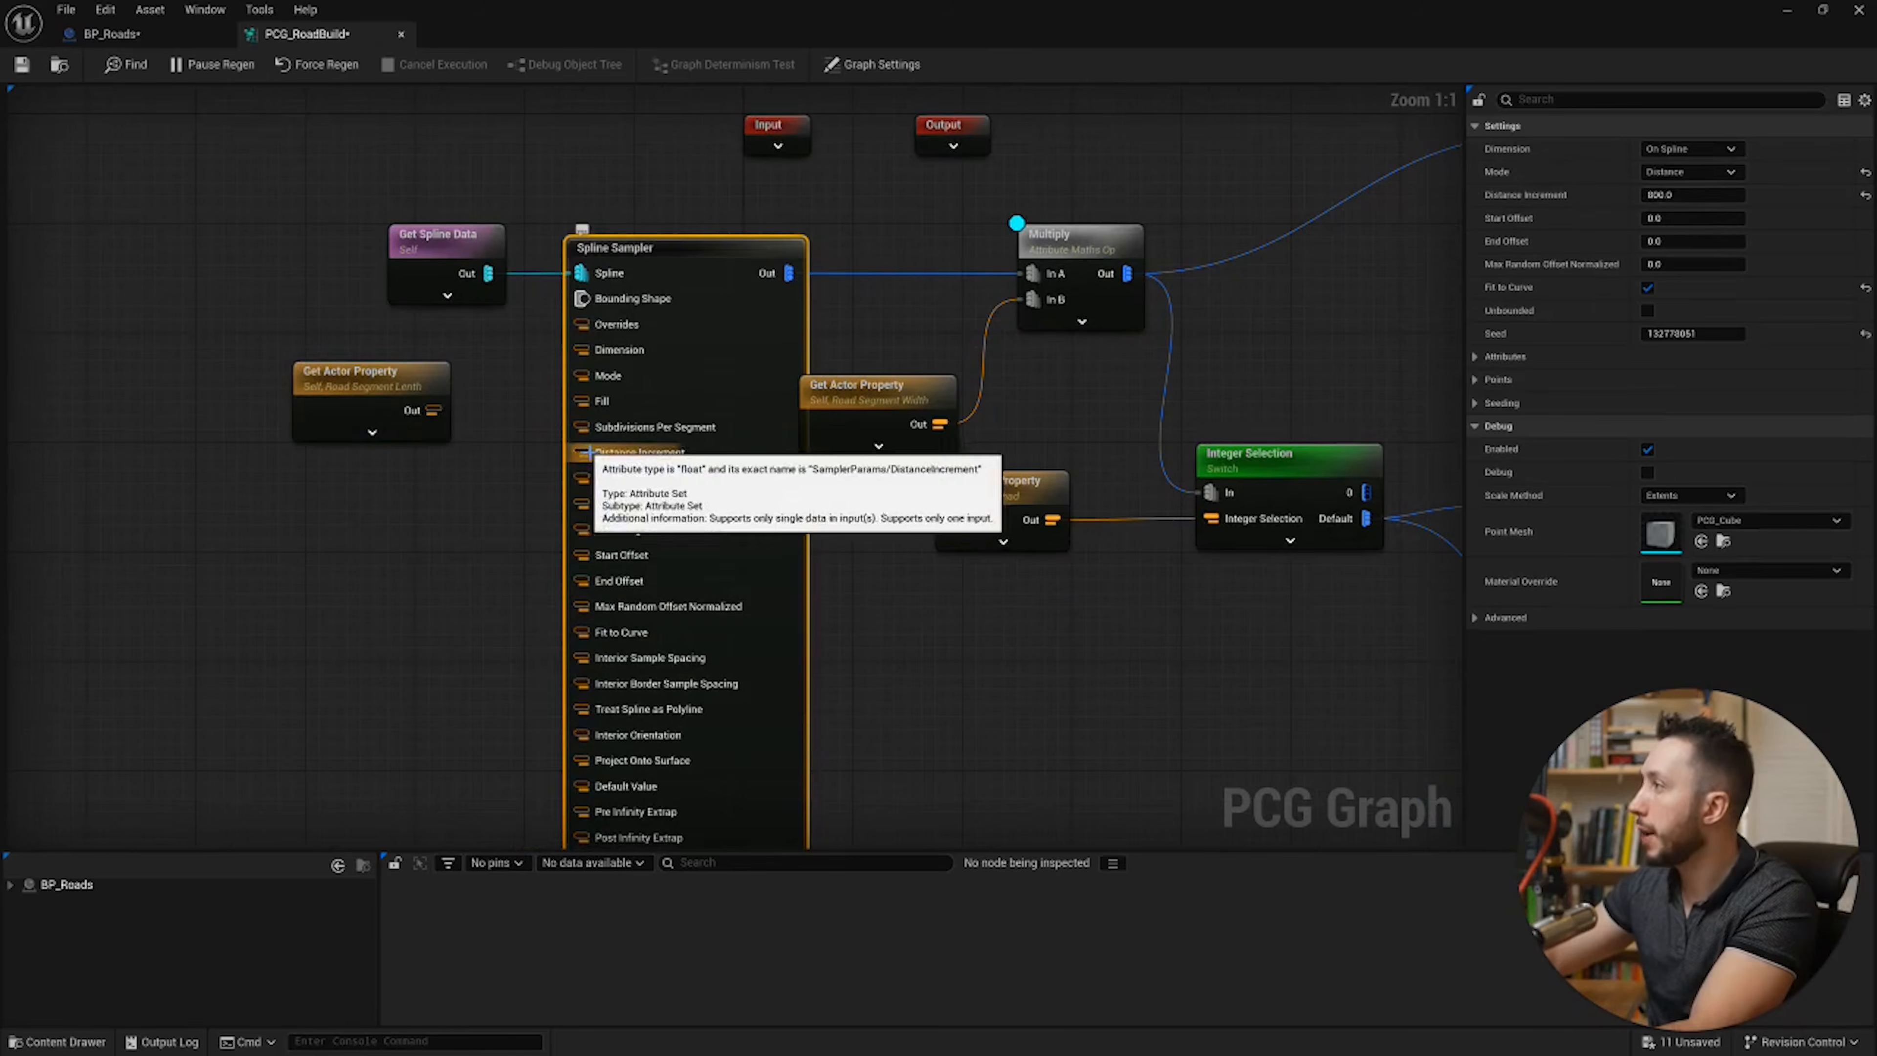
left_click_drag(582, 452, 433, 410)
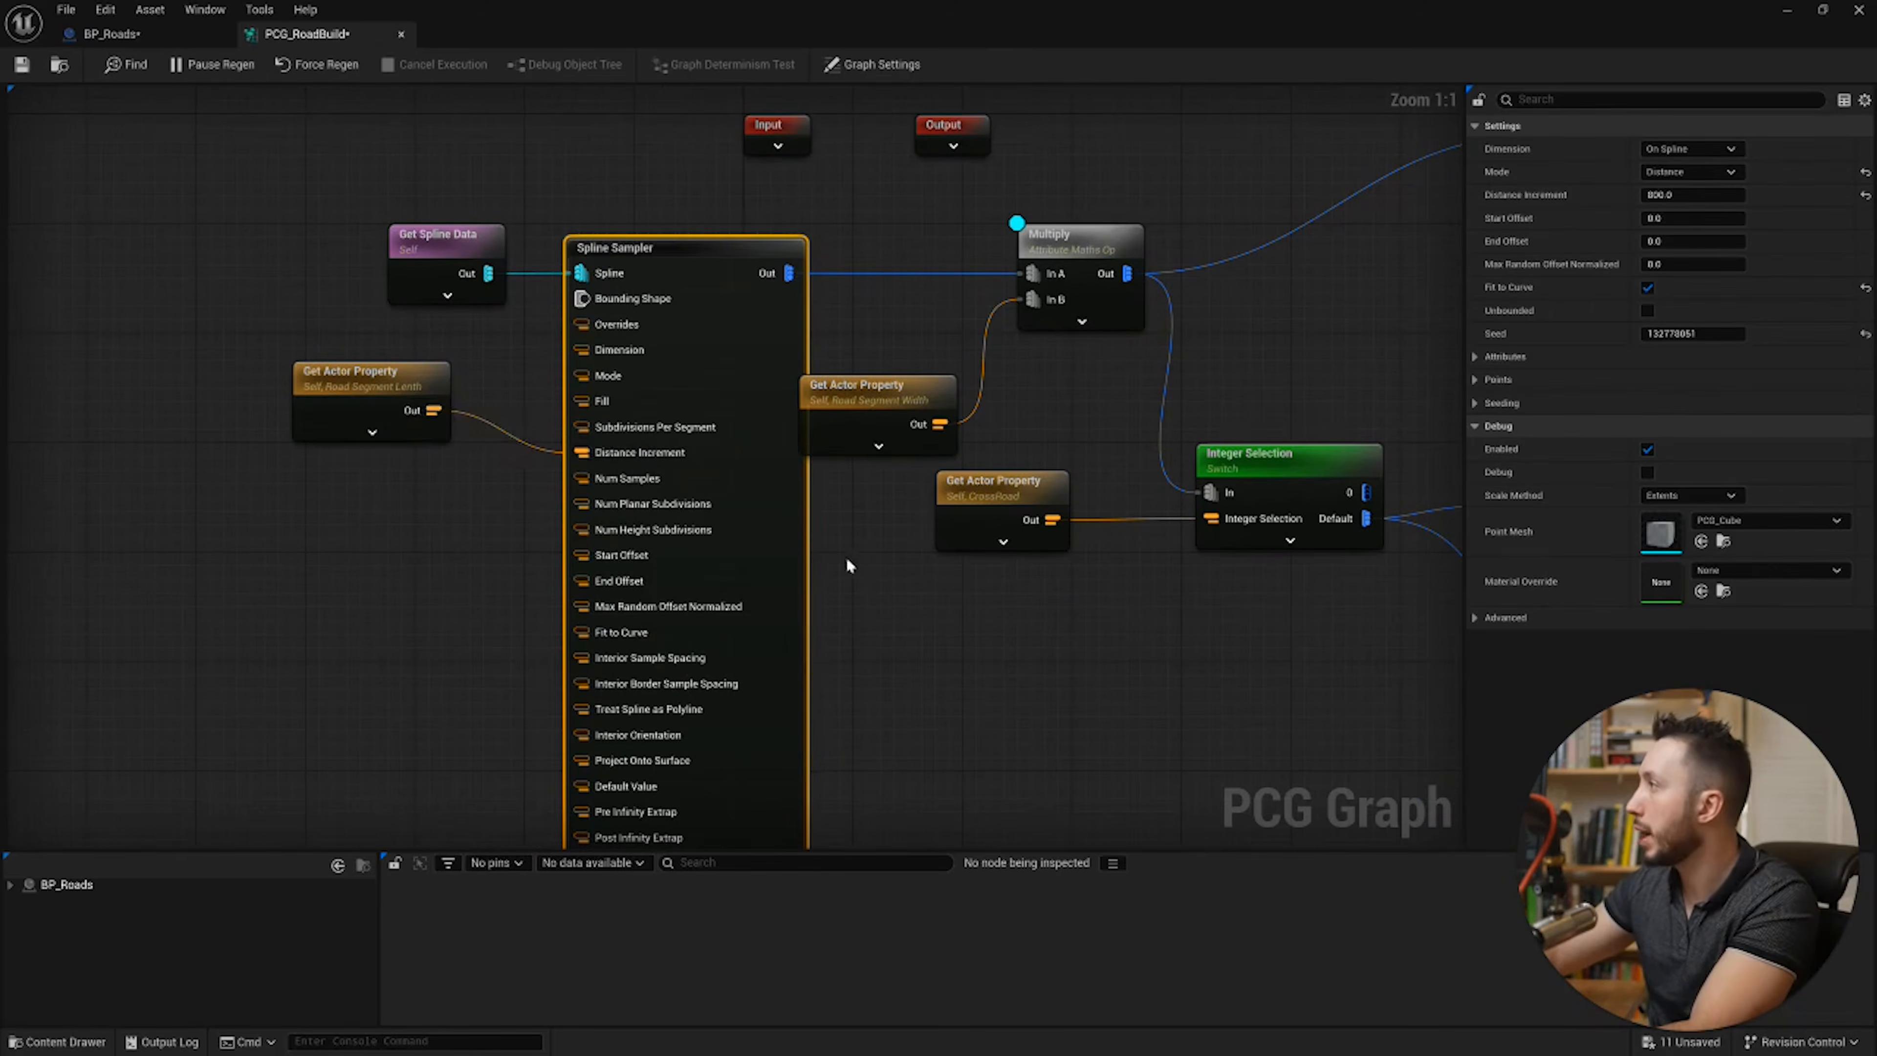
Step: Collapse the Spline Sampler's unused inputs and save the PCG_RoadBuild graph
right_click_drag(831, 612, 849, 483)
right_click_drag(800, 607, 769, 431)
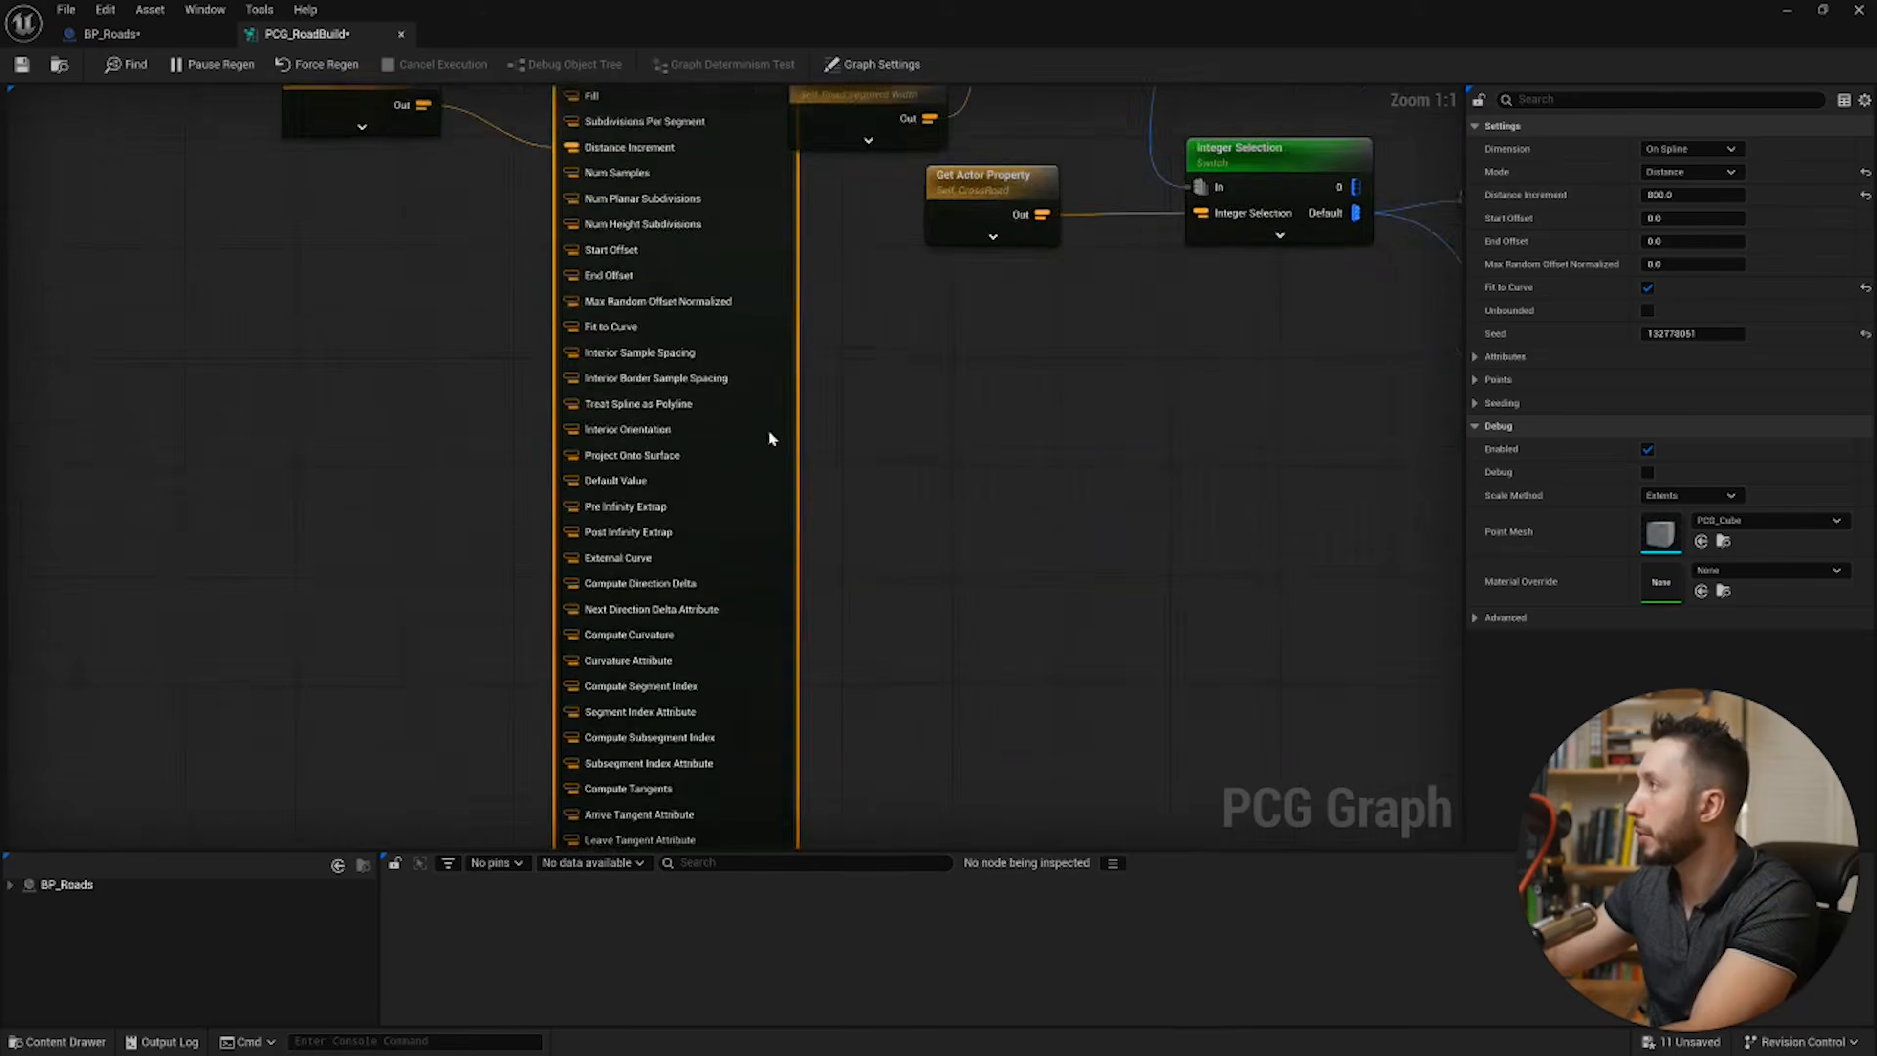
scroll(769, 436, "down", 1)
right_click_drag(762, 524, 763, 323)
right_click_drag(701, 825, 716, 603)
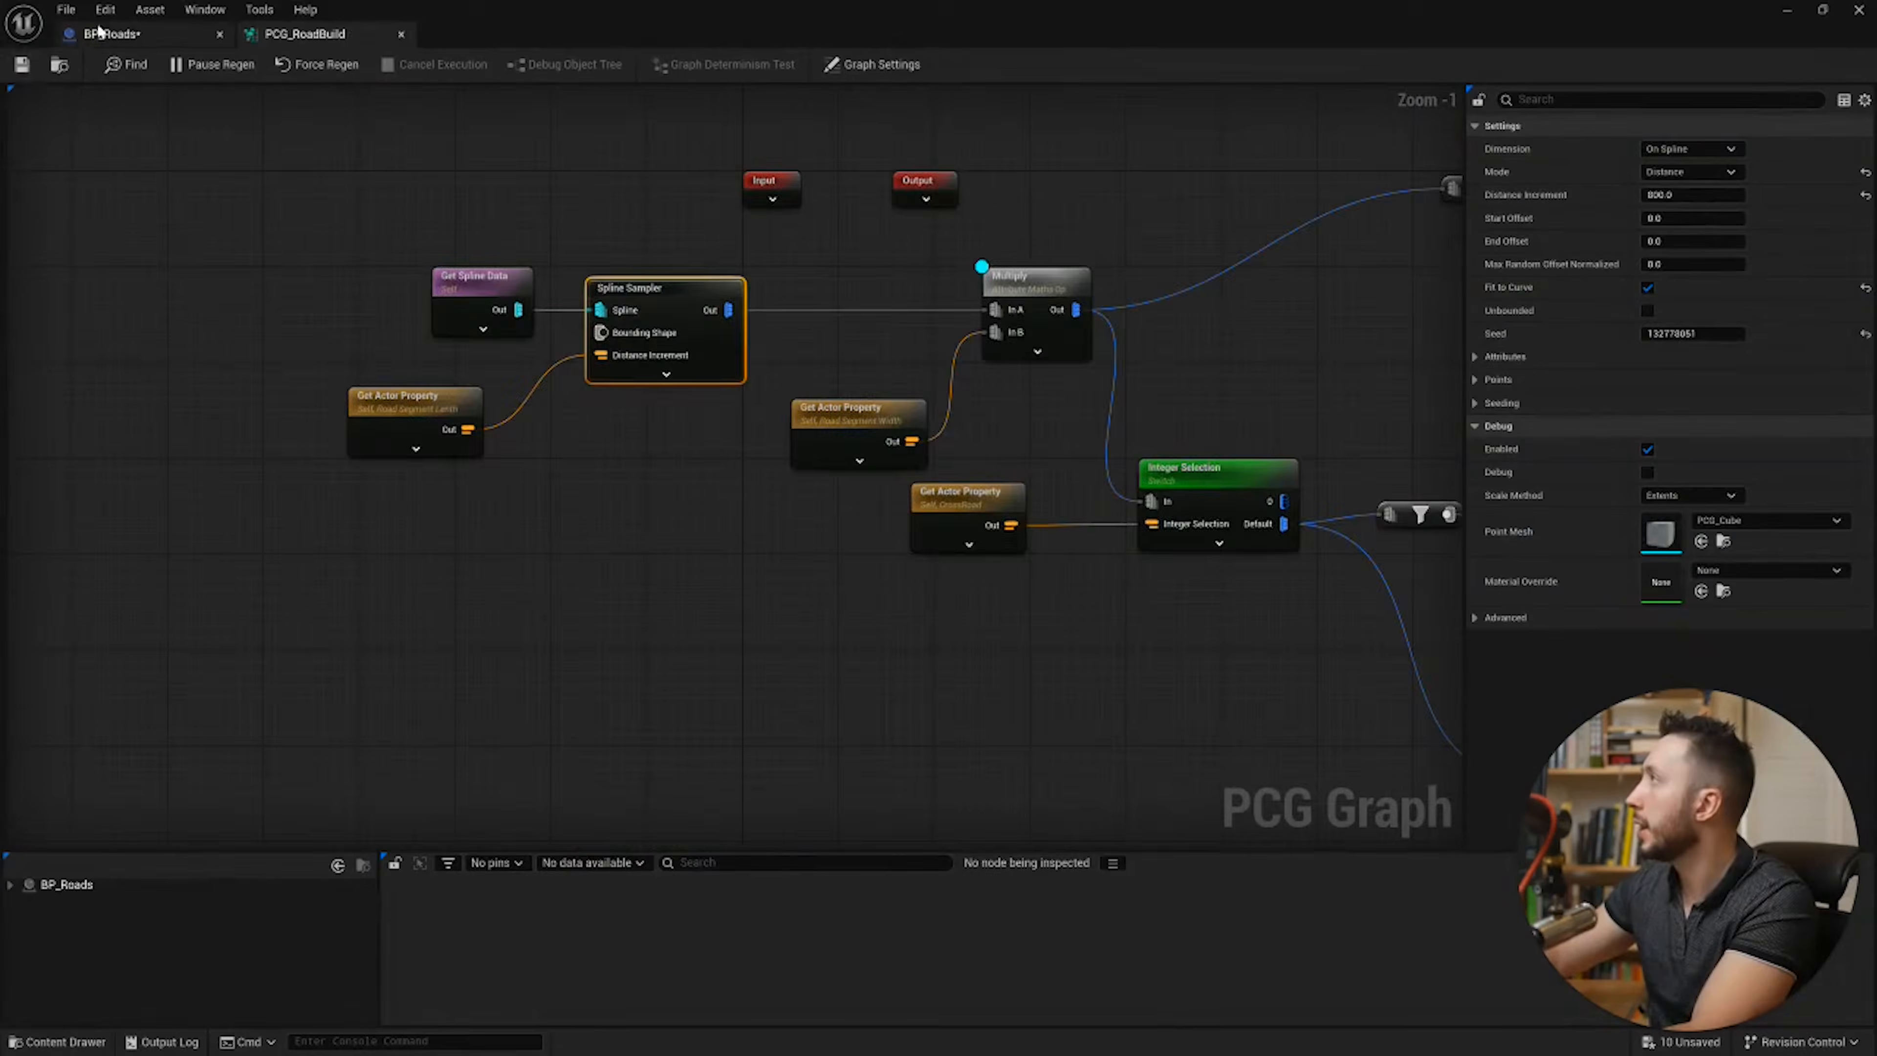
Step: Try a Road Segment Lenth of about 289 on the level's BP_Roads actor, inspect the road bends, and restore the default
left_click(111, 34)
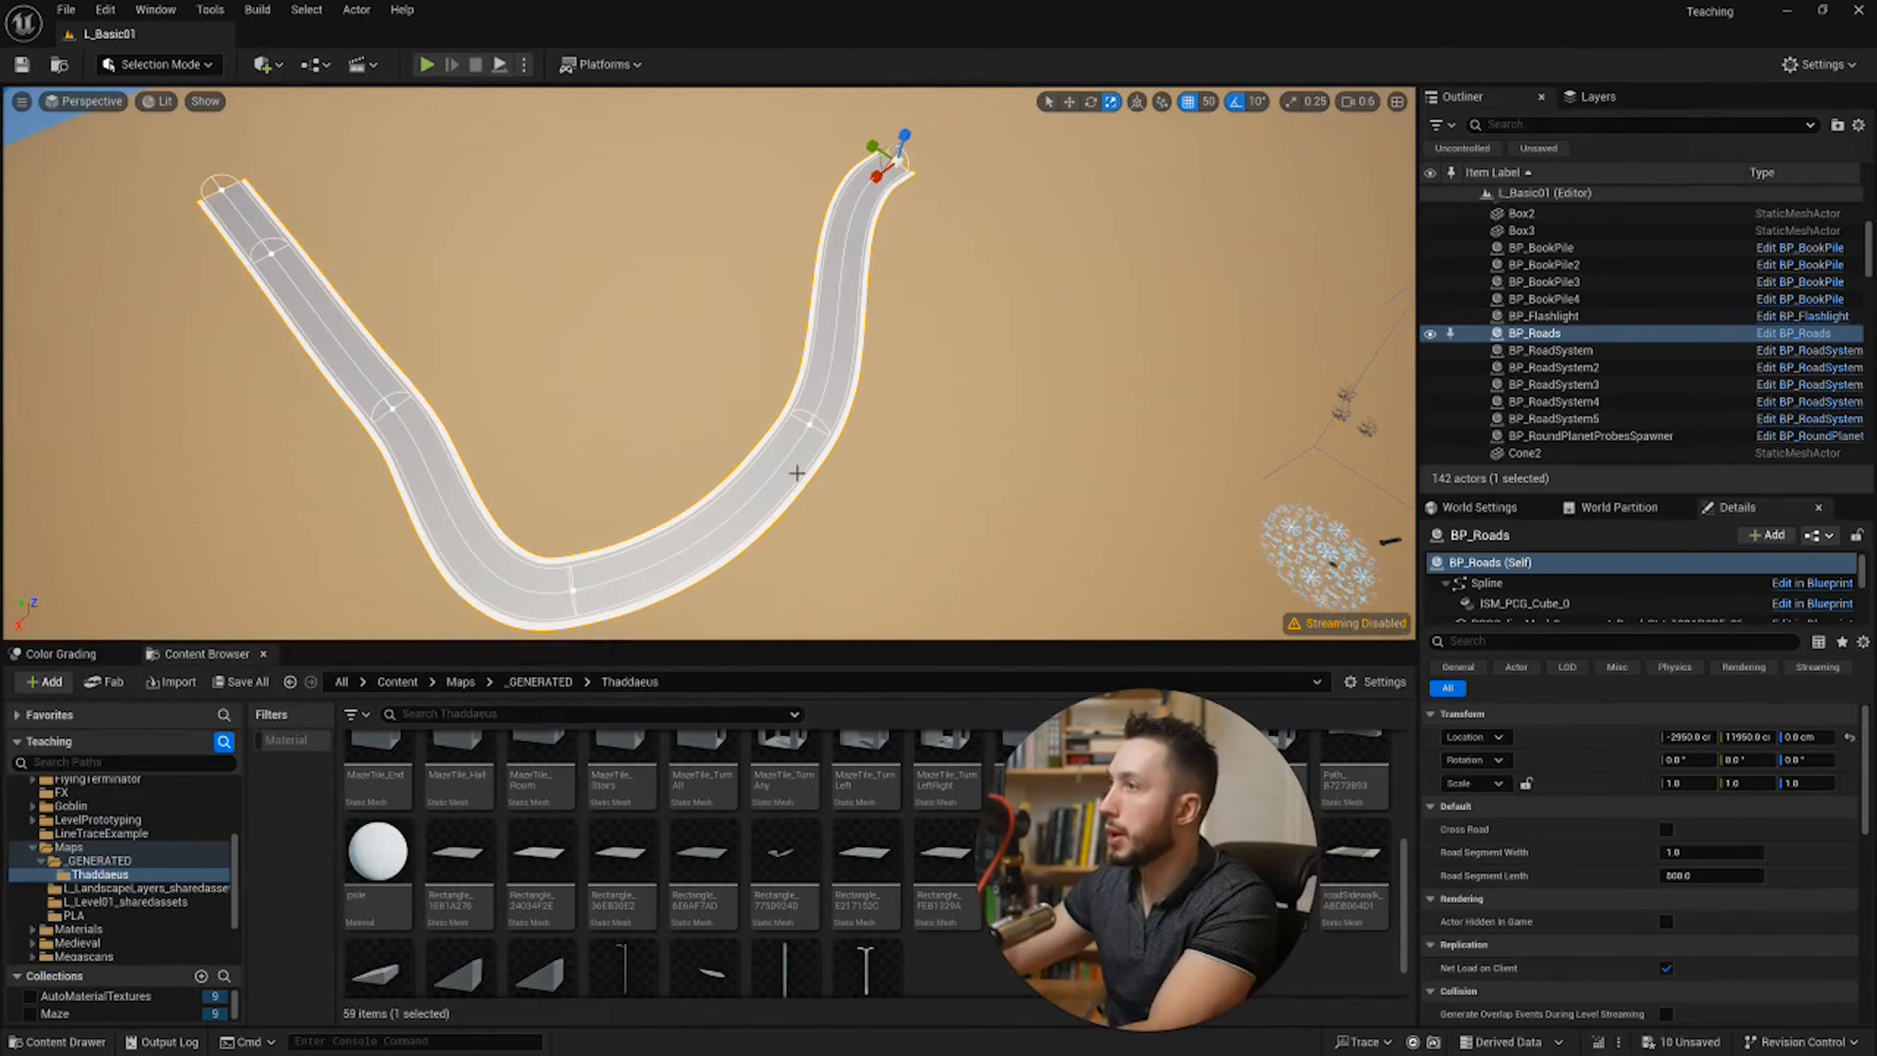
left_click(1543, 316)
left_click(1534, 333)
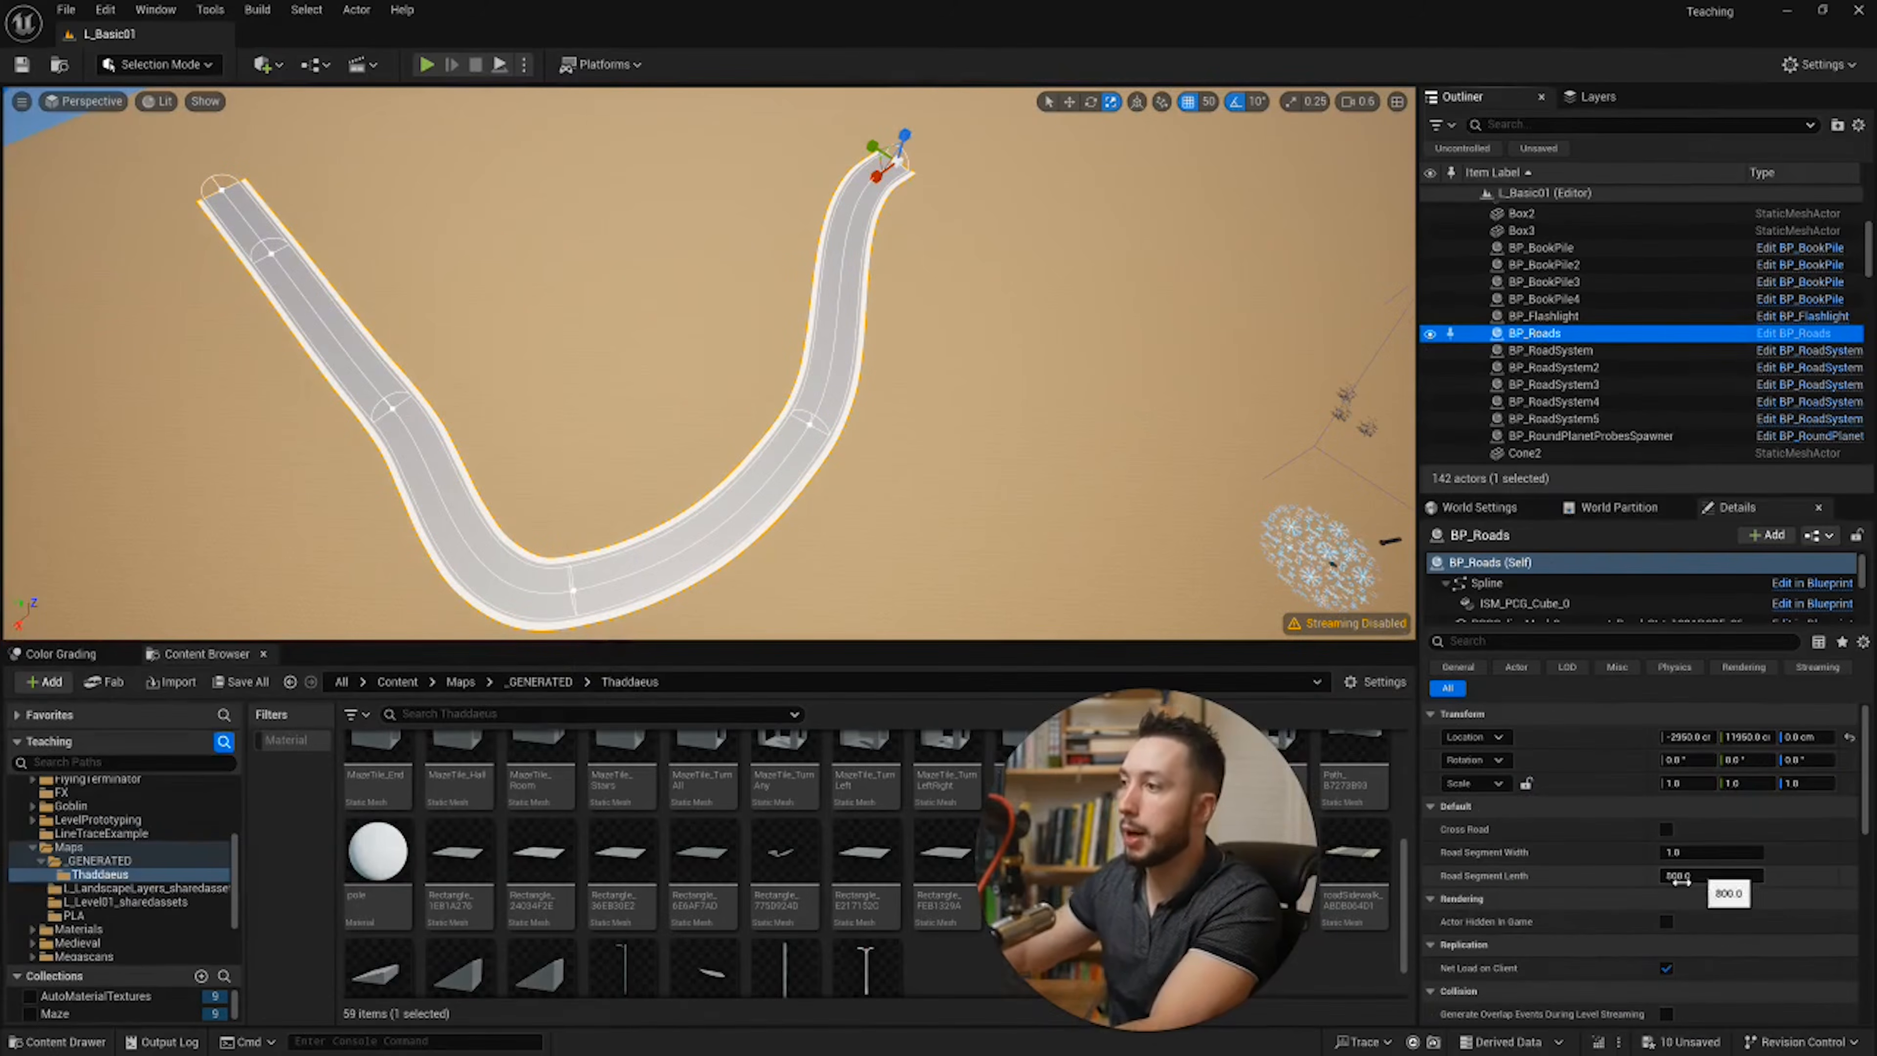
mouse_move(1674, 882)
left_mouse_down()
mouse_move(1759, 883)
mouse_move(1688, 879)
left_mouse_up()
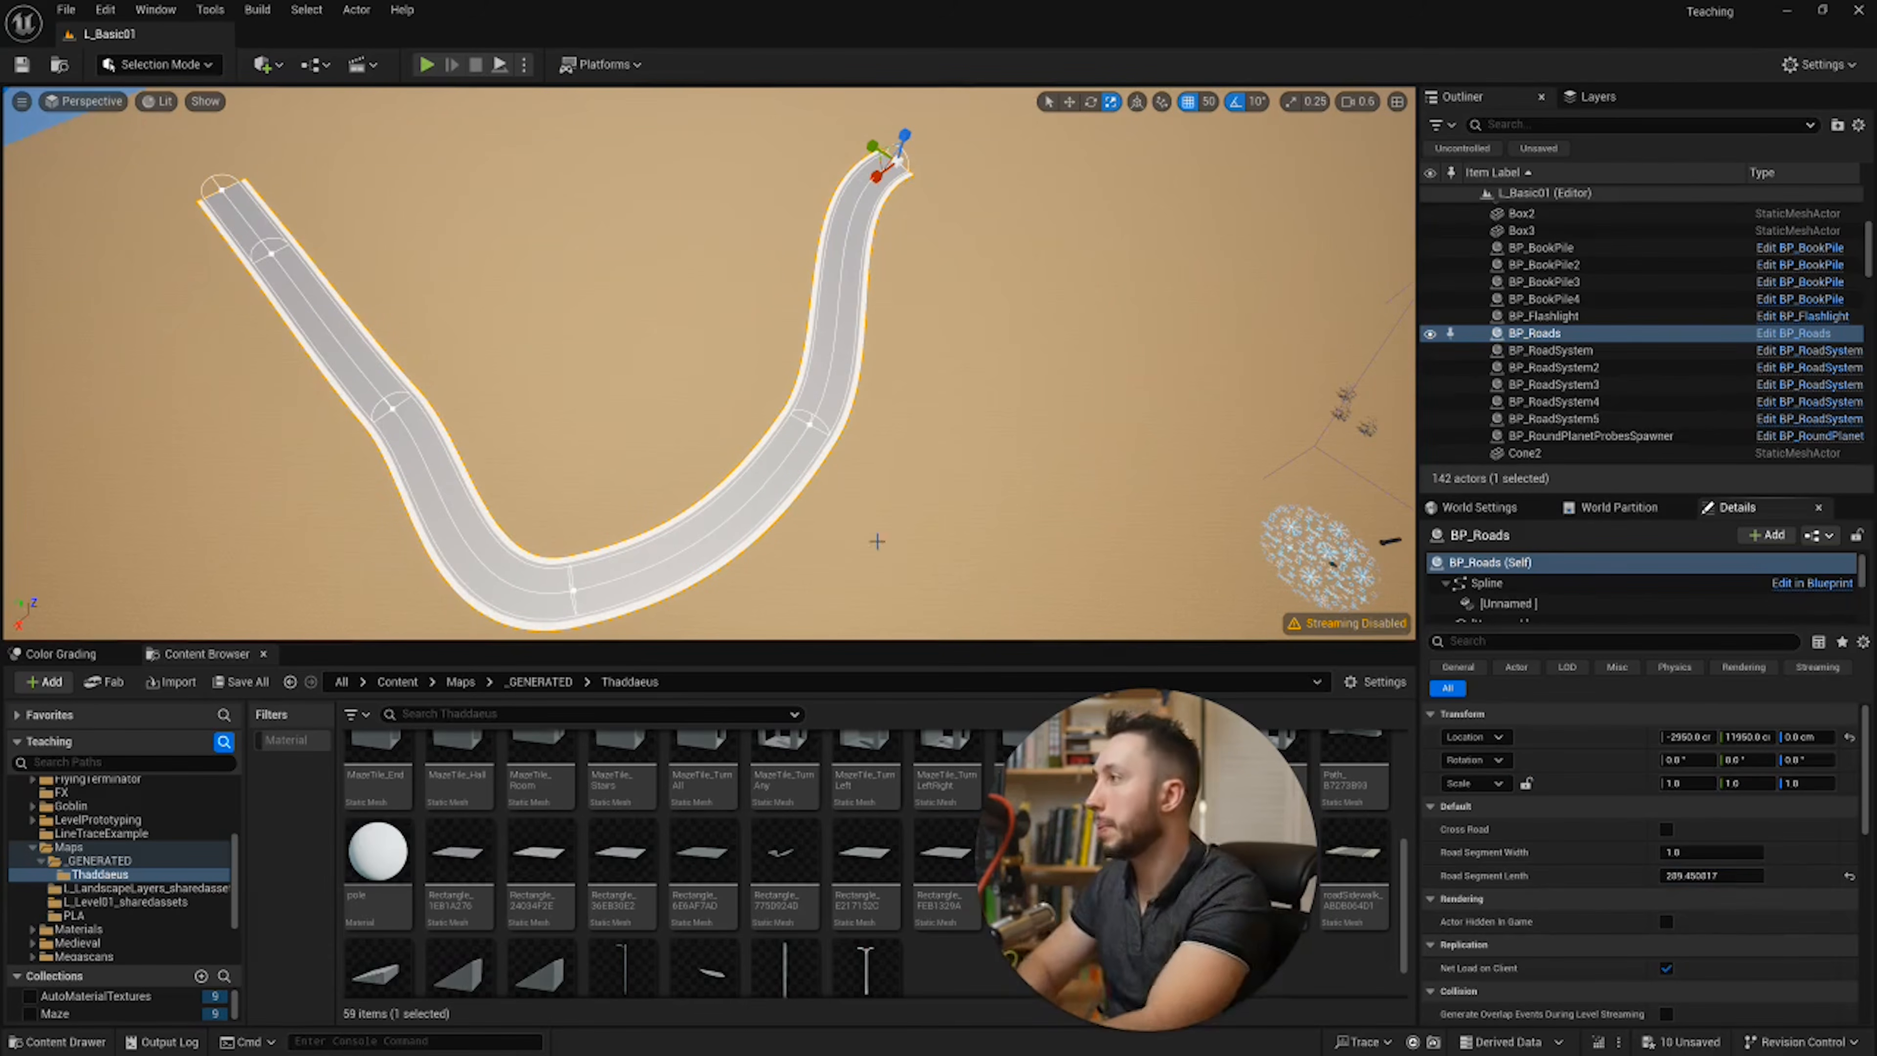
right_click_drag(968, 433, 883, 436)
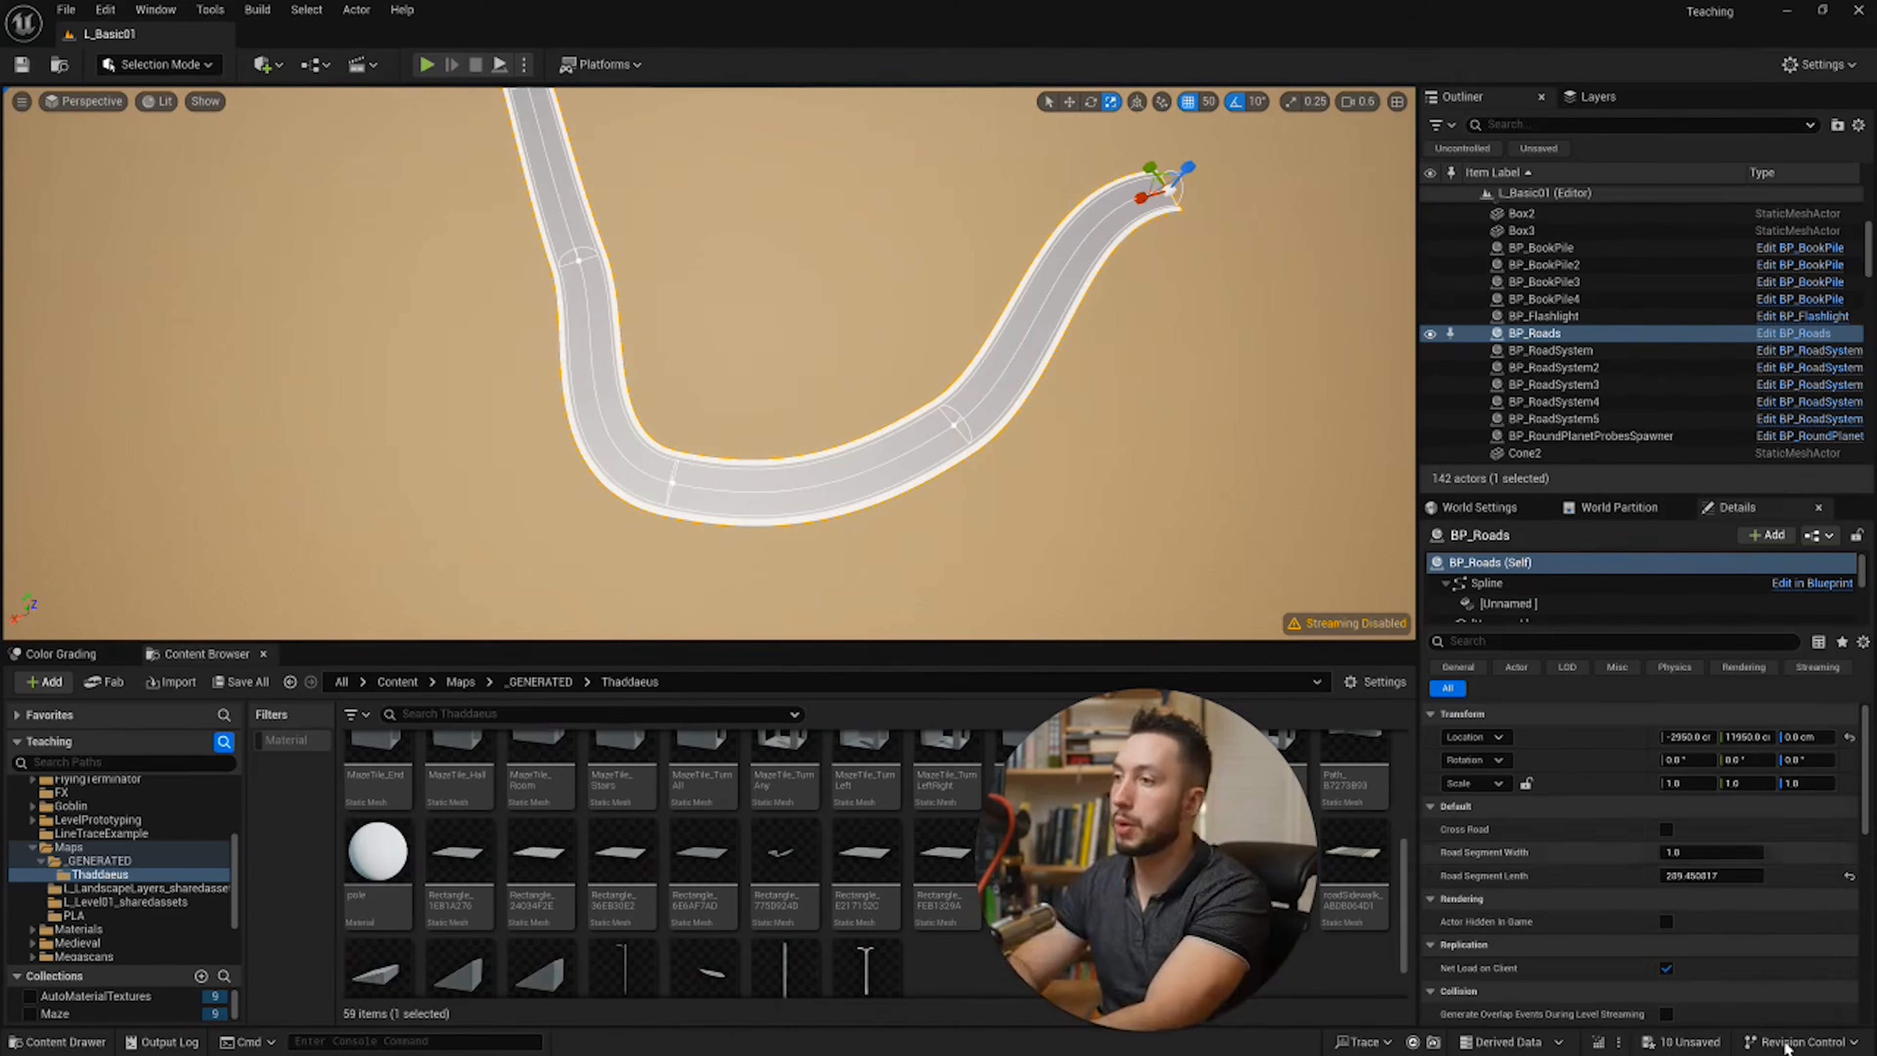
left_click(1848, 875)
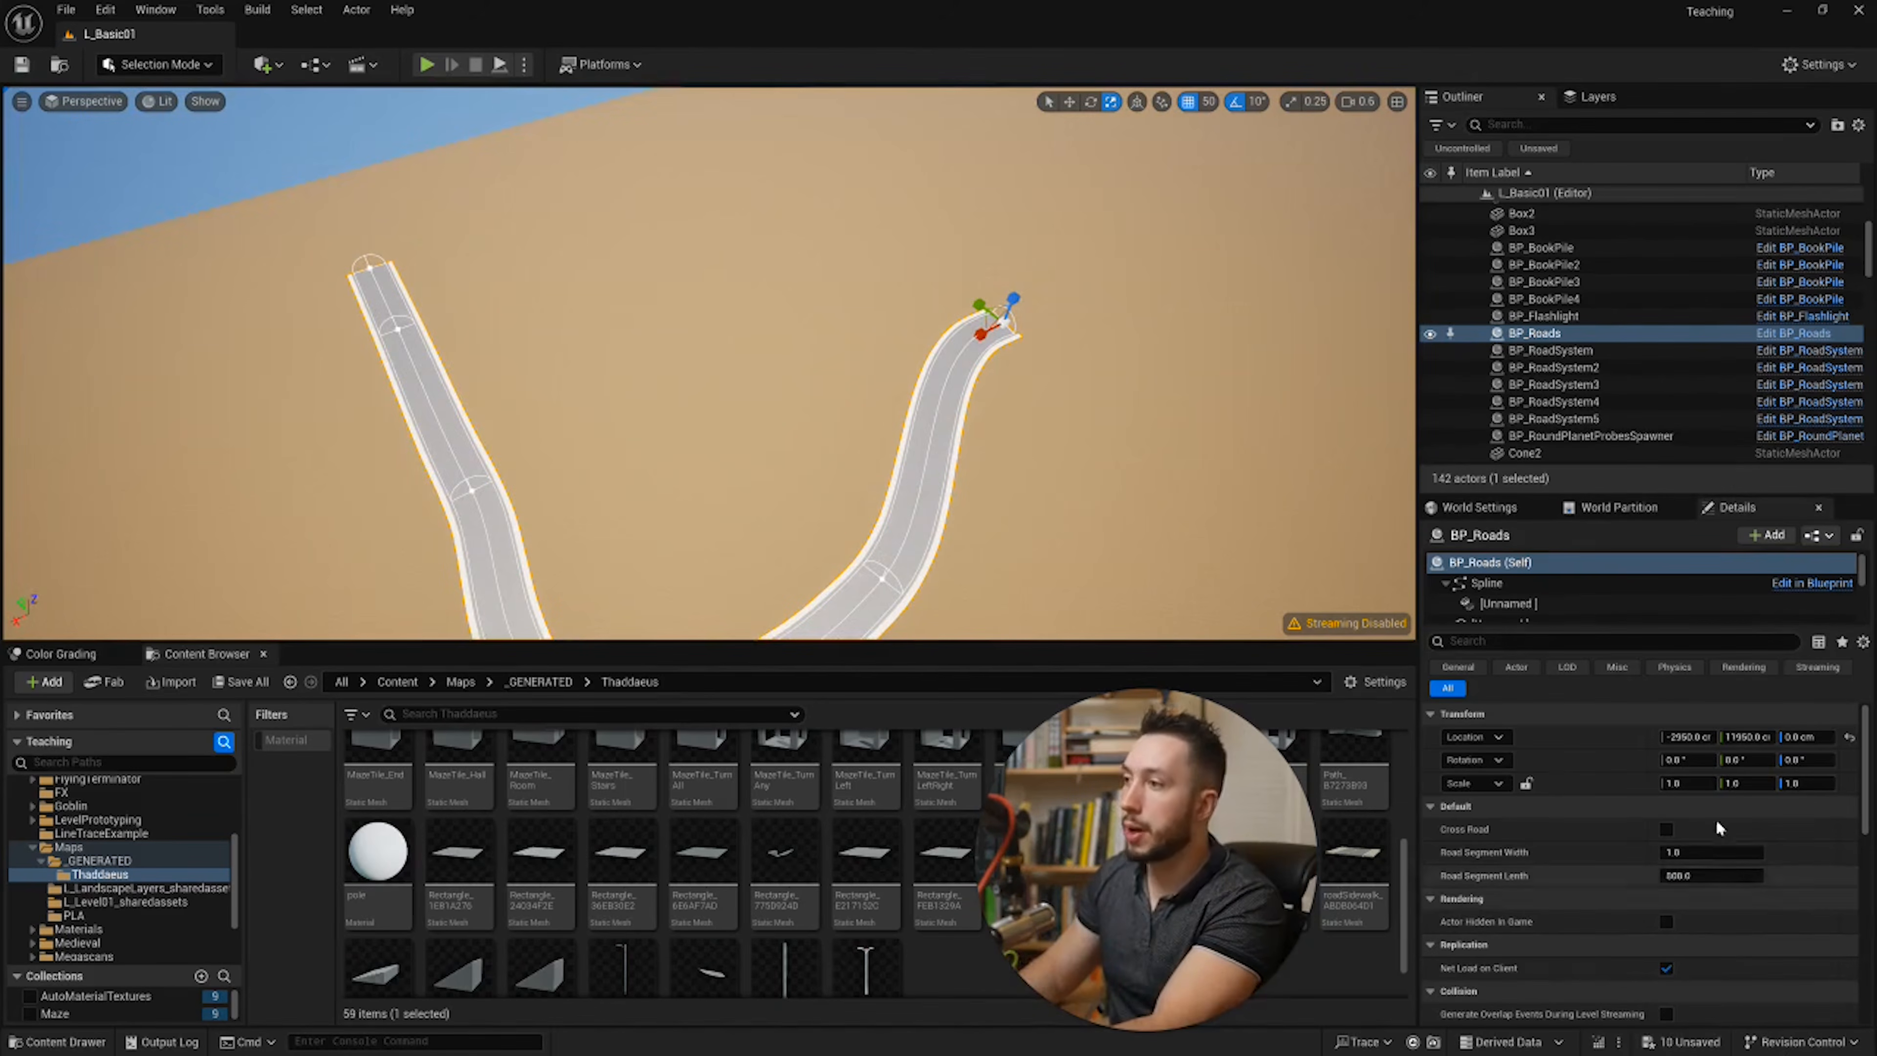
Step: Enable Cross Road on the BP_Roads actor and inspect the crossroad end of the road
left_click(1668, 829)
right_click_drag(823, 458, 687, 484)
key("w")
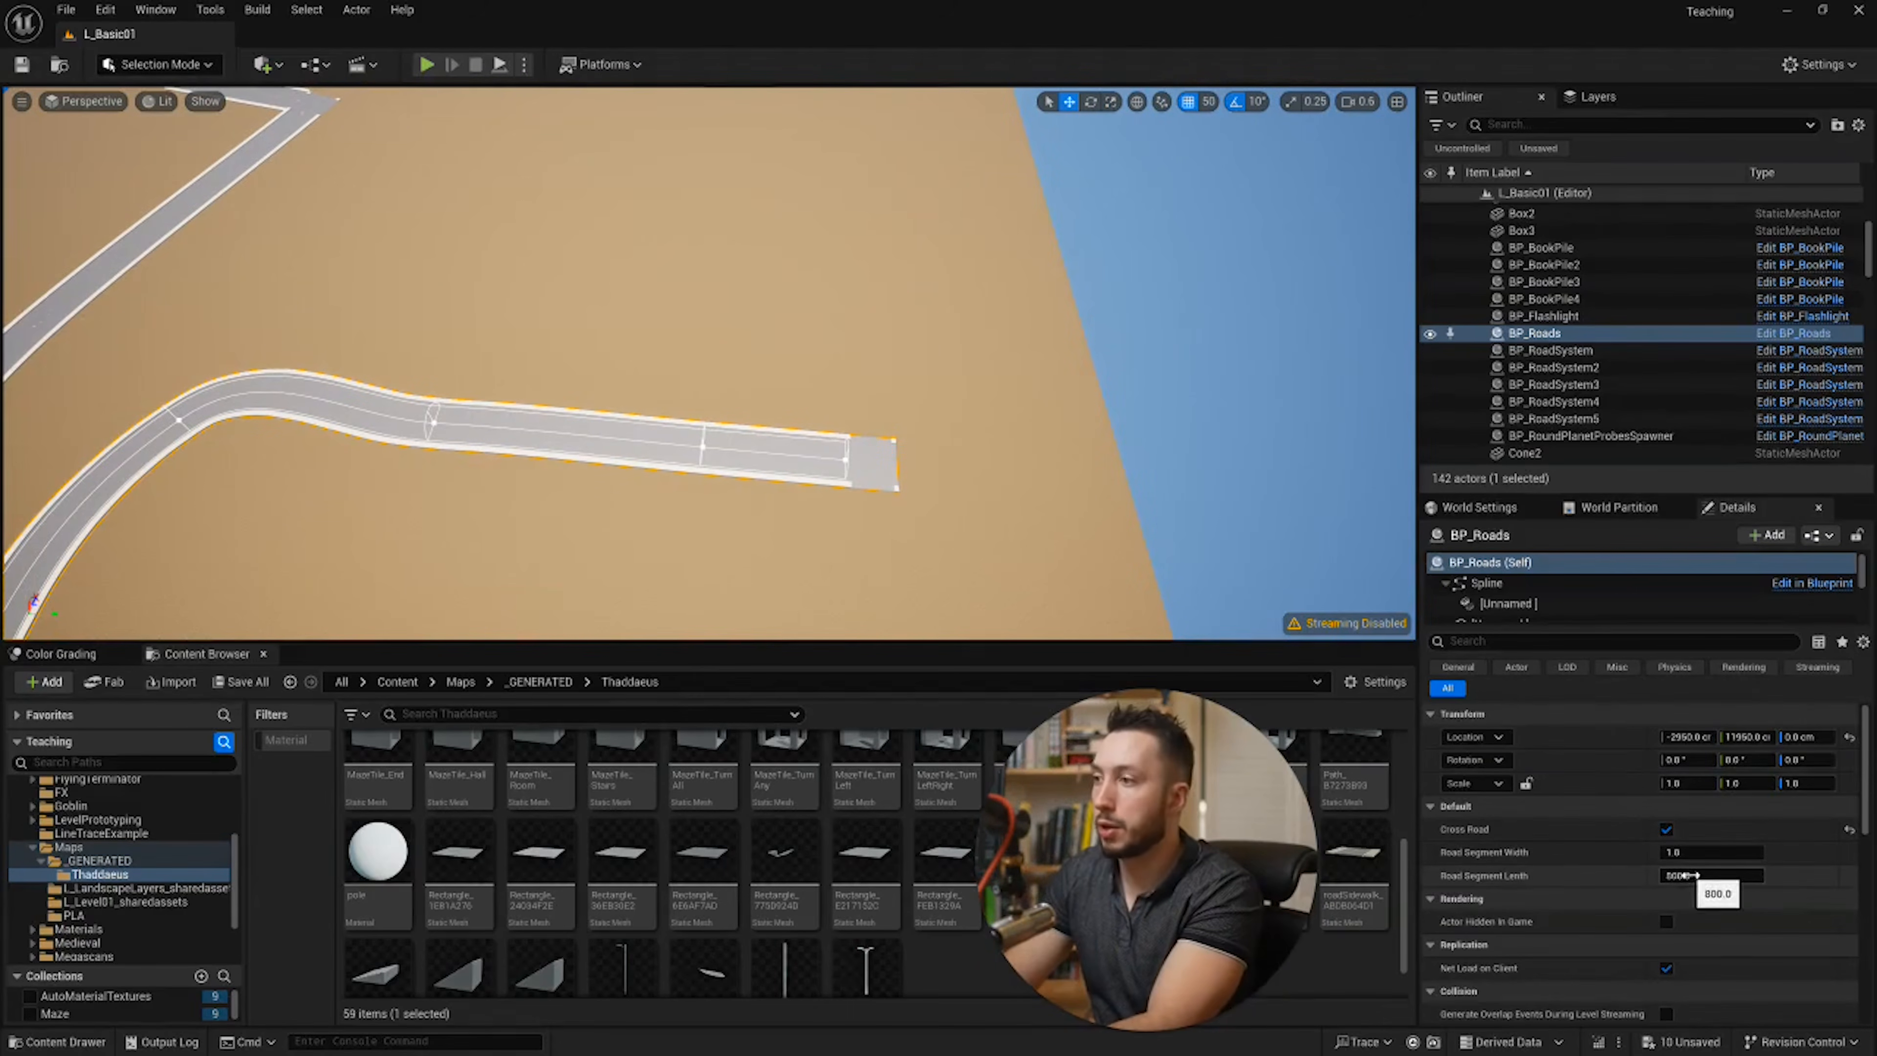
Step: Try a Road Segment Width of about 1.71 and a Road Segment Lenth of about 2138 on BP_Roads, resetting each to its default
left_click_drag(1688, 855, 1721, 855)
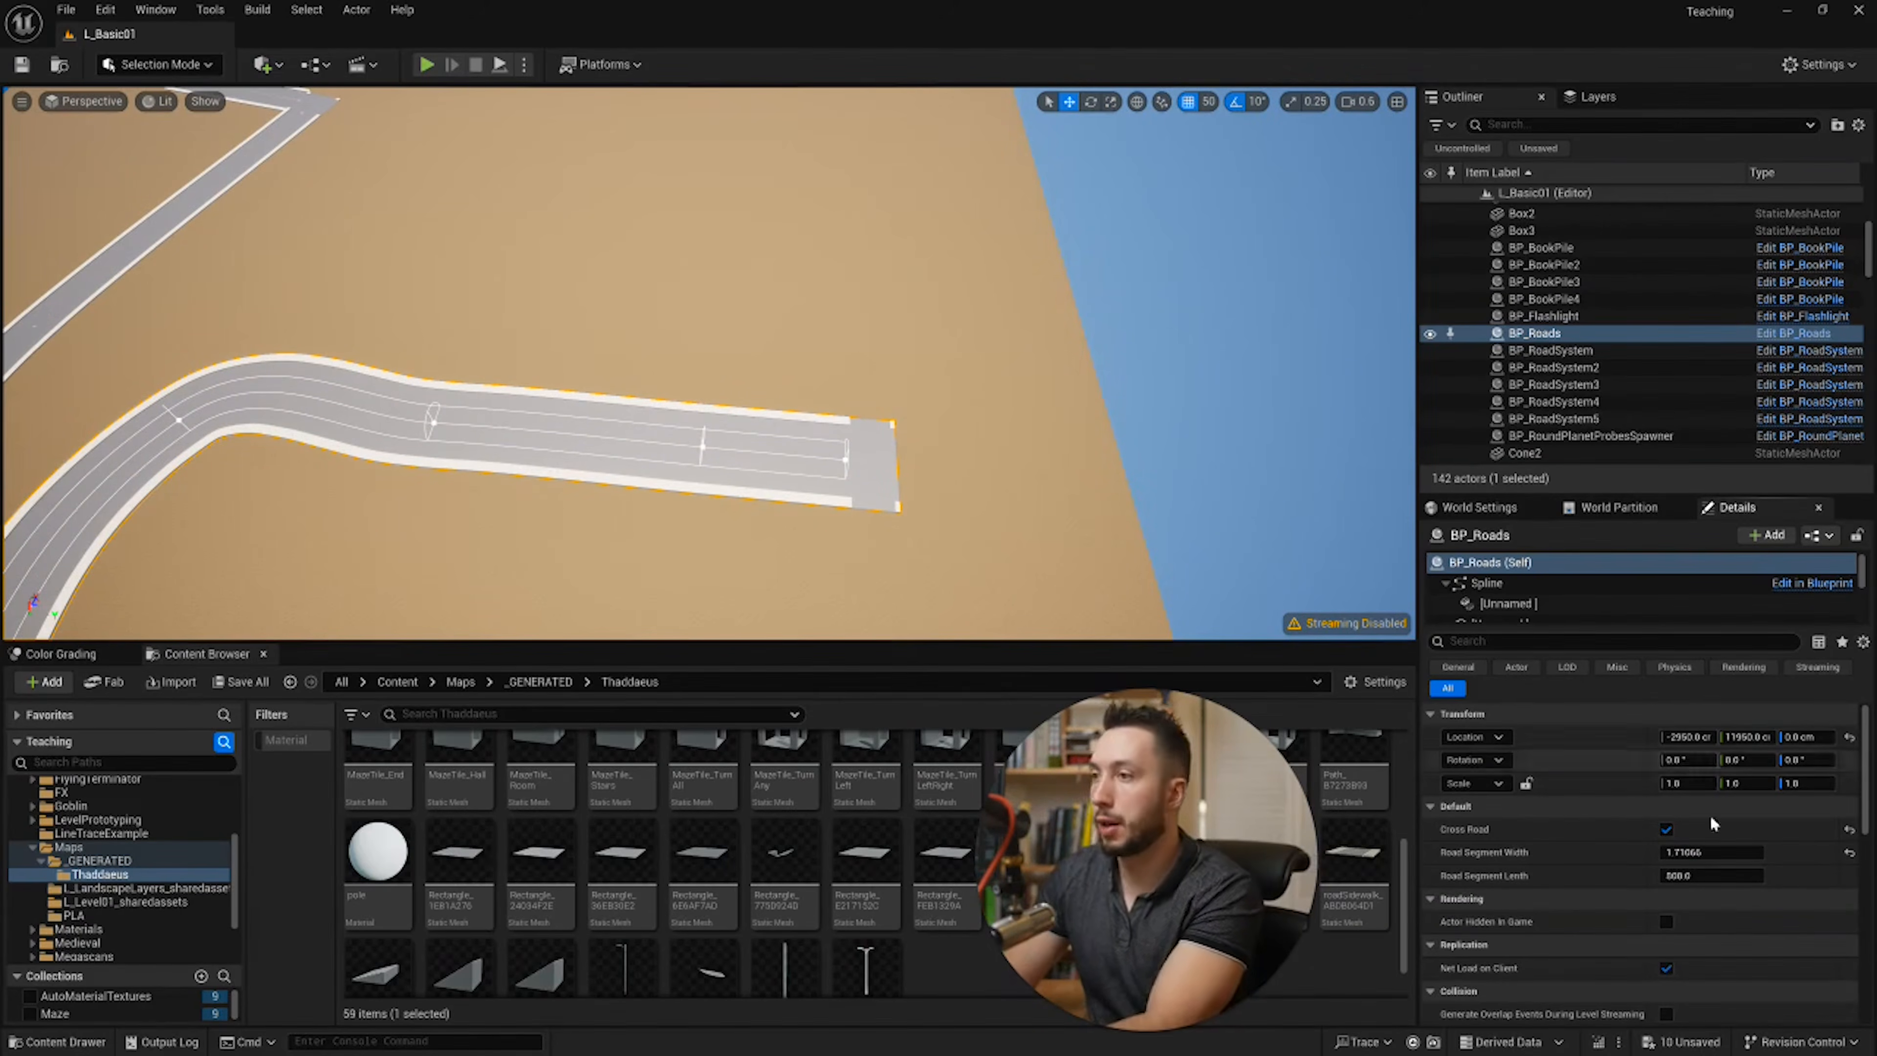
left_click(1847, 855)
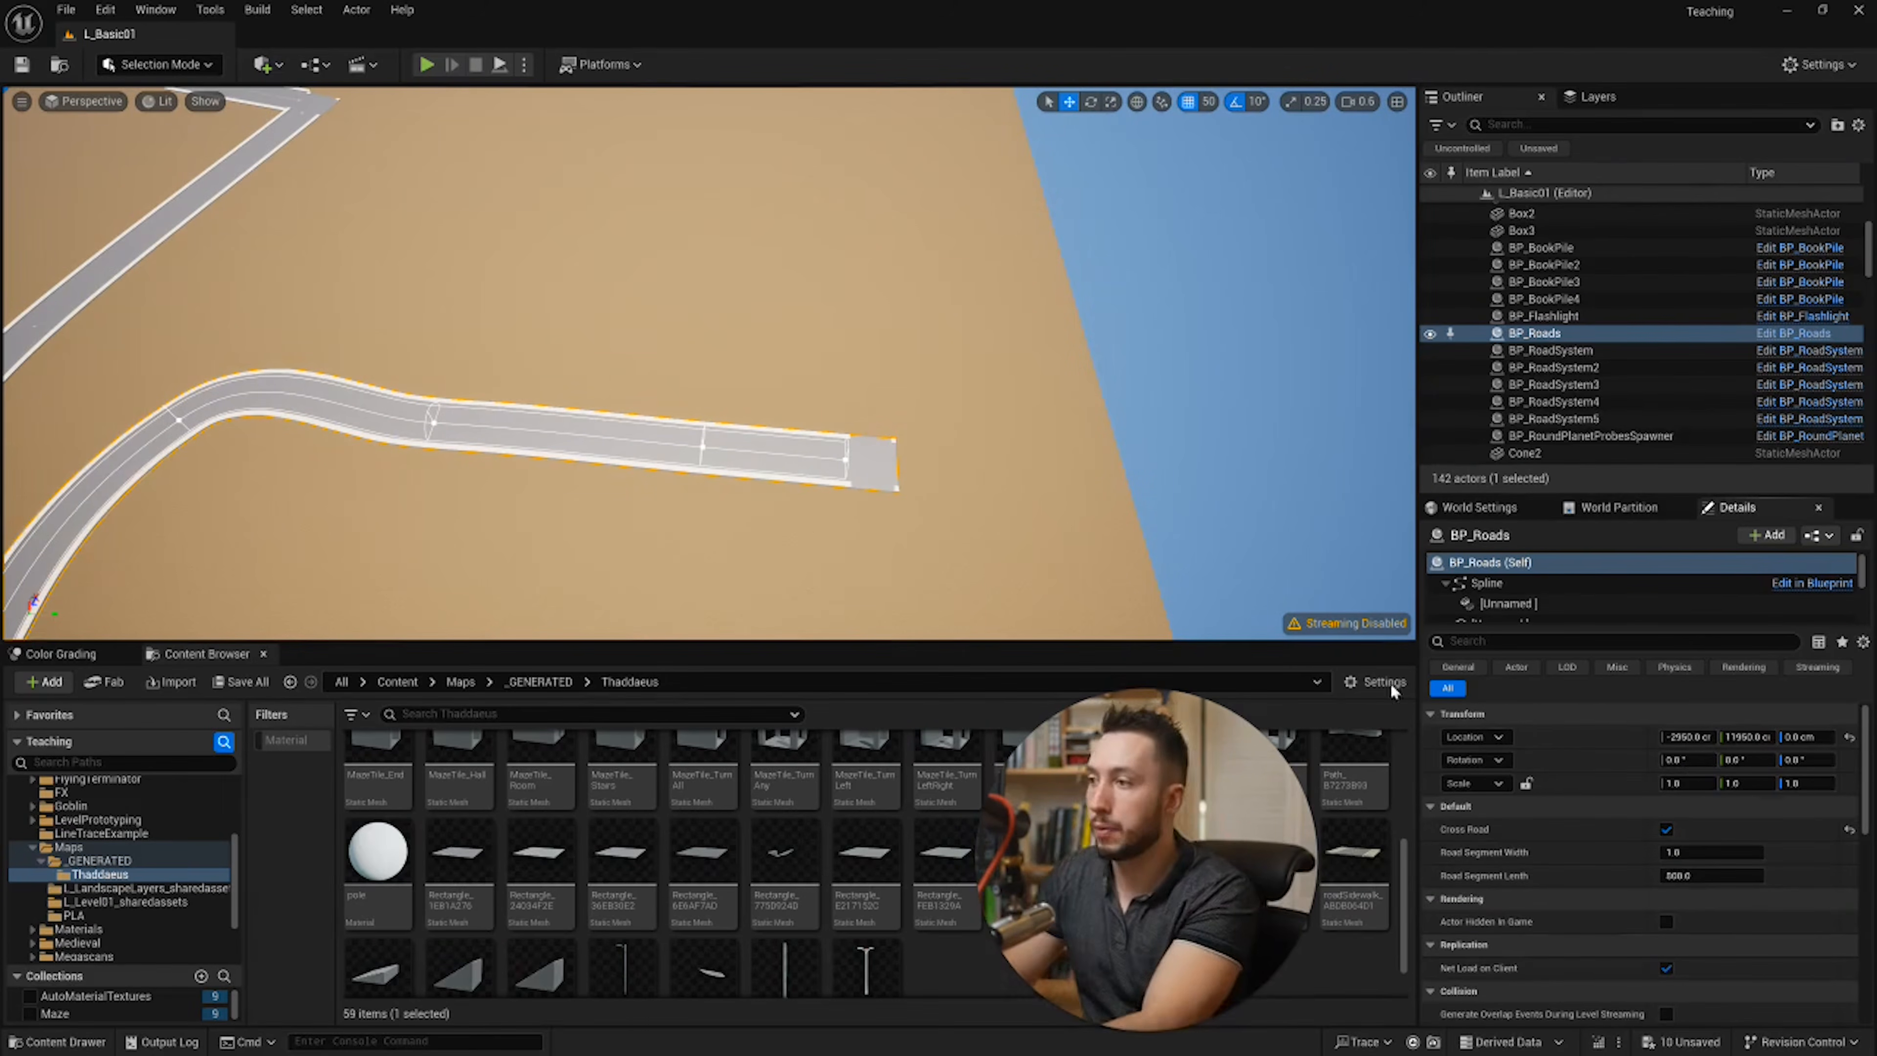
left_click_drag(1684, 876, 1740, 876)
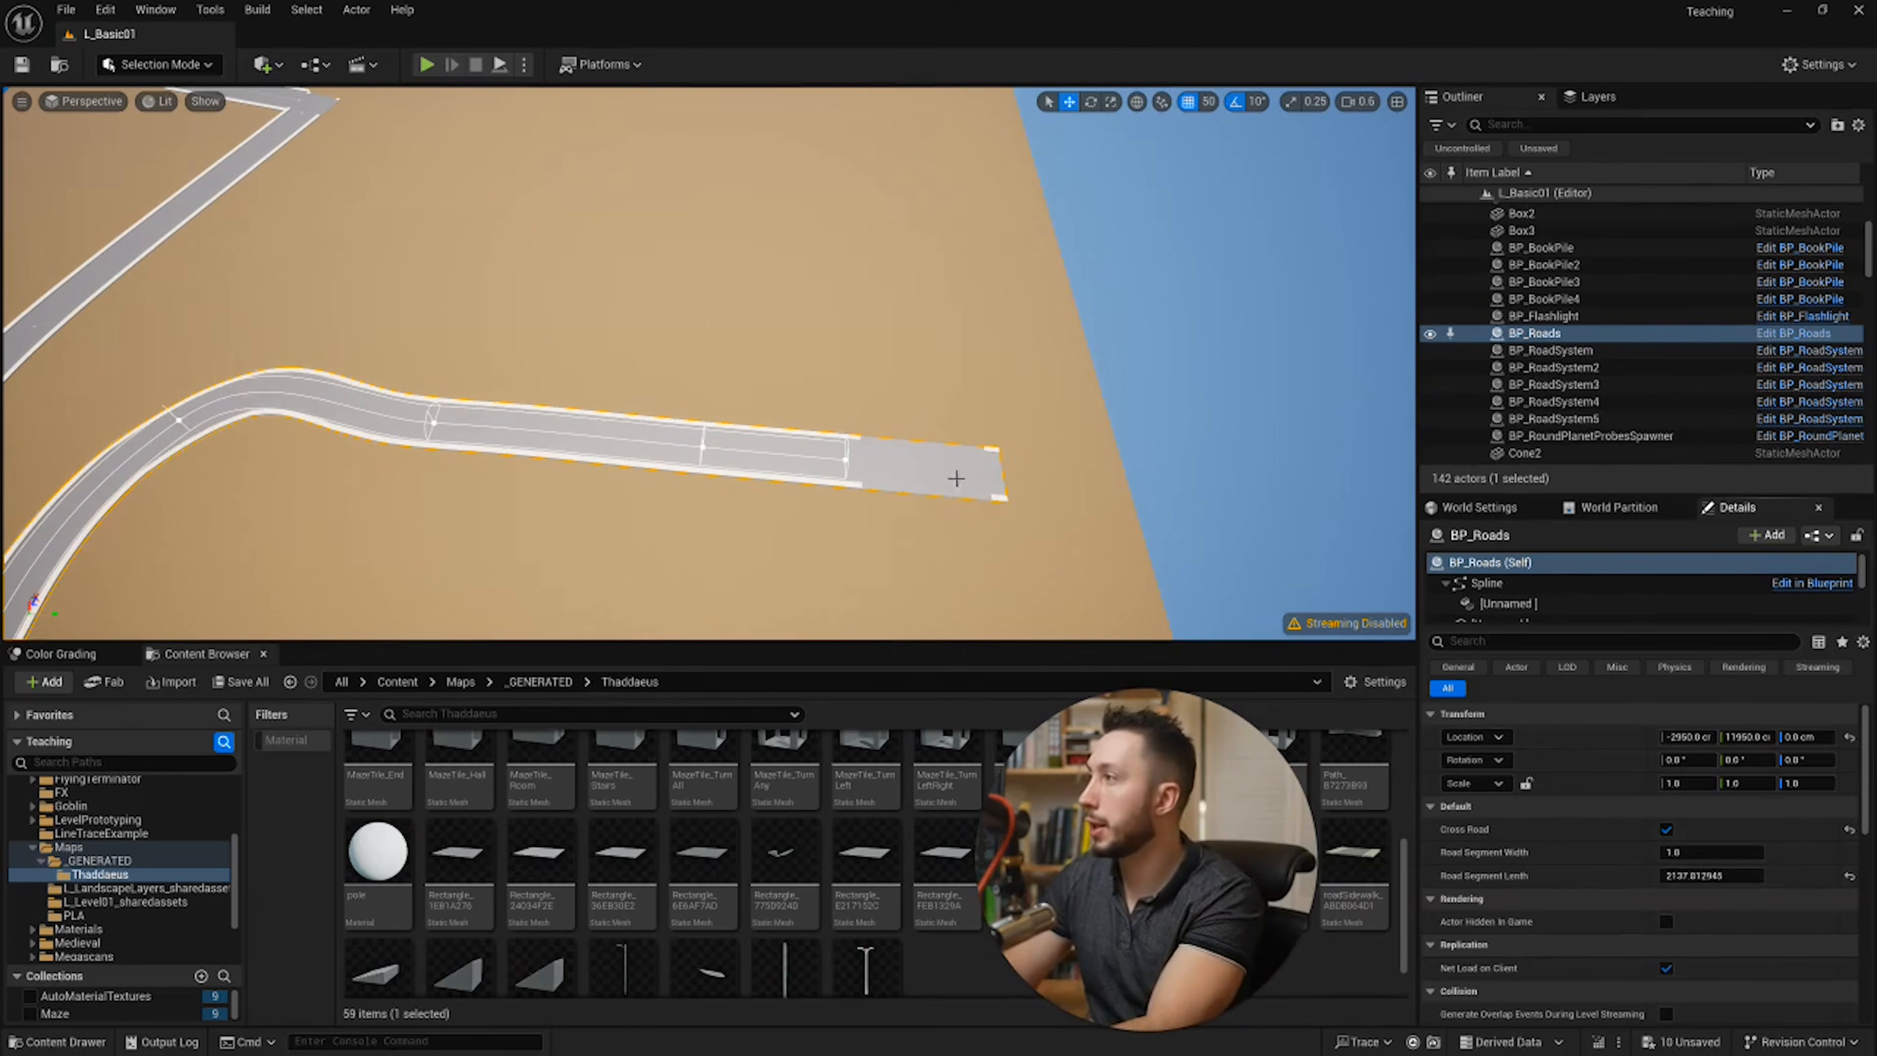
mouse_move(958, 484)
right_mouse_down()
mouse_move(927, 504)
mouse_move(953, 518)
right_mouse_up()
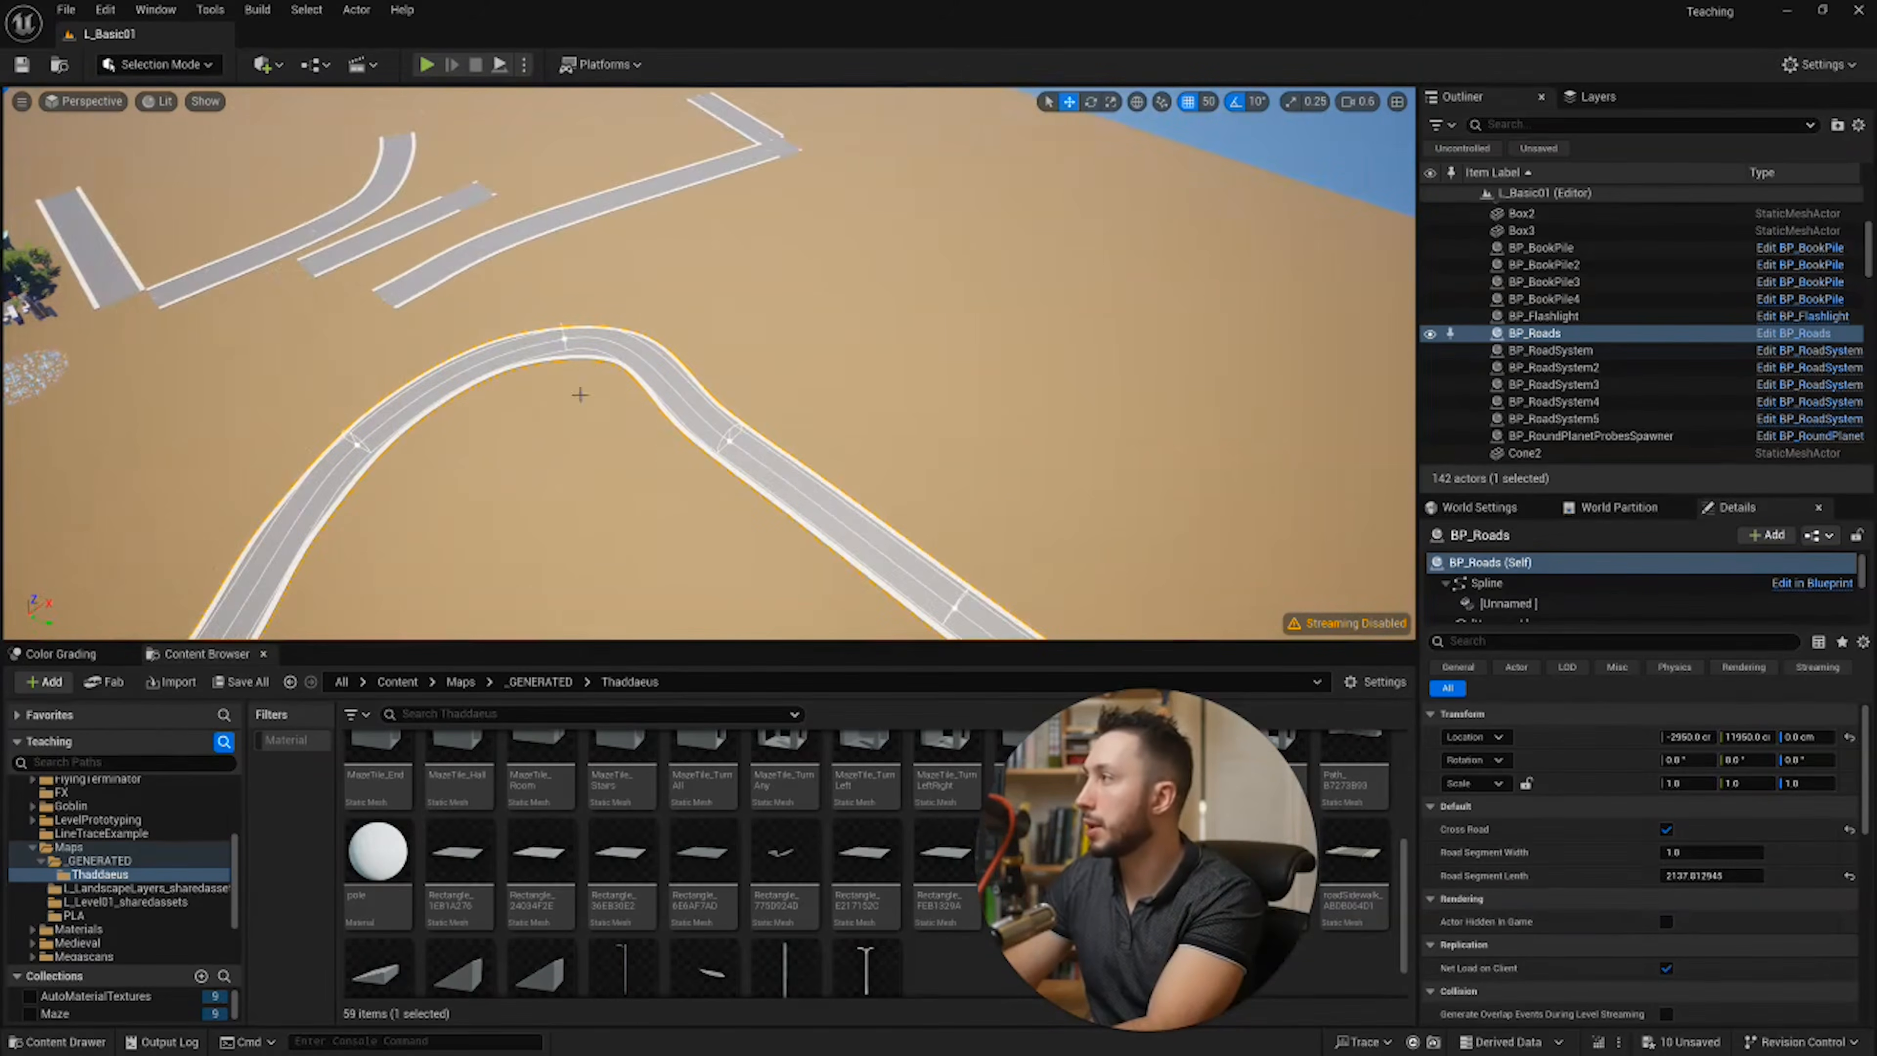
right_click_drag(962, 446, 1205, 476)
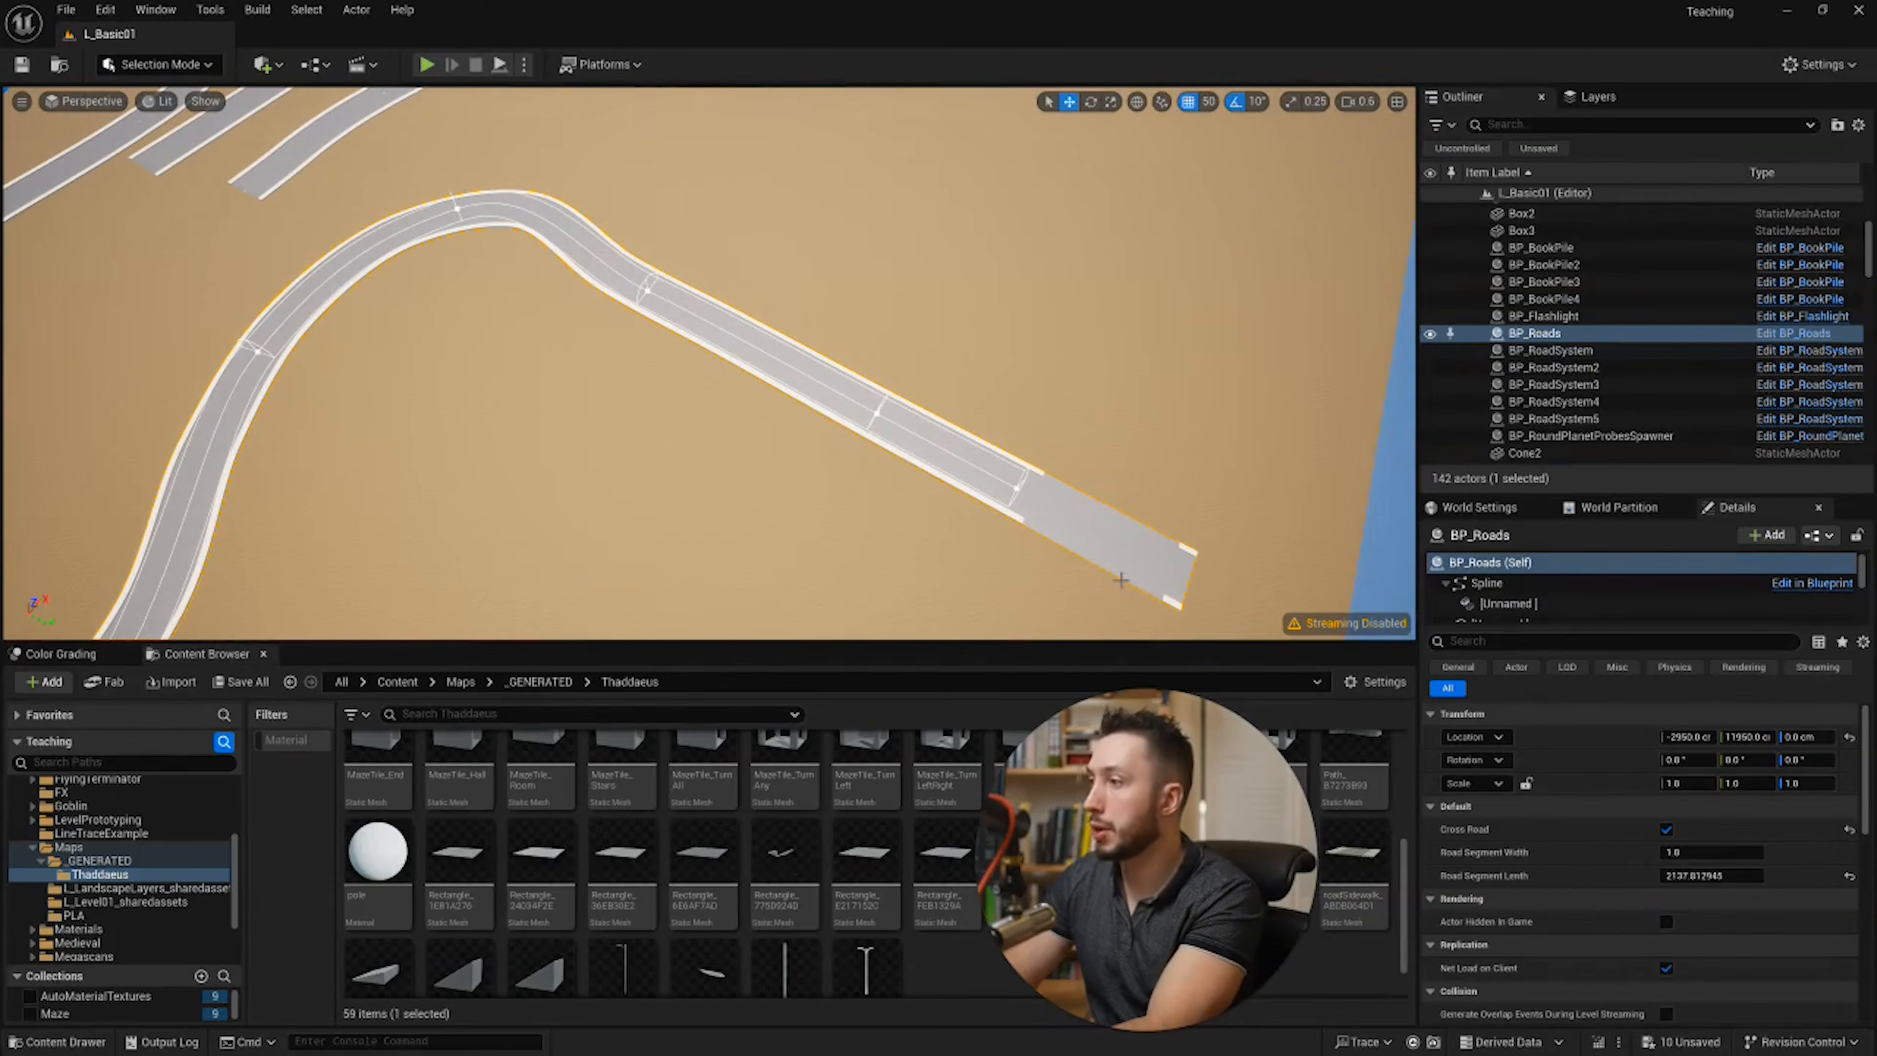
right_click_drag(951, 403, 950, 402)
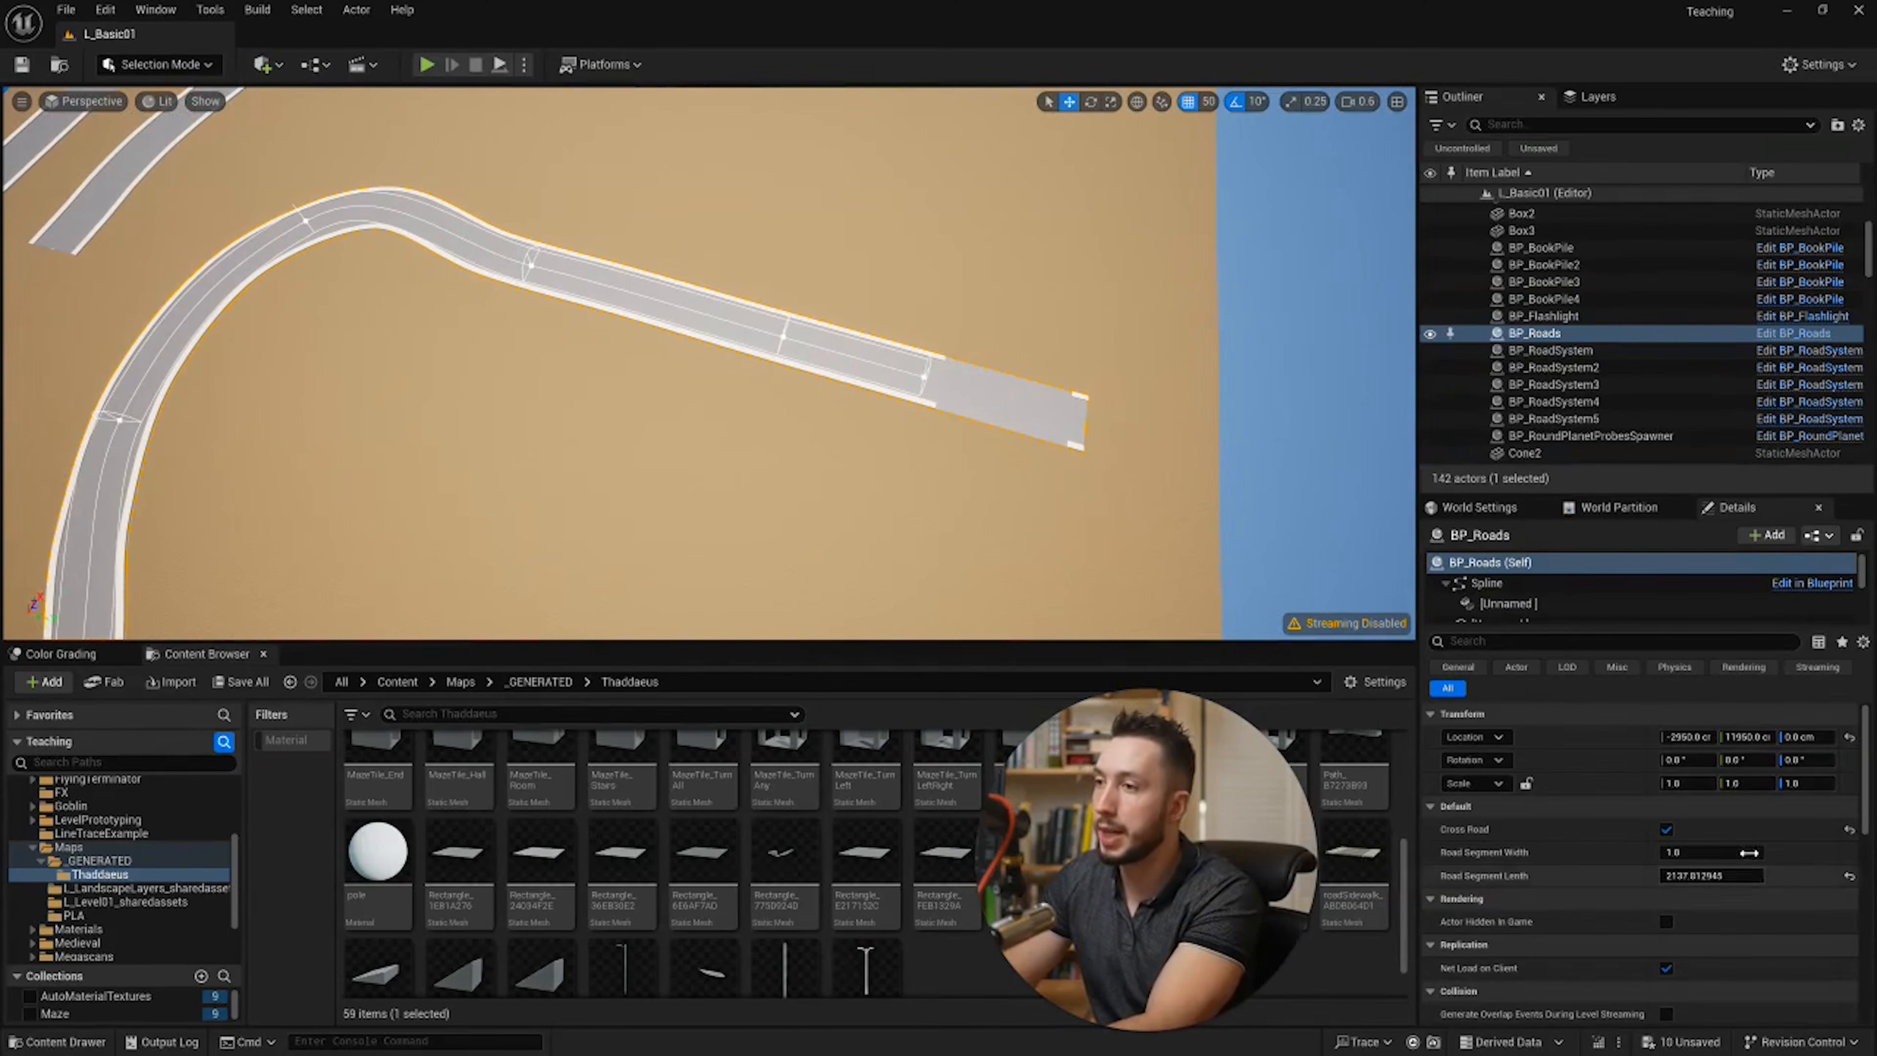
left_click(1848, 875)
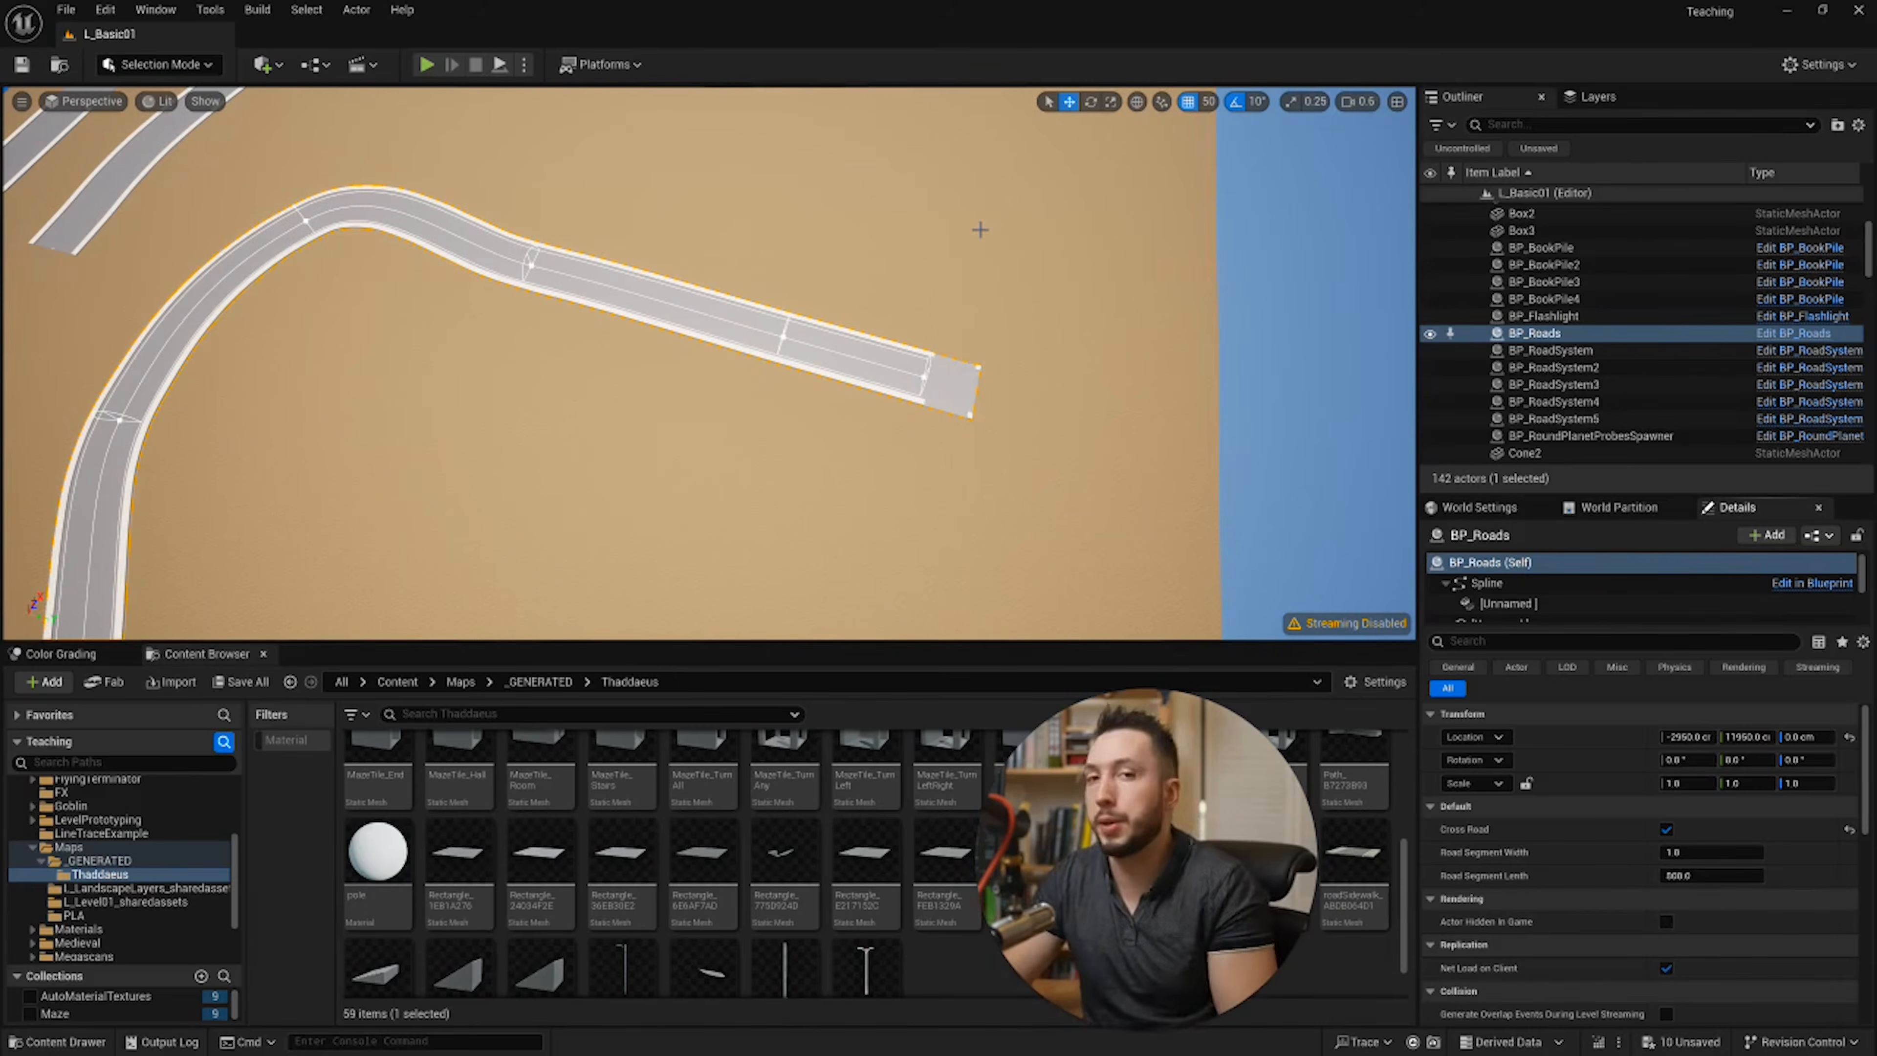
Step: Add an instance-editable float variable named Crossroad Lenth to the BP_Roads blueprint
left_click_drag(817, 3, 1216, 156)
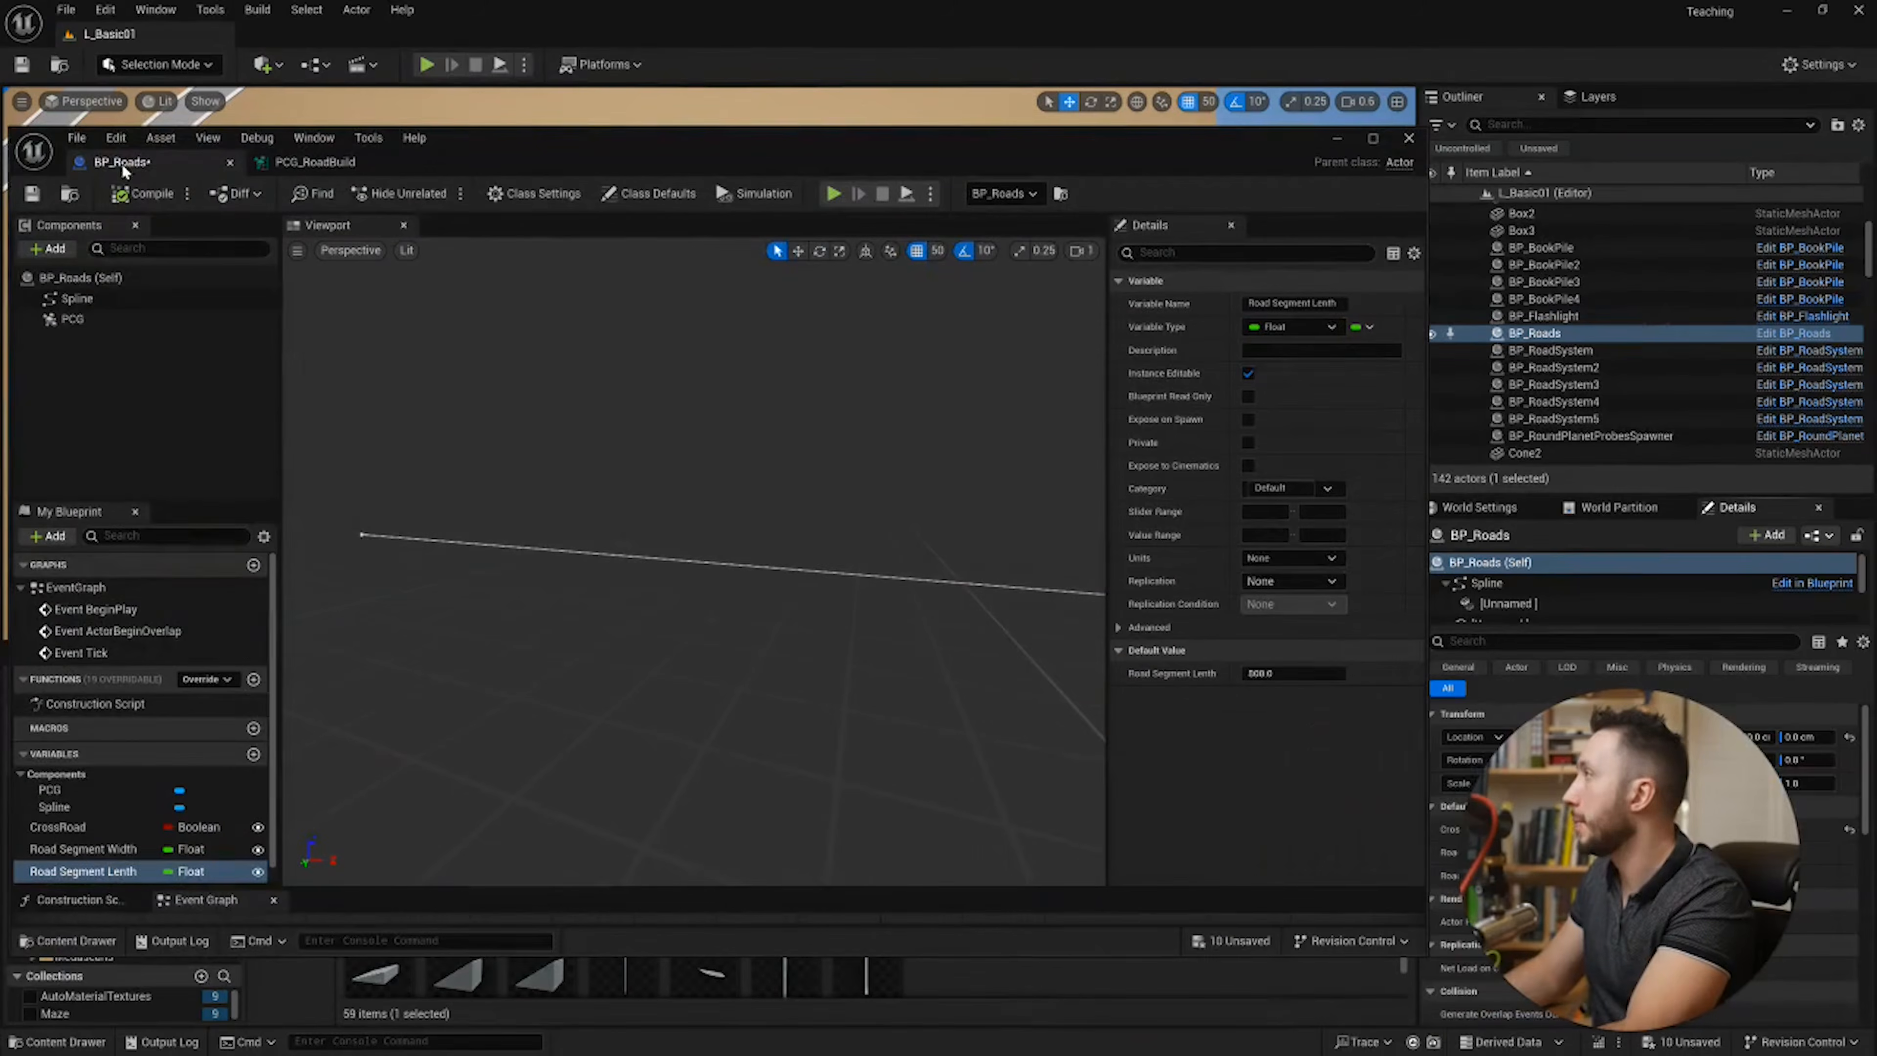
scroll(258, 769, "down", 1)
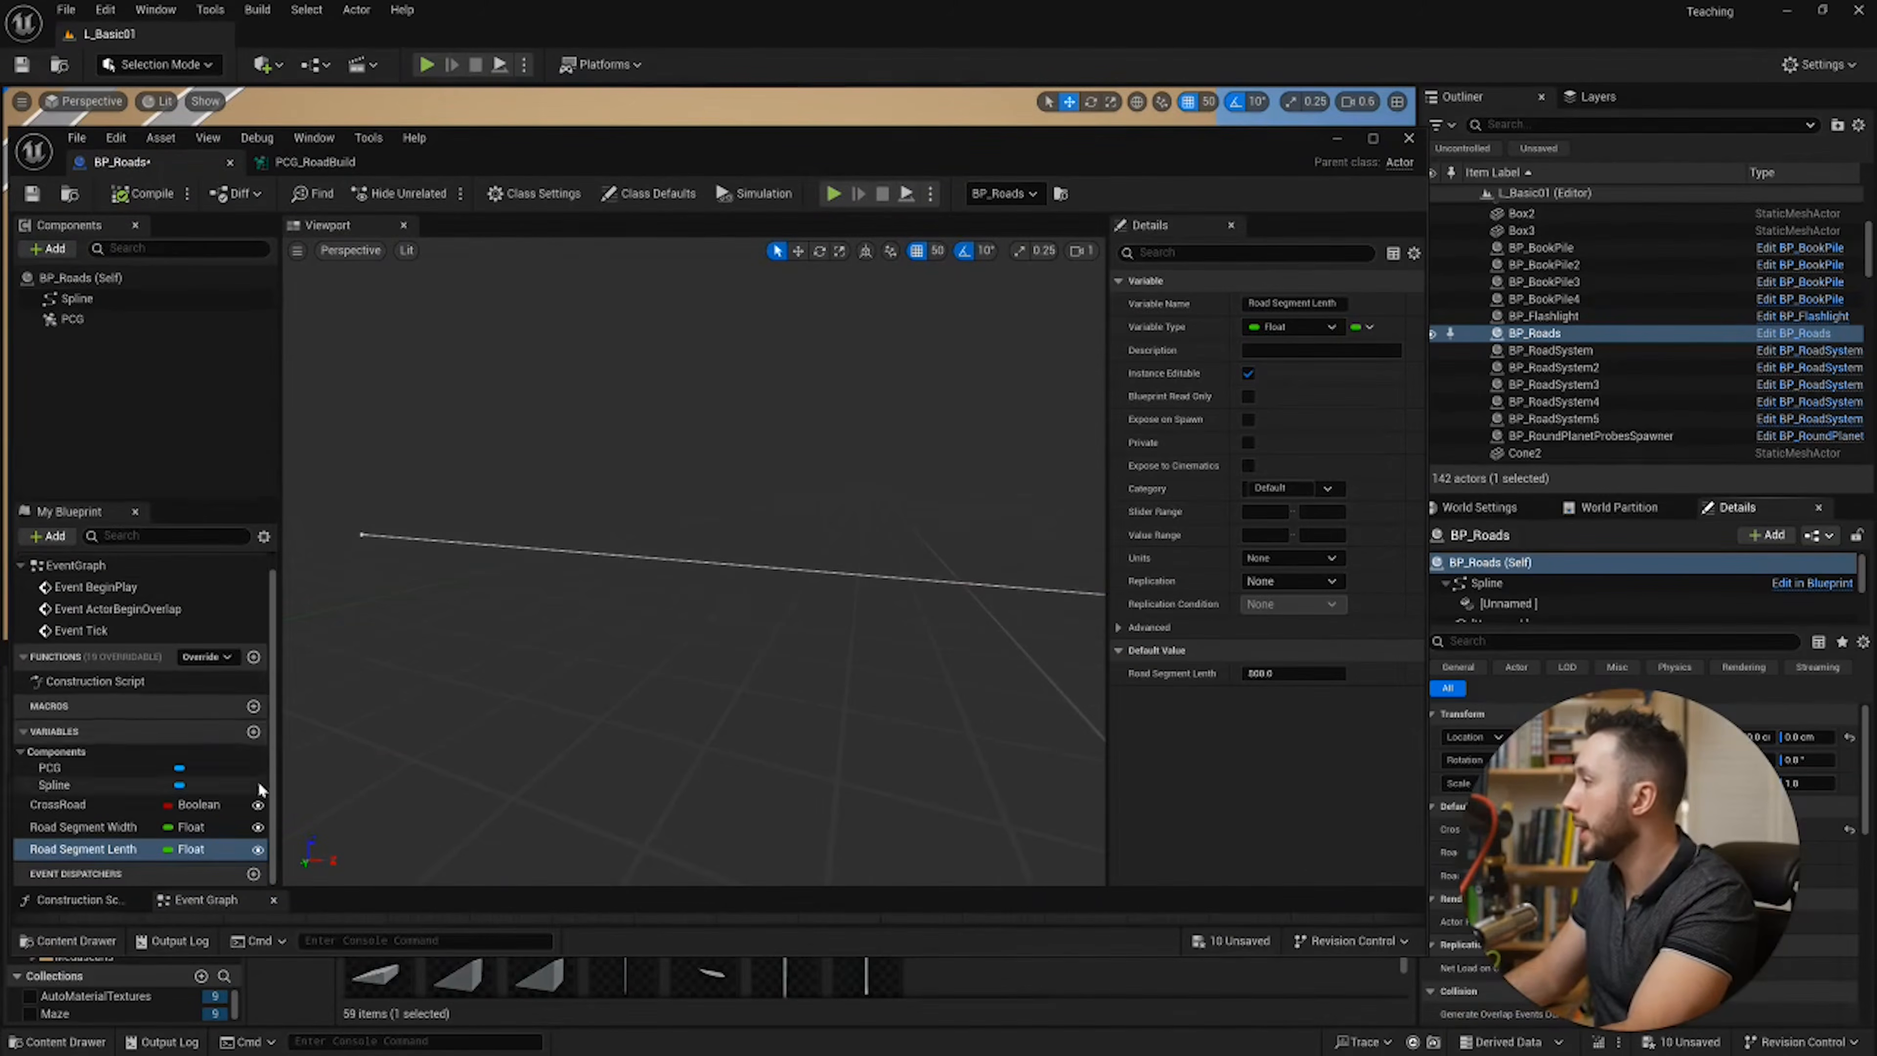
left_click(253, 732)
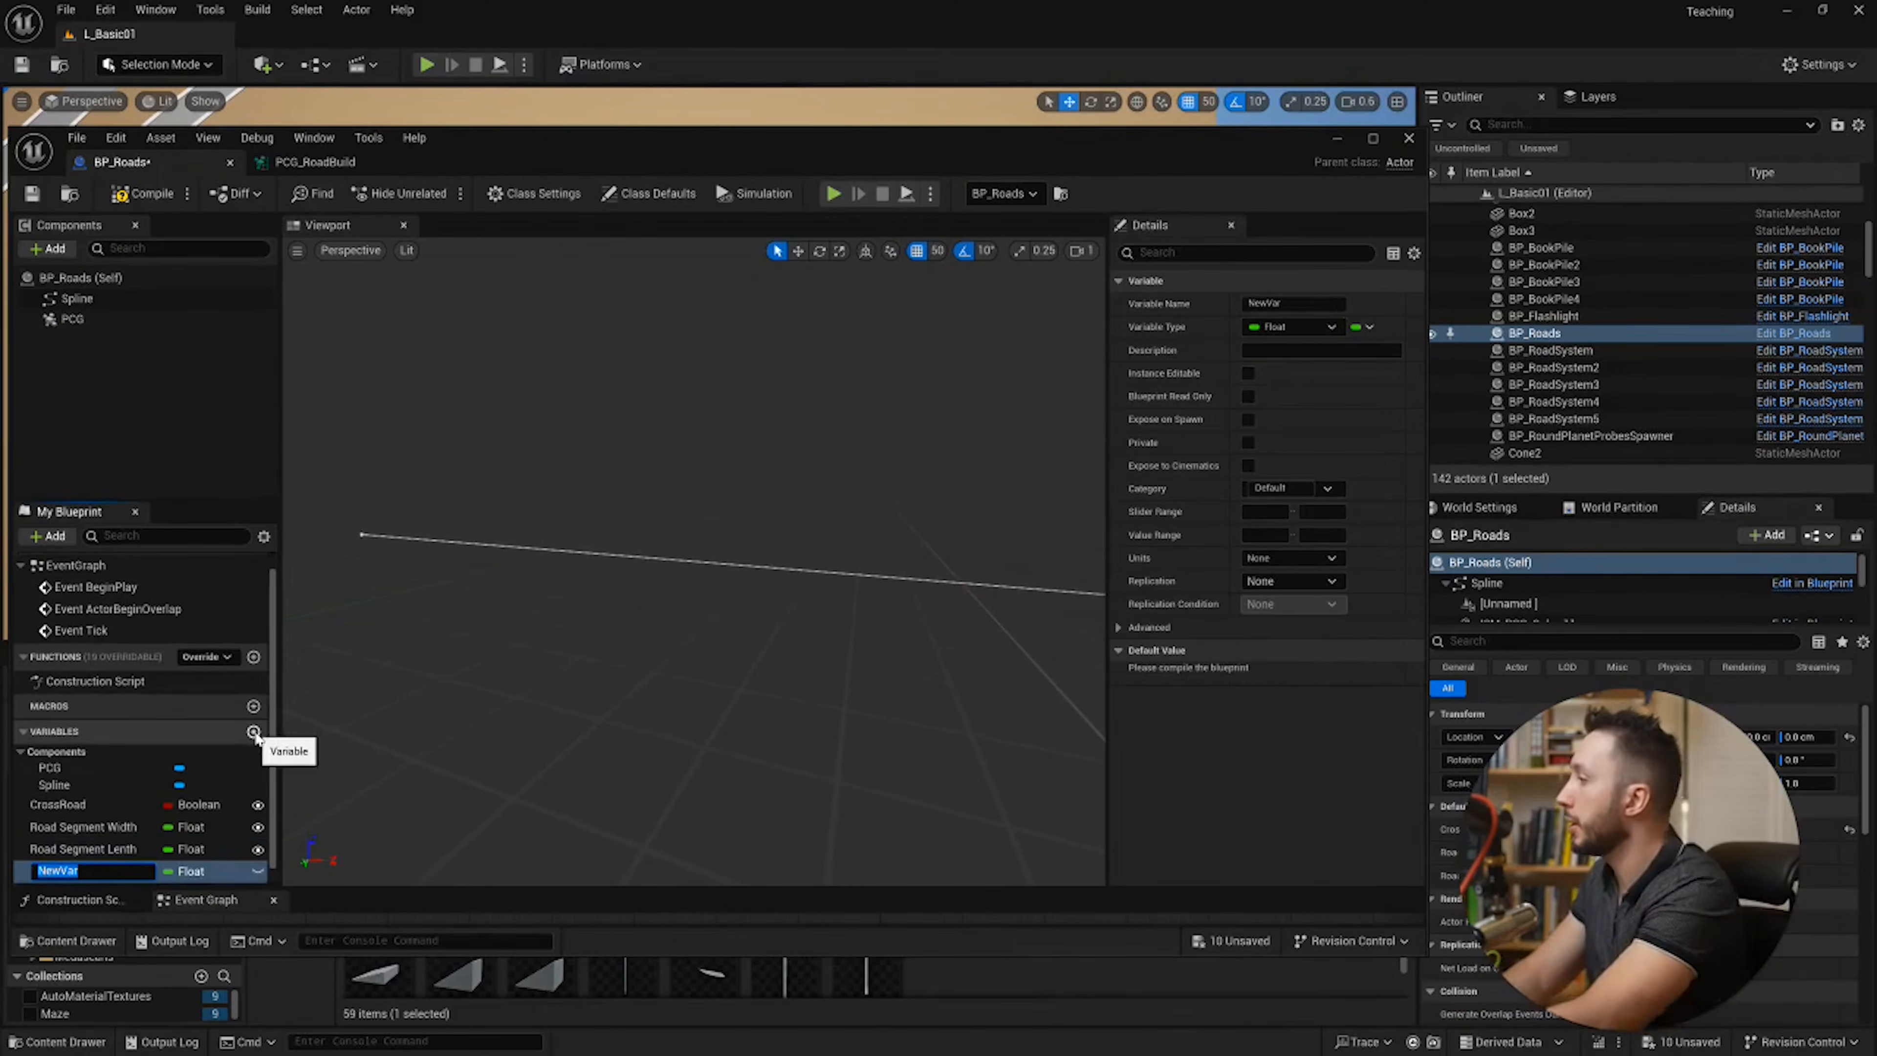
type("C")
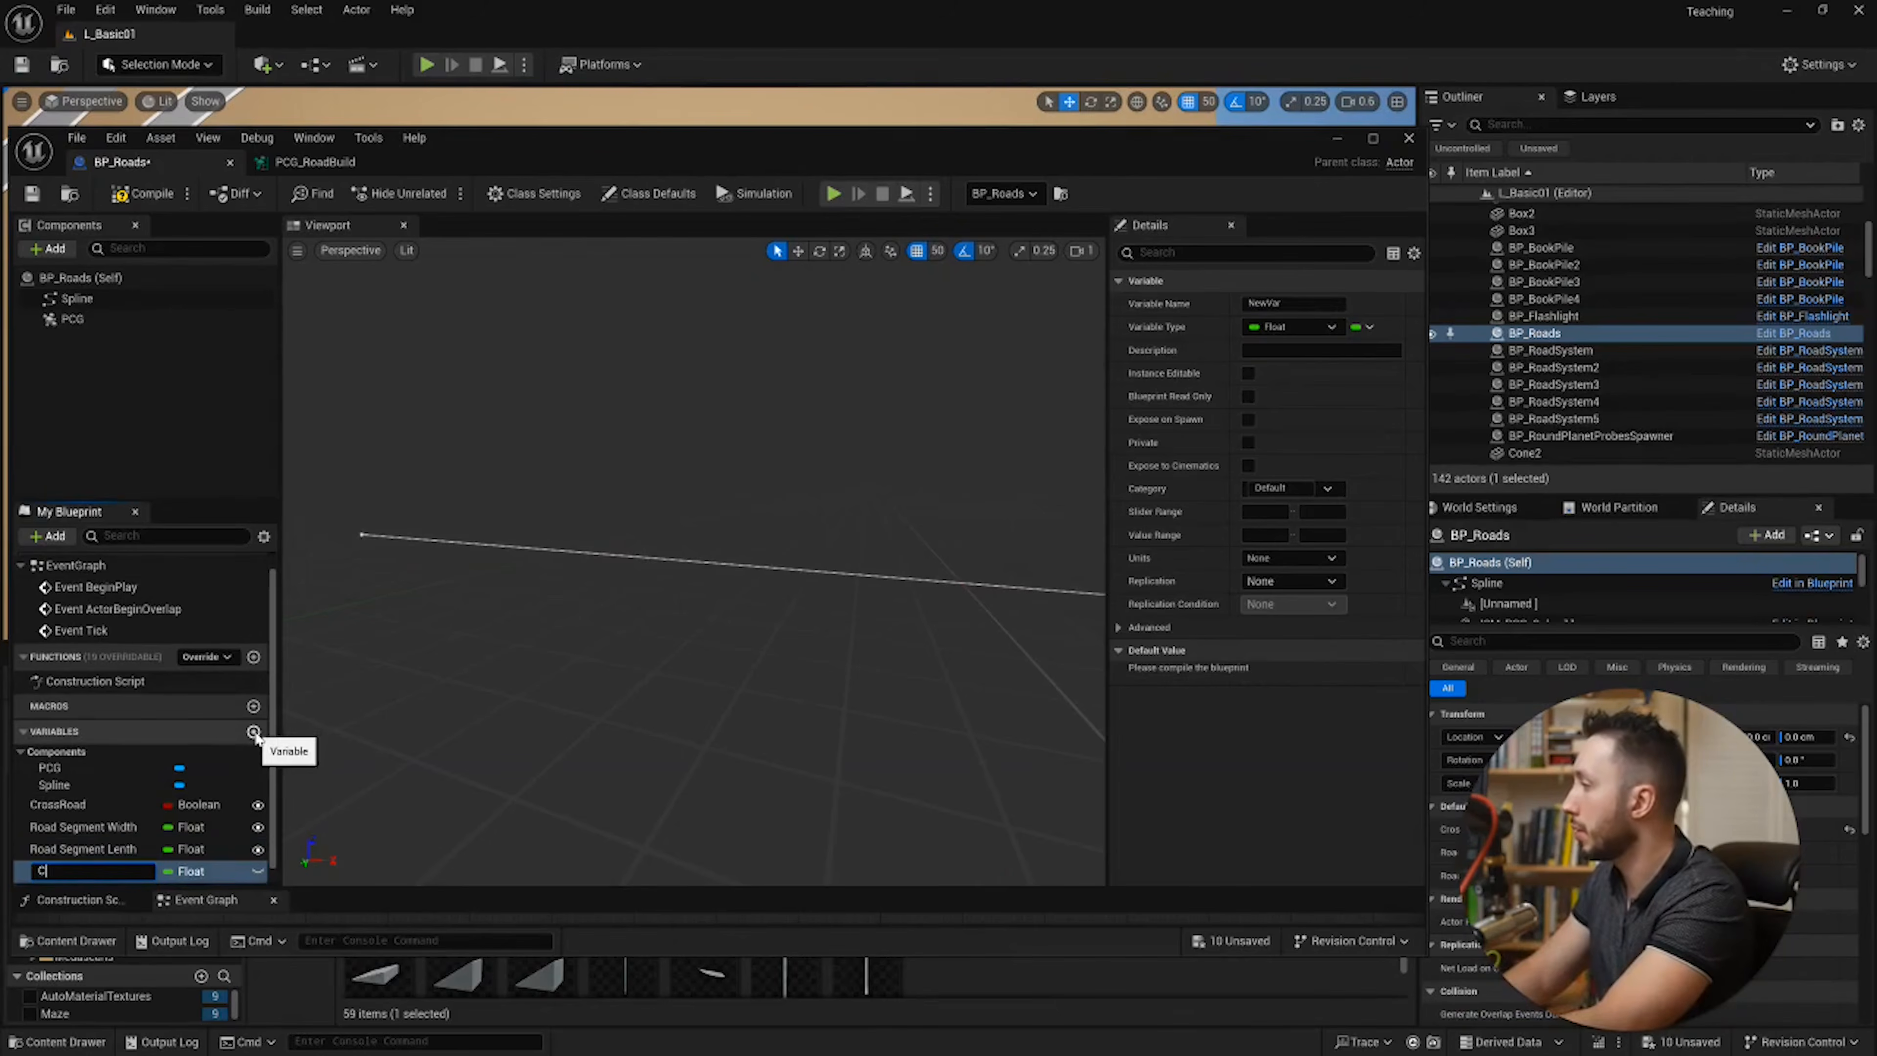
type("rossroad")
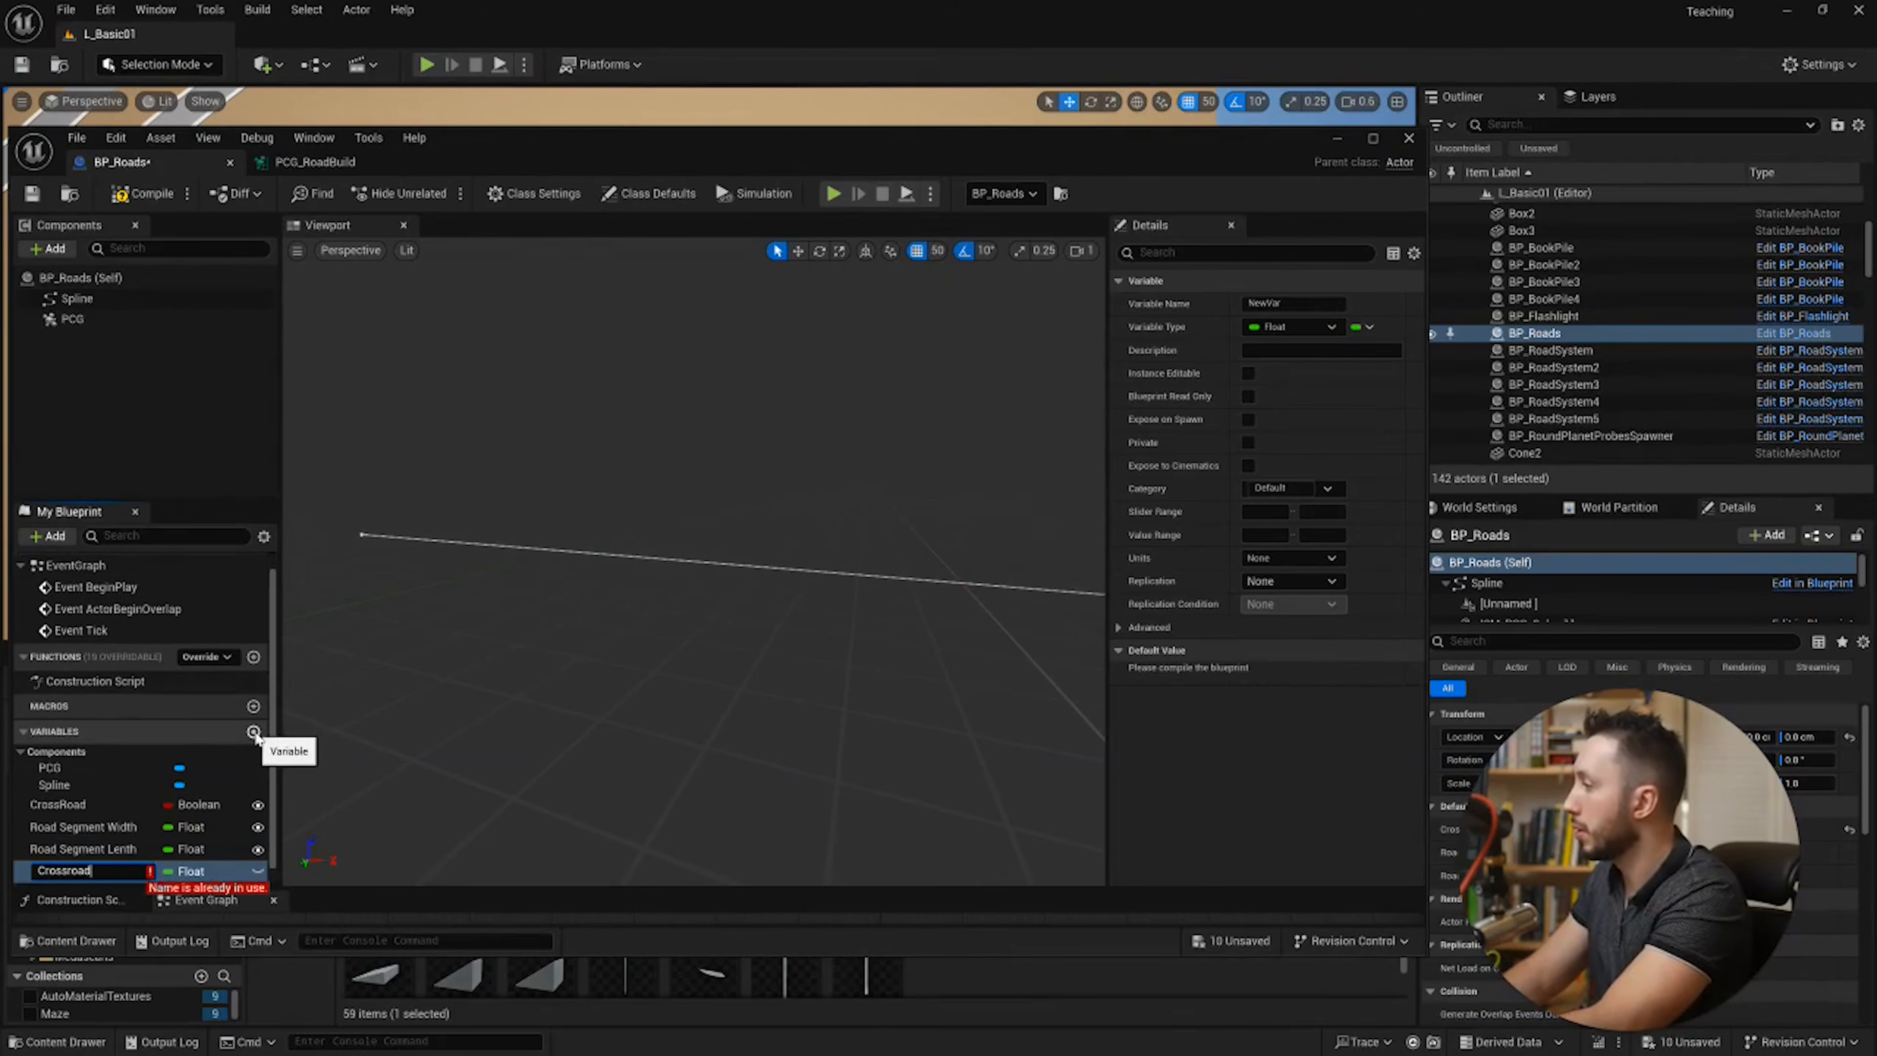
type(" Lenth")
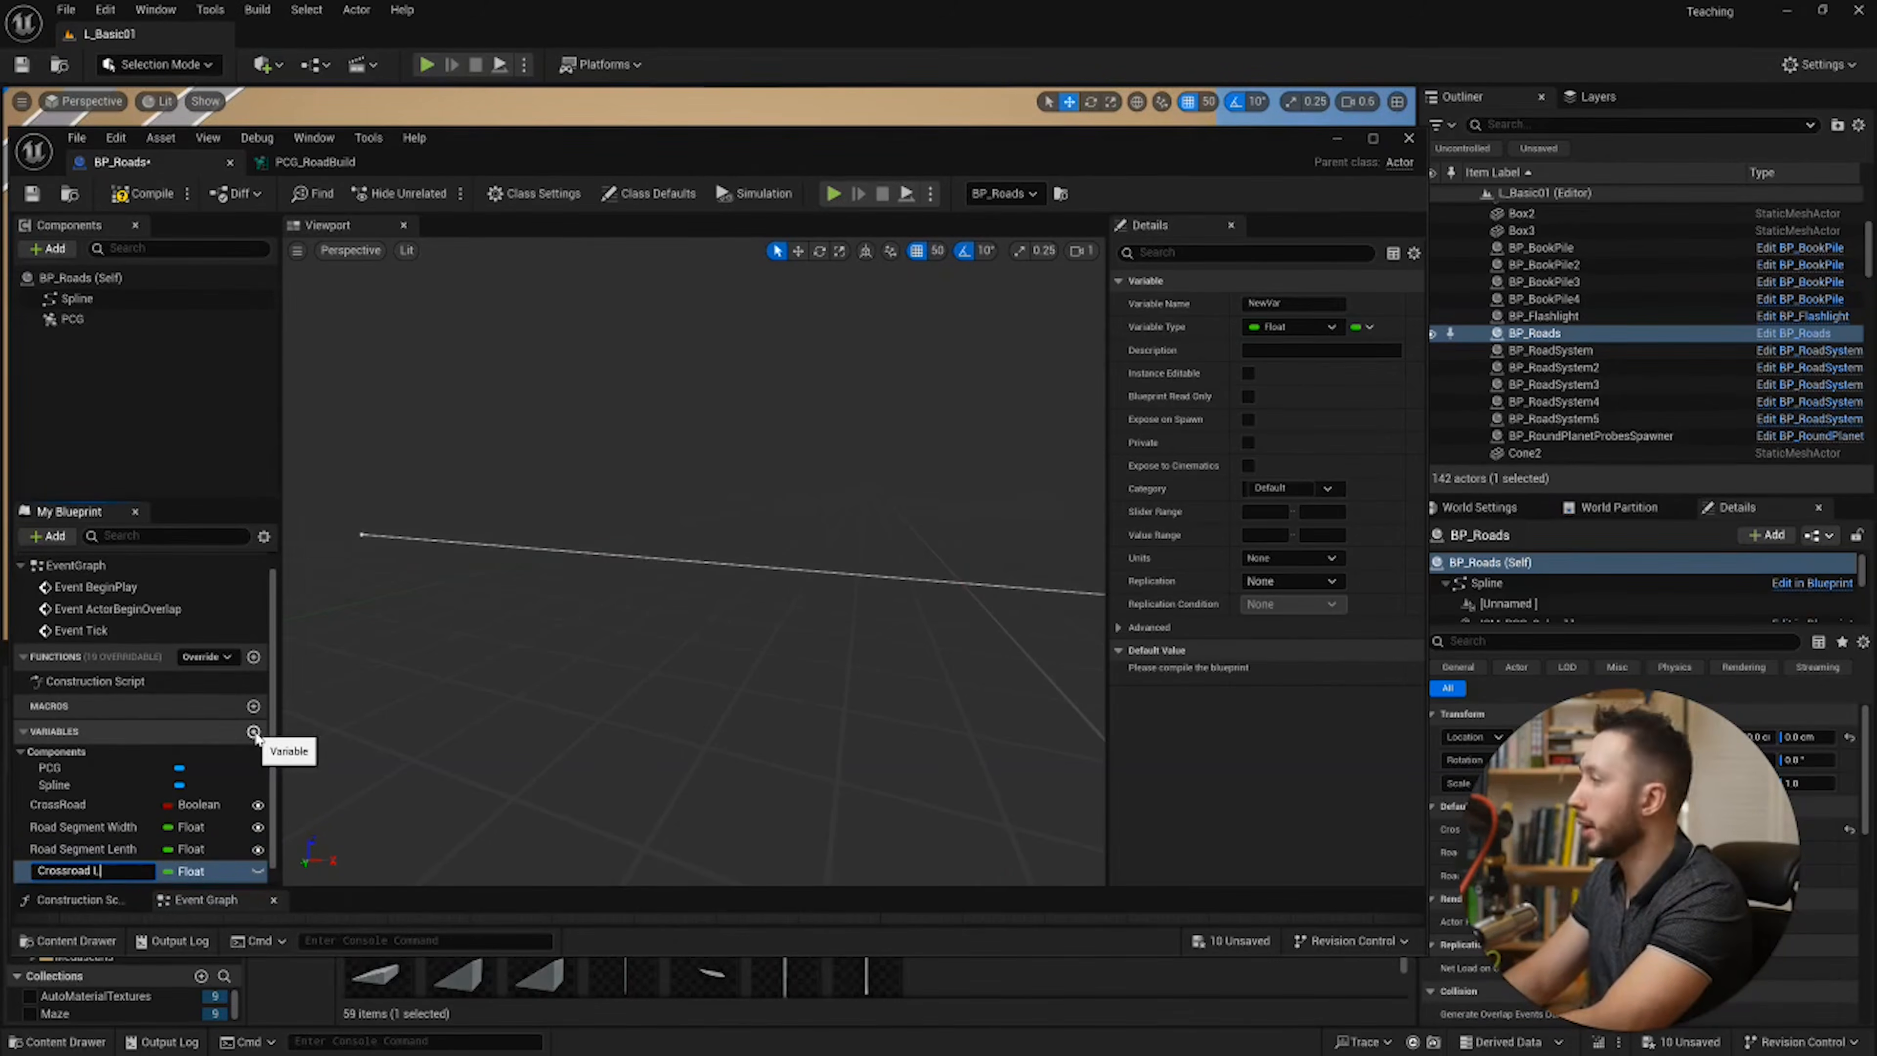
key("Return")
left_click(258, 871)
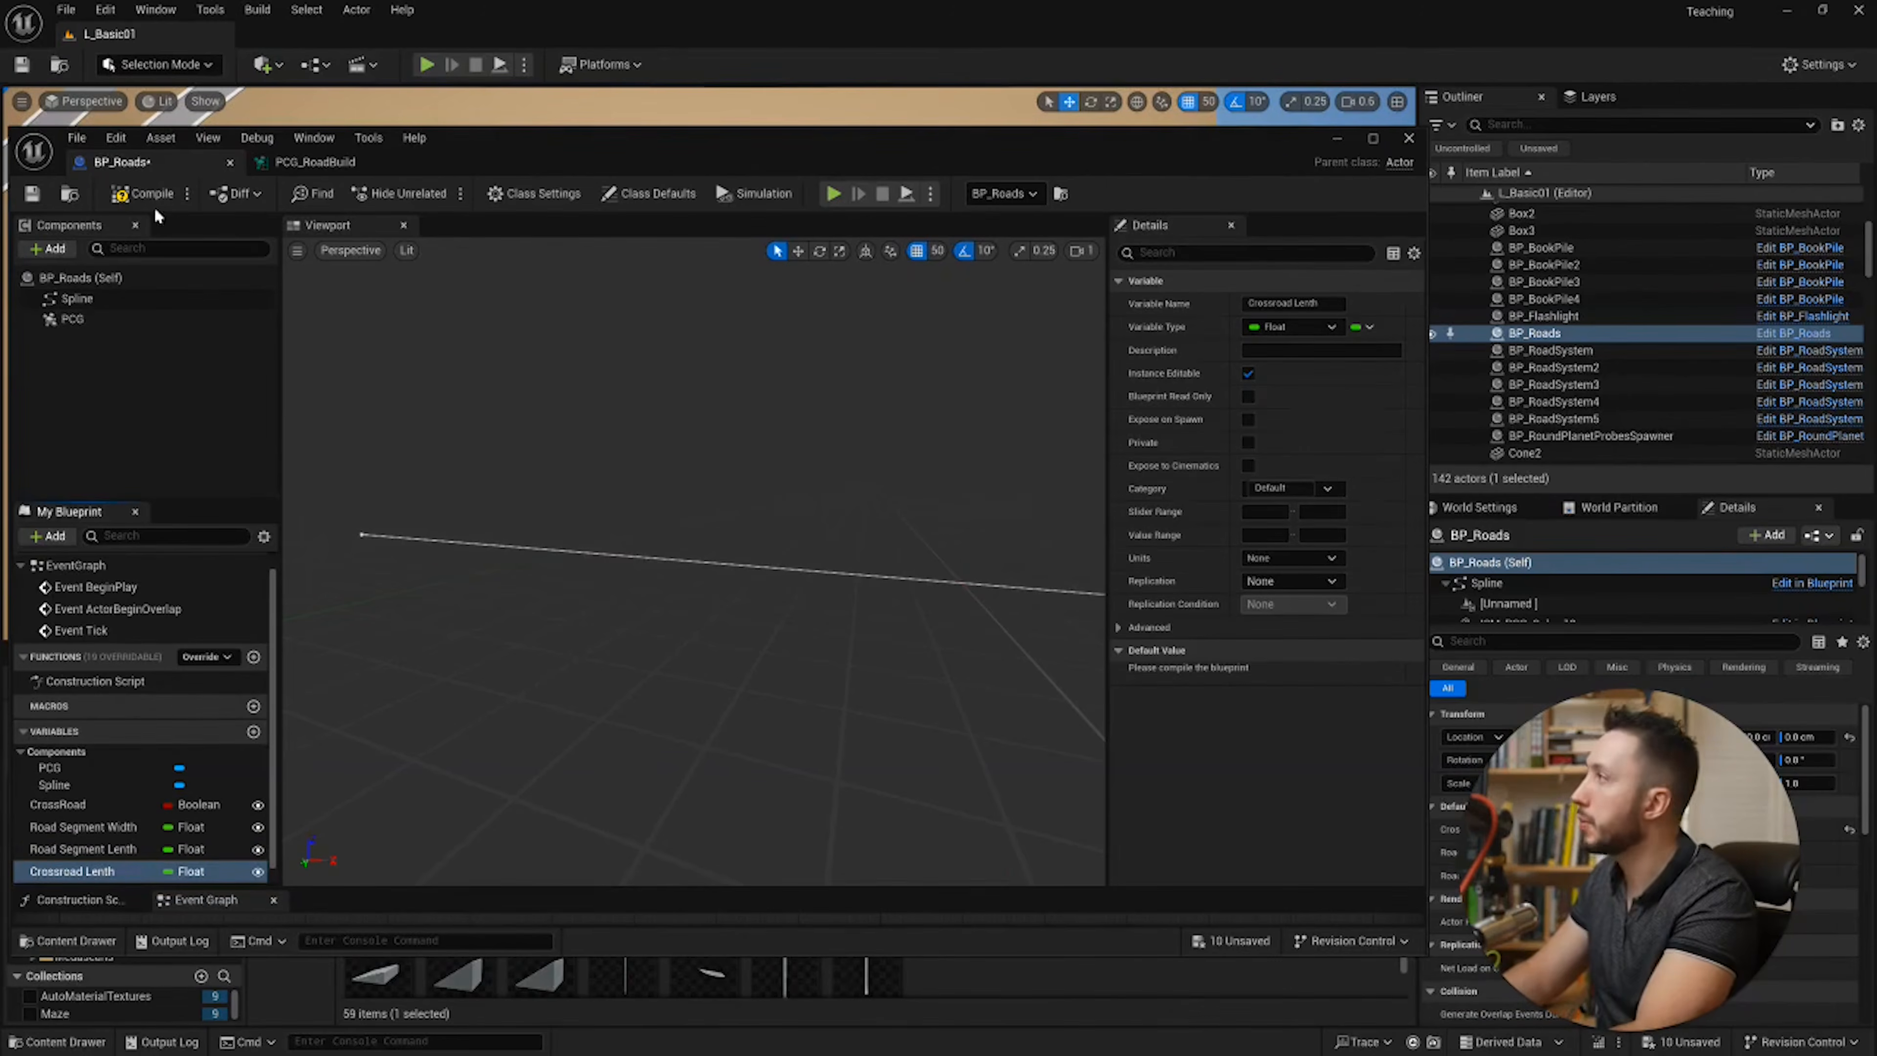
Step: Set the Crossroad Lenth default value to 1.0, then compile and save BP_Roads
left_click(142, 193)
left_click(1295, 672)
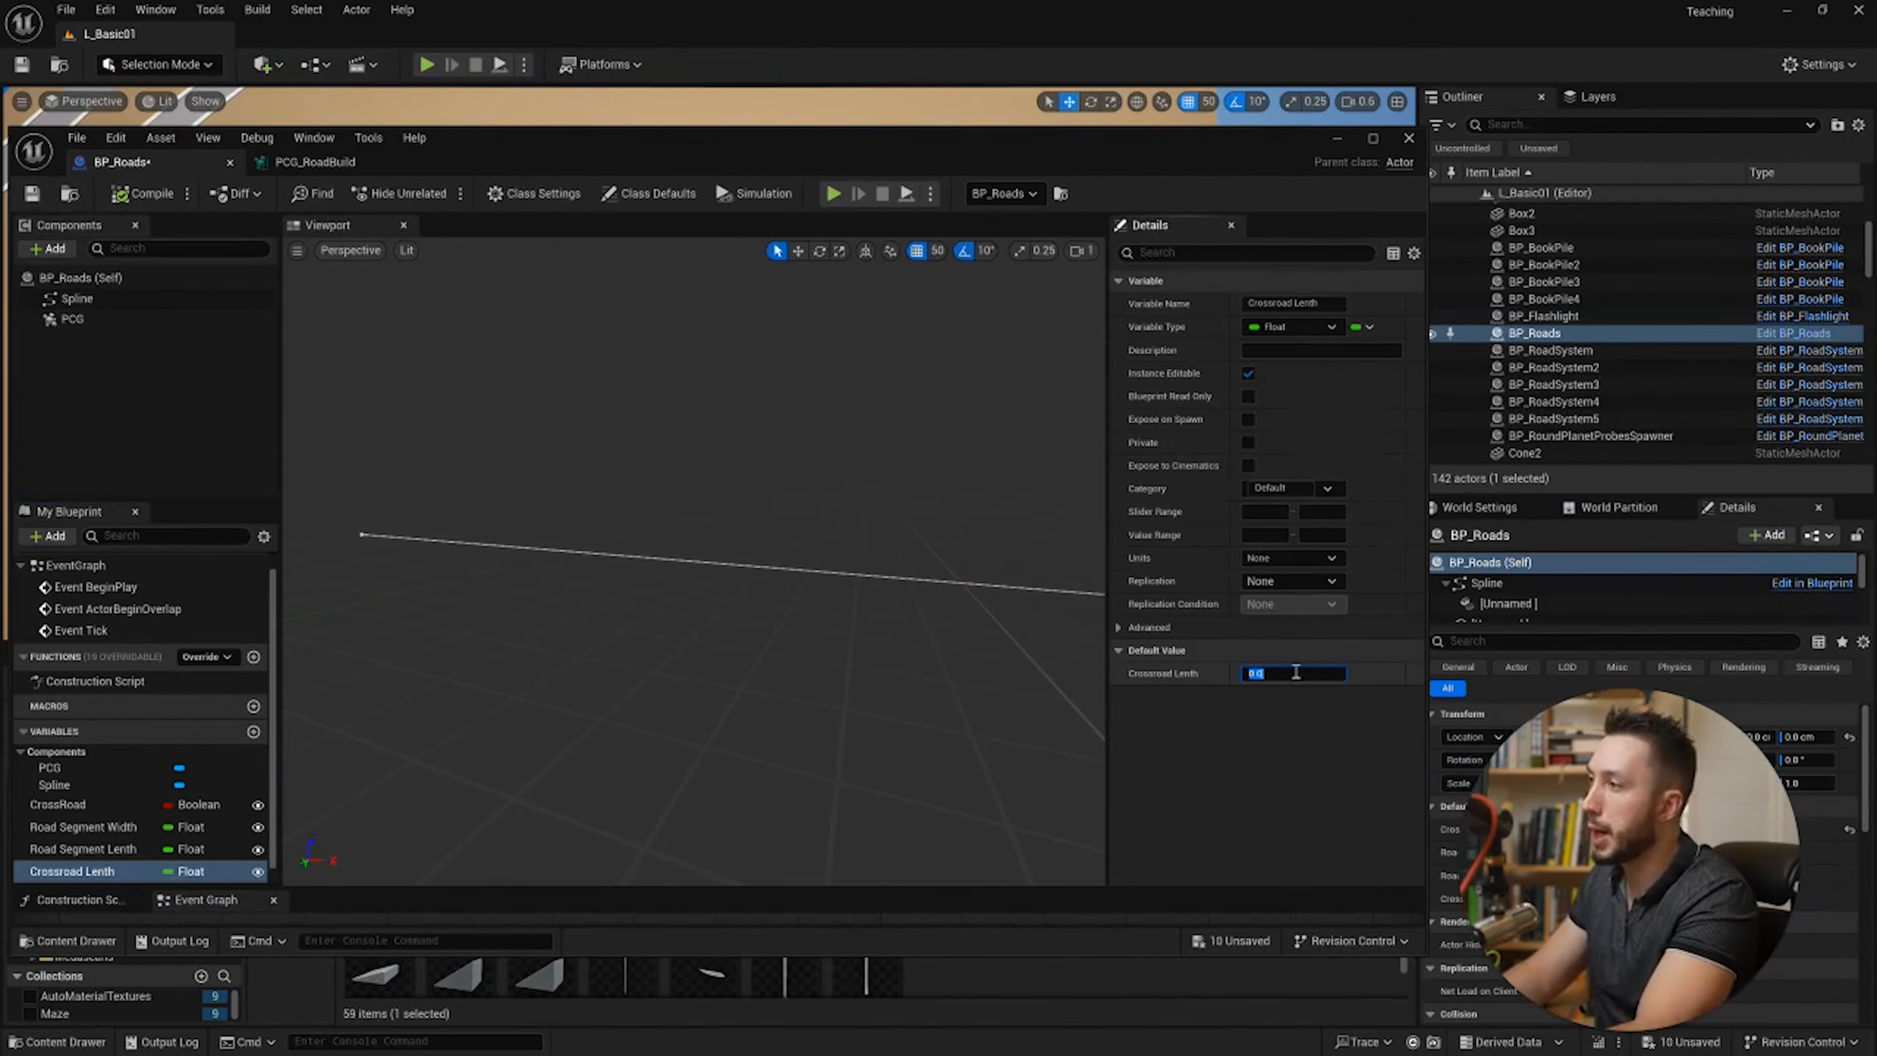
type("1")
key("Return")
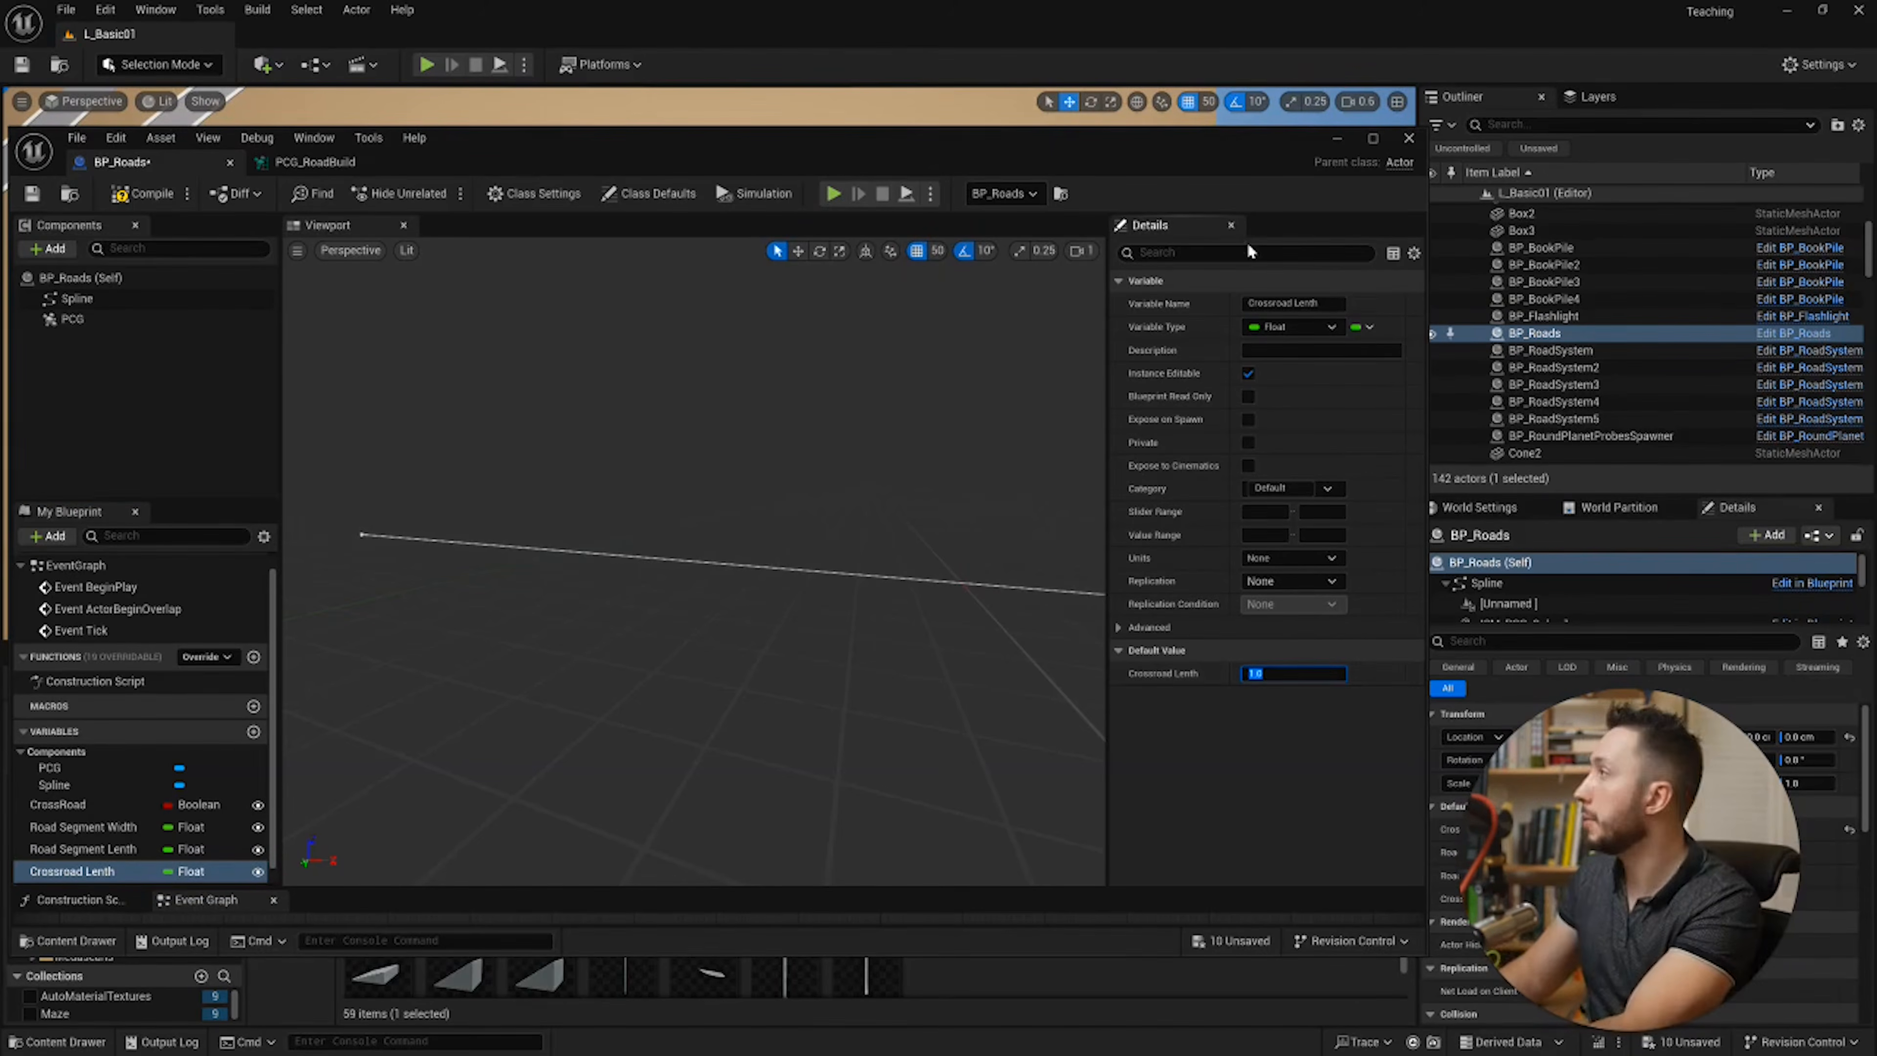
left_click(143, 193)
left_click(32, 193)
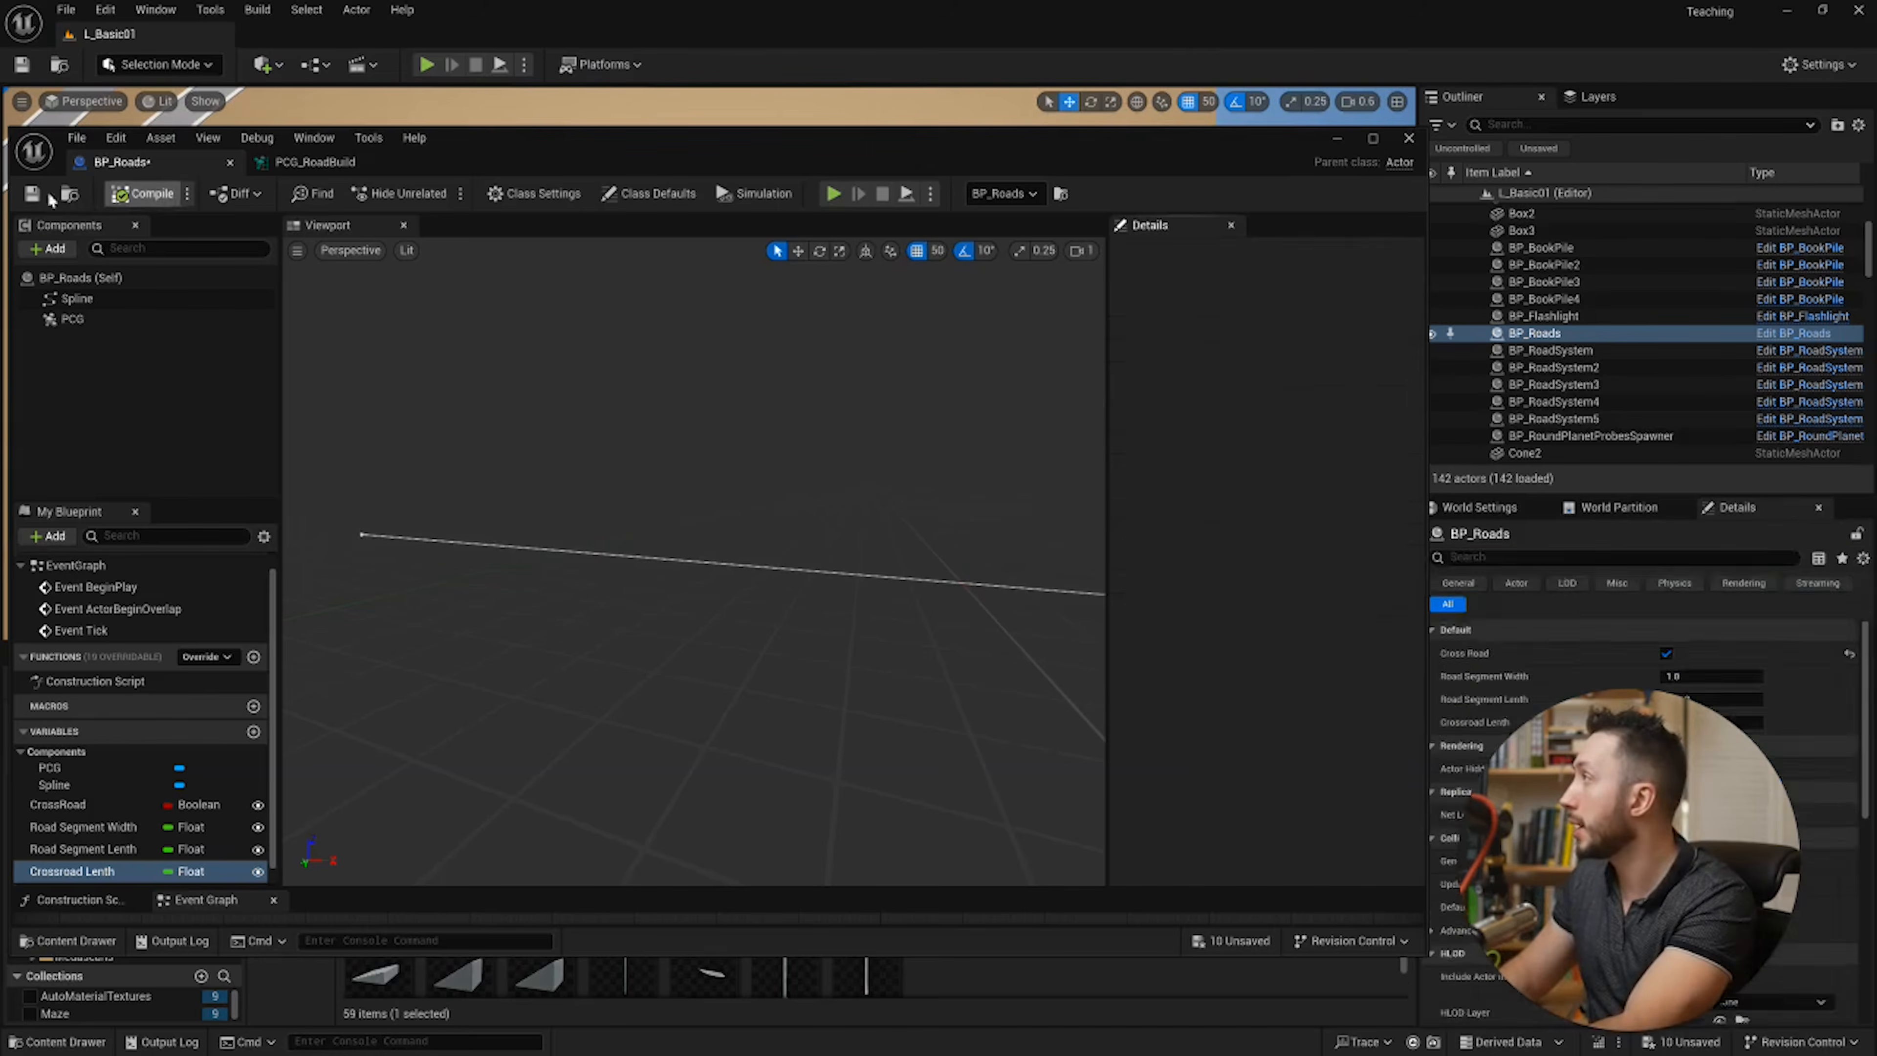
Step: Examine the CrossRoad section of PCG_RoadBuild, following its nodes from Attribute Select through both Subtract nodes to Add
left_click(314, 161)
right_click_drag(638, 636, 327, 604)
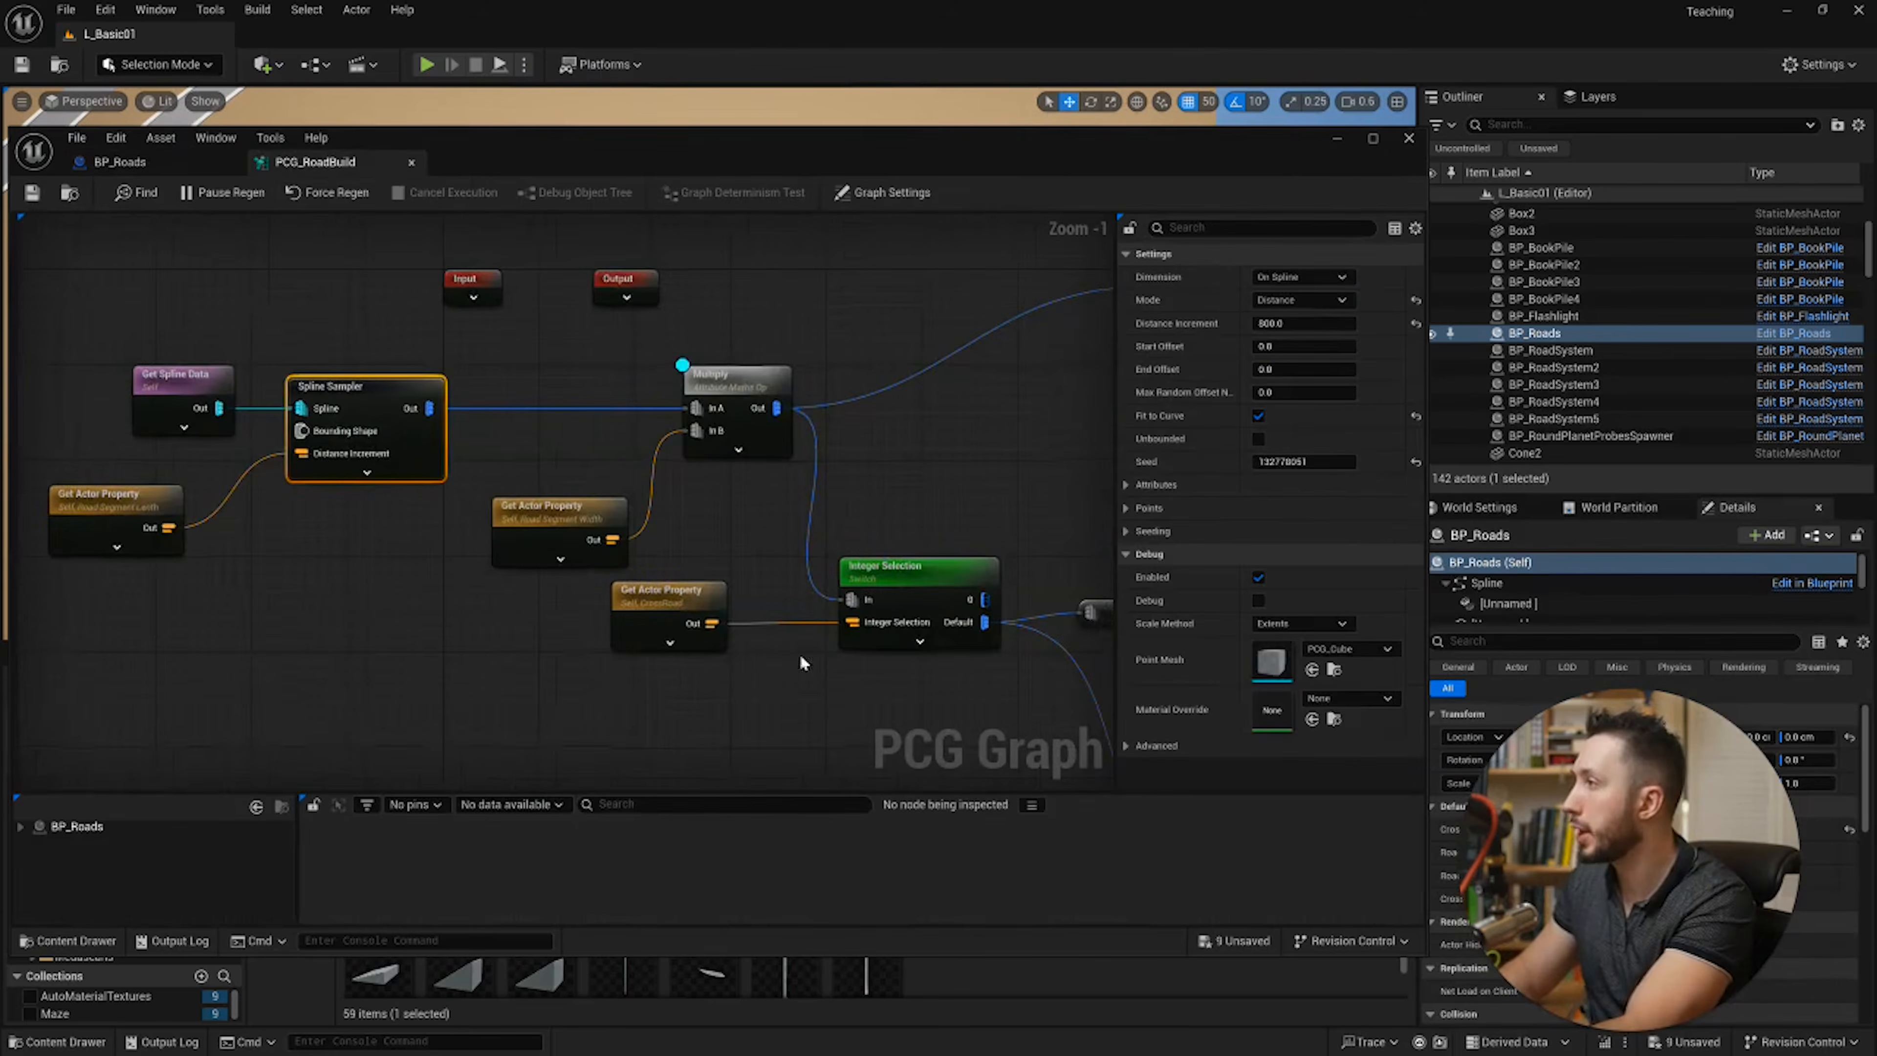
scroll(804, 659, "down", 4)
right_click_drag(984, 686, 481, 548)
scroll(735, 586, "up", 3)
right_click_drag(850, 611, 743, 562)
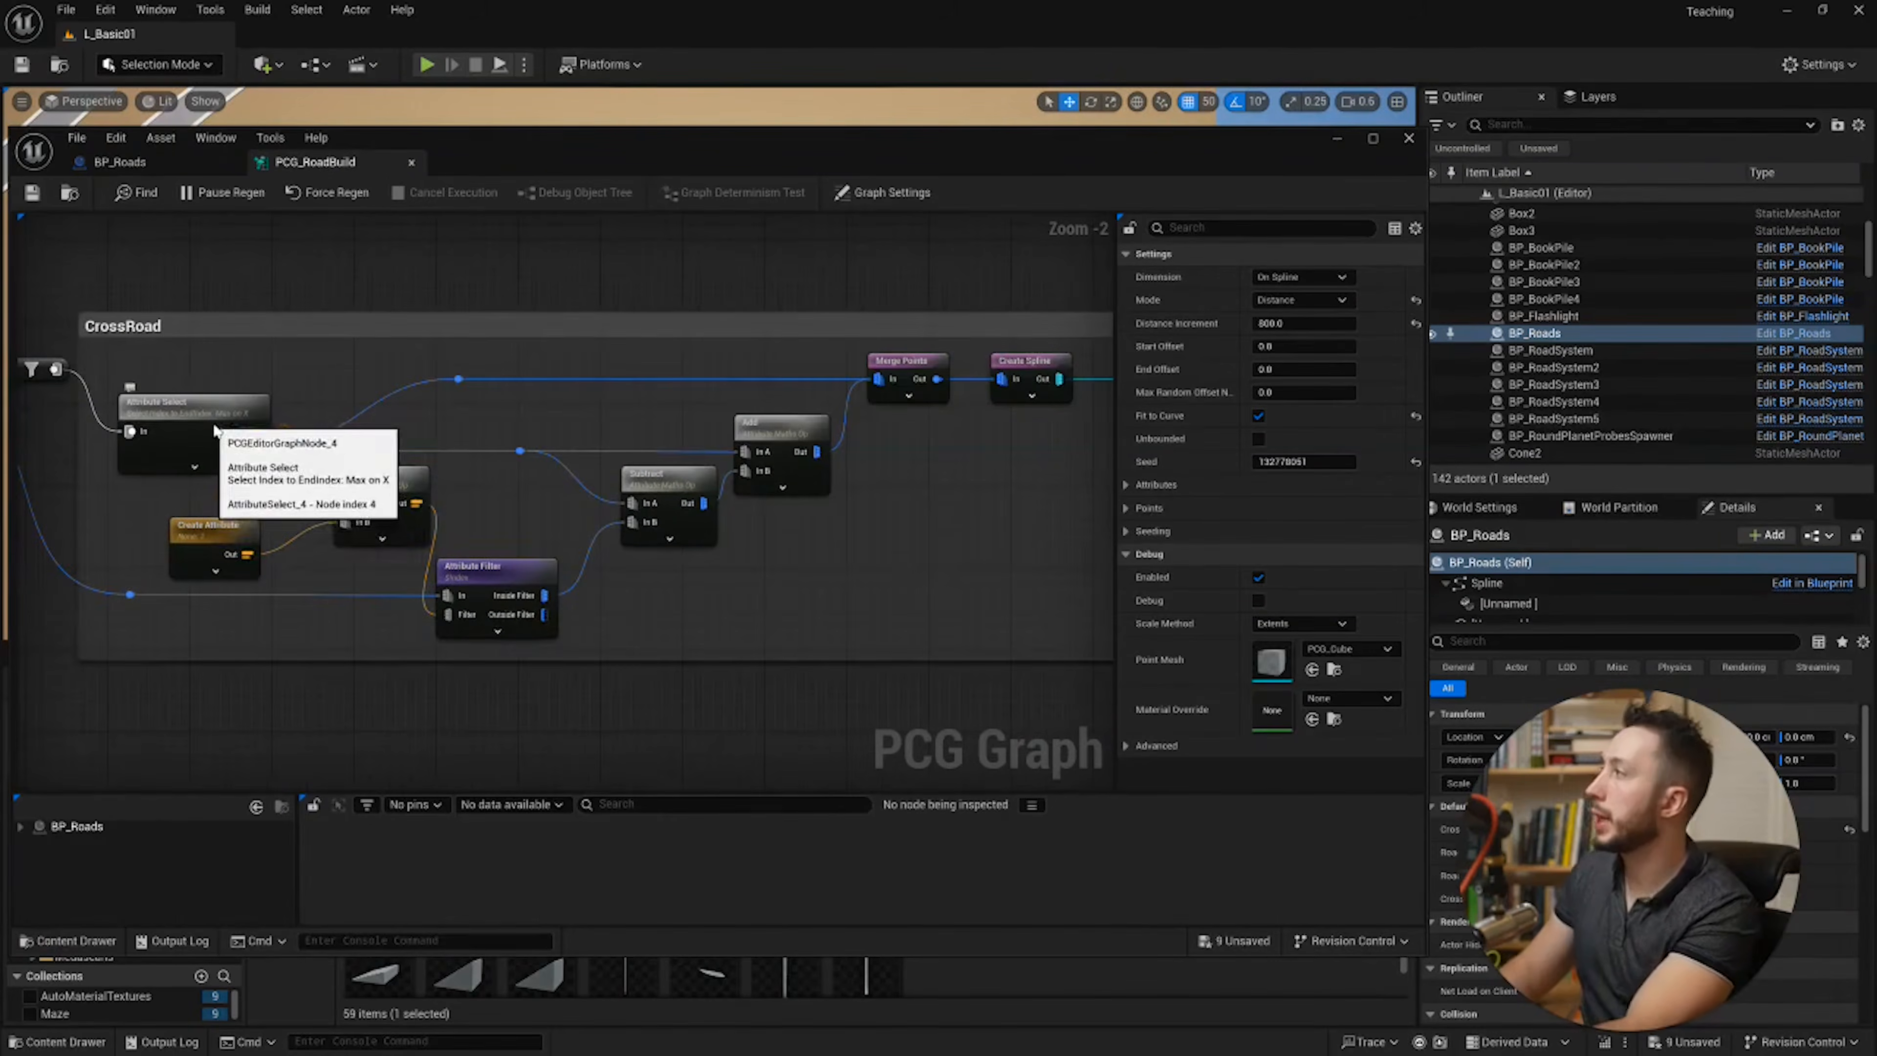
right_click_drag(219, 425, 338, 401)
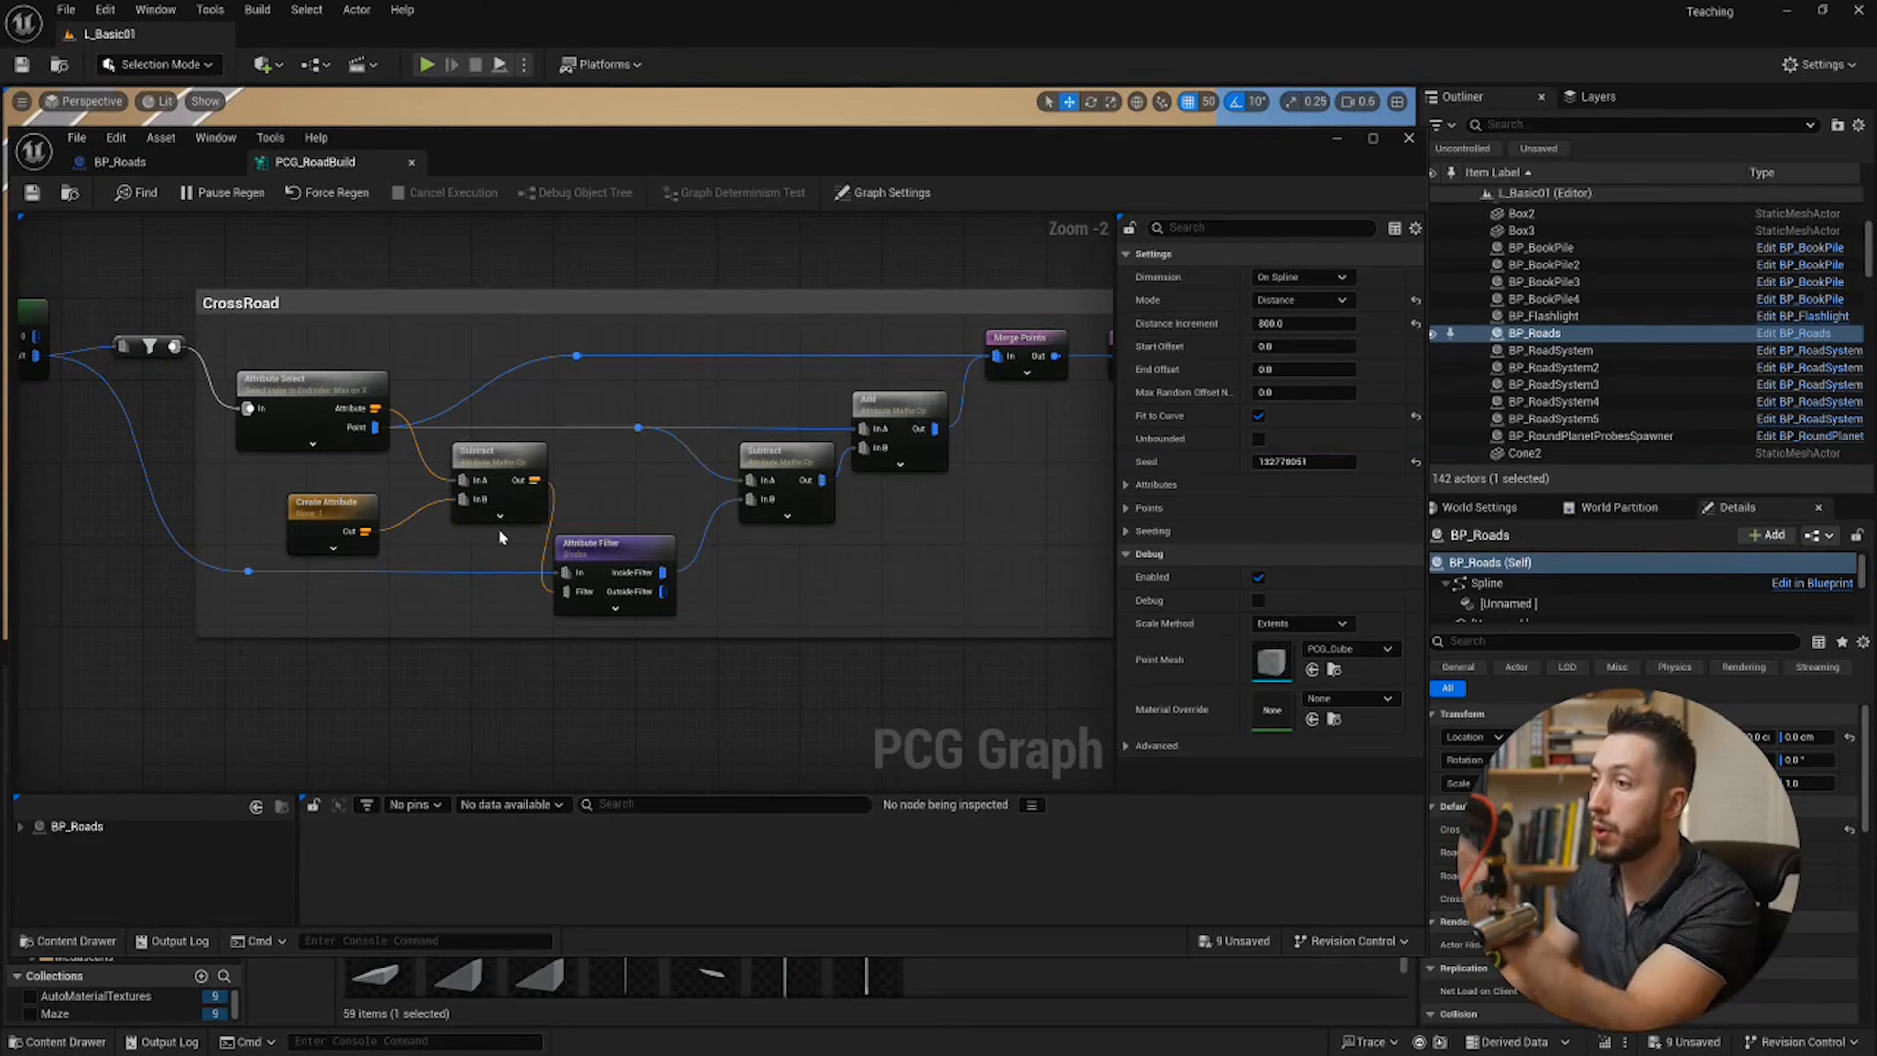
right_click_drag(500, 537, 511, 499)
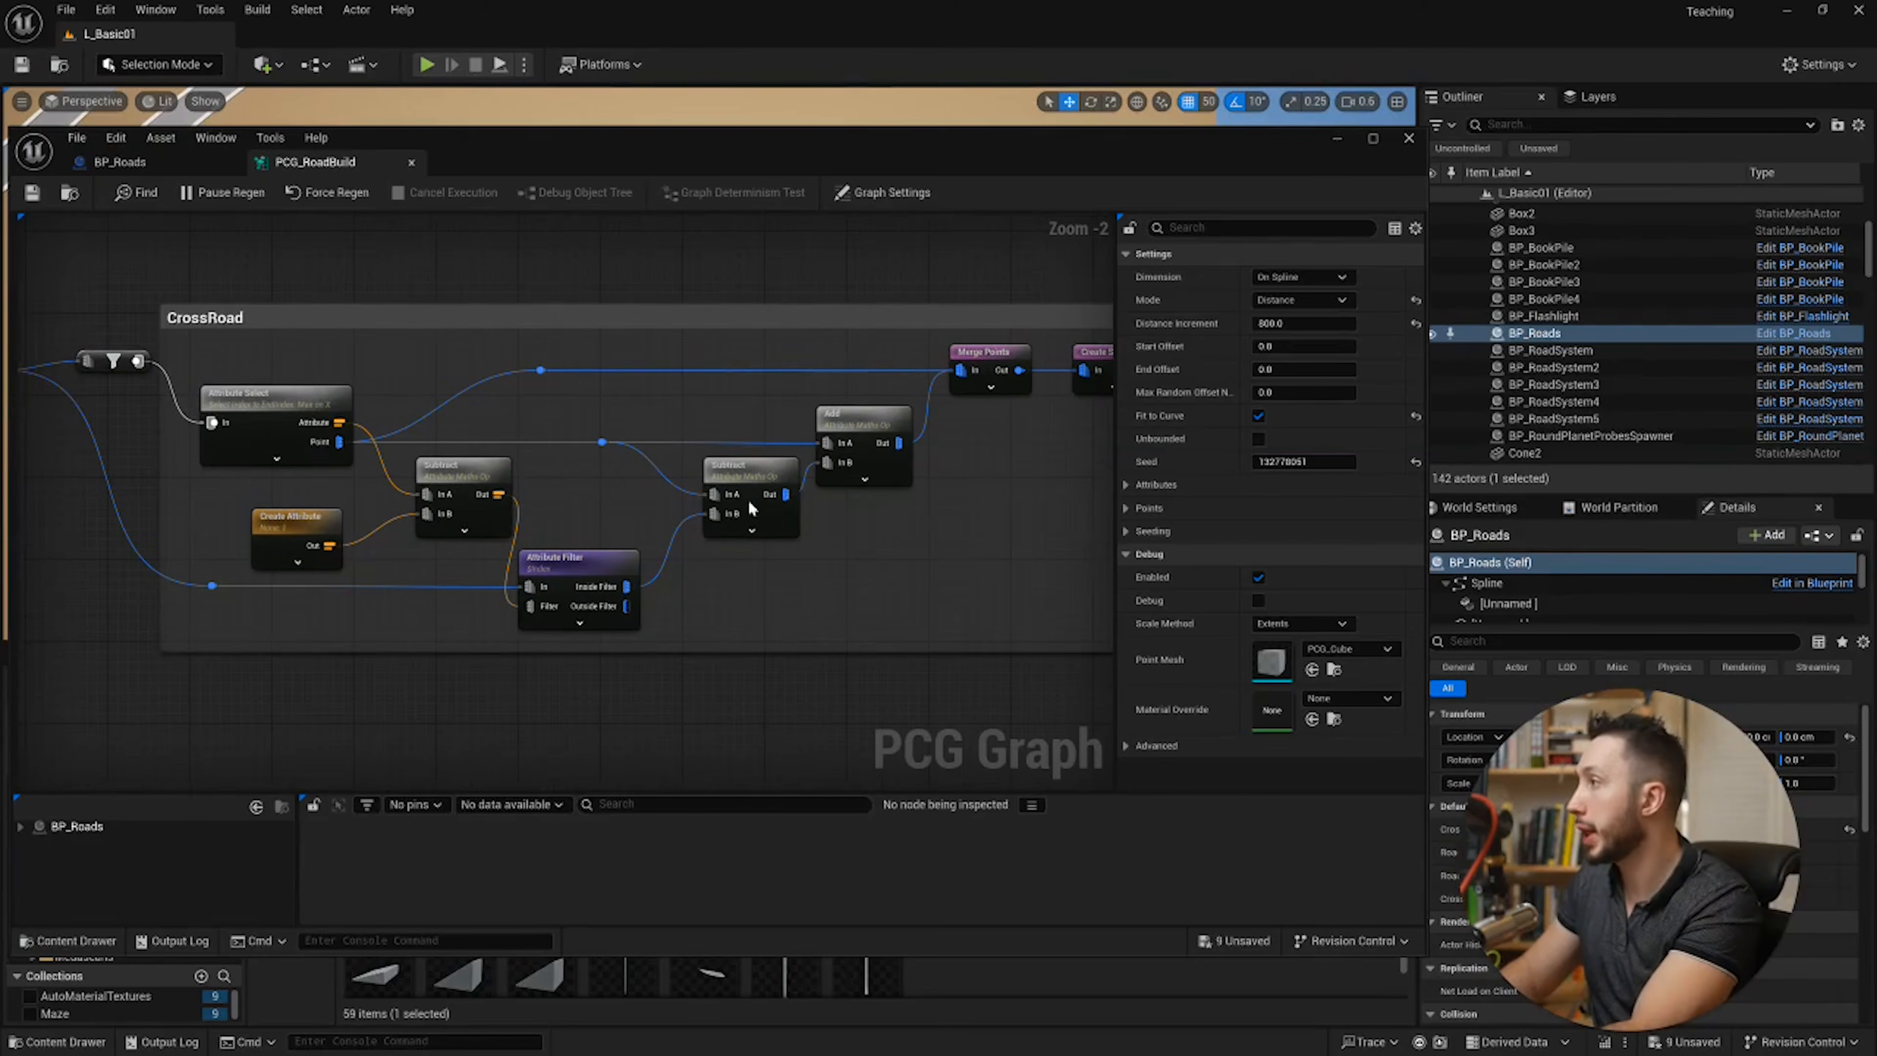
right_click_drag(792, 518, 782, 524)
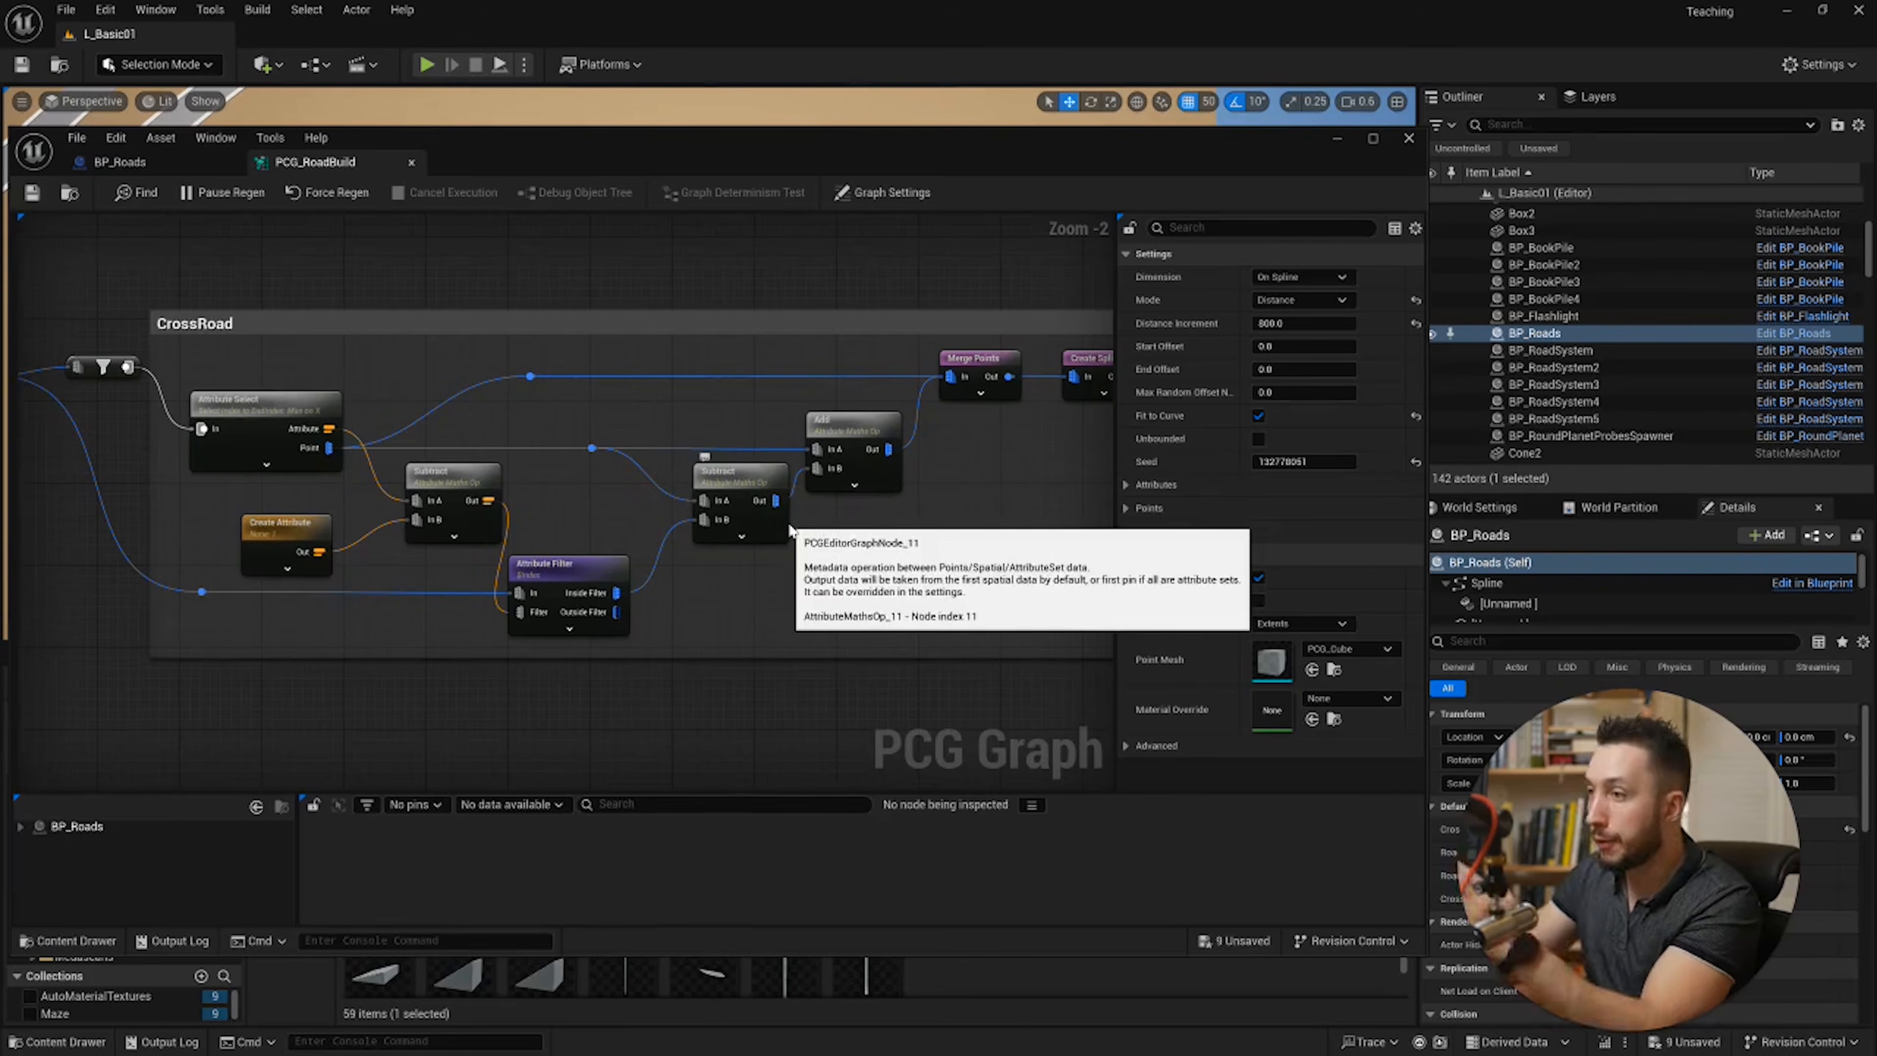
right_click_drag(754, 500, 684, 516)
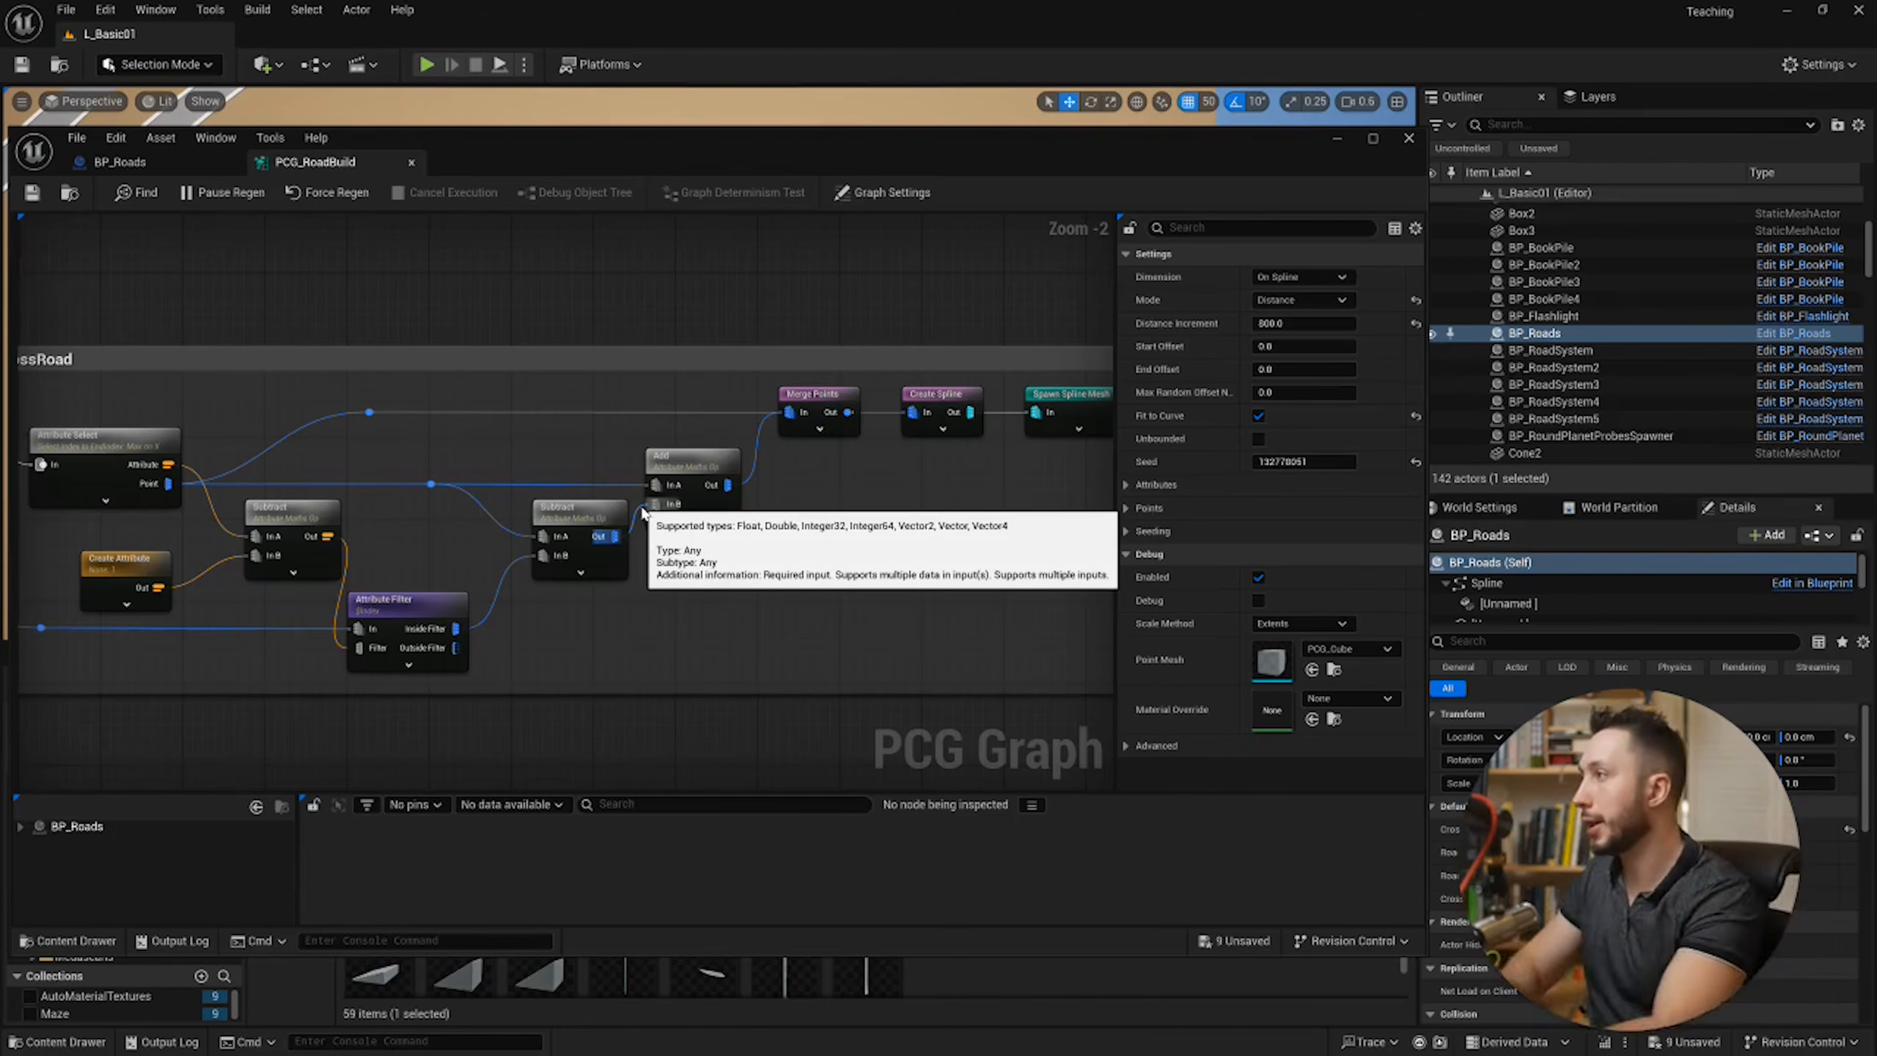
Step: Shift the Add node and the nodes after it away from the second Subtract, and place a Multiply node in the gap
scroll(879, 483, "down", 1)
left_click_drag(853, 483, 565, 493)
left_click(420, 600)
right_click(414, 594)
type("mult")
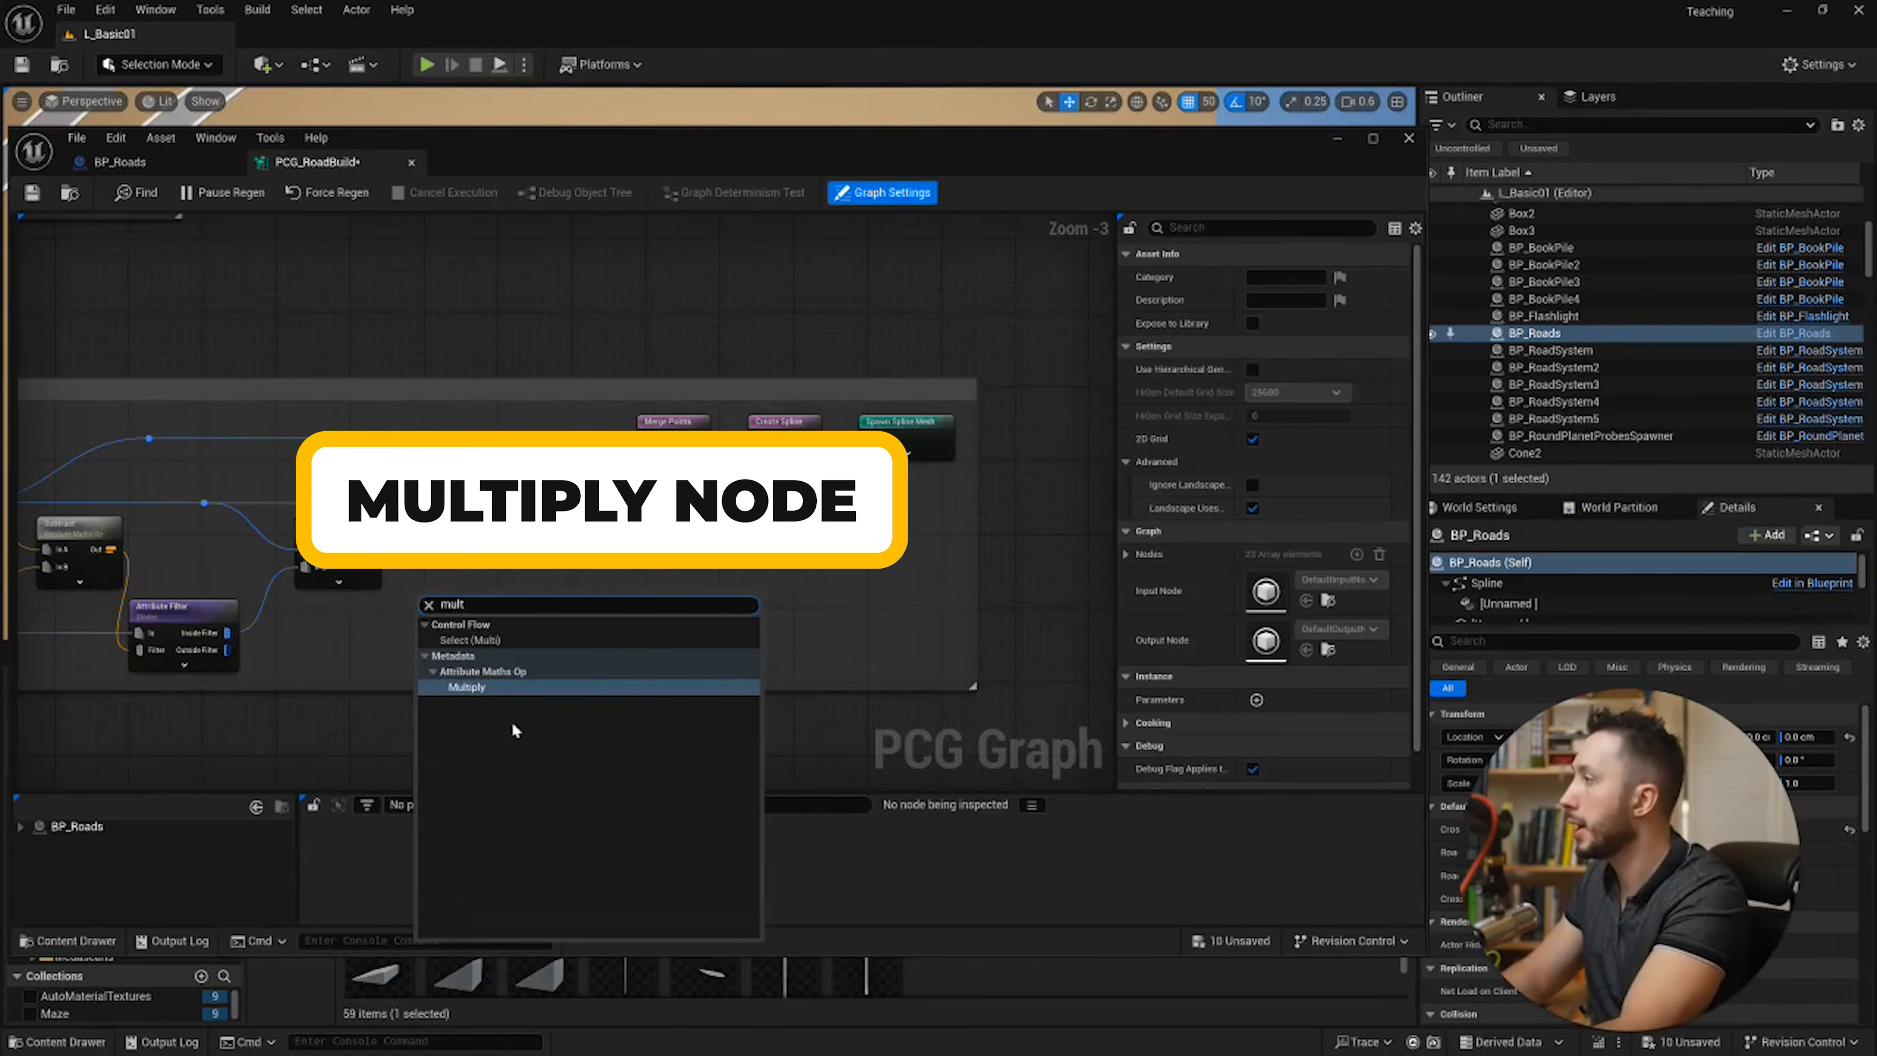
left_click(496, 687)
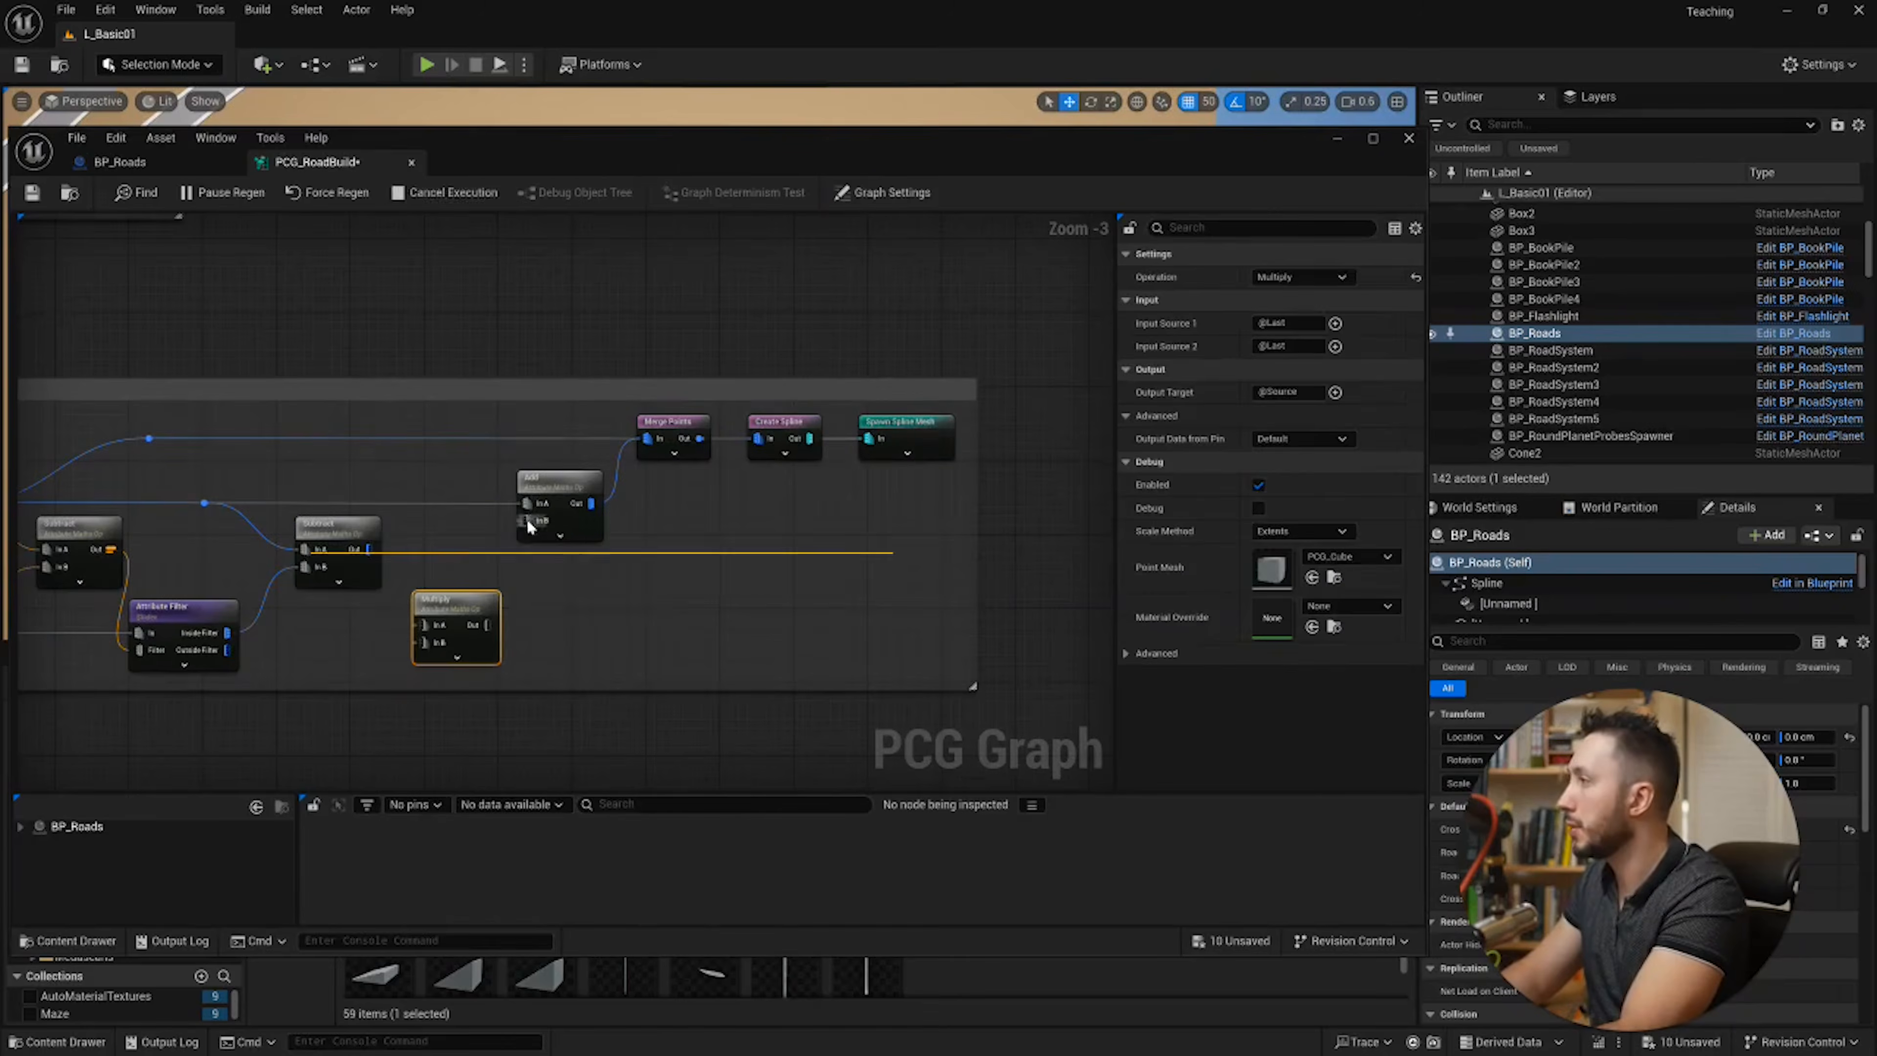
Step: Insert the Multiply node between the second Subtract's output and the Add node's In B input
left_click_drag(527, 521, 369, 548)
left_click_drag(451, 607, 453, 570)
right_click_drag(517, 556, 762, 435)
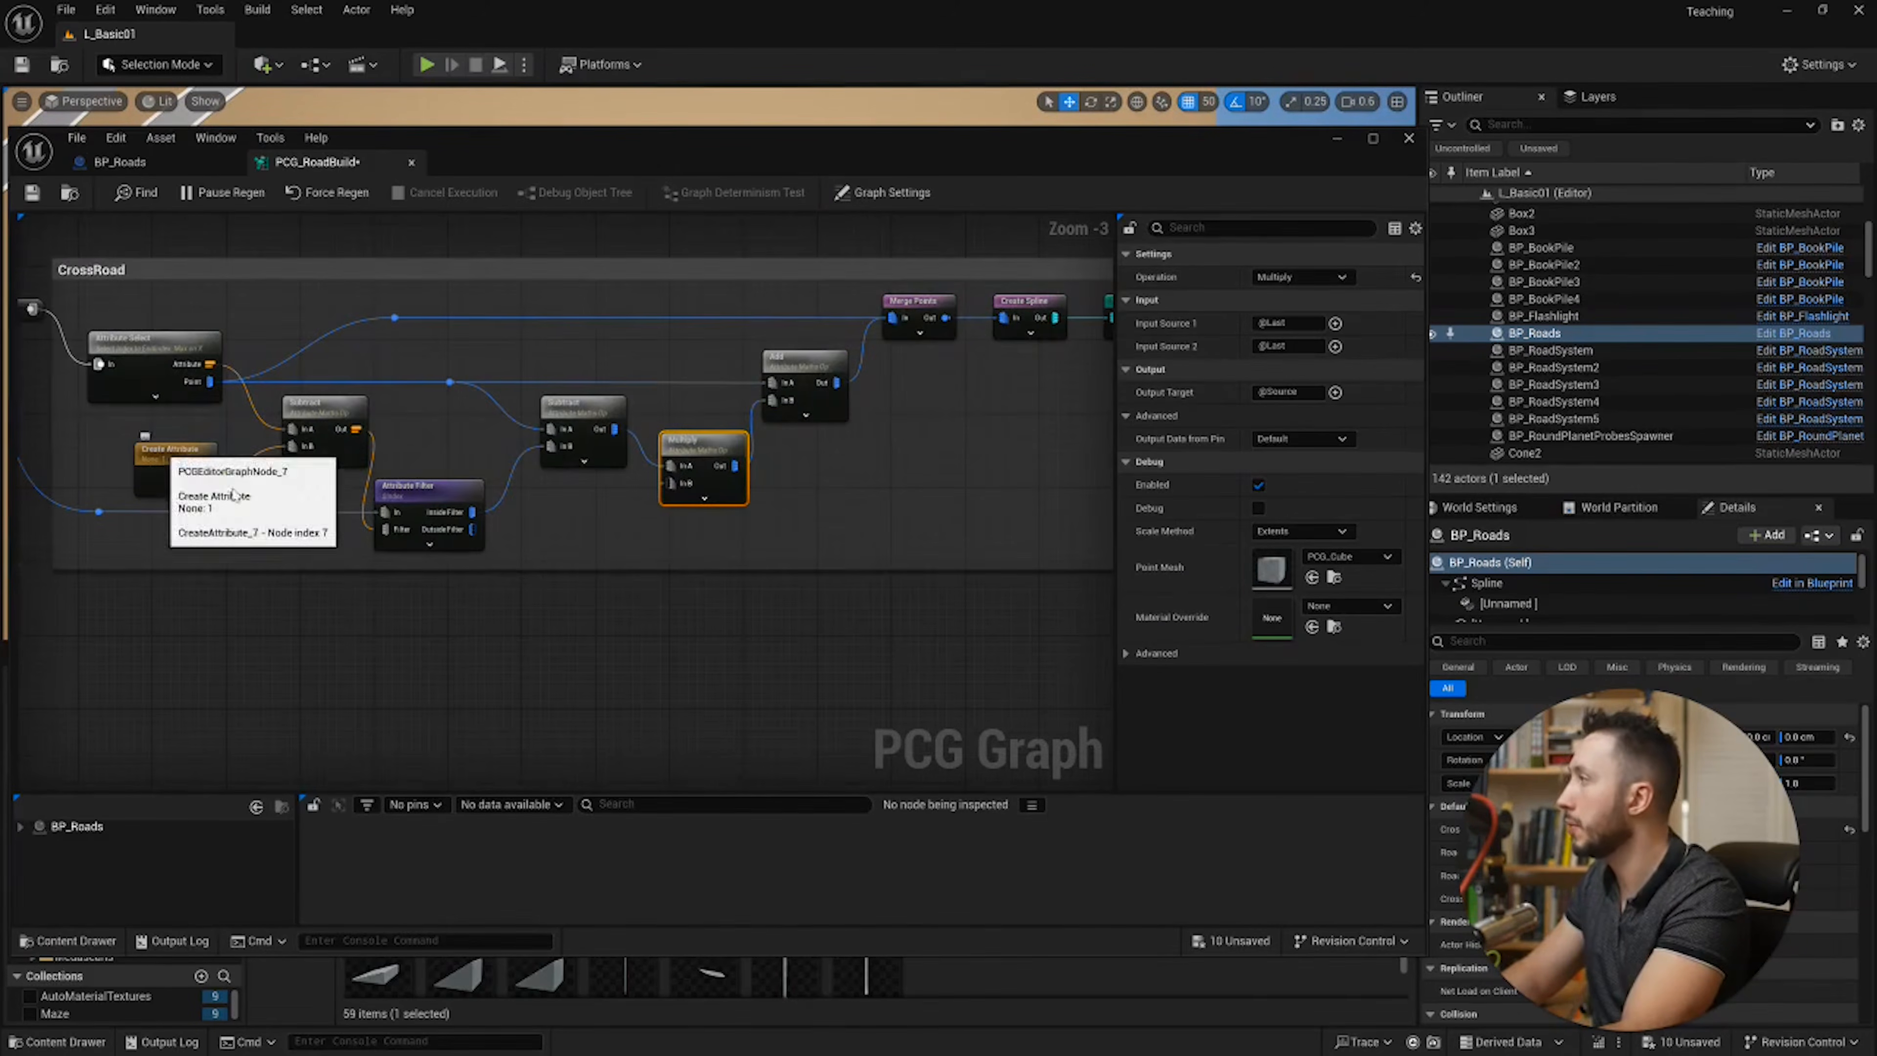
Step: Add a Get Actor Property node below the new Multiply node in the CrossRoad section
right_click(665, 548)
type("get acto")
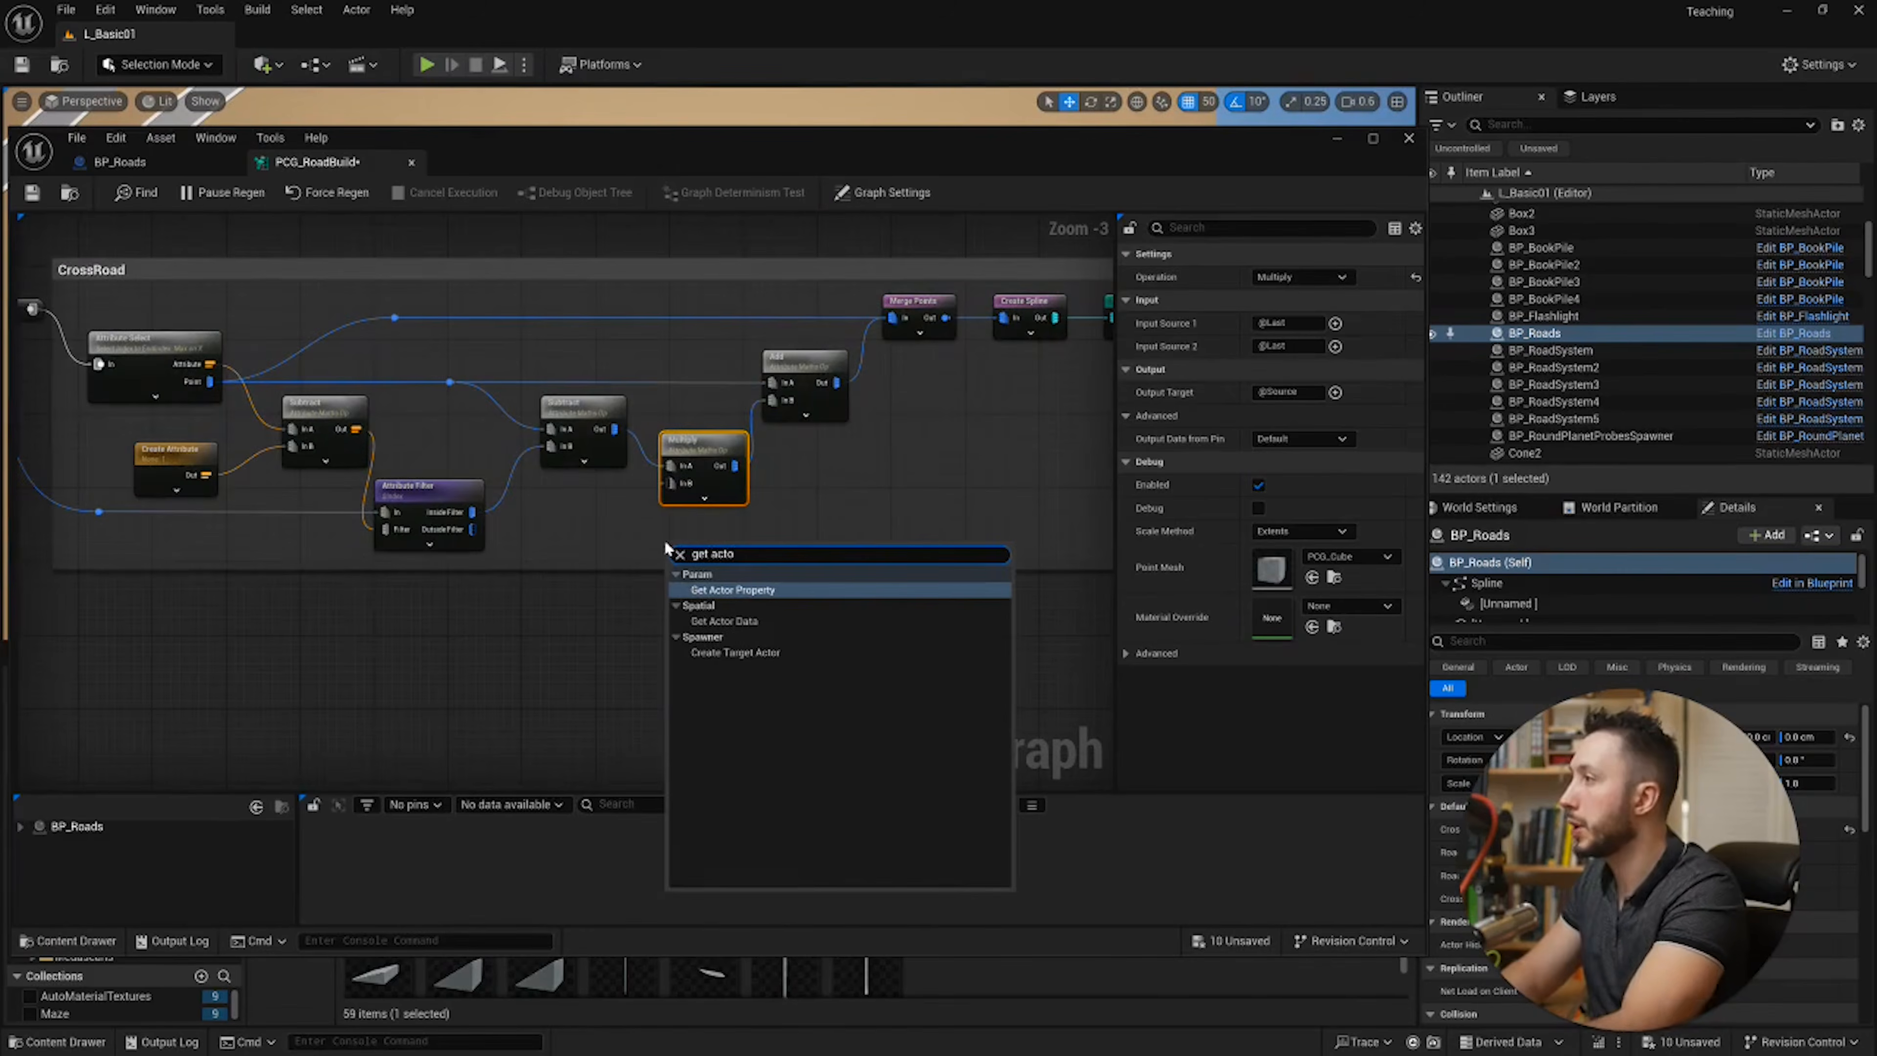
left_click(732, 590)
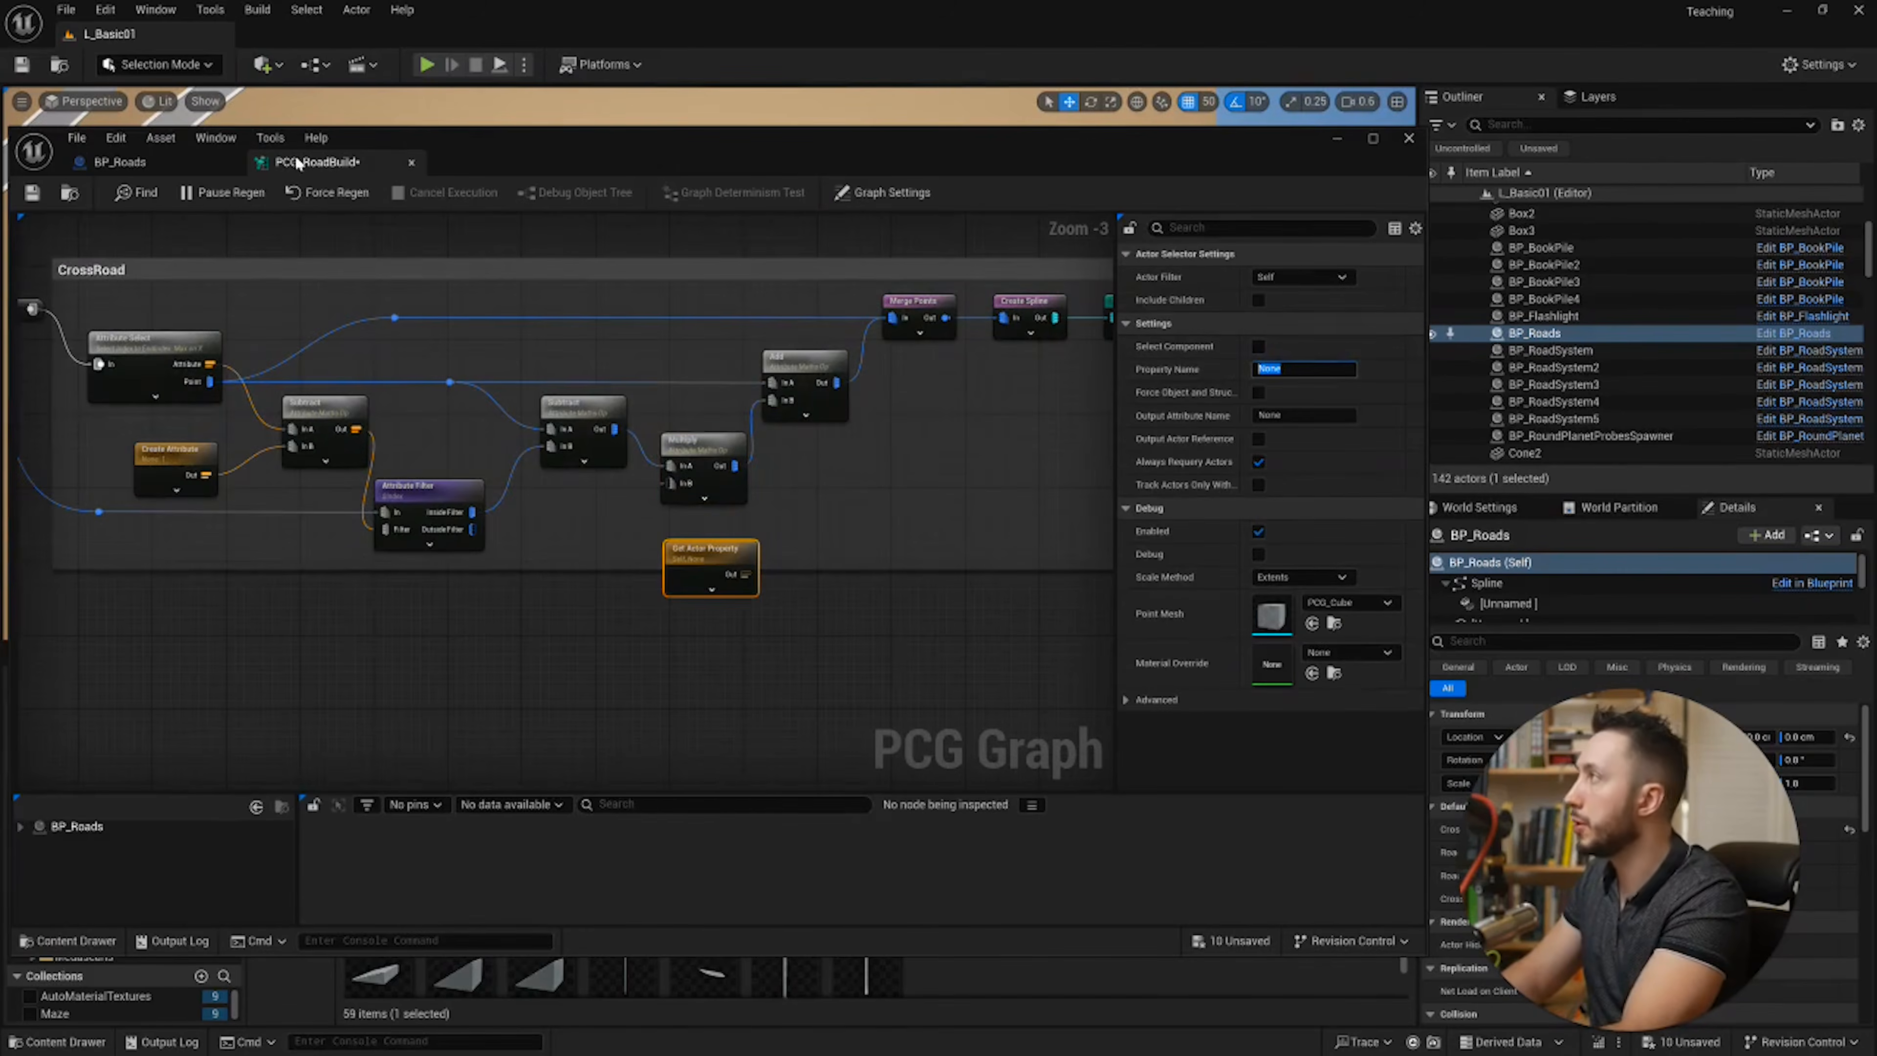
Step: Compile BP_Roads and correct the property name of the Get Actor Property node feeding the Spline Sampler's Distance Increment to Road Segment Length
left_click(119, 162)
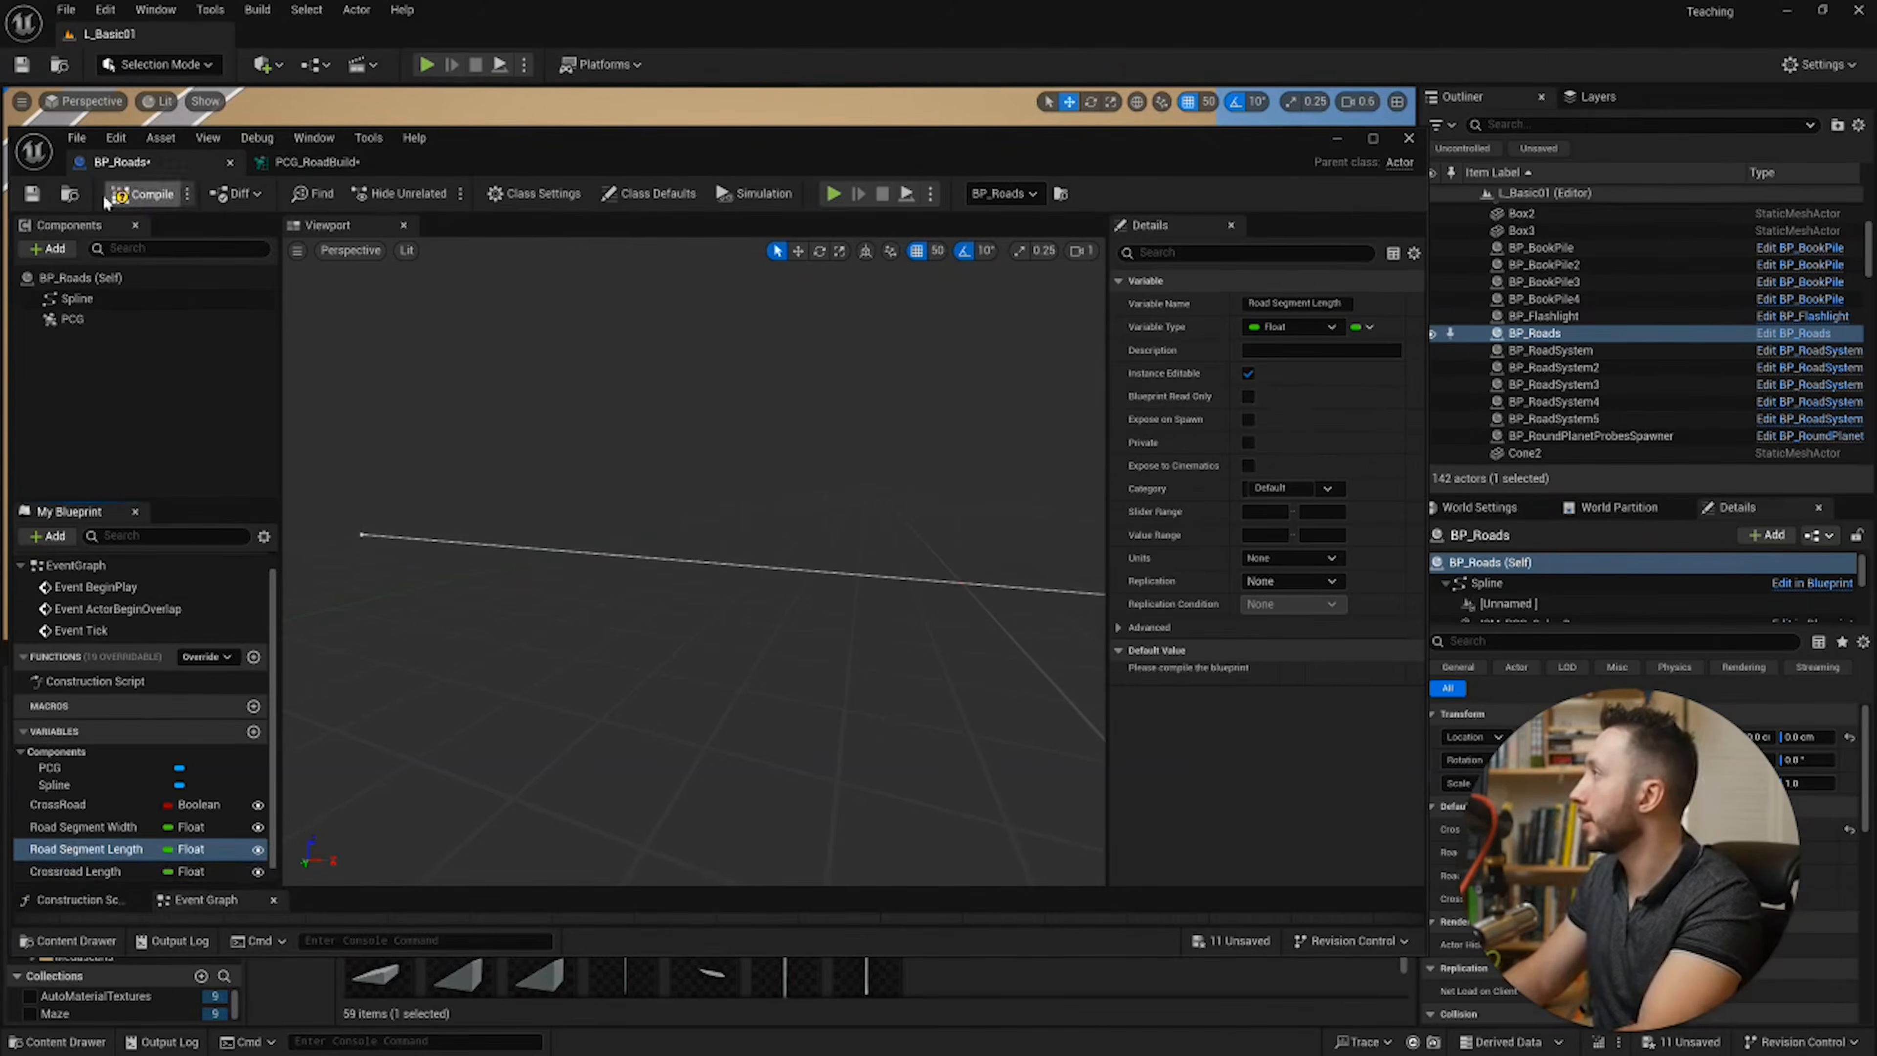
left_click(108, 201)
left_click(310, 166)
scroll(626, 530, "down", 2)
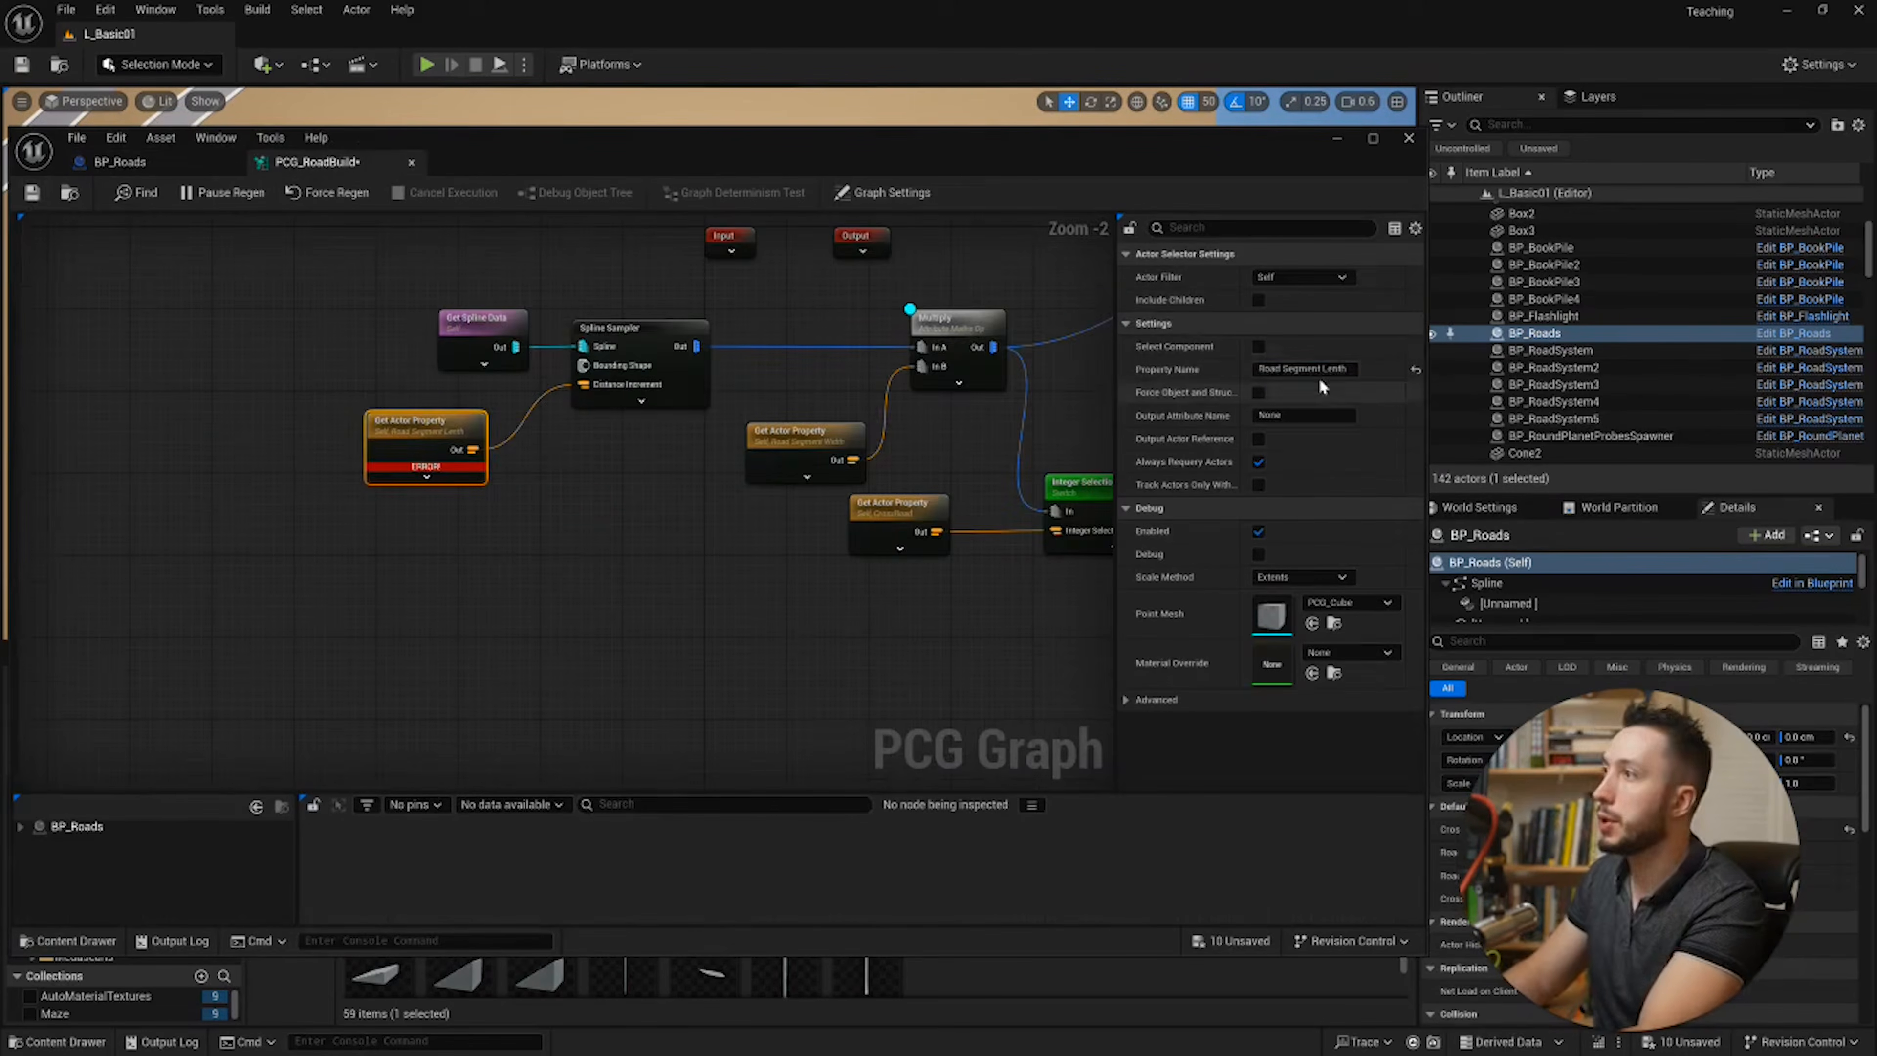
left_click(1337, 369)
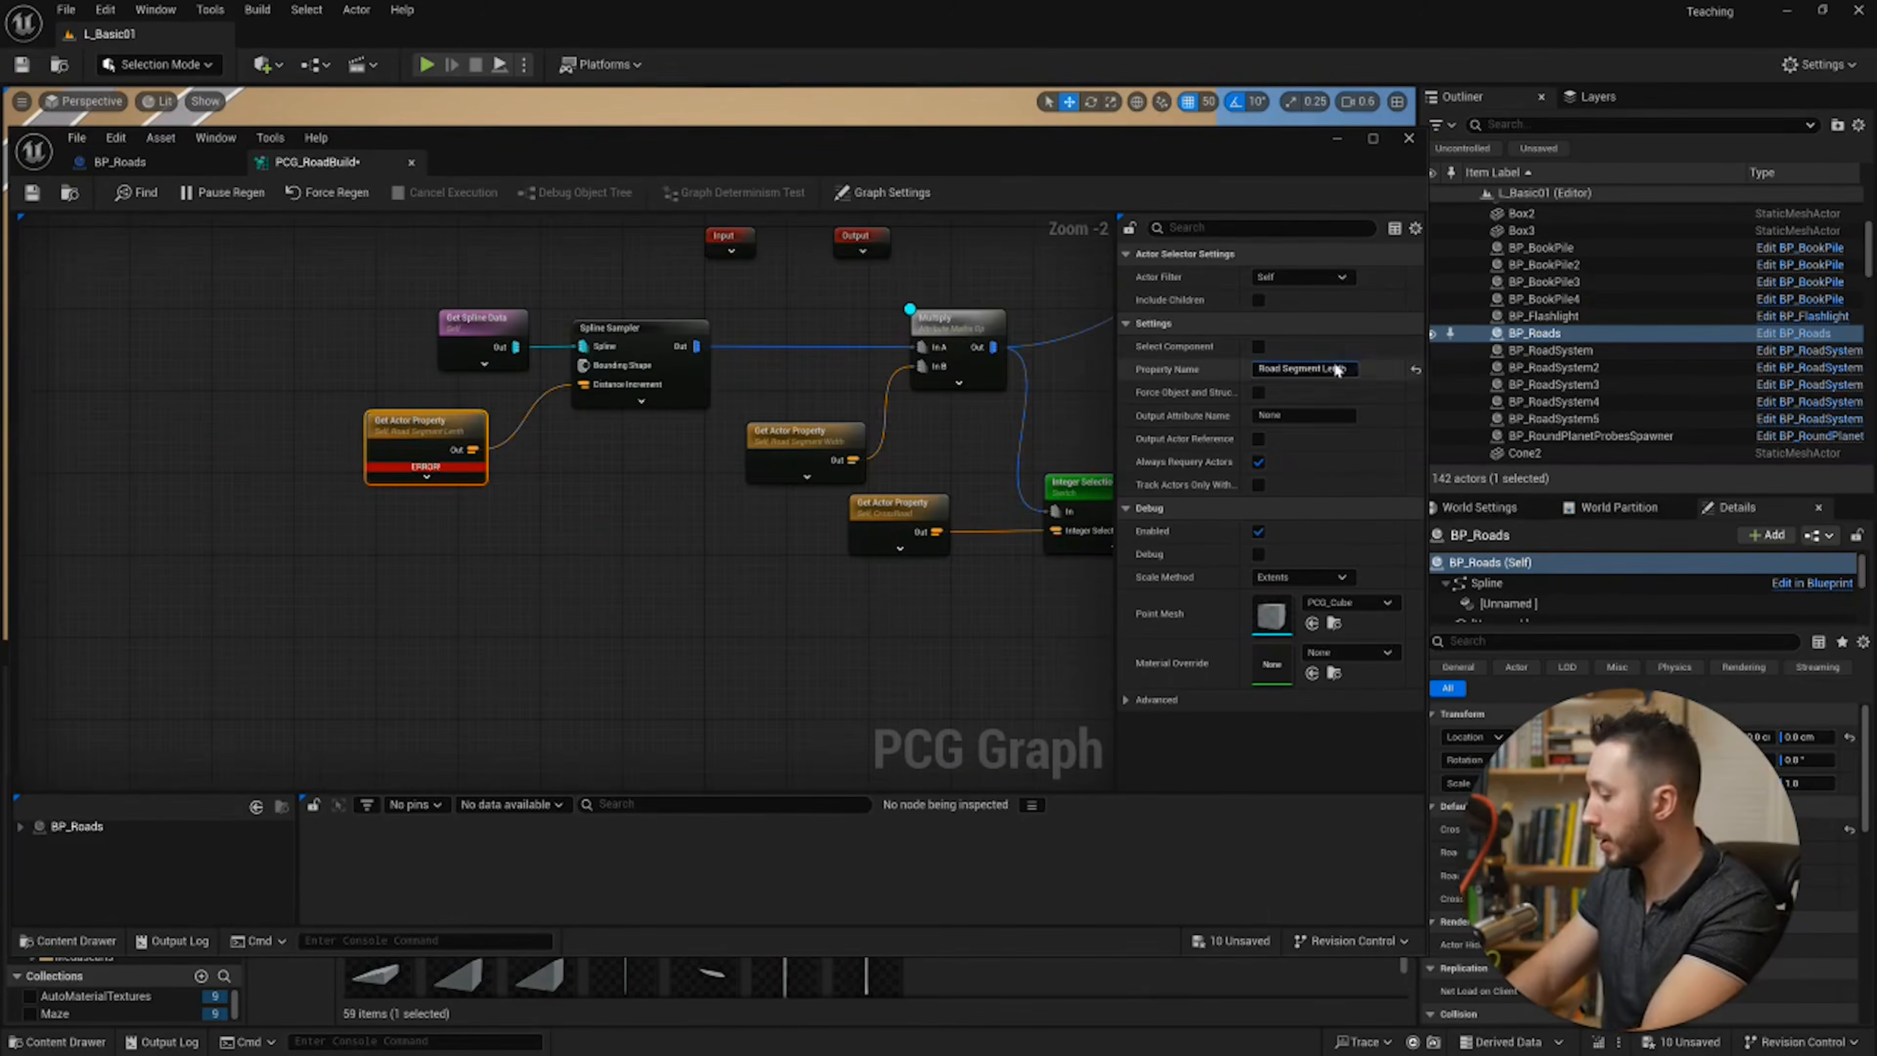
type("g")
key("Return")
Step: Set the property name of the Get Actor Property node below the CrossRoad section's Multiply node to Crossroad Length
right_click_drag(578, 616, 221, 493)
right_click_drag(986, 612, 934, 575)
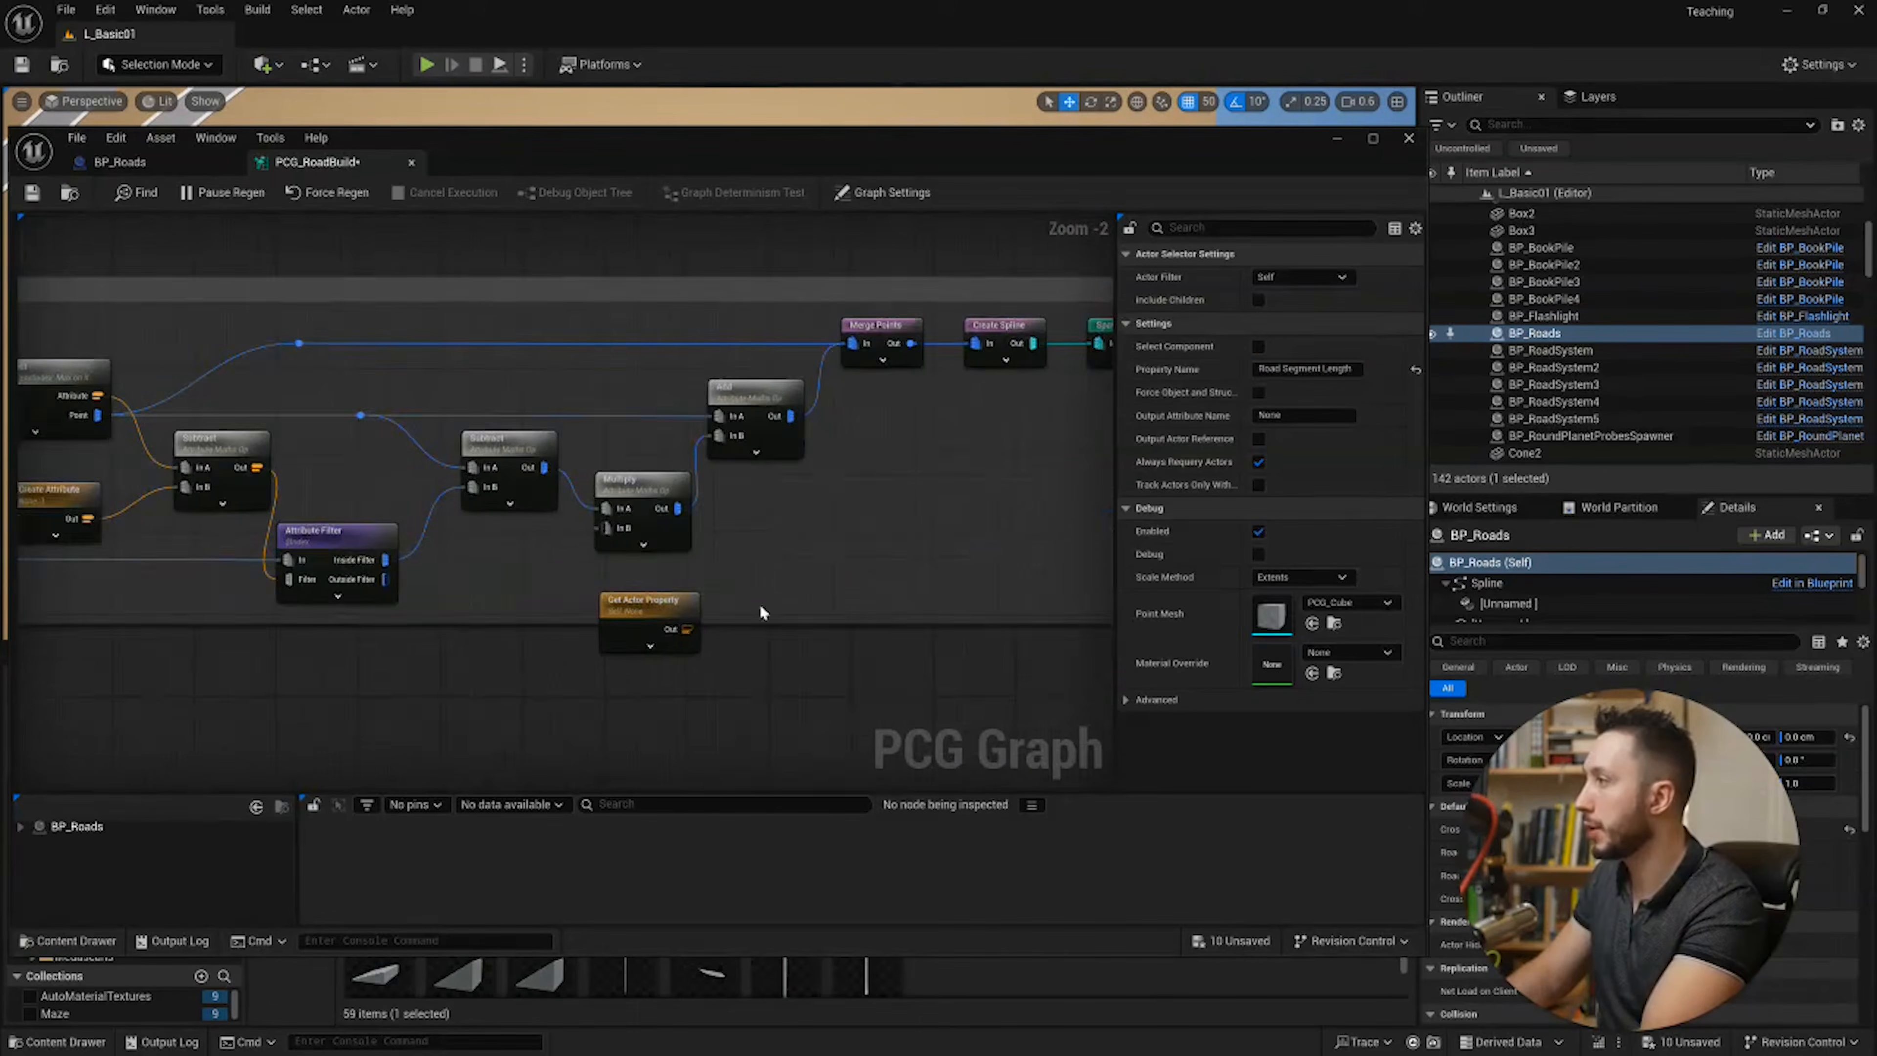
scroll(682, 633, "up", 2)
left_click(144, 163)
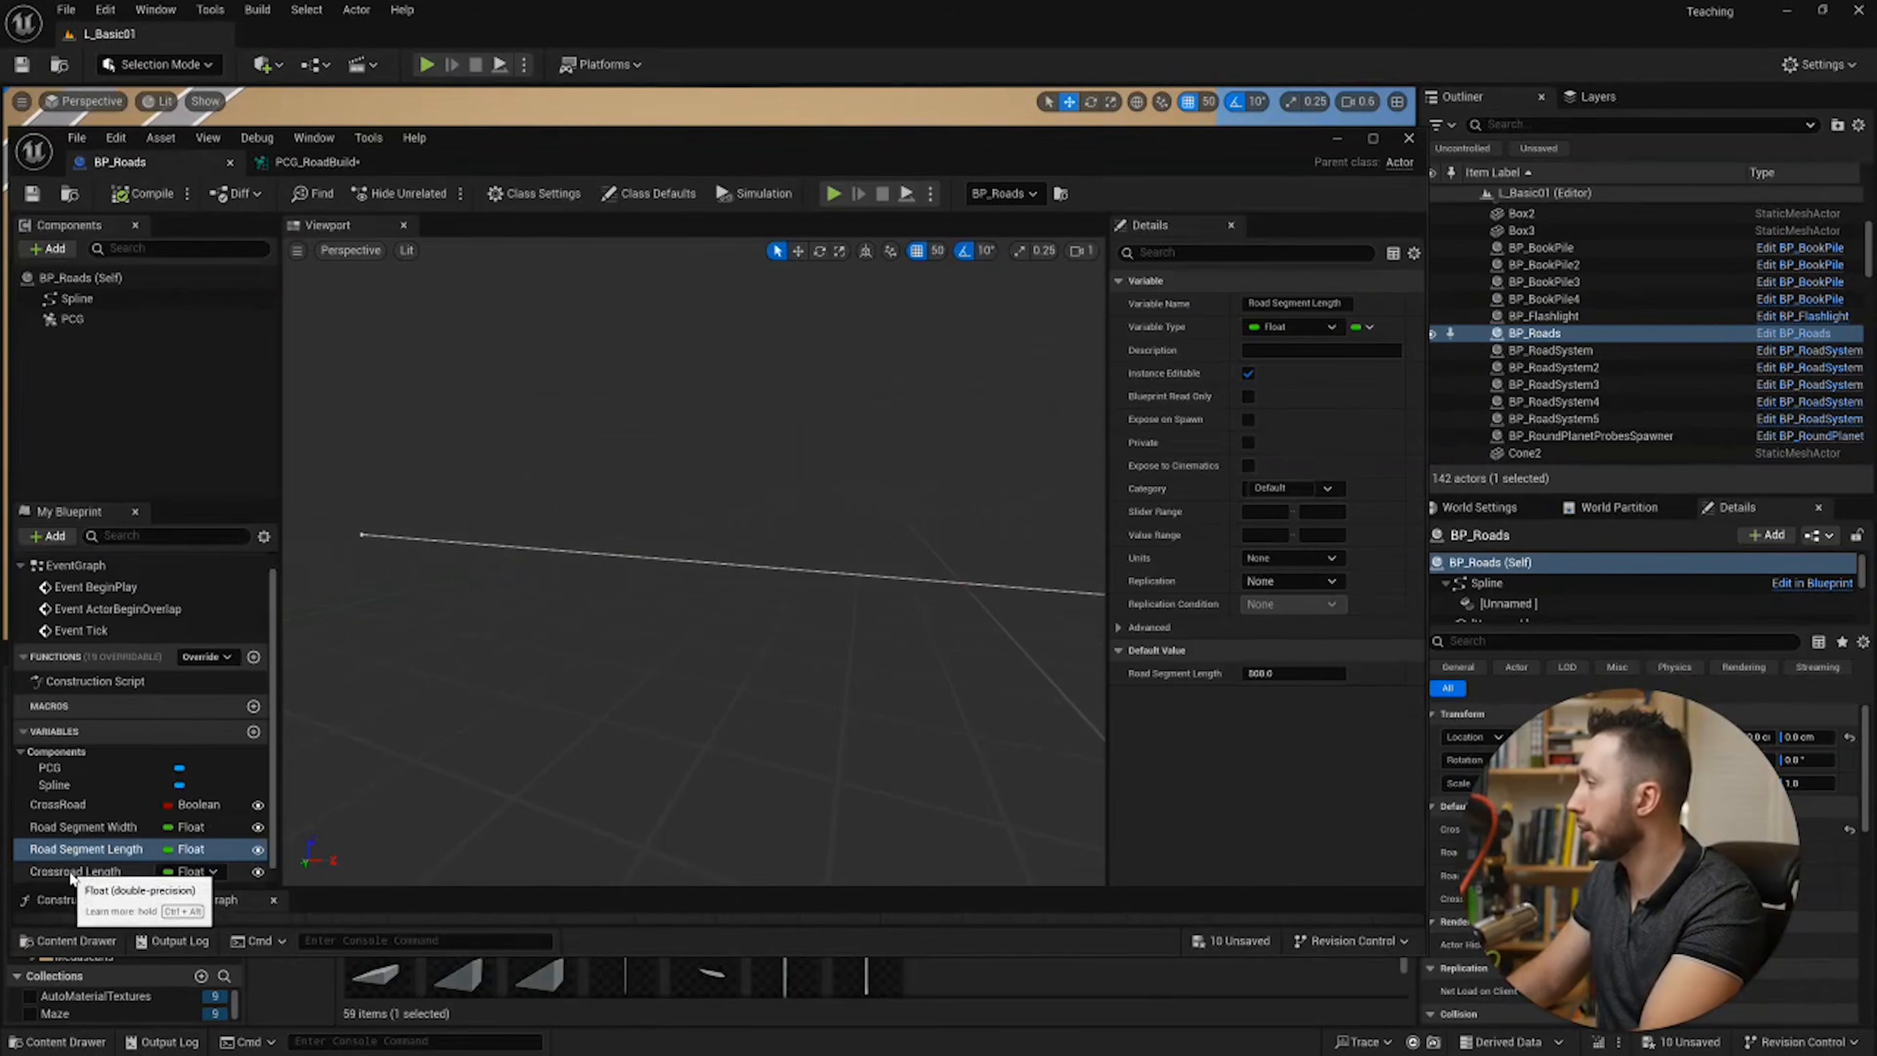
left_click(340, 164)
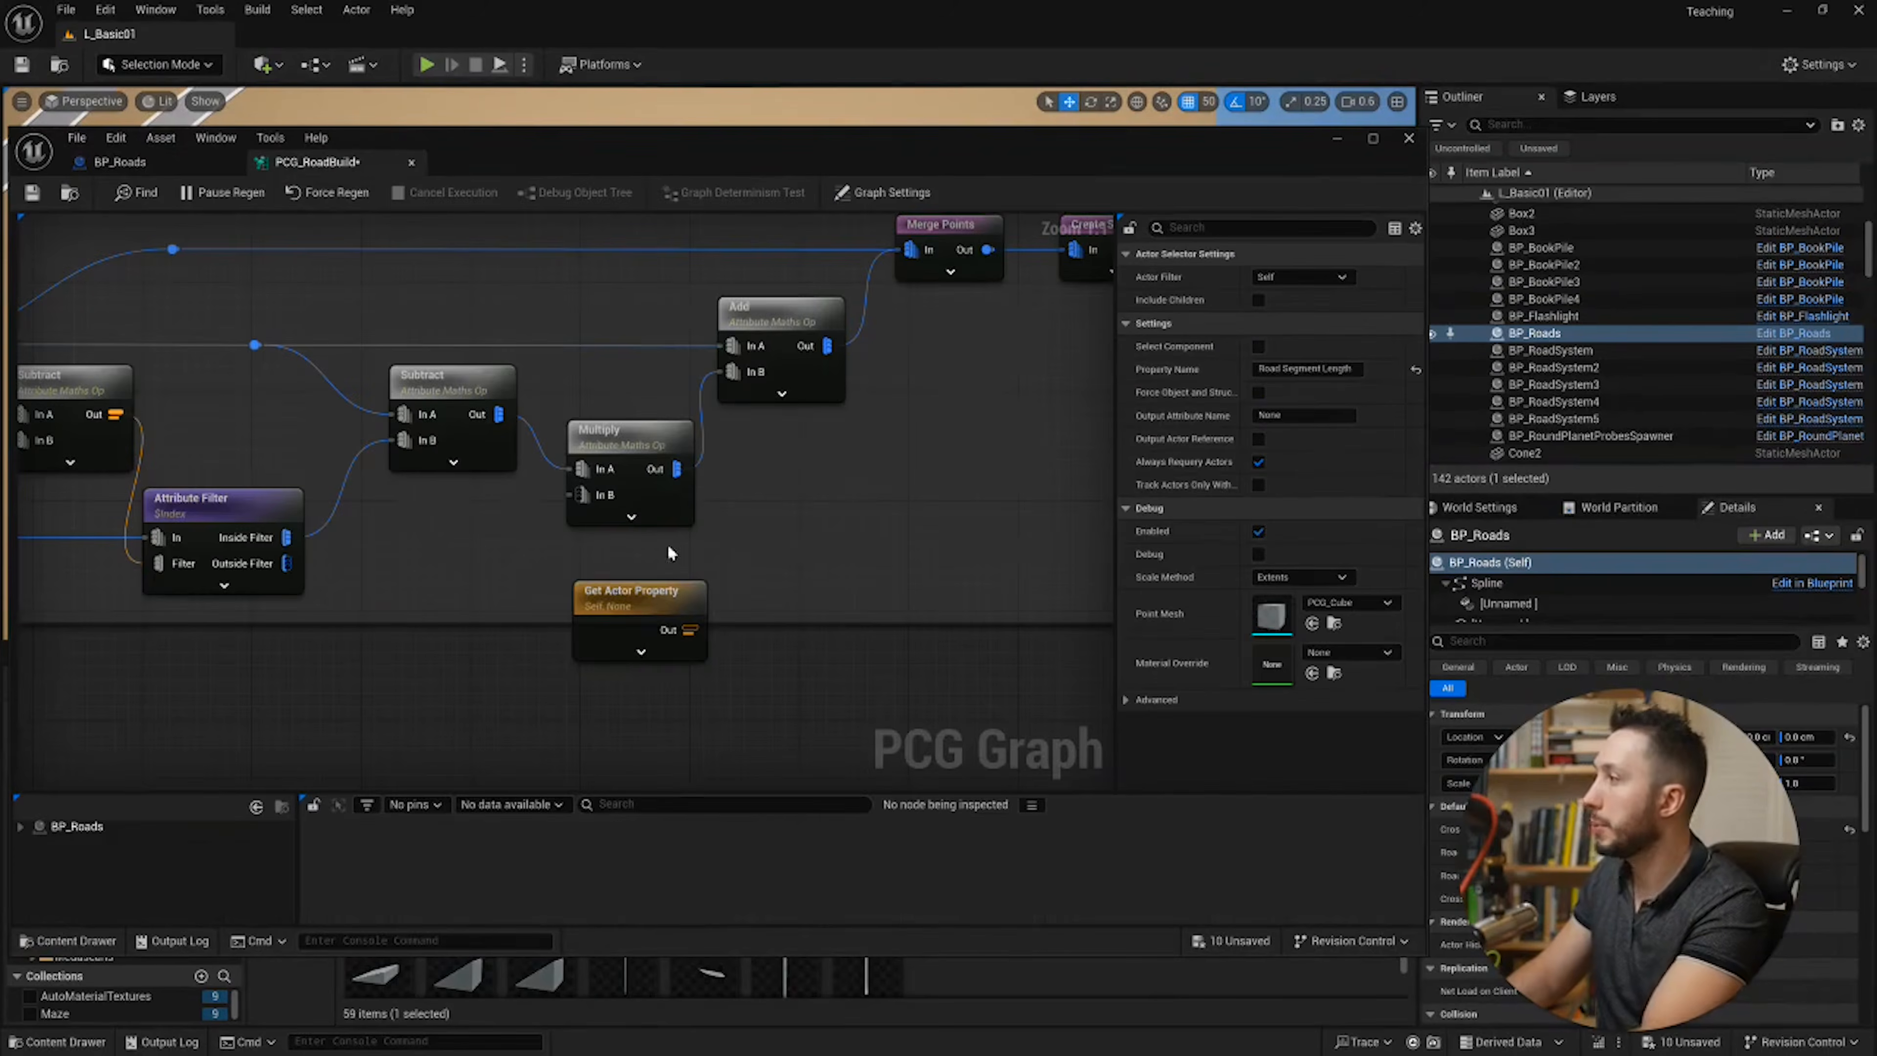
left_click(635, 595)
left_click(1308, 369)
type("Crossroad L")
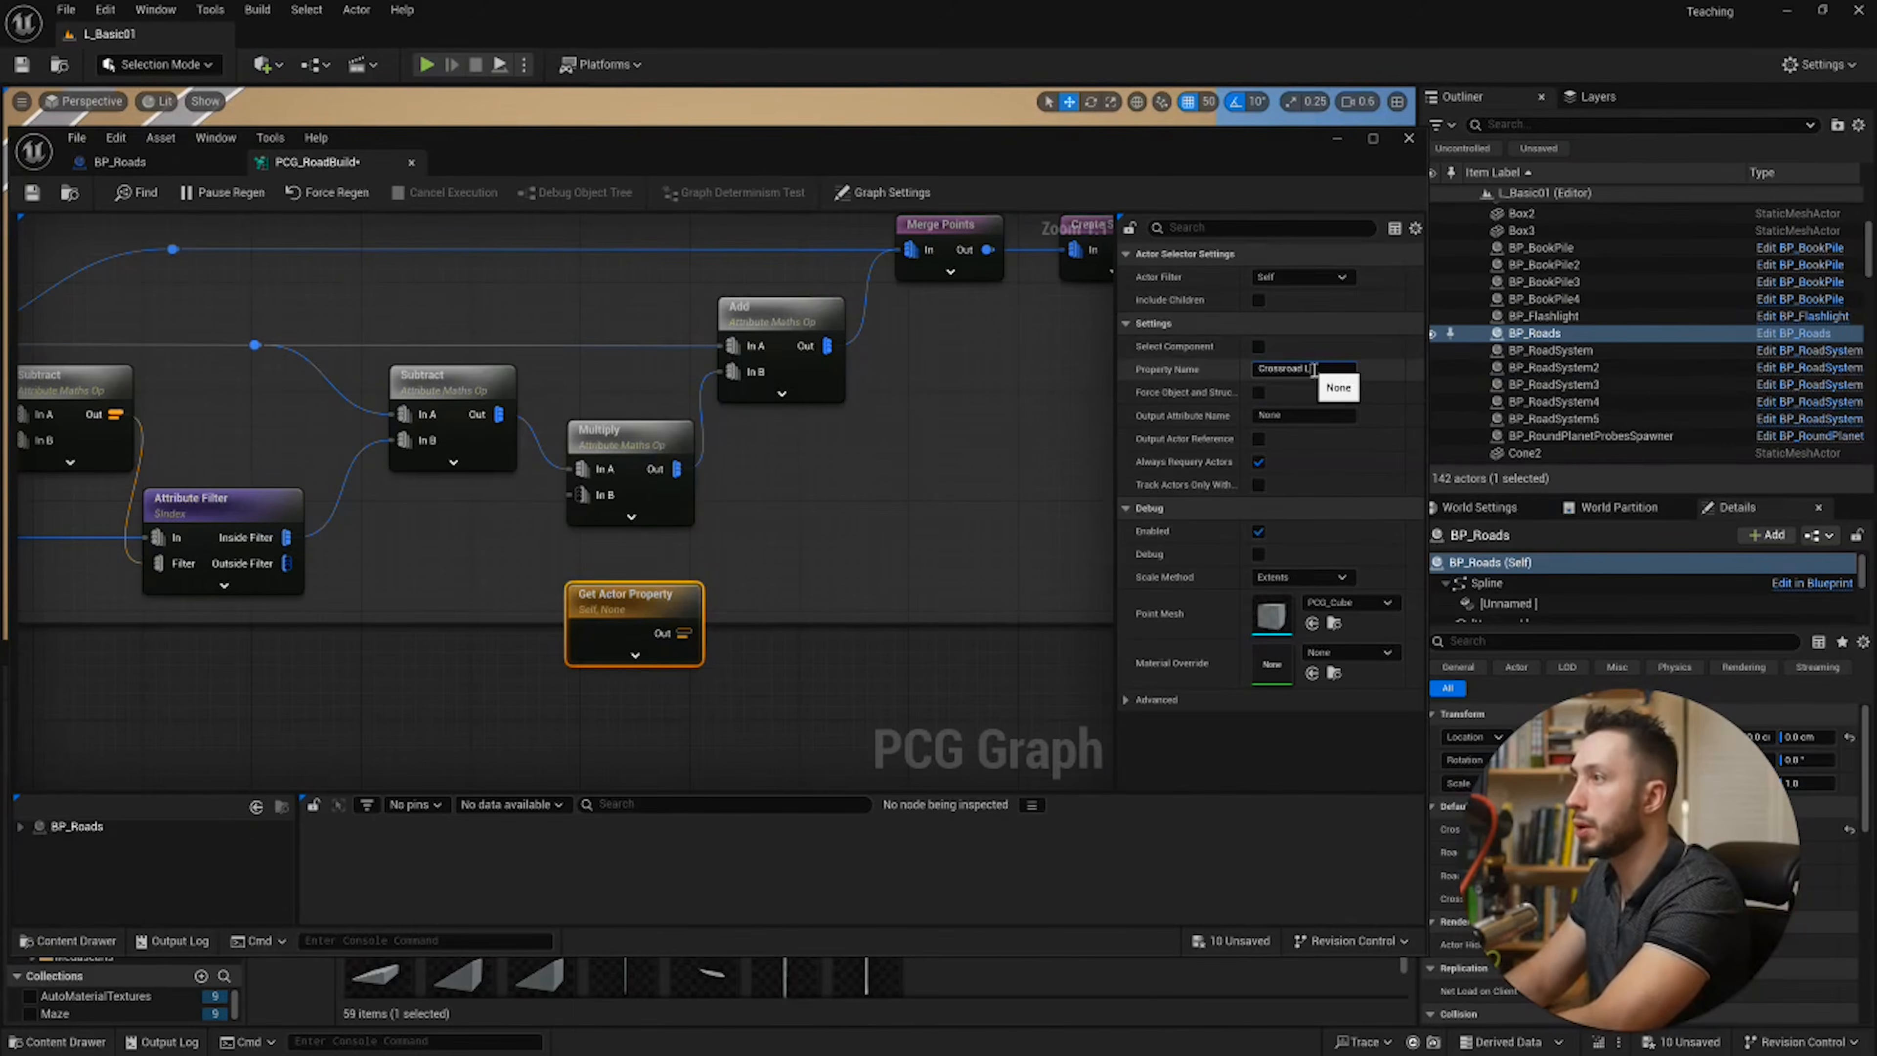
type("ength")
key("Return")
Step: Connect the Crossroad Length property node to the Multiply node's In B input and set Multiply's Input Source 1 to $Position
left_click_drag(628, 595, 589, 503)
left_click(633, 462)
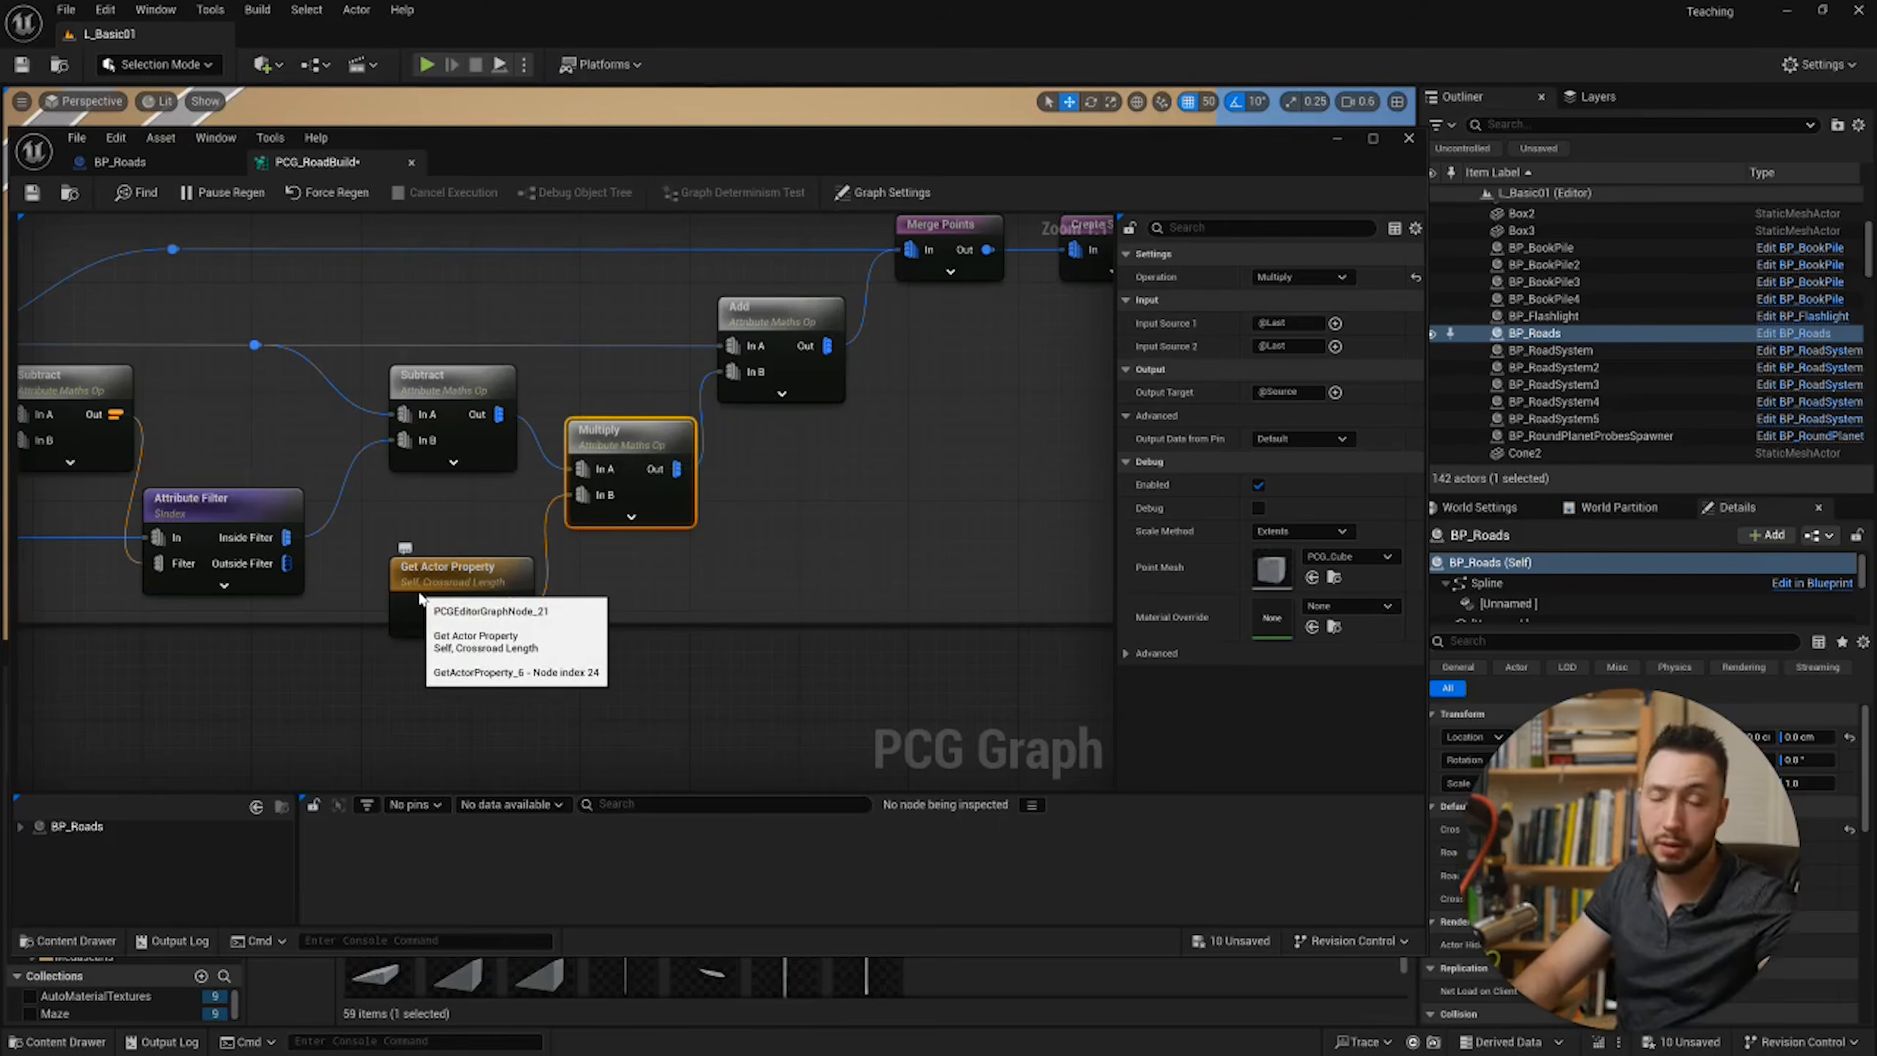
left_click(1336, 323)
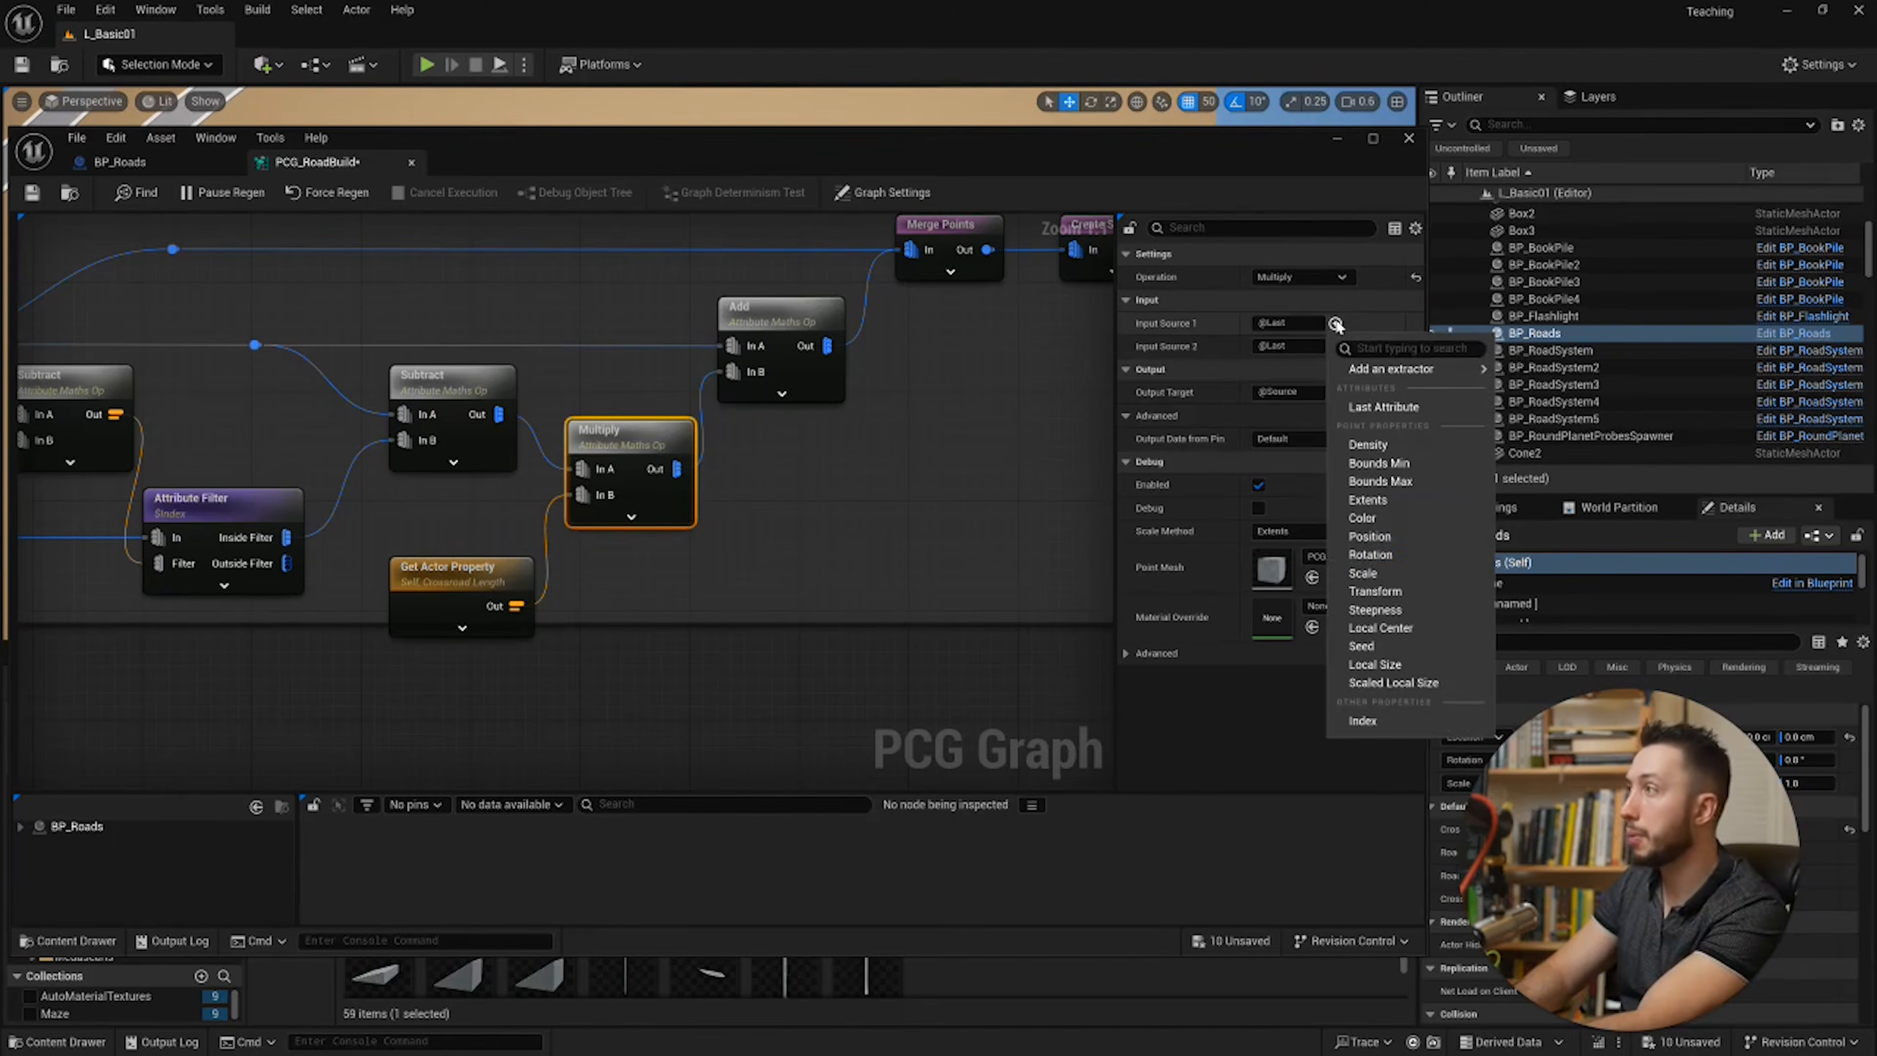
left_click(1413, 537)
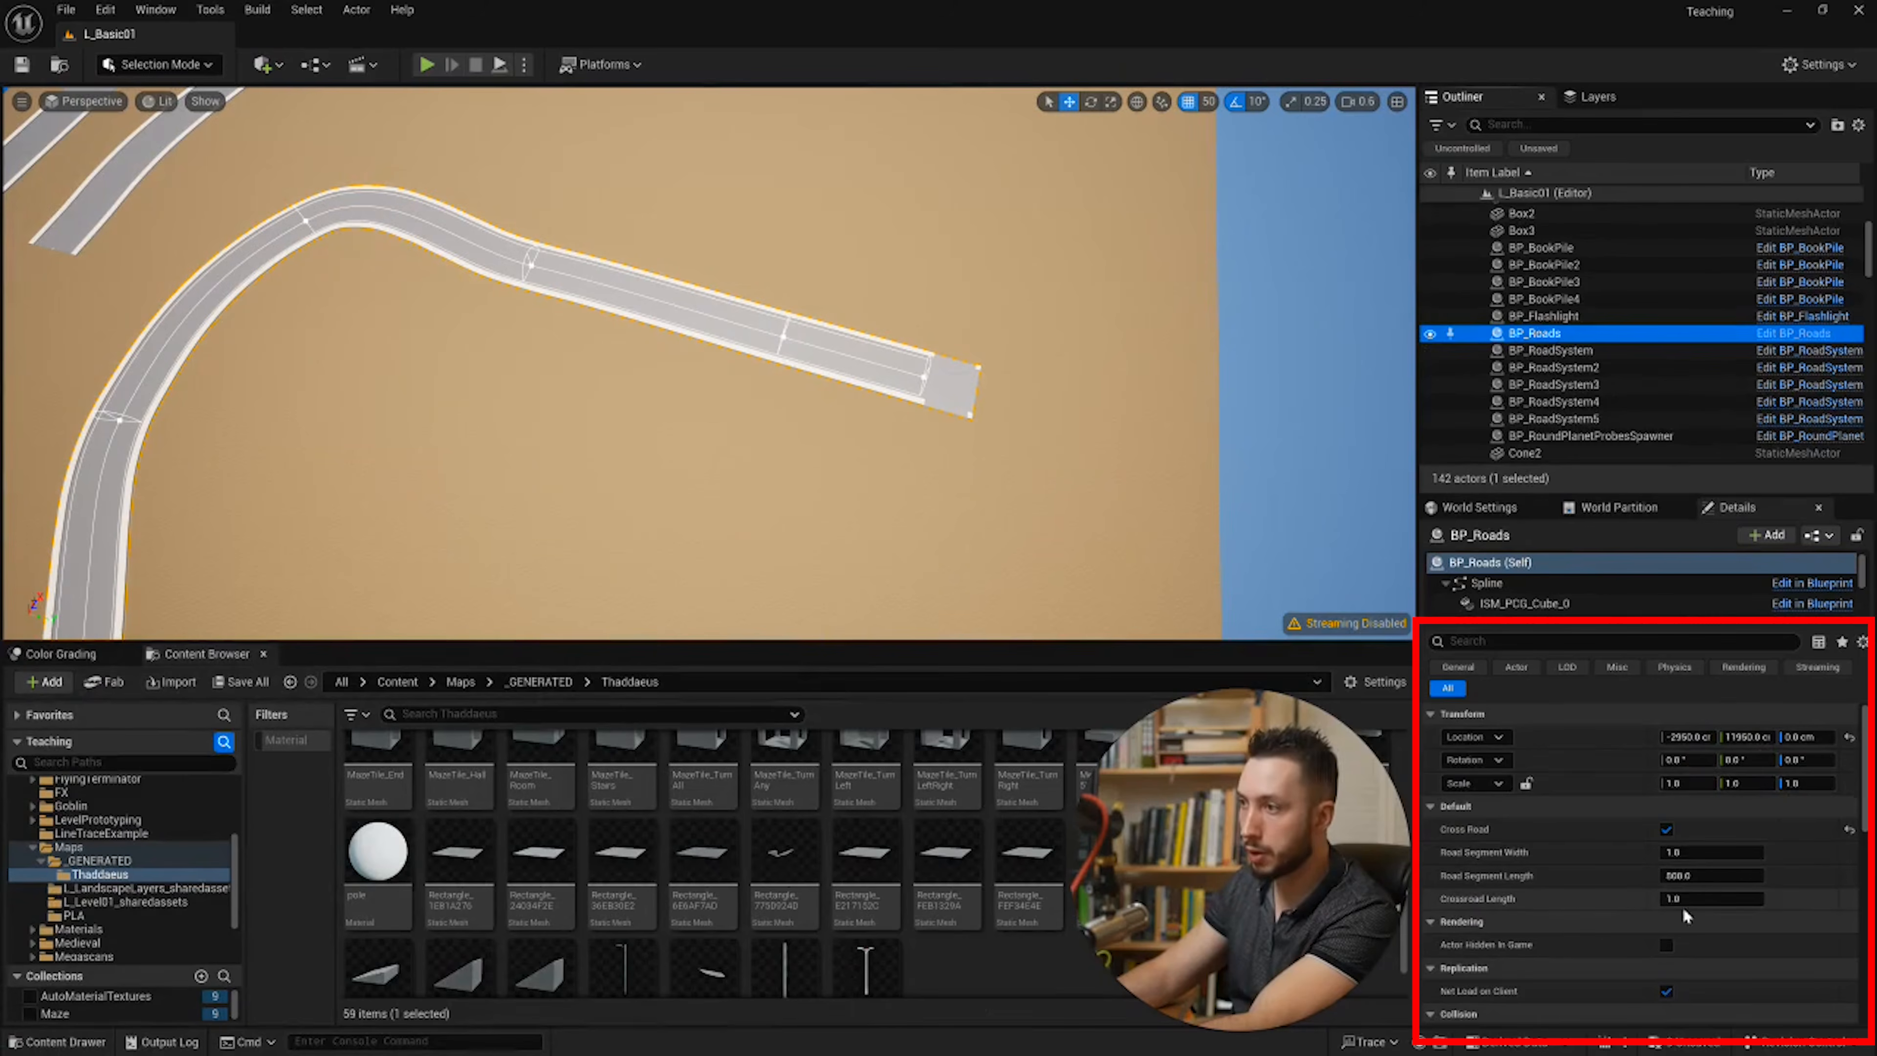
Step: Try larger Crossroad Length values such as about 3.58 on the level's BP_Roads actor, and reset the property to its default
left_click_drag(1672, 899, 1692, 899)
right_click_drag(1041, 436, 971, 420)
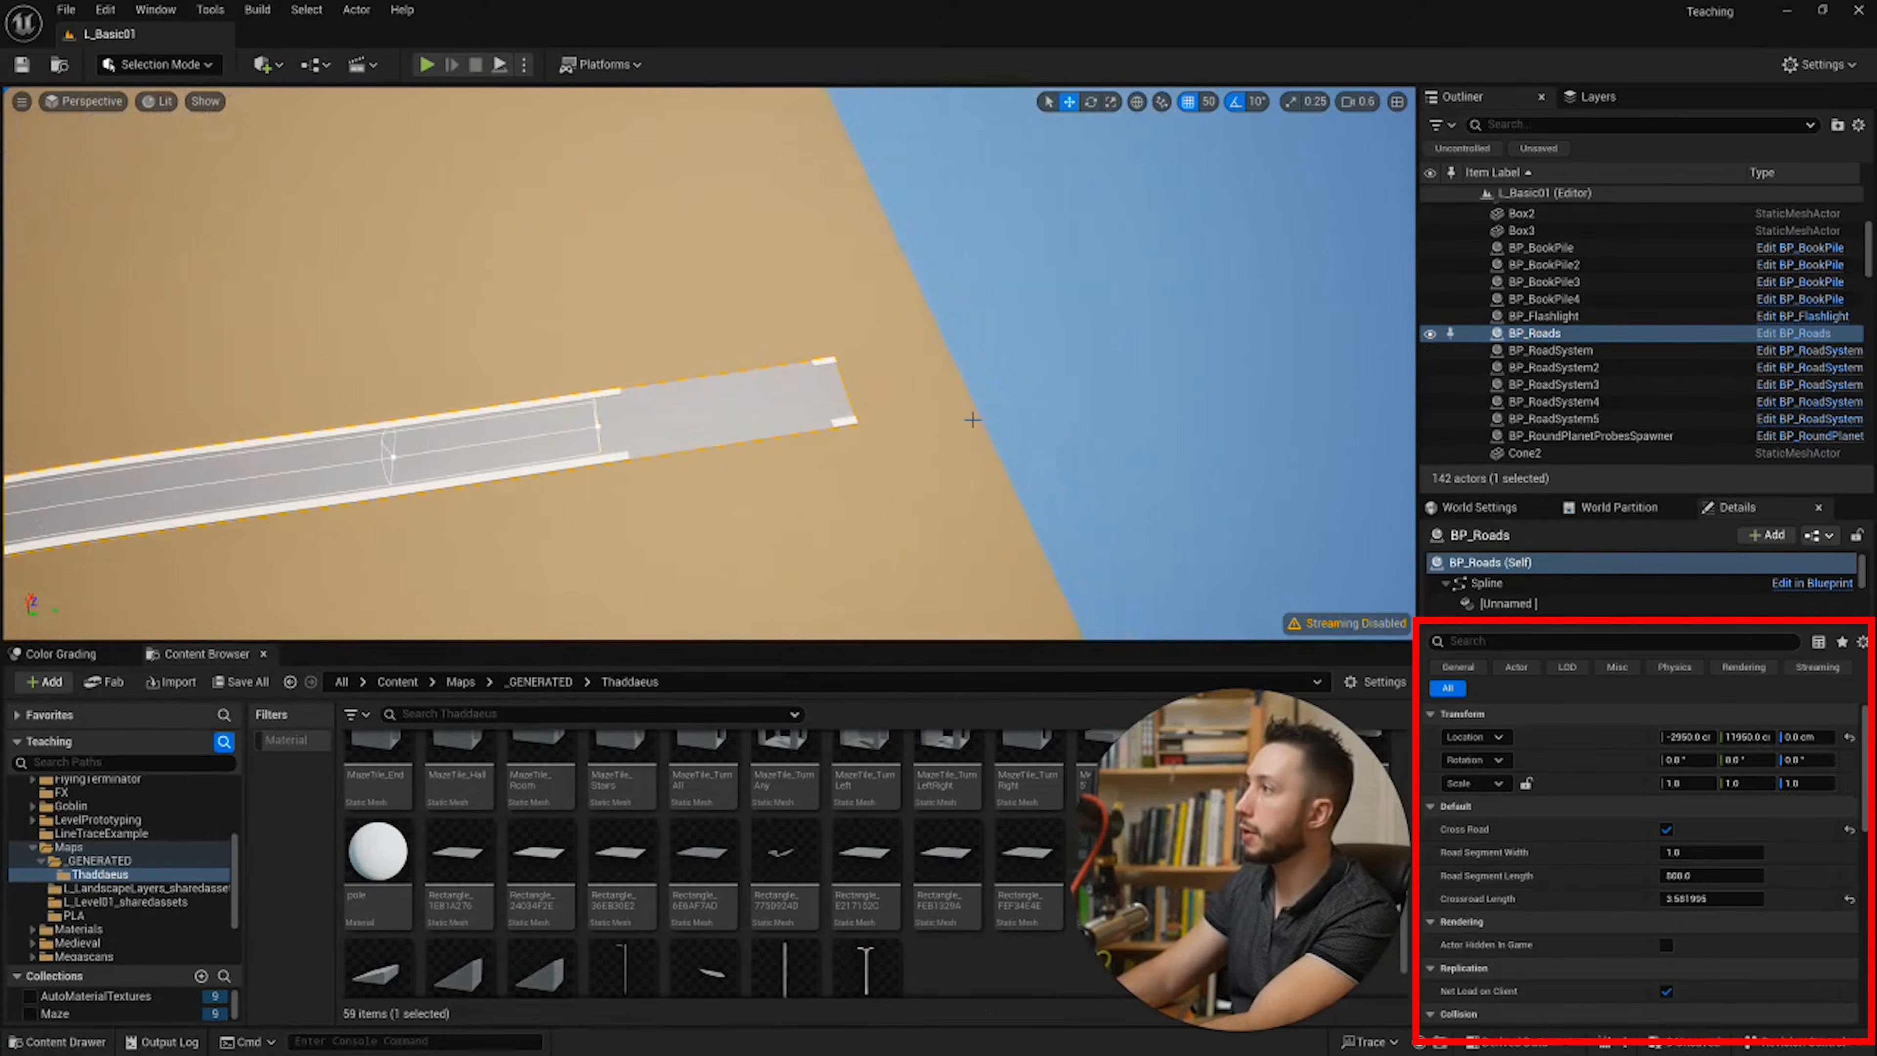
mouse_move(1709, 899)
left_mouse_down()
mouse_move(1692, 899)
mouse_move(1735, 898)
left_mouse_up()
right_click_drag(674, 444, 647, 441)
left_click(1848, 898)
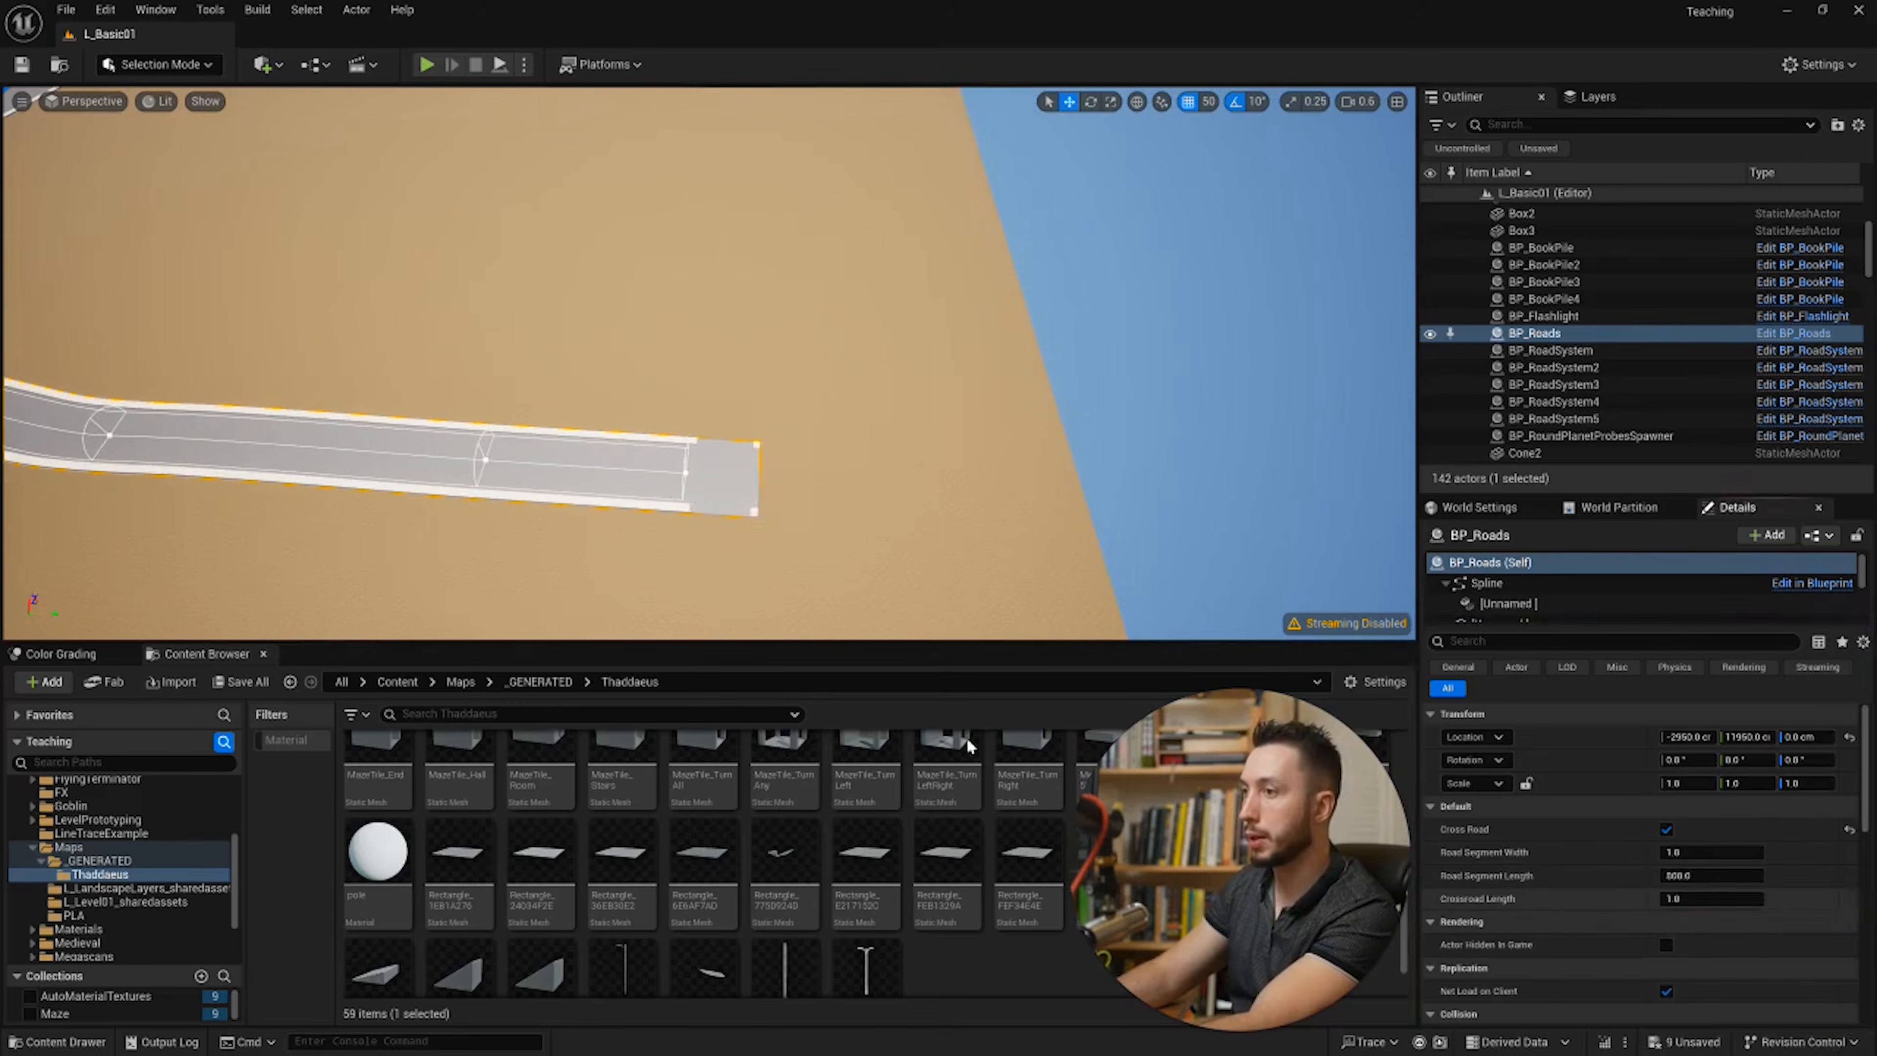
left_click_drag(953, 1052, 940, 185)
left_click(1447, 170)
scroll(859, 544, "down", 4)
right_click_drag(859, 534, 892, 726)
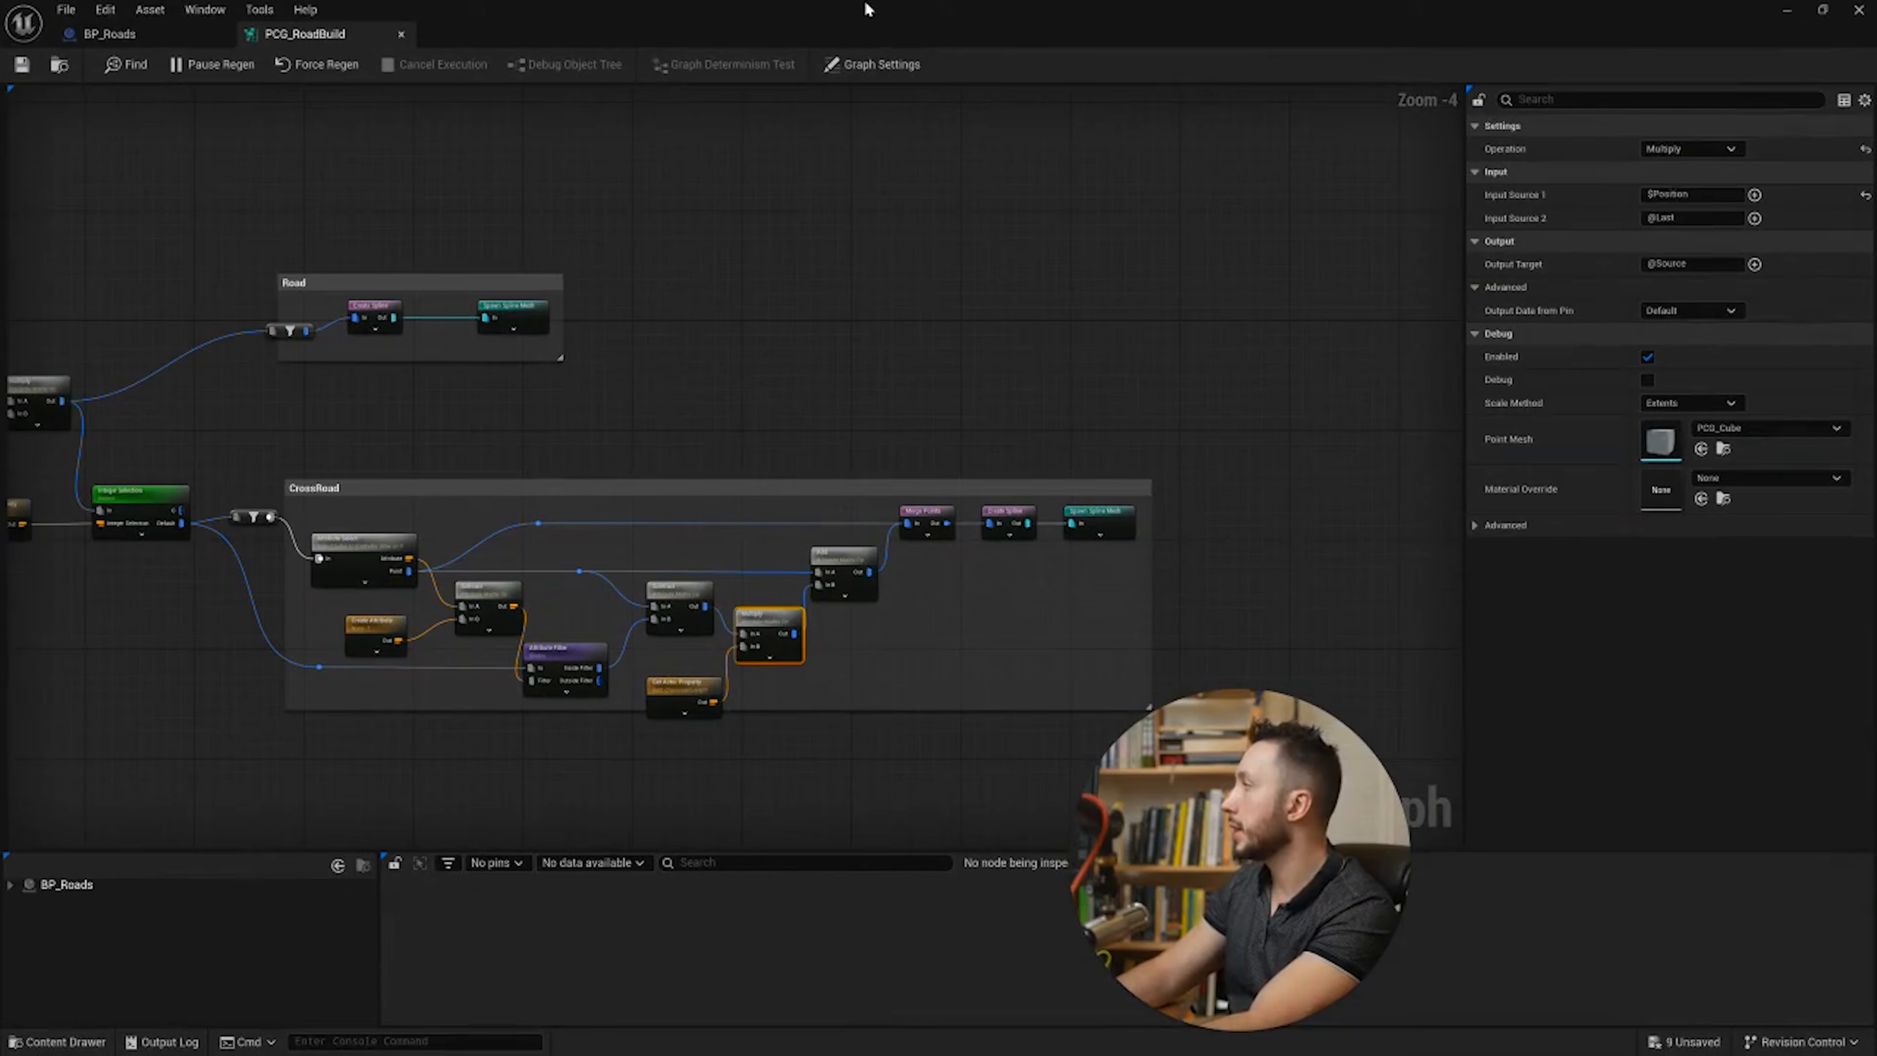
left_click_drag(868, 9, 768, 1053)
right_click_drag(709, 362, 990, 399)
right_click_drag(636, 318, 496, 265)
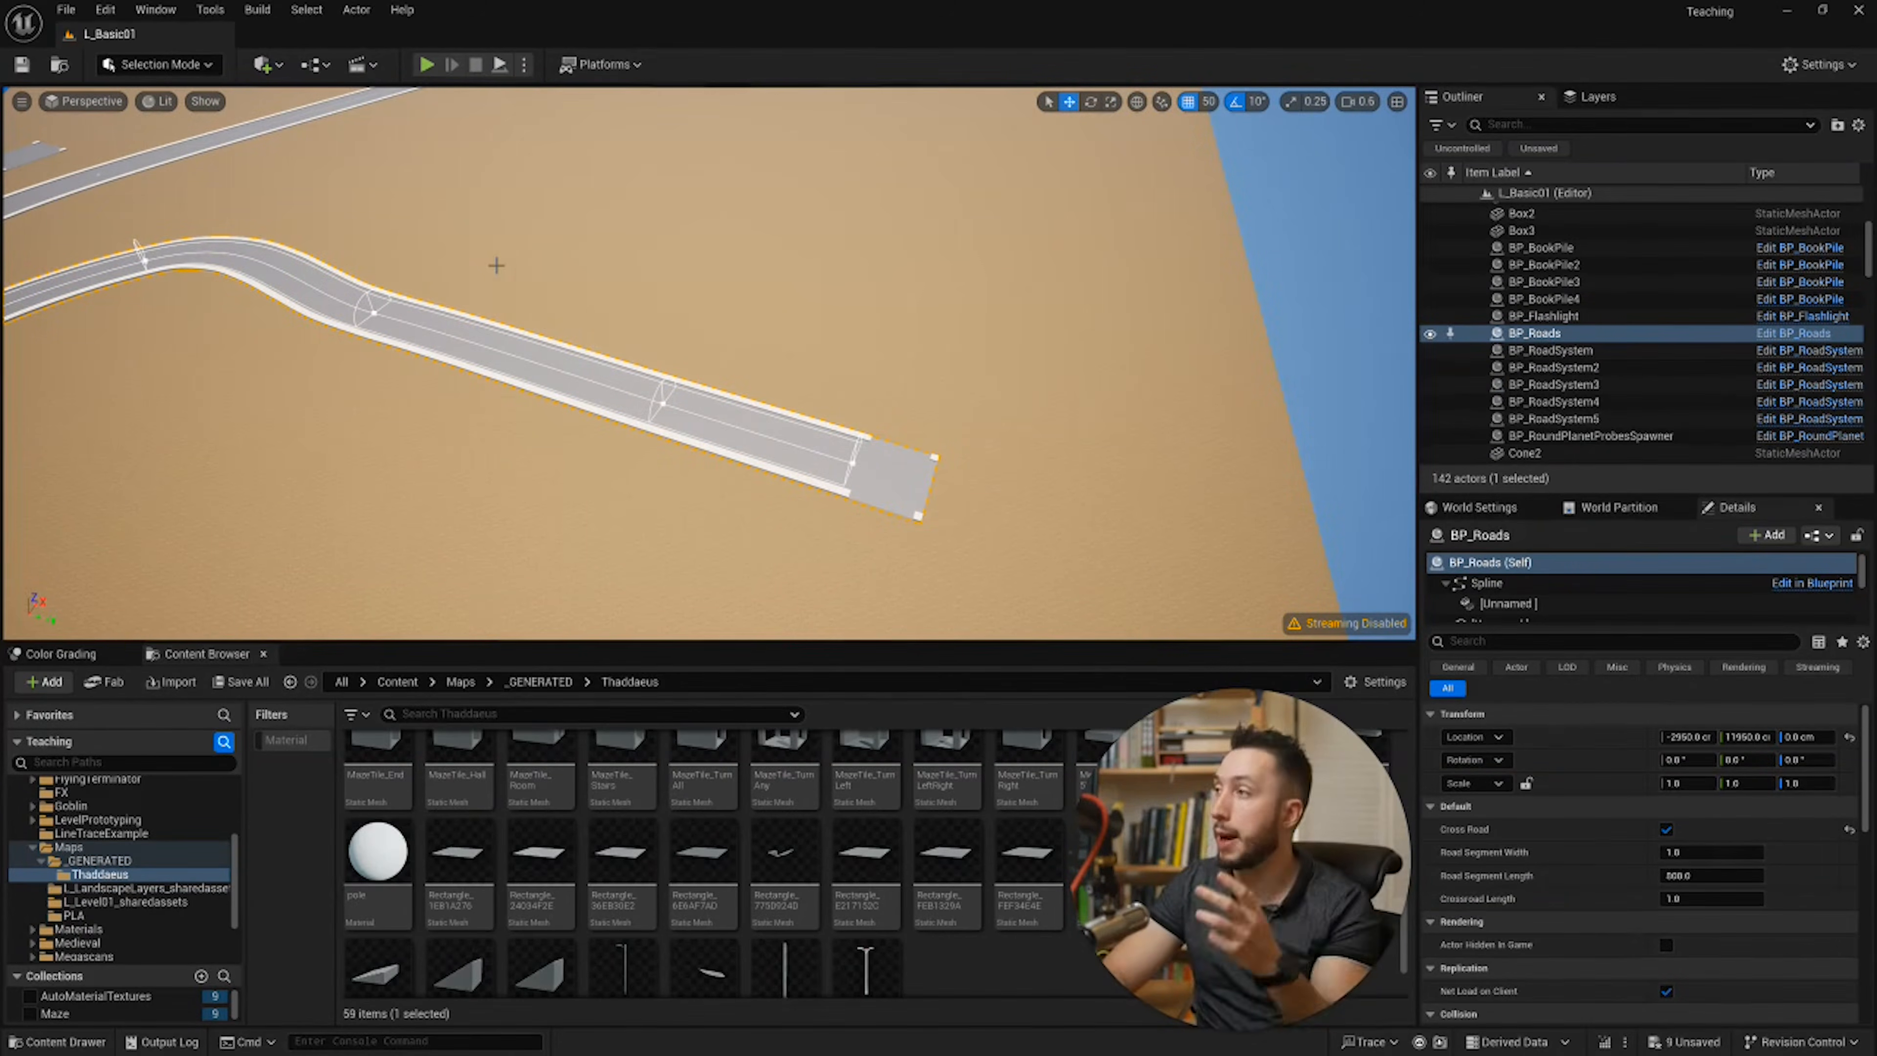
left_click(1552, 333)
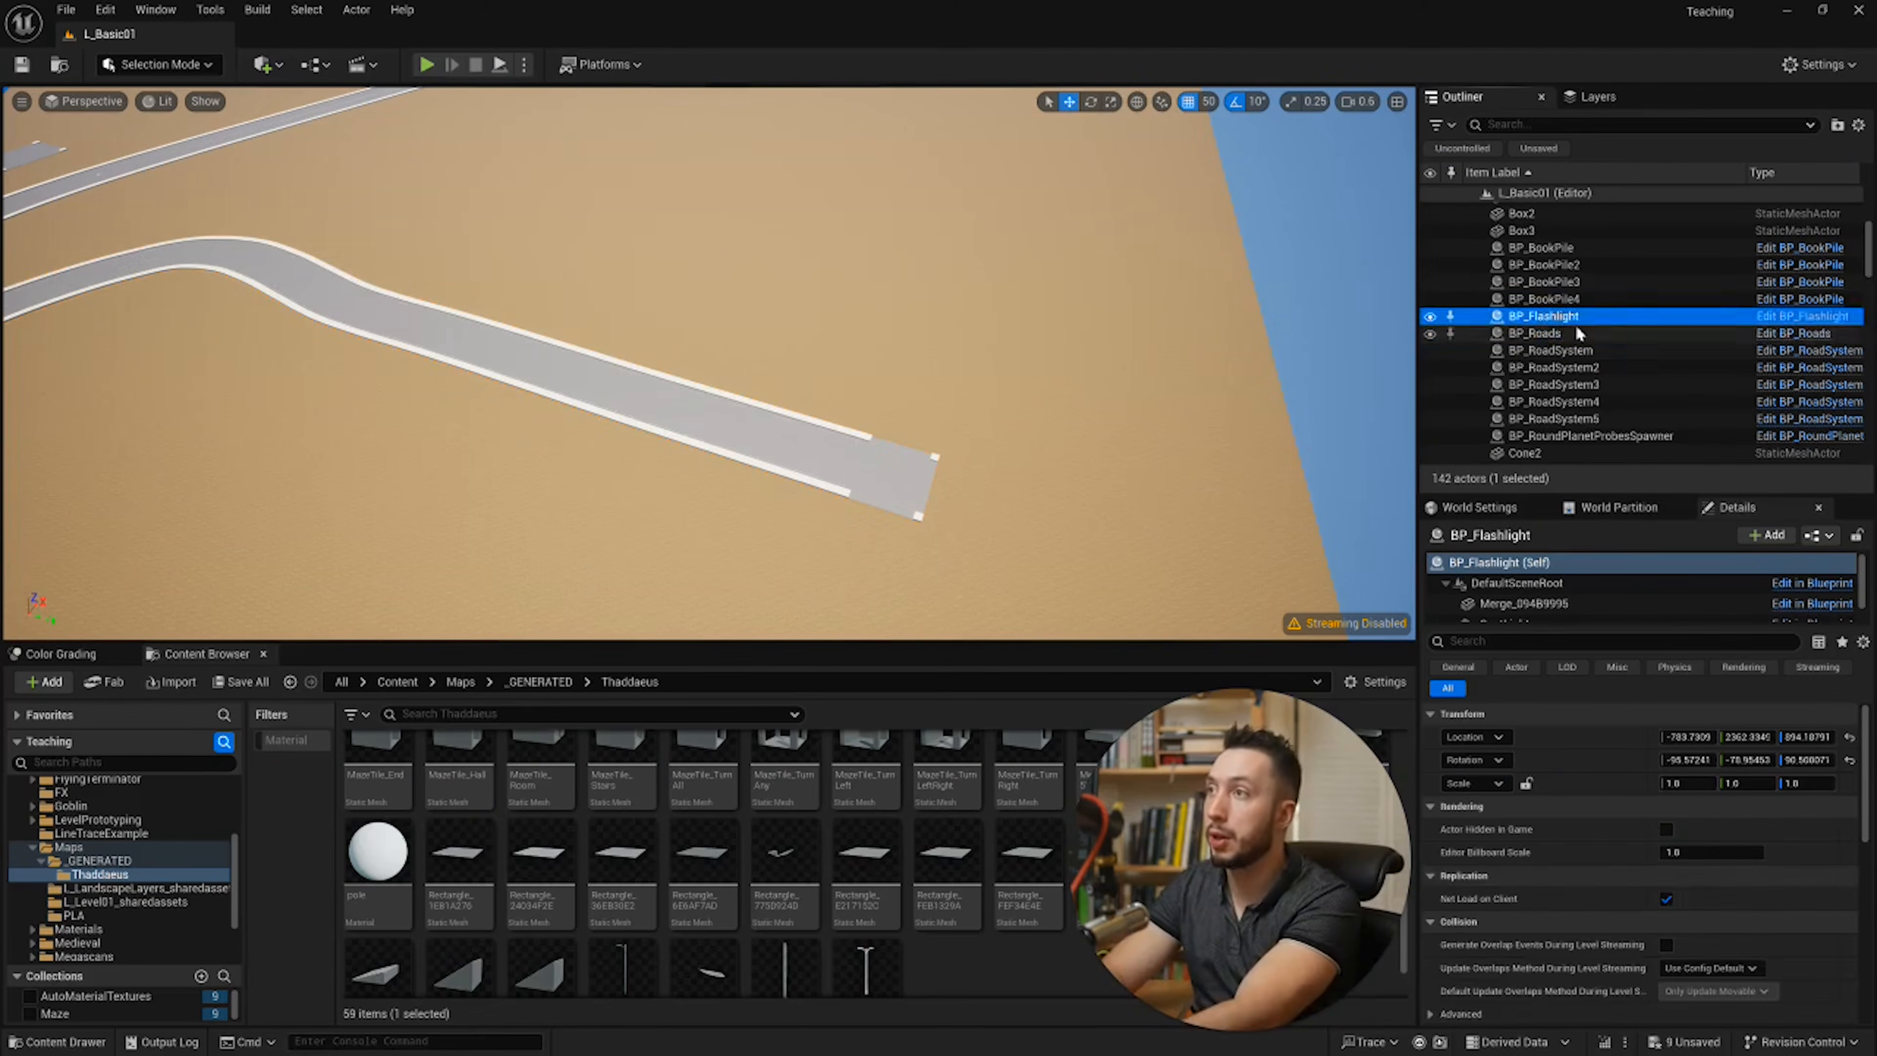
scroll(1645, 848, "down", 1)
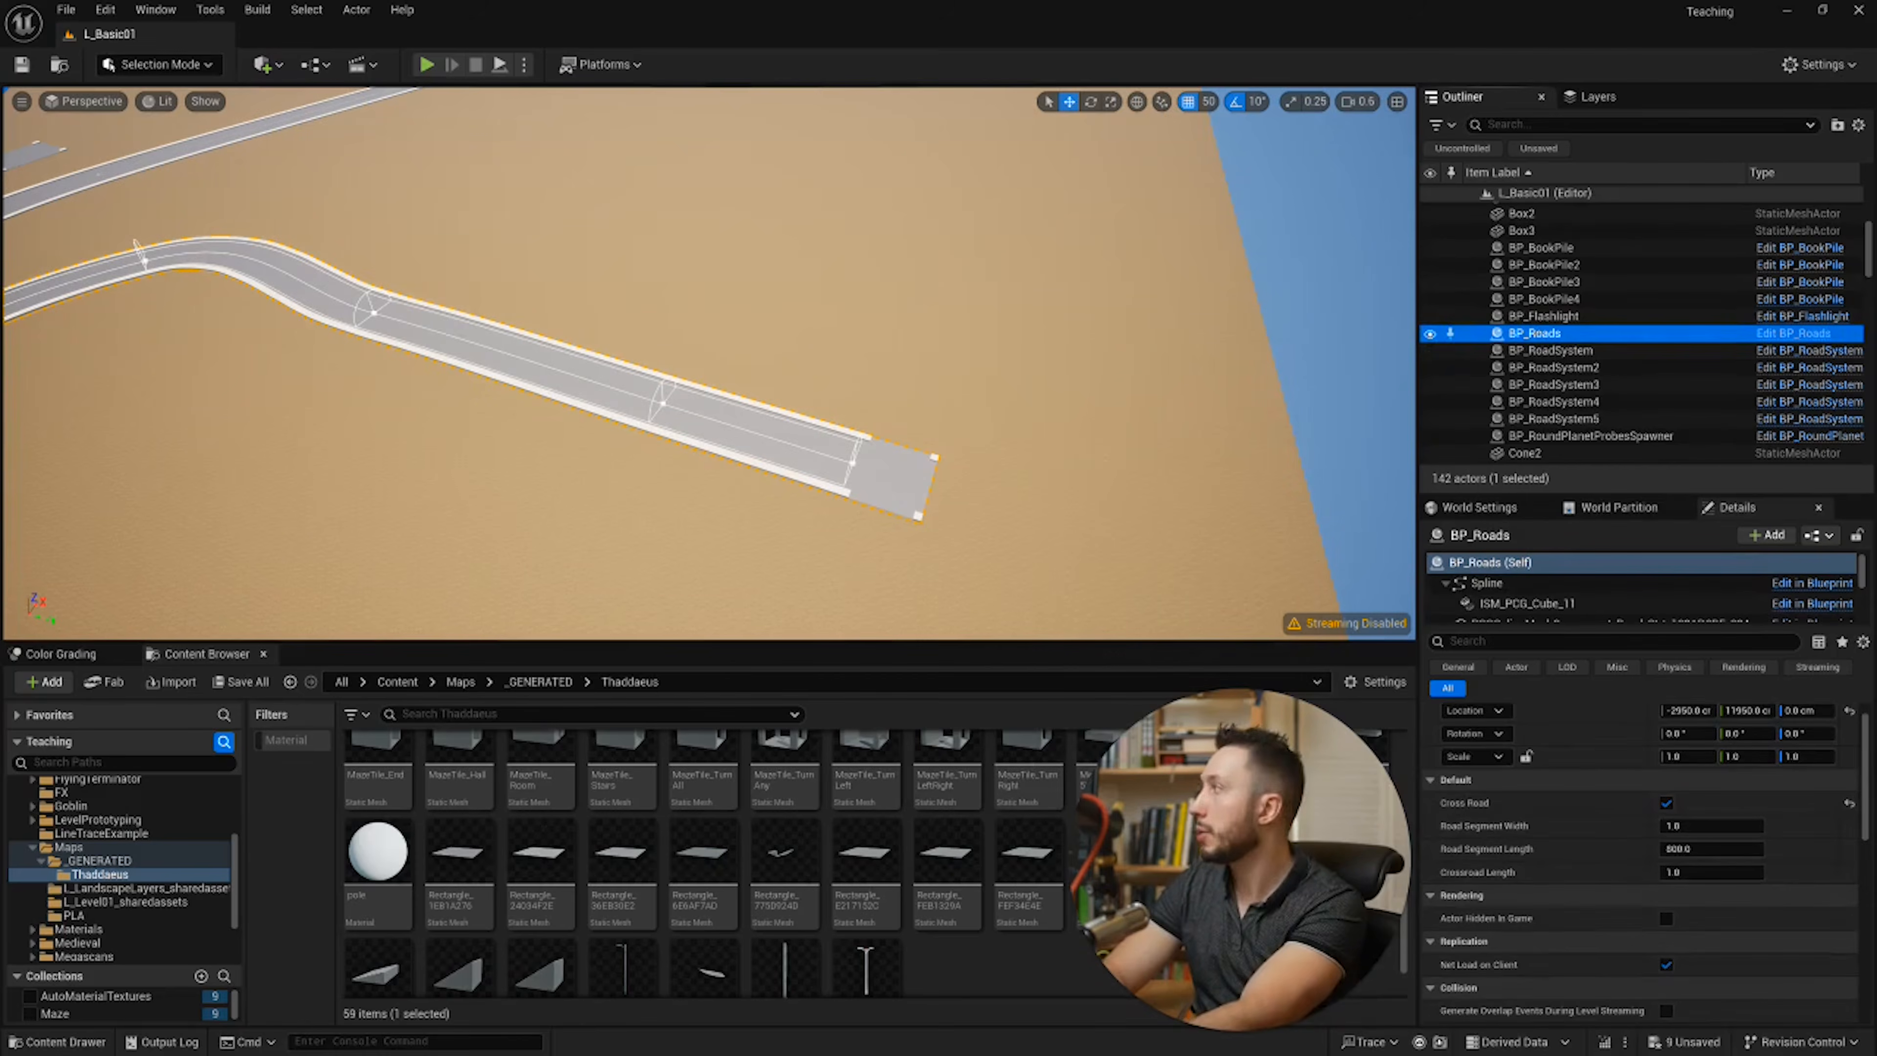
left_click_drag(1, 255, 1197, 278)
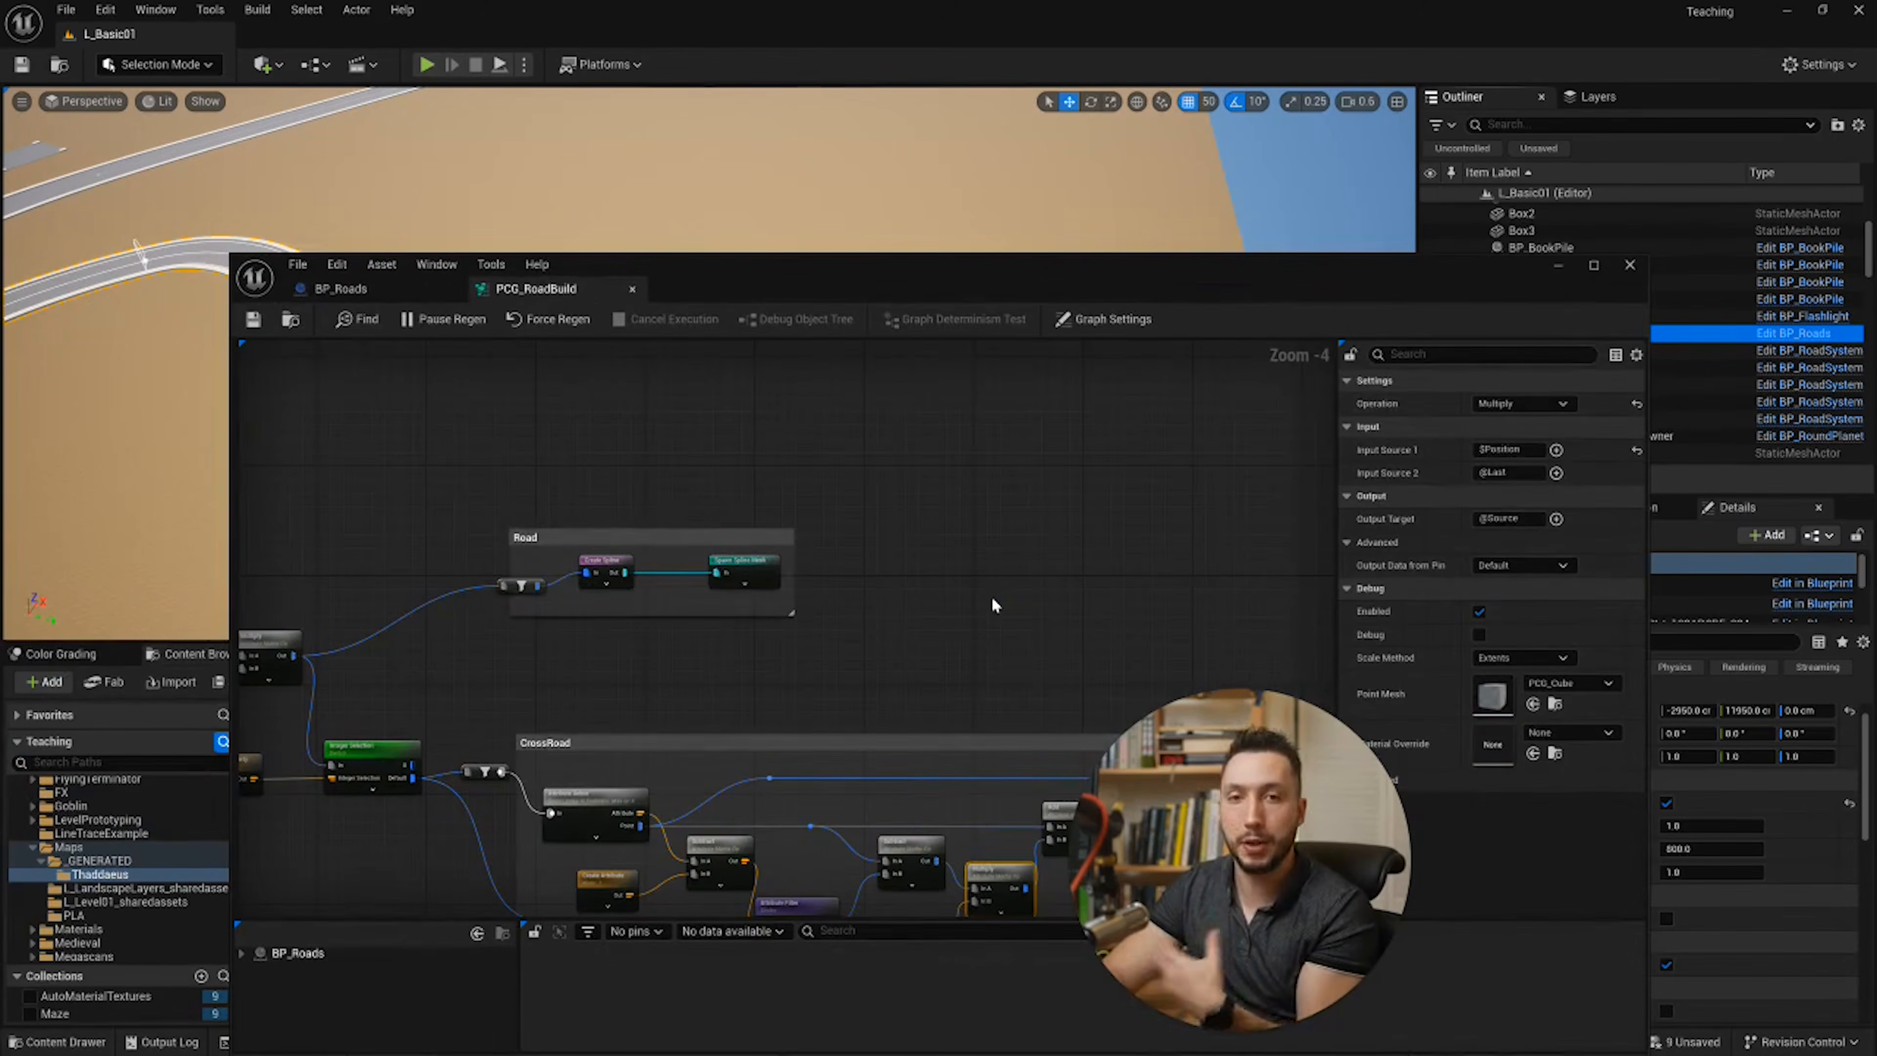
left_click_drag(1165, 281, 2, 347)
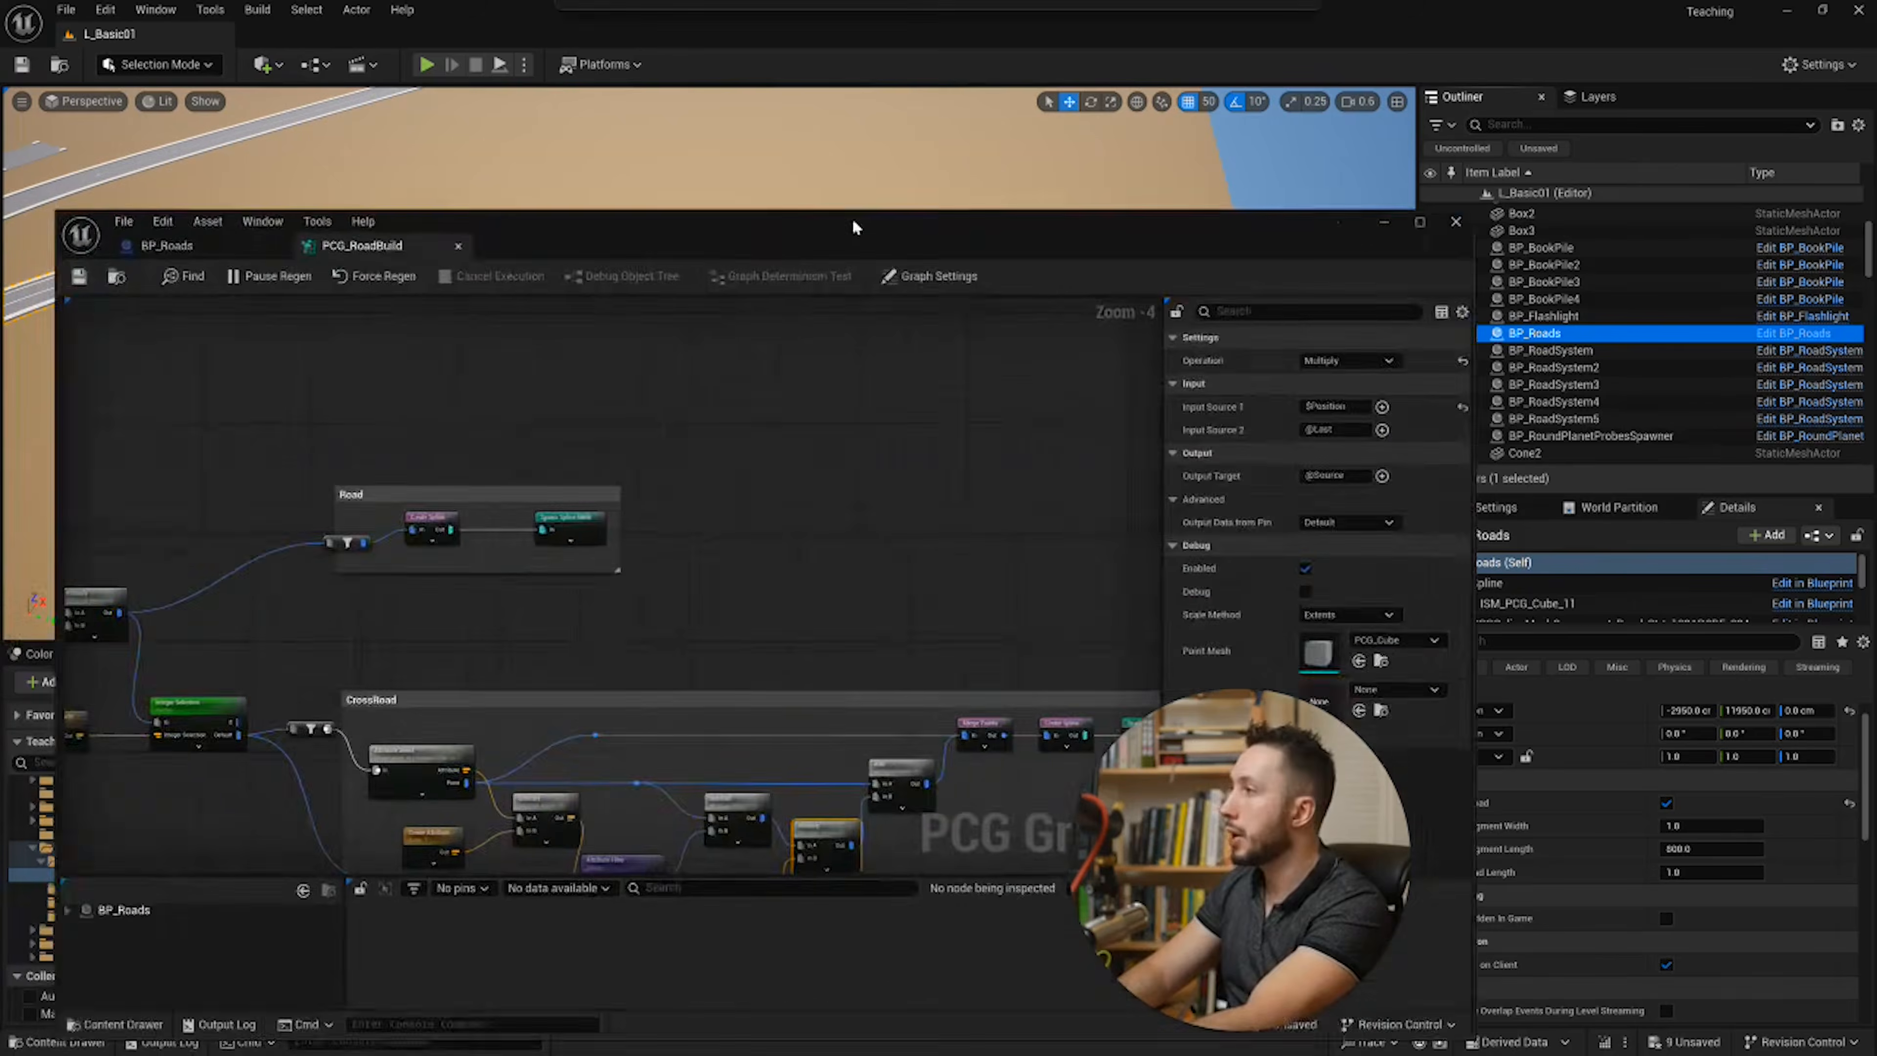
Step: Add a new variable named Road Mesh to the BP_Roads blueprint
left_click_drag(855, 226, 987, 180)
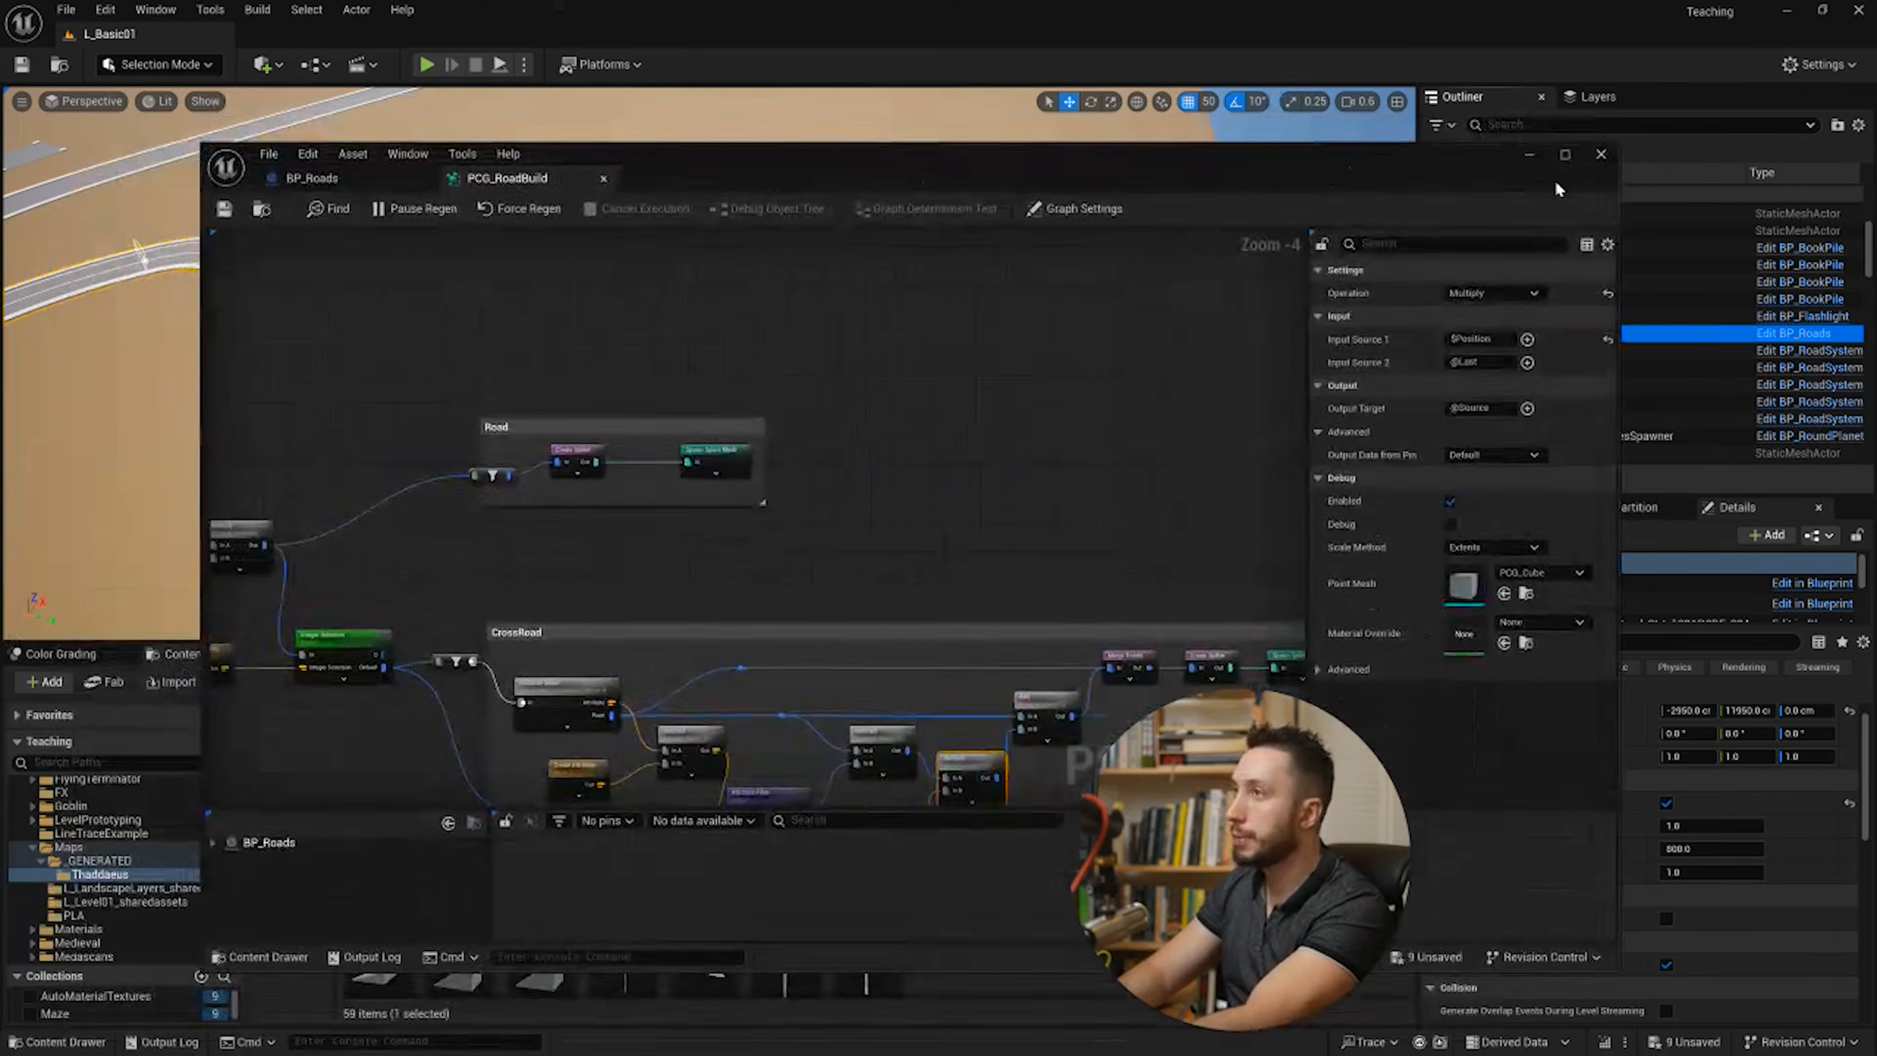
left_click(1565, 154)
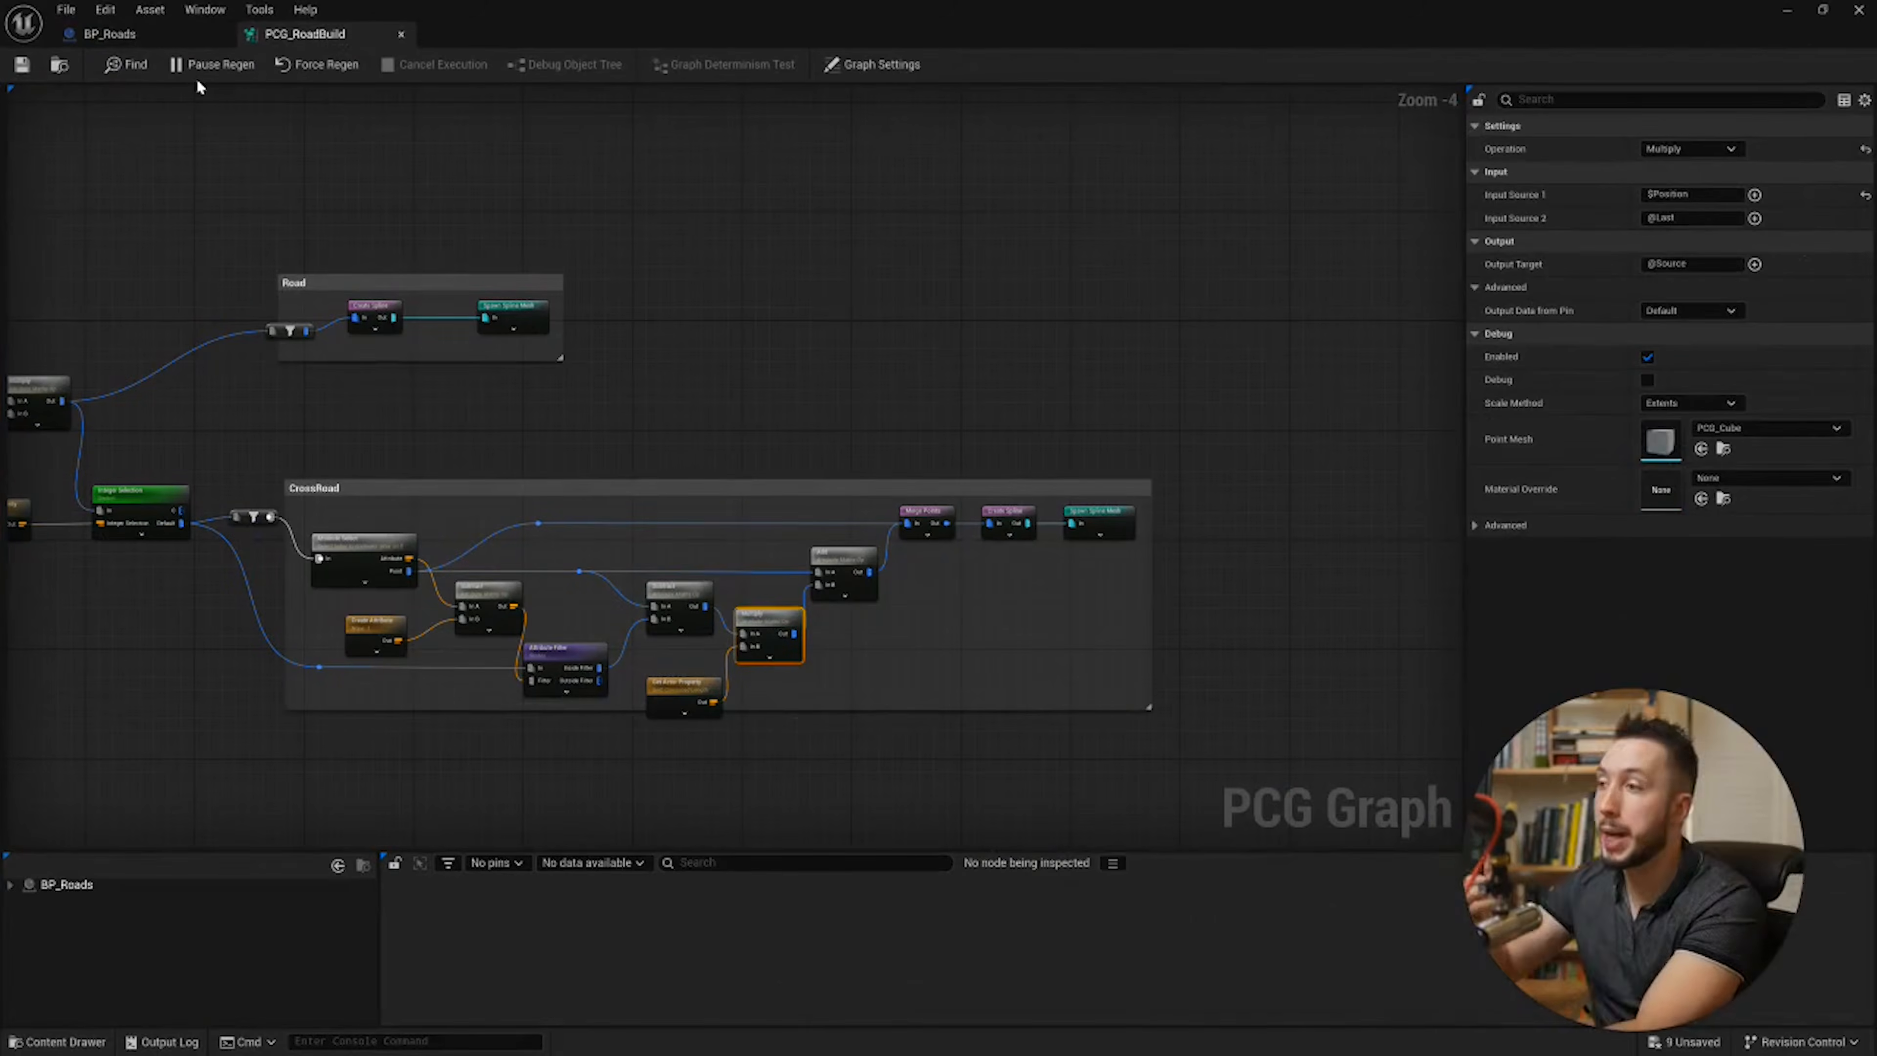
left_click(109, 34)
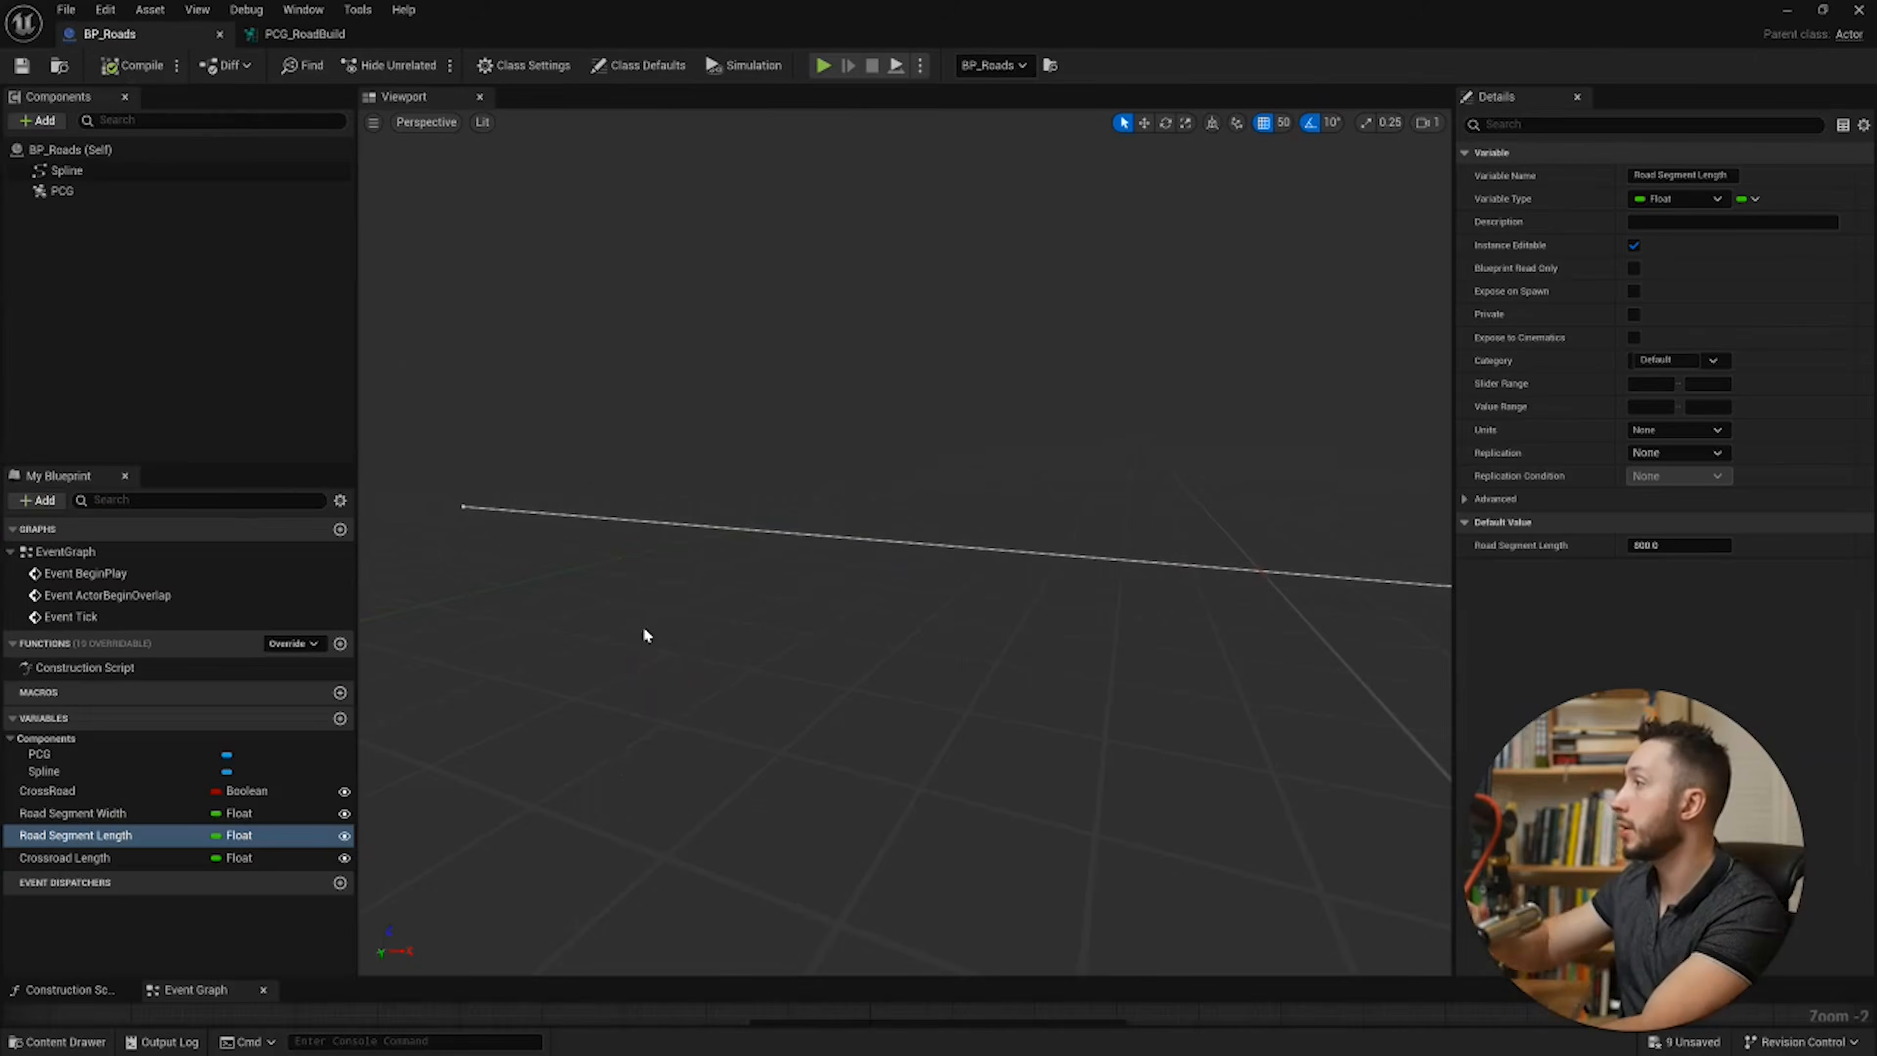
left_click(340, 718)
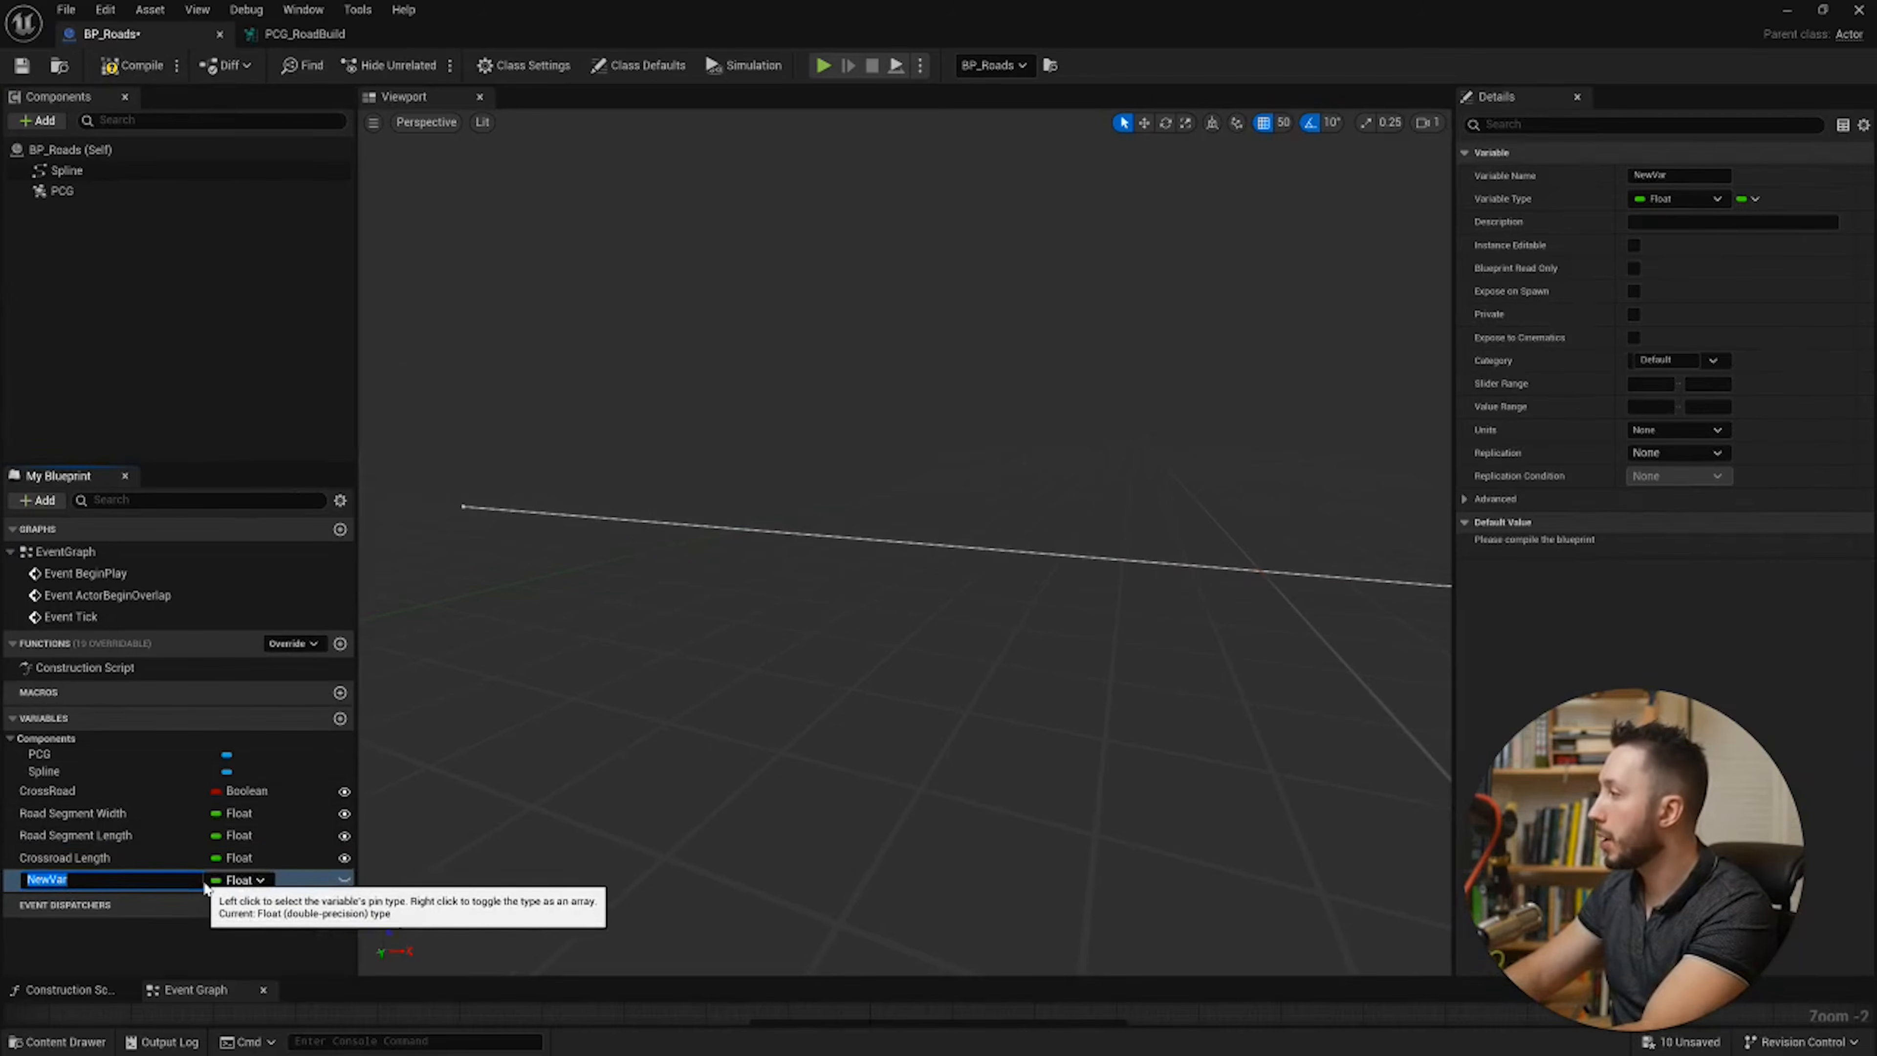
type("Road")
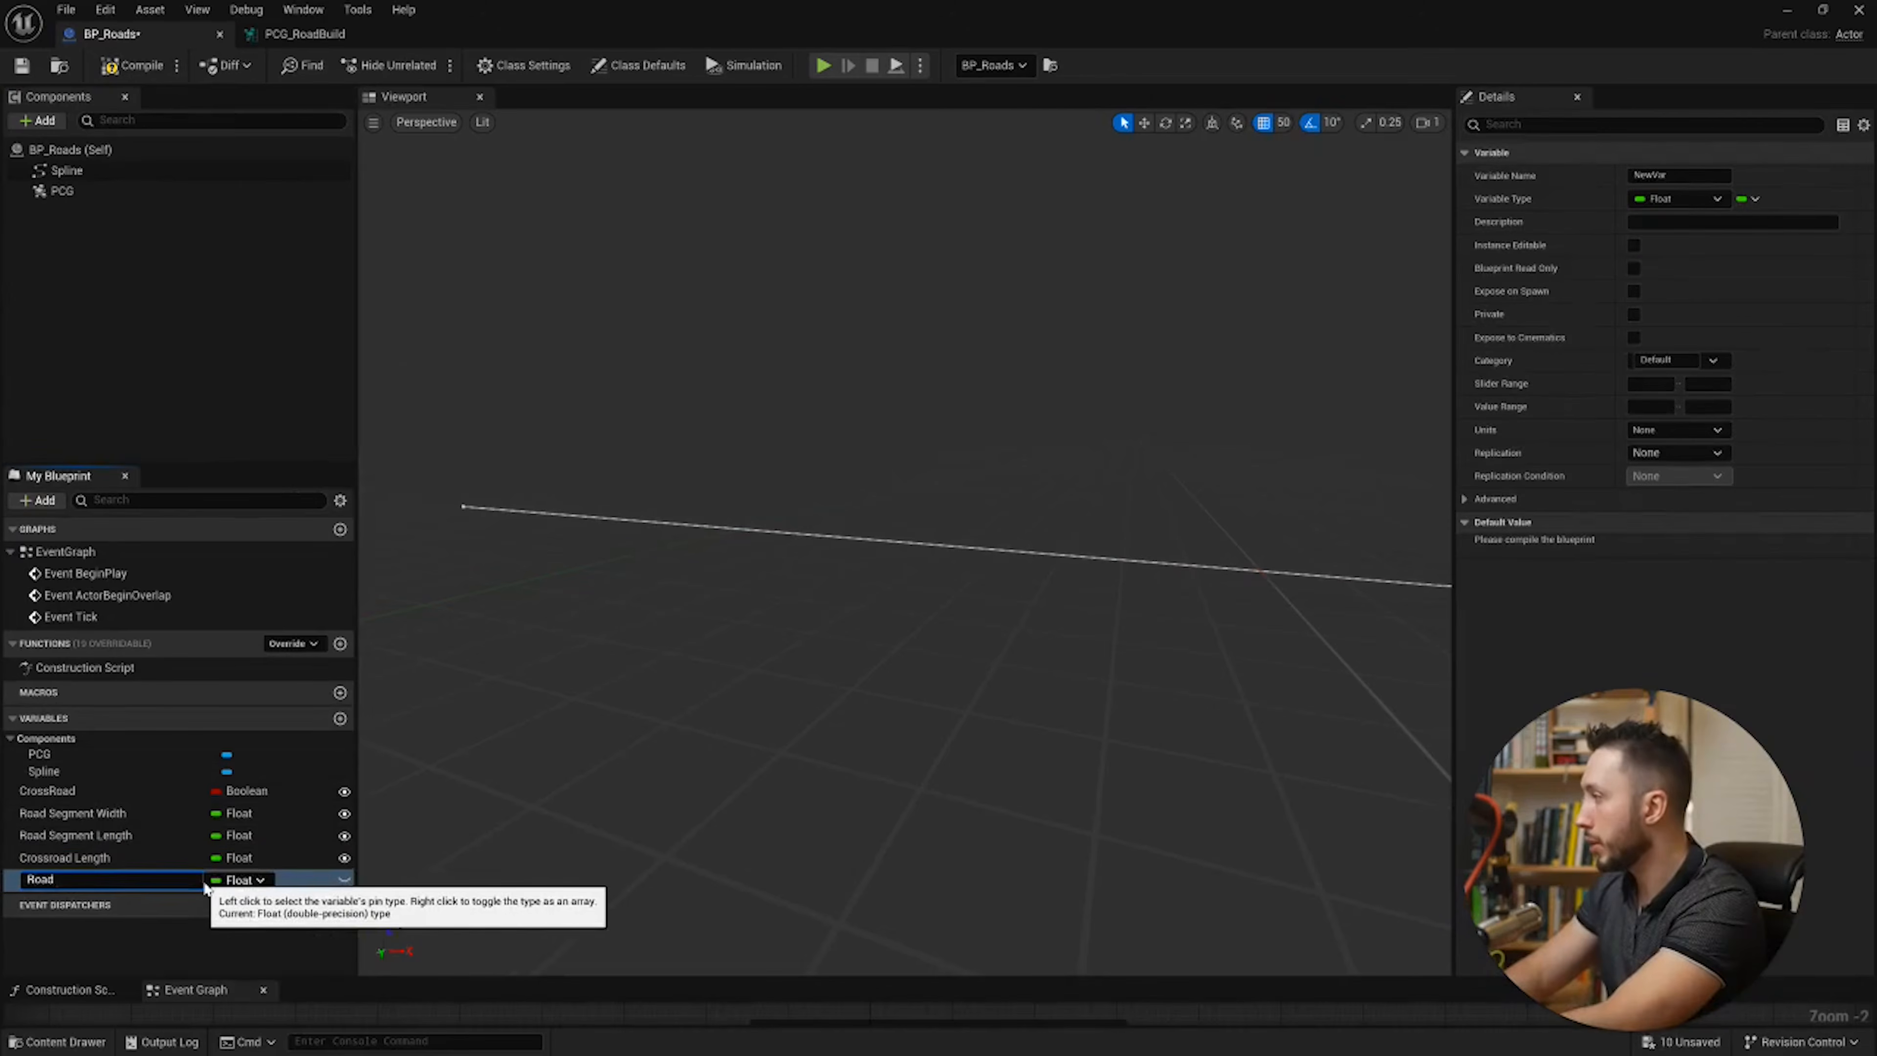
type(" Mesh")
key("Return")
Step: Add another variable named Crossroad Mesh to BP_Roads and make both mesh variables instance editable
left_click(339, 718)
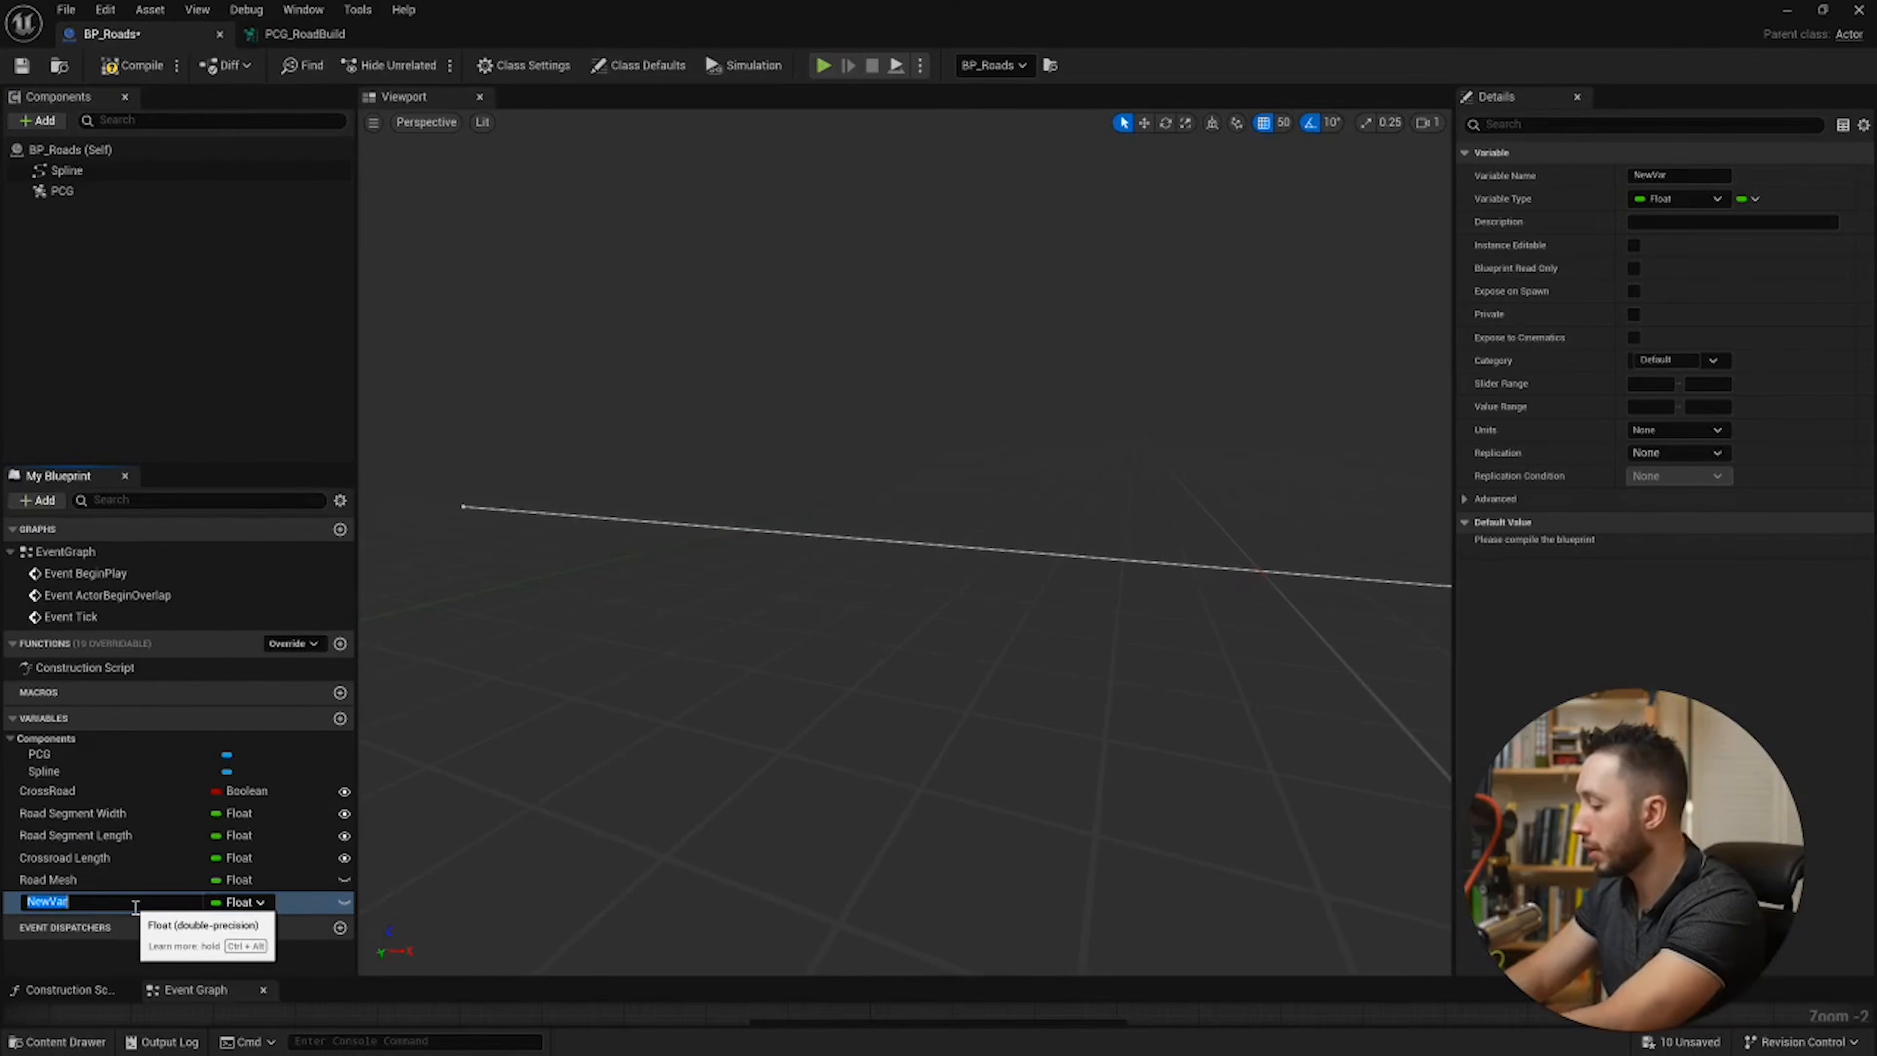
type("Crossroa")
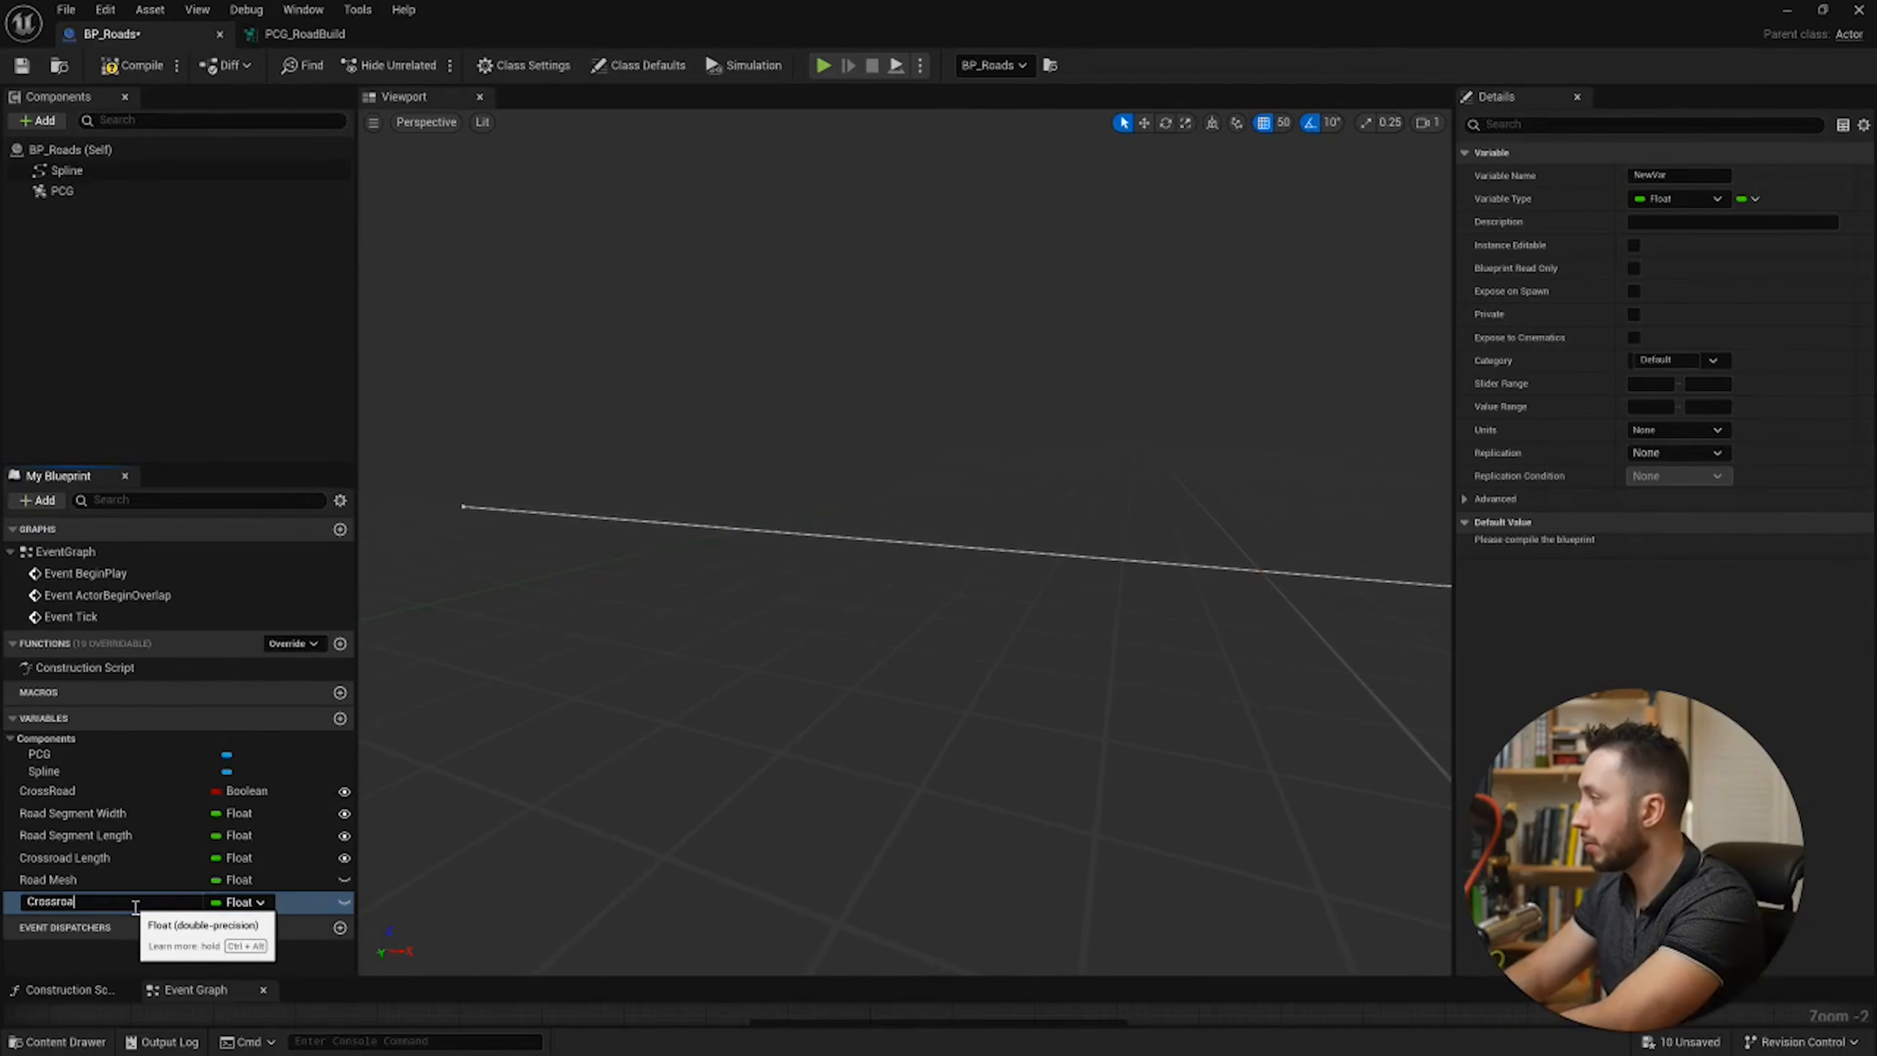
type("d Mesh")
key("Return")
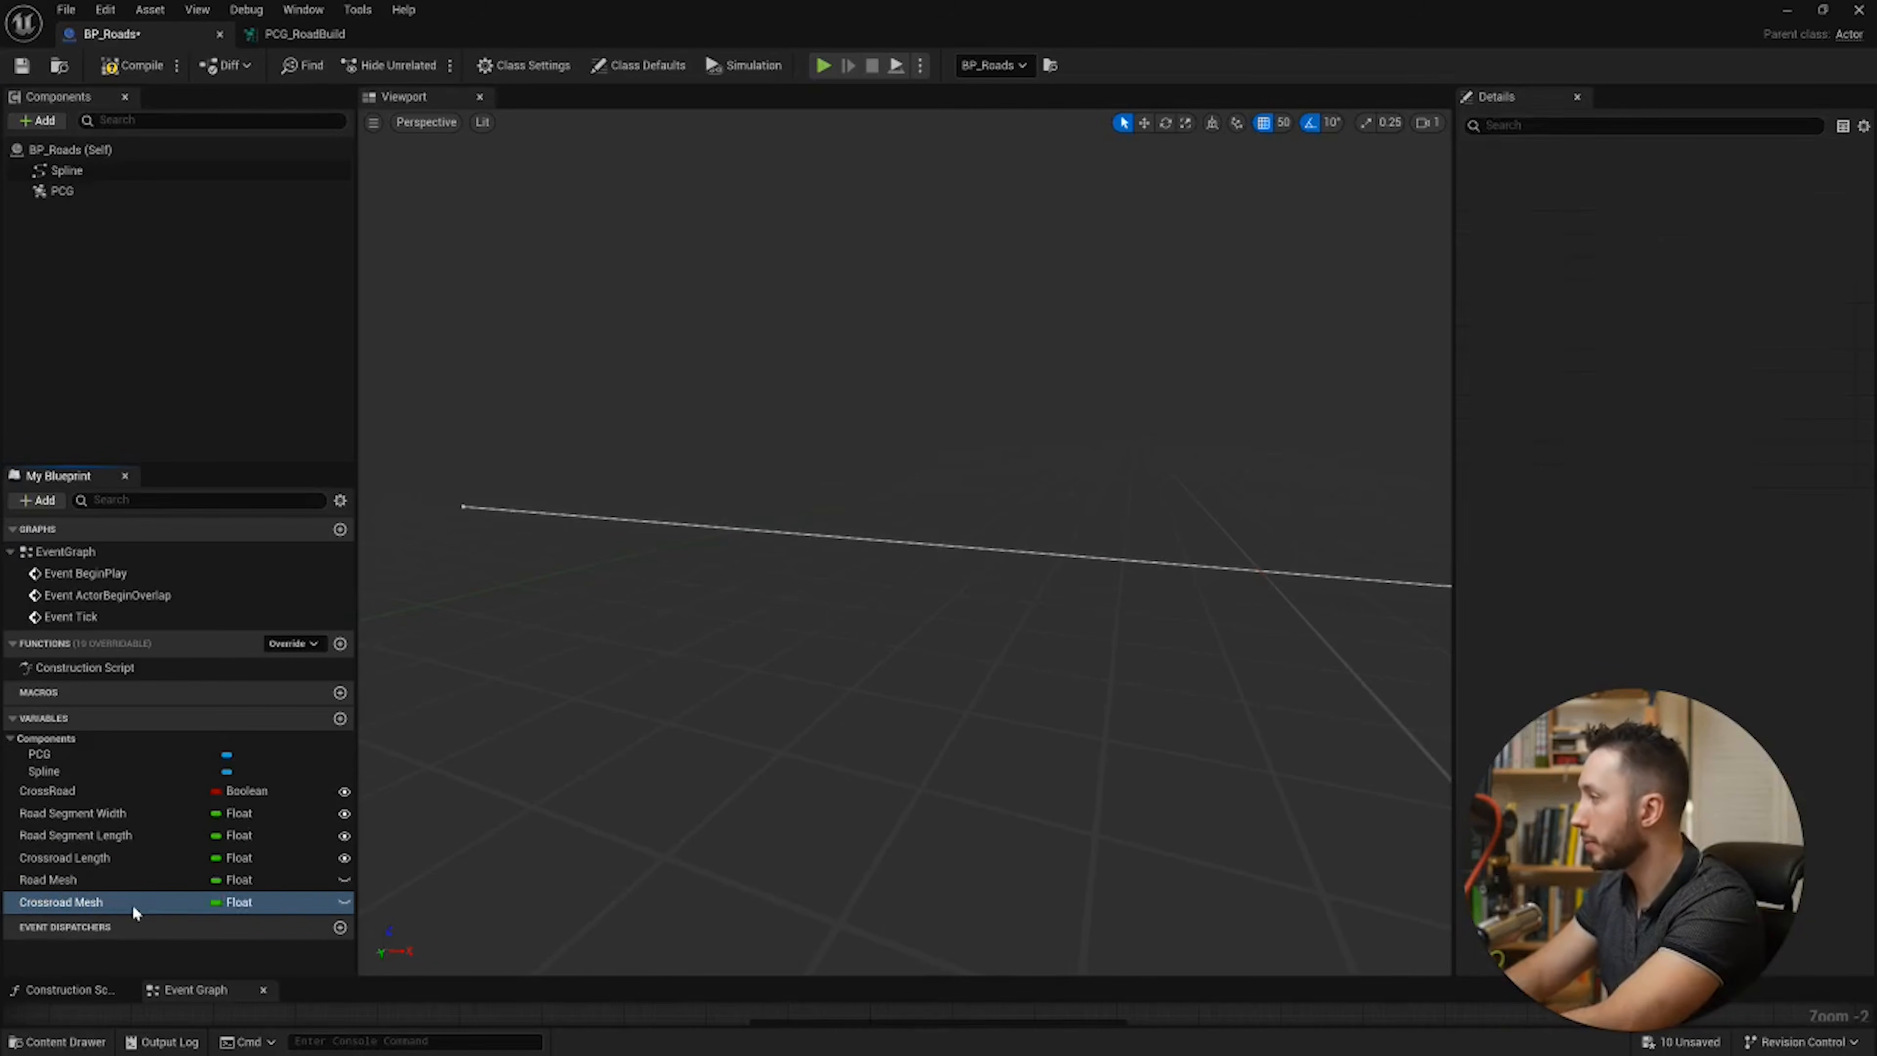
left_click(345, 880)
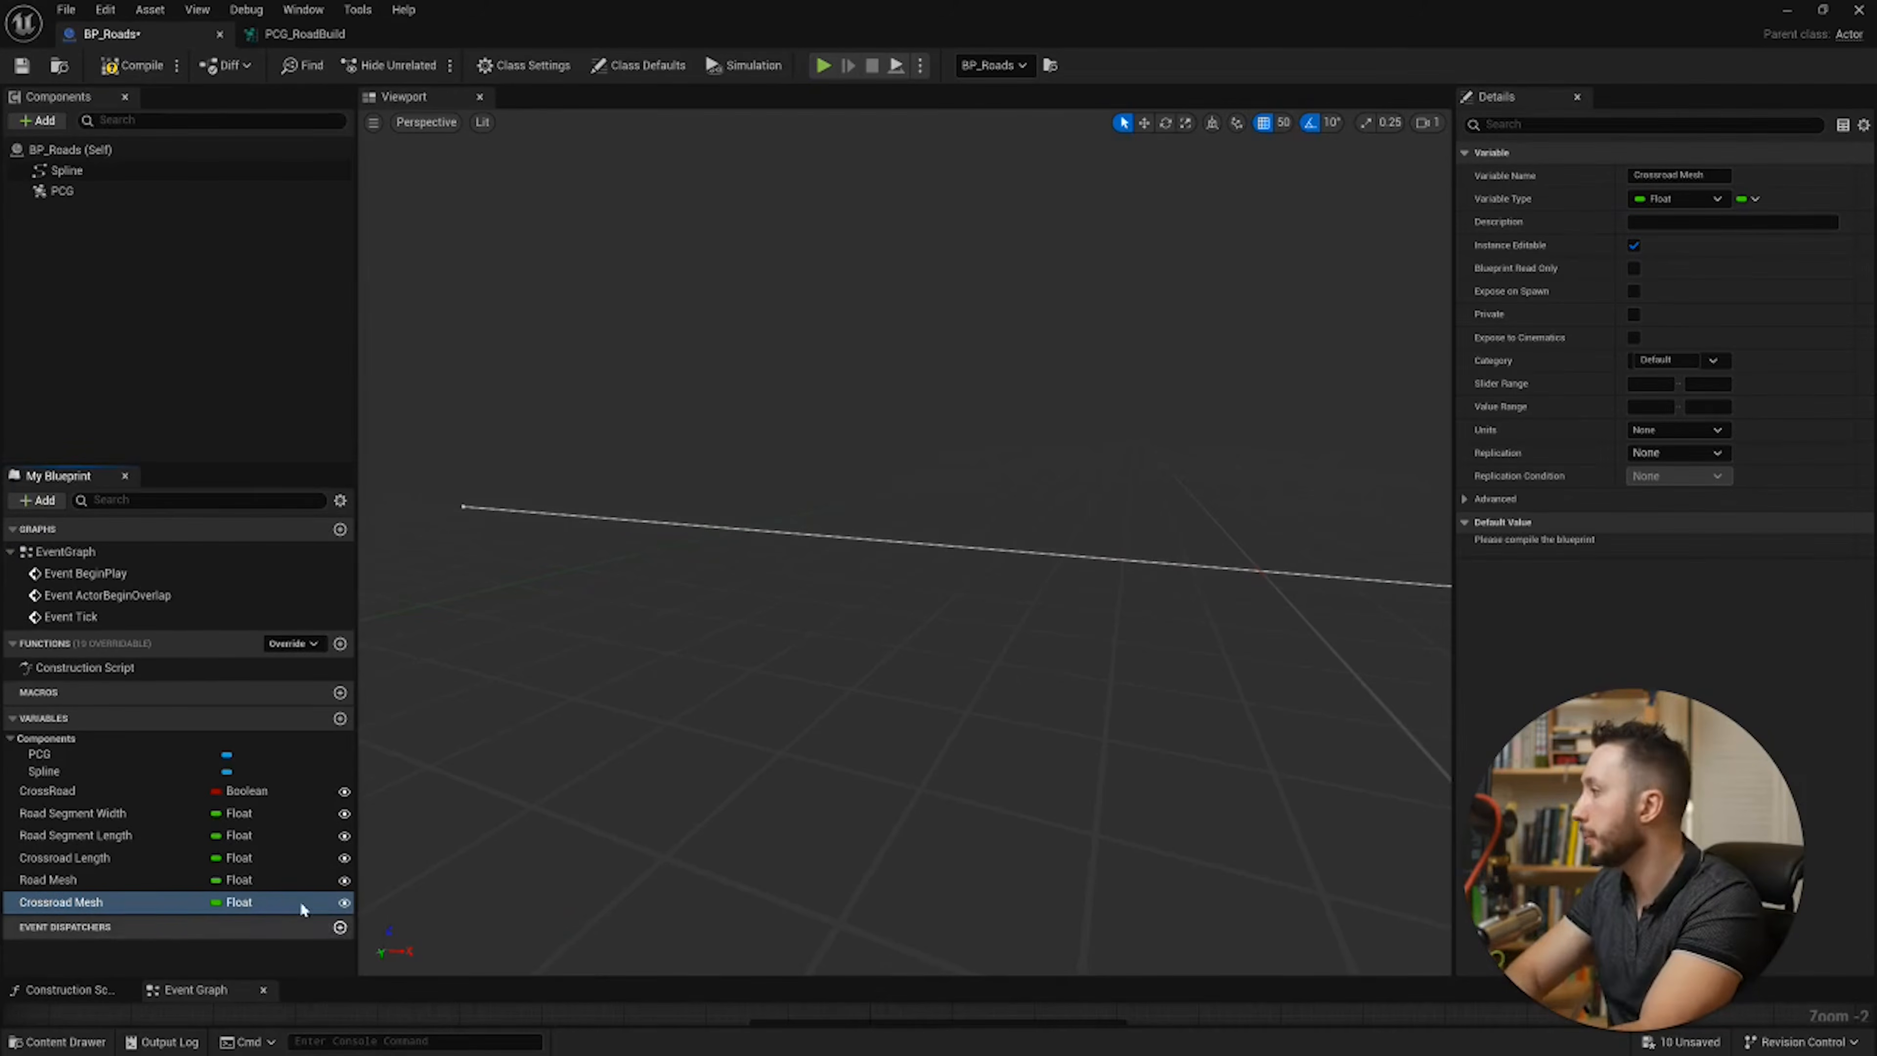
Step: Change the Road Mesh and Crossroad Mesh variables to Static Mesh object references, and compile and save BP_Roads
left_click(260, 880)
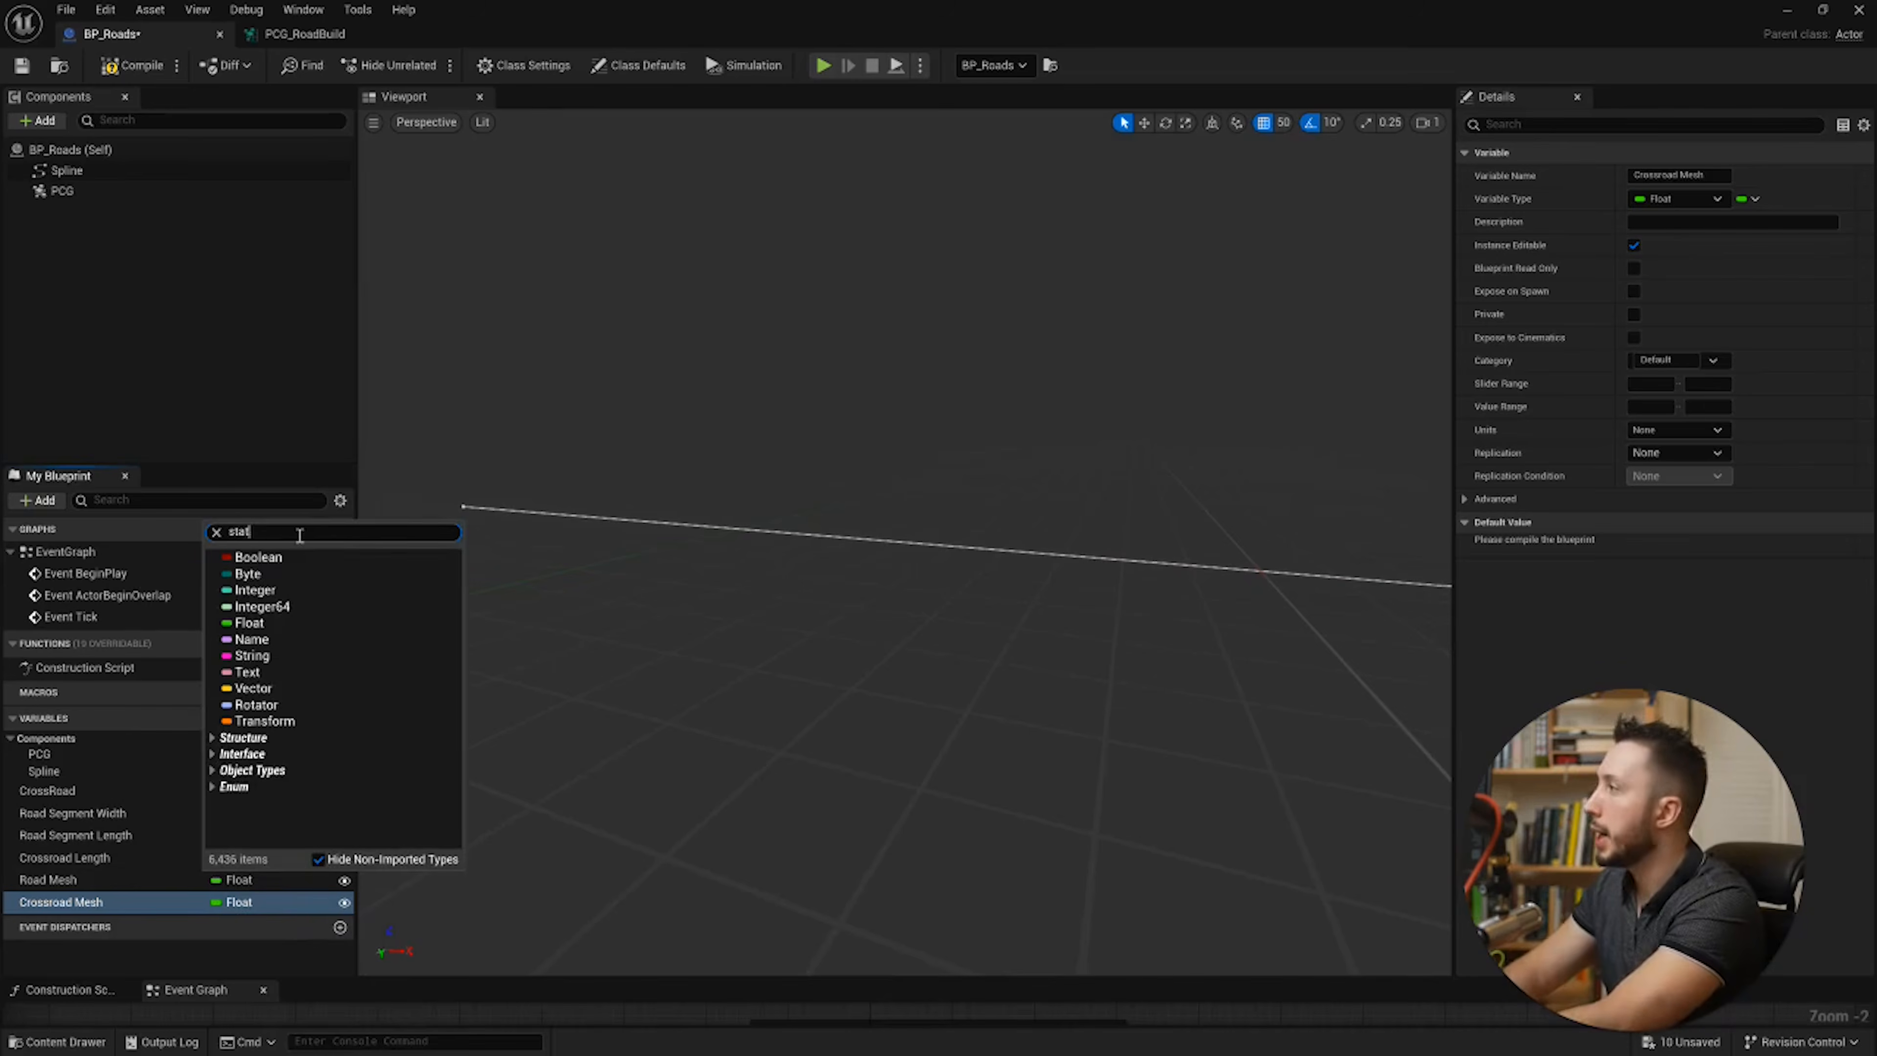
mouse_move(277, 711)
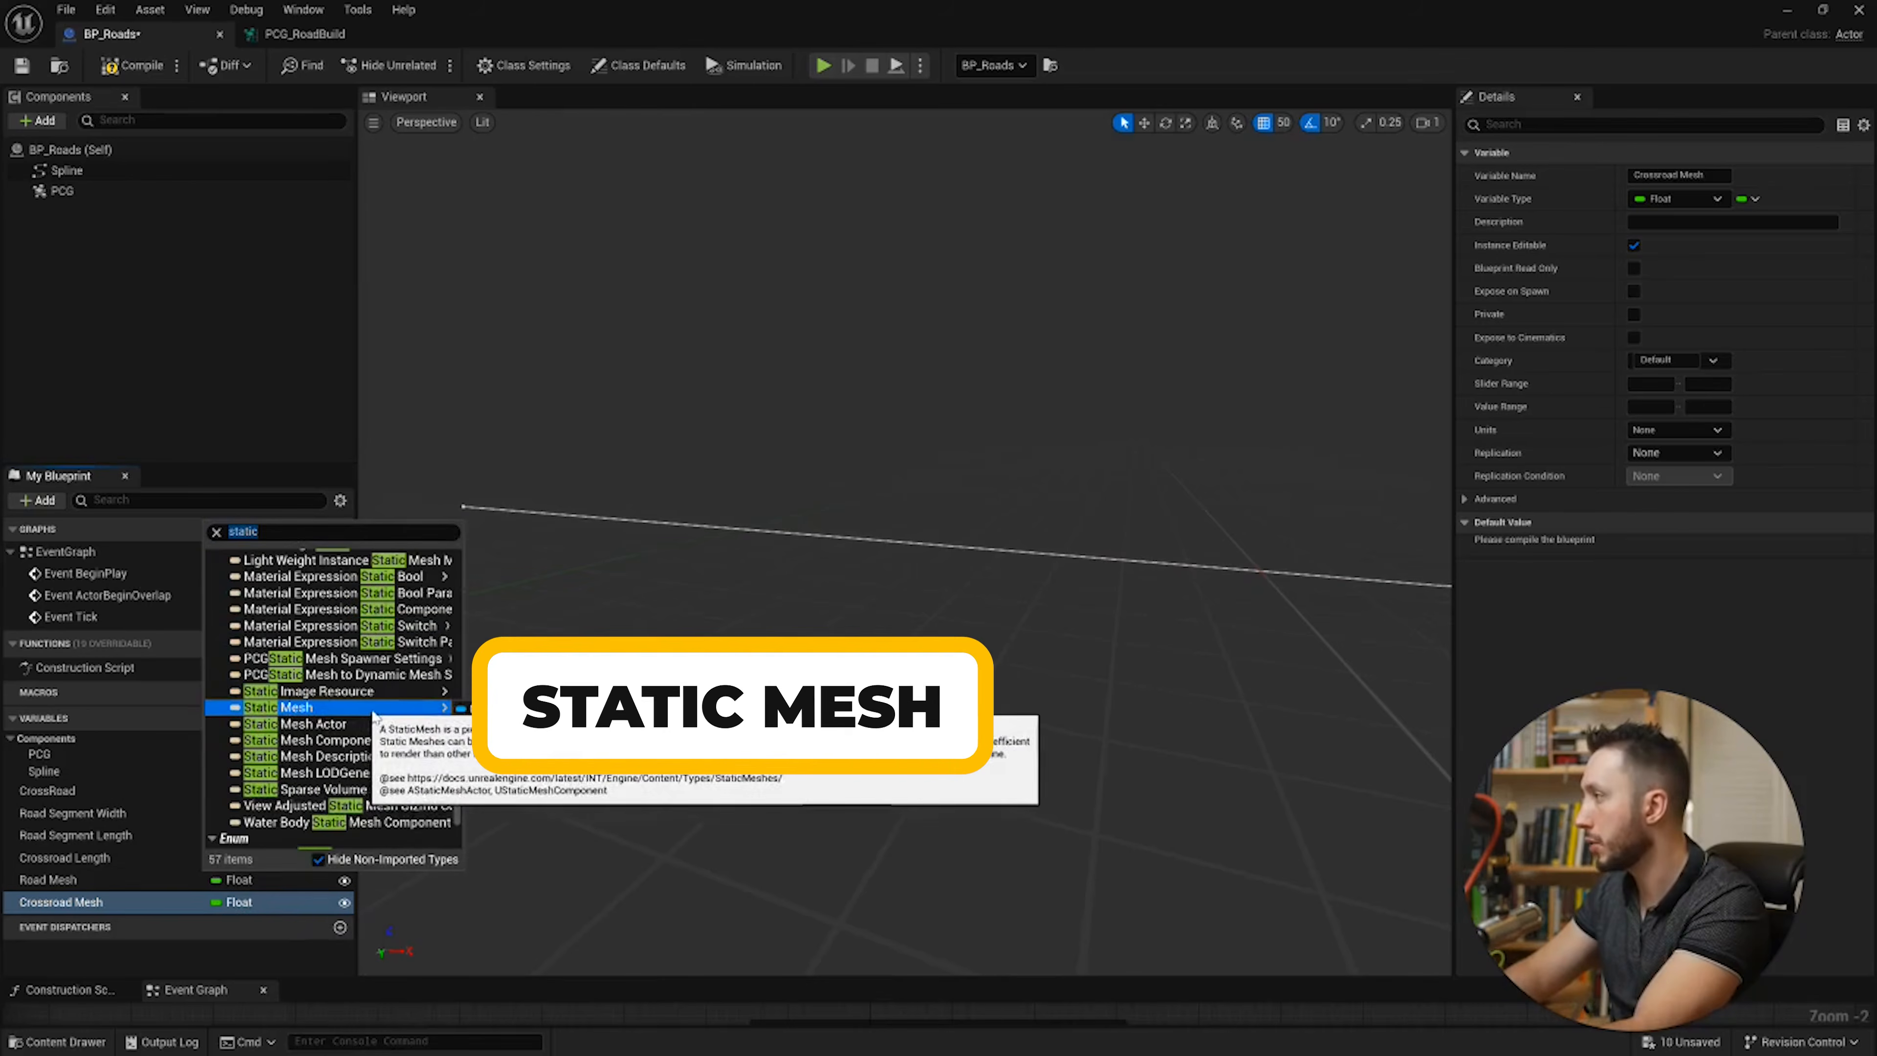
left_click(586, 712)
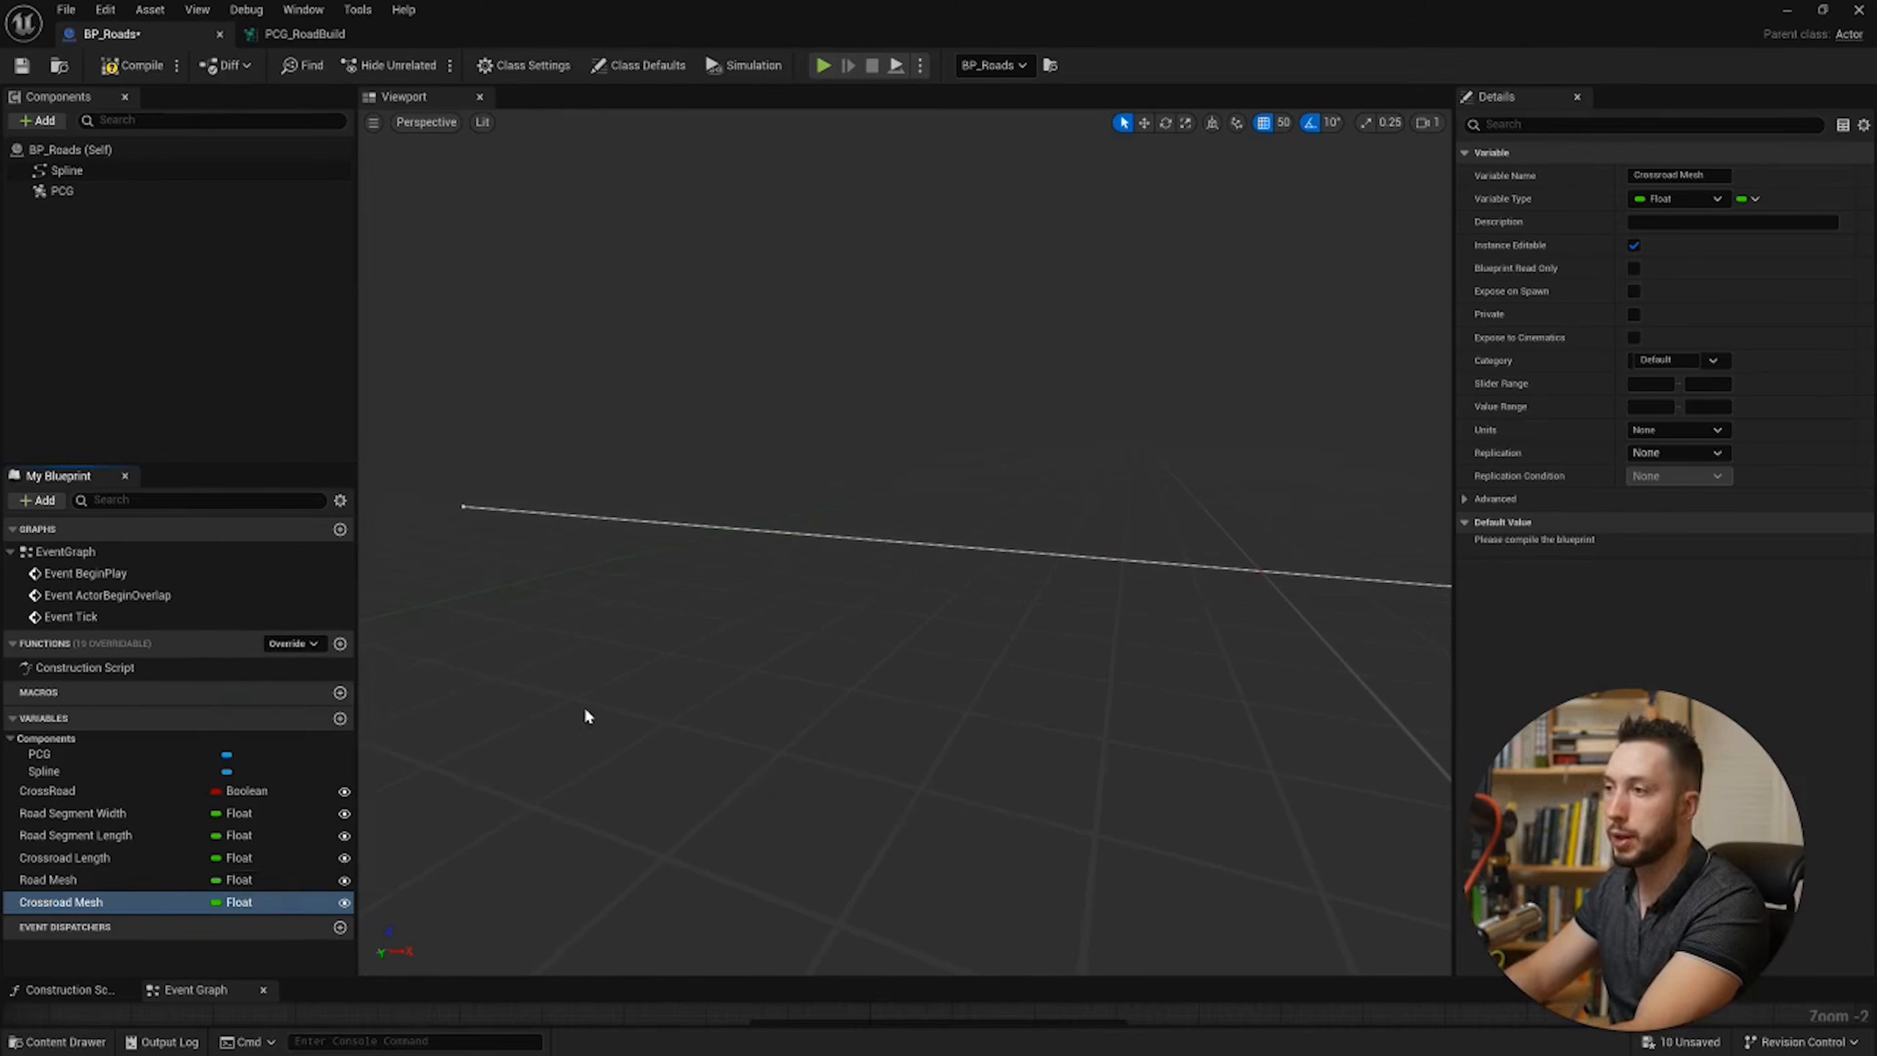
left_click(255, 902)
type("static")
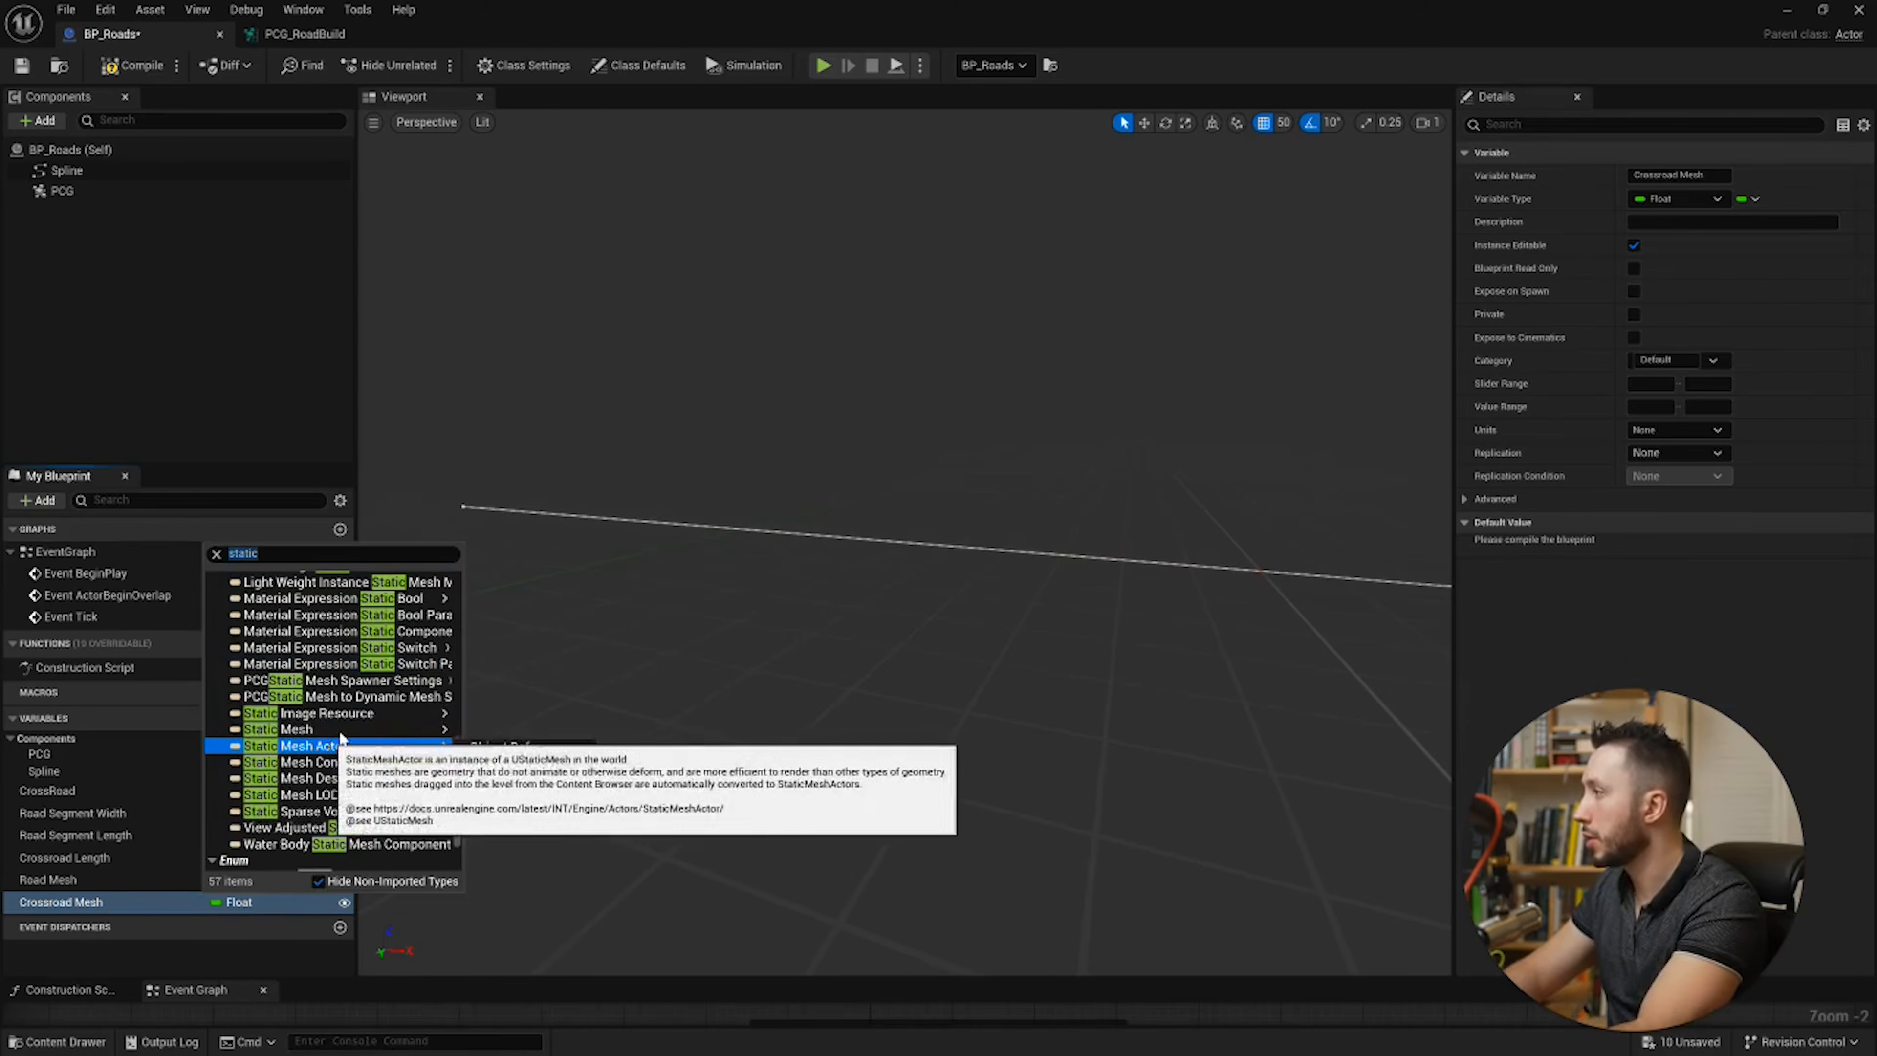
mouse_move(435, 732)
left_click(547, 736)
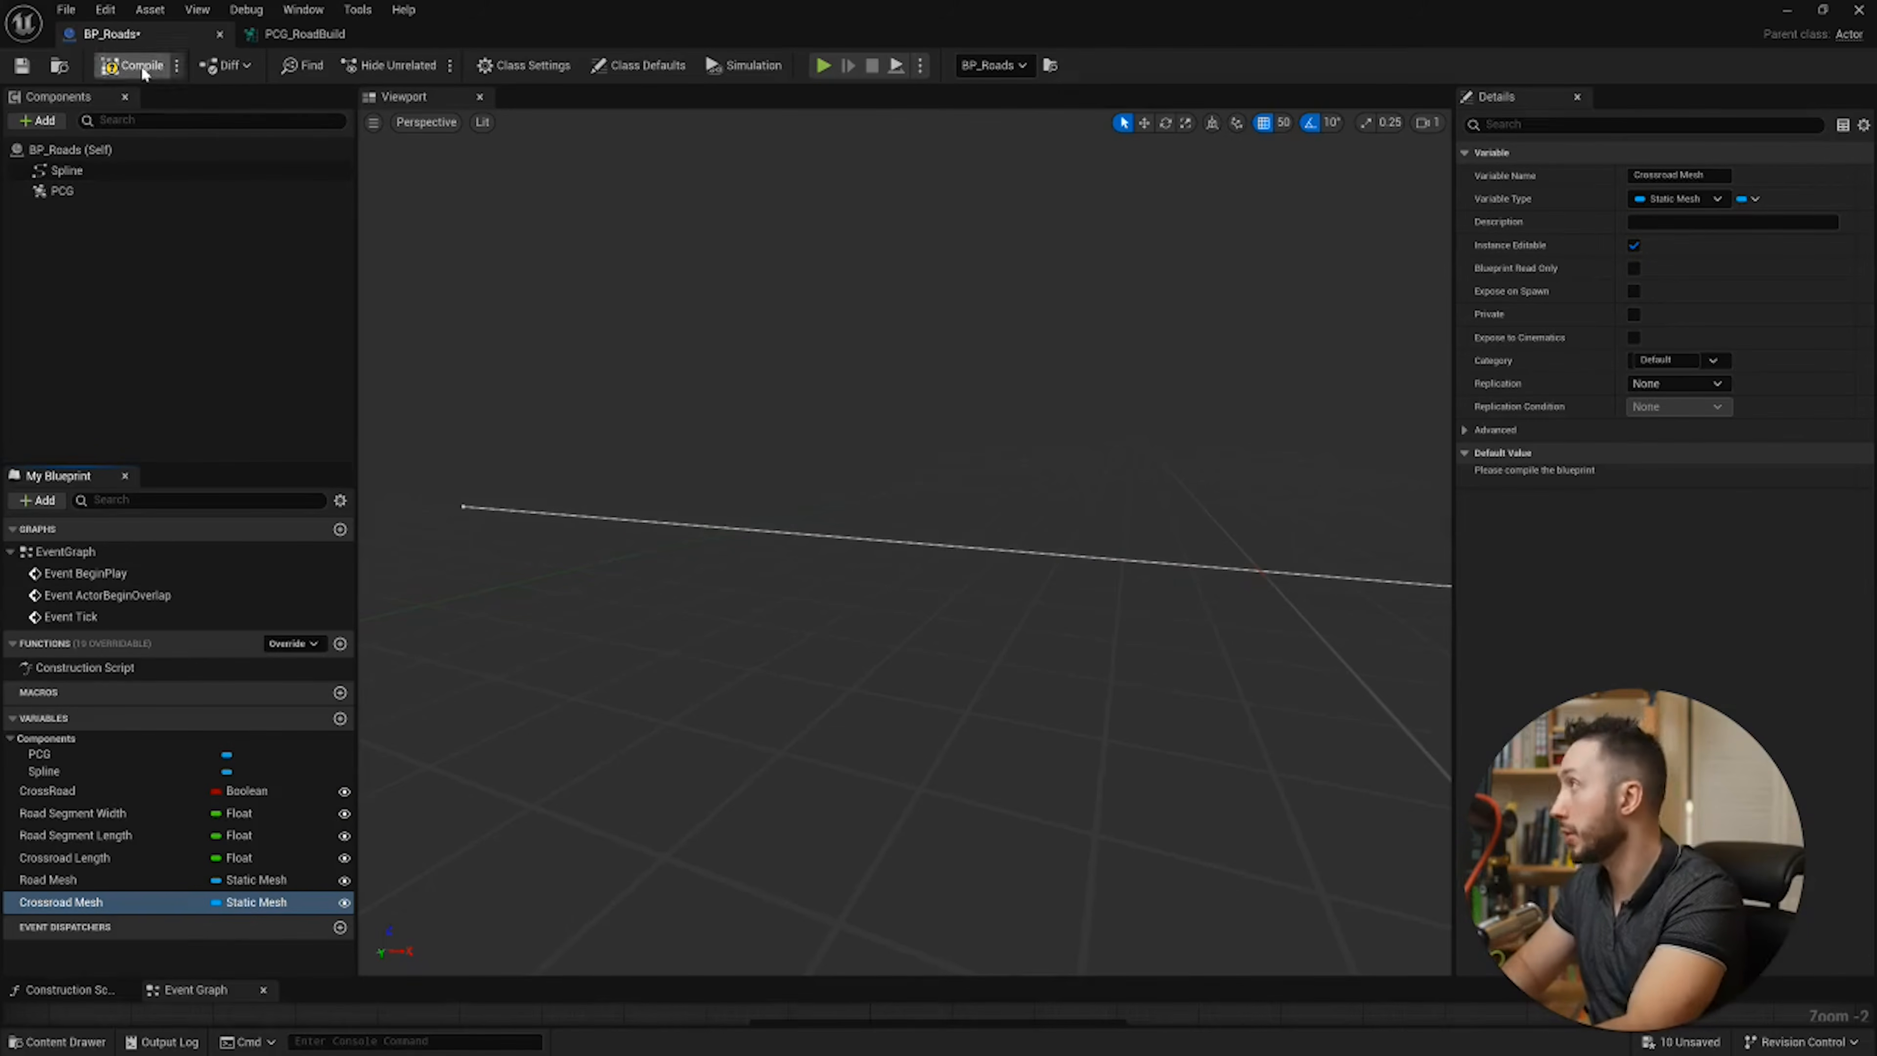
left_click(22, 68)
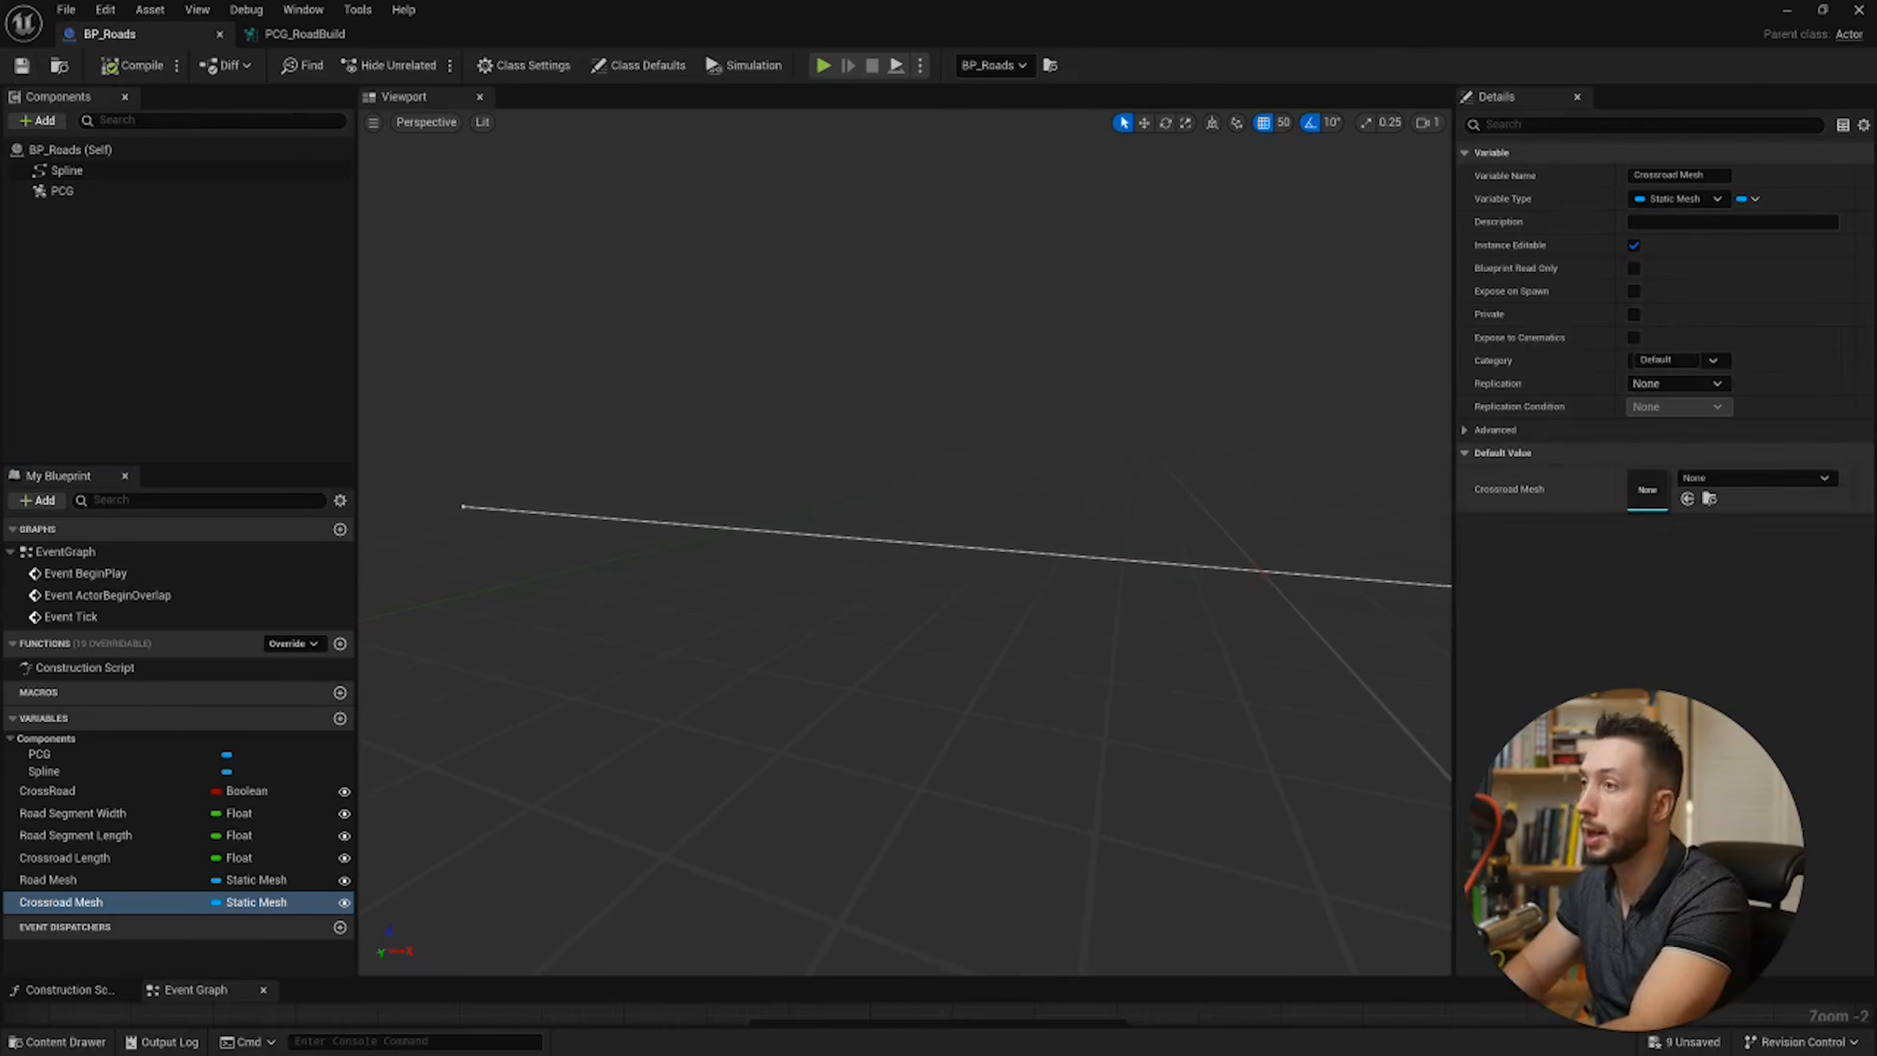
Step: Assign the Road_Strt static mesh from the Thaddaeus content folder as the default value of BP_Roads' Road Mesh variable
left_click(1786, 9)
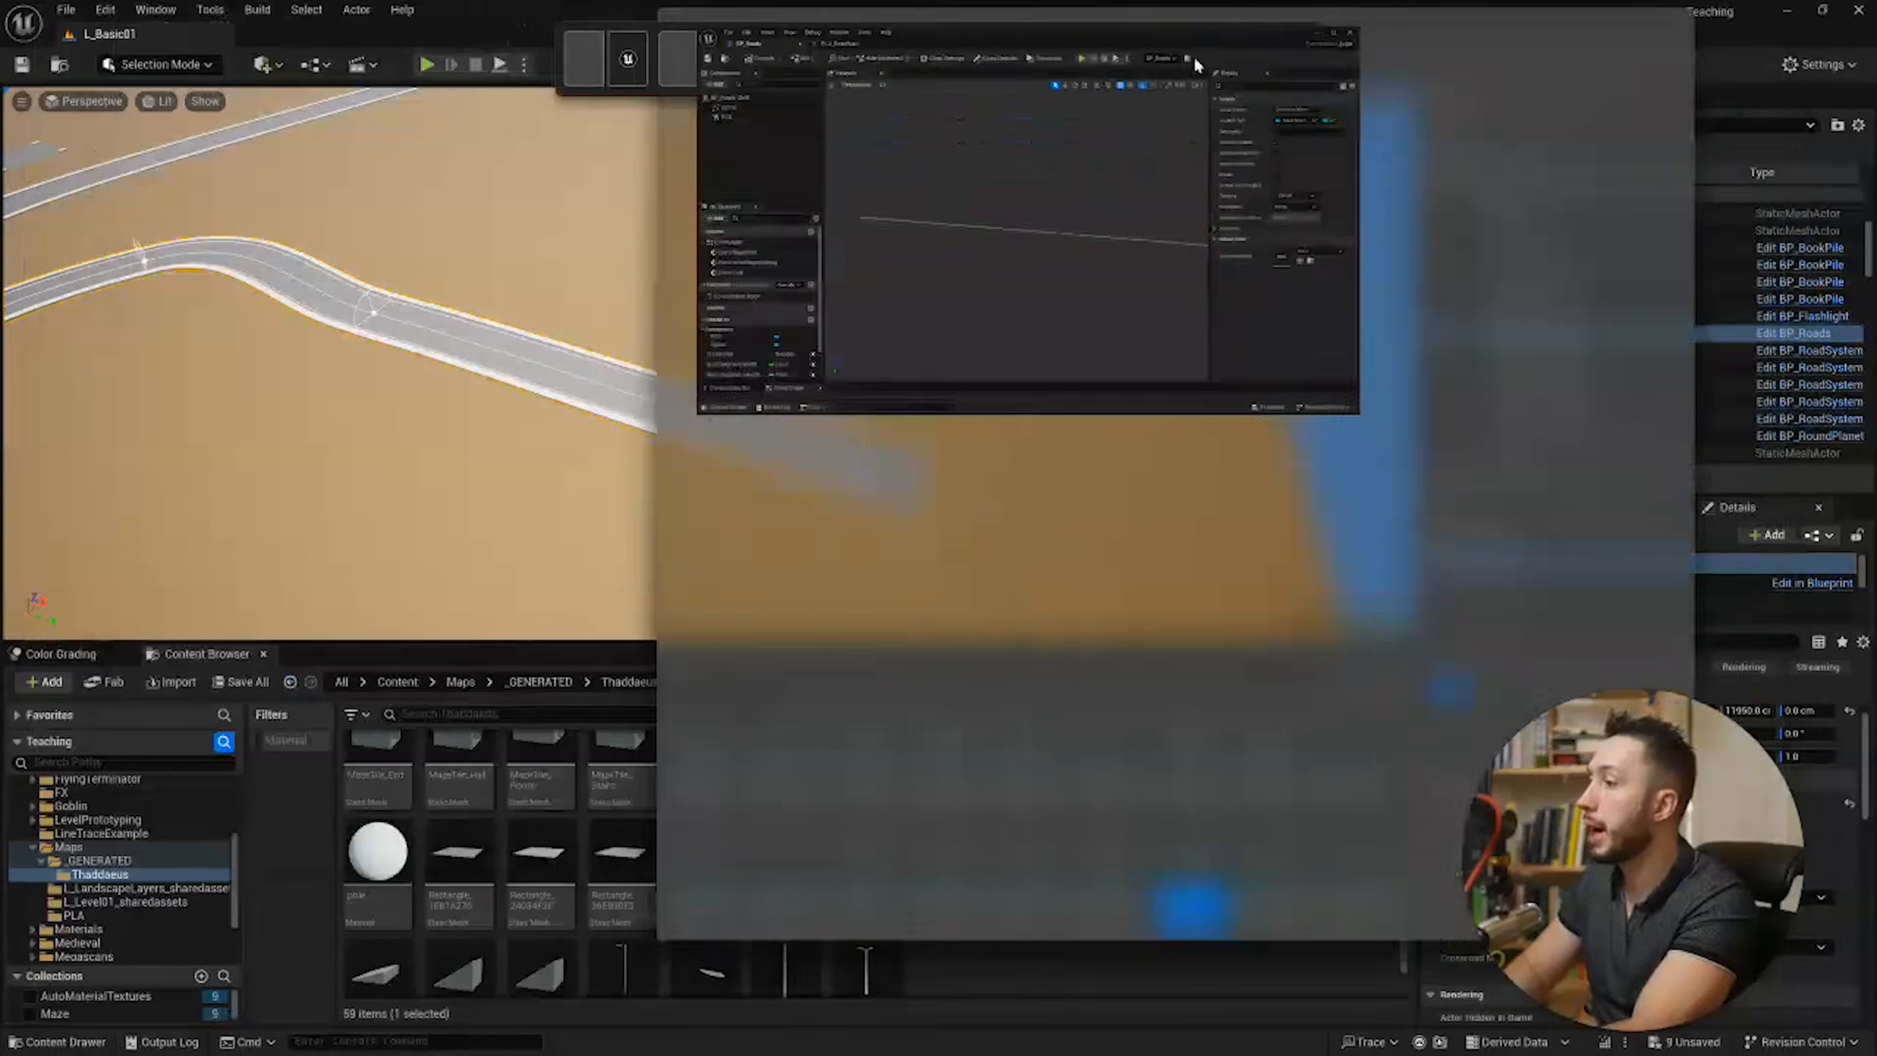
mouse_move(1195, 58)
left_mouse_down()
mouse_move(608, 250)
mouse_move(1189, 71)
left_mouse_up()
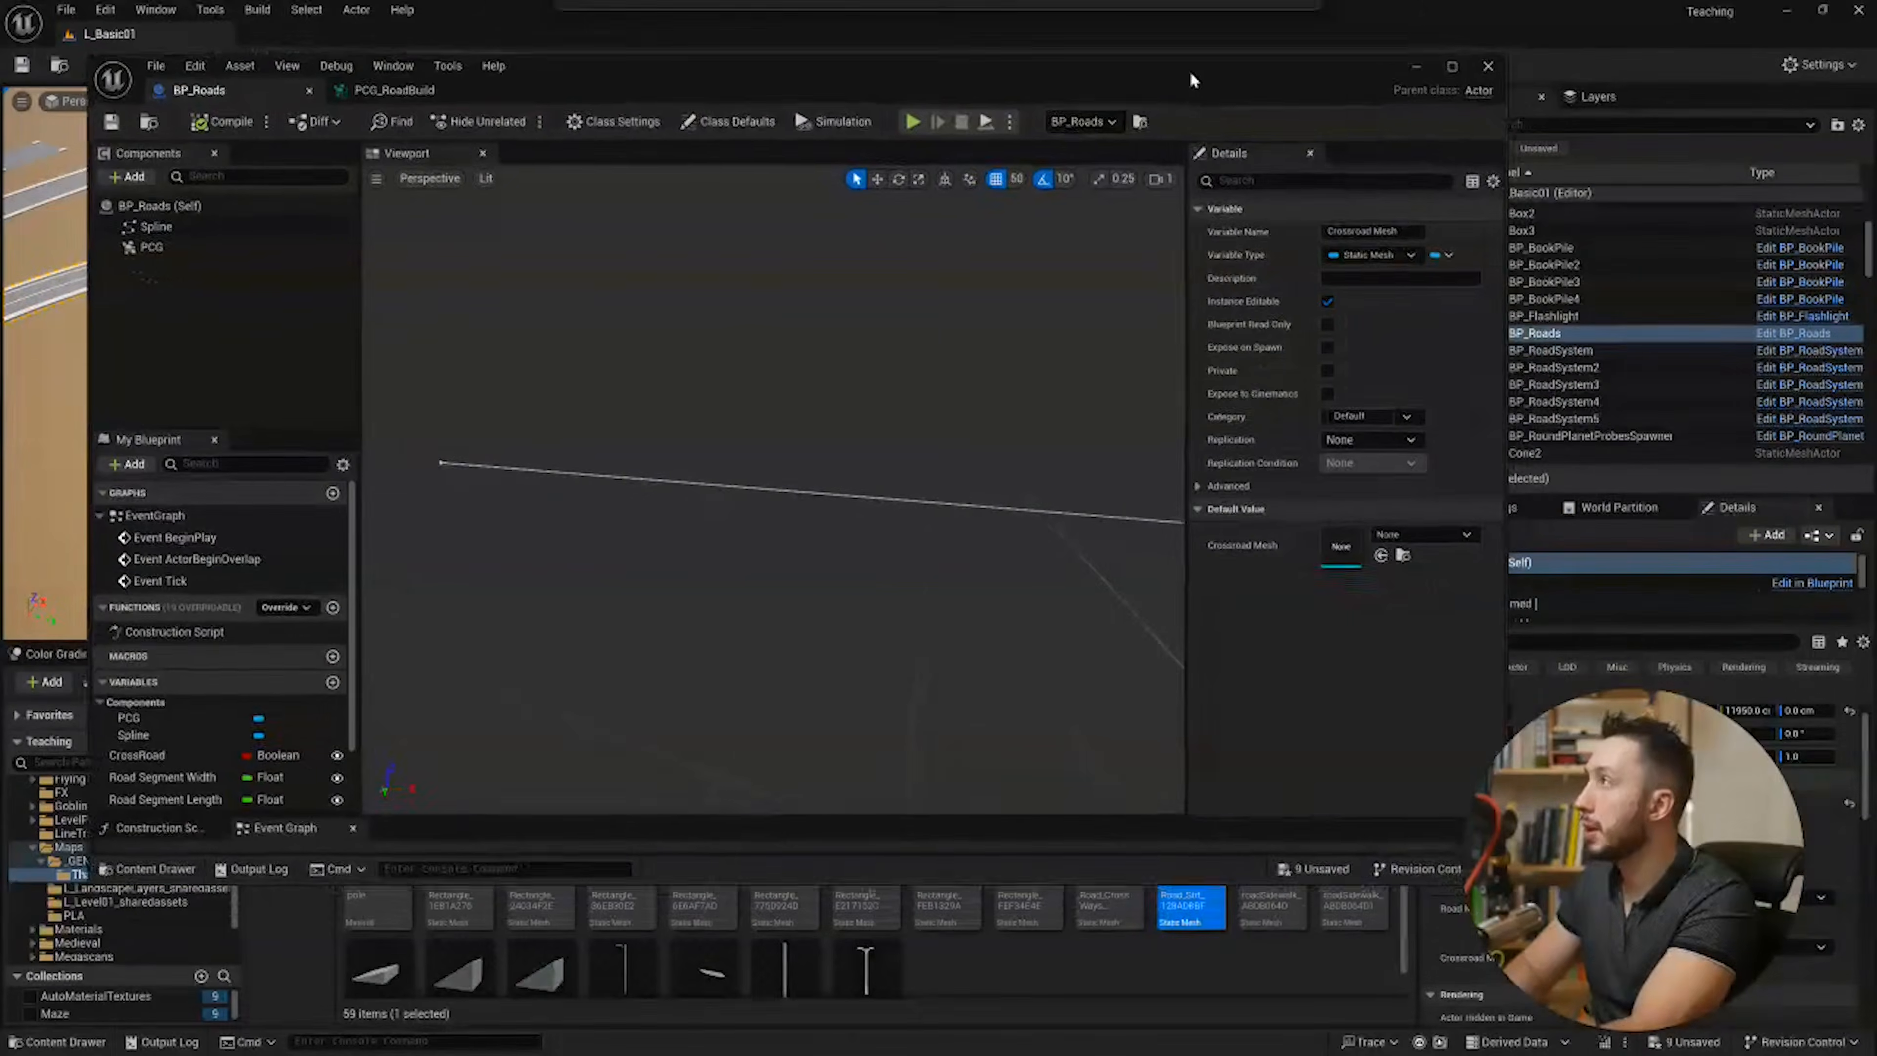
left_click_drag(1198, 884, 1211, 760)
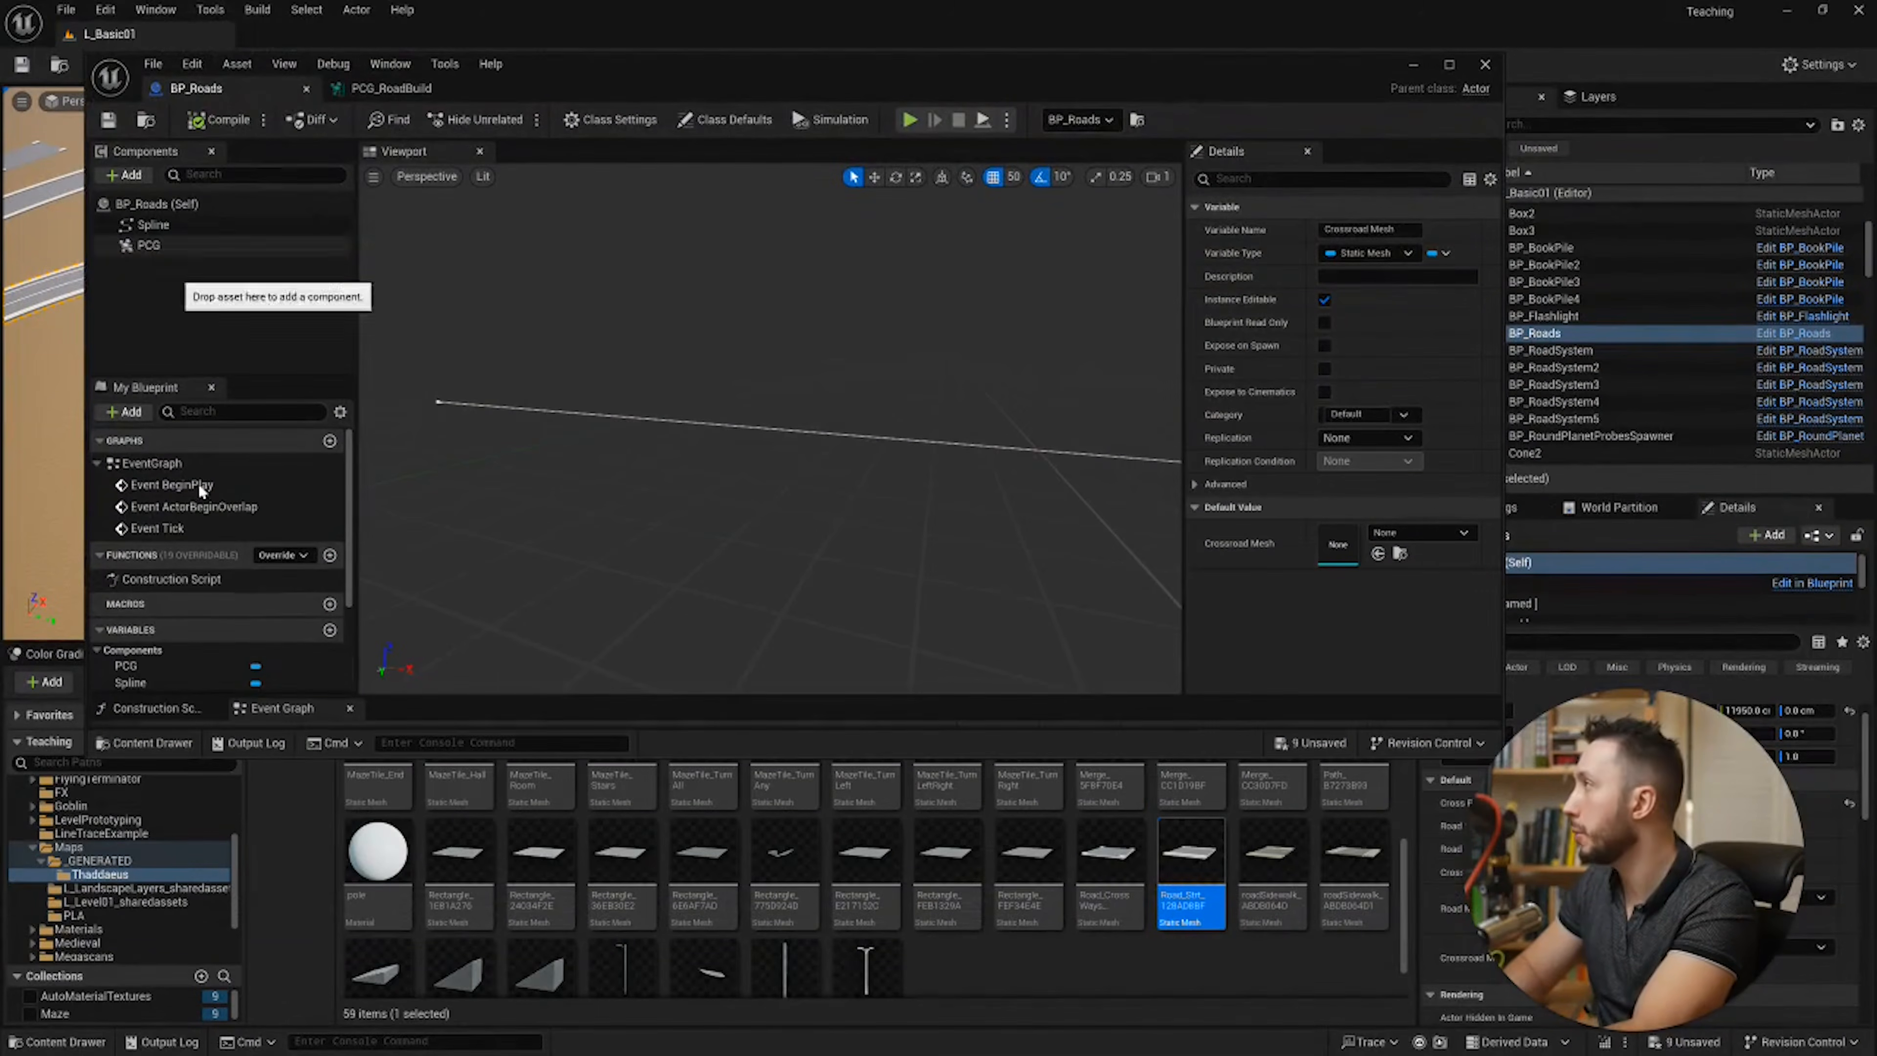
scroll(202, 660, "down", 3)
scroll(183, 674, "down", 1)
left_click(164, 633)
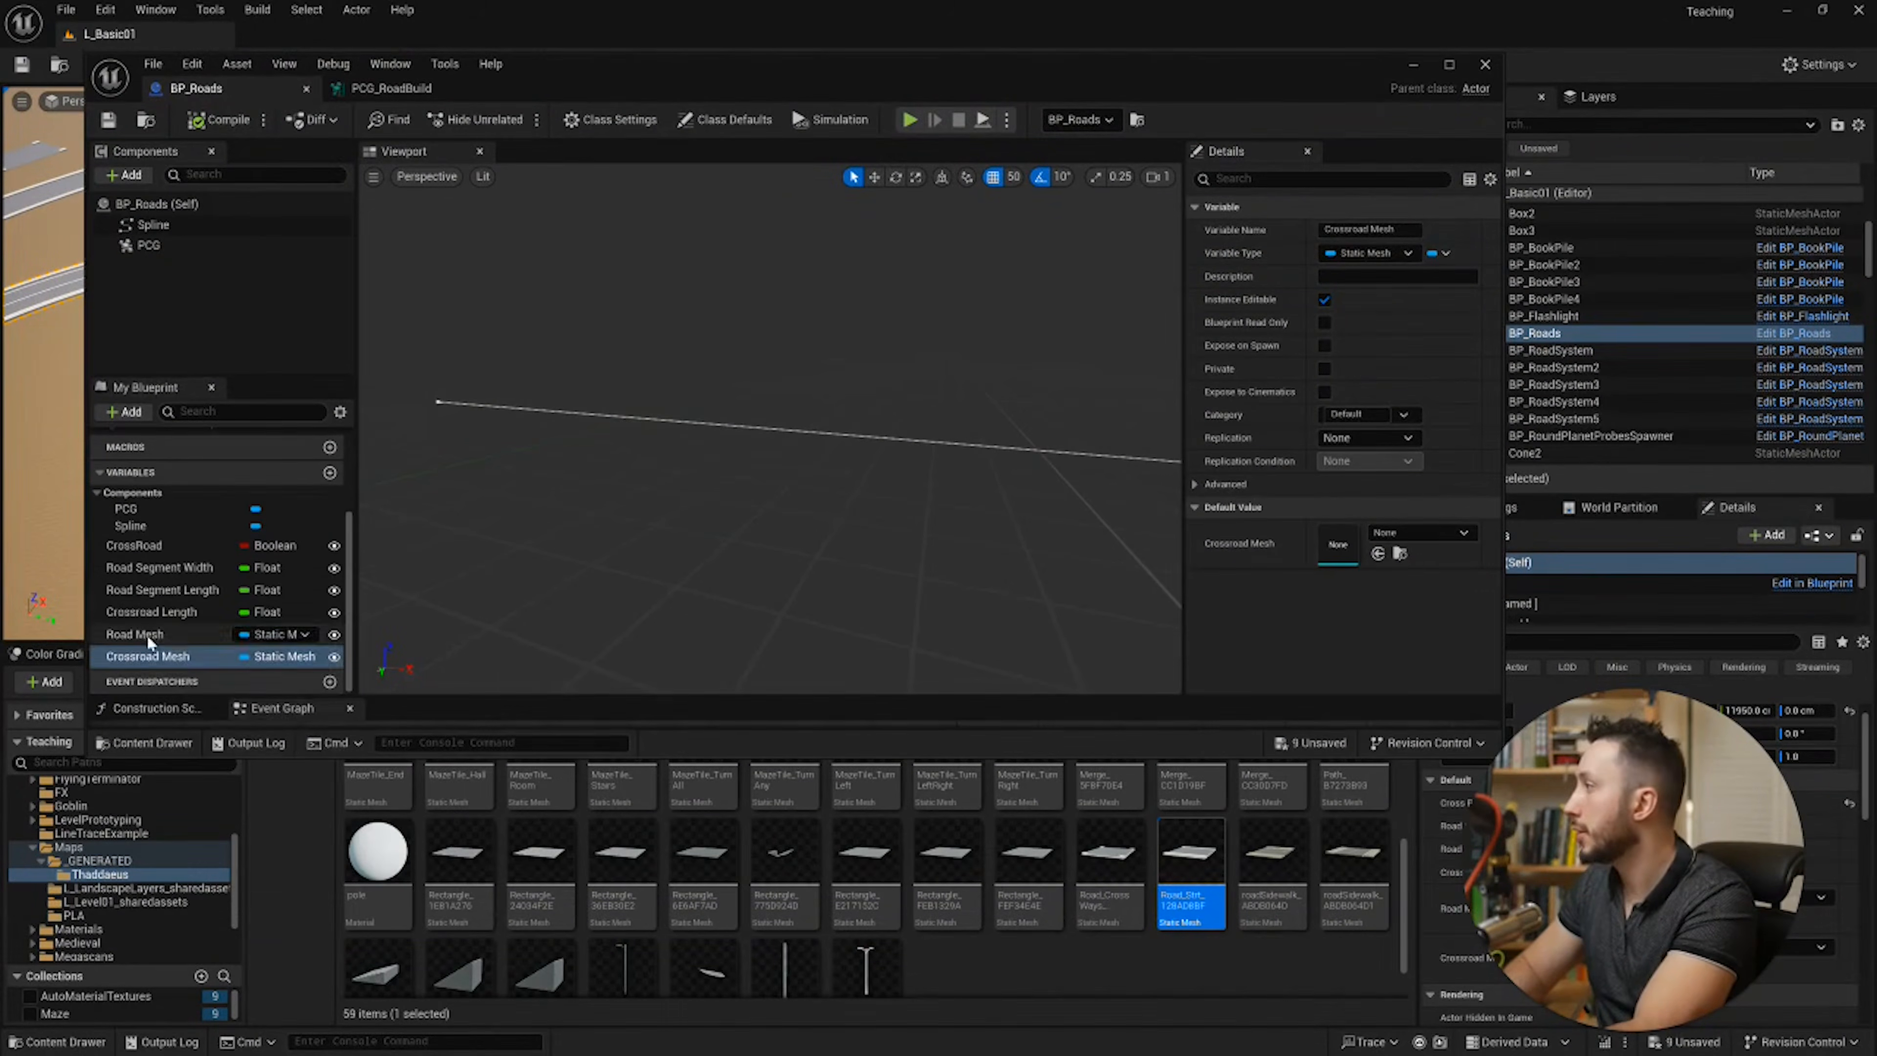
left_click_drag(1195, 856, 1334, 546)
Step: Assign the Road_CrossWays static mesh as the default value of the Crossroad Mesh variable and save BP_Roads
left_click(148, 656)
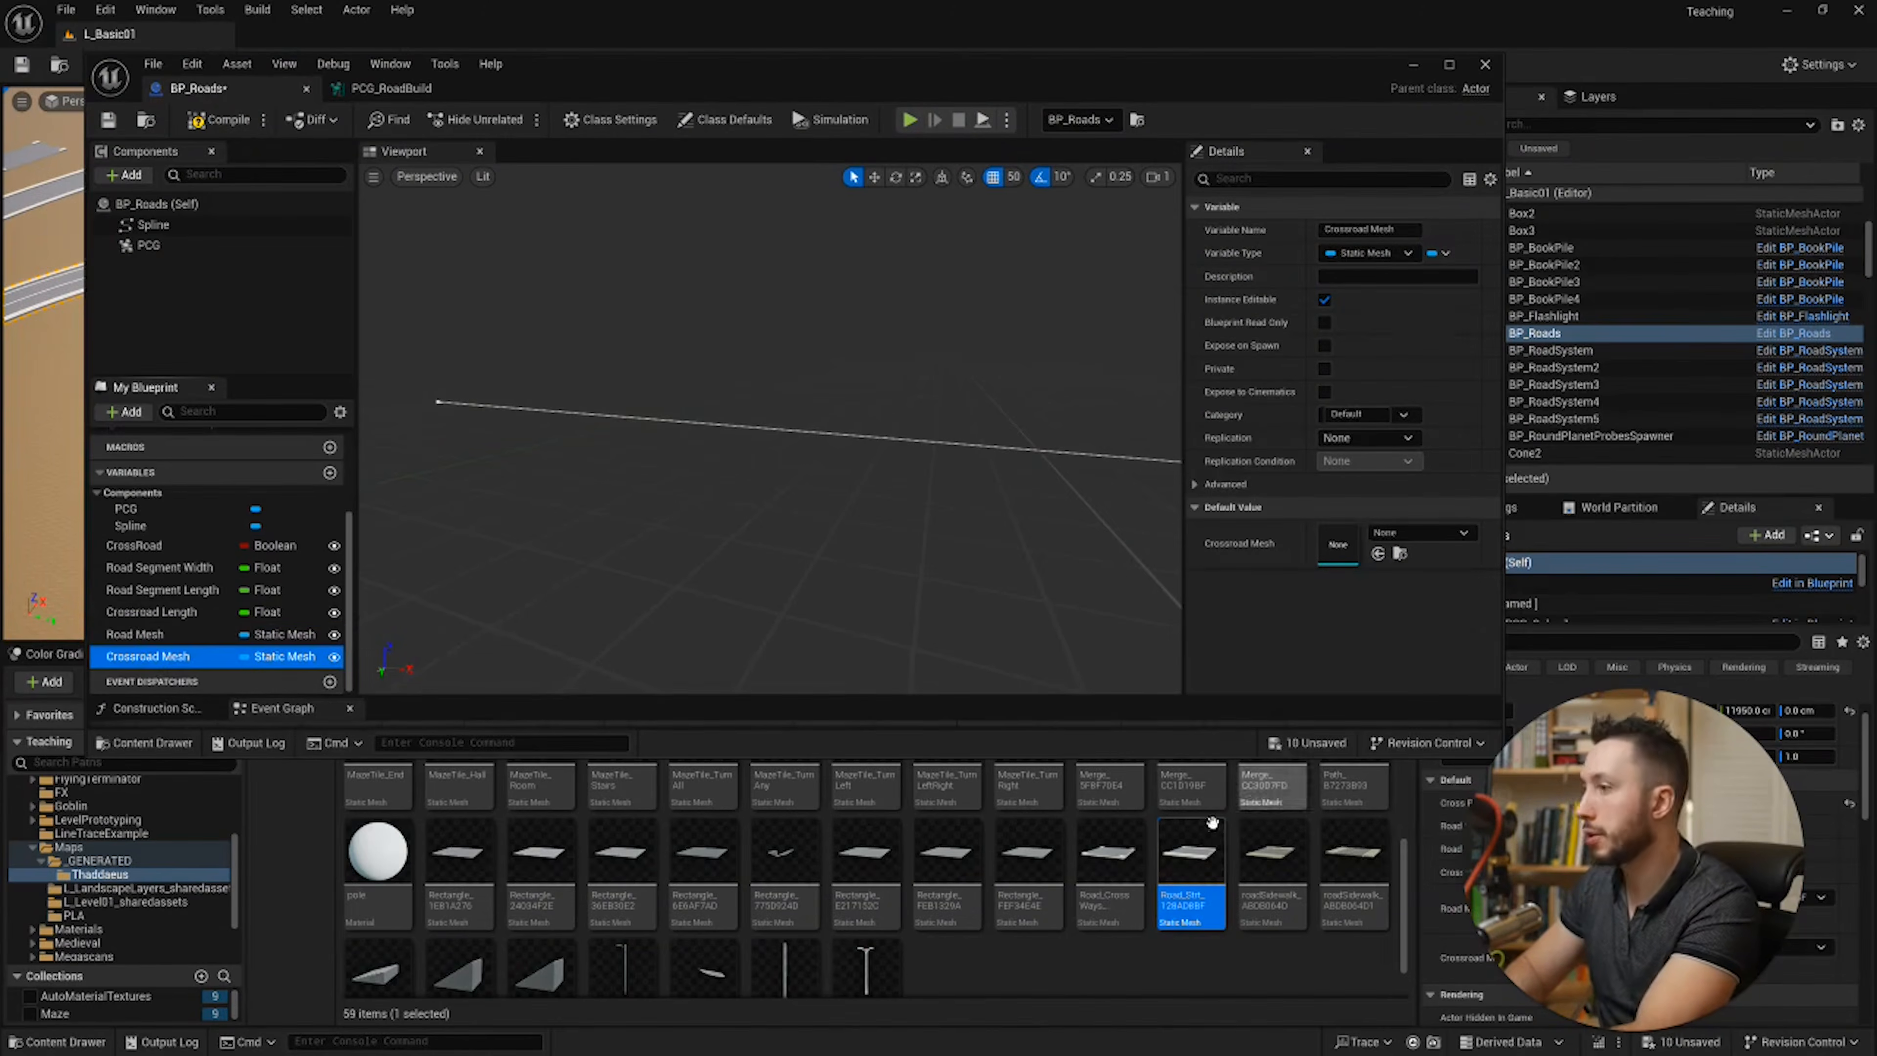
left_click_drag(1108, 858, 1342, 545)
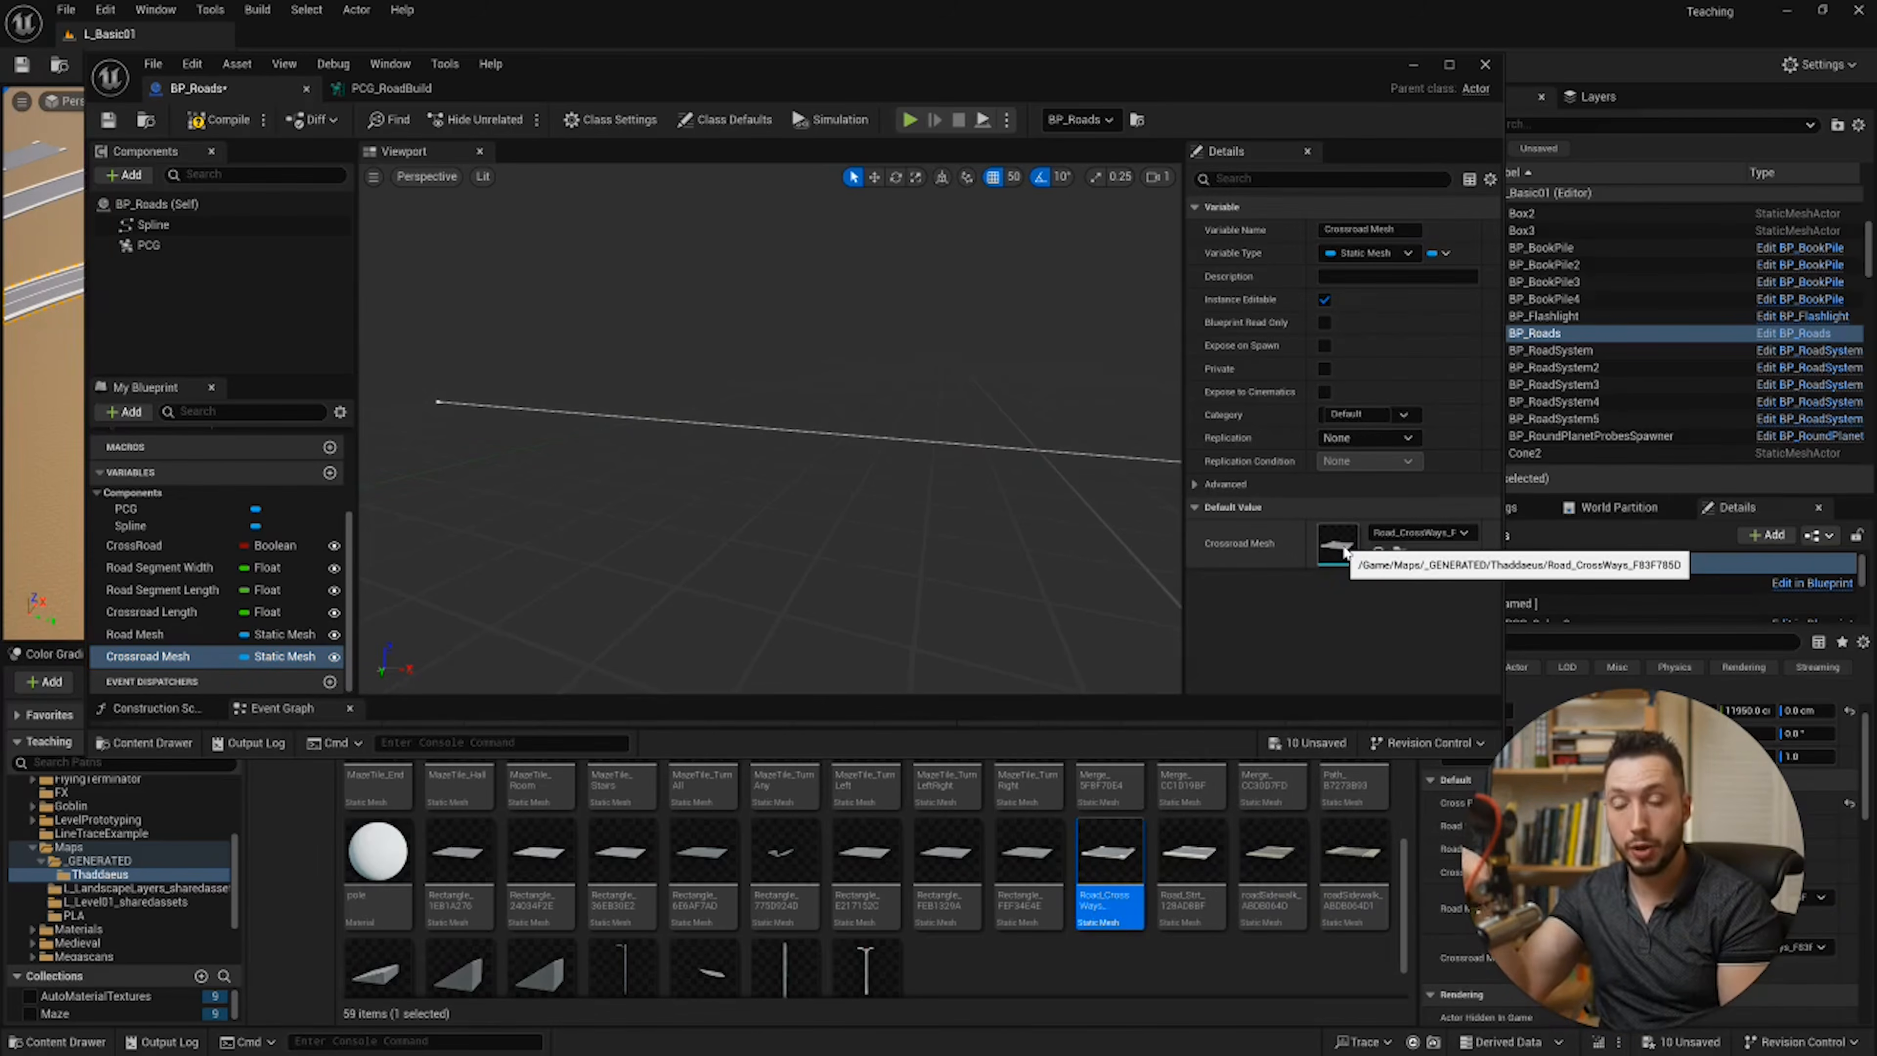
left_click_drag(611, 84, 600, 238)
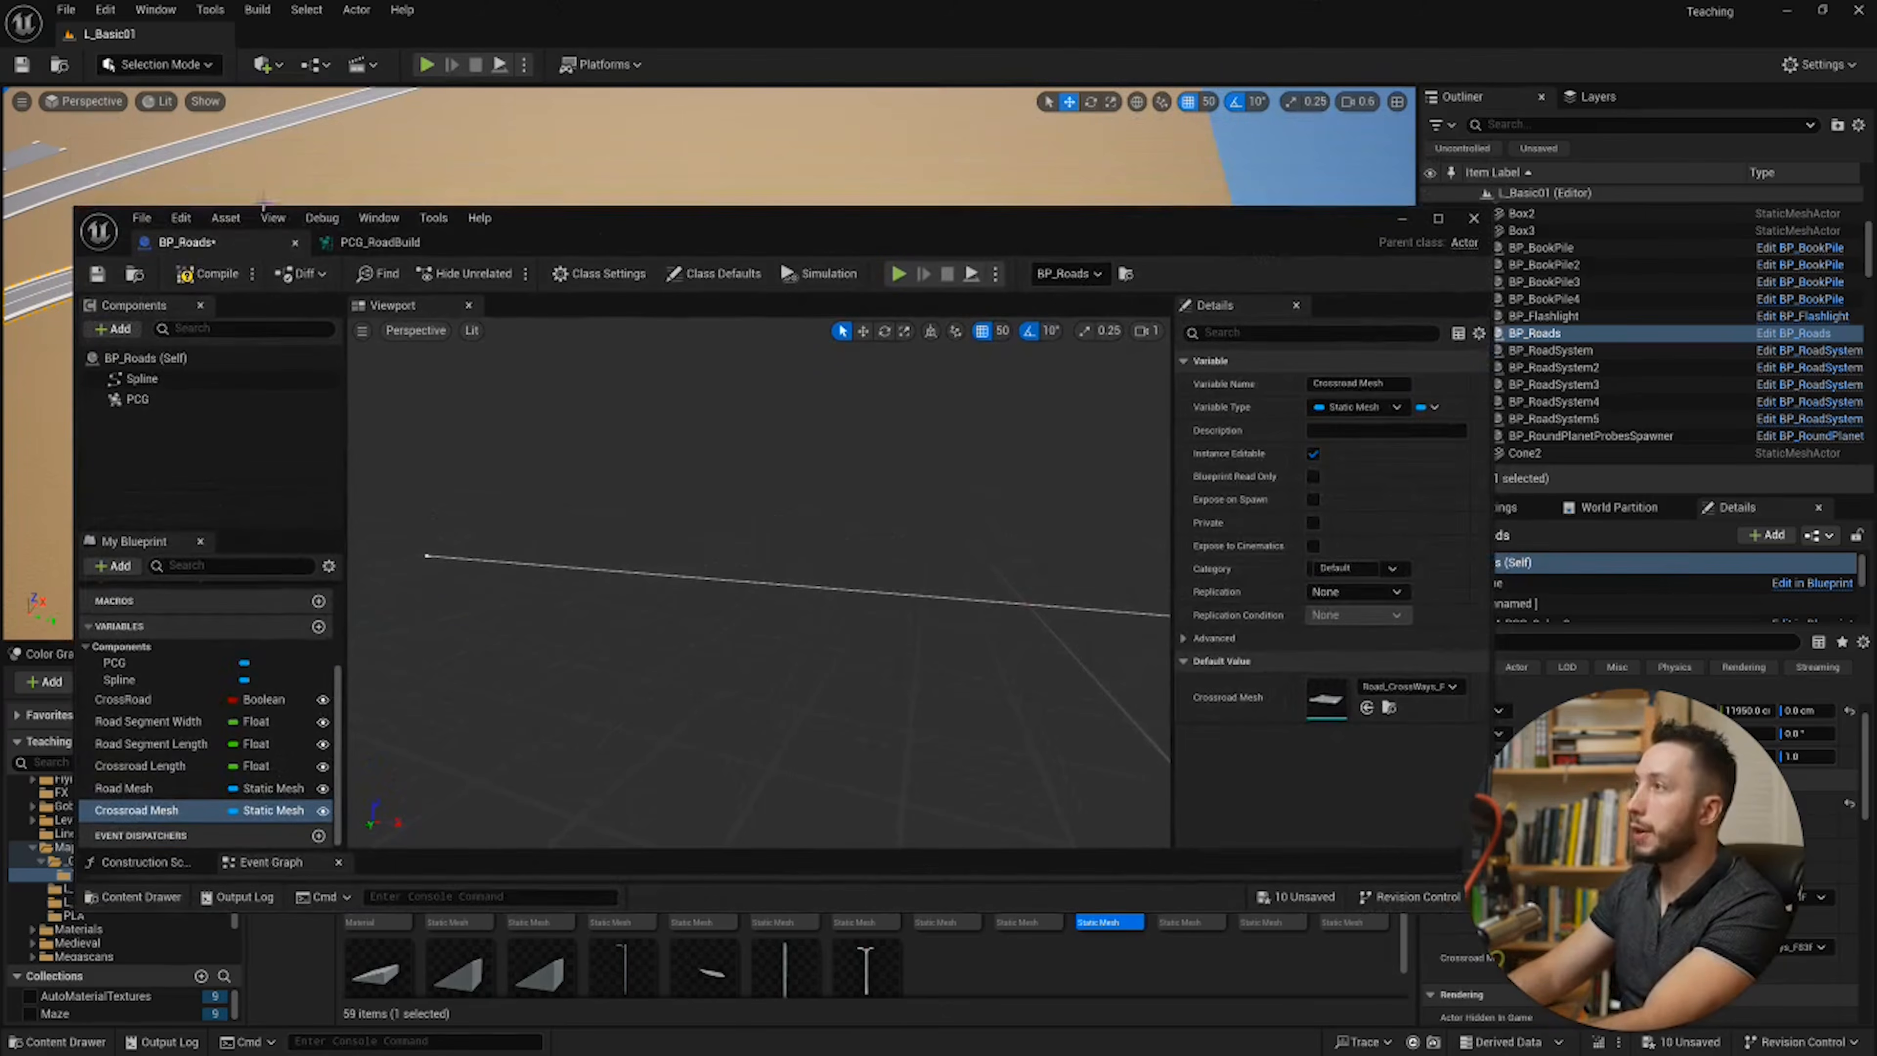
left_click(97, 274)
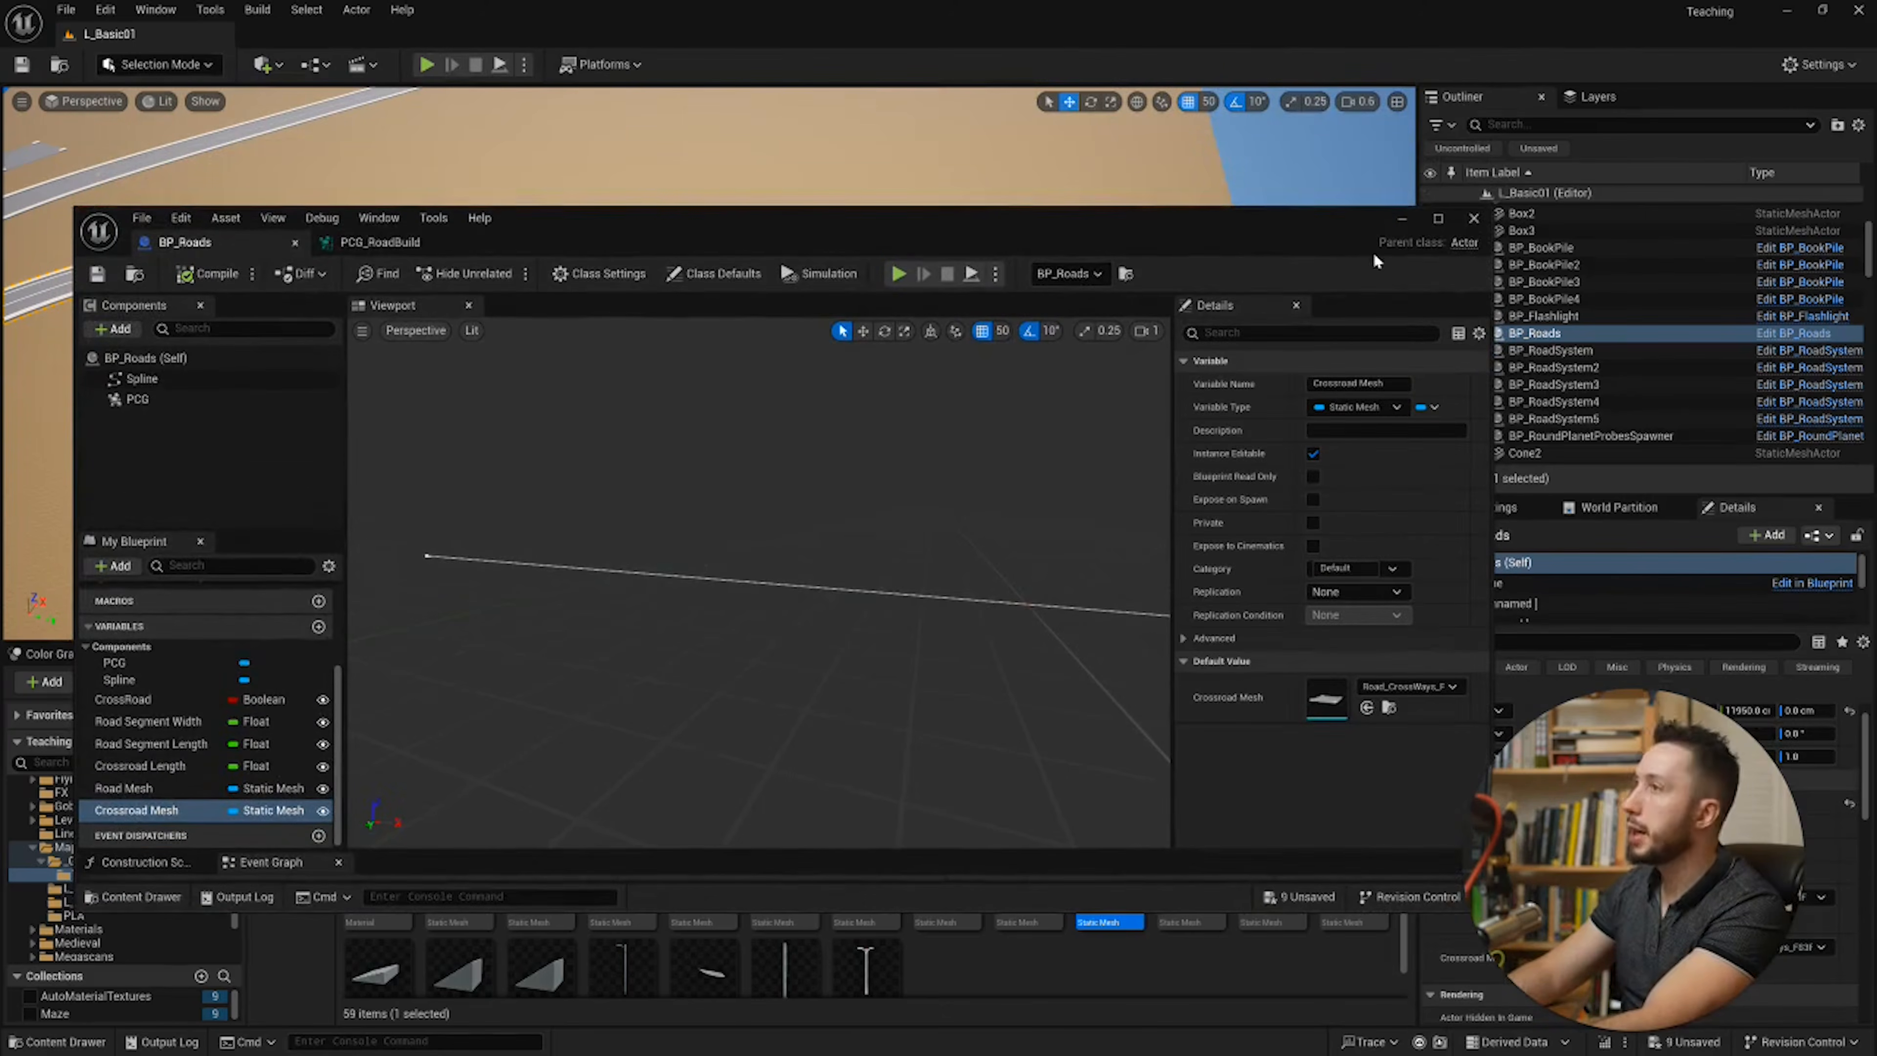
Step: Open the PCG_RoadBuild graph and move the crossroad section's Spawn Spline Mesh node farther from Create Spline to make room
left_click(407, 244)
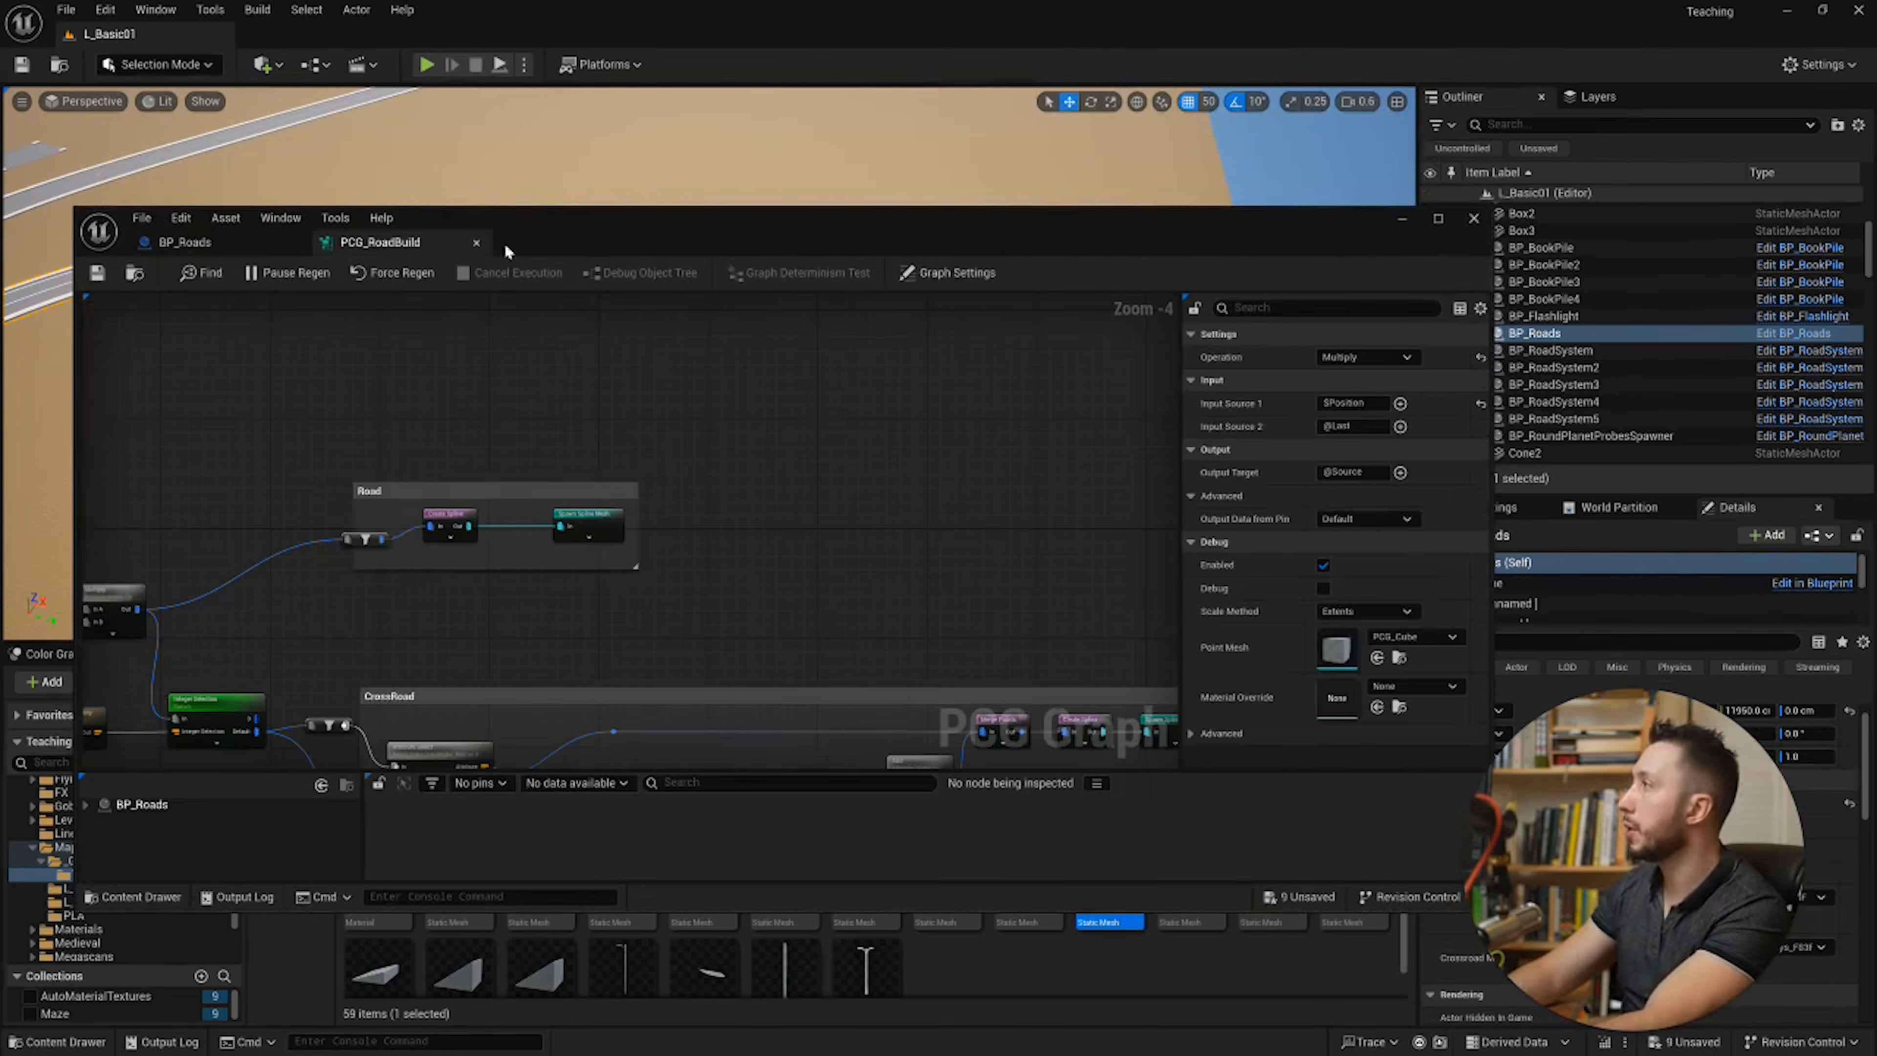
left_click(1442, 219)
right_click_drag(1165, 336, 1436, 362)
right_click_drag(984, 375, 724, 318)
right_click_drag(1191, 399, 901, 381)
scroll(901, 380, "up", 4)
mouse_move(855, 449)
right_mouse_down()
mouse_move(916, 395)
mouse_move(979, 262)
right_mouse_up()
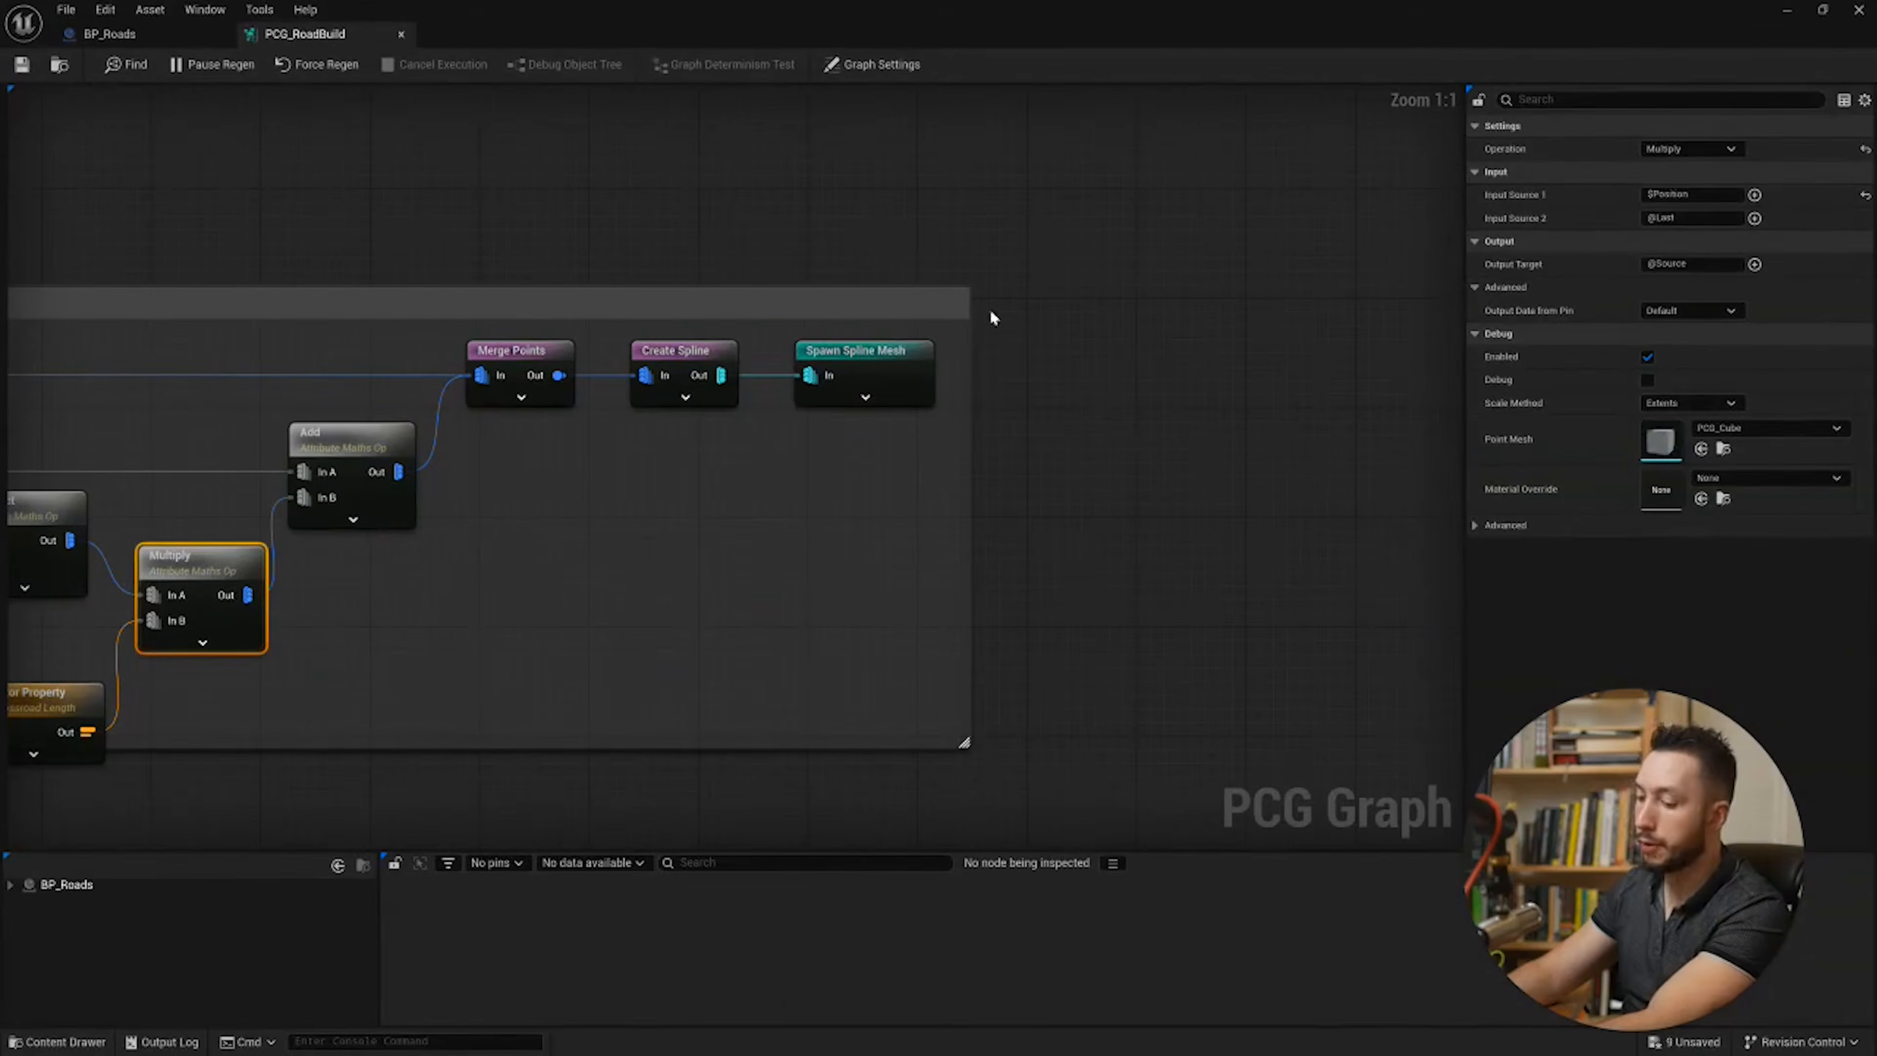
left_click_drag(930, 372, 1067, 372)
Step: Add a Get Actor Property node below Create Spline in the crossroad section and set its Property Name to crossroad mesh
right_click(637, 538)
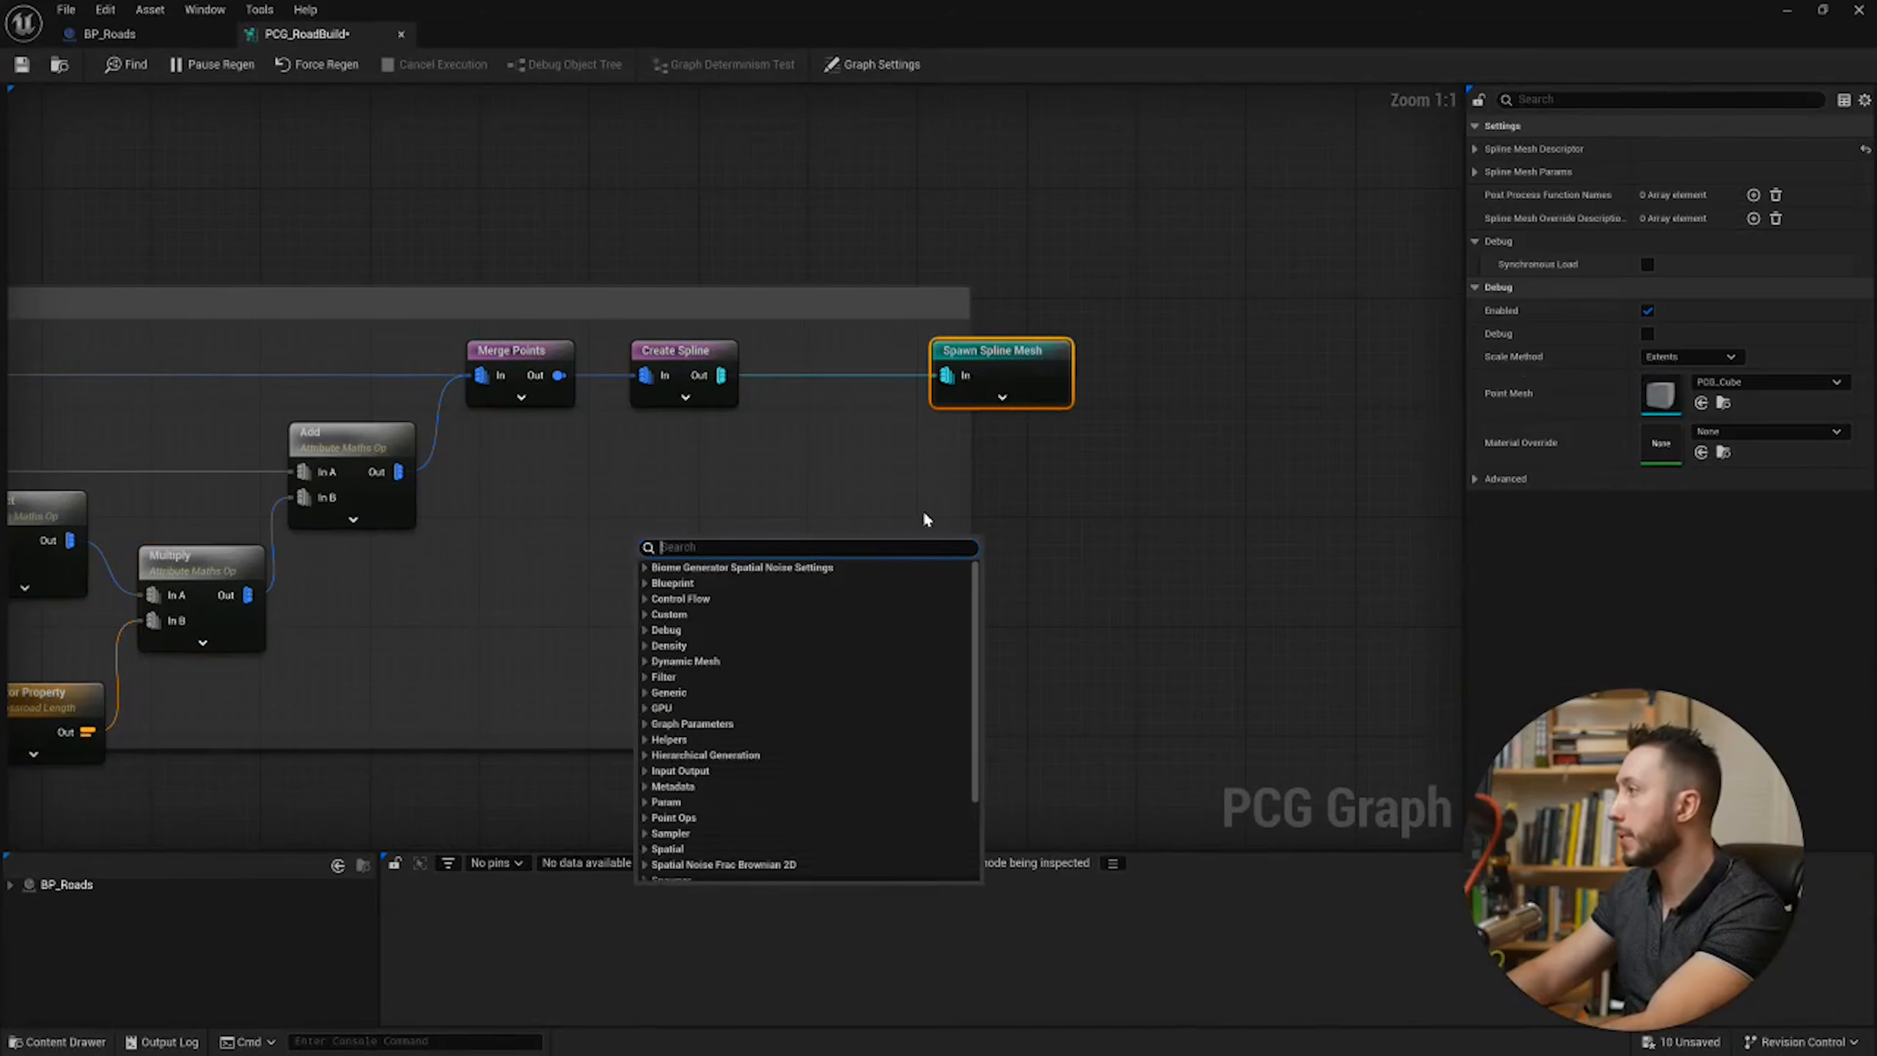
right_click(661, 569)
type("get")
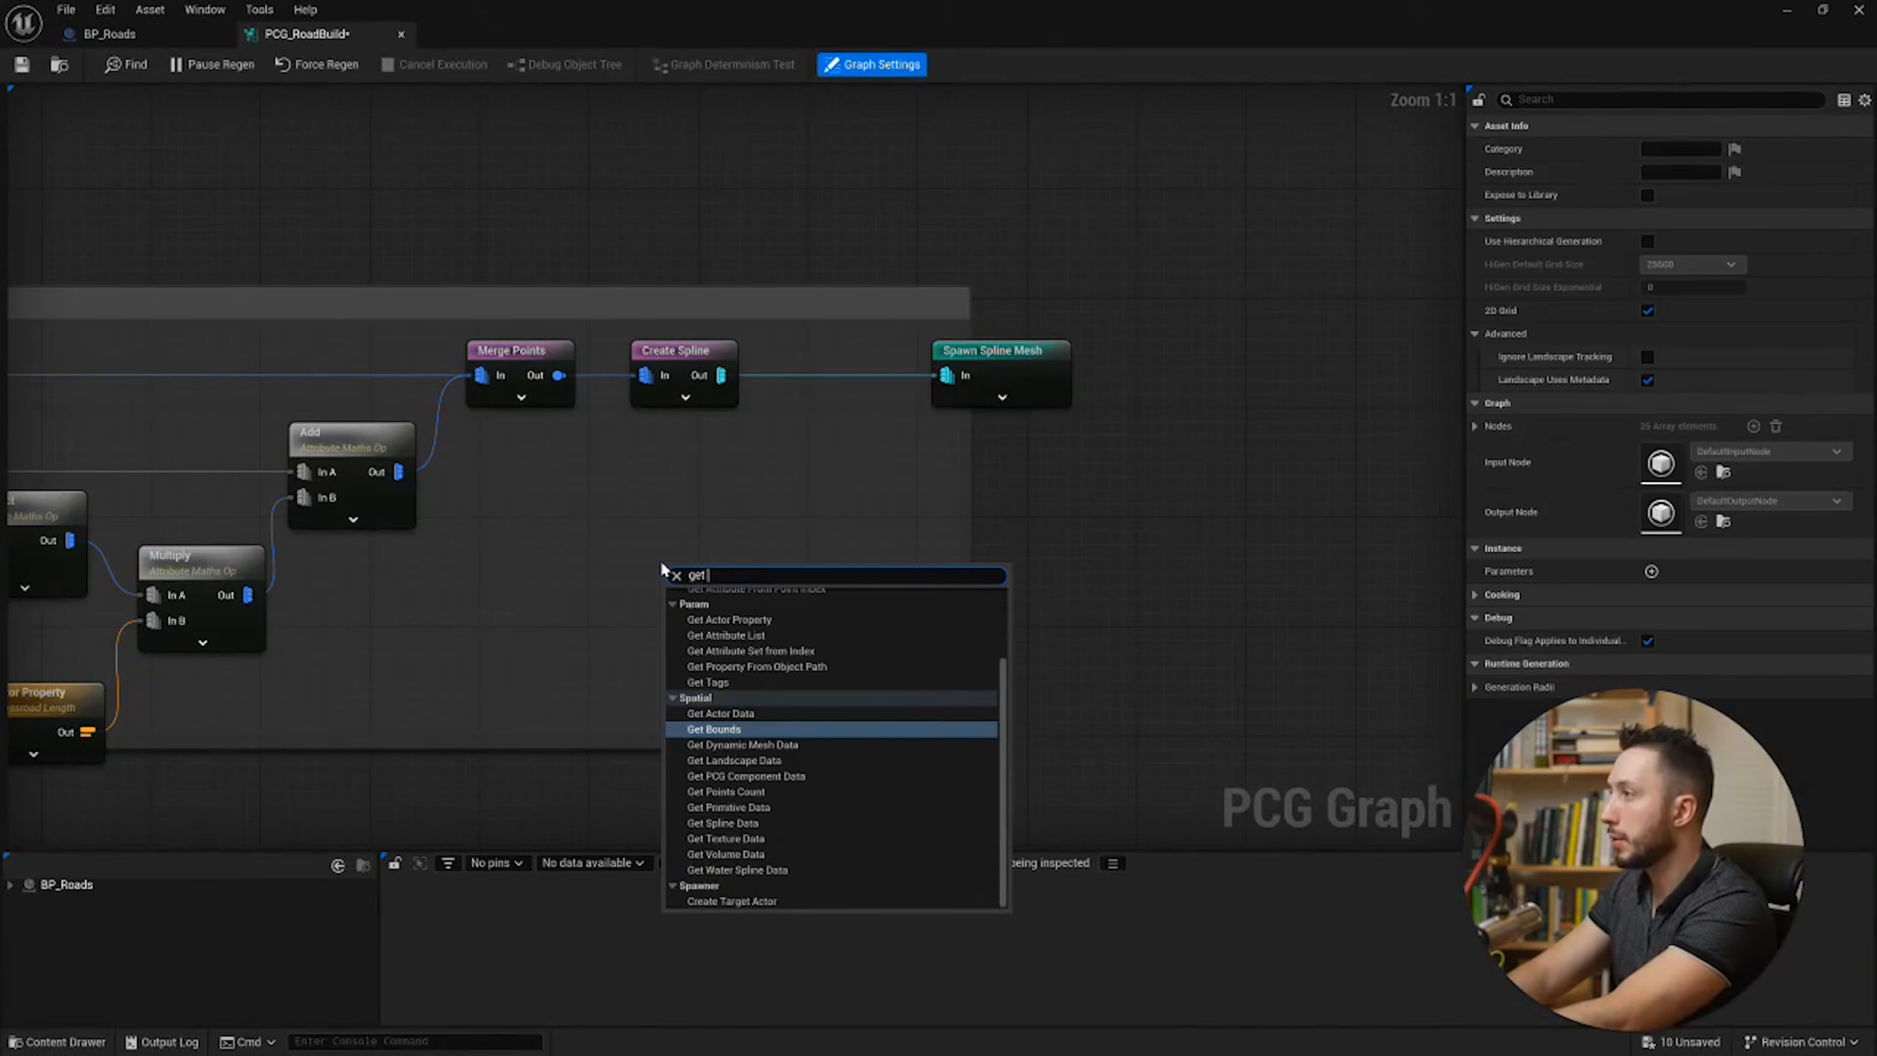
left_click(729, 620)
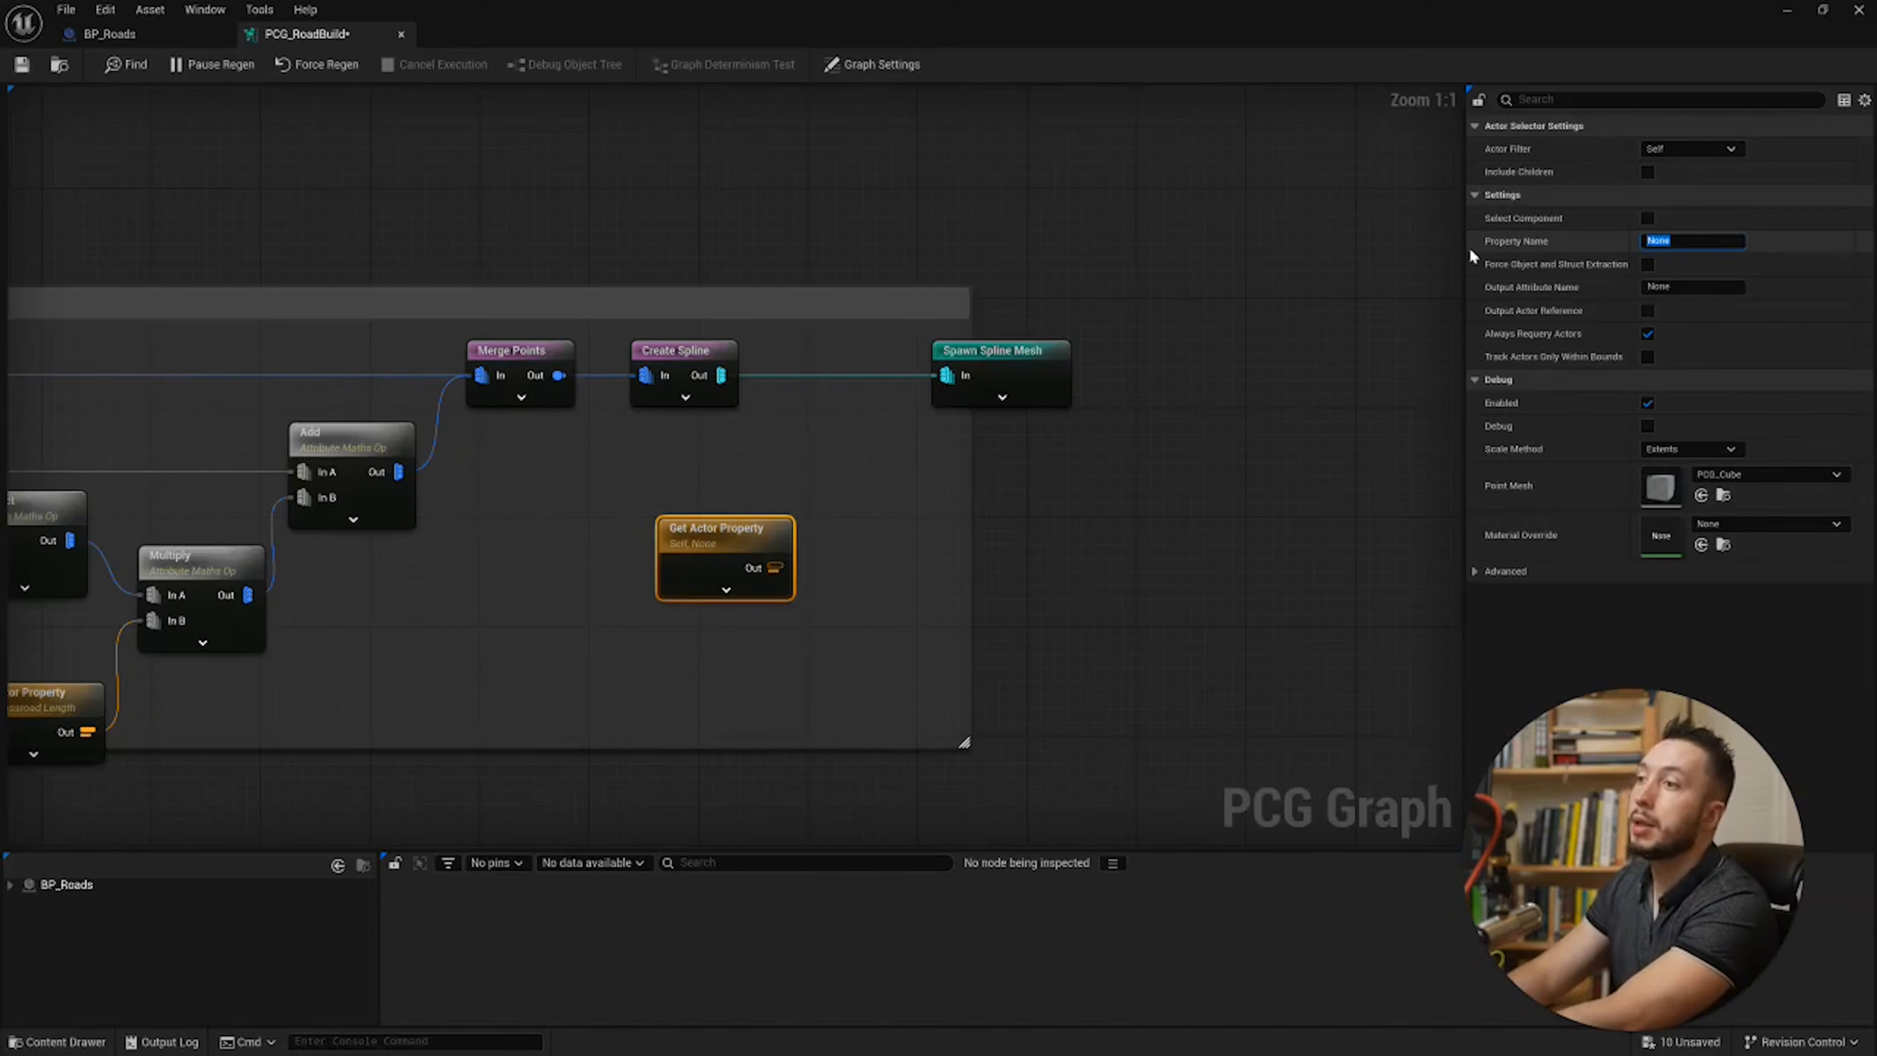
type("road")
key("BackSpace")
key("BackSpace")
key("BackSpace")
key("BackSpace")
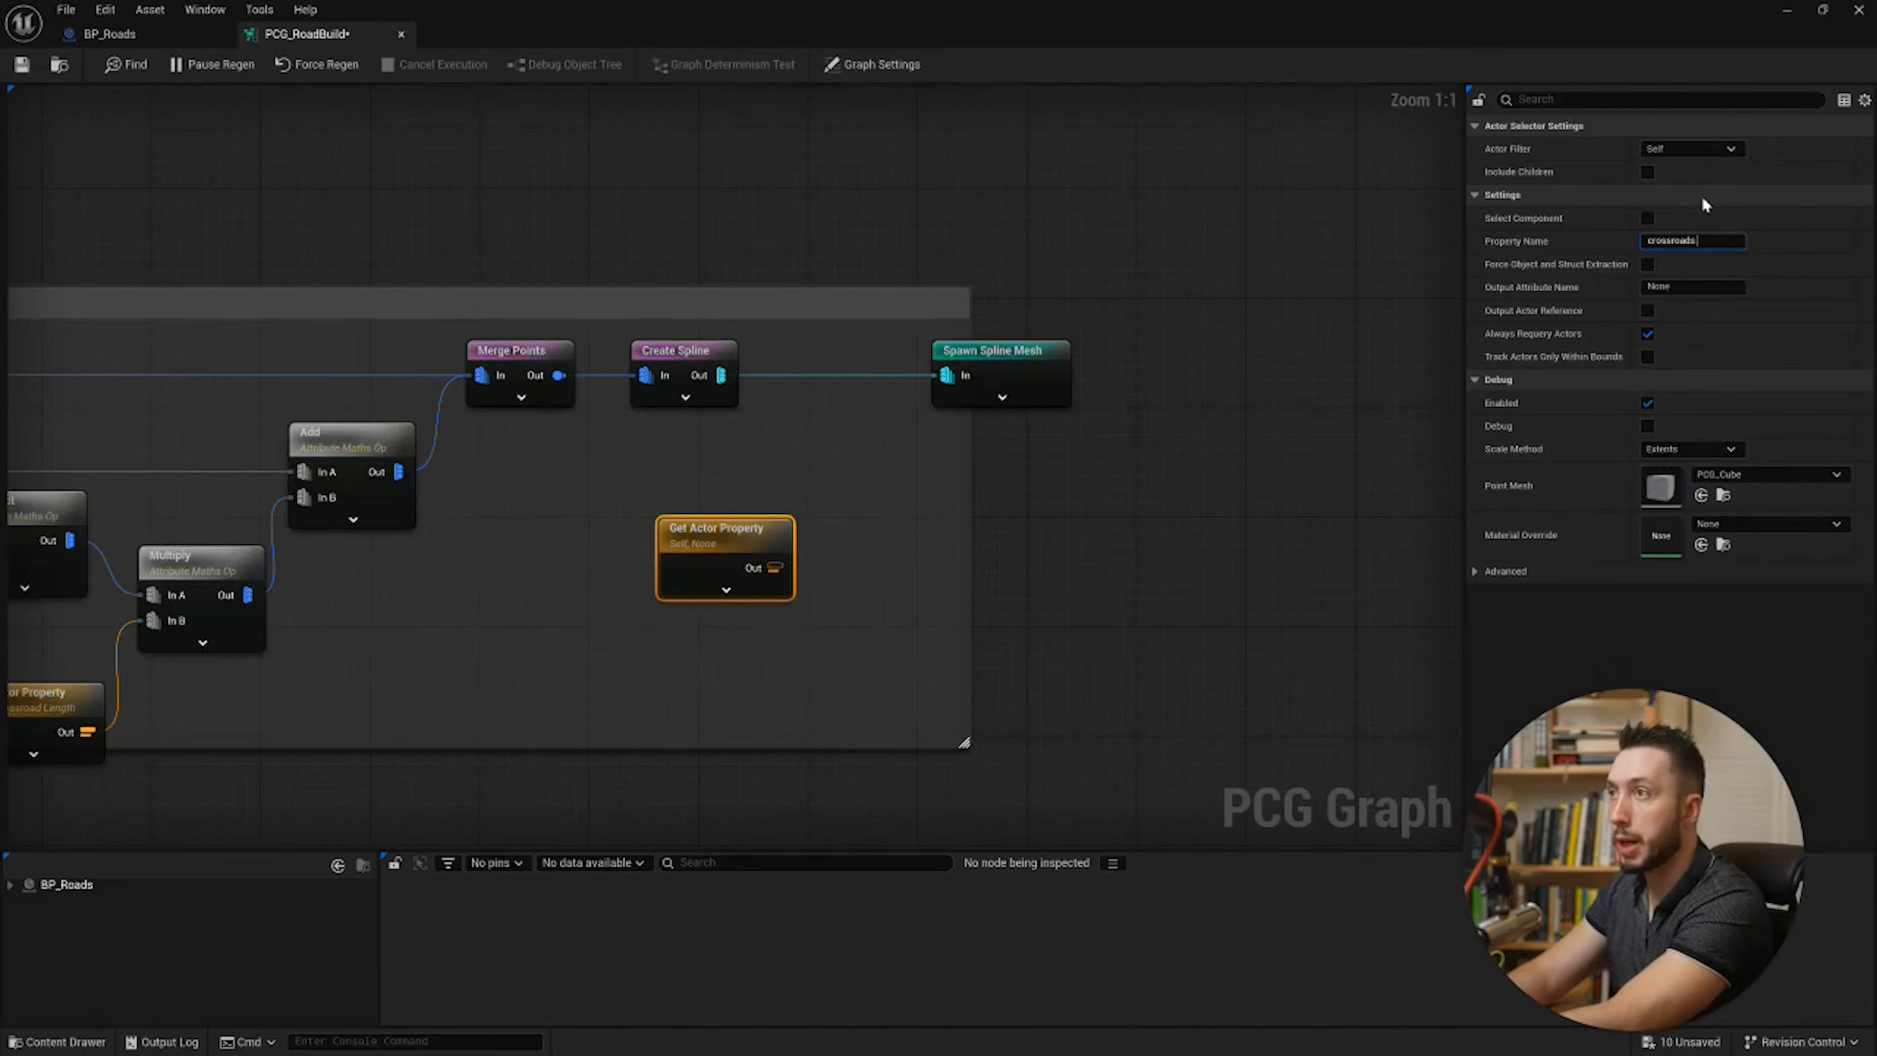
type("crossroads")
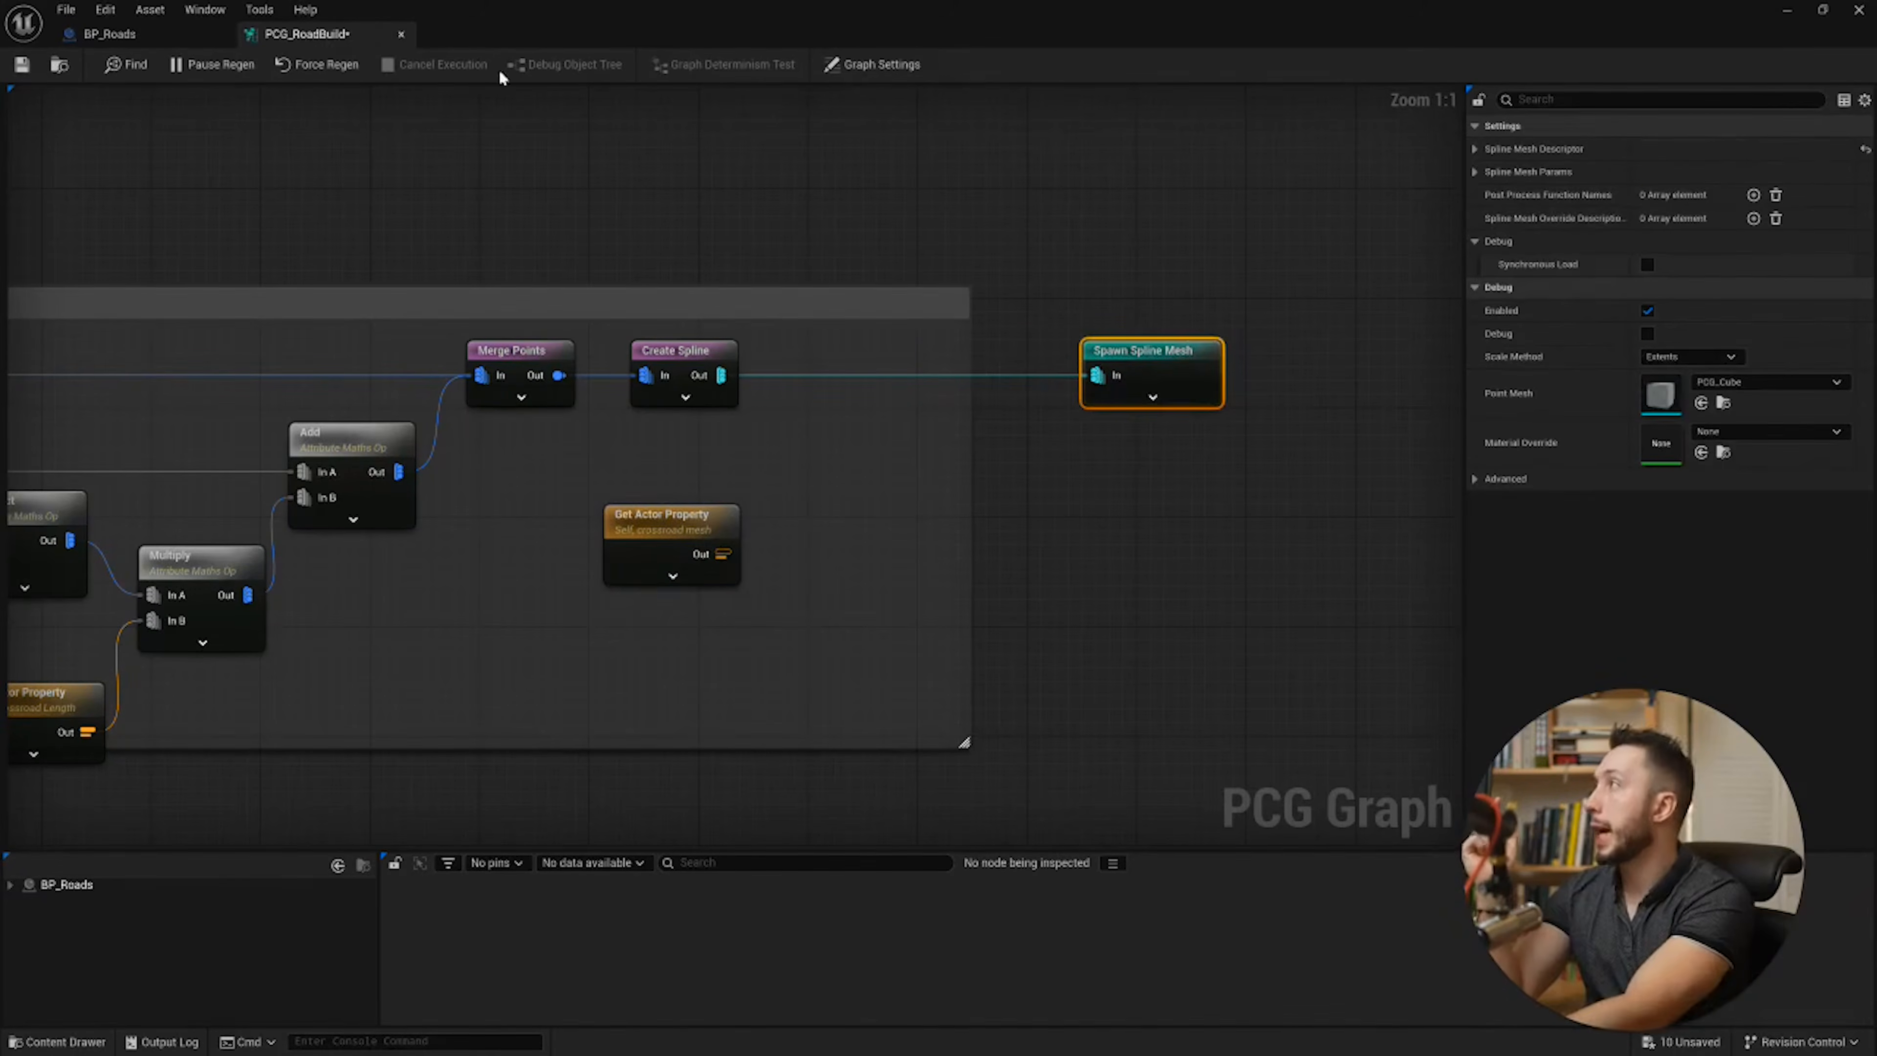
Step: Add an Add Attribute node between Create Spline and Spawn Spline Mesh in the PCG_RoadBuild crossroad section
left_click(104, 34)
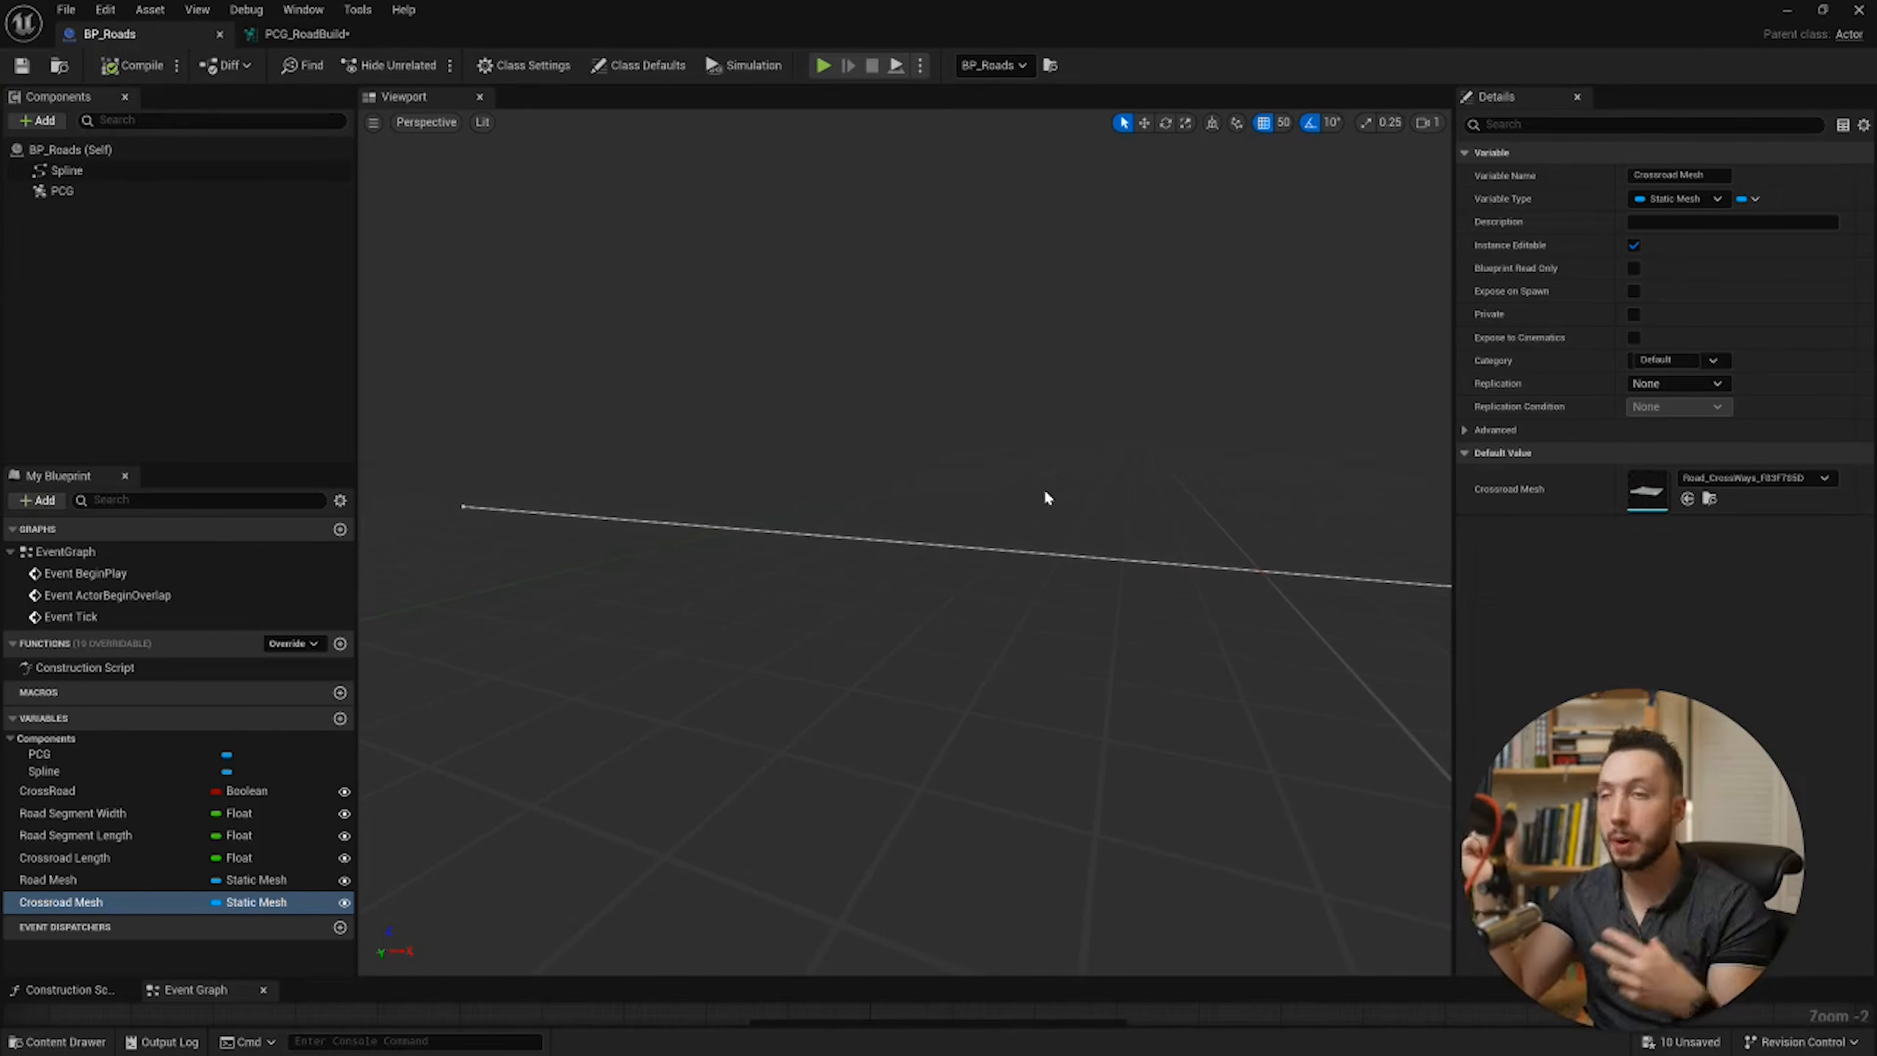
left_click(306, 34)
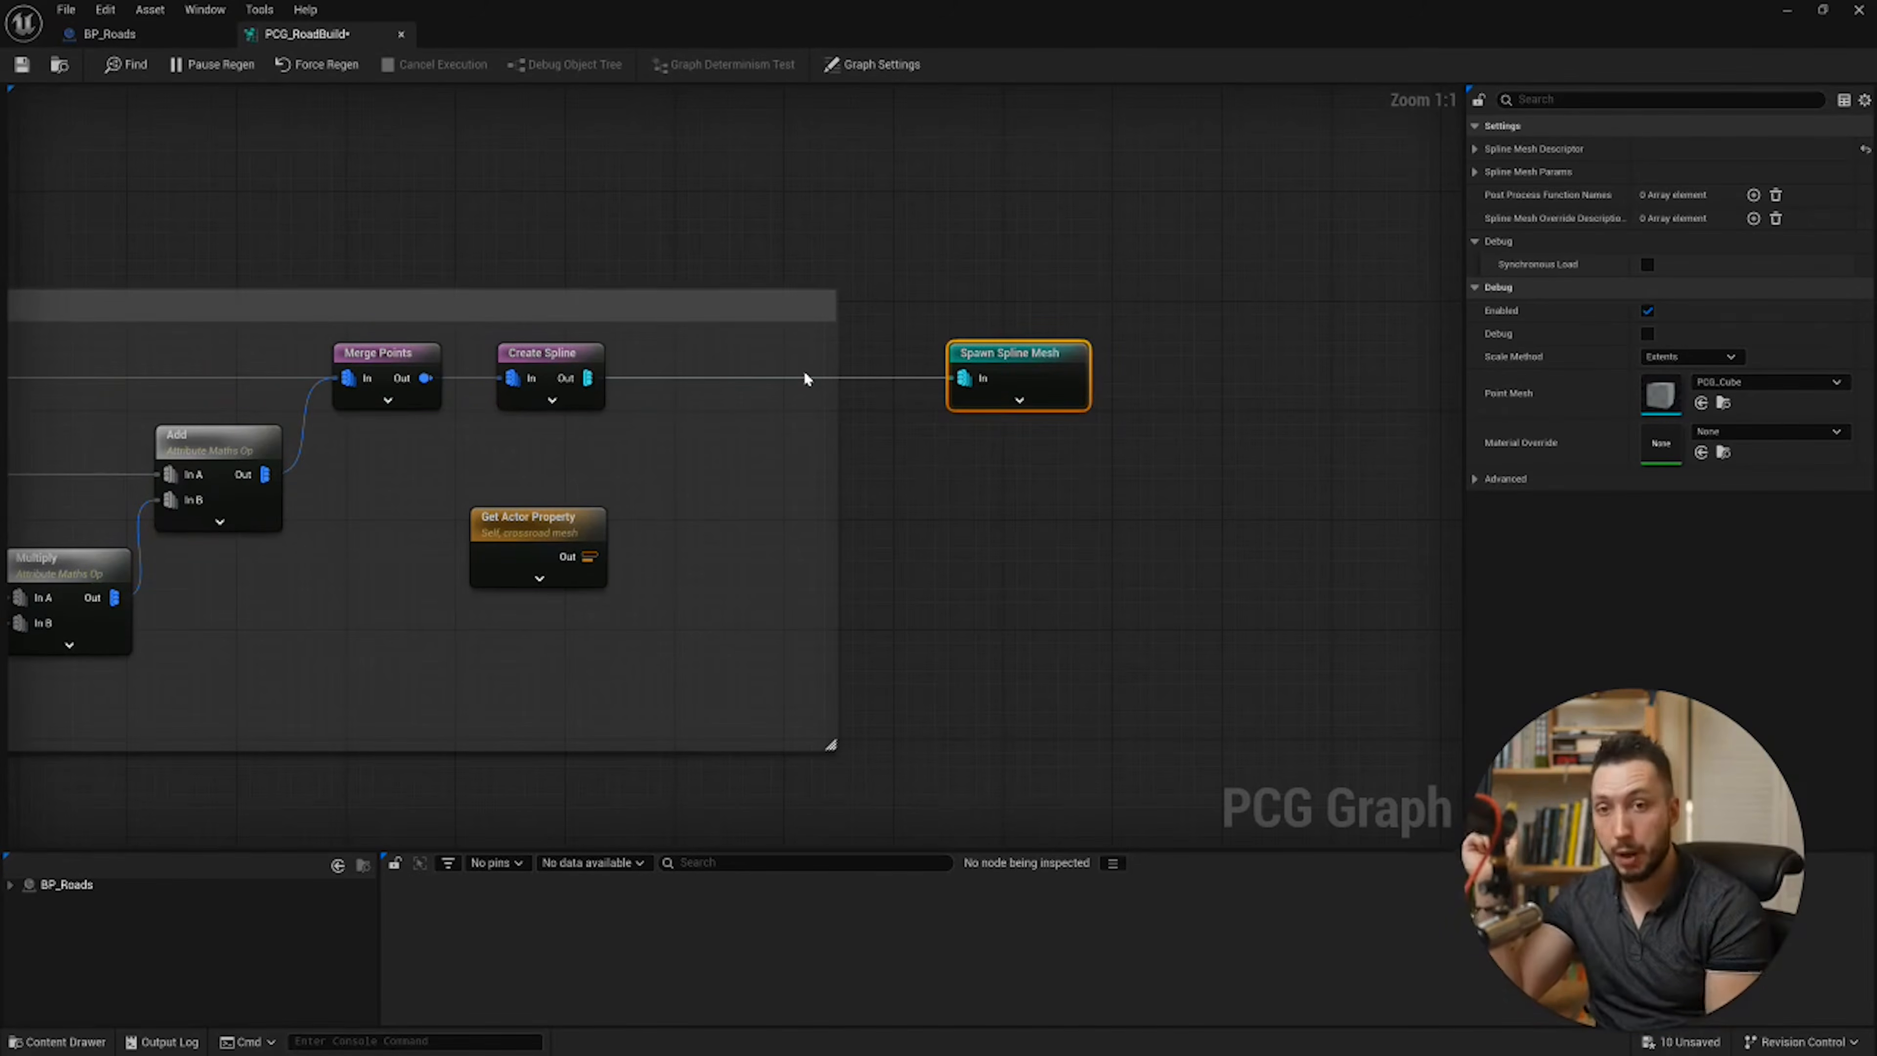
right_click(706, 395)
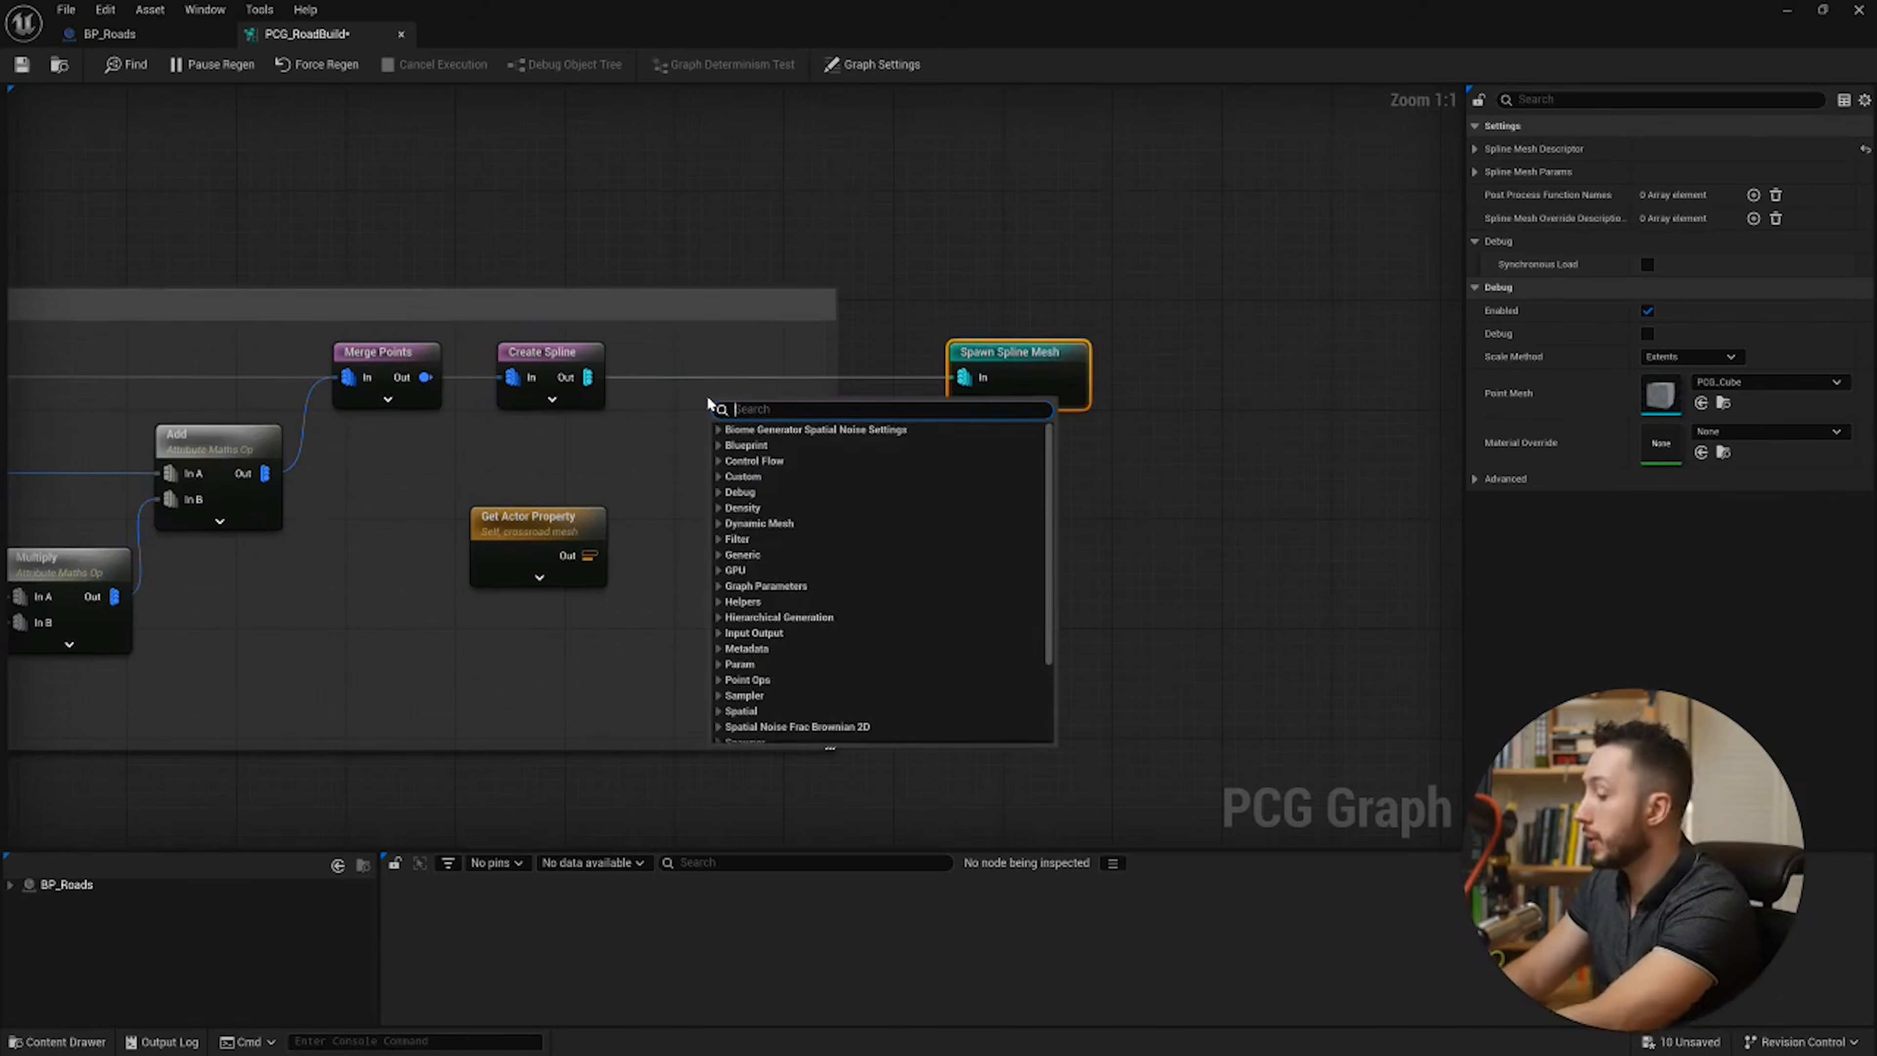
type("a")
key("Return")
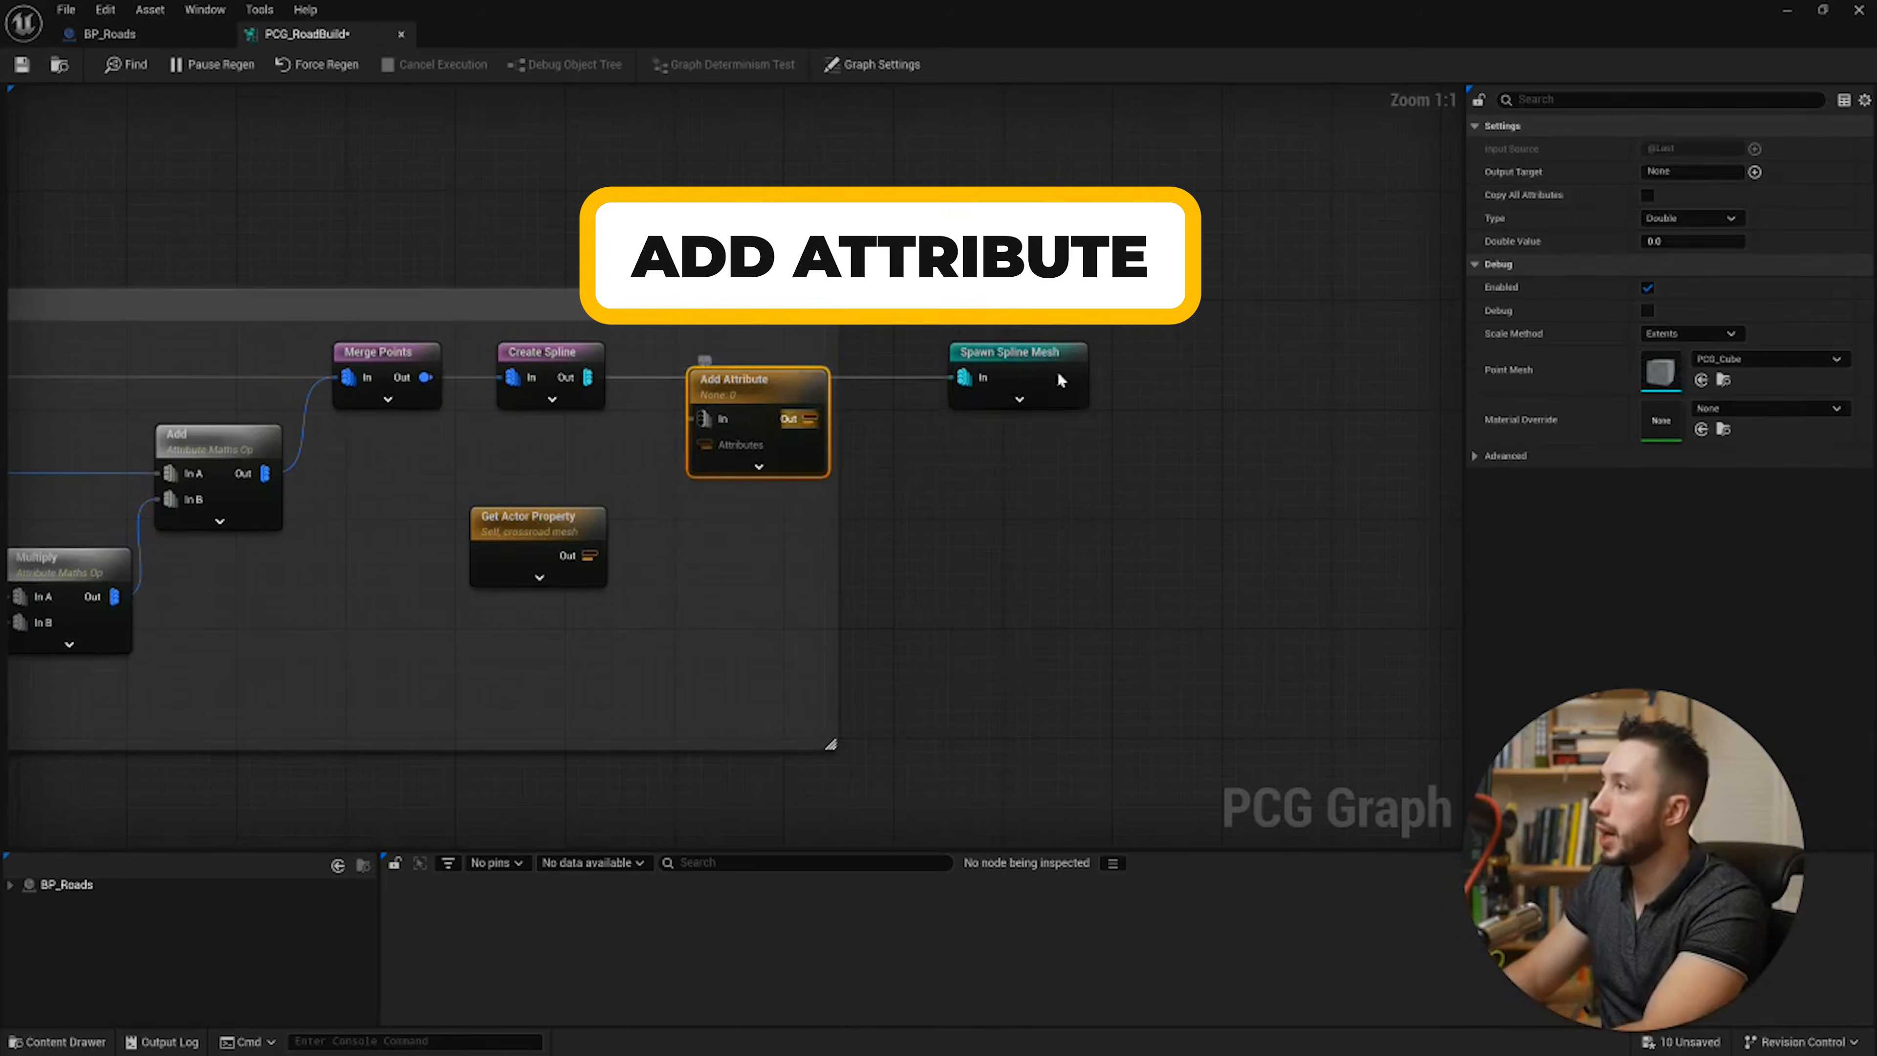
Step: Wire Create Spline through Add Attribute into Spawn Spline Mesh, align the node, and widen the crossroad comment box around them
left_click(957, 380, "alt")
left_click_drag(958, 379, 801, 423)
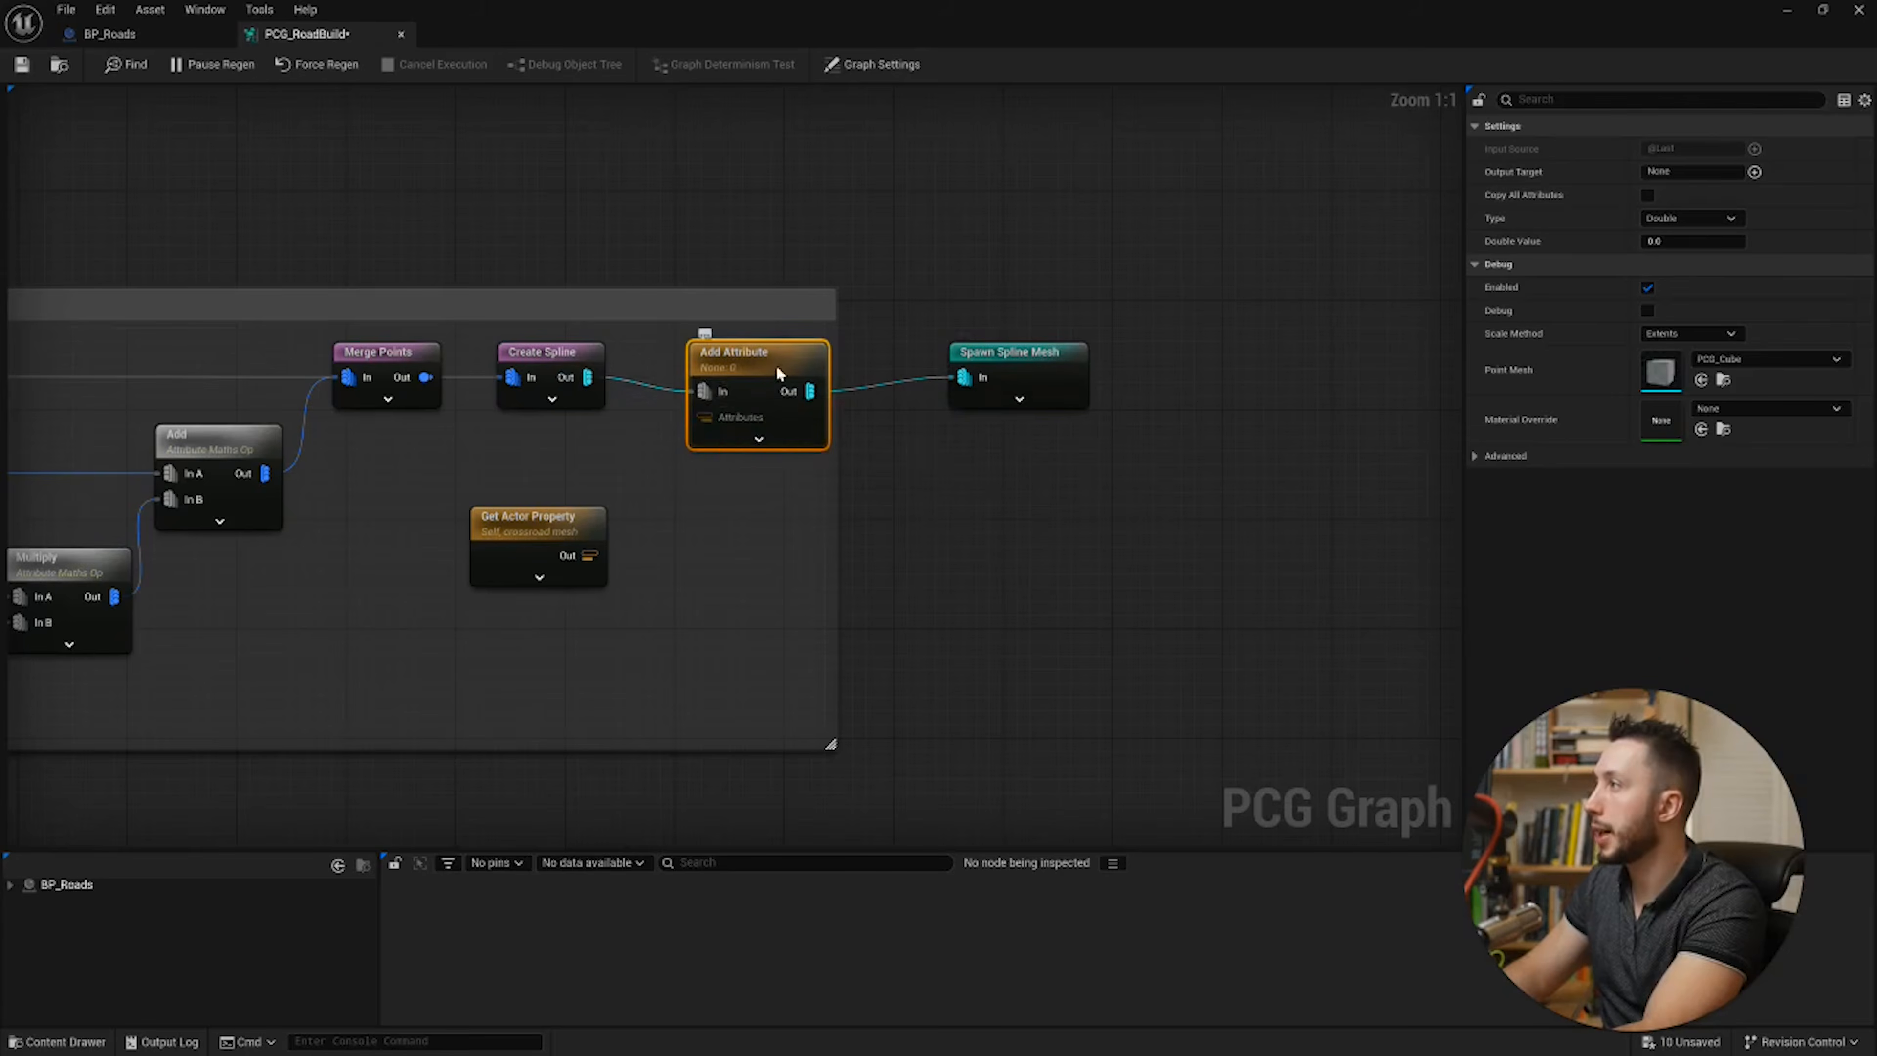
left_click_drag(775, 363, 775, 349)
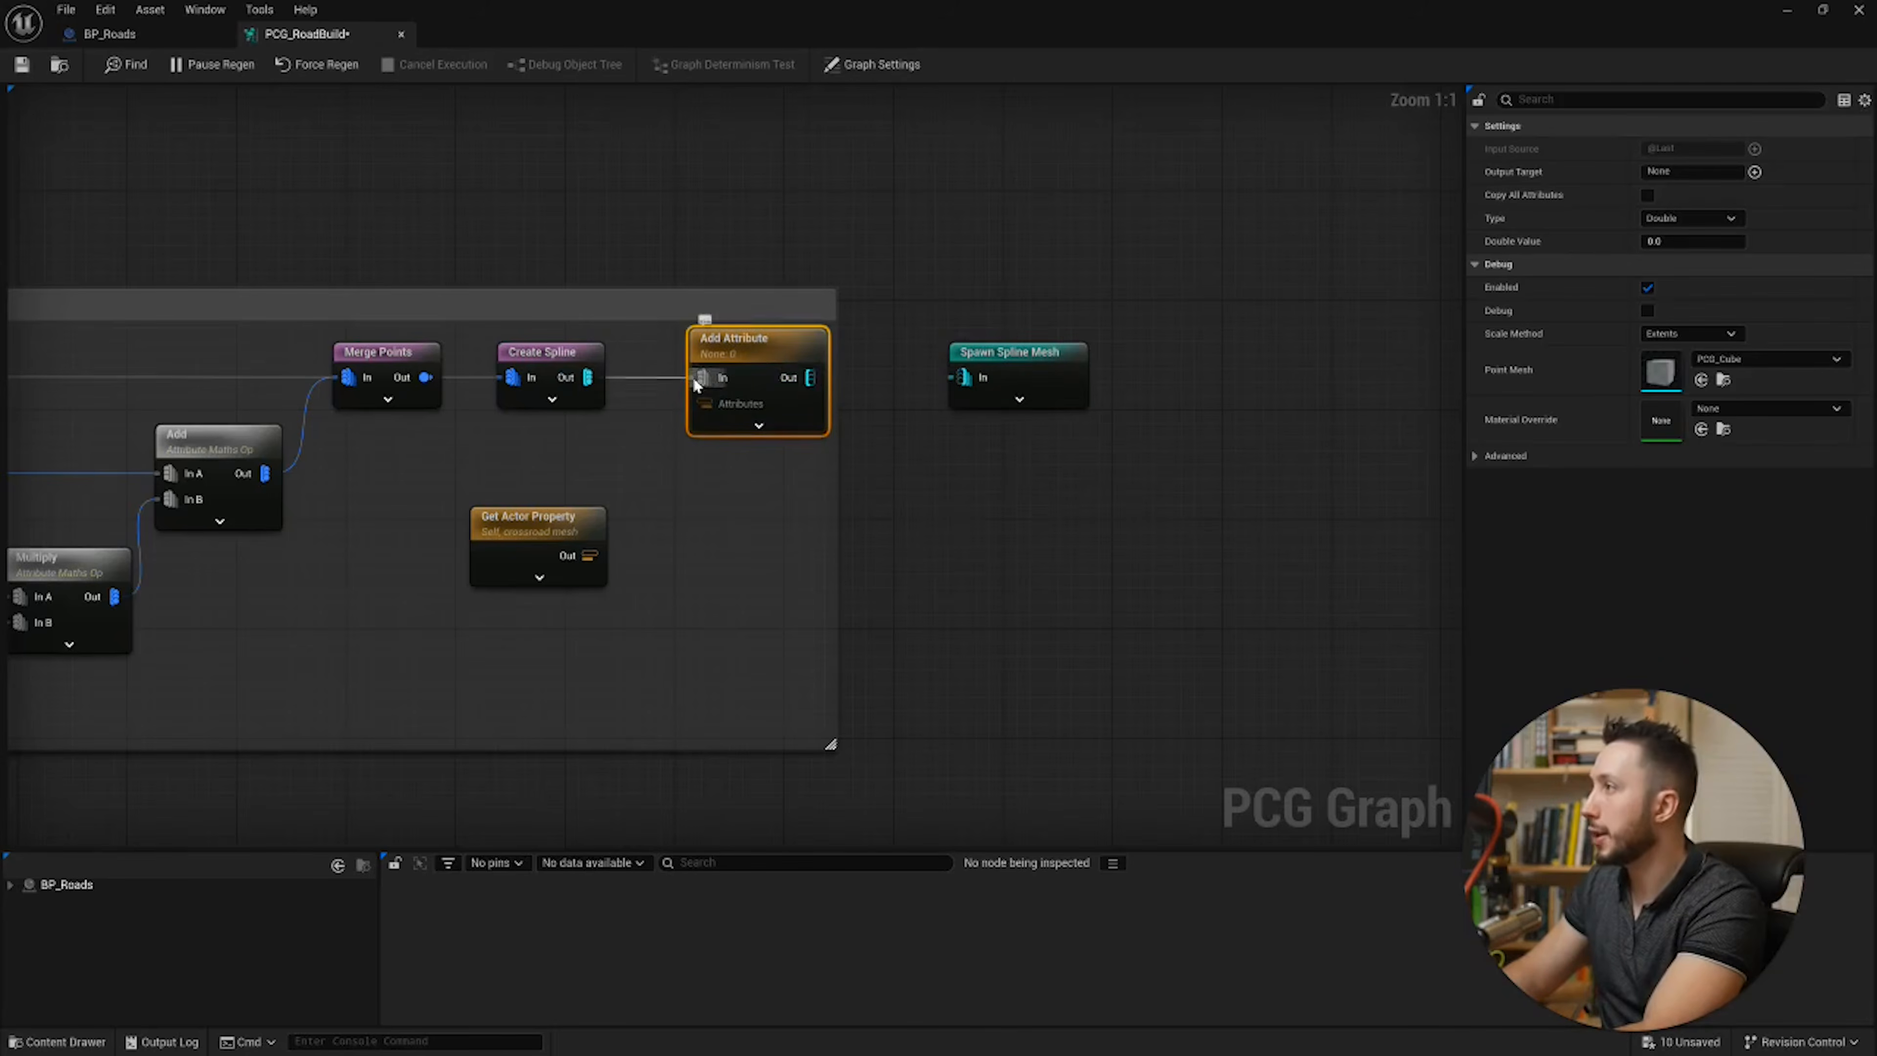
left_click_drag(804, 378, 960, 380)
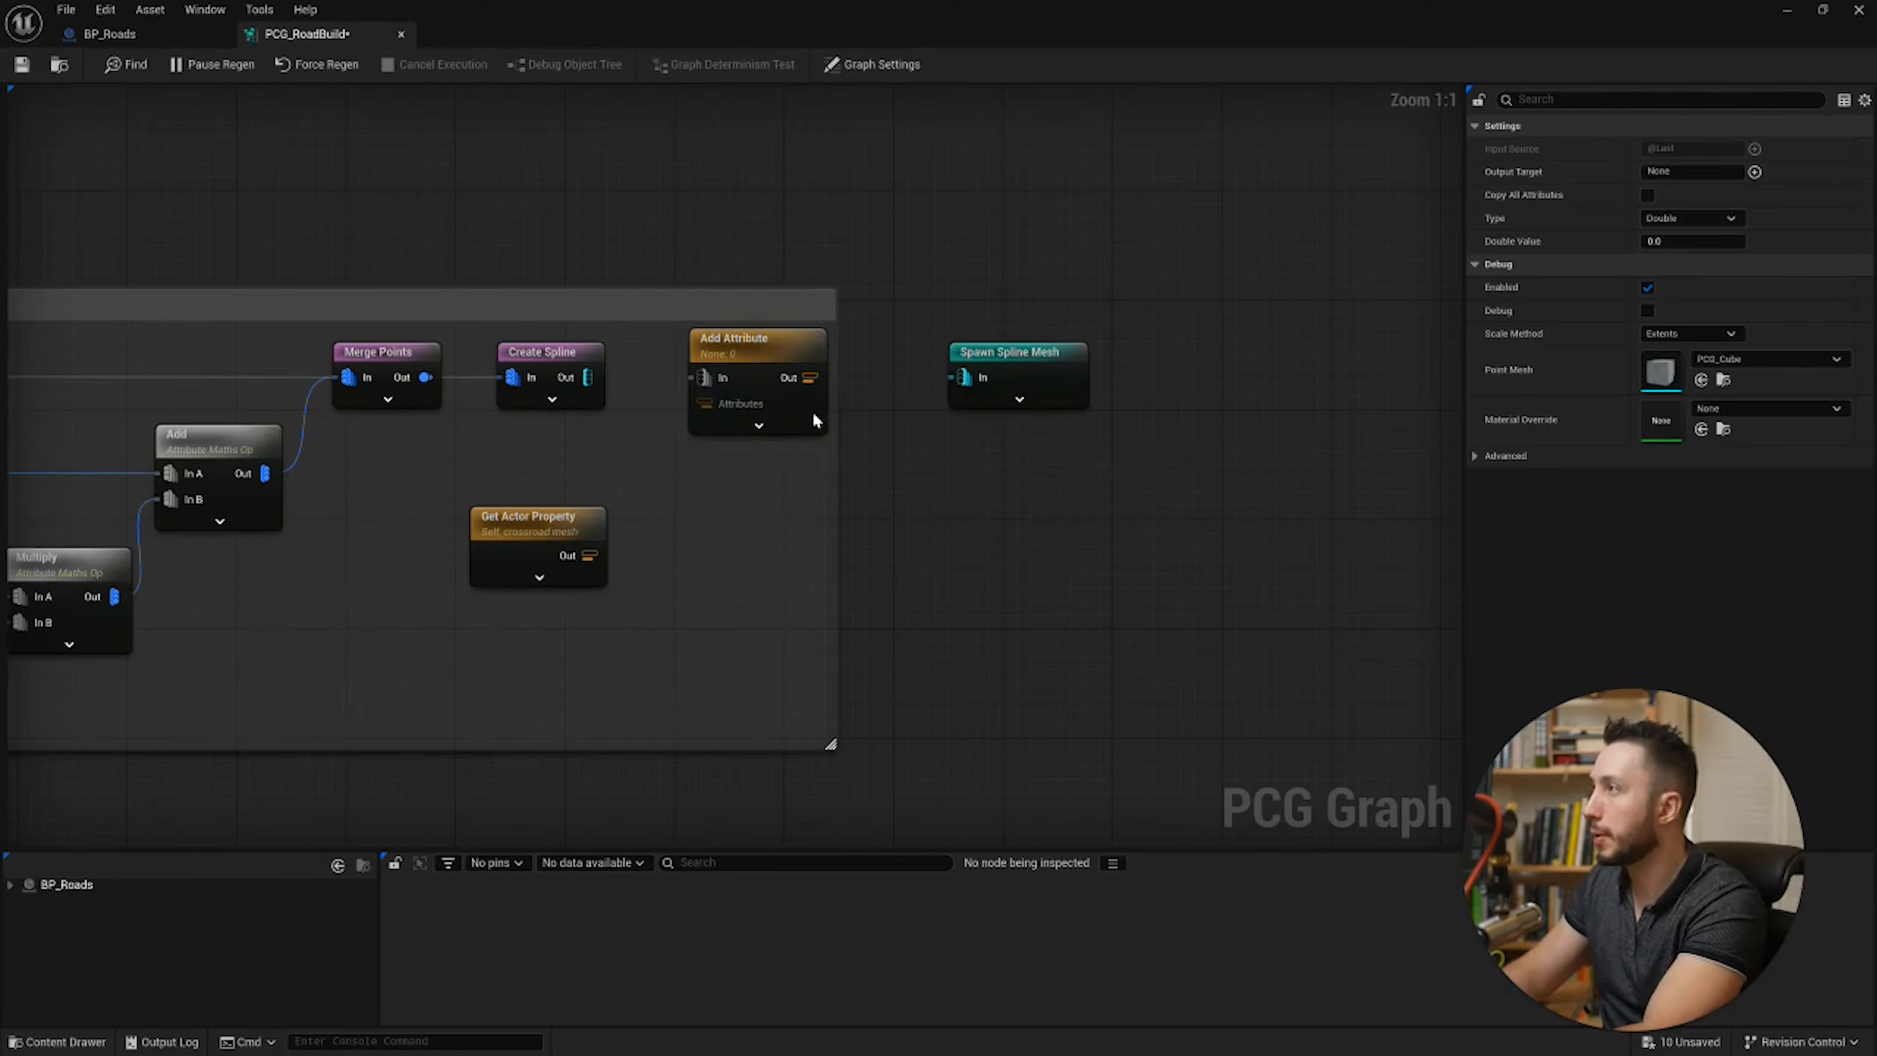
left_click_drag(703, 378, 589, 379)
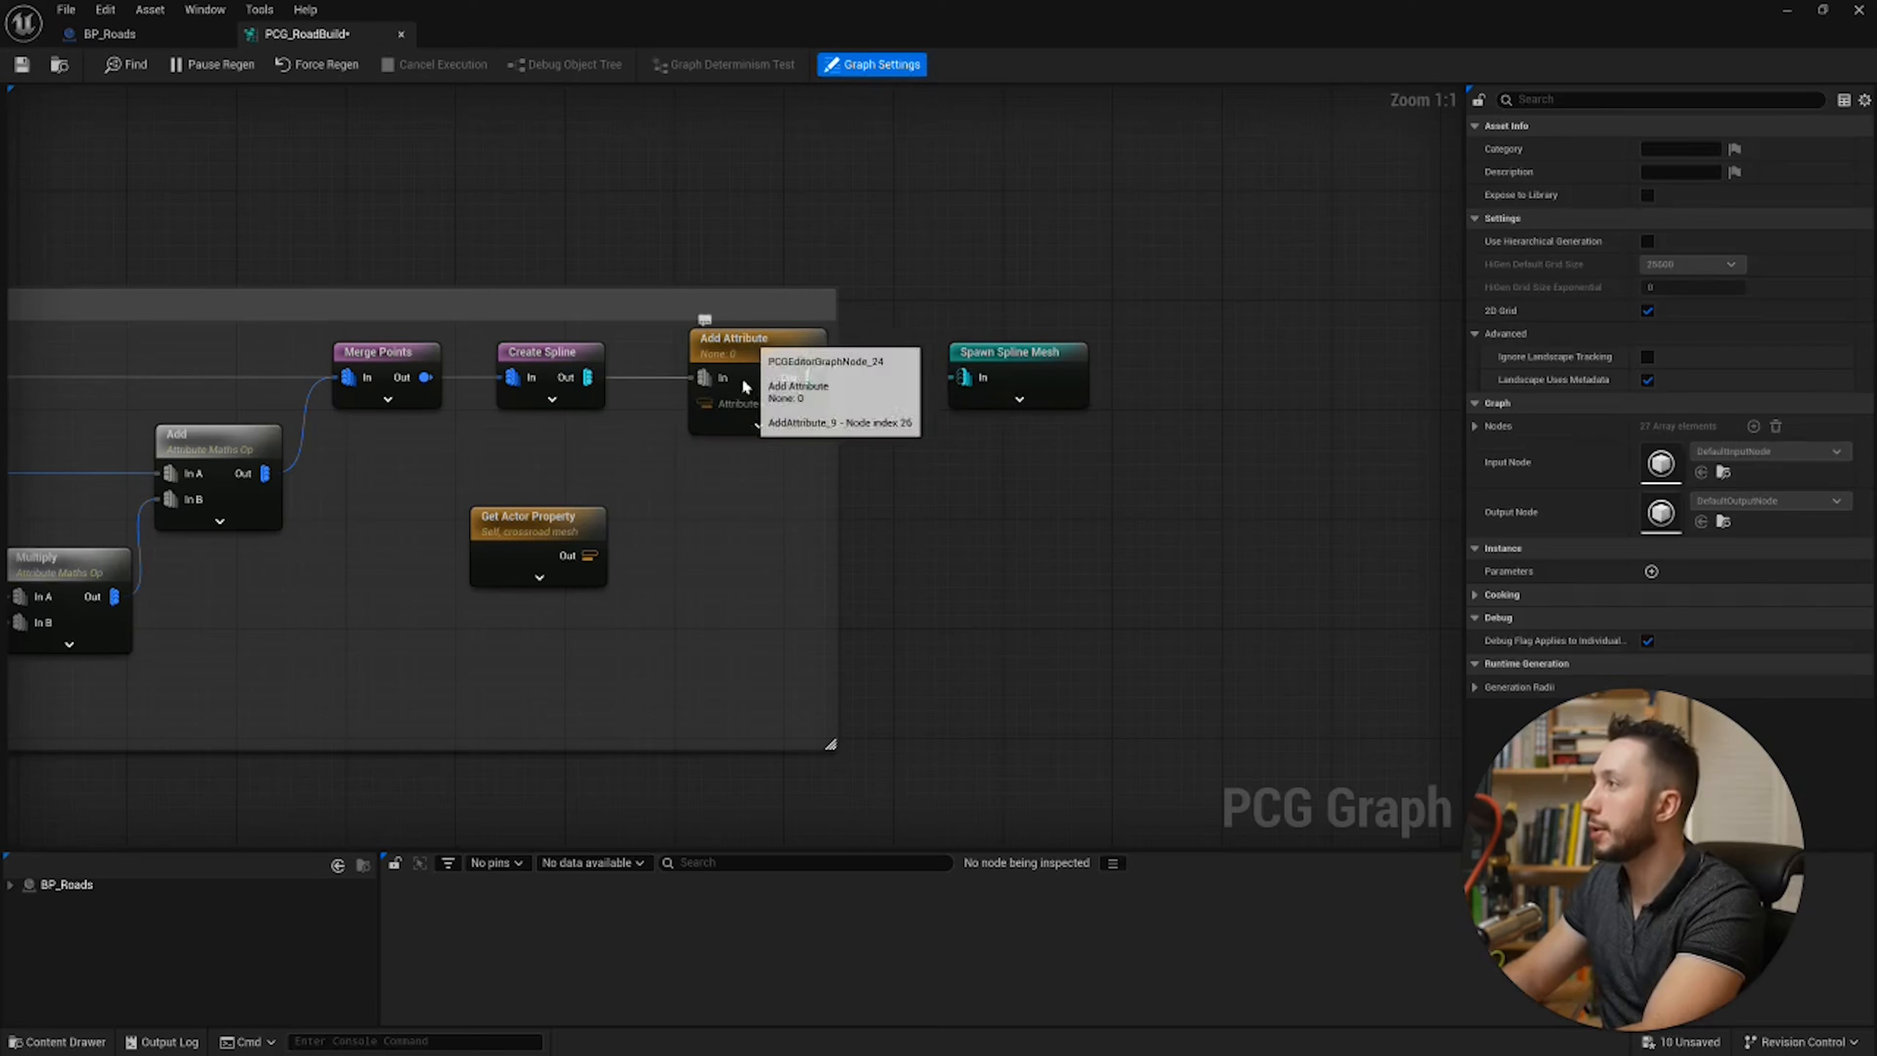
left_click_drag(810, 378, 976, 383)
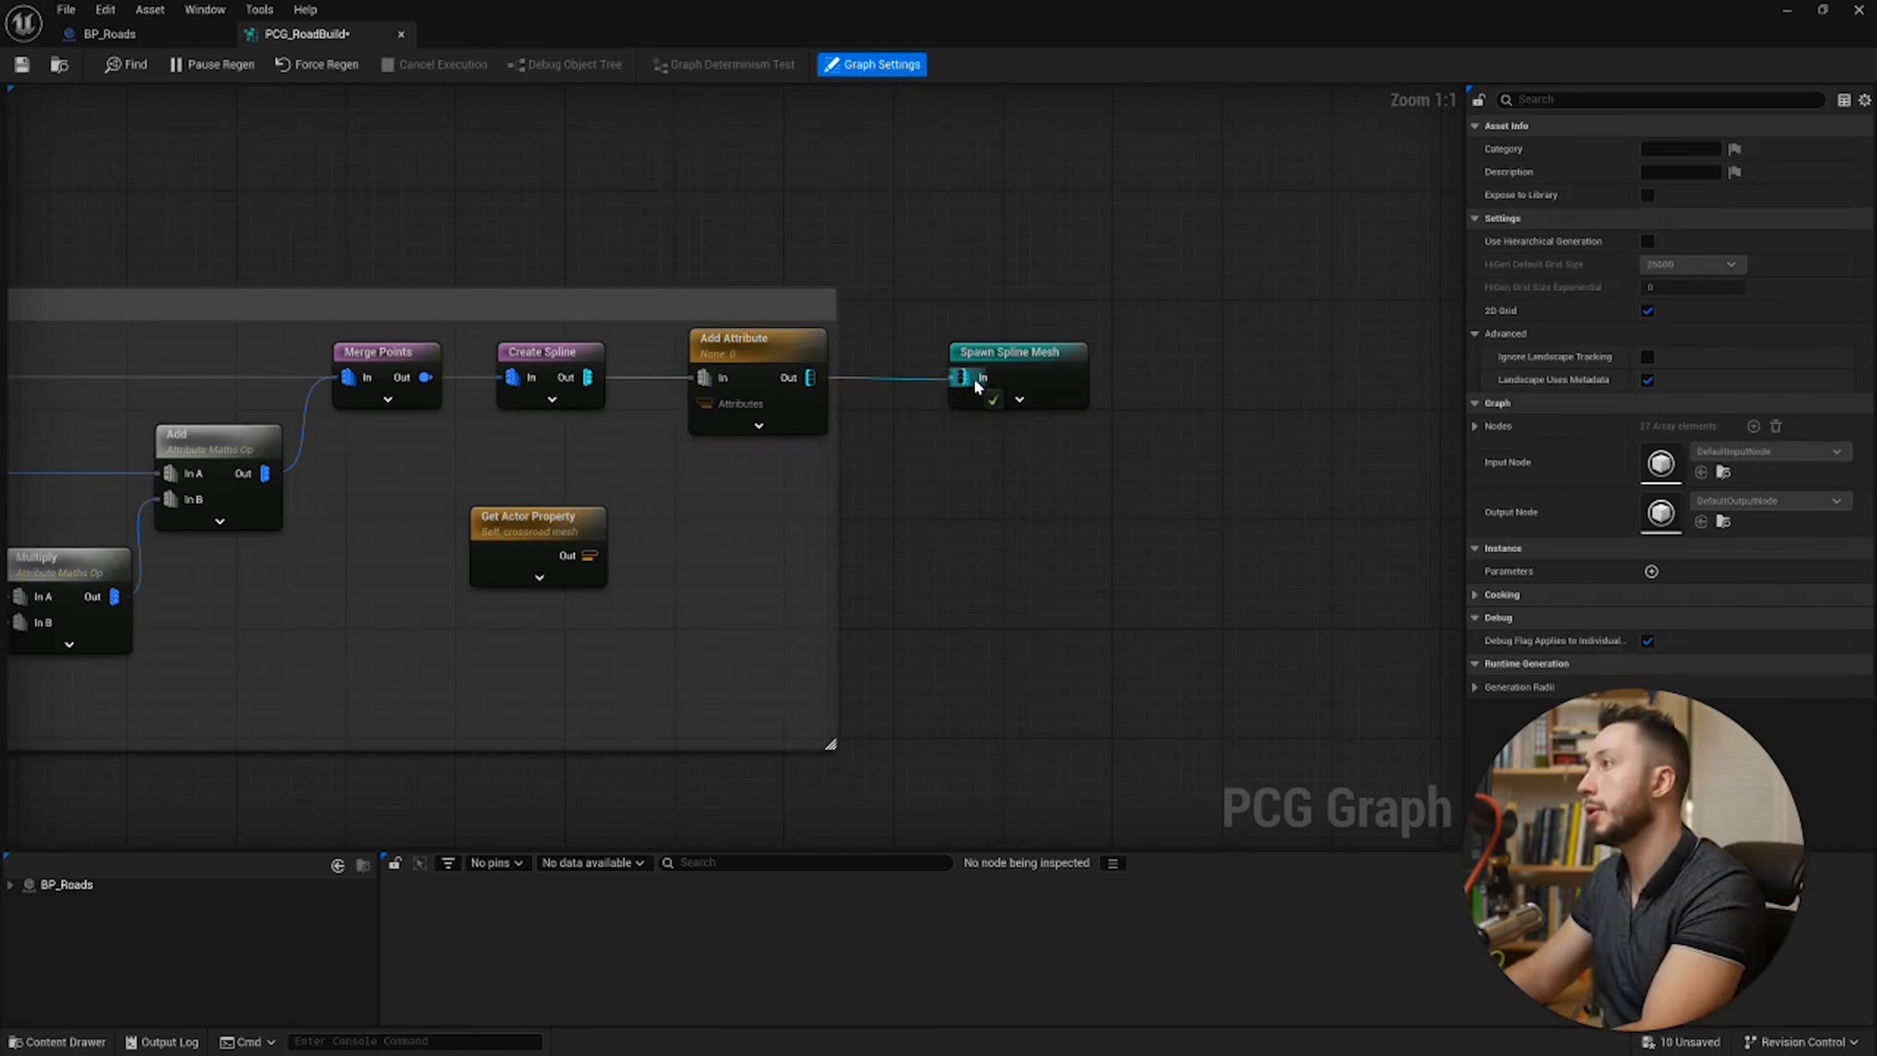
left_click_drag(835, 524, 1108, 517)
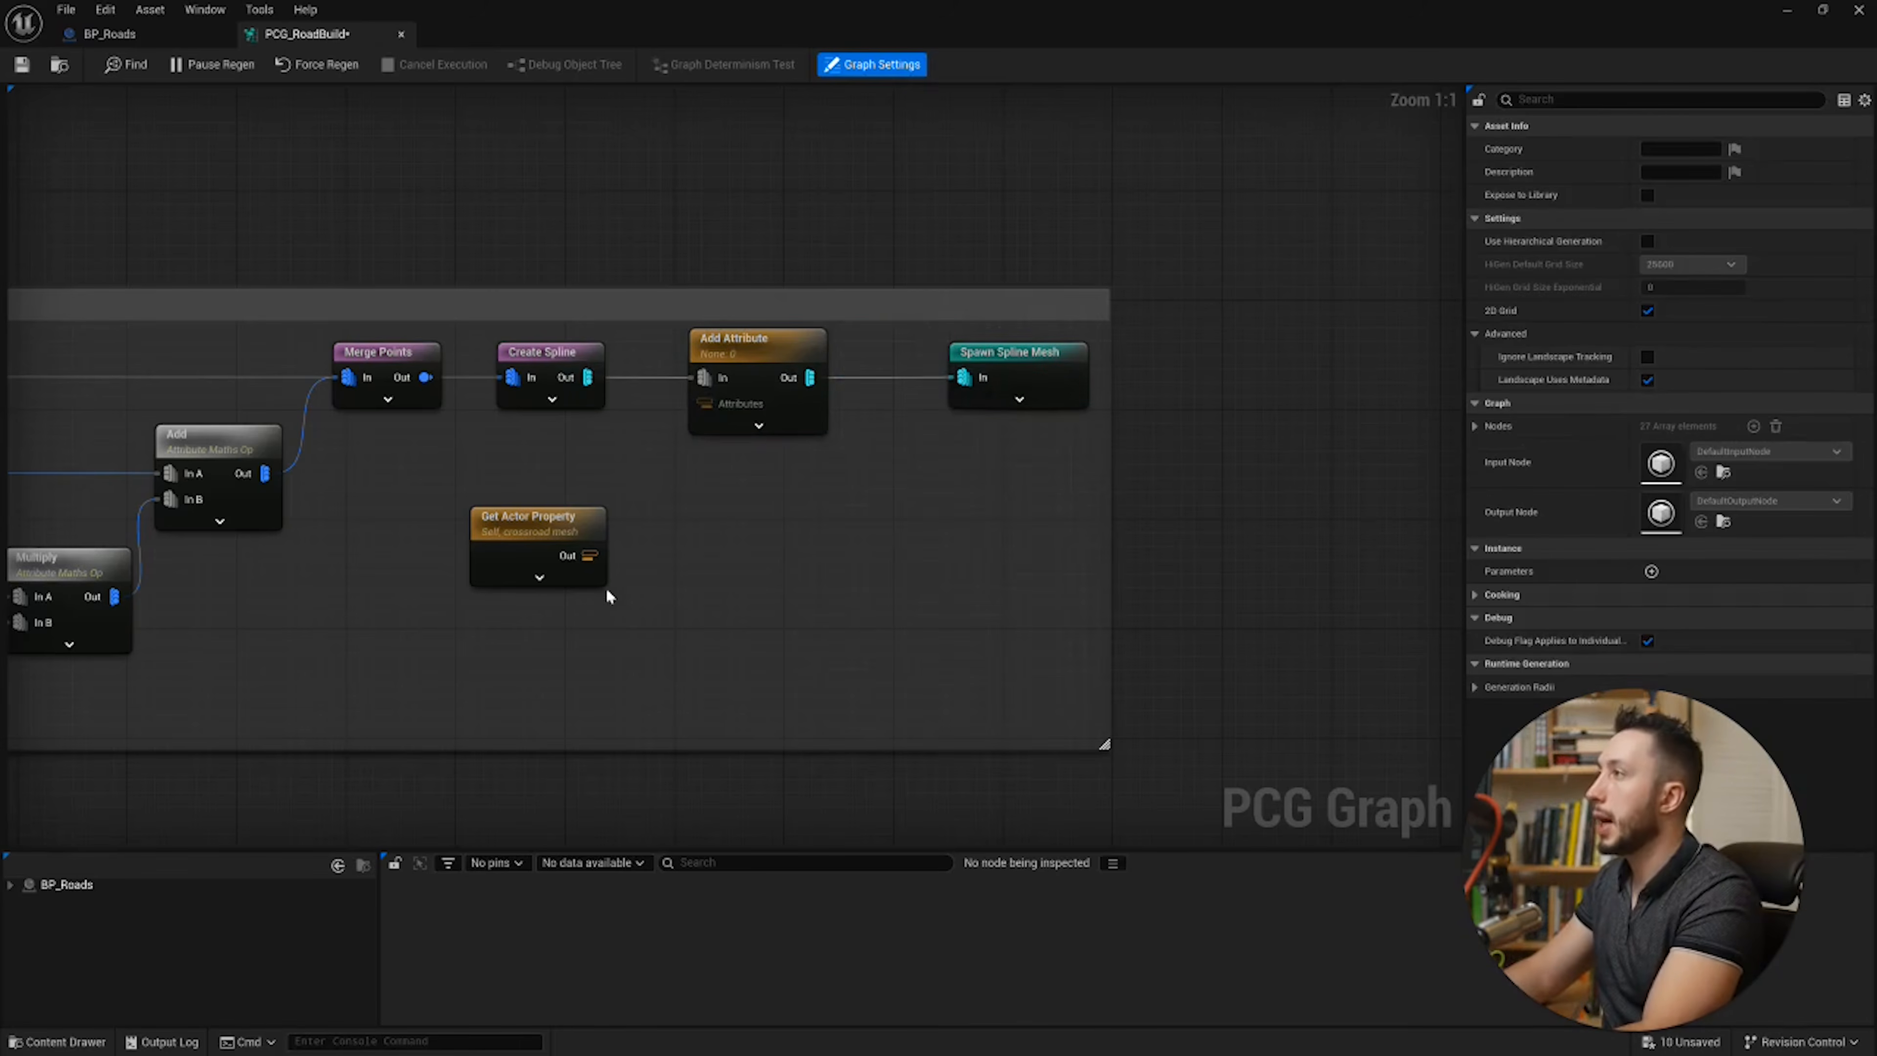
Step: Connect the crossroad mesh Get Actor Property output to the Attributes input of Add Attribute and move the property node closer
left_click_drag(589, 556, 703, 403)
left_click_drag(561, 524, 562, 482)
left_click(746, 351)
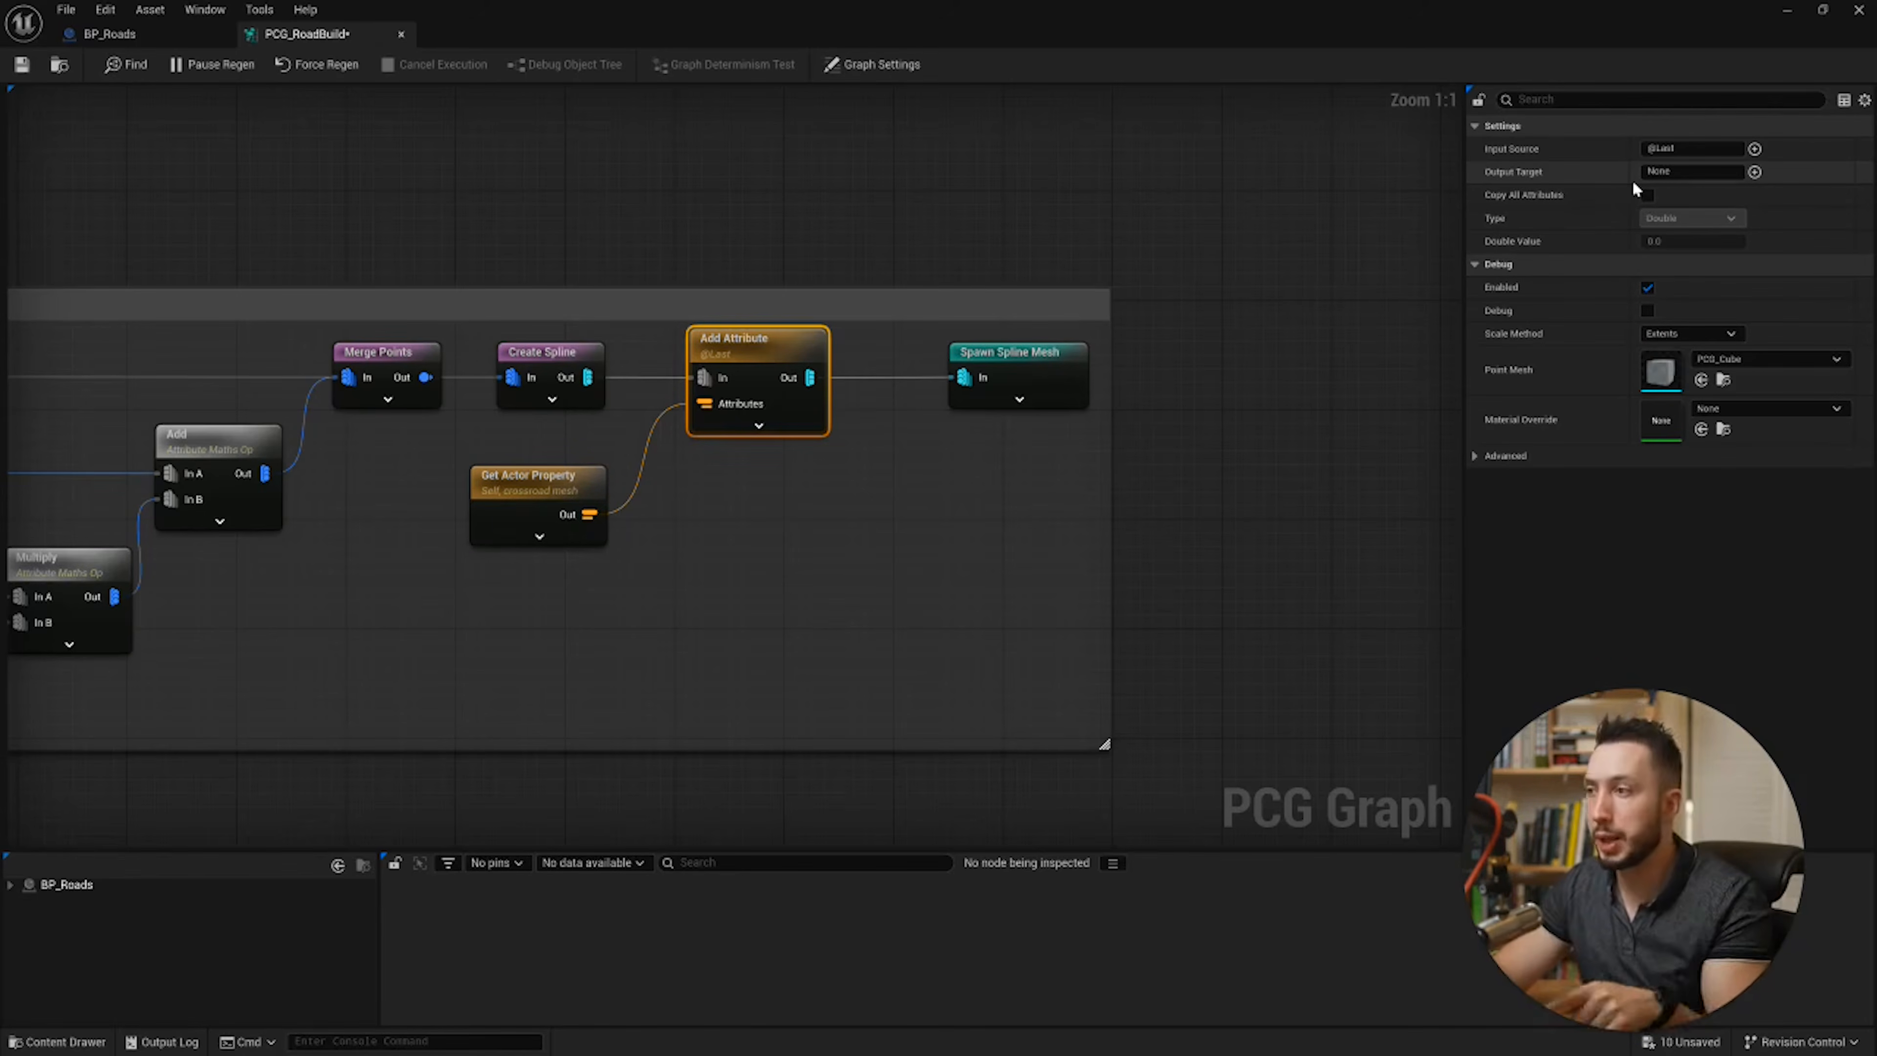
Step: Inspect the Add Attribute node's output for the BP_Roads PCG component, examining the last attribute column of the data
left_click(10, 884)
left_click(59, 898)
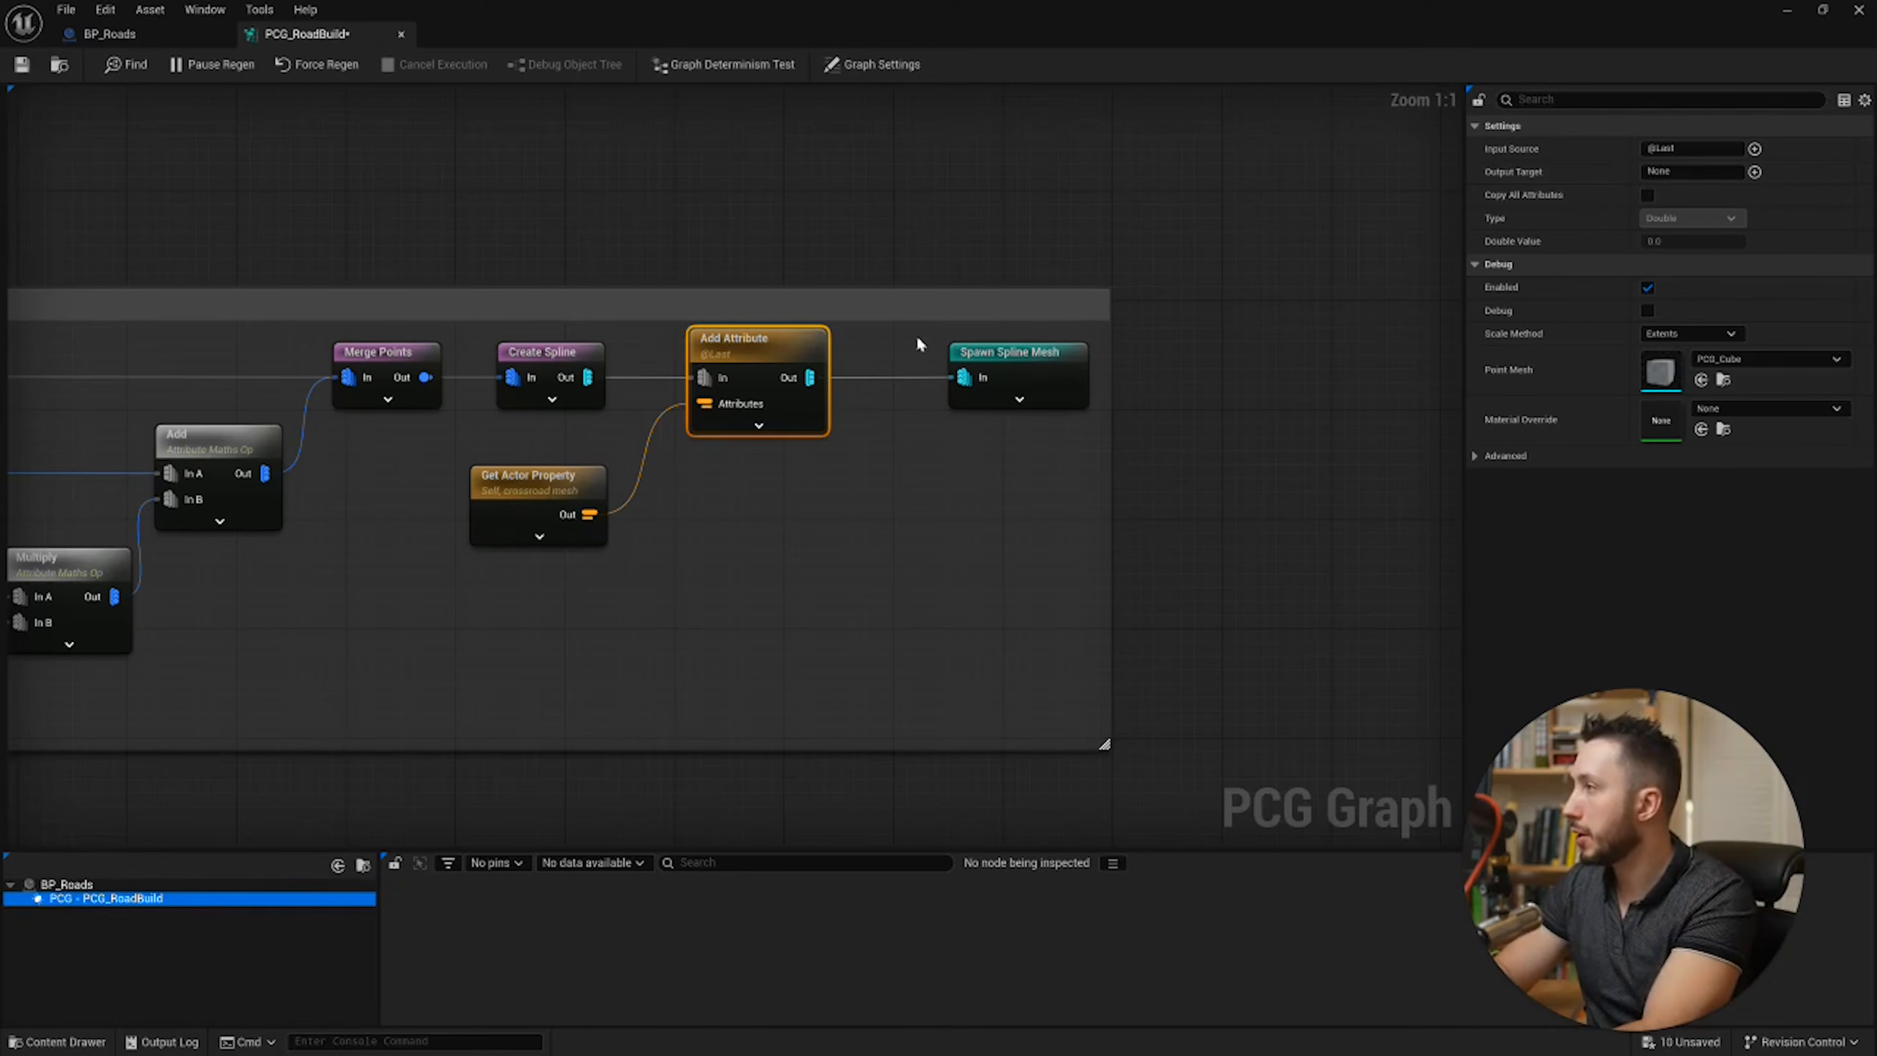
left_click(729, 365)
key("a")
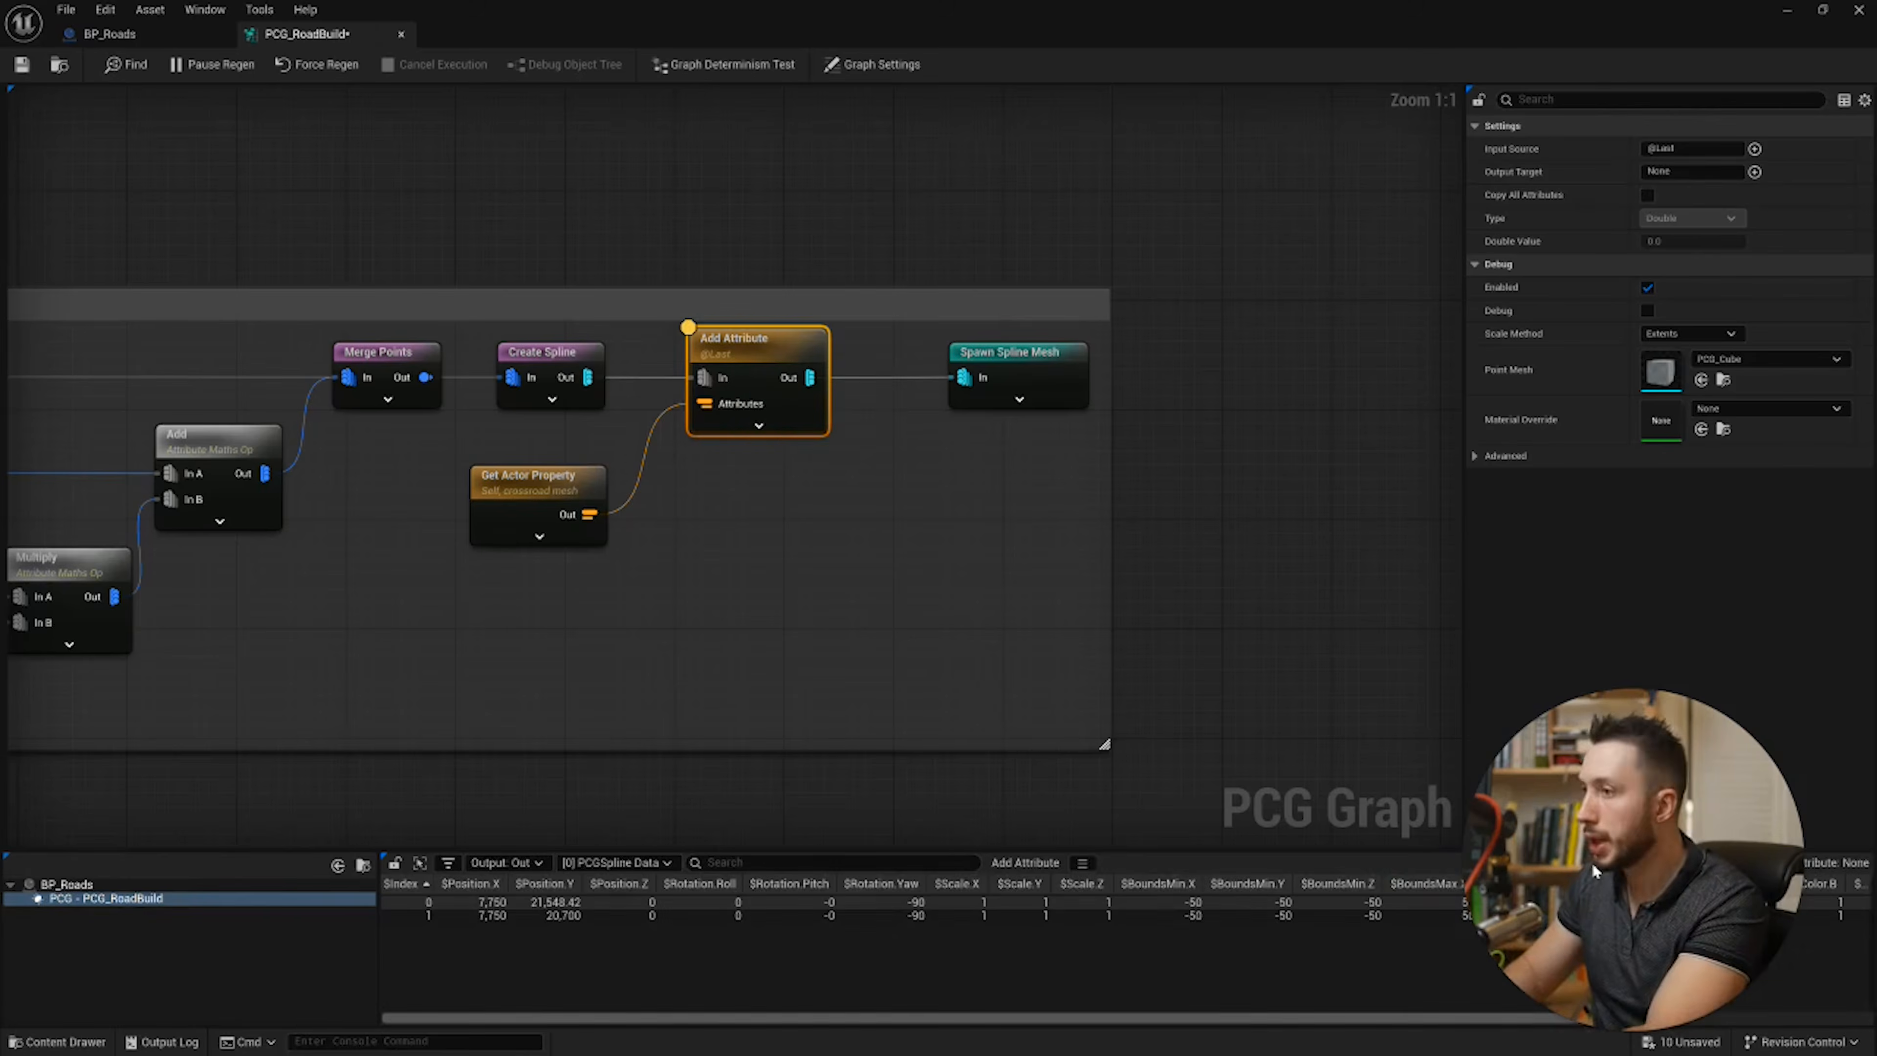
left_click_drag(1562, 1017, 1823, 1018)
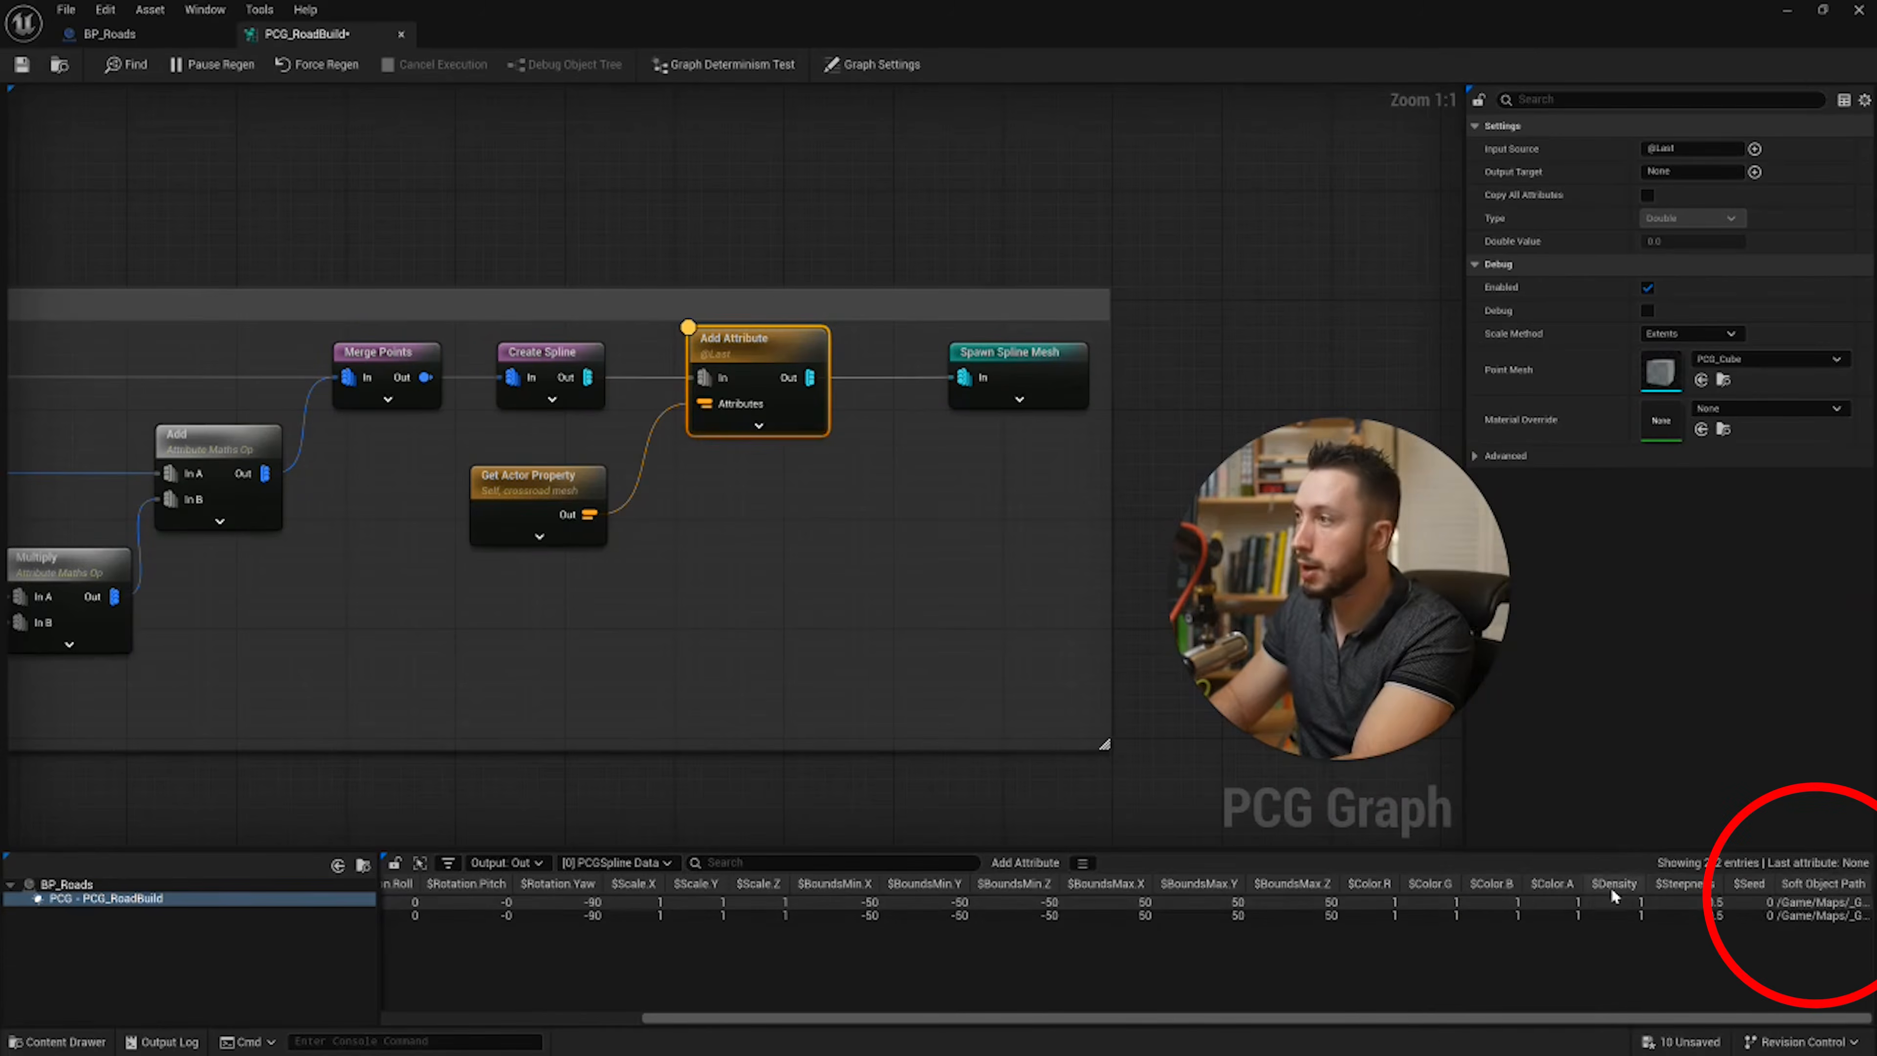
left_click_drag(1434, 1018, 1301, 1015)
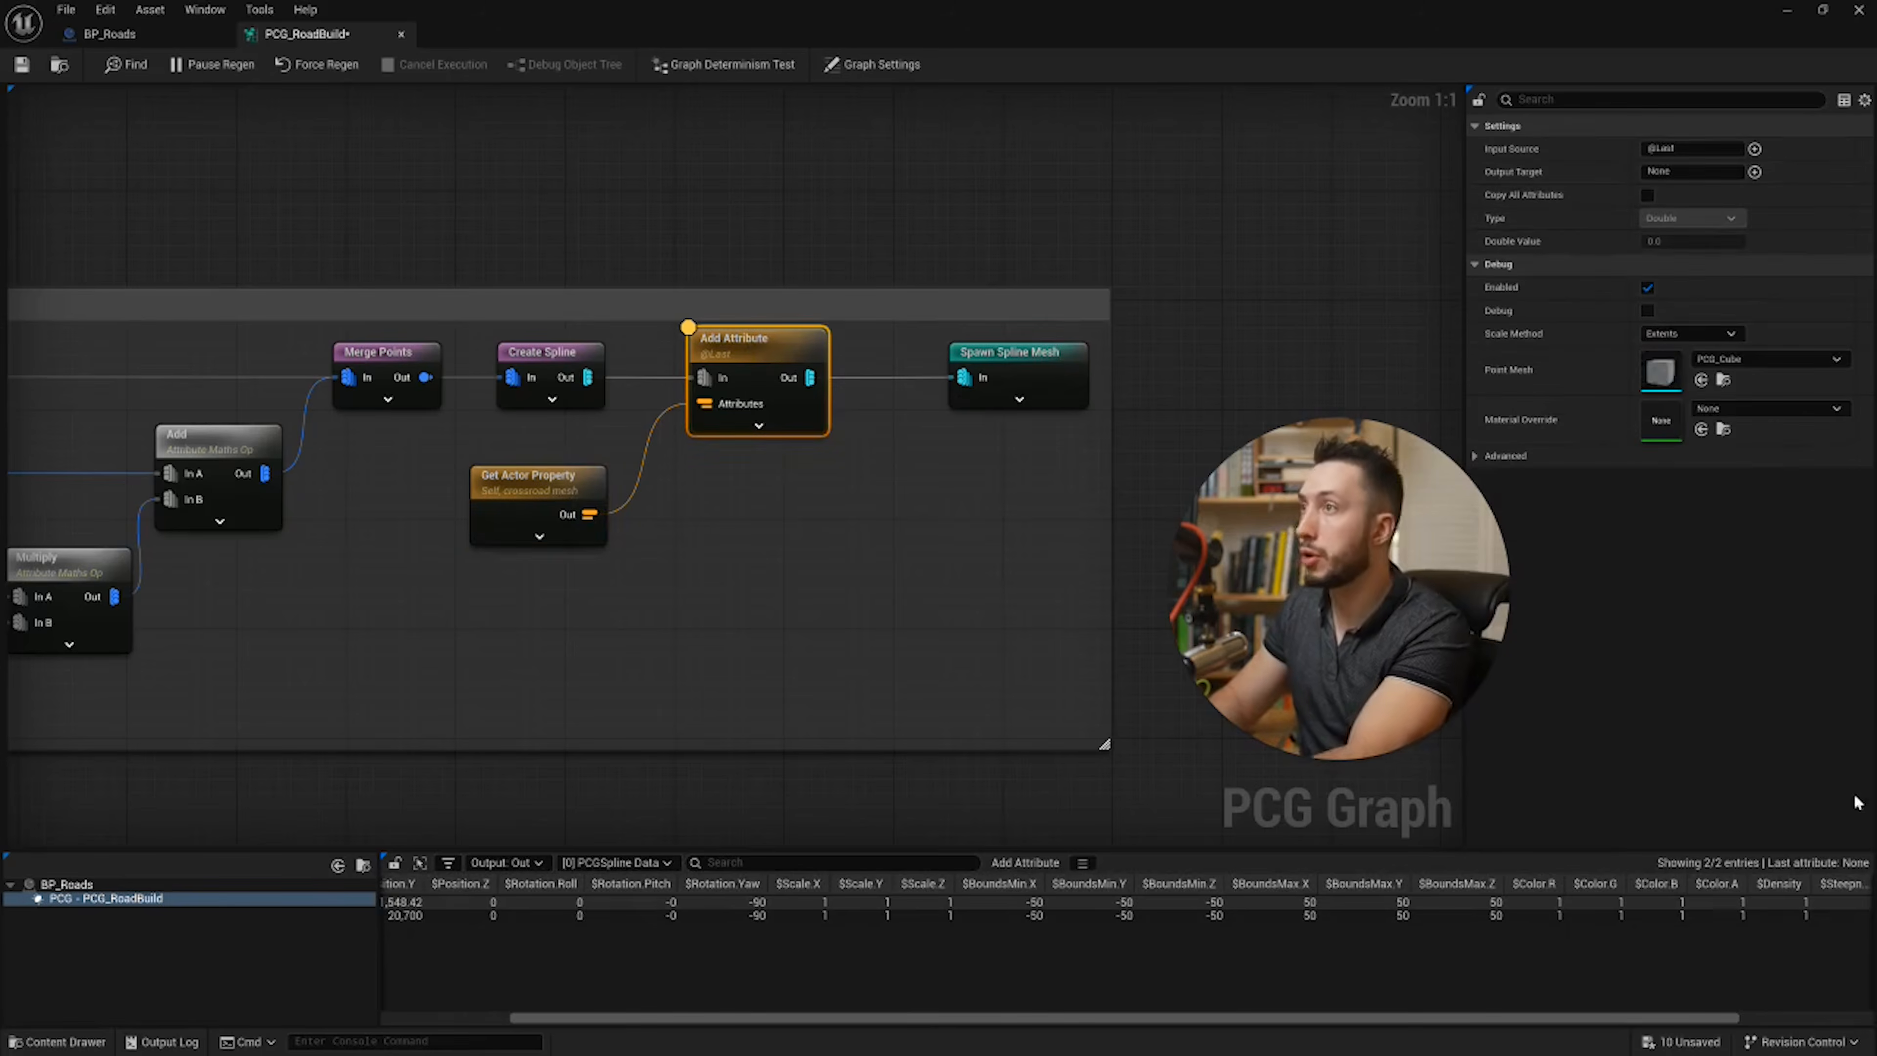
Step: Set the Add Attribute node's Output Target to Mesh and check the attribute column in its output data
left_click(1685, 172)
type("h")
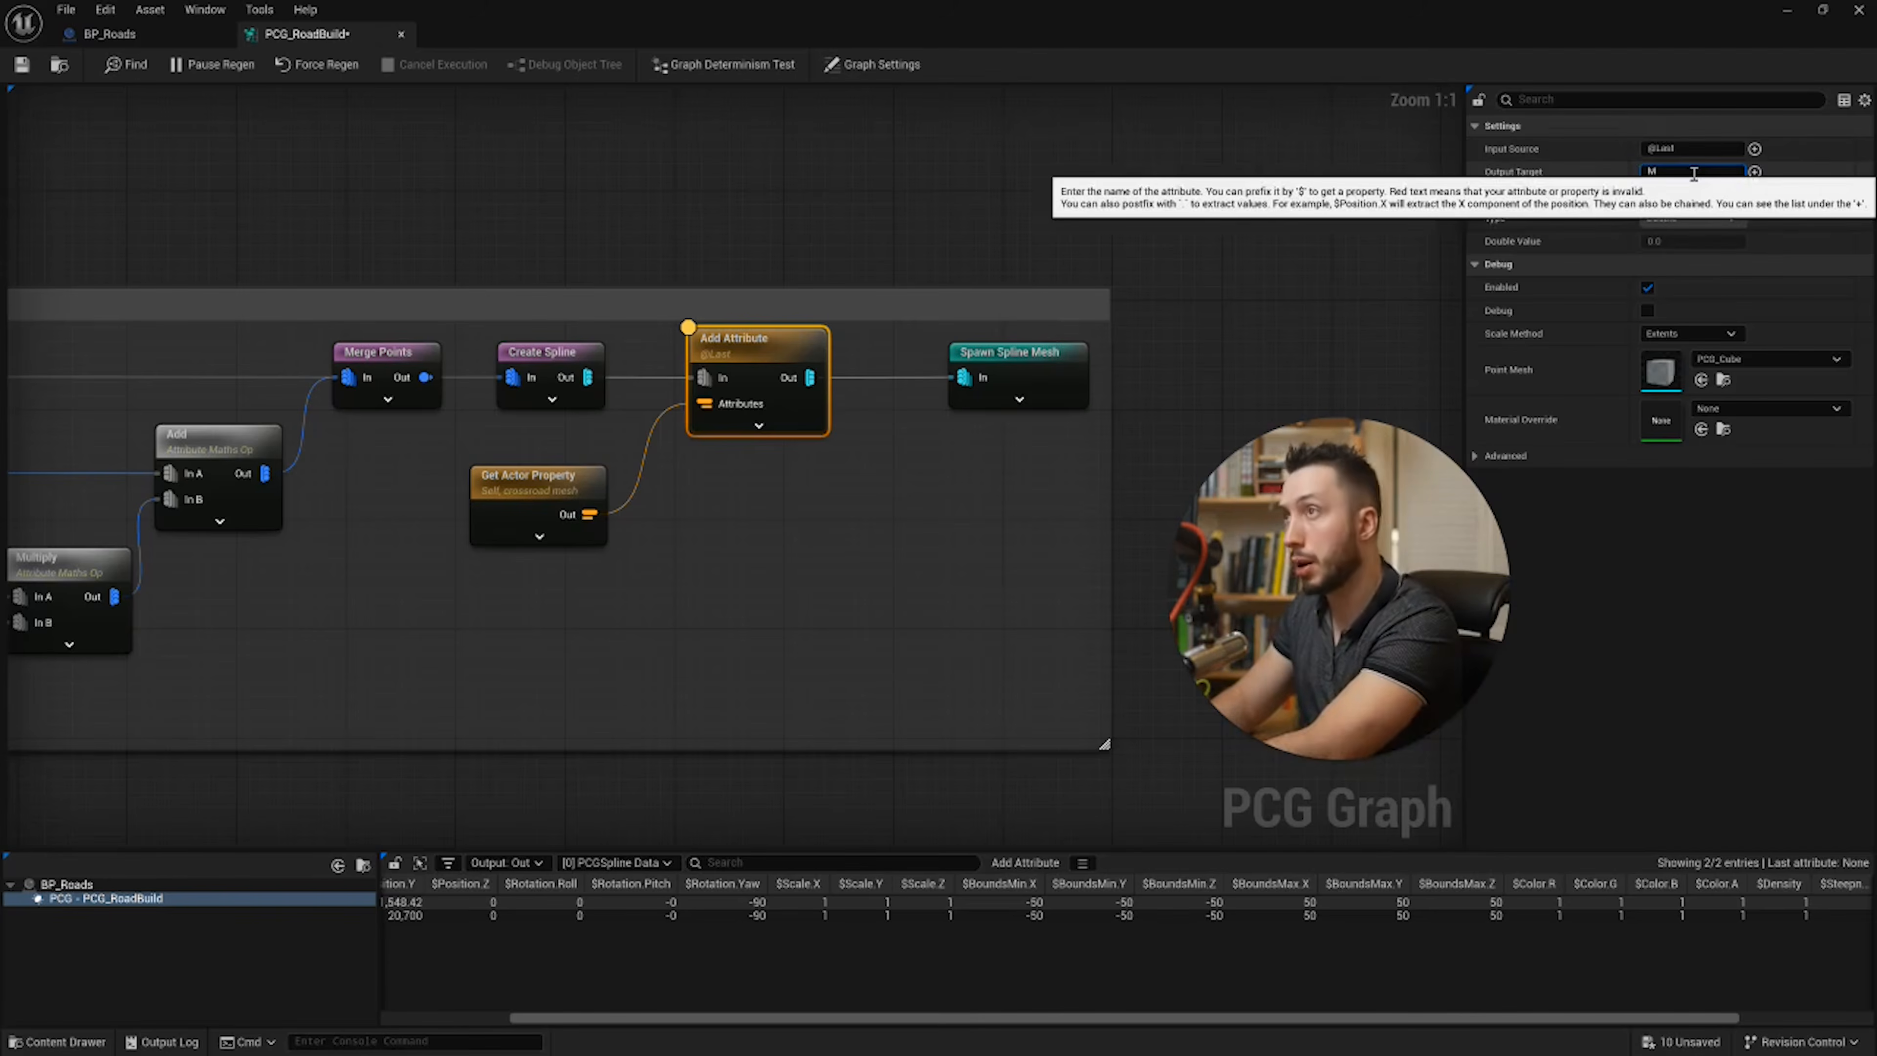
key("Return")
left_click_drag(1491, 1018, 1874, 950)
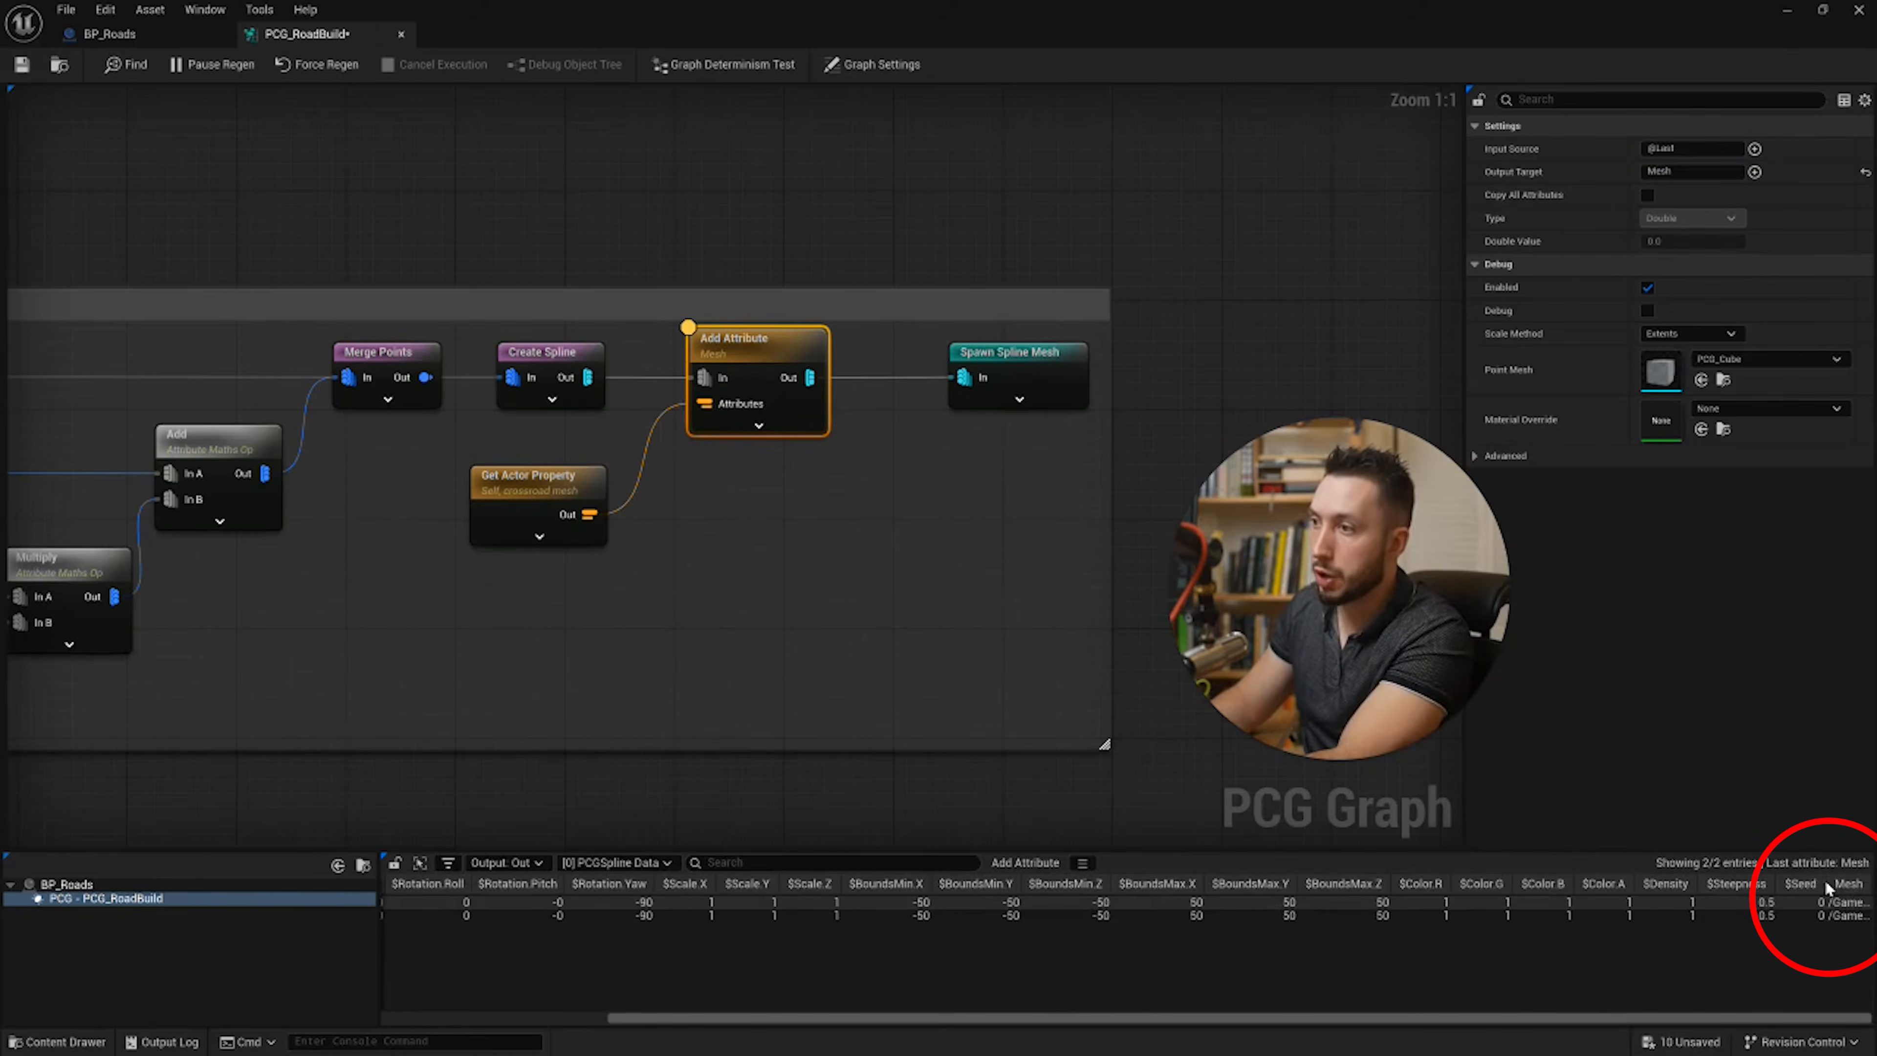
left_click_drag(1823, 882, 1837, 884)
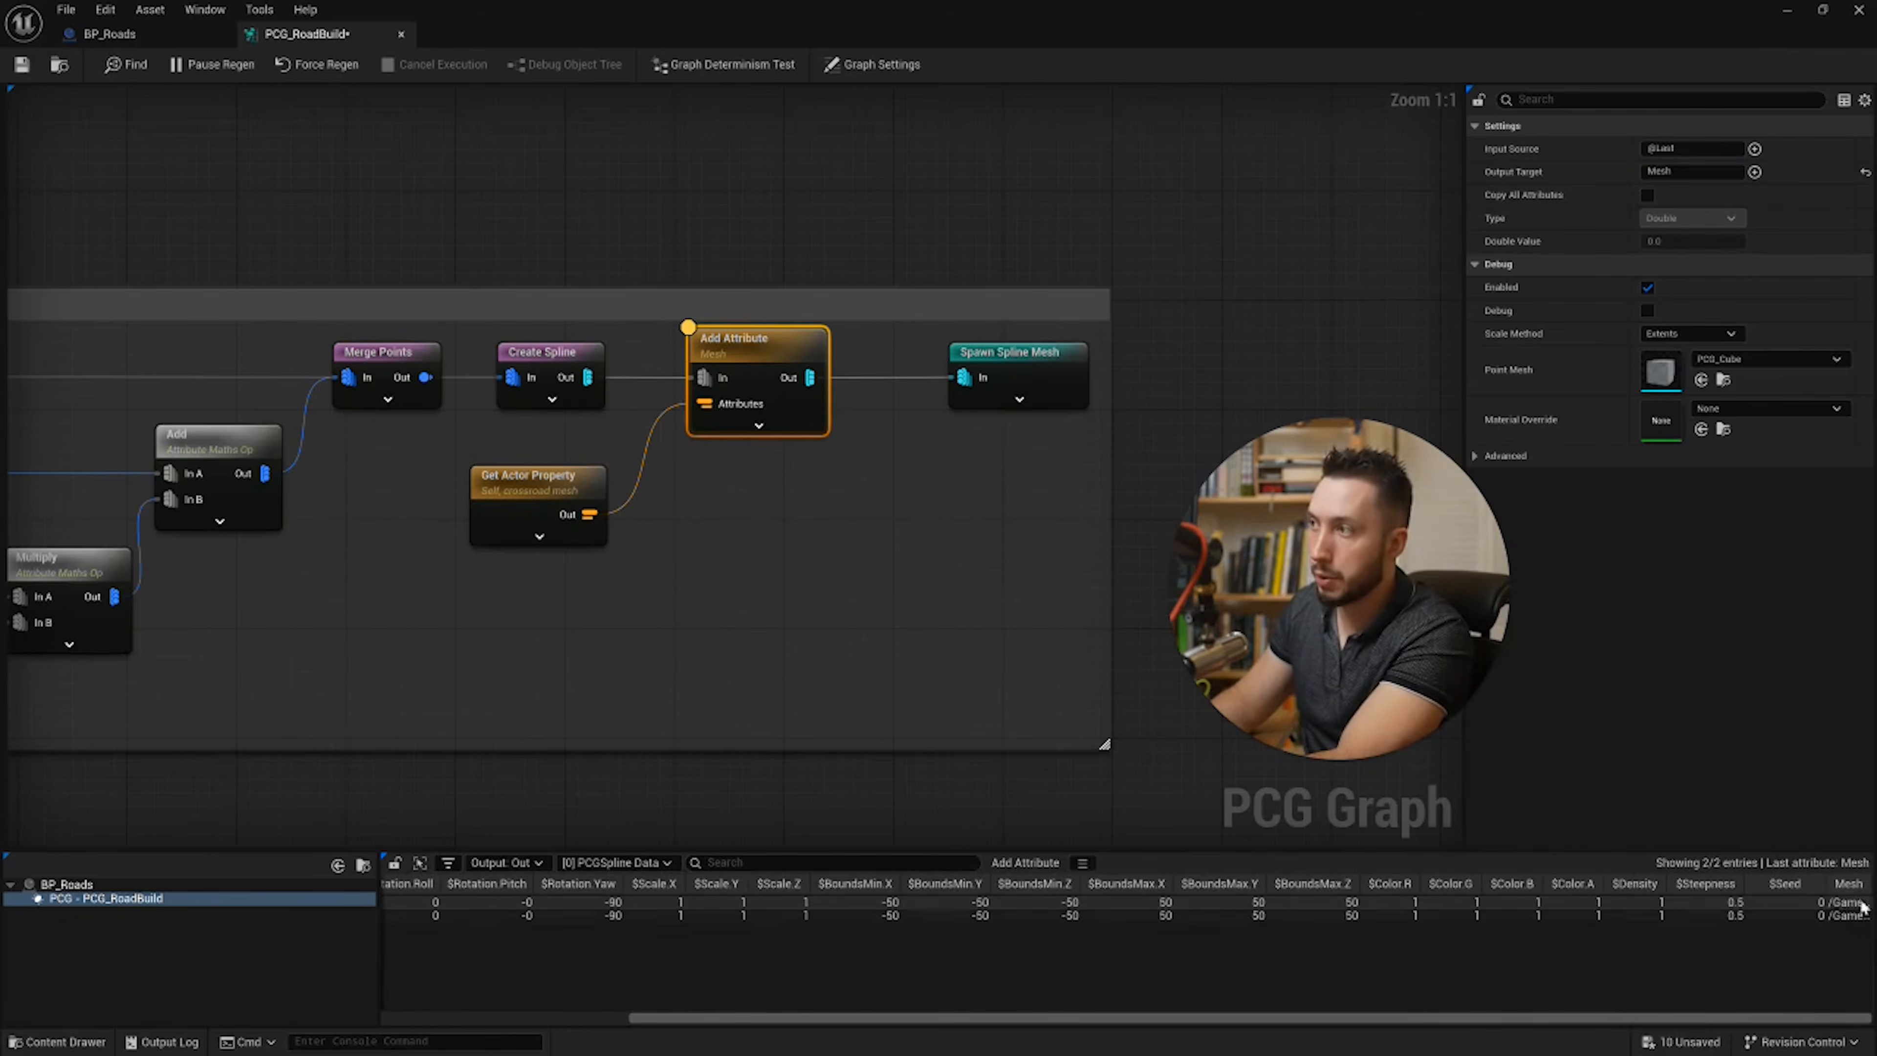
Step: Check the Spawn Spline Mesh node's Spline Mesh Descriptor and Spline Mesh Override Descriptions settings, widening the settings' name column
right_click_drag(894, 601, 756, 678)
left_click_drag(395, 571, 409, 543)
right_click_drag(636, 570, 403, 591)
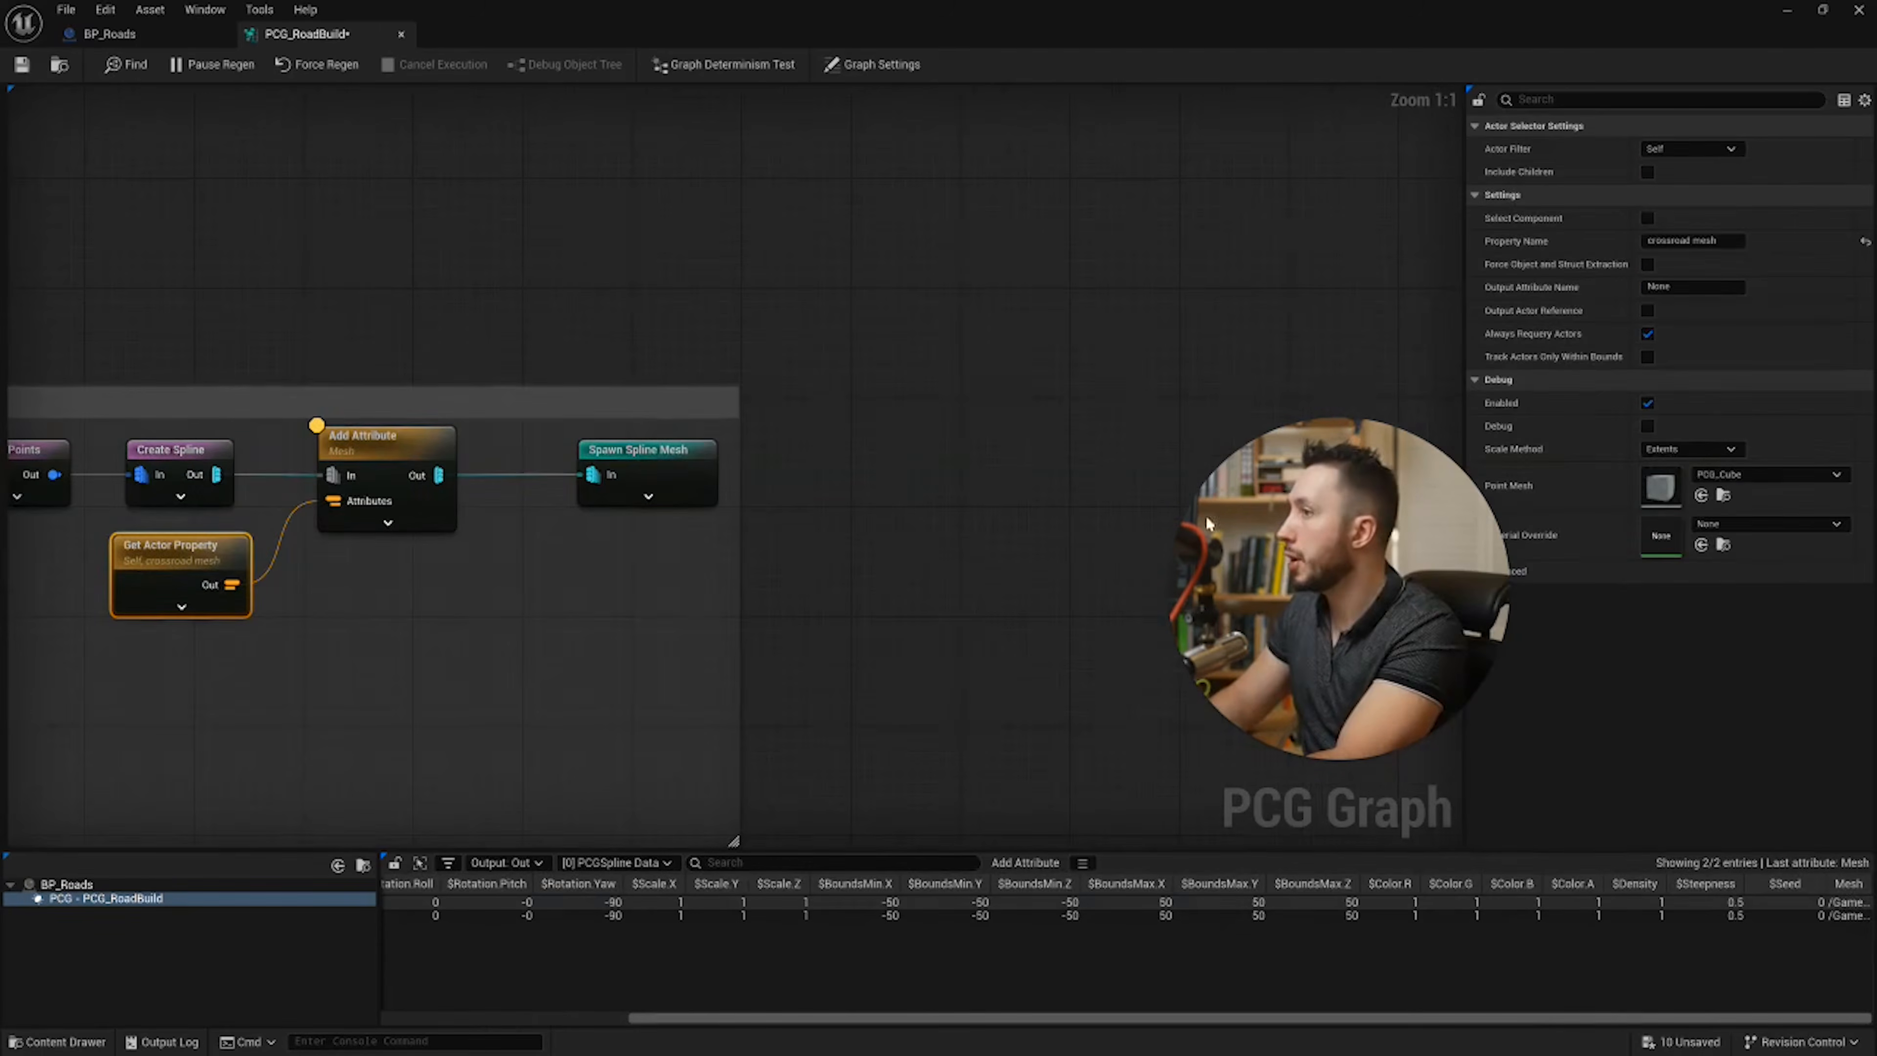
left_click(639, 477)
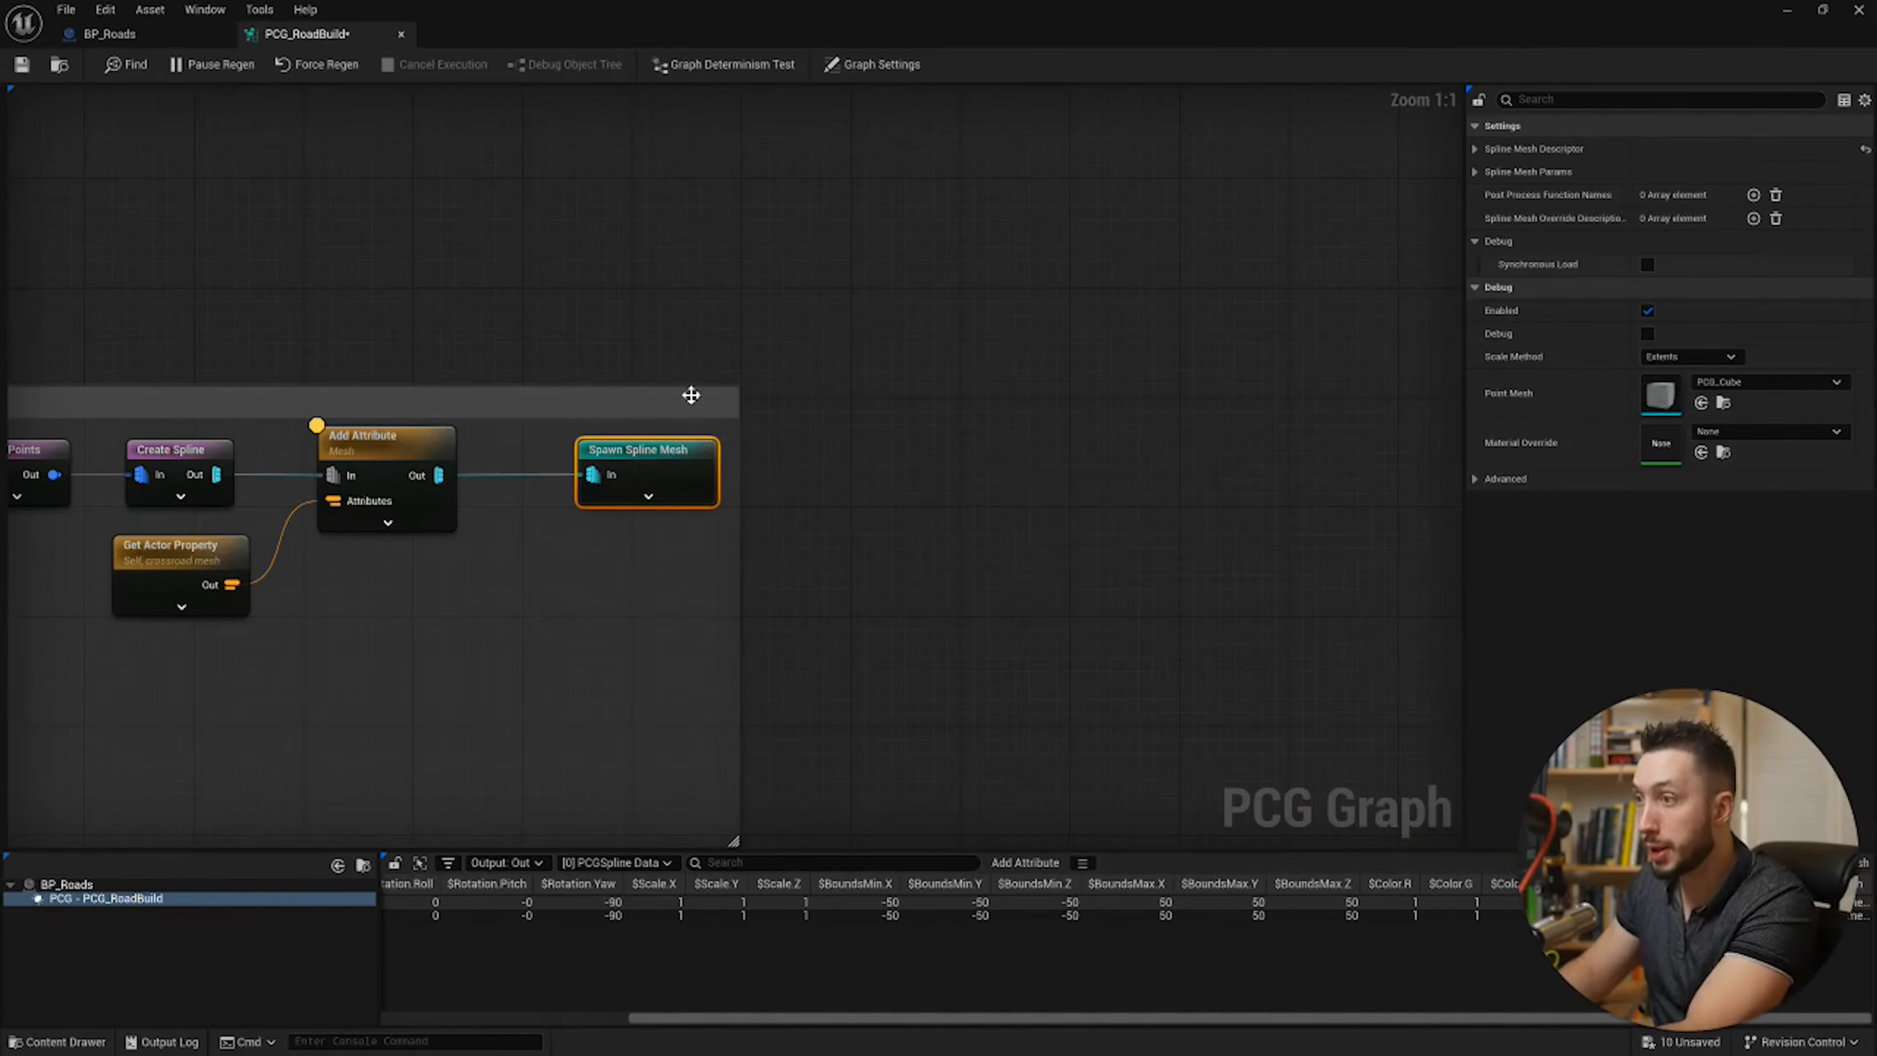
left_click(1476, 148)
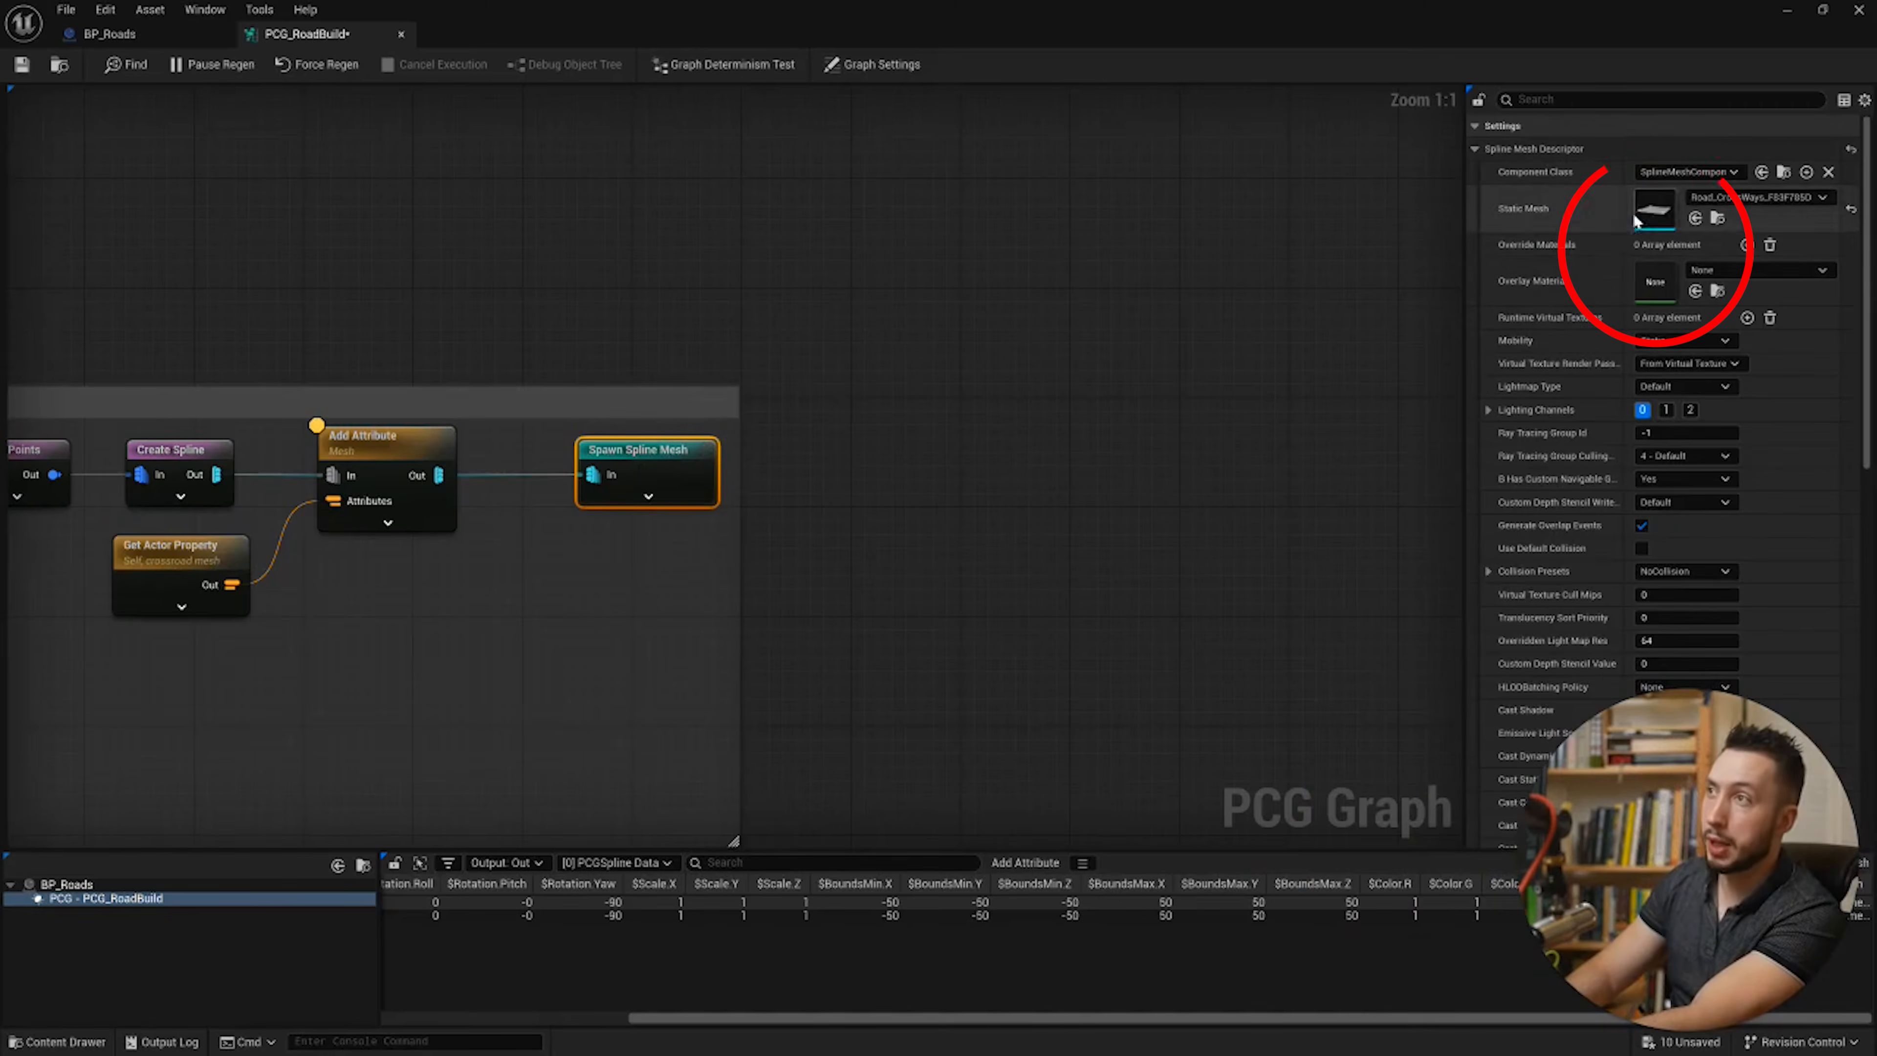
left_click(1500, 150)
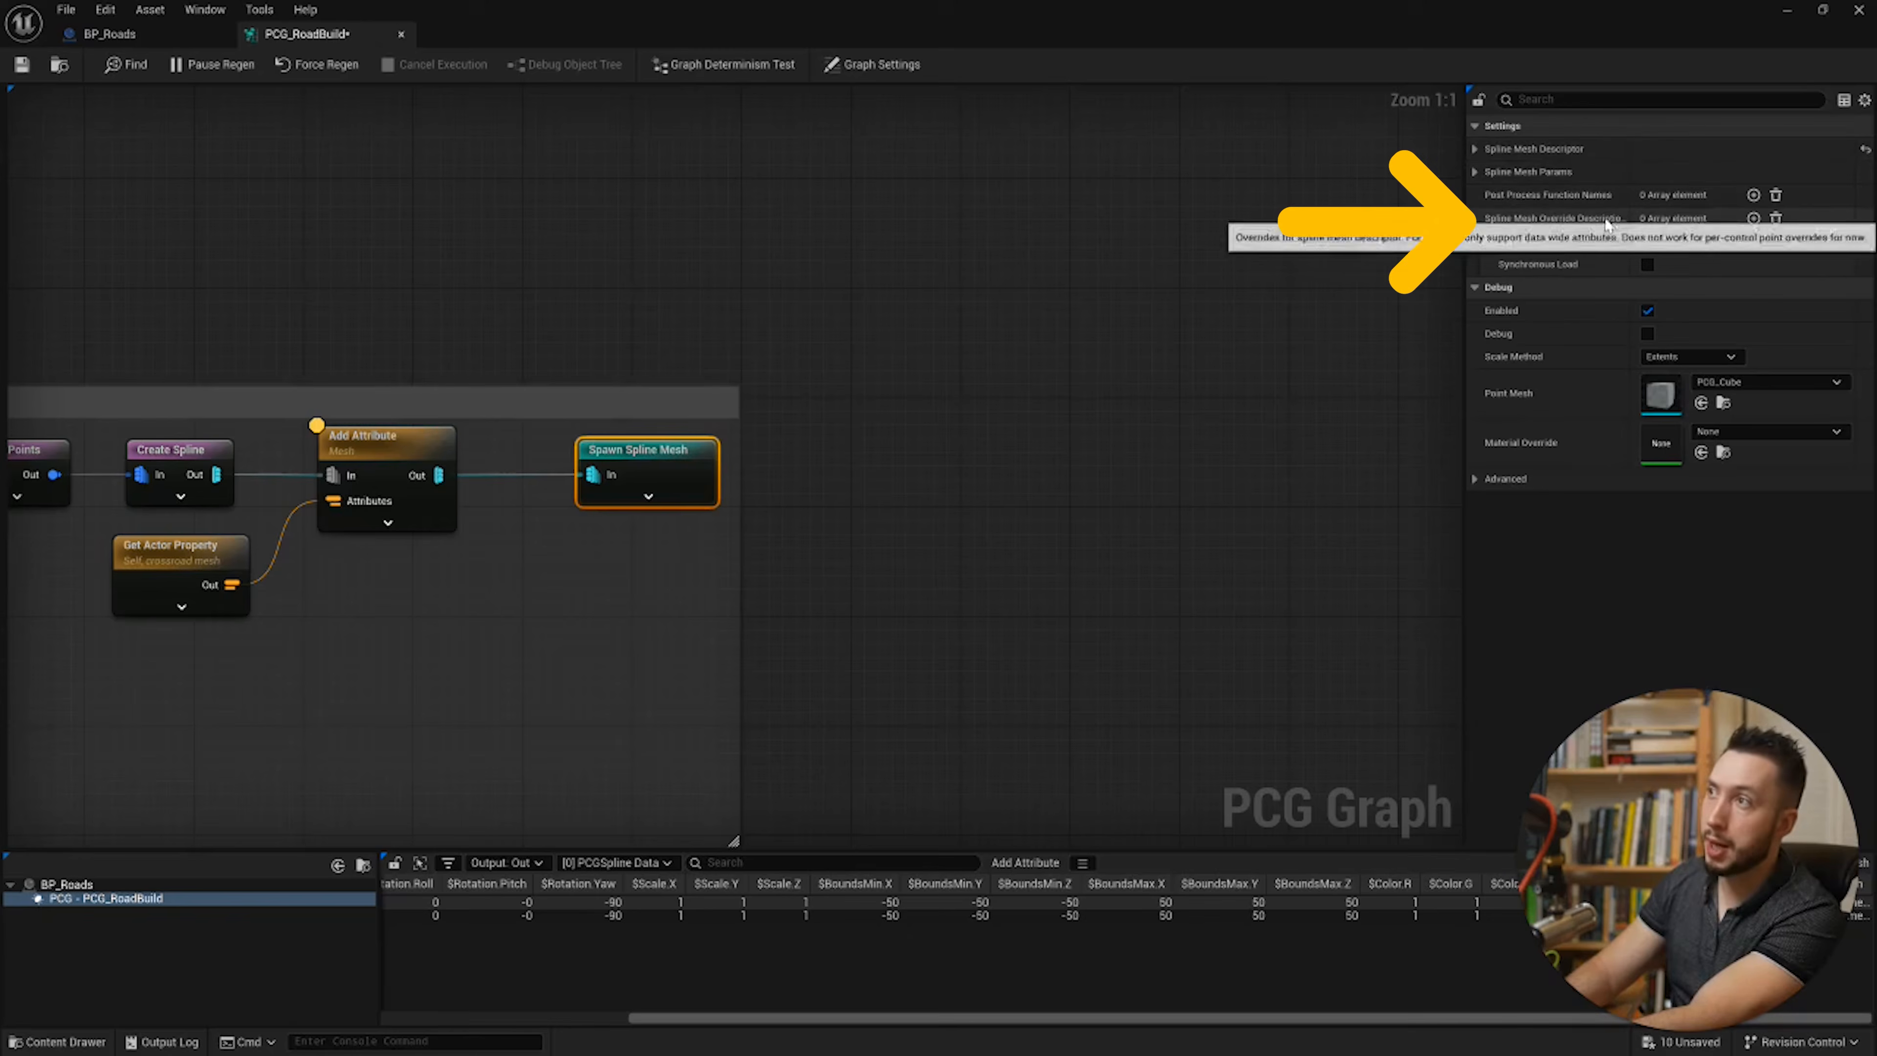
left_click_drag(1642, 222, 1676, 224)
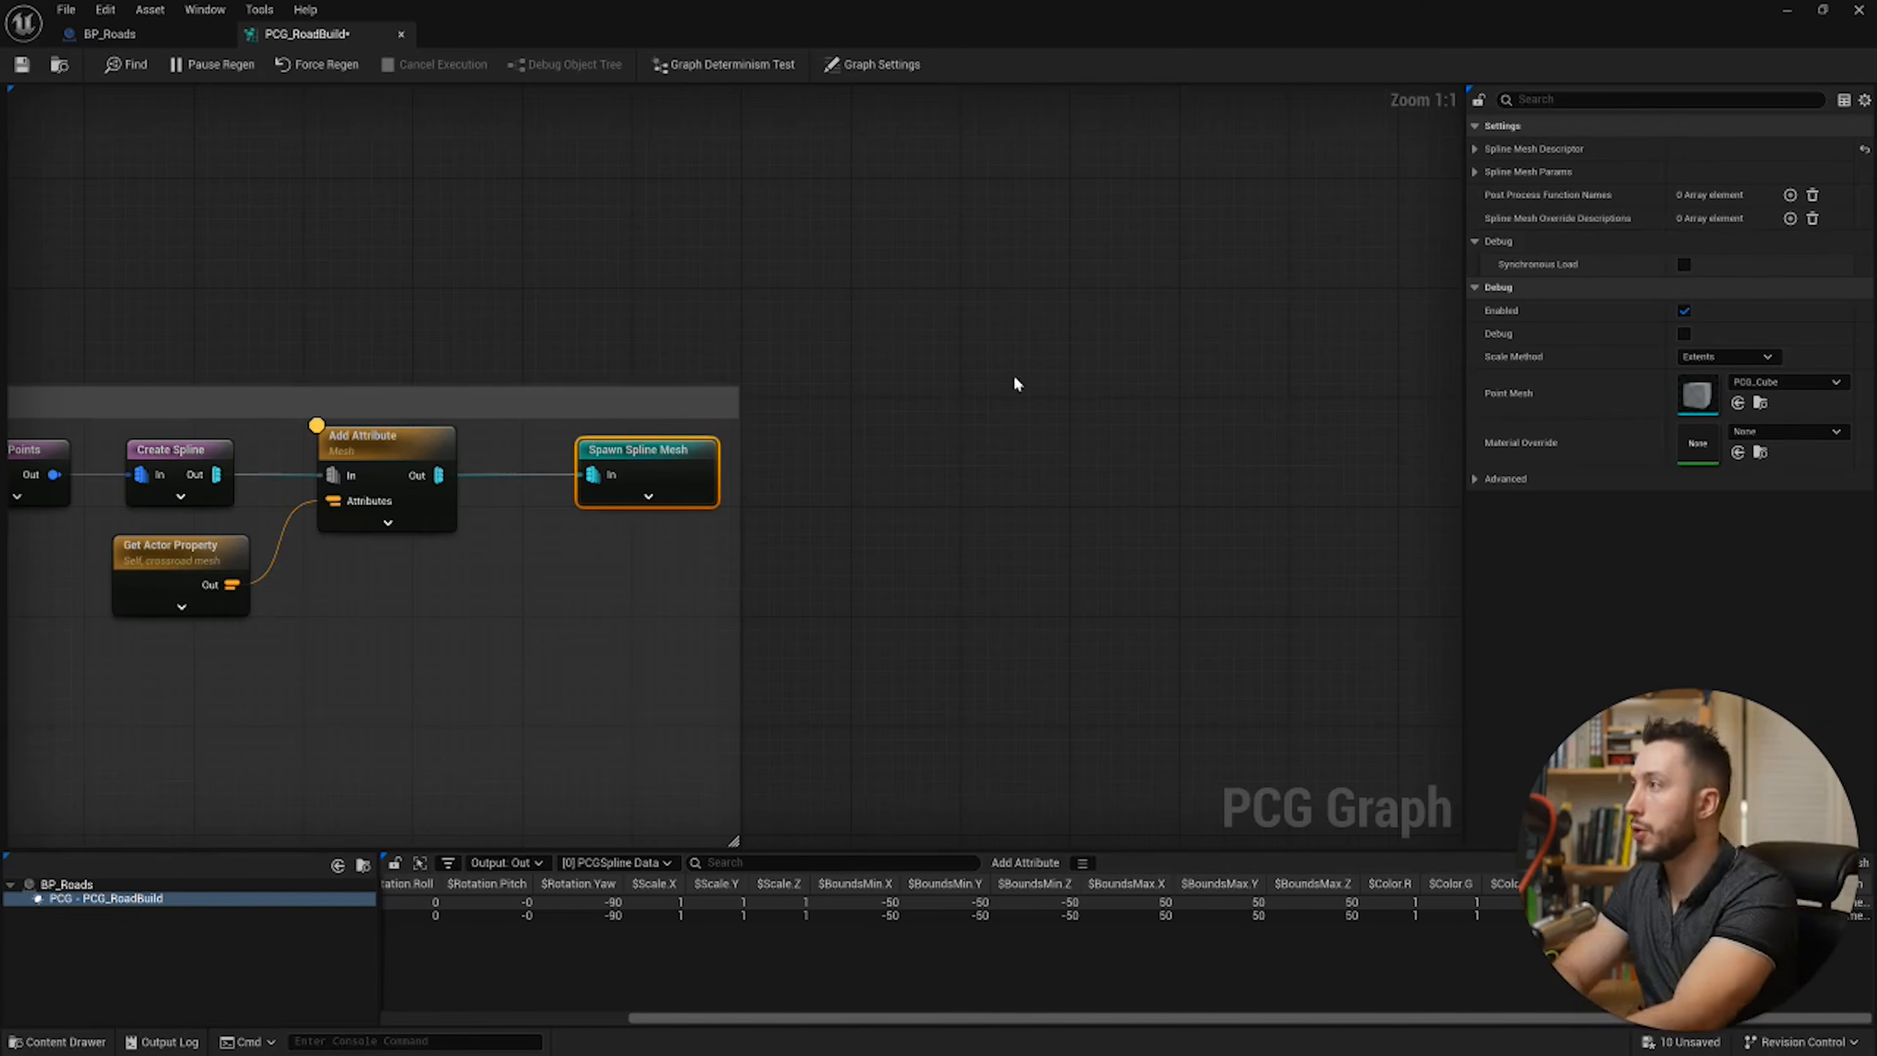
Step: Examine the Mesh Selector Type options on a temporary Static Mesh Spawner node and delete the node
right_click(773, 460)
type("stat")
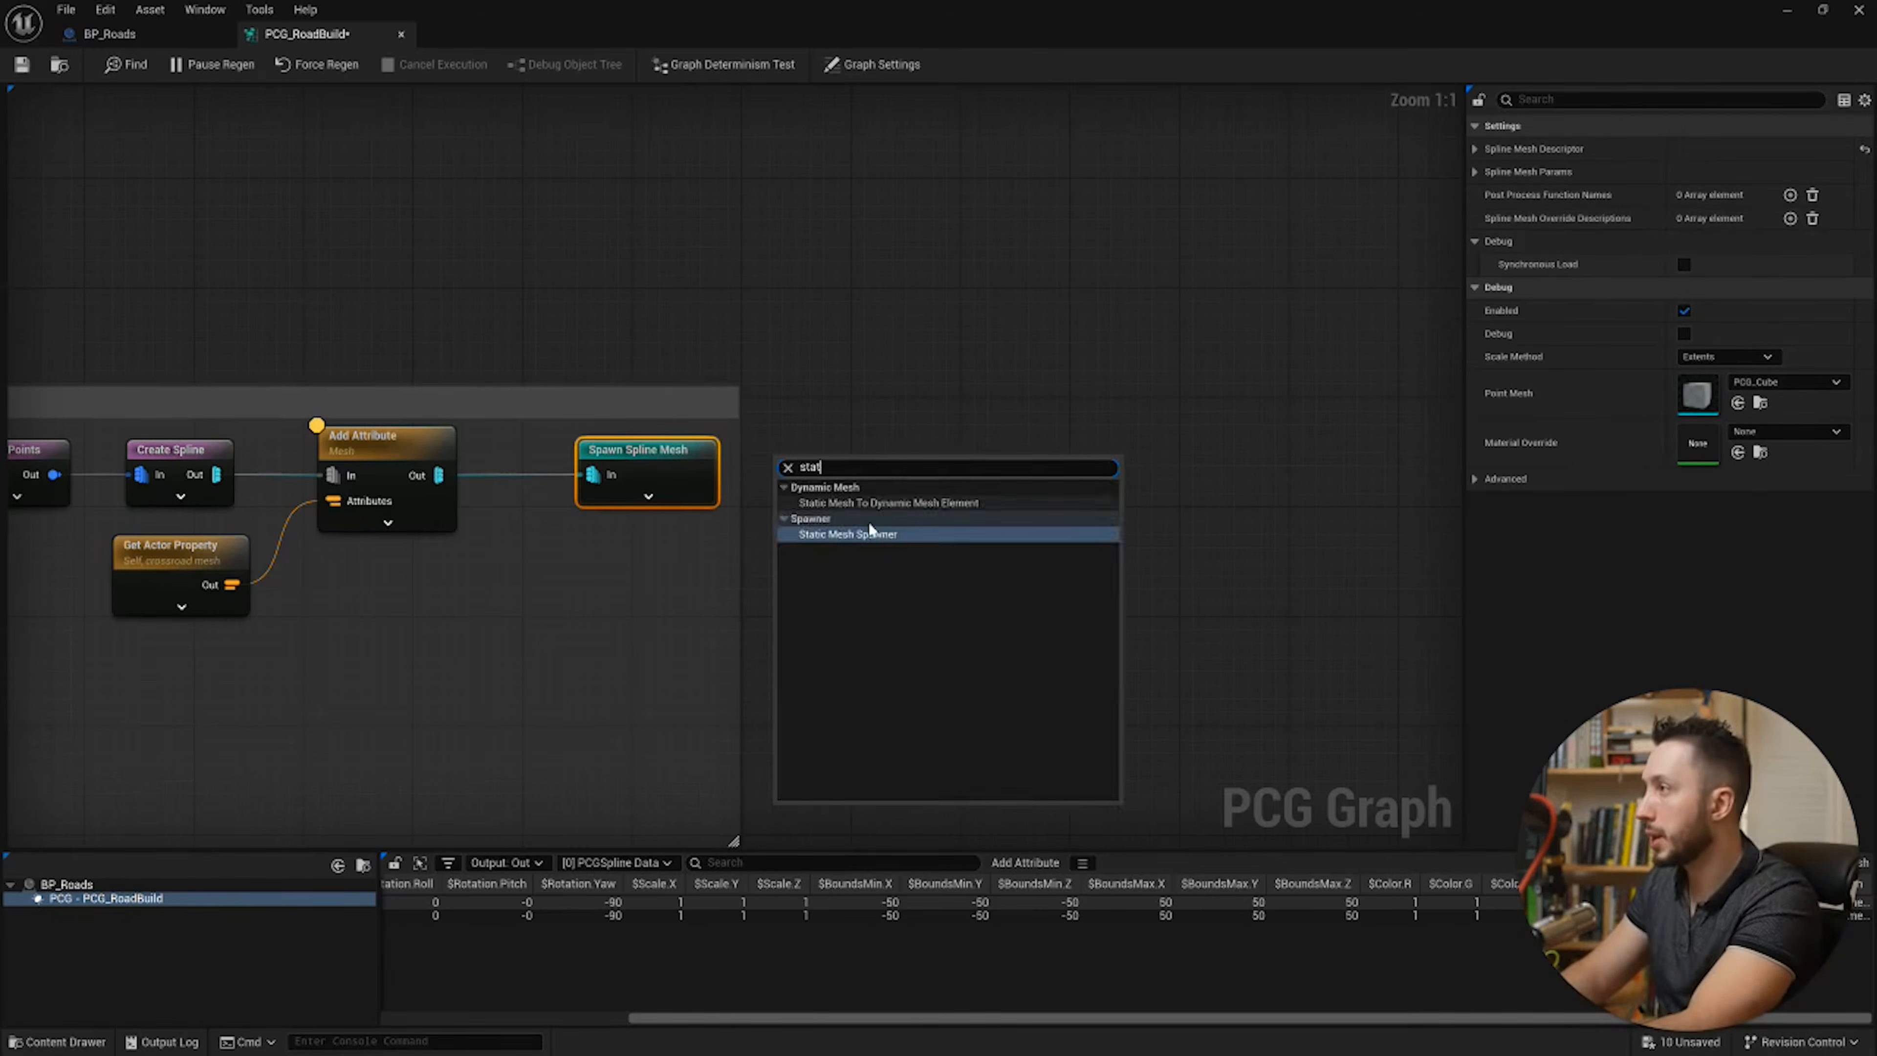
left_click(871, 535)
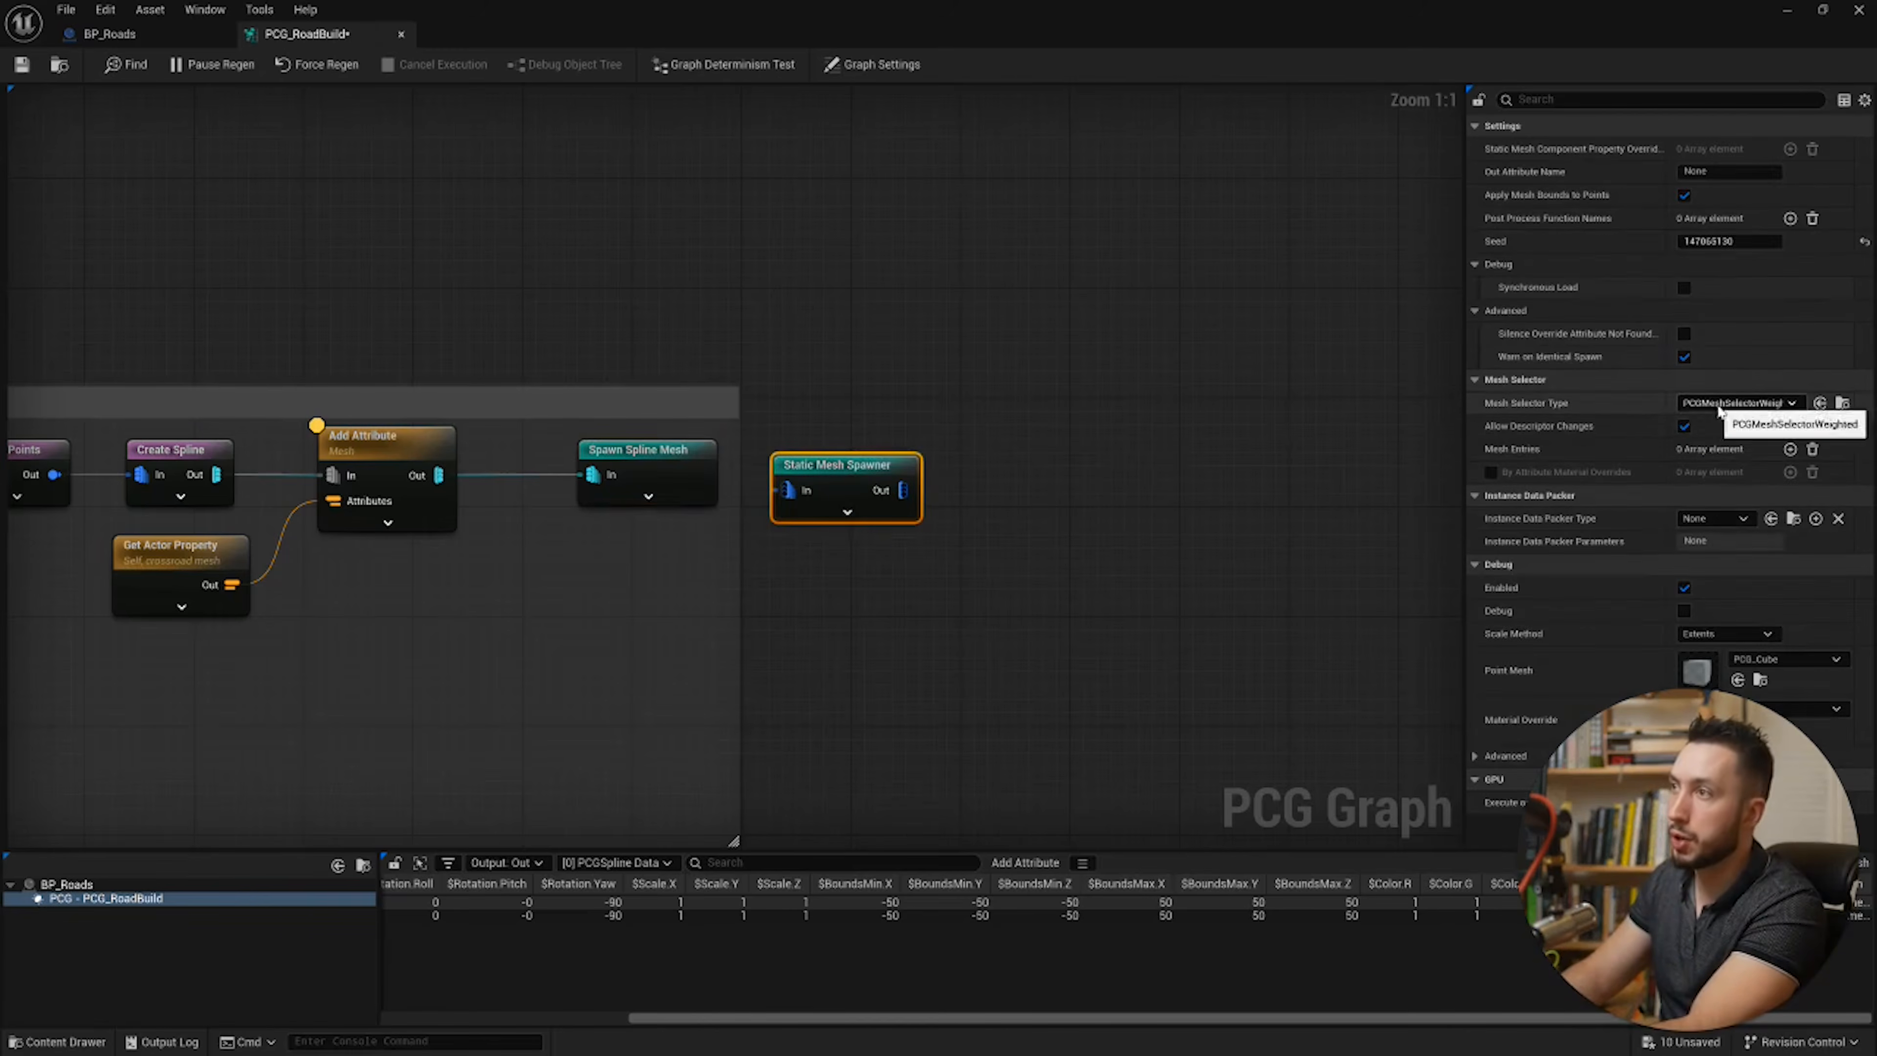
left_click(1737, 403)
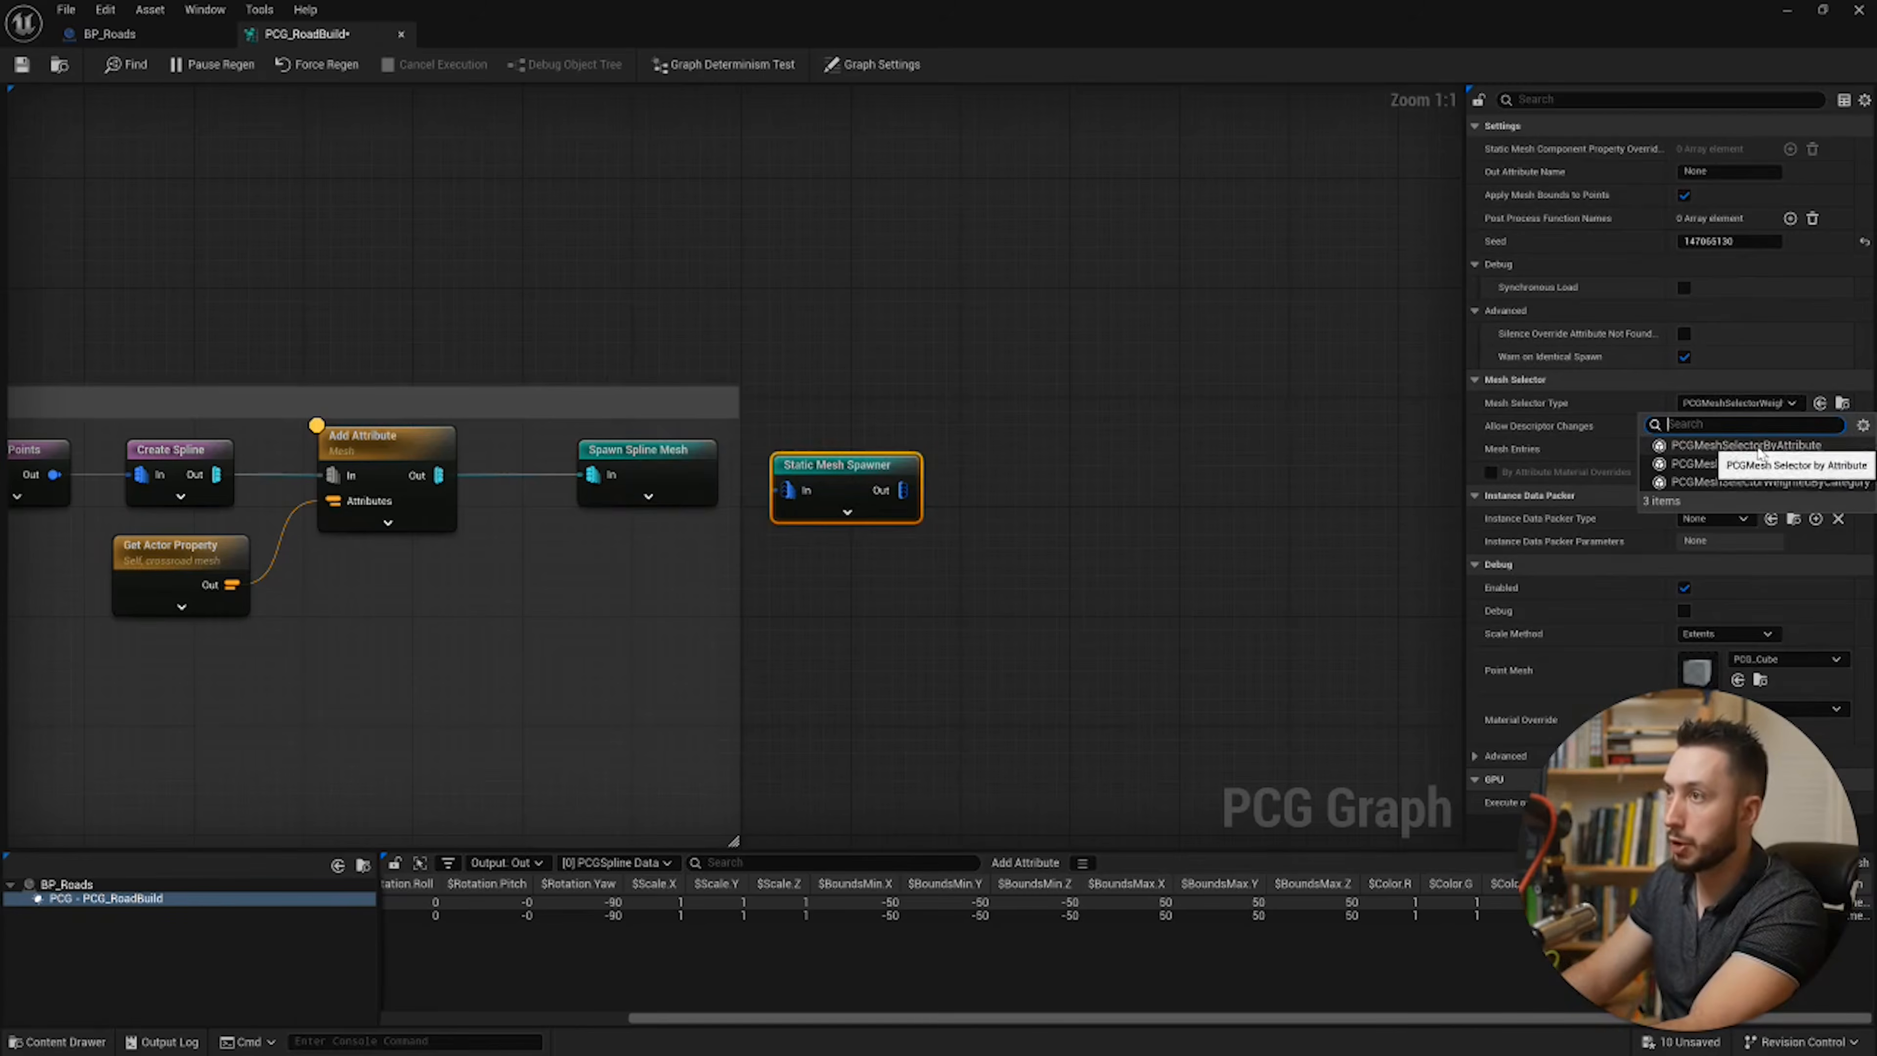
left_click(1139, 352)
key("Delete")
Step: Add one Spline Mesh Override Descriptions entry to the Spawn Spline Mesh node and review the node's input pins
left_click(645, 455)
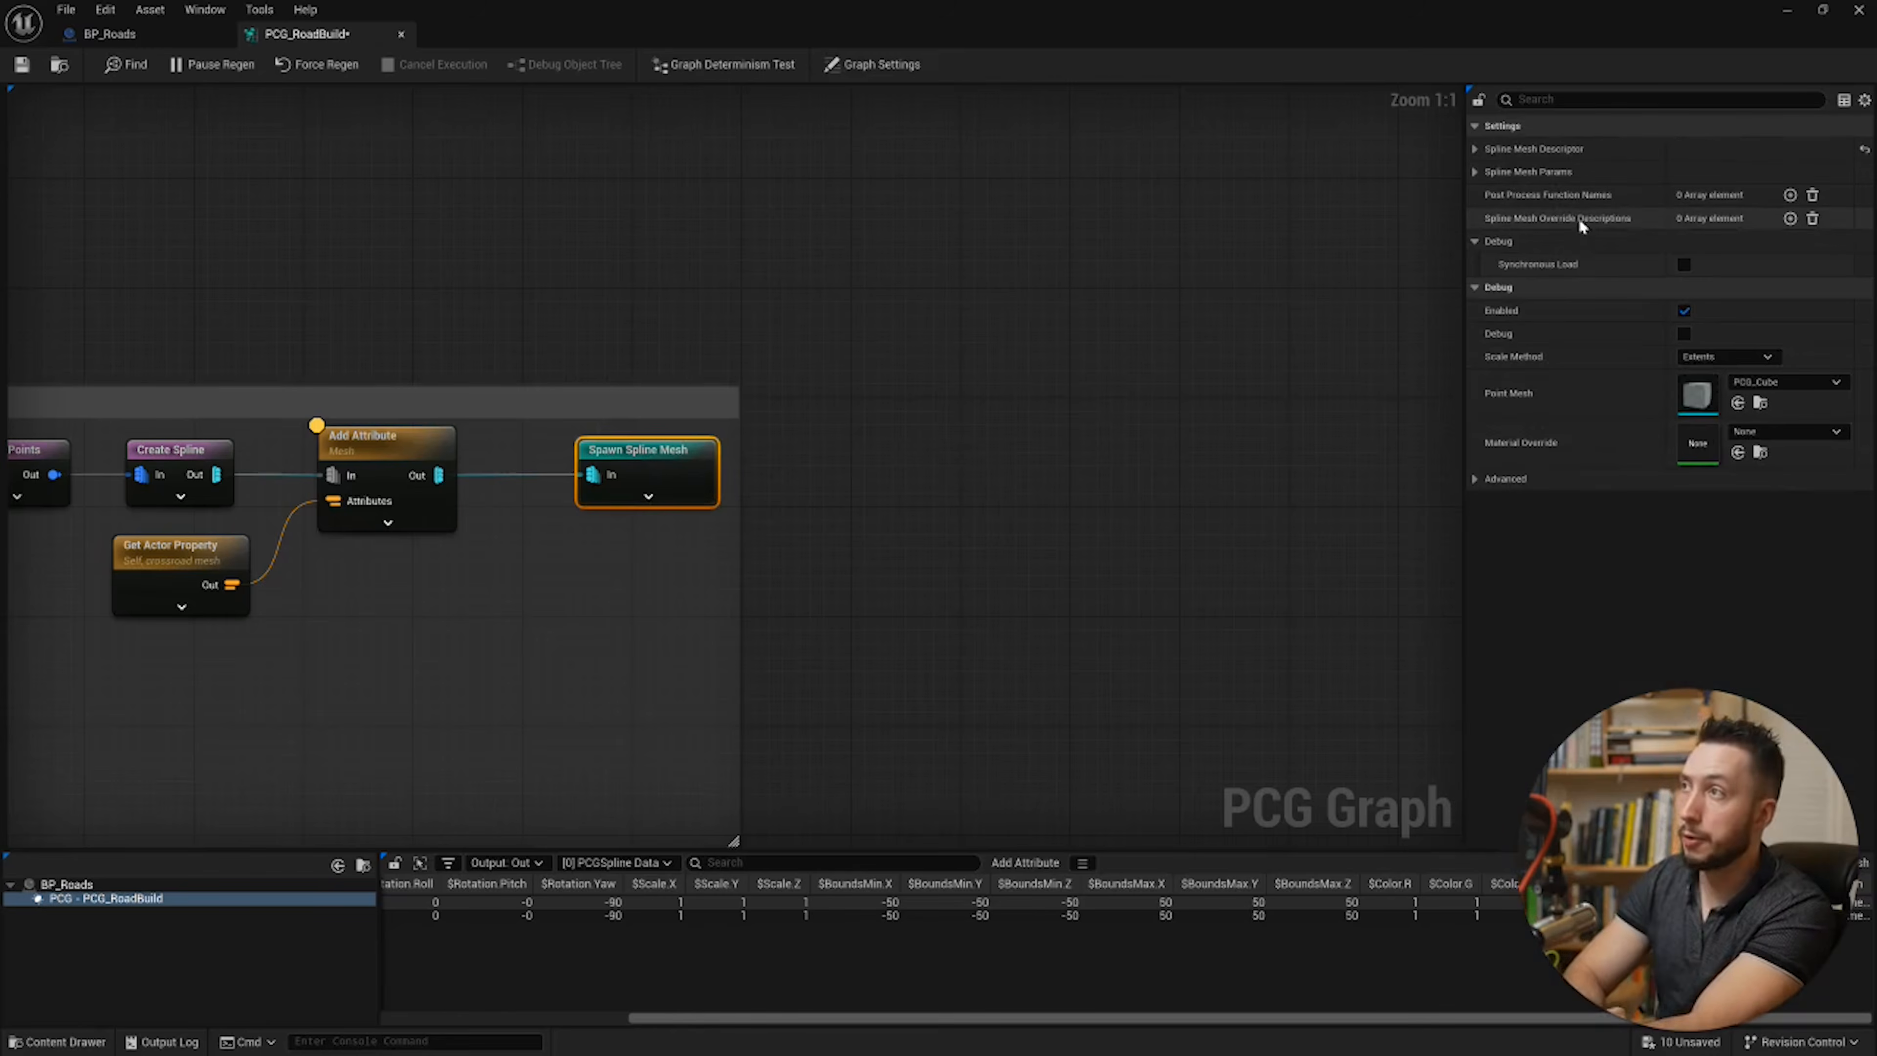
mouse_move(1564, 223)
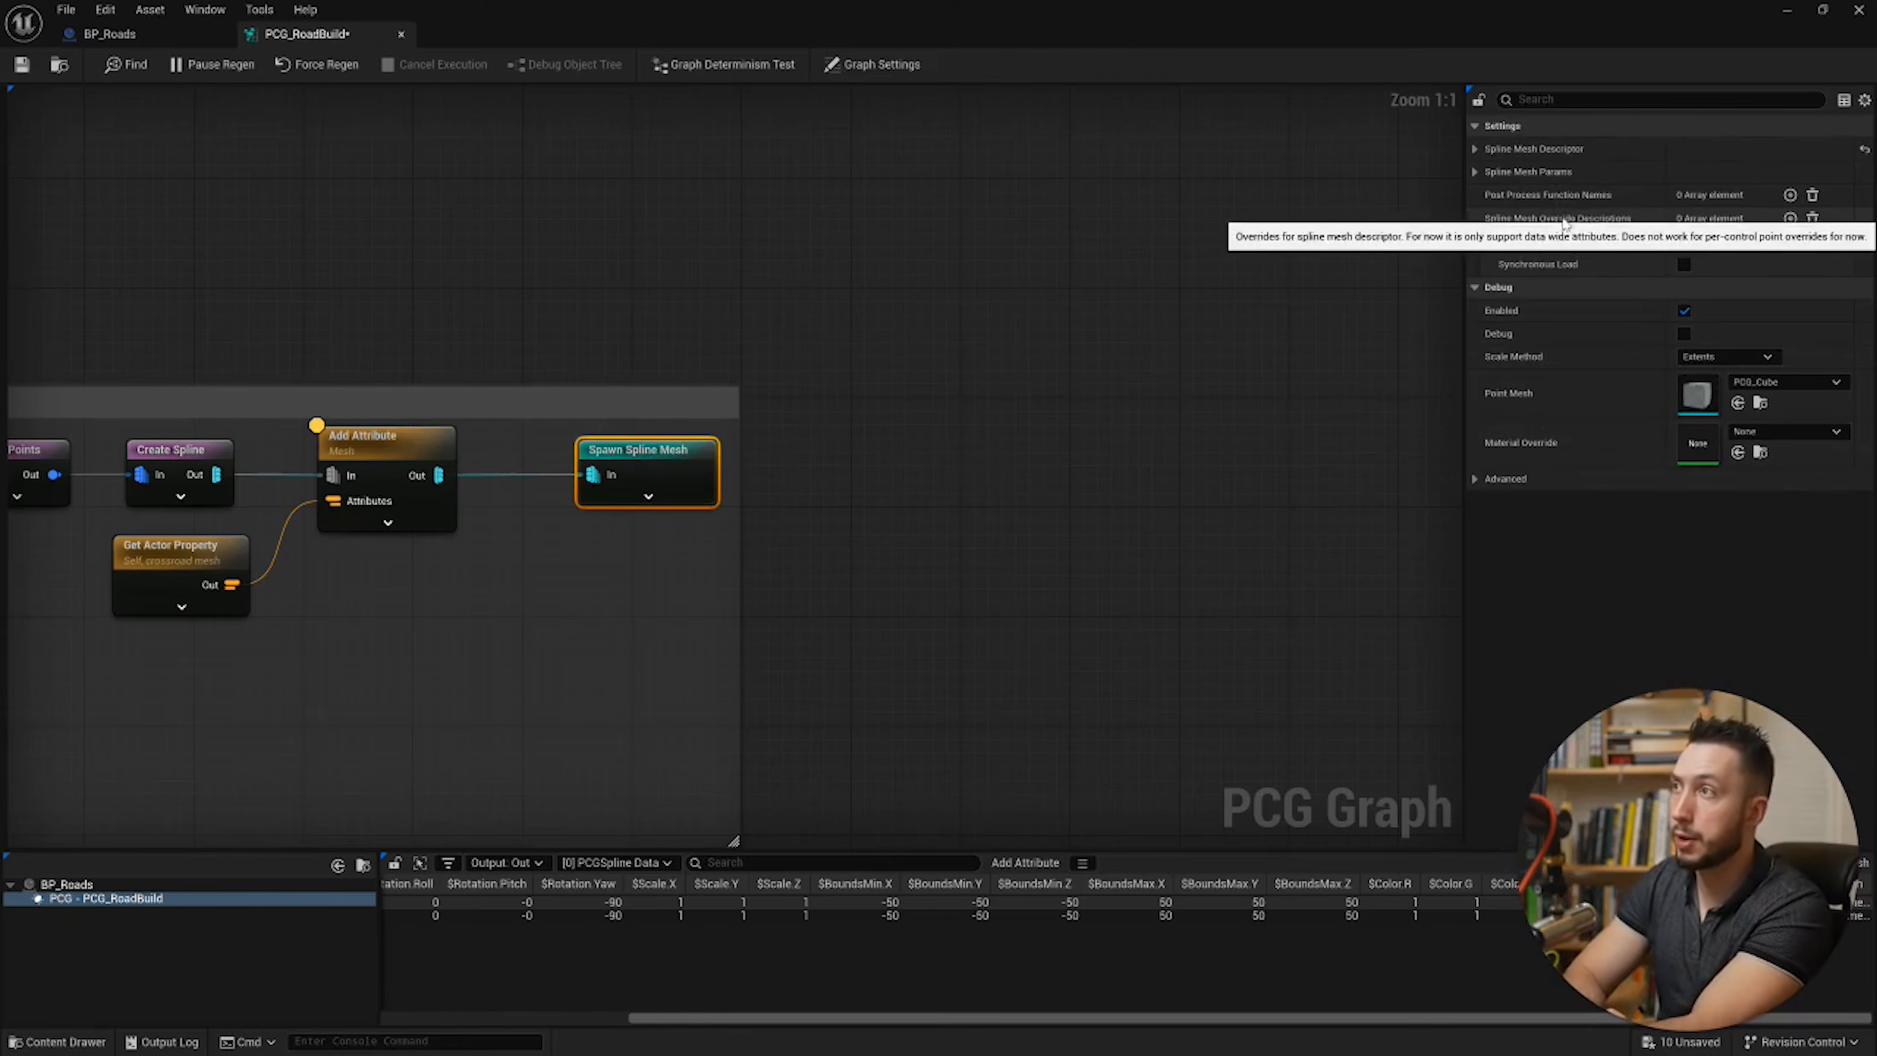
left_click(1789, 219)
left_click(1490, 242)
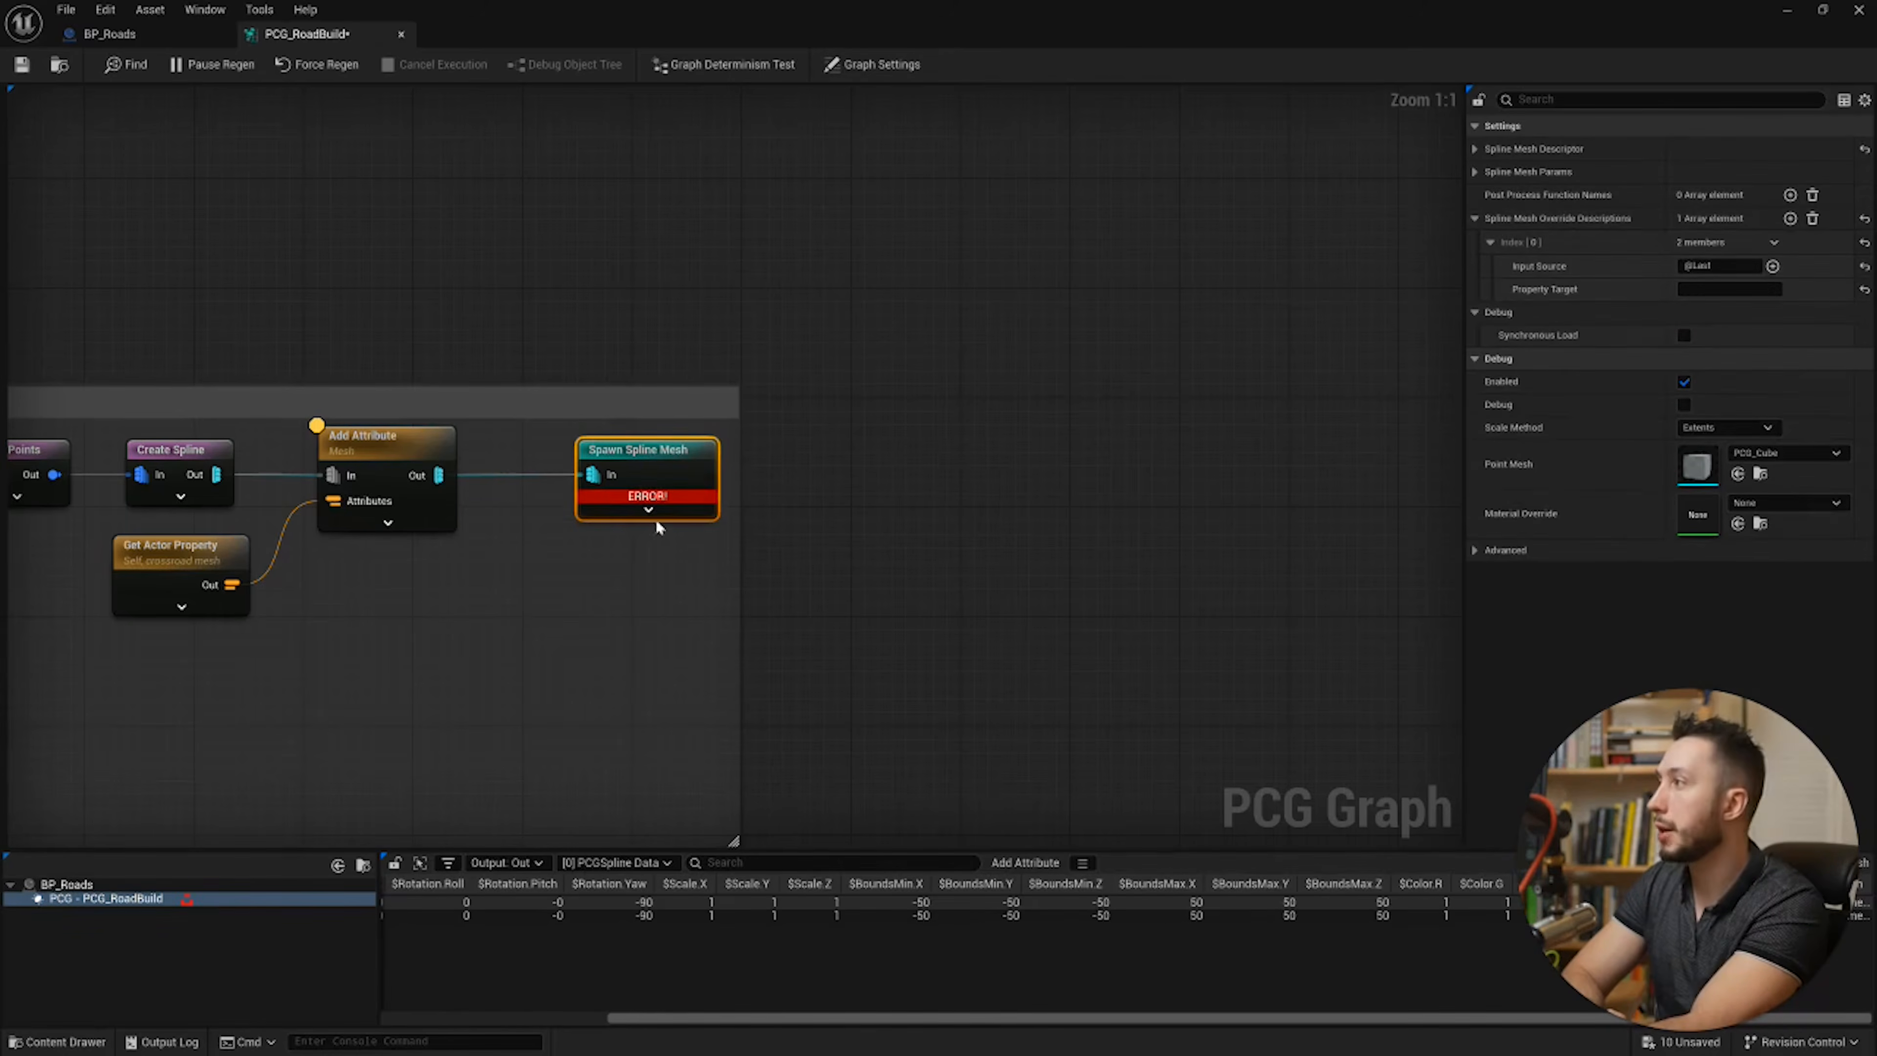
left_click(648, 510)
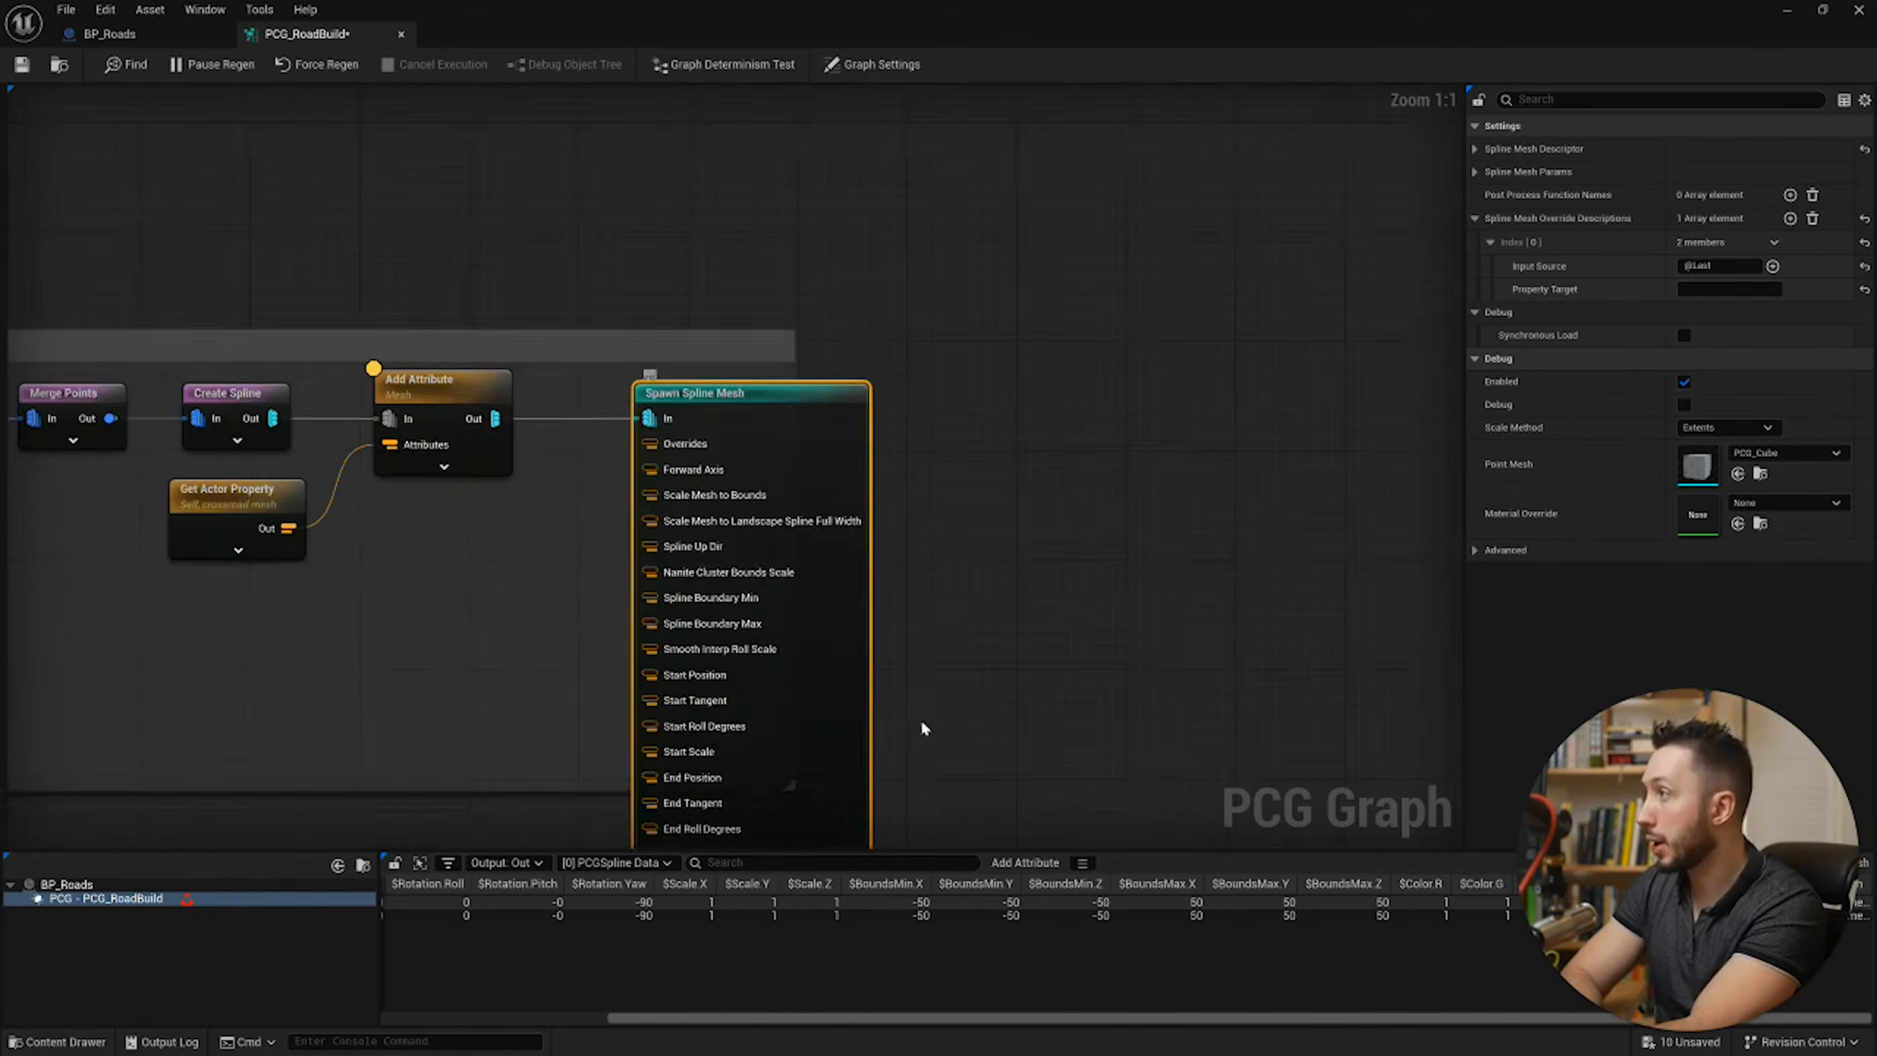
left_click(744, 816)
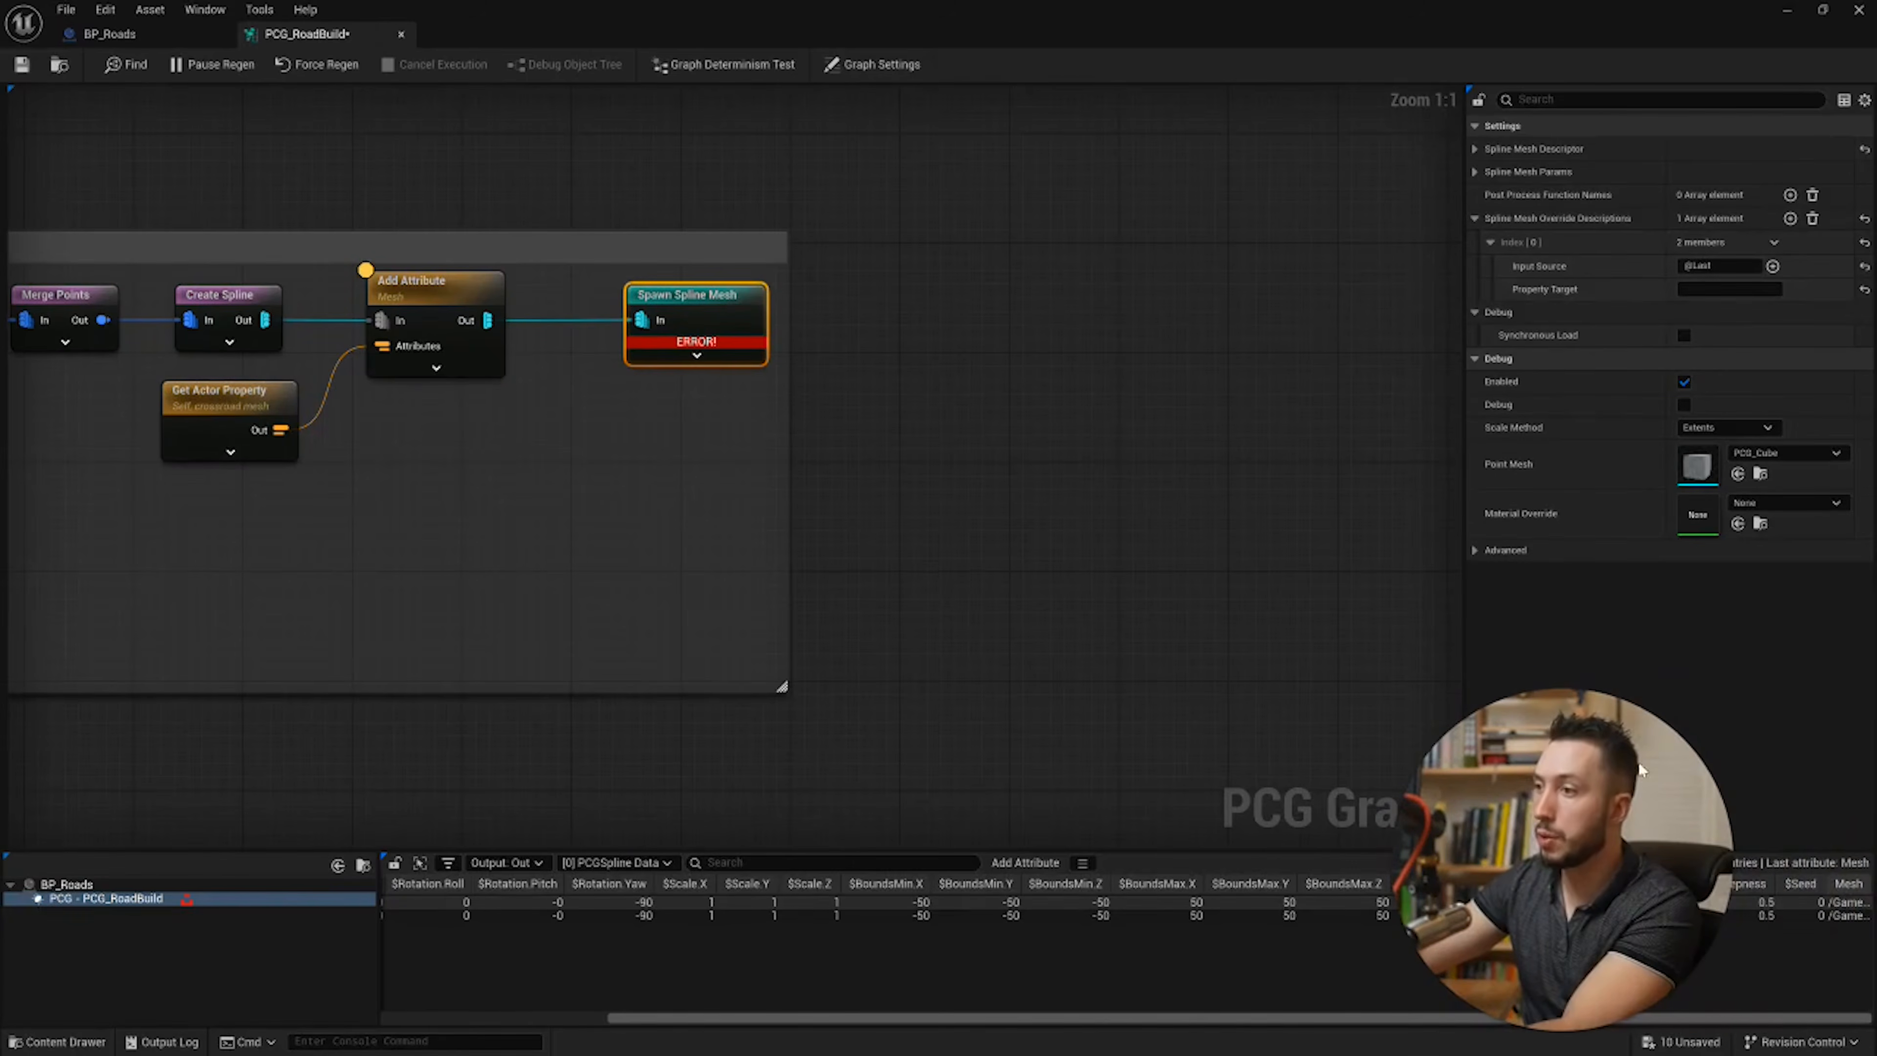
Step: Set the Input Source of Spawn Spline Mesh's override entry to Mesh, matching the Add Attribute output target
left_click(447, 318)
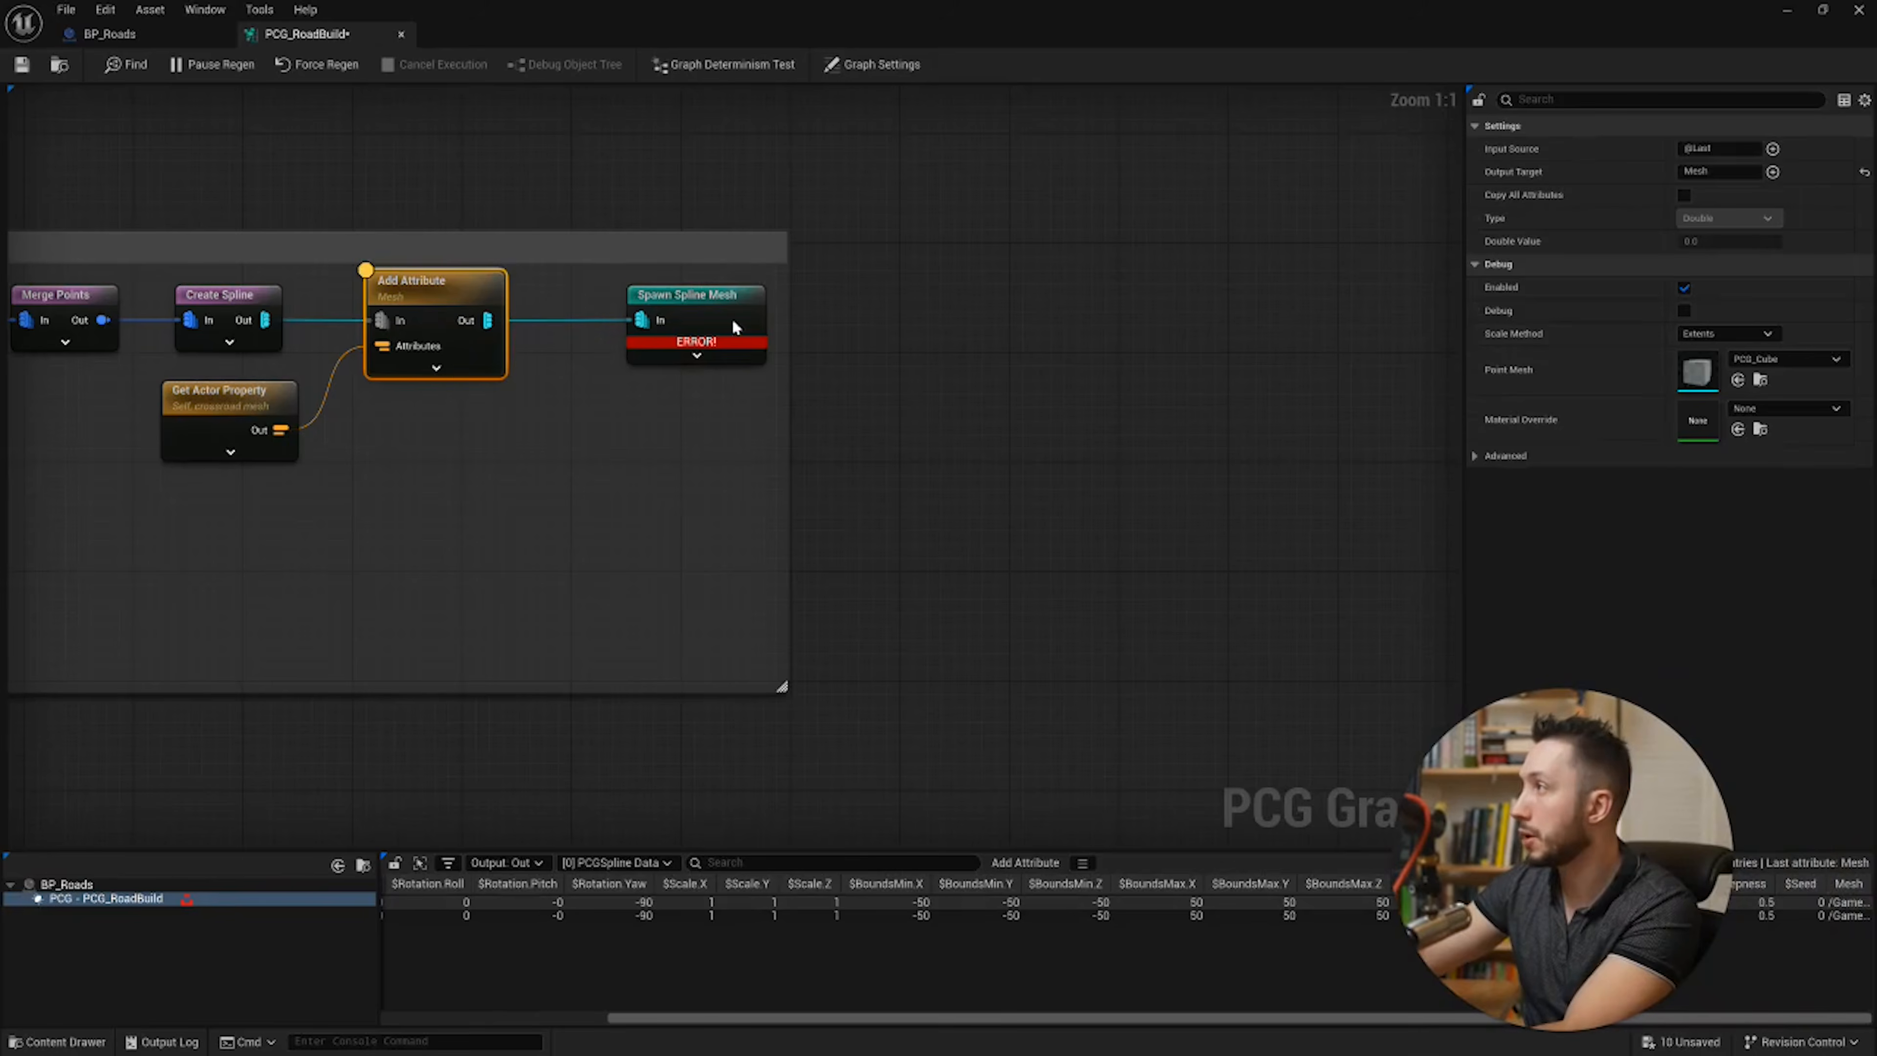
left_click(691, 303)
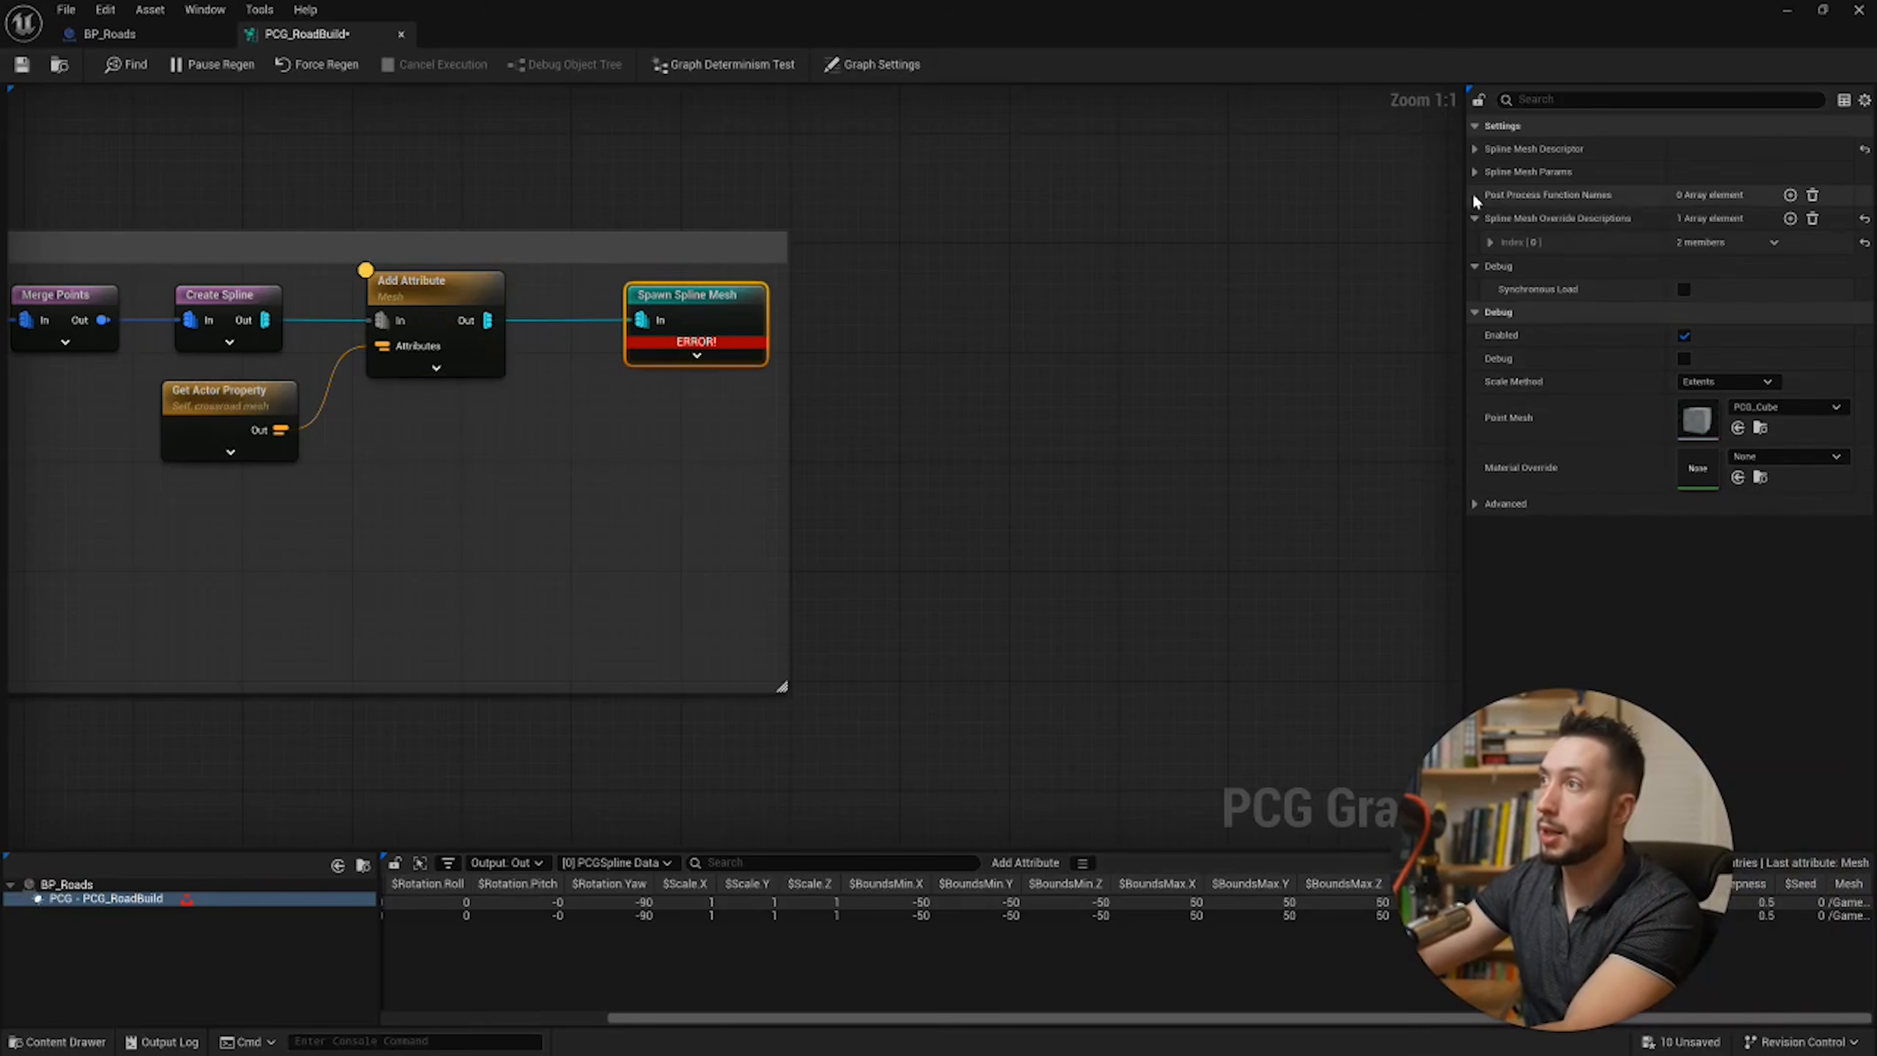
left_click(1474, 218)
left_click(1746, 267)
type("Mesh")
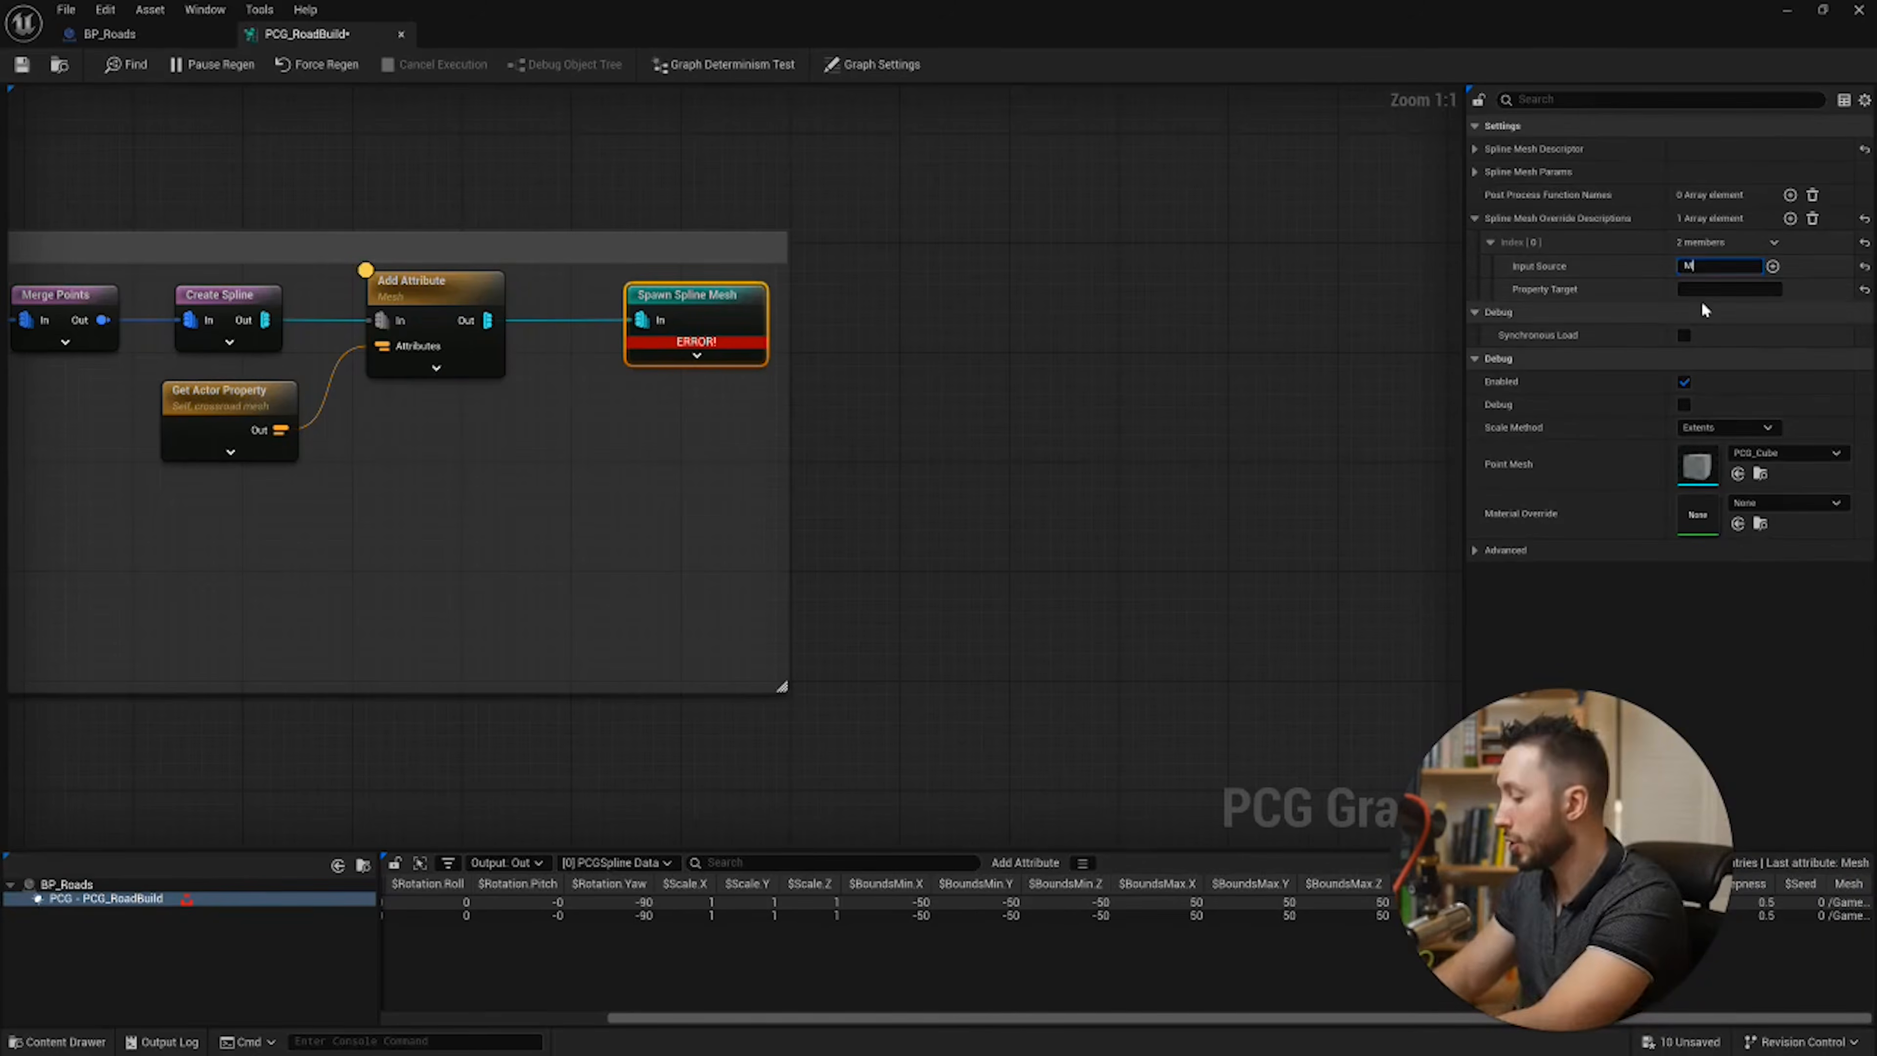
key("Return")
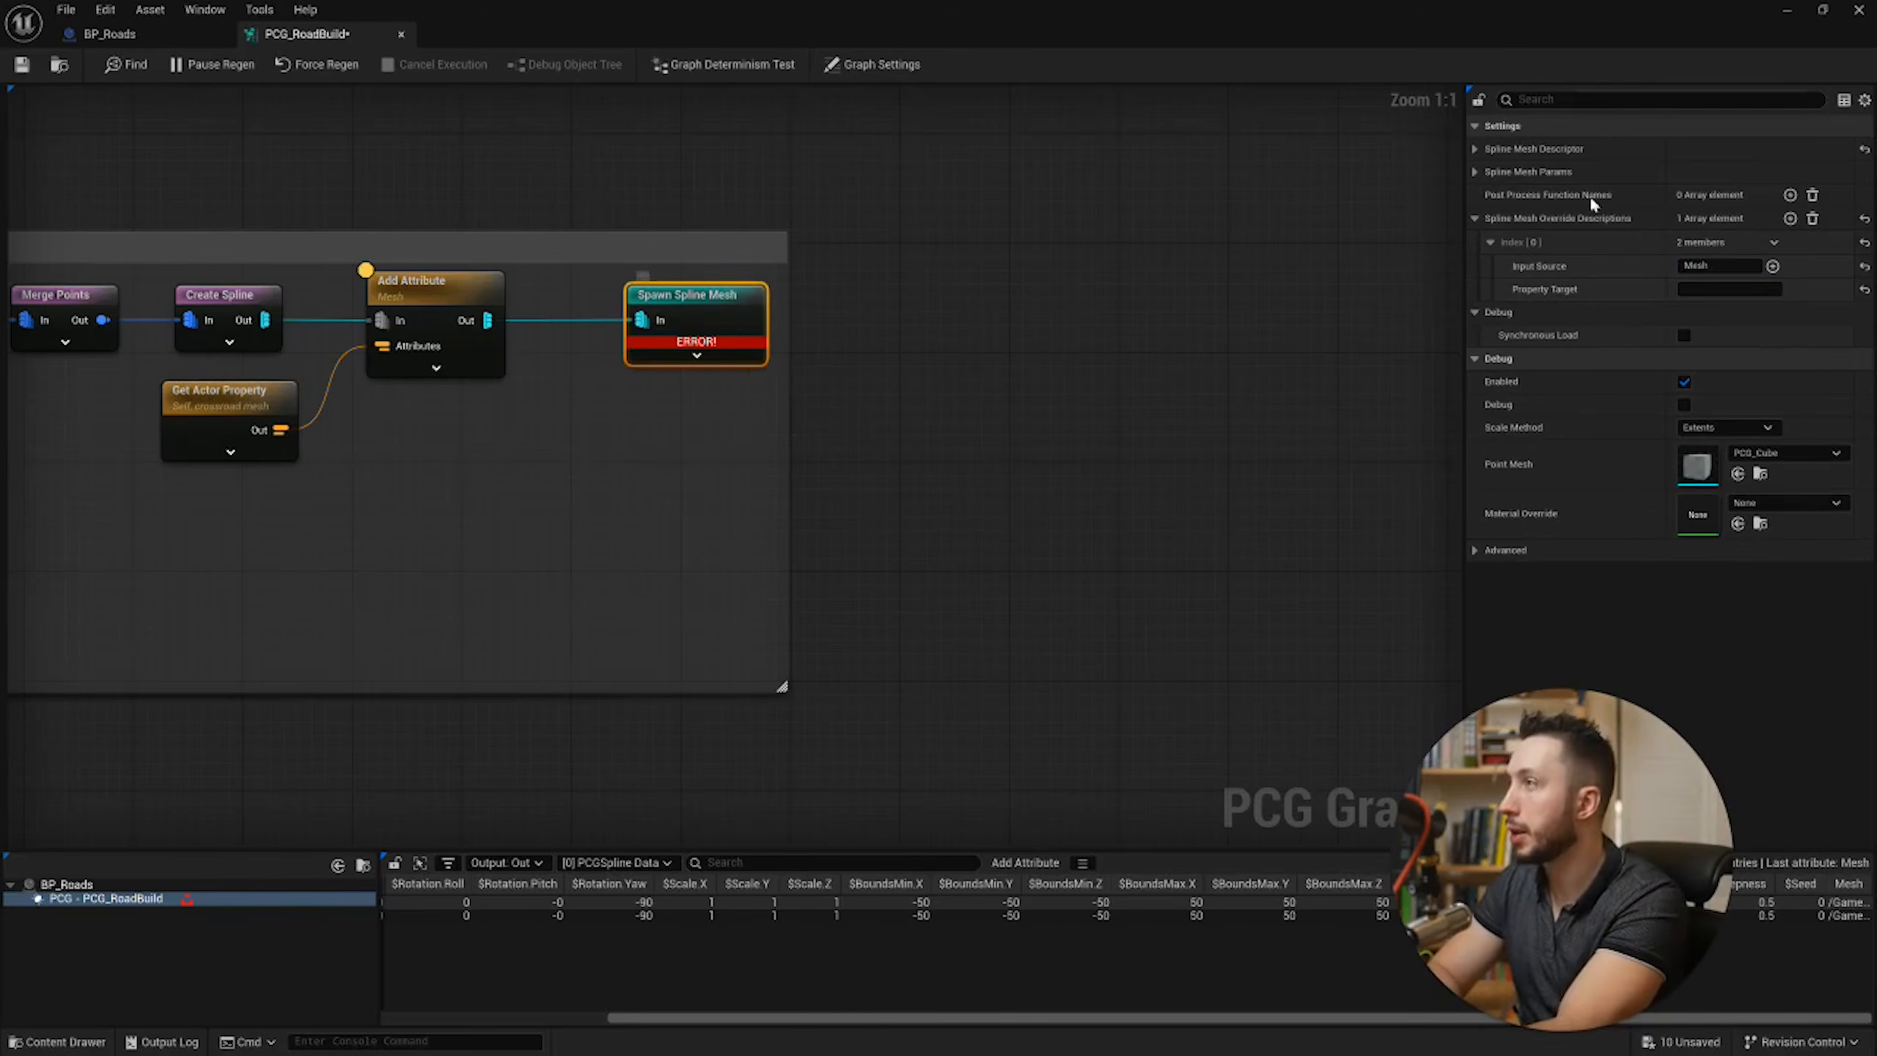
Step: Copy the internal name of the Static Mesh property from the Spline Mesh Descriptor
left_click(1474, 147)
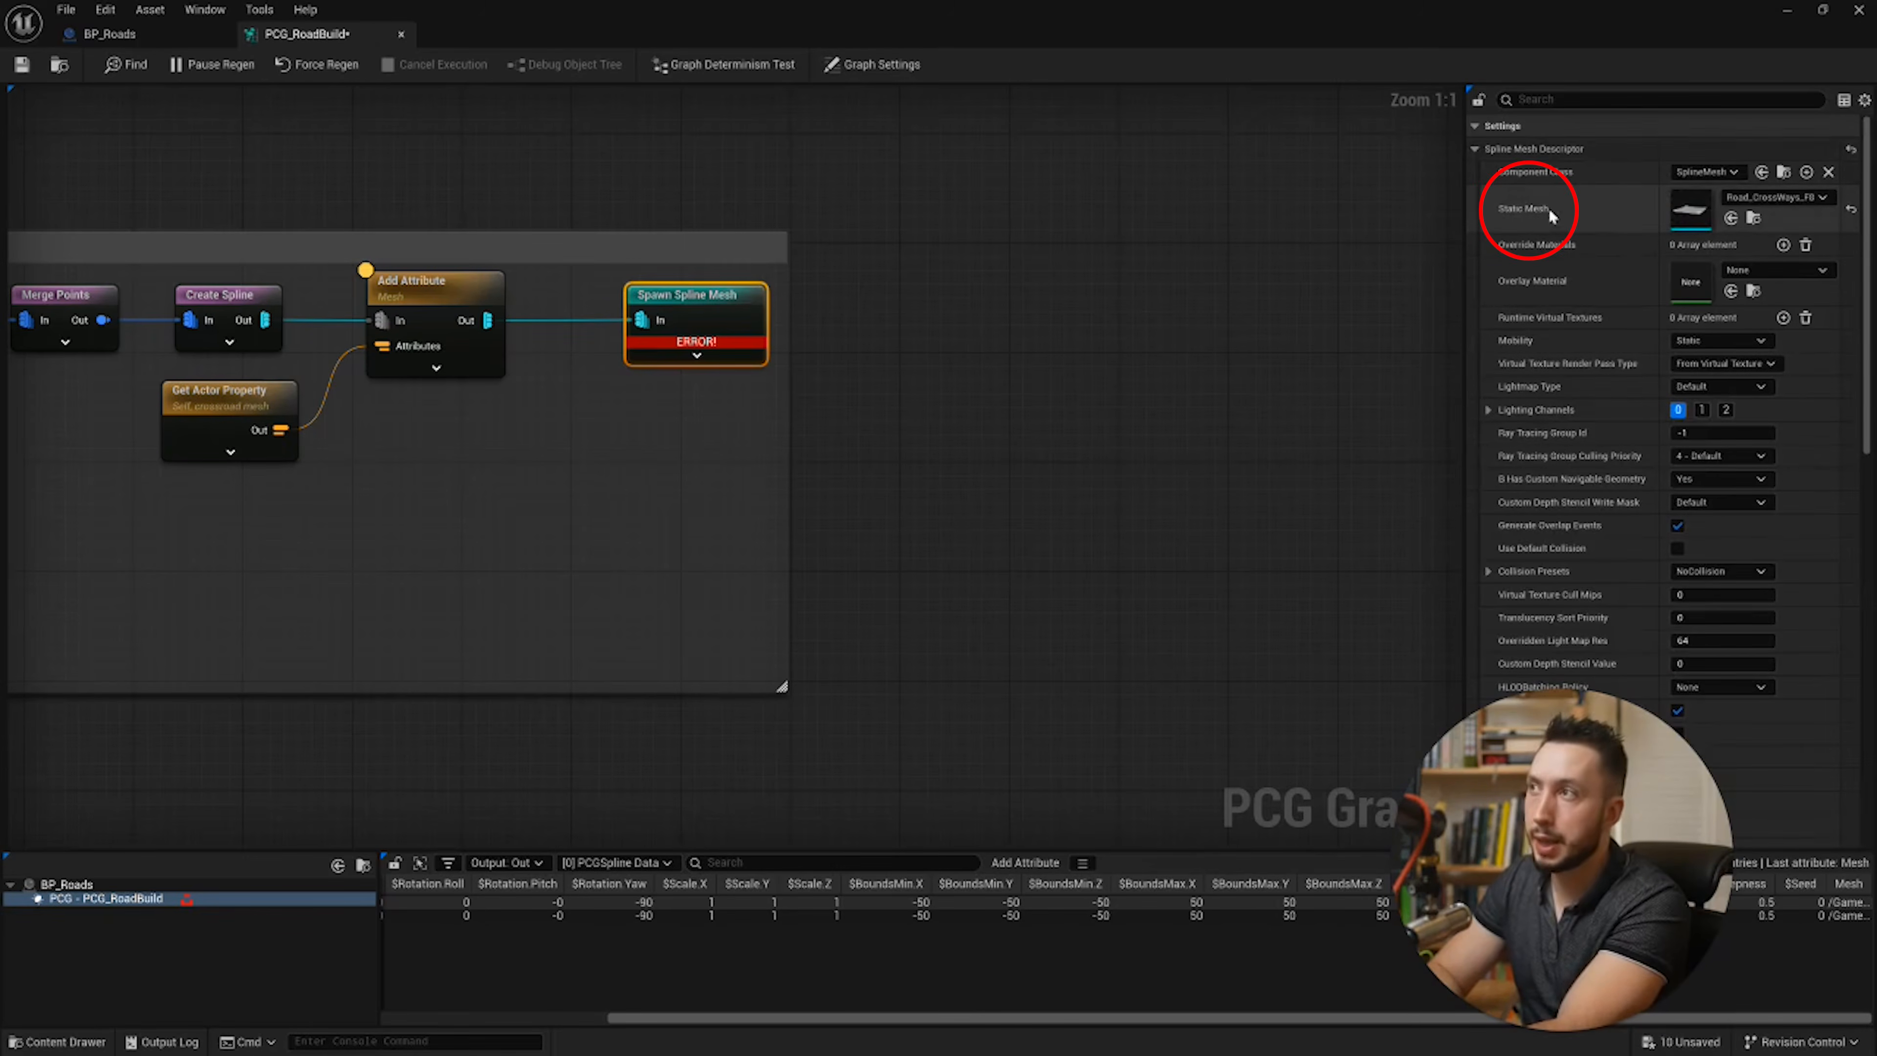
right_click(1559, 215)
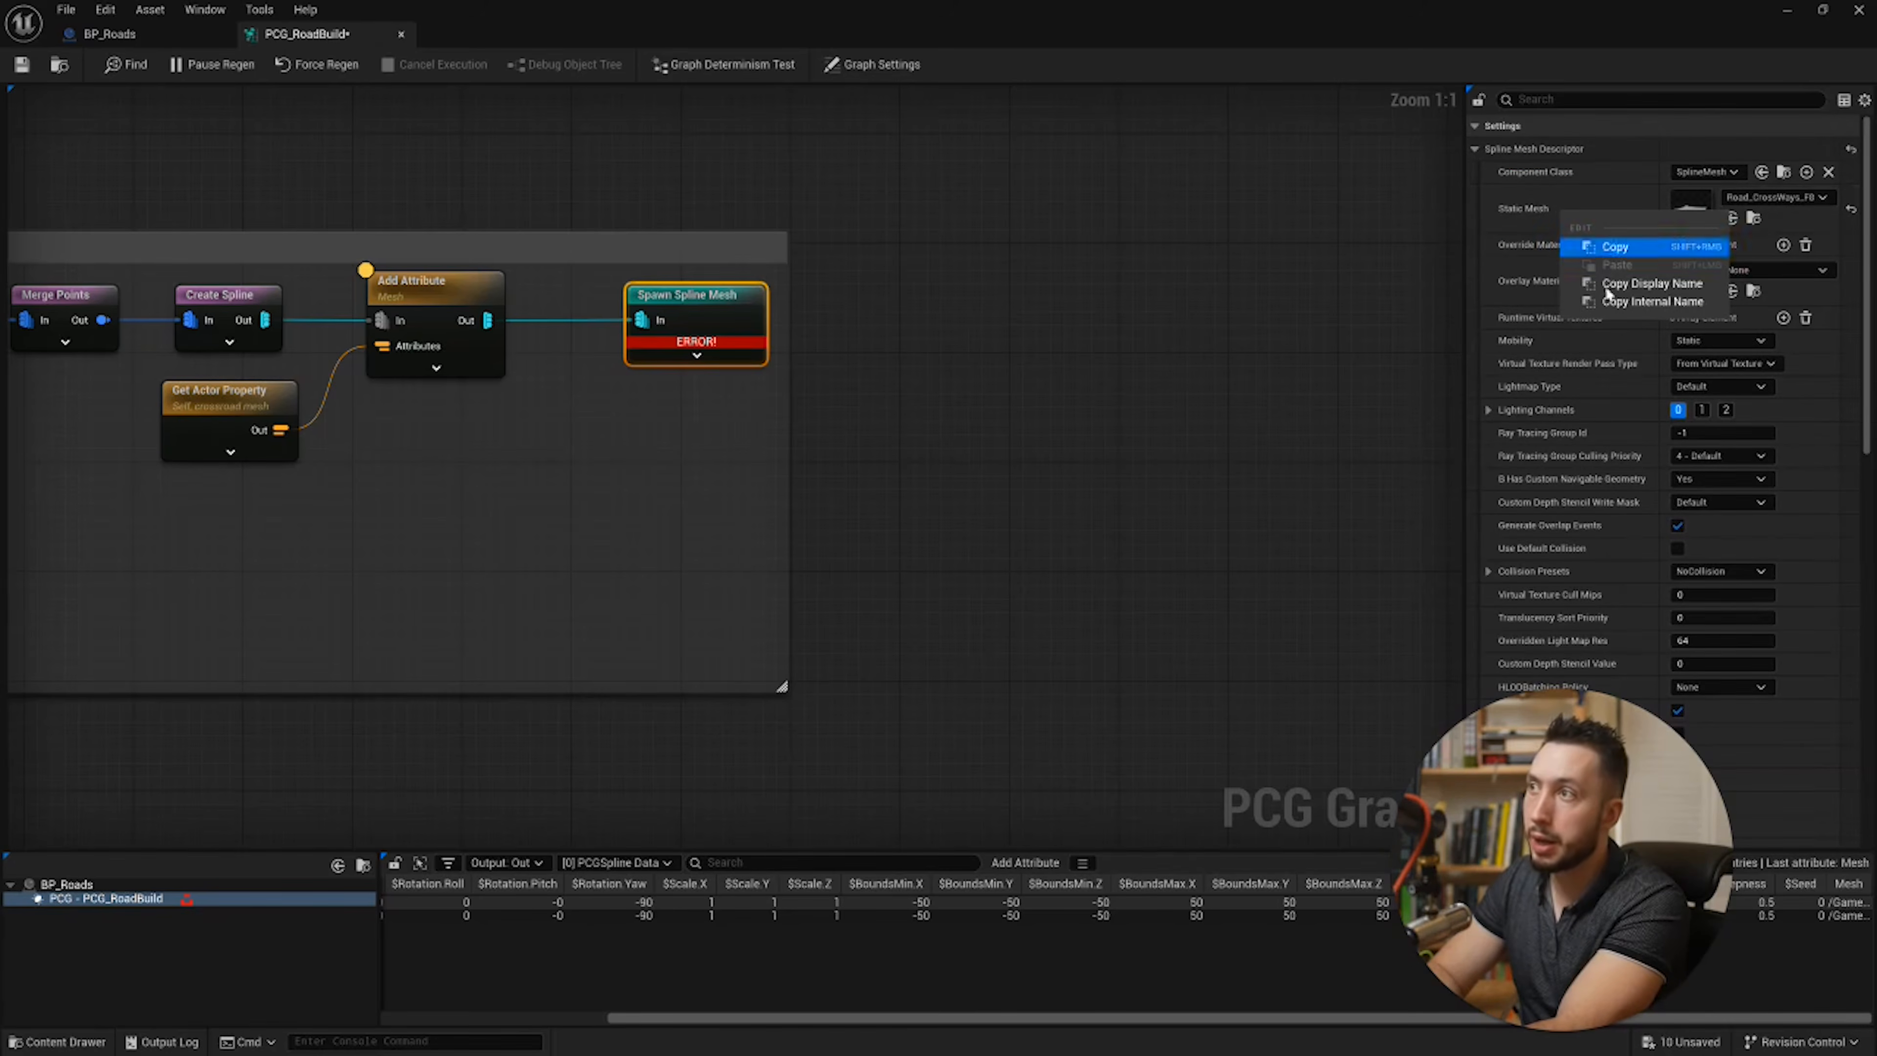
left_click(1629, 301)
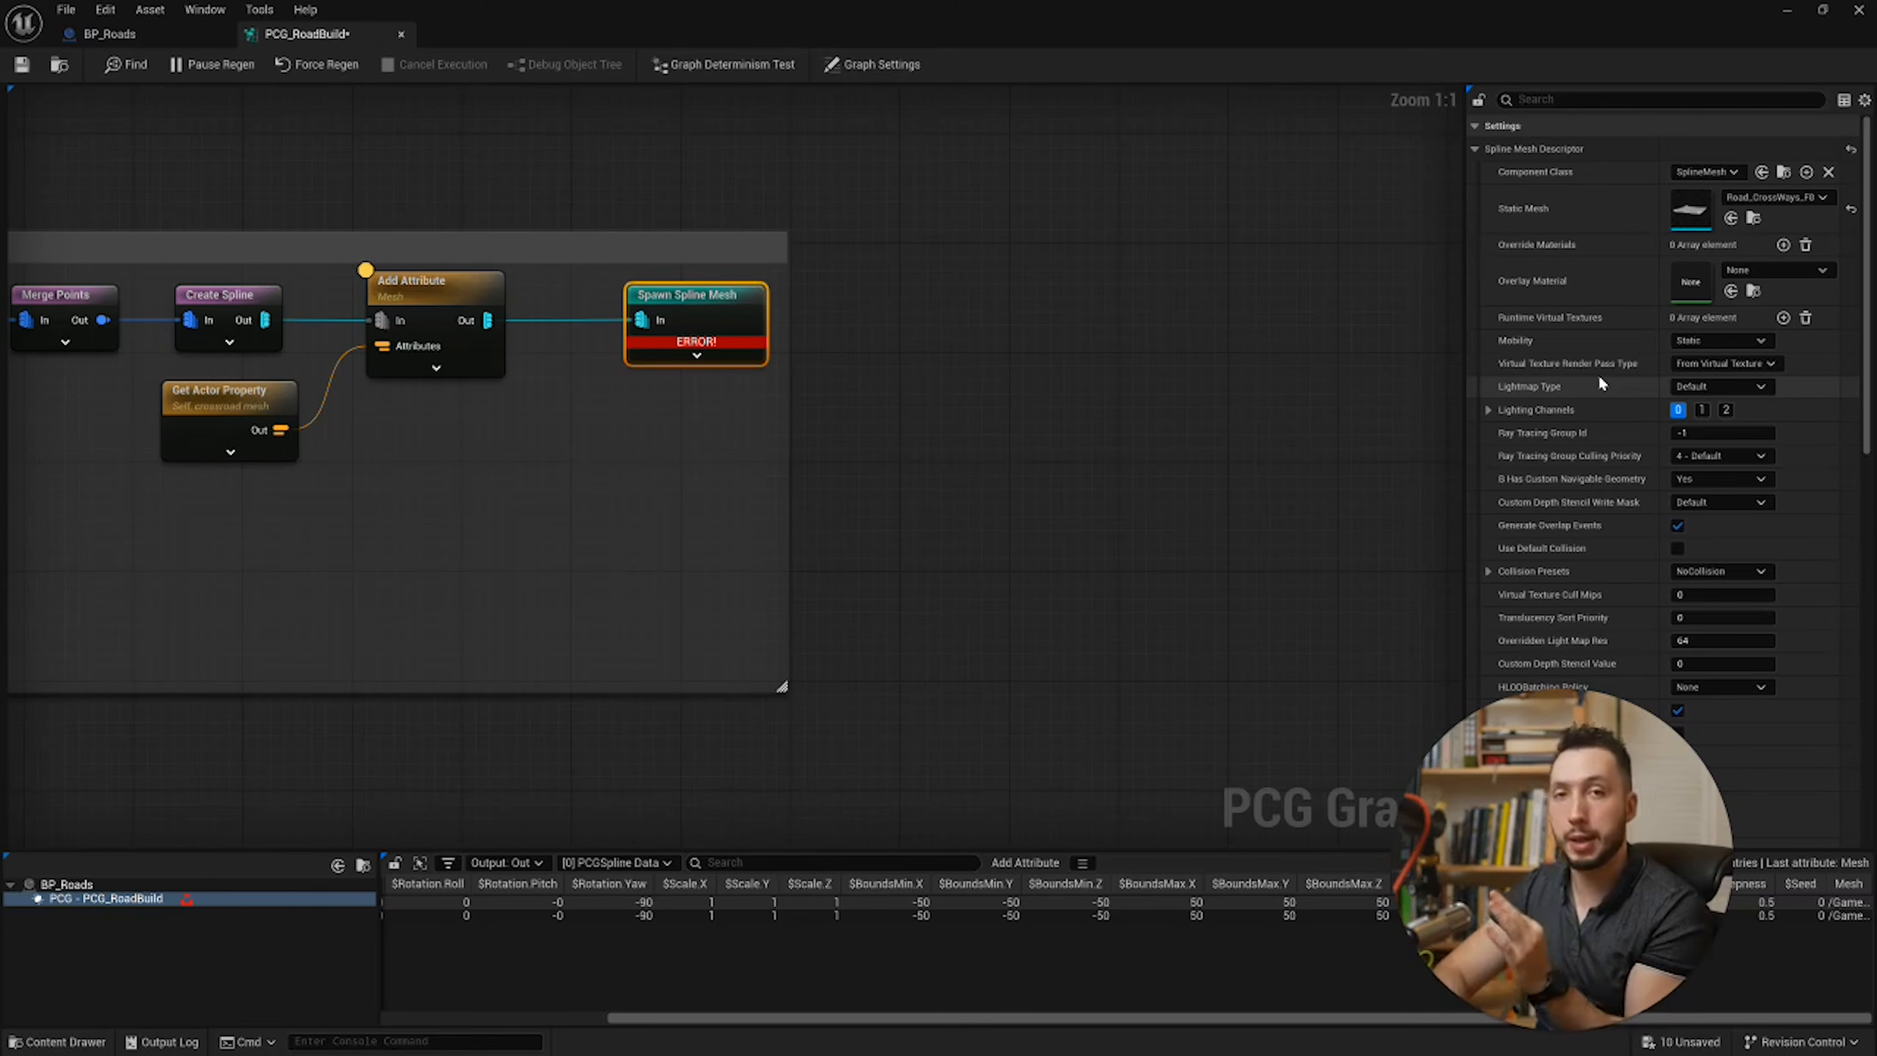
scroll(1620, 386, "down", 2)
scroll(1620, 386, "up", 2)
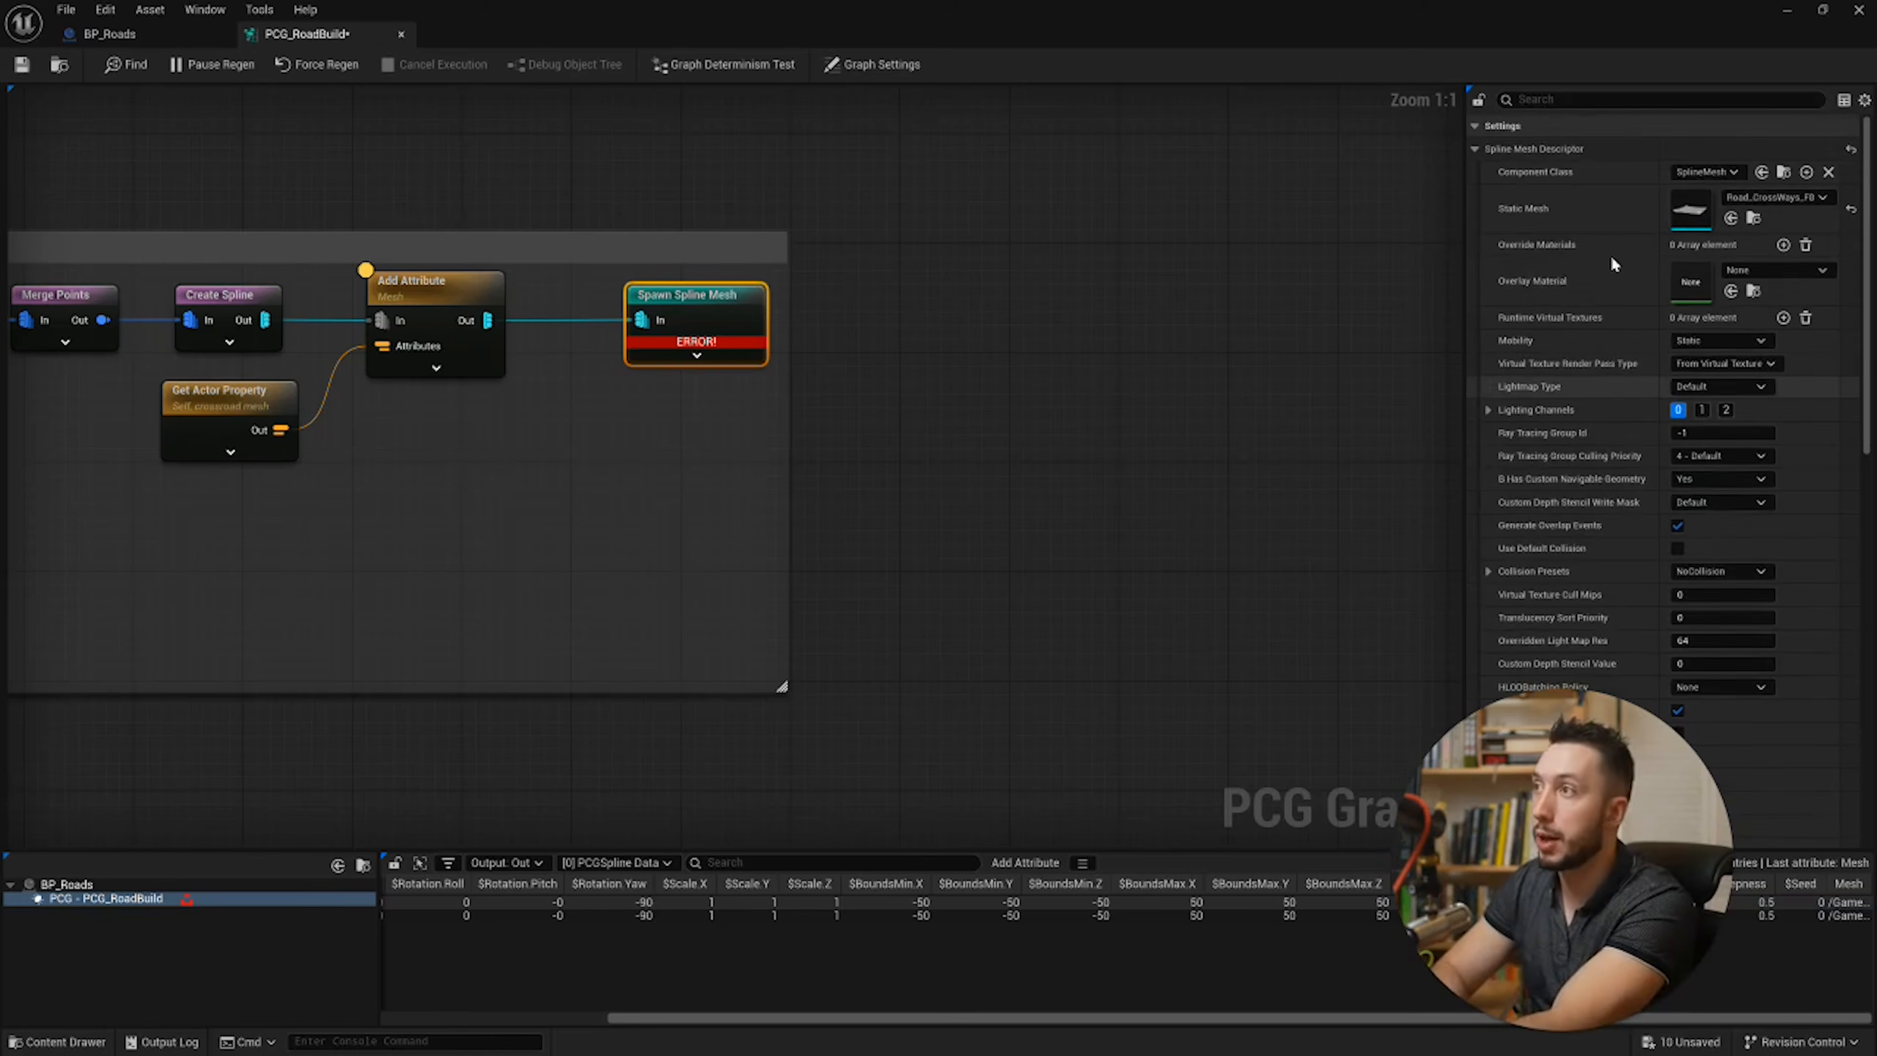
left_click(1488, 143)
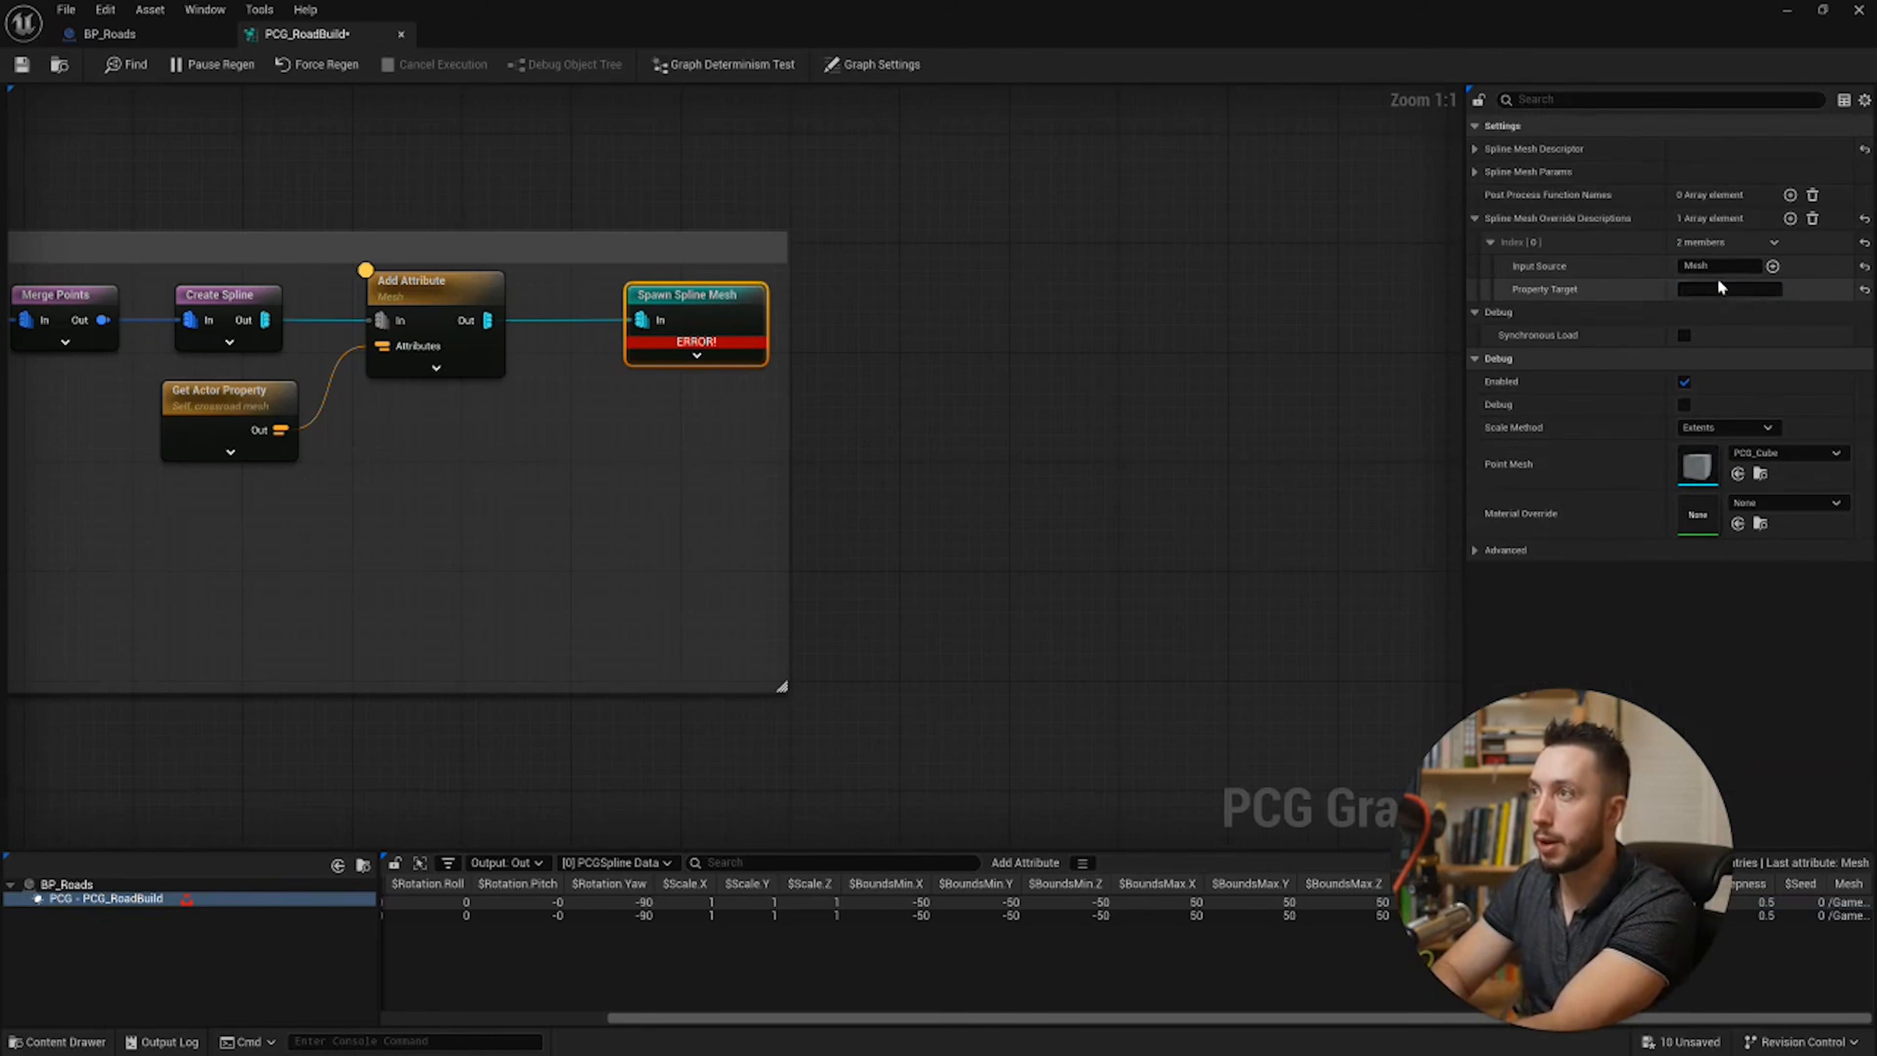
Step: Set the override entry's Property Target to StaticMesh and save the PCG_RoadBuild graph
left_click(1706, 289)
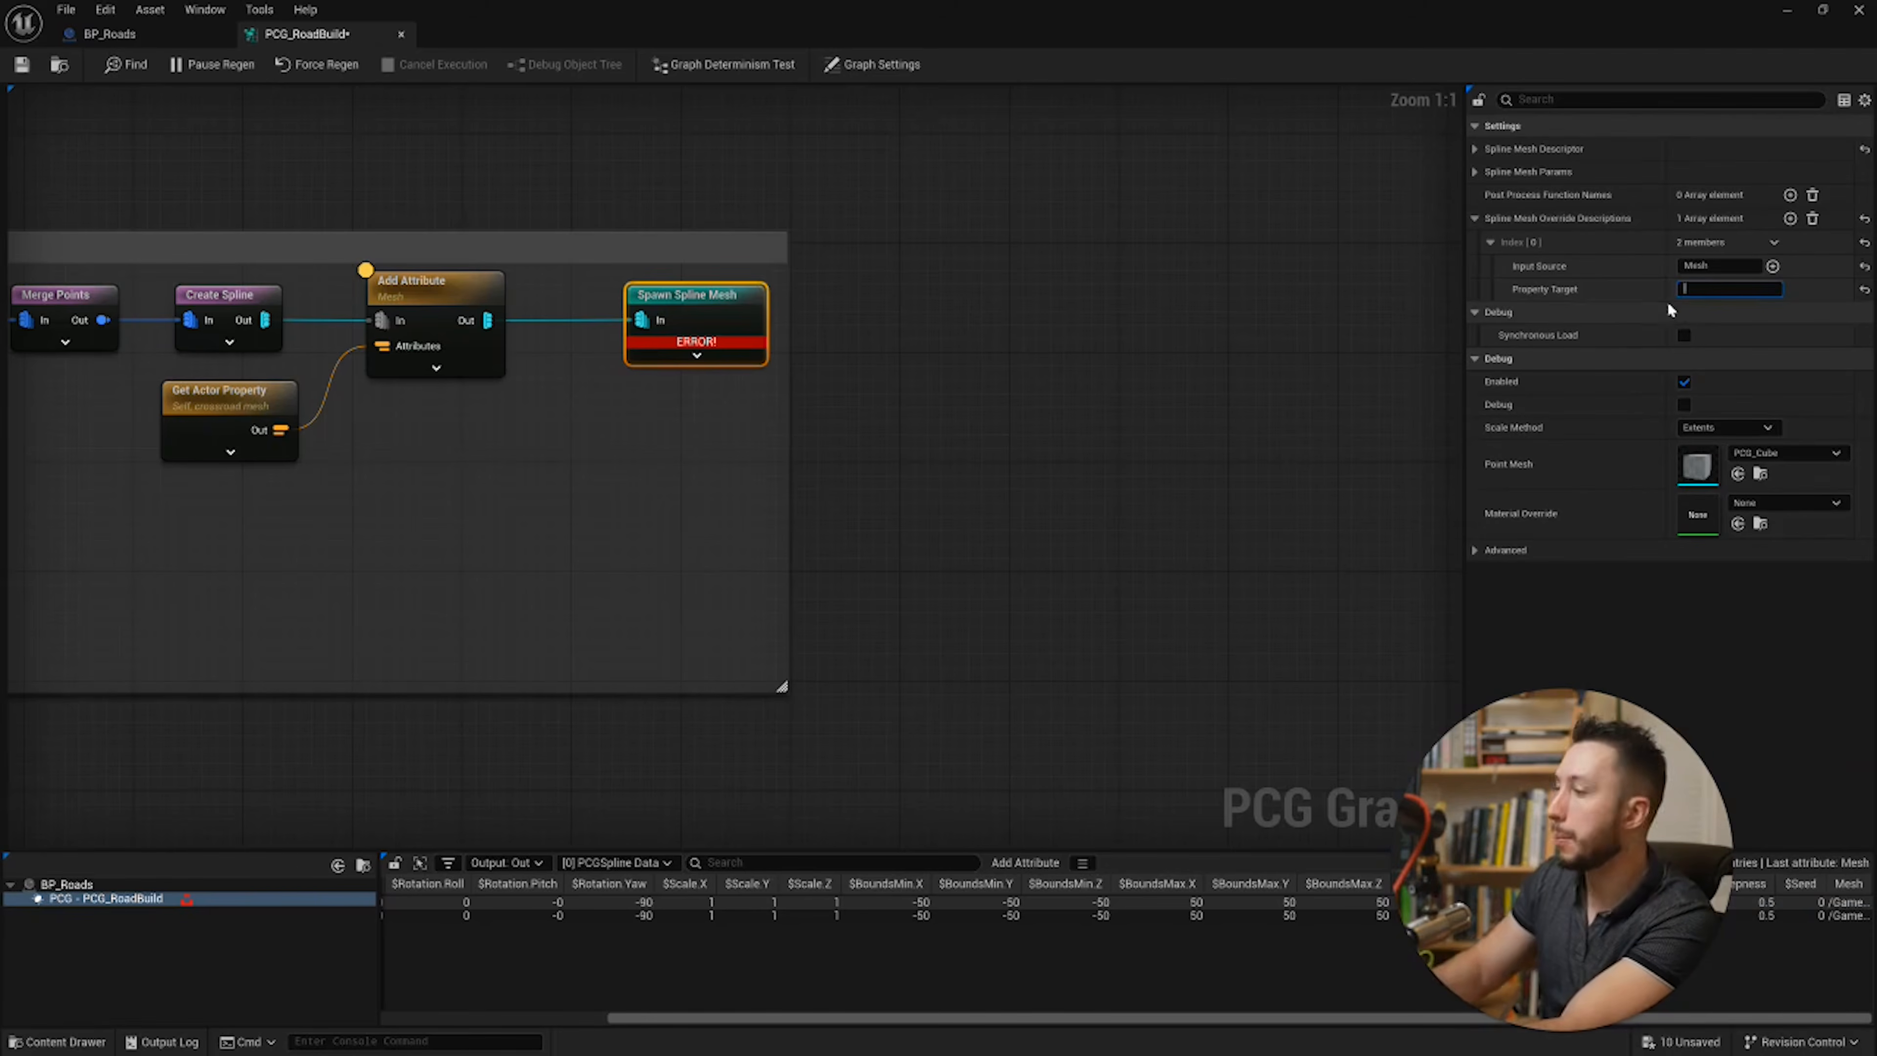
type("StaticMesh")
key("Return")
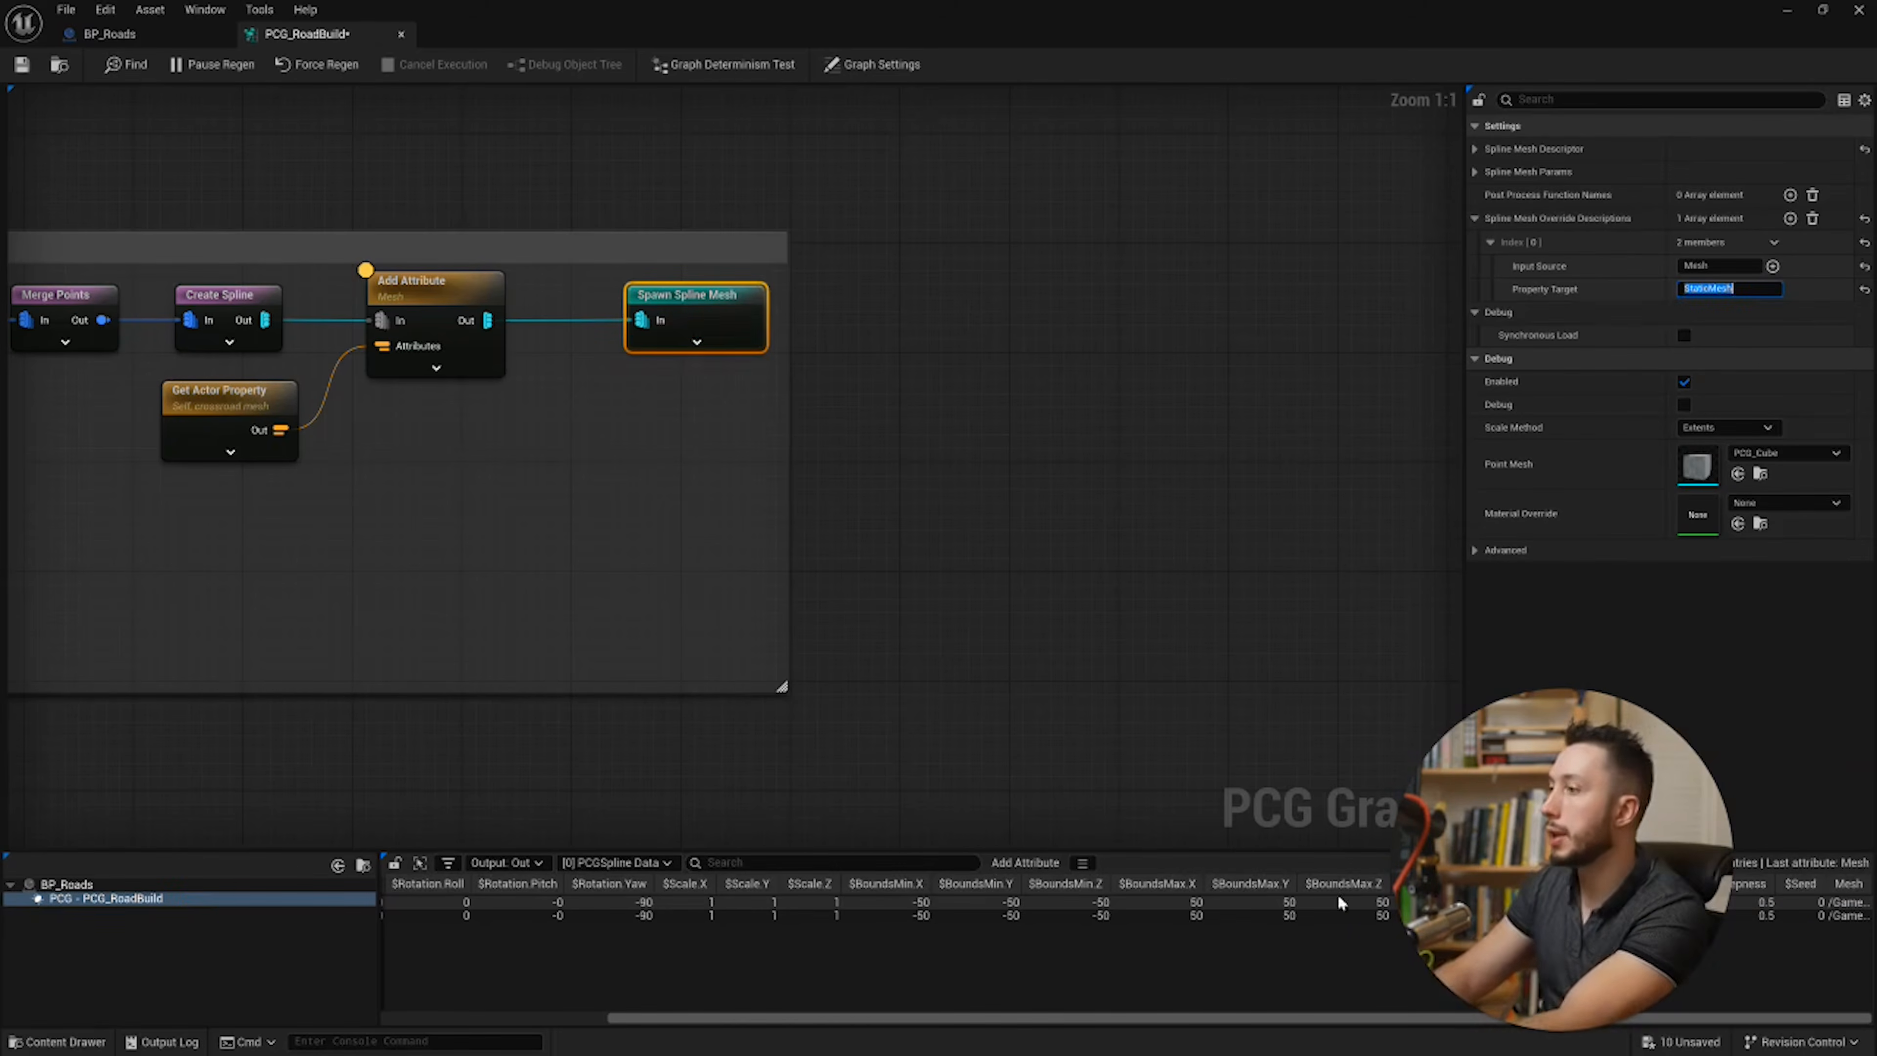
left_click(25, 72)
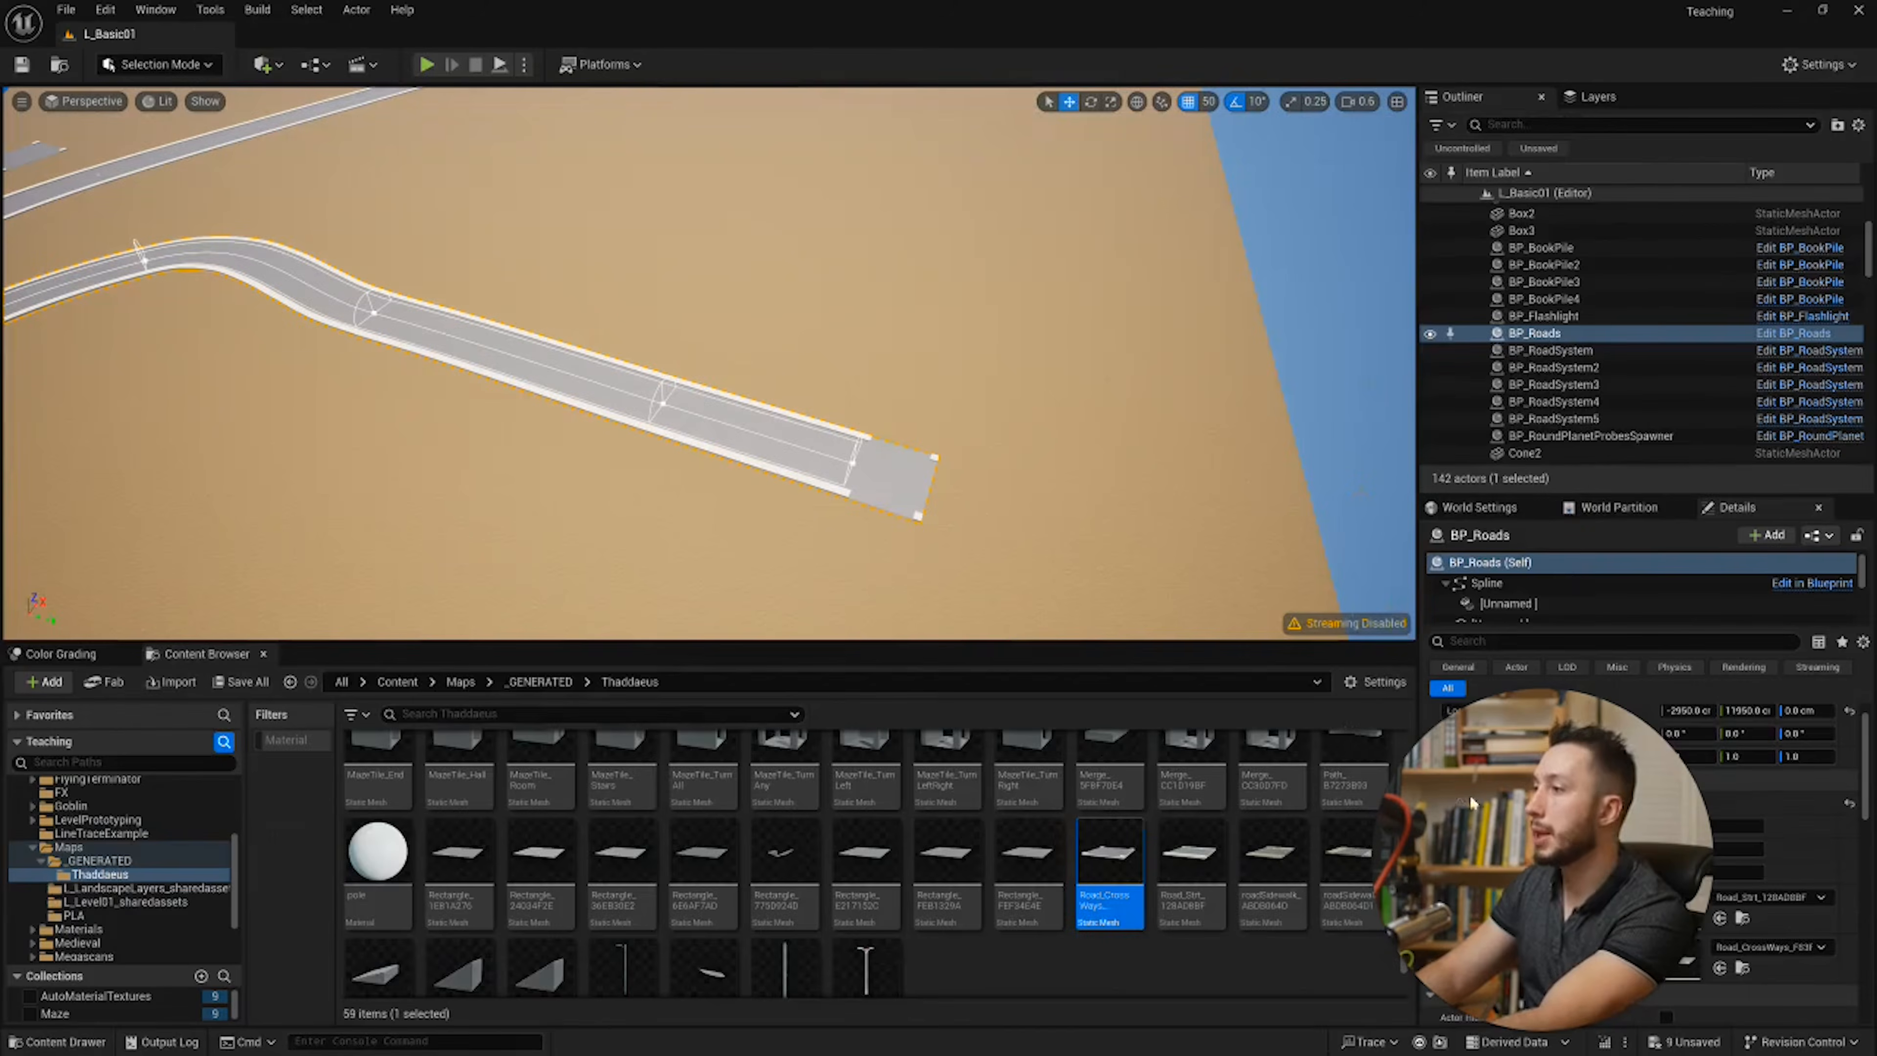
Step: Test the BP_Roads actor's Crossroad Mesh in the level with the mazegrowth mesh and a Merge mesh, and reset it to its default
scroll(1681, 854, "down", 2)
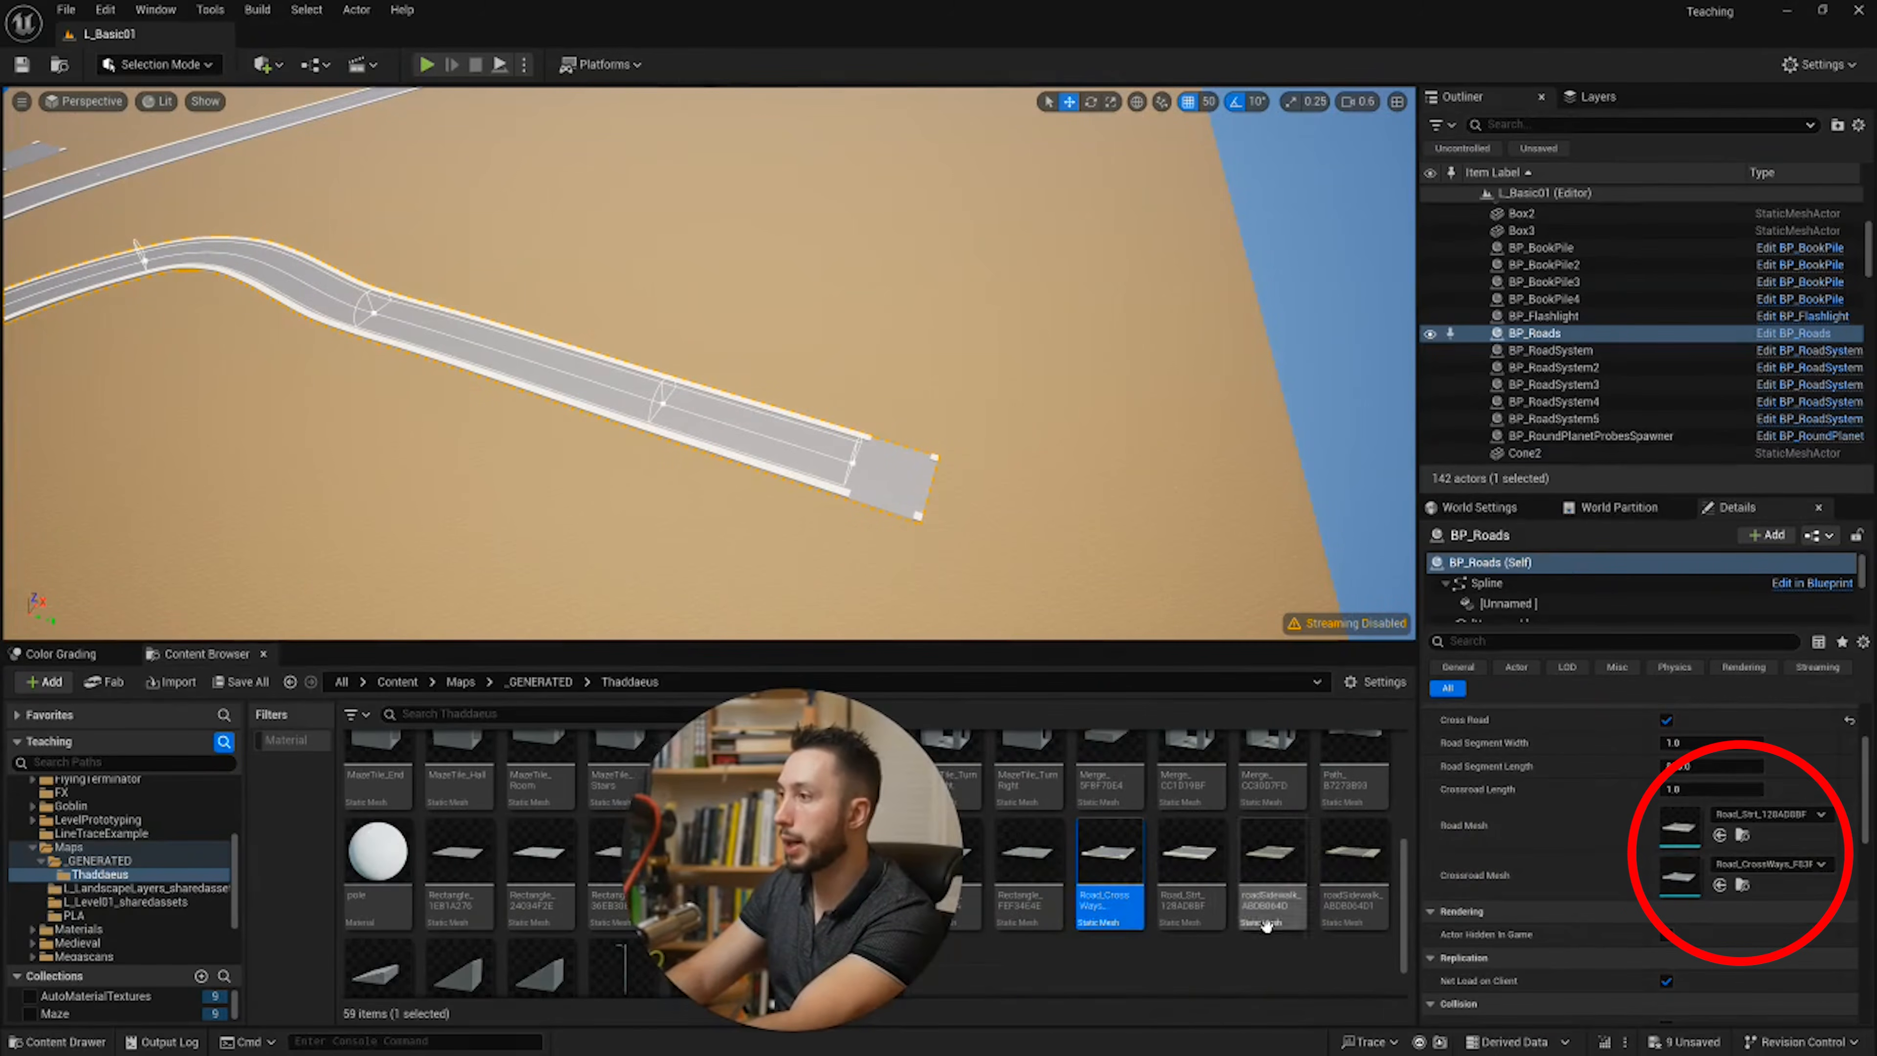
scroll(1266, 924, "up", 2)
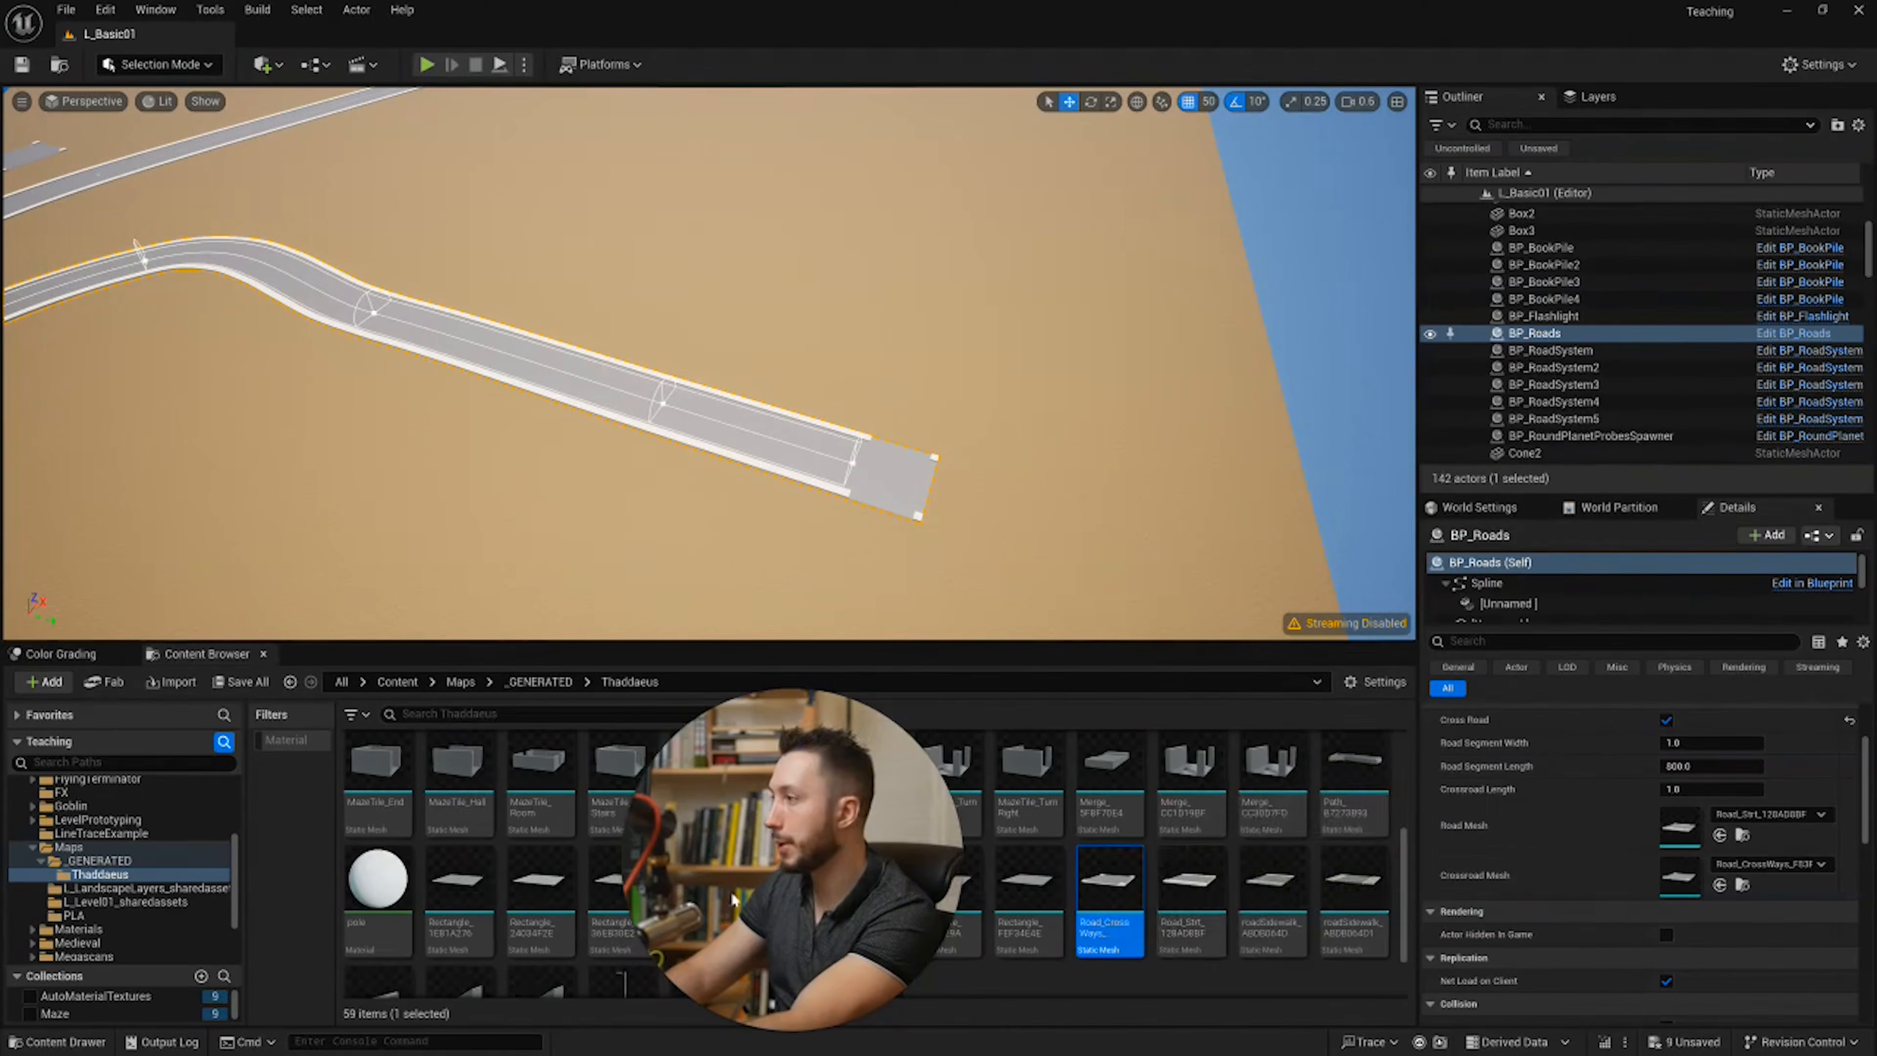
scroll(1256, 872, "up", 1)
left_click_drag(1352, 806, 1692, 875)
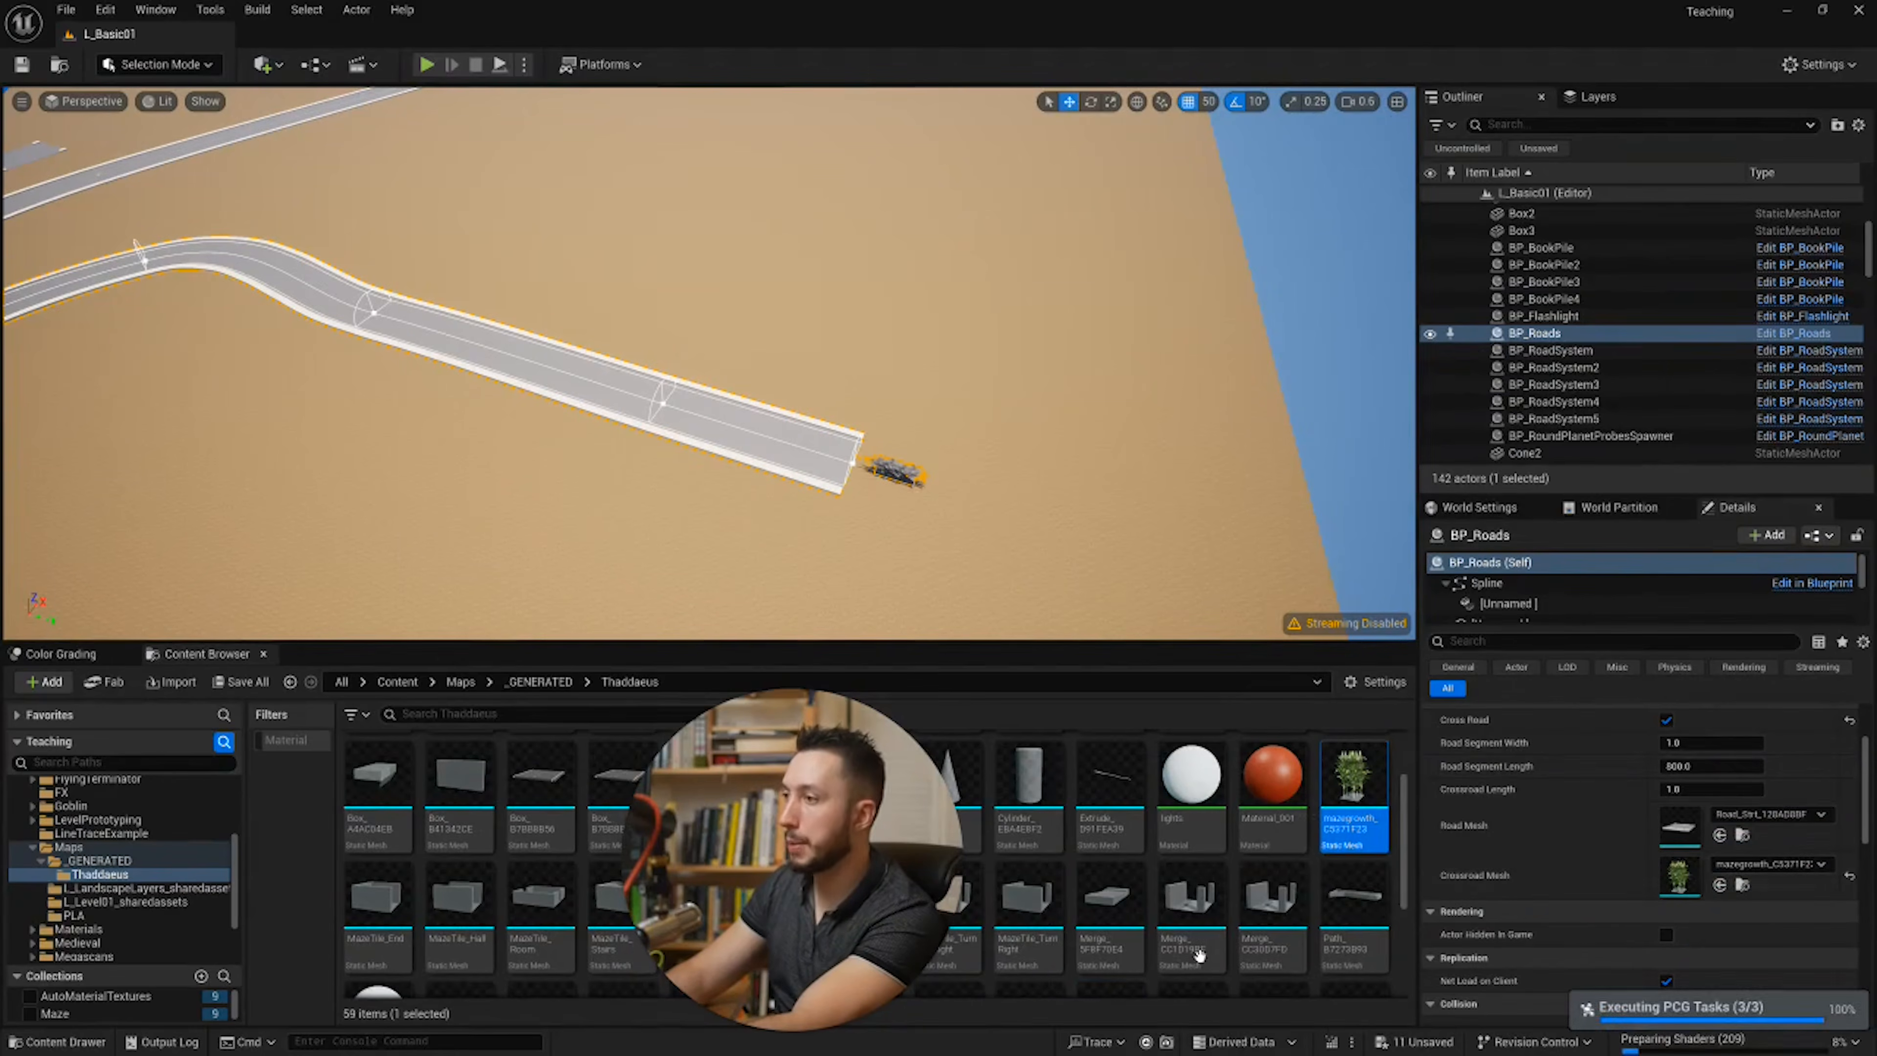
left_click_drag(1271, 917, 1691, 872)
mouse_move(1066, 424)
right_mouse_down()
mouse_move(1175, 425)
mouse_move(1035, 444)
right_mouse_up()
key("w")
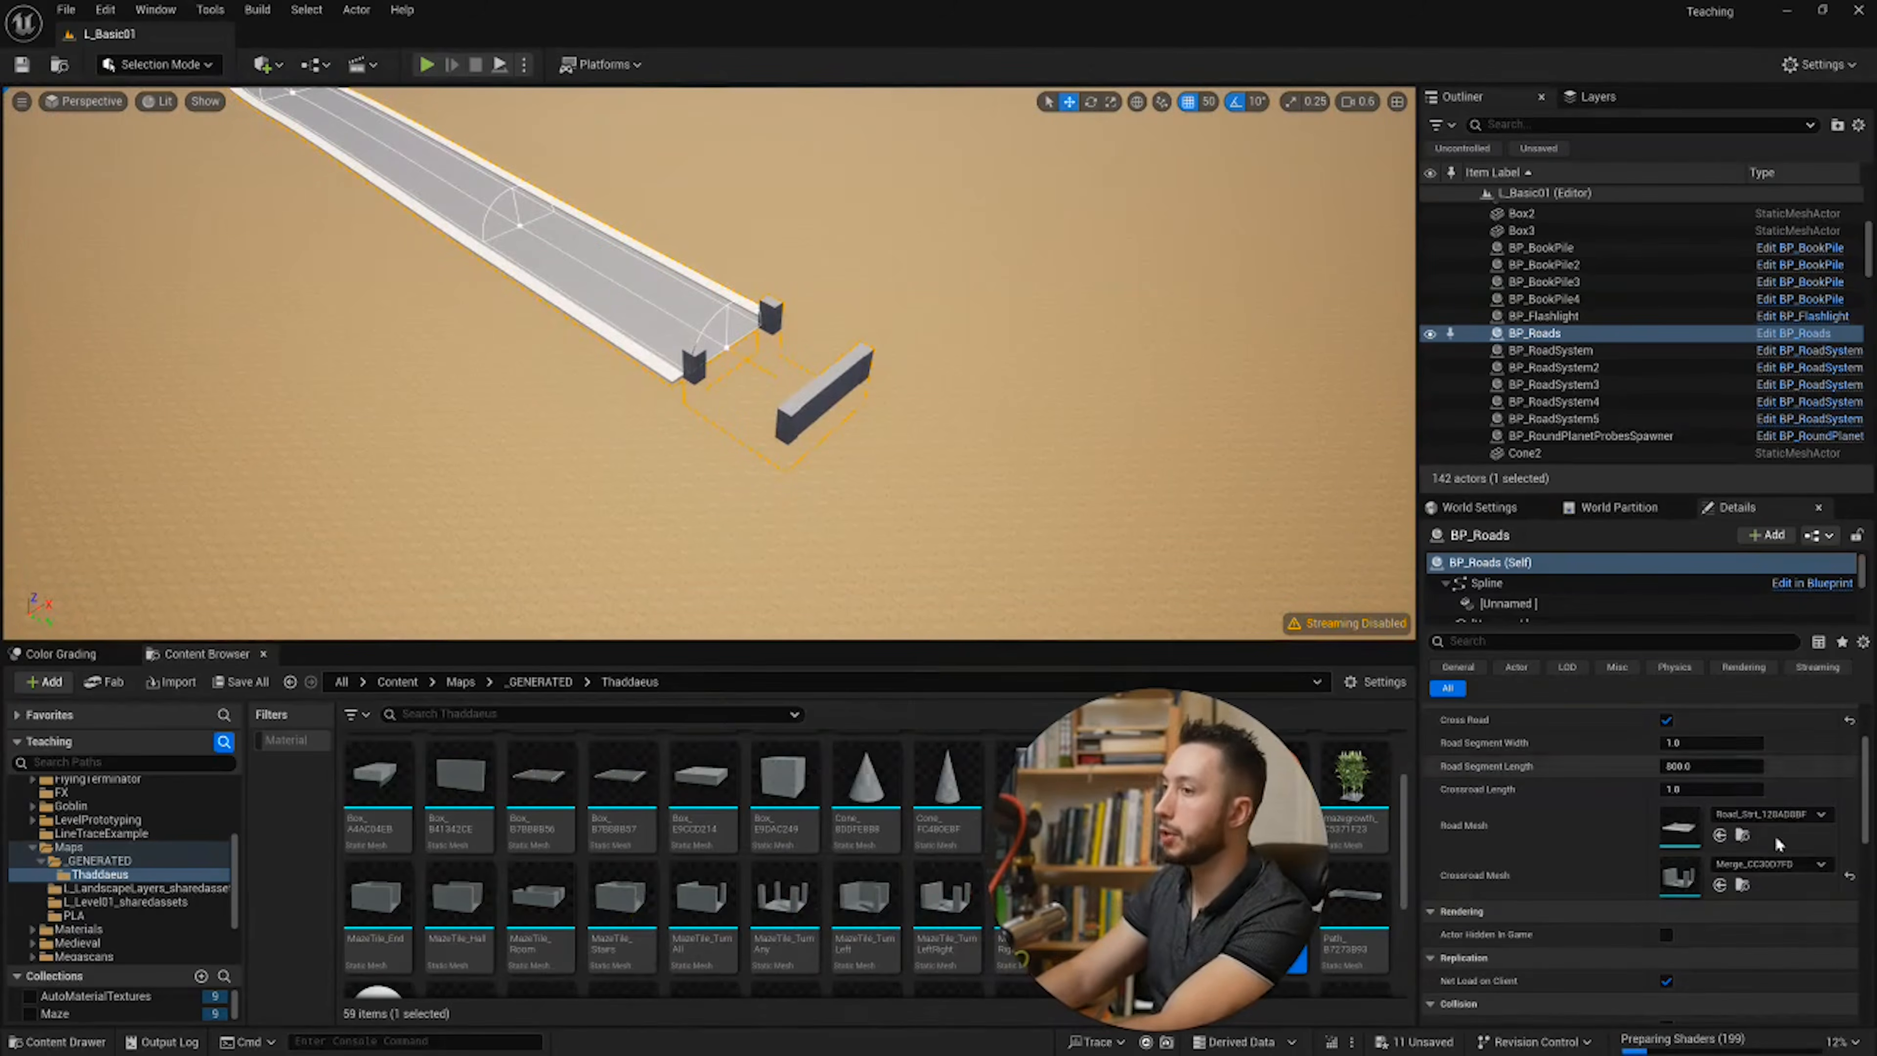
left_click(1849, 878)
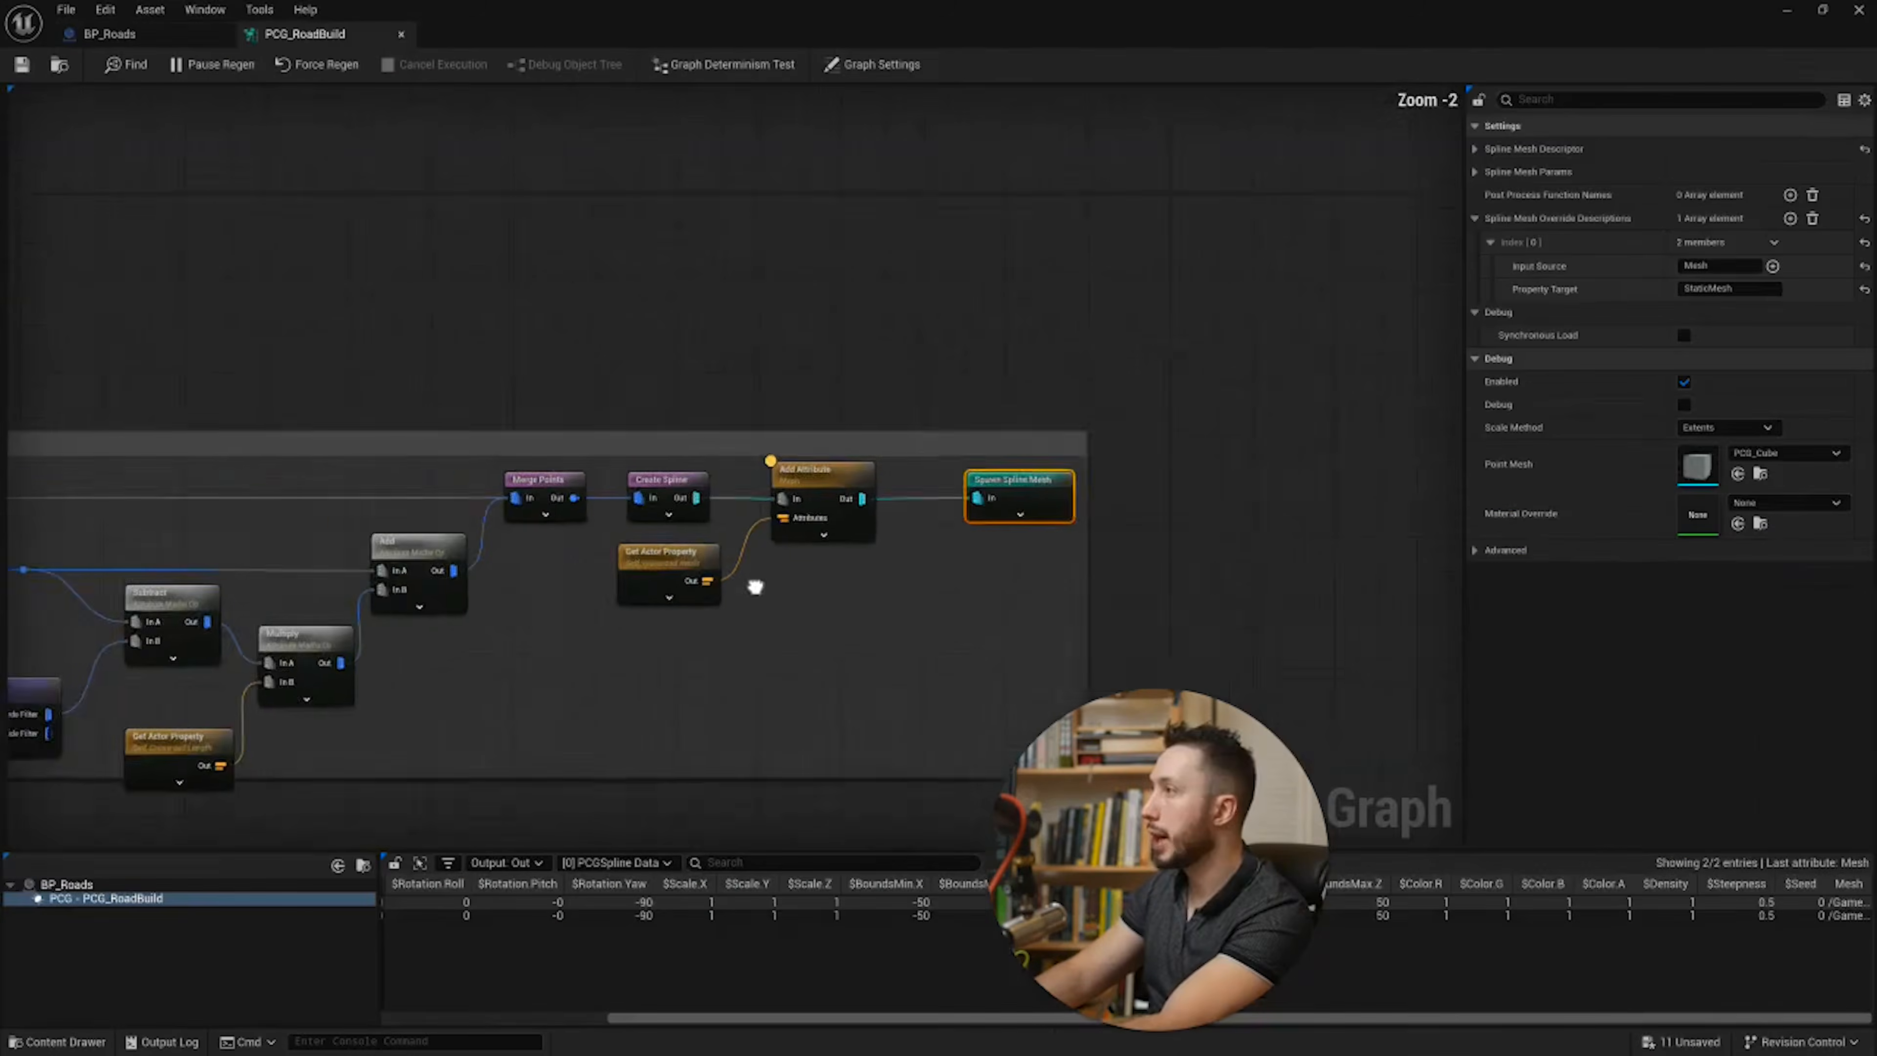
Step: Replace the Road section's Spawn Spline Mesh with copies of the crossroad's Get Actor Property, Add Attribute and Spawn Spline Mesh nodes
scroll(997, 688, "up", 1)
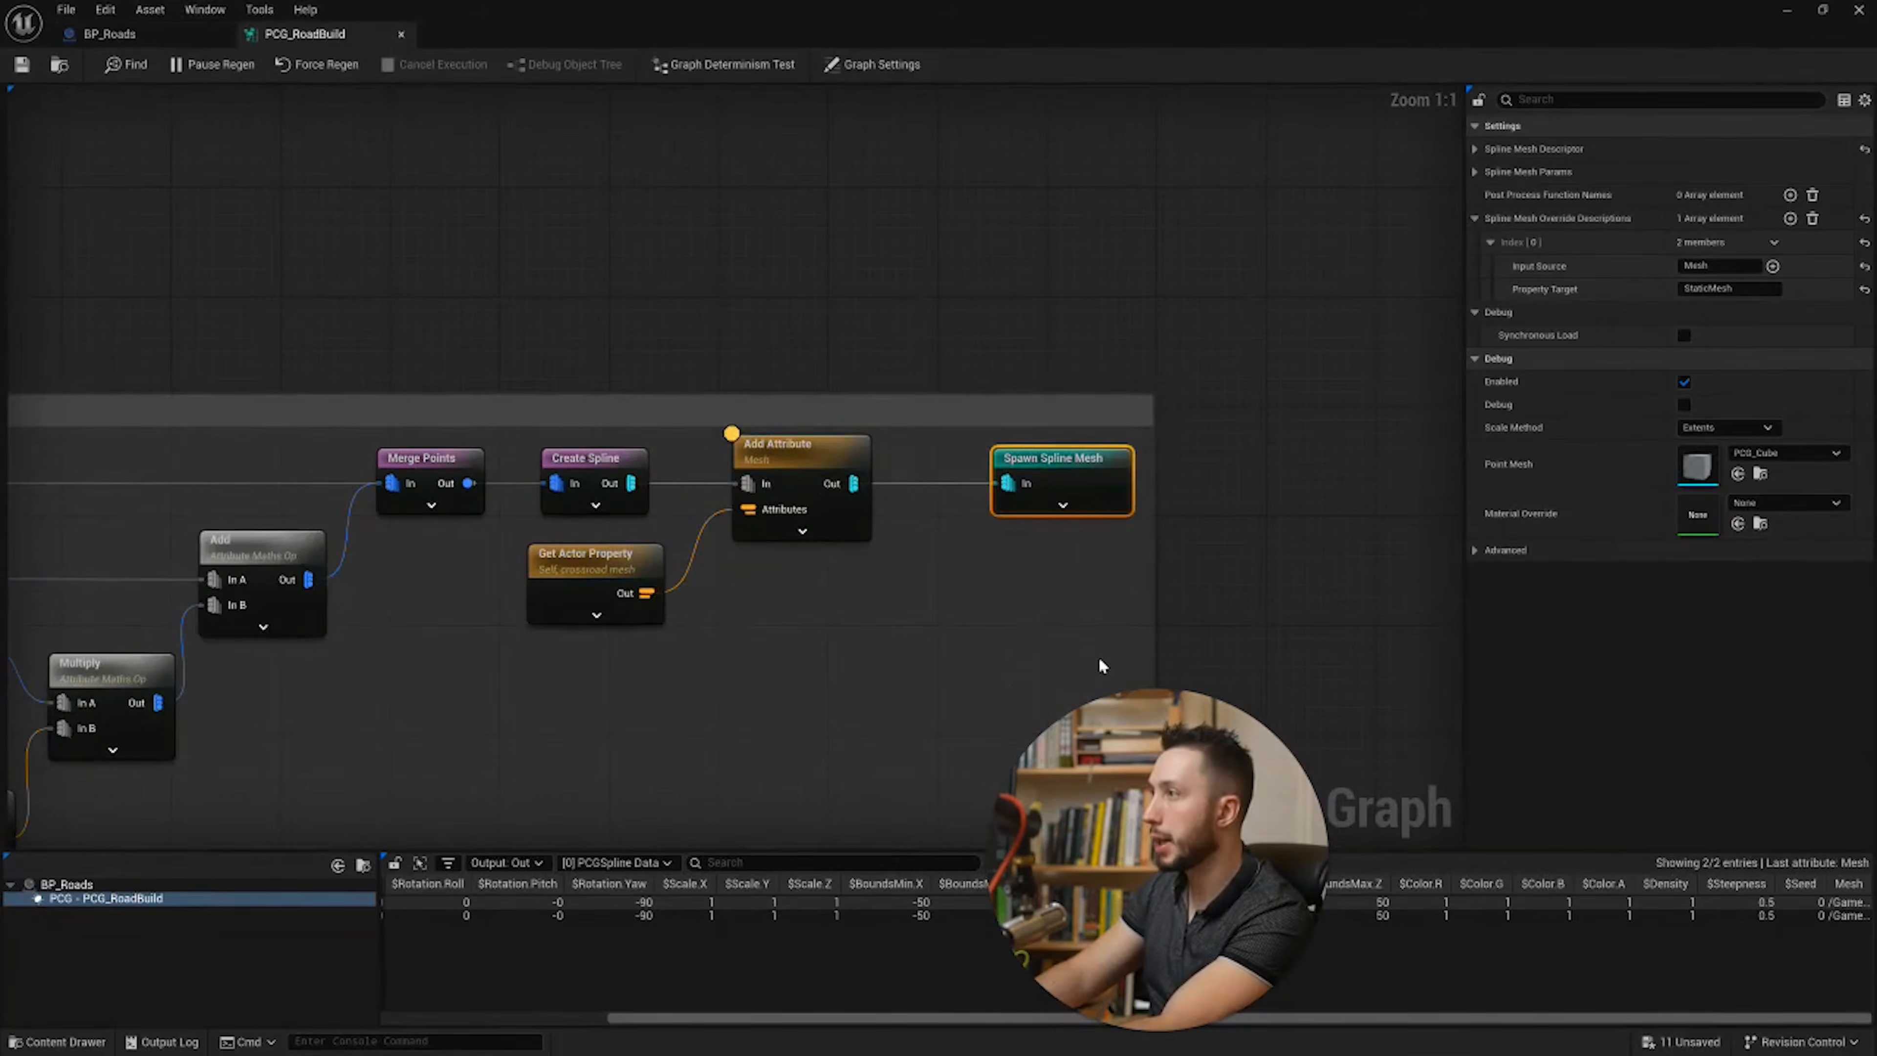
left_click_drag(1105, 651, 659, 512)
right_click_drag(898, 546, 843, 842)
right_click_drag(980, 660, 1203, 457)
right_click_drag(953, 492, 801, 547)
left_click(869, 505)
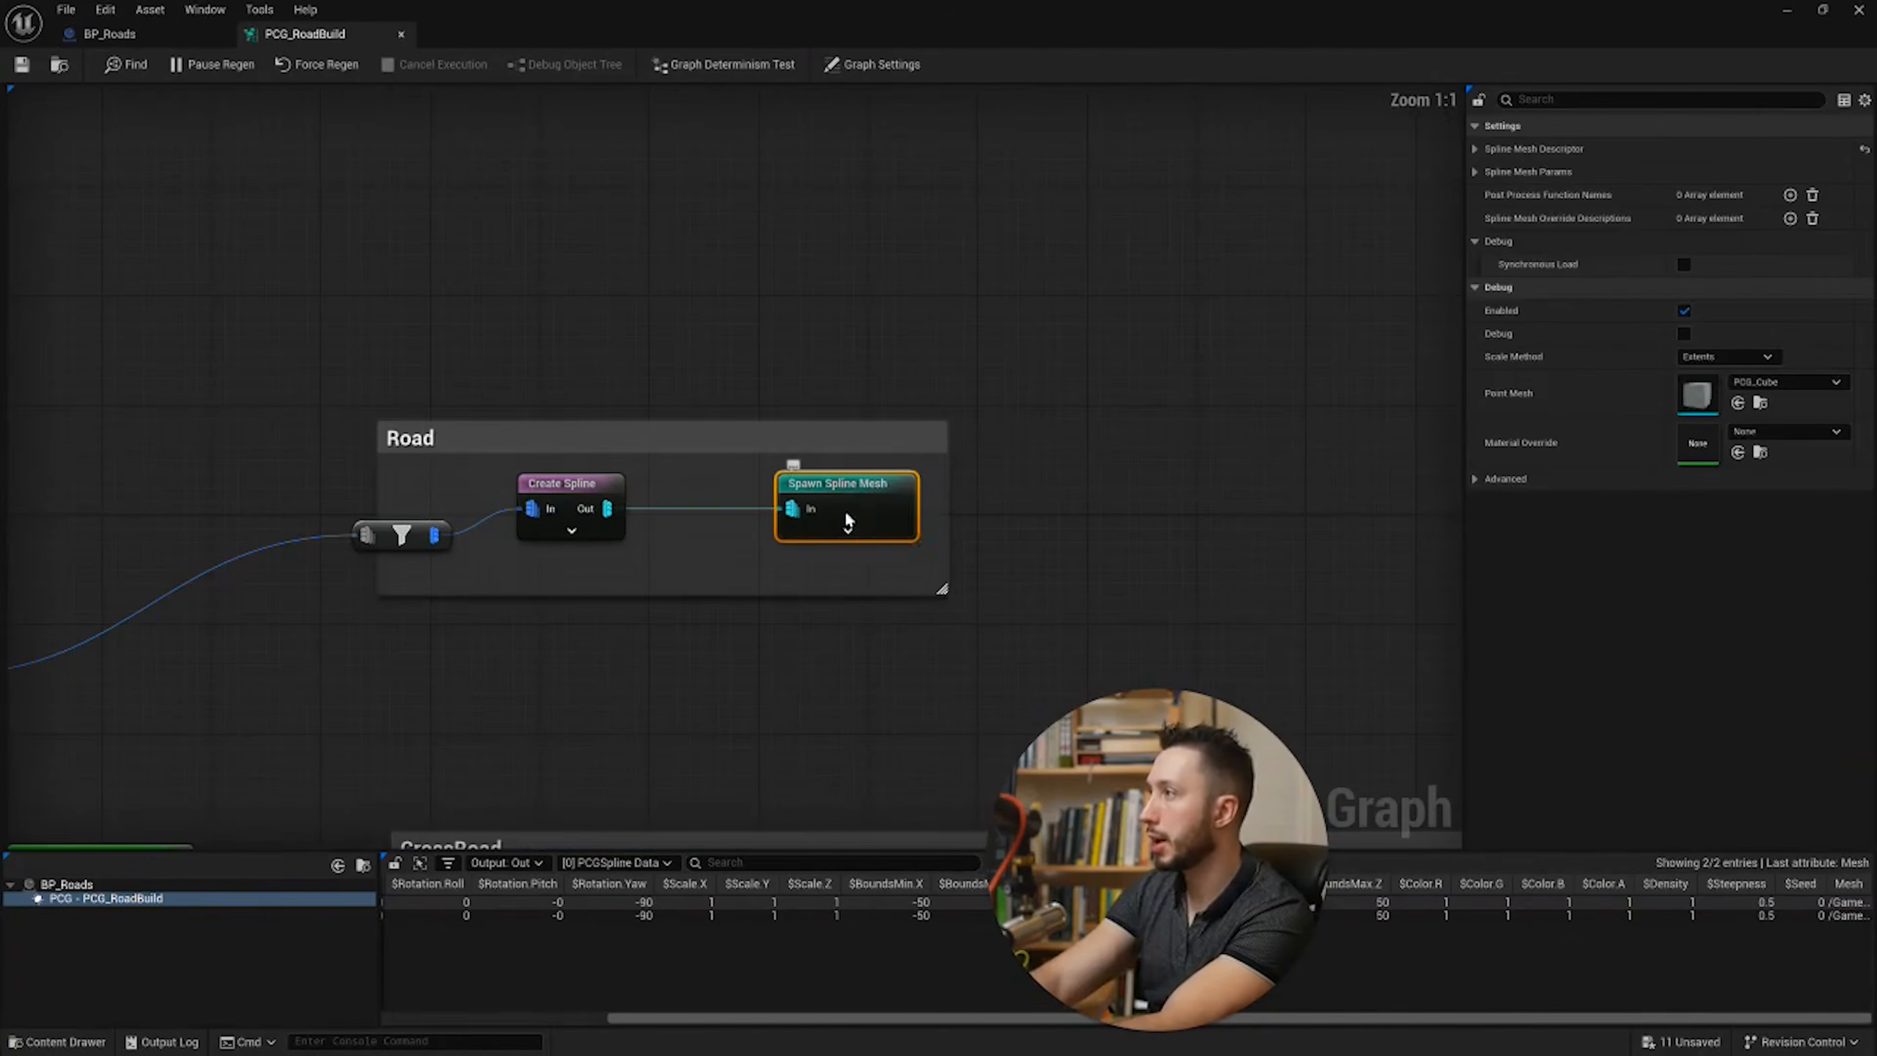
key("Delete")
key("ctrl+z")
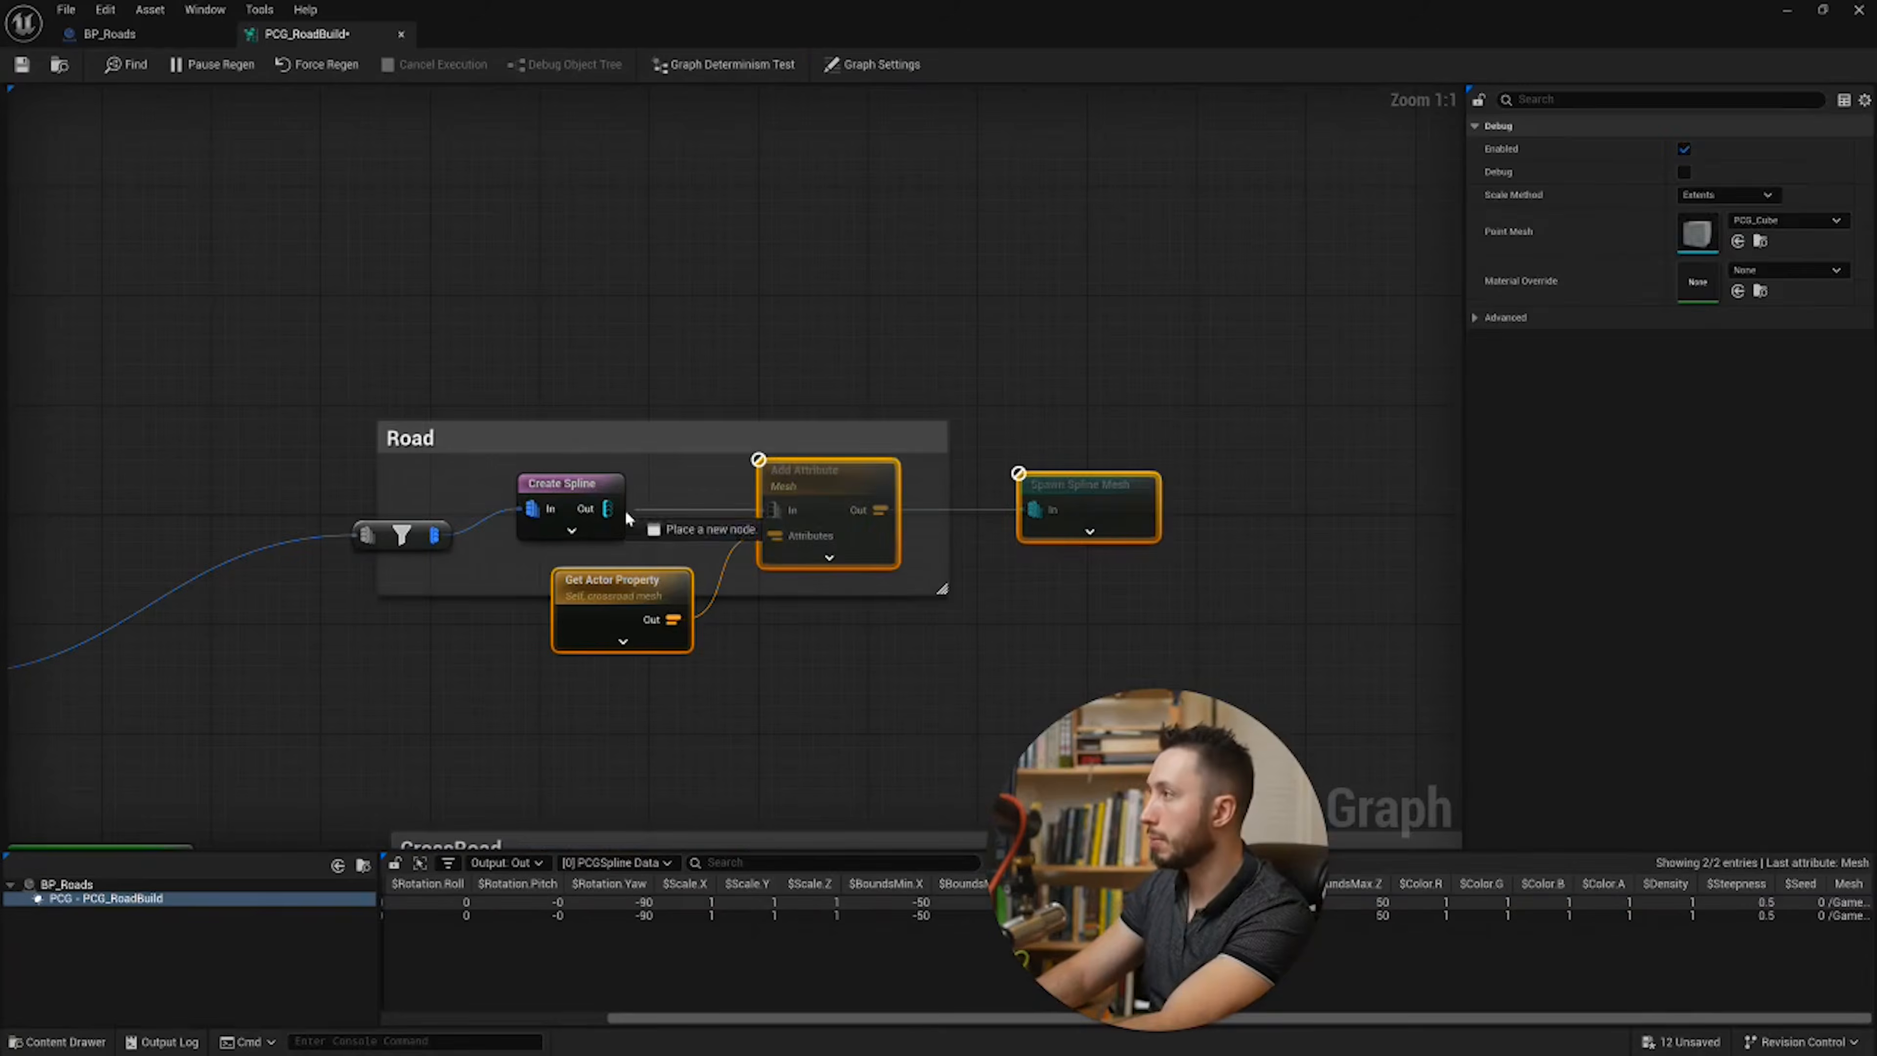
Step: Set the copied Get Actor Property node's Property Name to road mesh and save the graph
left_click(622, 602)
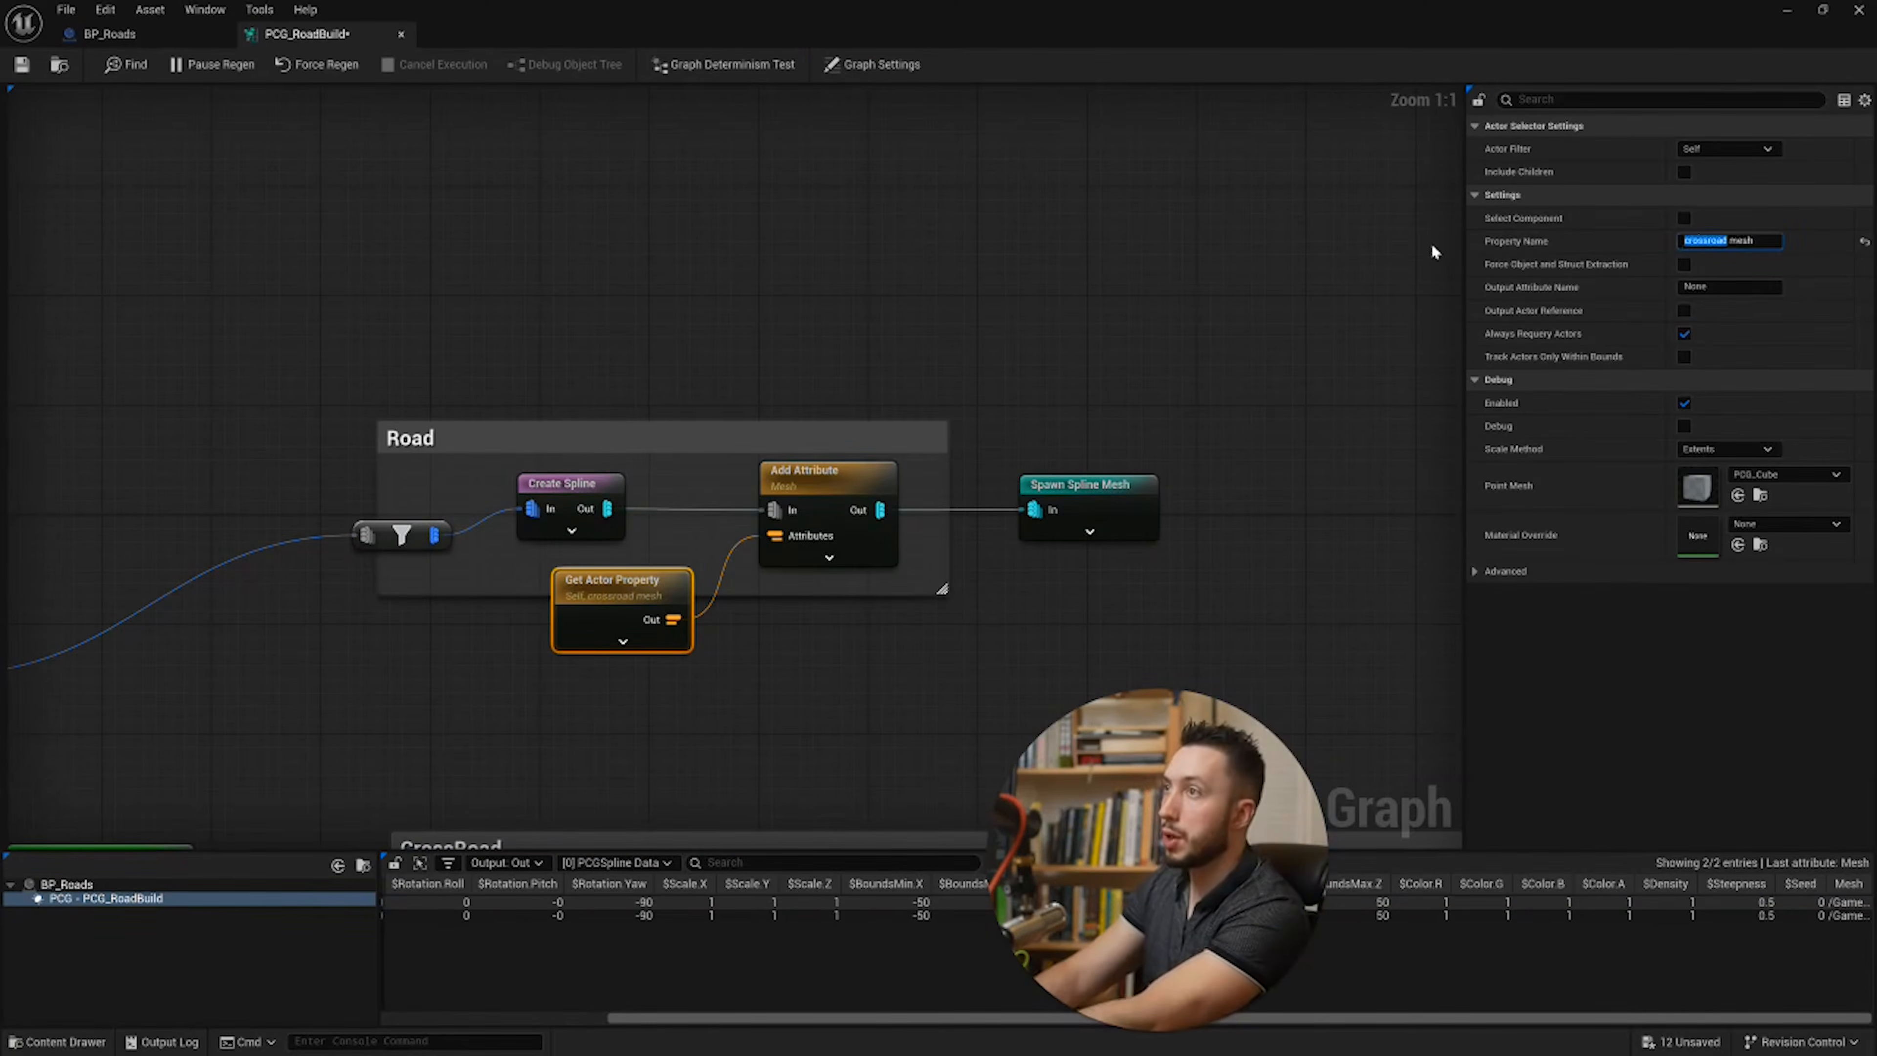
type("road")
key("Return")
left_click(13, 66)
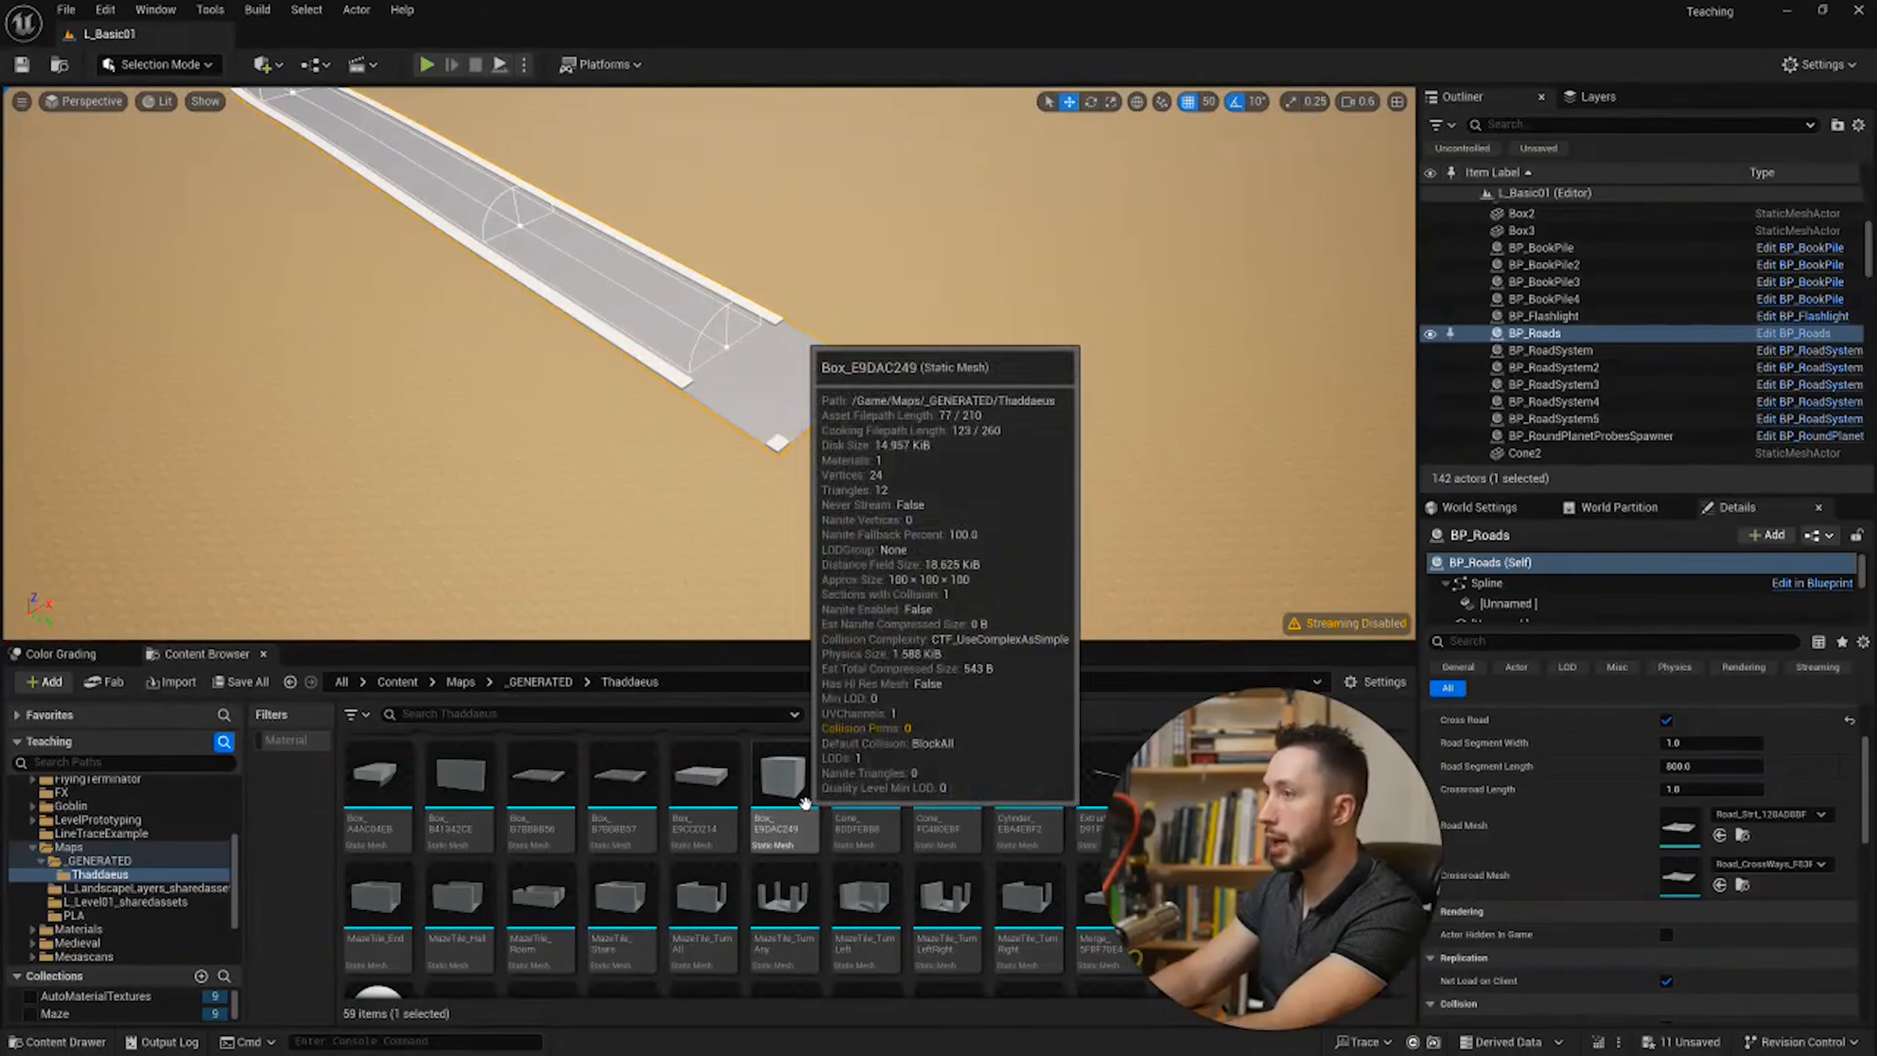
Step: Test the BP_Roads actor's Road Mesh in the level with the Box_E9DAC249 static mesh
left_click(784, 777)
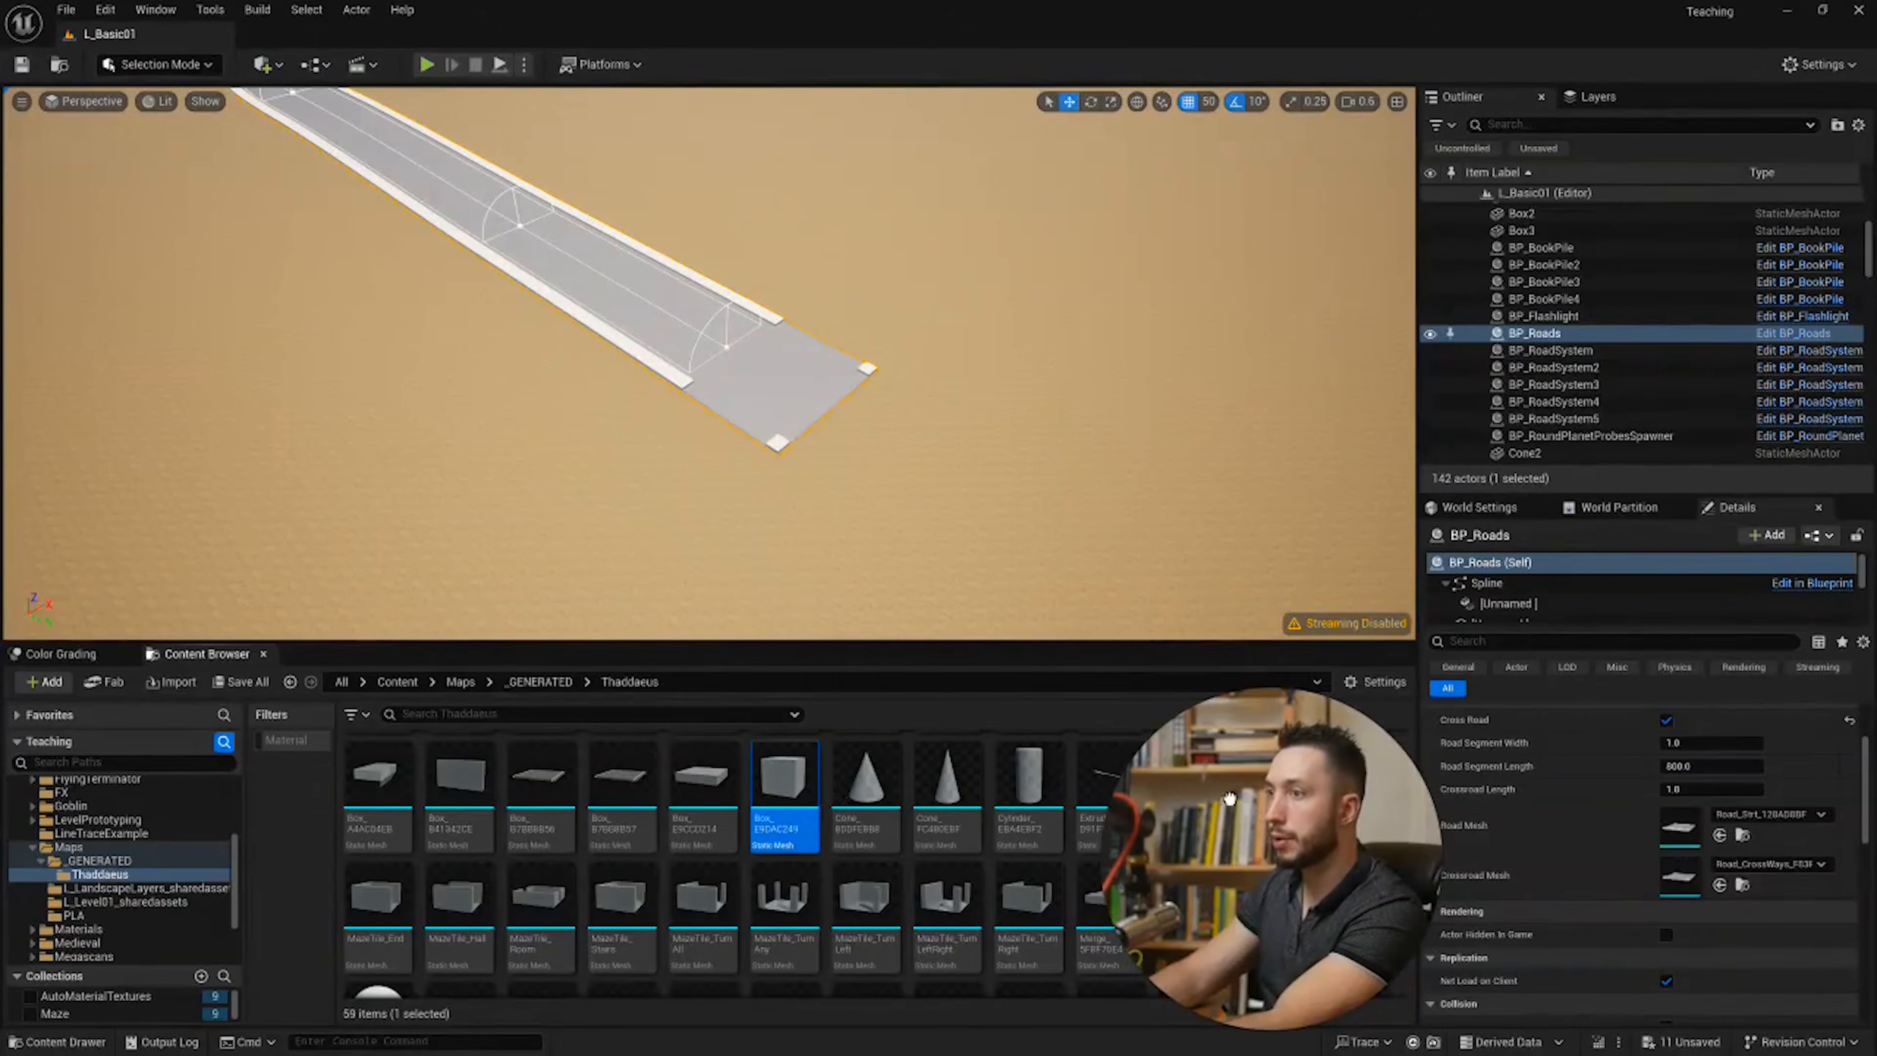
right_click_drag(911, 472, 827, 434)
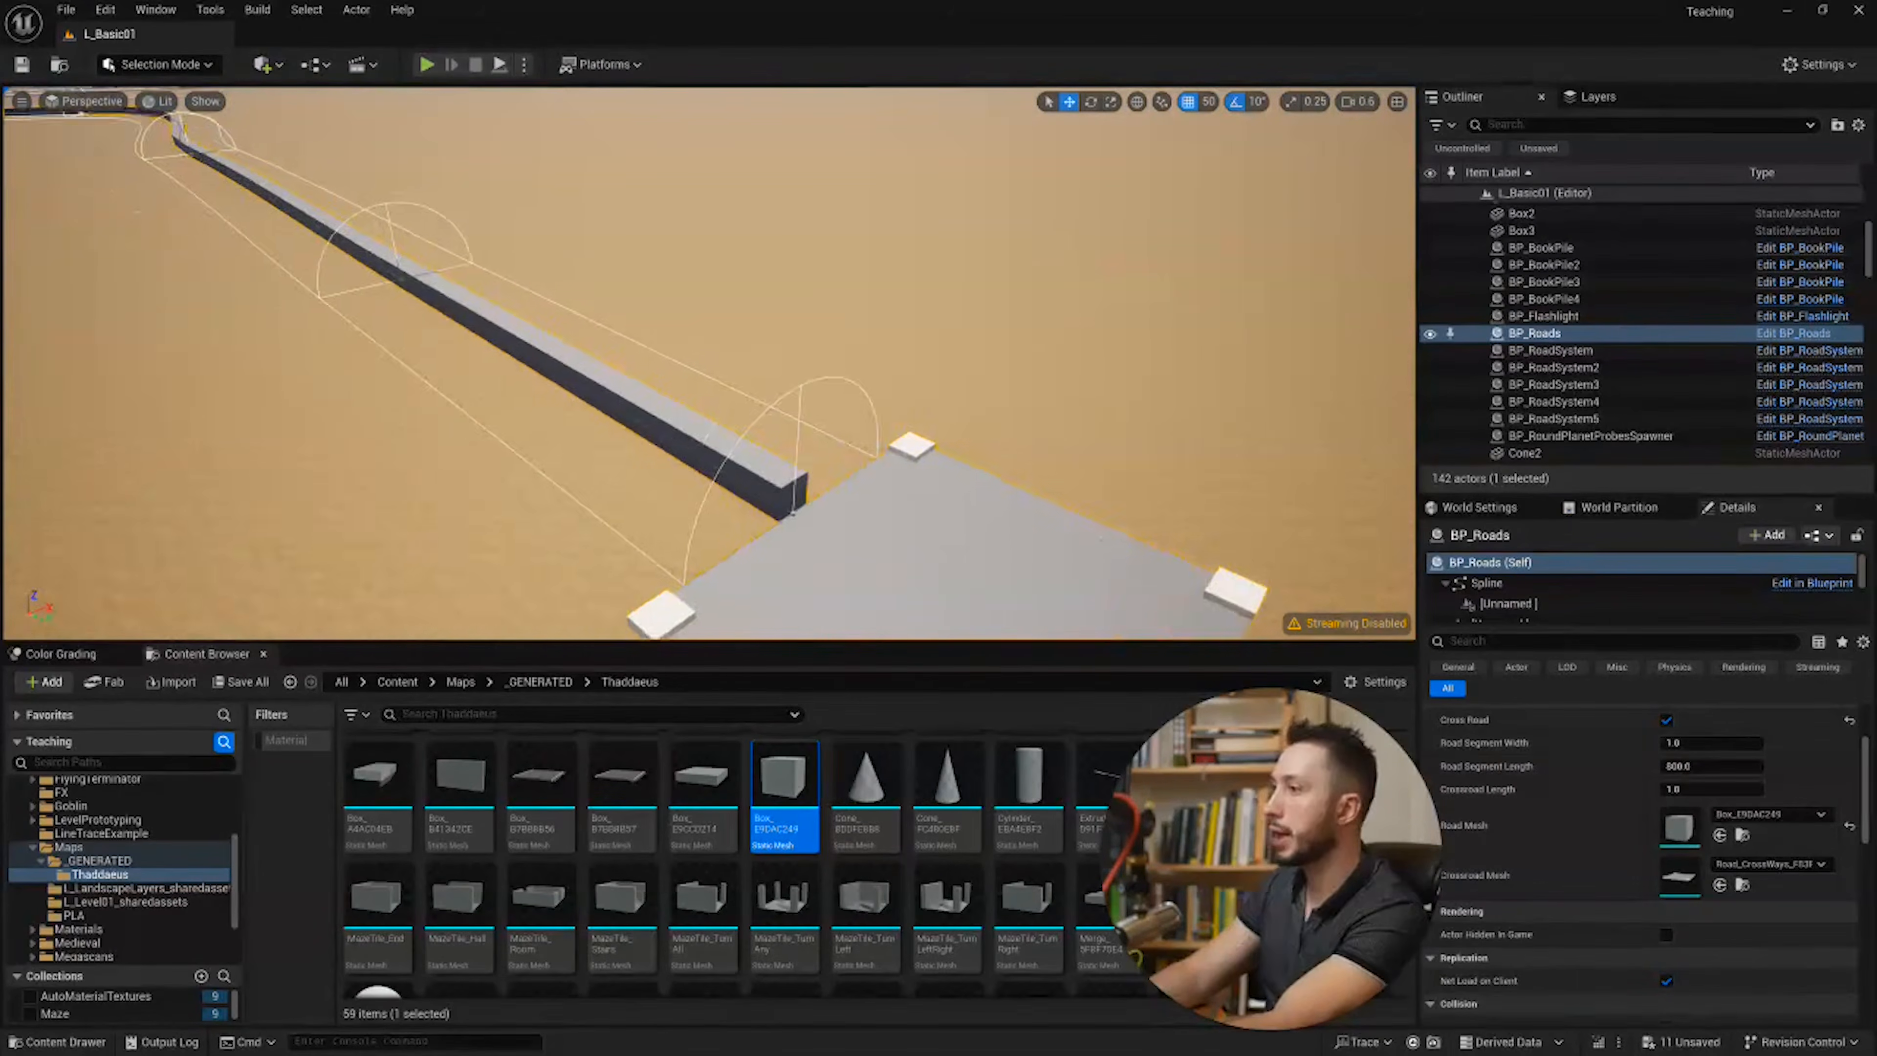
right_click_drag(901, 373, 902, 372)
key("s")
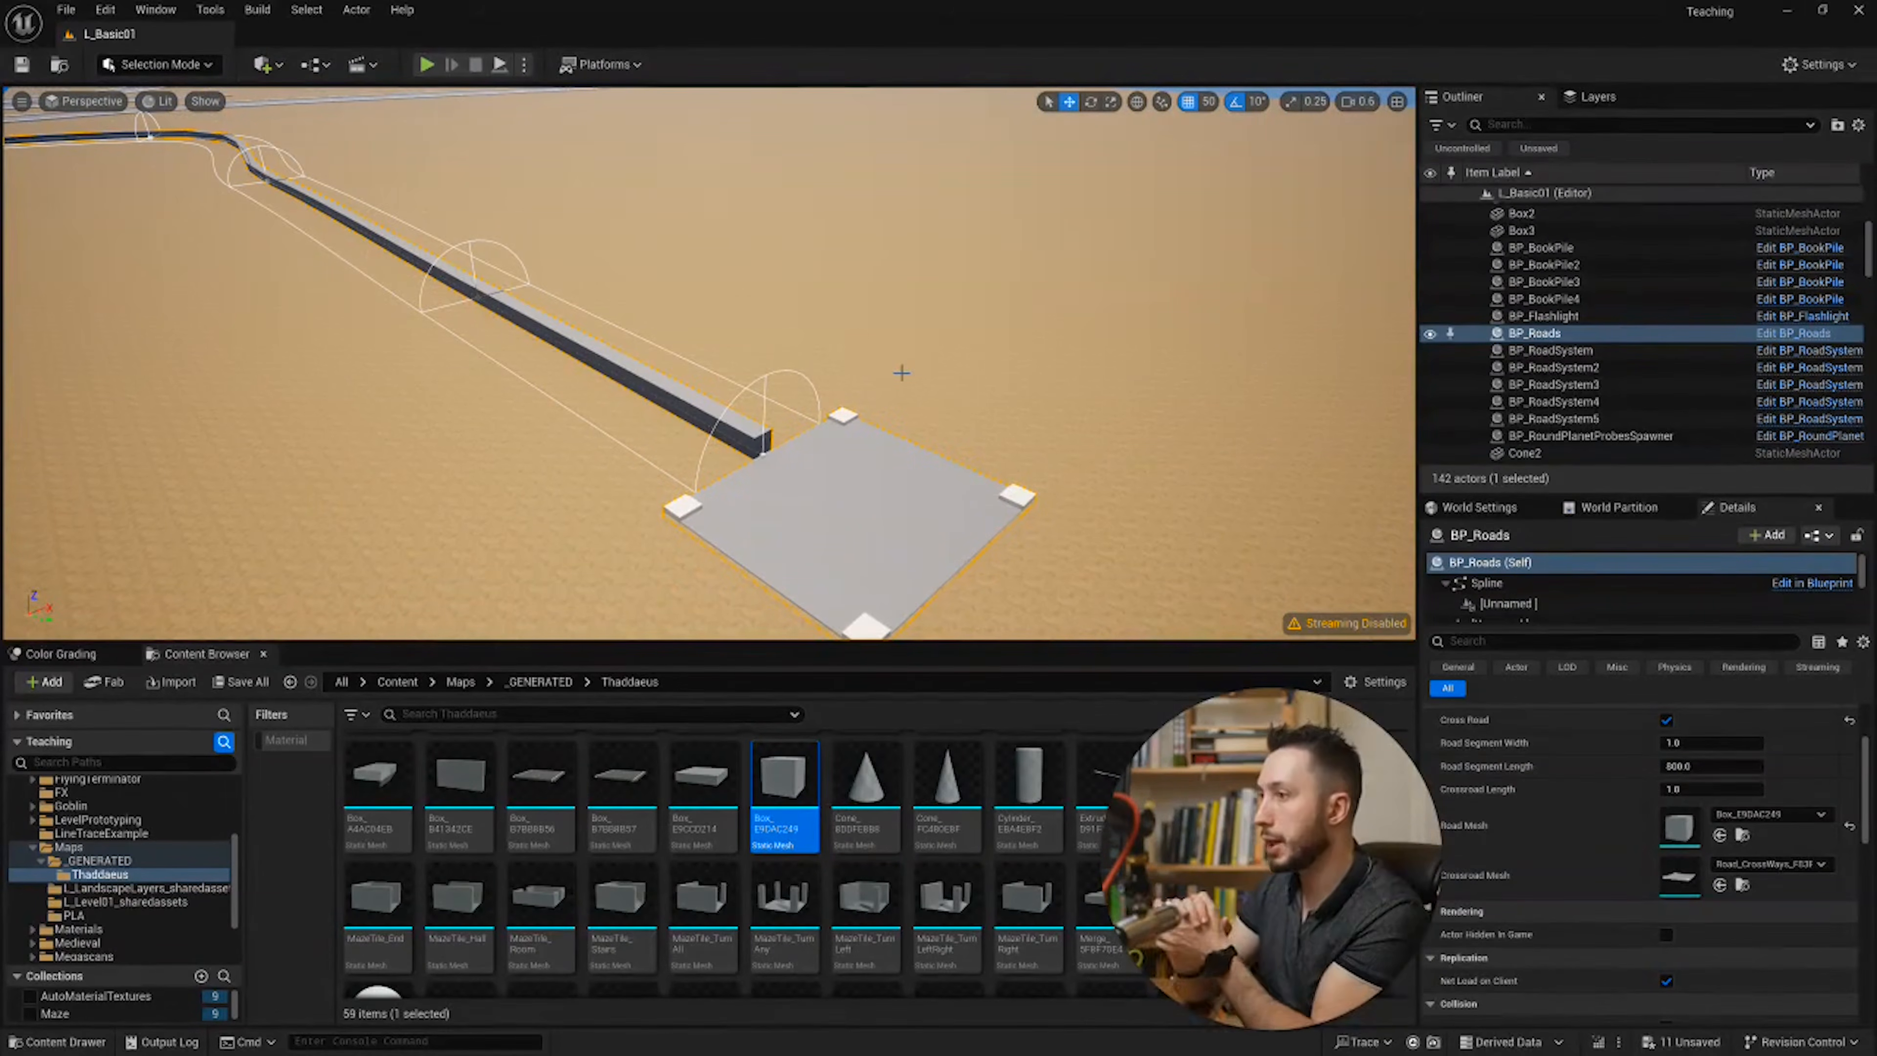
Step: Try the T-shaped uploads_files pole mesh as the BP_Roads actor's Road Mesh, and reset the property to its default
scroll(846, 913, "down", 3)
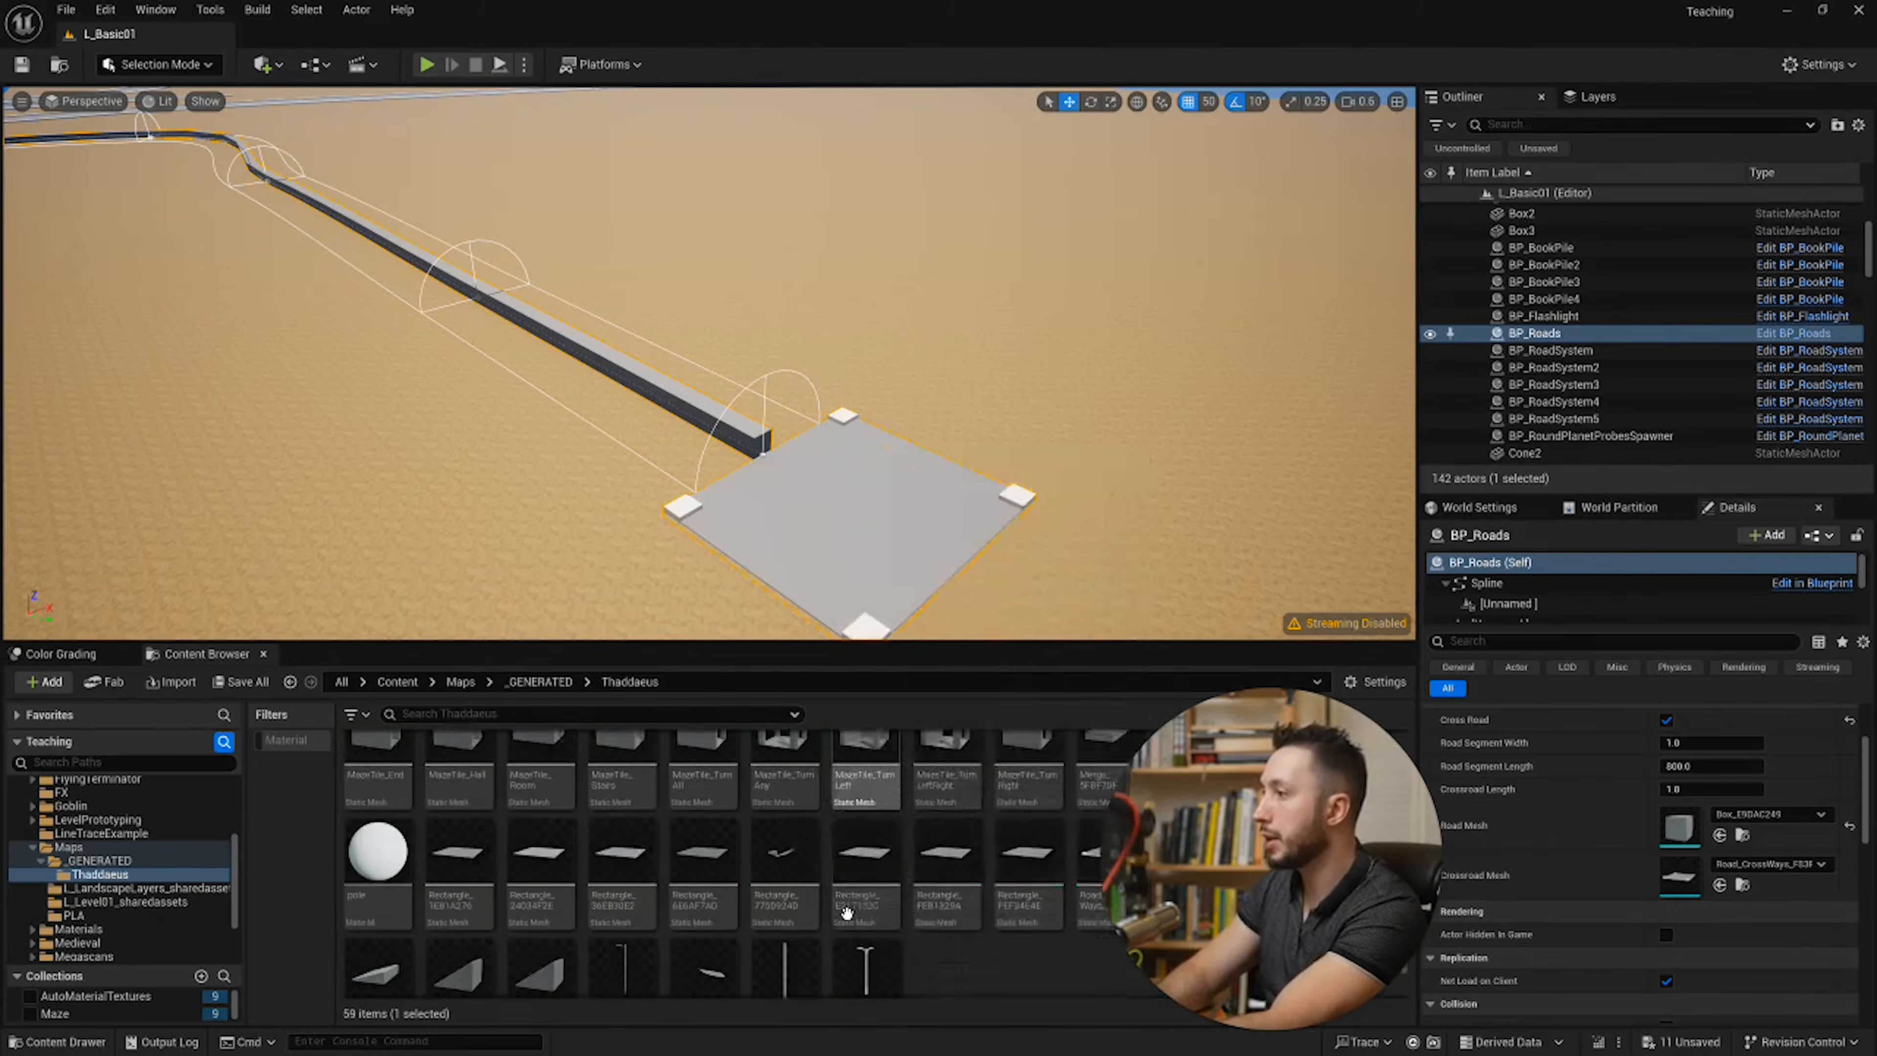
left_click_drag(863, 917, 1598, 767)
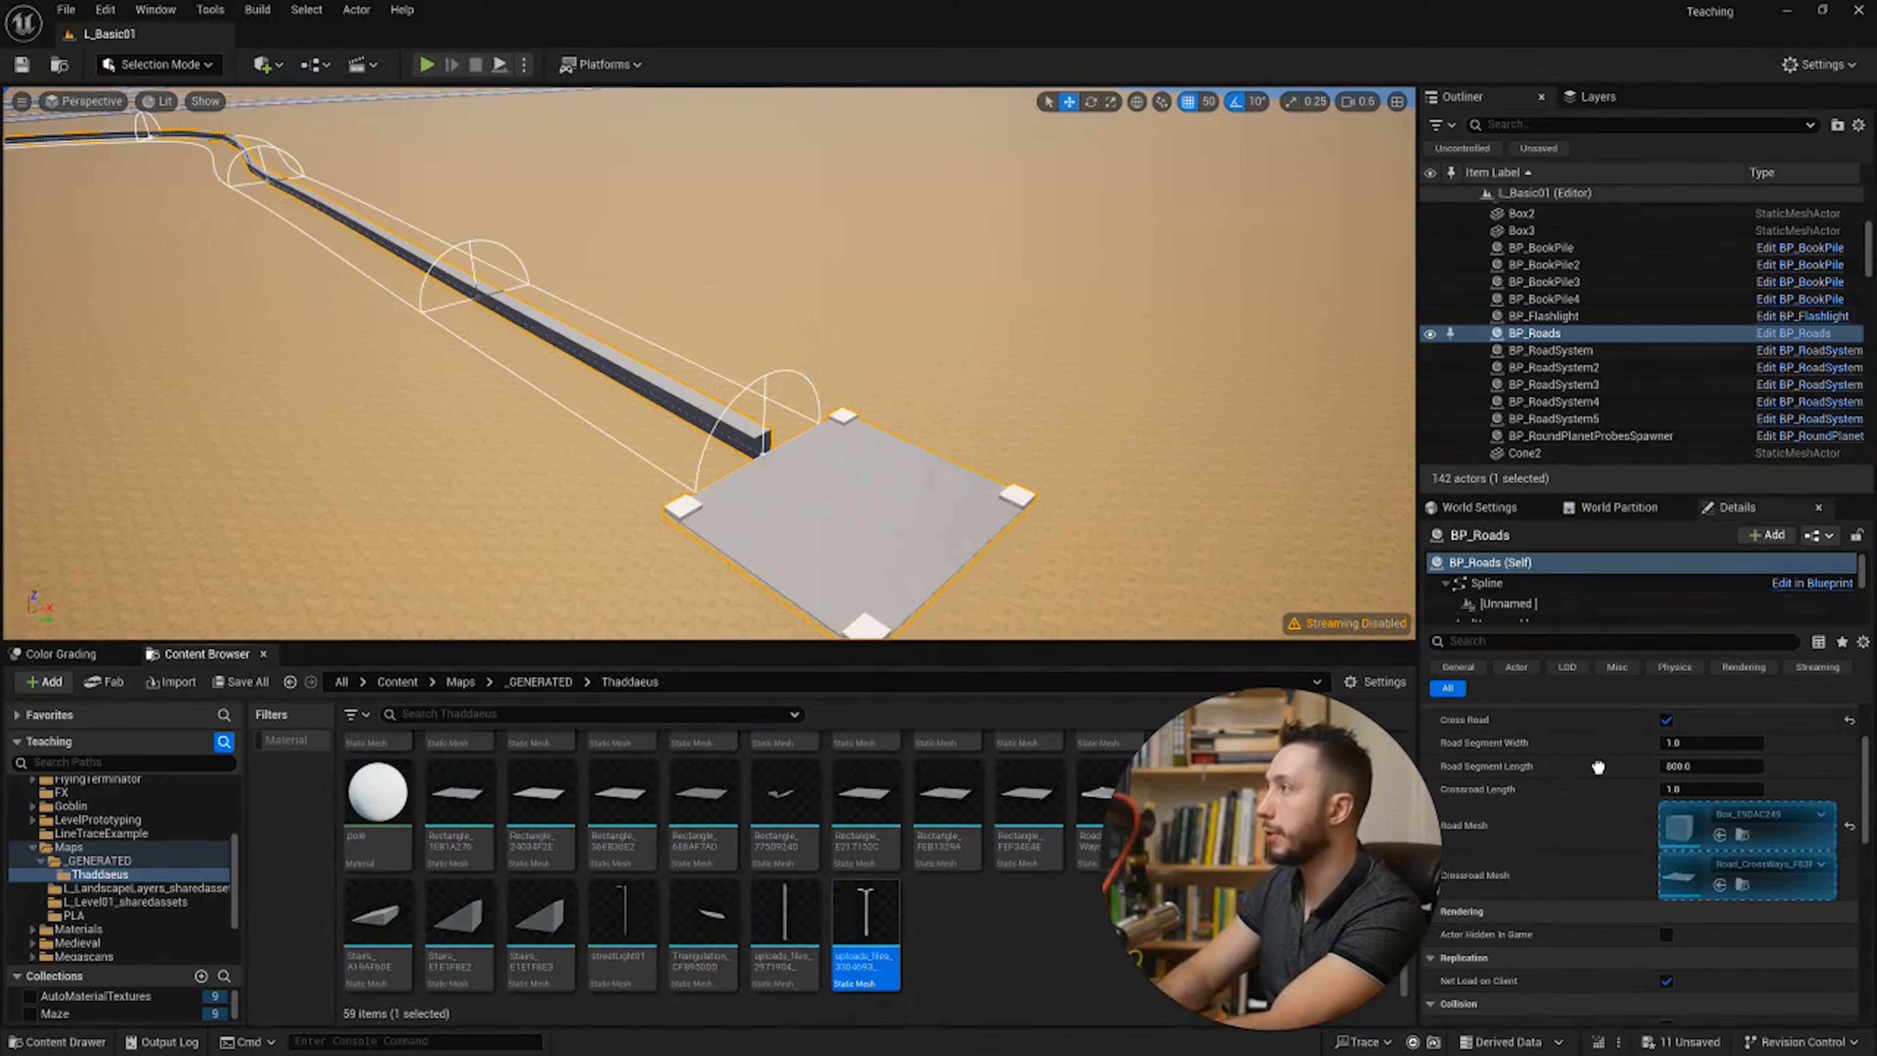
left_click_drag(920, 495, 1685, 785)
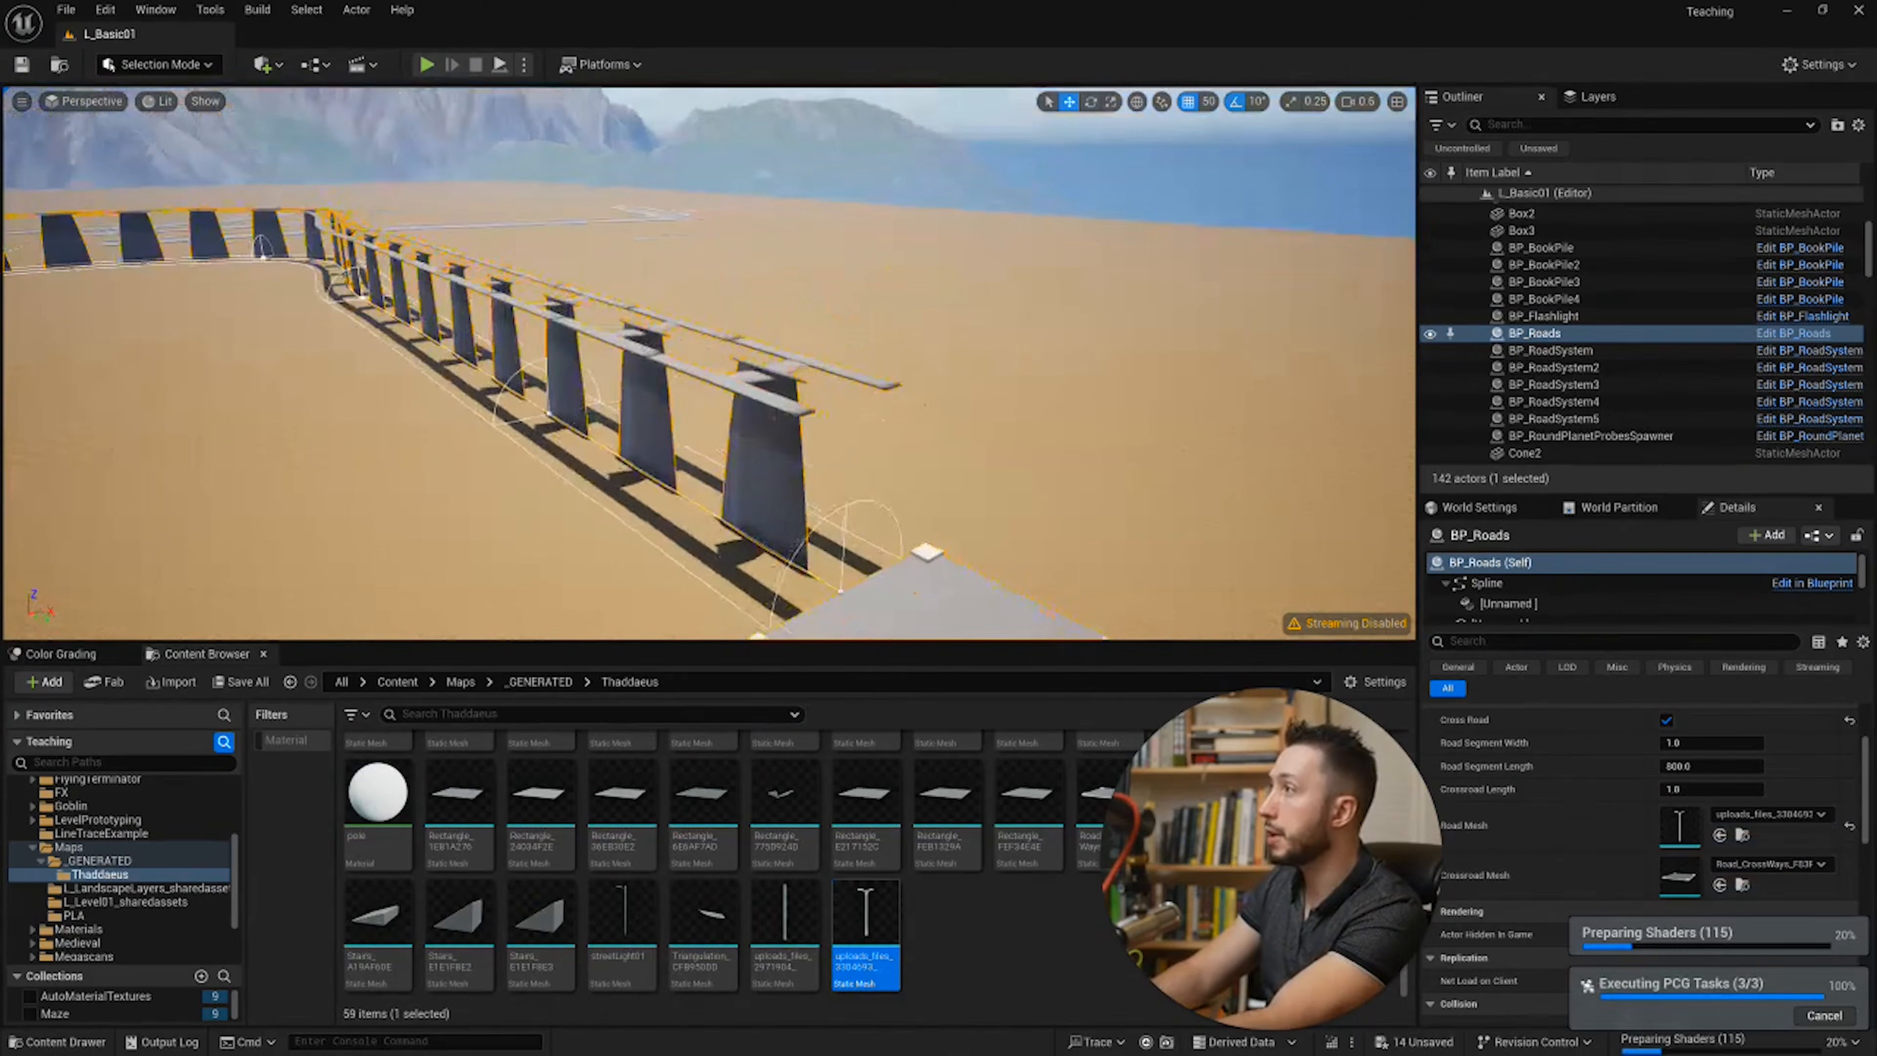
right_click_drag(709, 362, 835, 466)
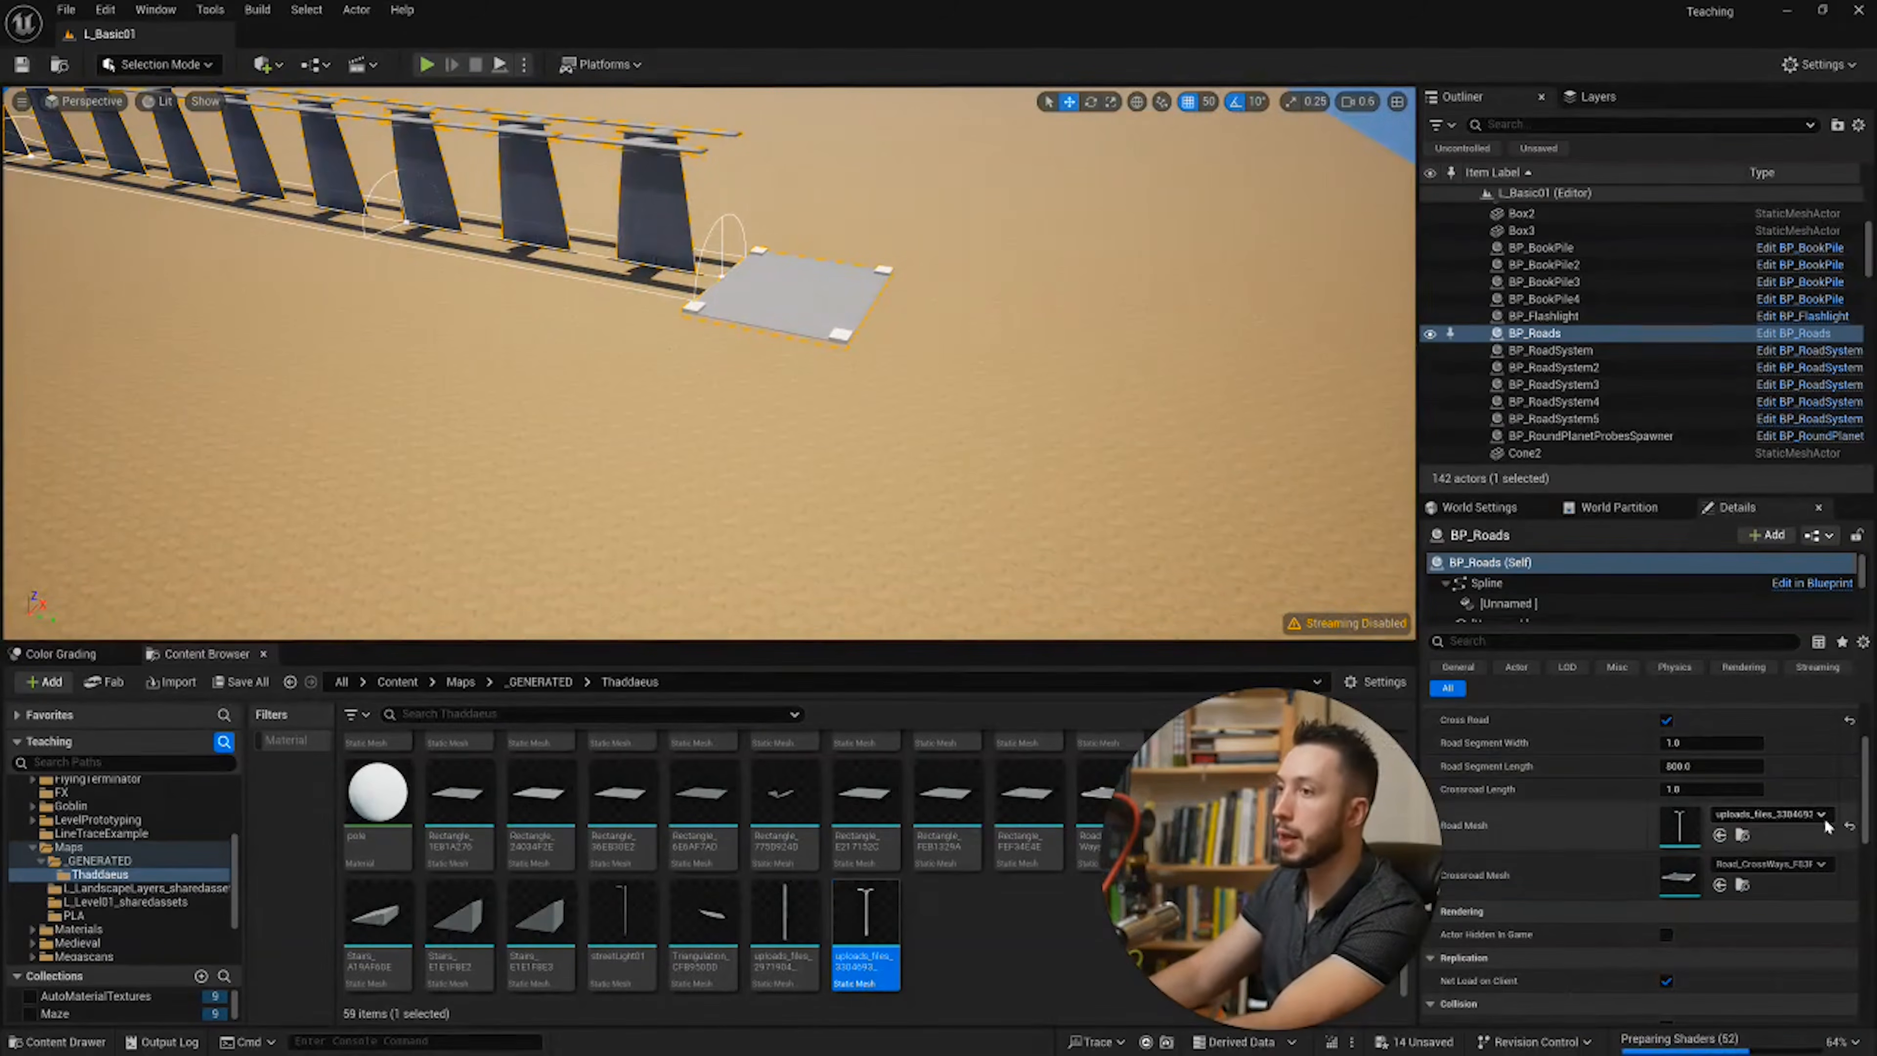
left_click(1851, 827)
right_click_drag(702, 398, 621, 403)
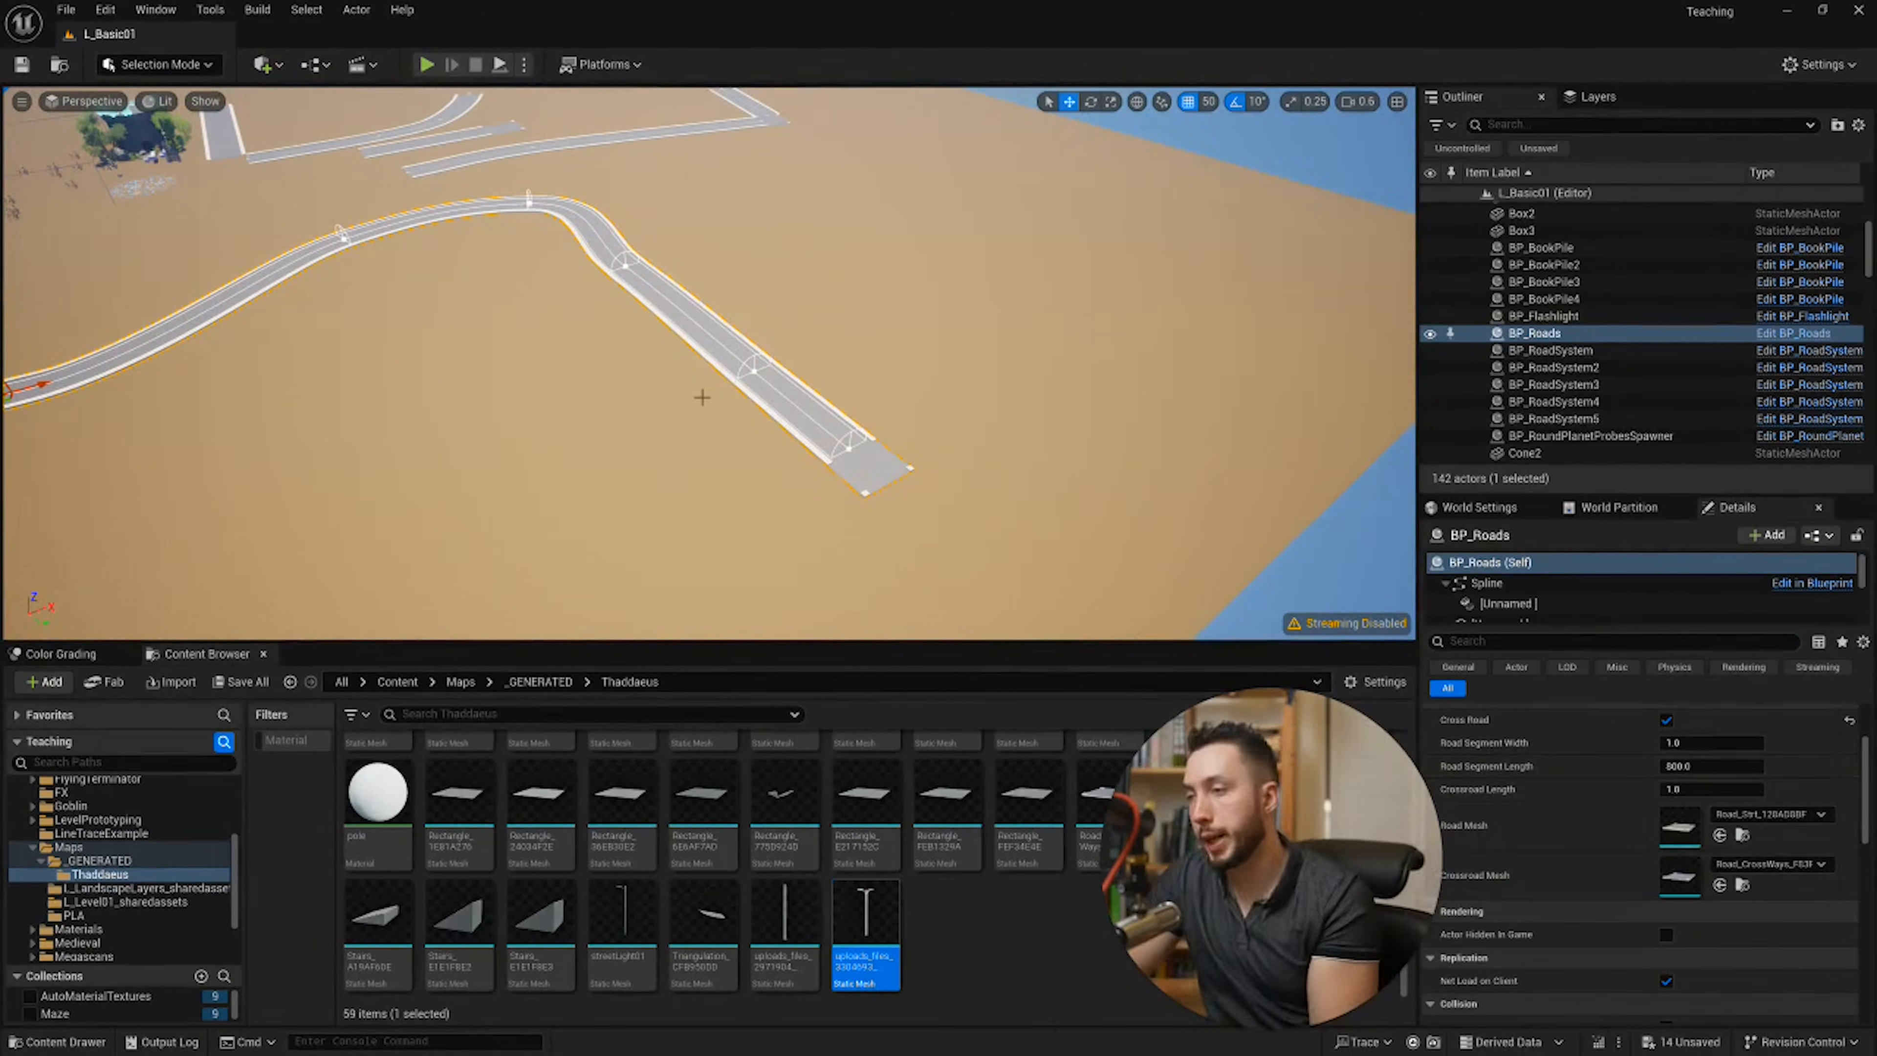